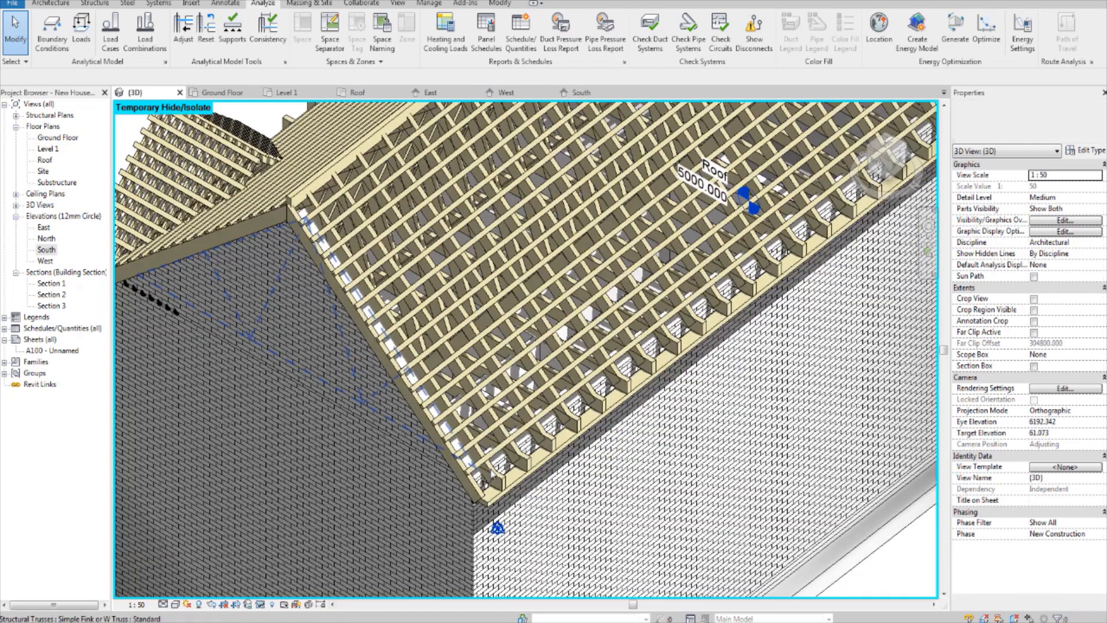
# Step: Examine the finished house model's timber roof in 3D, viewing the trusses, battens and front gables from several sides
pyautogui.keyDown('shift'); pyautogui.moveTo(540, 340); pyautogui.dragTo(506, 412, button='middle'); pyautogui.keyUp('shift')
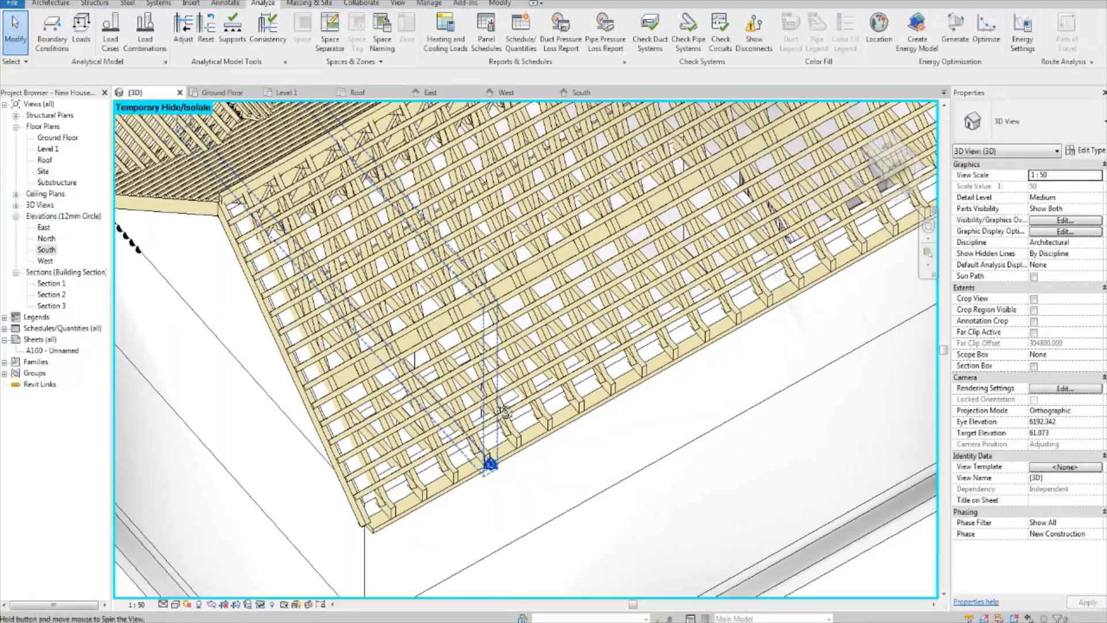
pyautogui.moveTo(485, 339); pyautogui.dragTo(413, 362, button='middle')
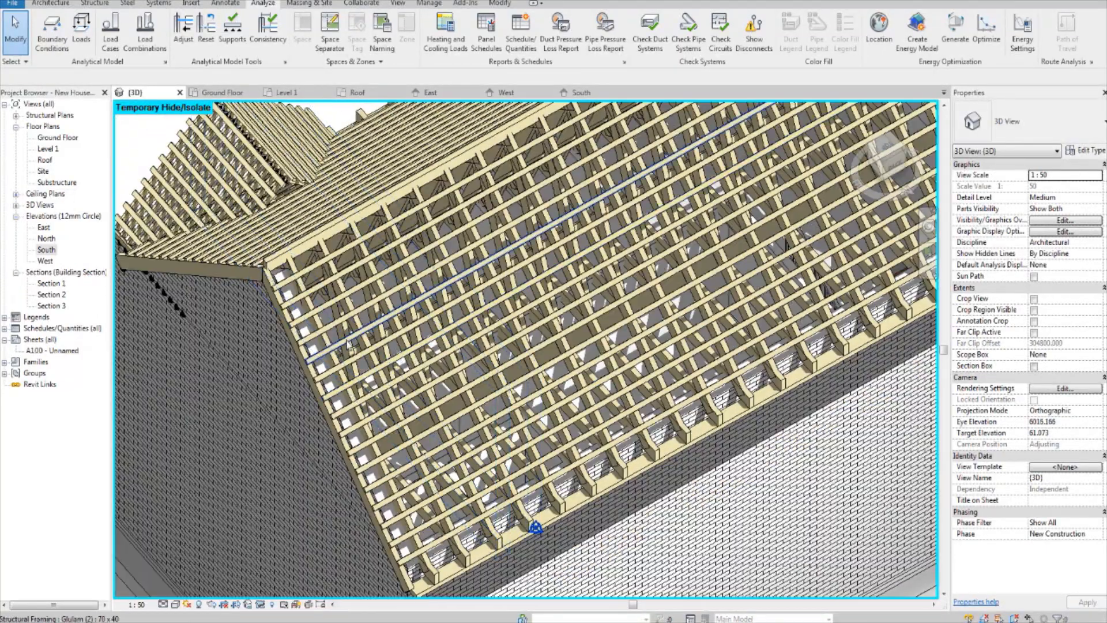
pyautogui.keyDown('shift'); pyautogui.moveTo(508, 315); pyautogui.dragTo(562, 369, button='middle'); pyautogui.keyUp('shift')
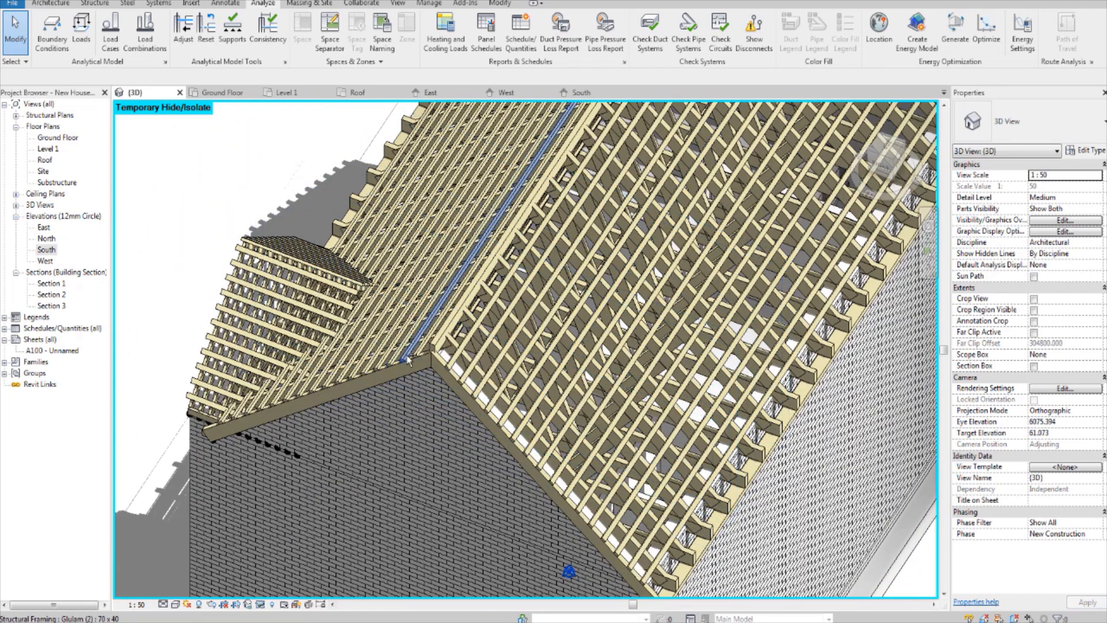
pyautogui.keyDown('shift'); pyautogui.moveTo(408, 360); pyautogui.dragTo(551, 291, button='middle'); pyautogui.keyUp('shift')
pyautogui.keyDown('shift'); pyautogui.moveTo(358, 378); pyautogui.dragTo(439, 400, button='middle'); pyautogui.keyUp('shift')
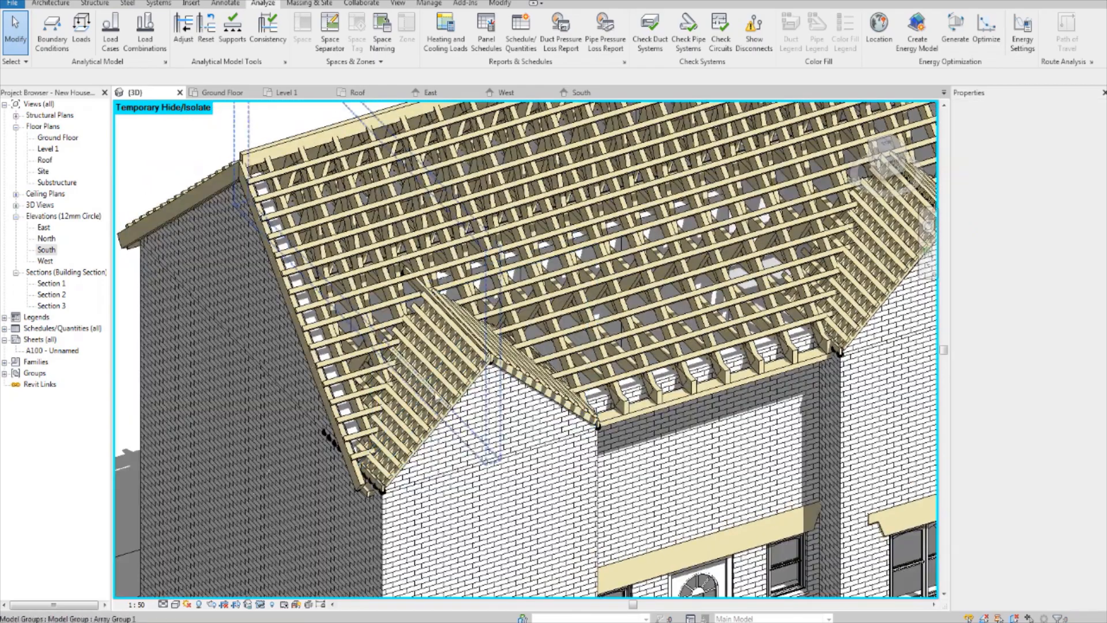
pyautogui.scroll(-1, 440, 399)
pyautogui.scroll(1, 477, 391)
pyautogui.scroll(-4, 477, 390)
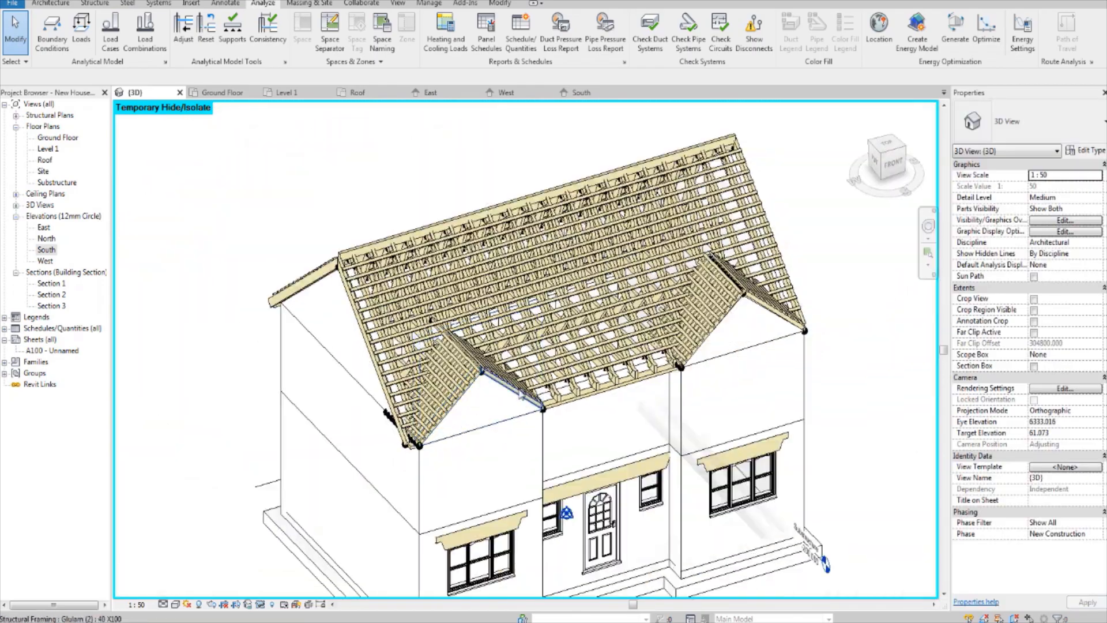
pyautogui.keyDown('shift'); pyautogui.moveTo(522, 397); pyautogui.dragTo(781, 386, button='middle'); pyautogui.keyUp('shift')
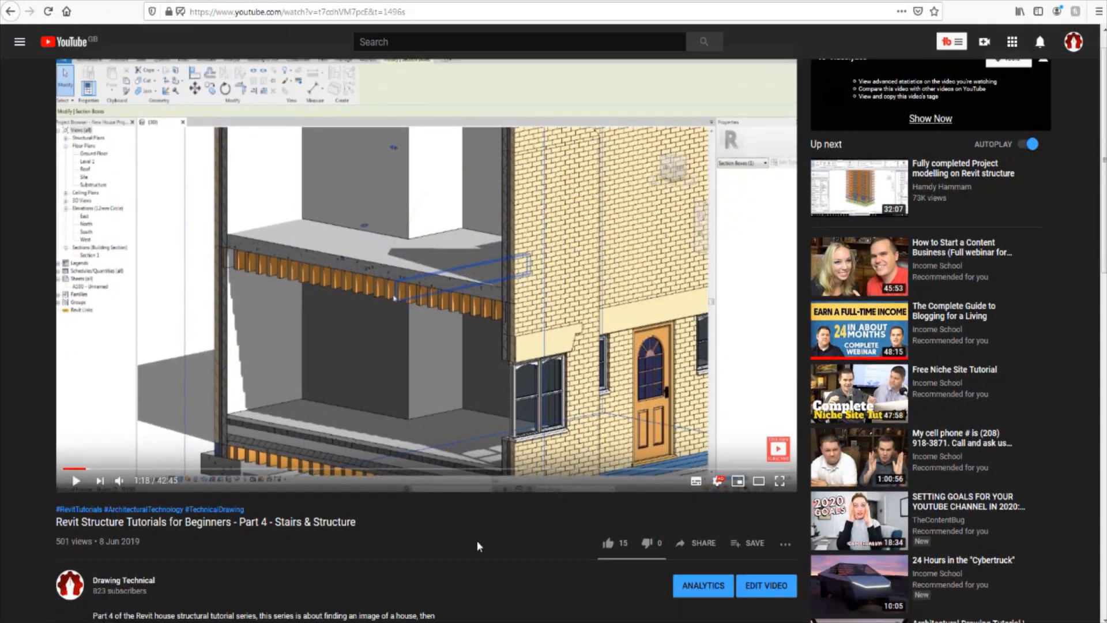
# Step: Switch to the browser and read the viewer comments and expanded replies under the Part 4 - Stairs & Structure video
pyautogui.scroll(-8, 476, 541)
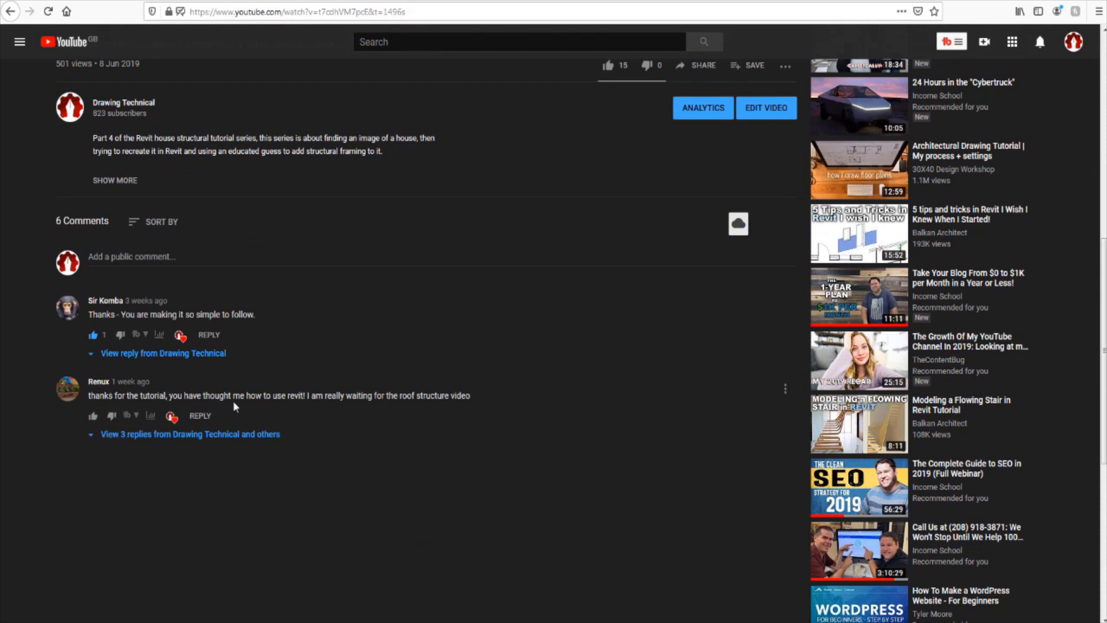
pyautogui.click(269, 435)
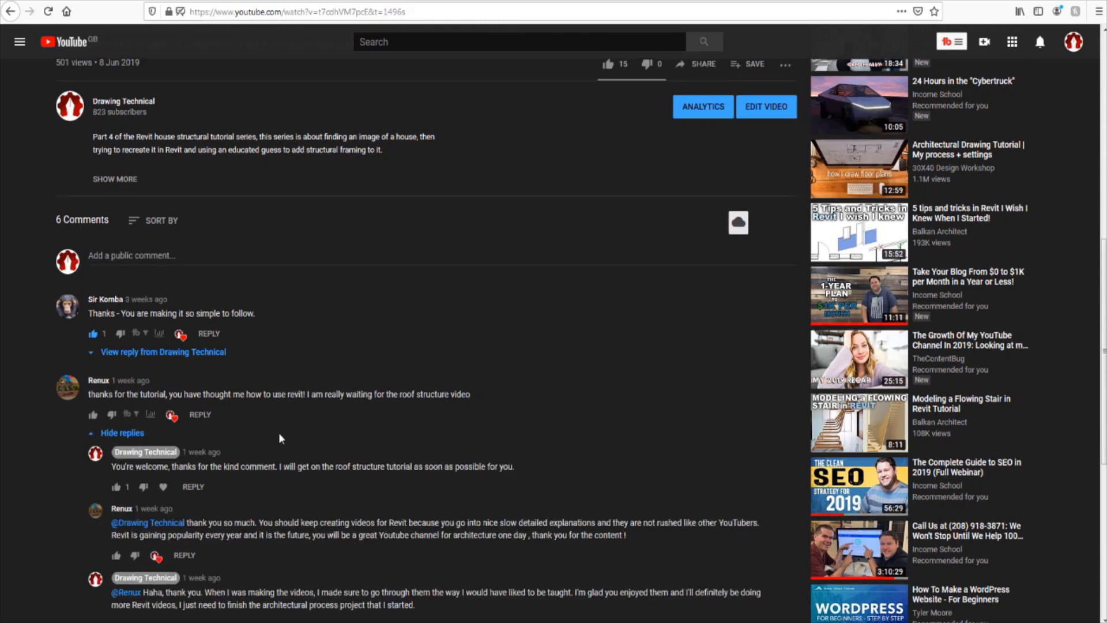
pyautogui.scroll(-4, 277, 437)
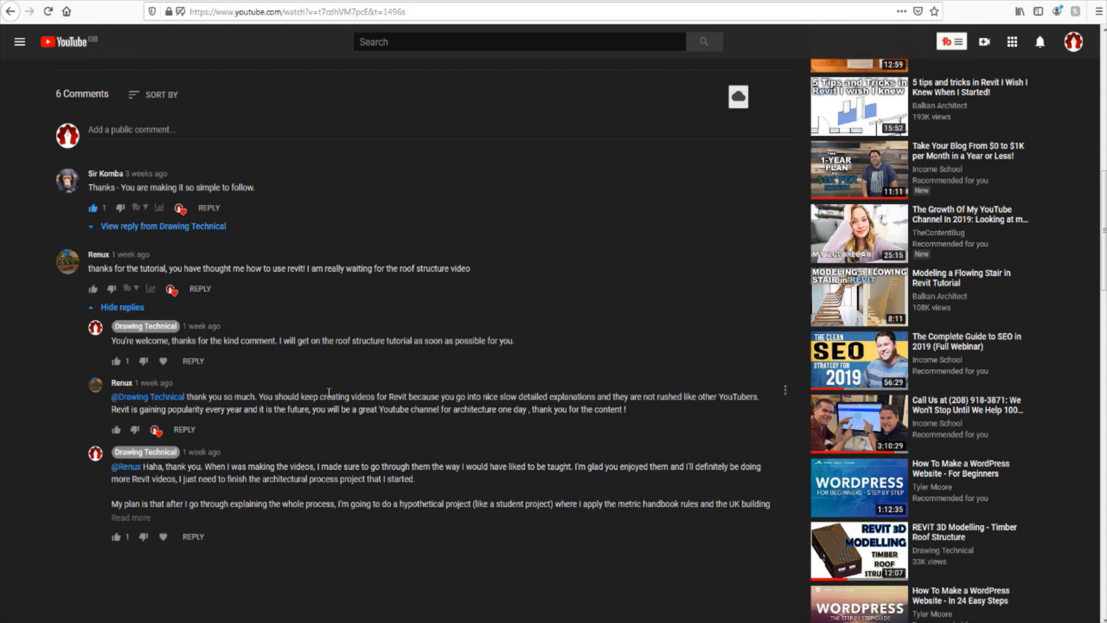
pyautogui.scroll(5, 399, 386)
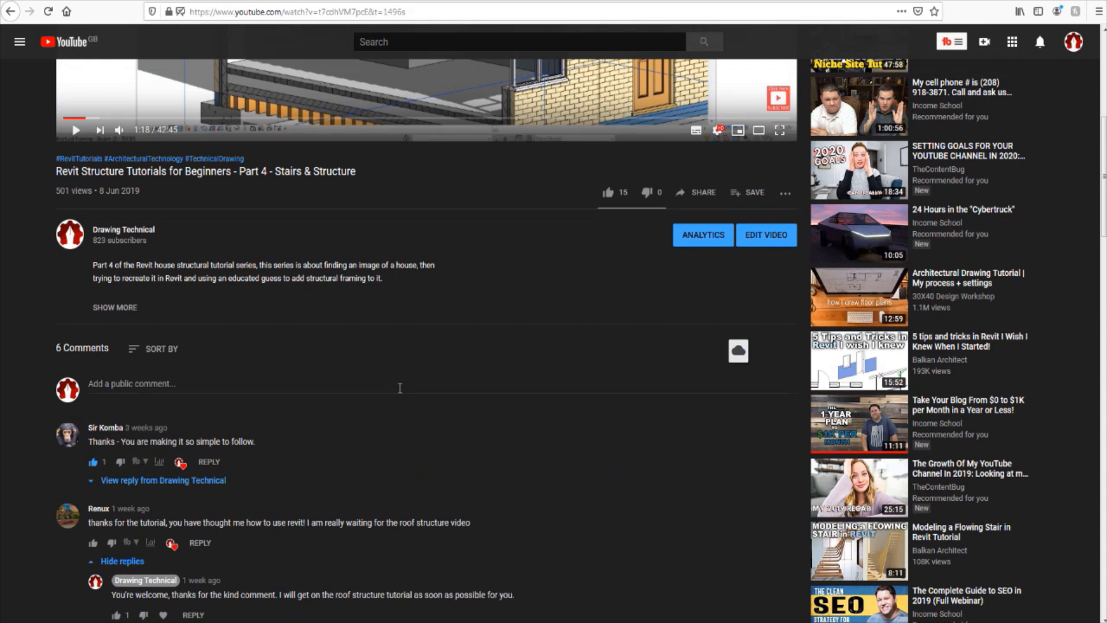
pyautogui.scroll(-5, 400, 389)
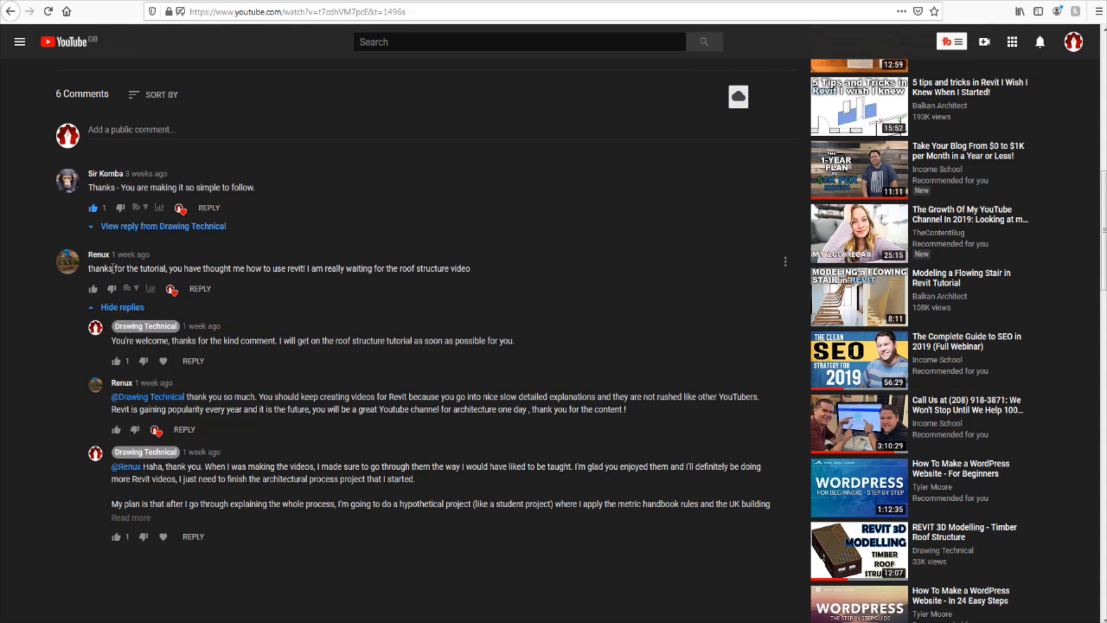
pyautogui.scroll(7, 386, 345)
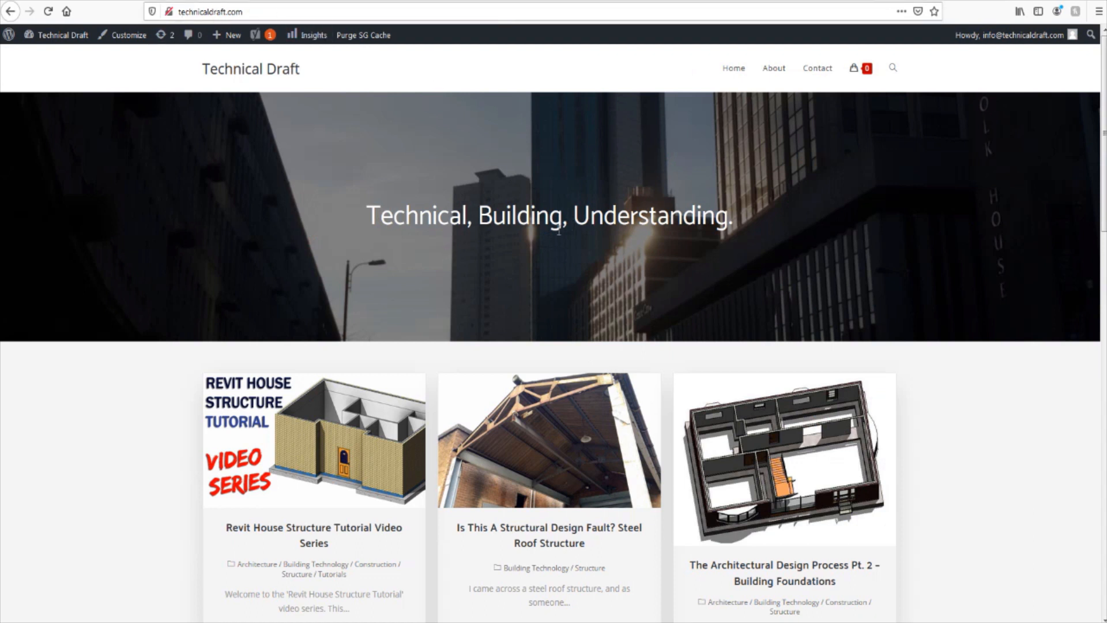
# Step: Look through the articles on the technicaldraft.com home page, down to the about, recent posts and categories sections
pyautogui.scroll(-5, 673, 258)
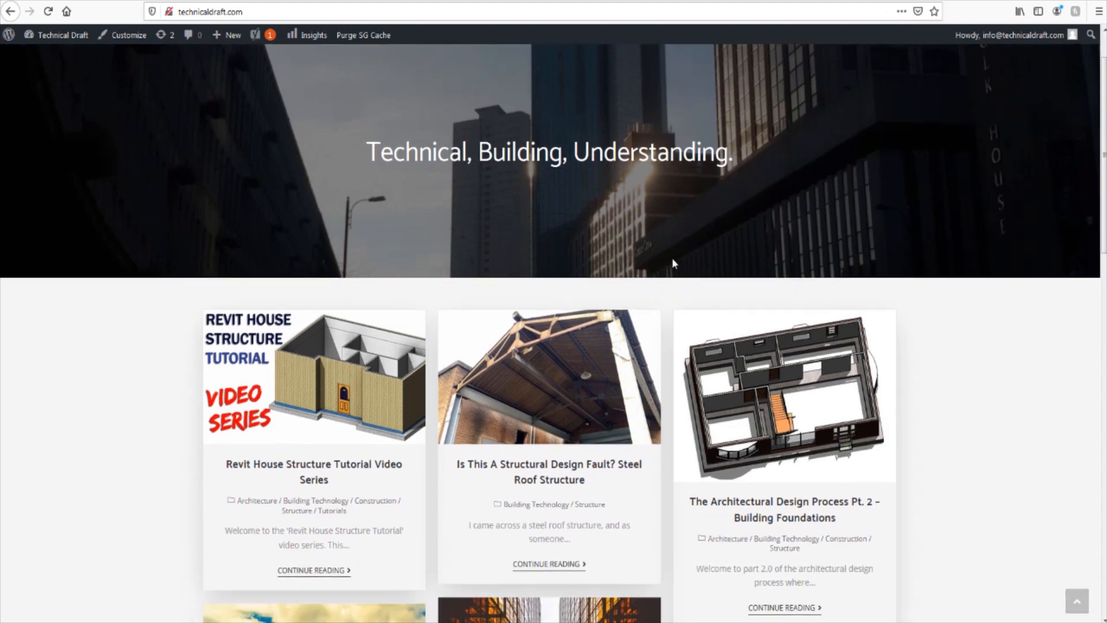
pyautogui.scroll(-4, 520, 317)
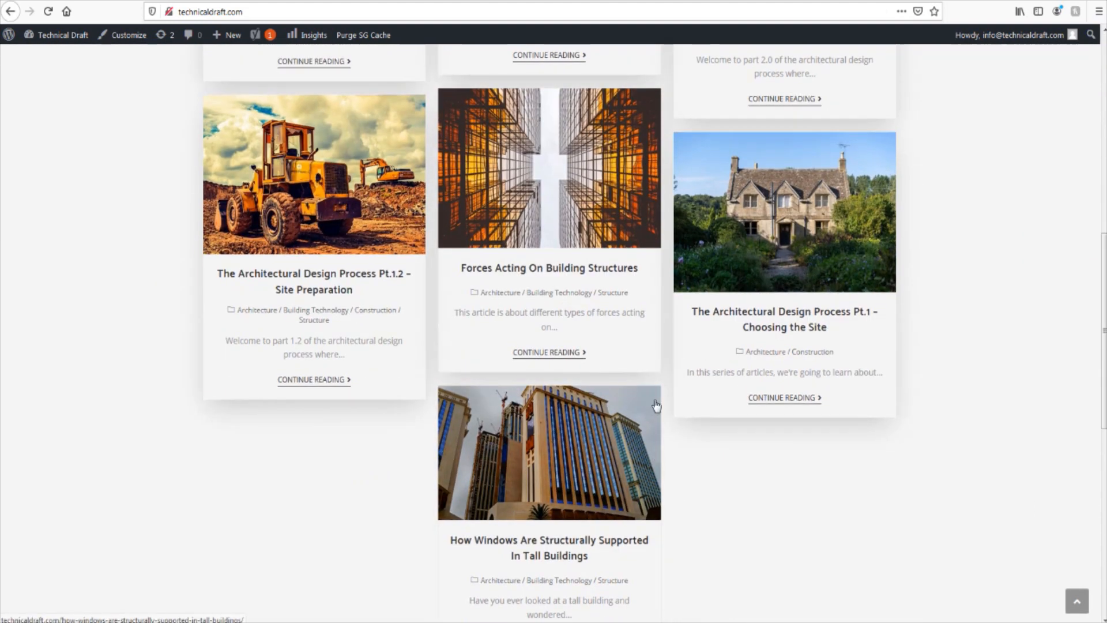
pyautogui.scroll(-1, 657, 409)
pyautogui.scroll(1, 765, 436)
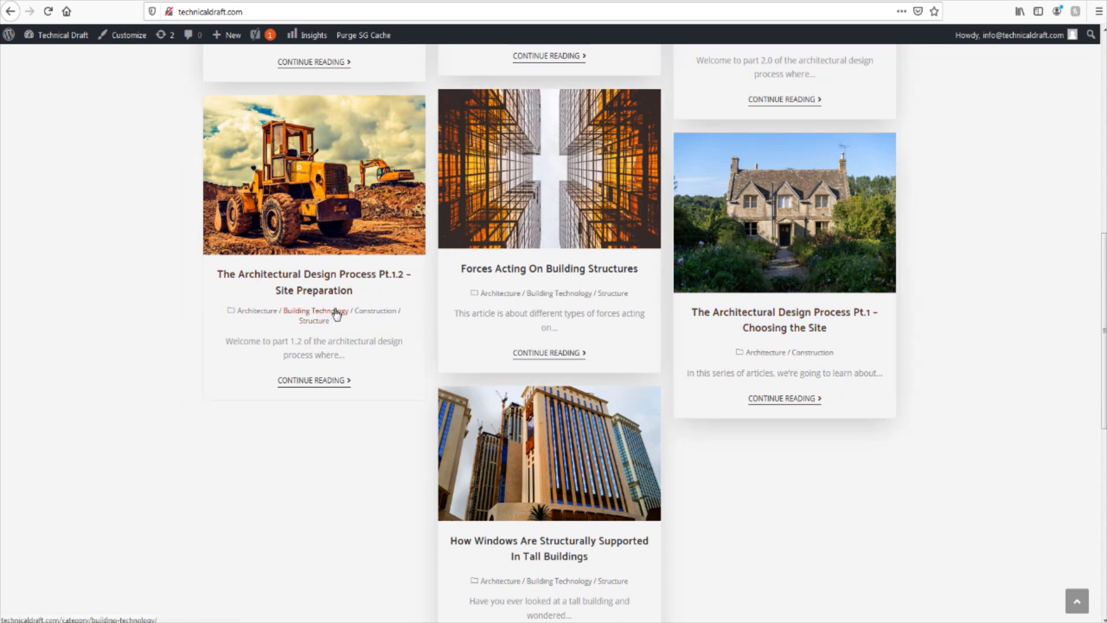
pyautogui.scroll(5, 343, 319)
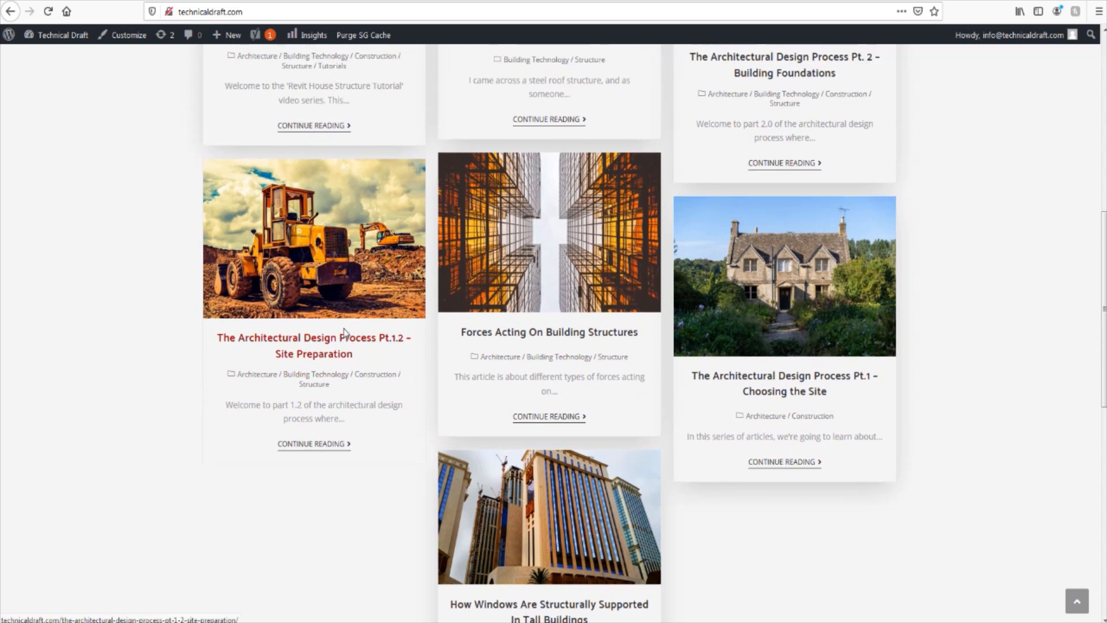
pyautogui.scroll(1, 345, 332)
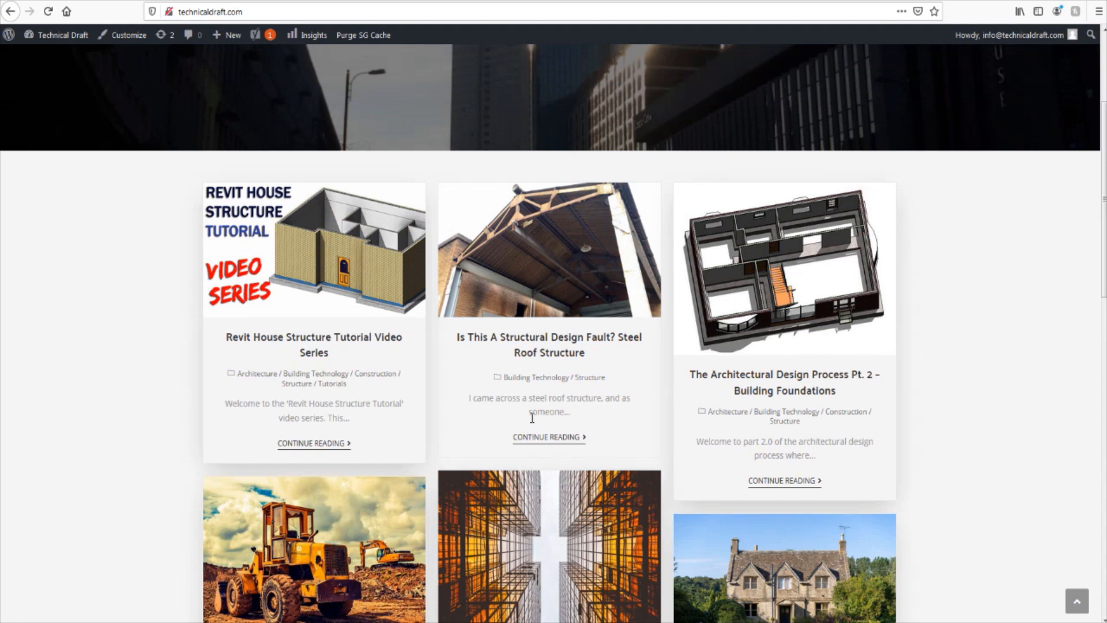
pyautogui.scroll(-4, 700, 423)
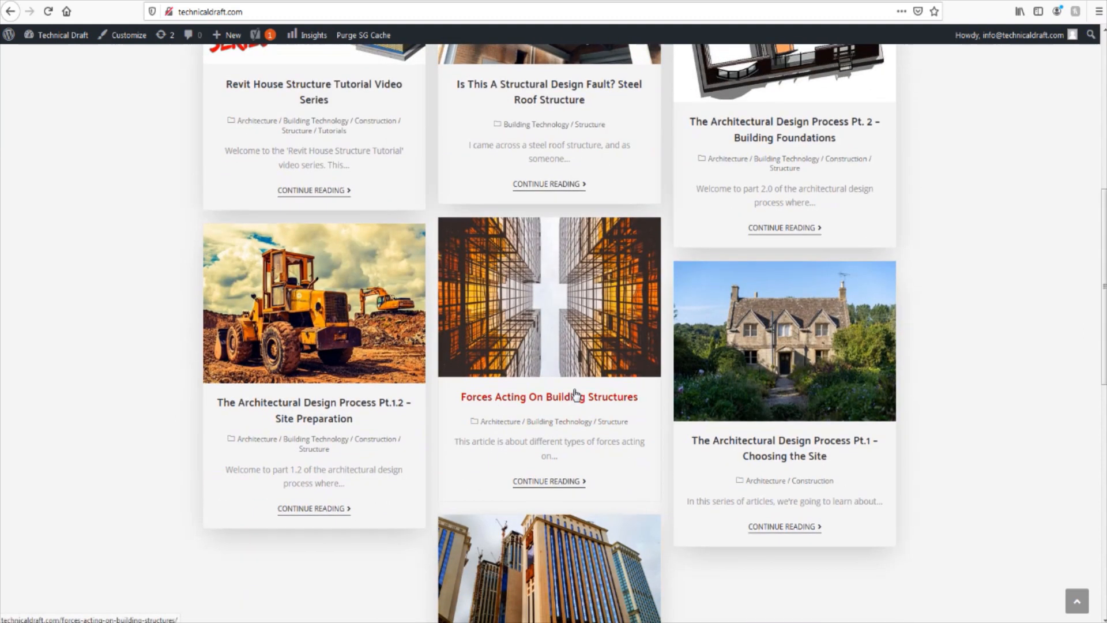
pyautogui.scroll(4, 546, 410)
pyautogui.scroll(-2, 547, 410)
pyautogui.scroll(5, 309, 323)
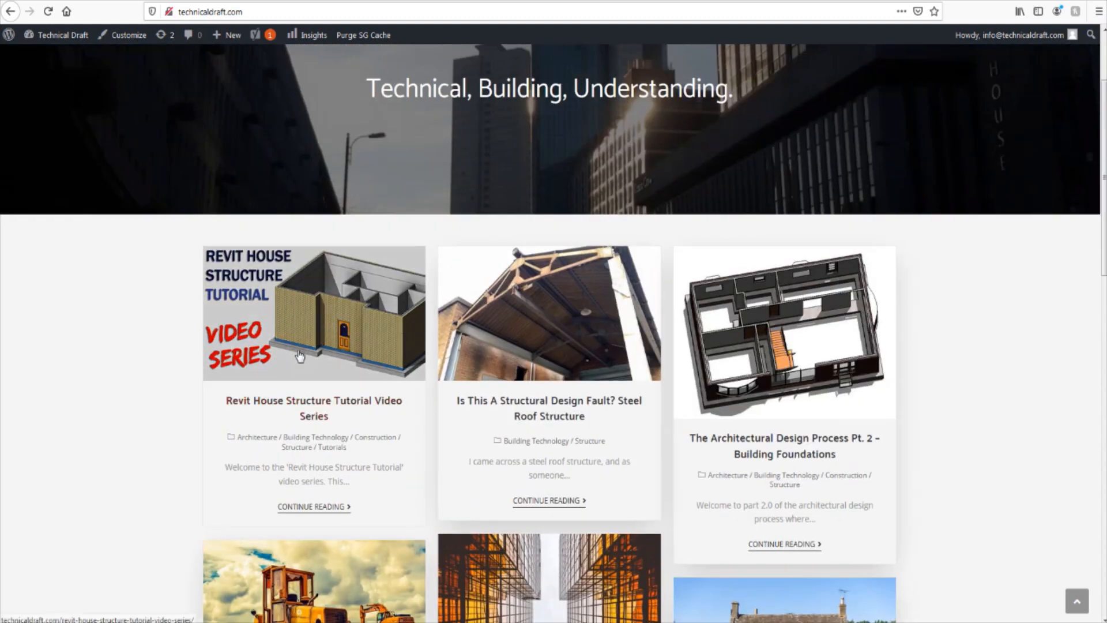
pyautogui.scroll(-15, 299, 344)
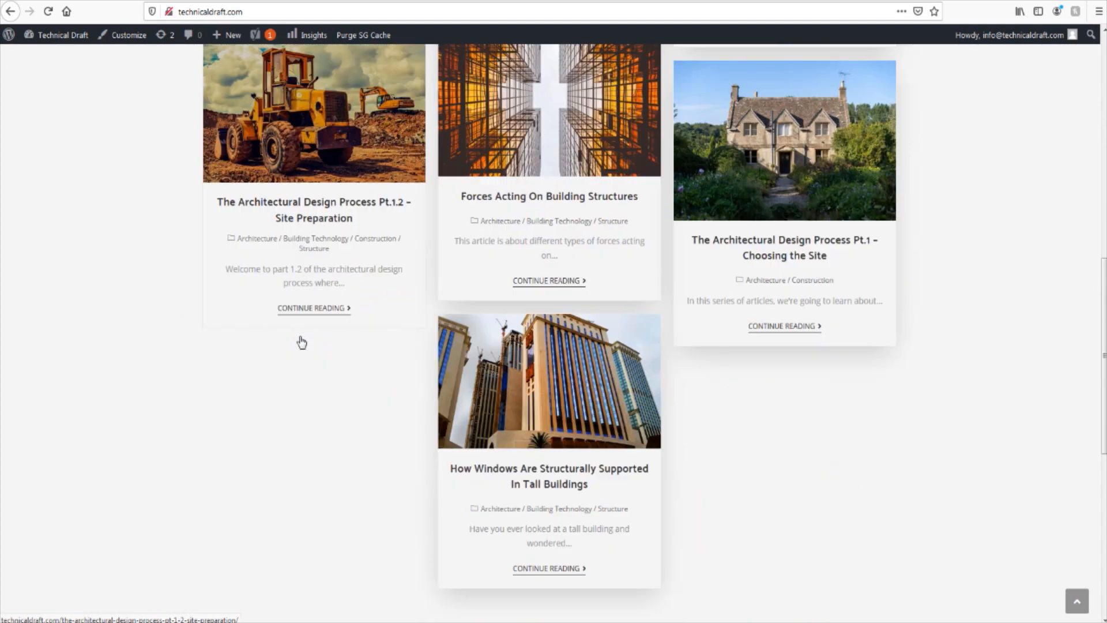
pyautogui.scroll(-1, 346, 404)
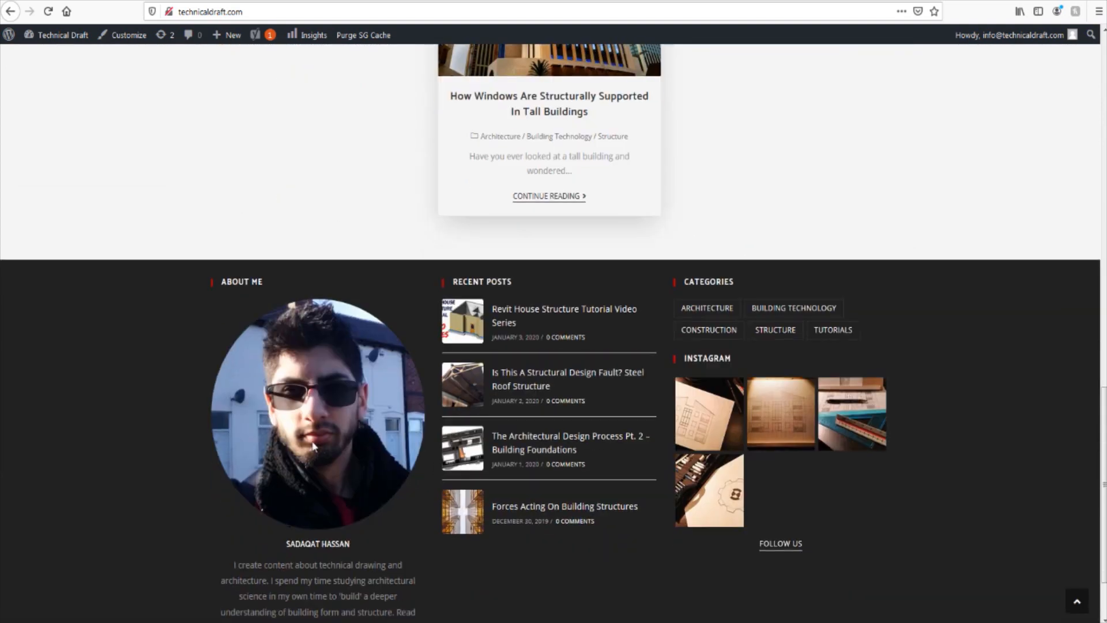
pyautogui.scroll(-3, 316, 434)
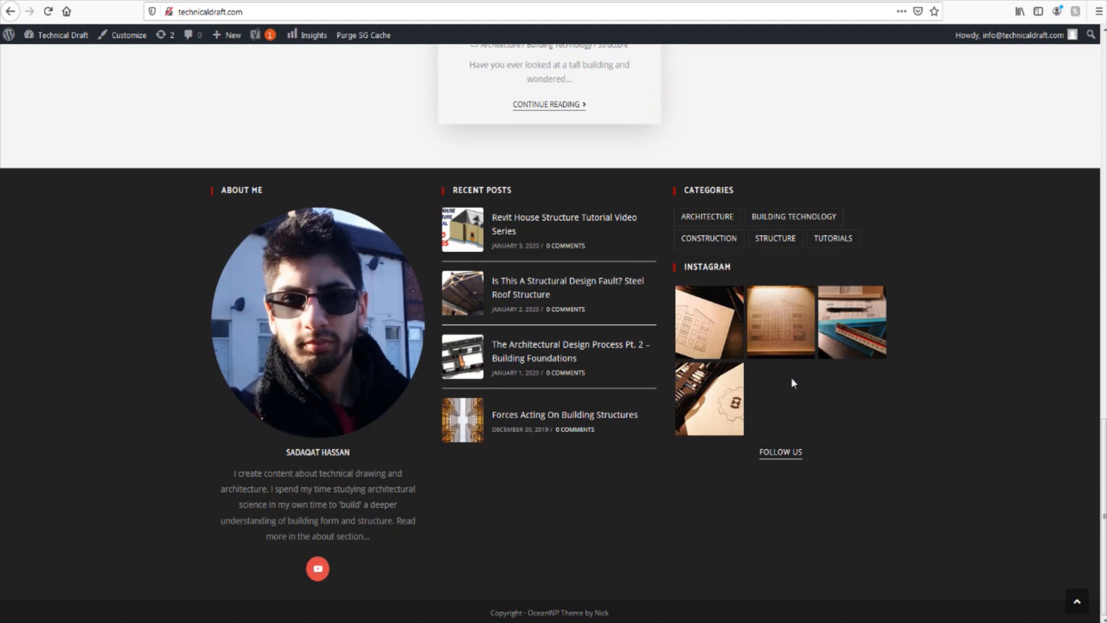
pyautogui.scroll(15, 453, 397)
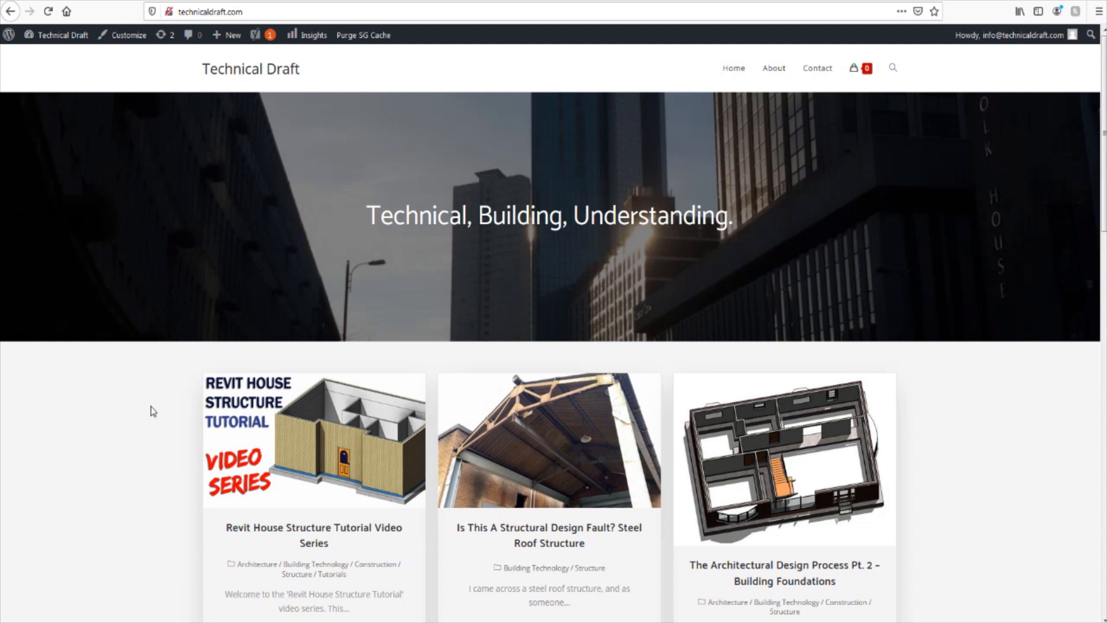
# Step: Open the Revit House Structure Tutorial Video Series article and look through its introduction, video parts and related posts
pyautogui.scroll(-4, 151, 409)
pyautogui.click(323, 386)
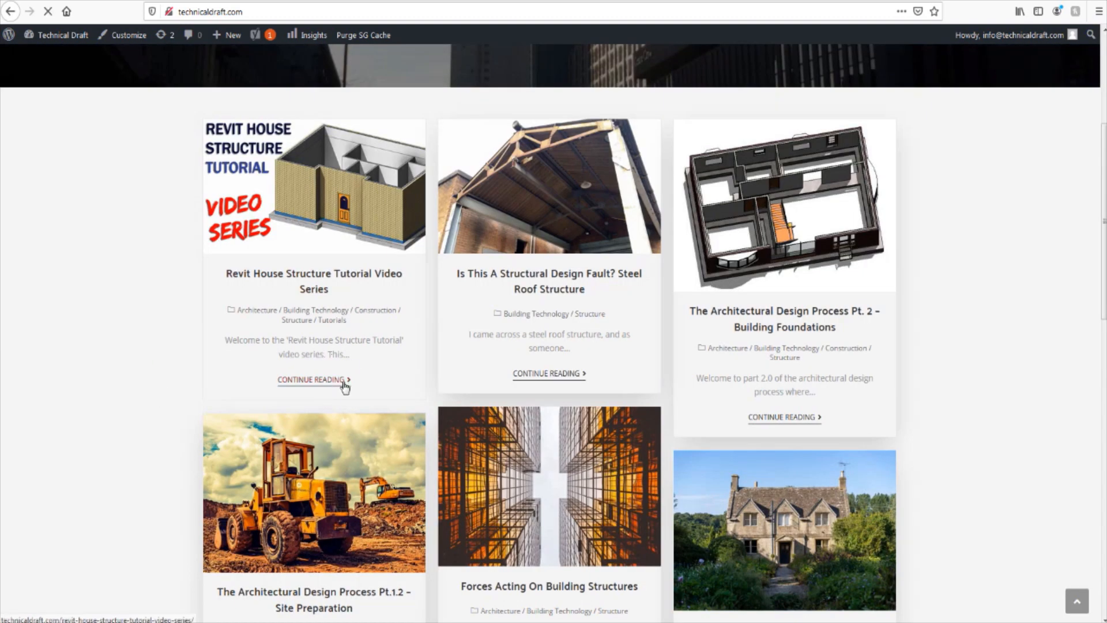
pyautogui.scroll(-3, 347, 351)
pyautogui.scroll(-20, 393, 294)
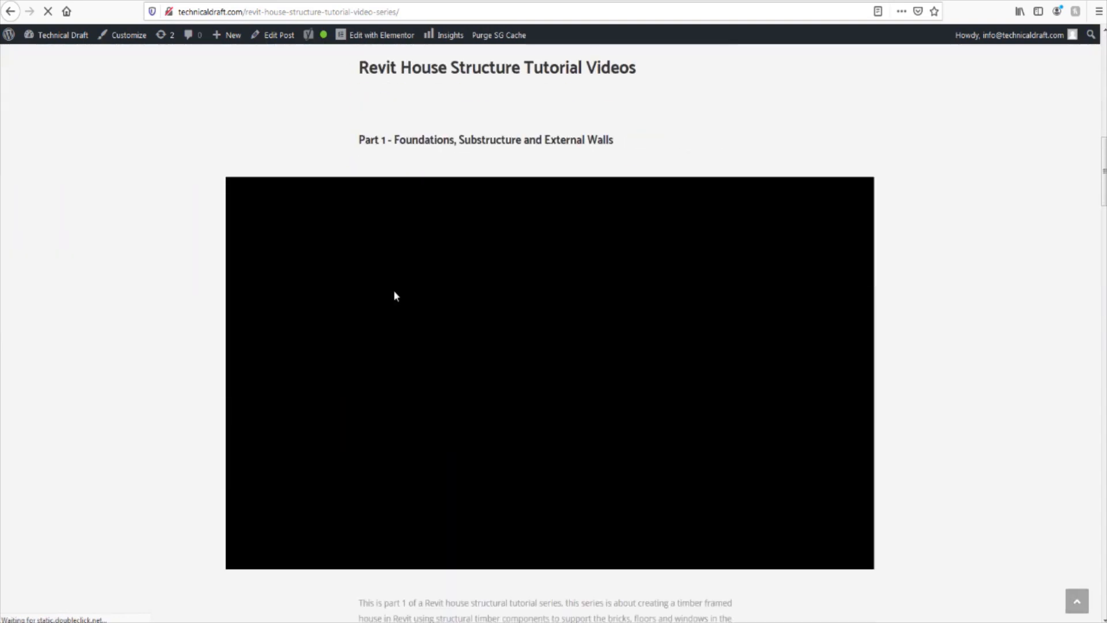
pyautogui.scroll(-20, 408, 280)
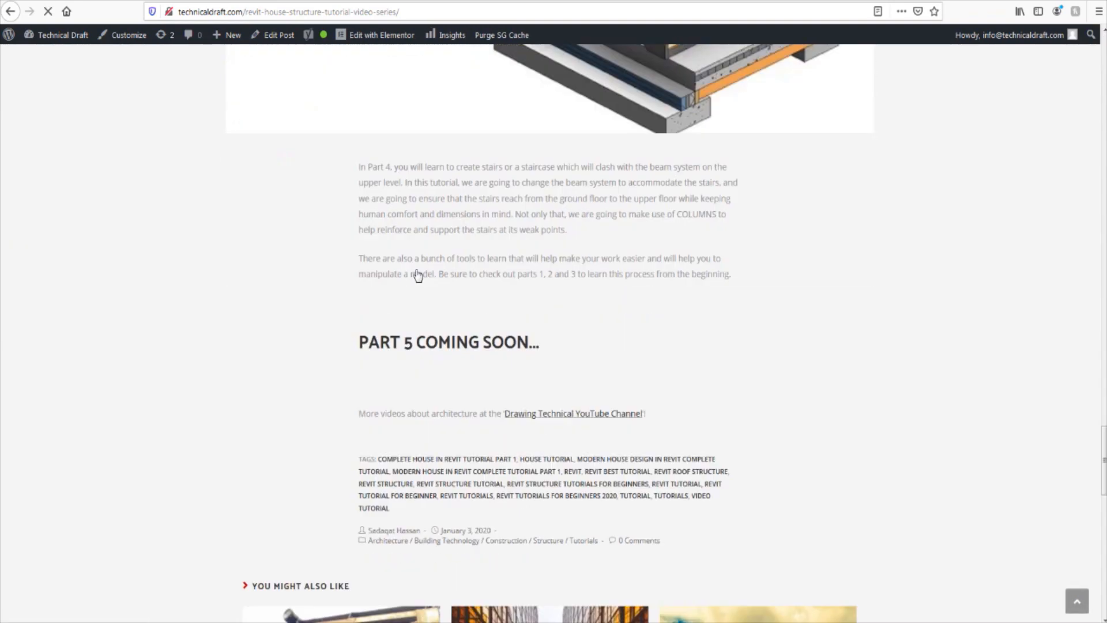
pyautogui.scroll(4, 433, 323)
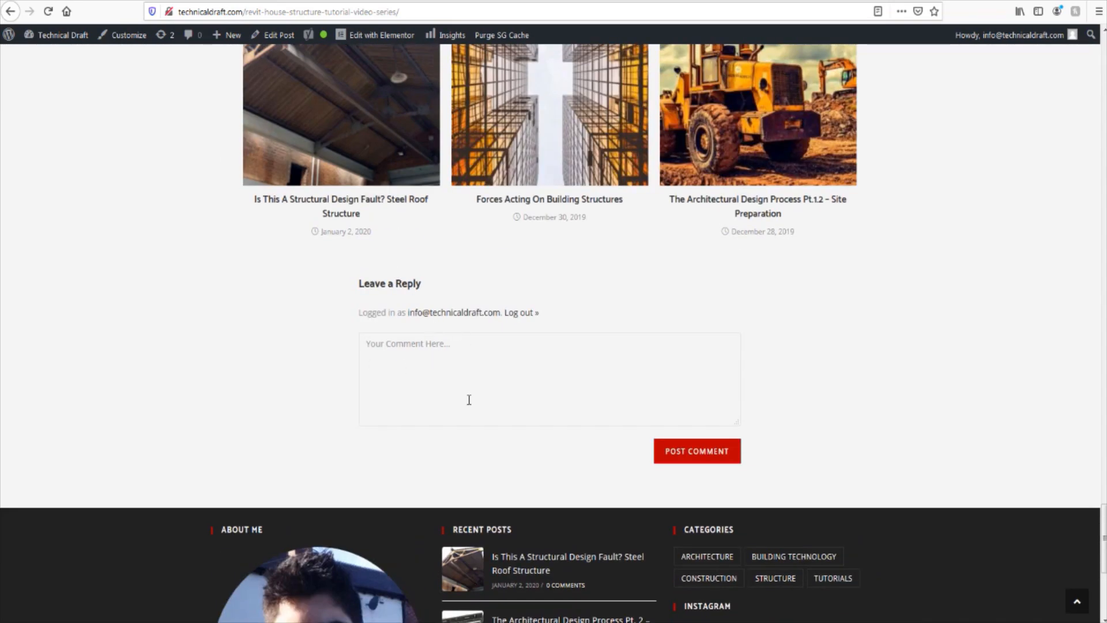
pyautogui.scroll(12, 208, 396)
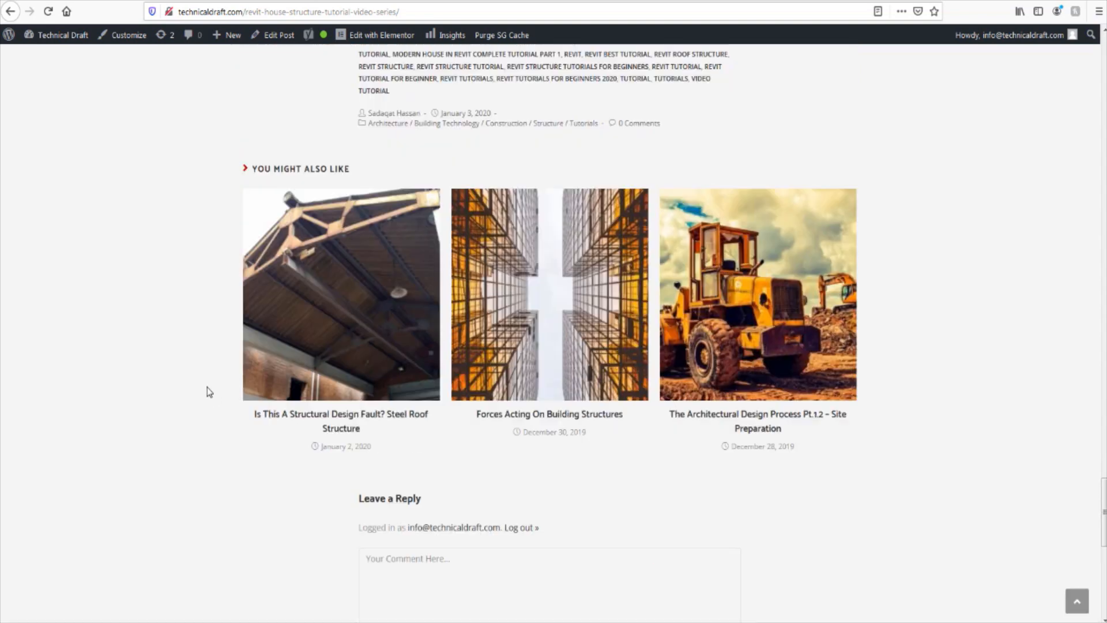
pyautogui.scroll(20, 207, 387)
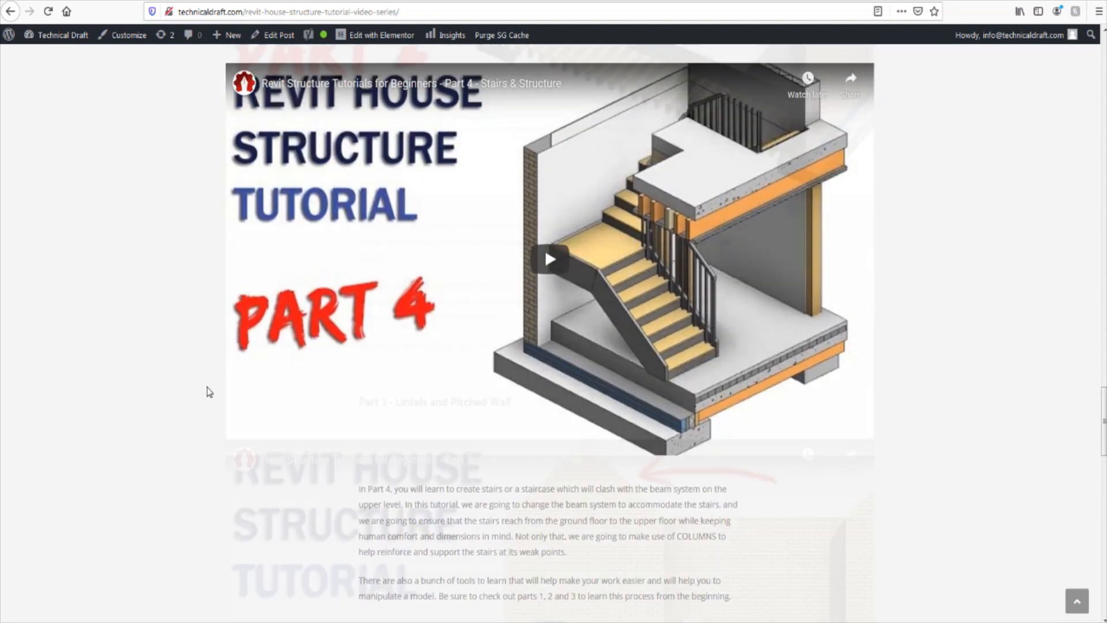
pyautogui.scroll(6, 284, 524)
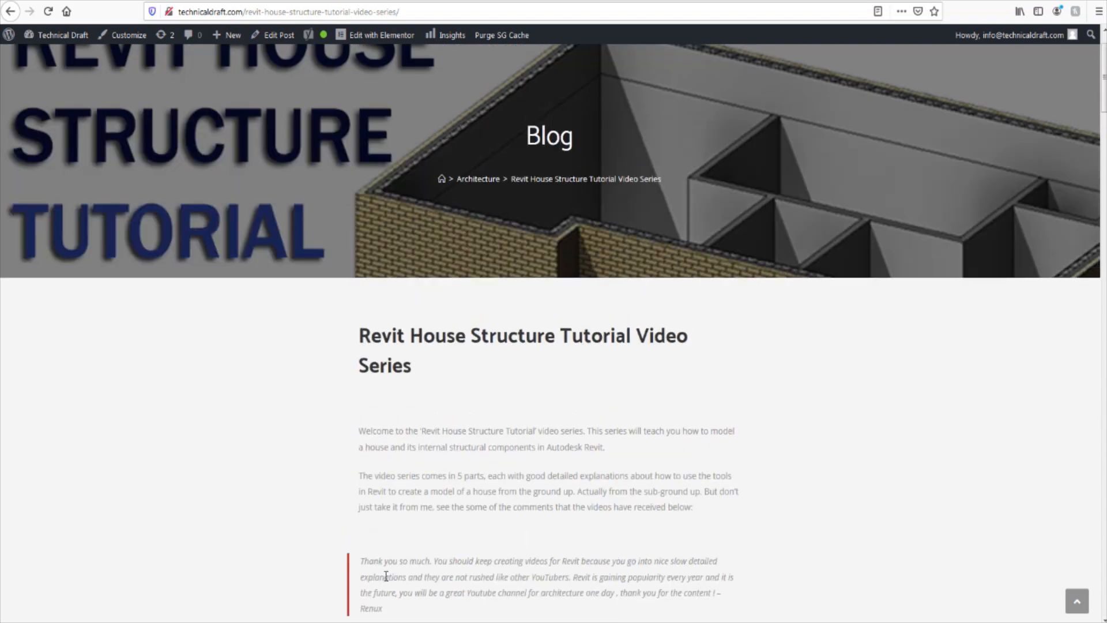
# Step: Switch back to Revit and close all open views of the finished house project
pyautogui.moveTo(373, 622)
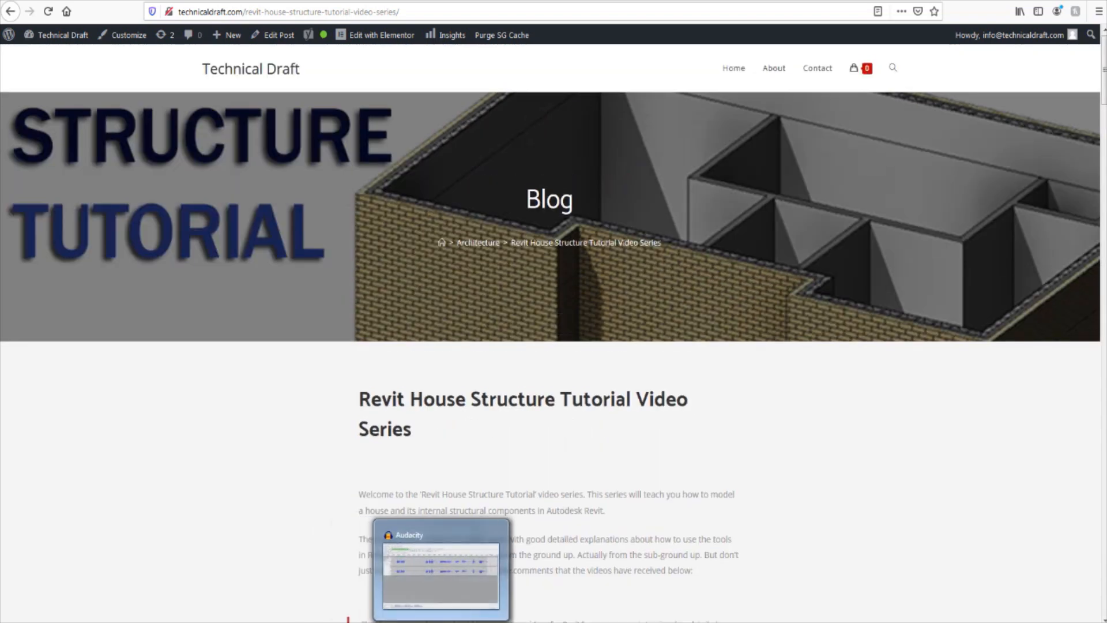
pyautogui.click(373, 577)
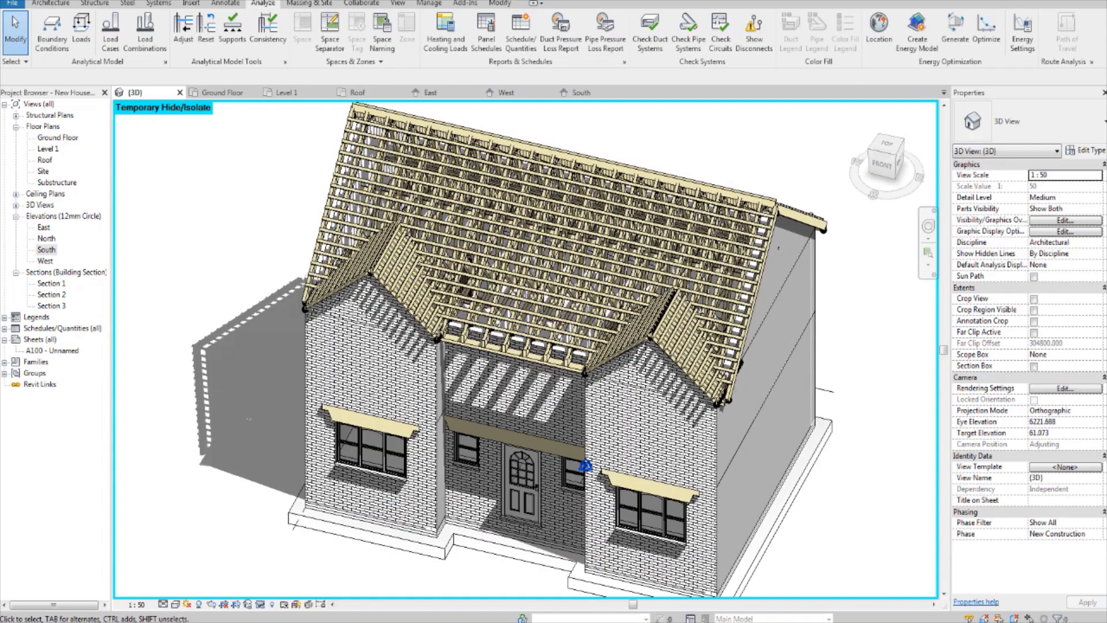
pyautogui.click(180, 92)
pyautogui.click(180, 93)
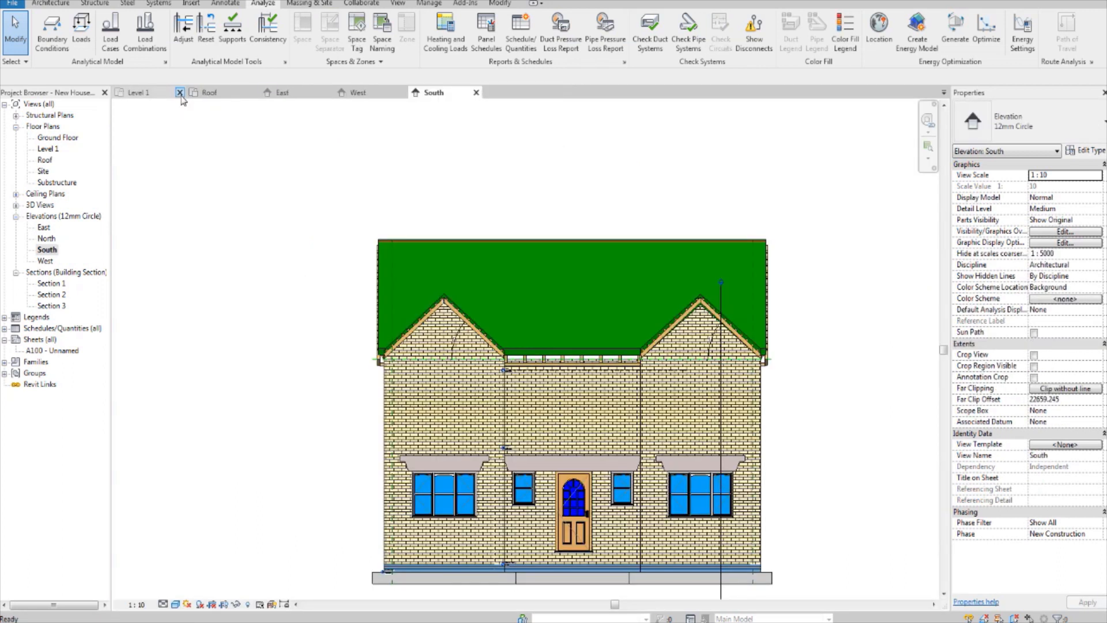
pyautogui.click(179, 93)
pyautogui.click(180, 93)
pyautogui.click(180, 93)
pyautogui.click(180, 92)
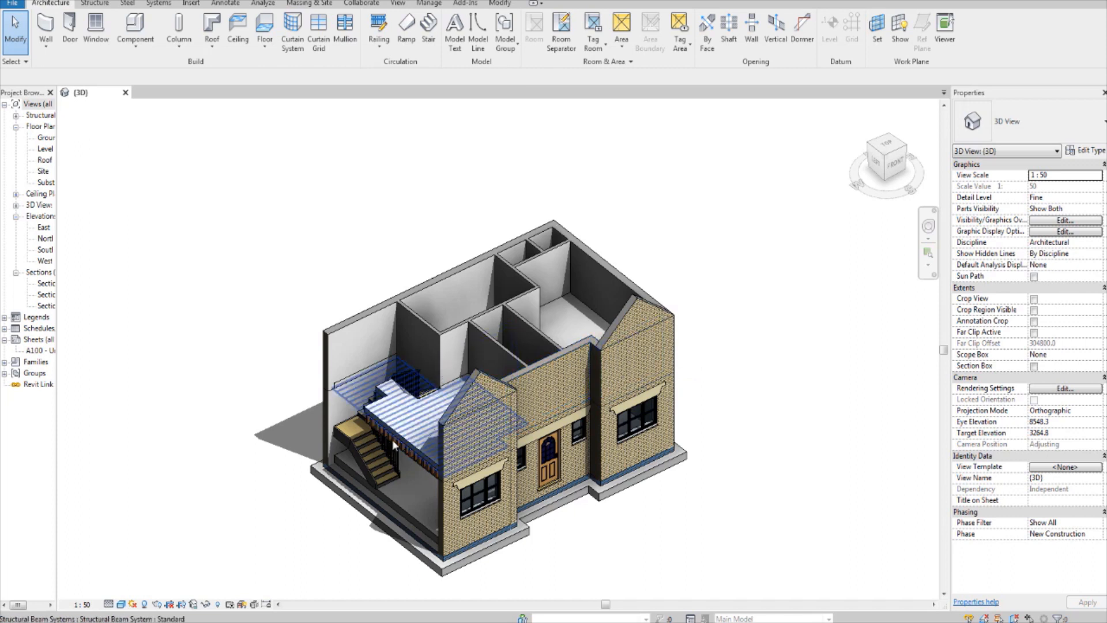
# Step: Examine the Level 1 floor joists, the staircase and railings, and the roofless house from several angles in the 3D view
pyautogui.scroll(5, 392, 439)
pyautogui.keyDown('shift'); pyautogui.moveTo(392, 440); pyautogui.dragTo(474, 339, button='middle'); pyautogui.keyUp('shift')
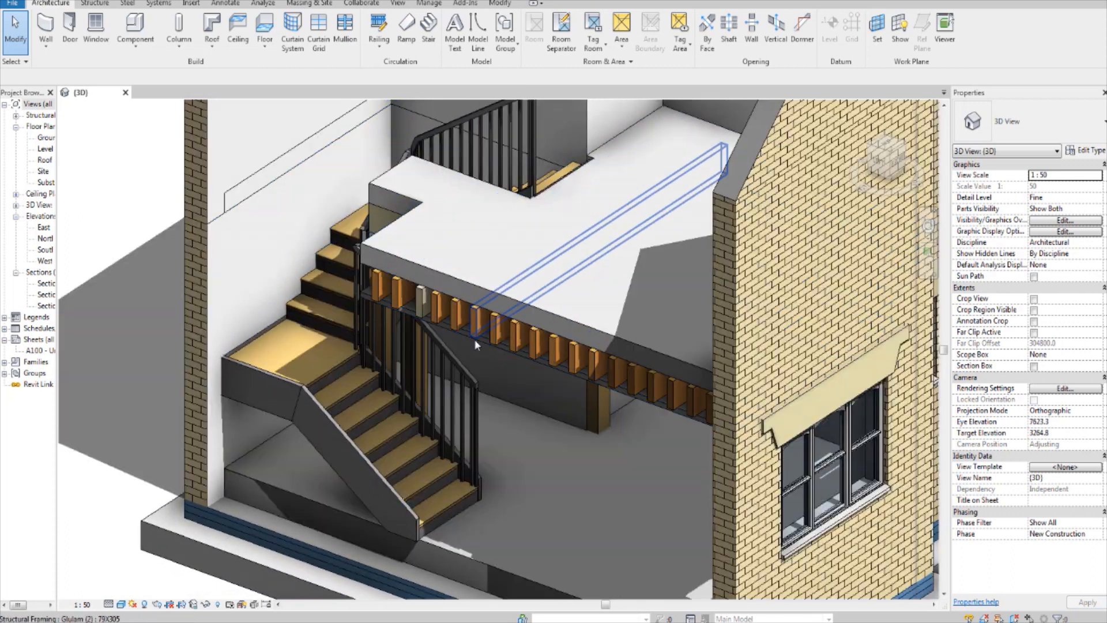
pyautogui.click(474, 339)
pyautogui.keyDown('shift'); pyautogui.moveTo(462, 407); pyautogui.dragTo(421, 269, button='middle'); pyautogui.keyUp('shift')
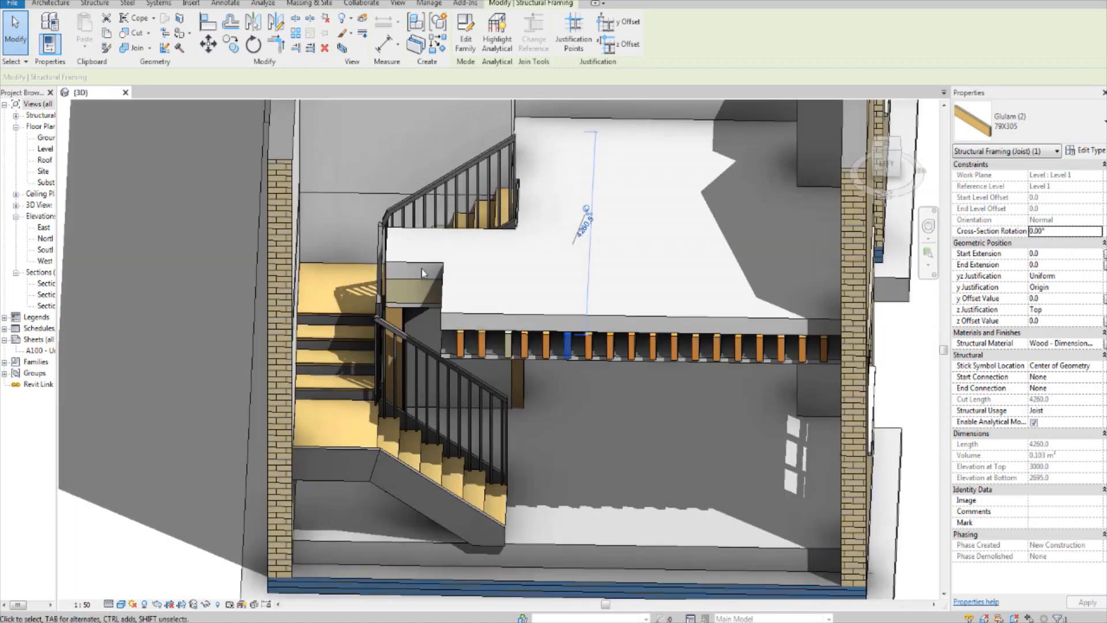
pyautogui.keyDown('shift'); pyautogui.moveTo(539, 274); pyautogui.dragTo(521, 340, button='middle'); pyautogui.keyUp('shift')
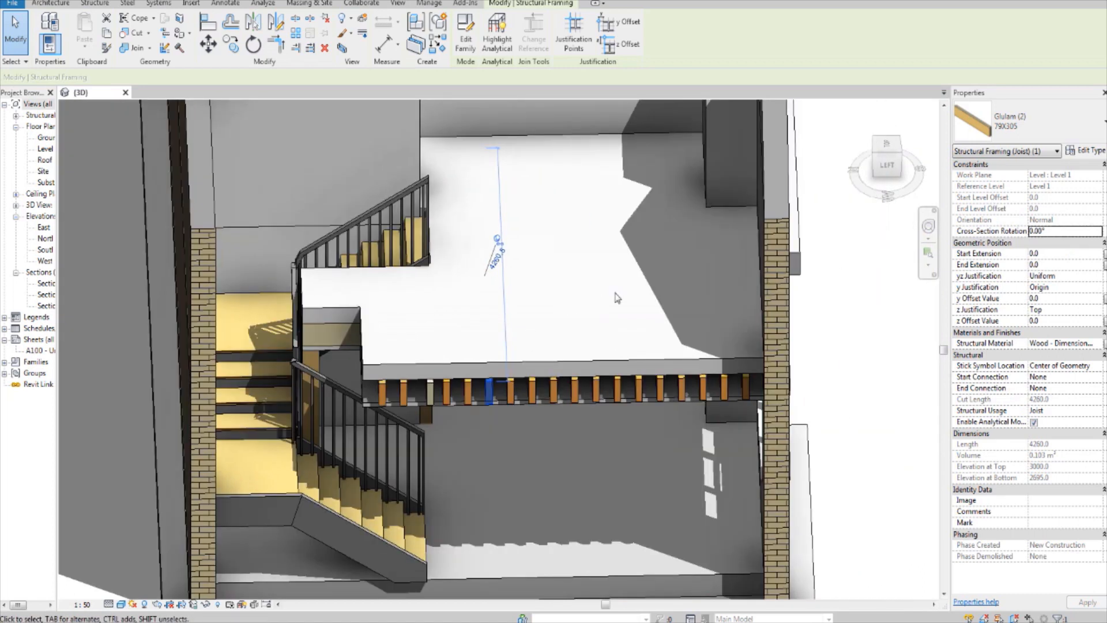
pyautogui.keyDown('shift'); pyautogui.moveTo(617, 297); pyautogui.dragTo(546, 400, button='middle'); pyautogui.keyUp('shift')
pyautogui.scroll(-3, 565, 290)
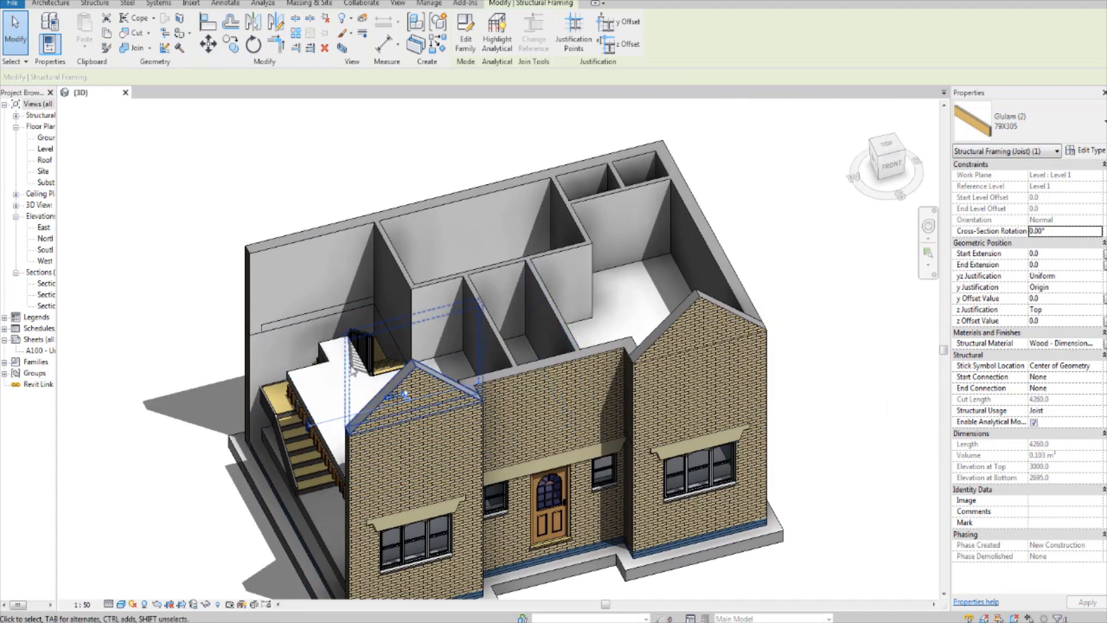
pyautogui.scroll(-2, 547, 124)
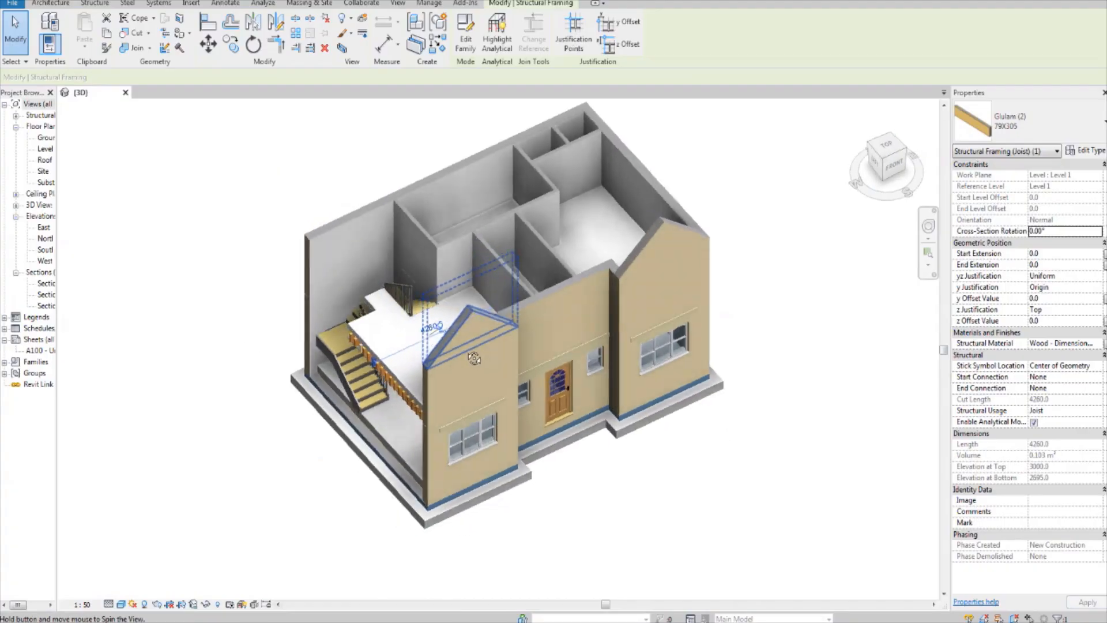
pyautogui.scroll(2, 423, 426)
pyautogui.scroll(-3, 468, 430)
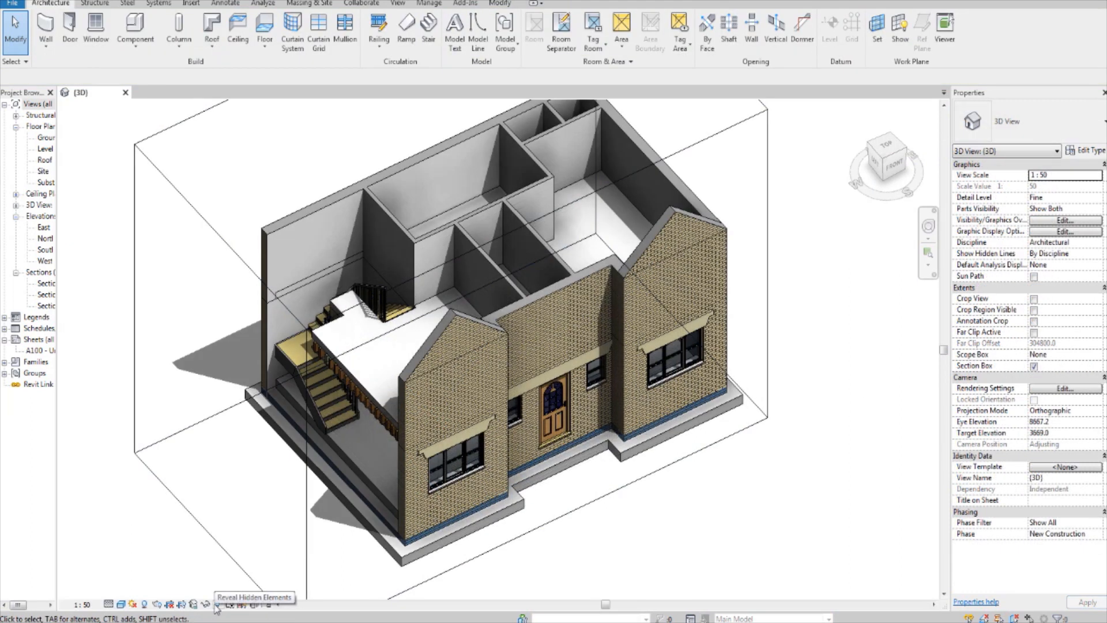
# Step: Reveal the hidden elements in the 3D view, select the whole model, and unhide its hidden elements and categories
pyautogui.click(217, 604)
pyautogui.scroll(-2, 487, 520)
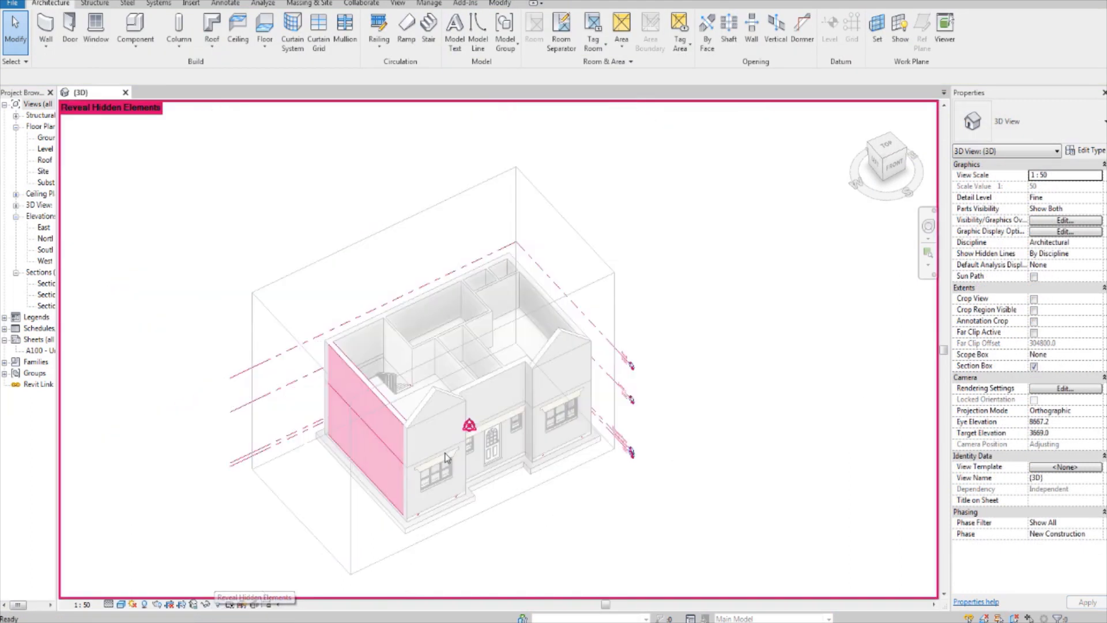
pyautogui.scroll(-2, 461, 392)
pyautogui.moveTo(684, 525); pyautogui.dragTo(264, 180)
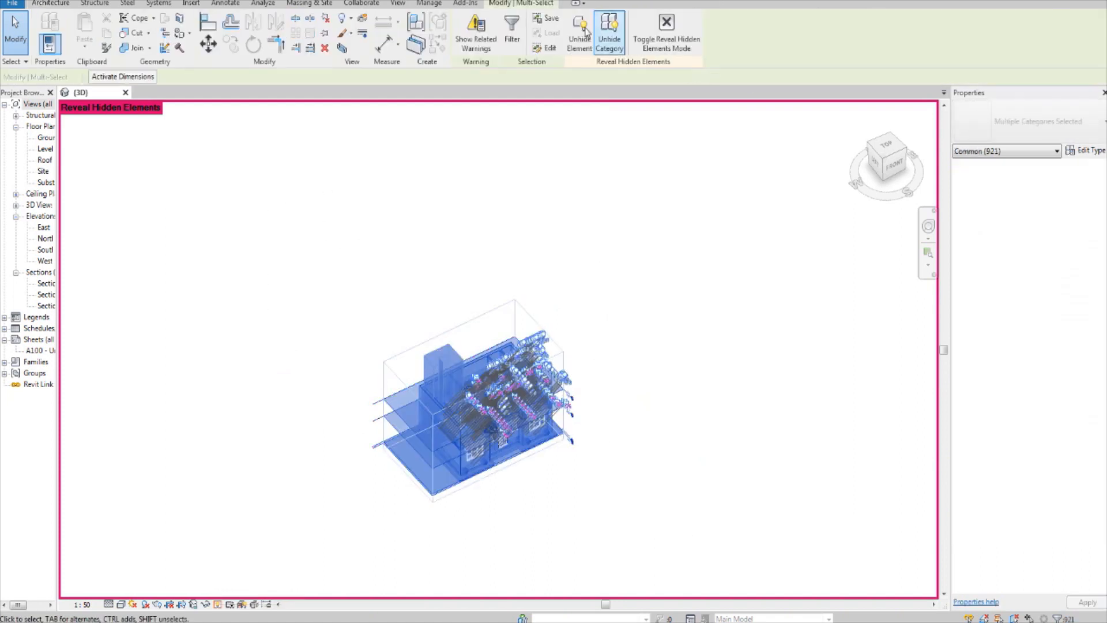
pyautogui.click(581, 32)
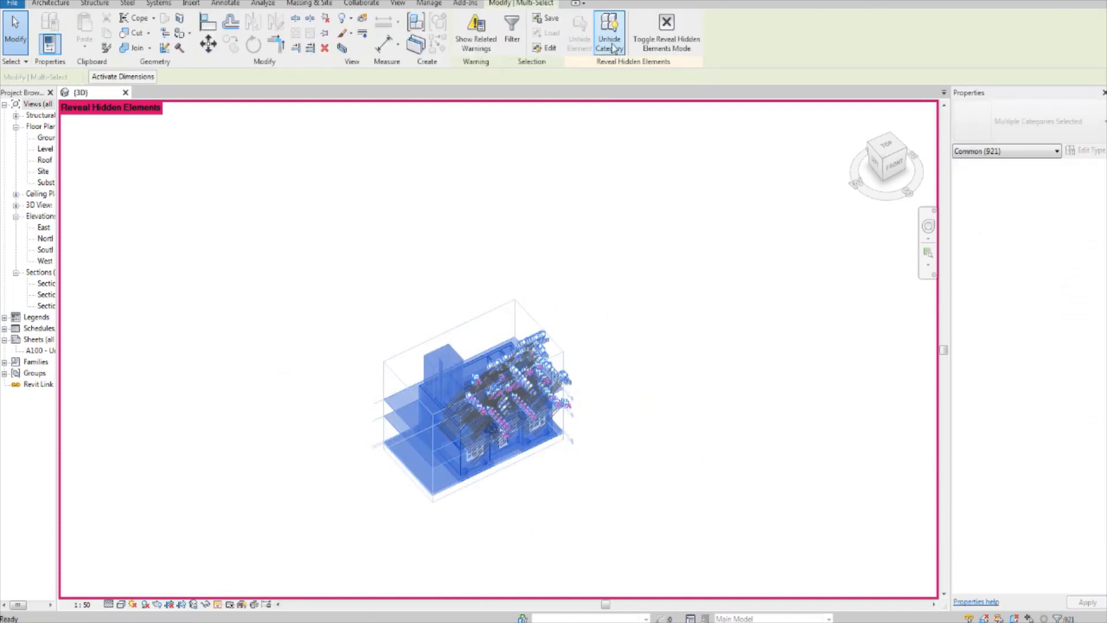
pyautogui.click(613, 45)
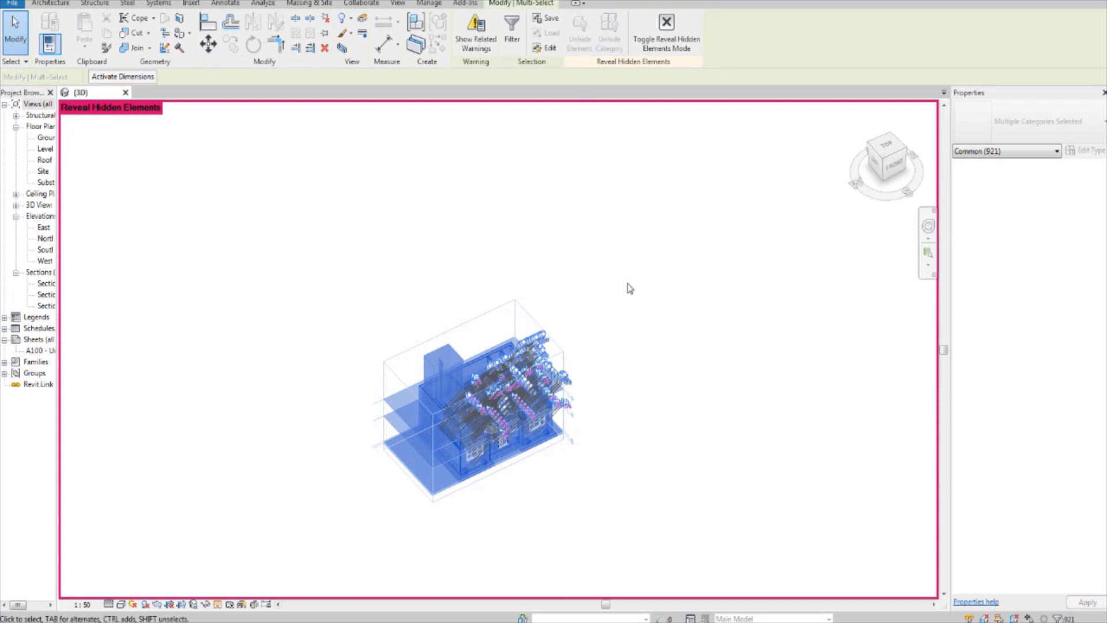
pyautogui.click(611, 300)
# Step: Leave the Reveal Hidden Elements mode and turn off the 3D view's section box
pyautogui.scroll(3, 592, 391)
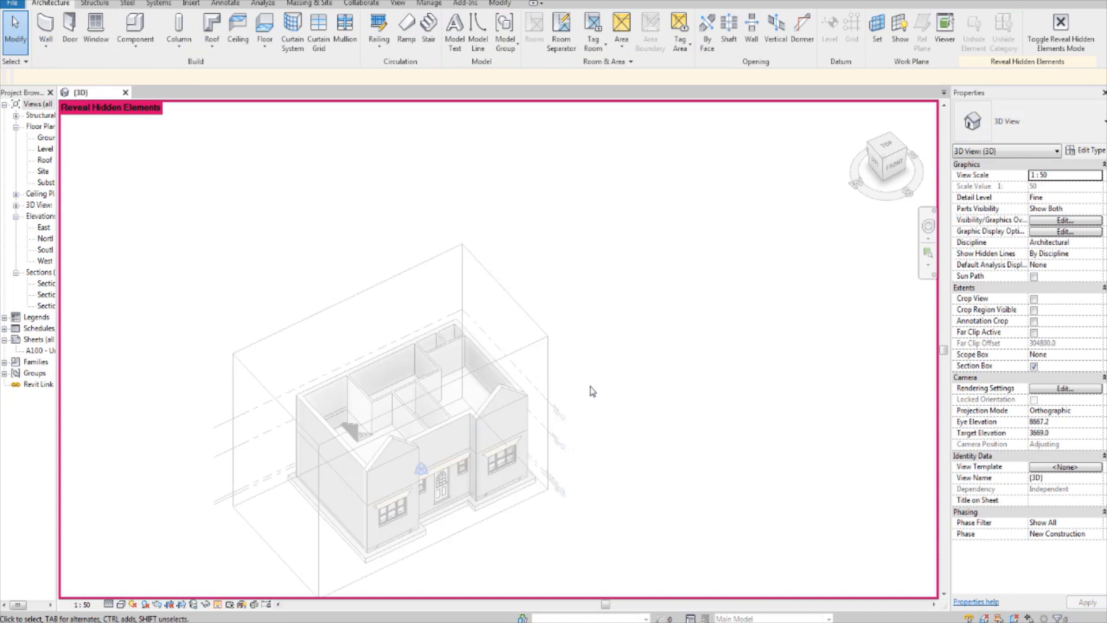
pyautogui.moveTo(592, 391); pyautogui.dragTo(651, 336, button='middle')
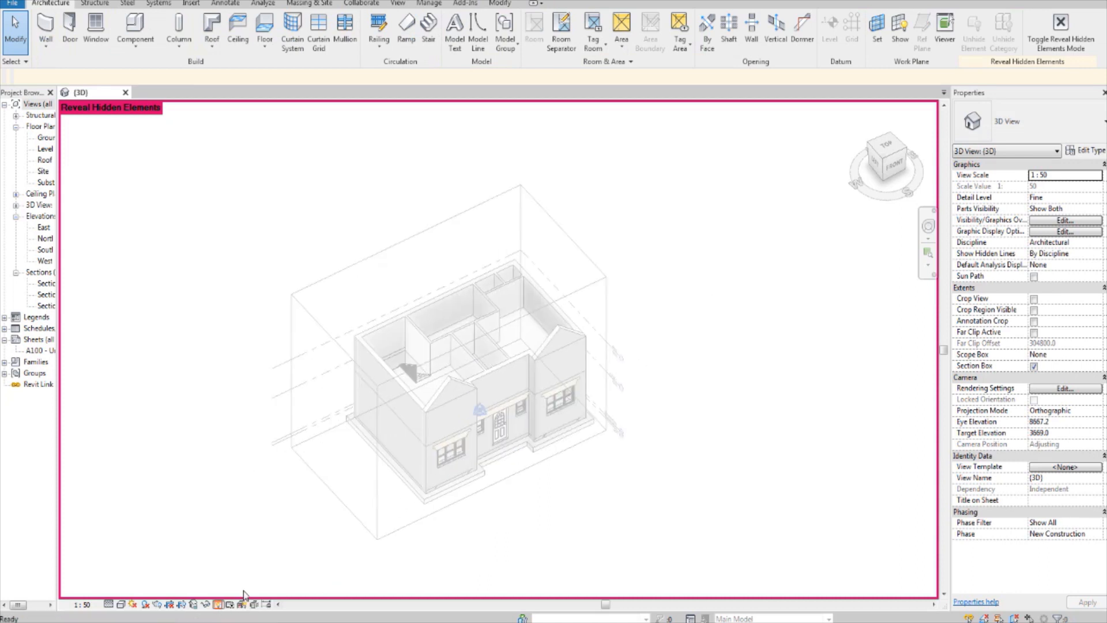
pyautogui.click(218, 604)
pyautogui.scroll(3, 452, 420)
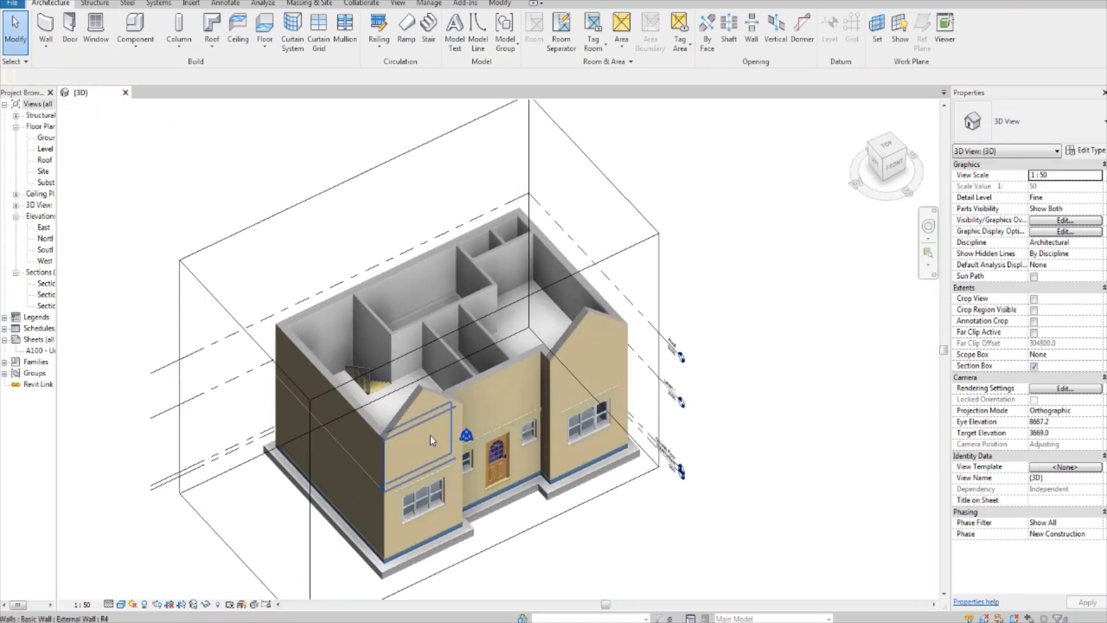
pyautogui.click(1034, 366)
pyautogui.scroll(4, 556, 437)
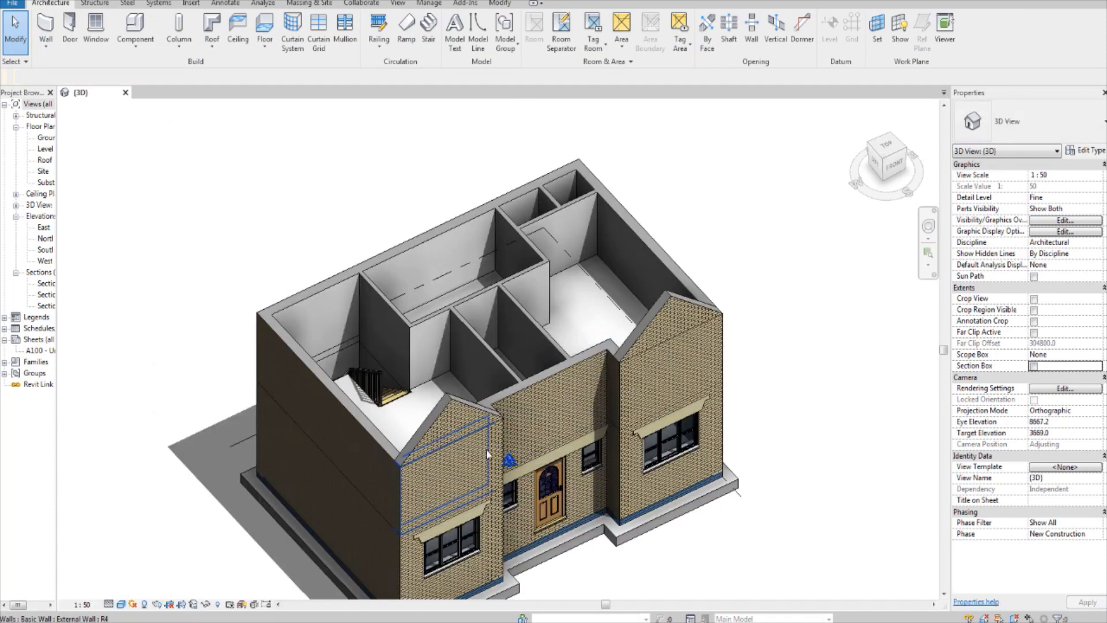
pyautogui.hotkey('alt', 'Tab')
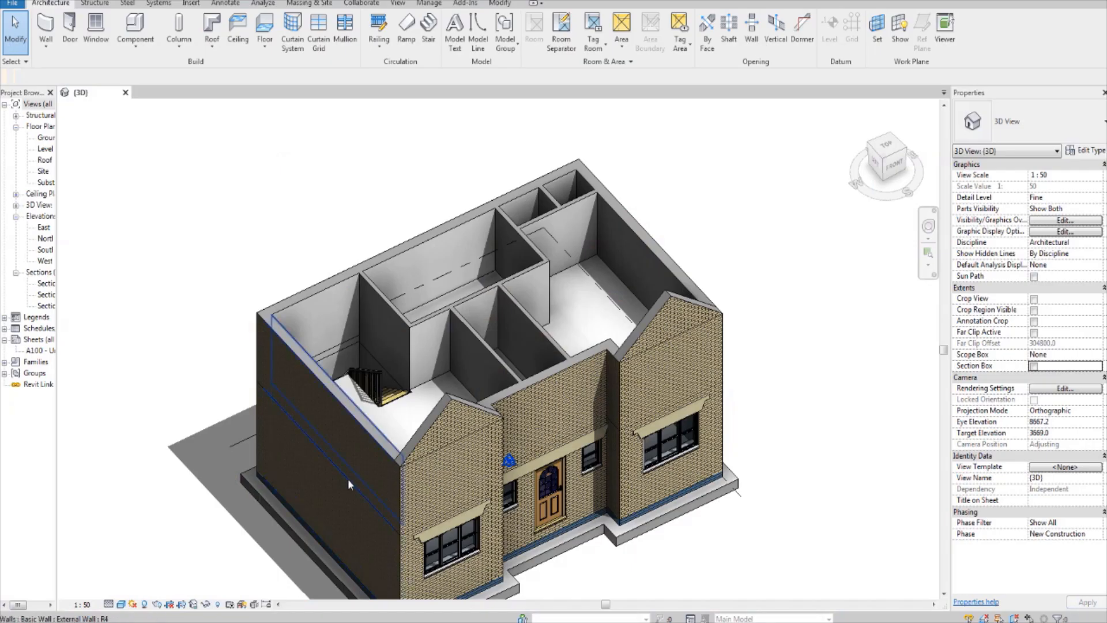
# Step: Copy the two upper external walls on the left and right sides of the house and paste them aligned to the Roof level
pyautogui.click(355, 429)
pyautogui.keyDown('shift'); pyautogui.moveTo(487, 472); pyautogui.dragTo(513, 420, button='middle'); pyautogui.keyUp('shift')
pyautogui.keyDown('ctrl'); pyautogui.click(585, 244); pyautogui.keyUp('ctrl')
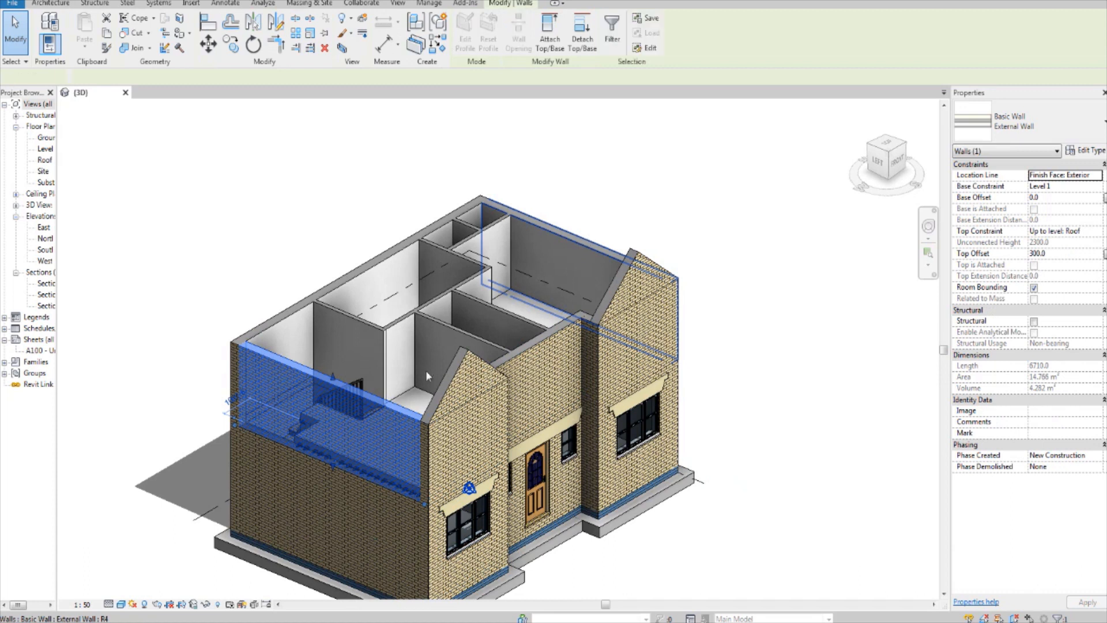
pyautogui.keyDown('shift'); pyautogui.moveTo(429, 370); pyautogui.dragTo(466, 367, button='middle'); pyautogui.keyUp('shift')
pyautogui.scroll(3, 289, 392)
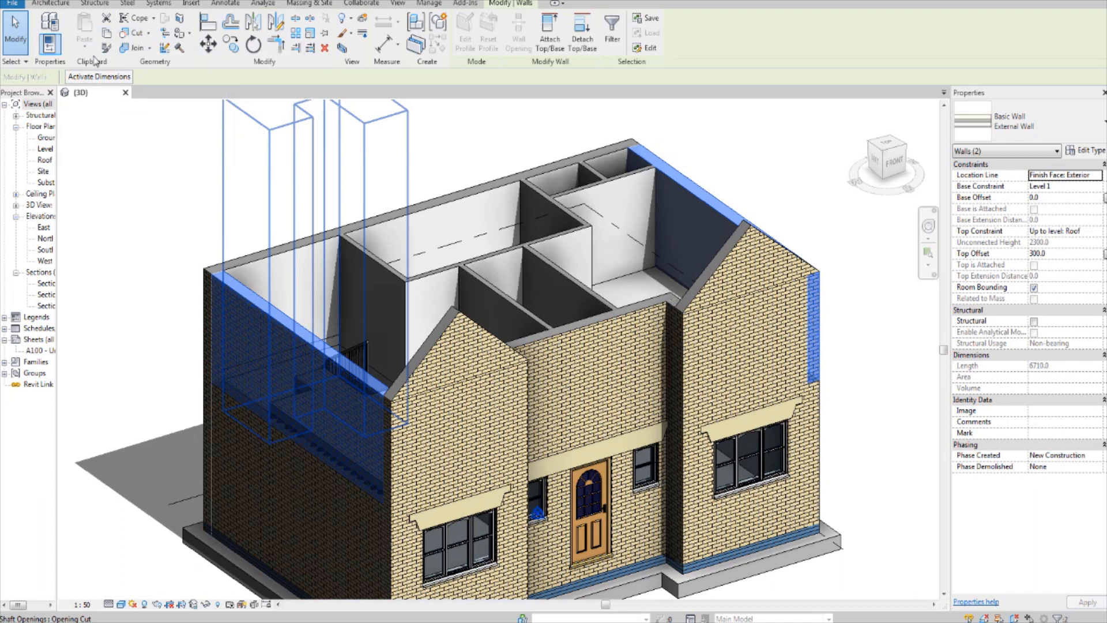
pyautogui.click(107, 33)
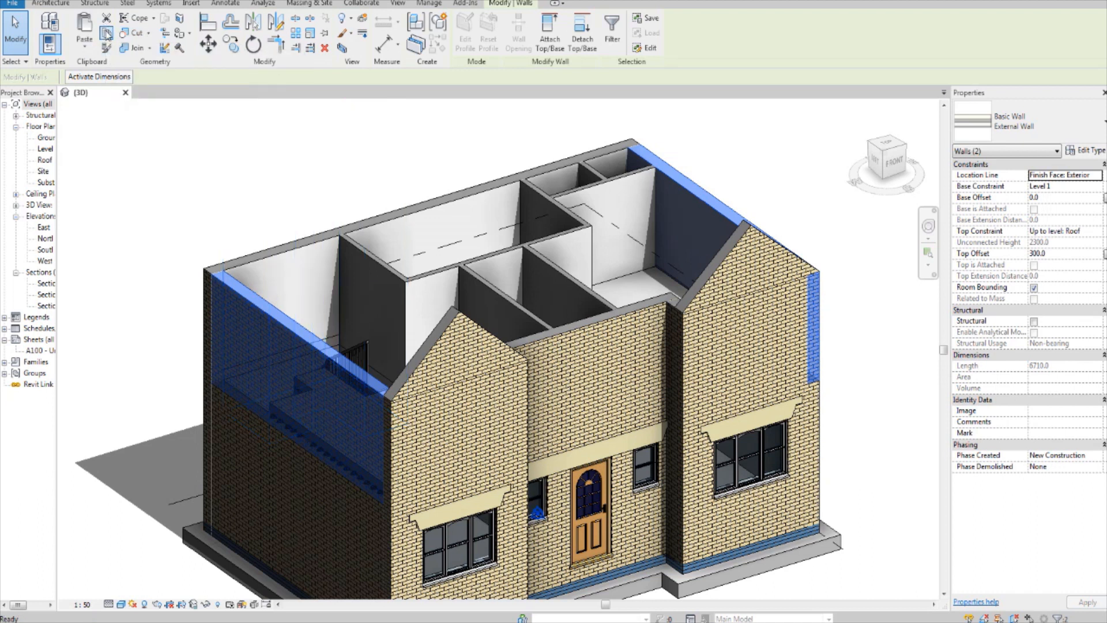
pyautogui.click(85, 43)
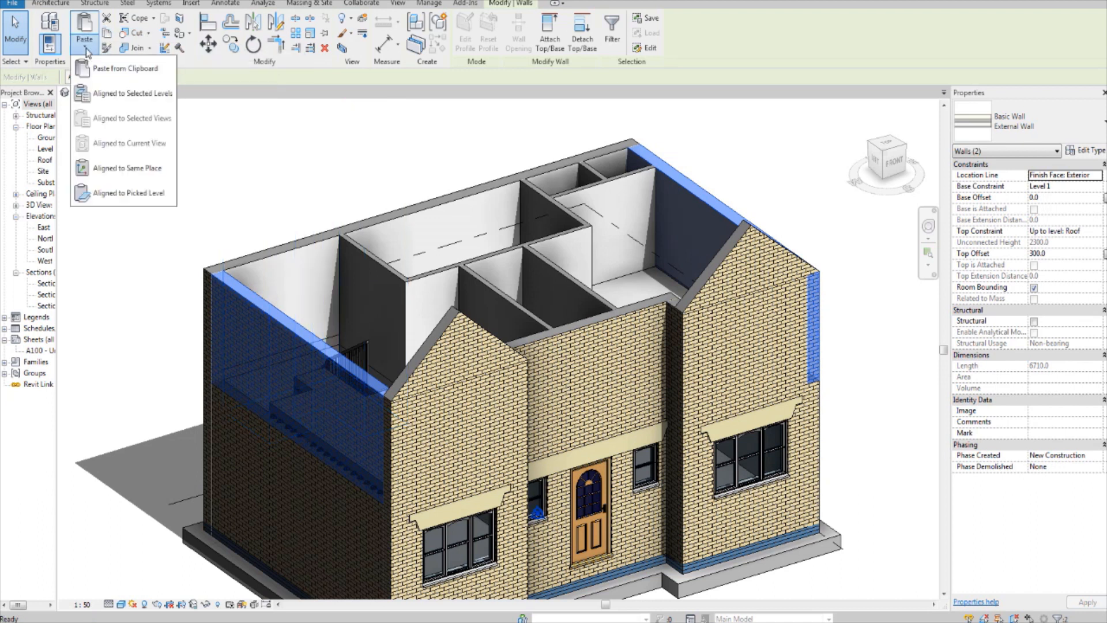
pyautogui.click(124, 93)
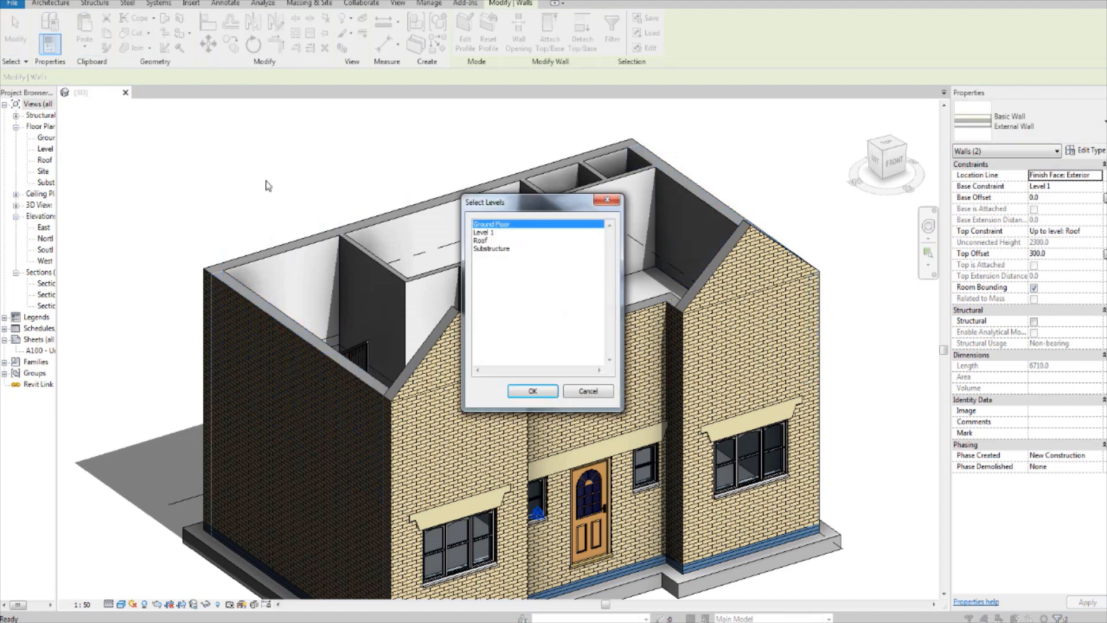
pyautogui.click(483, 242)
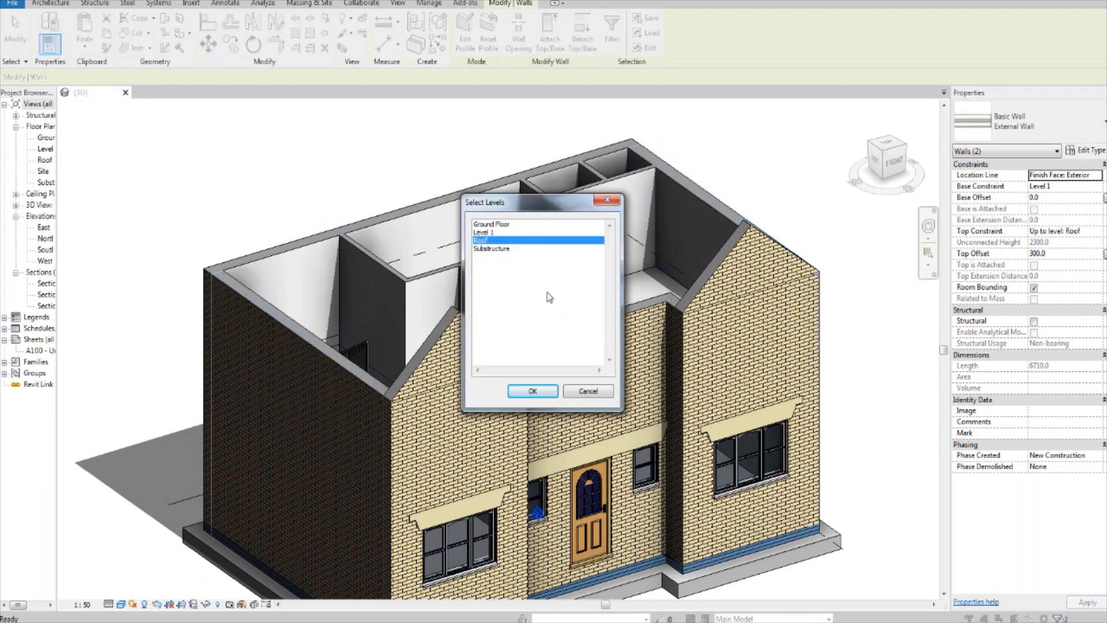
pyautogui.click(531, 392)
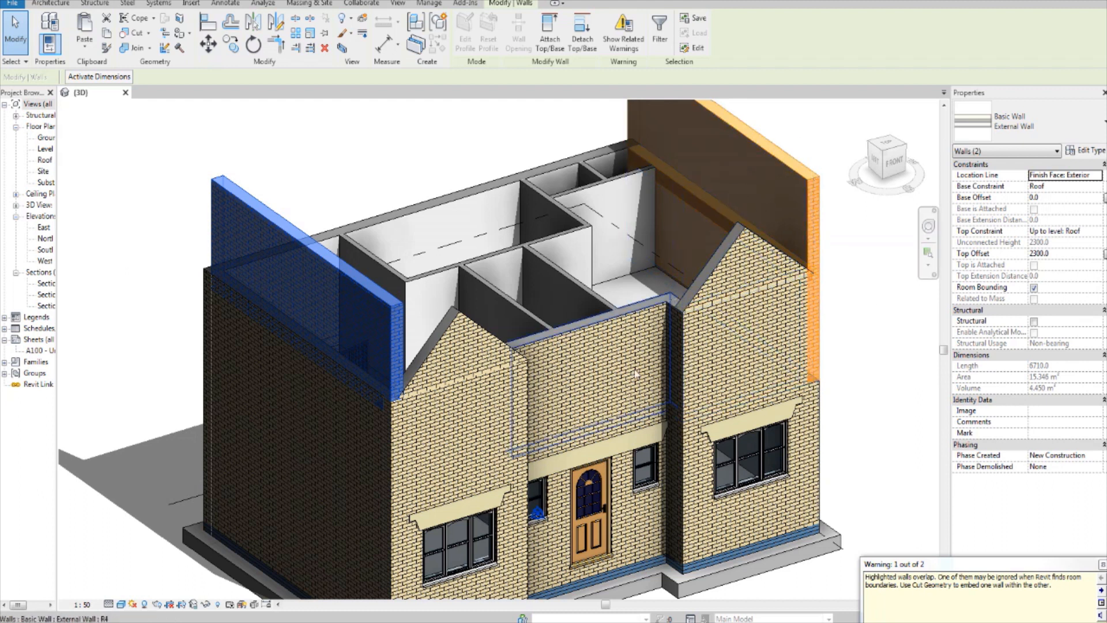
pyautogui.click(160, 216)
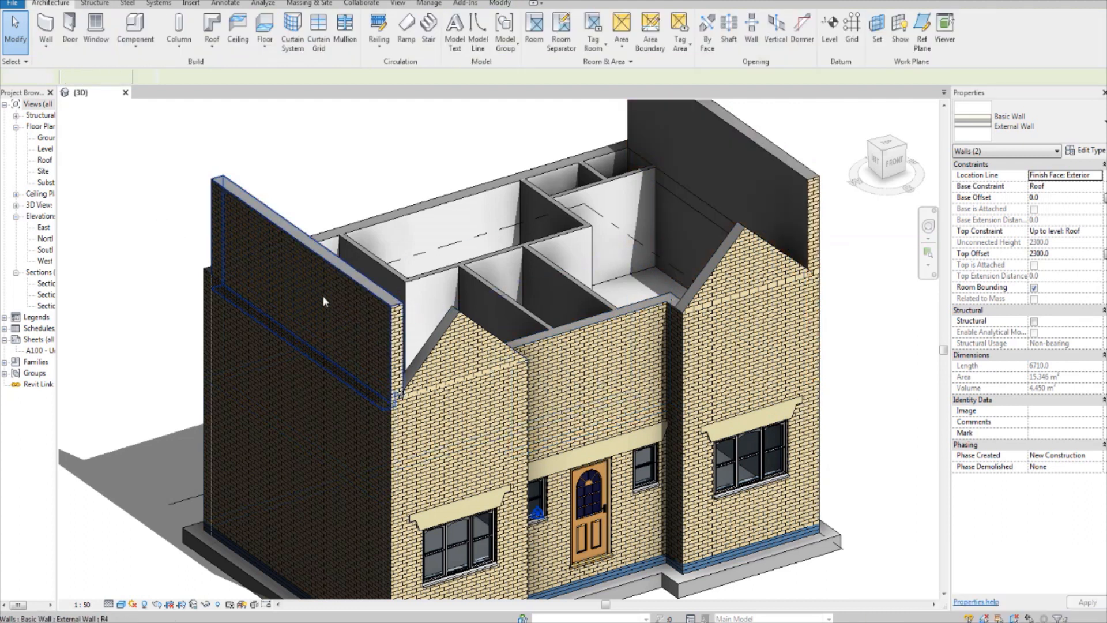
# Step: Raise the base of the pasted left side wall to the top of the wall below, giving a 300 base offset
pyautogui.click(336, 288)
pyautogui.keyDown('shift'); pyautogui.moveTo(343, 408); pyautogui.dragTo(480, 415, button='middle'); pyautogui.keyUp('shift')
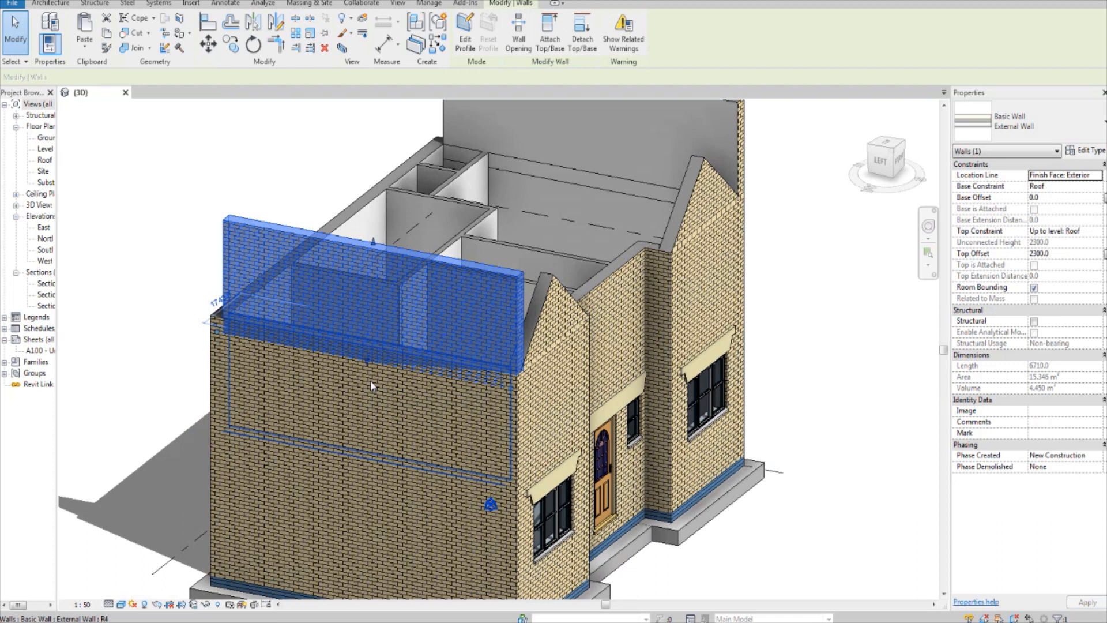
pyautogui.click(881, 163)
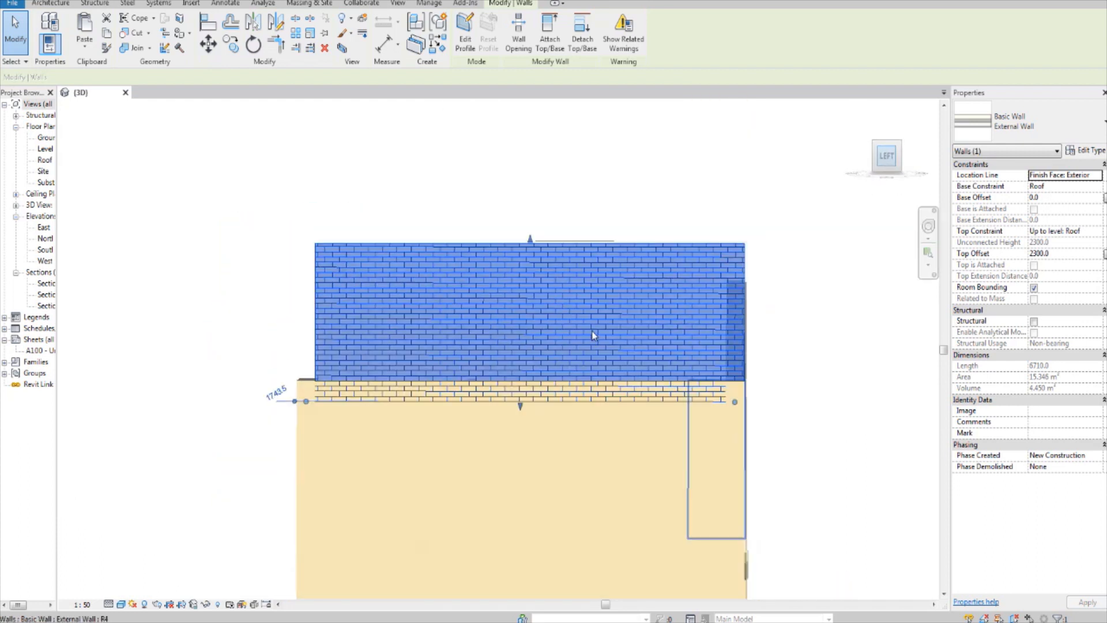
pyautogui.scroll(3, 524, 399)
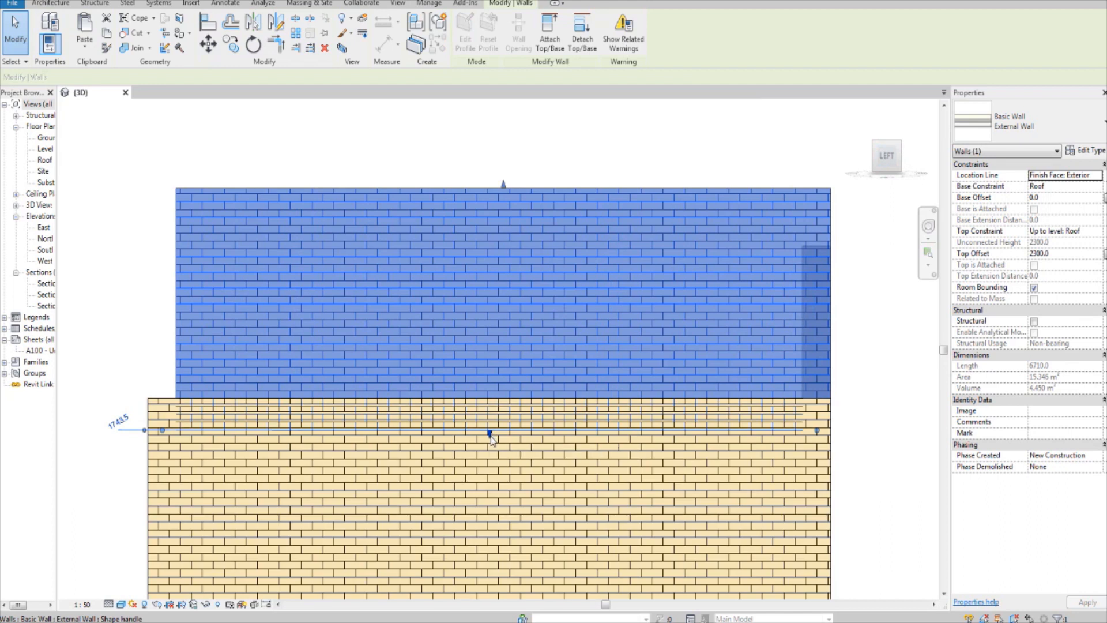
pyautogui.moveTo(495, 414); pyautogui.dragTo(499, 403)
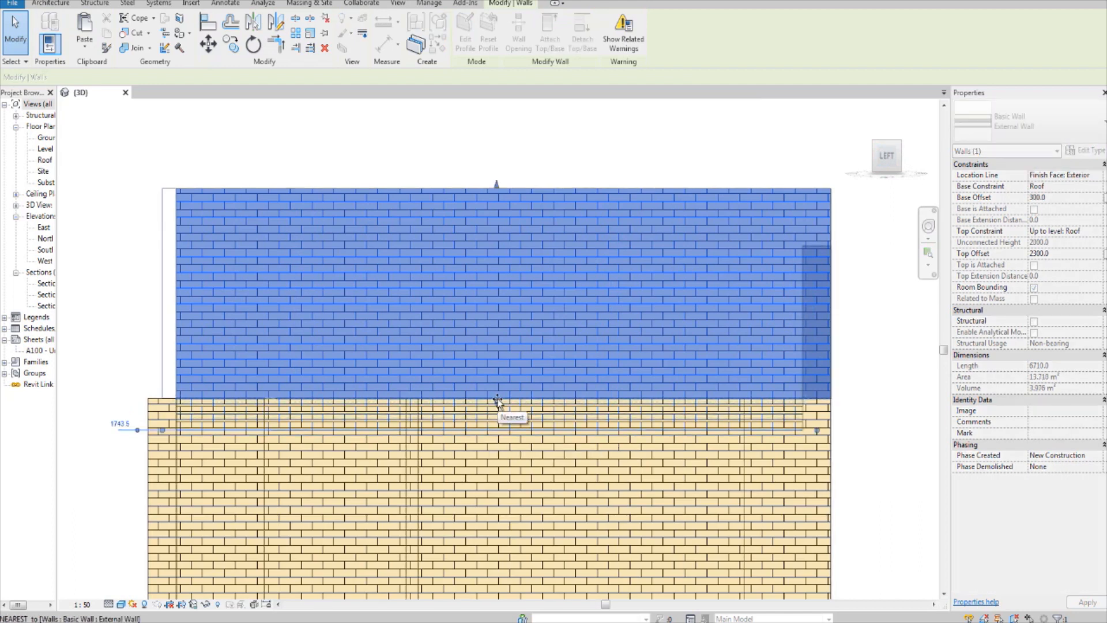
pyautogui.scroll(-2, 499, 403)
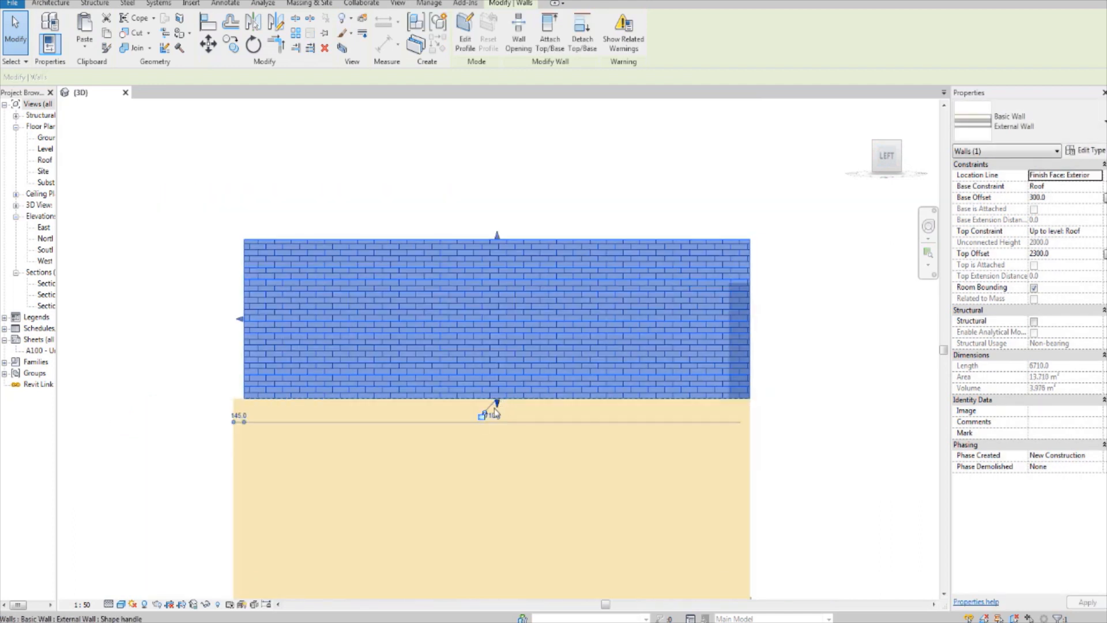
pyautogui.scroll(-1, 617, 415)
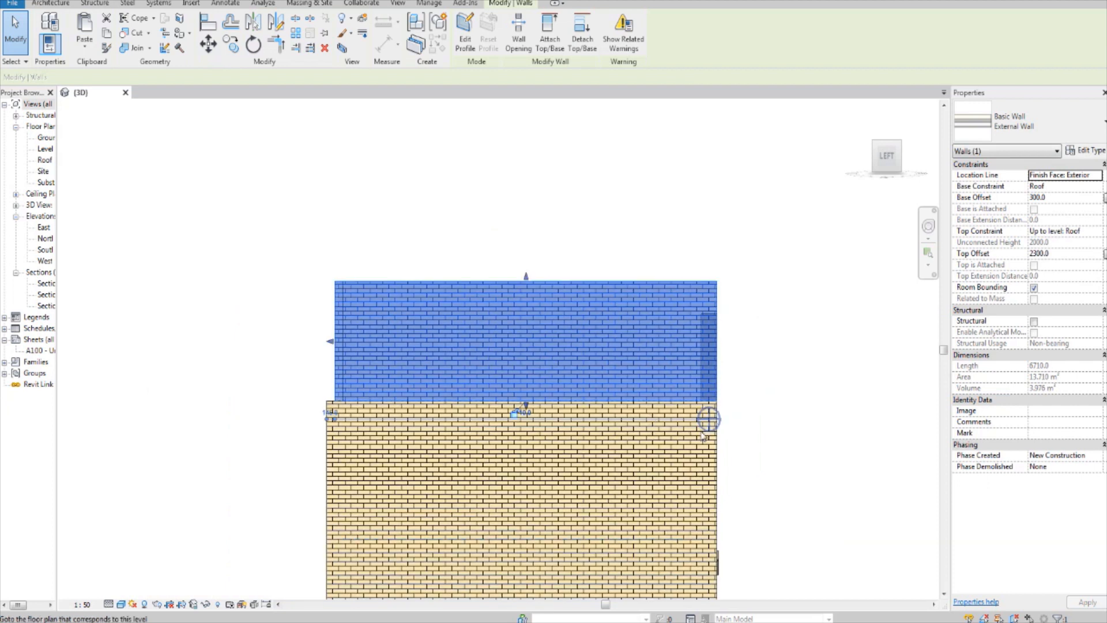
# Step: Raise the base of the pasted right side wall to the top of the wall below, giving a 300 base offset
pyautogui.keyDown('shift'); pyautogui.moveTo(797, 408); pyautogui.dragTo(554, 490, button='middle'); pyautogui.keyUp('shift')
pyautogui.moveTo(795, 477); pyautogui.dragTo(699, 414, button='middle')
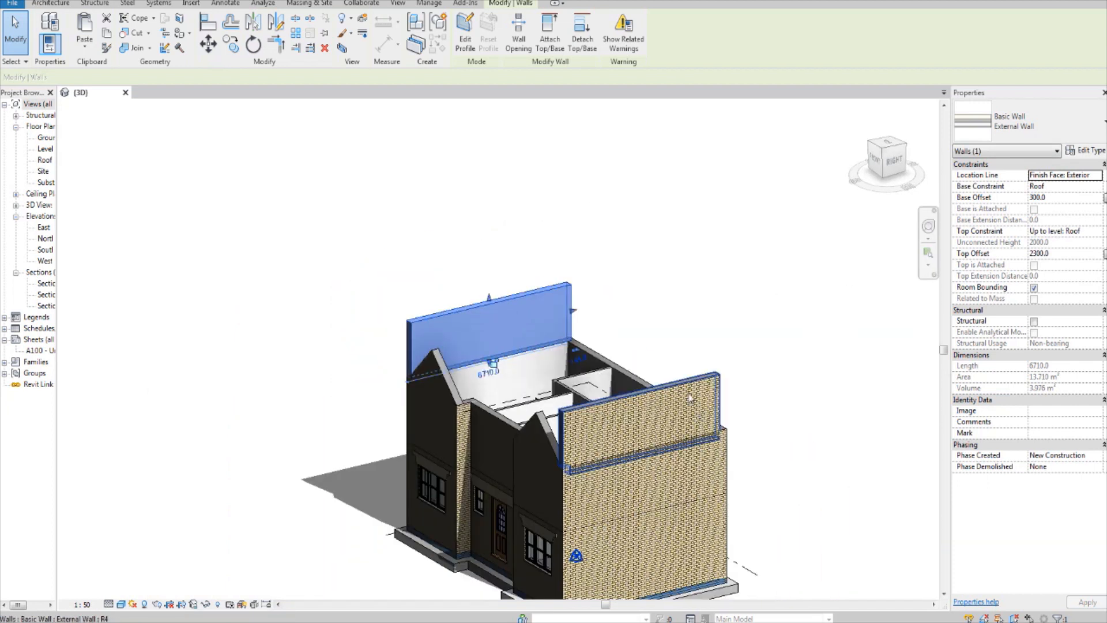
pyautogui.click(691, 400)
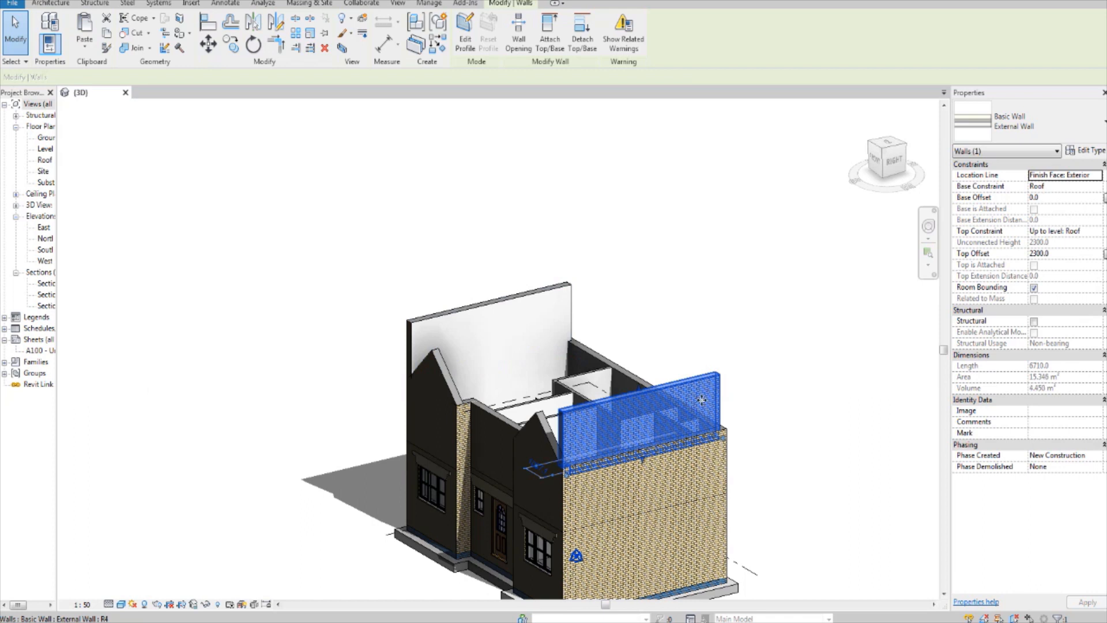
pyautogui.click(898, 163)
pyautogui.scroll(3, 487, 462)
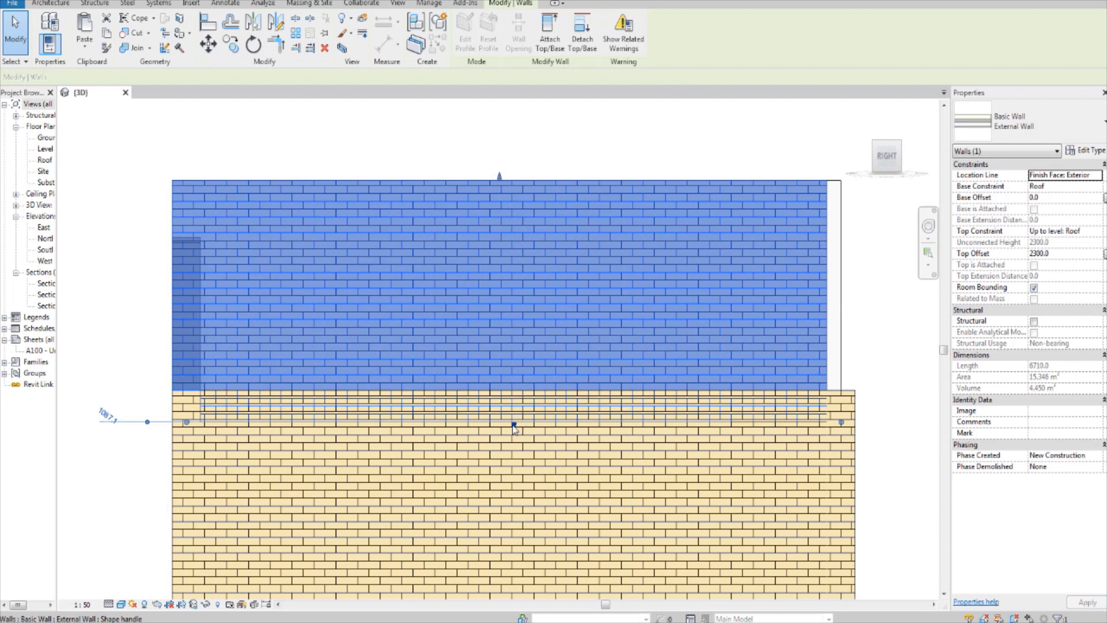
pyautogui.moveTo(514, 425); pyautogui.dragTo(513, 396)
pyautogui.scroll(-3, 511, 396)
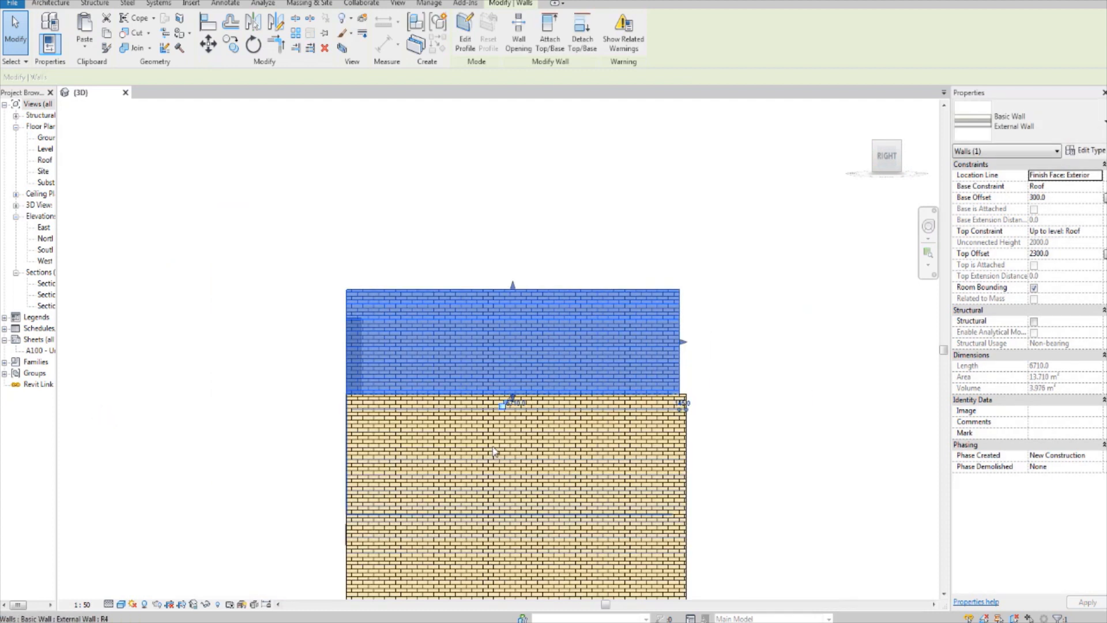
# Step: Extend the upper right side wall's free end so it sits flush with the end of the wall below
pyautogui.keyDown('shift'); pyautogui.moveTo(494, 452); pyautogui.dragTo(665, 372, button='middle'); pyautogui.keyUp('shift')
pyautogui.press('Escape')
pyautogui.click(638, 346)
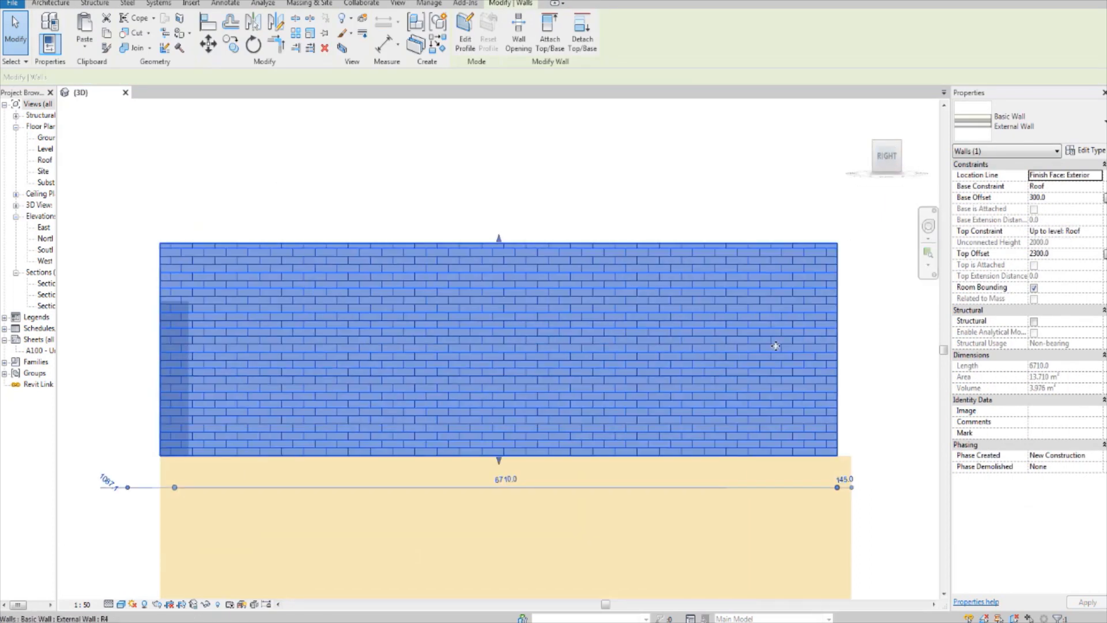
pyautogui.moveTo(839, 352); pyautogui.dragTo(760, 357, button='middle')
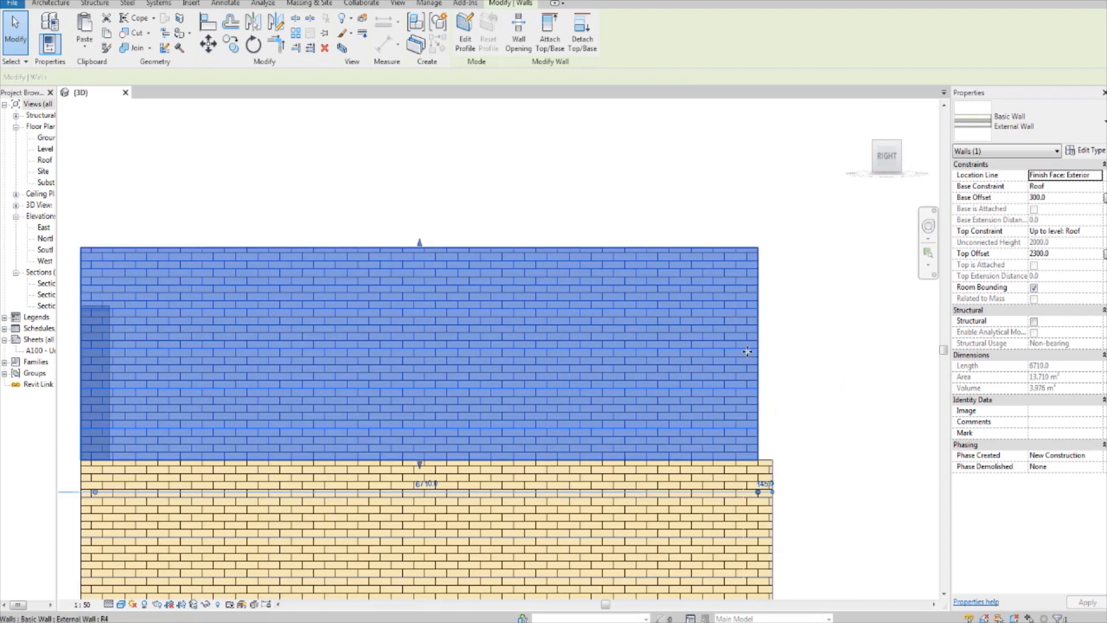
pyautogui.scroll(-3, 645, 342)
pyautogui.scroll(2, 561, 281)
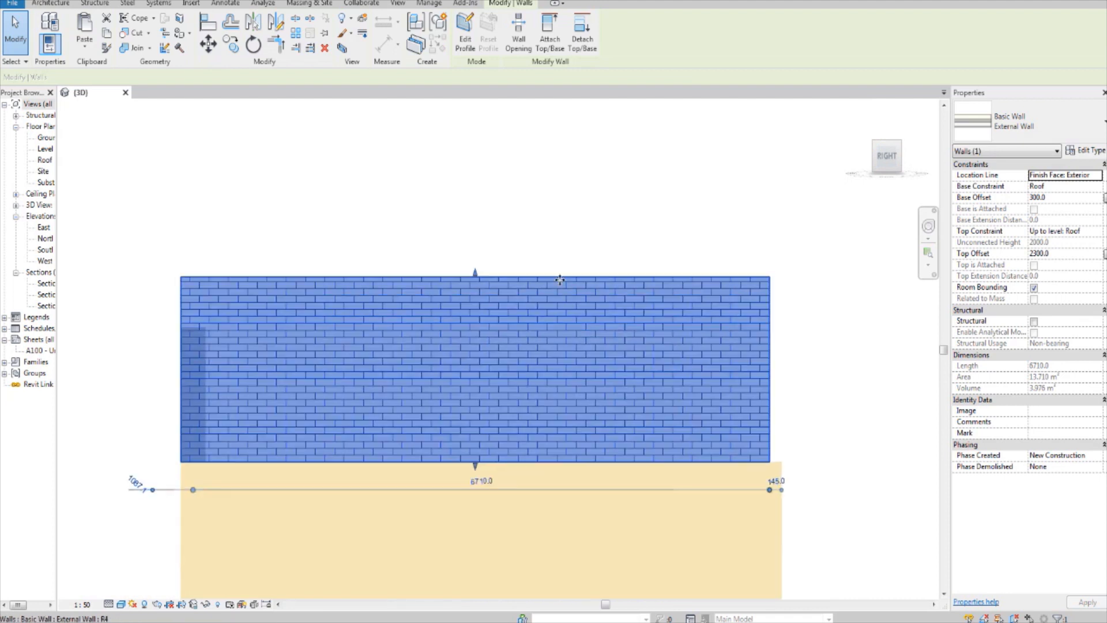
pyautogui.click(465, 29)
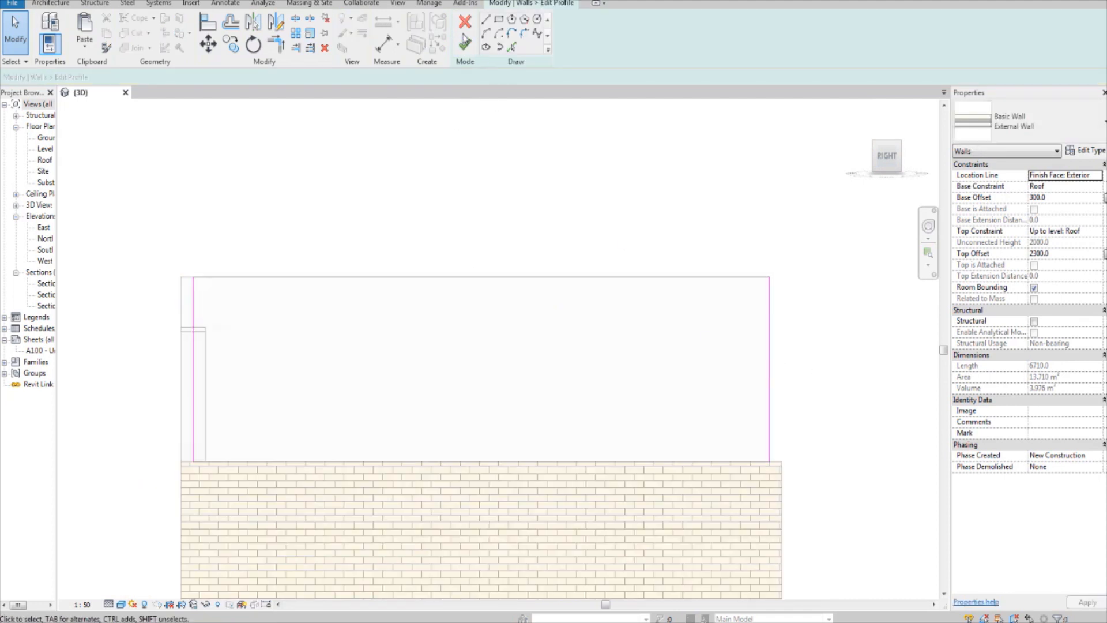
pyautogui.click(465, 22)
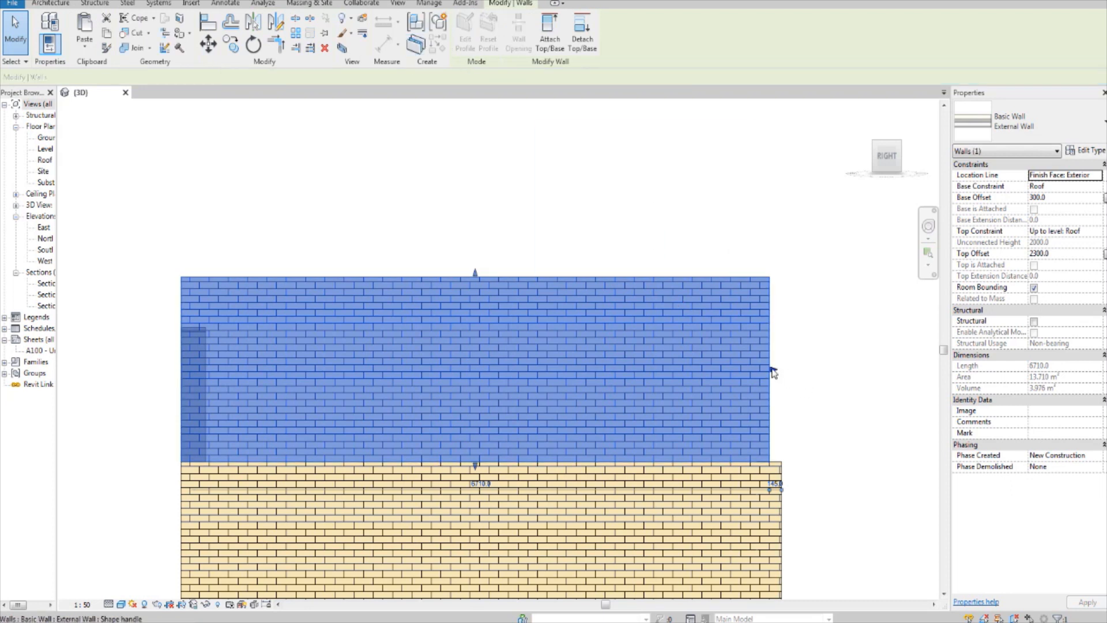
pyautogui.moveTo(774, 370); pyautogui.dragTo(787, 372)
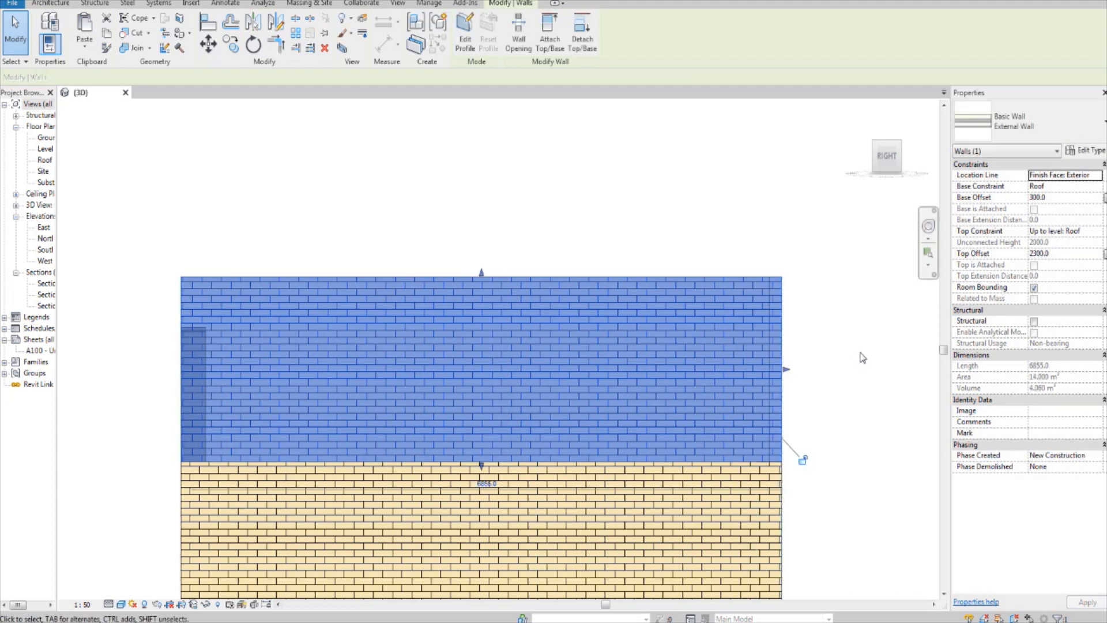
pyautogui.click(865, 354)
# Step: Extend the upper left side wall's free end so it sits flush with the end of the wall below
pyautogui.scroll(-2, 264, 413)
pyautogui.keyDown('shift'); pyautogui.moveTo(264, 413); pyautogui.dragTo(488, 440, button='middle'); pyautogui.keyUp('shift')
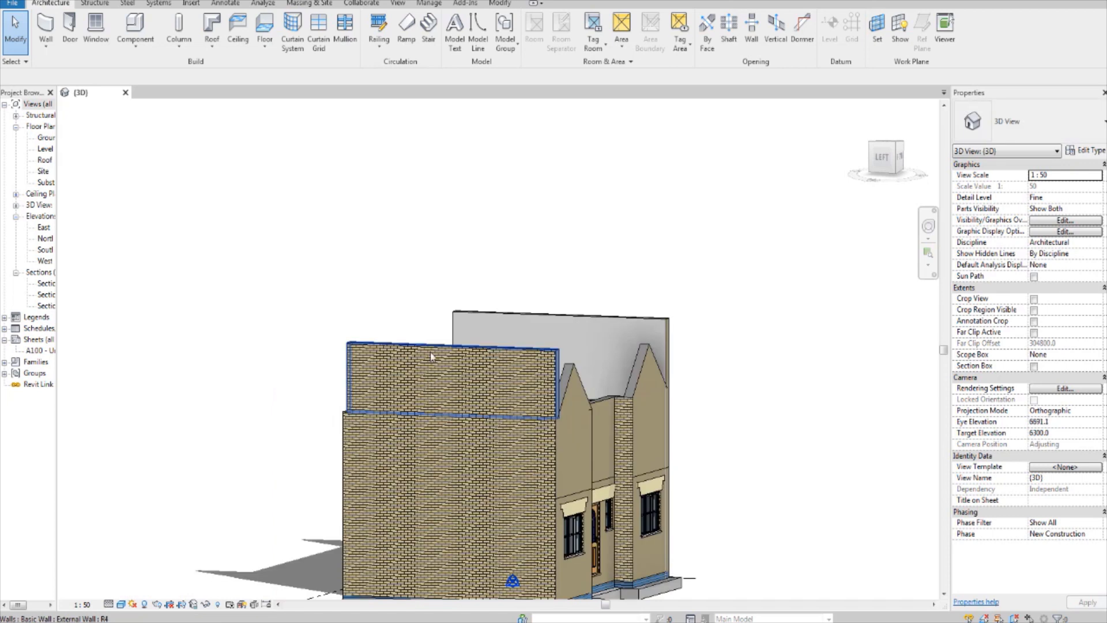
pyautogui.click(495, 375)
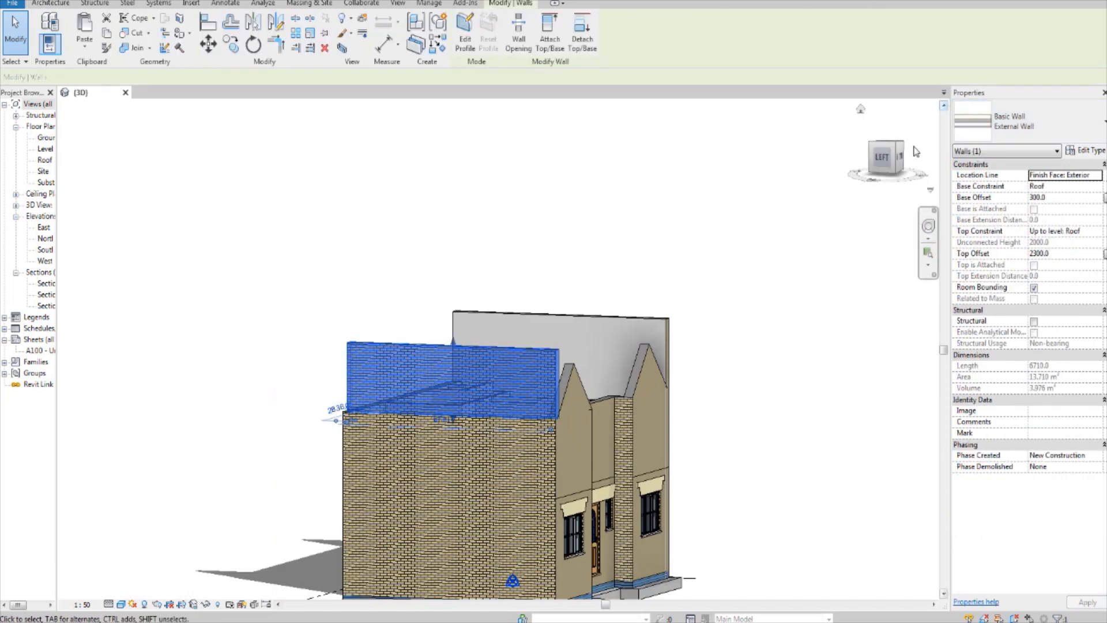
pyautogui.click(883, 164)
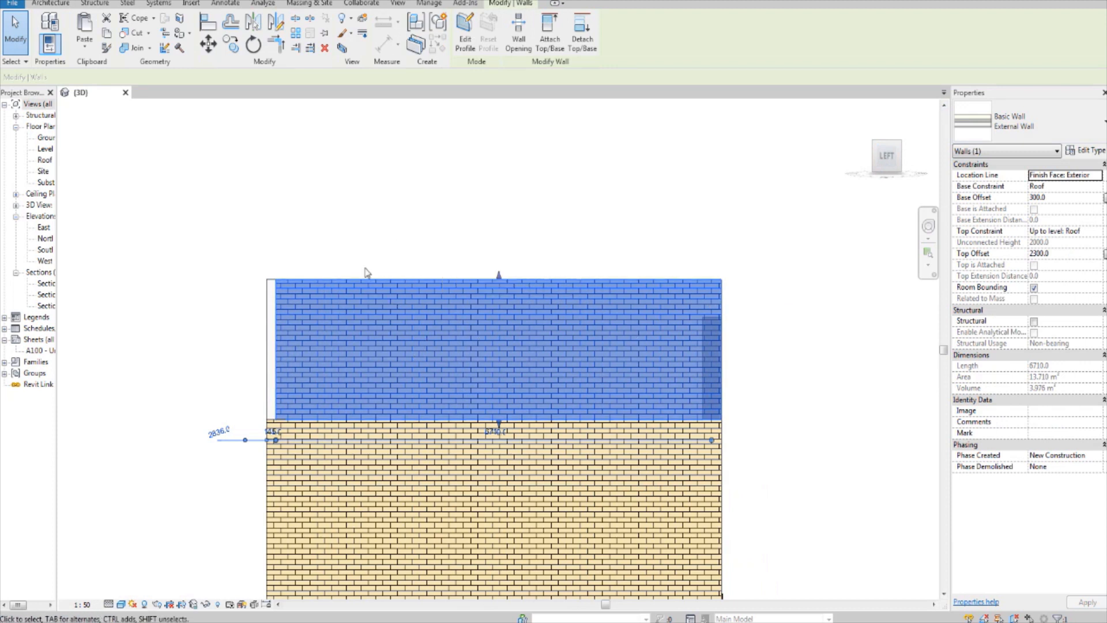
pyautogui.click(465, 32)
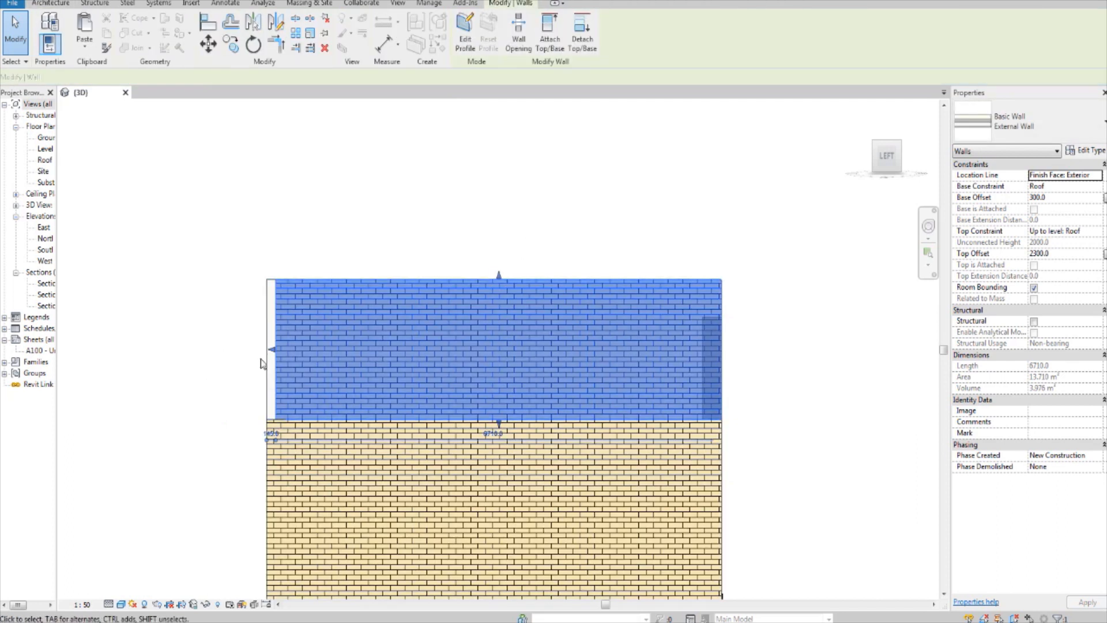
pyautogui.moveTo(272, 351); pyautogui.dragTo(265, 351)
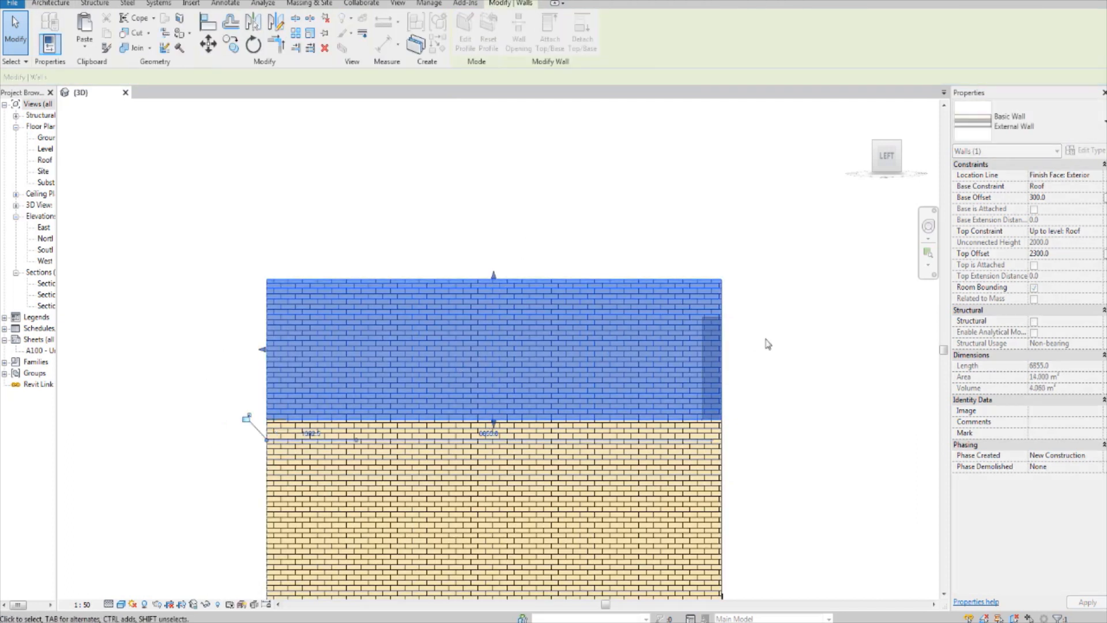
# Step: Examine the extended side walls against the house layout from directly above in the 3D view
pyautogui.keyDown('shift'); pyautogui.moveTo(248, 415); pyautogui.dragTo(676, 474, button='middle'); pyautogui.keyUp('shift')
pyautogui.scroll(-3, 692, 424)
pyautogui.keyDown('shift'); pyautogui.moveTo(787, 441); pyautogui.dragTo(718, 502, button='middle'); pyautogui.keyUp('shift')
pyautogui.click(887, 146)
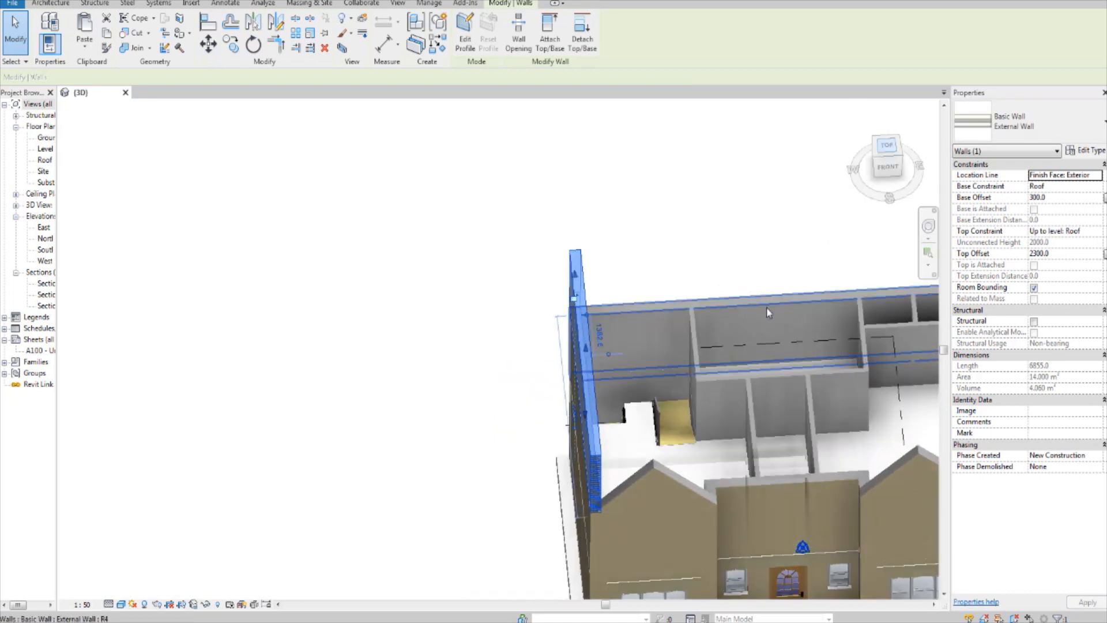
pyautogui.moveTo(749, 341); pyautogui.dragTo(677, 364, button='middle')
pyautogui.scroll(-3, 663, 351)
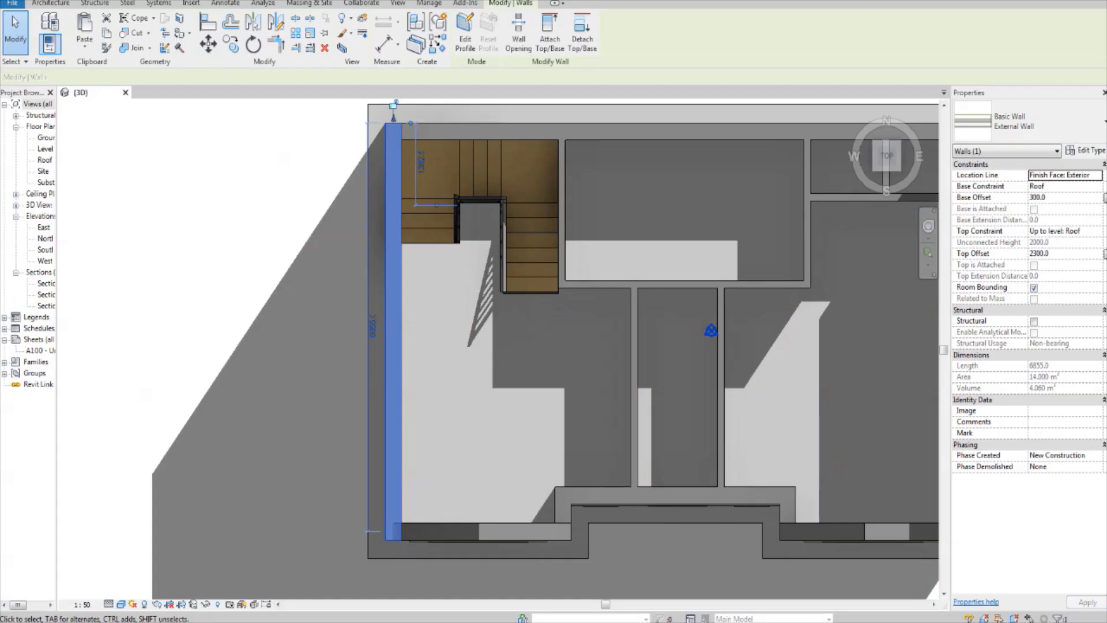
pyautogui.moveTo(561, 515); pyautogui.dragTo(480, 500, button='middle')
pyautogui.moveTo(553, 490); pyautogui.dragTo(516, 493, button='middle')
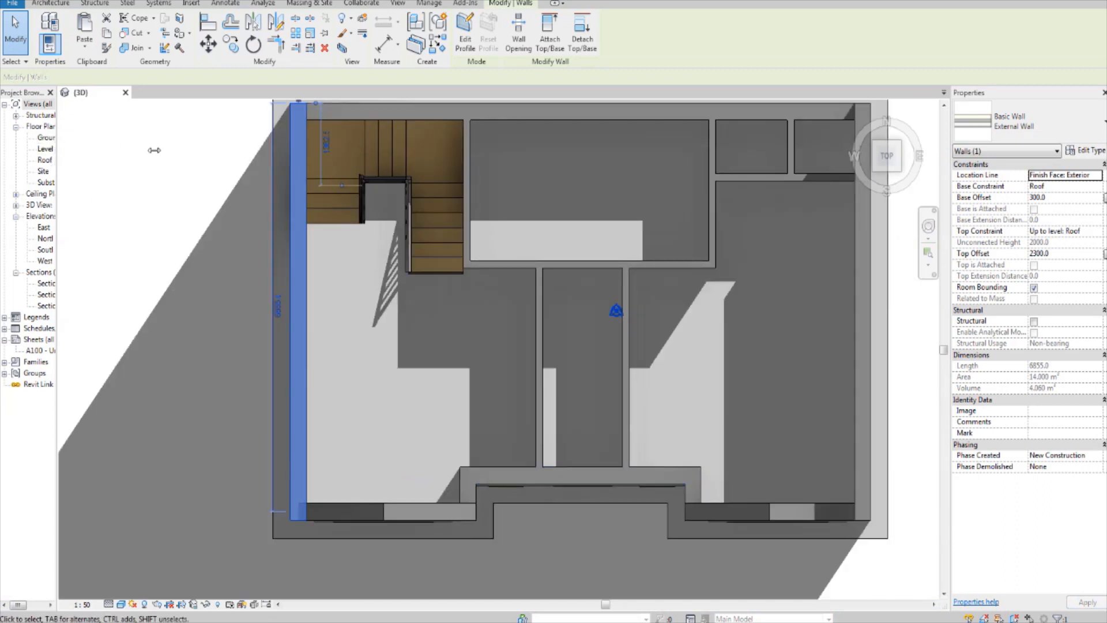
# Step: Open the Roof floor plan and set its detail level to Medium
pyautogui.moveTo(154, 149); pyautogui.dragTo(153, 150)
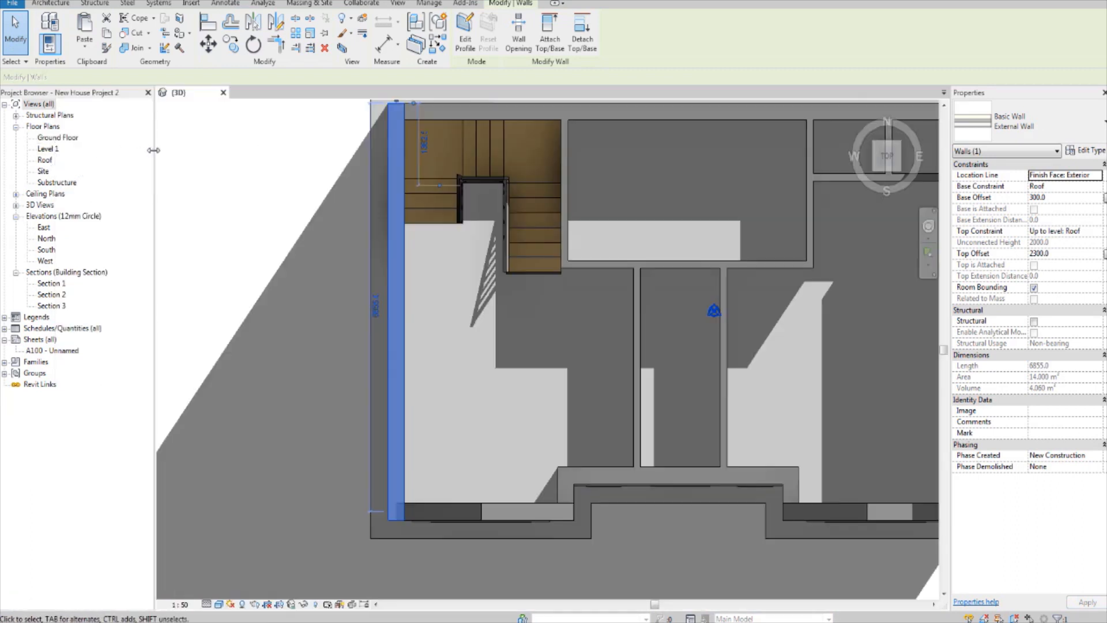
pyautogui.doubleClick(45, 161)
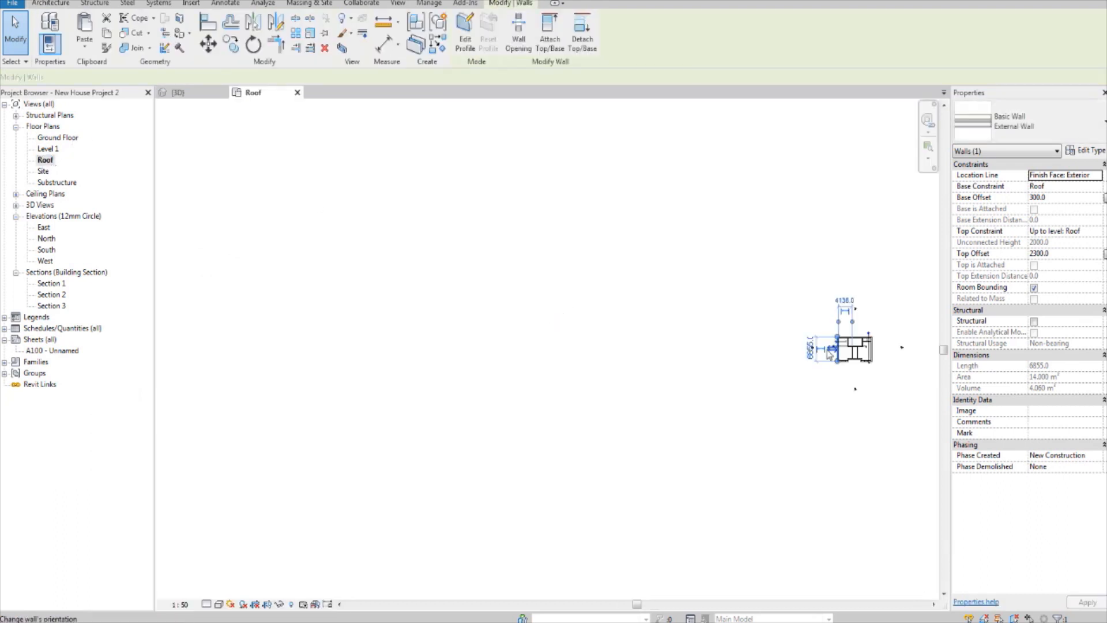
pyautogui.scroll(8, 830, 353)
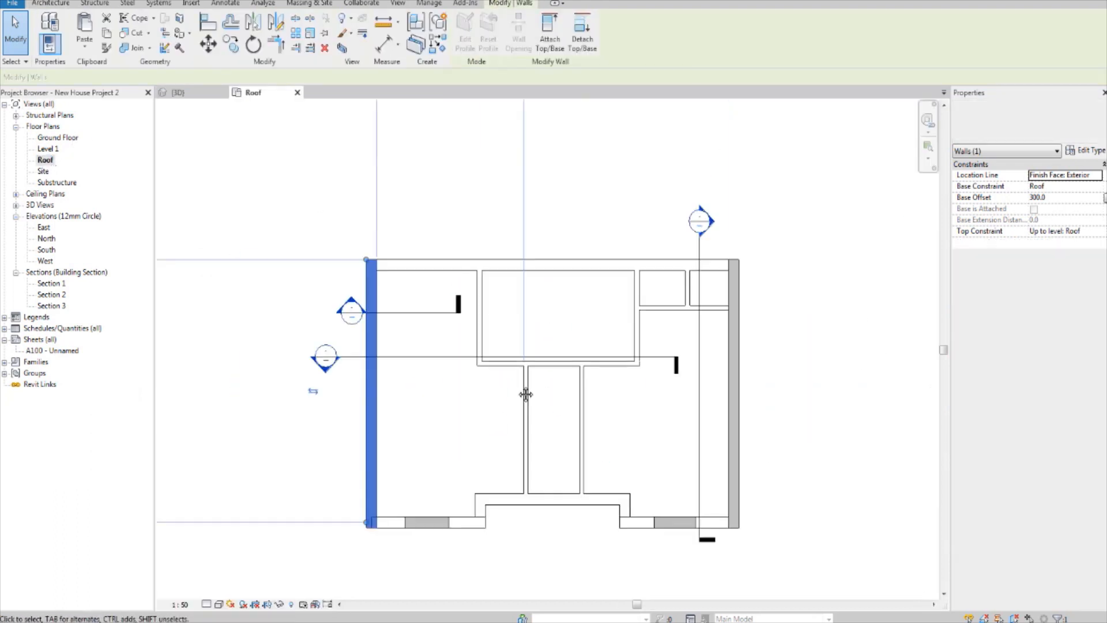
pyautogui.click(408, 465)
pyautogui.scroll(1, 407, 466)
pyautogui.moveTo(407, 466); pyautogui.dragTo(363, 454, button='middle')
pyautogui.scroll(1, 366, 466)
pyautogui.click(207, 604)
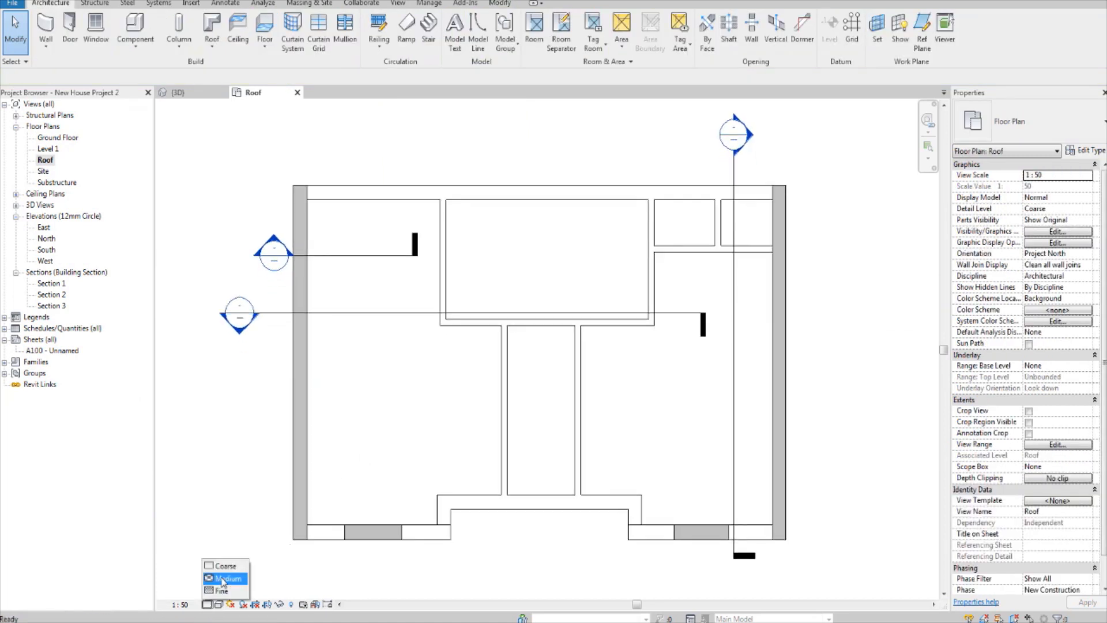
pyautogui.click(223, 579)
pyautogui.scroll(1, 363, 453)
pyautogui.scroll(1, 284, 216)
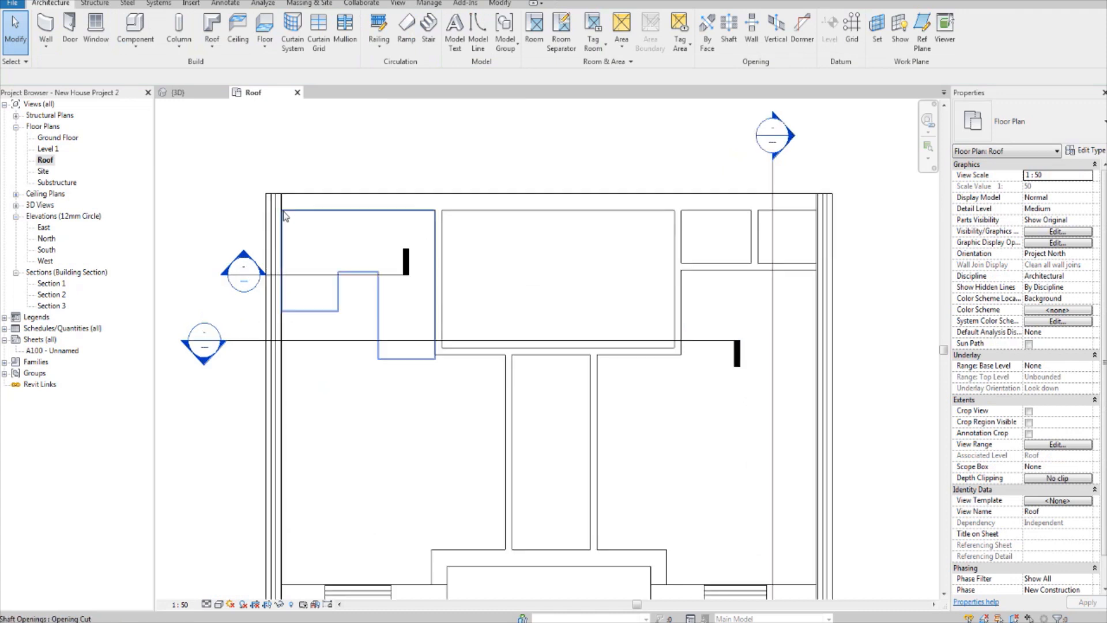
# Step: Draw a horizontal reference plane from the recessed front wall's outer left corner, in line with its outer face, past the left side wall
pyautogui.click(273, 219)
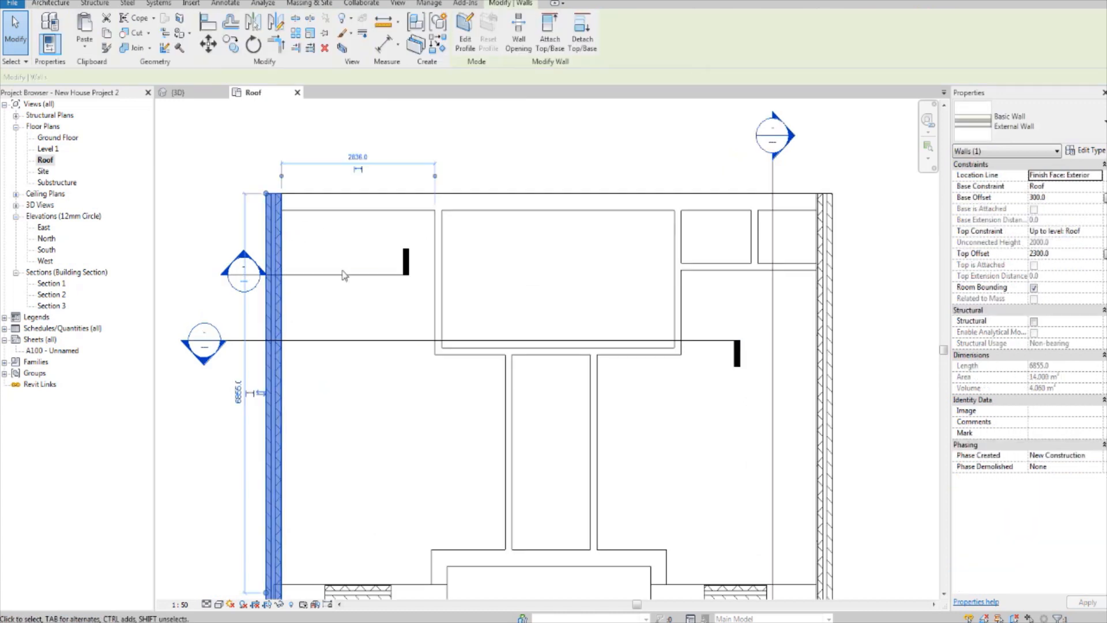
pyautogui.moveTo(346, 502); pyautogui.dragTo(356, 389, button='middle')
pyautogui.scroll(1, 508, 485)
pyautogui.moveTo(507, 486); pyautogui.dragTo(473, 523, button='middle')
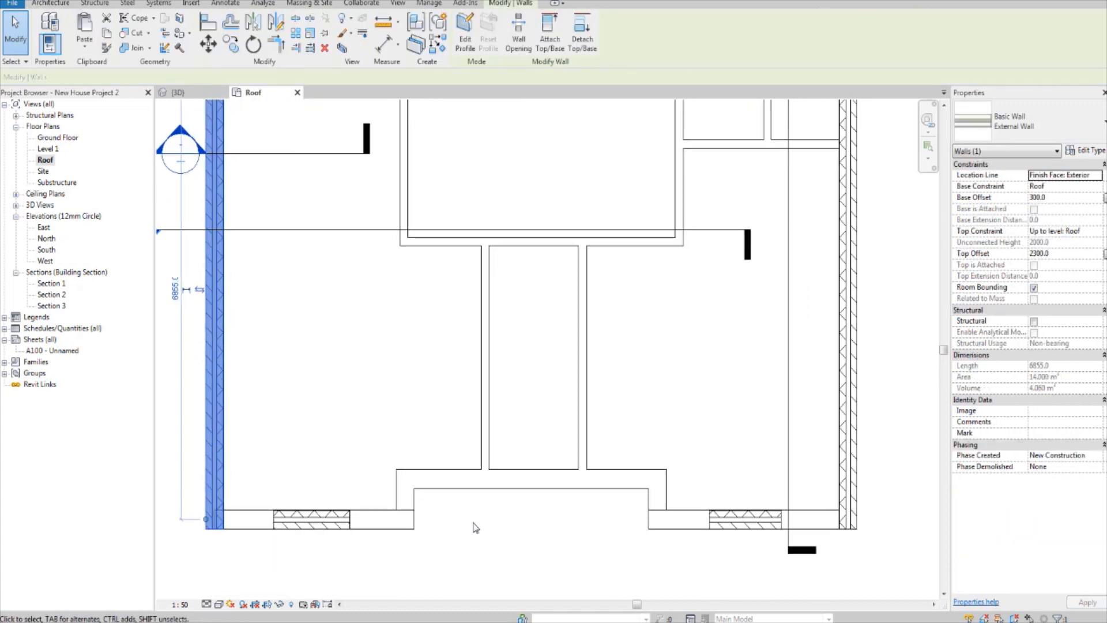
pyautogui.click(558, 555)
pyautogui.moveTo(534, 544); pyautogui.dragTo(572, 515, button='middle')
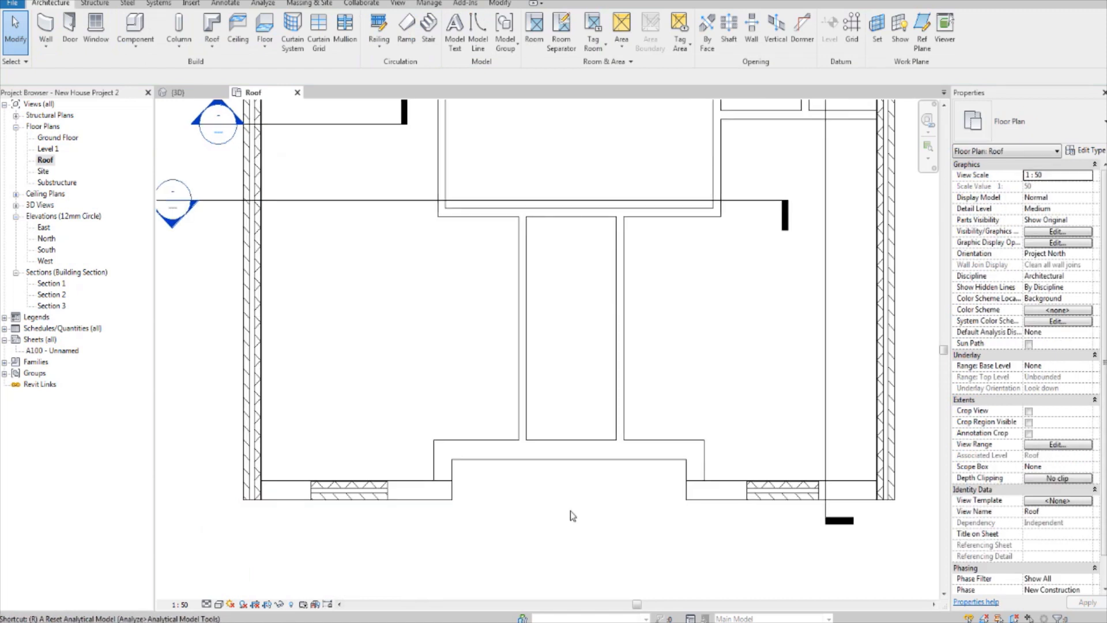
pyautogui.press('p')
pyautogui.scroll(1, 435, 441)
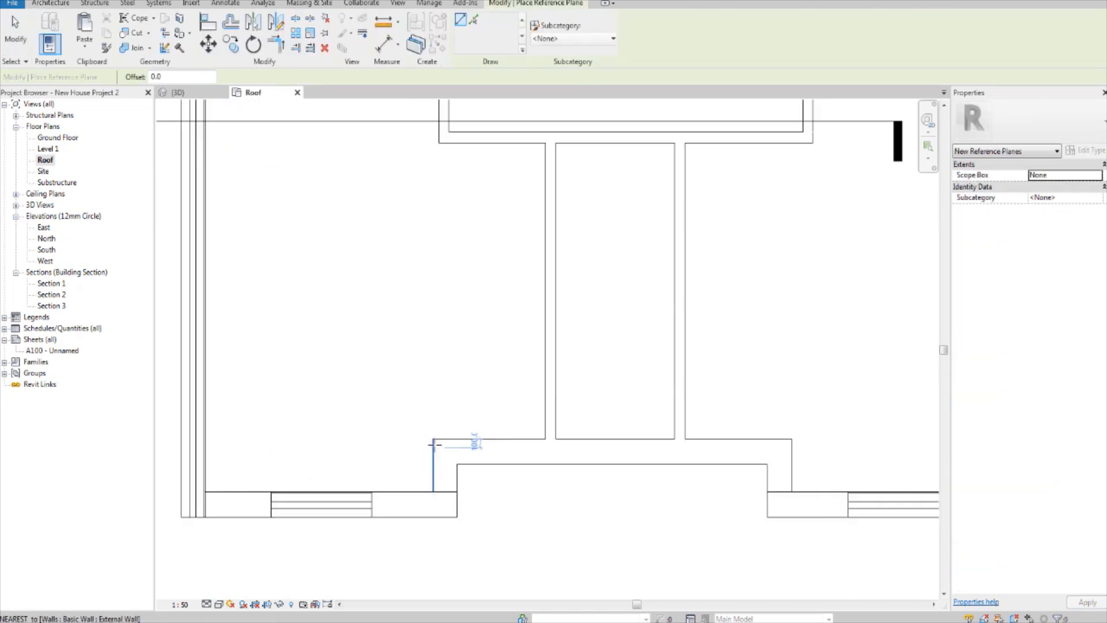
pyautogui.click(457, 464)
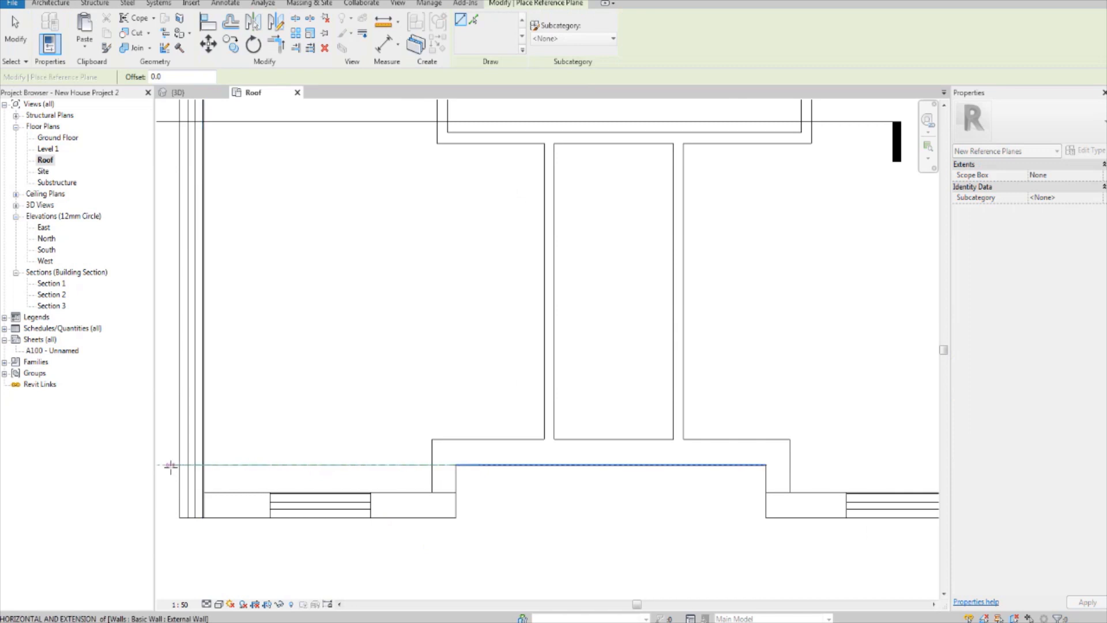
pyautogui.click(160, 464)
pyautogui.press('Escape')
pyautogui.press('Escape')
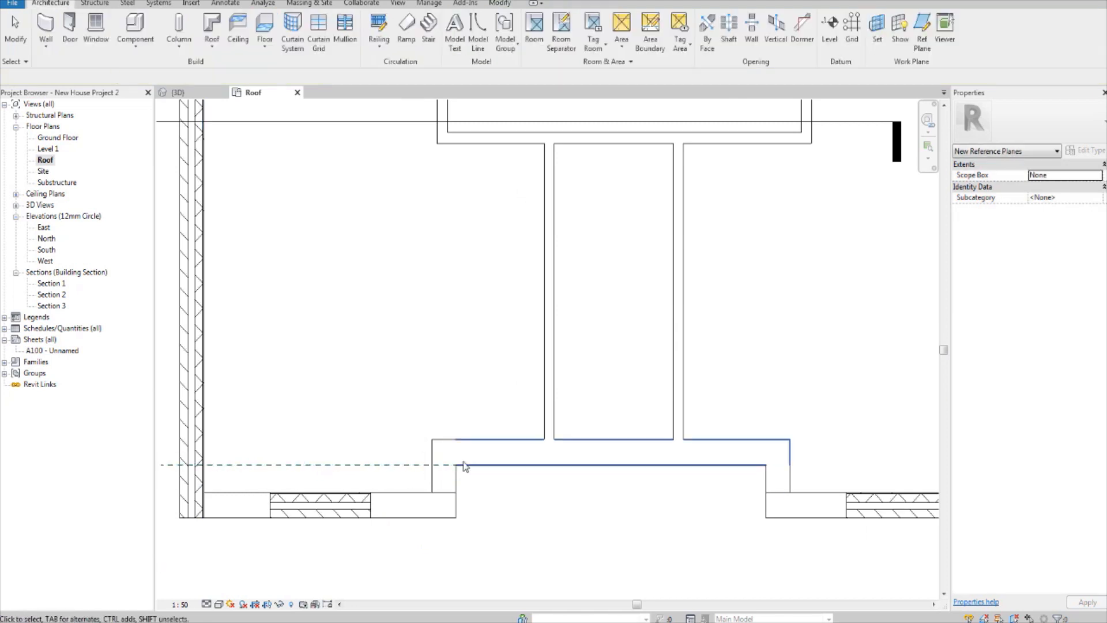
# Step: Stretch the reference plane's right end across the house to beyond the right side wall
pyautogui.click(426, 469)
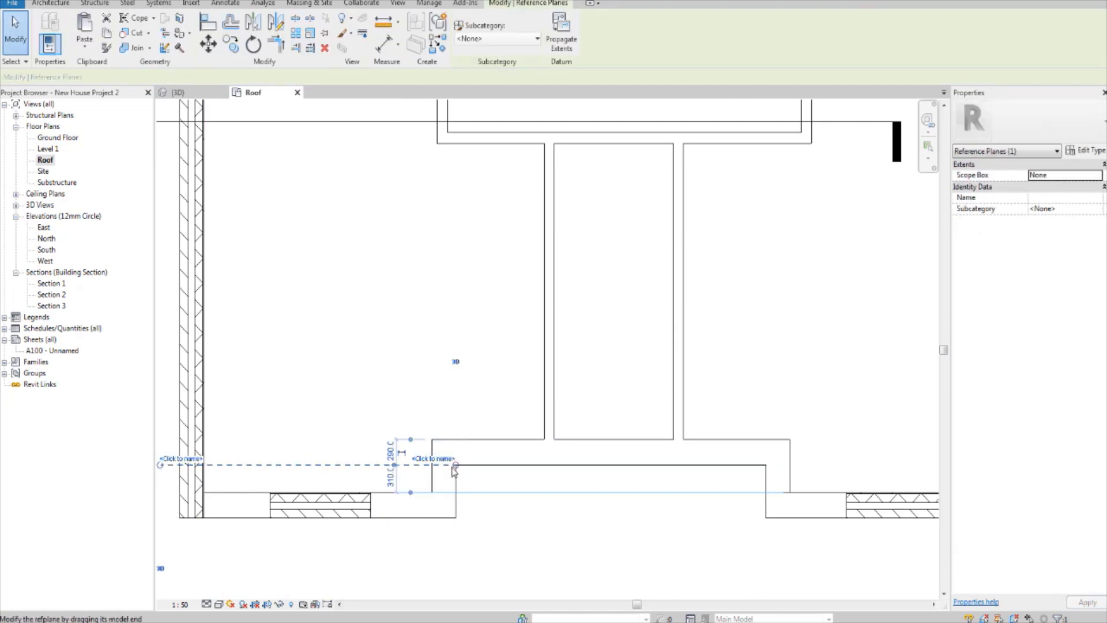
pyautogui.scroll(-4, 664, 463)
pyautogui.moveTo(456, 465); pyautogui.dragTo(840, 462)
pyautogui.scroll(3, 821, 466)
pyautogui.click(835, 522)
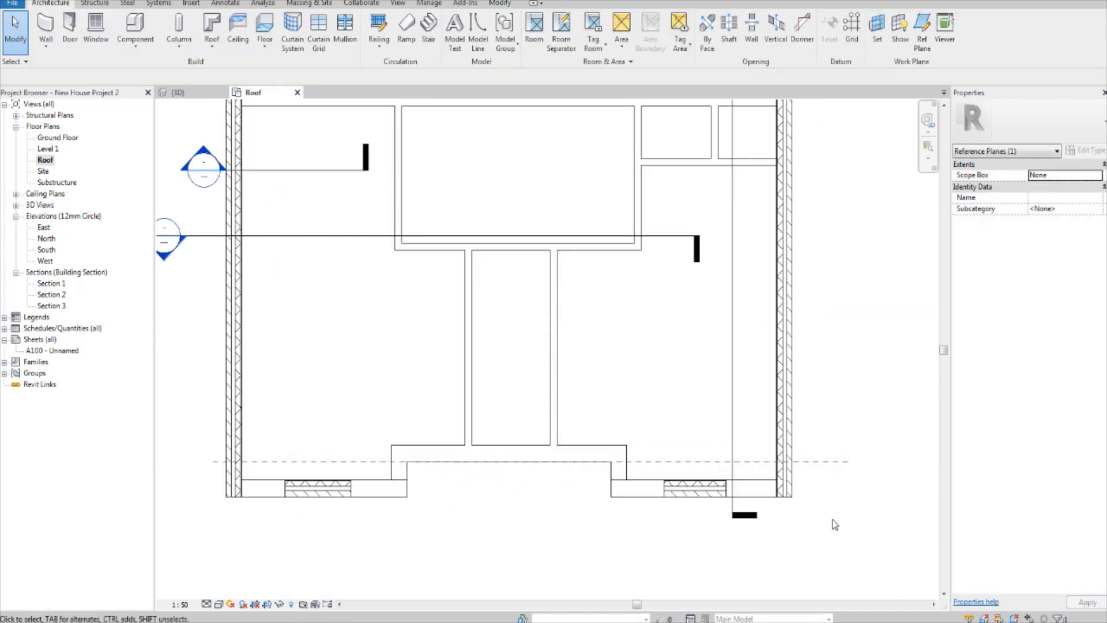
# Step: Trim the upper left side wall back to the reference plane with Trim/Extend Multiple Elements, keeping the part behind it
pyautogui.moveTo(437, 497); pyautogui.dragTo(524, 498, button='middle')
pyautogui.click(324, 396)
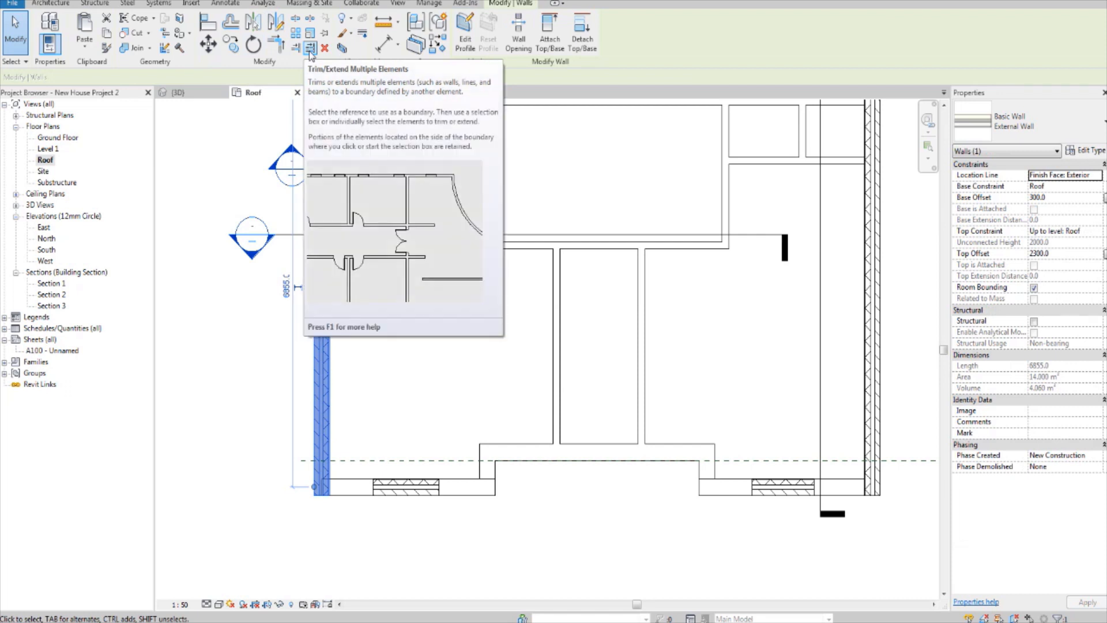
pyautogui.click(310, 50)
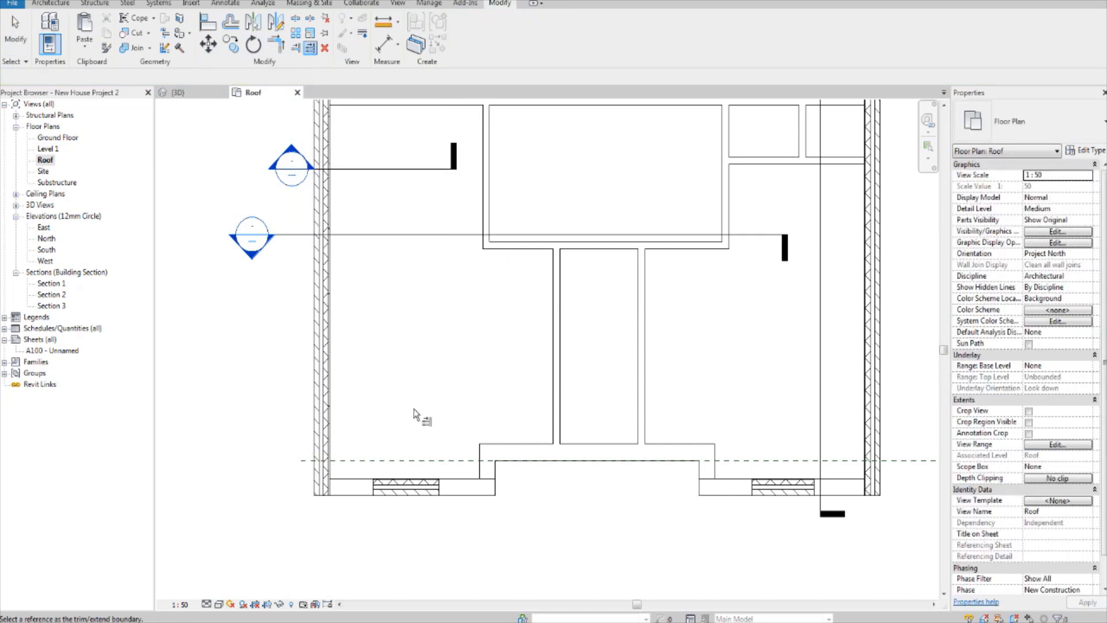
pyautogui.scroll(2, 395, 474)
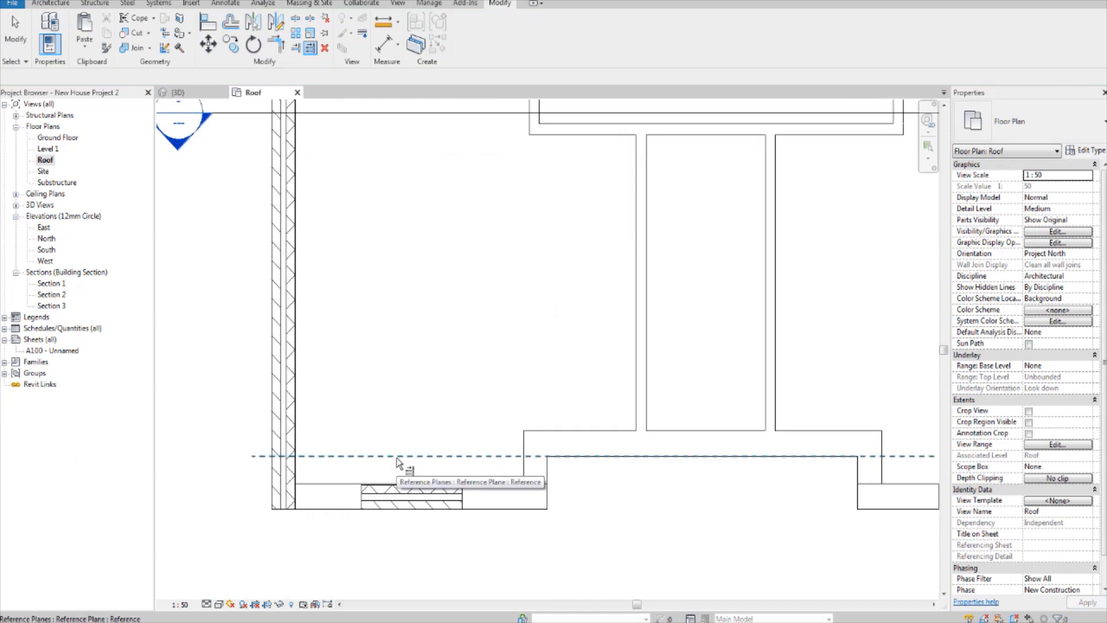
pyautogui.scroll(-2, 398, 462)
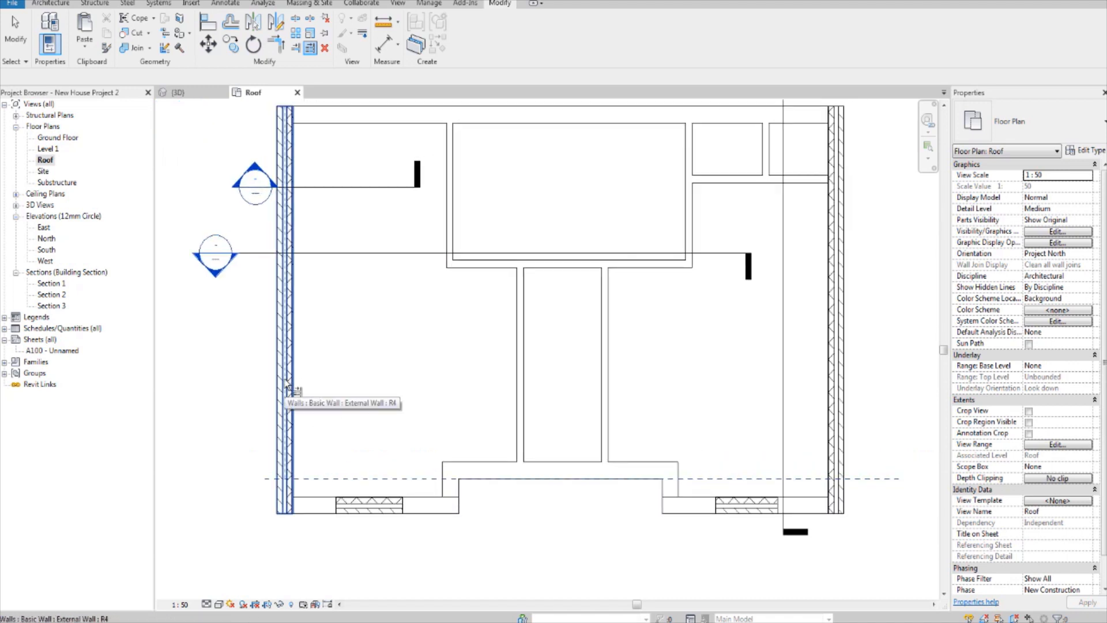
pyautogui.click(286, 385)
pyautogui.scroll(2, 271, 467)
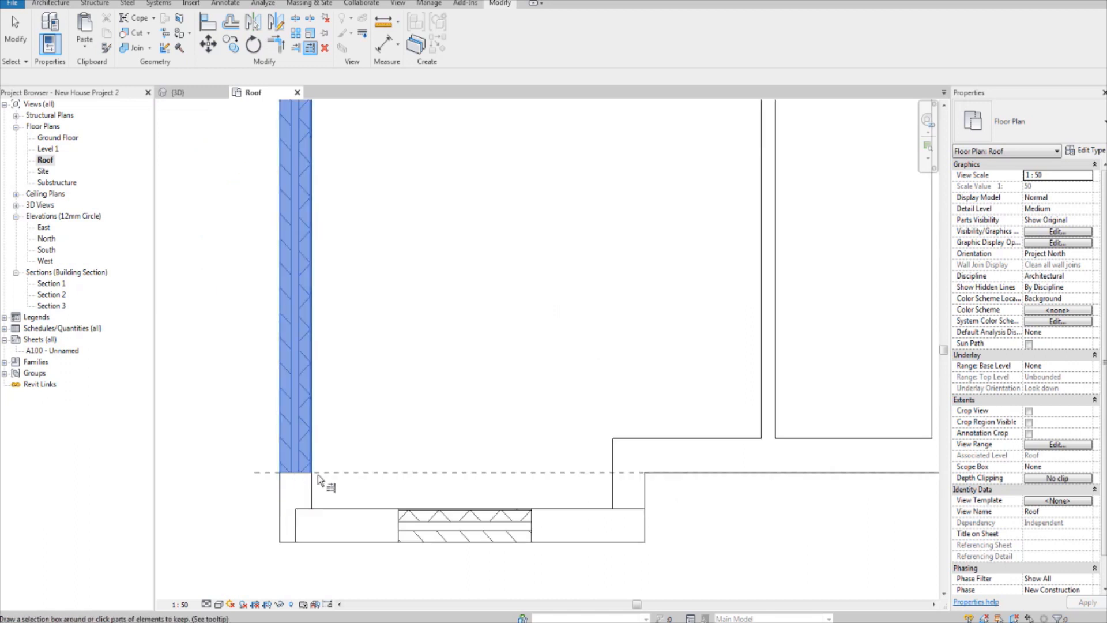
# Step: Trim the upper right side wall back to the same reference plane, keeping the part behind it
pyautogui.scroll(-3, 324, 474)
pyautogui.moveTo(598, 449); pyautogui.dragTo(370, 468, button='middle')
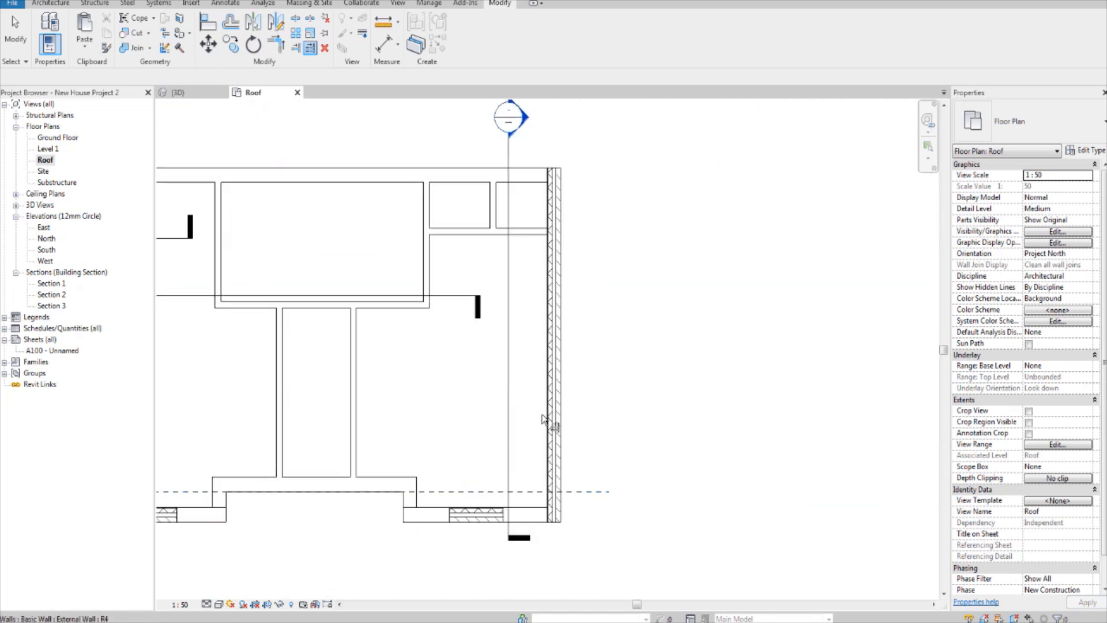
pyautogui.scroll(1, 489, 484)
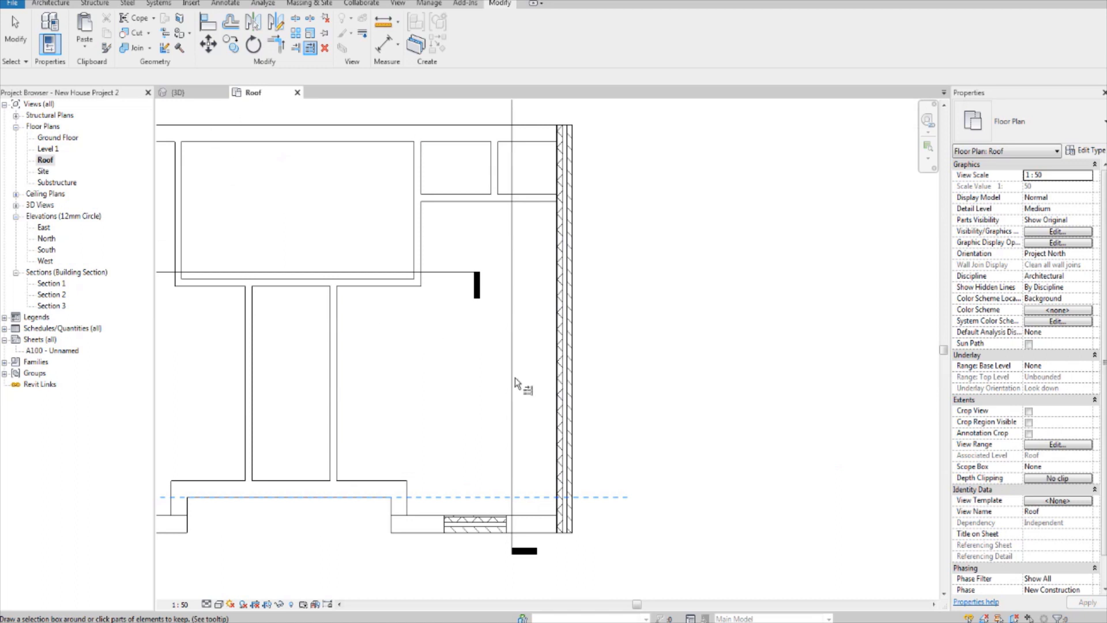
pyautogui.click(559, 446)
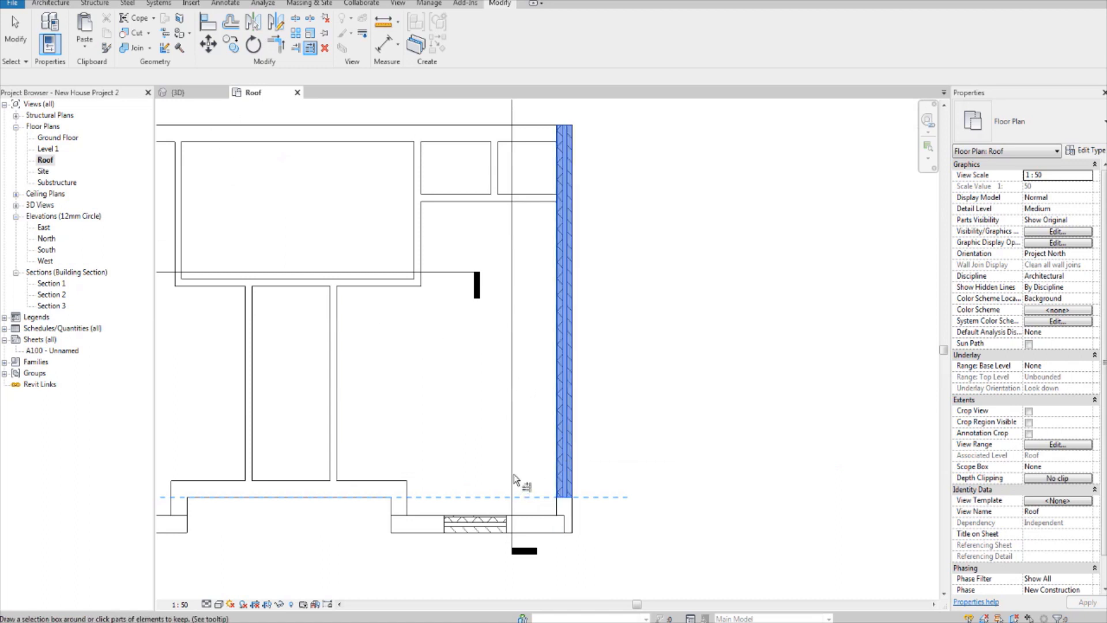
# Step: Extend the left front gable wall's outer end to the left side wall's outer corner, giving a wall length of 3350 mm
pyautogui.moveTo(523, 473); pyautogui.dragTo(686, 449, button='middle')
pyautogui.scroll(1, 755, 513)
pyautogui.press('Escape')
pyautogui.press('Escape')
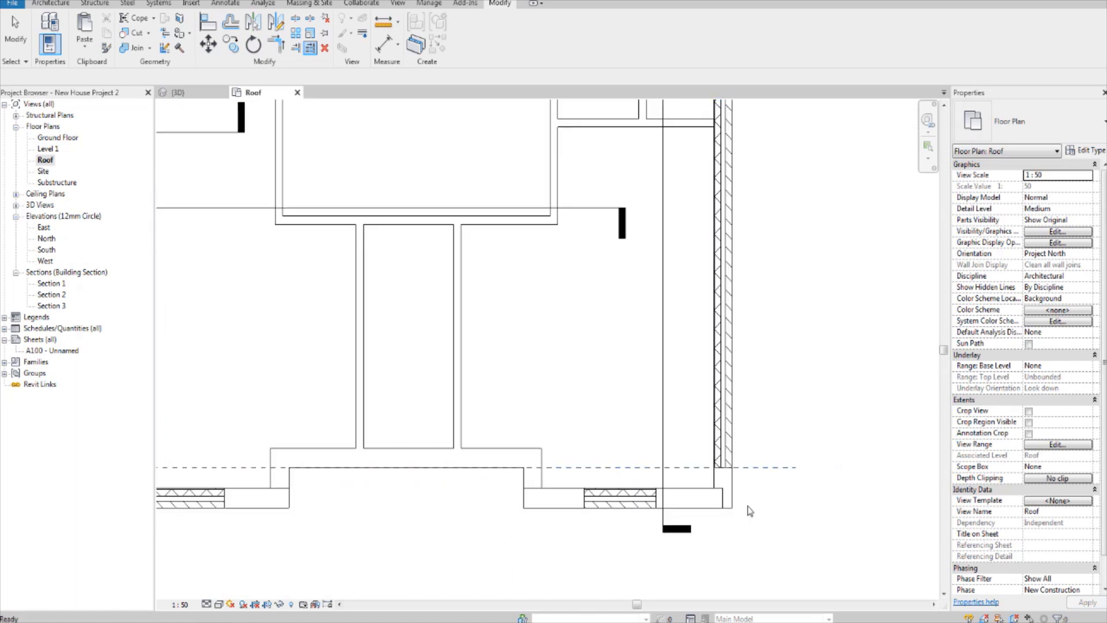
pyautogui.click(718, 495)
pyautogui.scroll(1, 721, 496)
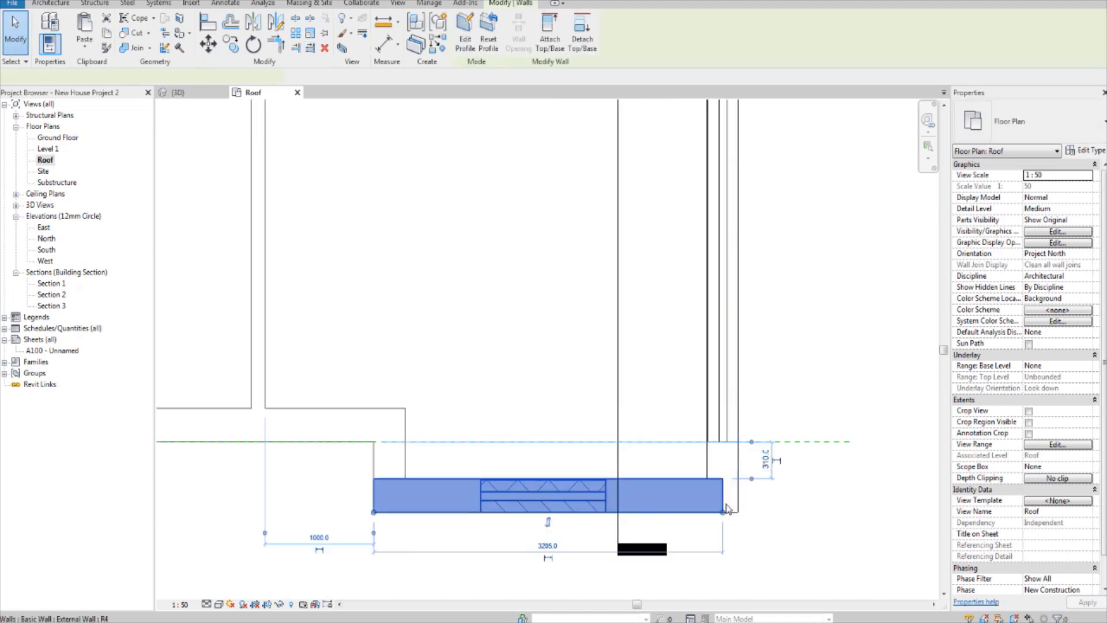
pyautogui.scroll(-3, 725, 494)
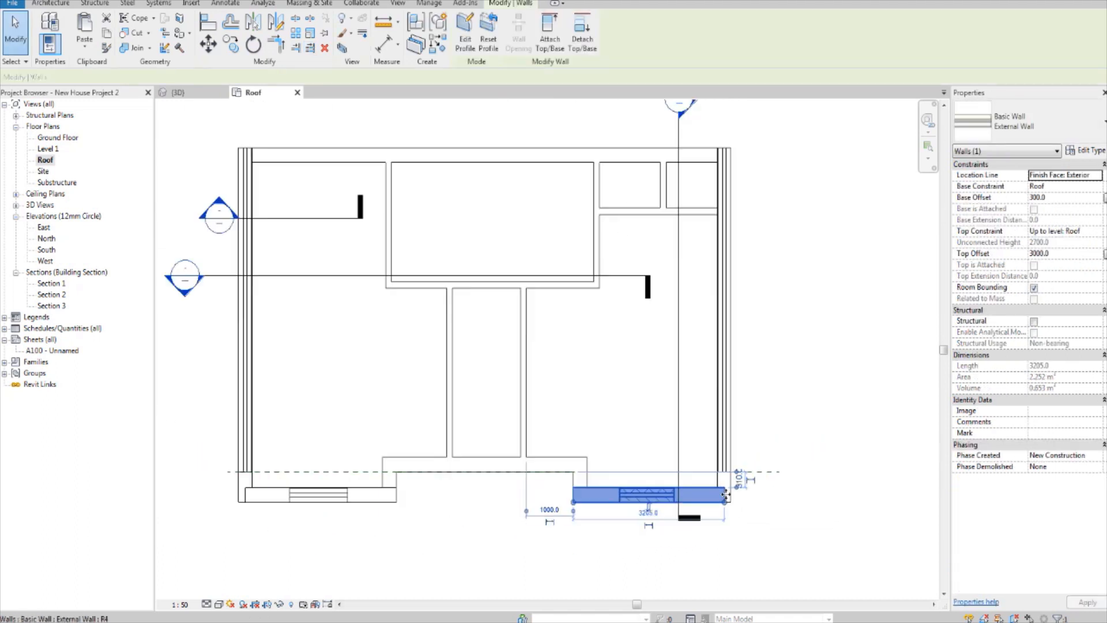
pyautogui.scroll(2, 286, 494)
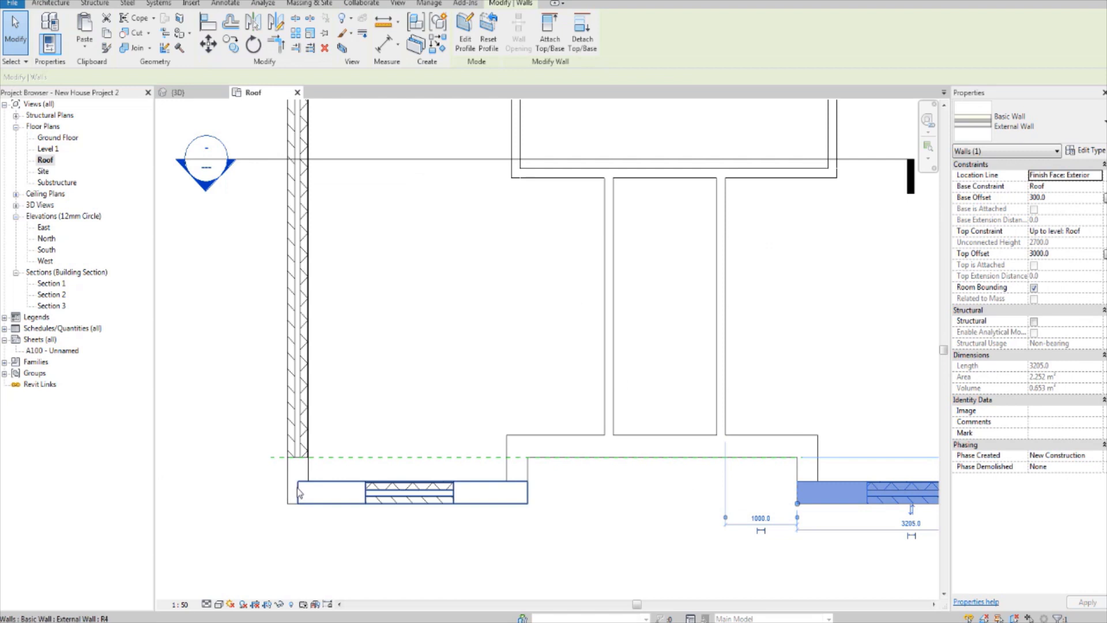
pyautogui.click(300, 493)
pyautogui.scroll(2, 299, 496)
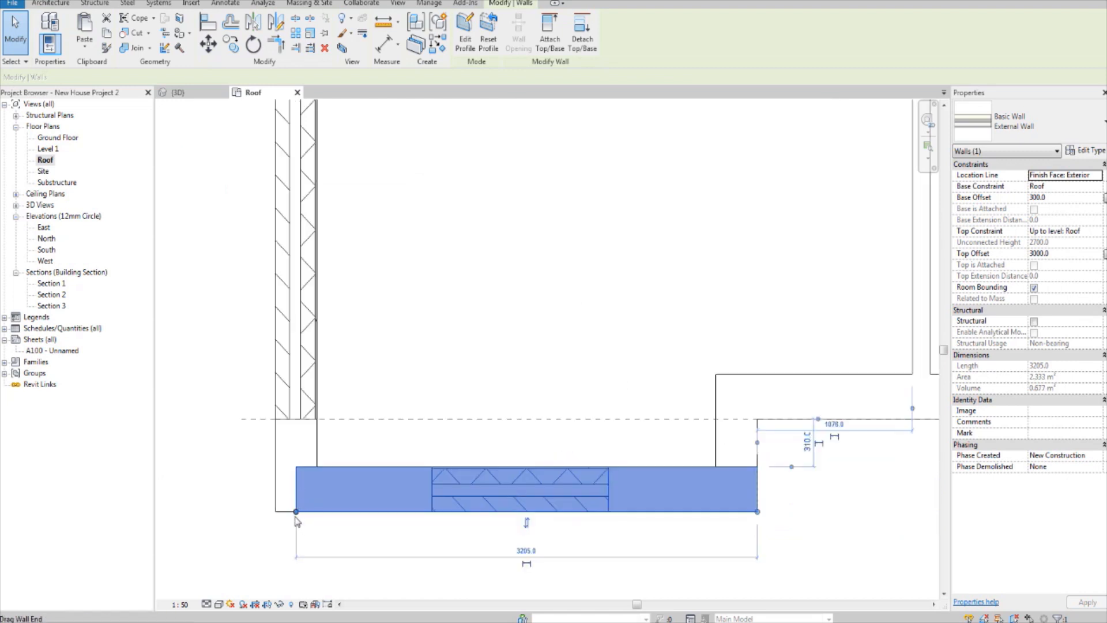
pyautogui.press('r')
pyautogui.press('s')
pyautogui.moveTo(275, 512); pyautogui.dragTo(275, 511)
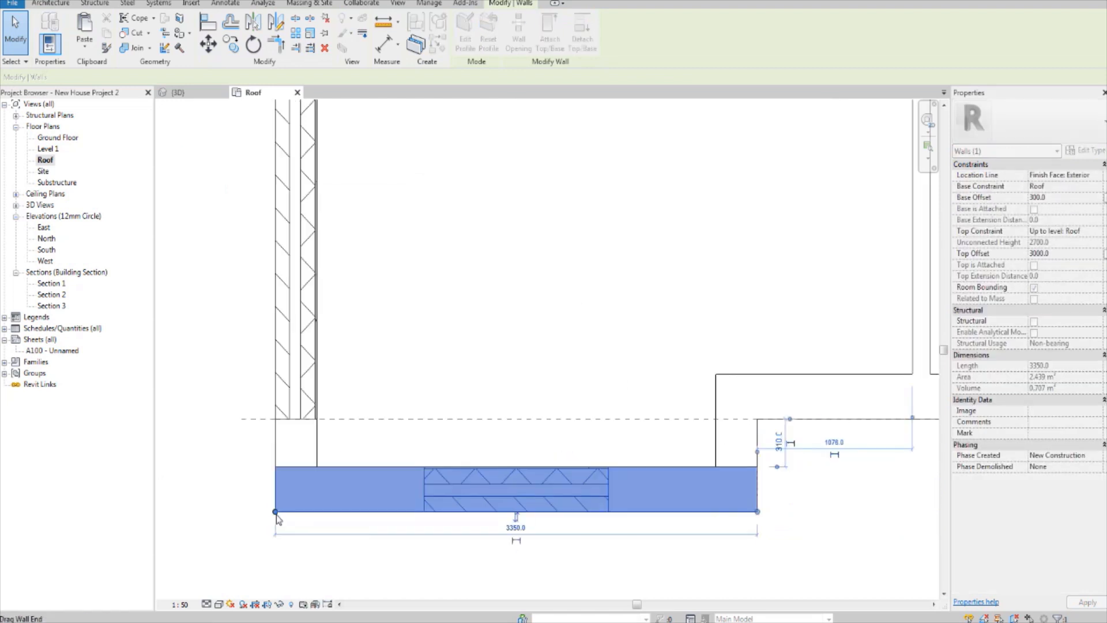
pyautogui.click(432, 537)
# Step: Extend the right front gable wall's outer end to the right side wall's outer corner
pyautogui.scroll(-6, 431, 537)
pyautogui.moveTo(757, 532); pyautogui.dragTo(615, 538, button='middle')
pyautogui.scroll(4, 615, 537)
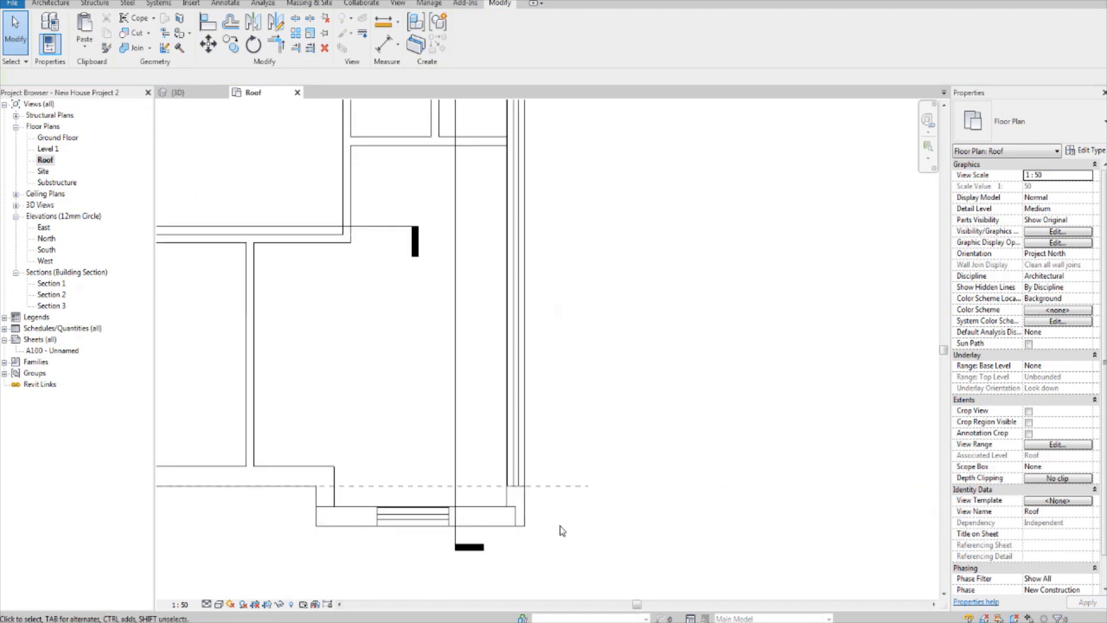
pyautogui.click(485, 507)
pyautogui.scroll(1, 488, 534)
pyautogui.scroll(1, 488, 533)
pyautogui.moveTo(490, 530); pyautogui.dragTo(522, 530)
pyautogui.click(630, 480)
pyautogui.scroll(-2, 627, 464)
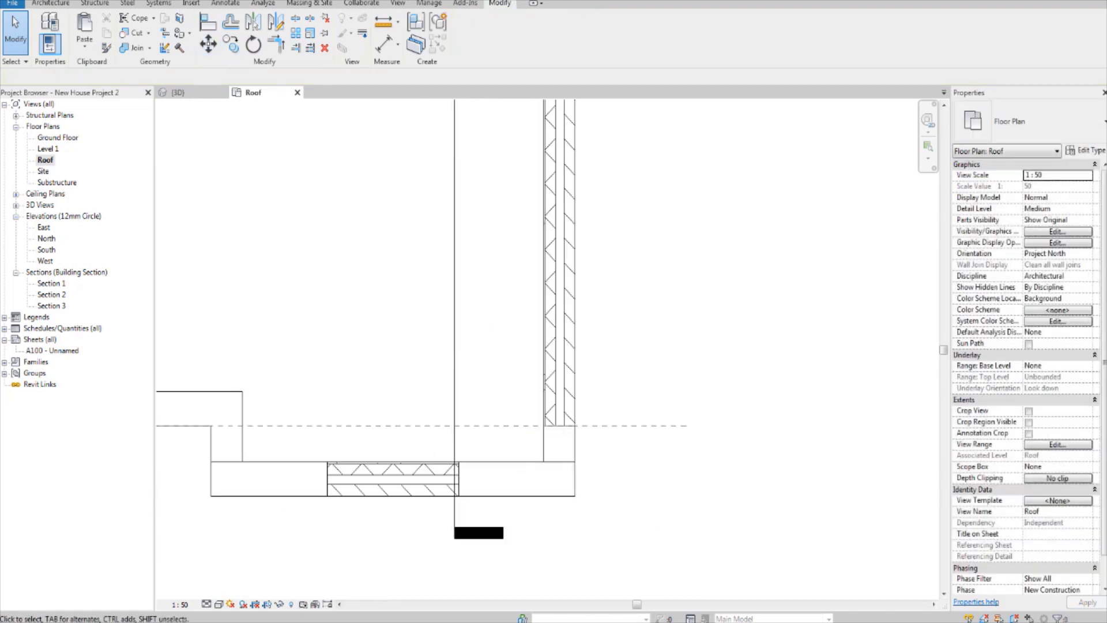
# Step: Examine the trimmed upper side walls and the front gable corners in the 3D view from both sides of the house
pyautogui.click(179, 92)
pyautogui.scroll(-2, 692, 340)
pyautogui.keyDown('shift'); pyautogui.moveTo(764, 410); pyautogui.dragTo(716, 351, button='middle'); pyautogui.keyUp('shift')
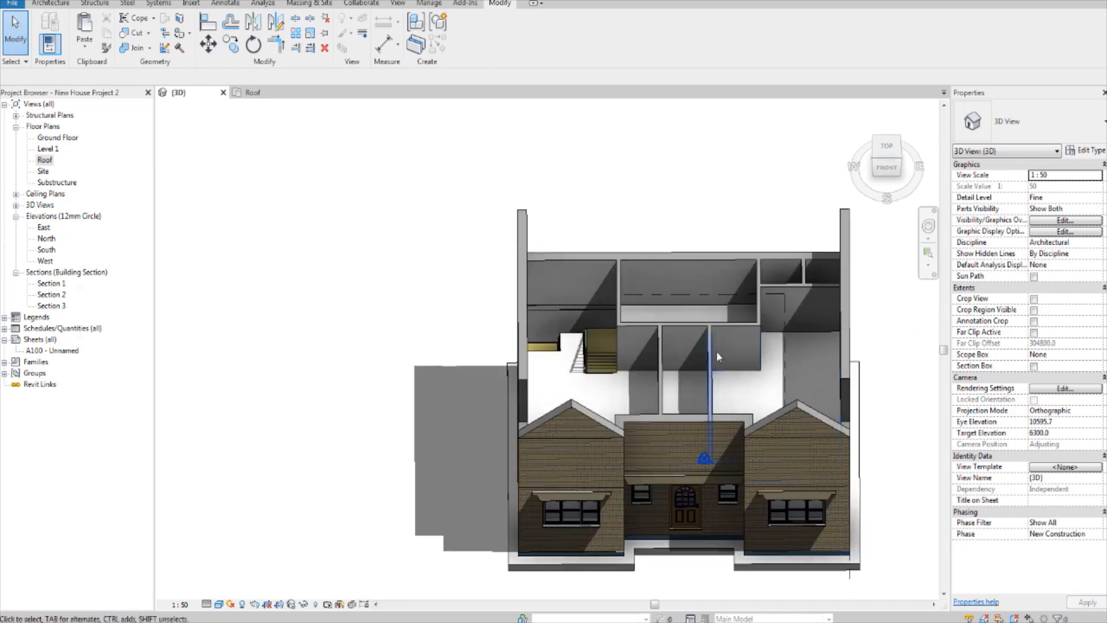
pyautogui.moveTo(819, 398); pyautogui.dragTo(705, 356, button='middle')
pyautogui.keyDown('shift'); pyautogui.moveTo(669, 417); pyautogui.dragTo(735, 403, button='middle'); pyautogui.keyUp('shift')
pyautogui.moveTo(736, 404); pyautogui.dragTo(673, 322, button='middle')
pyautogui.scroll(3, 492, 350)
pyautogui.moveTo(492, 350); pyautogui.dragTo(552, 403, button='middle')
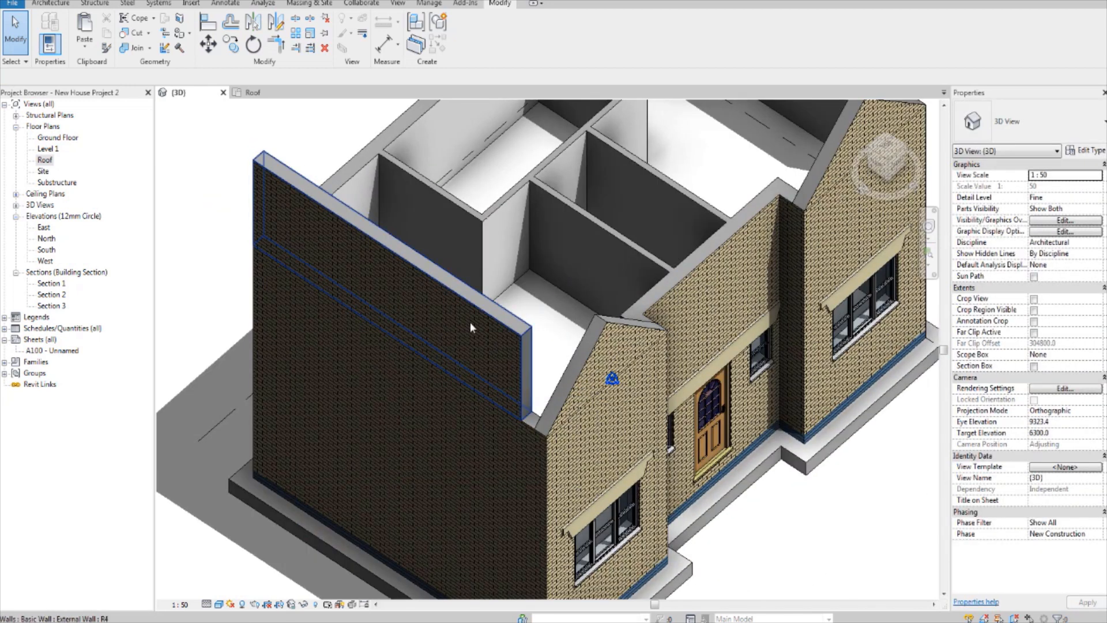
pyautogui.keyDown('shift'); pyautogui.moveTo(595, 356); pyautogui.dragTo(365, 321, button='middle'); pyautogui.keyUp('shift')
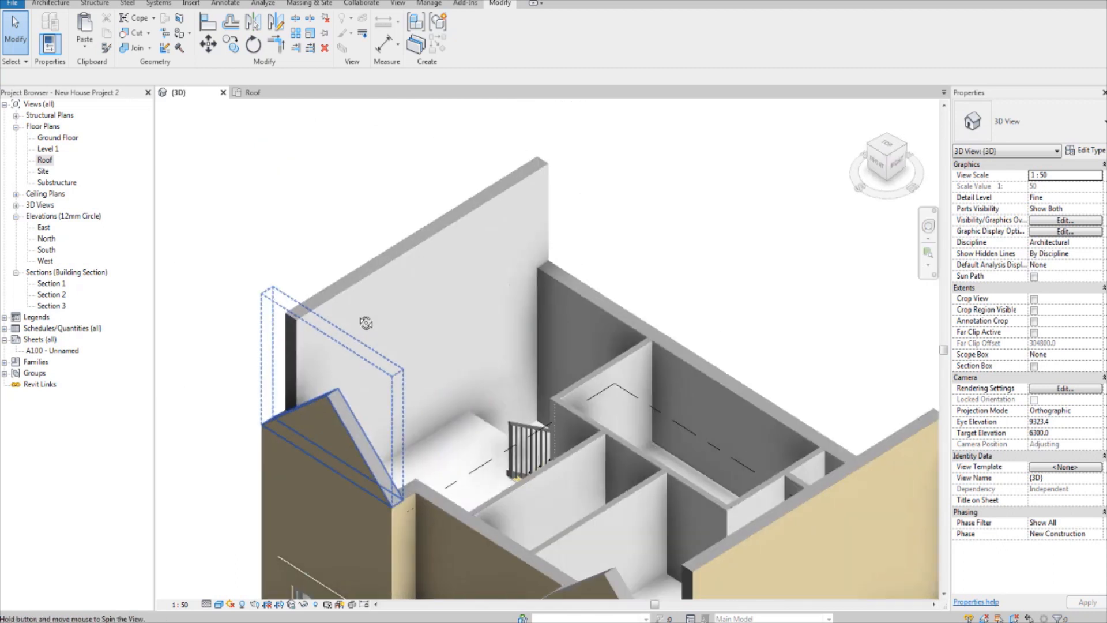
pyautogui.moveTo(474, 484); pyautogui.dragTo(473, 421, button='middle')
pyautogui.scroll(-5, 472, 417)
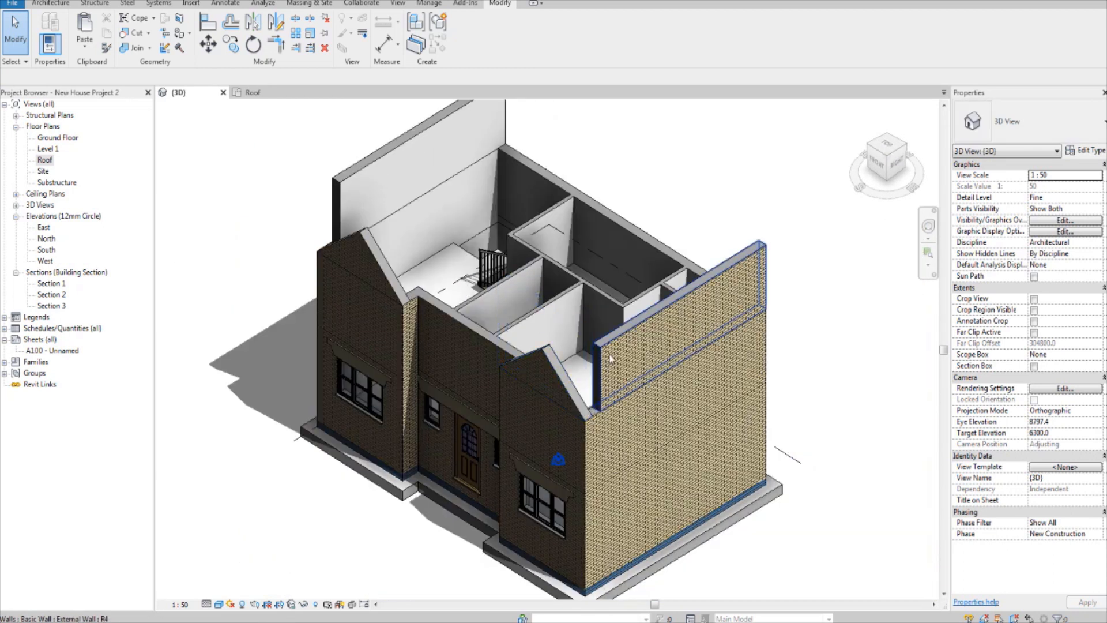
# Step: Open the upper right side wall's profile for editing, facing it squarely from the right side of the house
pyautogui.click(629, 332)
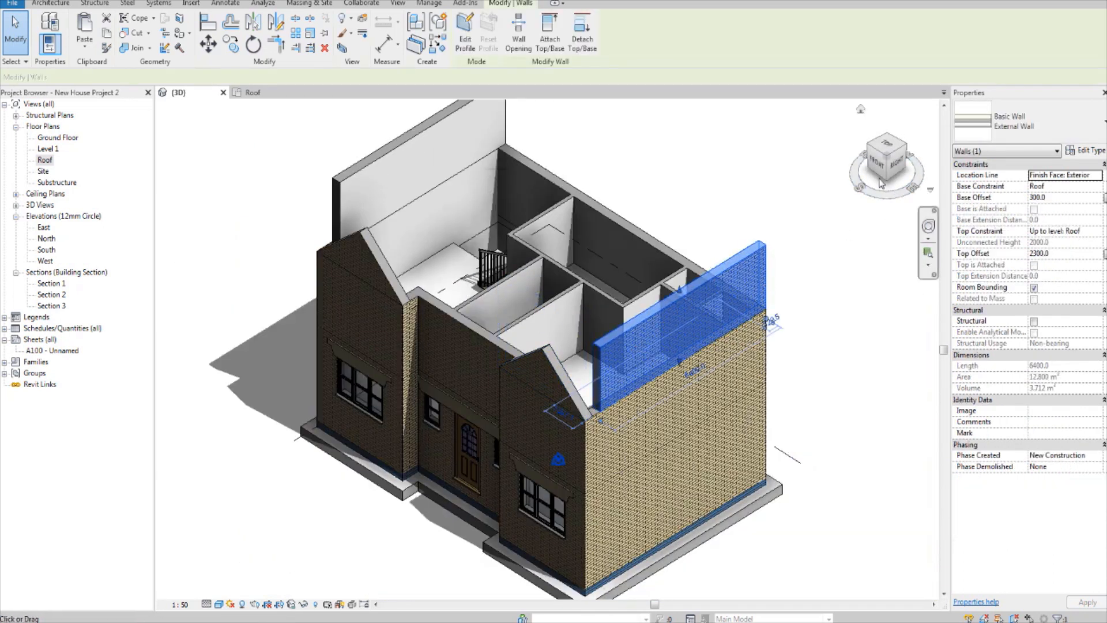
pyautogui.click(895, 167)
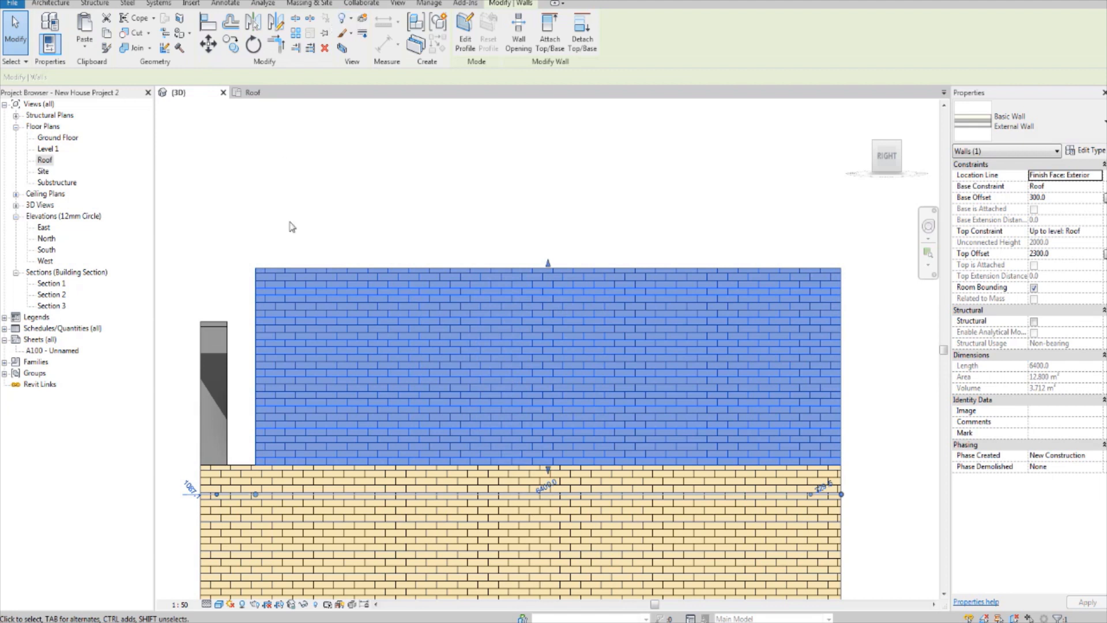
pyautogui.keyDown('shift'); pyautogui.moveTo(274, 412); pyautogui.dragTo(375, 431, button='middle'); pyautogui.keyUp('shift')
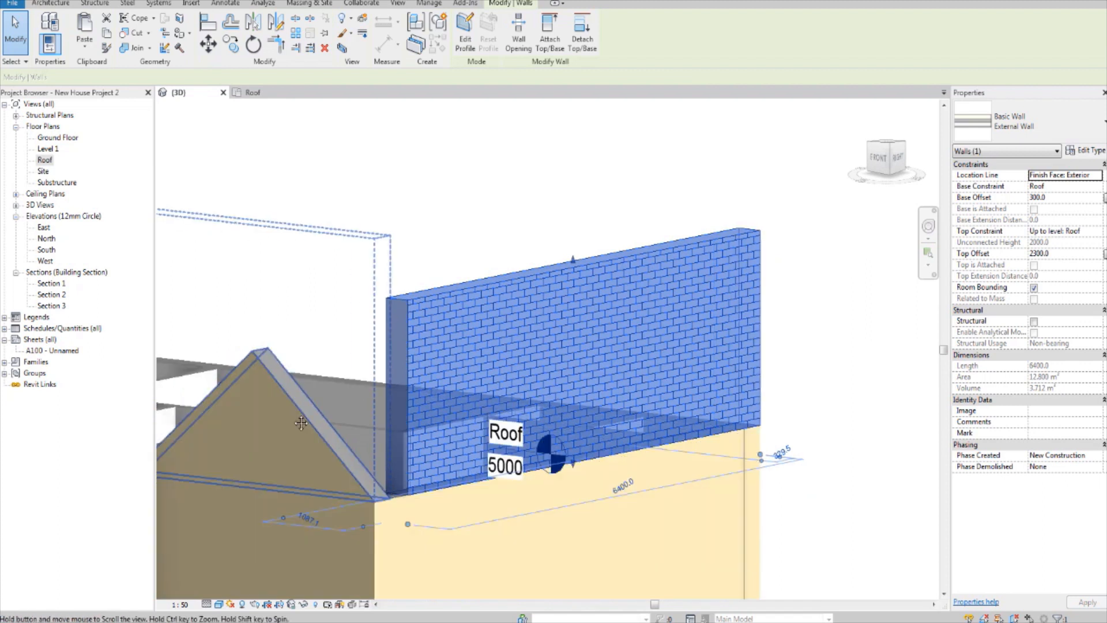
pyautogui.keyDown('shift'); pyautogui.moveTo(254, 417); pyautogui.dragTo(596, 366, button='middle'); pyautogui.keyUp('shift')
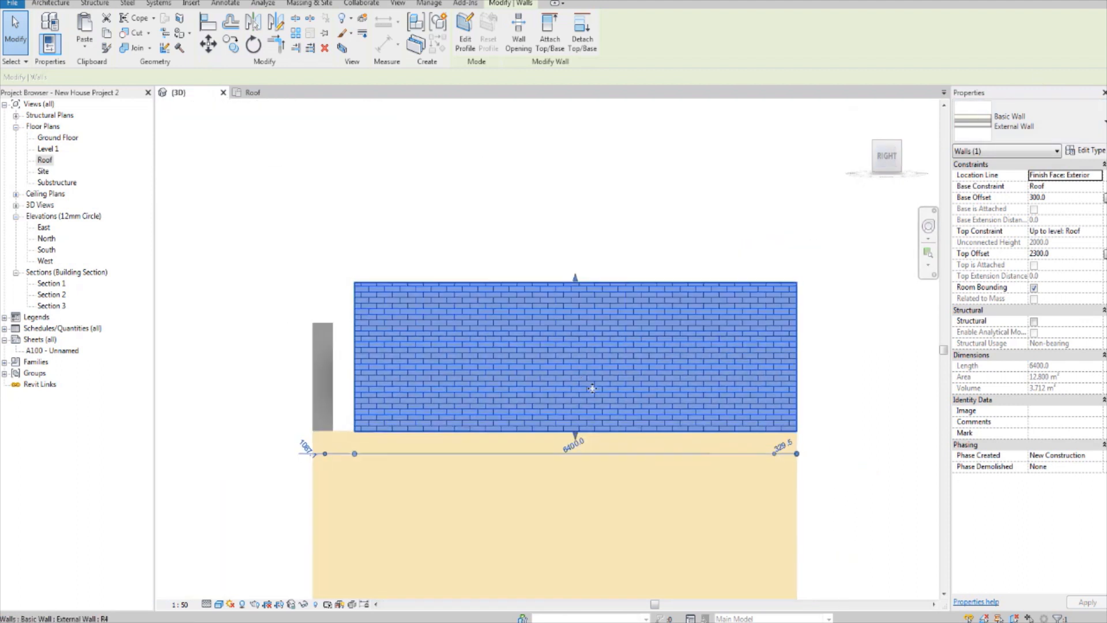
pyautogui.moveTo(594, 393); pyautogui.dragTo(594, 413, button='middle')
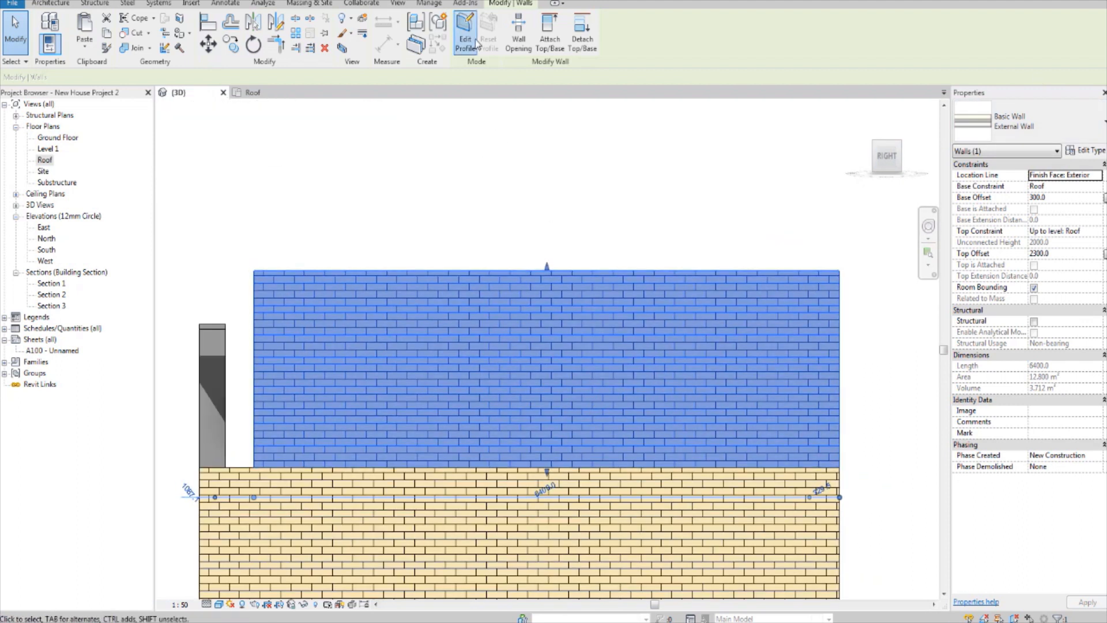
pyautogui.click(475, 43)
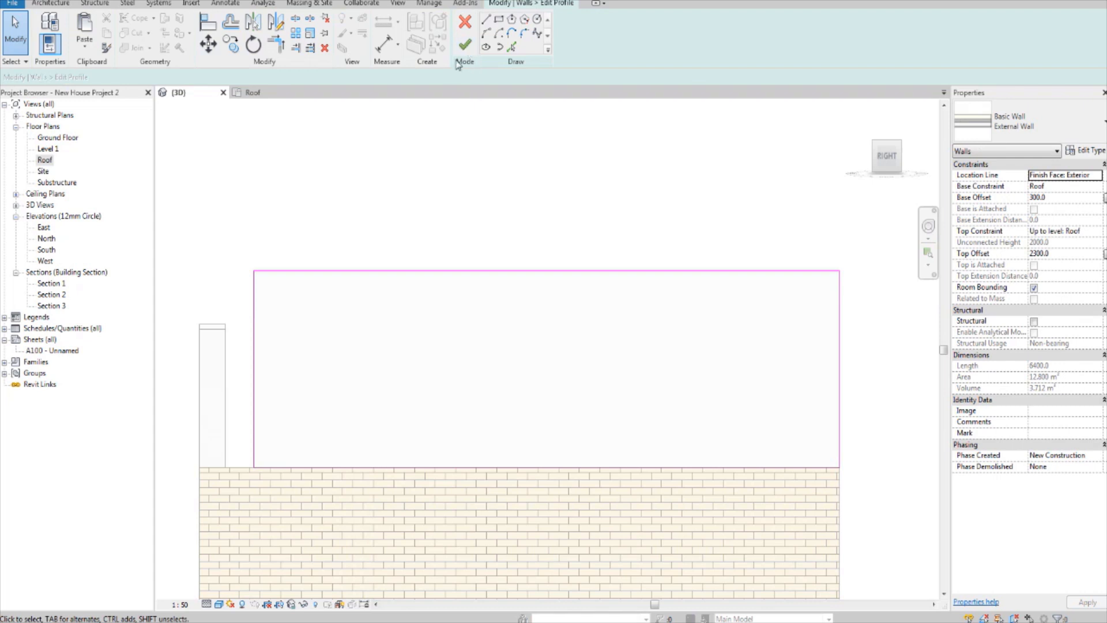
# Step: Draw a slope line about 4900 mm long at 40° from the profile's lower front corner, rising past the top edge
pyautogui.click(488, 20)
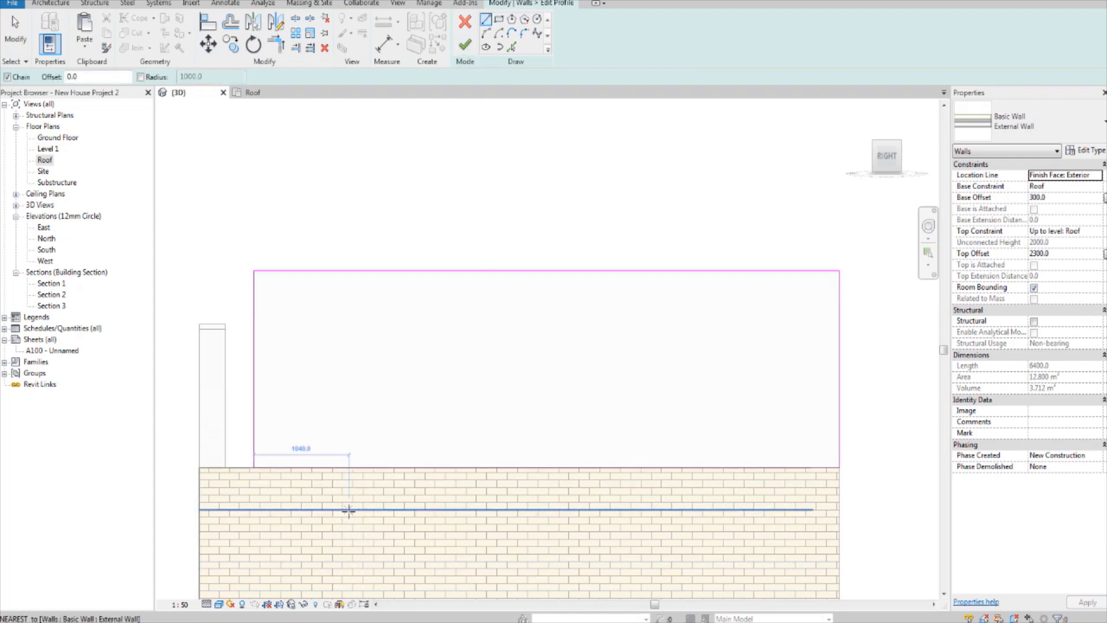
pyautogui.click(255, 466)
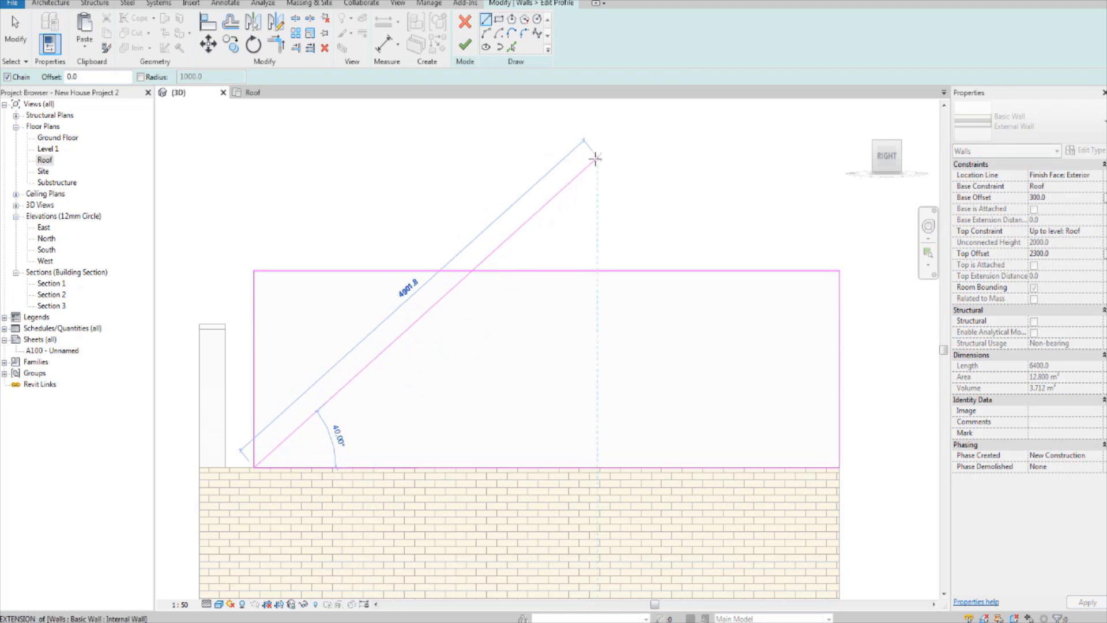
pyautogui.click(595, 158)
pyautogui.press('Escape')
pyautogui.press('Escape')
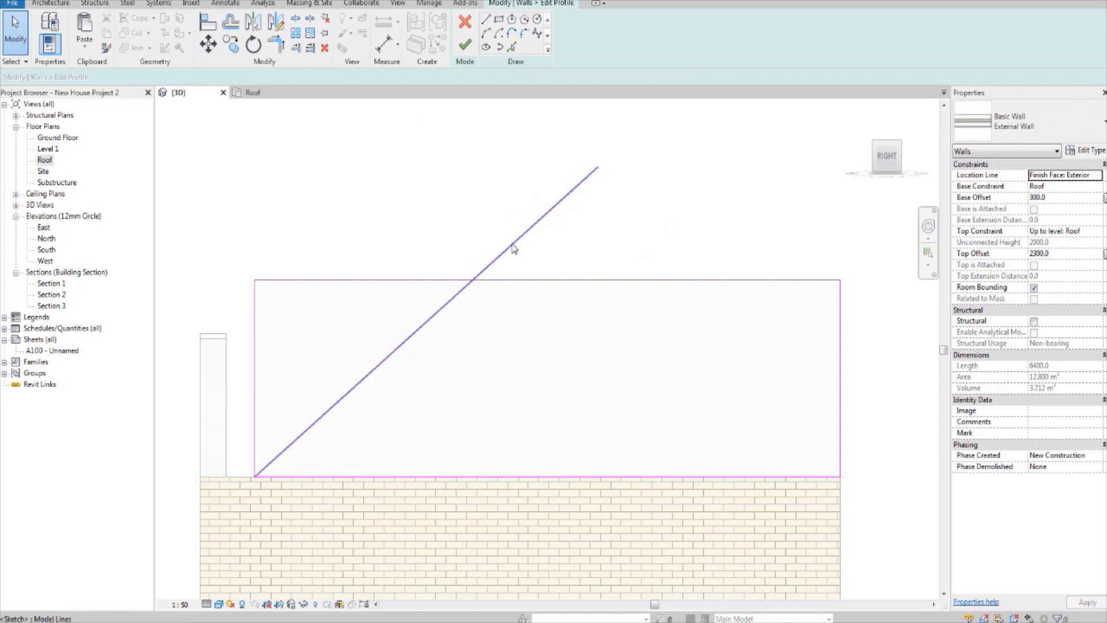
# Step: Mirror a copy of the slope line about a vertical axis drawn through the midpoint of the profile's bottom edge
pyautogui.click(515, 248)
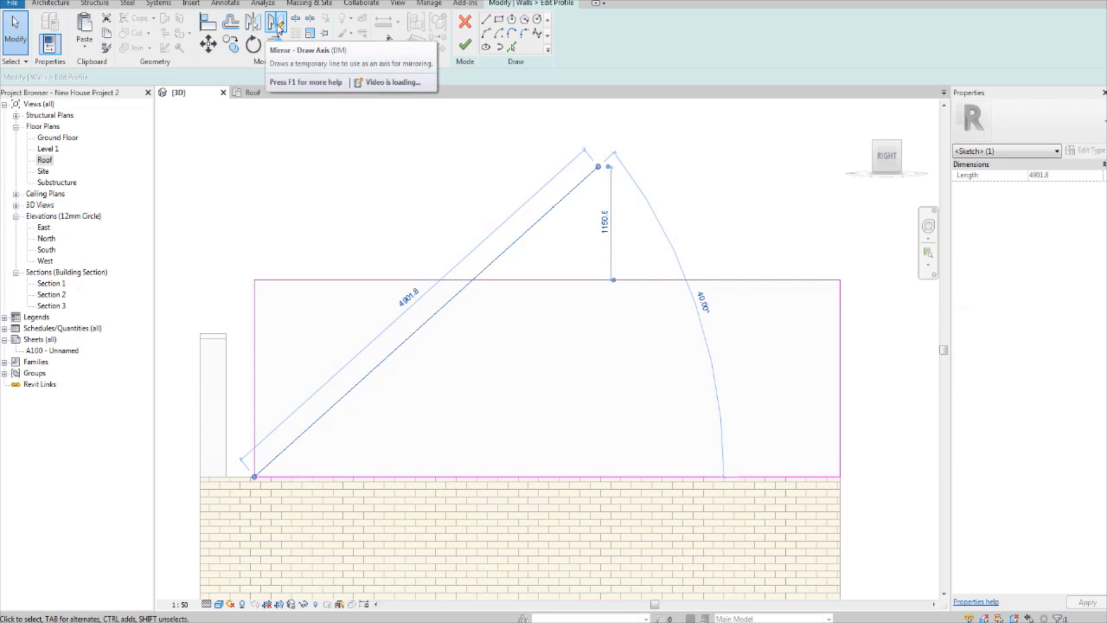
pyautogui.click(276, 24)
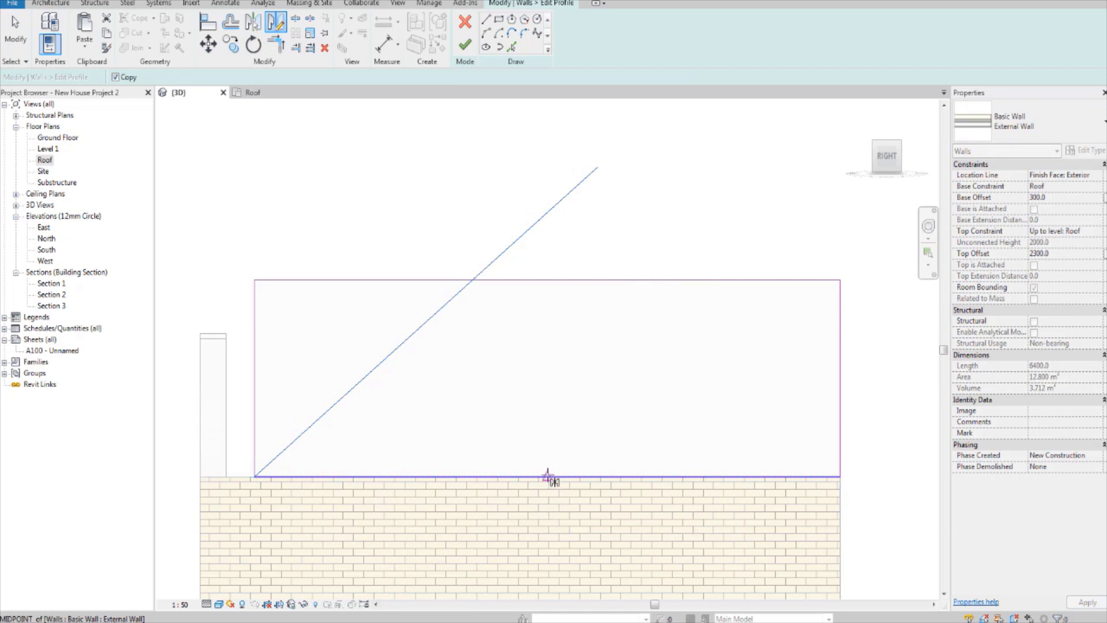
pyautogui.click(548, 476)
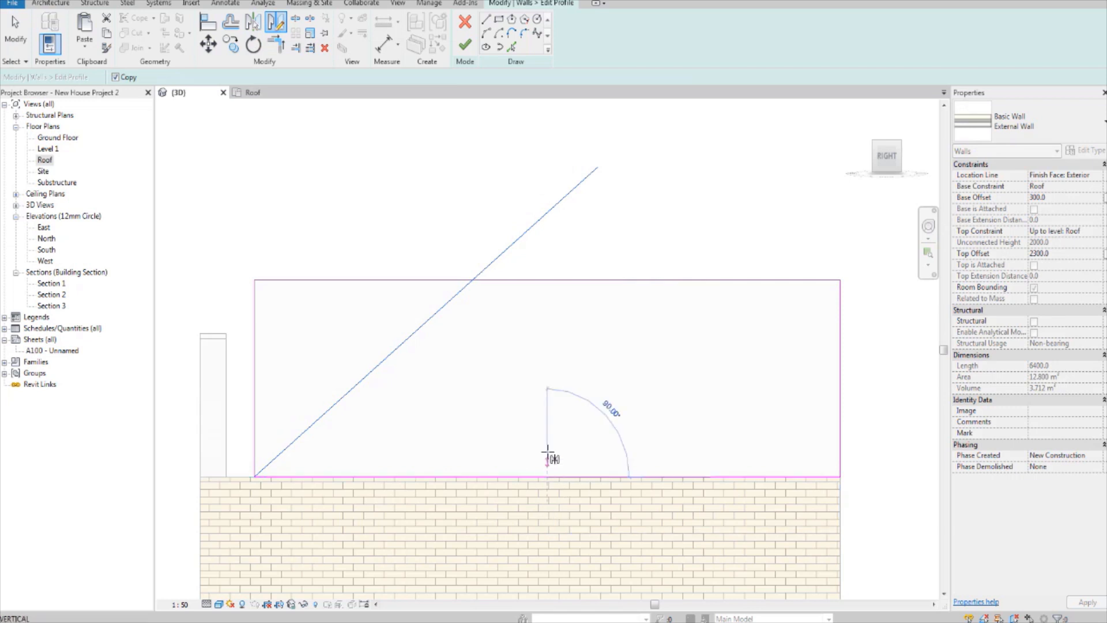
pyautogui.click(548, 335)
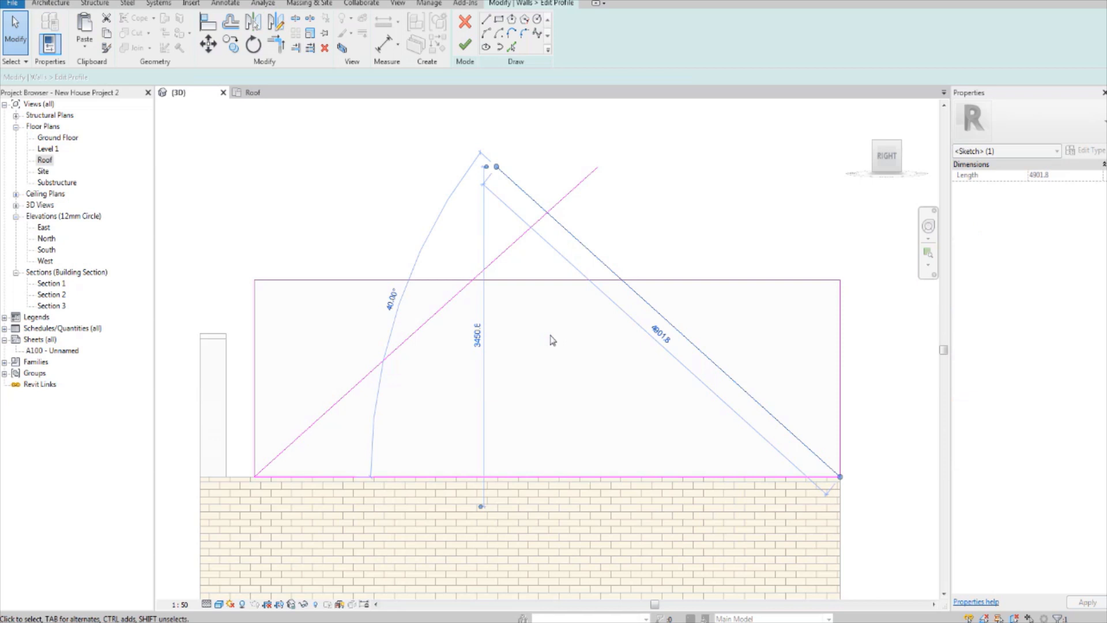
pyautogui.click(589, 378)
pyautogui.moveTo(628, 281)
pyautogui.mouseDown(button='middle')
pyautogui.moveTo(562, 303)
pyautogui.moveTo(644, 278)
pyautogui.mouseUp(button='middle')
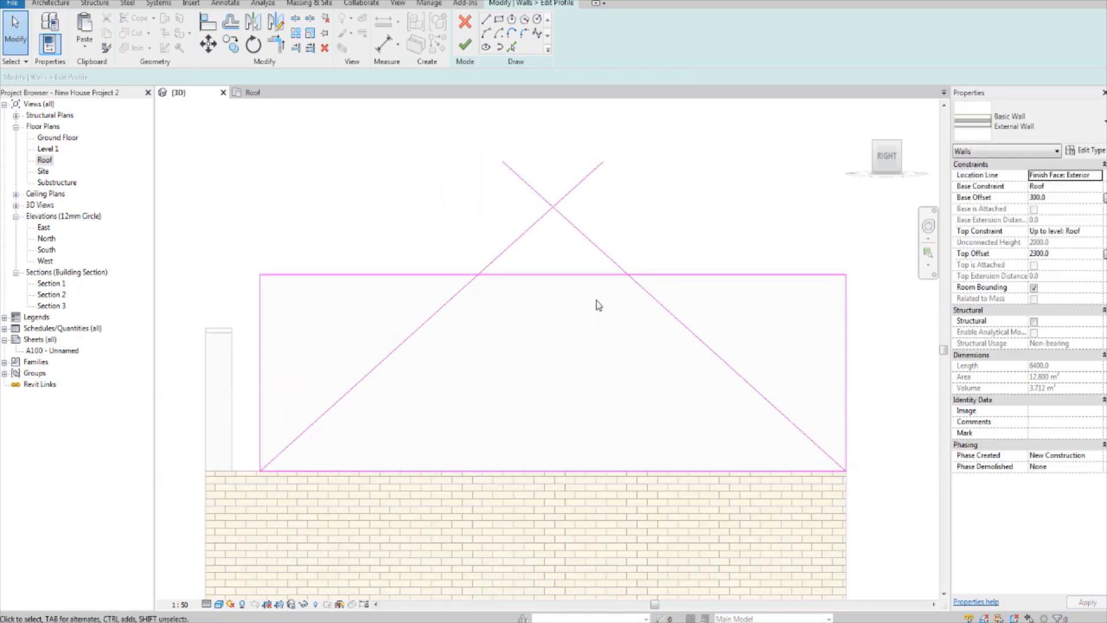
# Step: Delete the top edge and both vertical edges of the wall profile, keeping the bottom edge and the two slope lines
pyautogui.scroll(1, 531, 292)
pyautogui.moveTo(547, 305)
pyautogui.mouseDown(button='middle')
pyautogui.moveTo(569, 327)
pyautogui.moveTo(534, 315)
pyautogui.mouseUp(button='middle')
pyautogui.scroll(-1, 552, 301)
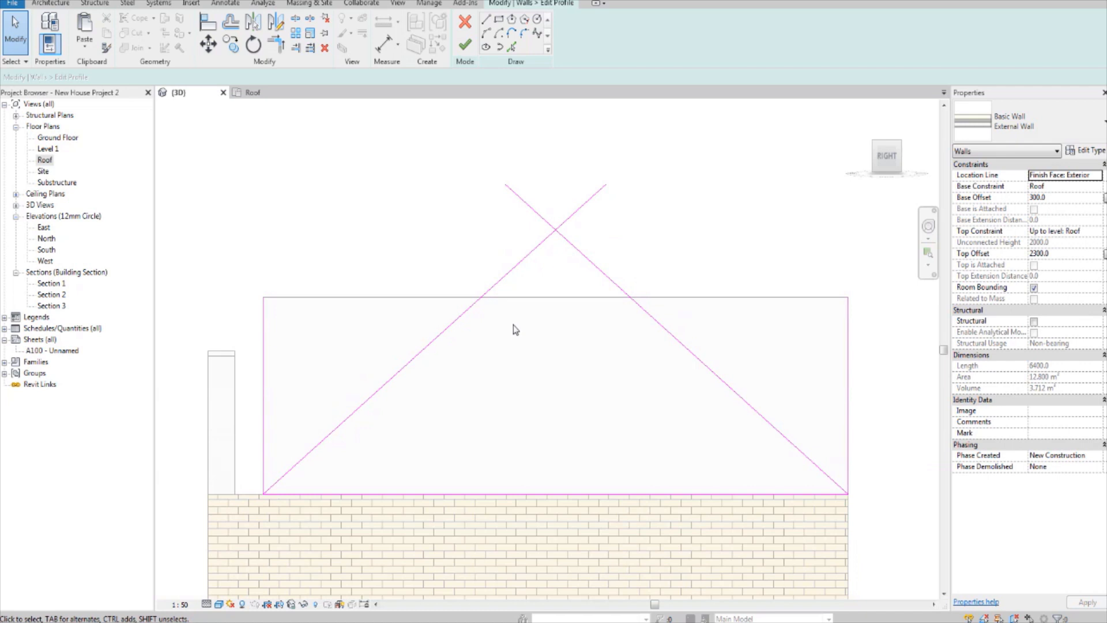
pyautogui.click(483, 299)
pyautogui.moveTo(495, 302); pyautogui.dragTo(473, 309, button='middle')
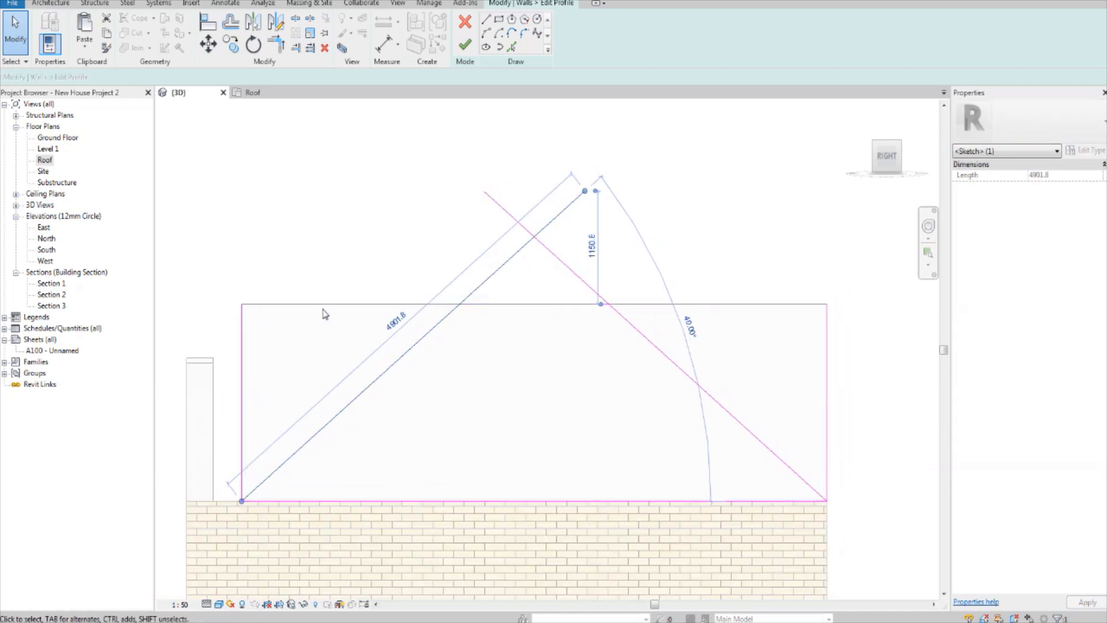
pyautogui.click(323, 306)
pyautogui.press('Delete')
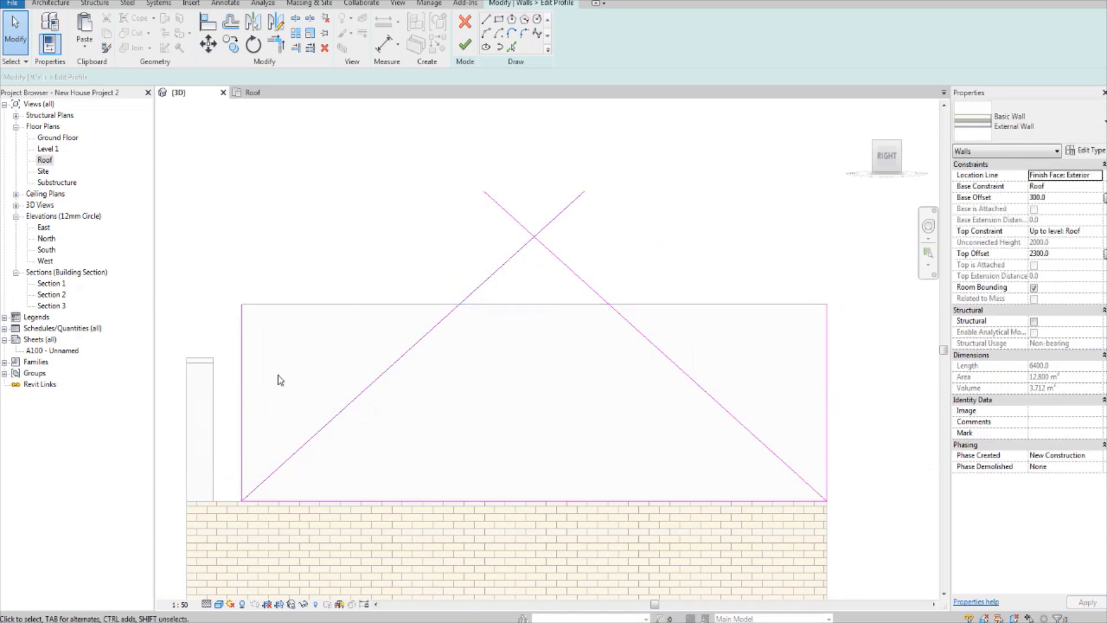
pyautogui.click(242, 346)
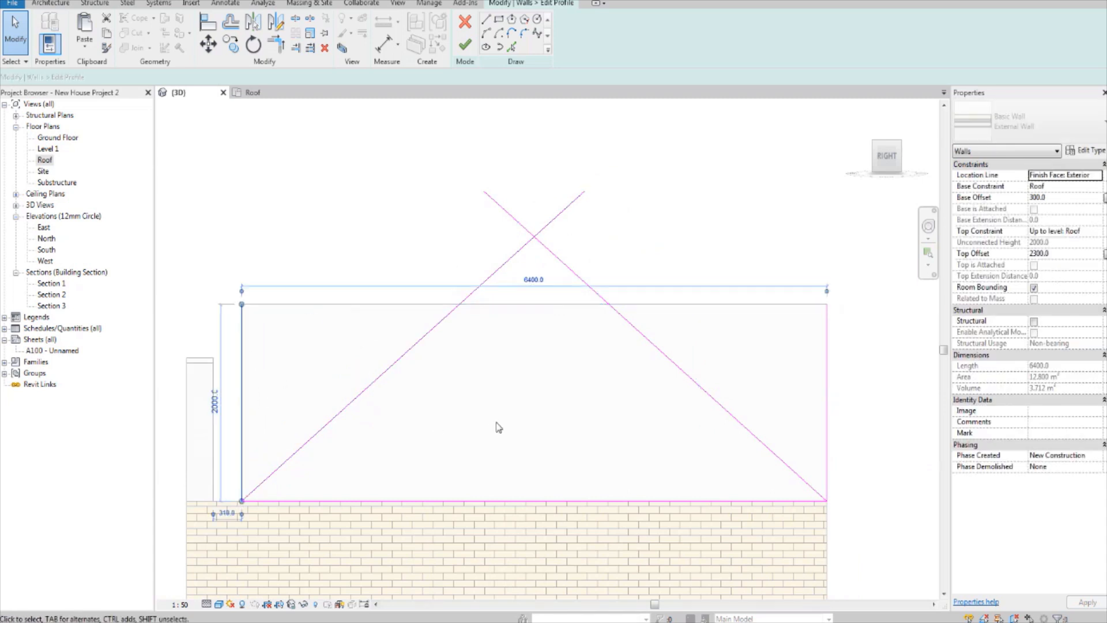
pyautogui.press('Delete')
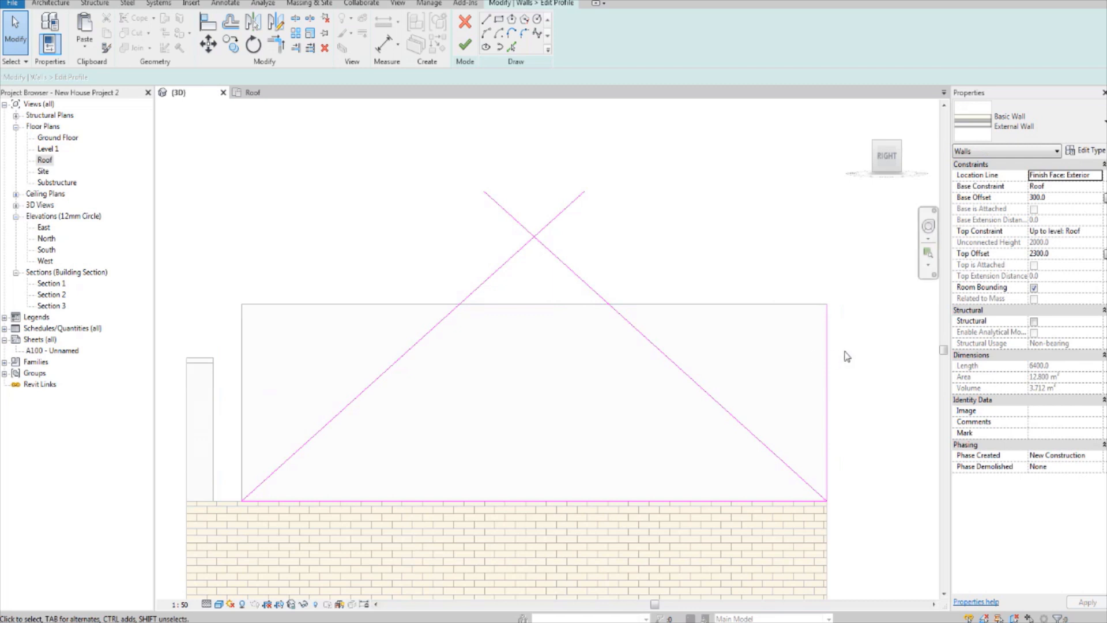
pyautogui.click(828, 354)
pyautogui.press('Delete')
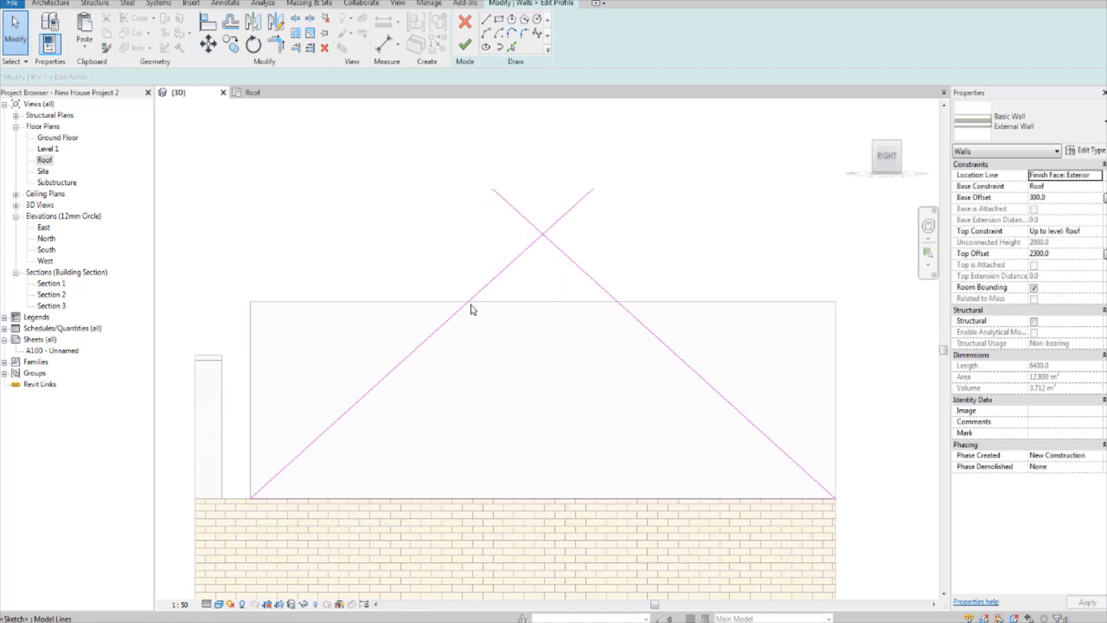
# Step: Trim the two slope lines to a corner where they cross, forming the apex of the triangular gable profile
pyautogui.click(507, 272)
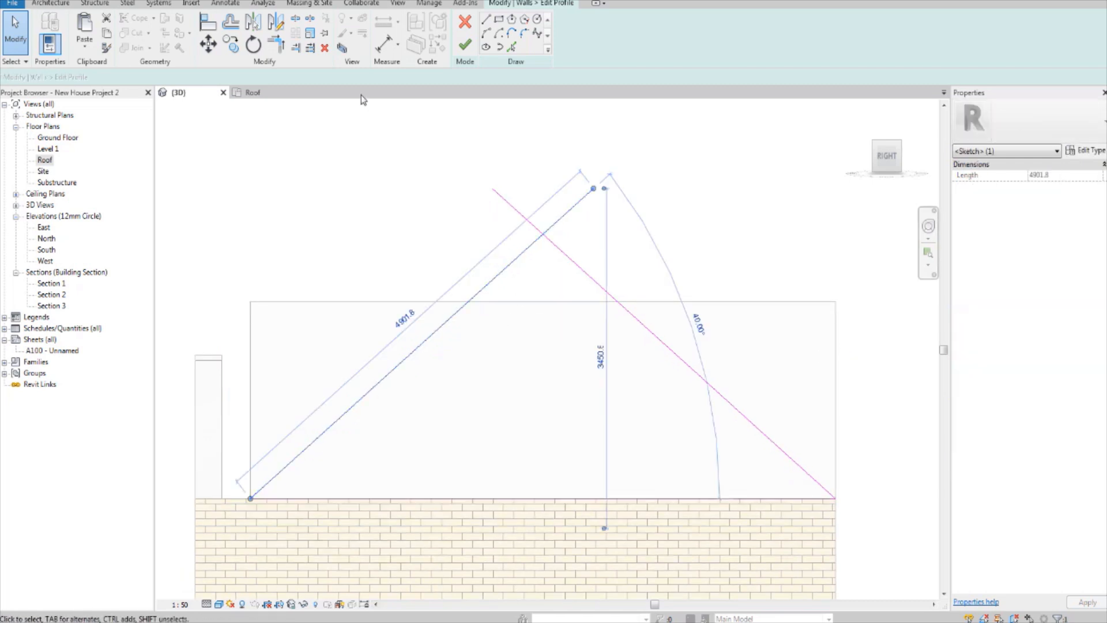
pyautogui.click(274, 50)
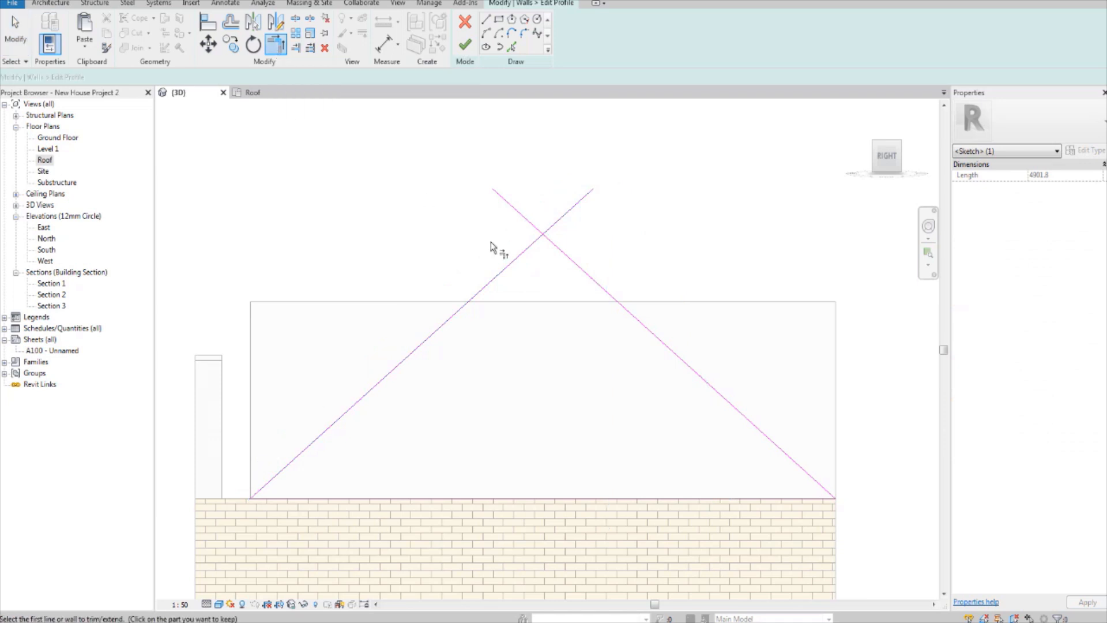
pyautogui.click(562, 256)
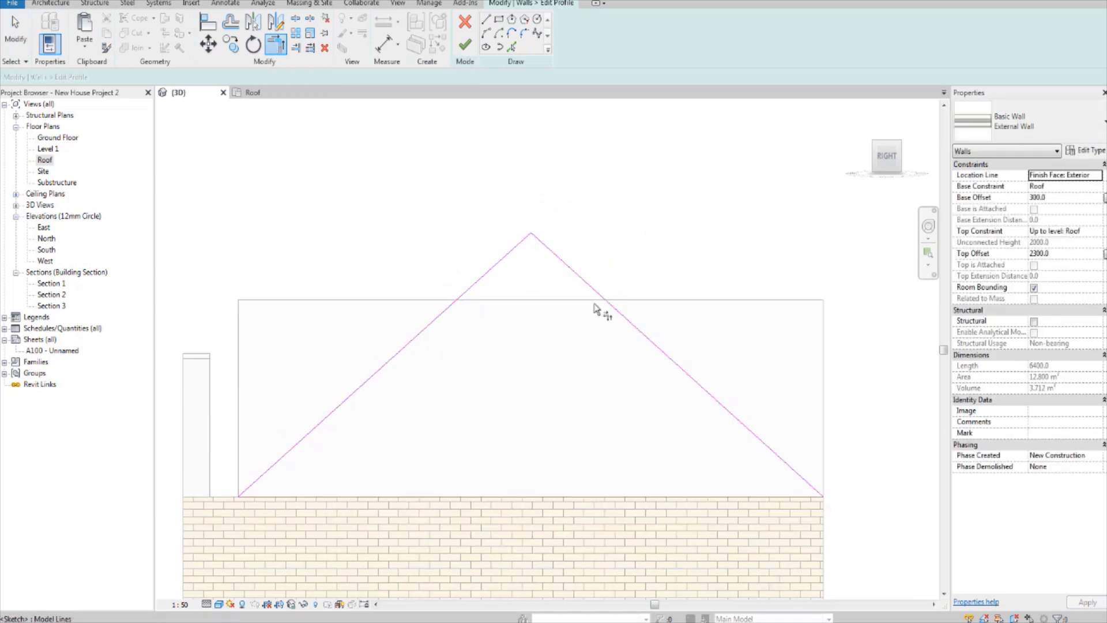
# Step: Finish the profile edit so the side wall takes the triangular gable shape
pyautogui.click(465, 50)
pyautogui.click(613, 280)
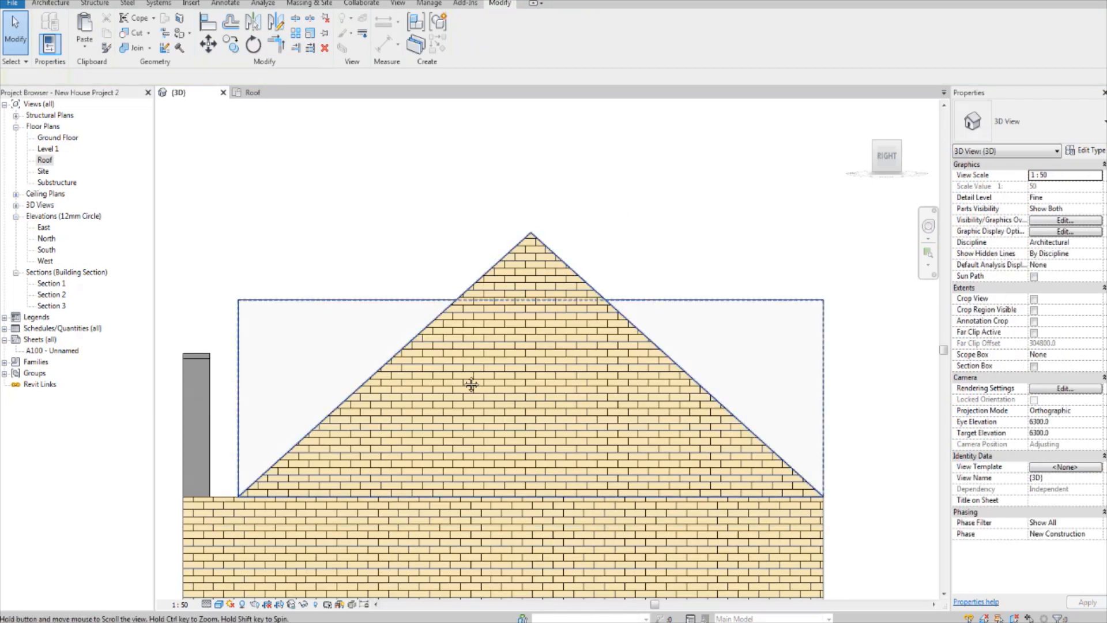
pyautogui.scroll(-2, 541, 296)
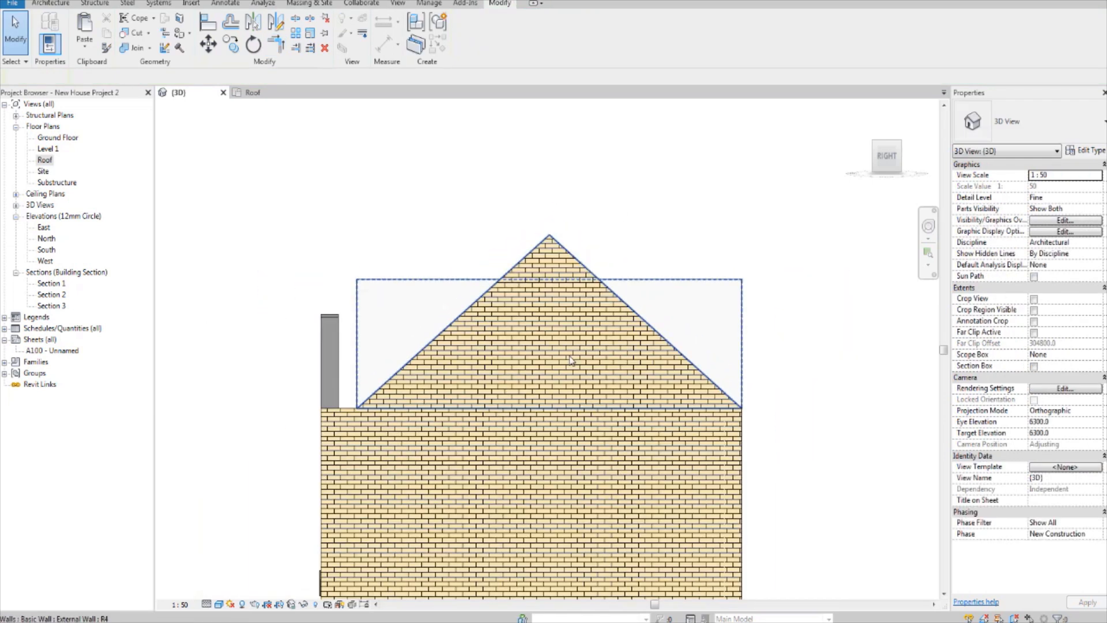
# Step: Edit the opposite upper side wall's profile and pick both slopes of the finished gable behind it as sketch lines
pyautogui.keyDown('shift'); pyautogui.moveTo(493, 337); pyautogui.dragTo(521, 363, button='middle'); pyautogui.keyUp('shift')
pyautogui.click(583, 348)
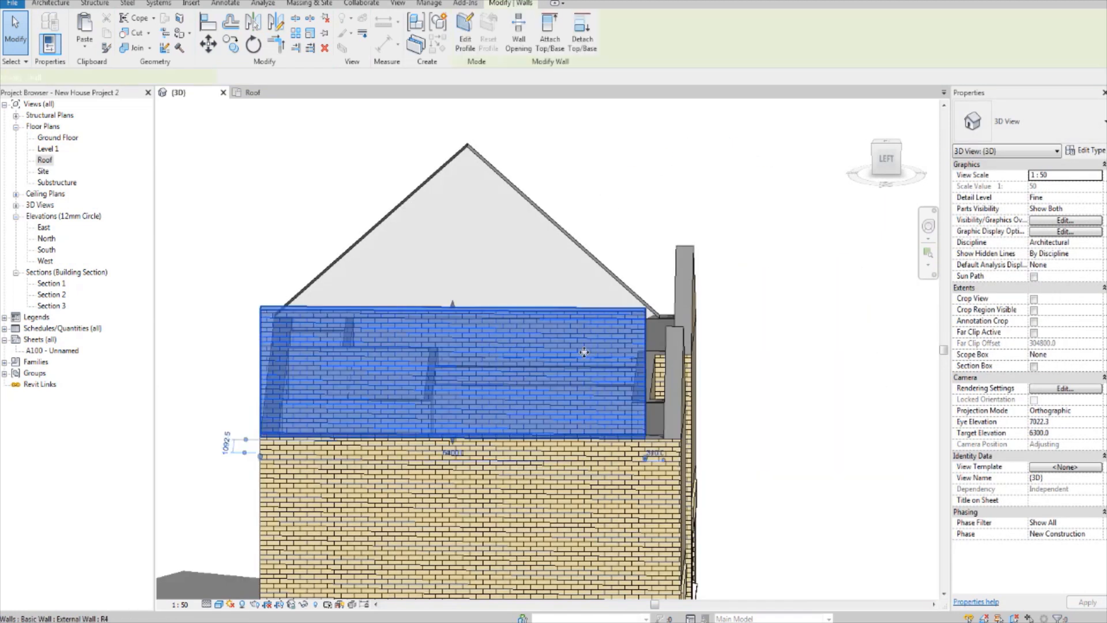
pyautogui.click(888, 158)
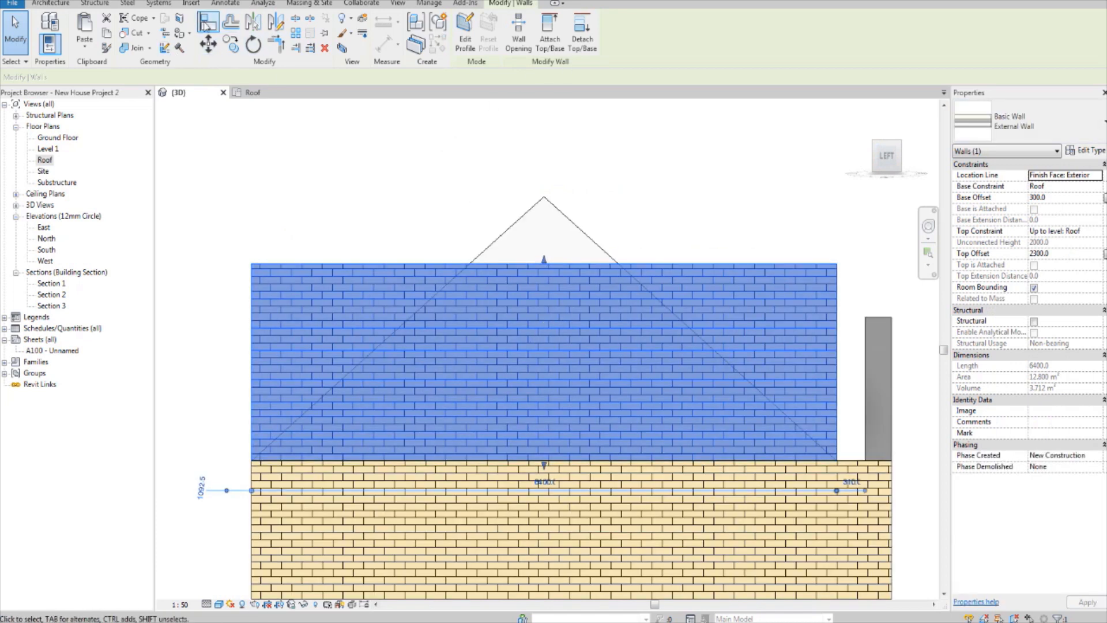
pyautogui.click(465, 29)
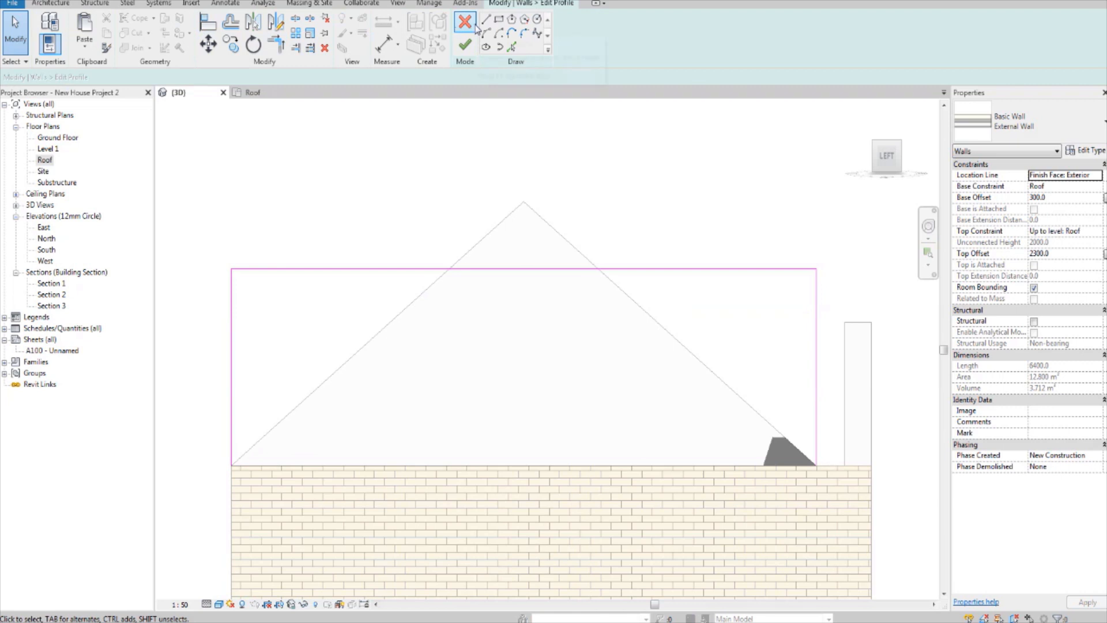
pyautogui.click(511, 49)
pyautogui.click(423, 290)
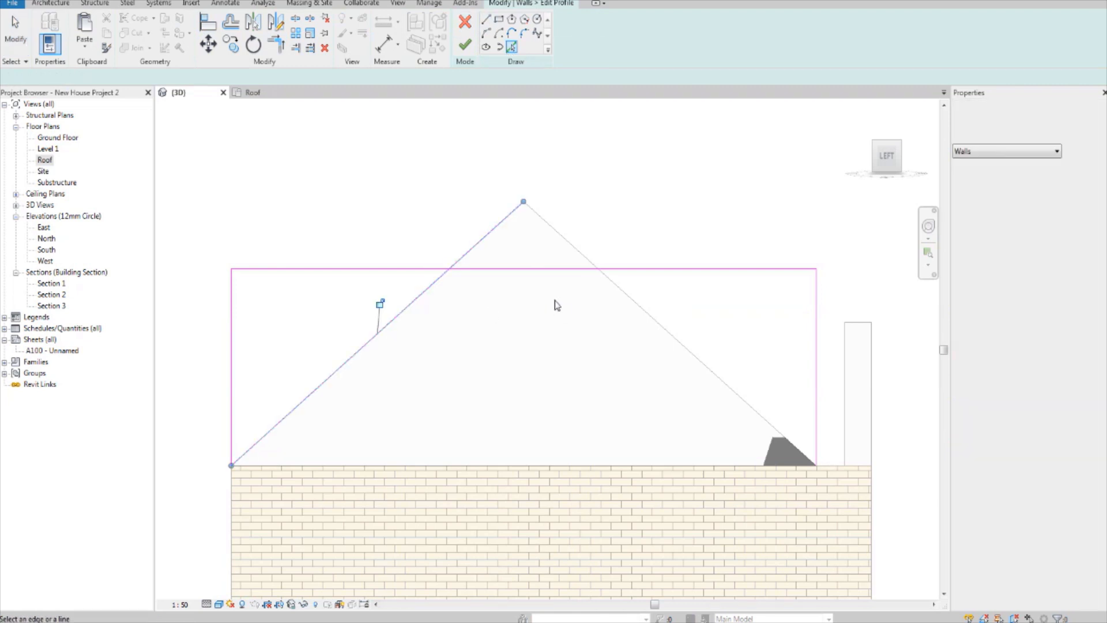
pyautogui.click(639, 314)
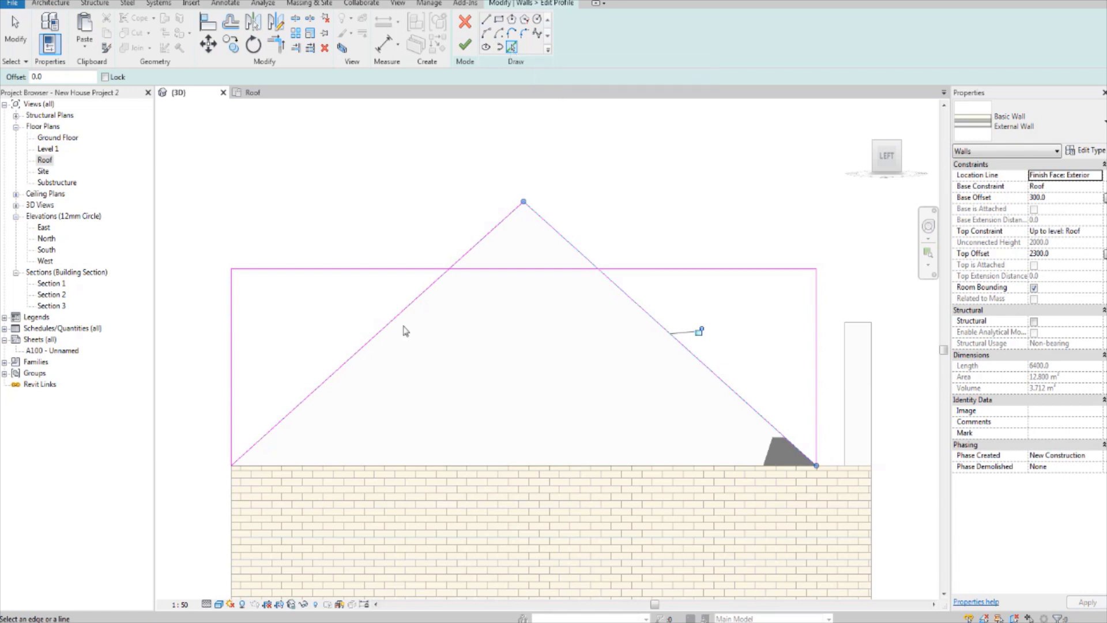
# Step: Delete the profile's top edge and both vertical edges, and finish the second triangular gable wall
pyautogui.click(30, 40)
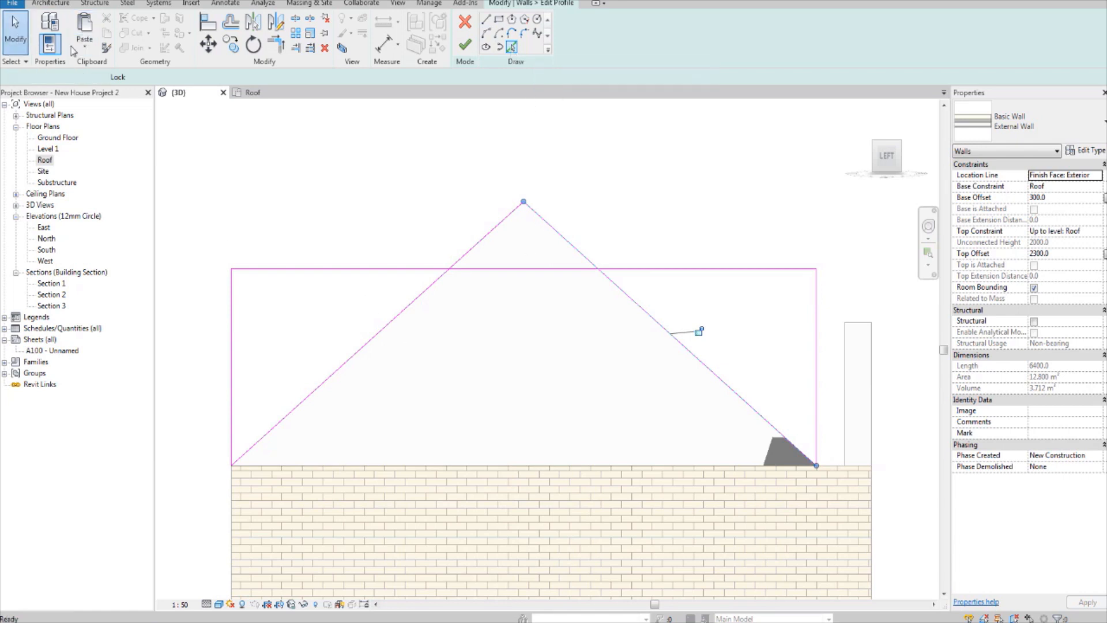
pyautogui.click(361, 270)
pyautogui.keyDown('ctrl'); pyautogui.click(232, 303); pyautogui.keyUp('ctrl')
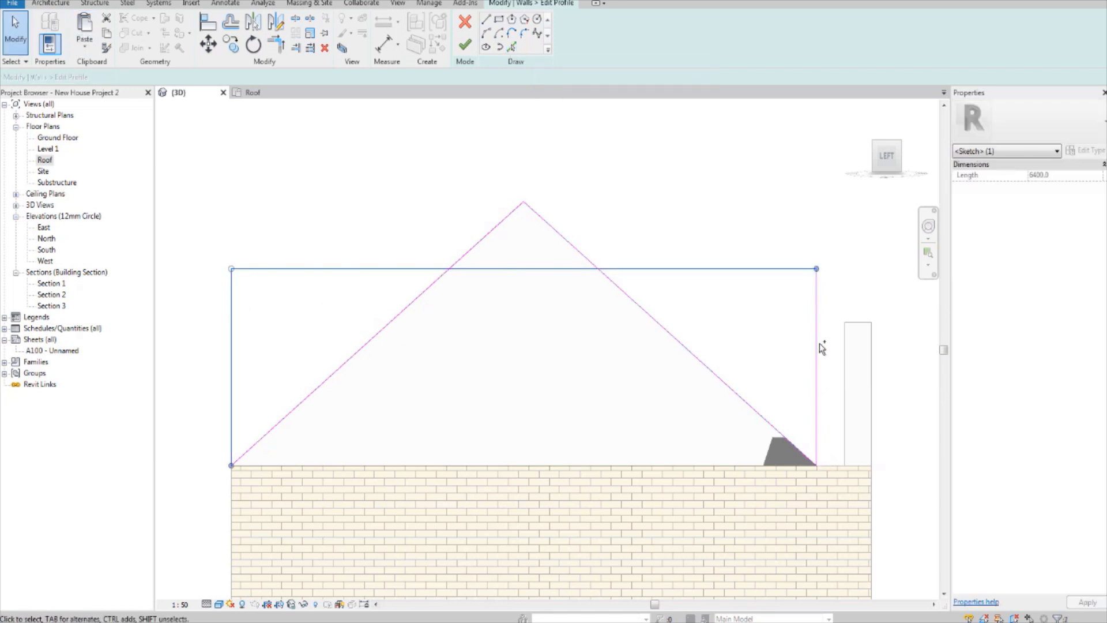
pyautogui.keyDown('ctrl'); pyautogui.click(816, 342); pyautogui.keyUp('ctrl')
pyautogui.press('Delete')
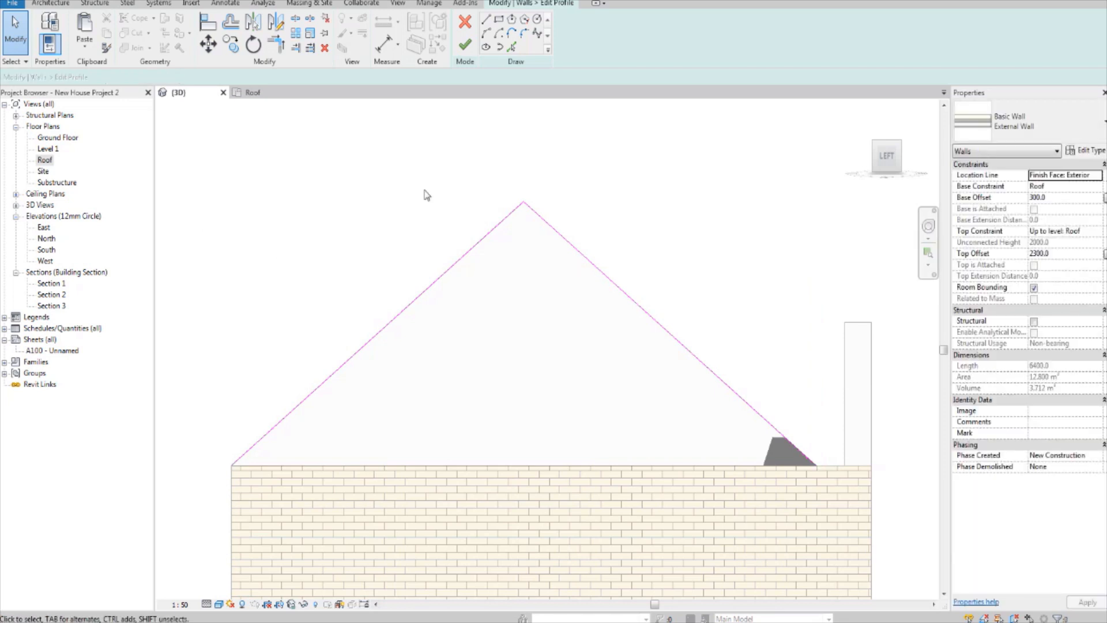
pyautogui.click(464, 47)
pyautogui.click(749, 226)
pyautogui.scroll(-2, 749, 234)
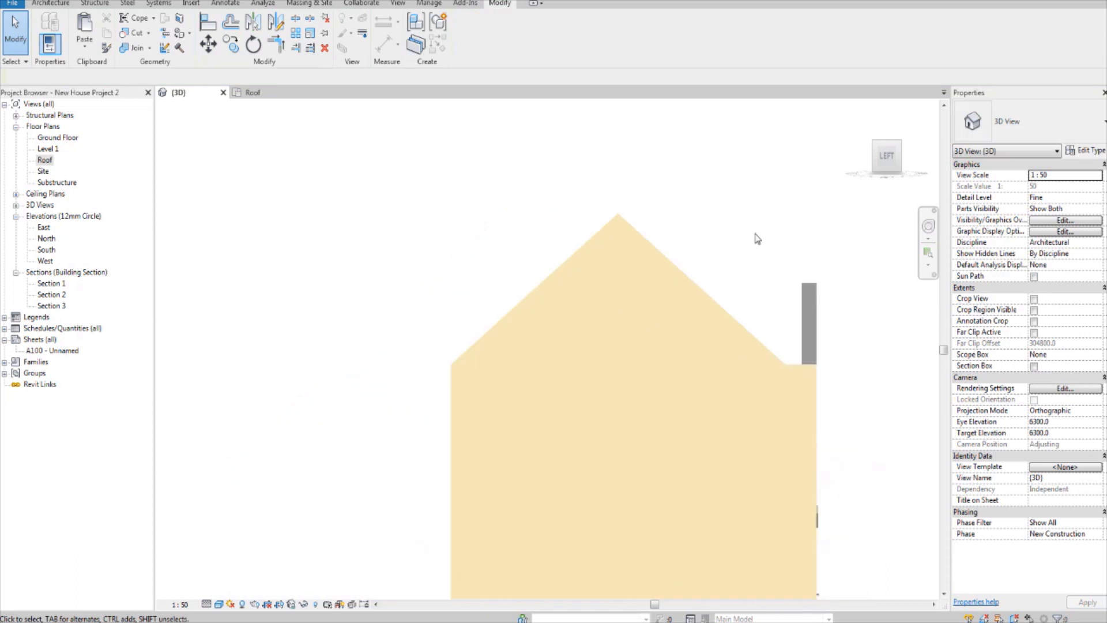
pyautogui.keyDown('shift'); pyautogui.moveTo(757, 238); pyautogui.dragTo(510, 390, button='middle'); pyautogui.keyUp('shift')
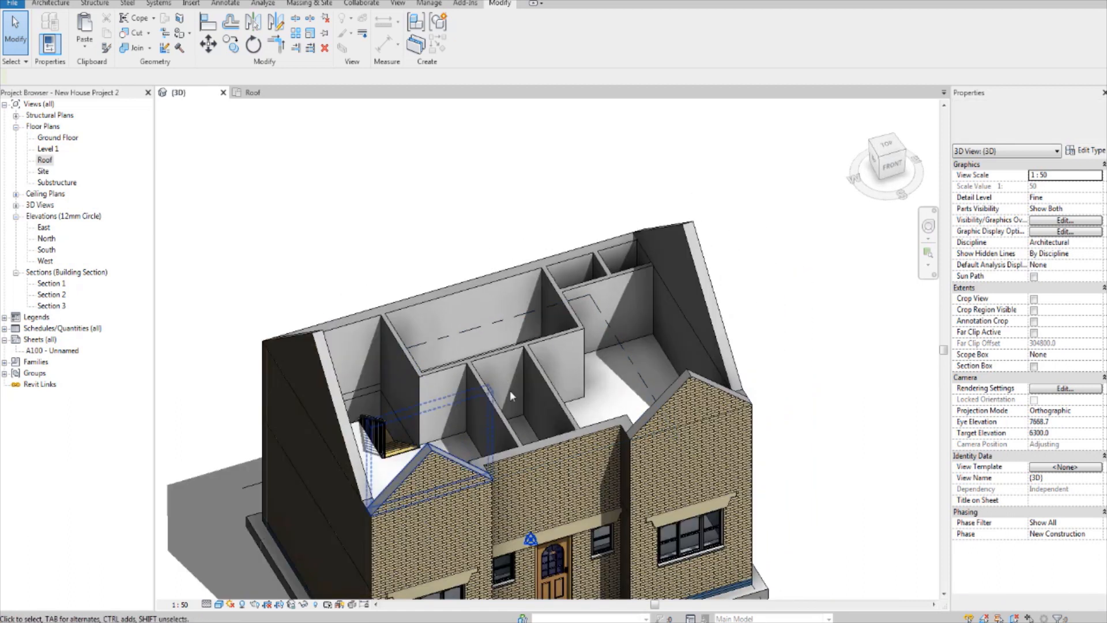
pyautogui.scroll(2, 515, 381)
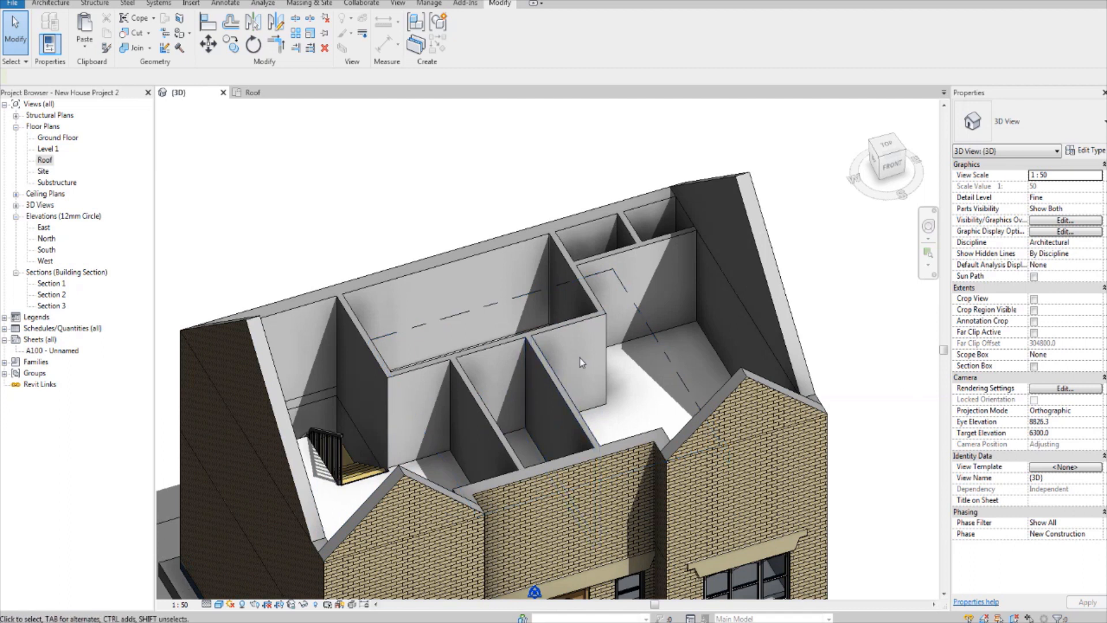
pyautogui.moveTo(580, 359); pyautogui.dragTo(567, 309, button='middle')
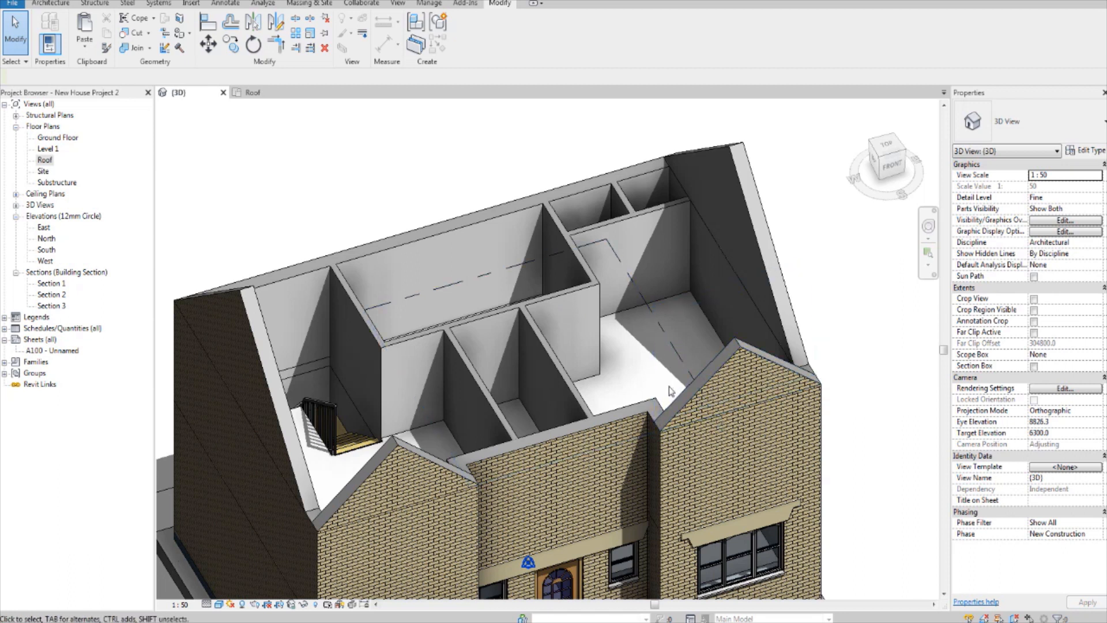
pyautogui.keyDown('shift'); pyautogui.moveTo(683, 377); pyautogui.dragTo(645, 337, button='middle'); pyautogui.keyUp('shift')
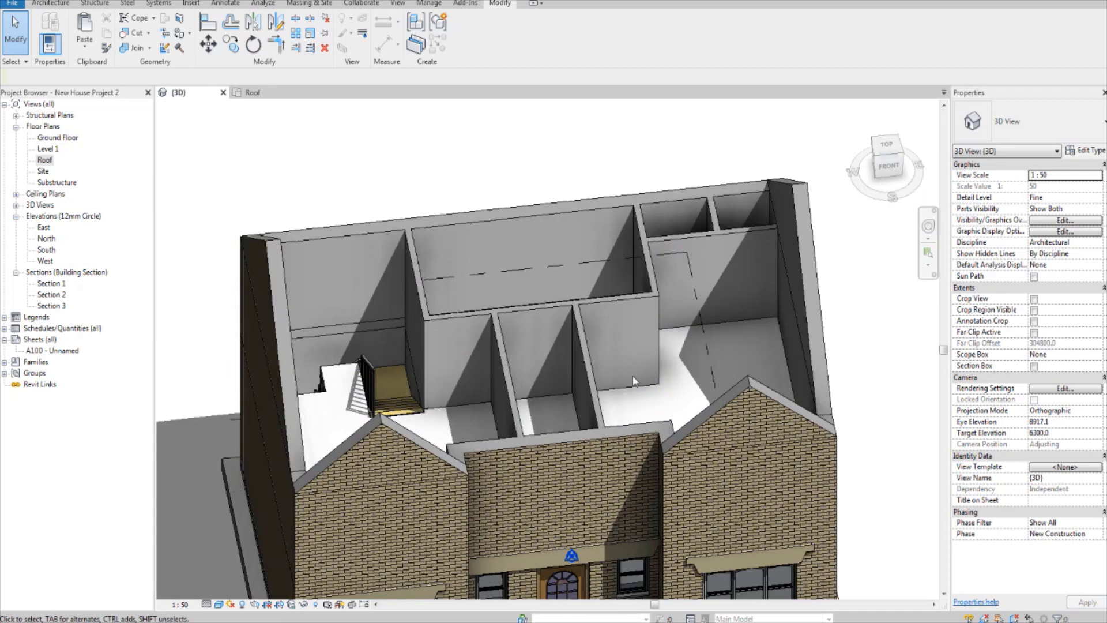
pyautogui.keyDown('shift'); pyautogui.moveTo(634, 381); pyautogui.dragTo(474, 401, button='middle'); pyautogui.keyUp('shift')
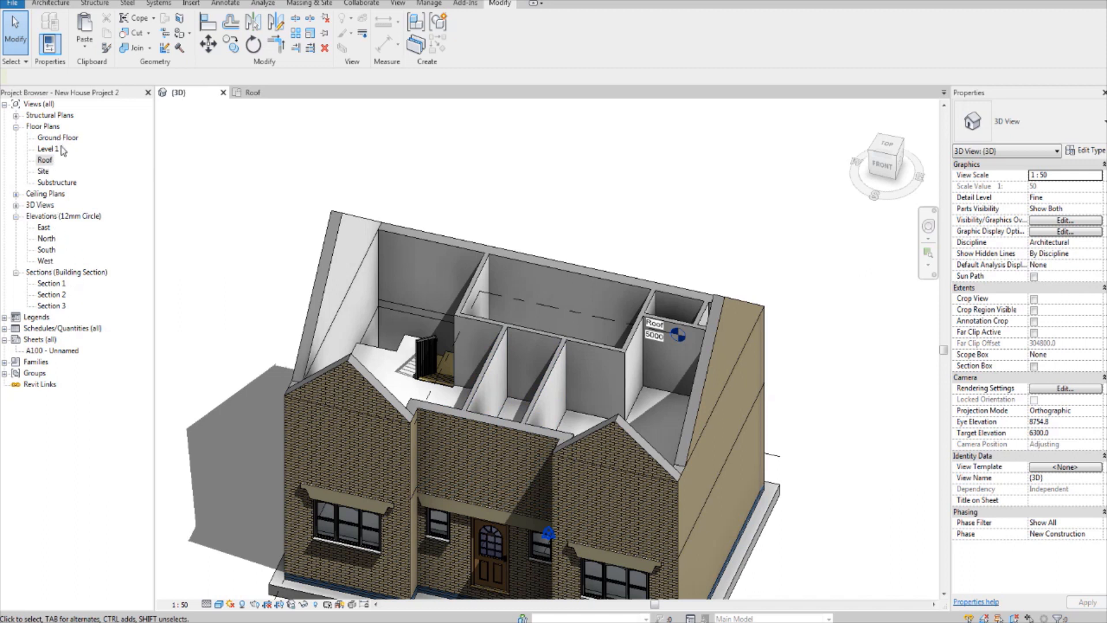
# Step: In the Roof floor plan, draw a horizontal reference plane along the recessed front wall's inner face, from its left corner past the left side wall
pyautogui.doubleClick(47, 163)
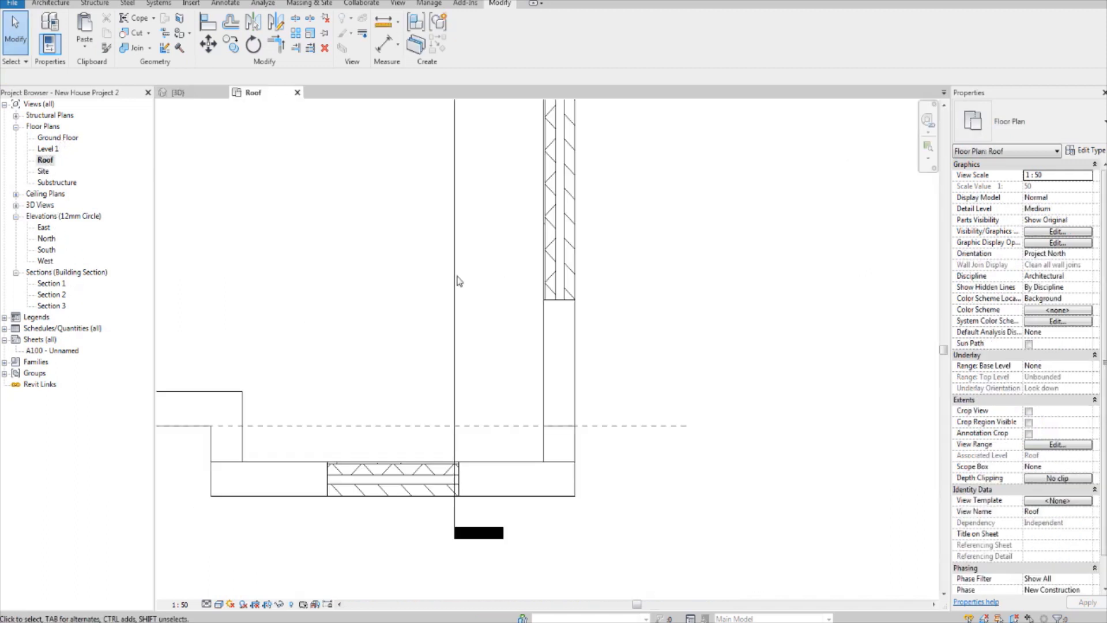
pyautogui.scroll(-3, 455, 279)
pyautogui.moveTo(388, 267); pyautogui.dragTo(466, 368, button='middle')
pyautogui.scroll(2, 502, 319)
pyautogui.scroll(2, 484, 430)
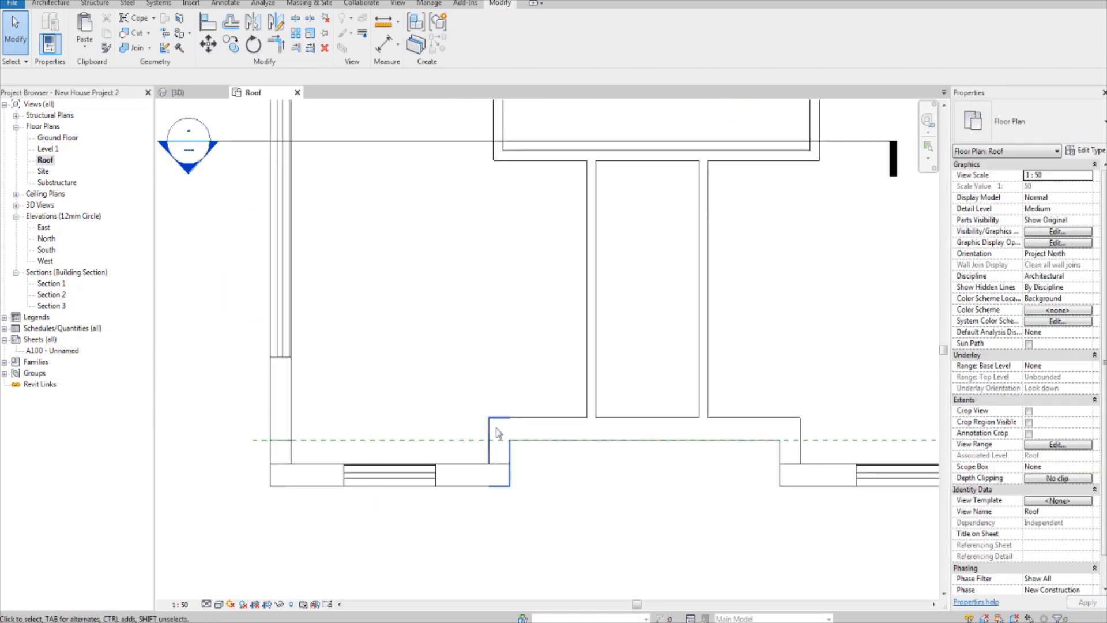
pyautogui.moveTo(497, 433); pyautogui.dragTo(427, 483, button='middle')
pyautogui.press('r')
pyautogui.press('p')
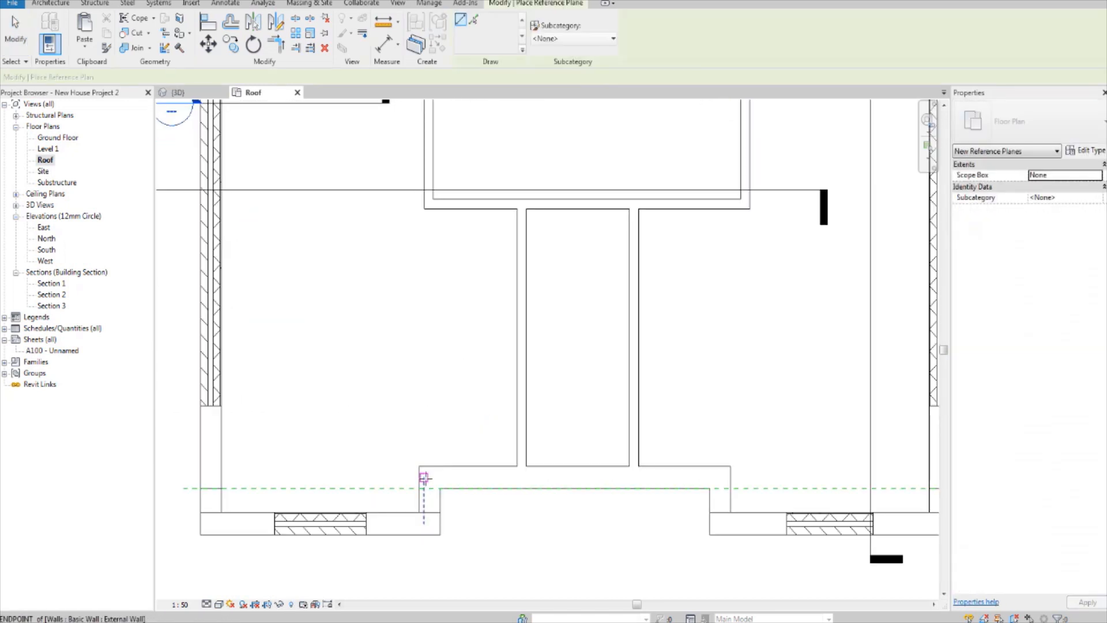
pyautogui.click(416, 466)
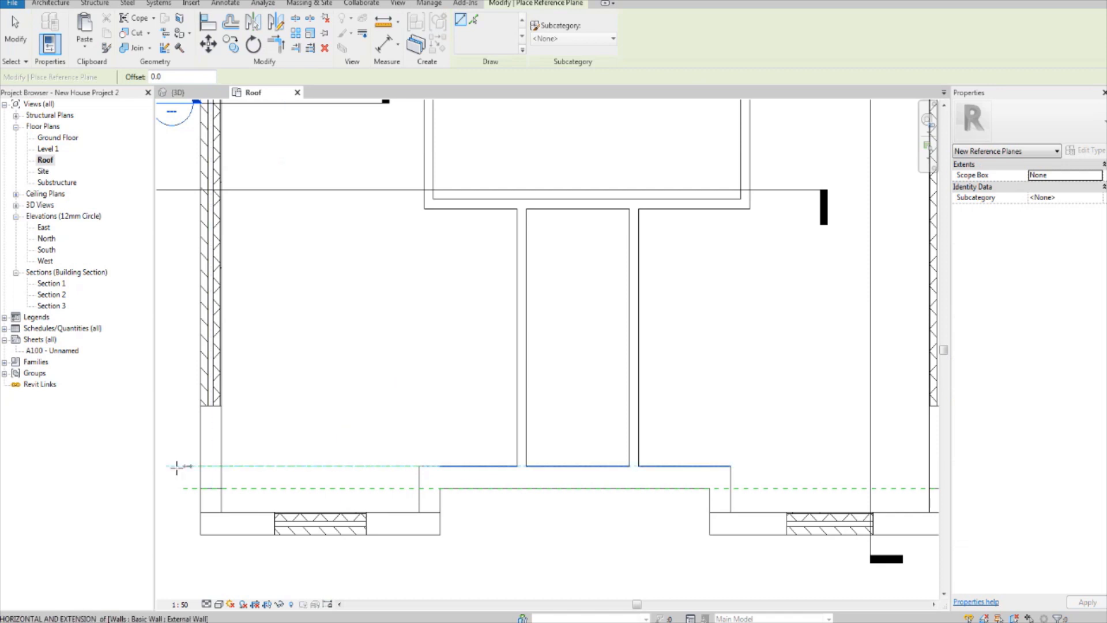
pyautogui.click(167, 465)
pyautogui.press('Escape')
pyautogui.press('Escape')
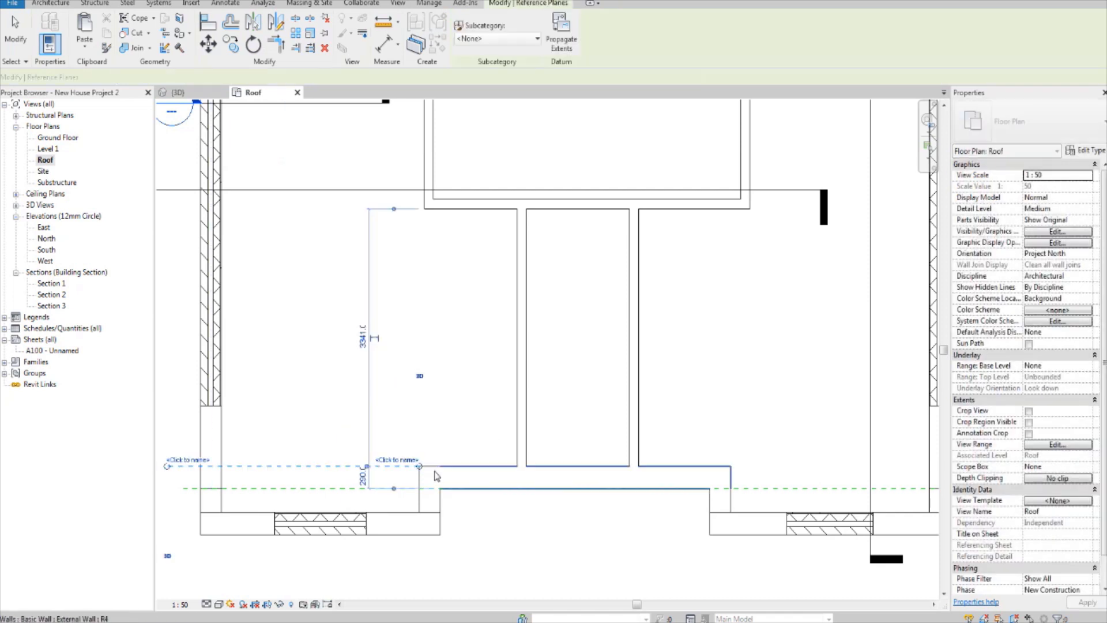
# Step: Extend the inner-face reference plane to the right until it passes the house's right side wall
pyautogui.scroll(-3, 599, 454)
pyautogui.moveTo(600, 454); pyautogui.dragTo(516, 501, button='middle')
pyautogui.press('Escape')
pyautogui.scroll(5, 506, 477)
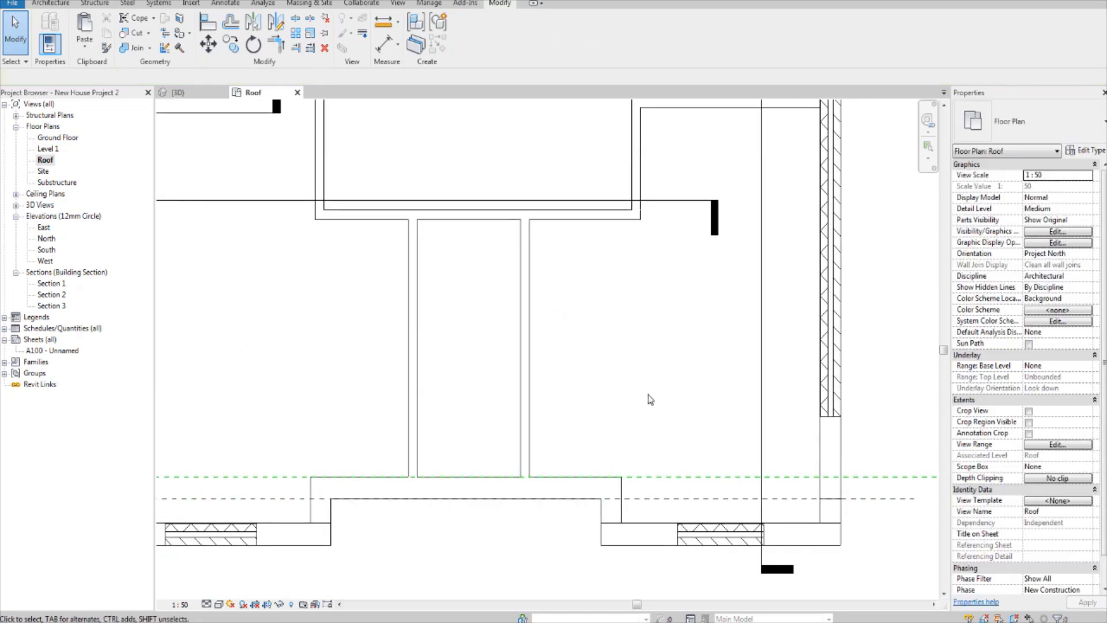
pyautogui.scroll(-2, 650, 394)
pyautogui.moveTo(616, 411); pyautogui.dragTo(619, 418, button='middle')
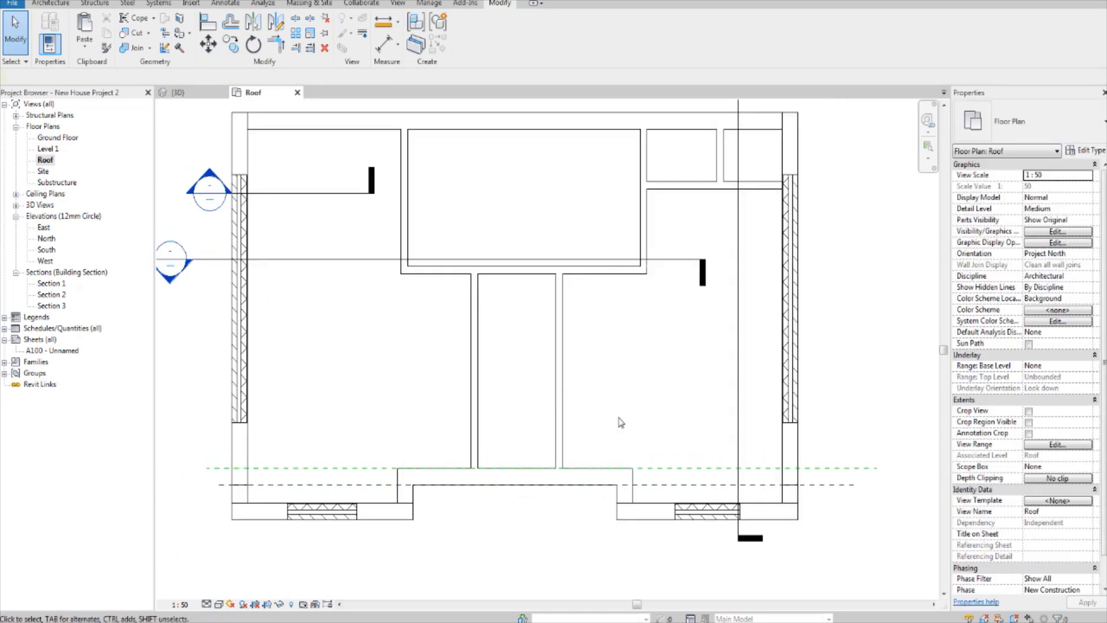
# Step: Draw a horizontal reference plane along the middle of the recessed front wall's thickness, running past the left side wall
pyautogui.scroll(4, 404, 488)
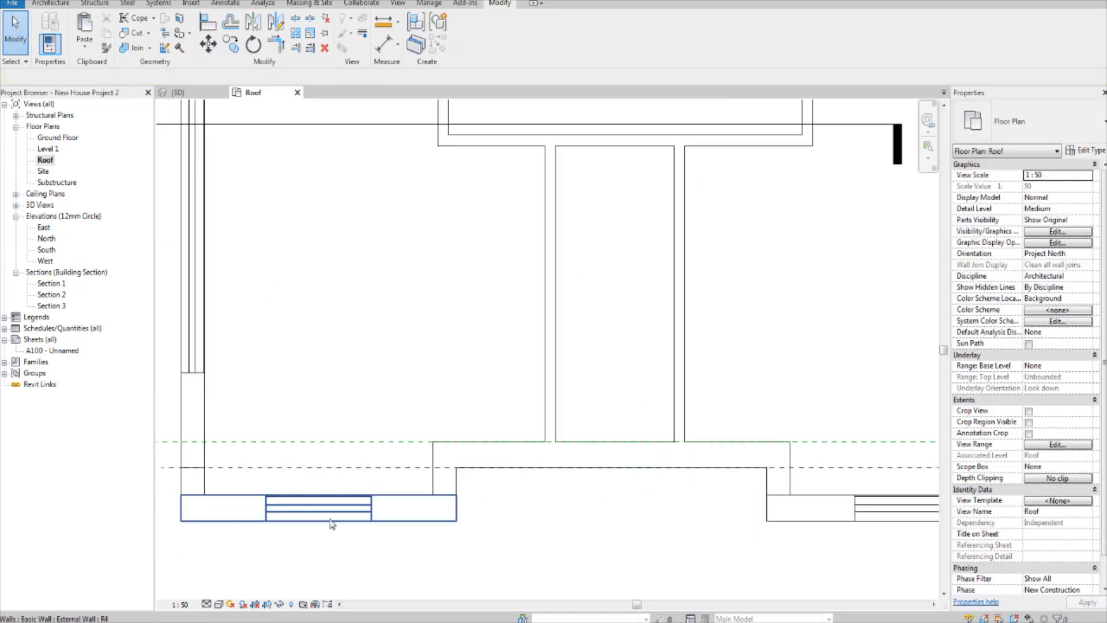
pyautogui.moveTo(420, 481); pyautogui.dragTo(356, 477, button='middle')
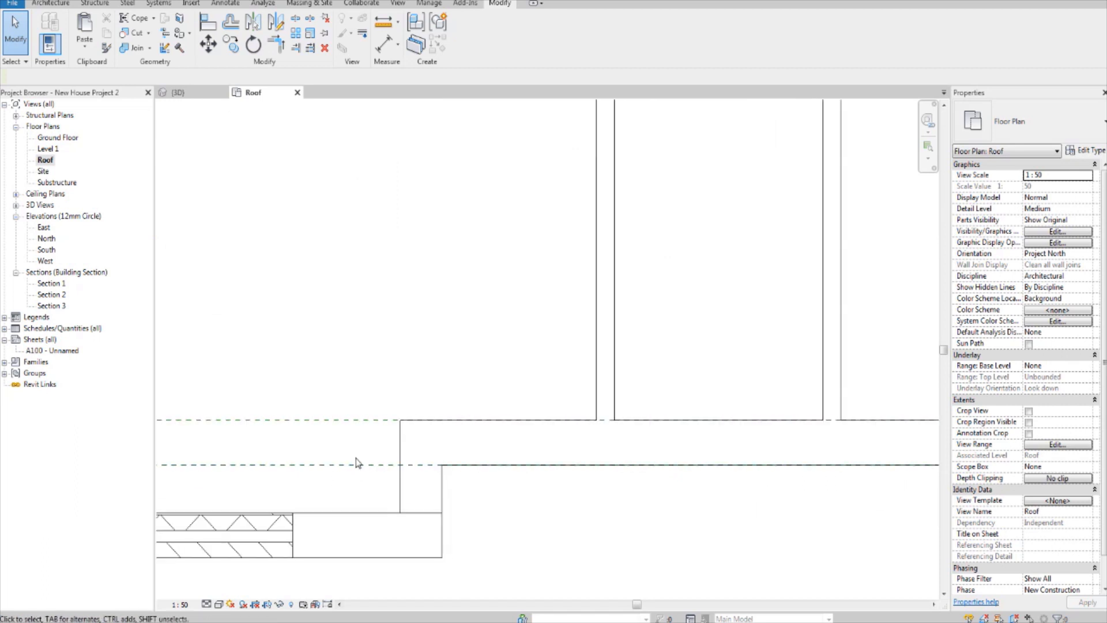
pyautogui.press('r')
pyautogui.press('p')
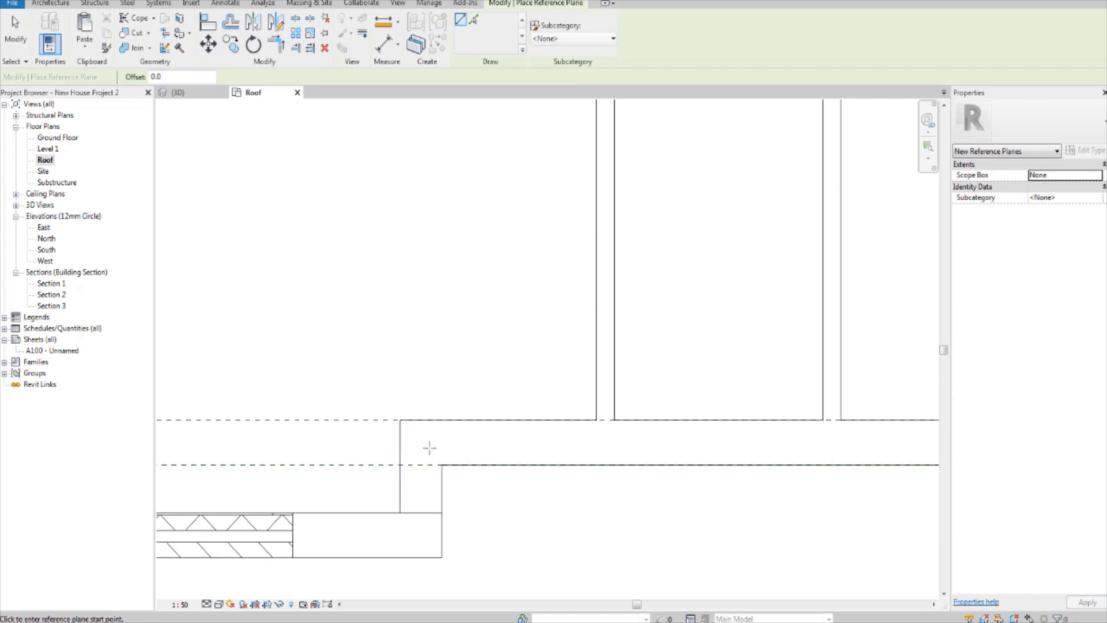
pyautogui.scroll(-5, 398, 430)
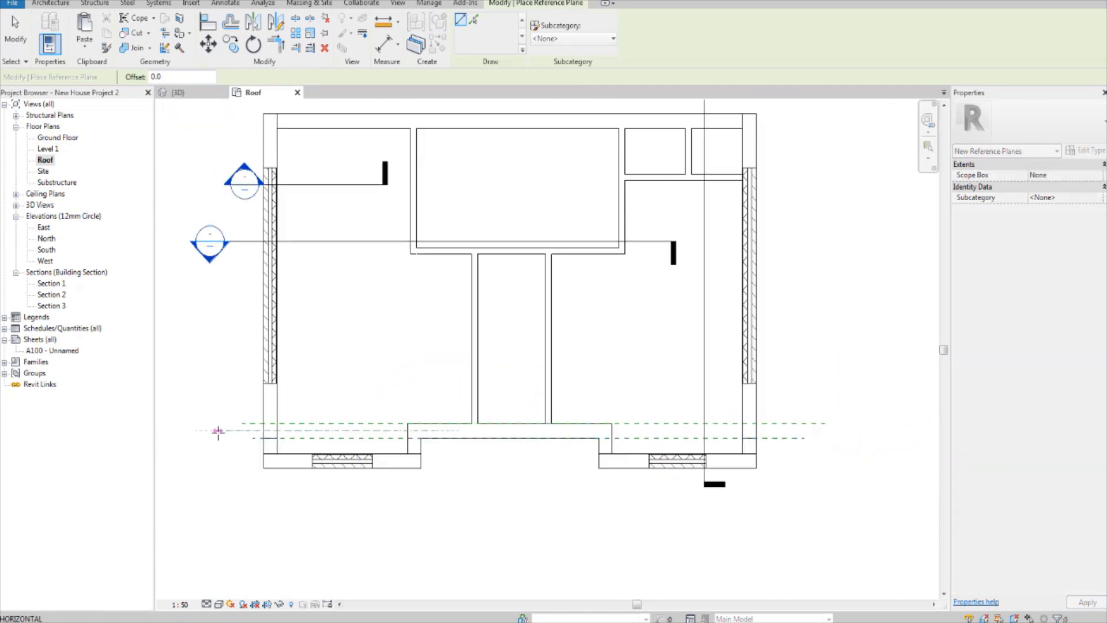
pyautogui.click(218, 432)
pyautogui.press('Escape')
# Step: Extend the mid-wall reference plane to the right beyond the house's right side wall
pyautogui.moveTo(451, 446); pyautogui.dragTo(403, 454, button='middle')
pyautogui.scroll(2, 403, 457)
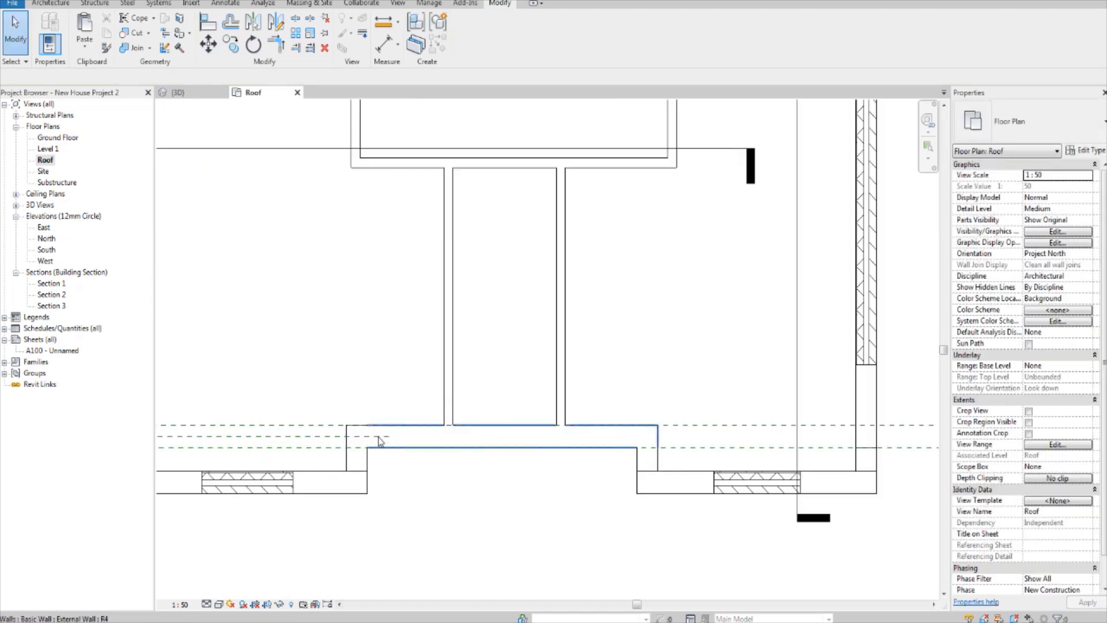
pyautogui.click(321, 437)
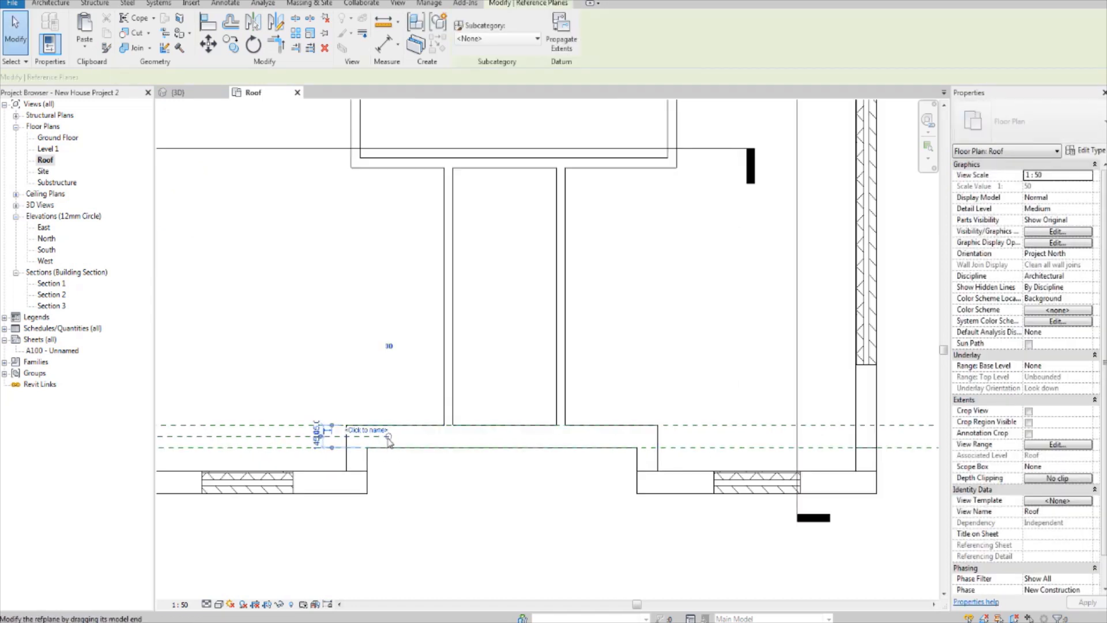
pyautogui.moveTo(389, 438); pyautogui.dragTo(719, 442)
pyautogui.scroll(-2, 458, 449)
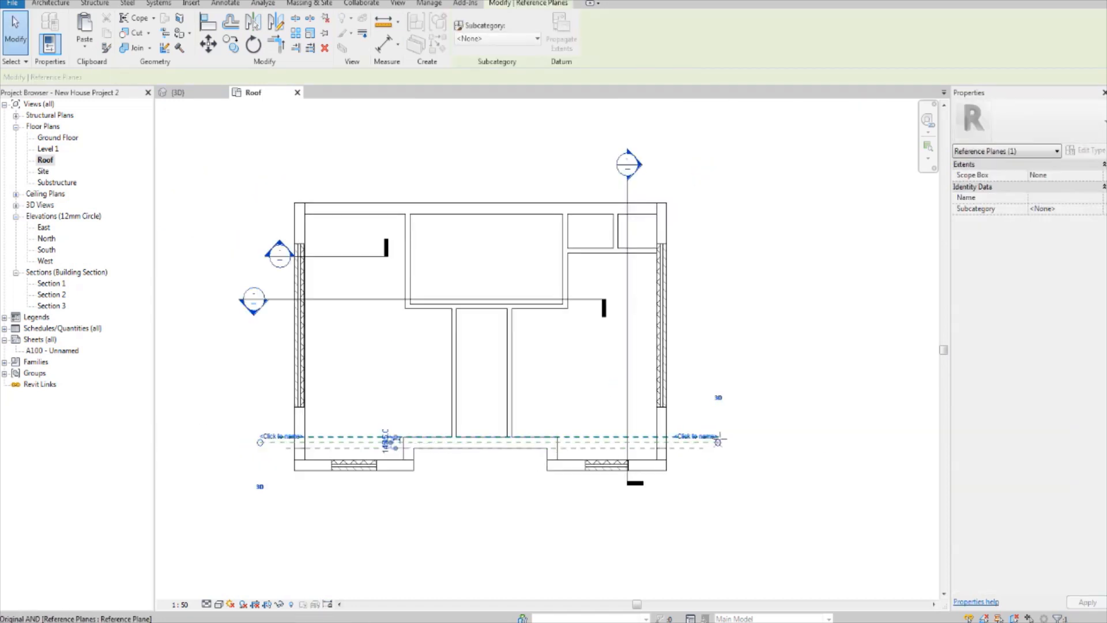
pyautogui.click(761, 457)
pyautogui.scroll(2, 565, 487)
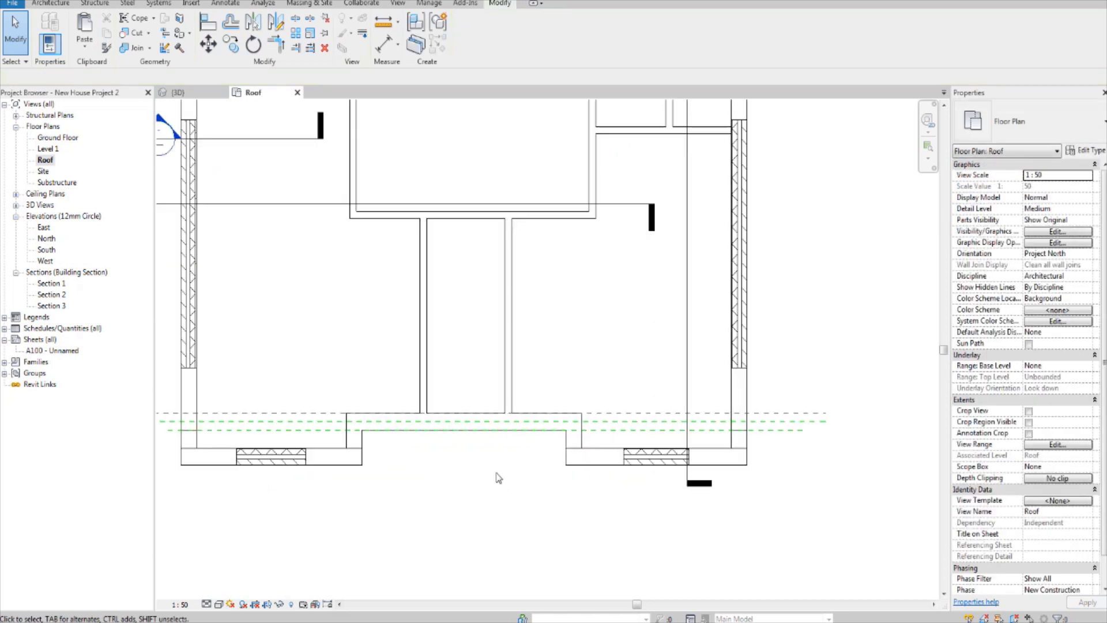
pyautogui.scroll(2, 497, 475)
pyautogui.moveTo(478, 455); pyautogui.dragTo(474, 509, button='middle')
pyautogui.scroll(1, 466, 489)
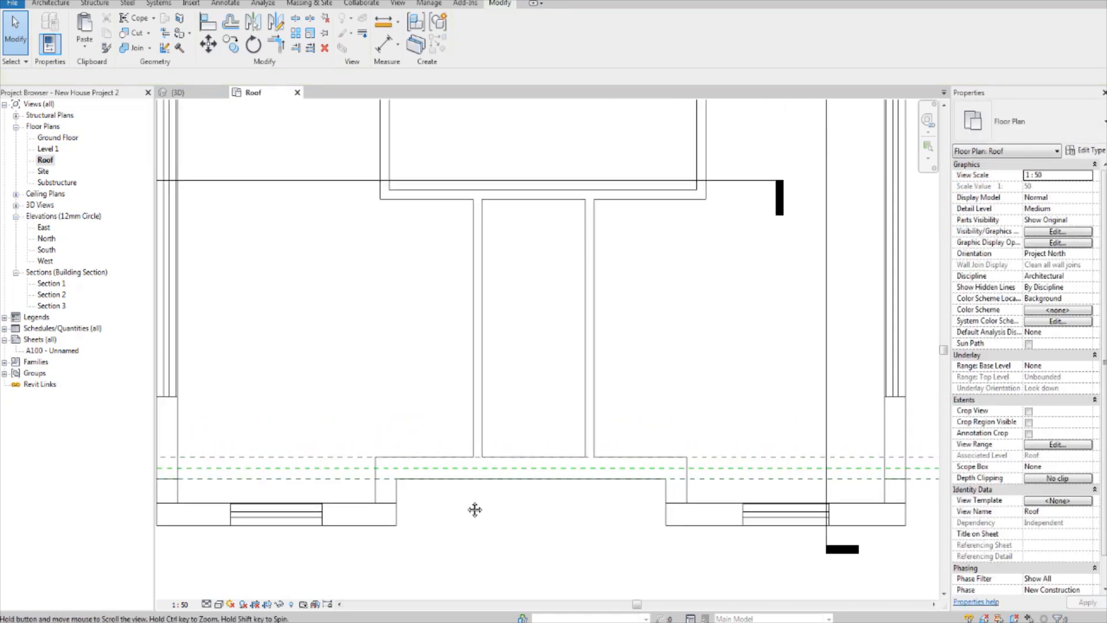
pyautogui.scroll(-1, 467, 473)
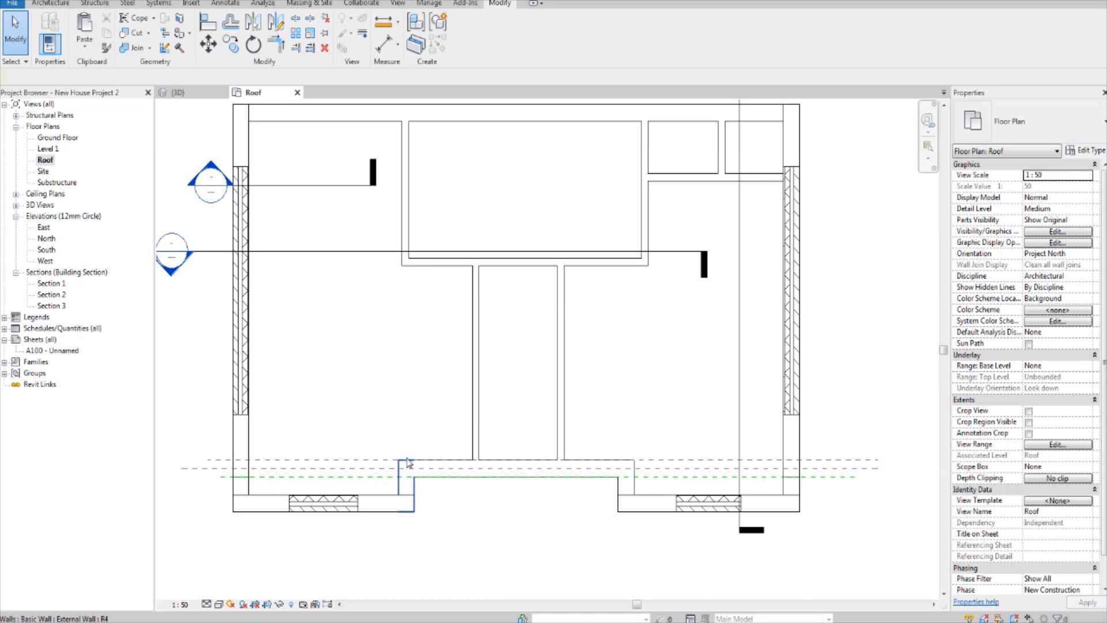
pyautogui.moveTo(402, 430); pyautogui.dragTo(397, 468, button='middle')
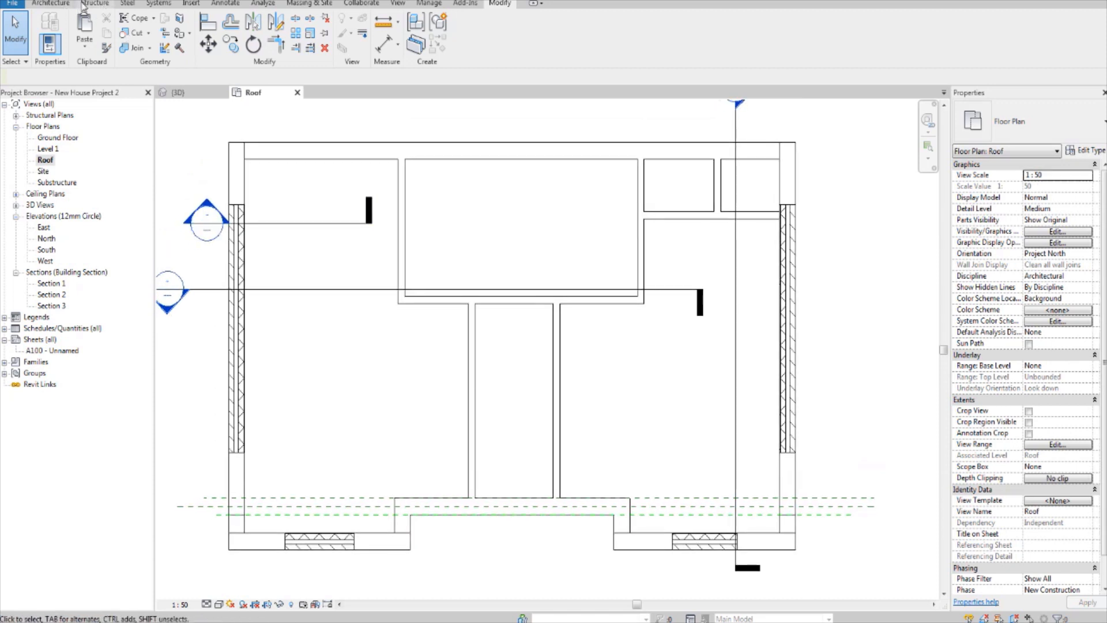
# Step: Start a roof by footprint and pick the back, left, recessed front and right walls as slope-defining boundary lines
pyautogui.click(93, 3)
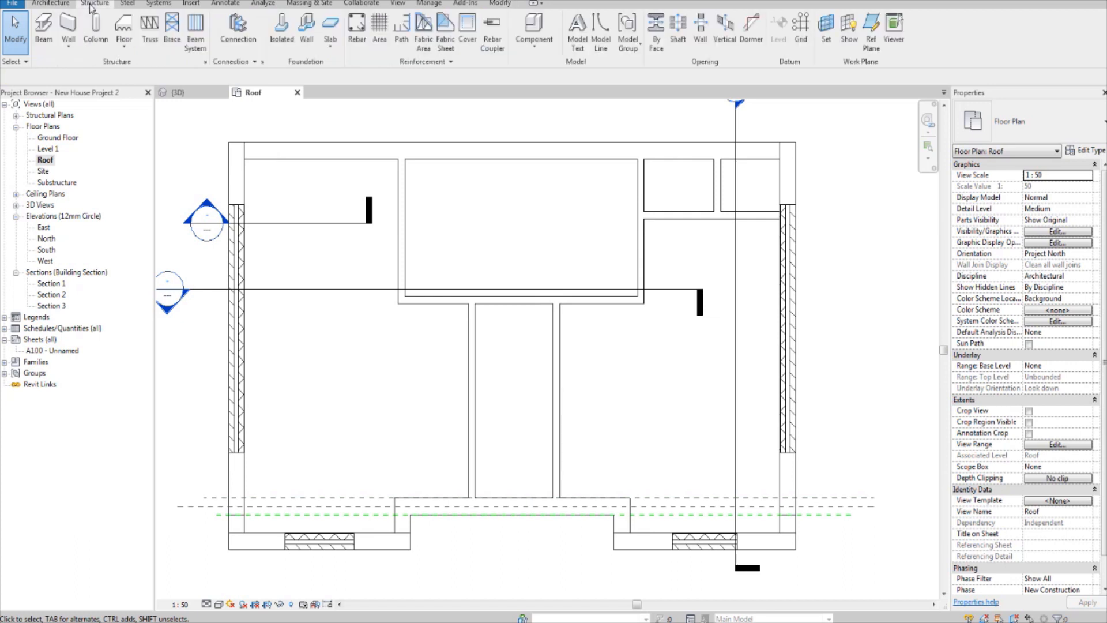
pyautogui.click(51, 3)
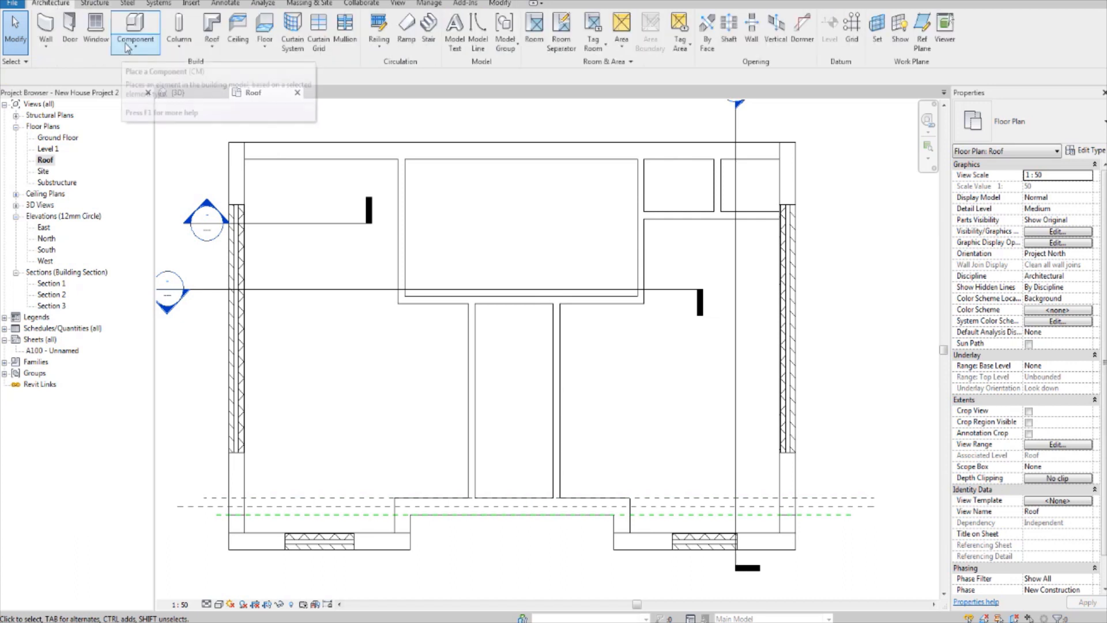
pyautogui.click(212, 26)
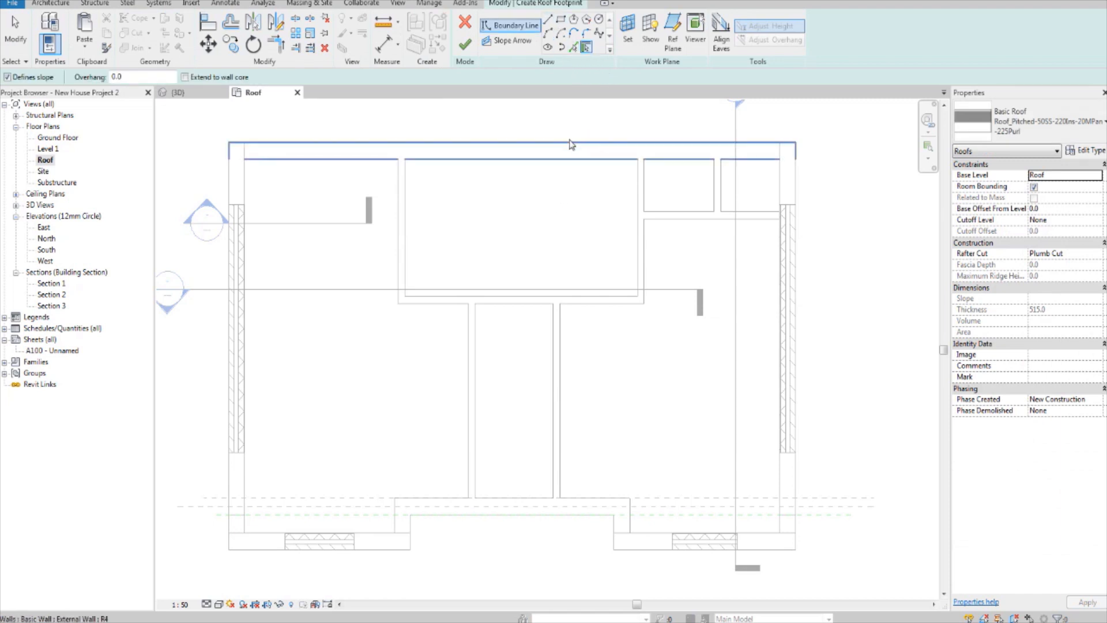
pyautogui.click(564, 151)
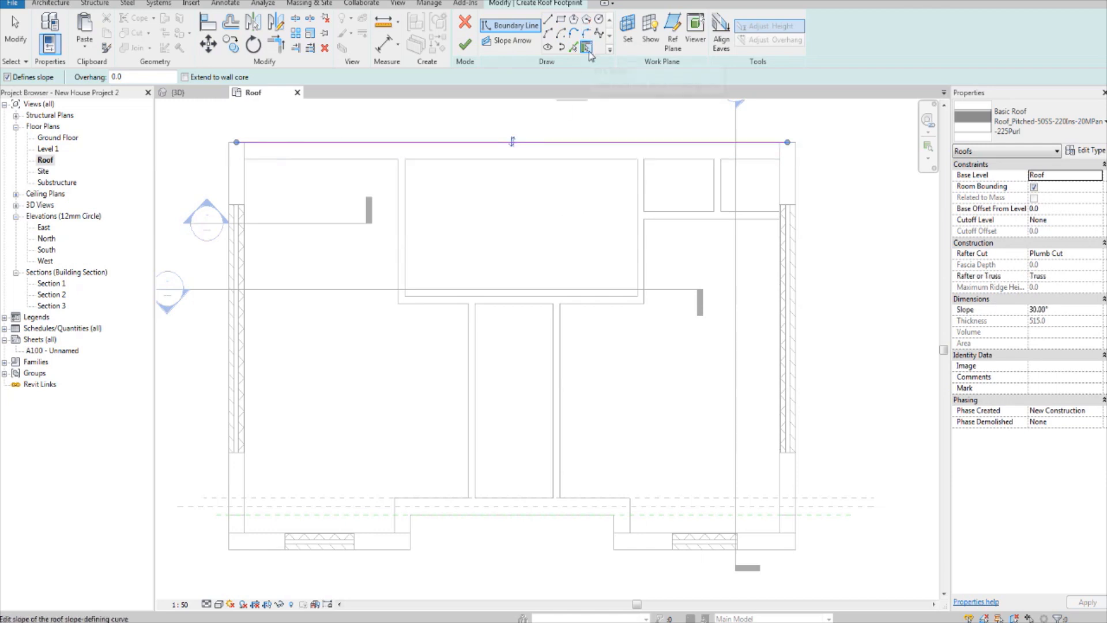
pyautogui.click(241, 207)
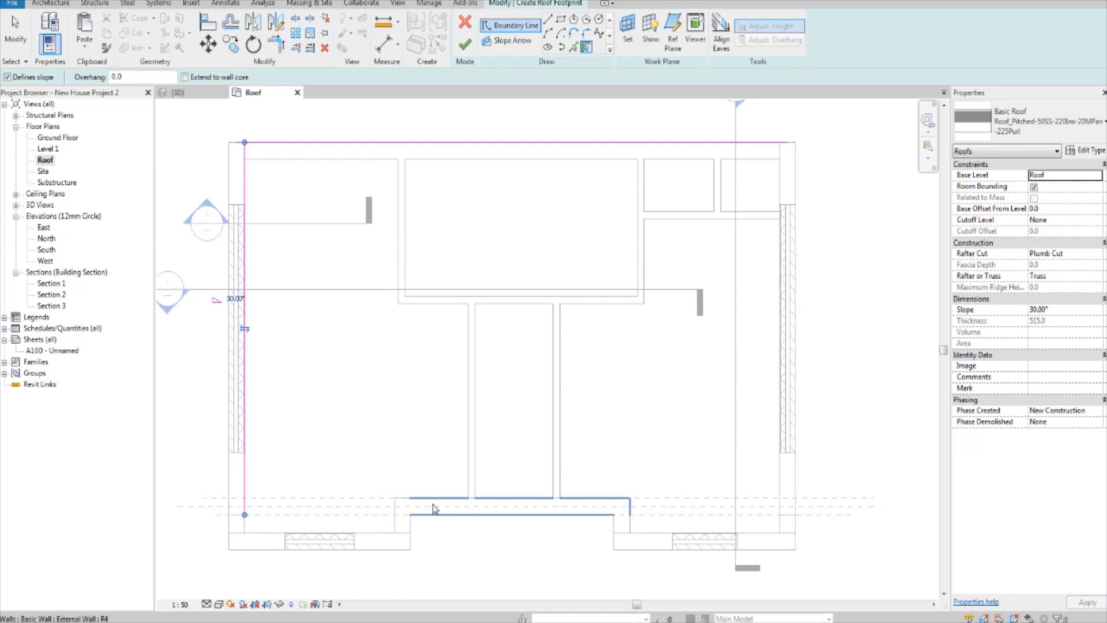
pyautogui.click(435, 508)
pyautogui.click(788, 412)
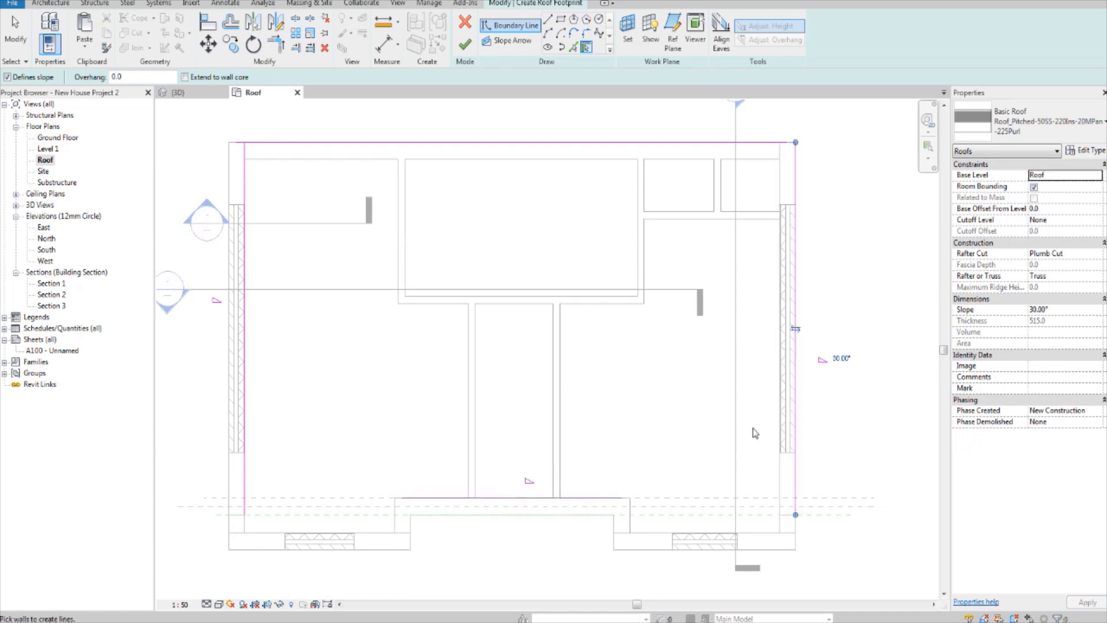
pyautogui.press('Escape')
pyautogui.press('Escape')
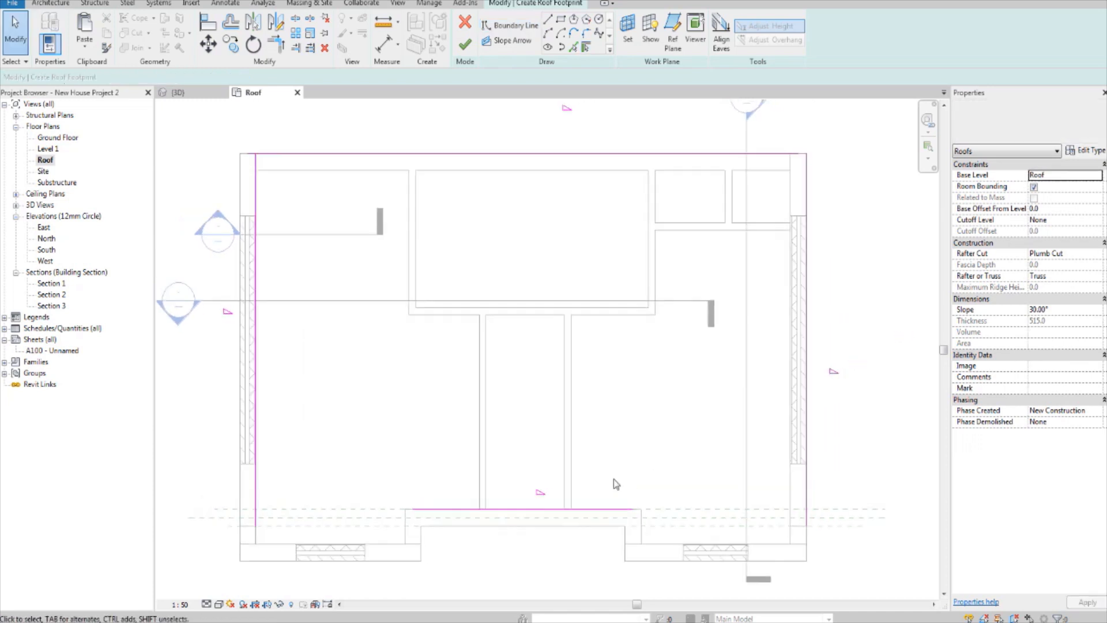
# Step: Move the front roof boundary line onto the outer face of the recessed front wall
pyautogui.scroll(-1, 614, 483)
pyautogui.click(620, 503)
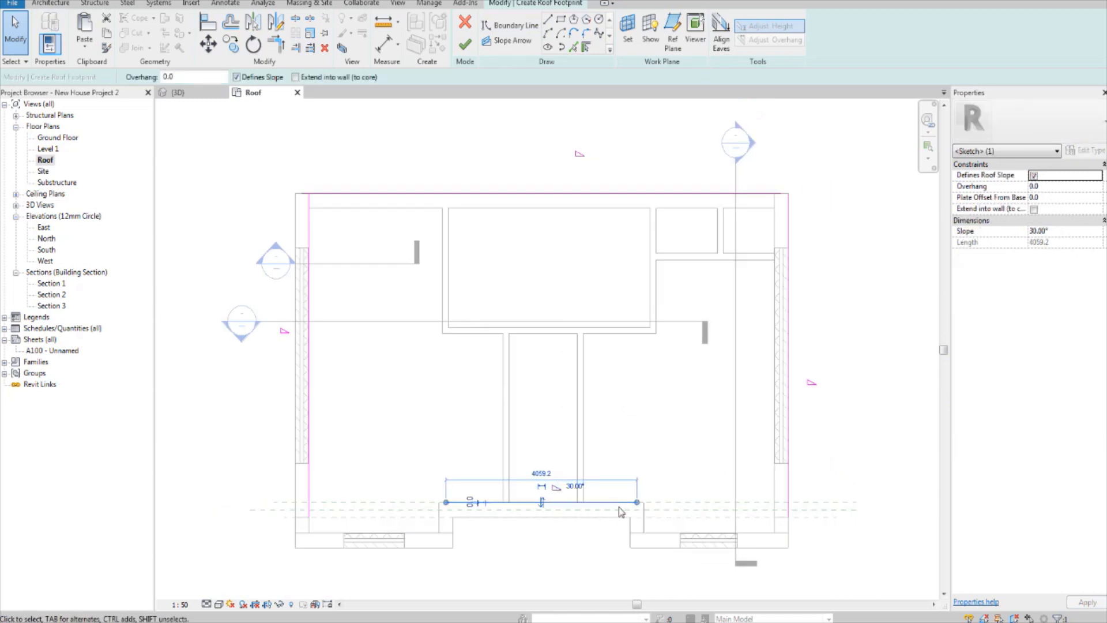
pyautogui.scroll(1, 569, 538)
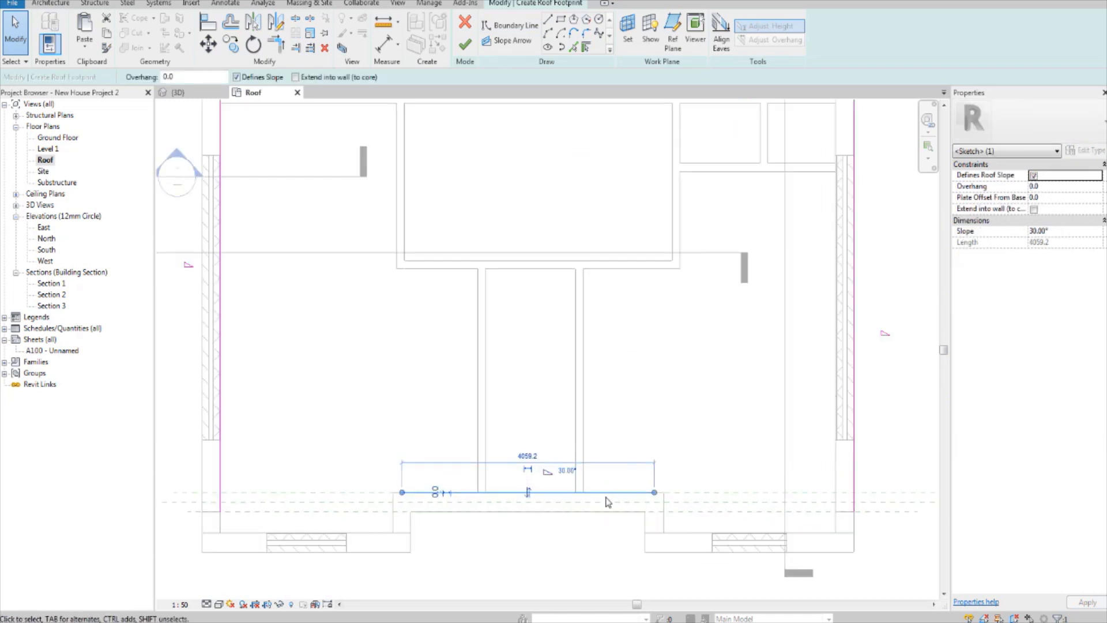
pyautogui.moveTo(608, 493); pyautogui.dragTo(608, 512)
pyautogui.click(600, 537)
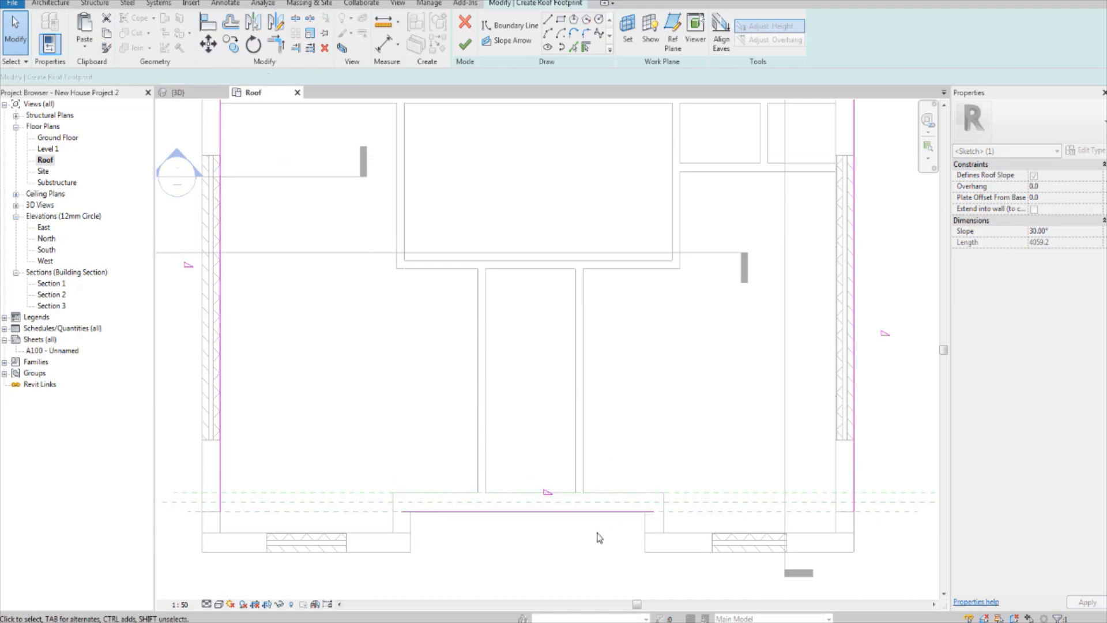
# Step: Trim/extend the front and back roof boundary lines to meet the right boundary line at closed corners
pyautogui.scroll(2, 598, 537)
pyautogui.scroll(-3, 601, 525)
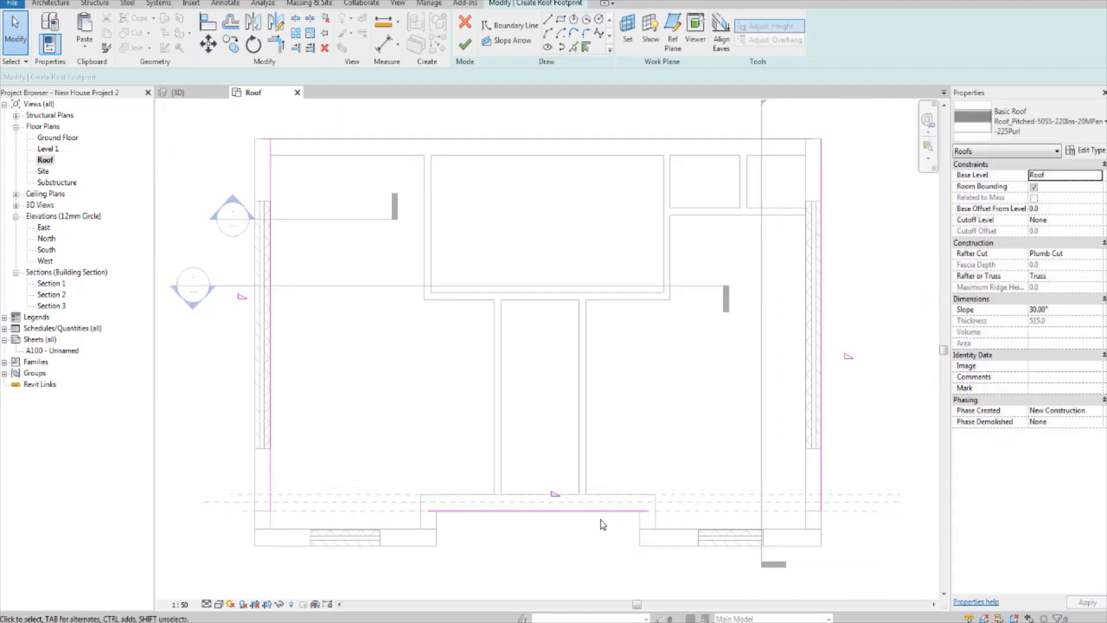
pyautogui.scroll(-2, 602, 523)
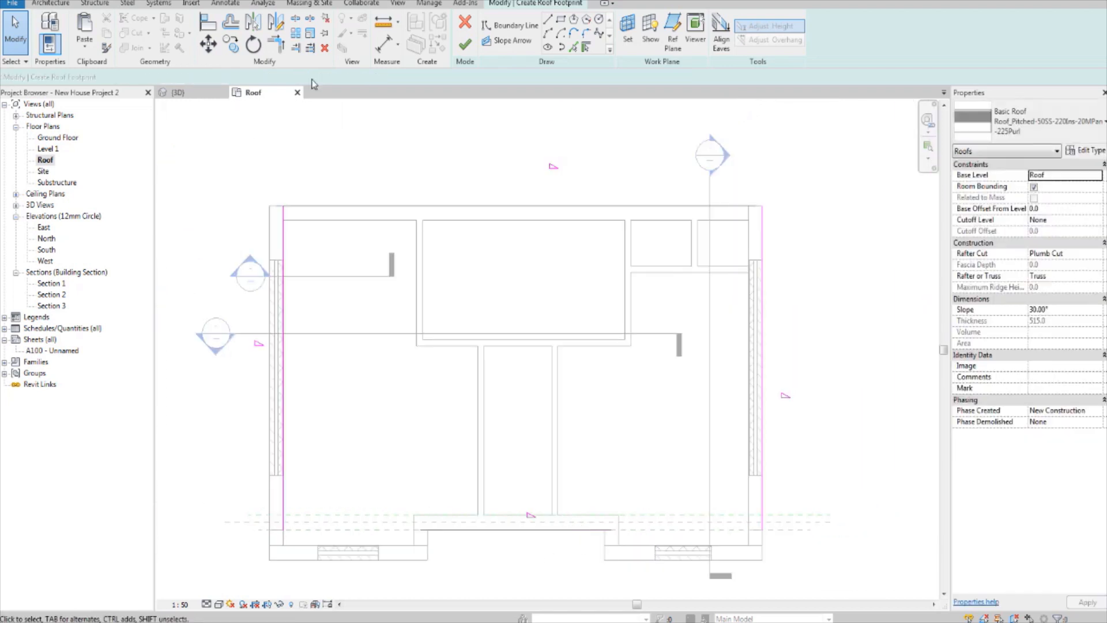
pyautogui.click(286, 52)
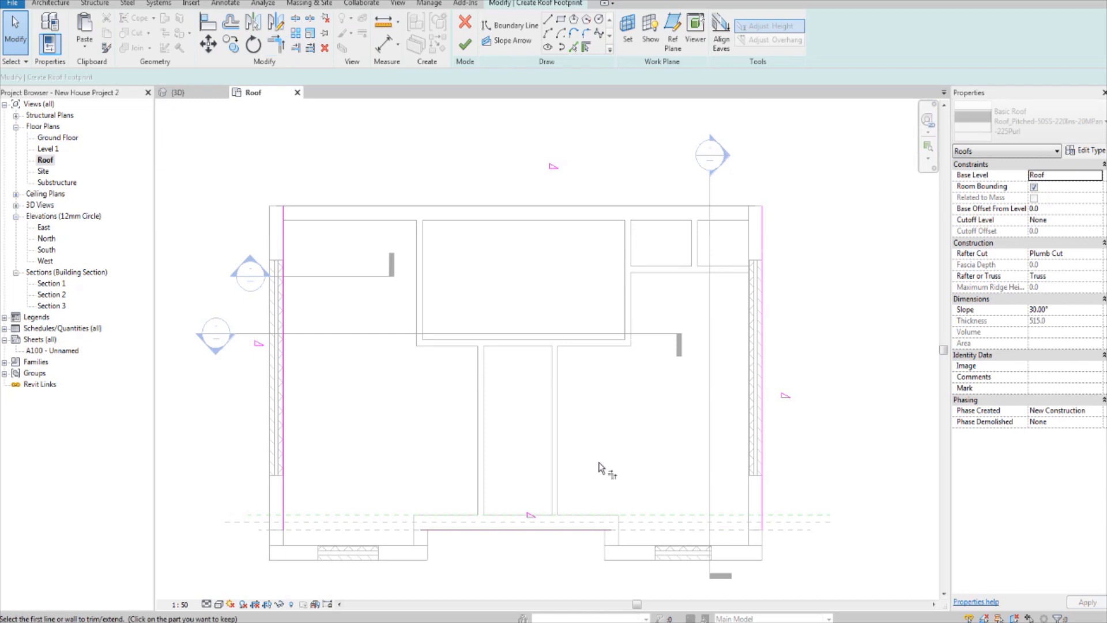
pyautogui.click(589, 530)
pyautogui.click(761, 516)
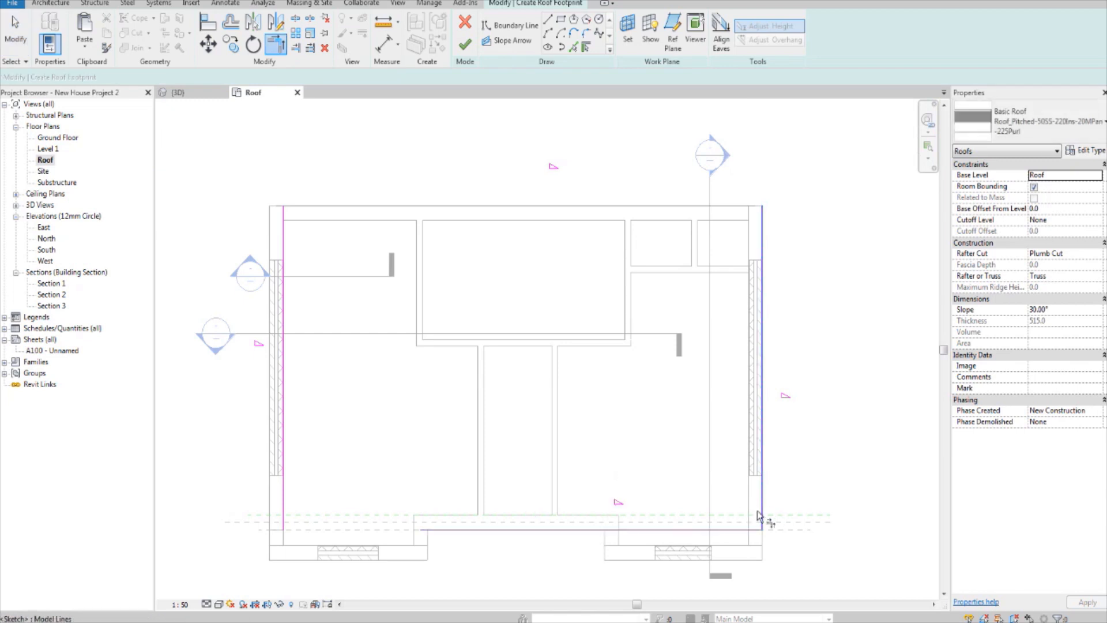
pyautogui.click(729, 209)
pyautogui.click(763, 227)
# Step: Trim/extend the back and front roof boundary lines to meet the left boundary line, closing the footprint
pyautogui.moveTo(460, 271); pyautogui.dragTo(480, 274, button='middle')
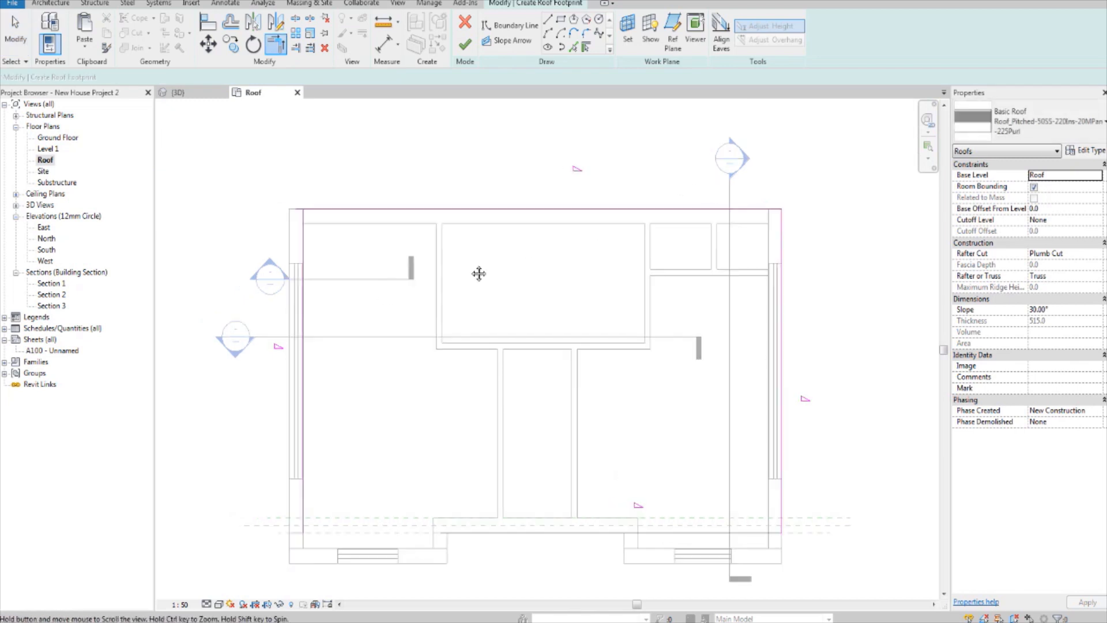
pyautogui.click(303, 244)
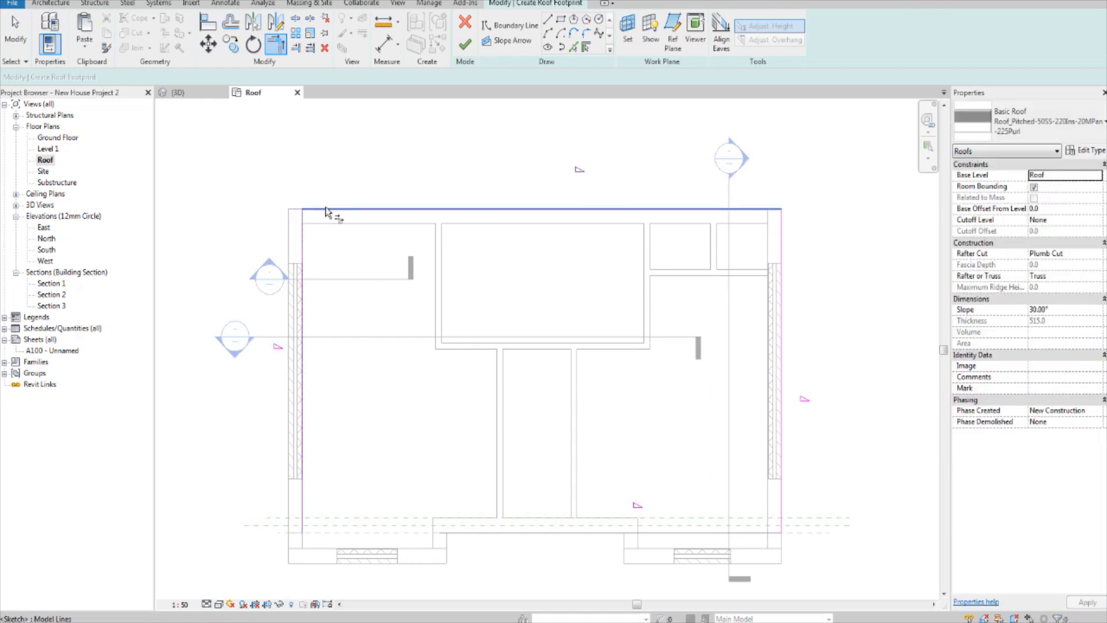
pyautogui.click(327, 209)
pyautogui.moveTo(345, 232); pyautogui.dragTo(378, 249, button='middle')
pyautogui.click(489, 547)
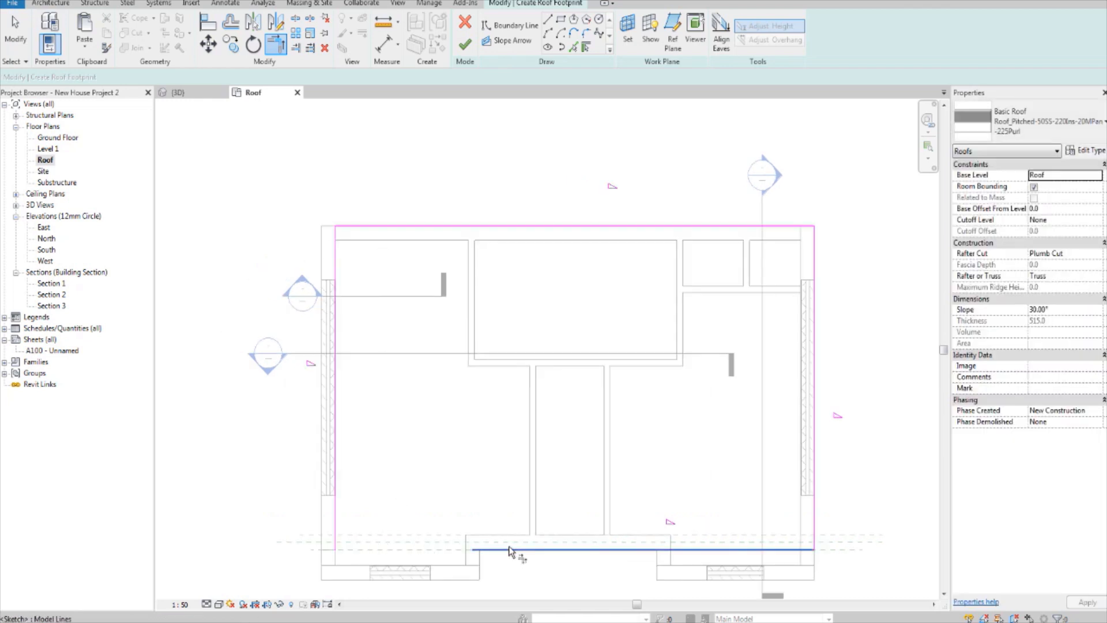
pyautogui.click(337, 460)
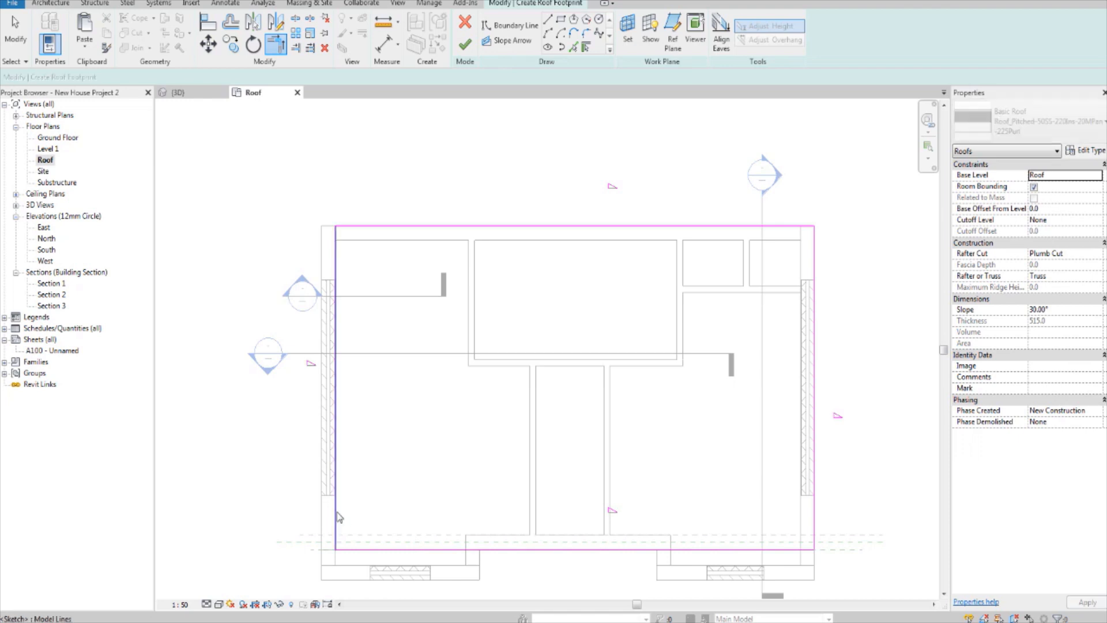
pyautogui.press('Escape')
# Step: Move the left roof boundary line out to the outer face of the left side wall
pyautogui.scroll(2, 332, 519)
pyautogui.click(334, 489)
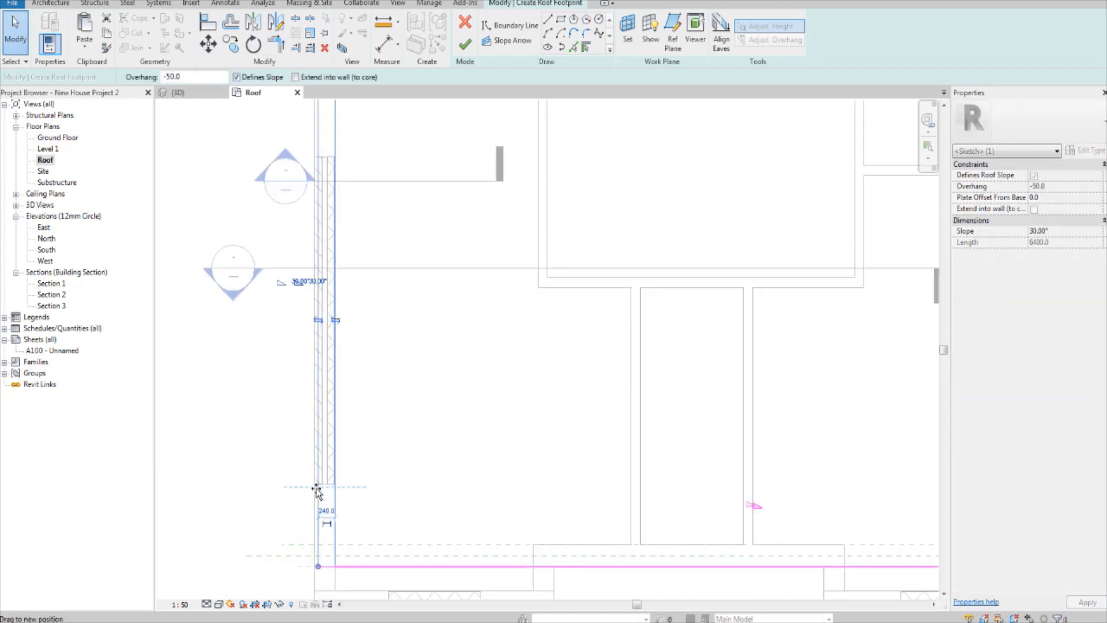
pyautogui.press('Escape')
pyautogui.scroll(-3, 434, 431)
pyautogui.moveTo(434, 431)
pyautogui.mouseDown(button='middle')
pyautogui.moveTo(407, 438)
pyautogui.moveTo(407, 391)
pyautogui.moveTo(274, 348)
pyautogui.mouseUp(button='middle')
pyautogui.scroll(1, 328, 355)
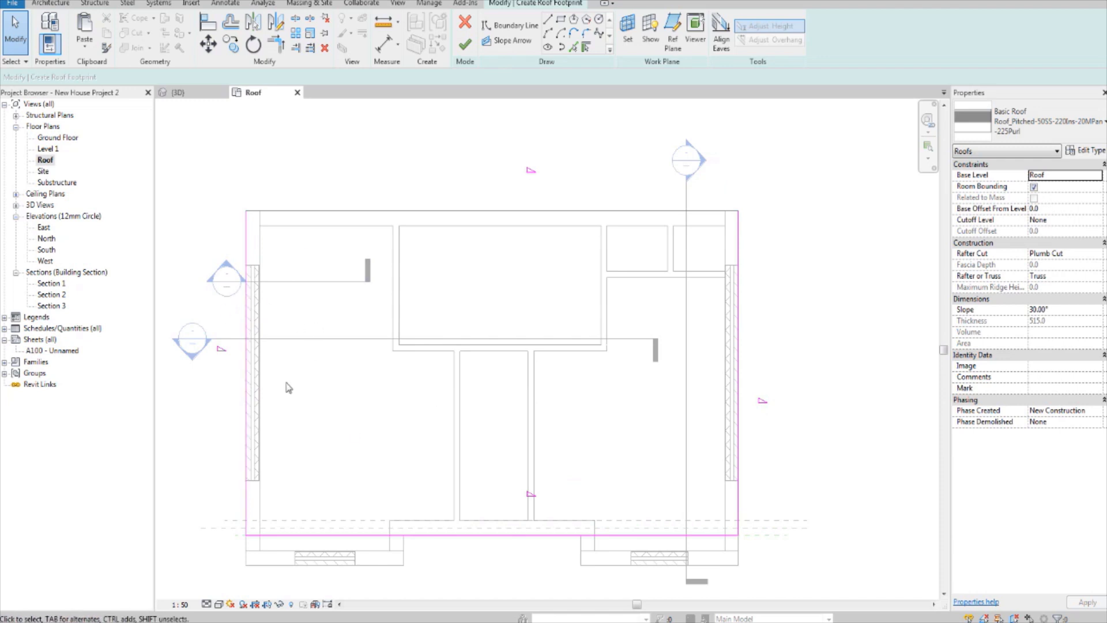
# Step: Finish the roof footprint sketch and change the roof's type to Roof_Generic-125mm
pyautogui.moveTo(359, 393); pyautogui.dragTo(396, 396, button='middle')
pyautogui.scroll(-2, 393, 361)
pyautogui.scroll(1, 393, 381)
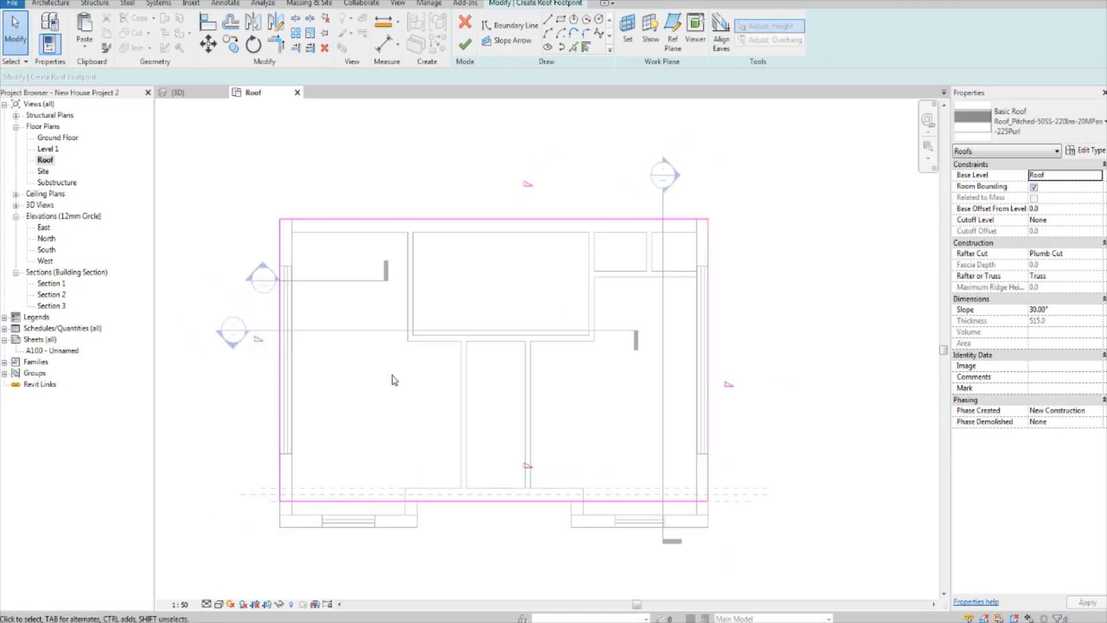
pyautogui.click(461, 54)
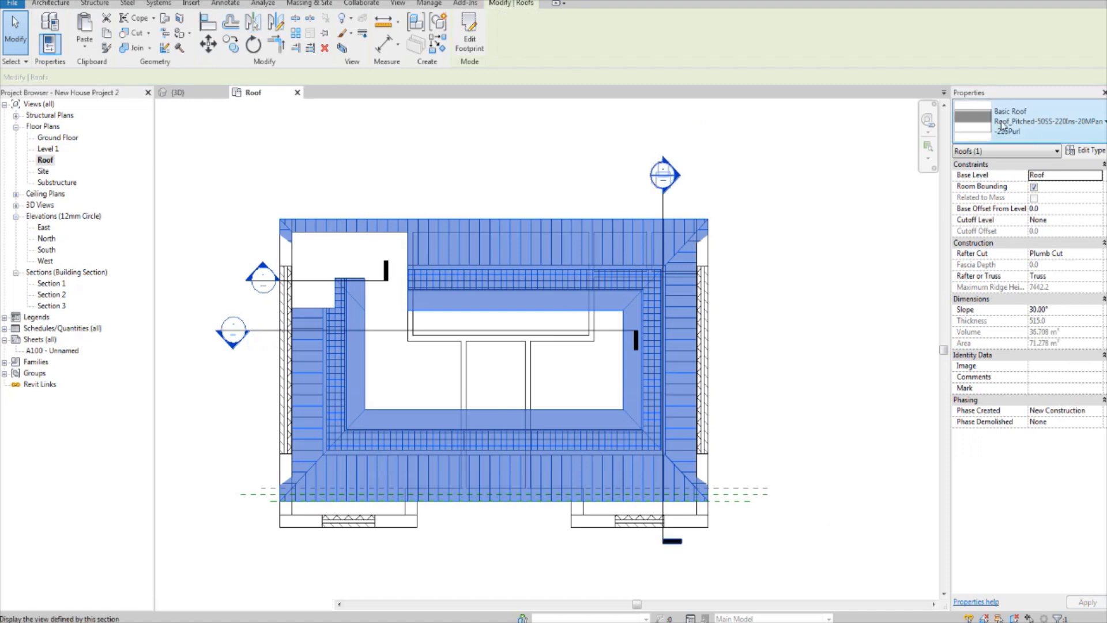
pyautogui.click(1029, 121)
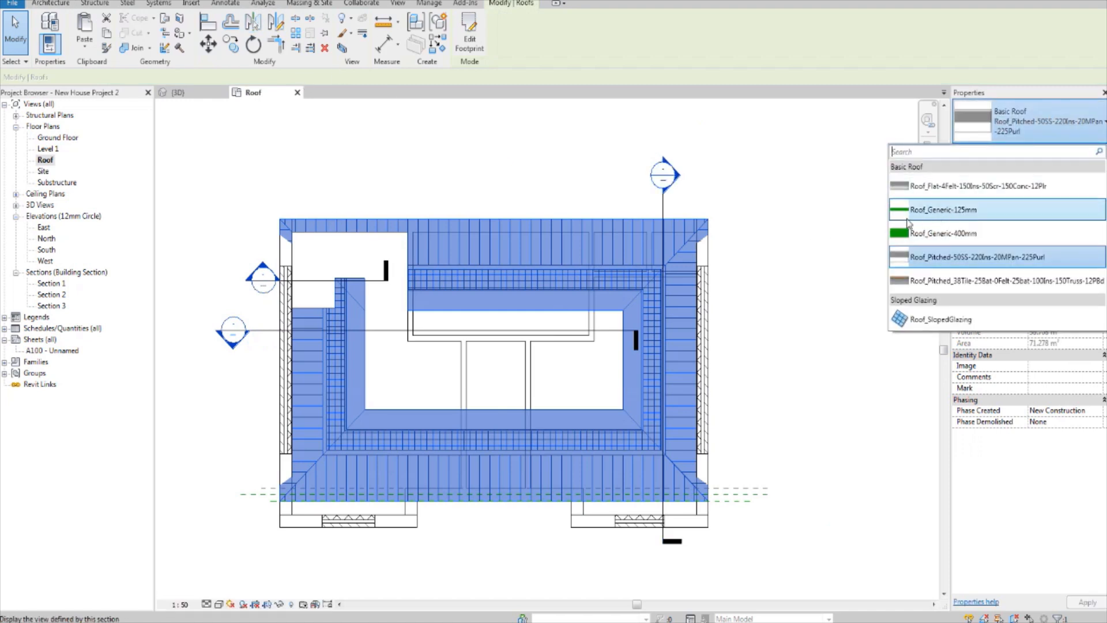
pyautogui.click(909, 216)
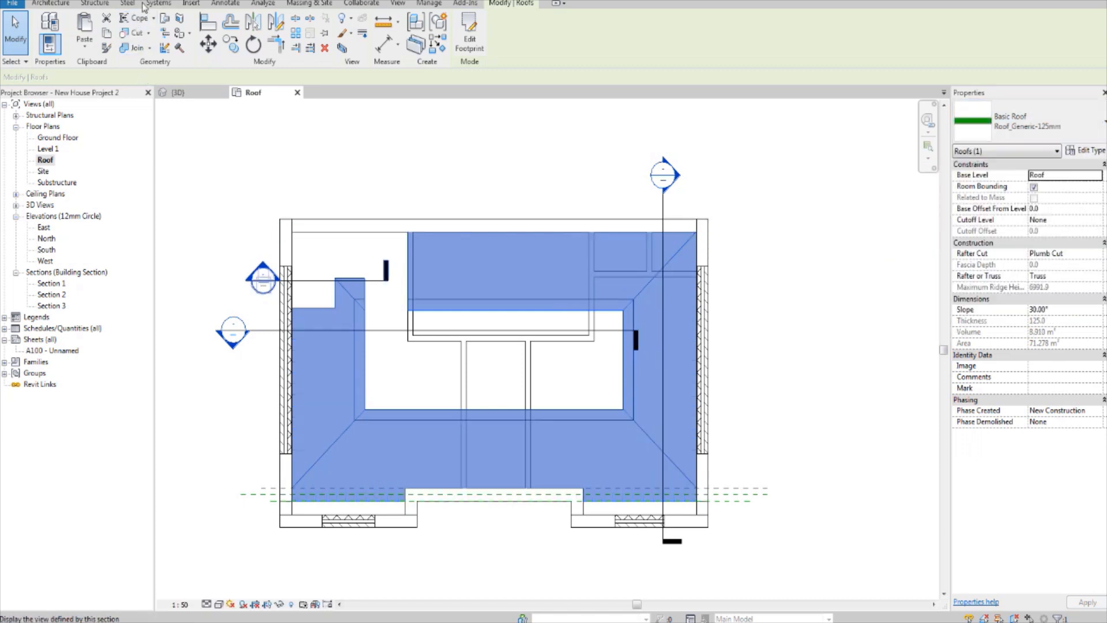
# Step: Switch to the 3D view and examine the new roof's shape against the side gables and front walls
pyautogui.click(159, 1)
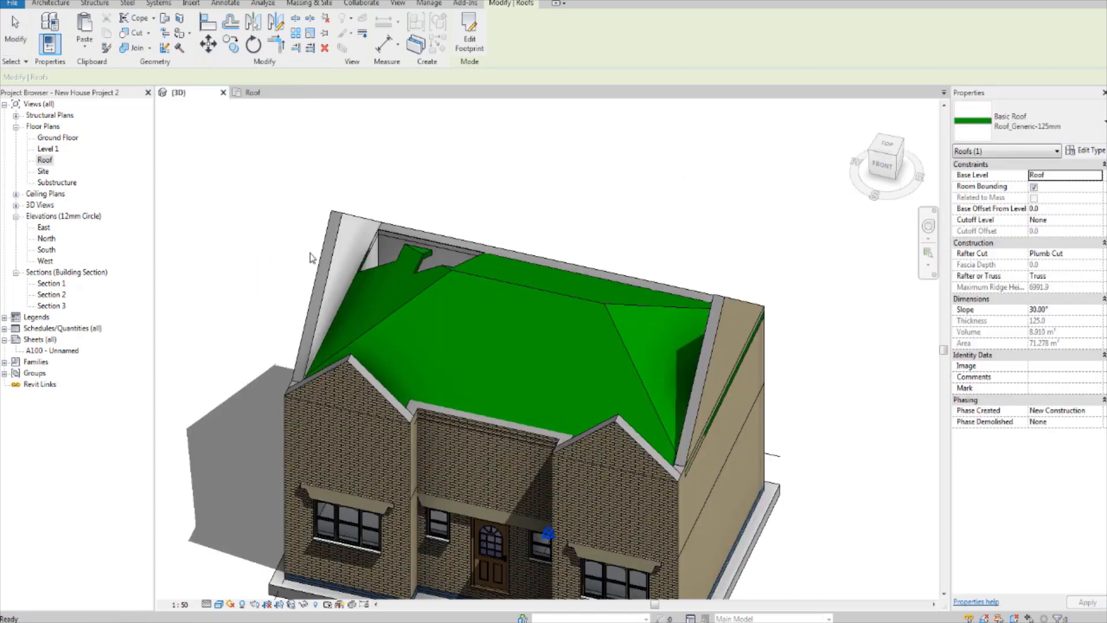
pyautogui.click(311, 257)
pyautogui.keyDown('shift'); pyautogui.moveTo(582, 403); pyautogui.dragTo(687, 353, button='middle'); pyautogui.keyUp('shift')
pyautogui.keyDown('shift'); pyautogui.moveTo(542, 300); pyautogui.dragTo(487, 347, button='middle'); pyautogui.keyUp('shift')
pyautogui.scroll(3, 487, 347)
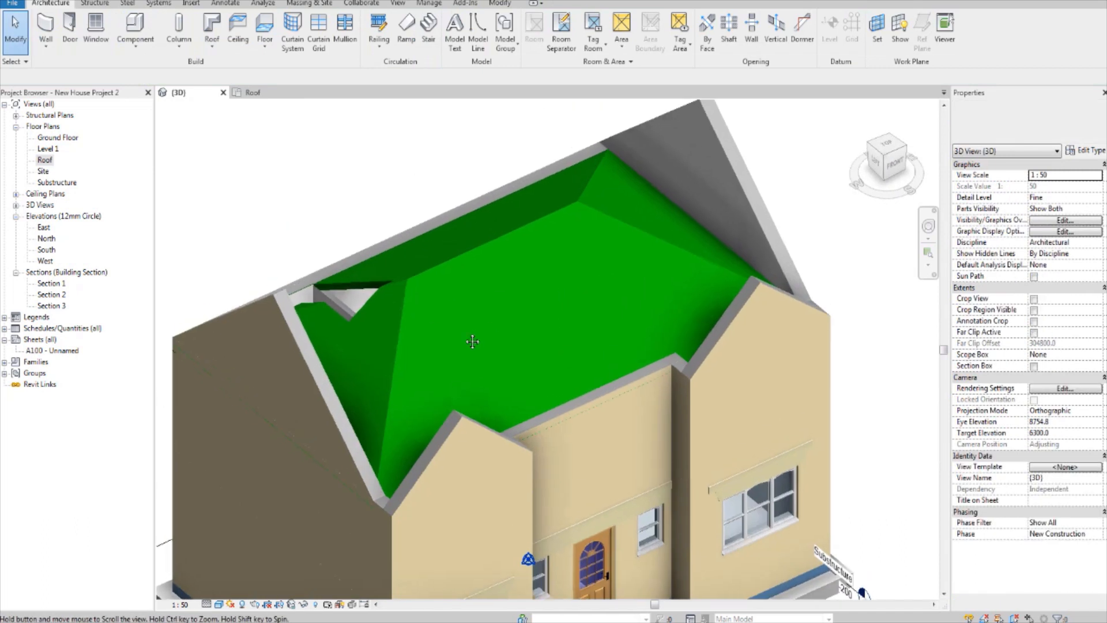
pyautogui.scroll(-3, 462, 280)
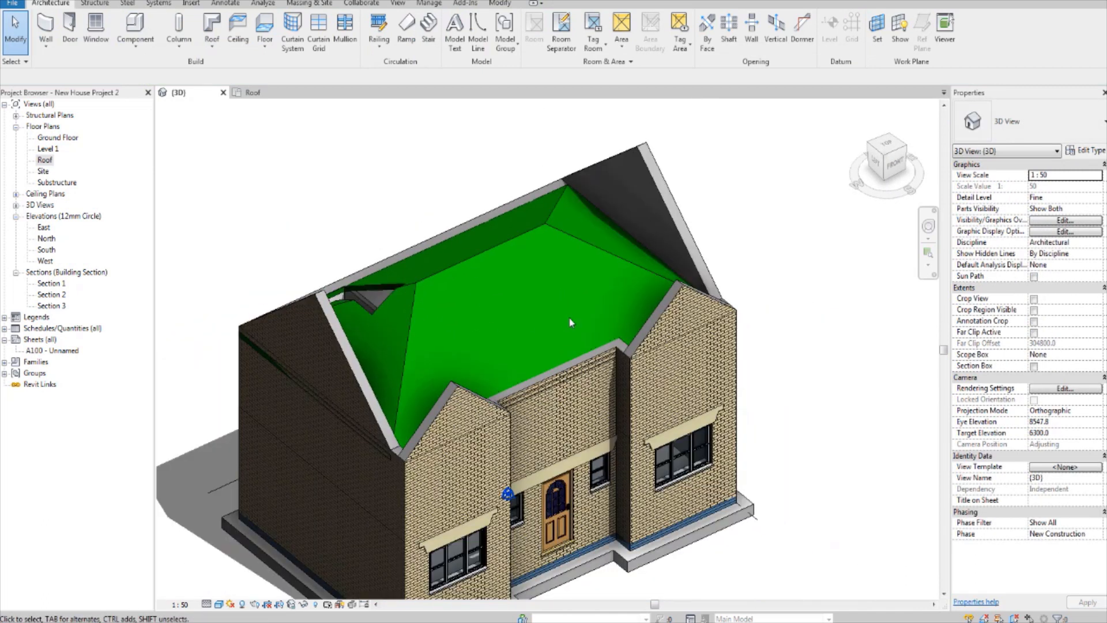
pyautogui.keyDown('shift'); pyautogui.moveTo(571, 318); pyautogui.dragTo(546, 333, button='middle'); pyautogui.keyUp('shift')
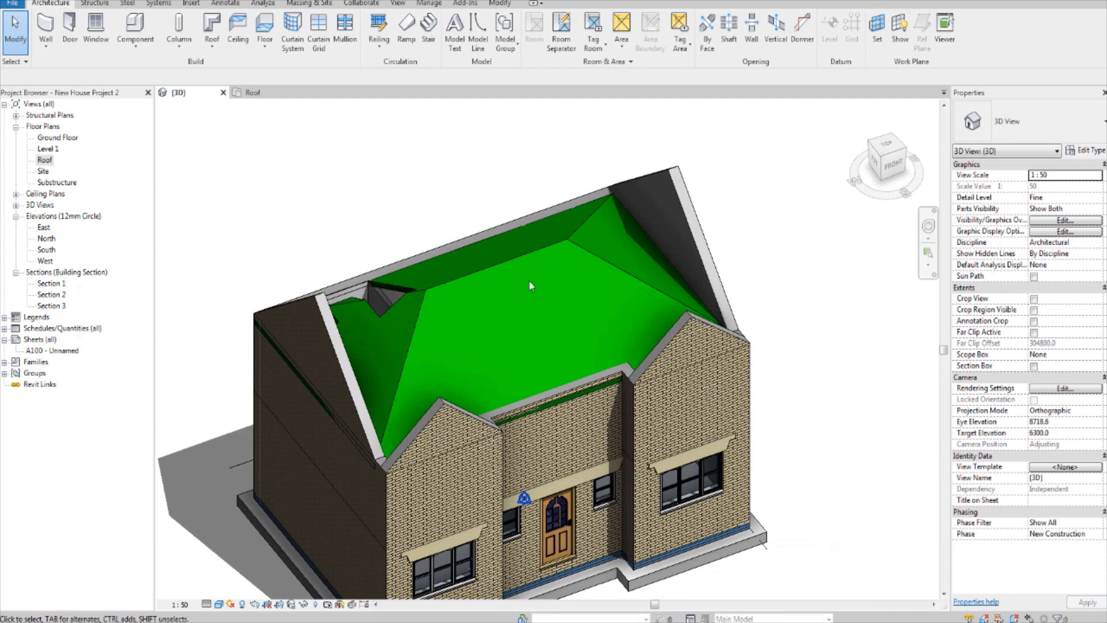
# Step: Edit the roof's footprint in the Roof plan and turn off Defines Roof Slope for both side boundary lines
pyautogui.doubleClick(45, 160)
pyautogui.click(490, 302)
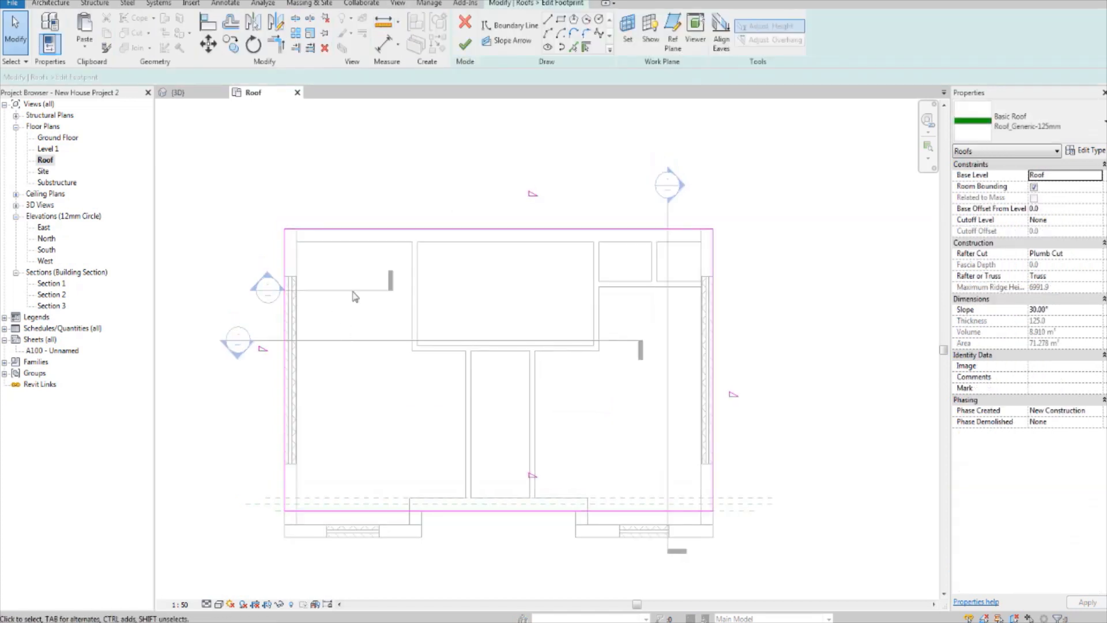
pyautogui.click(709, 334)
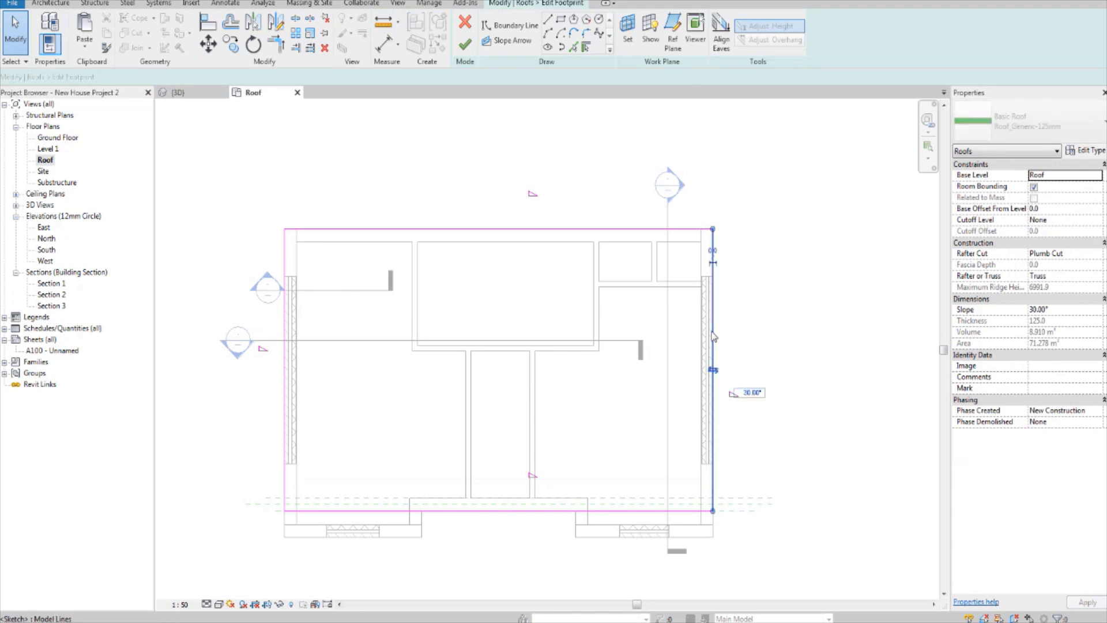
pyautogui.moveTo(573, 343); pyautogui.dragTo(594, 319, button='middle')
pyautogui.keyDown('ctrl'); pyautogui.click(306, 311); pyautogui.keyUp('ctrl')
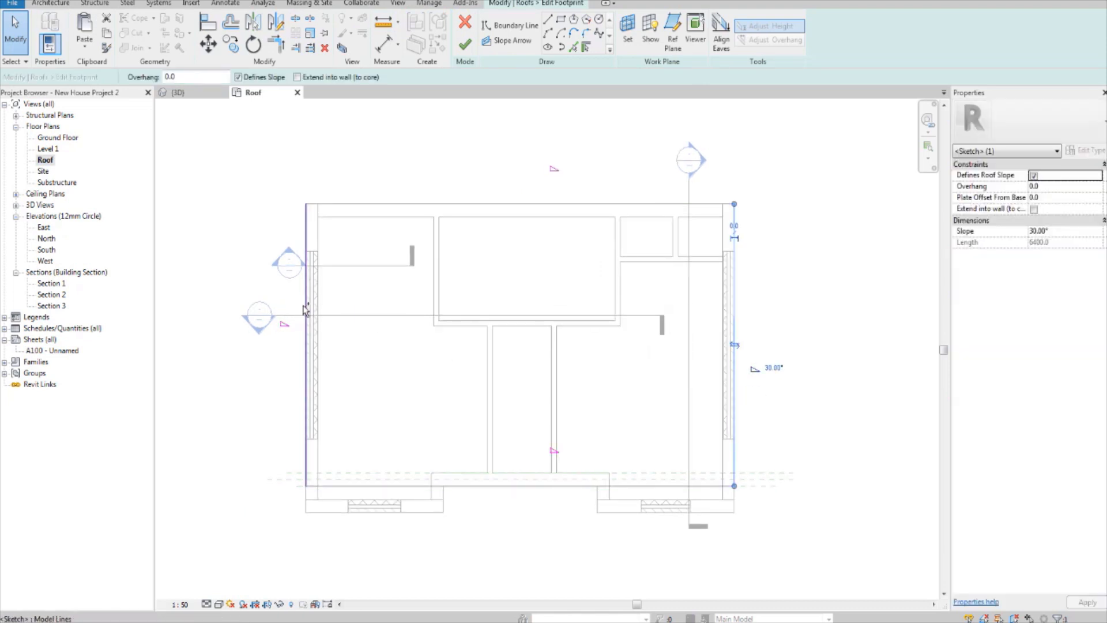
pyautogui.scroll(1, 562, 315)
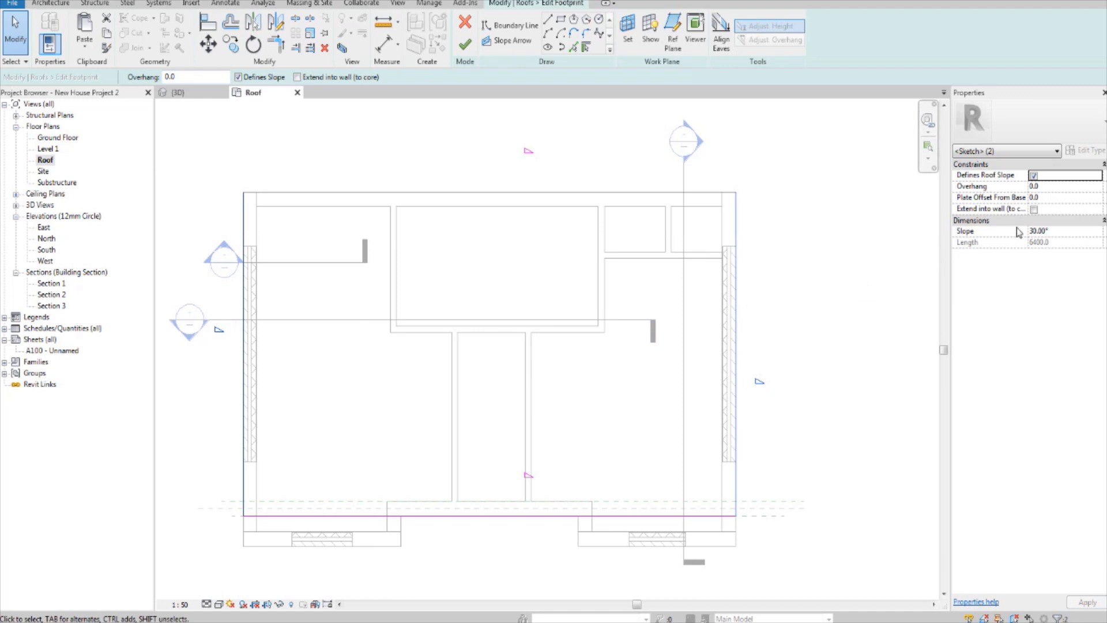
pyautogui.click(1034, 176)
# Step: Set the slope of the back and front roof boundary lines to 40° and finish the footprint sketch
pyautogui.click(603, 194)
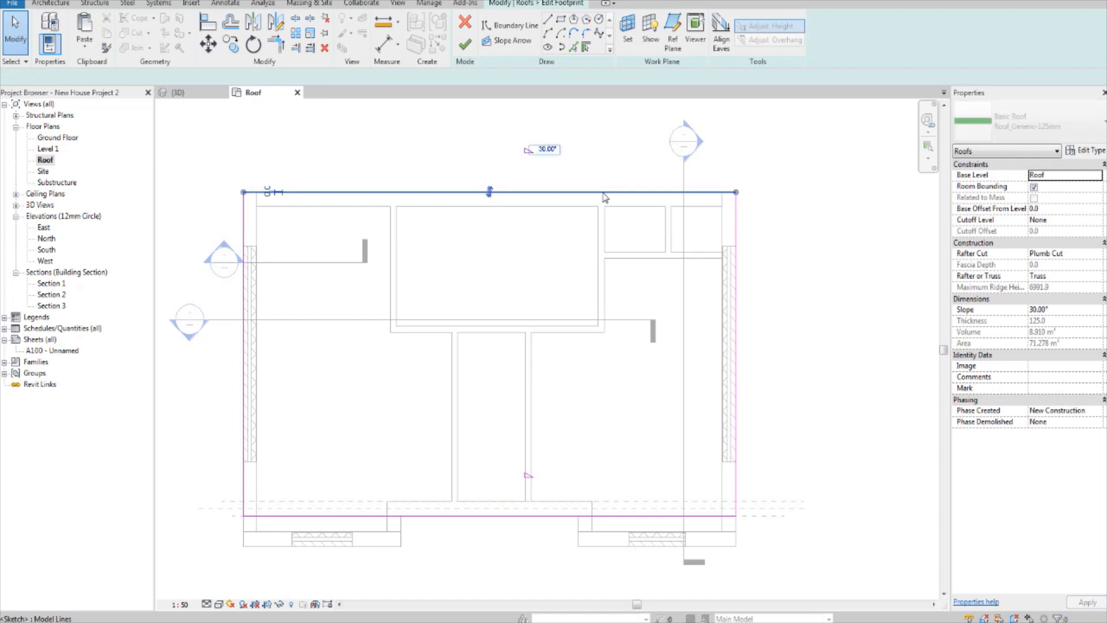
pyautogui.keyDown('ctrl'); pyautogui.click(545, 515); pyautogui.keyUp('ctrl')
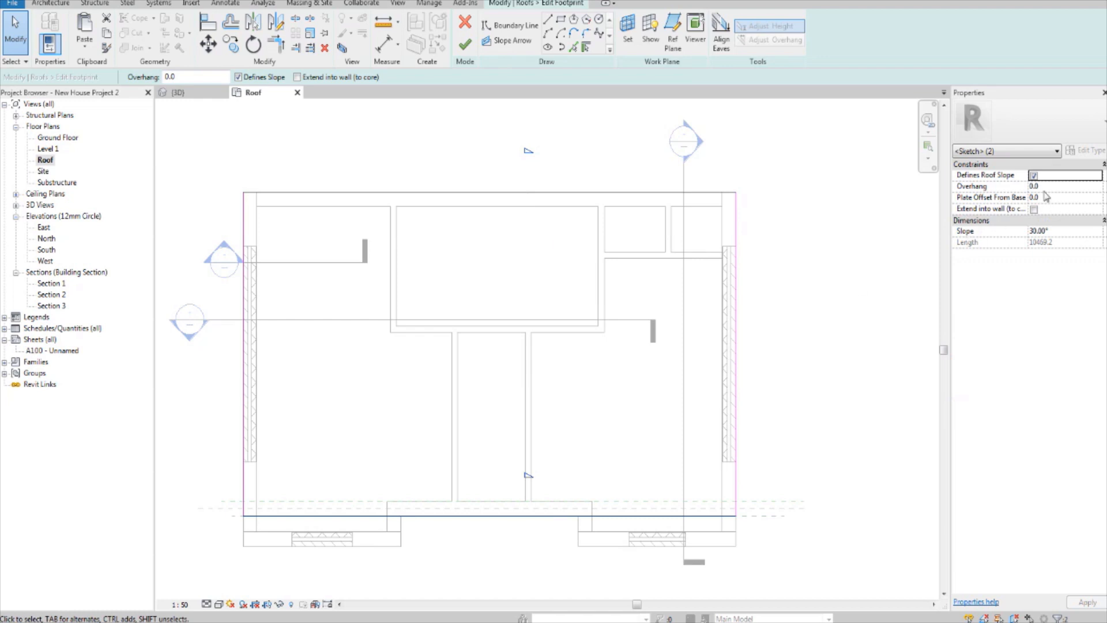
pyautogui.click(1070, 230)
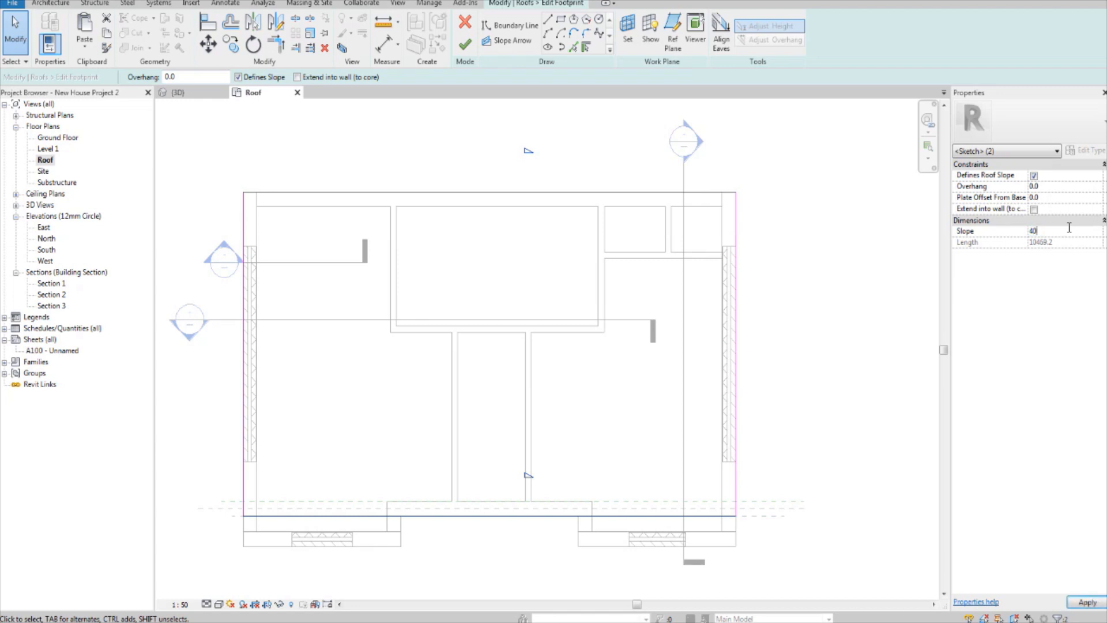
pyautogui.press('Return')
pyautogui.click(809, 262)
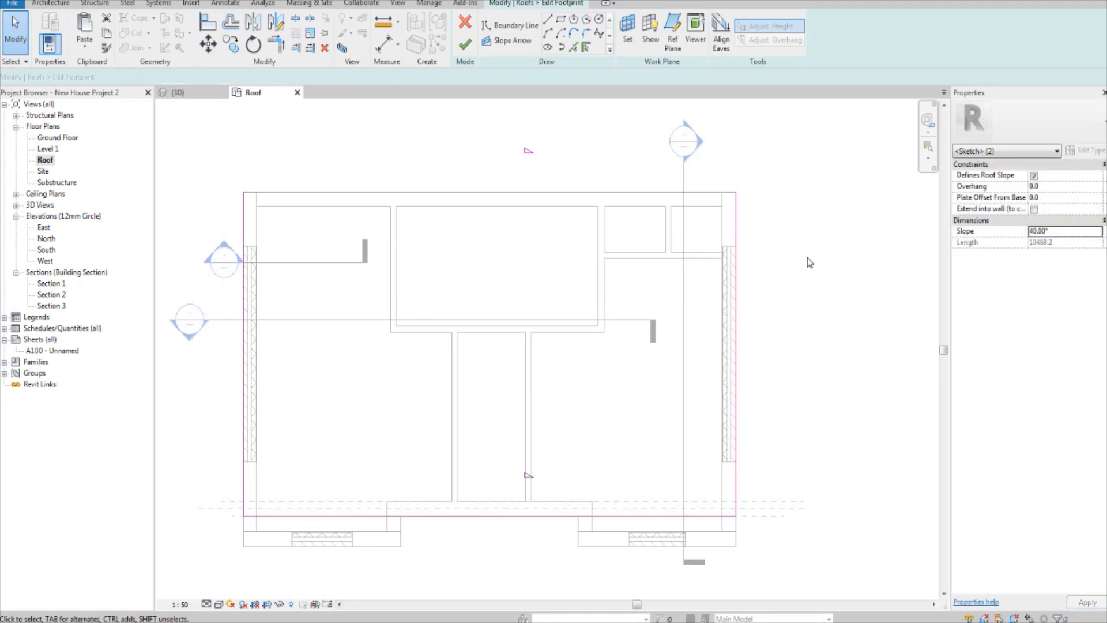
pyautogui.click(466, 45)
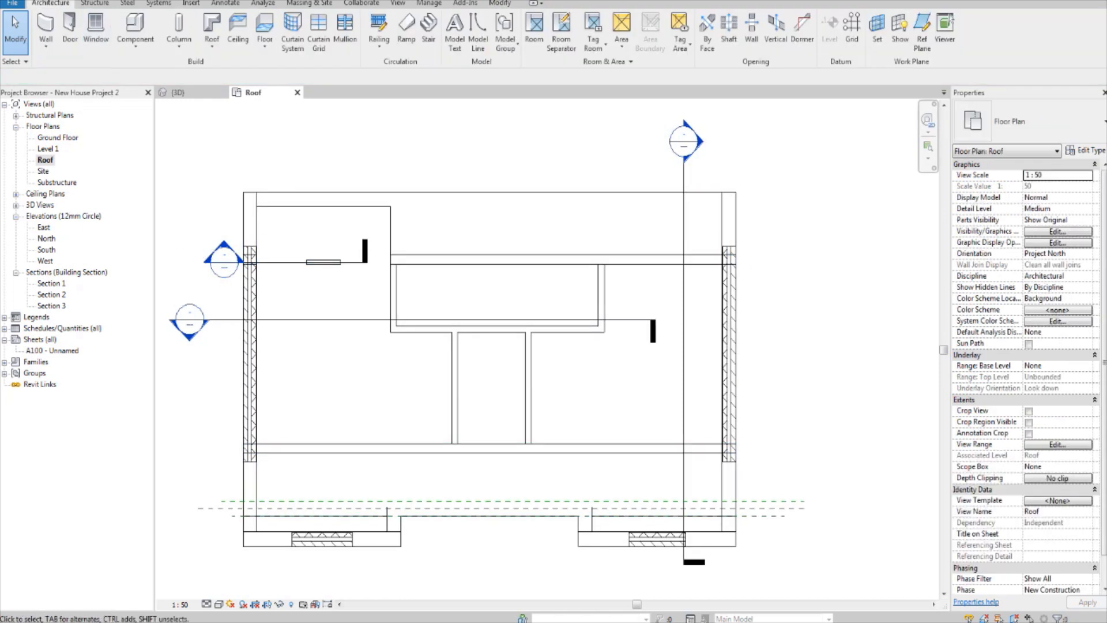
# Step: Examine in the 3D view how the revised roof sits against the right side gable wall and its peak
pyautogui.click(178, 92)
pyautogui.keyDown('shift'); pyautogui.moveTo(714, 367); pyautogui.dragTo(596, 242, button='middle'); pyautogui.keyUp('shift')
pyautogui.scroll(5, 544, 440)
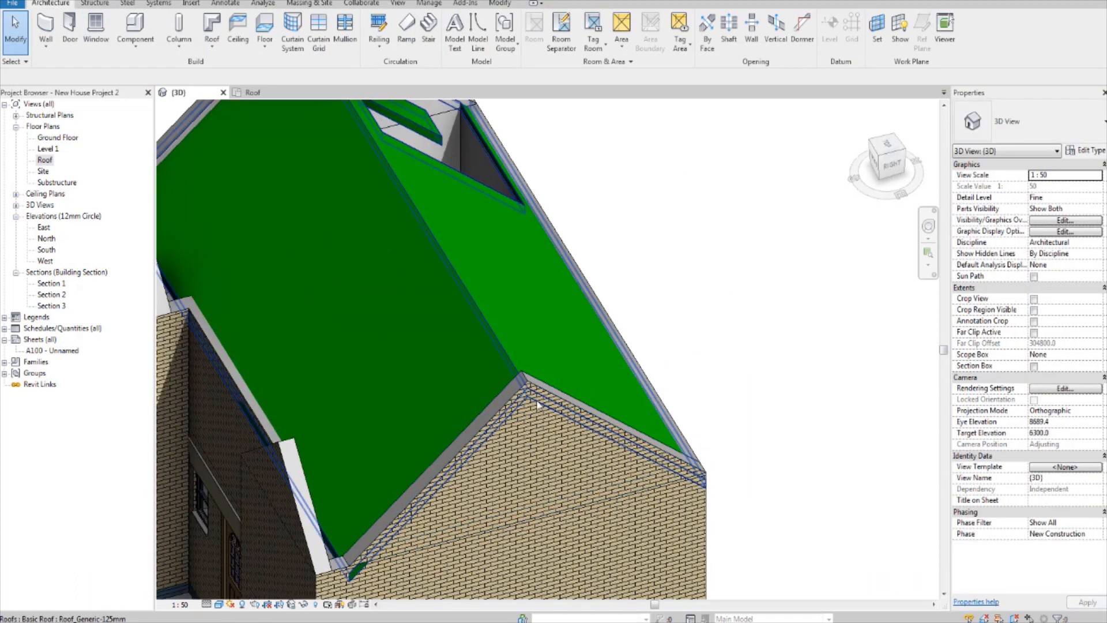
pyautogui.click(537, 405)
pyautogui.scroll(-3, 536, 404)
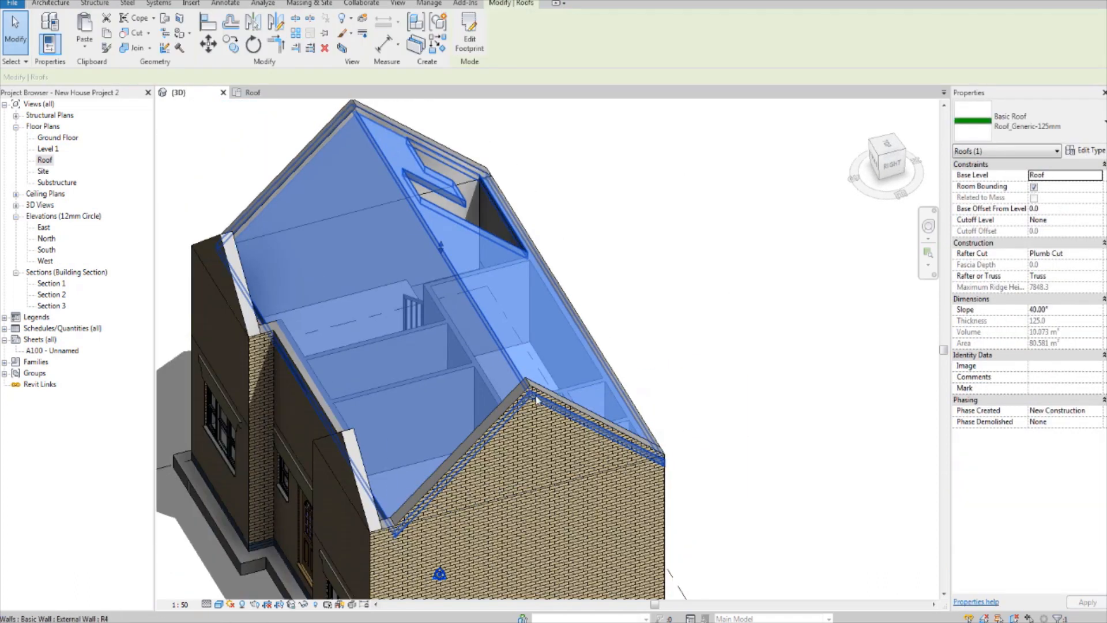
pyautogui.scroll(2, 537, 404)
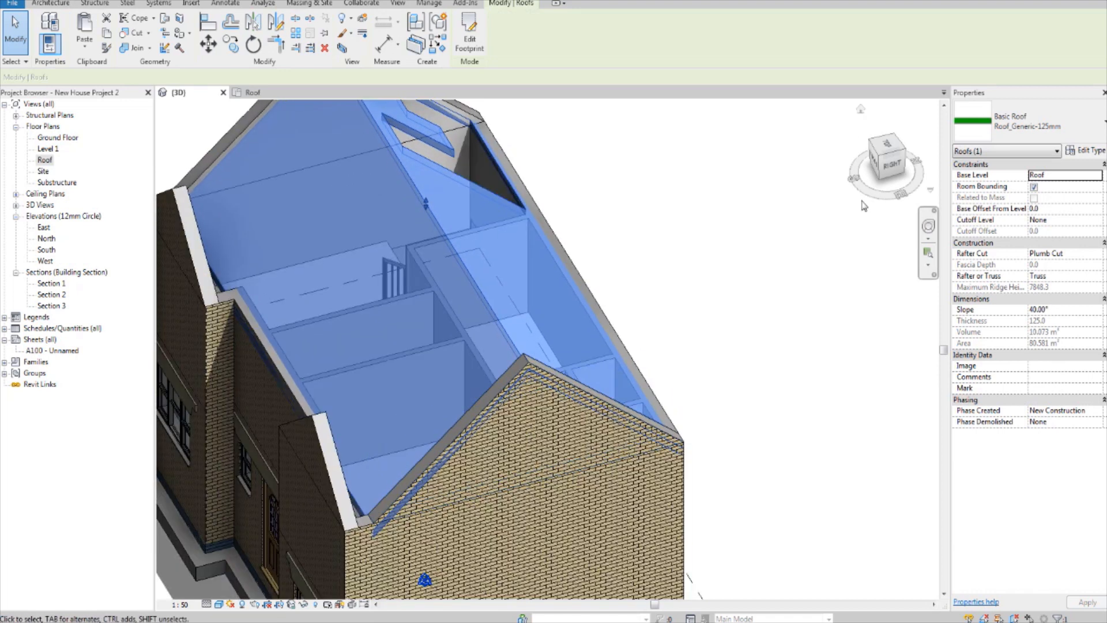
pyautogui.click(902, 166)
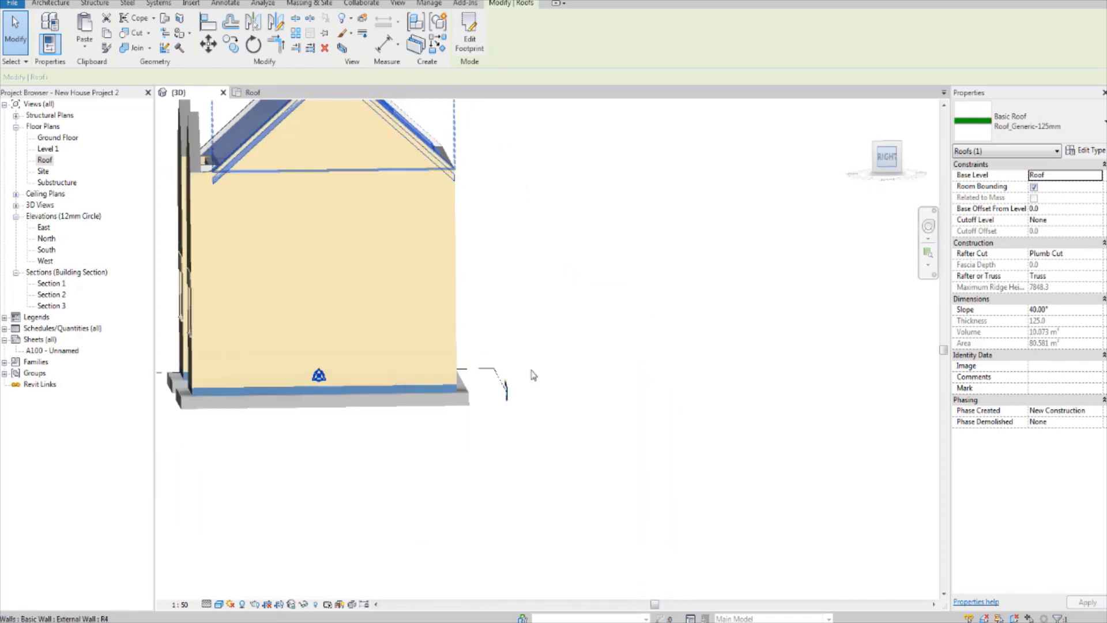
pyautogui.scroll(2, 607, 399)
pyautogui.moveTo(607, 400); pyautogui.dragTo(598, 438, button='middle')
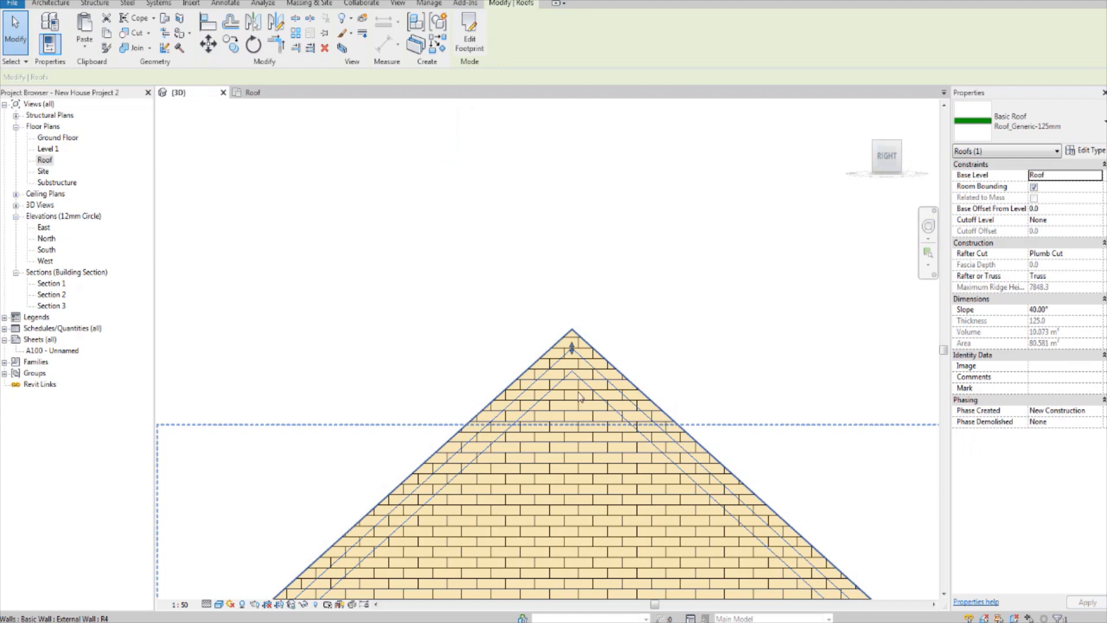
pyautogui.scroll(1, 580, 397)
pyautogui.moveTo(580, 397); pyautogui.dragTo(579, 425, button='middle')
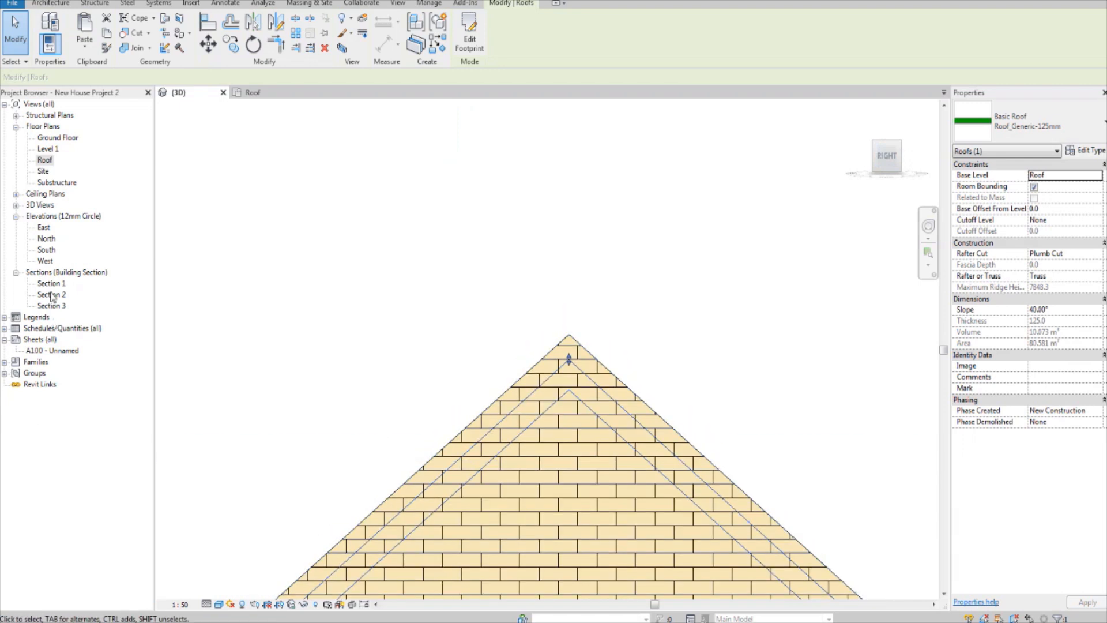
# Step: Open the East elevation and set its visual style to Shaded
pyautogui.doubleClick(43, 229)
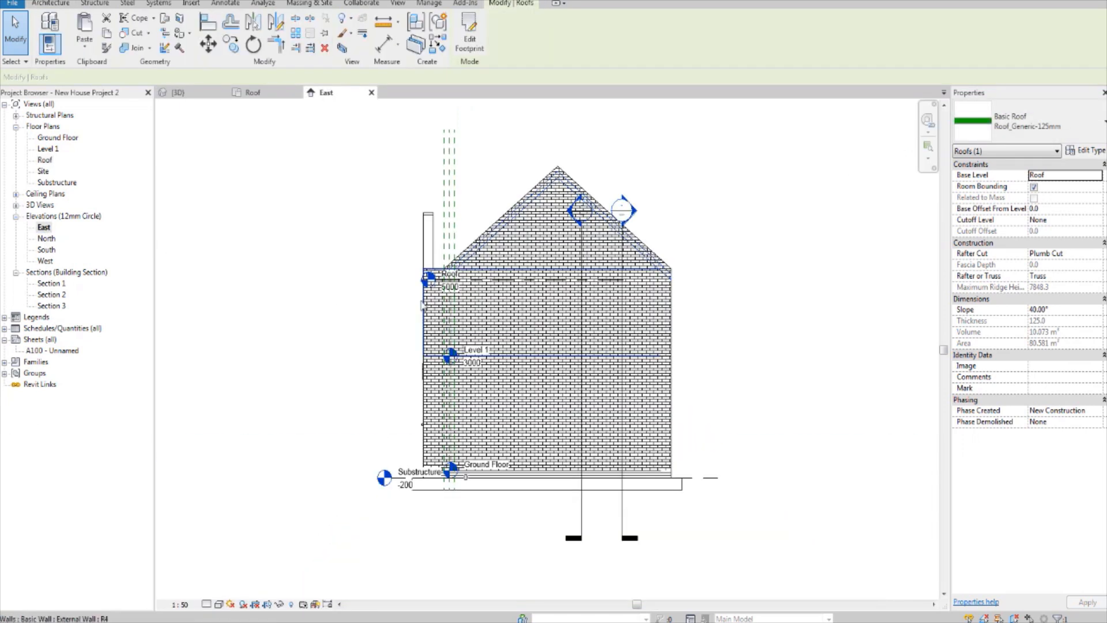
pyautogui.scroll(3, 568, 318)
pyautogui.scroll(2, 568, 317)
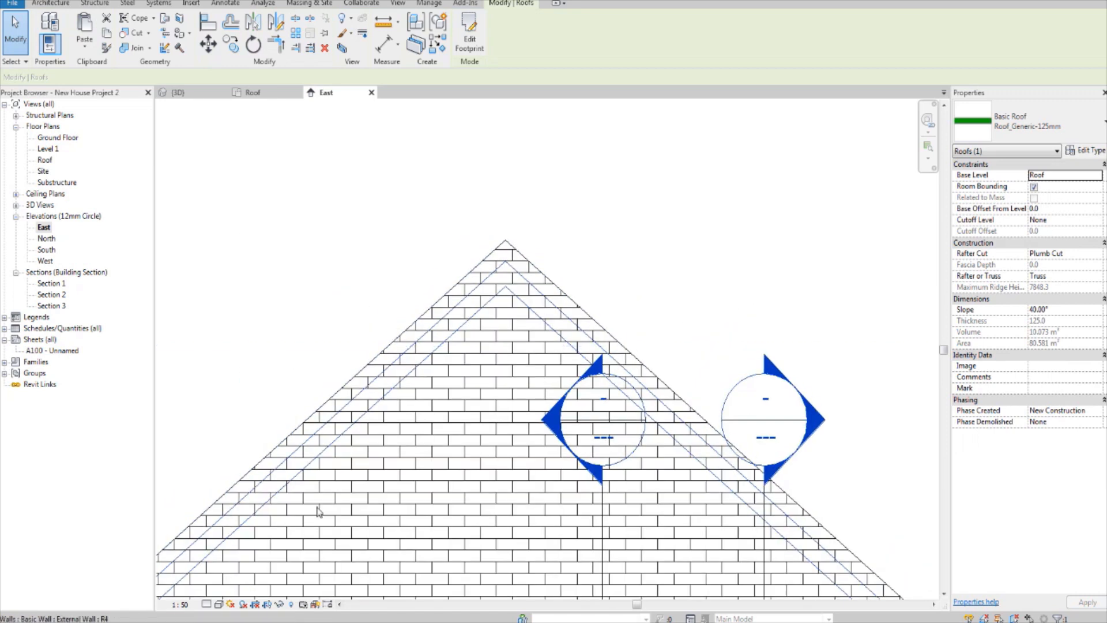
pyautogui.click(218, 604)
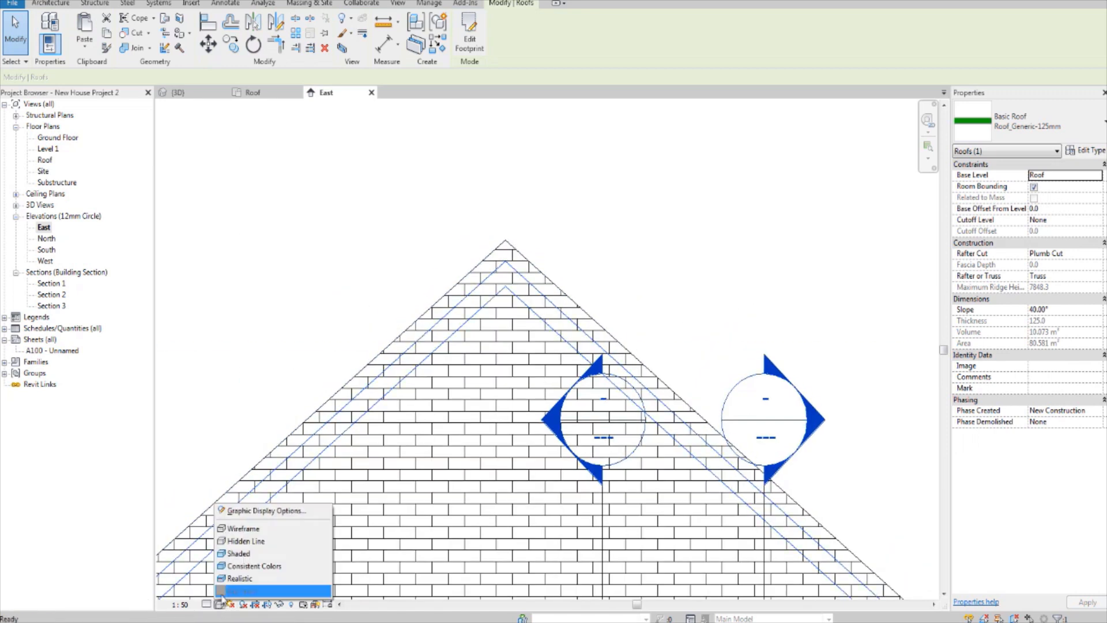
pyautogui.click(239, 553)
# Step: Draw two short horizontal detail lines, one from the roof's underside apex and one from the gable wall's peak
pyautogui.scroll(2, 530, 357)
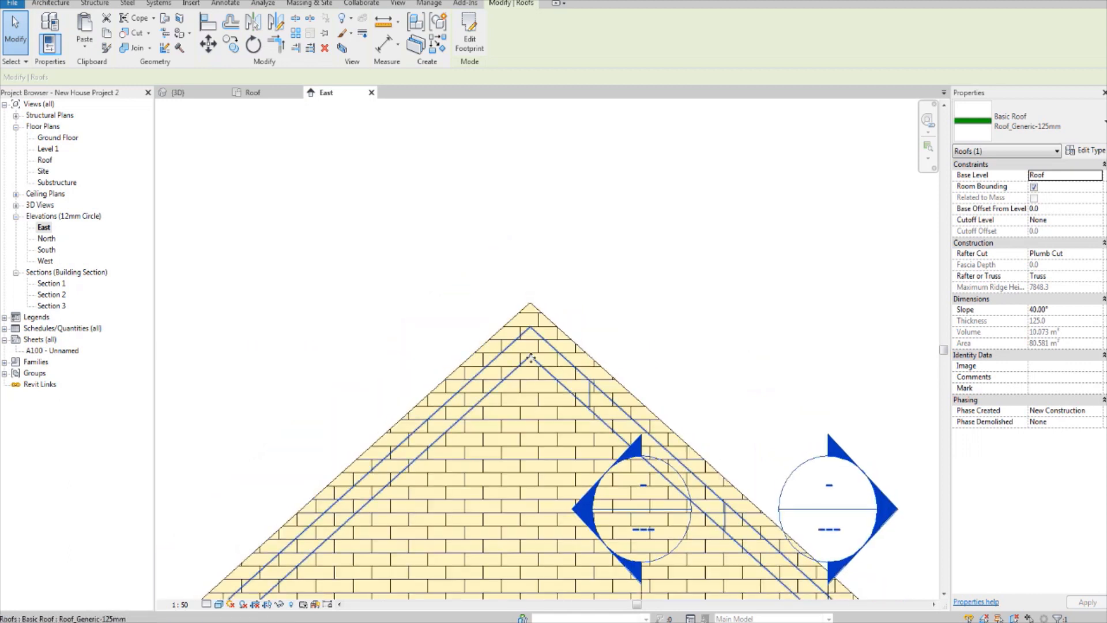
pyautogui.scroll(2, 527, 381)
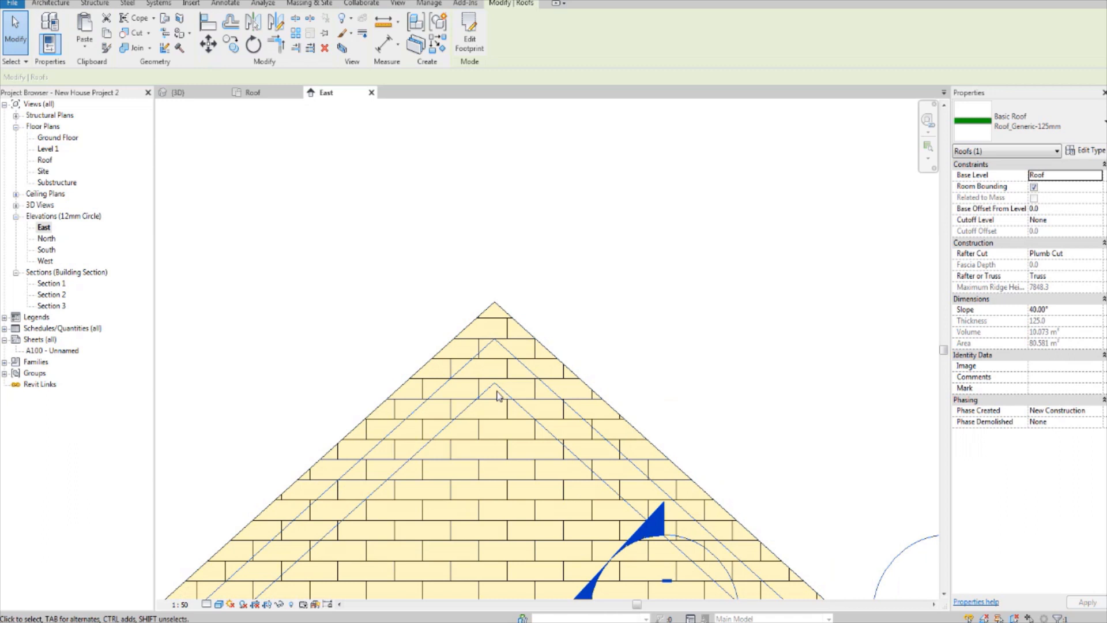
pyautogui.press('d')
pyautogui.press('l')
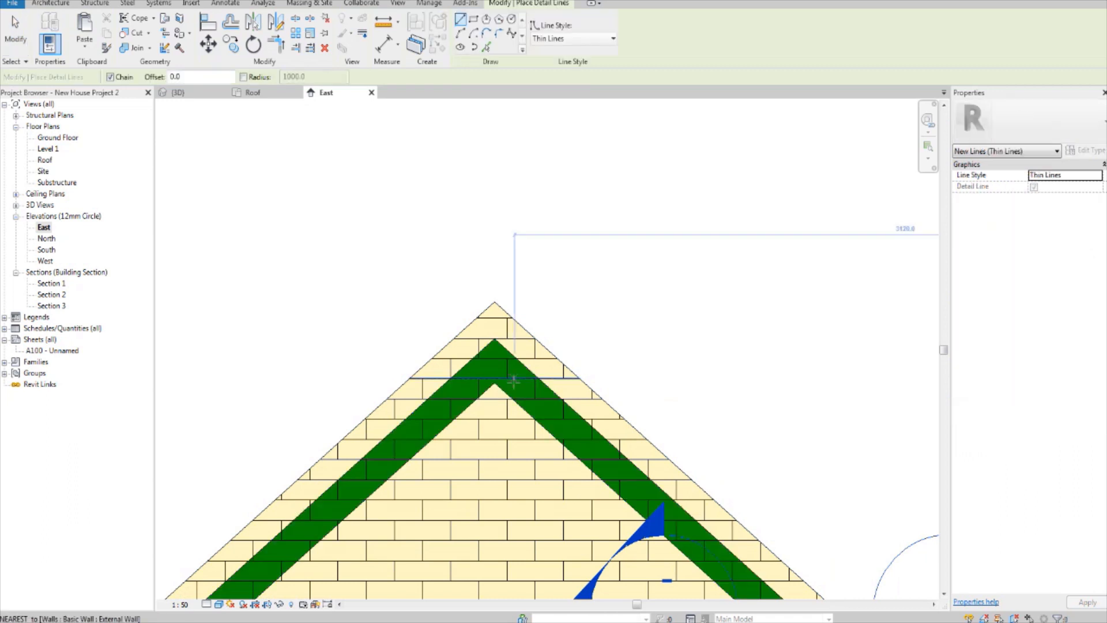
pyautogui.scroll(4, 500, 385)
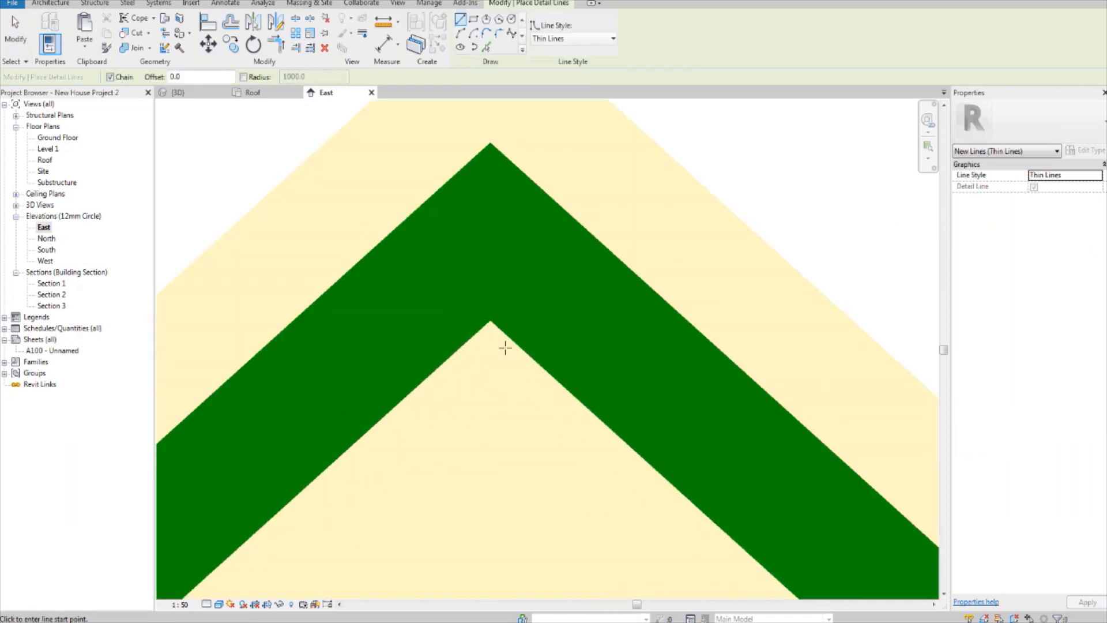
pyautogui.click(491, 322)
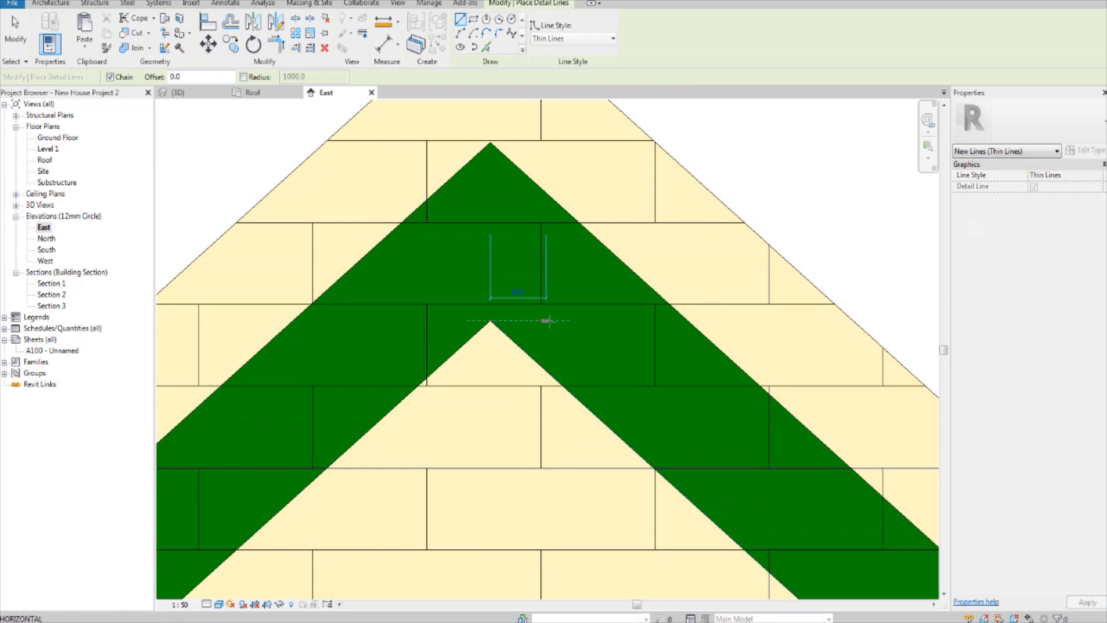
pyautogui.click(586, 320)
pyautogui.scroll(-2, 586, 320)
pyautogui.press('Escape')
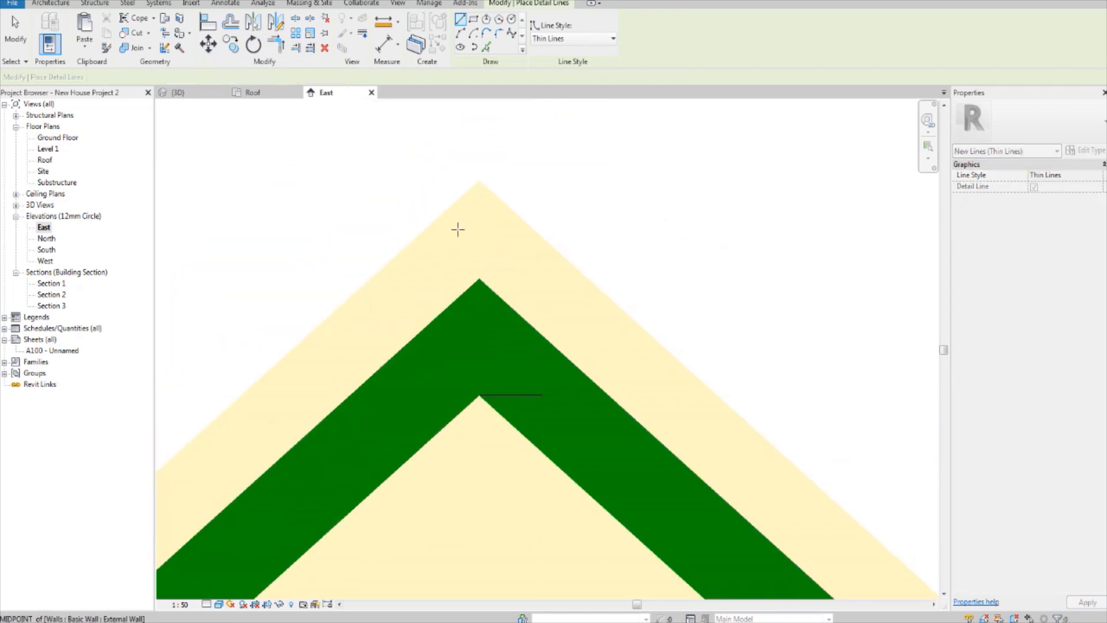
pyautogui.click(479, 180)
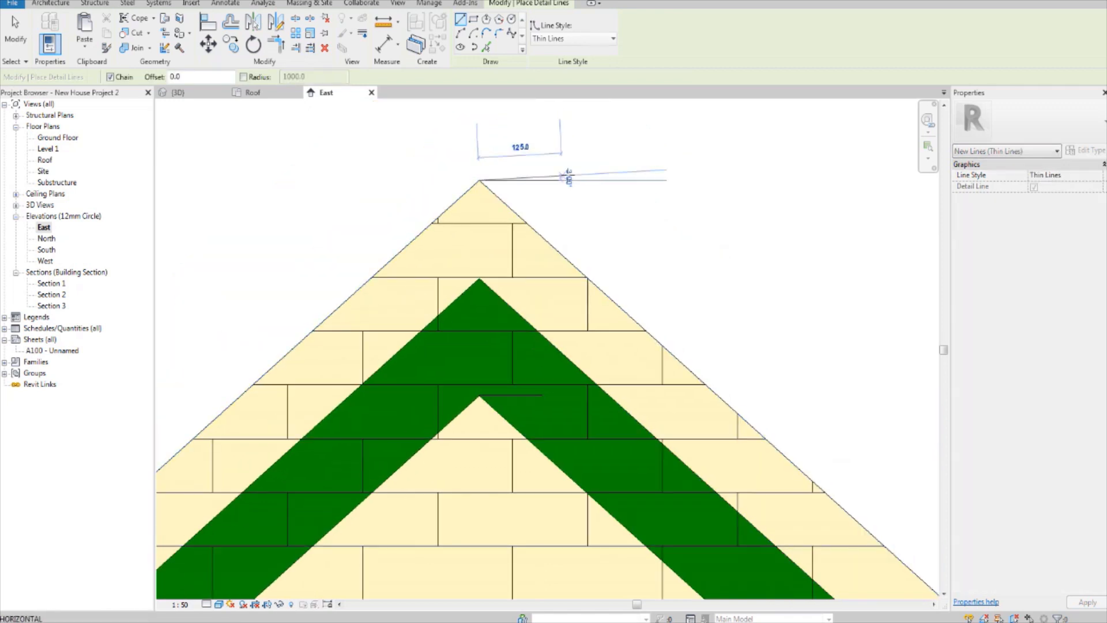
pyautogui.click(626, 180)
pyautogui.press('Escape')
pyautogui.press('Escape')
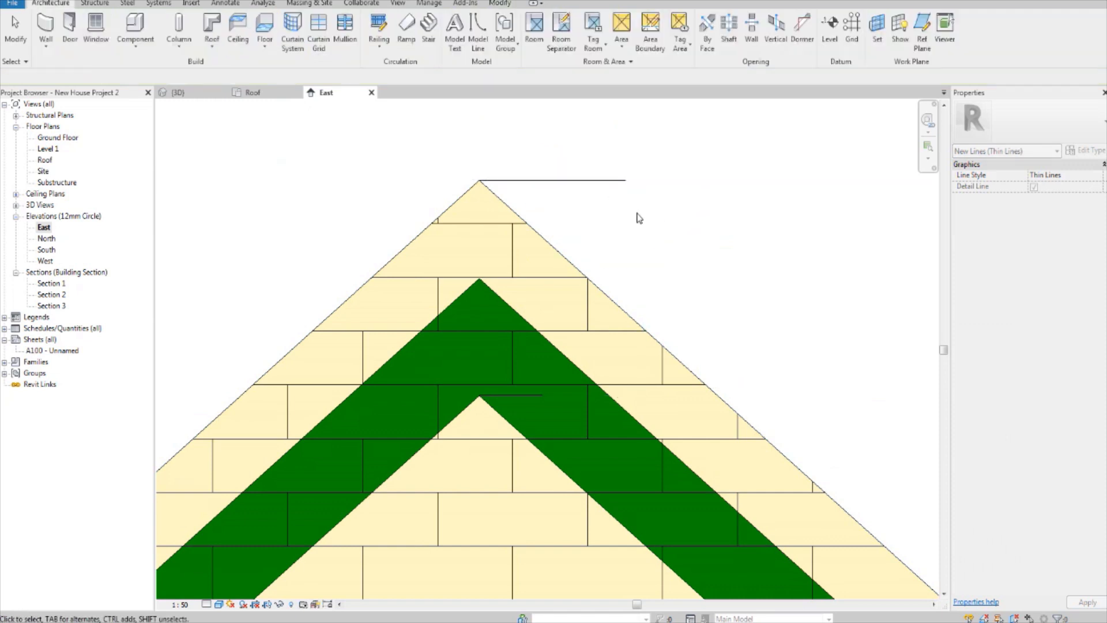
# Step: Place an aligned dimension between the two horizontal detail lines beside the gable peak
pyautogui.moveTo(638, 213); pyautogui.dragTo(591, 235, button='middle')
pyautogui.press('d')
pyautogui.press('i')
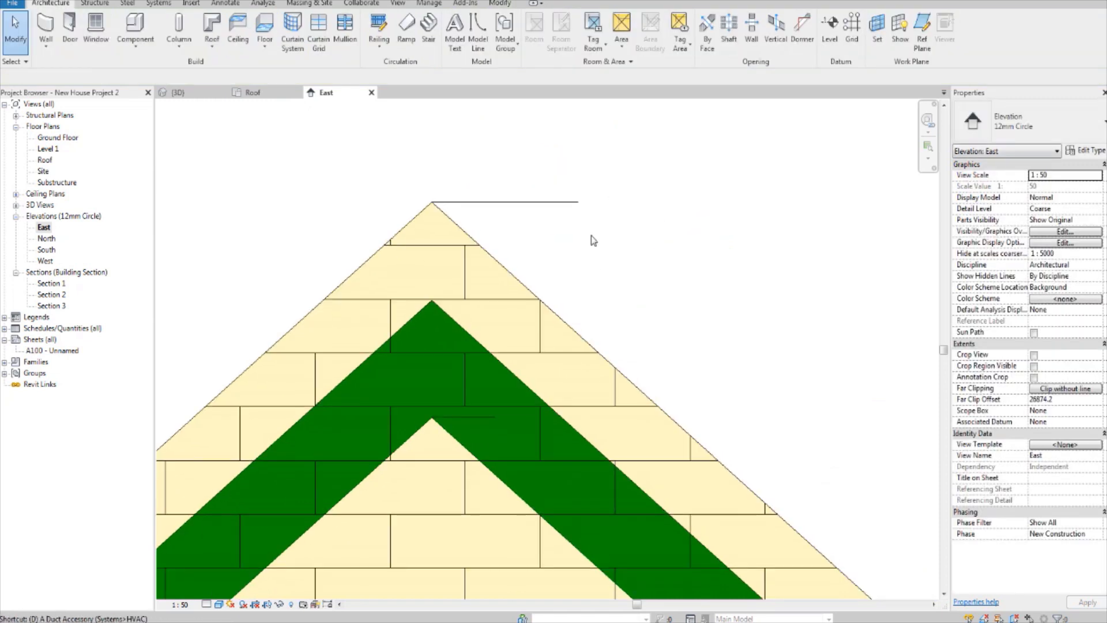
pyautogui.click(482, 418)
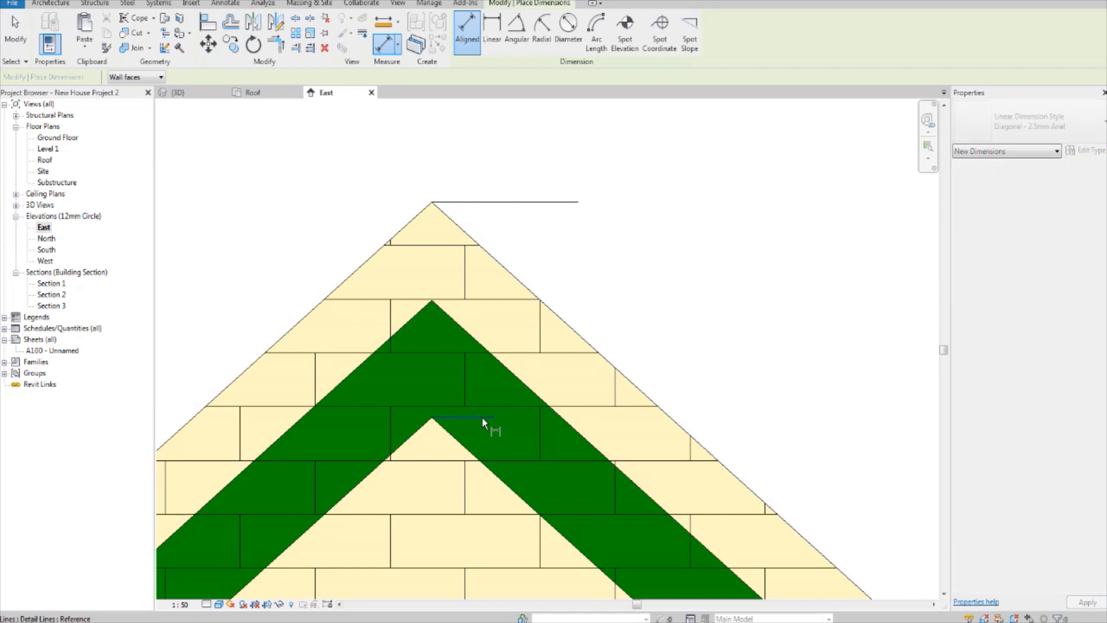
pyautogui.click(527, 202)
pyautogui.scroll(-3, 835, 253)
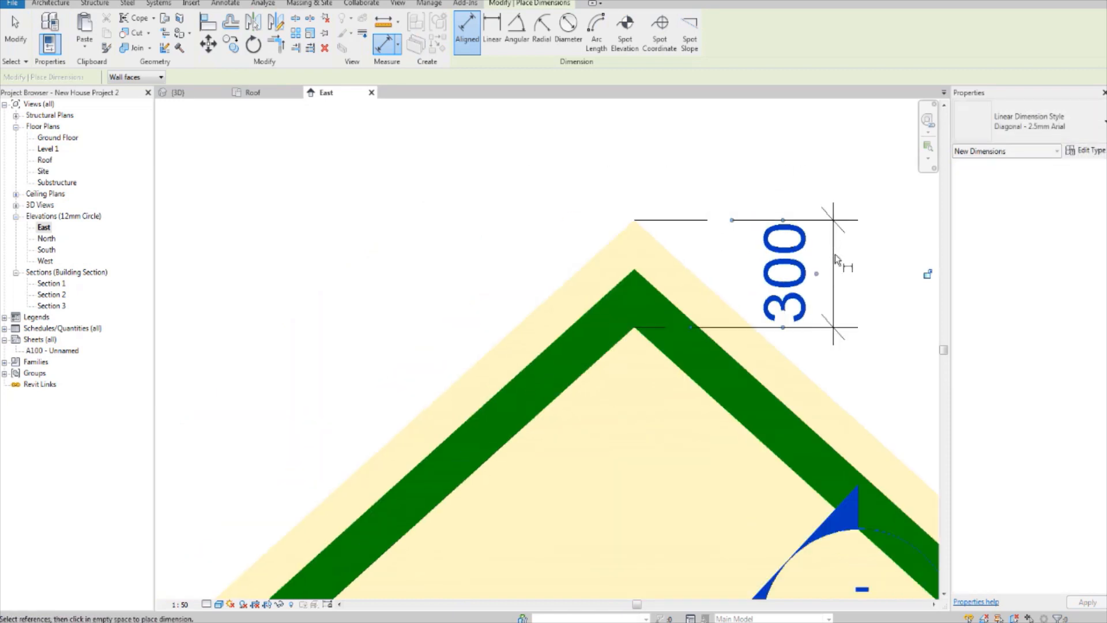
pyautogui.moveTo(835, 255); pyautogui.dragTo(778, 267, button='middle')
pyautogui.press('Escape')
pyautogui.press('Escape')
pyautogui.moveTo(726, 311); pyautogui.dragTo(618, 305, button='middle')
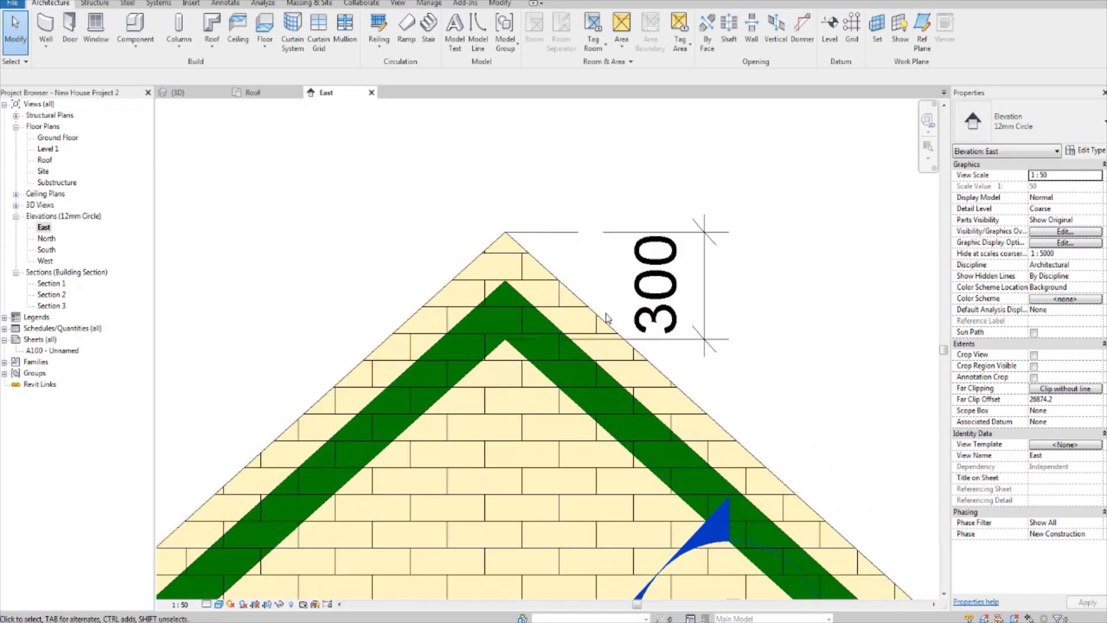
# Step: Set the roof's Base Offset From Level to 300 and return to the 3D view
pyautogui.click(542, 375)
pyautogui.scroll(-3, 542, 375)
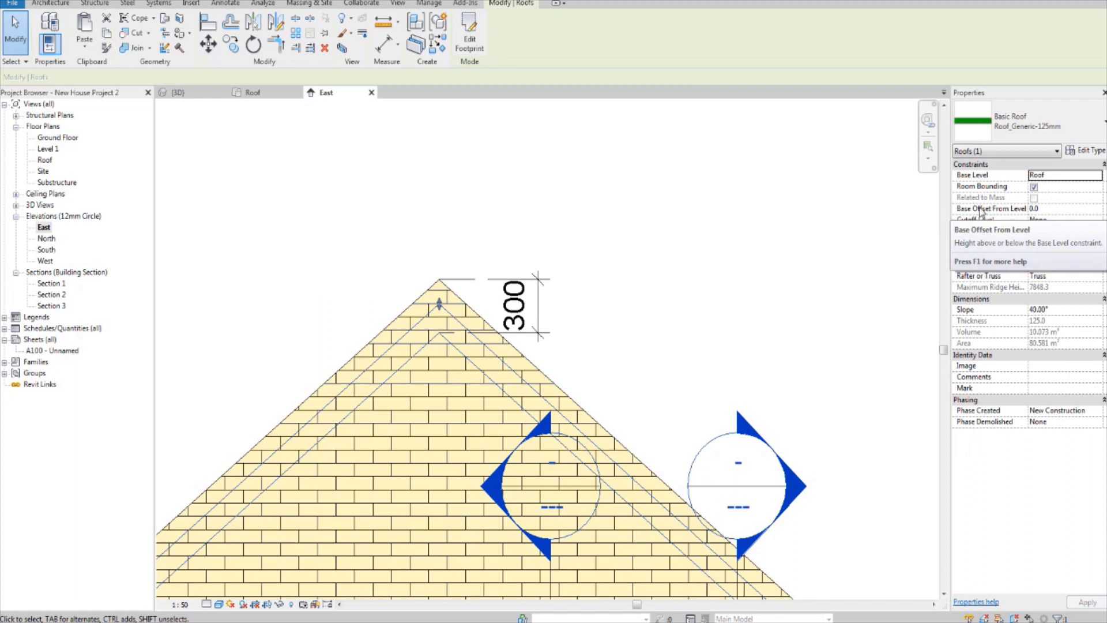
pyautogui.click(1052, 211)
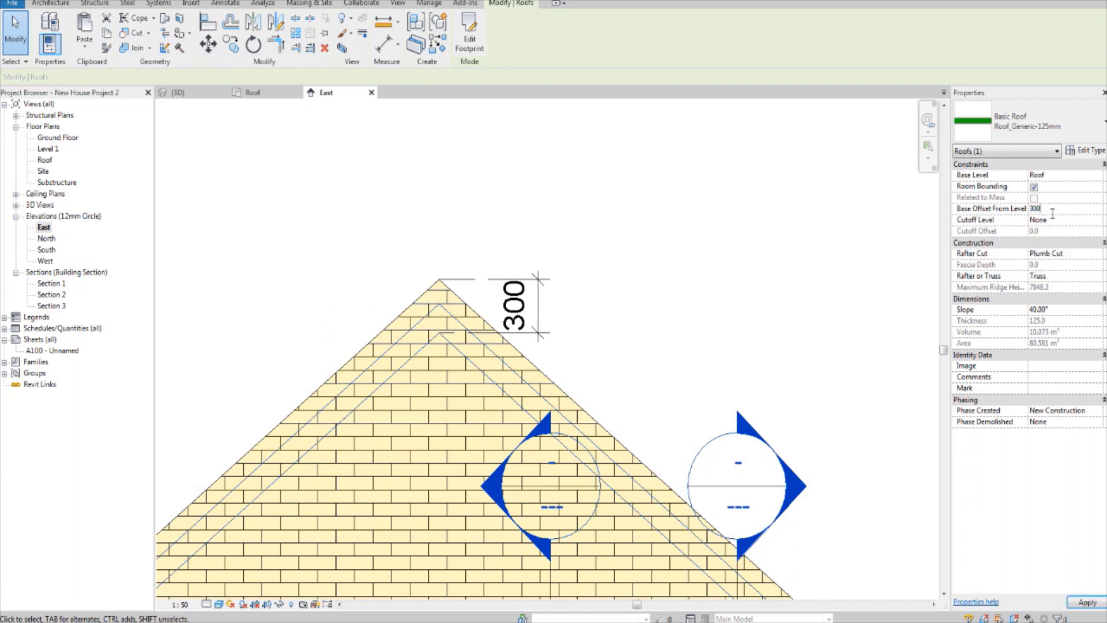
pyautogui.click(626, 239)
pyautogui.scroll(-3, 443, 294)
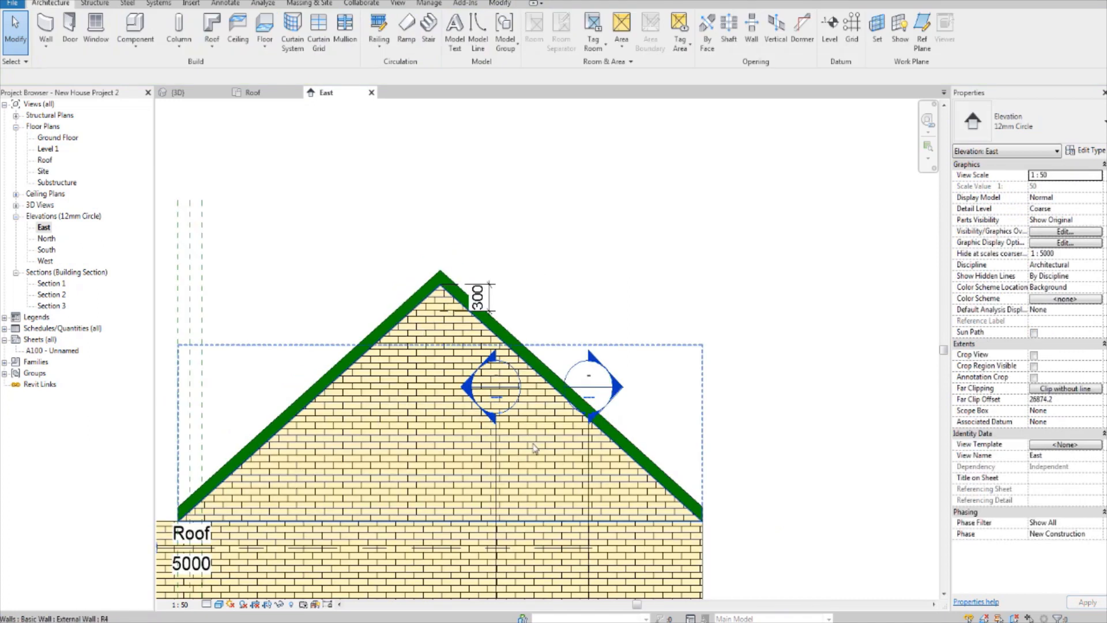
pyautogui.moveTo(384, 475); pyautogui.dragTo(464, 424, button='middle')
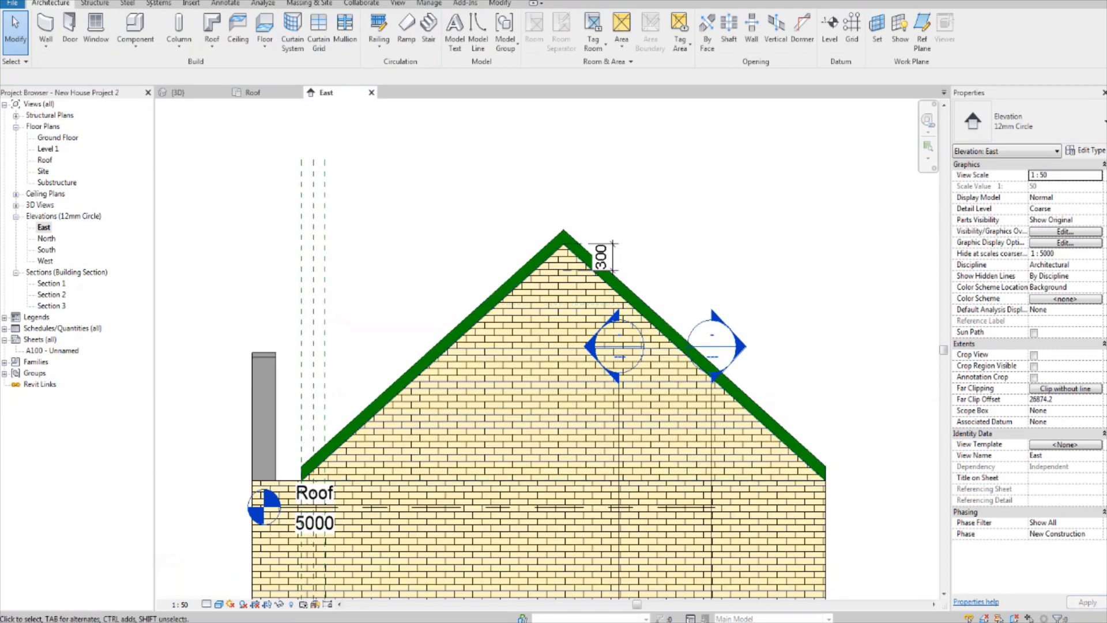
pyautogui.click(170, 92)
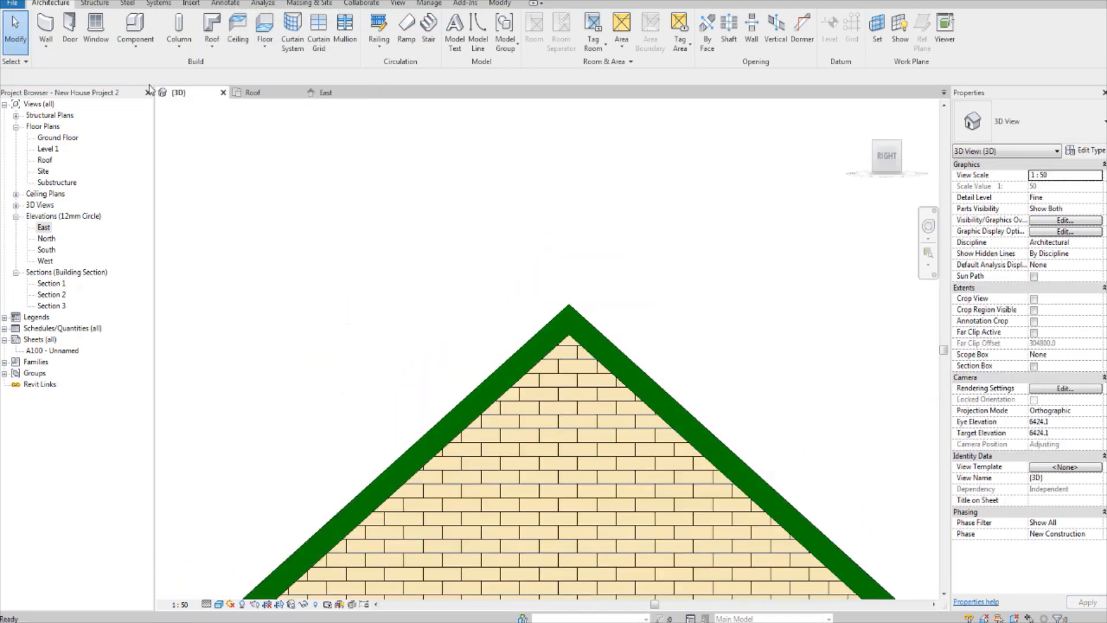
# Step: Examine in 3D how the raised main roof meets the side gable wall and the two front projections
pyautogui.keyDown('shift'); pyautogui.moveTo(519, 346); pyautogui.dragTo(650, 238, button='middle'); pyautogui.keyUp('shift')
pyautogui.scroll(-4, 672, 288)
pyautogui.keyDown('shift'); pyautogui.moveTo(783, 354); pyautogui.dragTo(761, 396, button='middle'); pyautogui.keyUp('shift')
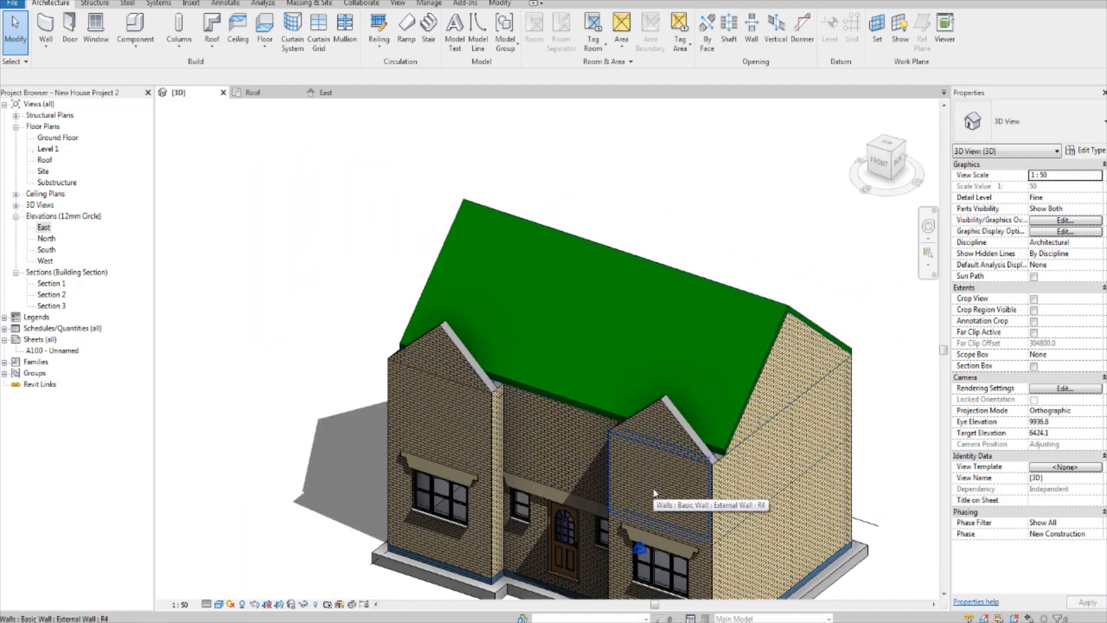
pyautogui.keyDown('shift'); pyautogui.moveTo(591, 401); pyautogui.dragTo(581, 462, button='middle'); pyautogui.keyUp('shift')
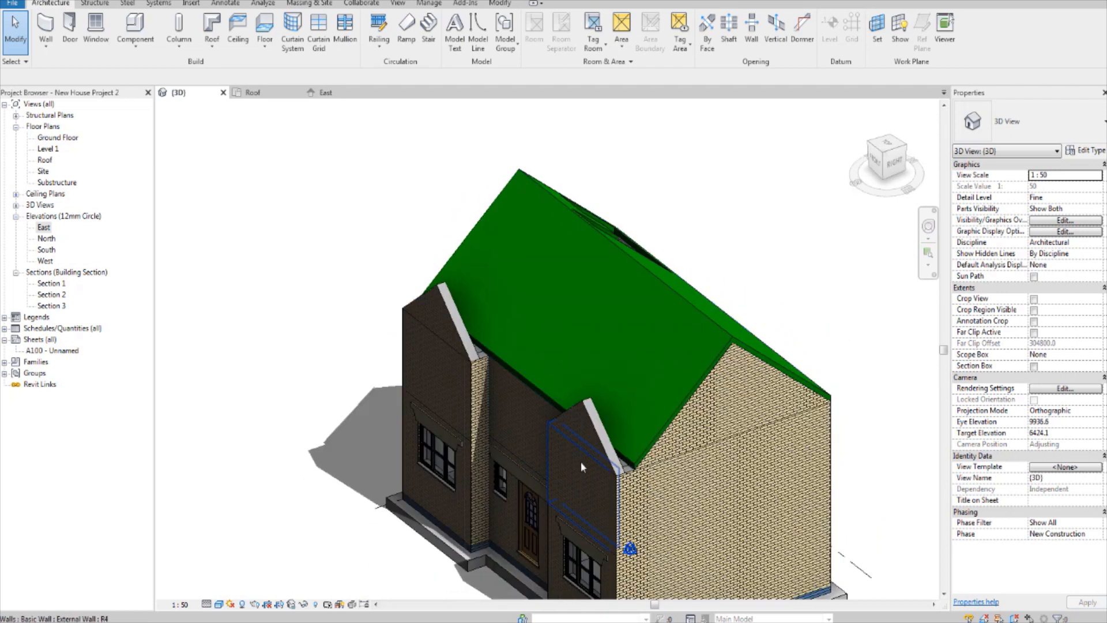
pyautogui.scroll(5, 640, 462)
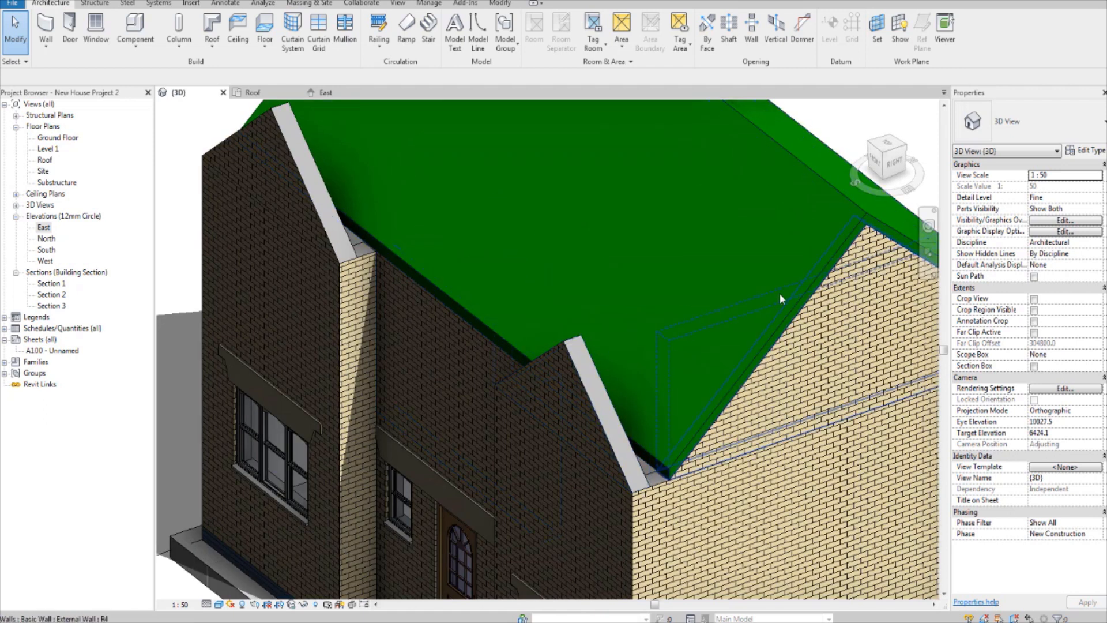
pyautogui.scroll(-2, 779, 292)
pyautogui.moveTo(780, 293)
pyautogui.mouseDown(button='middle')
pyautogui.moveTo(746, 316)
pyautogui.moveTo(746, 335)
pyautogui.mouseUp(button='middle')
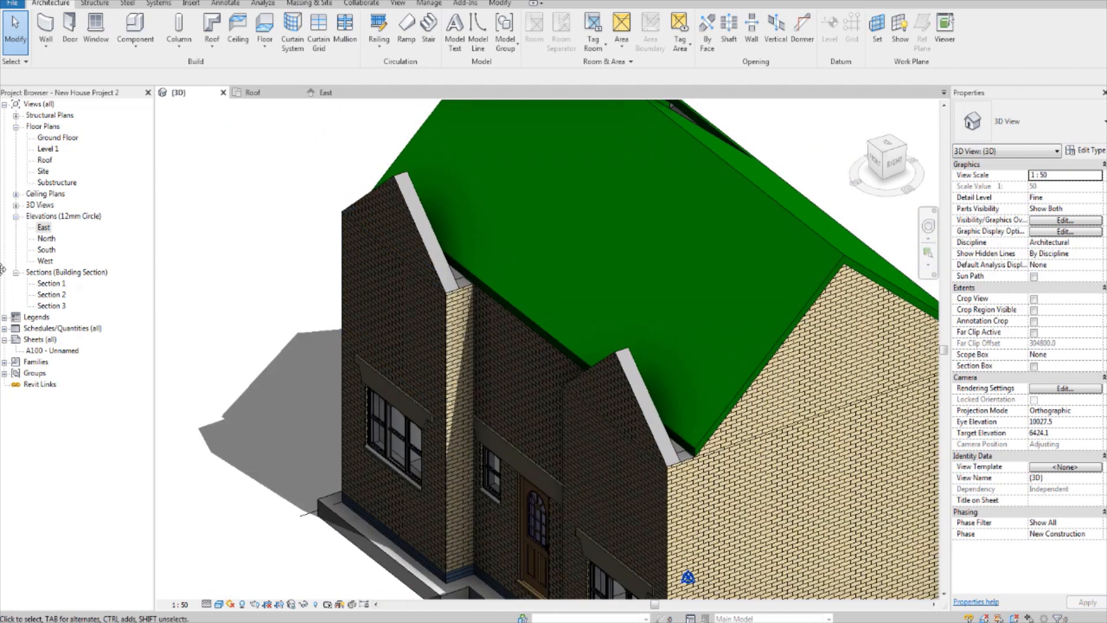
# Step: Open the Roof floor plan and inspect the main roof's front eaves edge and reference planes around the left front projection
pyautogui.doubleClick(46, 161)
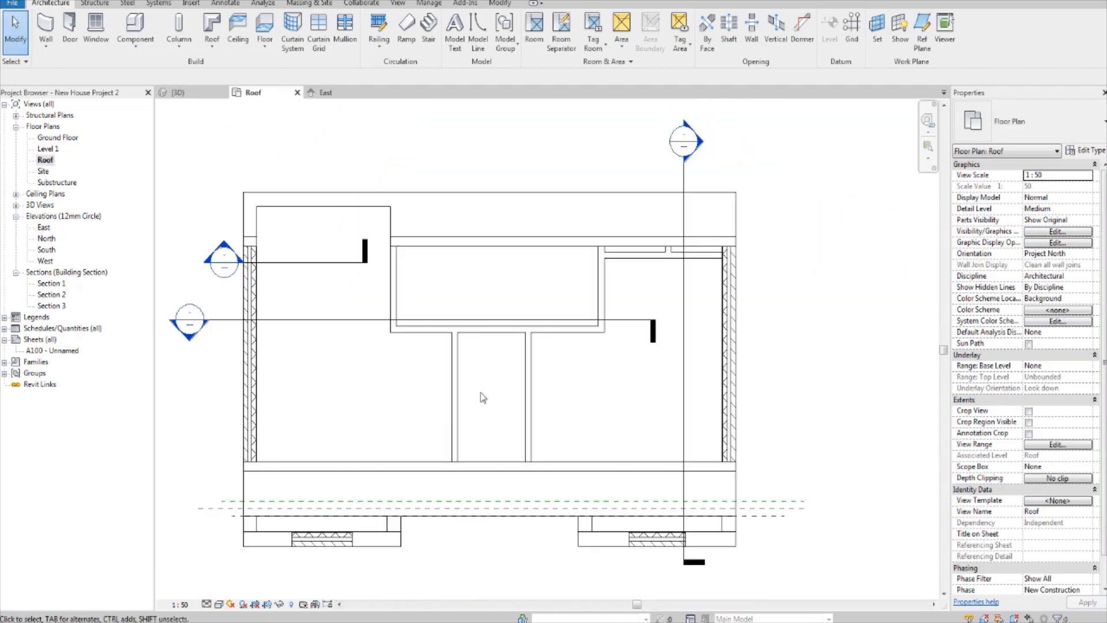
pyautogui.scroll(3, 479, 392)
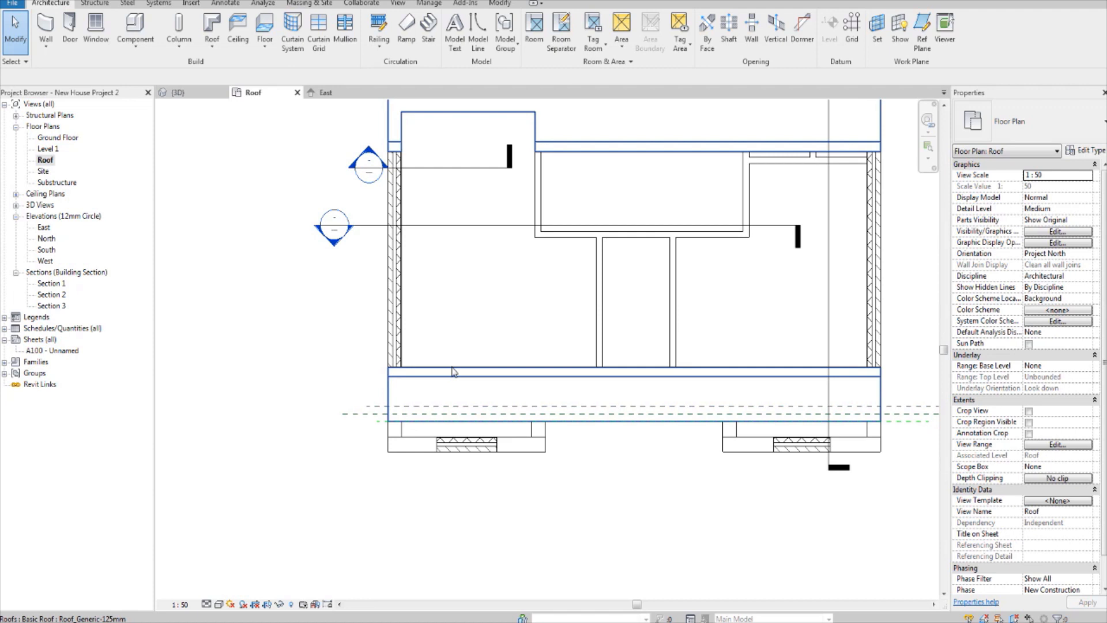
pyautogui.click(453, 372)
pyautogui.scroll(3, 467, 409)
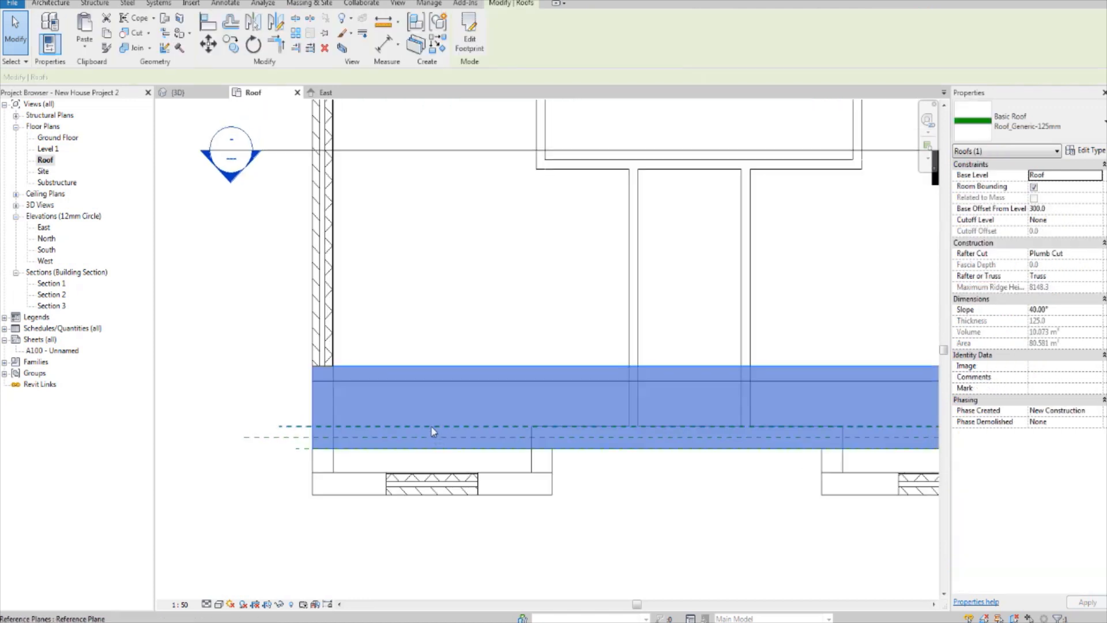
pyautogui.click(604, 480)
pyautogui.scroll(2, 580, 490)
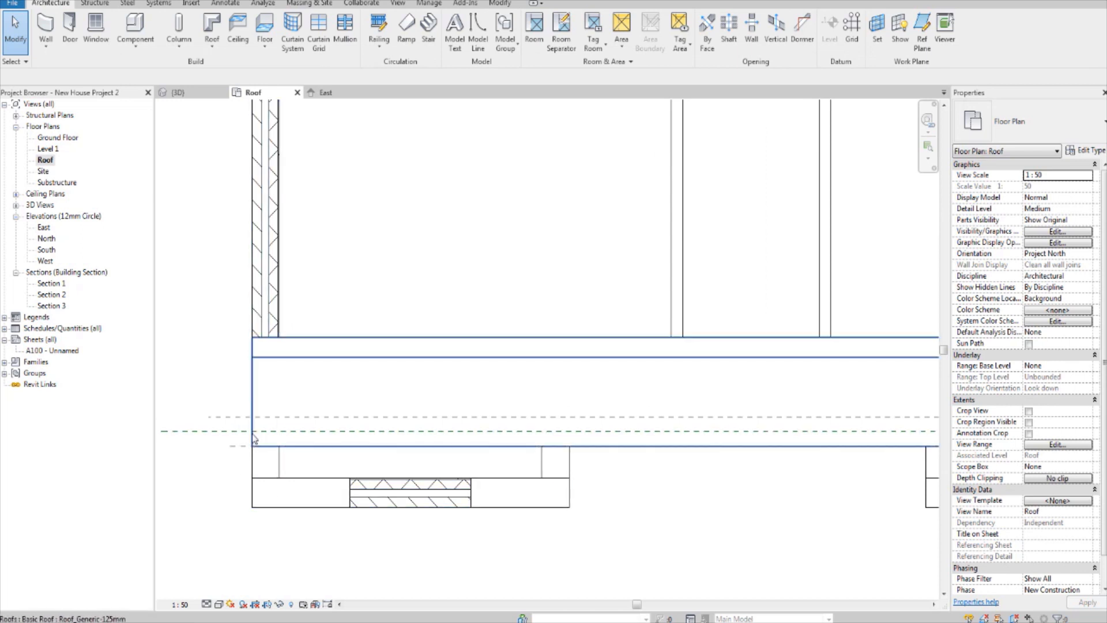
pyautogui.moveTo(253, 441); pyautogui.dragTo(261, 451, button='middle')
pyautogui.scroll(1, 263, 451)
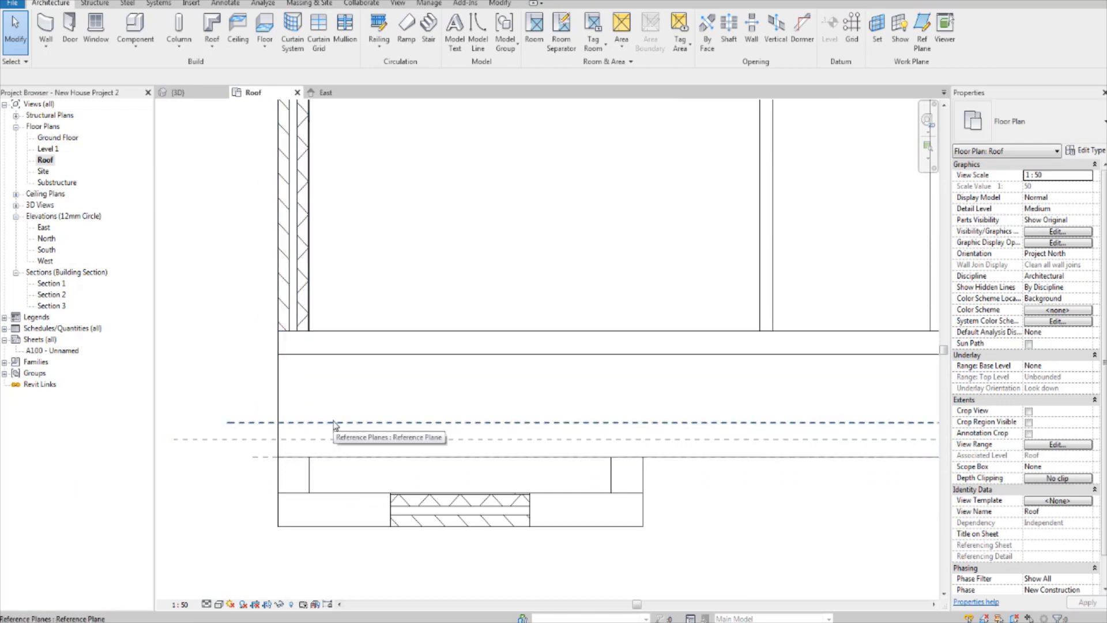
pyautogui.moveTo(335, 424); pyautogui.dragTo(399, 392, button='middle')
pyautogui.moveTo(474, 366); pyautogui.dragTo(418, 353, button='middle')
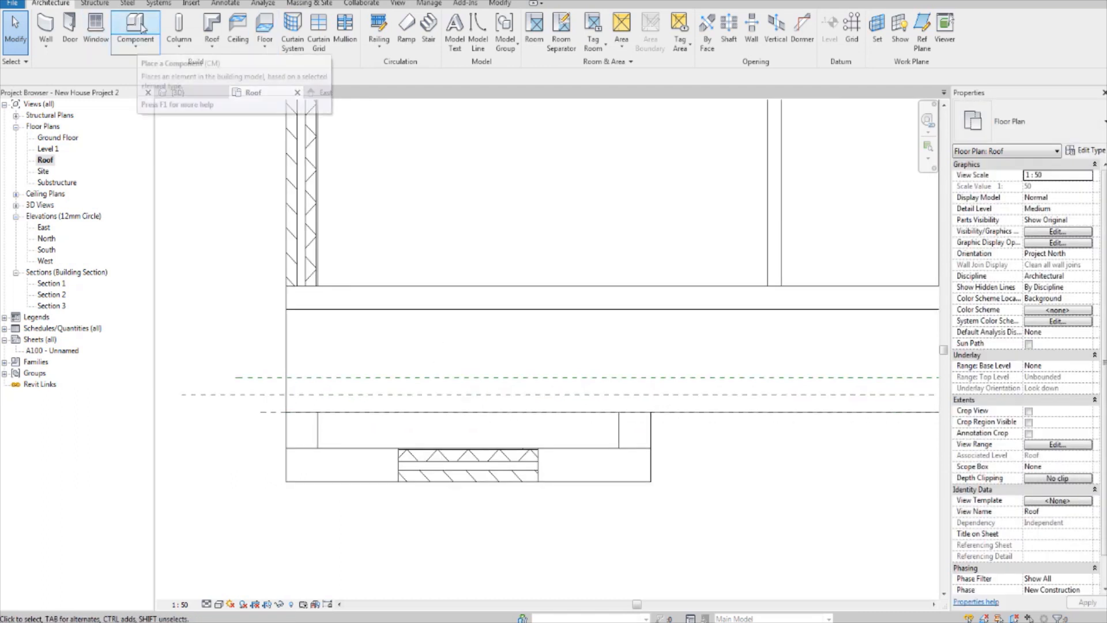
# Step: Start a roof by footprint and sketch a rectangular boundary about 3350 by 1680 mm over the left front projection, reaching back to the main front wall
pyautogui.click(94, 4)
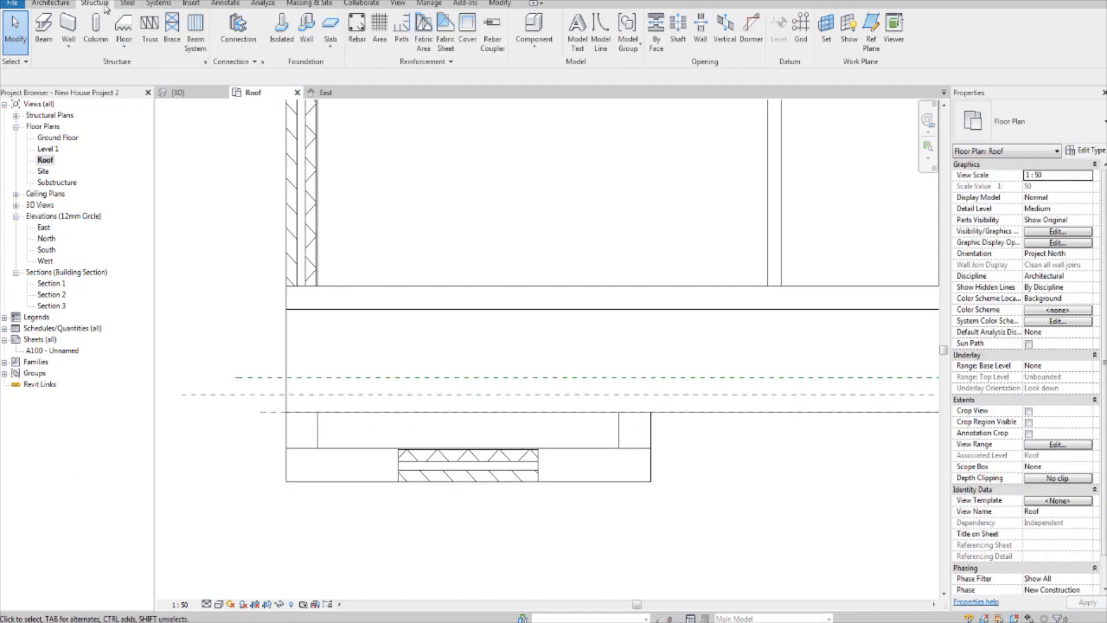
pyautogui.click(50, 3)
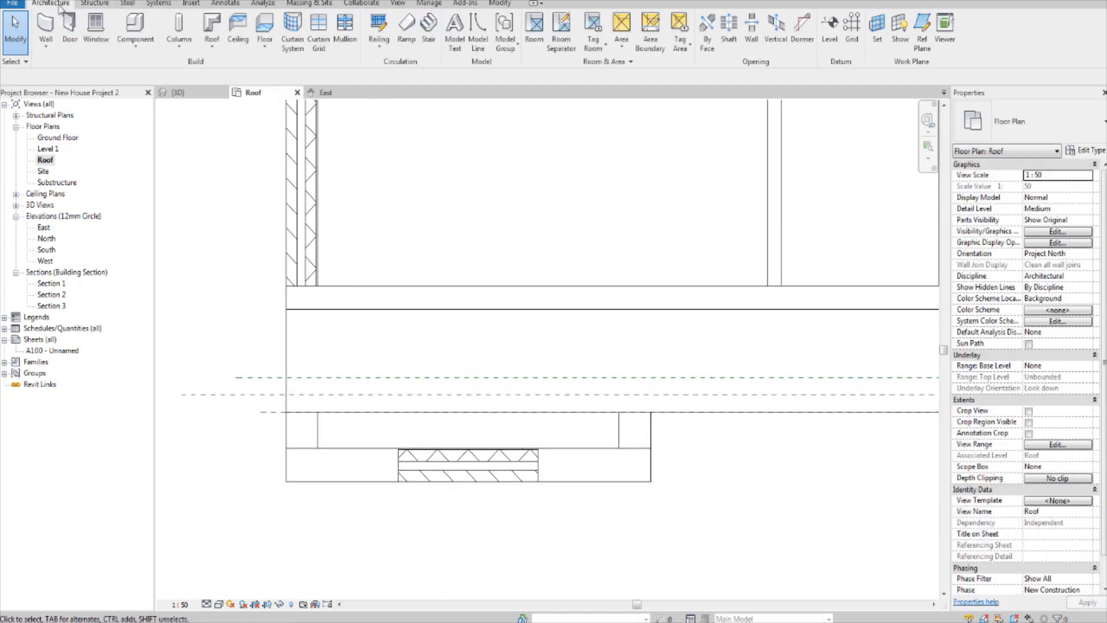
pyautogui.click(213, 28)
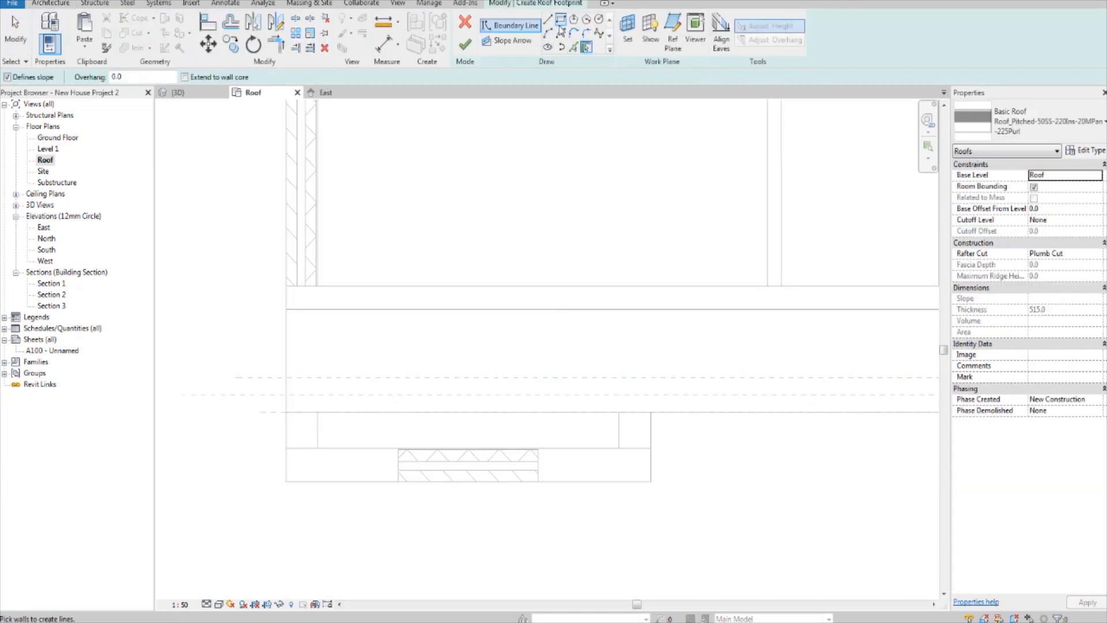
pyautogui.click(560, 22)
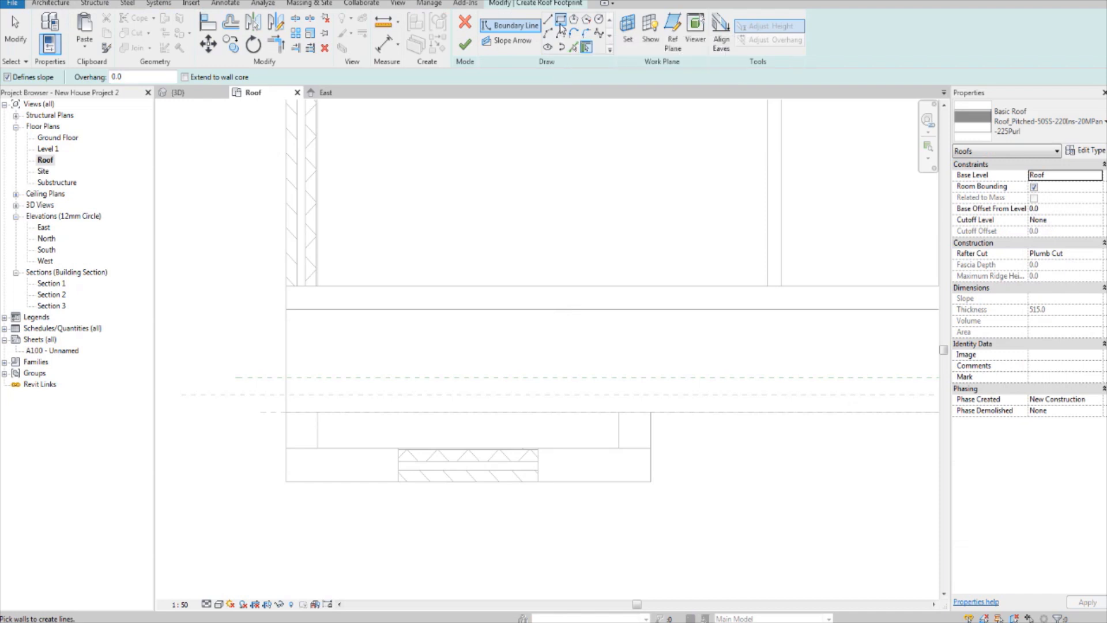
pyautogui.click(283, 477)
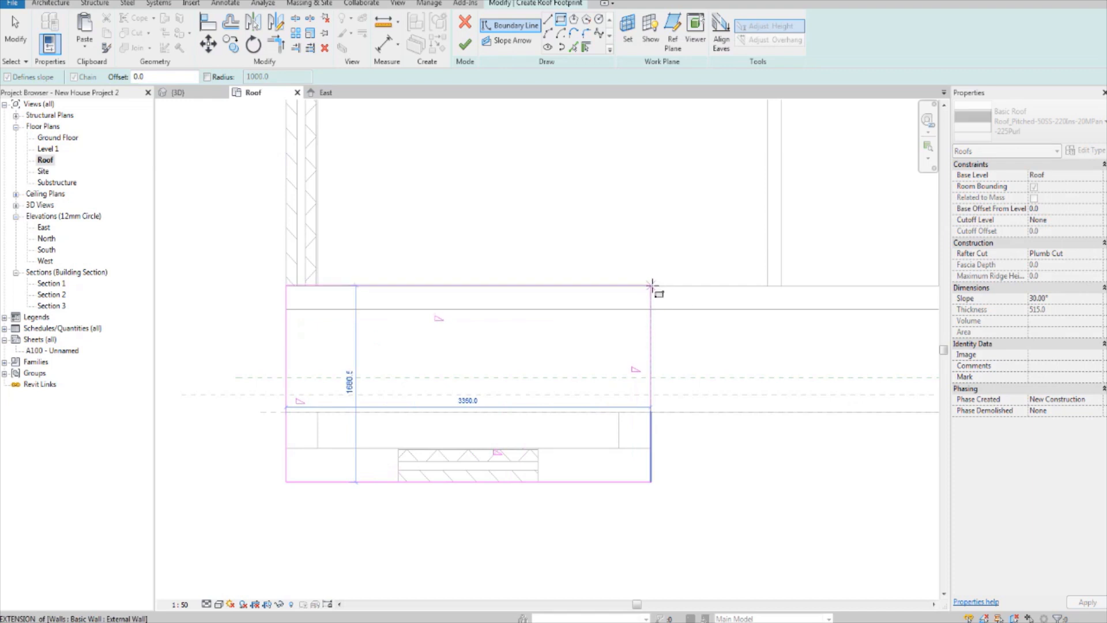
pyautogui.click(652, 285)
pyautogui.moveTo(662, 242)
pyautogui.mouseDown(button='middle')
pyautogui.moveTo(678, 238)
pyautogui.moveTo(673, 228)
pyautogui.mouseUp(button='middle')
pyautogui.press('Escape')
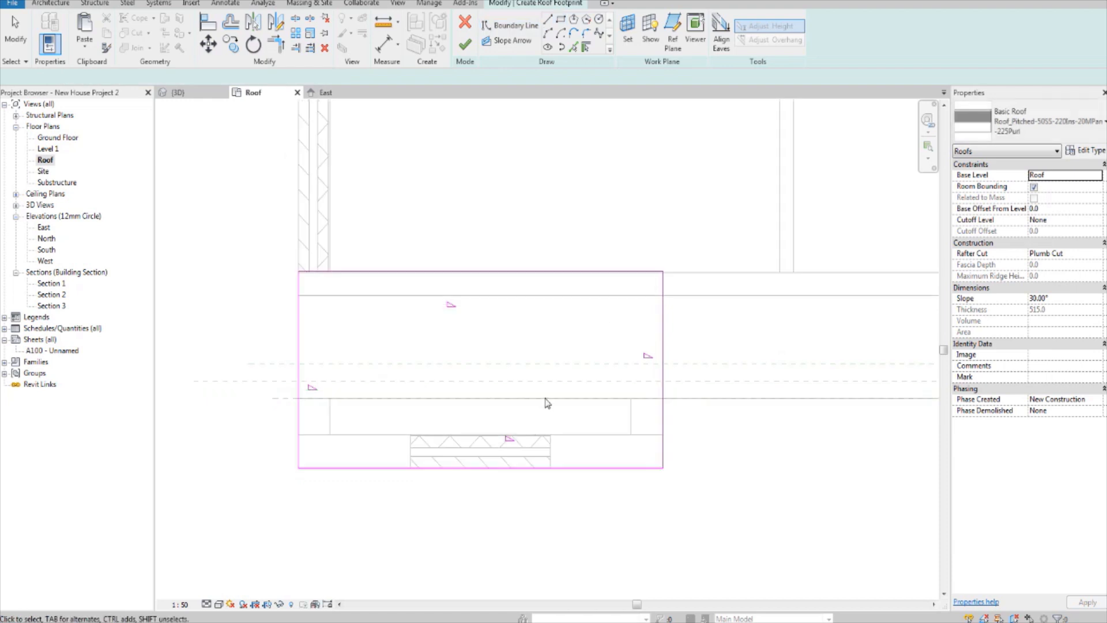
pyautogui.moveTo(691, 400); pyautogui.dragTo(668, 409, button='middle')
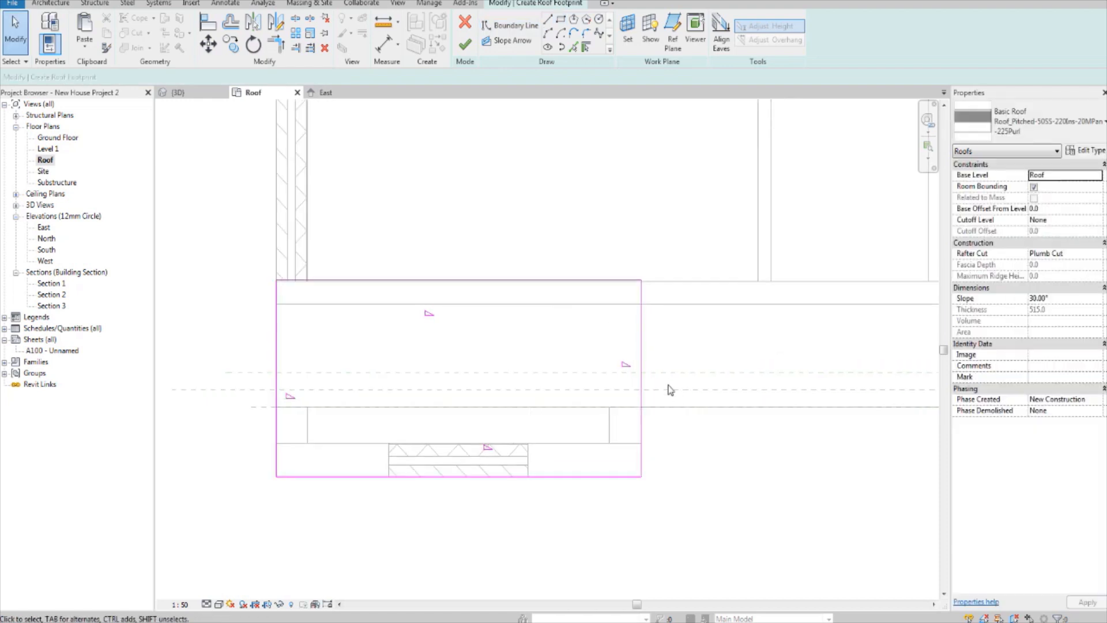
pyautogui.moveTo(546, 340); pyautogui.dragTo(551, 355, button='middle')
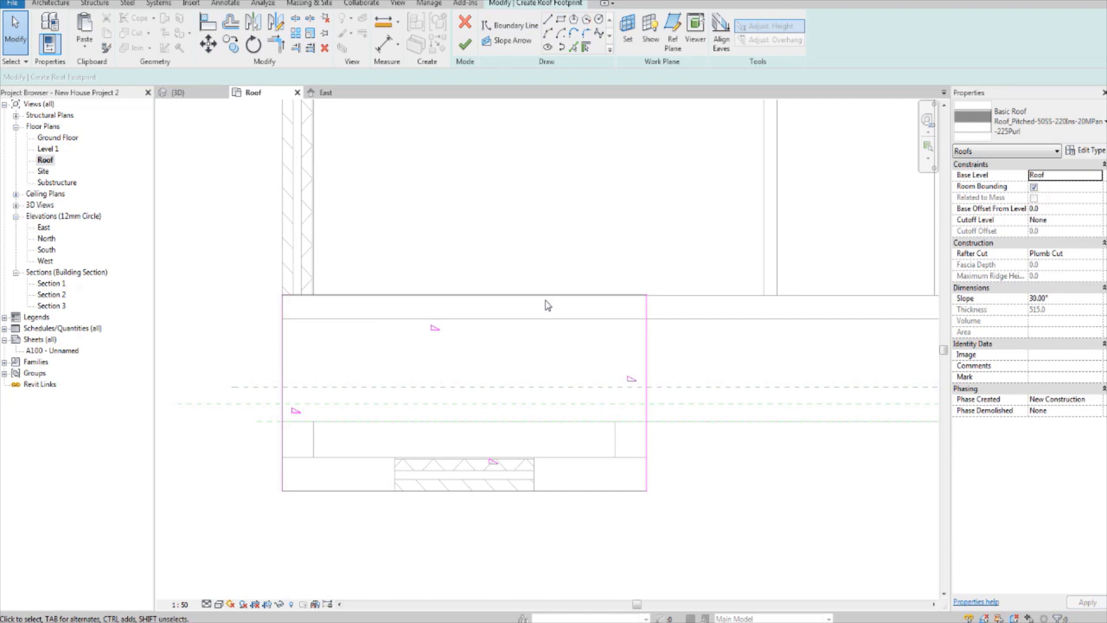
# Step: Draw two diagonal boundary lines from the rectangle's sides at the main roof's eaves line to the midpoint of its back edge
pyautogui.click(549, 20)
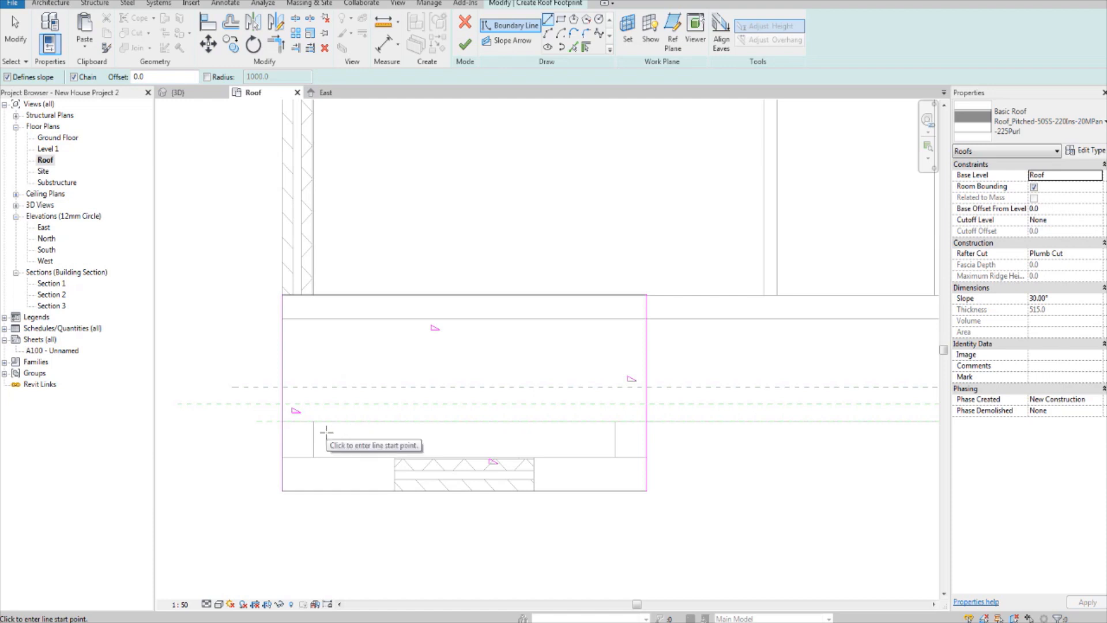
pyautogui.click(282, 421)
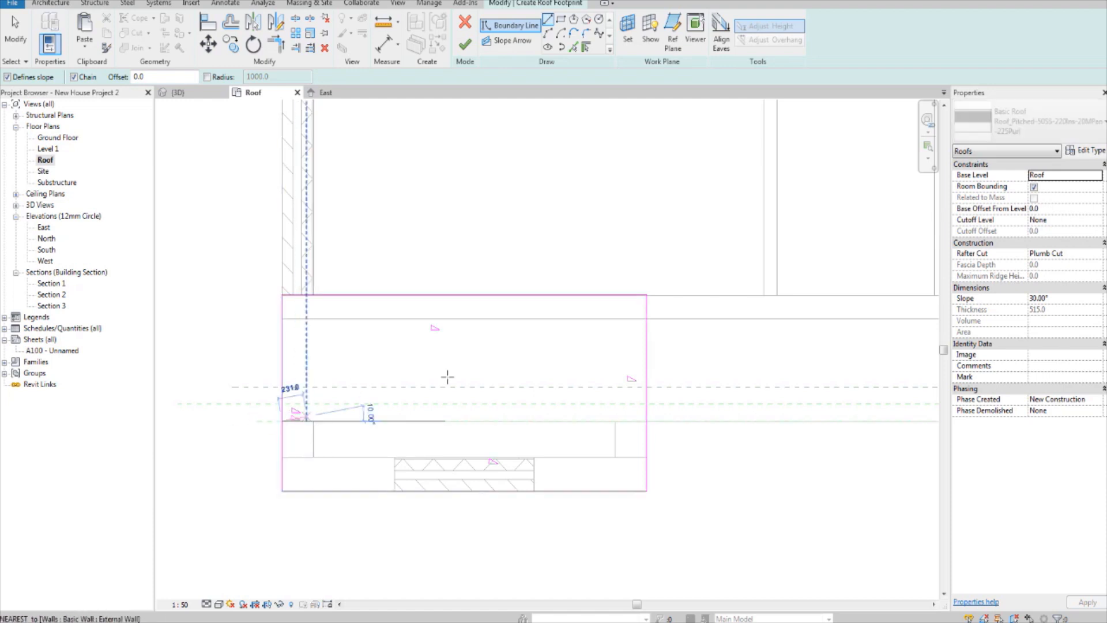
pyautogui.click(462, 296)
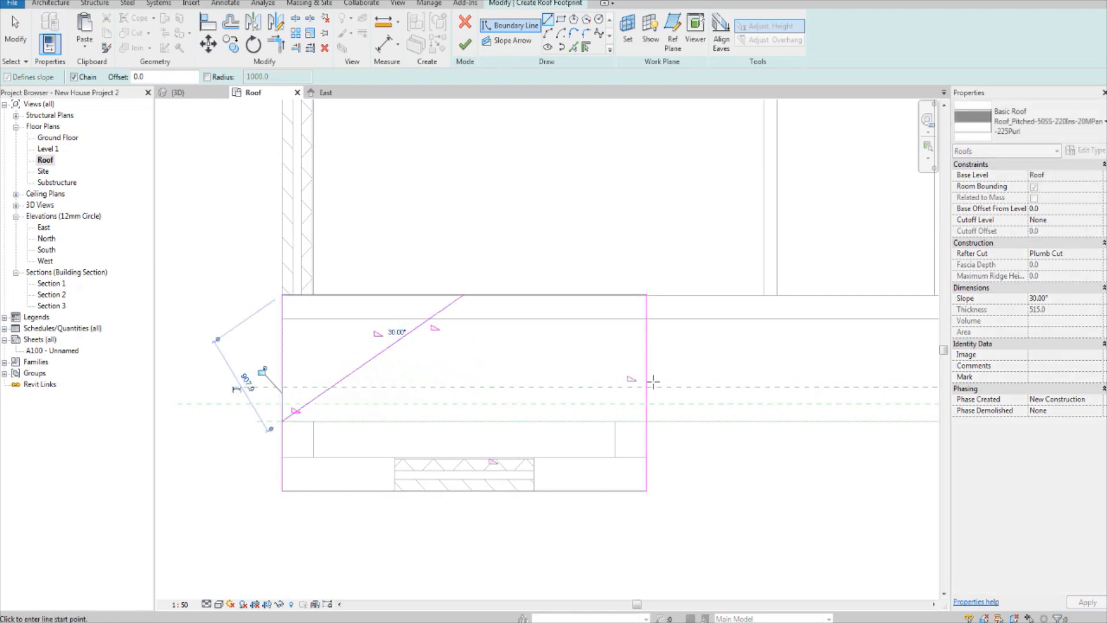
pyautogui.click(647, 421)
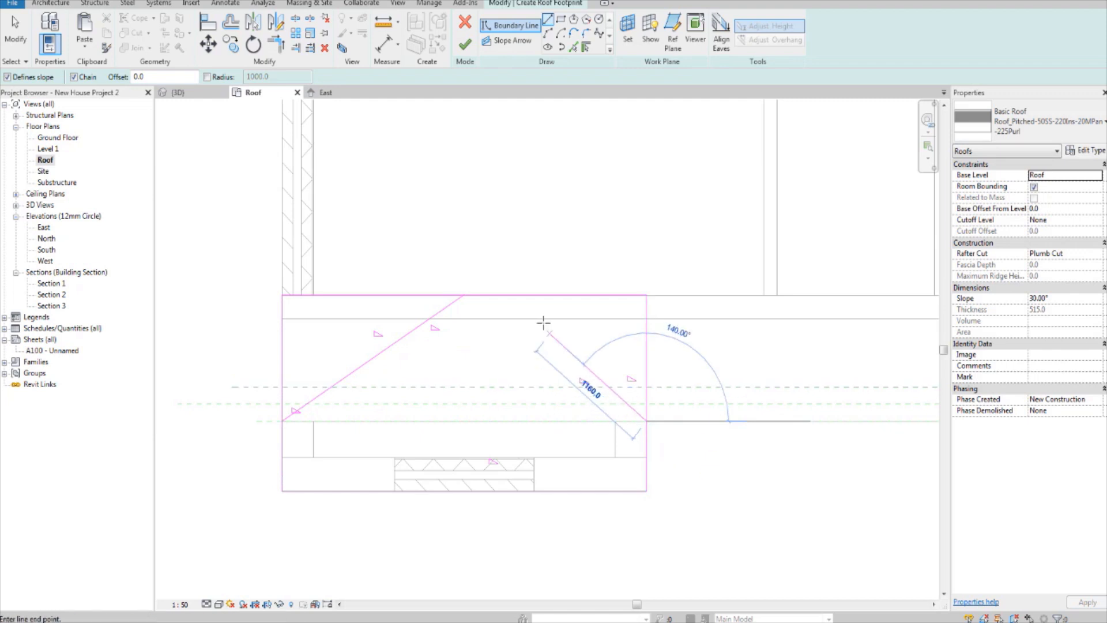
pyautogui.click(469, 296)
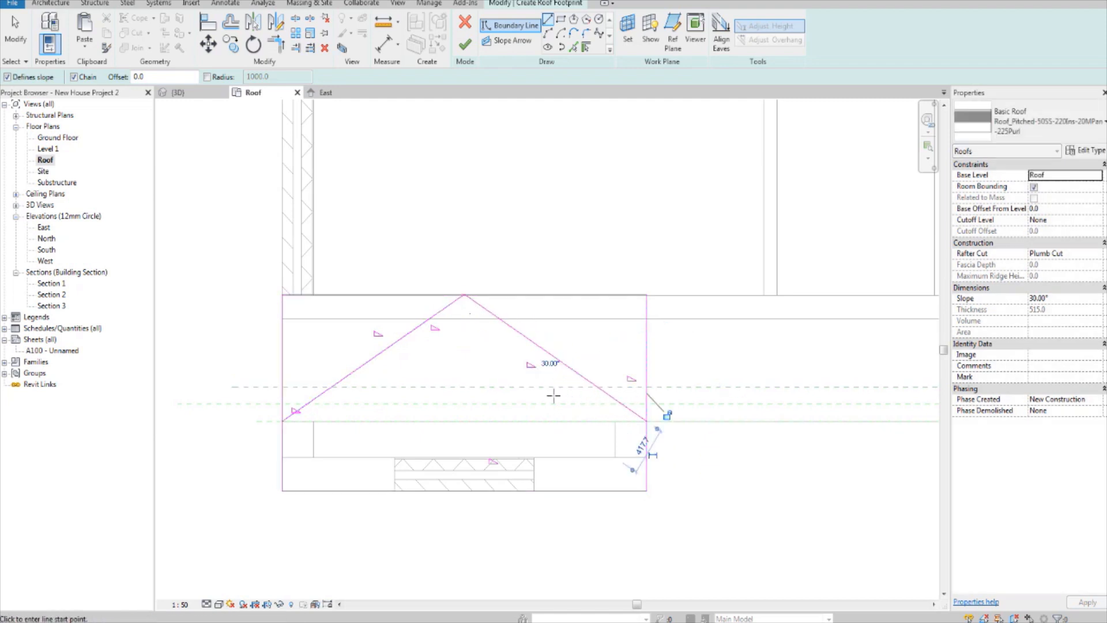
pyautogui.press('Escape')
pyautogui.press('Escape')
# Step: Delete the rectangle's back edge and trim both side lines to the diagonals to form a closed five-sided boundary
pyautogui.click(539, 301)
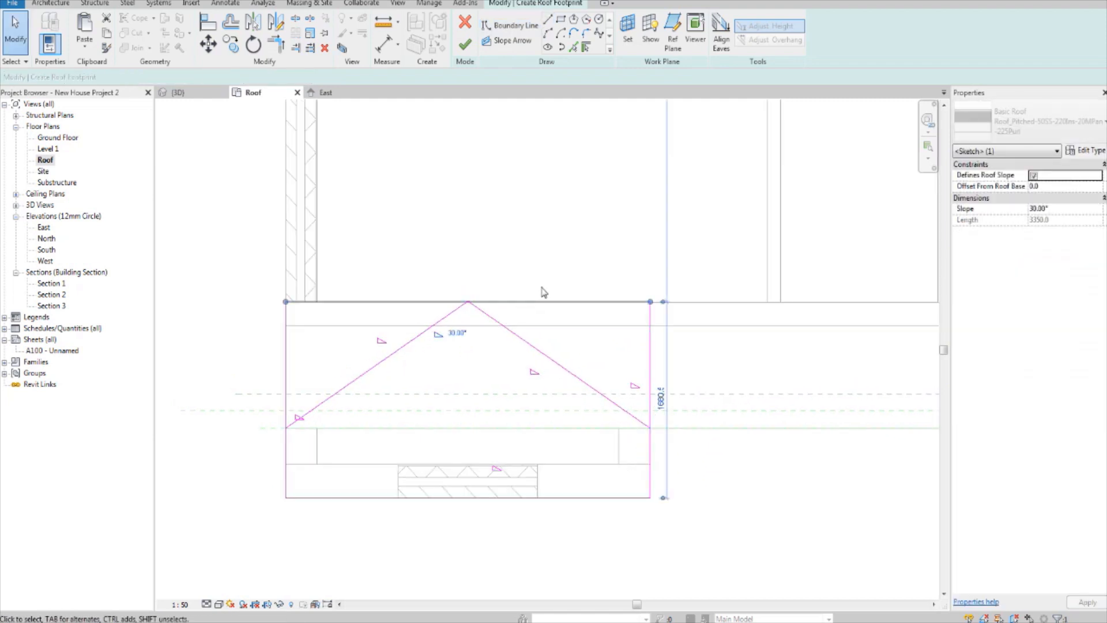
pyautogui.press('Escape')
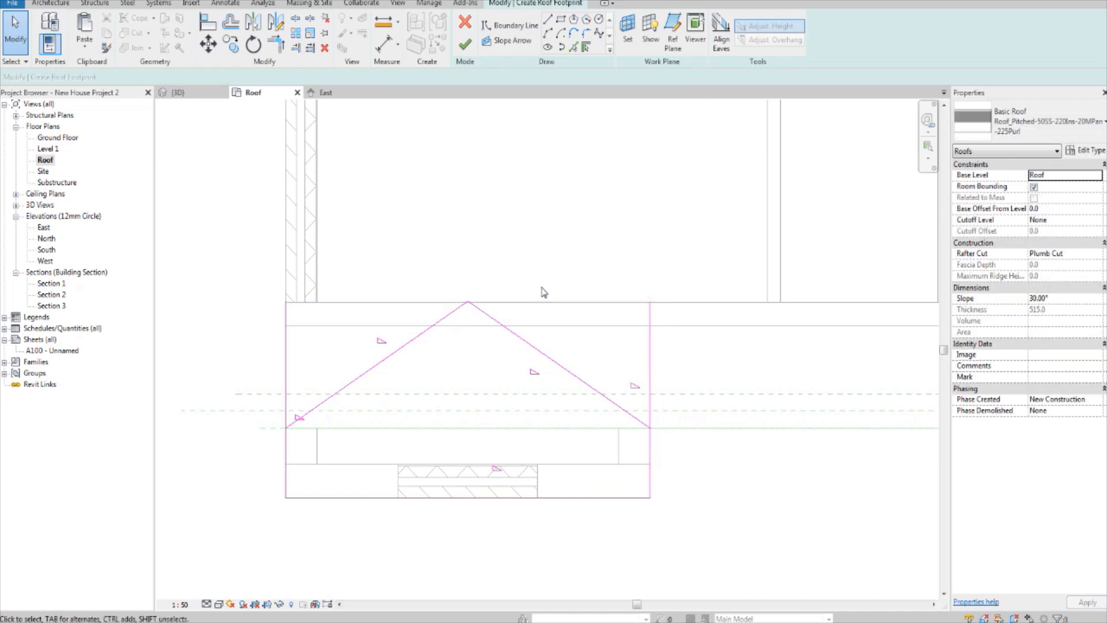
pyautogui.click(276, 43)
pyautogui.click(287, 453)
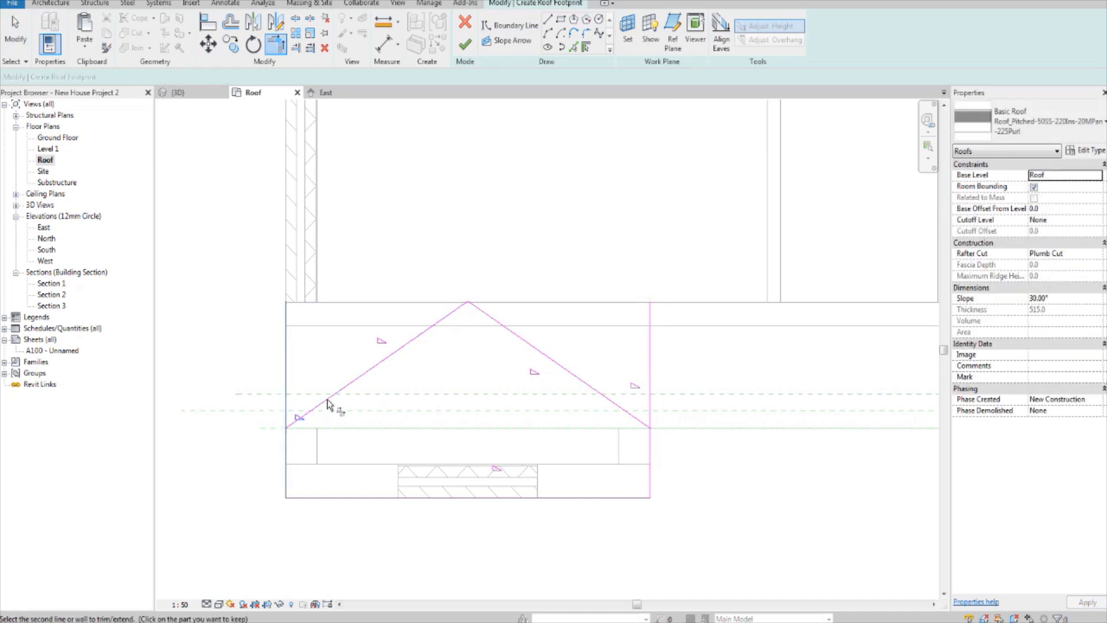
pyautogui.click(328, 403)
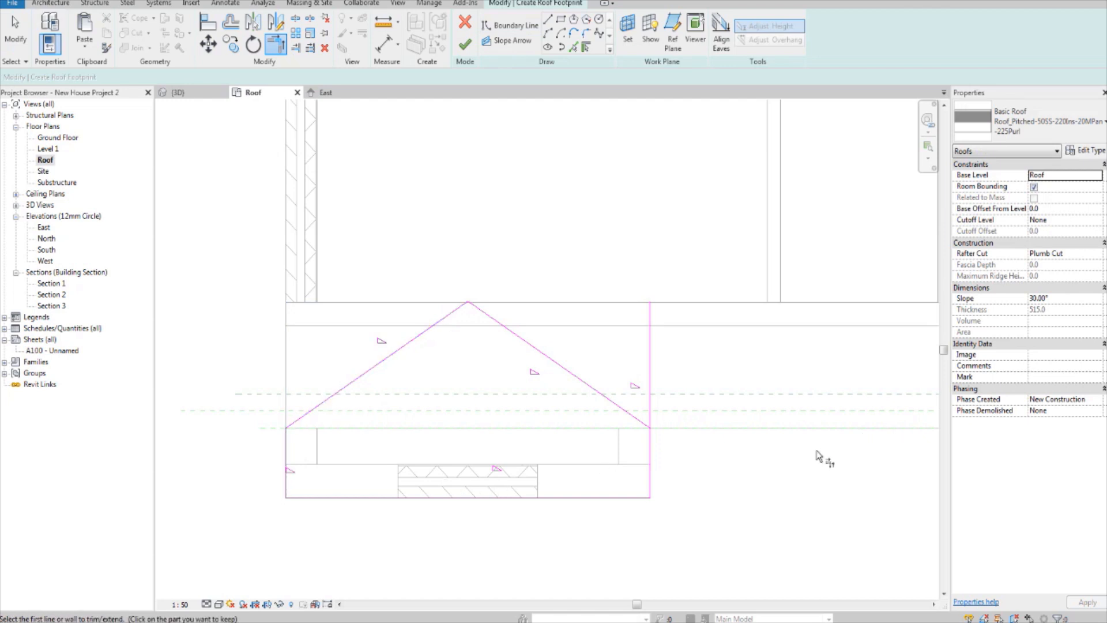
pyautogui.click(651, 458)
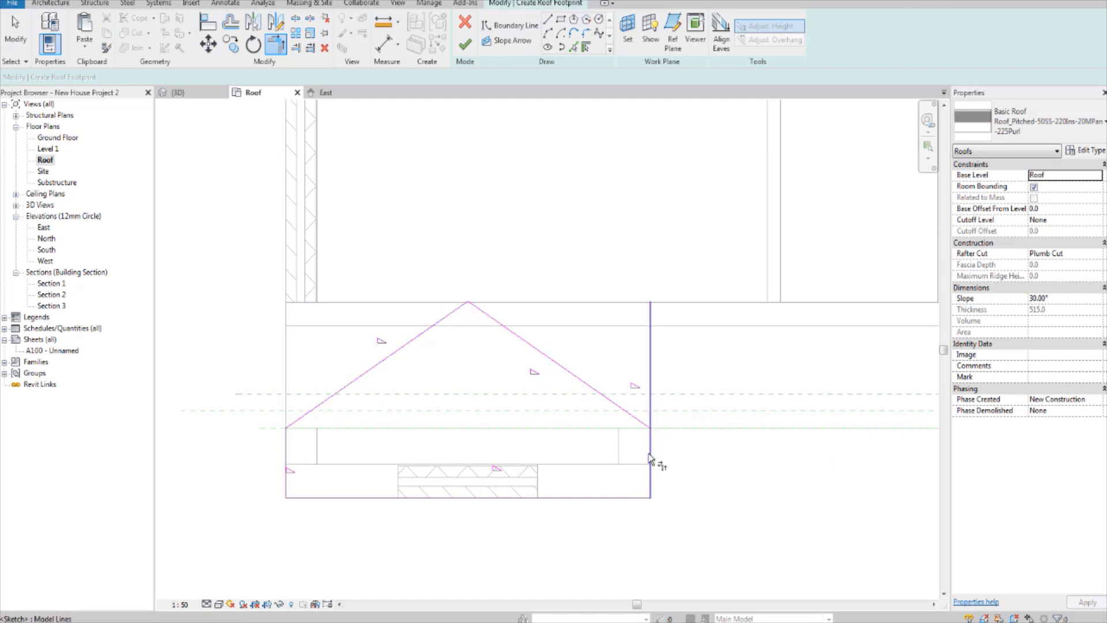
pyautogui.click(635, 418)
pyautogui.press('Escape')
pyautogui.press('Escape')
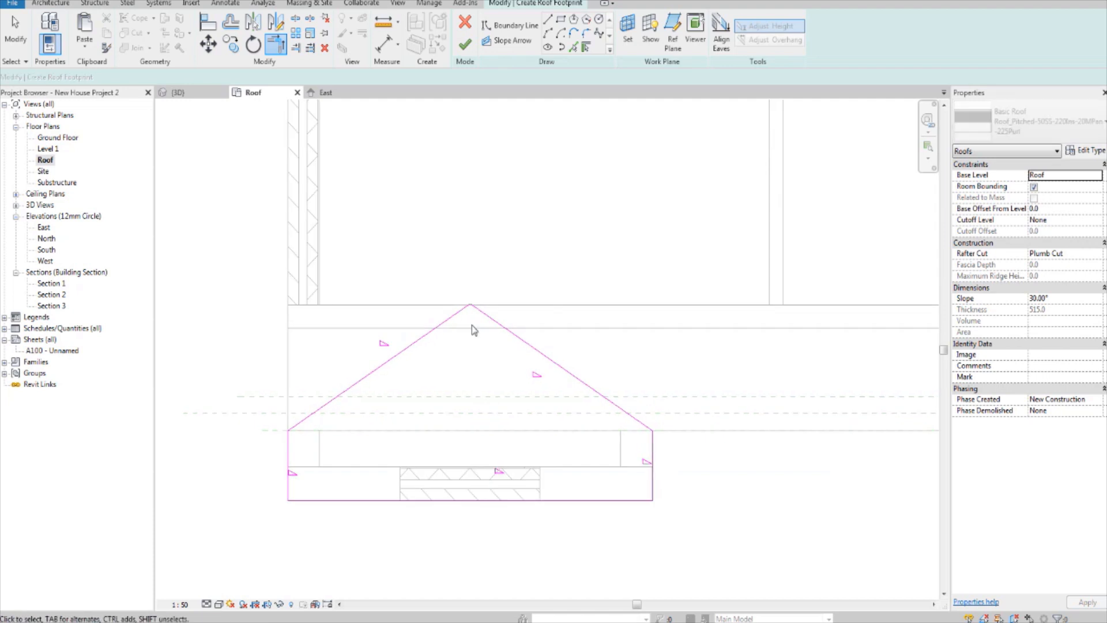
# Step: Turn off Defines Roof Slope for the two diagonal lines and the front edge of the boundary
pyautogui.click(421, 345)
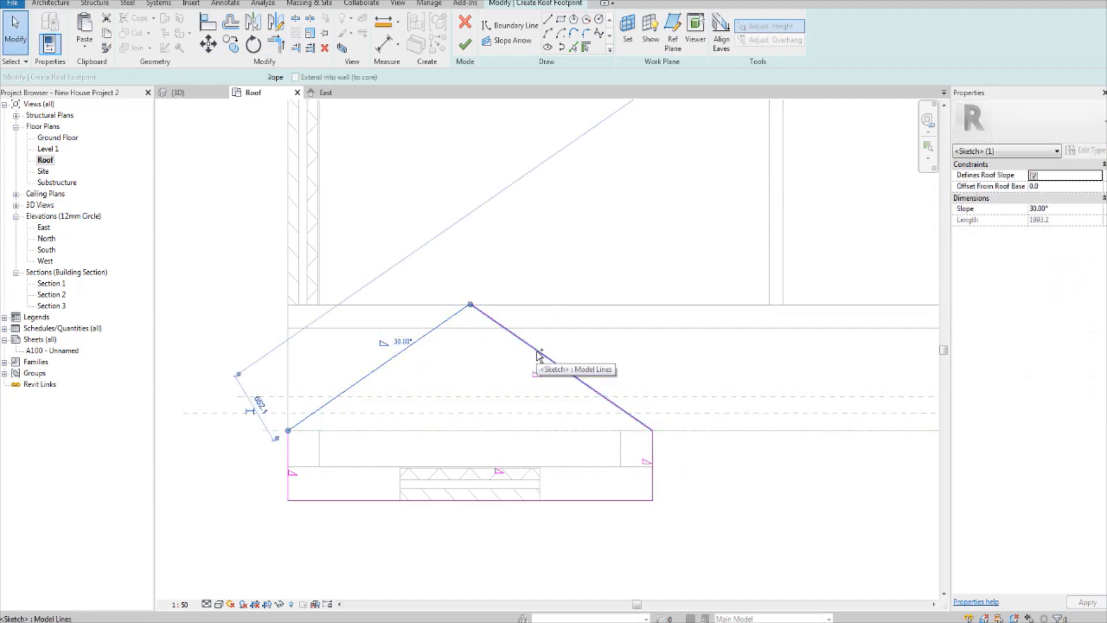
pyautogui.keyDown('ctrl'); pyautogui.click(540, 354); pyautogui.keyUp('ctrl')
pyautogui.keyDown('ctrl'); pyautogui.click(535, 499); pyautogui.keyUp('ctrl')
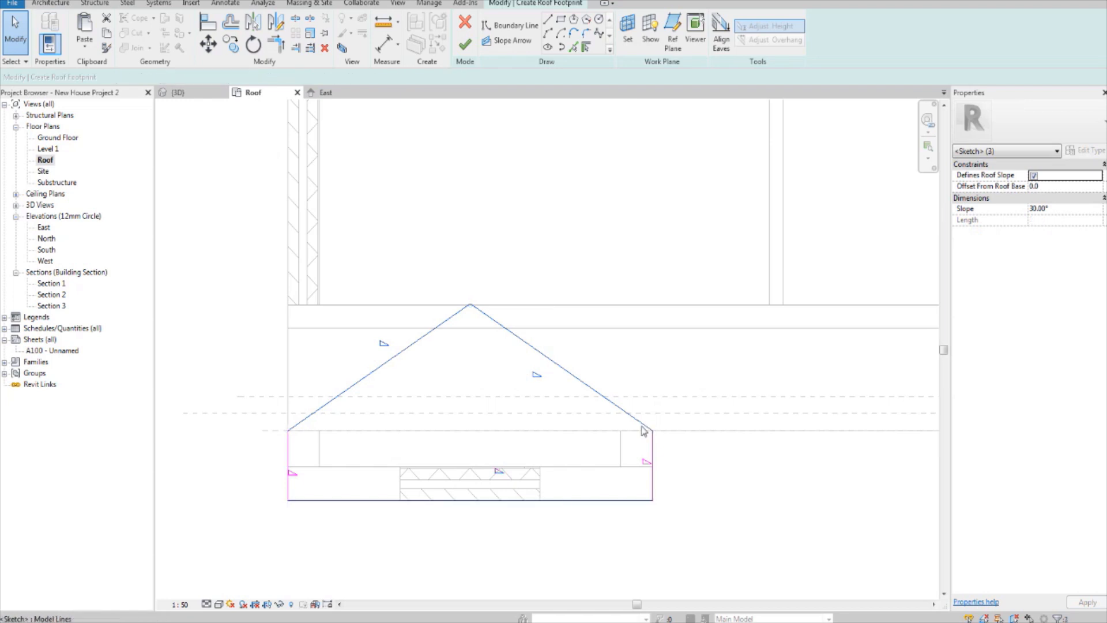
pyautogui.click(1033, 177)
pyautogui.click(726, 349)
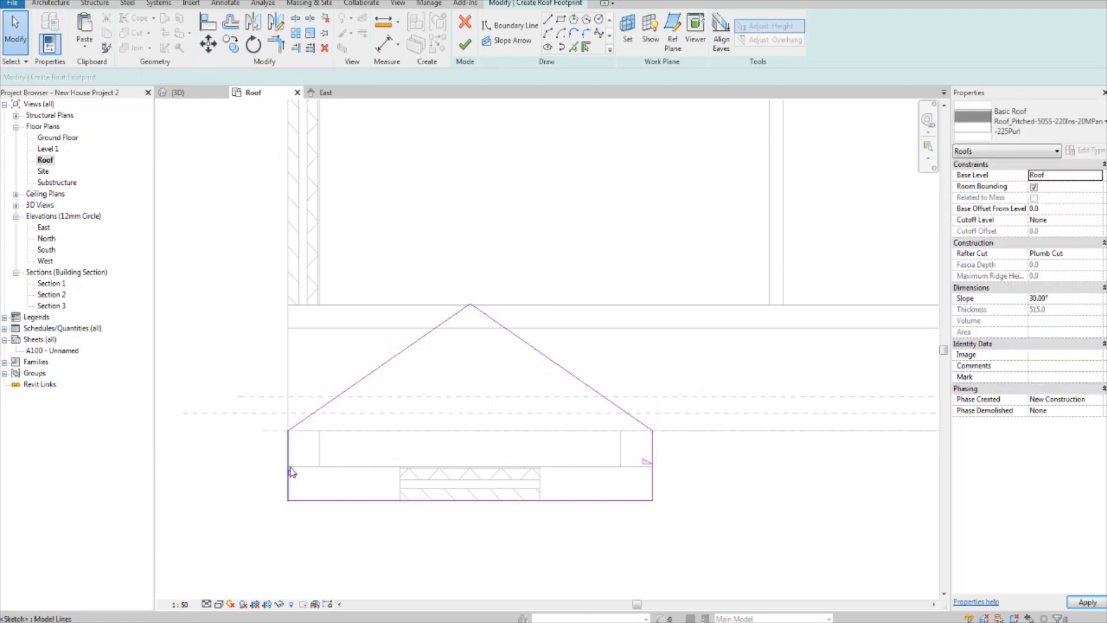
# Step: Set the slope of the boundary's two short side edges to 40°
pyautogui.click(654, 481)
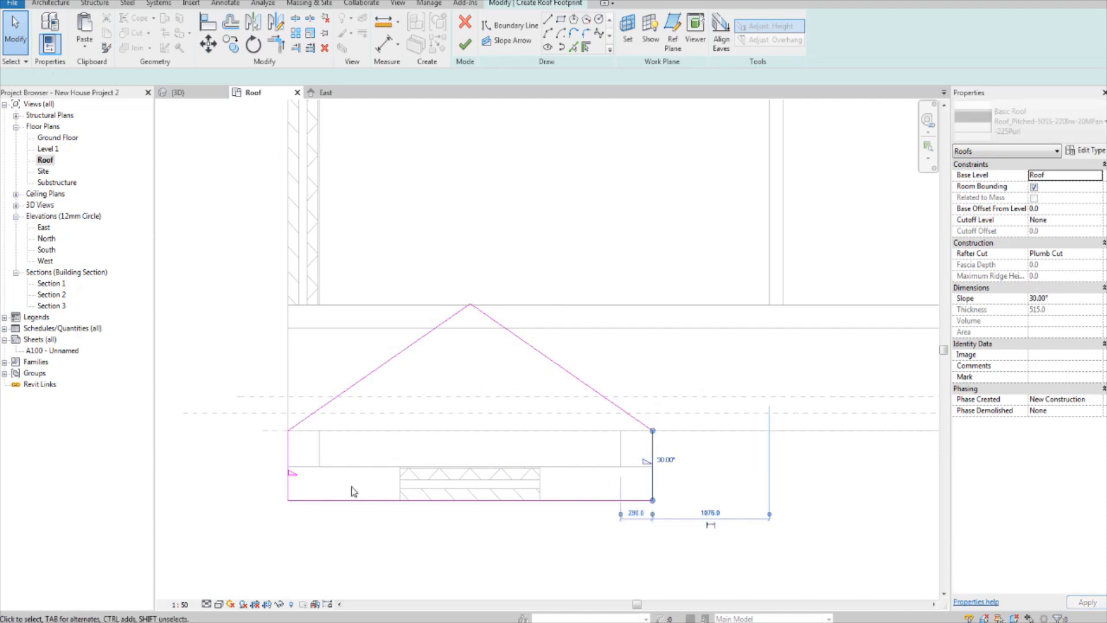
pyautogui.keyDown('ctrl'); pyautogui.click(290, 468); pyautogui.keyUp('ctrl')
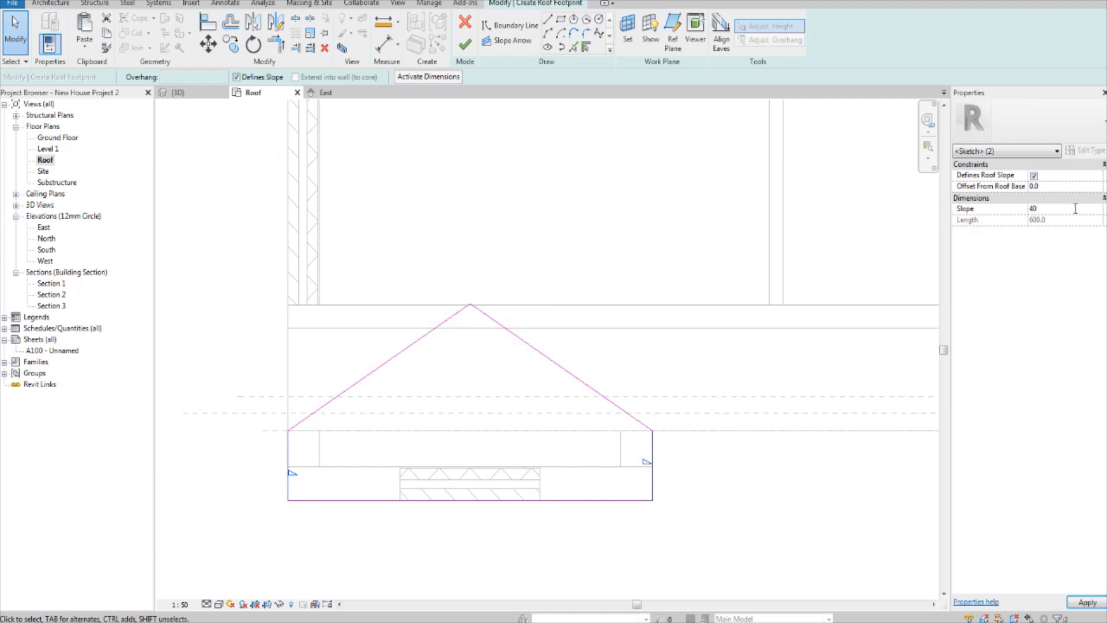
pyautogui.press('Return')
pyautogui.click(722, 470)
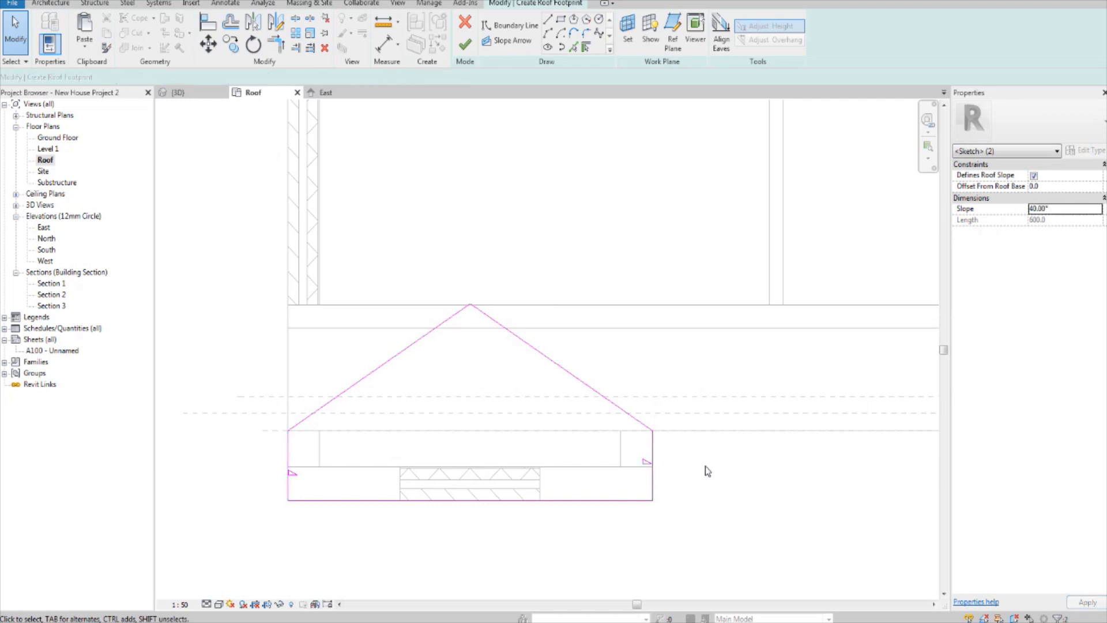
# Step: Finish the five-sided footprint sketch and change the new roof's type to Roof_Generic-125mm
pyautogui.scroll(-3, 679, 494)
pyautogui.moveTo(678, 495); pyautogui.dragTo(665, 460, button='middle')
pyautogui.click(459, 50)
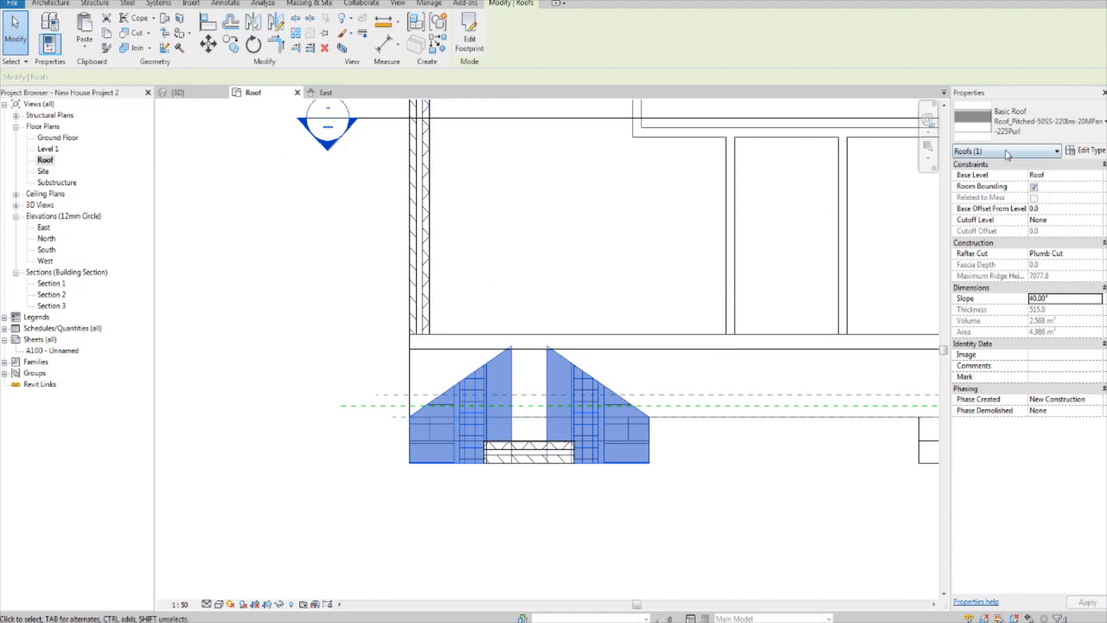
pyautogui.click(1019, 126)
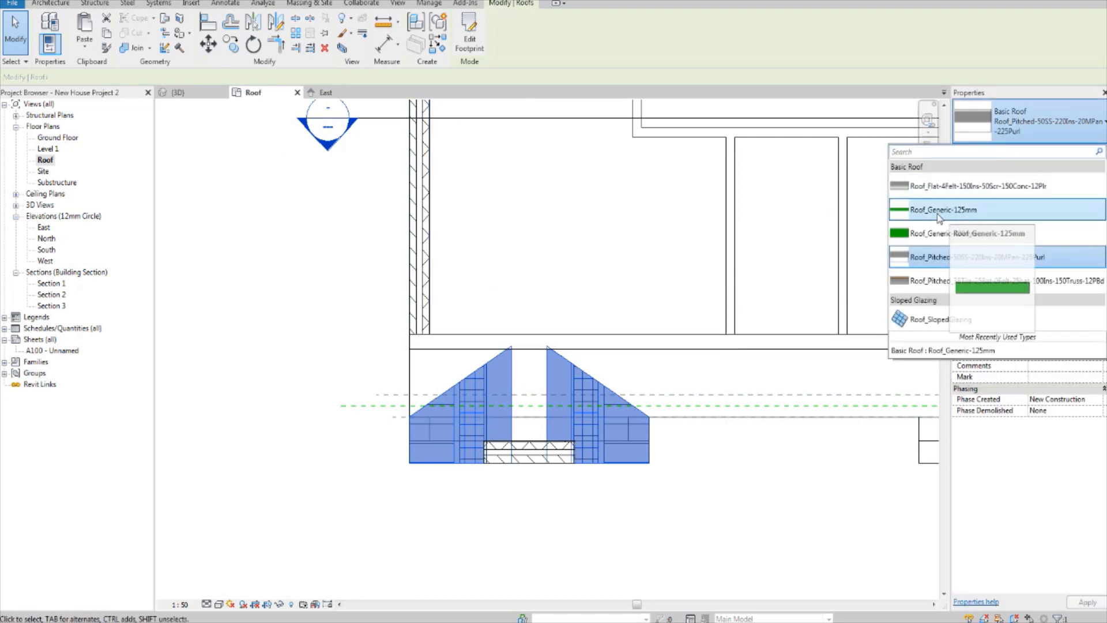
pyautogui.click(961, 210)
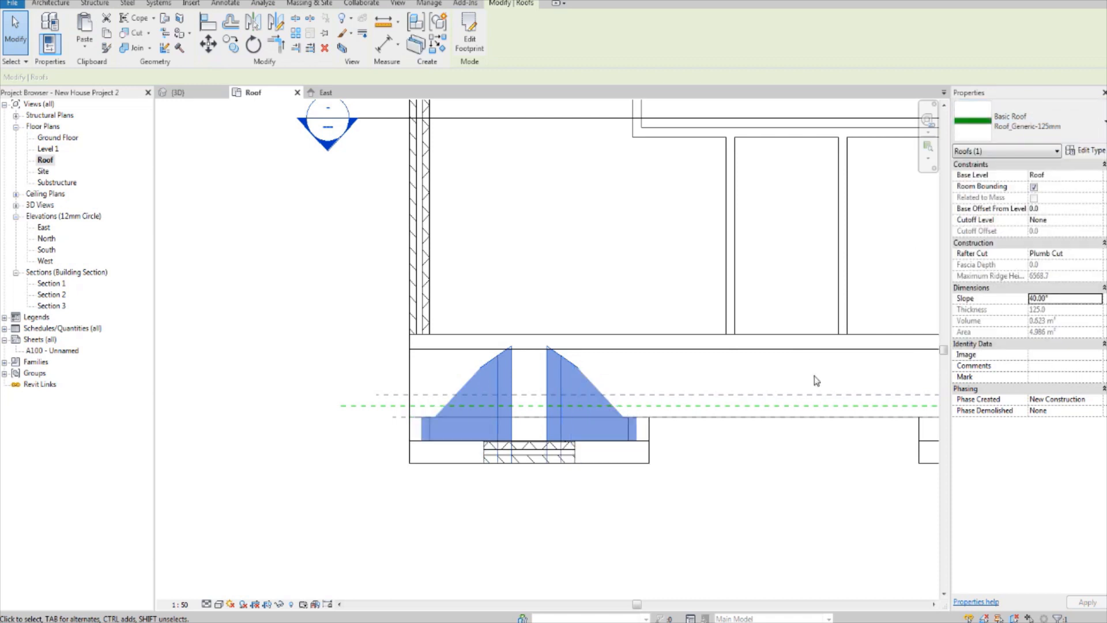
pyautogui.press('Escape')
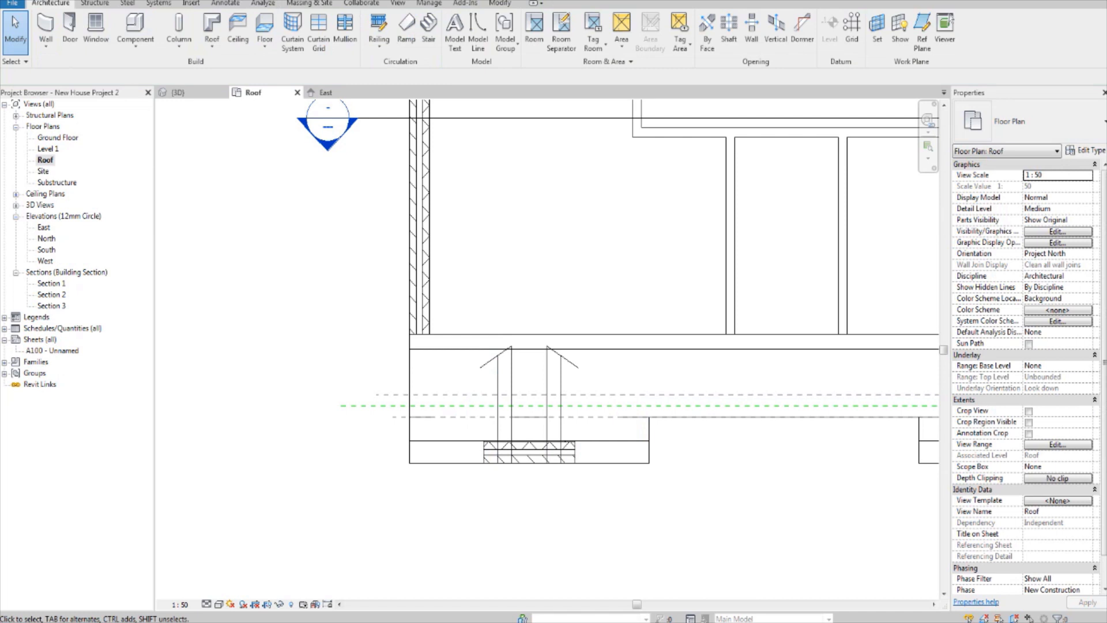
# Step: In the 3D view, set the small gable roof's base offset from level to 300 mm
pyautogui.click(179, 93)
pyautogui.keyDown('shift'); pyautogui.moveTo(433, 312); pyautogui.dragTo(556, 342, button='middle'); pyautogui.keyUp('shift')
pyautogui.scroll(2, 464, 297)
pyautogui.keyDown('shift'); pyautogui.moveTo(487, 332); pyautogui.dragTo(528, 404, button='middle'); pyautogui.keyUp('shift')
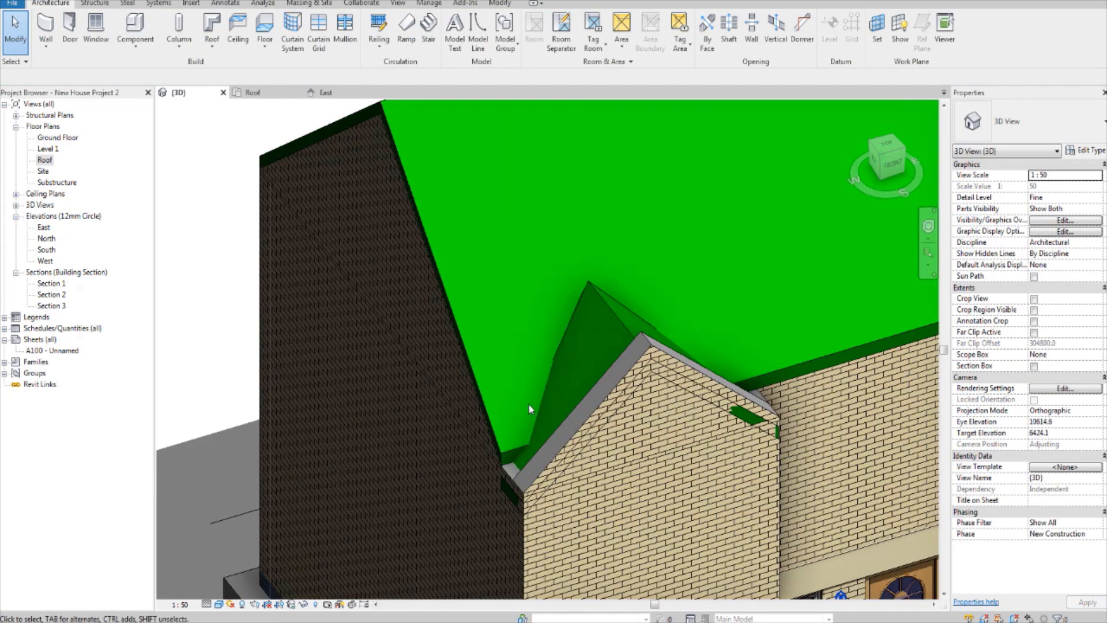
pyautogui.click(623, 326)
pyautogui.keyDown('shift'); pyautogui.moveTo(624, 325); pyautogui.dragTo(642, 366, button='middle'); pyautogui.keyUp('shift')
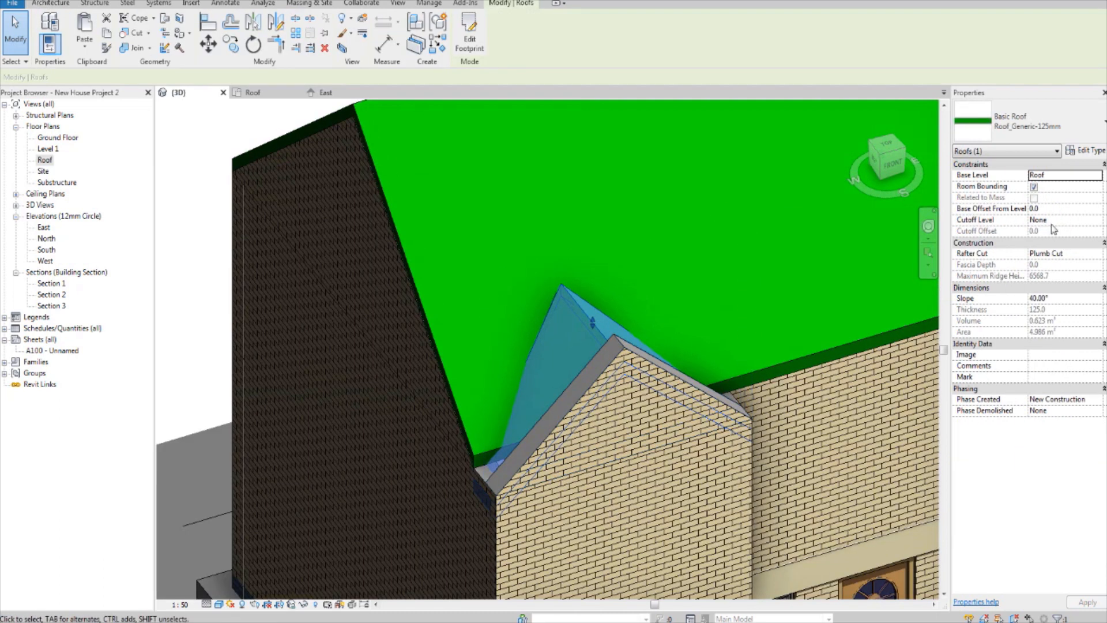
pyautogui.click(1061, 209)
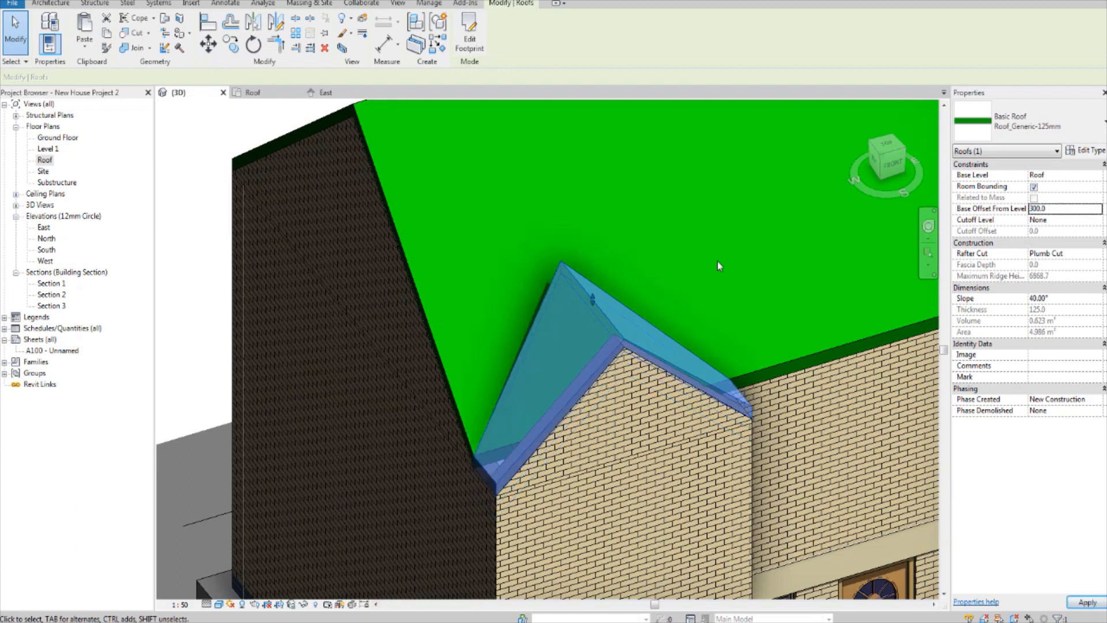
# Step: Examine how the gable roof's underside meets the gable wall from the front and in the South elevation
pyautogui.scroll(2, 663, 334)
pyautogui.keyDown('shift'); pyautogui.moveTo(749, 378); pyautogui.dragTo(679, 221, button='middle'); pyautogui.keyUp('shift')
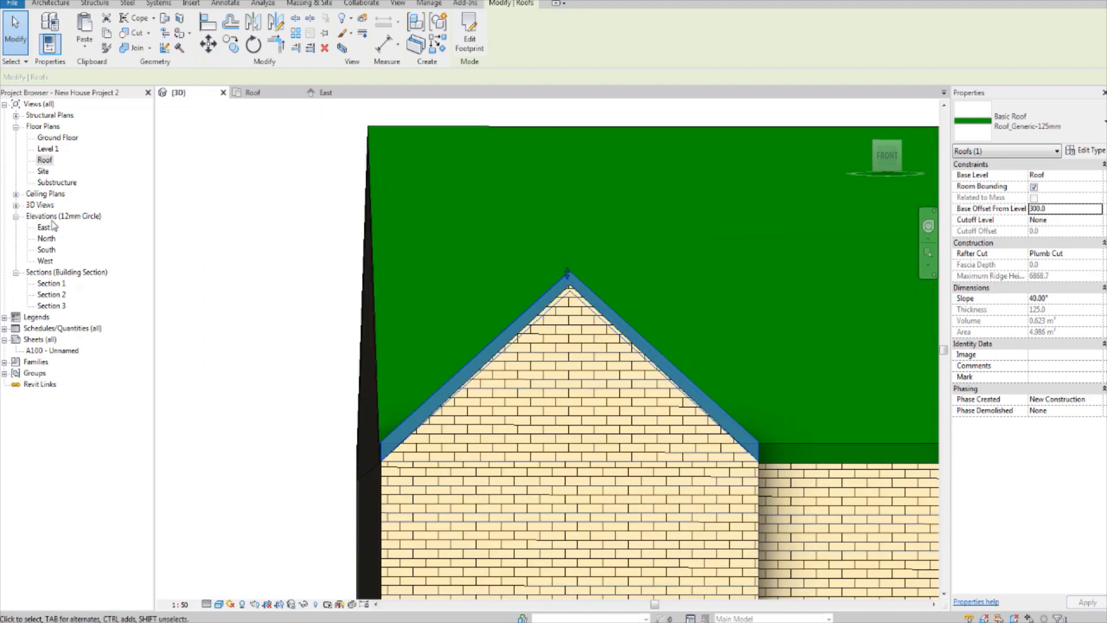
pyautogui.doubleClick(48, 252)
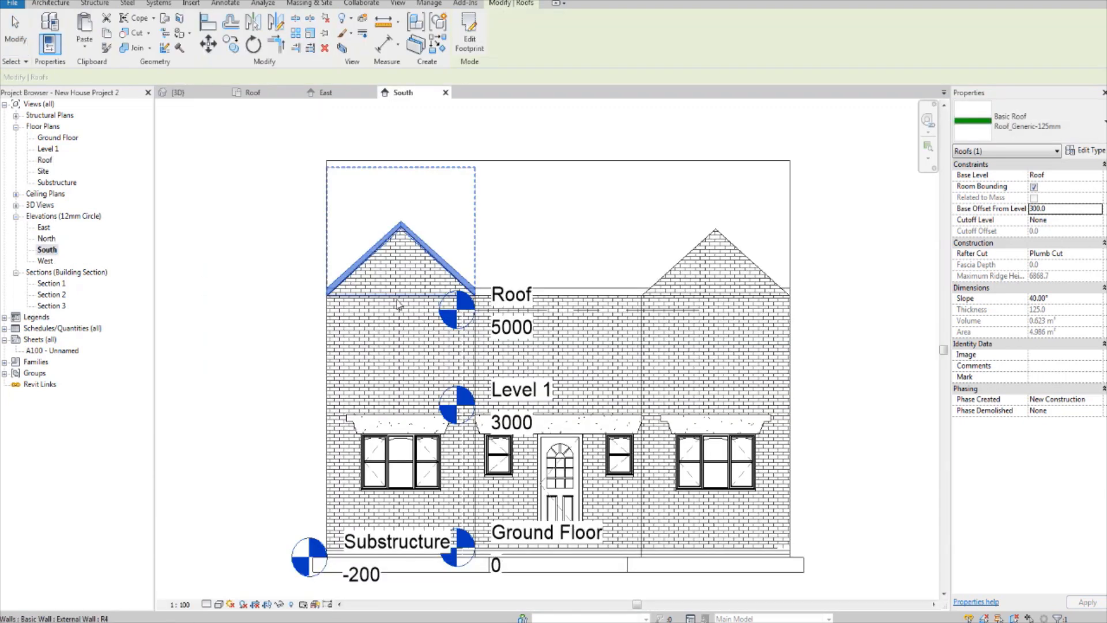
pyautogui.scroll(5, 519, 375)
pyautogui.scroll(3, 493, 267)
pyautogui.moveTo(484, 358); pyautogui.dragTo(527, 253, button='middle')
pyautogui.moveTo(608, 311); pyautogui.dragTo(591, 323, button='middle')
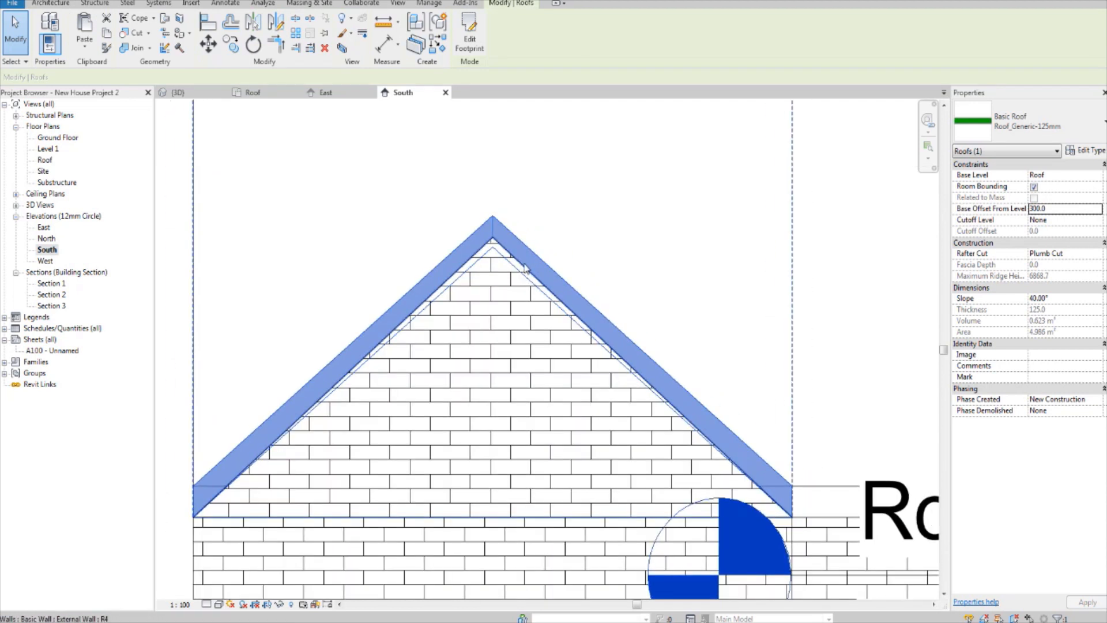
# Step: Open the left gable wall's profile for editing and dimension the angle between its base line and right sloping line
pyautogui.click(730, 473)
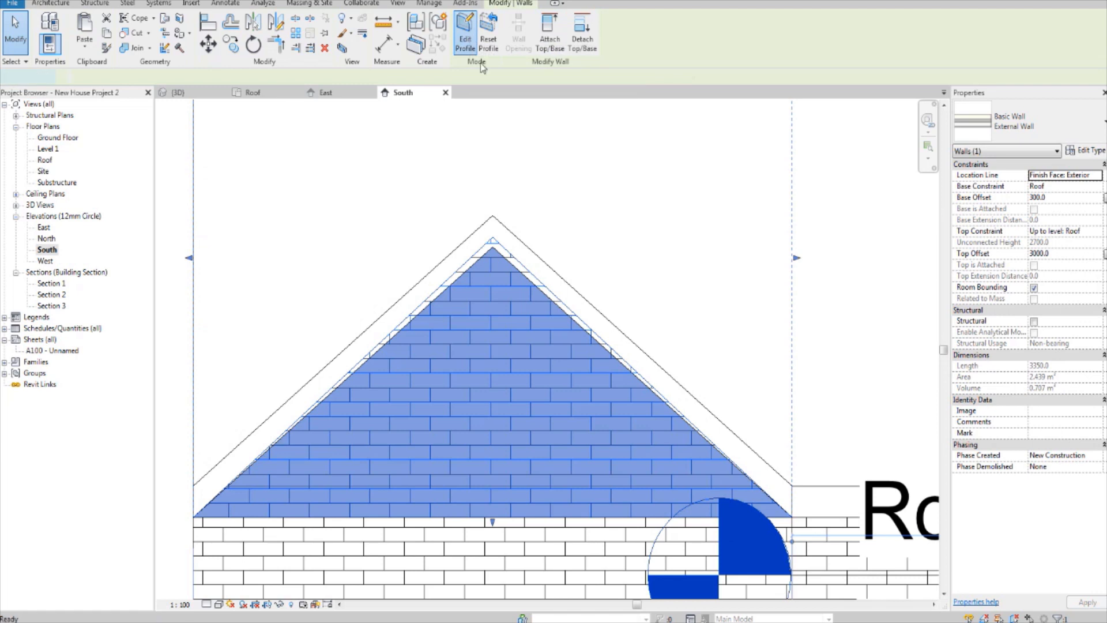
pyautogui.click(465, 40)
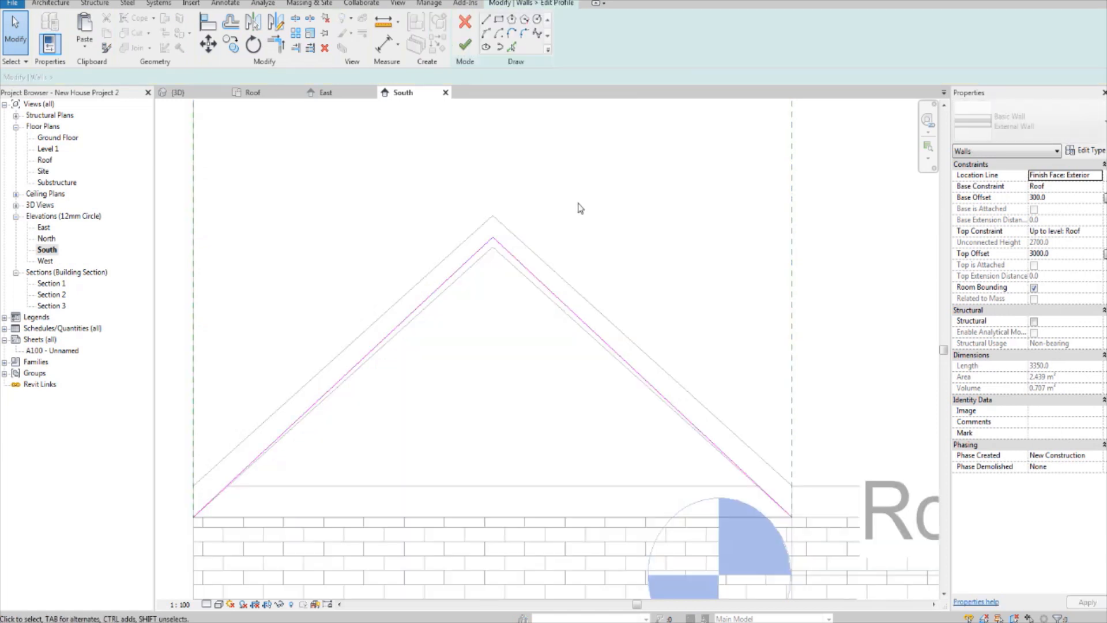
pyautogui.click(604, 344)
pyautogui.click(485, 350)
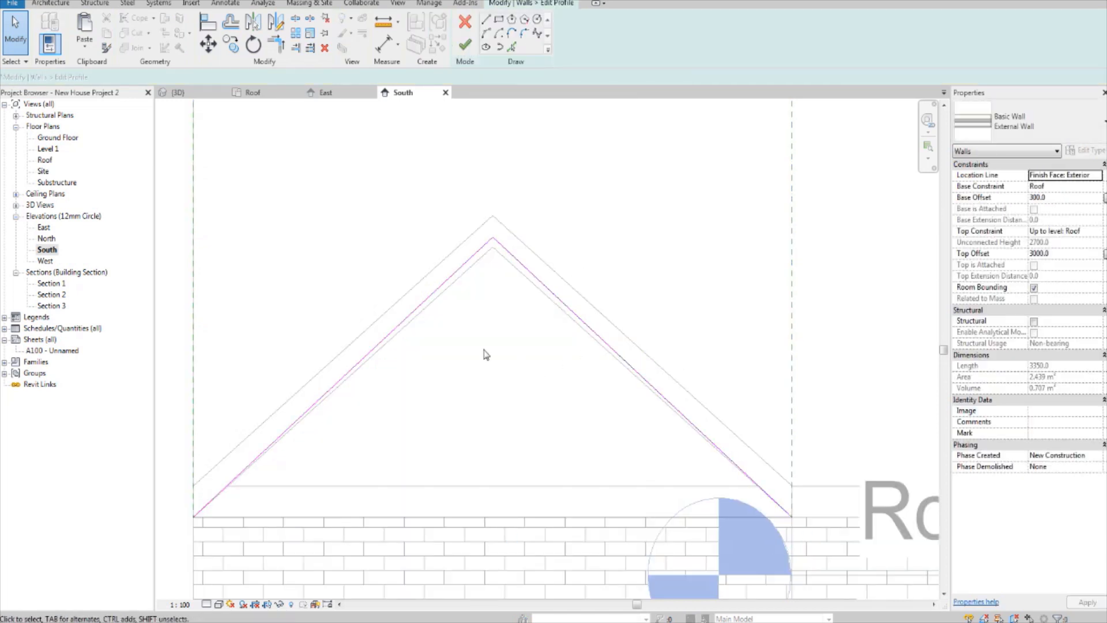
pyautogui.moveTo(503, 358); pyautogui.dragTo(484, 349, button='middle')
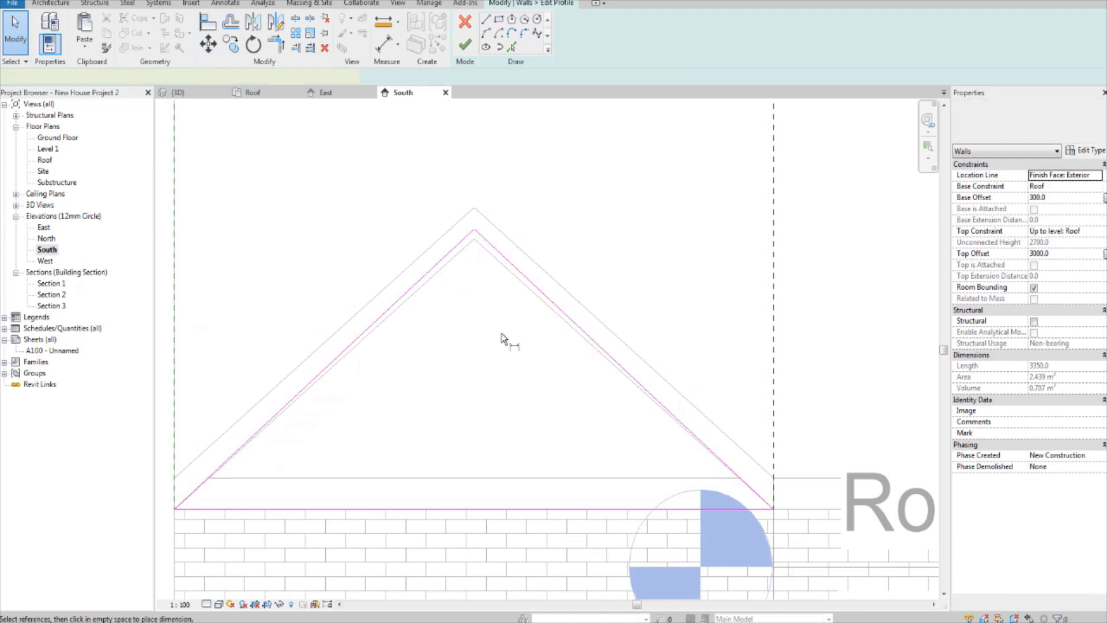
pyautogui.press('i')
pyautogui.click(524, 36)
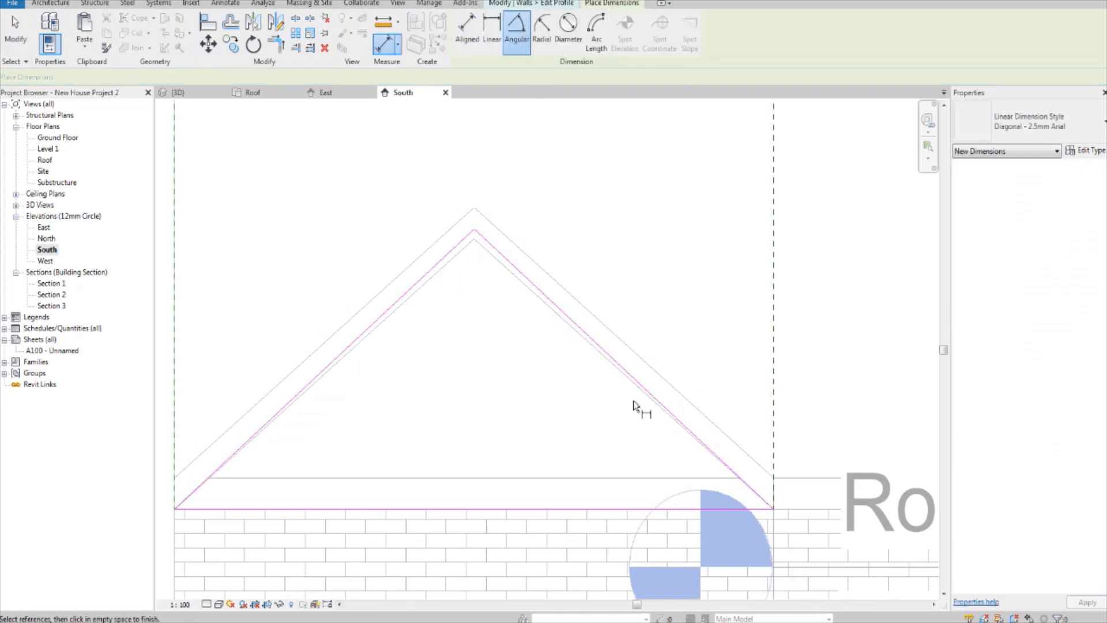
pyautogui.click(606, 509)
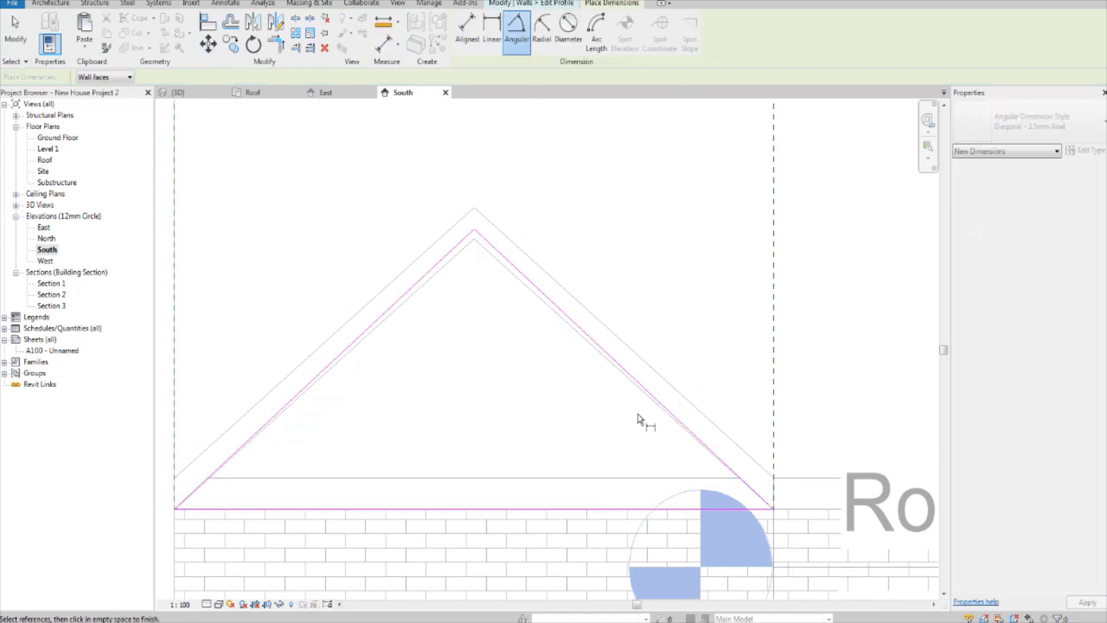
pyautogui.click(636, 376)
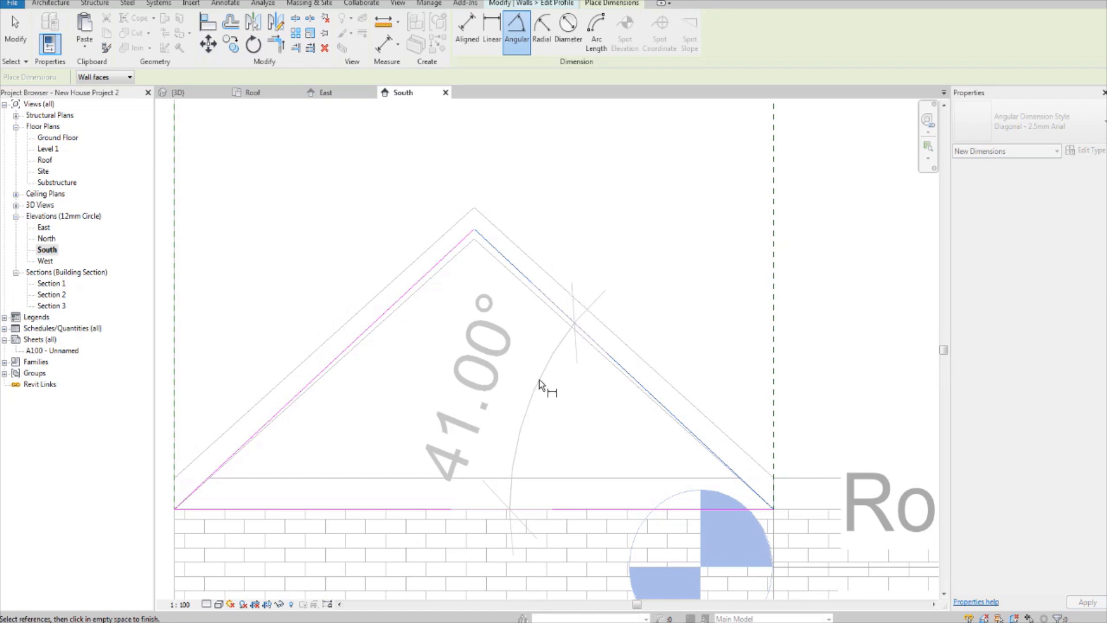
pyautogui.click(546, 386)
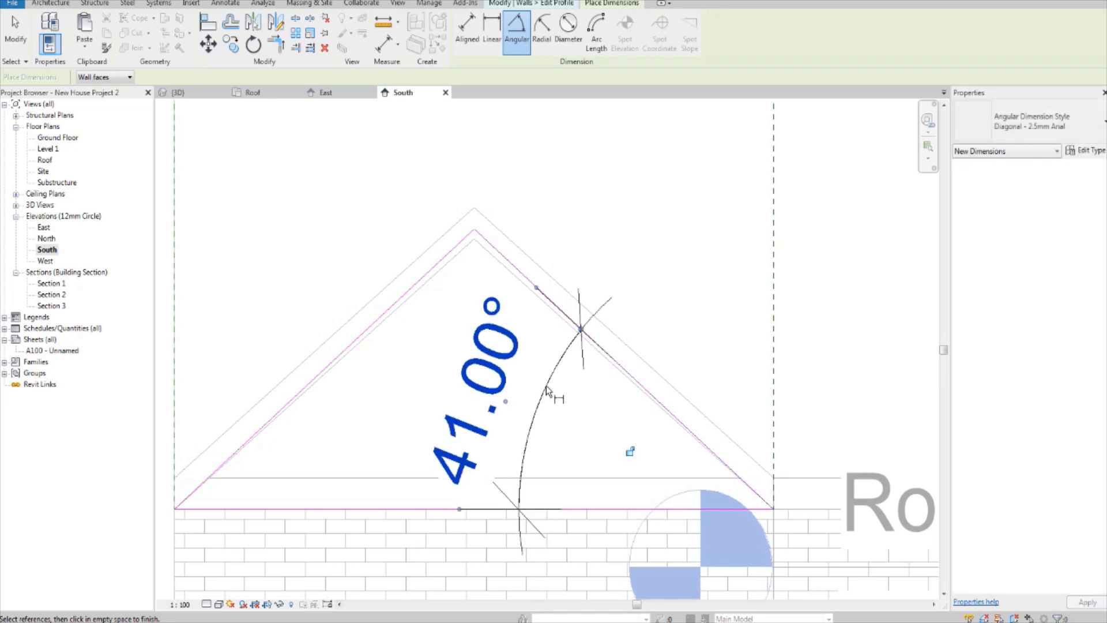
# Step: Delete the angular dimension and finish editing the gable wall's profile
pyautogui.press('Escape')
pyautogui.press('Escape')
pyautogui.click(517, 347)
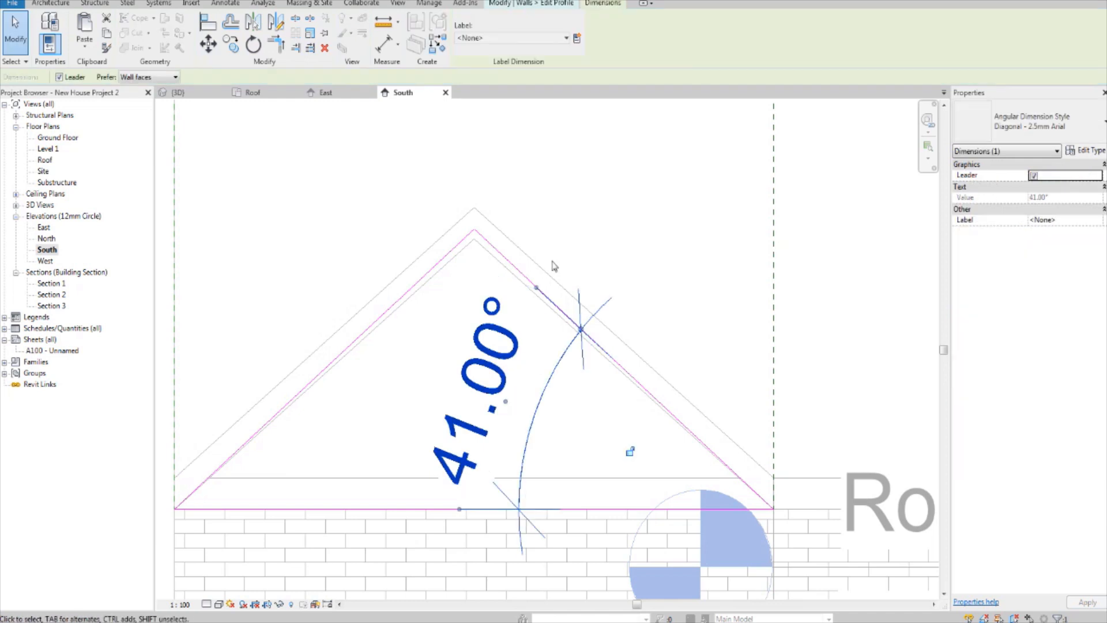
pyautogui.press('Delete')
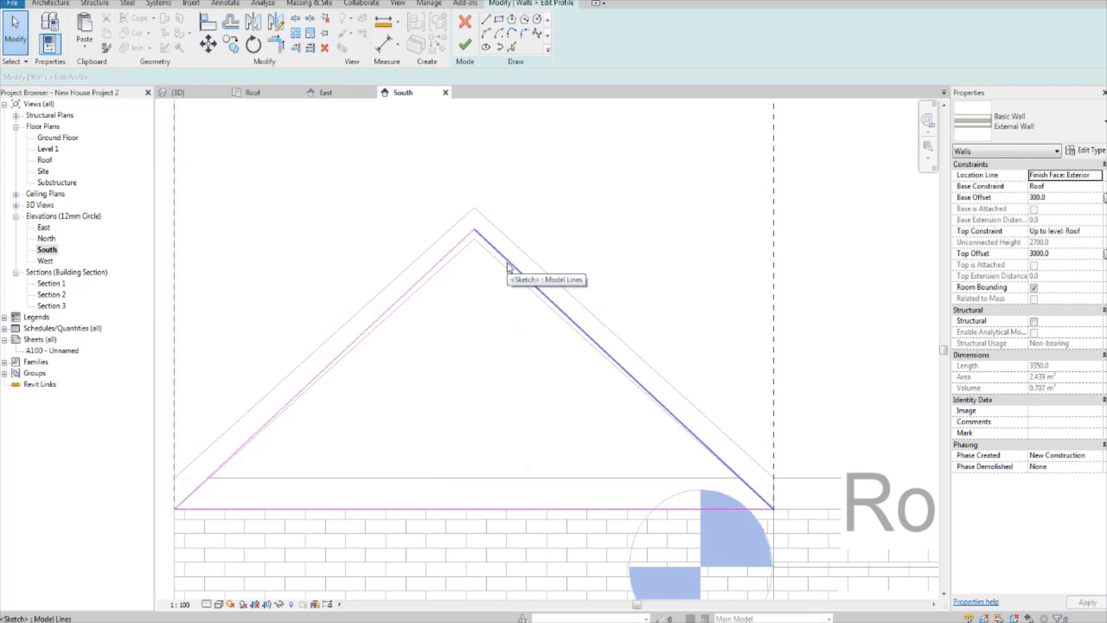
pyautogui.moveTo(460, 324); pyautogui.dragTo(569, 301, button='middle')
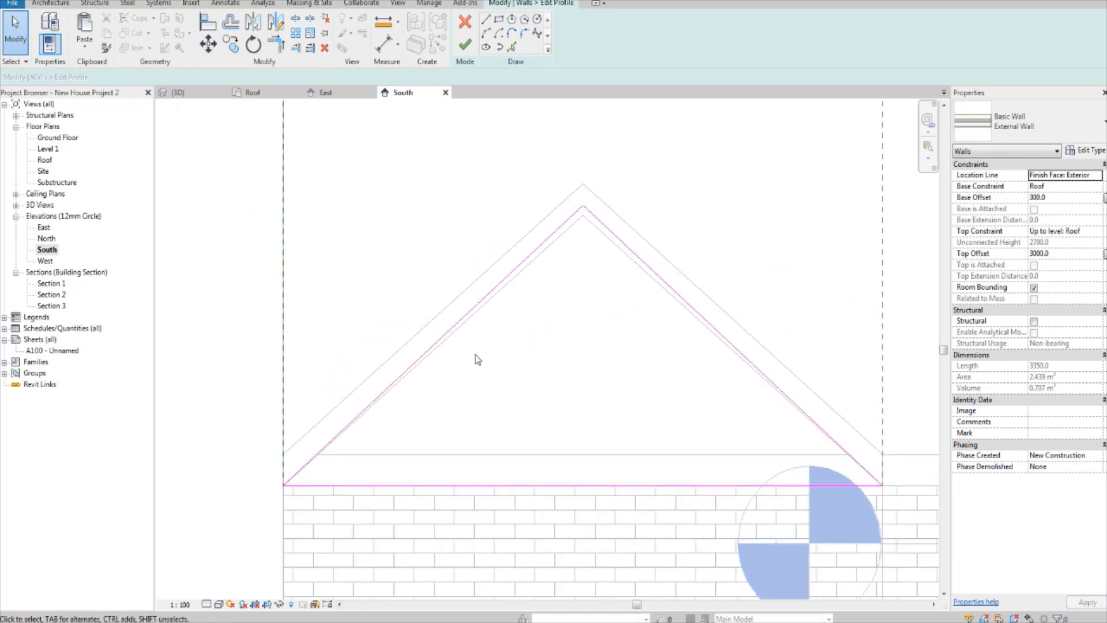
pyautogui.click(464, 48)
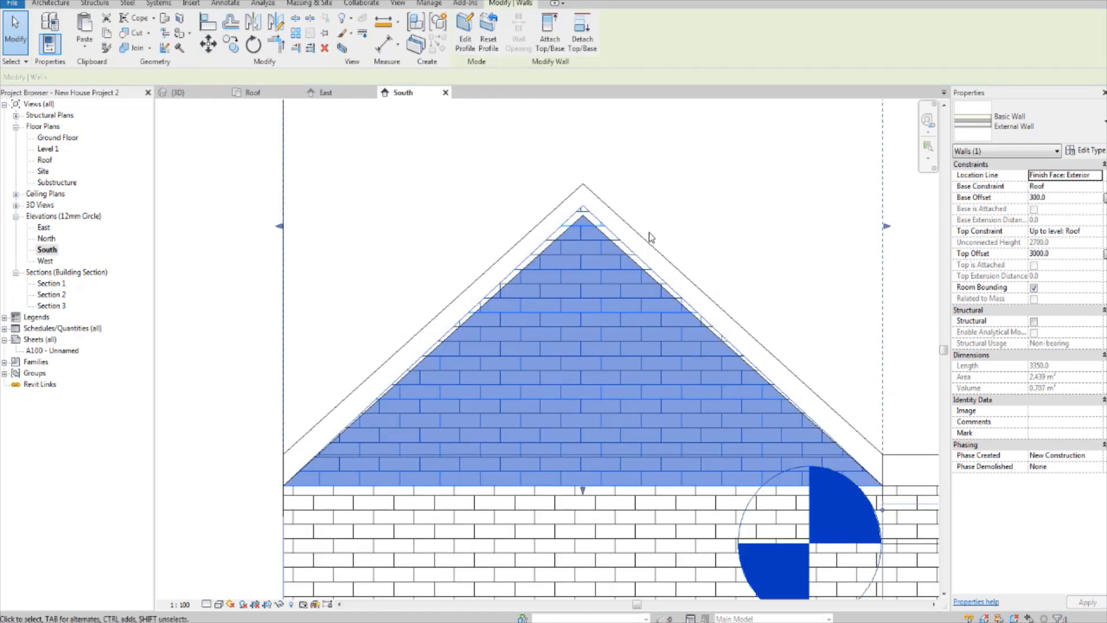
# Step: Select the gable roof over the left front projection in the South elevation
pyautogui.click(633, 232)
pyautogui.scroll(-2, 632, 232)
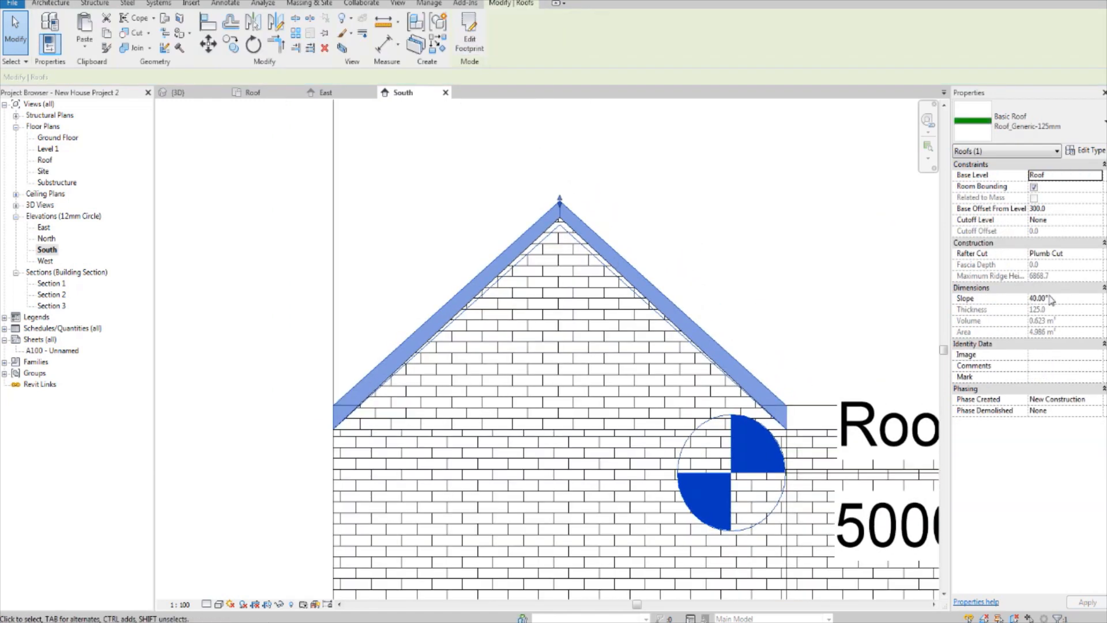
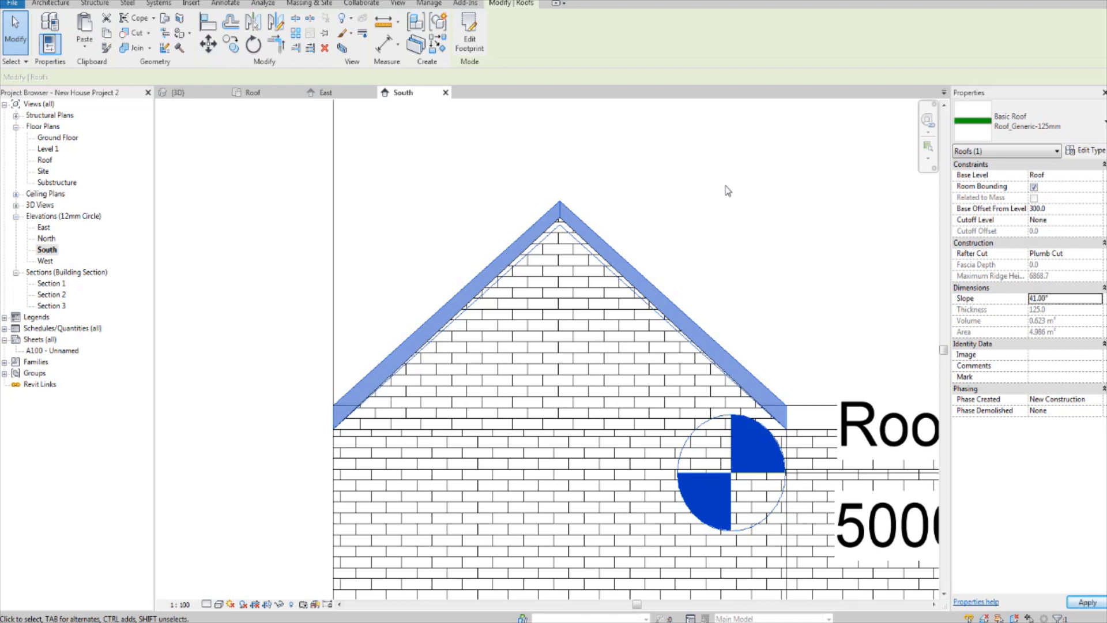
# Step: Apply the 41° slope to the gable roof over the left front projection and reselect the roof
pyautogui.click(681, 237)
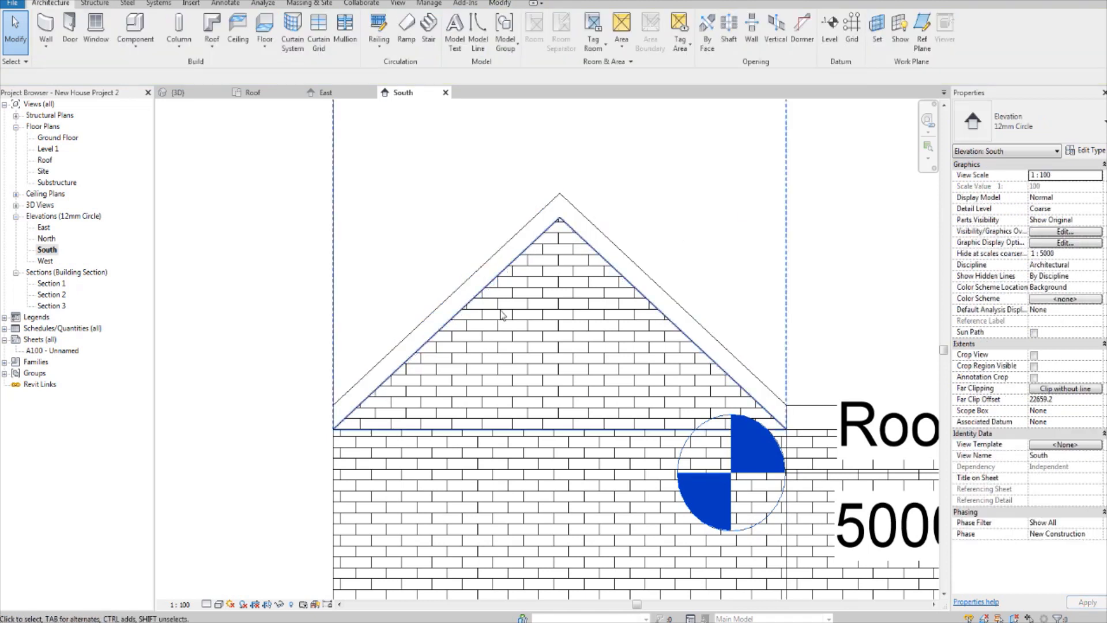
pyautogui.scroll(2, 553, 130)
pyautogui.click(565, 274)
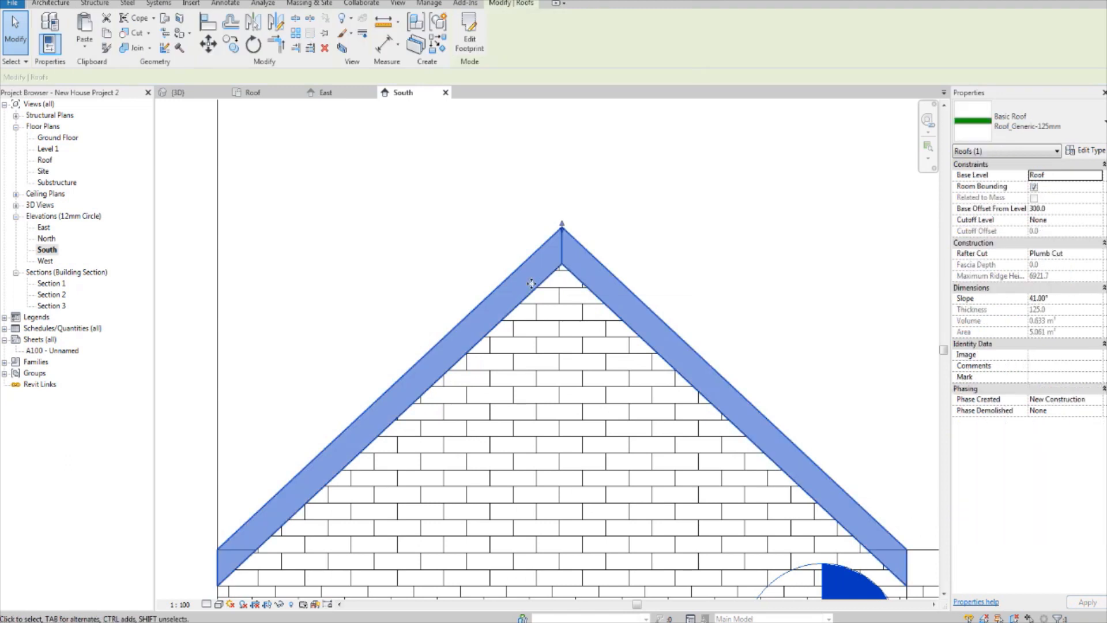
# Step: Examine in 3D how the back end of the left gable roof meets the main roof's front slope
pyautogui.click(178, 92)
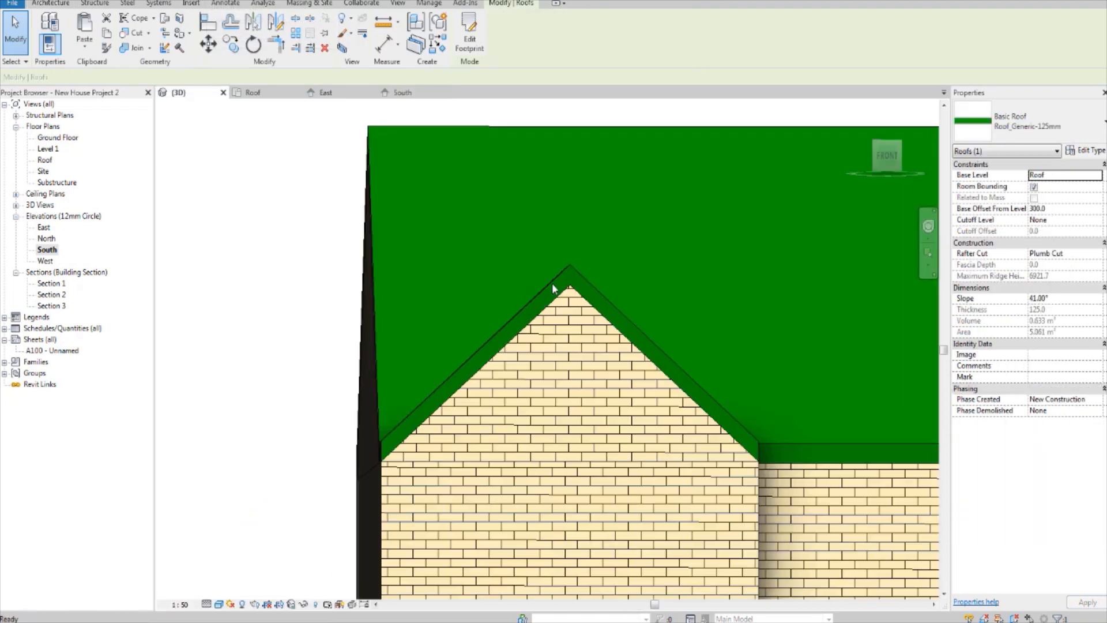
pyautogui.press('Escape')
pyautogui.scroll(-4, 648, 331)
pyautogui.keyDown('shift'); pyautogui.moveTo(623, 339); pyautogui.dragTo(731, 474, button='middle'); pyautogui.keyUp('shift')
pyautogui.keyDown('shift'); pyautogui.moveTo(626, 403); pyautogui.dragTo(756, 369, button='middle'); pyautogui.keyUp('shift')
pyautogui.scroll(2, 460, 292)
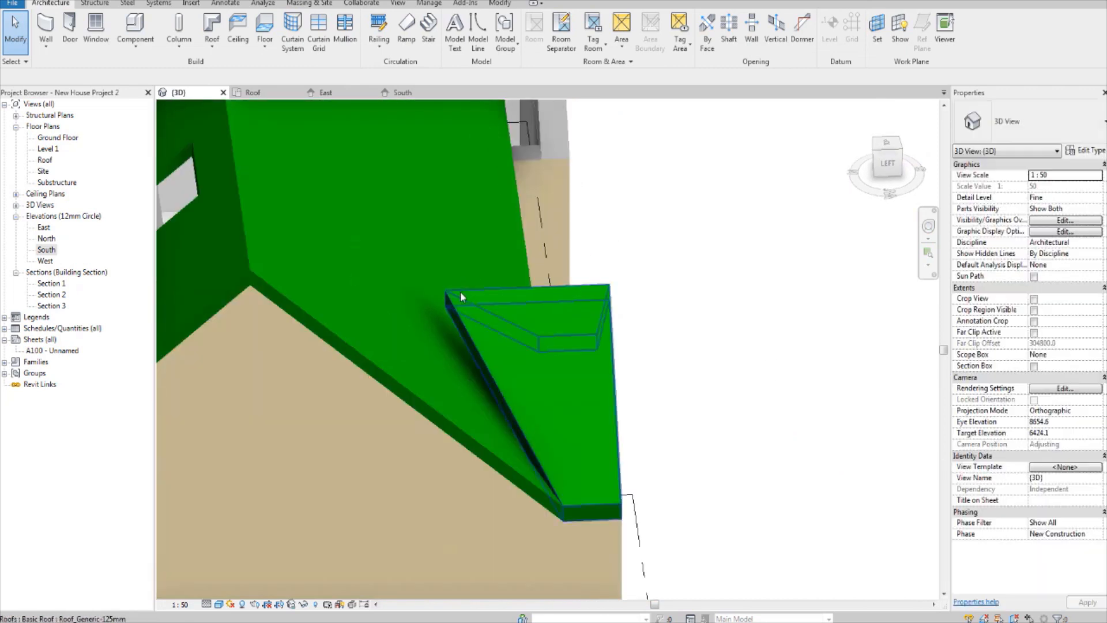
pyautogui.click(460, 292)
pyautogui.scroll(3, 424, 295)
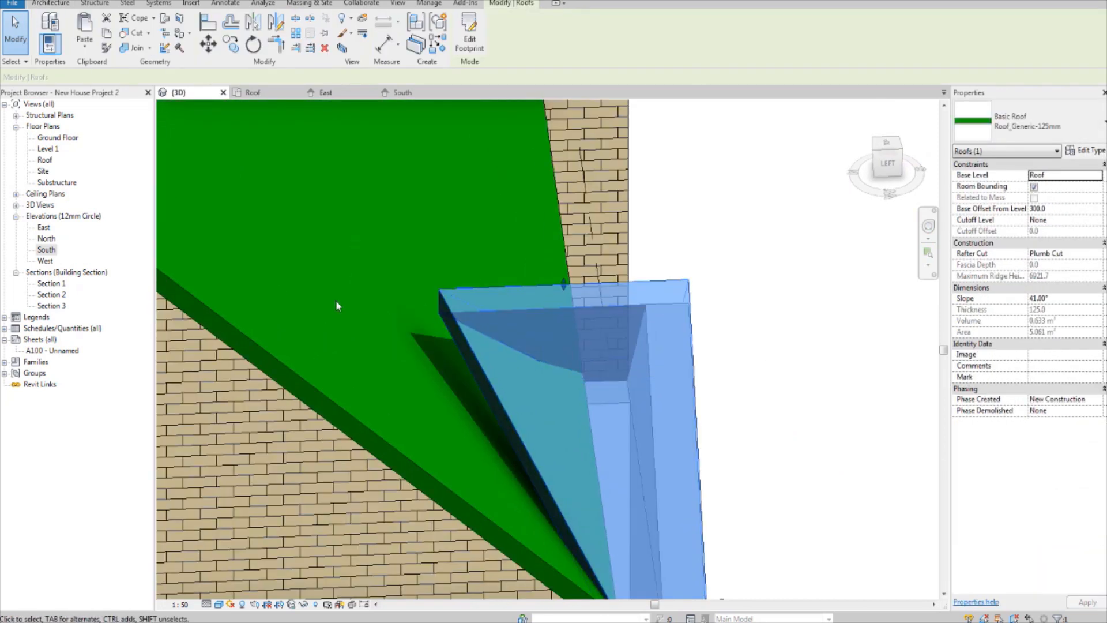
pyautogui.scroll(-4, 338, 302)
pyautogui.keyDown('shift'); pyautogui.moveTo(502, 315); pyautogui.dragTo(356, 353, button='middle'); pyautogui.keyUp('shift')
pyautogui.moveTo(356, 354); pyautogui.dragTo(454, 390, button='middle')
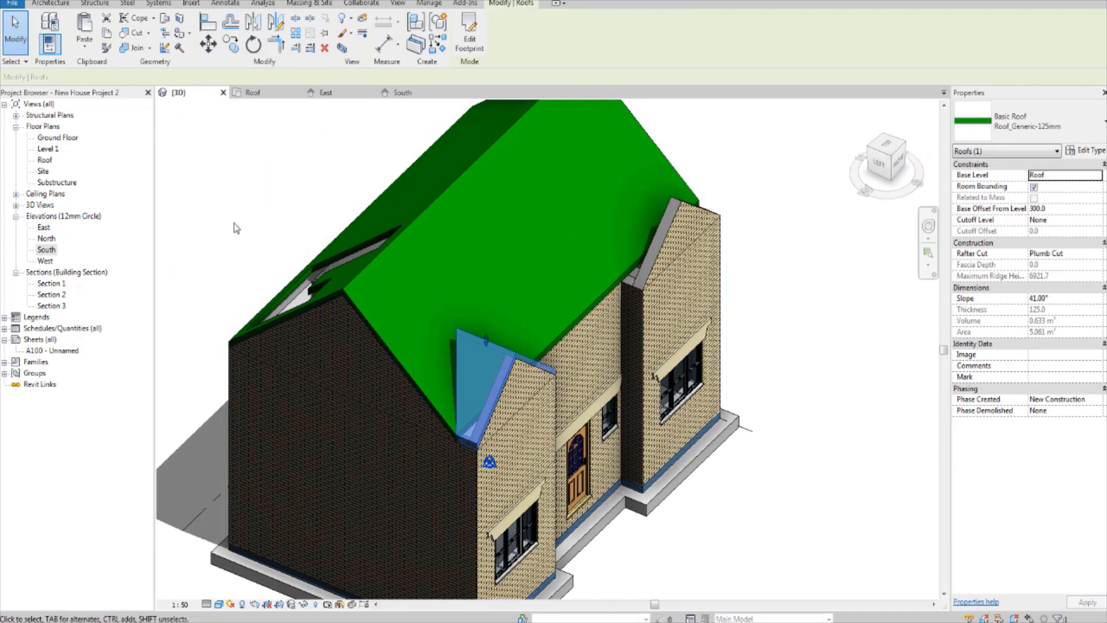
# Step: Edit the left gable roof's footprint in the Roof plan, moving its rear apex inward until the sloping lines are about 2222 mm long, and finish
pyautogui.doubleClick(44, 162)
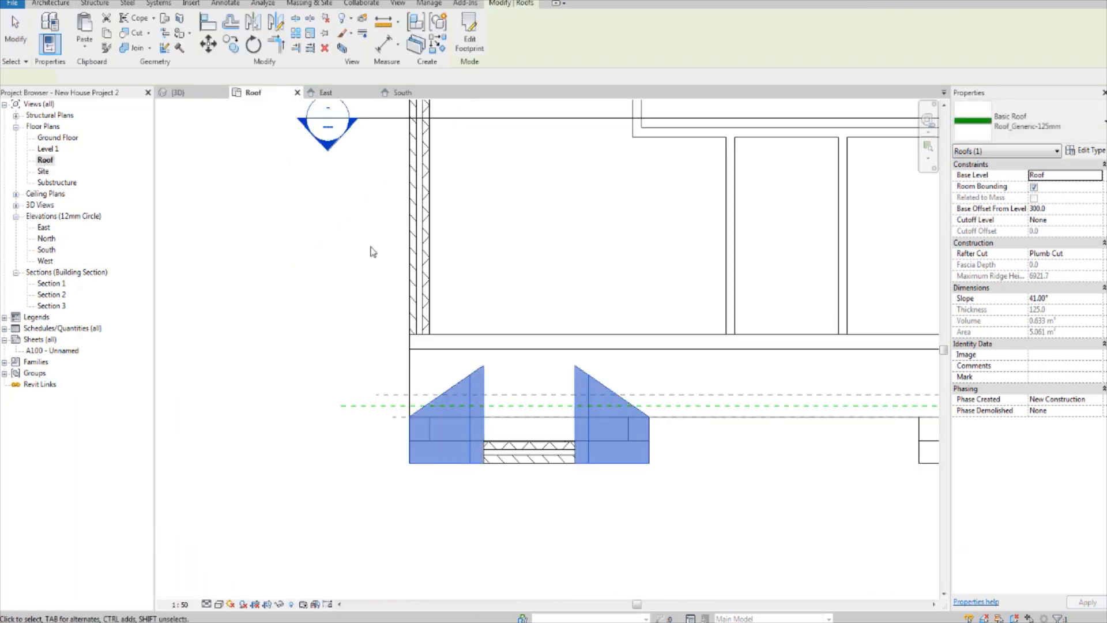
pyautogui.click(469, 39)
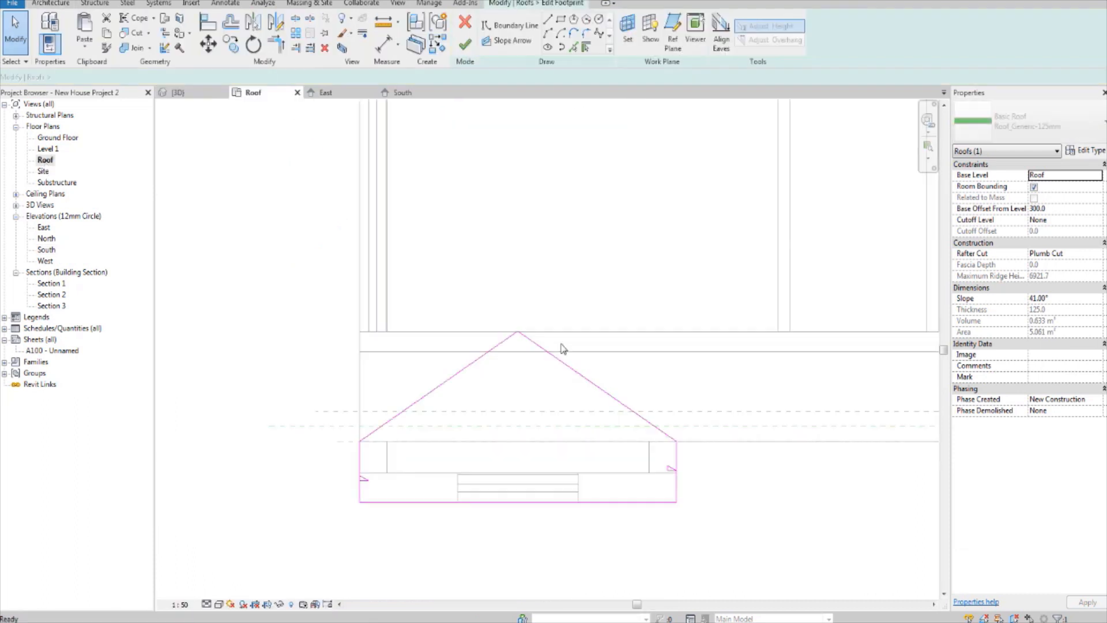
pyautogui.click(526, 338)
pyautogui.keyDown('ctrl'); pyautogui.click(518, 332); pyautogui.keyUp('ctrl')
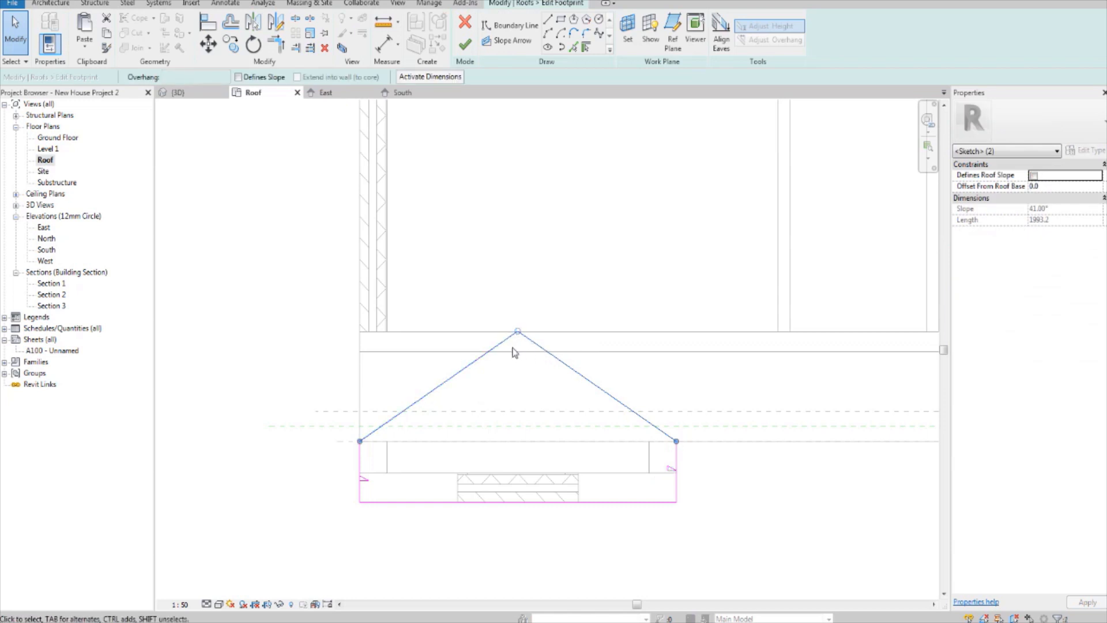
pyautogui.click(519, 317)
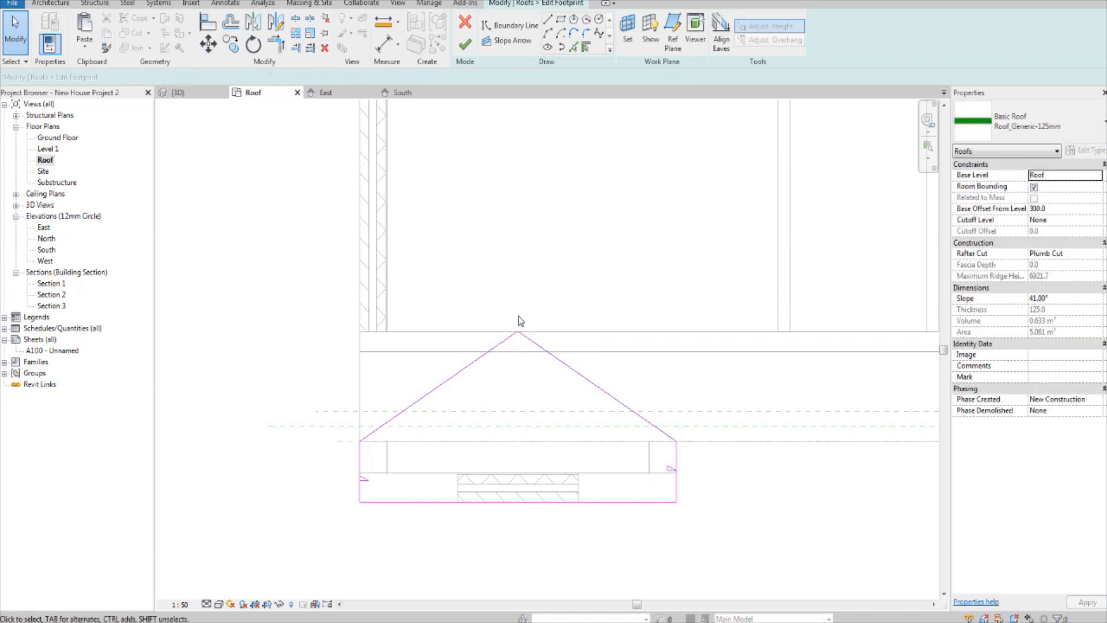
pyautogui.click(515, 337)
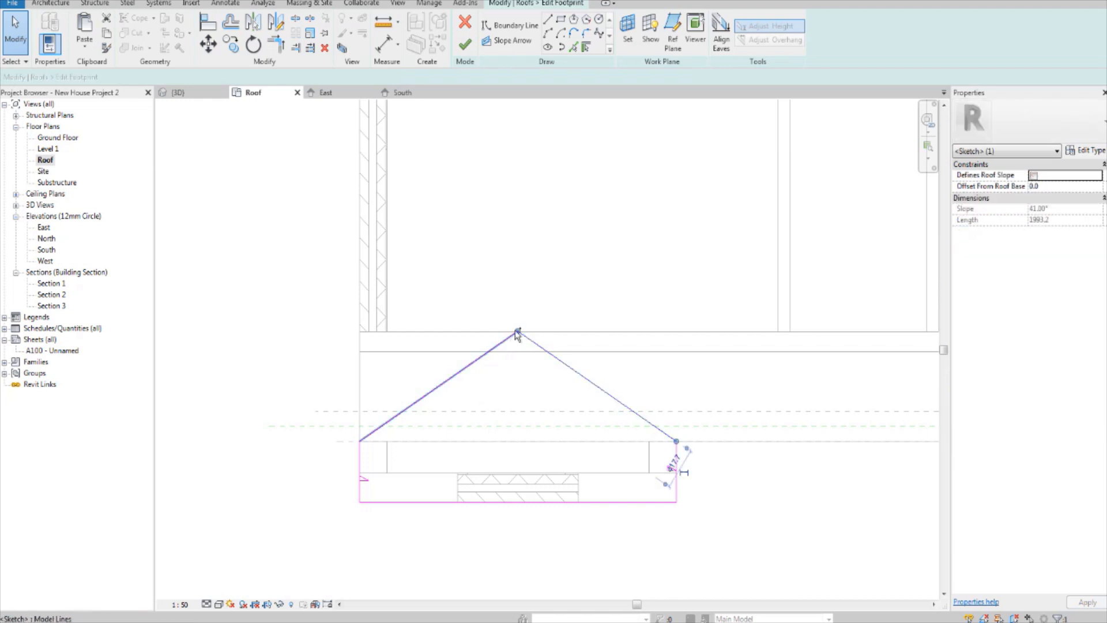
pyautogui.moveTo(518, 332); pyautogui.dragTo(519, 293)
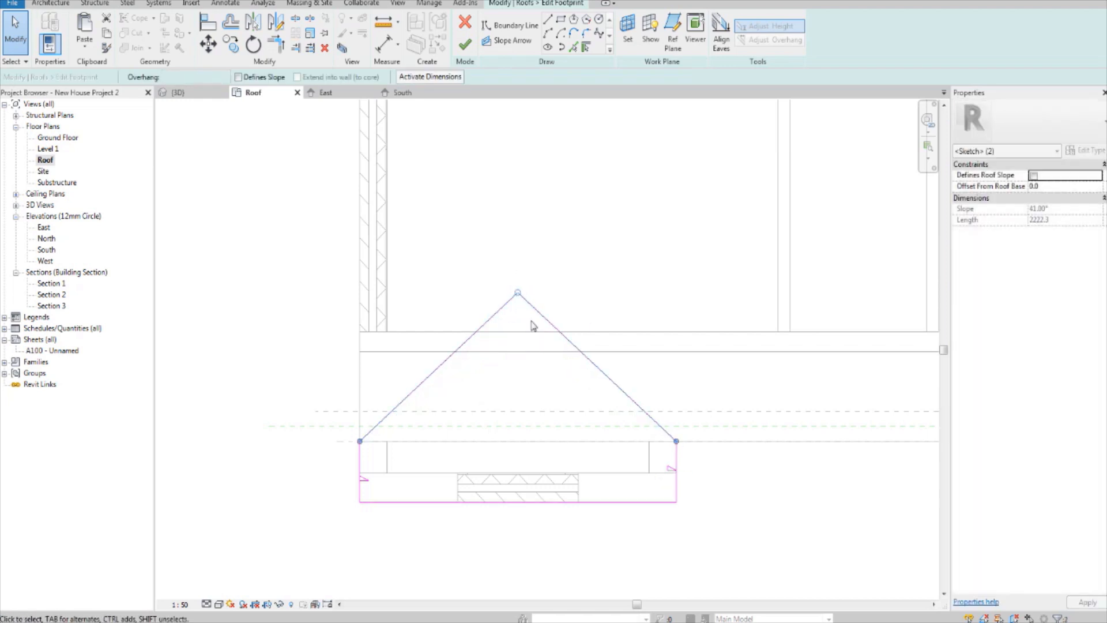
pyautogui.click(465, 46)
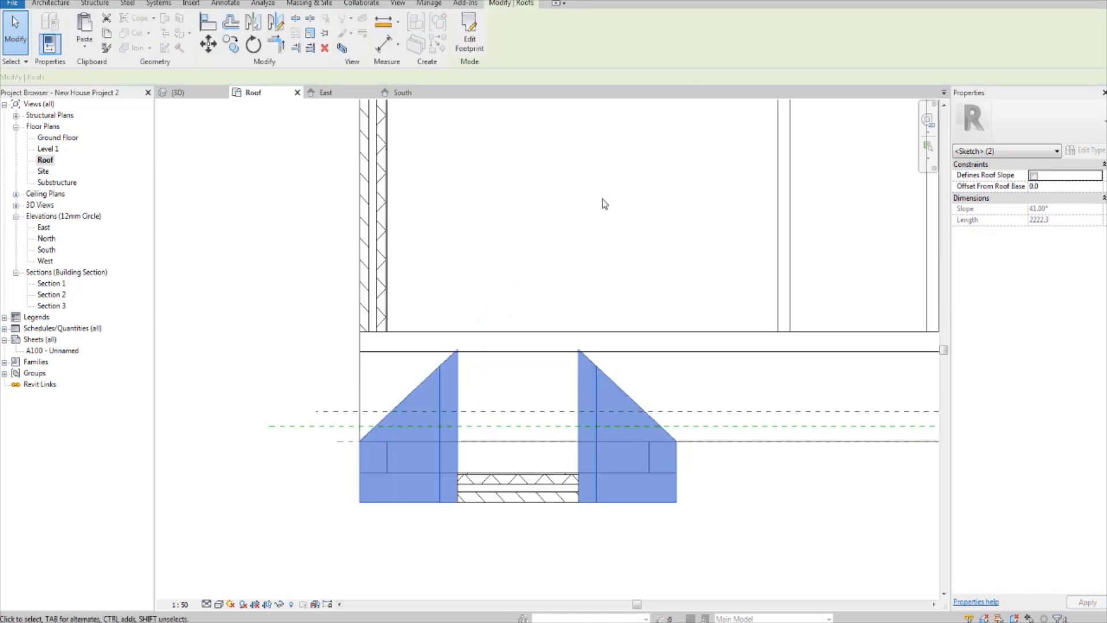
pyautogui.click(331, 321)
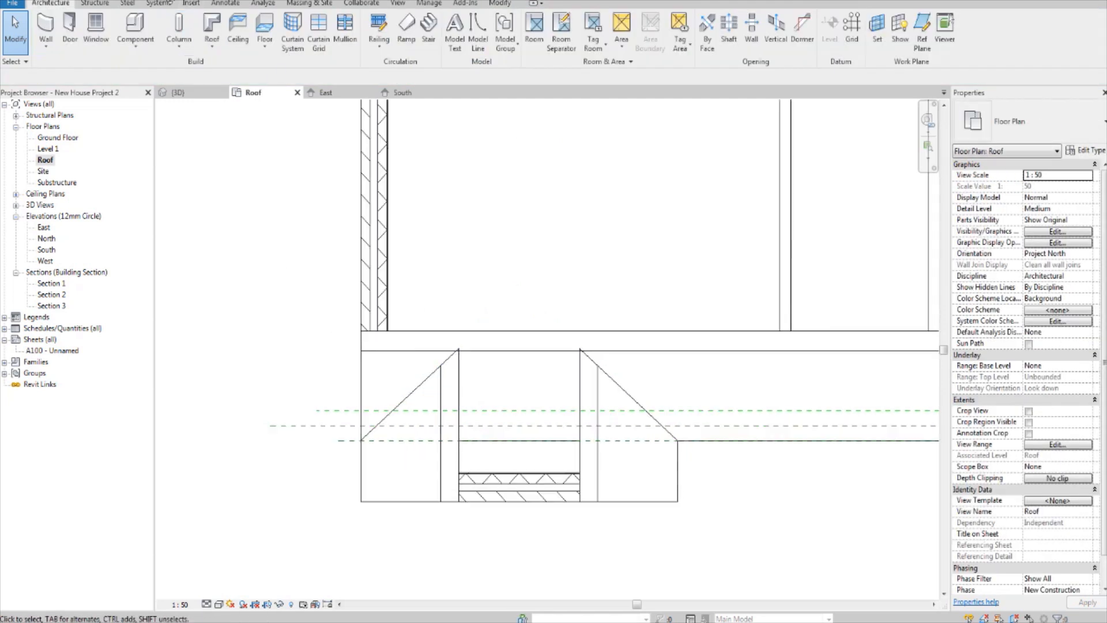
# Step: Edit the gable roof's footprint in the 3D top view, moving its rear apex inward until the sloping lines are about 2373 mm long, and finish
pyautogui.click(180, 92)
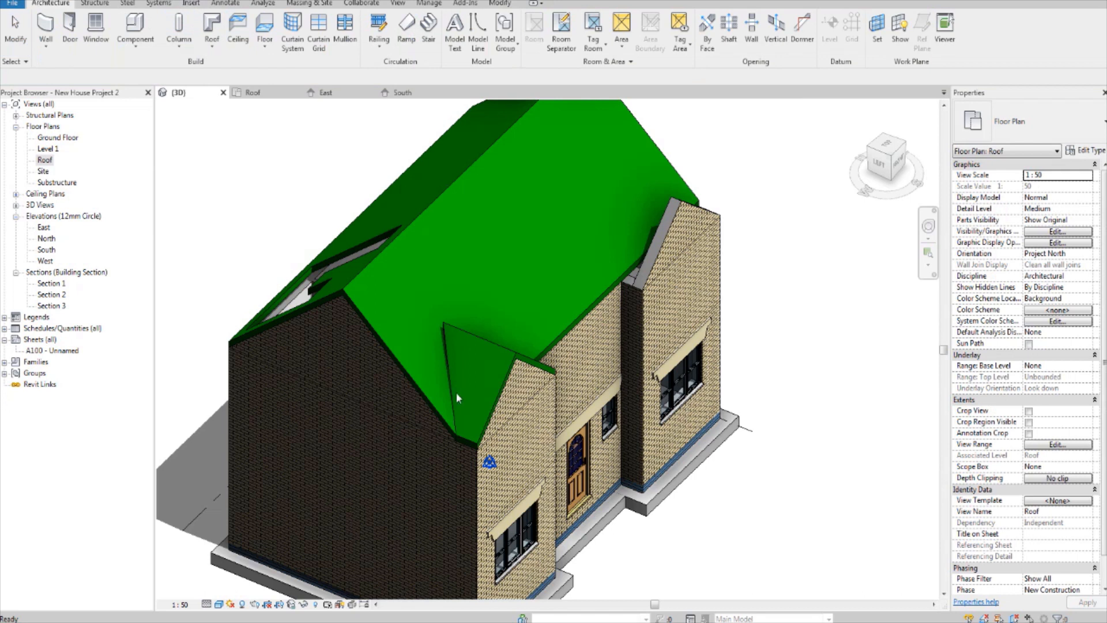
pyautogui.scroll(3, 430, 369)
pyautogui.click(478, 304)
pyautogui.keyDown('shift'); pyautogui.moveTo(687, 268); pyautogui.dragTo(637, 306, button='middle'); pyautogui.keyUp('shift')
pyautogui.click(886, 152)
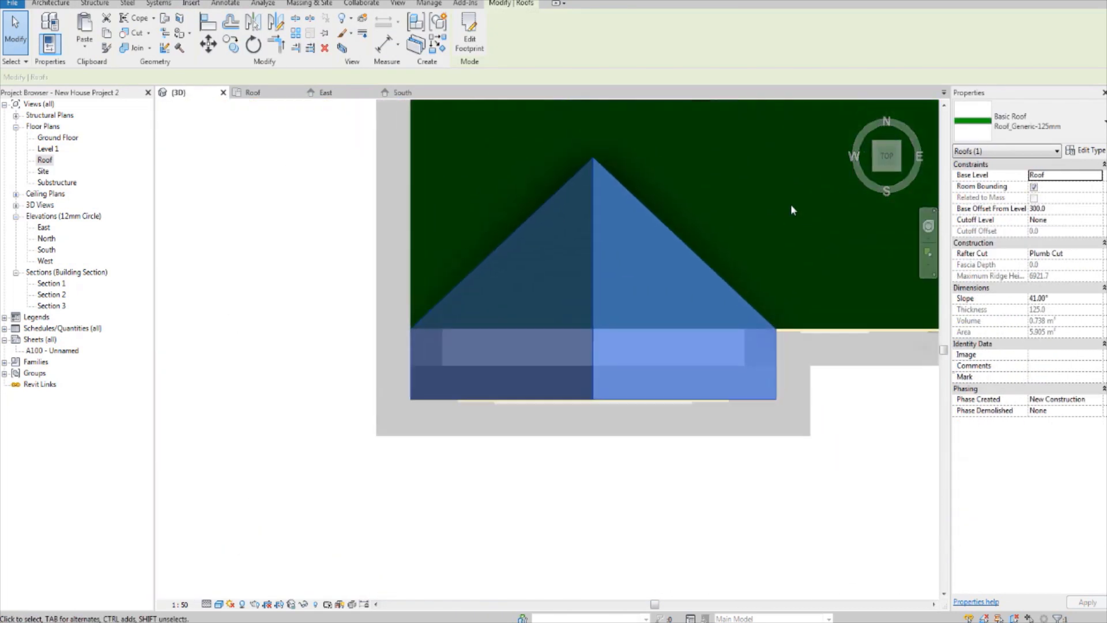
pyautogui.click(470, 35)
pyautogui.click(529, 318)
pyautogui.keyDown('ctrl'); pyautogui.click(519, 313); pyautogui.keyUp('ctrl')
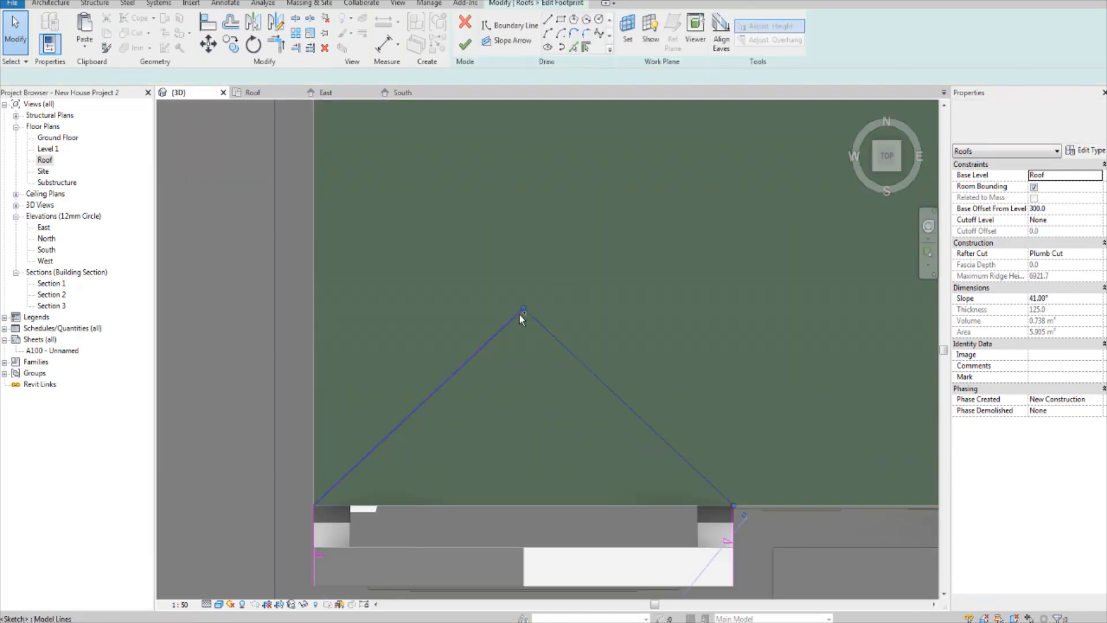
pyautogui.moveTo(523, 309); pyautogui.dragTo(523, 279)
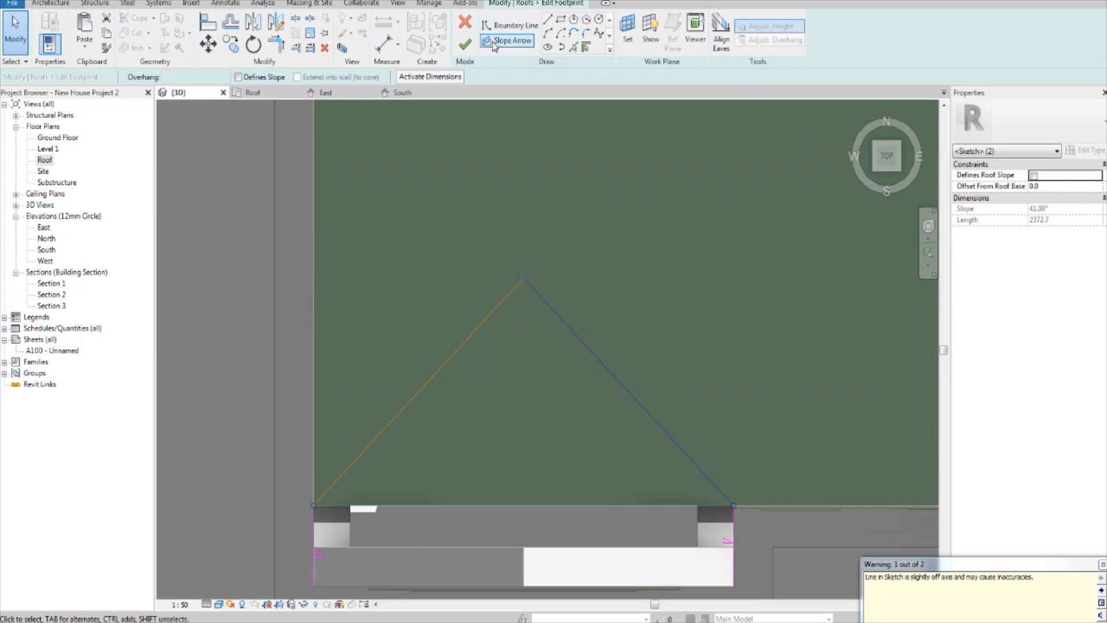
pyautogui.click(465, 45)
# Step: Extend the left gable roof's footprint apex into the main roof until the sloping lines are about 2445 mm long, and finish the sketch
pyautogui.scroll(-3, 584, 293)
pyautogui.moveTo(584, 293)
pyautogui.keyDown('shift'); pyautogui.mouseDown(button='middle')
pyautogui.moveTo(655, 348)
pyautogui.moveTo(734, 162)
pyautogui.moveTo(755, 159)
pyautogui.mouseUp(button='middle'); pyautogui.keyUp('shift')
pyautogui.scroll(3, 546, 377)
pyautogui.keyDown('shift'); pyautogui.moveTo(546, 377); pyautogui.dragTo(687, 299, button='middle'); pyautogui.keyUp('shift')
pyautogui.click(931, 422)
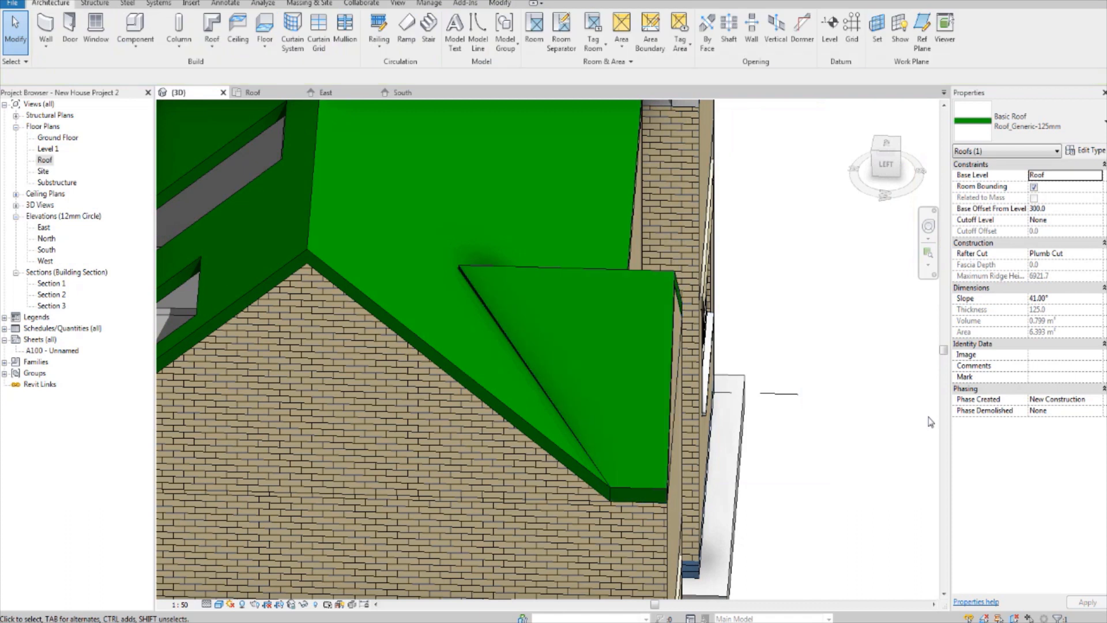
pyautogui.click(586, 265)
pyautogui.keyDown('shift'); pyautogui.moveTo(586, 265); pyautogui.dragTo(925, 160, button='middle'); pyautogui.keyUp('shift')
pyautogui.click(886, 153)
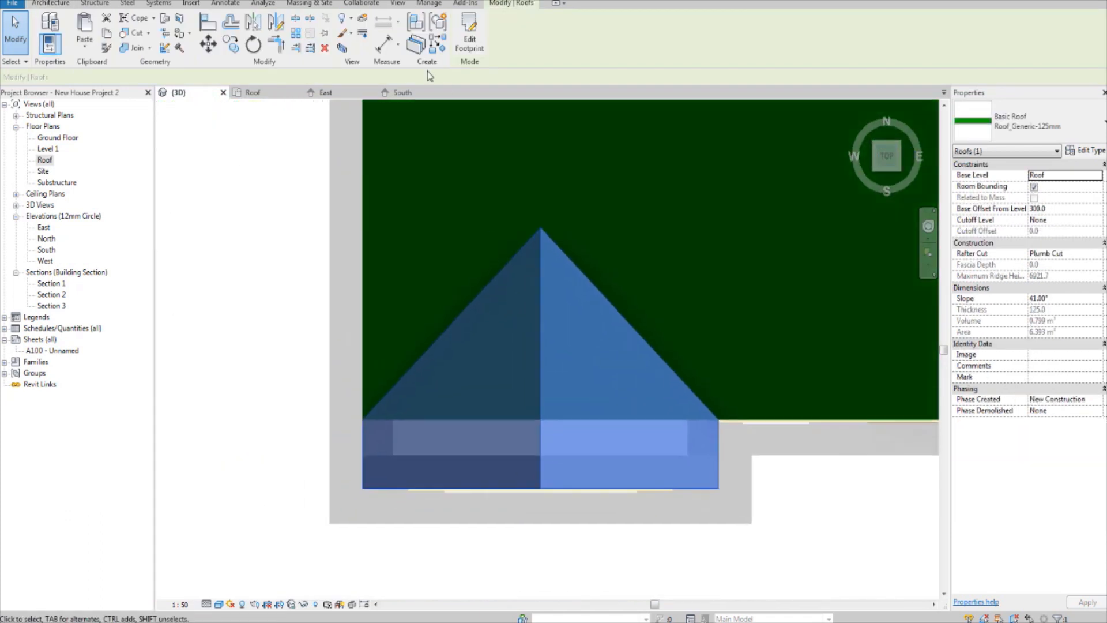
pyautogui.click(472, 37)
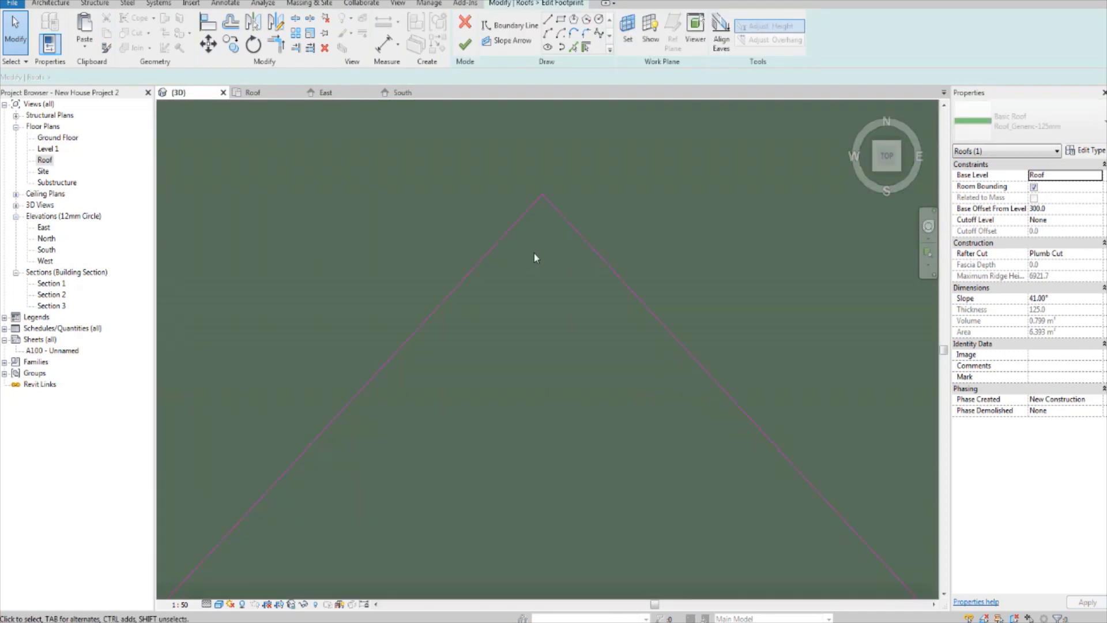
pyautogui.click(570, 226)
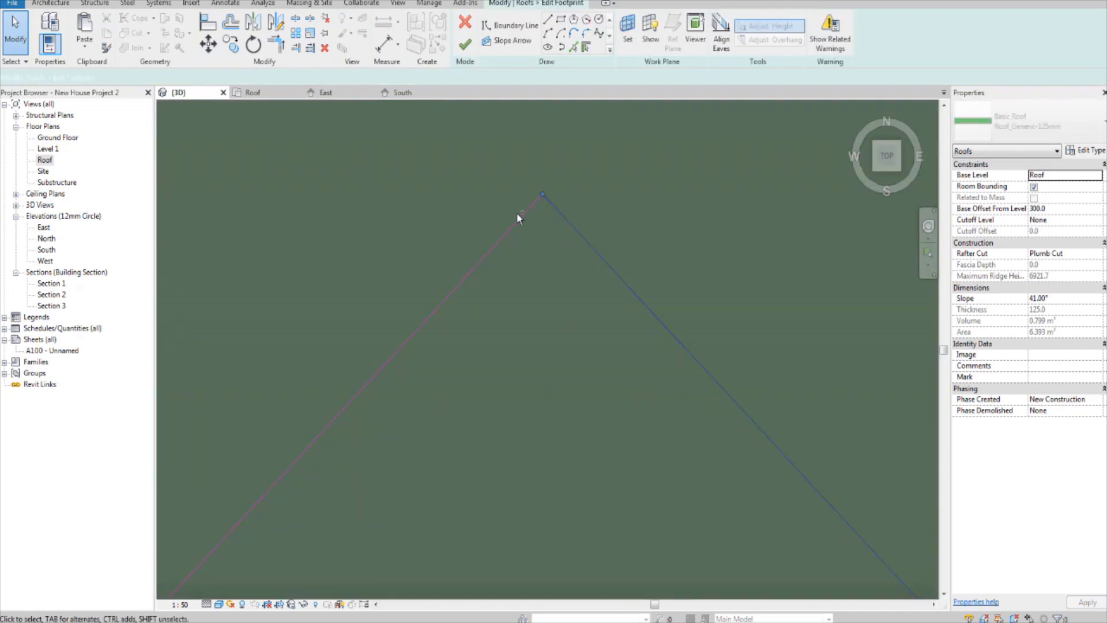
pyautogui.click(522, 215)
pyautogui.moveTo(549, 200); pyautogui.dragTo(550, 257, button='middle')
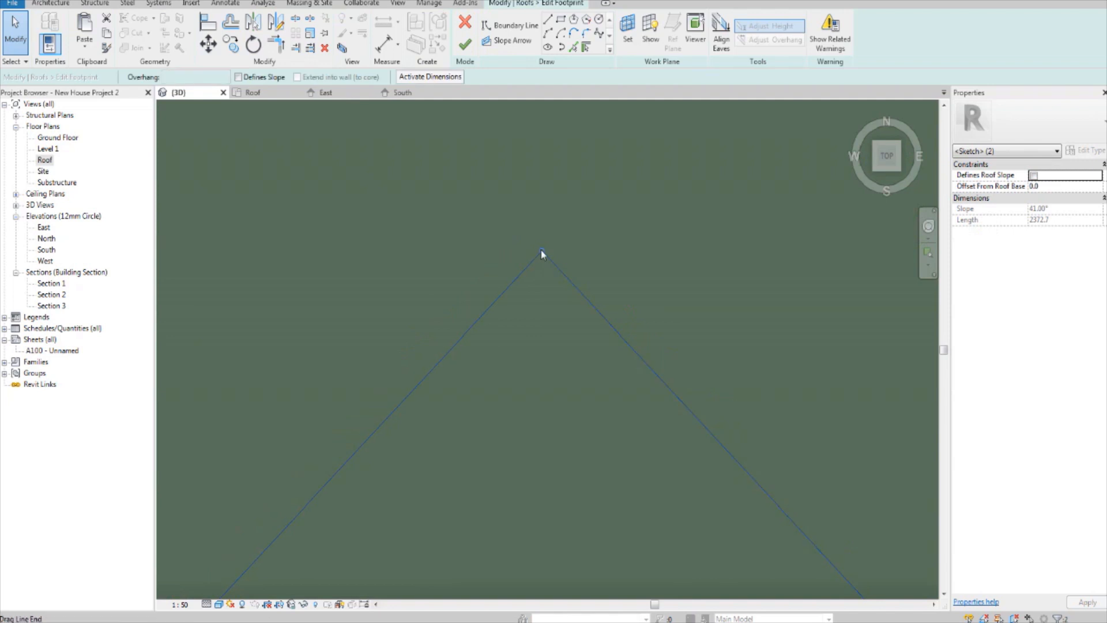
pyautogui.moveTo(542, 251); pyautogui.dragTo(543, 220)
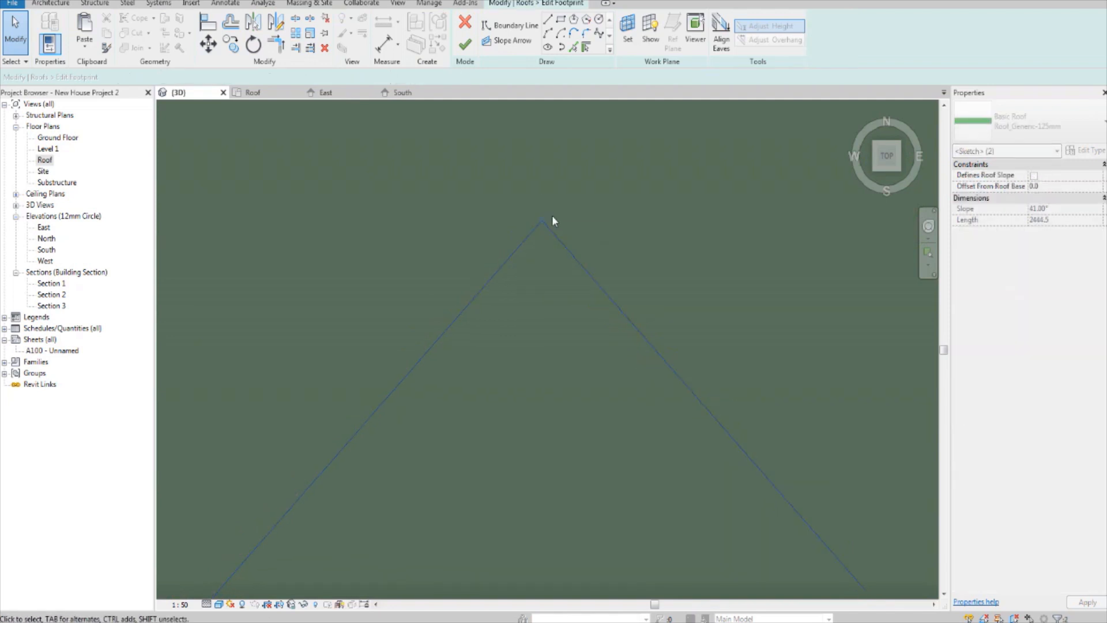
pyautogui.scroll(-4, 577, 200)
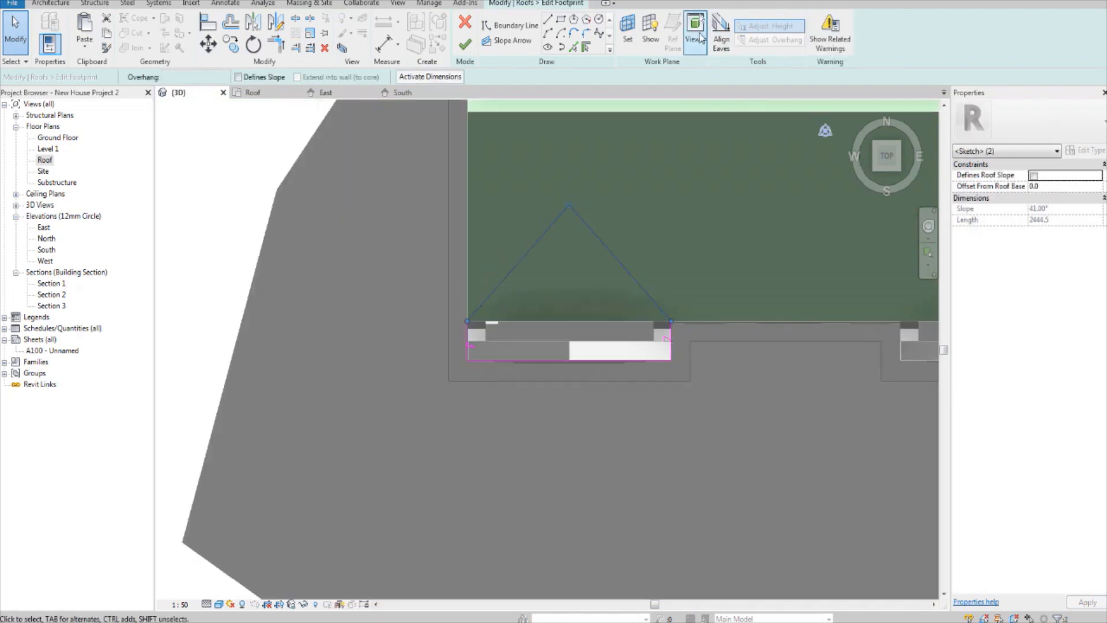
pyautogui.click(468, 46)
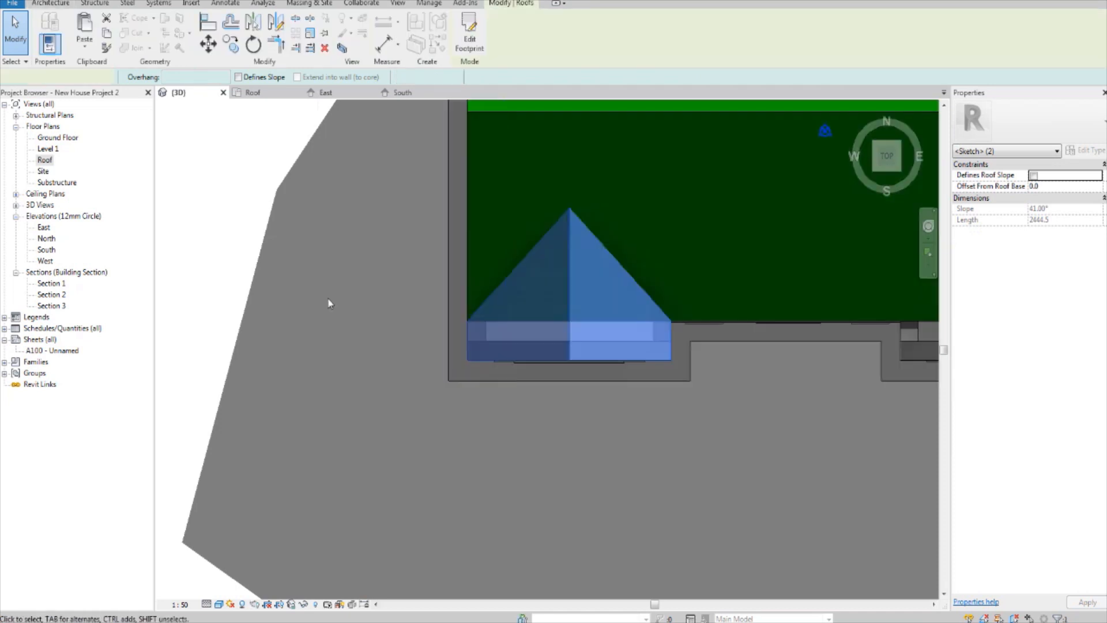
# Step: Examine in 3D how the extended gable roof joins the main roof and sits beside the right front projection
pyautogui.keyDown('shift'); pyautogui.moveTo(309, 333); pyautogui.dragTo(642, 313, button='middle'); pyautogui.keyUp('shift')
pyautogui.scroll(3, 642, 313)
pyautogui.scroll(3, 589, 238)
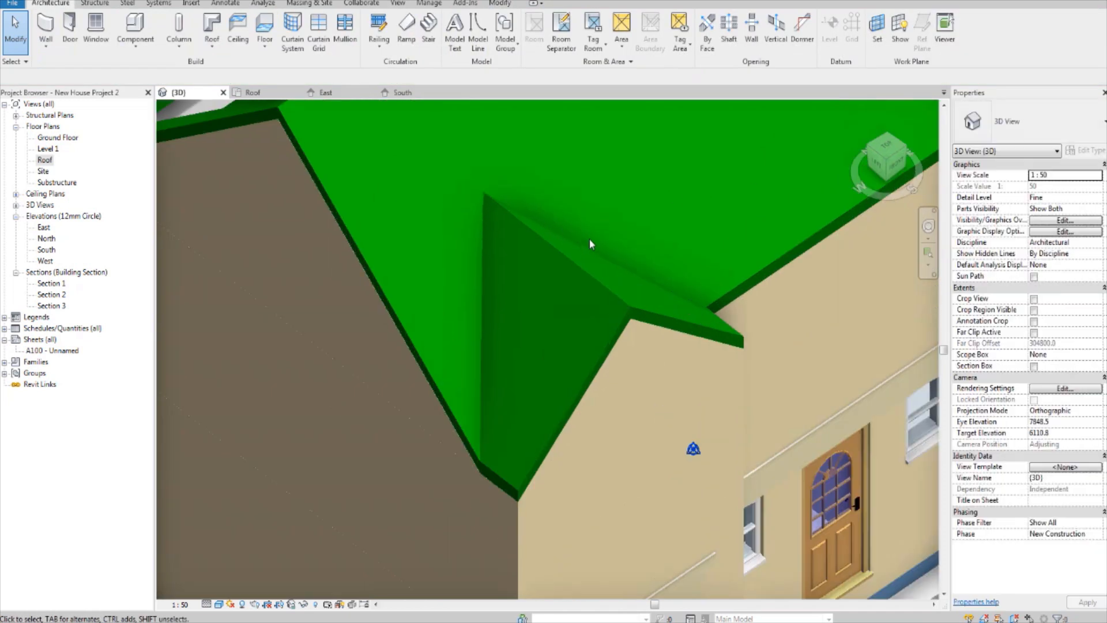
pyautogui.keyDown('shift'); pyautogui.moveTo(539, 279); pyautogui.dragTo(616, 284, button='middle'); pyautogui.keyUp('shift')
pyautogui.scroll(2, 634, 243)
pyautogui.moveTo(561, 293); pyautogui.dragTo(559, 290, button='middle')
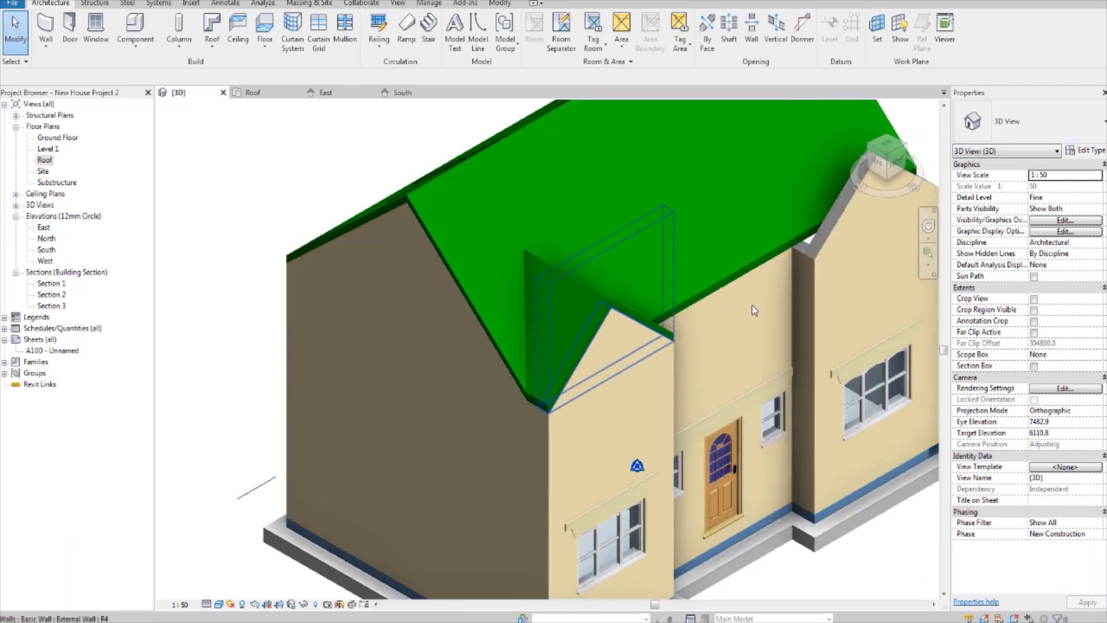
pyautogui.moveTo(752, 306); pyautogui.dragTo(701, 379, button='middle')
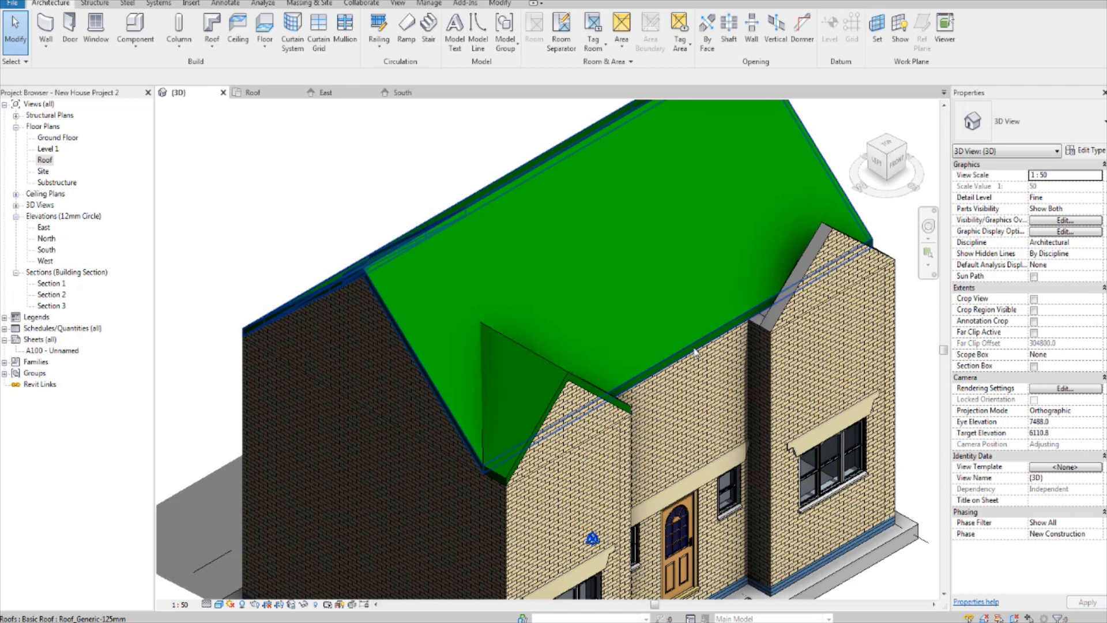
pyautogui.keyDown('shift'); pyautogui.moveTo(674, 318); pyautogui.dragTo(476, 359, button='middle'); pyautogui.keyUp('shift')
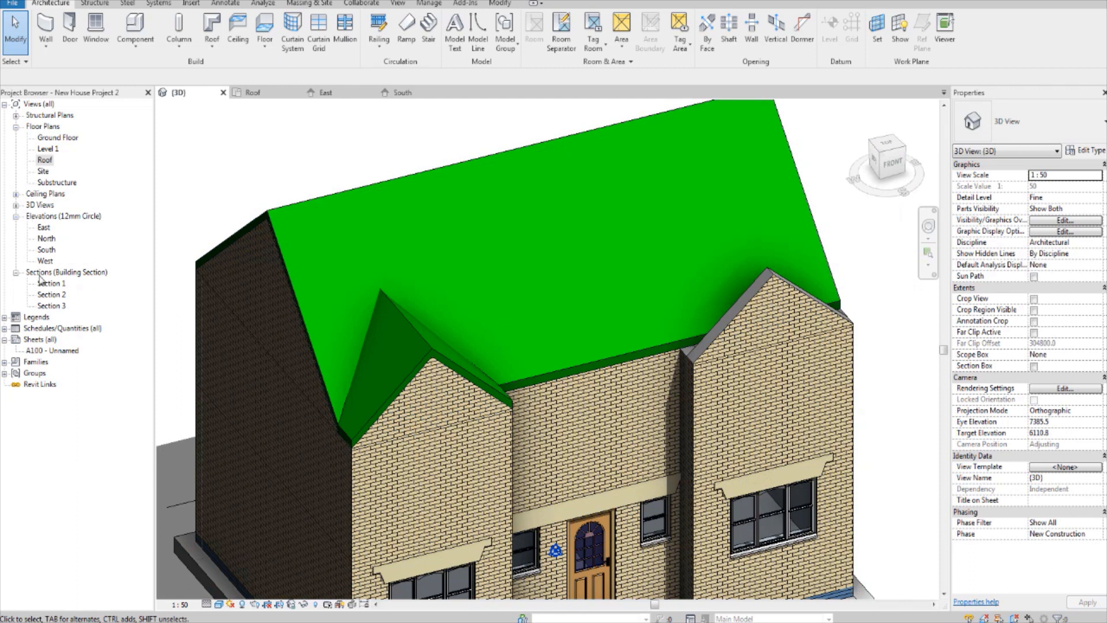
# Step: Open the South elevation and select the left gable roof
pyautogui.doubleClick(44, 228)
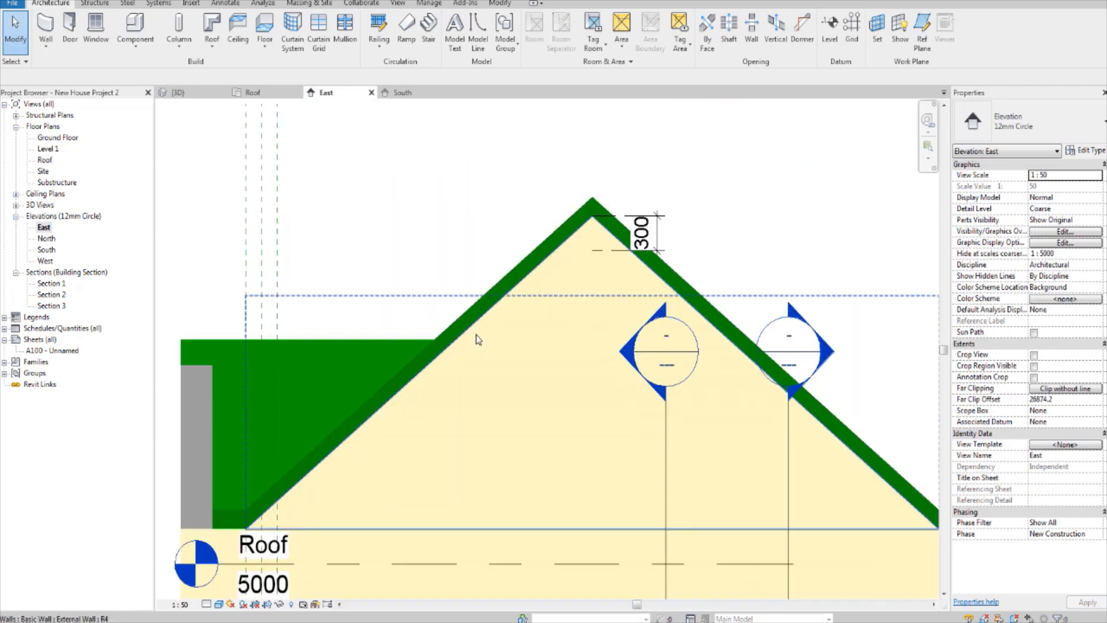
pyautogui.doubleClick(47, 250)
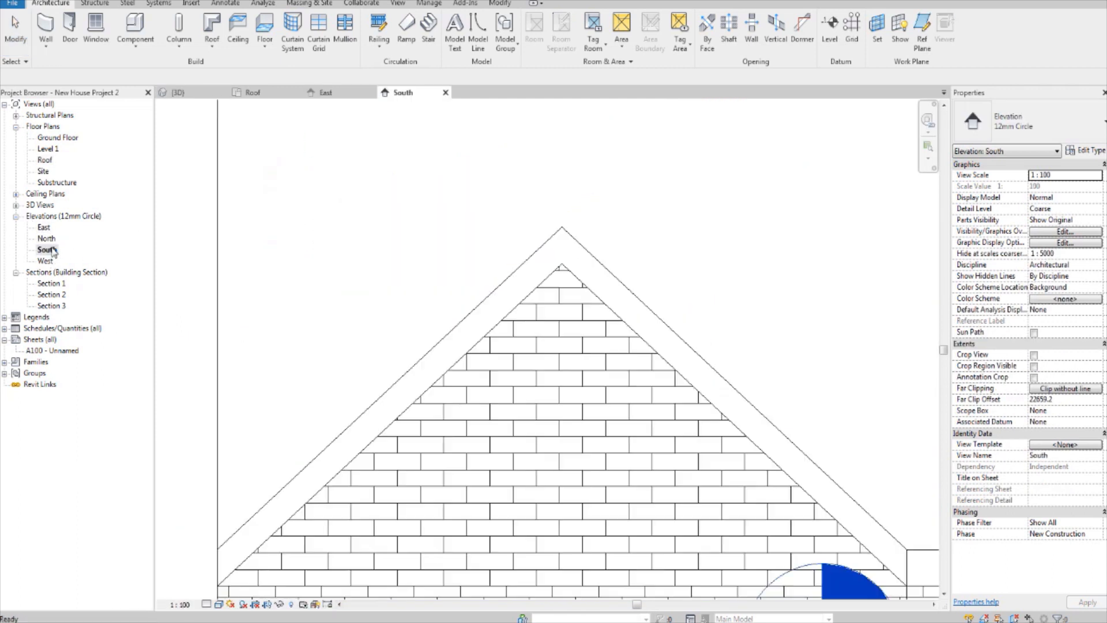
pyautogui.click(573, 243)
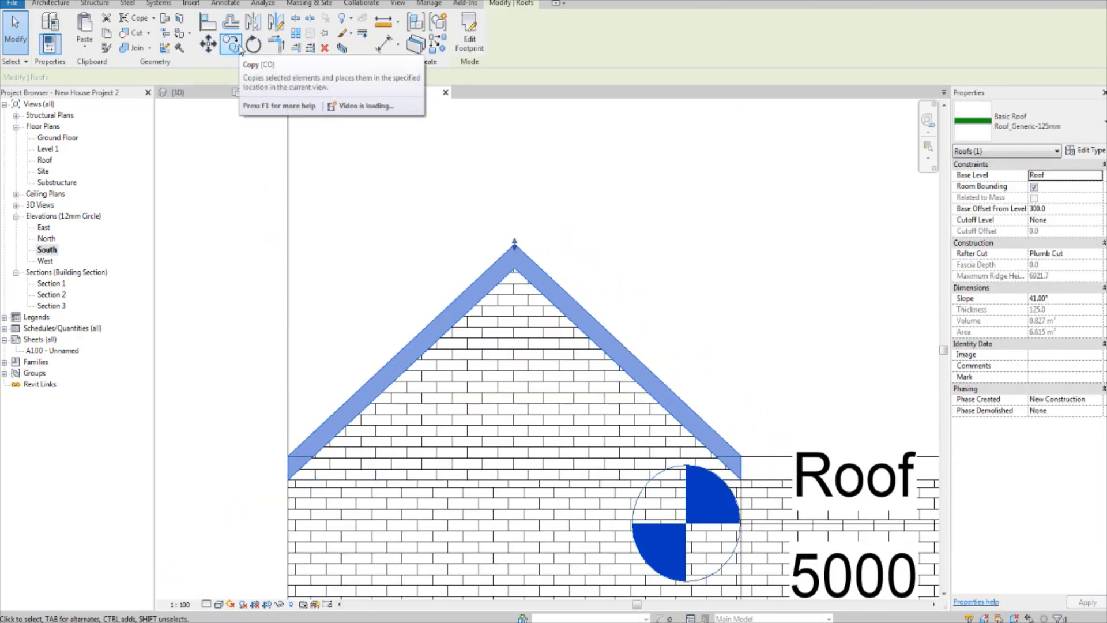
pyautogui.click(277, 23)
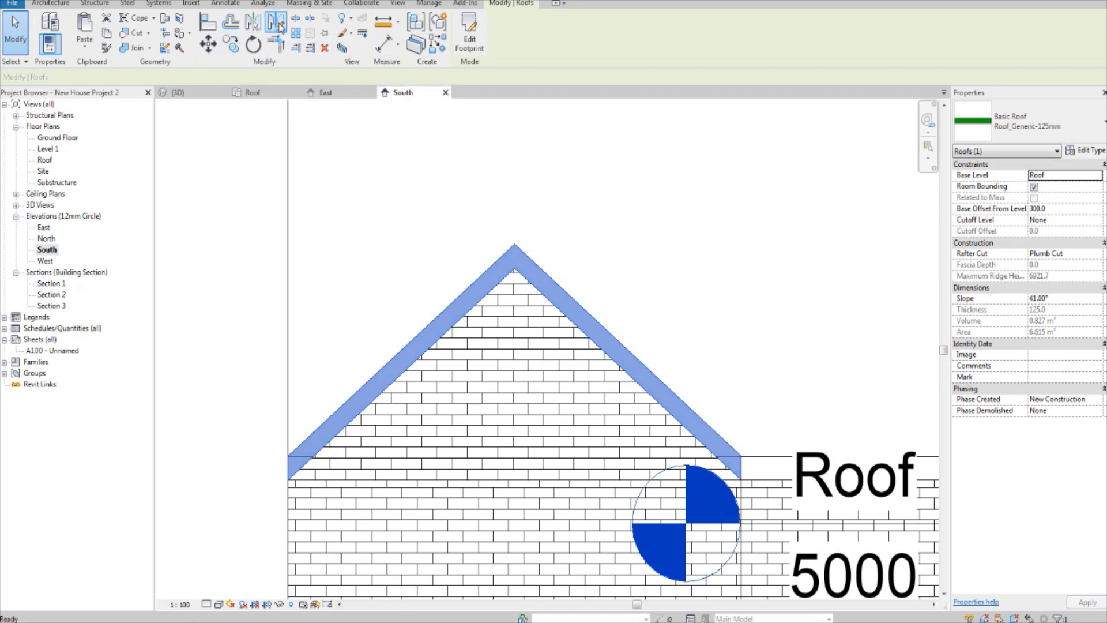
pyautogui.click(230, 44)
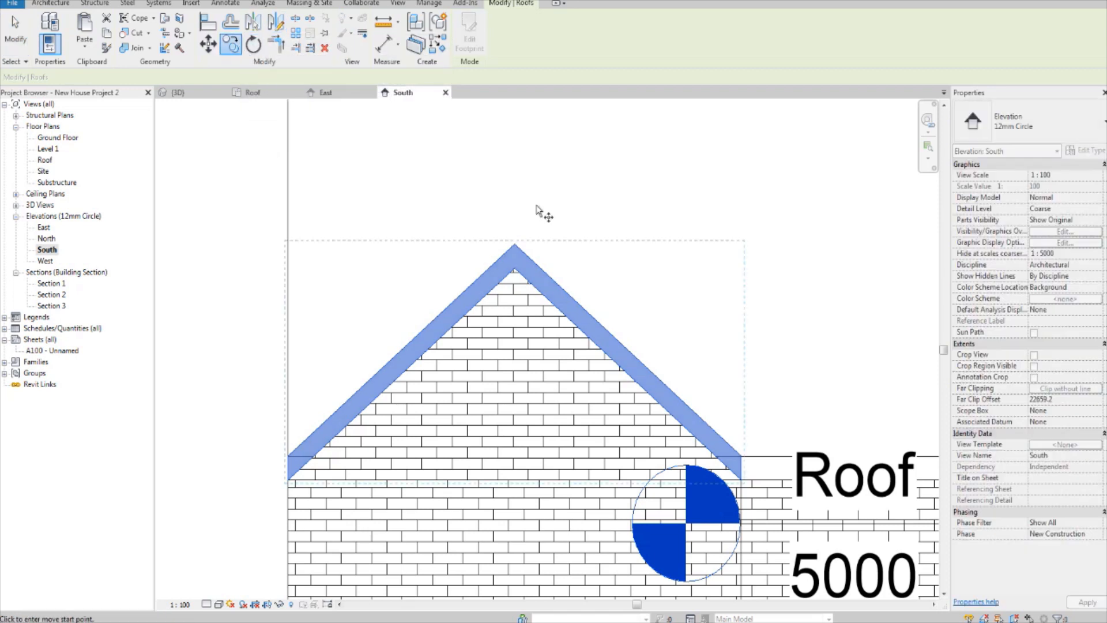
pyautogui.click(514, 270)
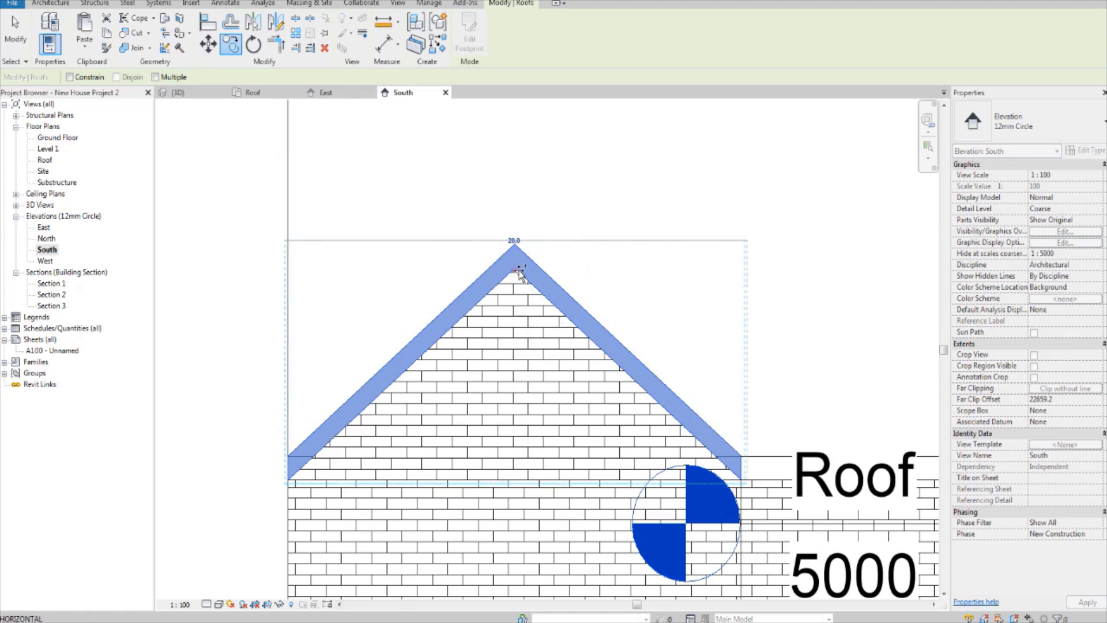
pyautogui.scroll(-2, 517, 272)
pyautogui.moveTo(819, 281); pyautogui.dragTo(432, 282, button='middle')
pyautogui.scroll(3, 433, 282)
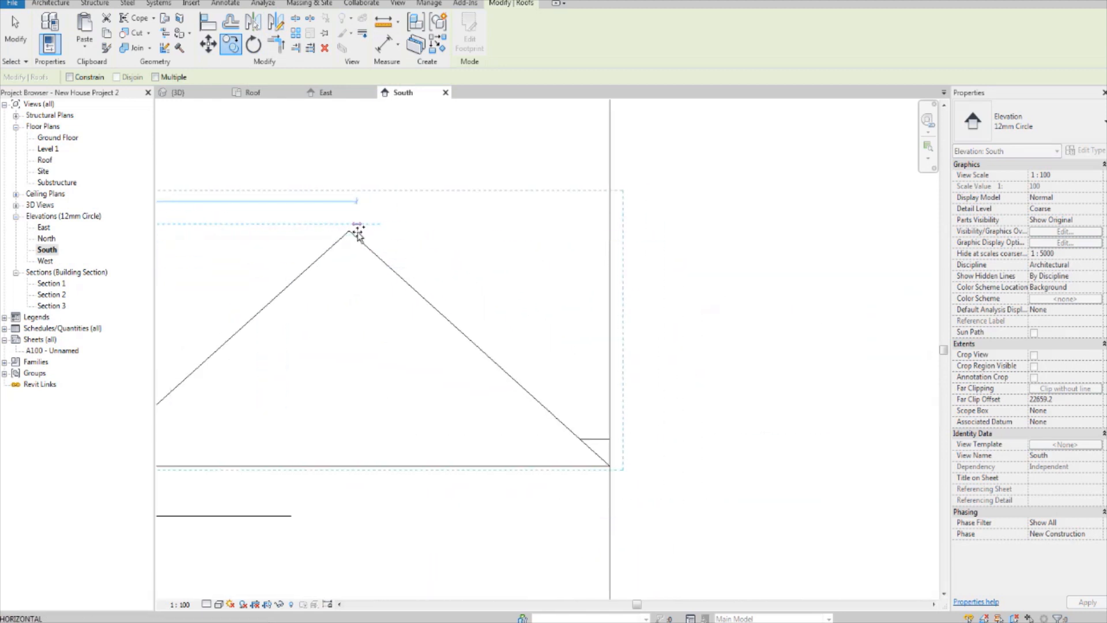
pyautogui.scroll(-3, 343, 229)
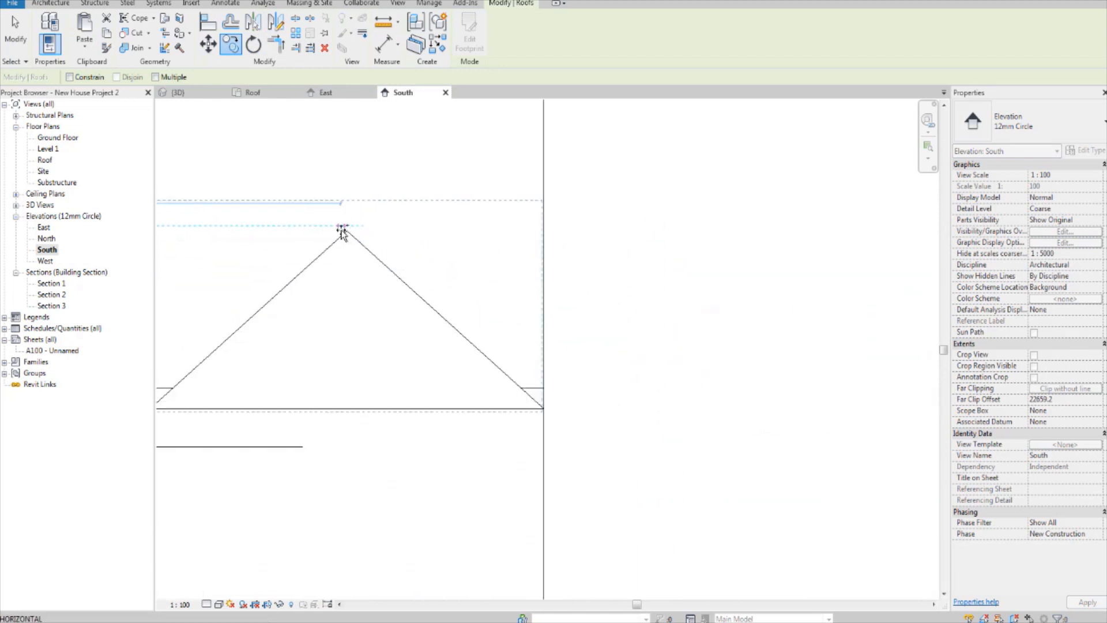
pyautogui.moveTo(335, 229); pyautogui.dragTo(569, 312, button='middle')
pyautogui.press('Escape')
pyautogui.press('Escape')
# Step: Select the triangular brick wall of the right gable in the South elevation and open its profile for editing
pyautogui.scroll(-2, 413, 324)
pyautogui.moveTo(413, 324); pyautogui.dragTo(604, 321, button='middle')
pyautogui.scroll(2, 388, 324)
pyautogui.scroll(4, 456, 310)
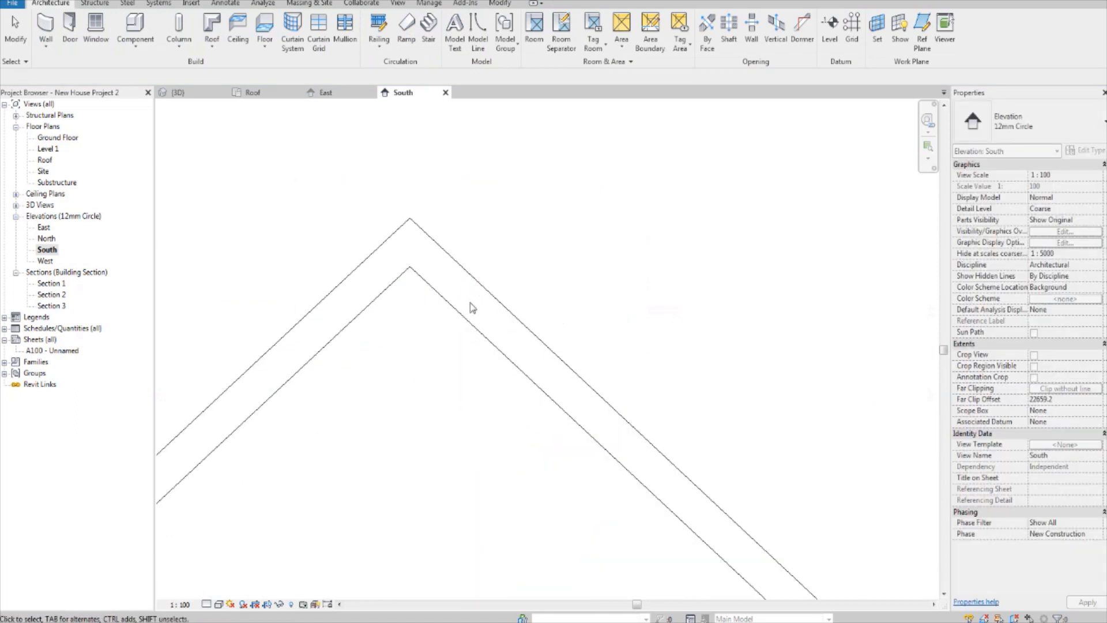
pyautogui.scroll(-5, 478, 277)
pyautogui.moveTo(483, 277); pyautogui.dragTo(224, 287, button='middle')
pyautogui.scroll(2, 705, 296)
pyautogui.moveTo(705, 296); pyautogui.dragTo(492, 270, button='middle')
pyautogui.click(616, 320)
pyautogui.scroll(2, 587, 320)
pyautogui.scroll(1, 491, 270)
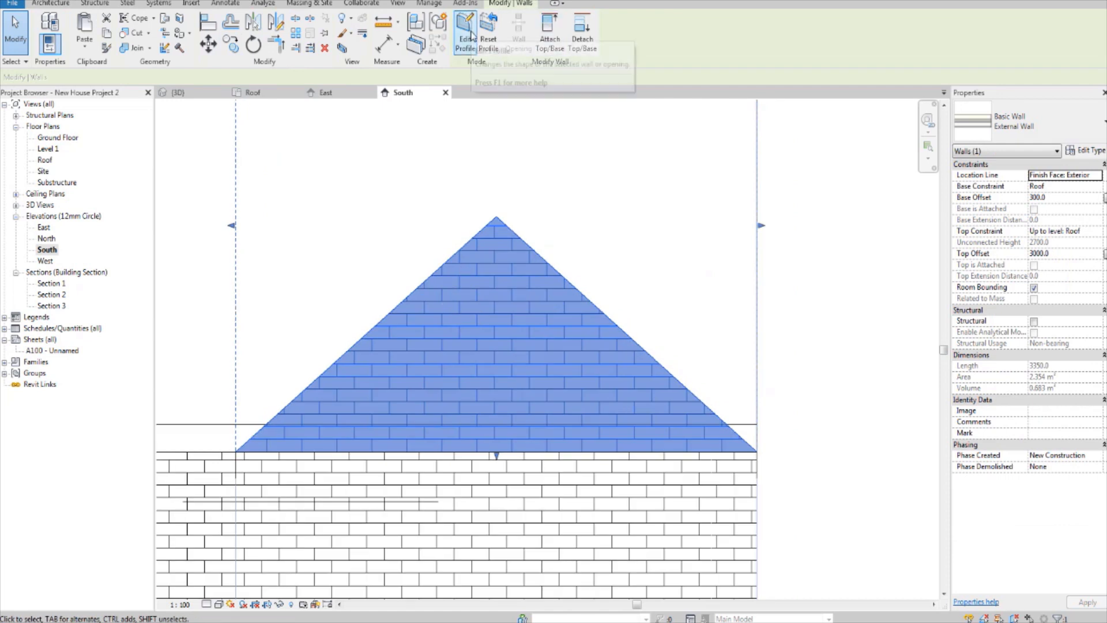
pyautogui.click(471, 31)
pyautogui.moveTo(549, 317); pyautogui.dragTo(518, 307, button='middle')
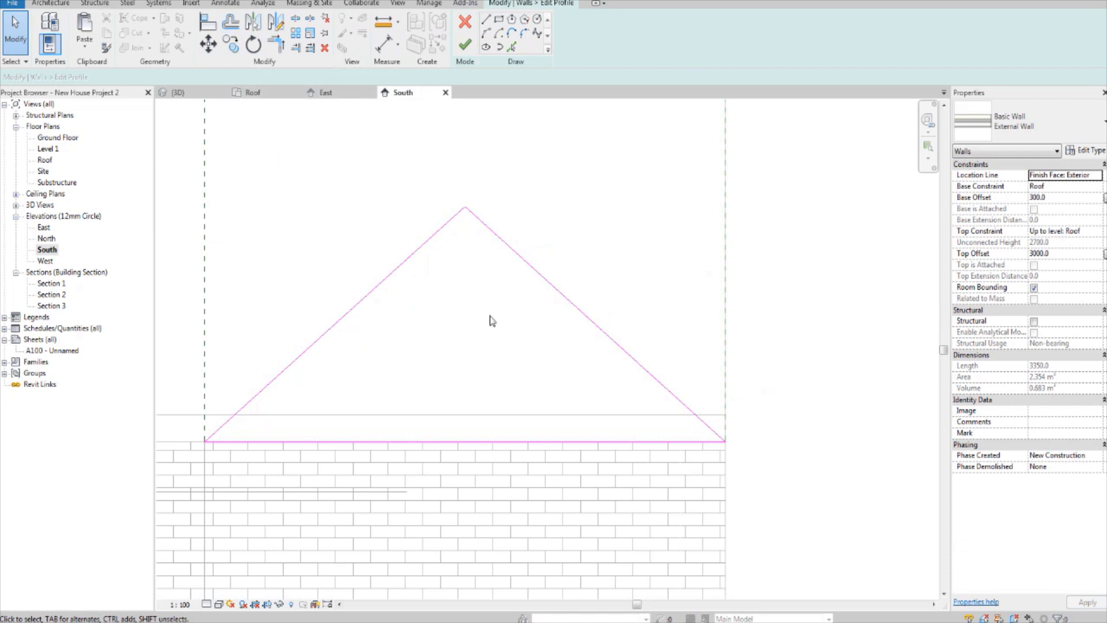
# Step: Place an angular dimension between the base line and the right sloping line of the gable wall's profile
pyautogui.press('i')
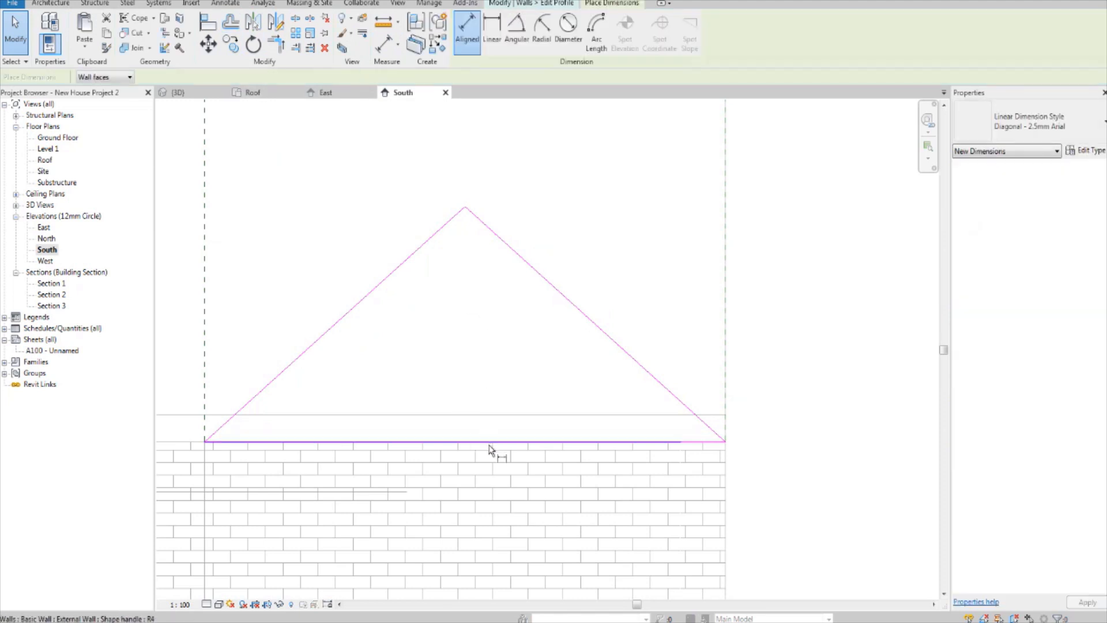
pyautogui.click(495, 442)
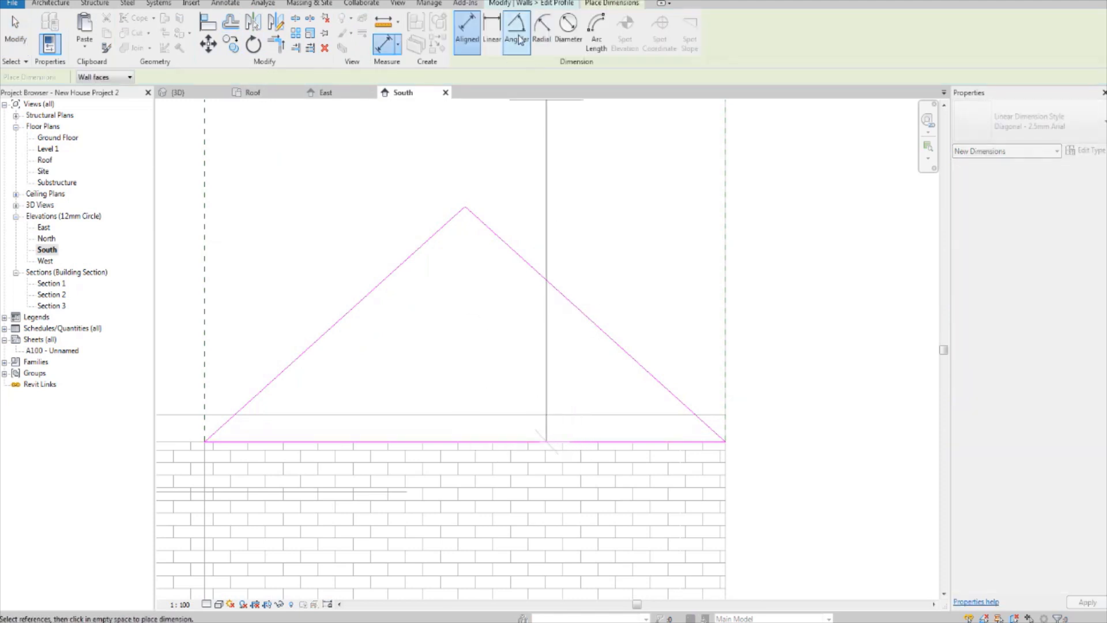
pyautogui.click(517, 36)
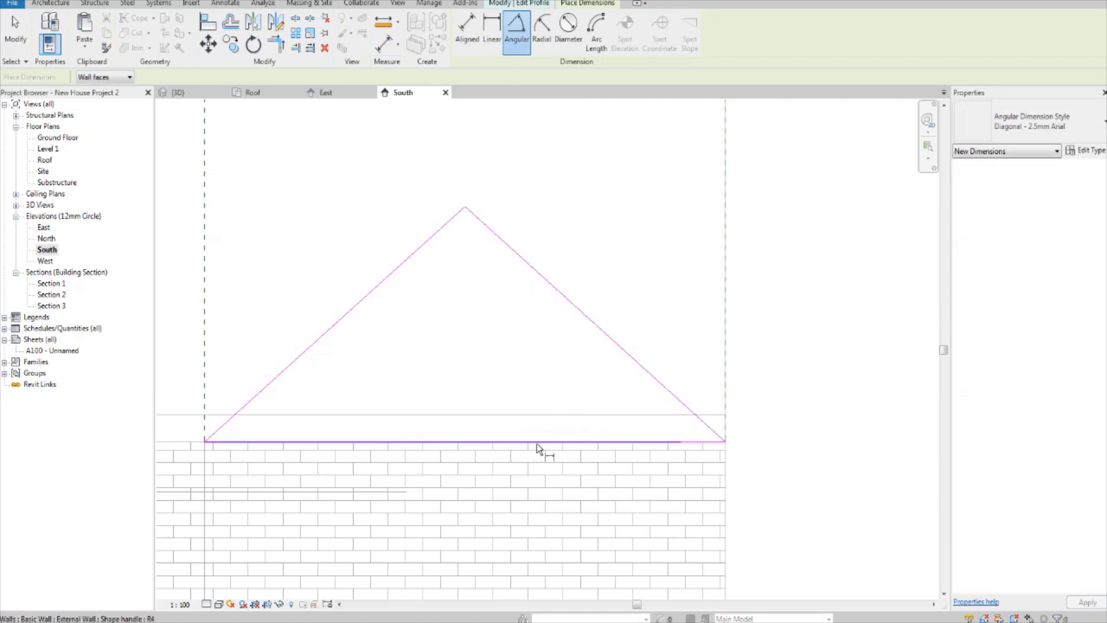
pyautogui.click(541, 441)
pyautogui.click(594, 323)
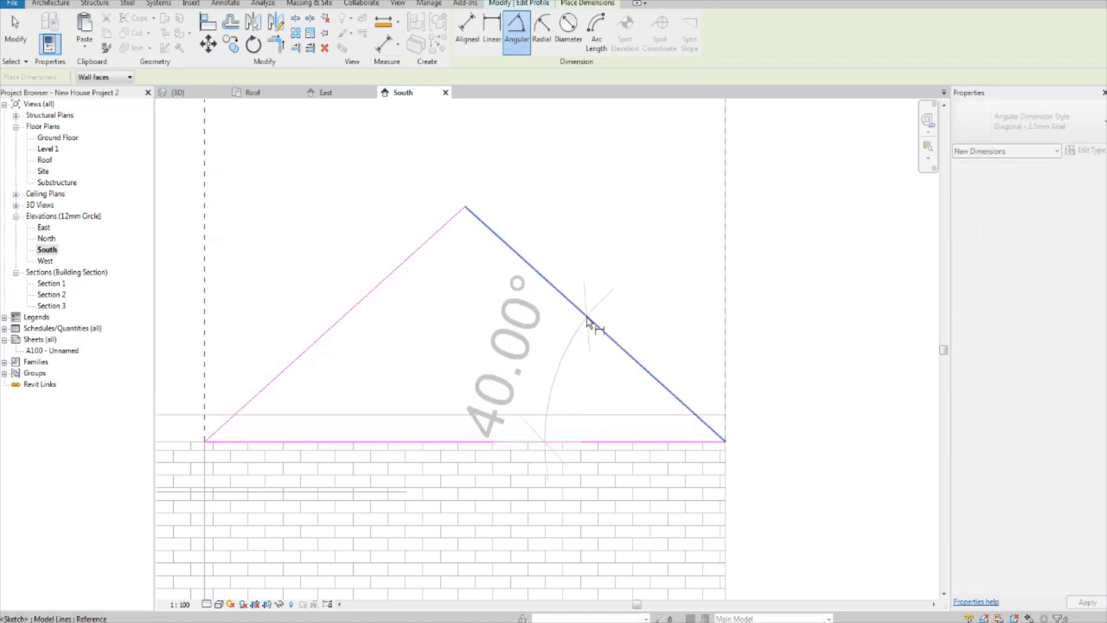
pyautogui.click(535, 350)
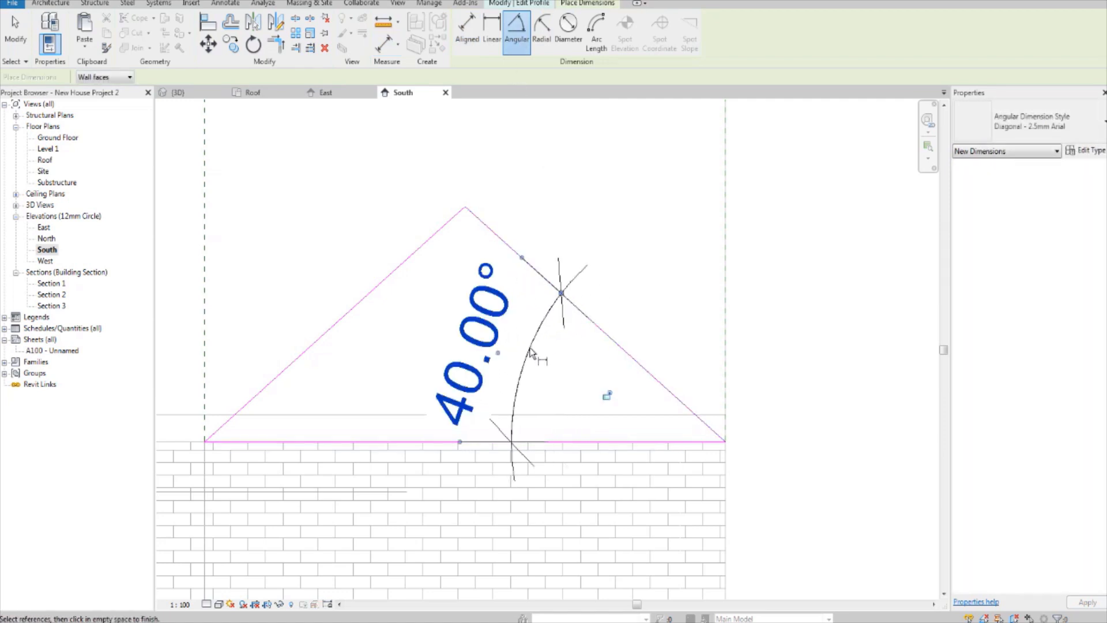
pyautogui.press('Escape')
# Step: Compare the left gable and its roof with the dimensioned profile of the right gable wall
pyautogui.scroll(-3, 530, 353)
pyautogui.moveTo(471, 347); pyautogui.dragTo(635, 344, button='middle')
pyautogui.scroll(-3, 641, 339)
pyautogui.scroll(7, 457, 331)
pyautogui.moveTo(291, 340)
pyautogui.mouseDown(button='middle')
pyautogui.moveTo(478, 336)
pyautogui.moveTo(465, 334)
pyautogui.mouseUp(button='middle')
pyautogui.scroll(-3, 458, 330)
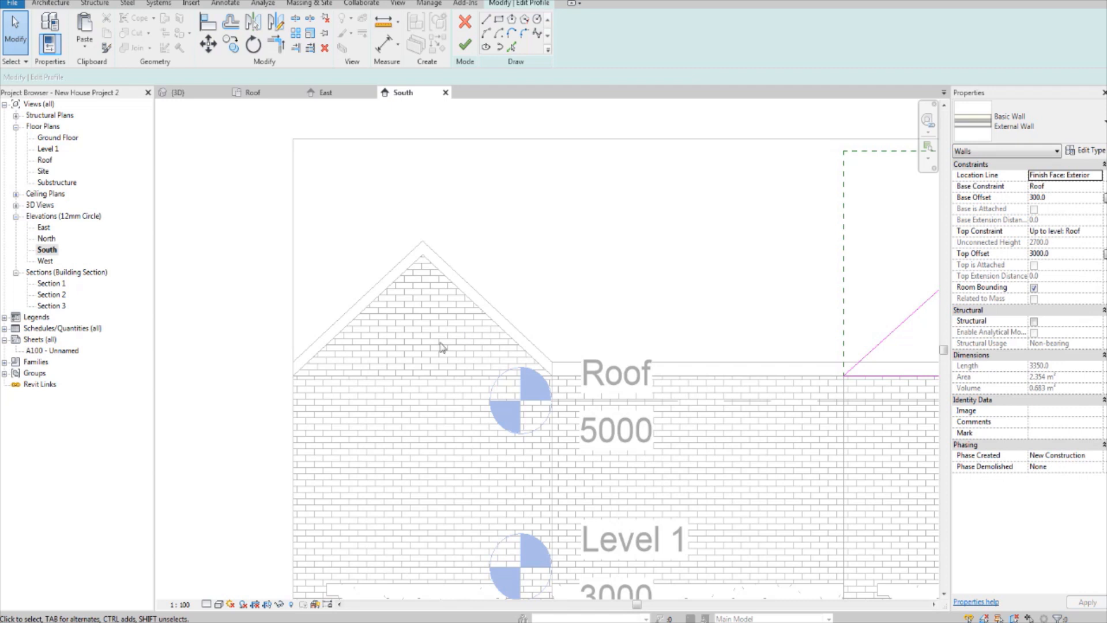
pyautogui.moveTo(475, 307); pyautogui.dragTo(422, 300, button='middle')
pyautogui.moveTo(663, 270); pyautogui.dragTo(527, 279, button='middle')
pyautogui.scroll(2, 854, 279)
pyautogui.moveTo(886, 332); pyautogui.dragTo(679, 327, button='middle')
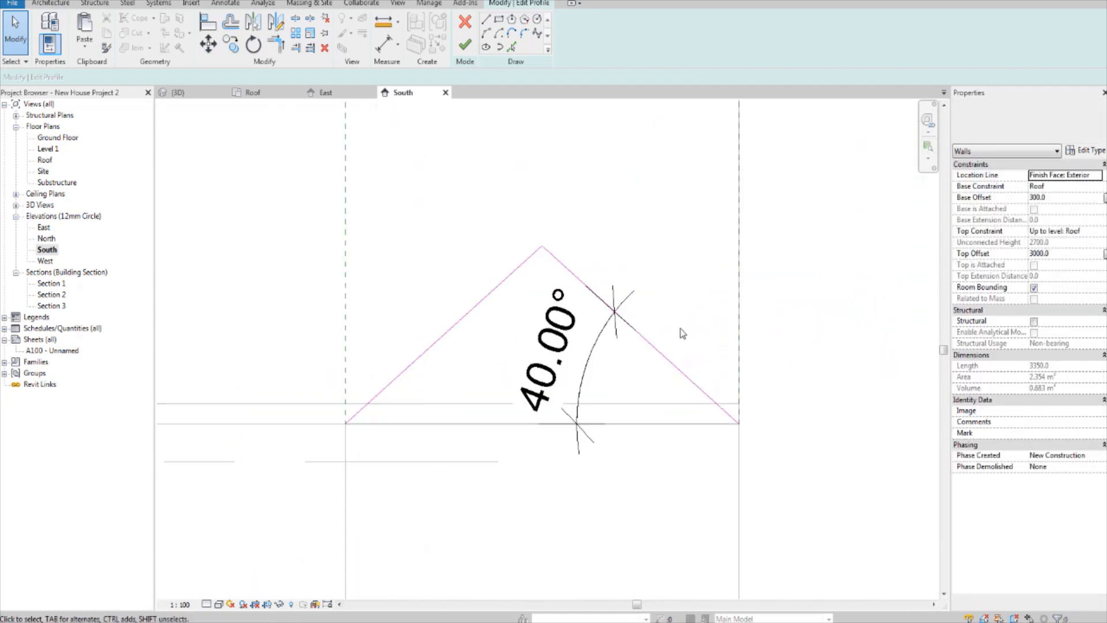
pyautogui.scroll(2, 742, 303)
# Step: Delete the angular dimension from the right gable wall's profile and finish editing the profile
pyautogui.click(548, 363)
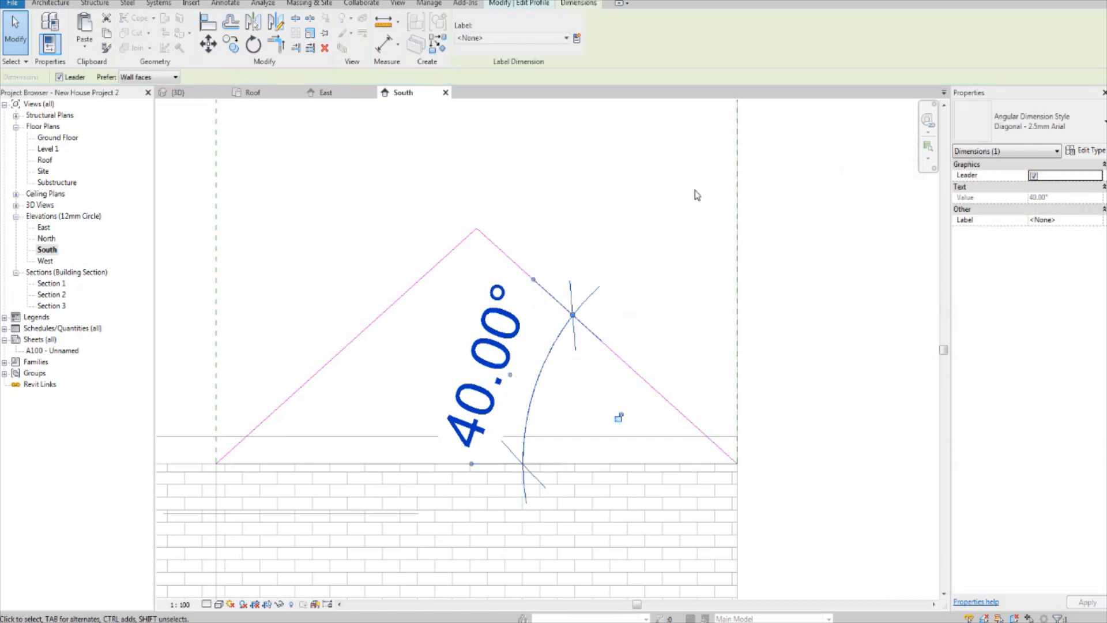
pyautogui.press('Delete')
pyautogui.click(464, 45)
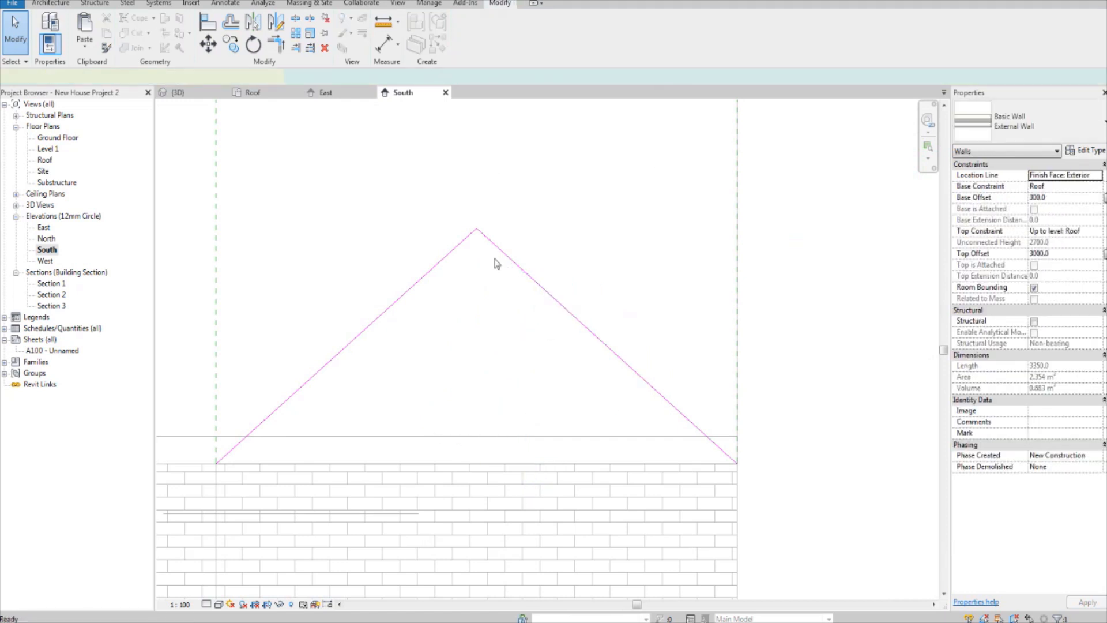
# Step: Select the left gable roof and set the South elevation's visual style to Shaded
pyautogui.moveTo(524, 288); pyautogui.dragTo(578, 275, button='middle')
pyautogui.scroll(-2, 577, 262)
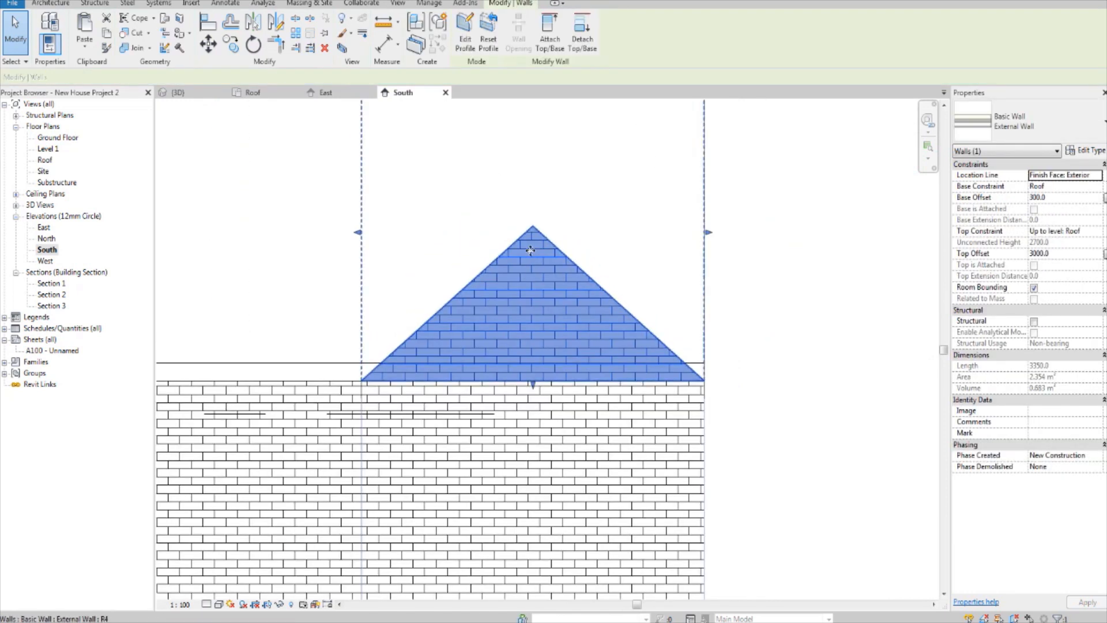
pyautogui.moveTo(513, 265); pyautogui.dragTo(552, 296, button='middle')
pyautogui.scroll(-2, 523, 279)
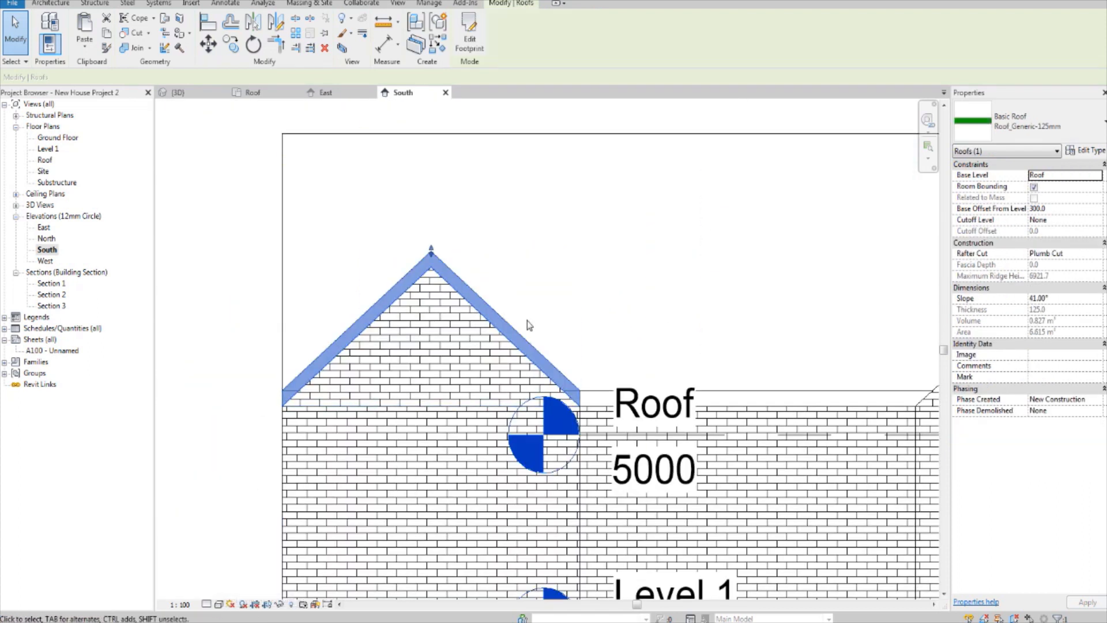
pyautogui.moveTo(590, 322); pyautogui.dragTo(521, 317, button='middle')
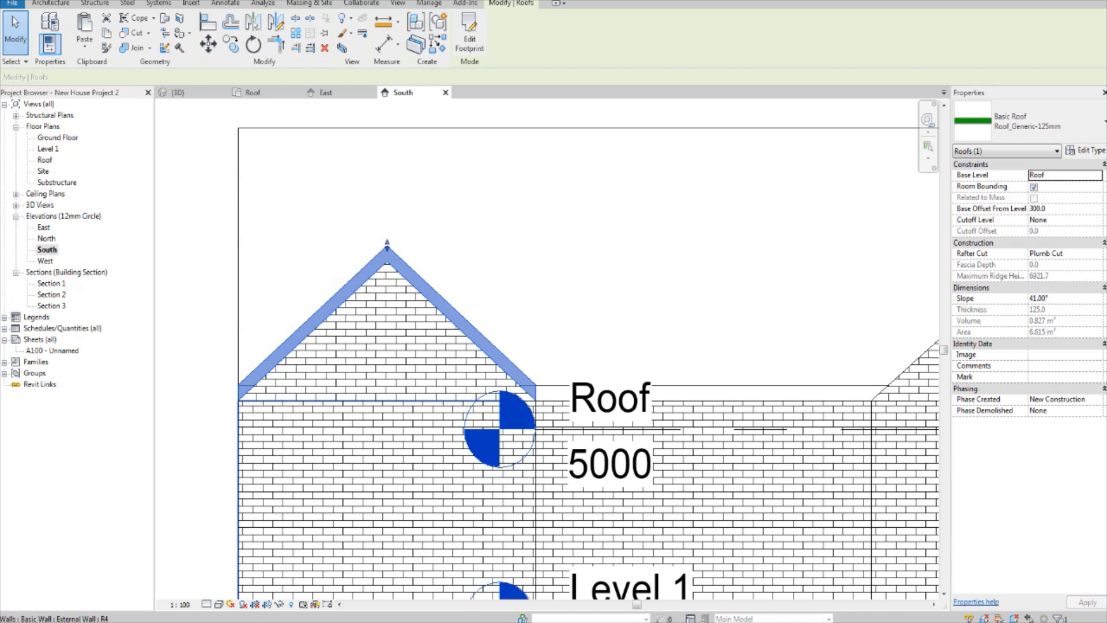
pyautogui.click(219, 605)
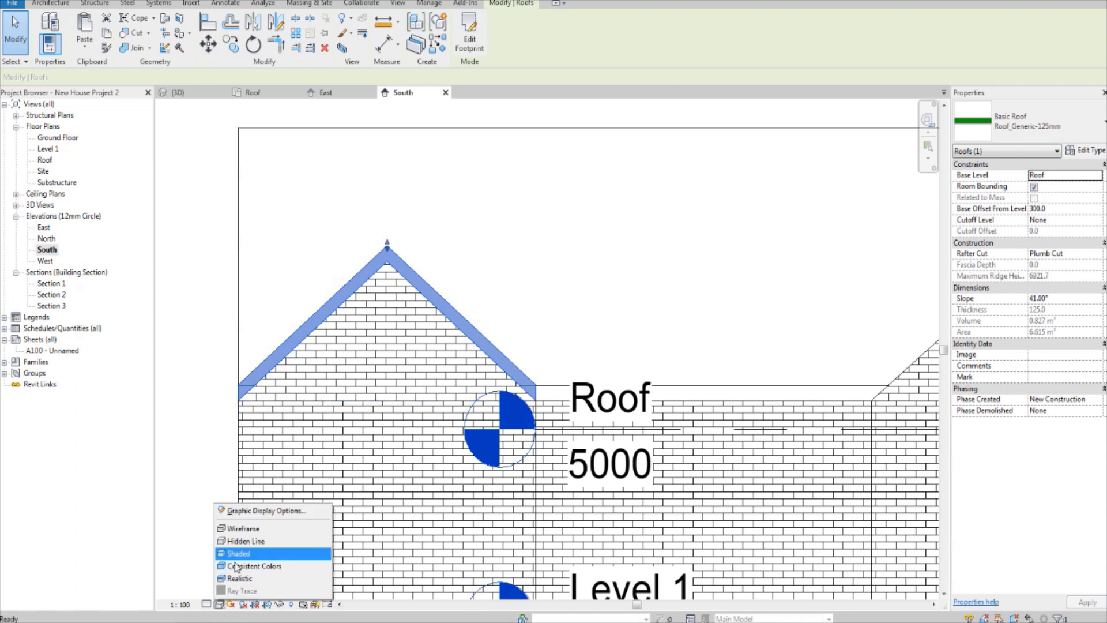
pyautogui.click(263, 558)
pyautogui.moveTo(466, 310); pyautogui.dragTo(406, 352, button='middle')
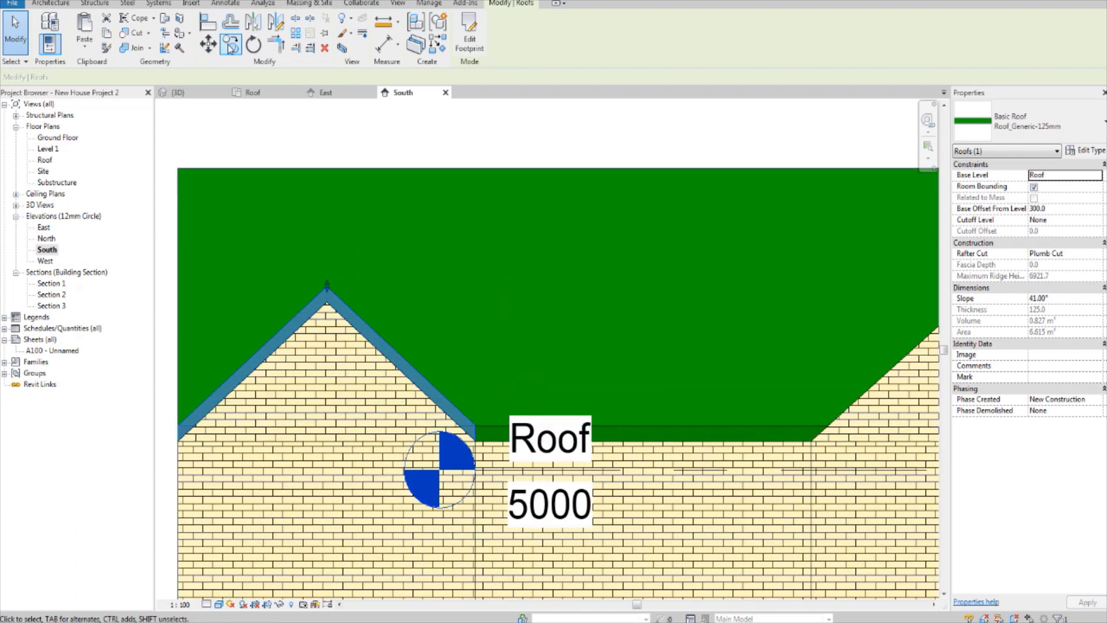
# Step: Mirror a copy of the left gable roof onto the right gable about a vertical axis drawn from the midpoint between the gables
pyautogui.click(275, 23)
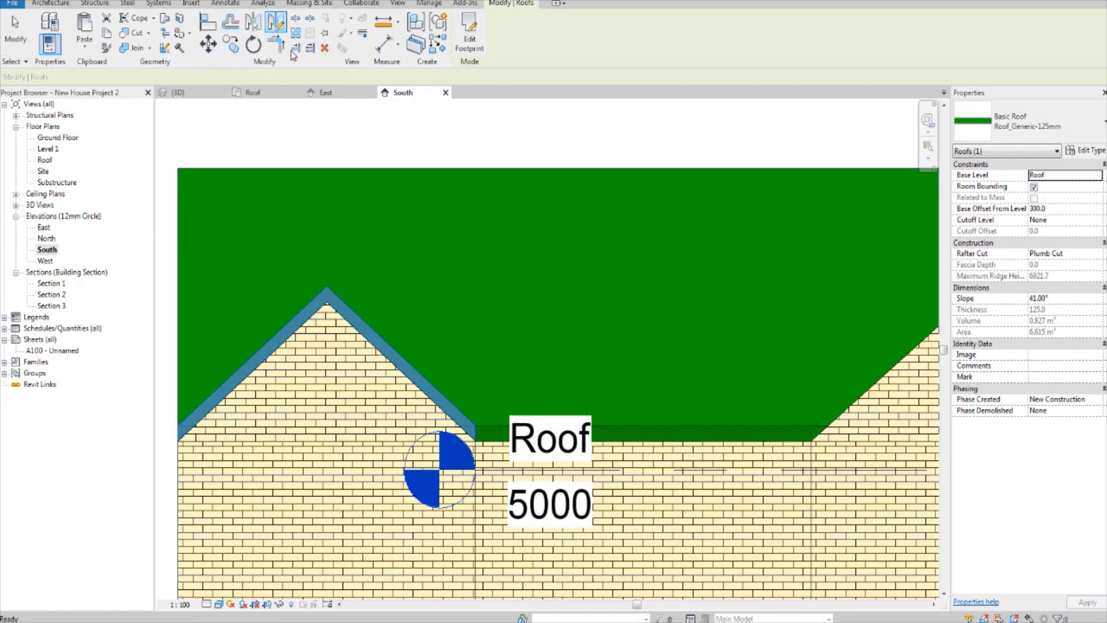
pyautogui.click(644, 442)
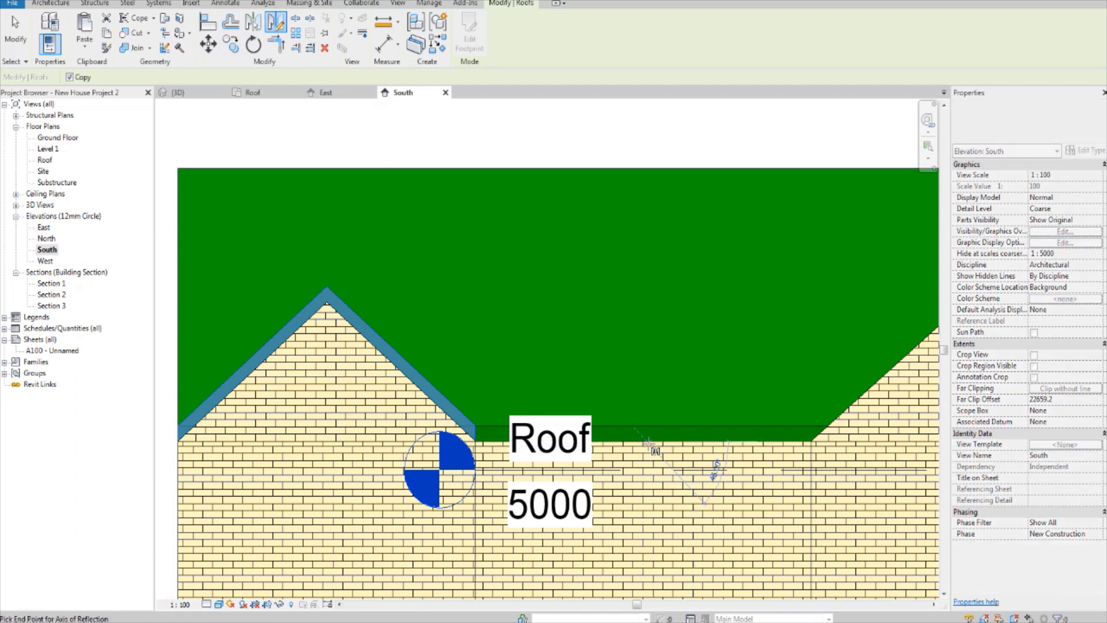
pyautogui.click(646, 369)
pyautogui.moveTo(700, 365); pyautogui.dragTo(383, 430, button='middle')
pyautogui.scroll(3, 734, 415)
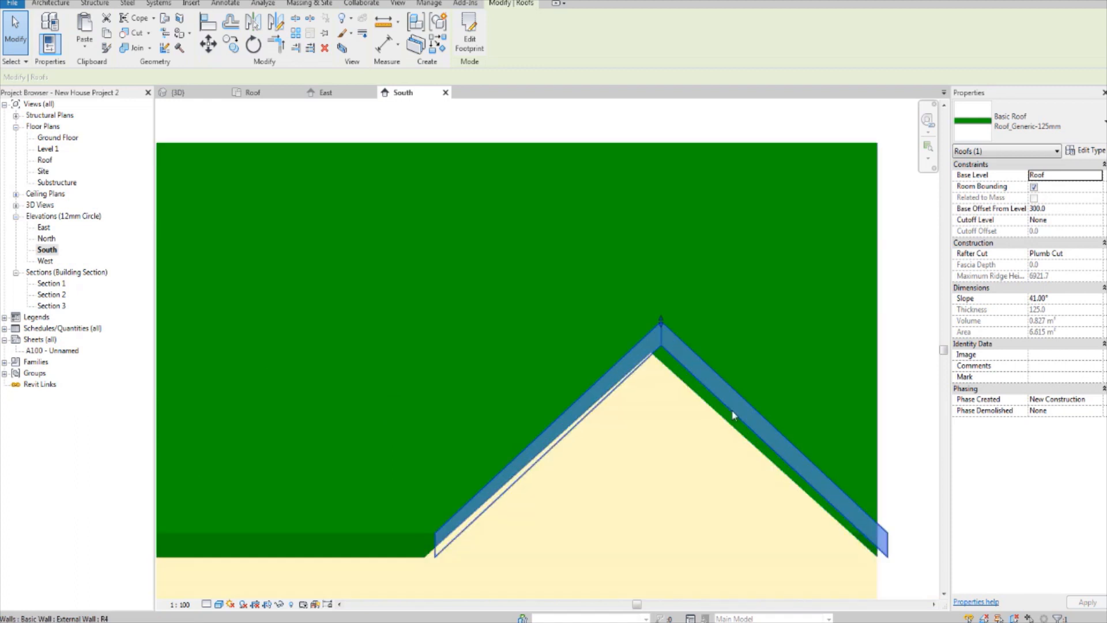
pyautogui.press('Escape')
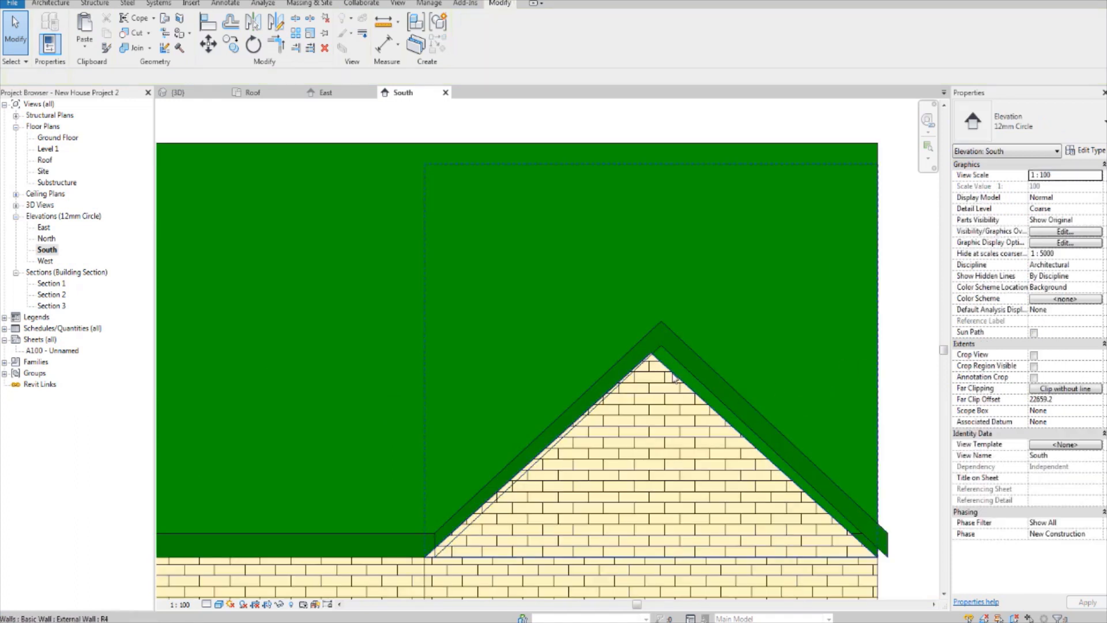
# Step: Set the slope of the mirrored right gable roof to 40°
pyautogui.click(680, 369)
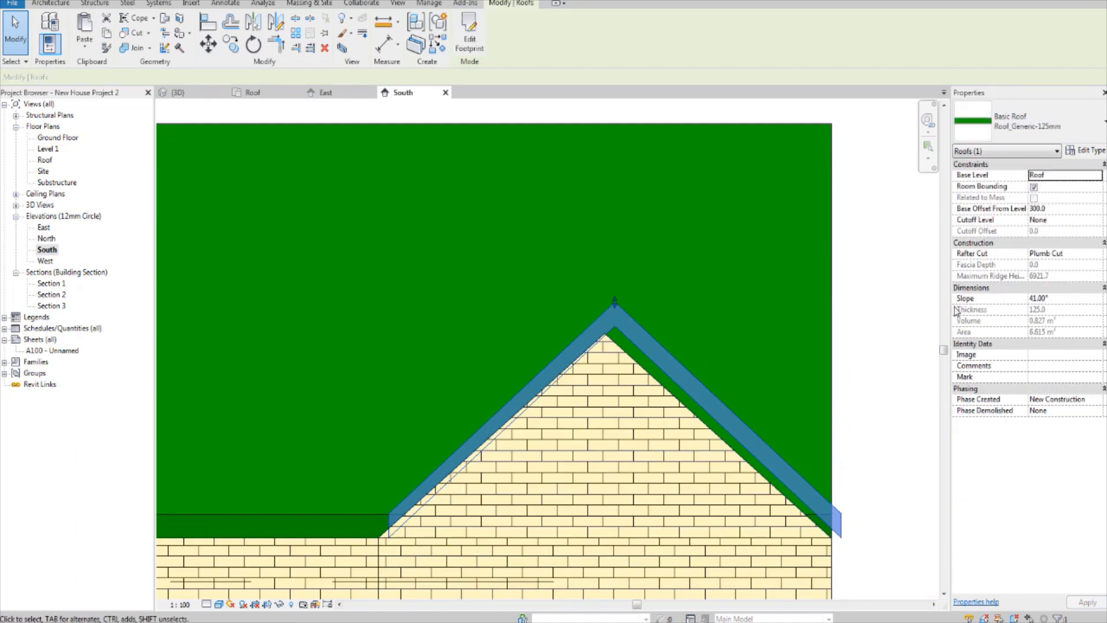
pyautogui.click(1063, 298)
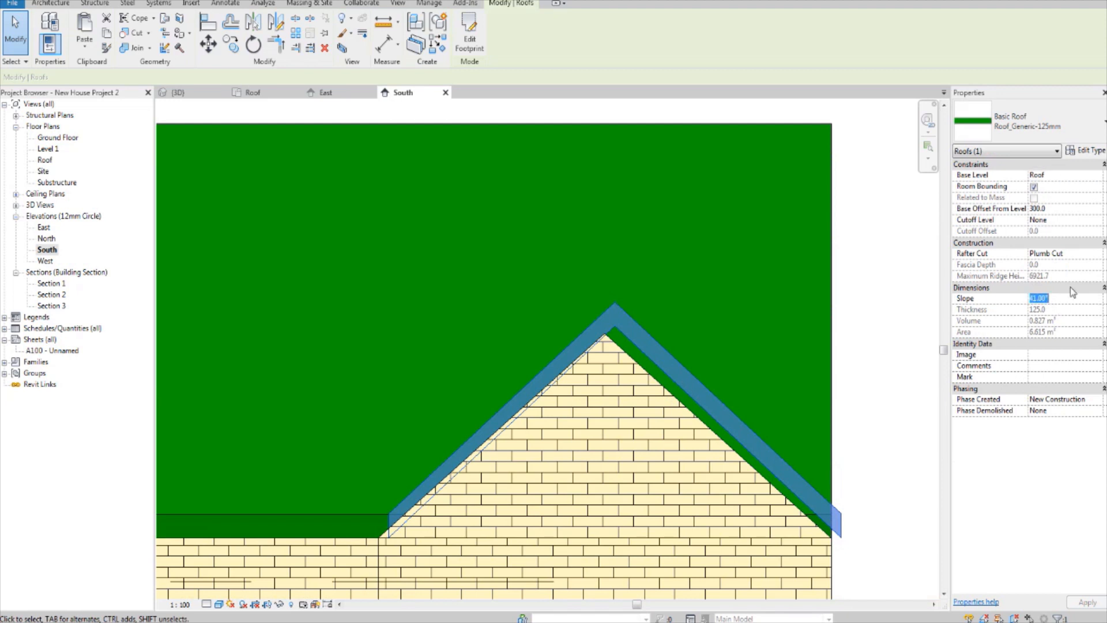
pyautogui.write('40')
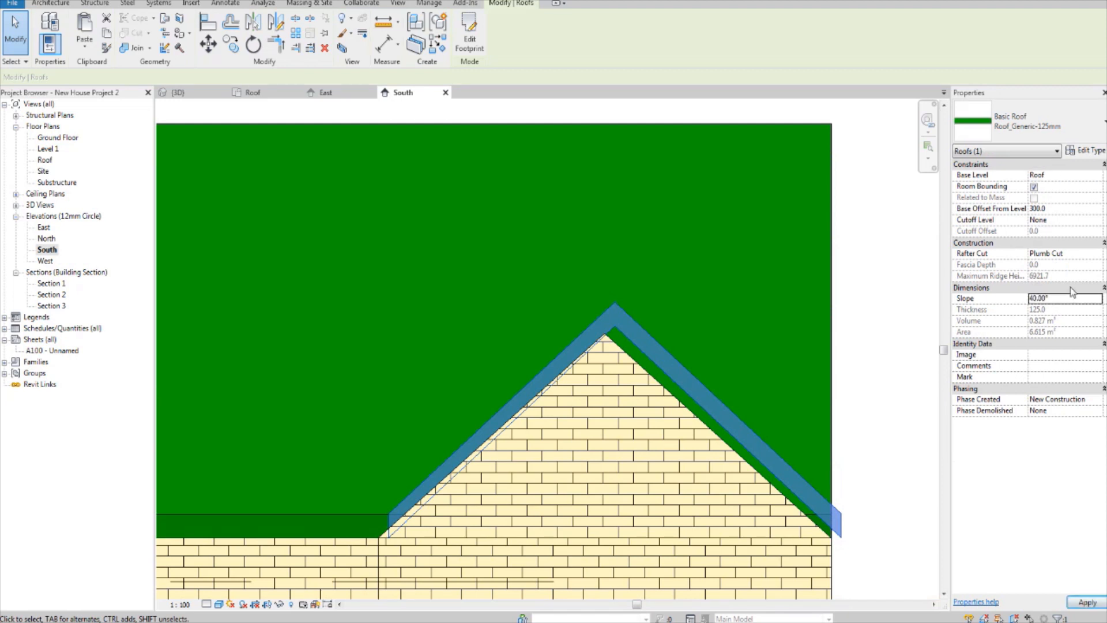
# Step: Align the underside of the right gable roof's right slope to the sloping edge of the brick gable wall
pyautogui.scroll(3, 630, 339)
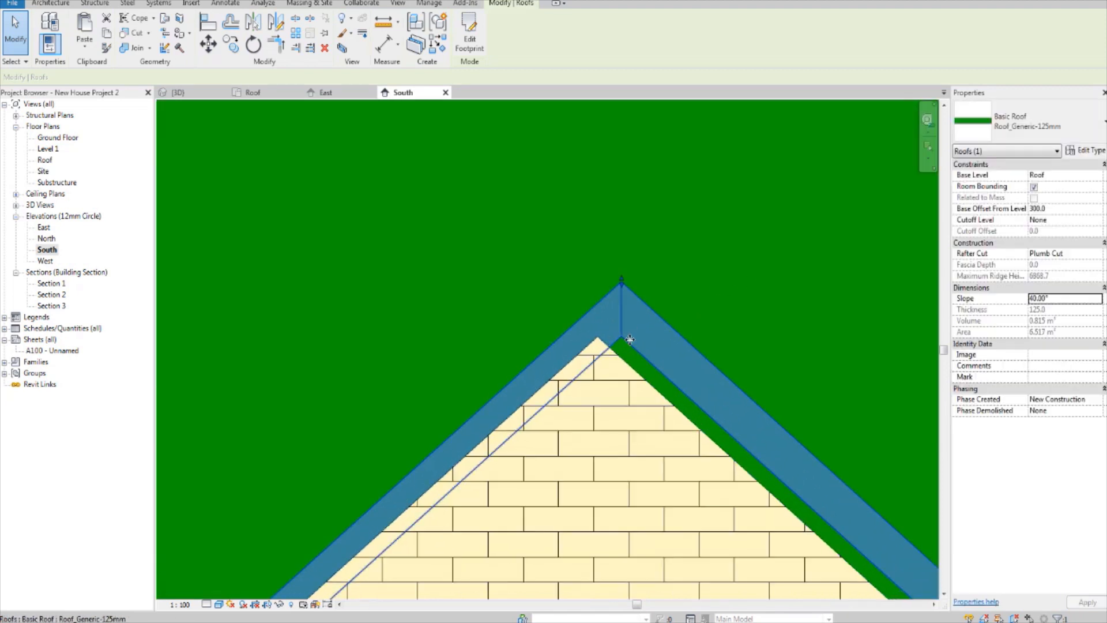
pyautogui.click(207, 24)
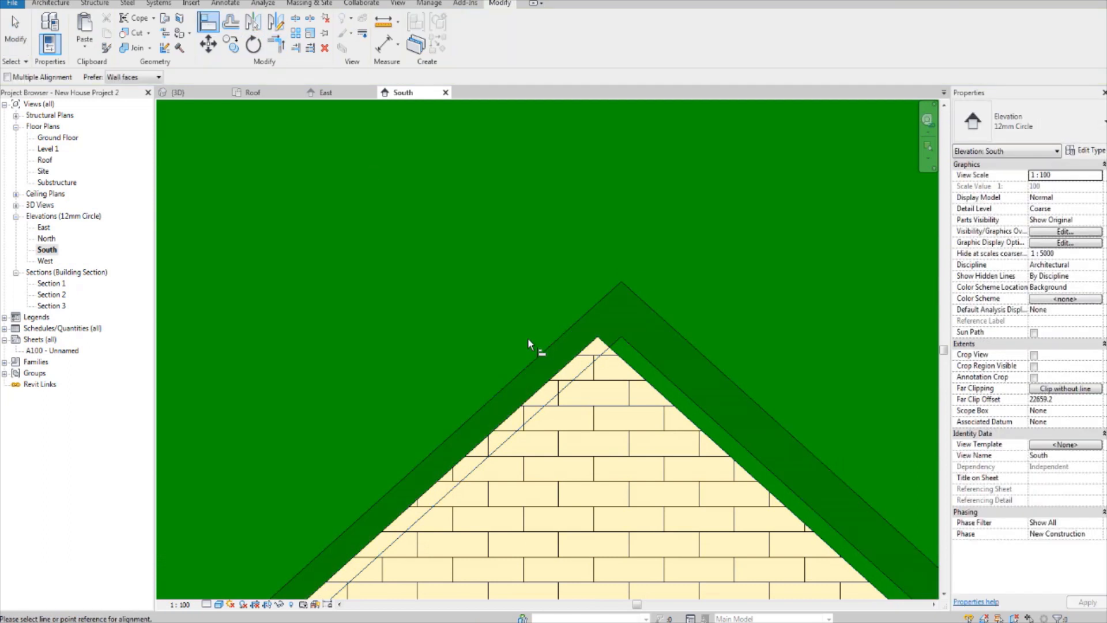
pyautogui.click(669, 405)
pyautogui.click(681, 386)
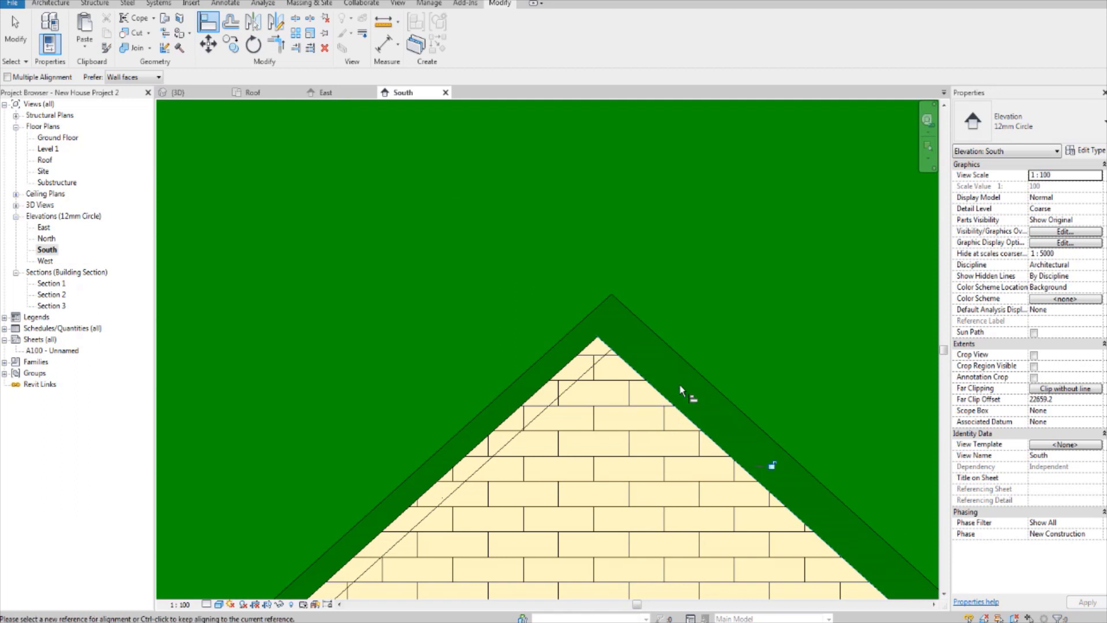
# Step: Align the left underside of the right gable roof to the left sloping edge of the brick gable wall
pyautogui.click(564, 368)
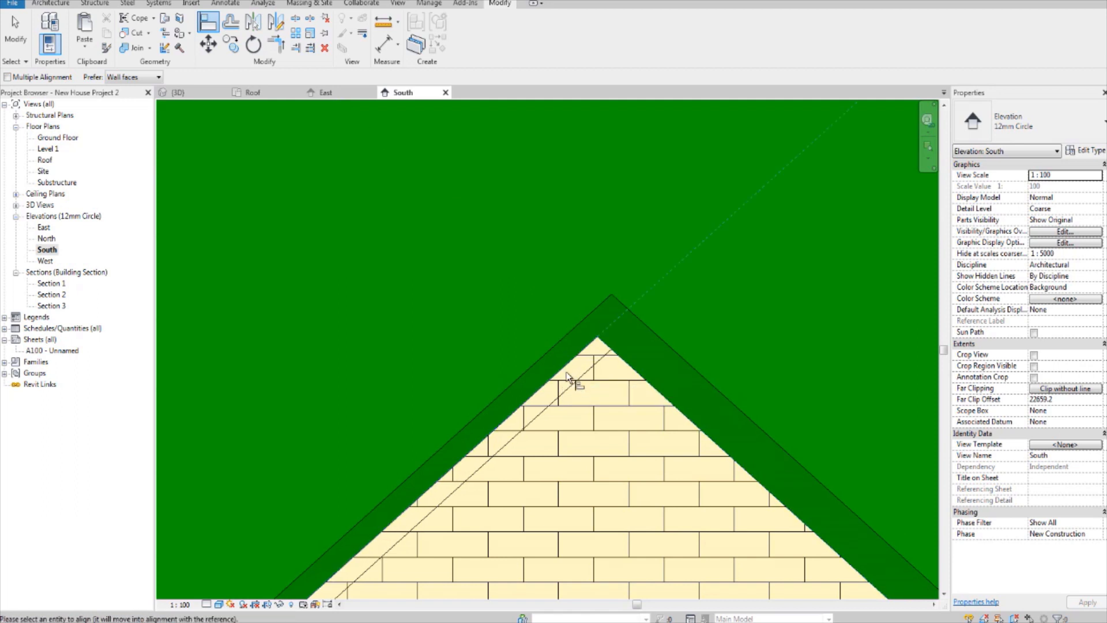
pyautogui.click(575, 384)
pyautogui.press('Escape')
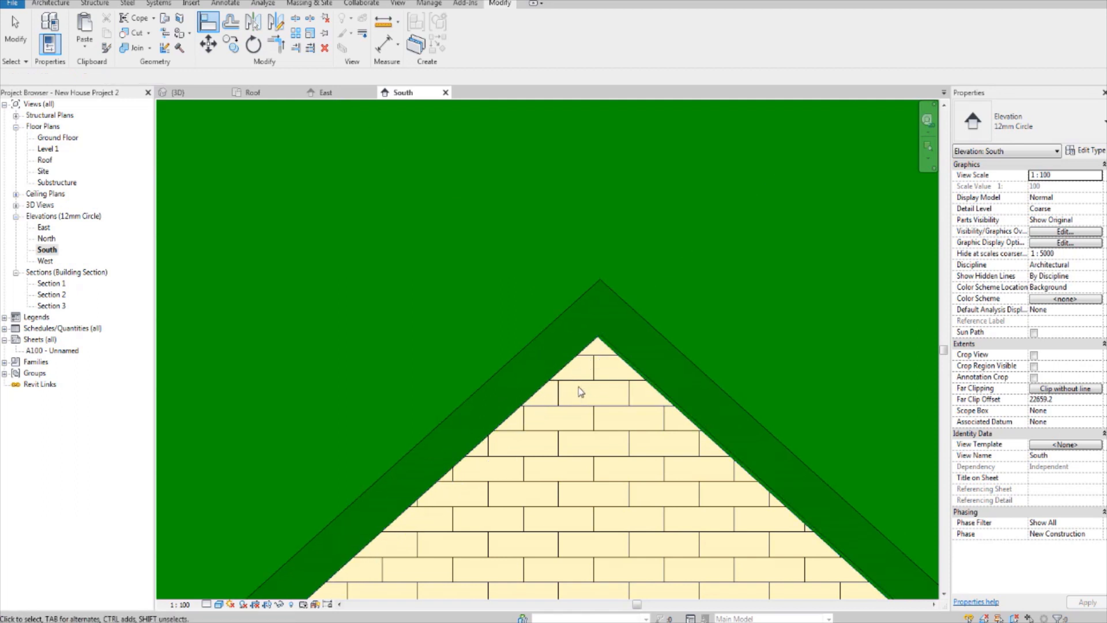
# Step: Move the right gable roof from the peak of its underside to the peak of the brick gable wall
pyautogui.scroll(3, 619, 341)
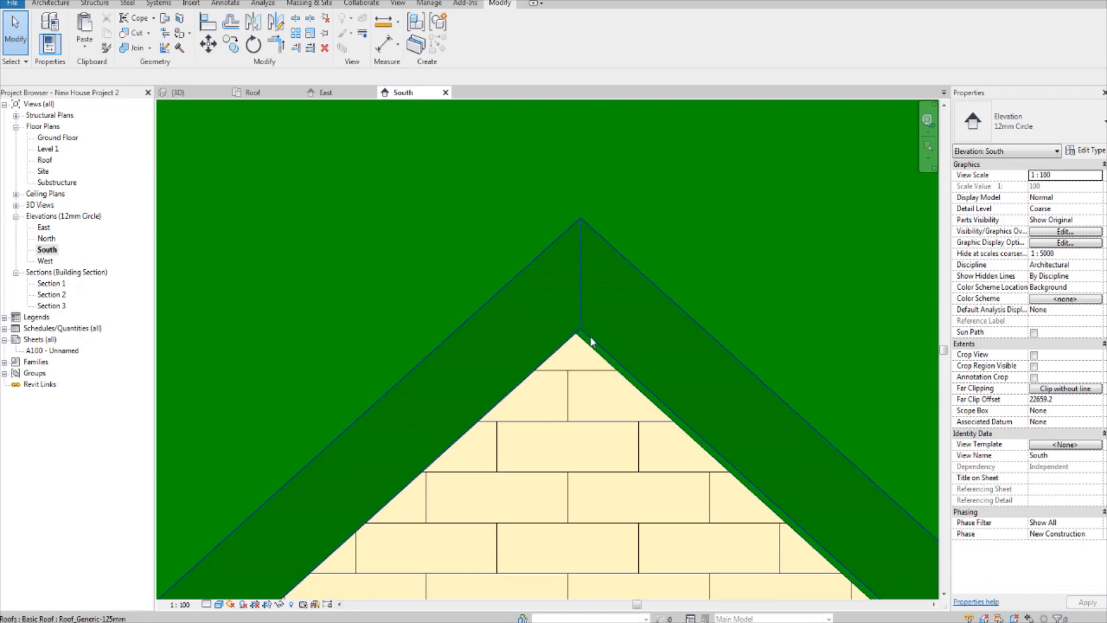
pyautogui.click(589, 343)
pyautogui.scroll(3, 577, 352)
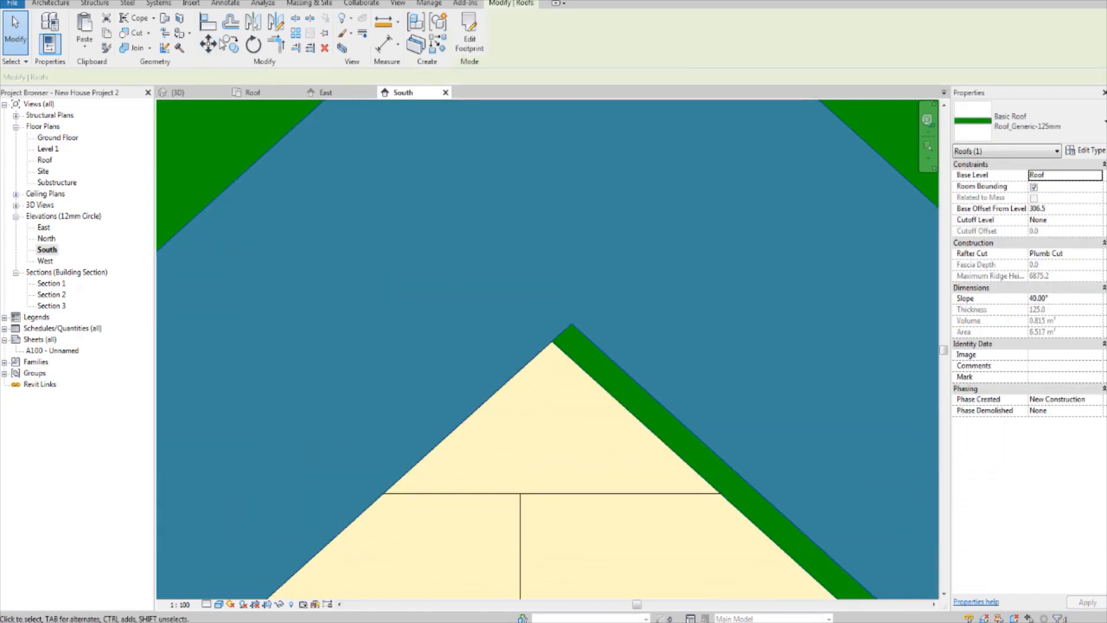
pyautogui.click(208, 44)
pyautogui.click(571, 327)
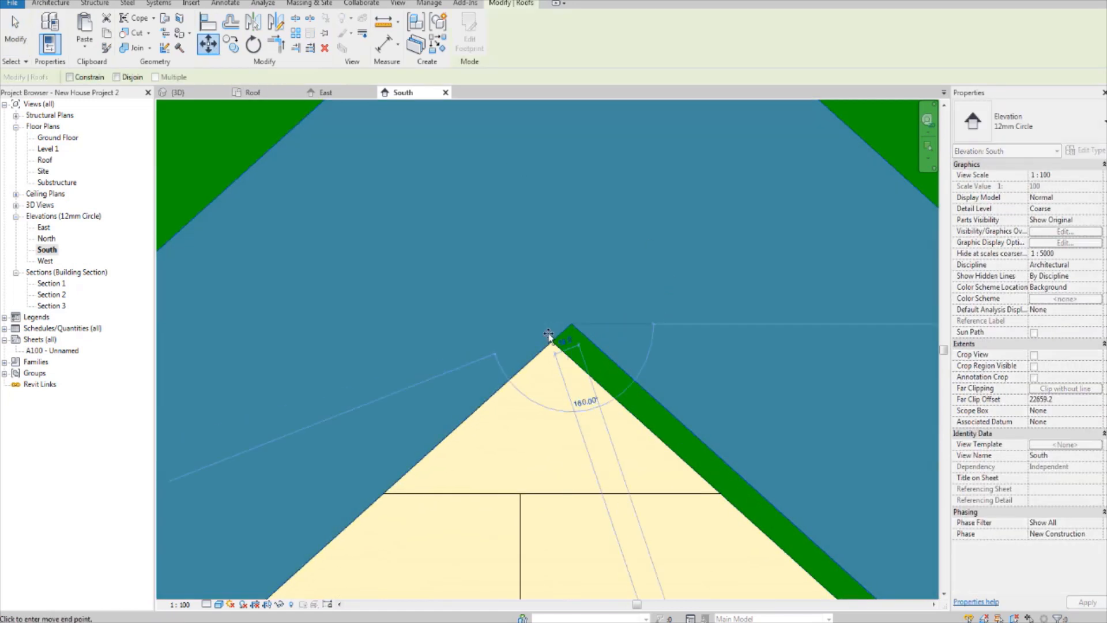
pyautogui.click(550, 342)
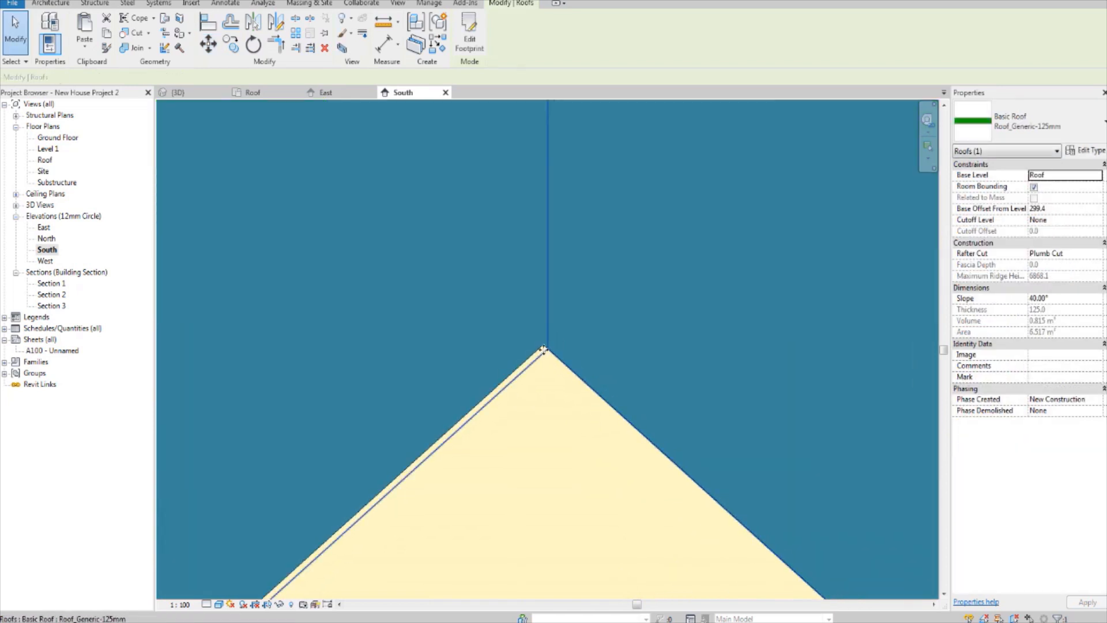
# Step: Fine-adjust the right gable roof with another move so its underside peak meets the wall's apex
pyautogui.press('m')
pyautogui.press('v')
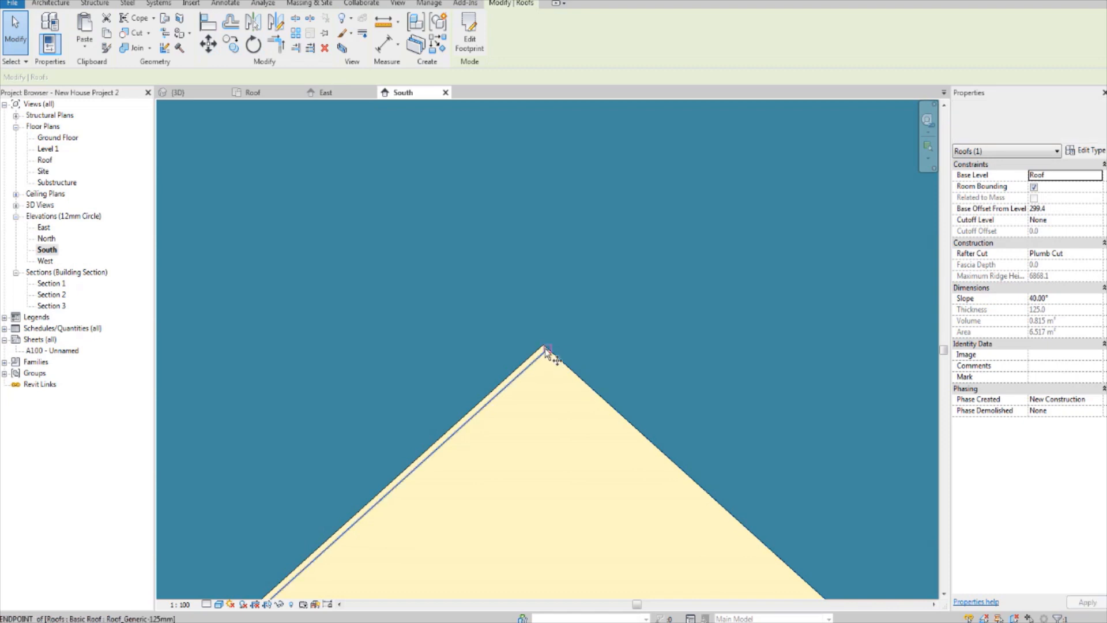
pyautogui.click(542, 345)
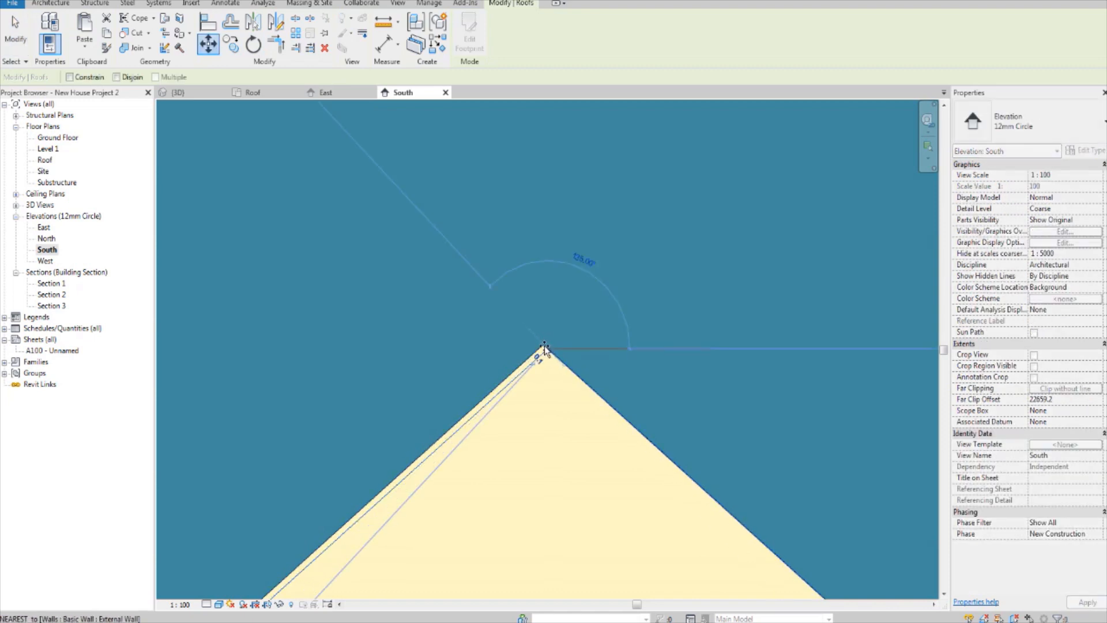
pyautogui.click(651, 362)
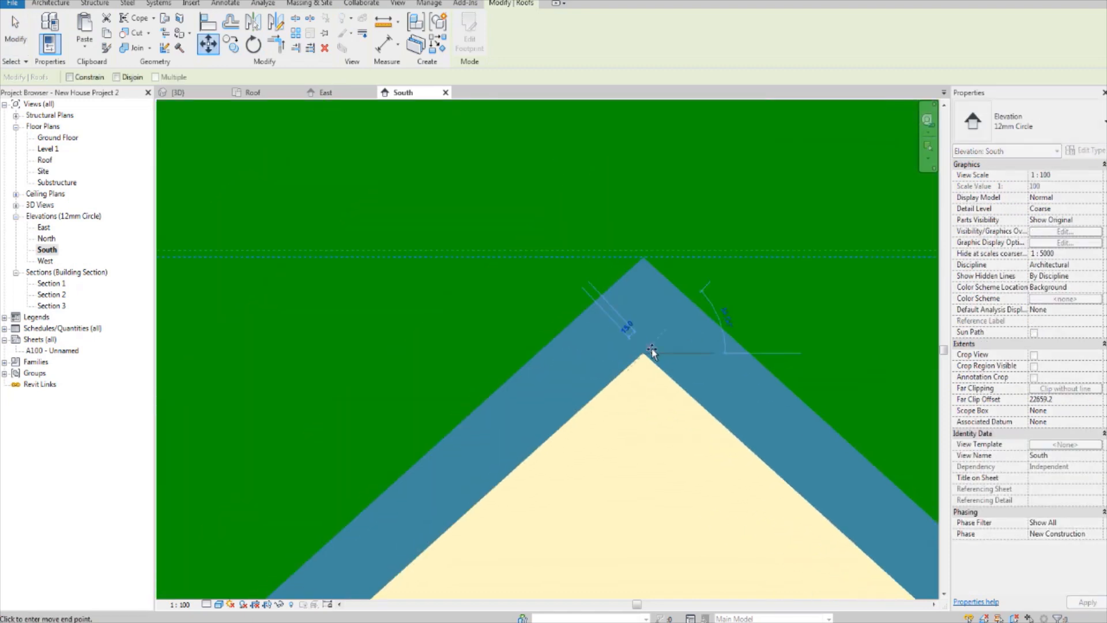
pyautogui.moveTo(715, 438); pyautogui.dragTo(704, 360, button='middle')
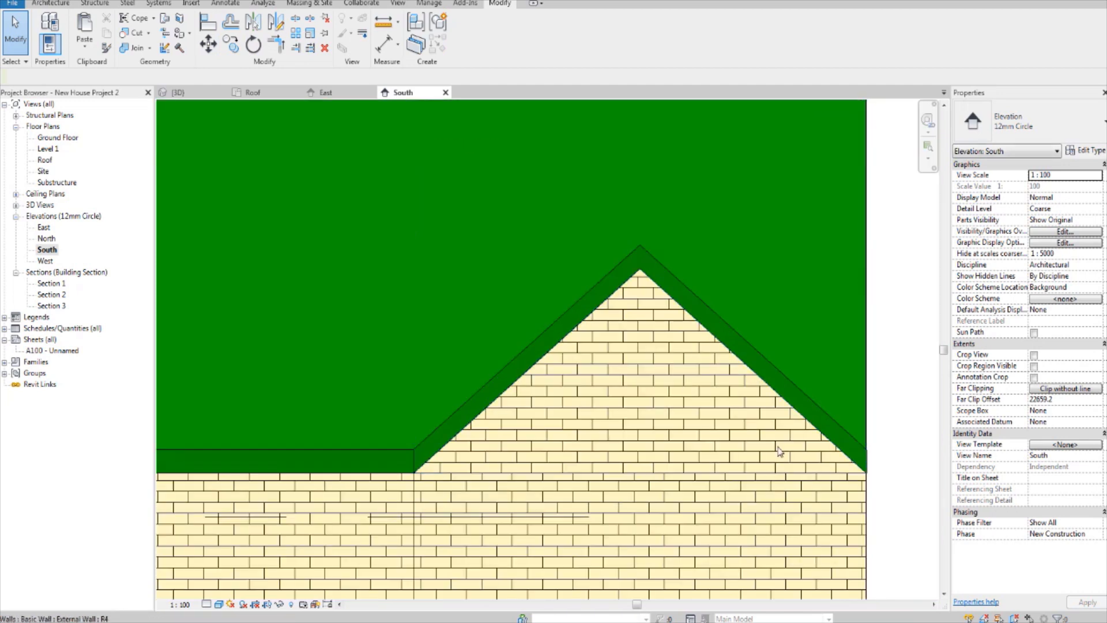
# Step: Examine the fit between the right gable wall and its roof, from the lower eaves corner out to the whole South elevation
pyautogui.scroll(4, 838, 457)
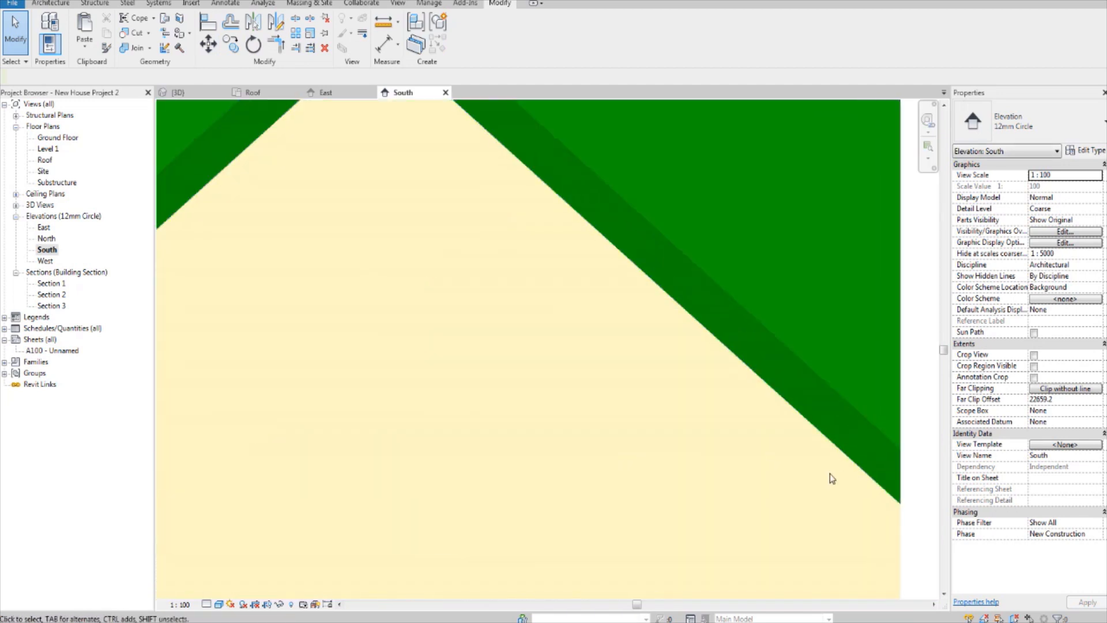
pyautogui.scroll(-2, 830, 473)
pyautogui.click(828, 508)
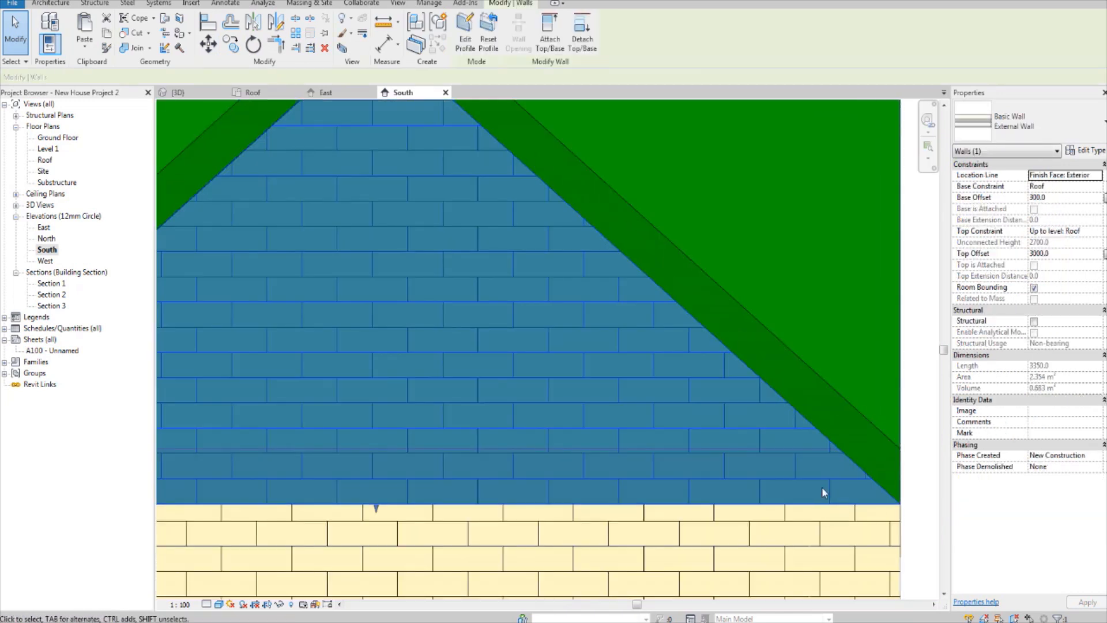
pyautogui.scroll(-2, 822, 487)
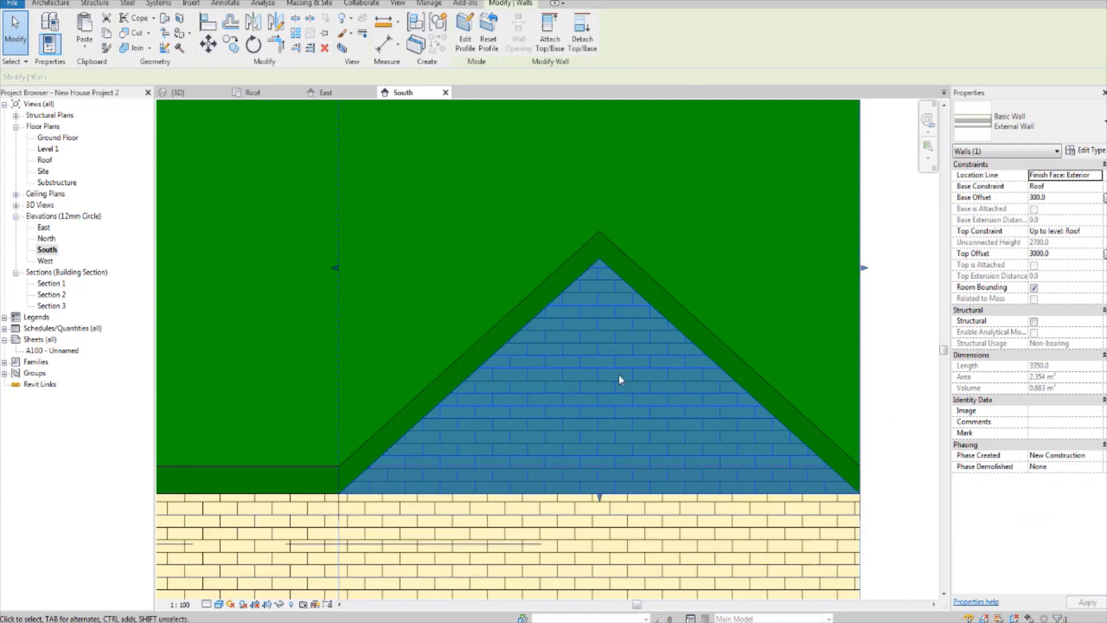
pyautogui.scroll(-5, 620, 379)
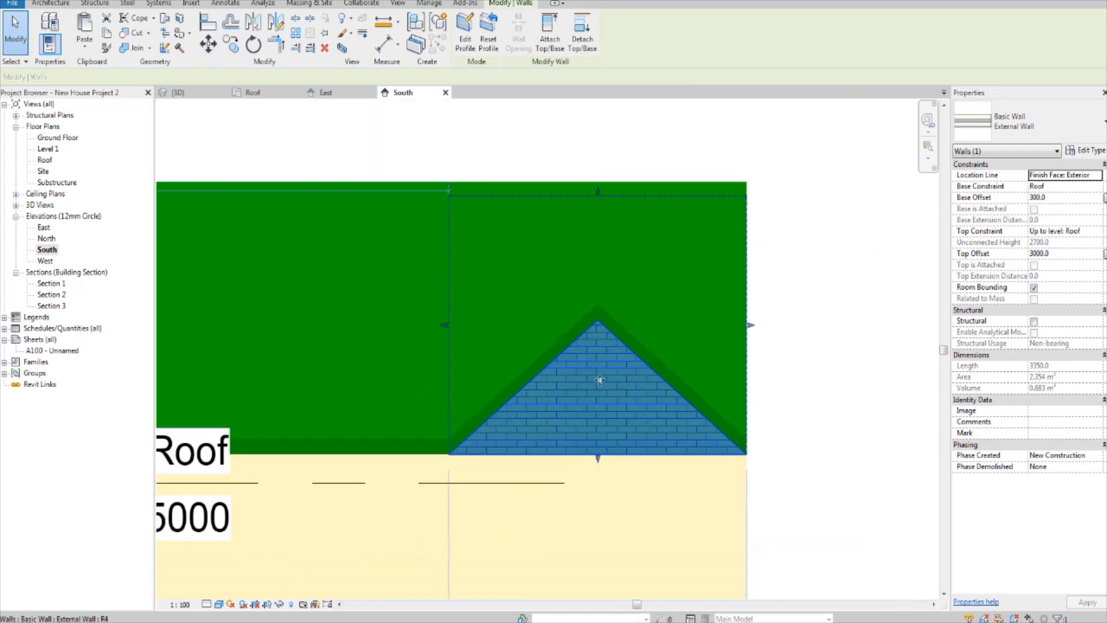
pyautogui.press('Escape')
pyautogui.scroll(3, 507, 379)
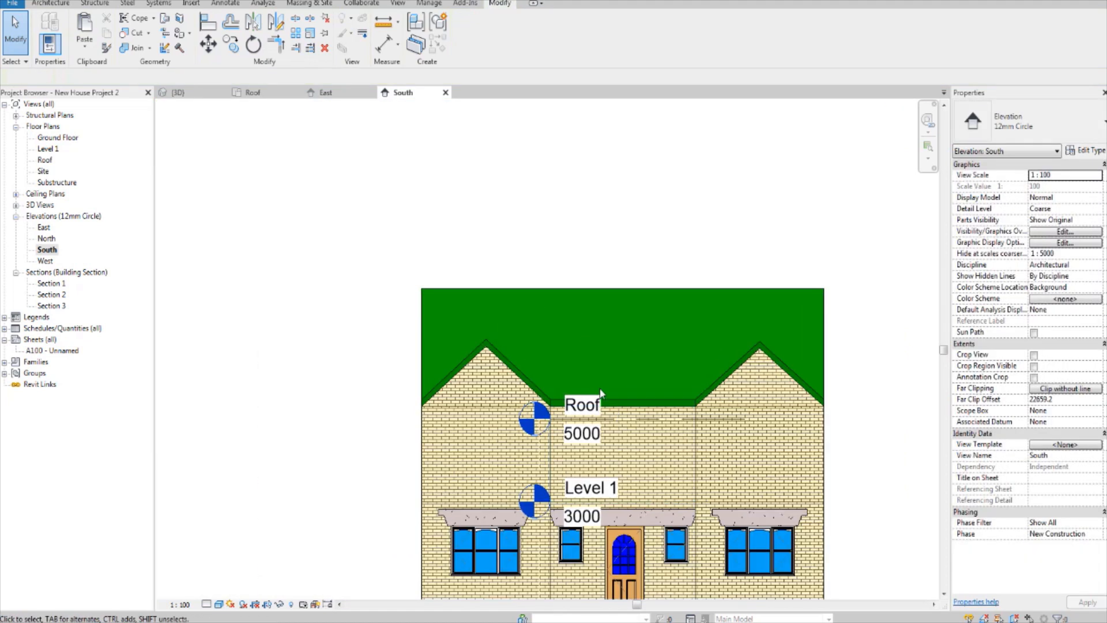
pyautogui.scroll(-1, 669, 442)
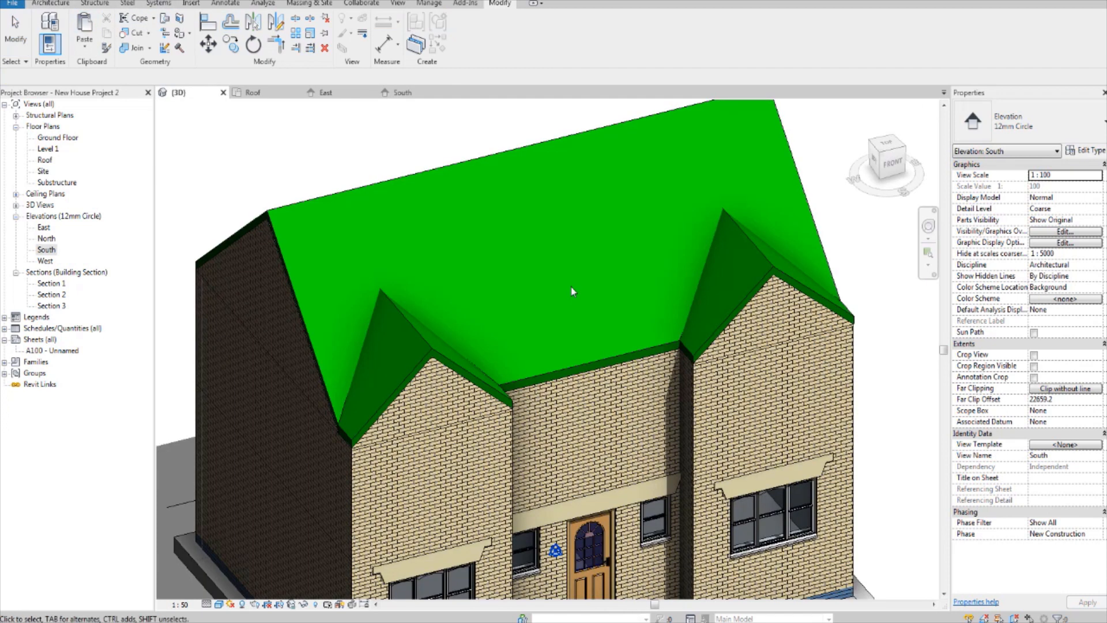
# Step: In the 3D view, lower the top of the stair shaft opening below the rear roof slope, to an unconnected height of about 3148 mm
pyautogui.keyDown('shift'); pyautogui.moveTo(572, 291); pyautogui.dragTo(636, 290, button='middle'); pyautogui.keyUp('shift')
pyautogui.keyDown('shift'); pyautogui.moveTo(834, 345); pyautogui.dragTo(633, 416, button='middle'); pyautogui.keyUp('shift')
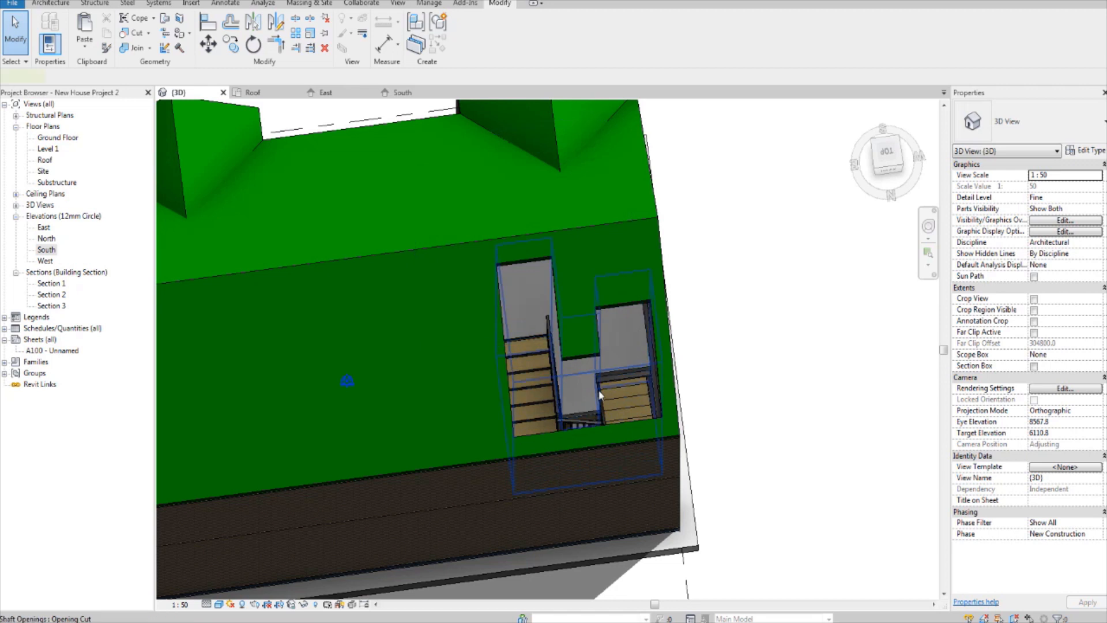
pyautogui.click(599, 396)
pyautogui.keyDown('shift'); pyautogui.moveTo(599, 395); pyautogui.dragTo(584, 220, button='middle'); pyautogui.keyUp('shift')
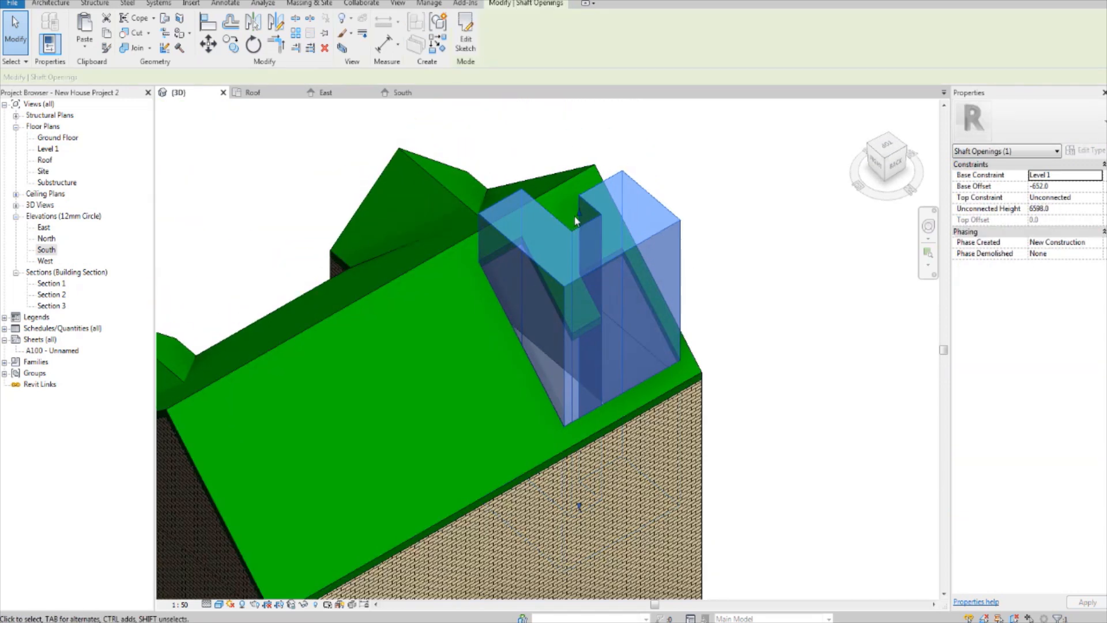
pyautogui.moveTo(578, 213); pyautogui.dragTo(592, 326)
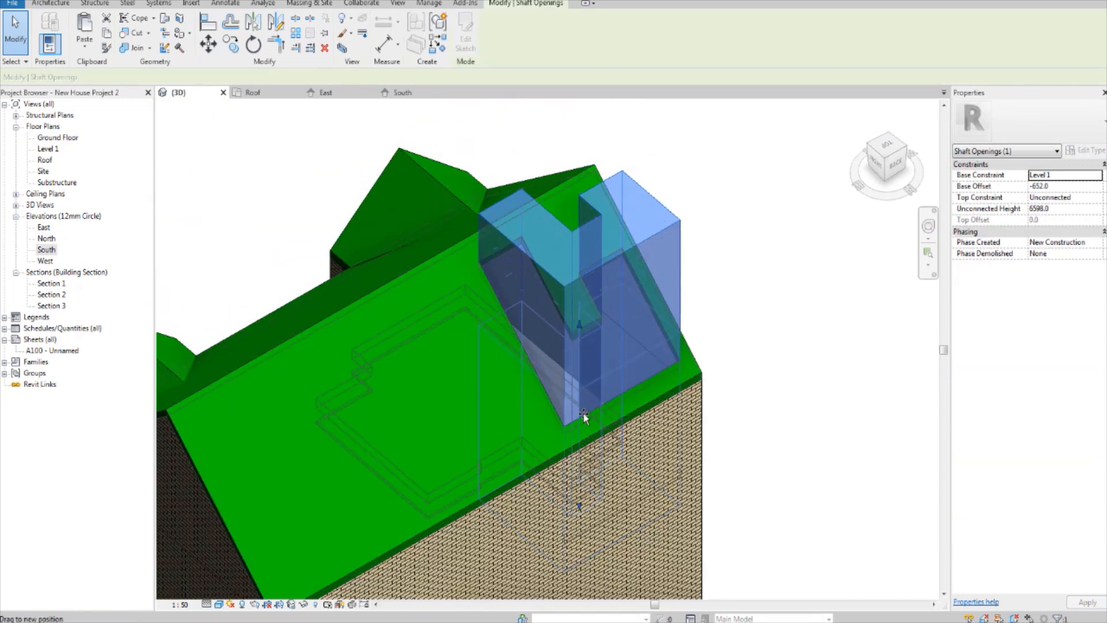
pyautogui.moveTo(583, 412); pyautogui.dragTo(580, 417)
pyautogui.moveTo(579, 329); pyautogui.dragTo(580, 389)
pyautogui.click(773, 268)
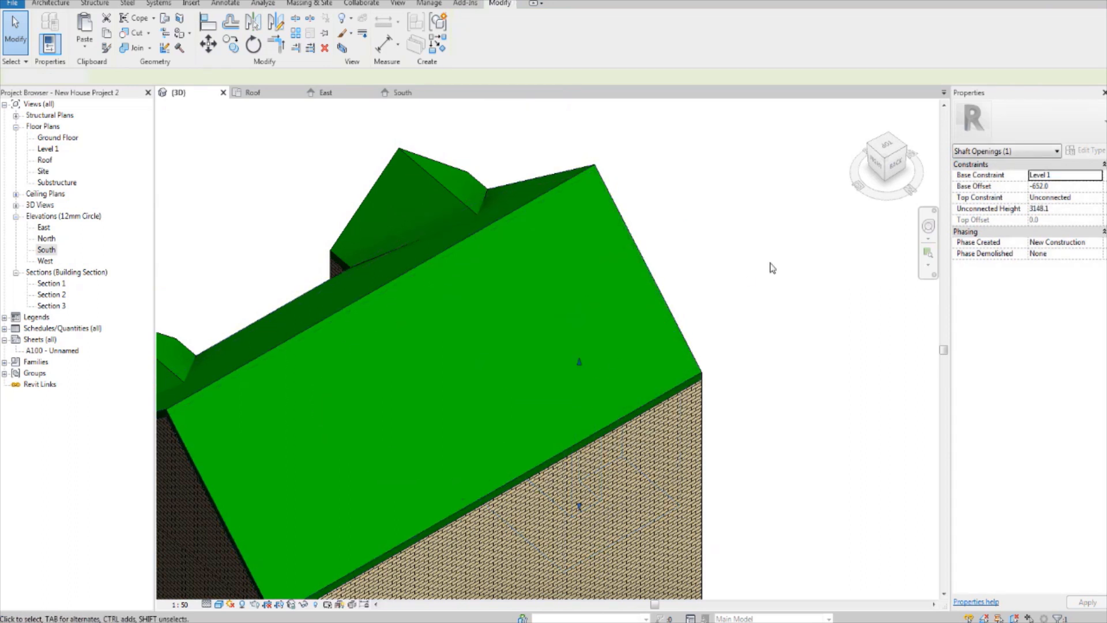
# Step: Select the main roof and both front gable roofs and temporarily isolate these elements in the 3D view
pyautogui.scroll(-3, 773, 268)
pyautogui.keyDown('shift'); pyautogui.moveTo(459, 326); pyautogui.dragTo(519, 392, button='middle'); pyautogui.keyUp('shift')
pyautogui.scroll(5, 510, 400)
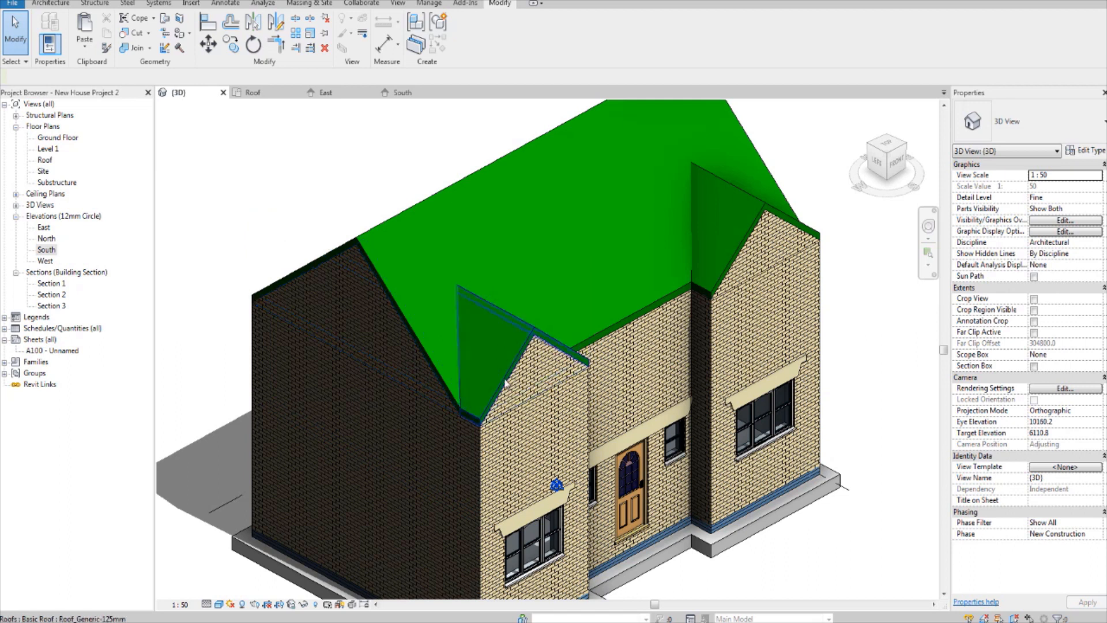
pyautogui.moveTo(750, 381)
pyautogui.keyDown('shift'); pyautogui.mouseDown(button='middle')
pyautogui.moveTo(692, 425)
pyautogui.moveTo(576, 425)
pyautogui.moveTo(614, 371)
pyautogui.moveTo(600, 390)
pyautogui.mouseUp(button='middle'); pyautogui.keyUp('shift')
pyautogui.scroll(4, 614, 371)
pyautogui.scroll(-3, 582, 400)
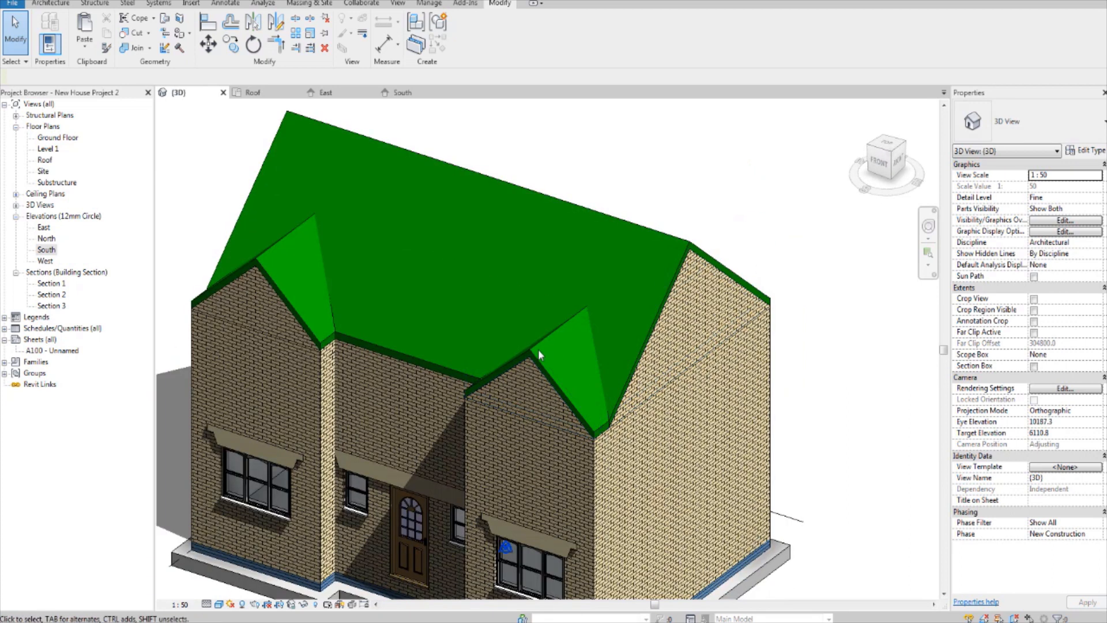
pyautogui.click(562, 346)
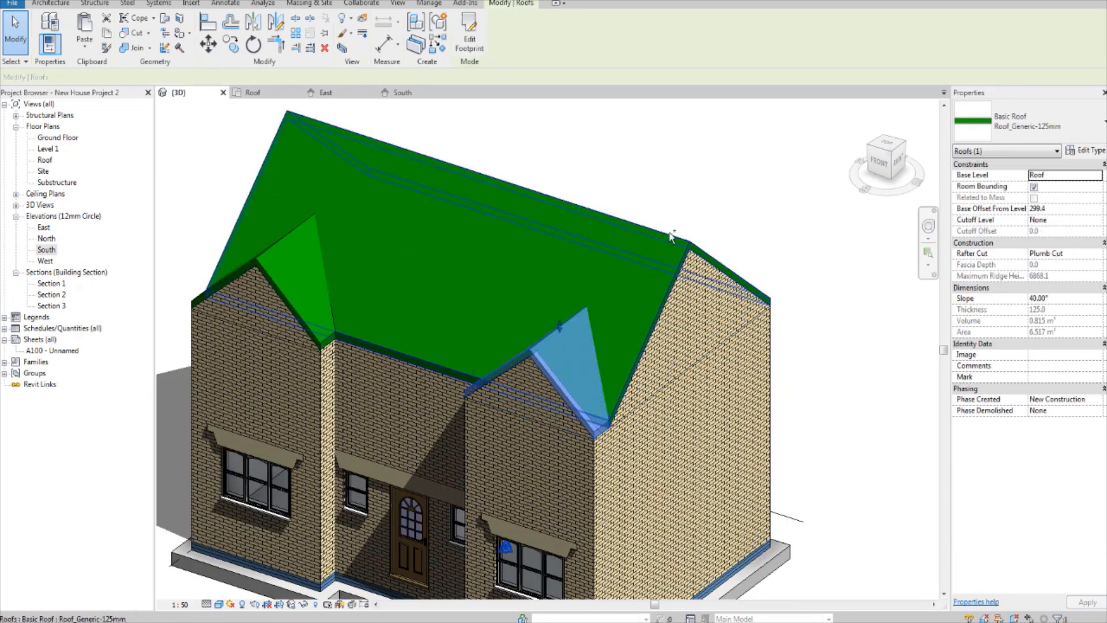
pyautogui.keyDown('ctrl'); pyautogui.click(456, 250); pyautogui.keyUp('ctrl')
pyautogui.keyDown('ctrl'); pyautogui.click(270, 241); pyautogui.keyUp('ctrl')
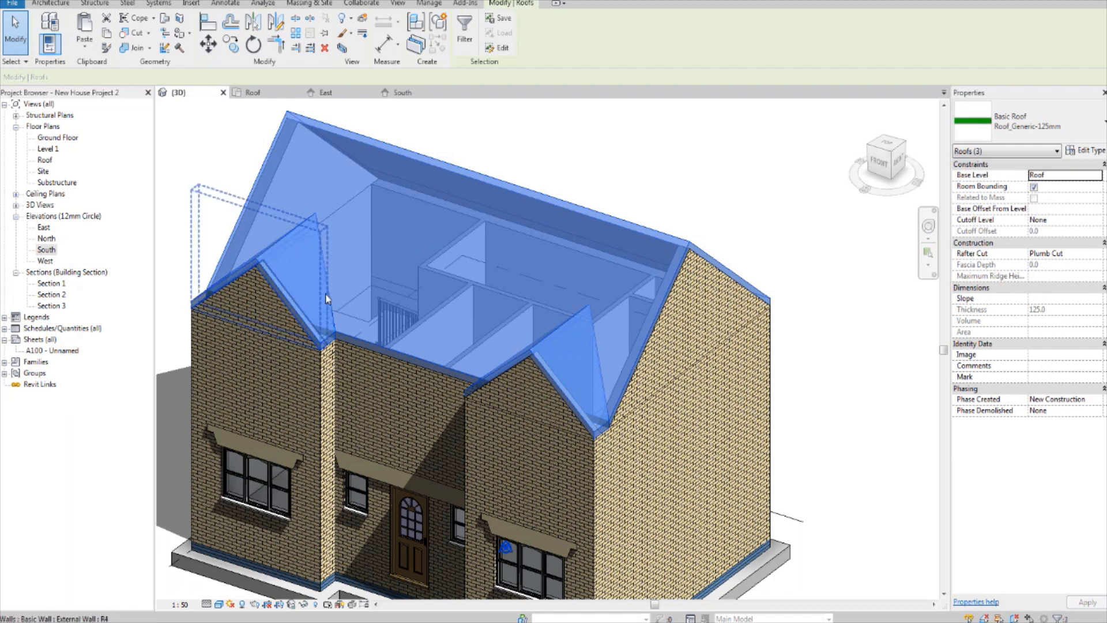
pyautogui.moveTo(387, 349)
pyautogui.keyDown('shift'); pyautogui.mouseDown(button='middle')
pyautogui.moveTo(371, 373)
pyautogui.moveTo(360, 368)
pyautogui.moveTo(383, 334)
pyautogui.mouseUp(button='middle'); pyautogui.keyUp('shift')
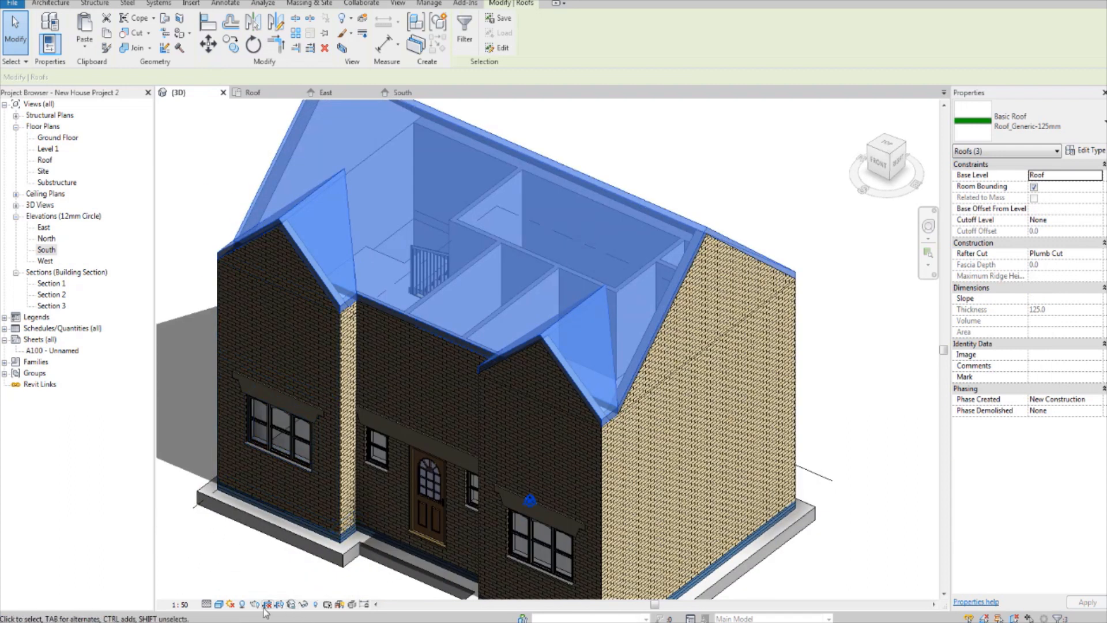
pyautogui.click(304, 607)
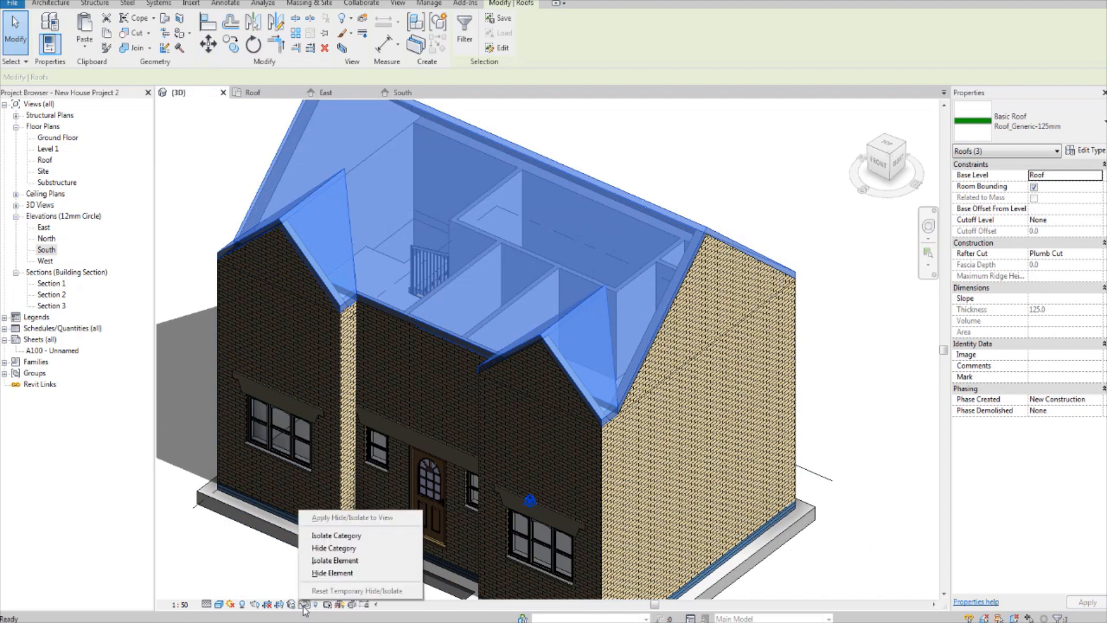
pyautogui.click(334, 560)
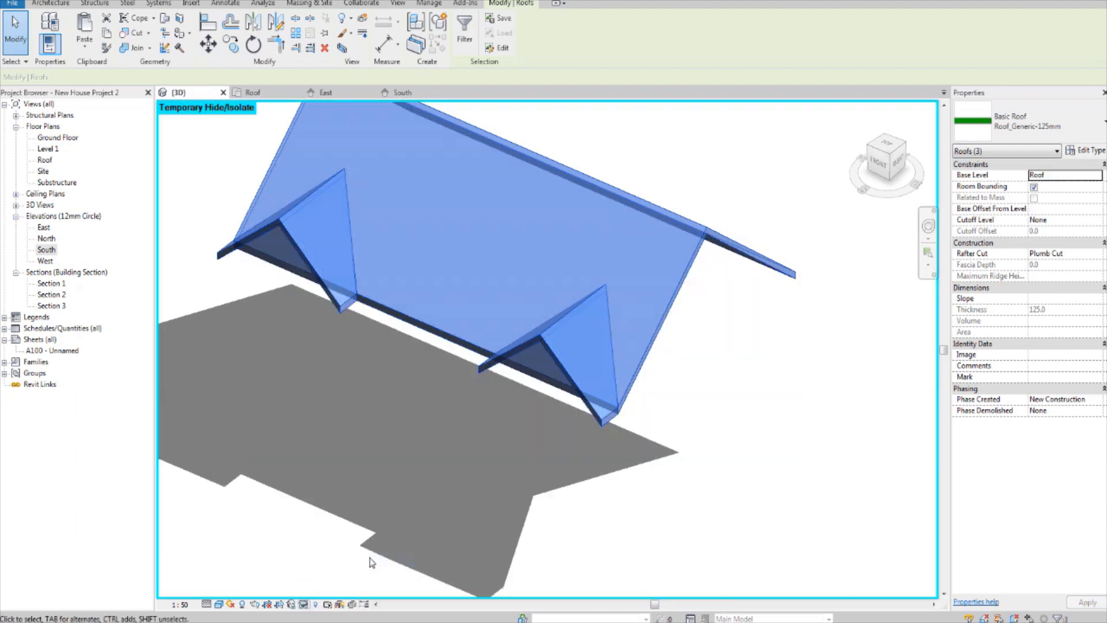
pyautogui.click(648, 445)
# Step: Set the visual style of the isolated roofs' 3D view to Hidden Line and turn its shadows off
pyautogui.keyDown('shift'); pyautogui.moveTo(648, 445); pyautogui.dragTo(692, 329, button='middle'); pyautogui.keyUp('shift')
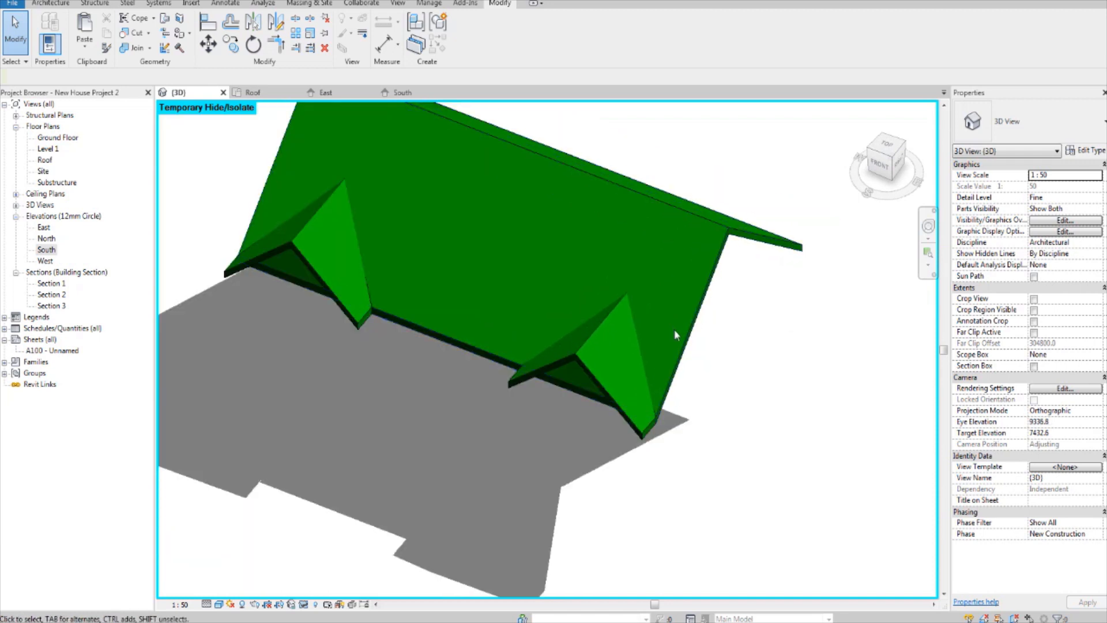
pyautogui.keyDown('shift'); pyautogui.moveTo(640, 361); pyautogui.dragTo(531, 515, button='middle'); pyautogui.keyUp('shift')
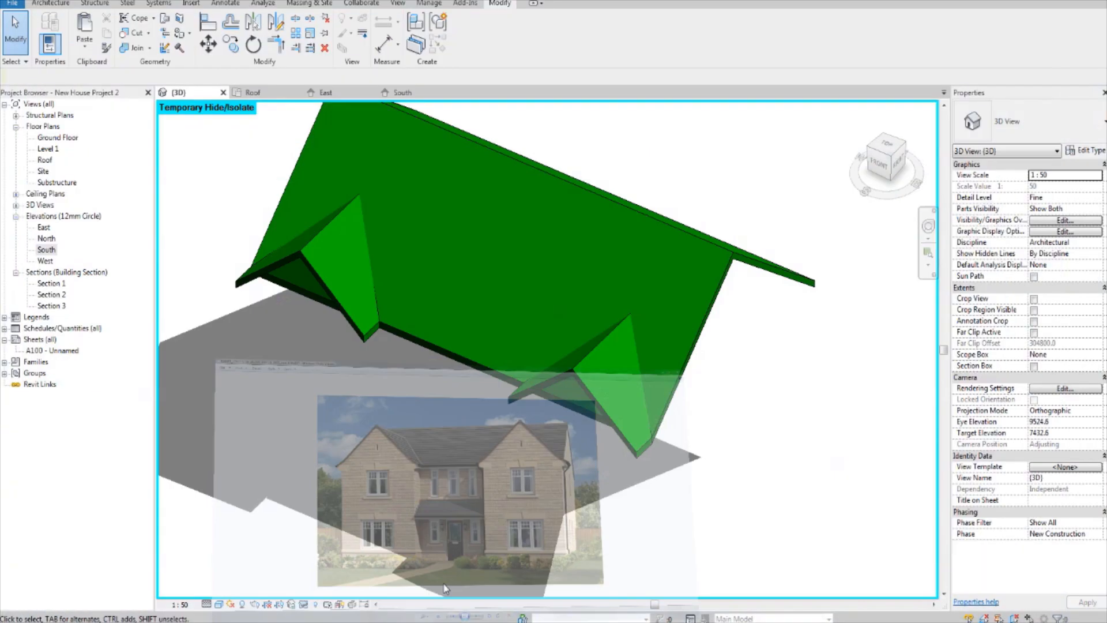
pyautogui.keyDown('shift'); pyautogui.moveTo(594, 483); pyautogui.dragTo(690, 386, button='middle'); pyautogui.keyUp('shift')
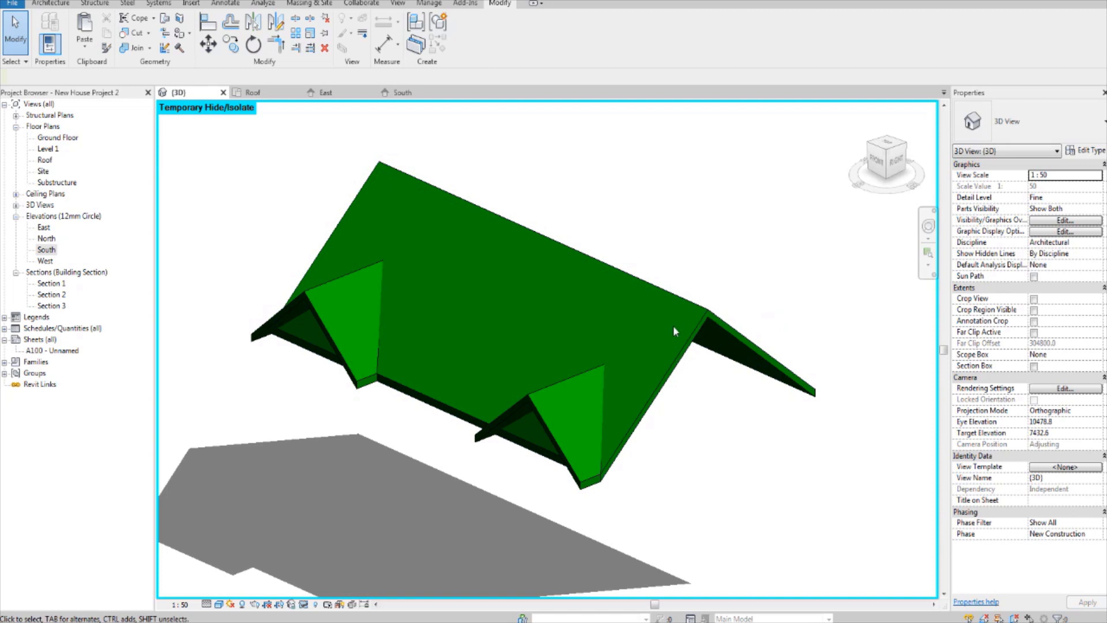
pyautogui.keyDown('shift'); pyautogui.moveTo(579, 353); pyautogui.dragTo(583, 375, button='middle'); pyautogui.keyUp('shift')
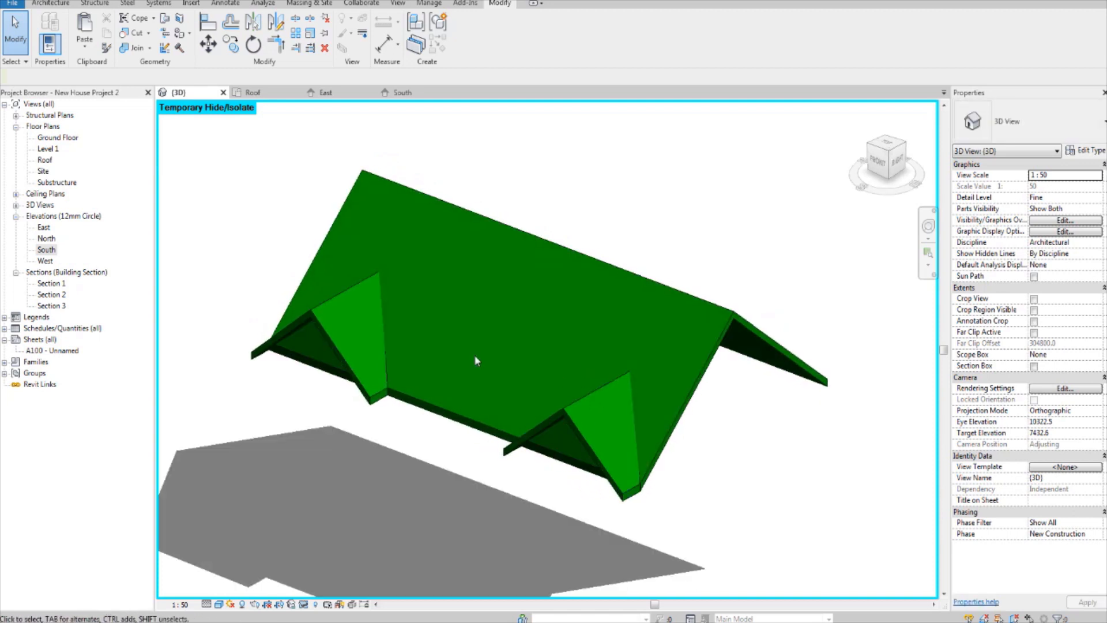
pyautogui.click(219, 606)
pyautogui.click(268, 543)
pyautogui.keyDown('shift'); pyautogui.moveTo(279, 526); pyautogui.dragTo(369, 416, button='middle'); pyautogui.keyUp('shift')
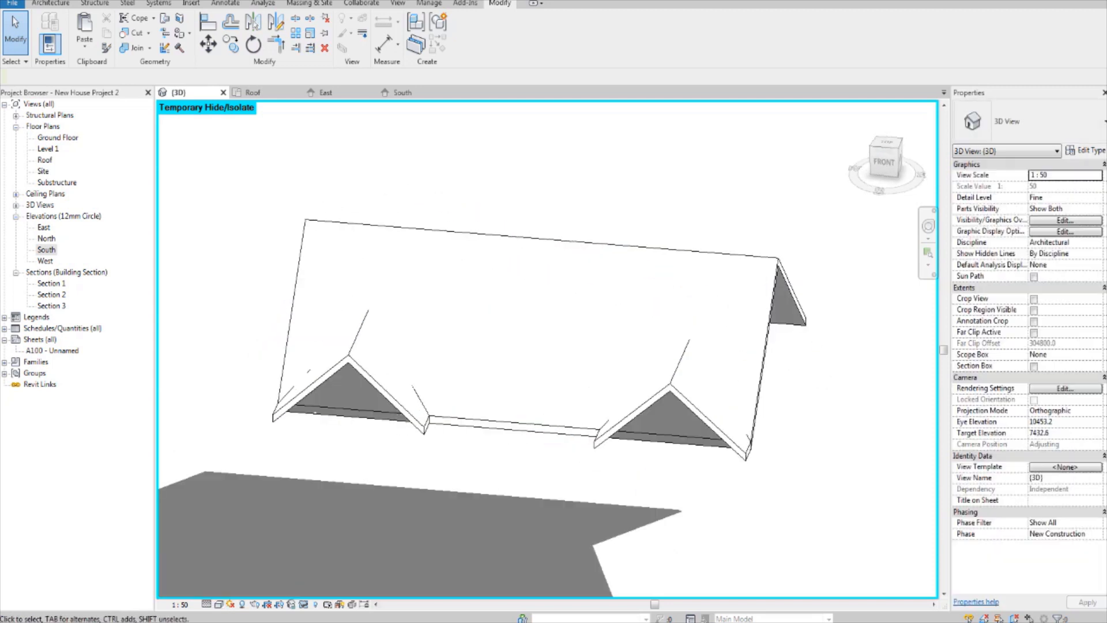
pyautogui.click(243, 604)
# Step: Start placing a structural beam in the isolated roofs' 3D view, with the Glulam (2) 79X200 type
pyautogui.keyDown('shift'); pyautogui.moveTo(346, 478); pyautogui.dragTo(522, 467, button='middle'); pyautogui.keyUp('shift')
pyautogui.scroll(1, 391, 450)
pyautogui.keyDown('shift'); pyautogui.moveTo(438, 460); pyautogui.dragTo(407, 455, button='middle'); pyautogui.keyUp('shift')
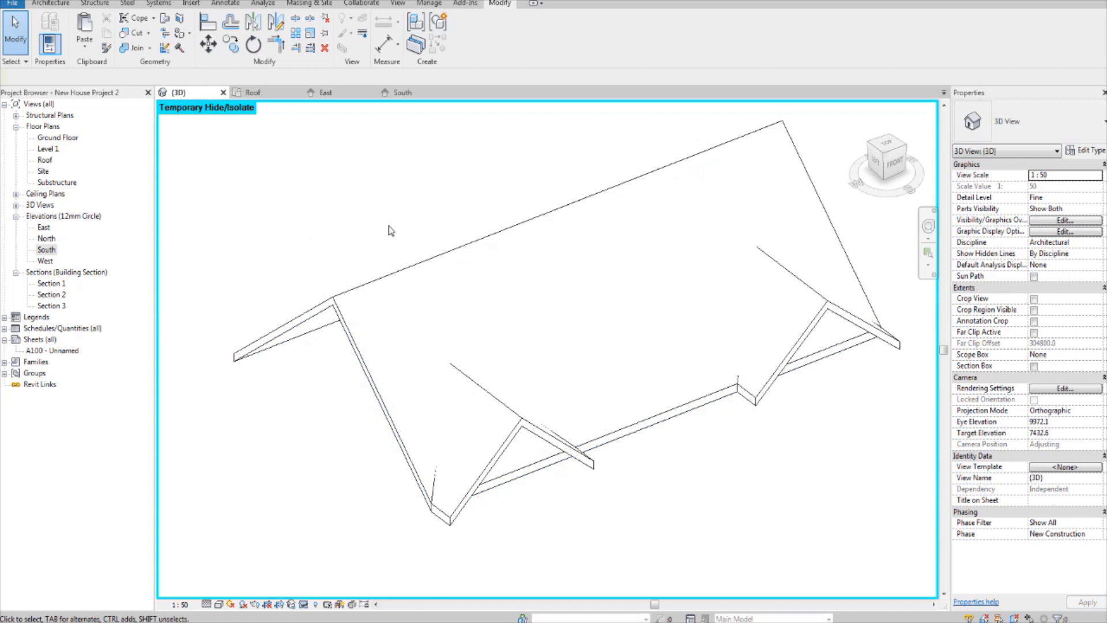
pyautogui.click(96, 3)
pyautogui.click(45, 32)
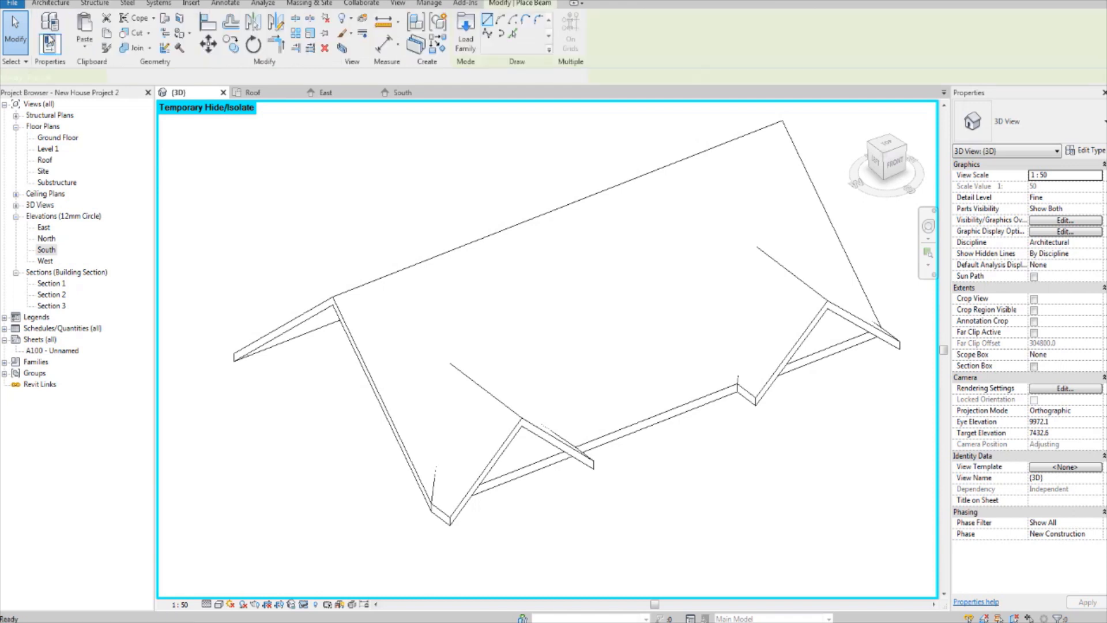
pyautogui.click(1029, 121)
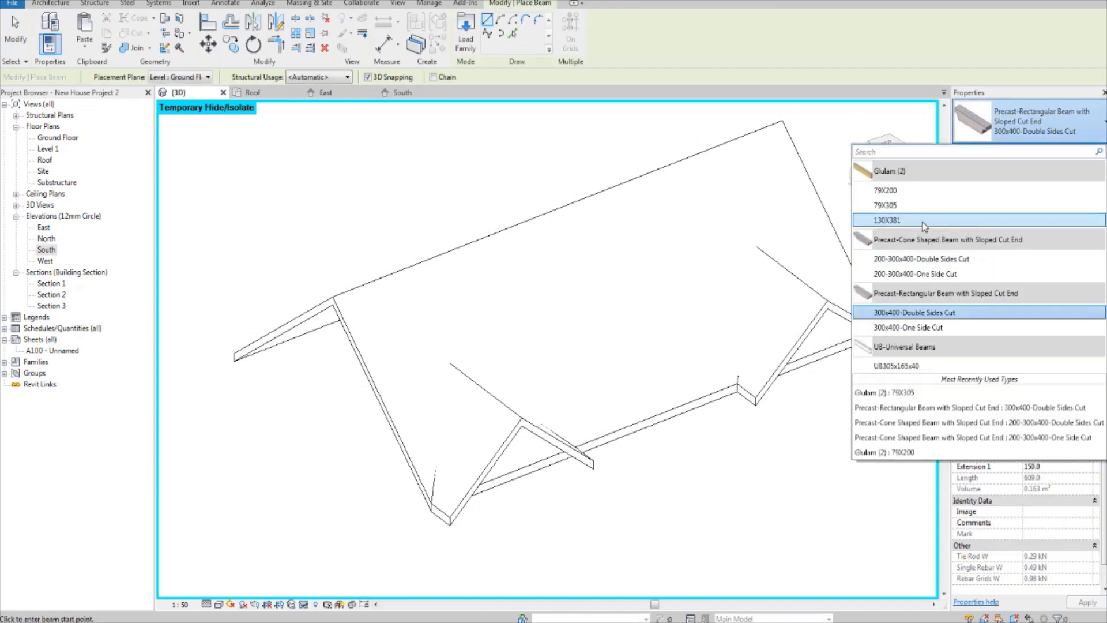
pyautogui.moveTo(924, 223)
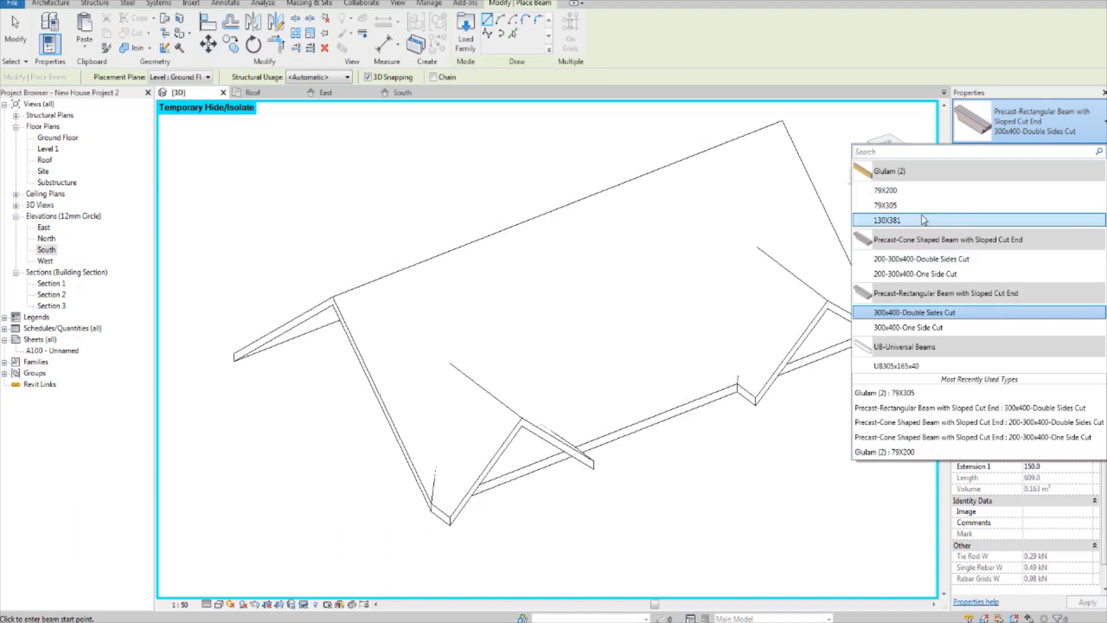
pyautogui.moveTo(921, 196)
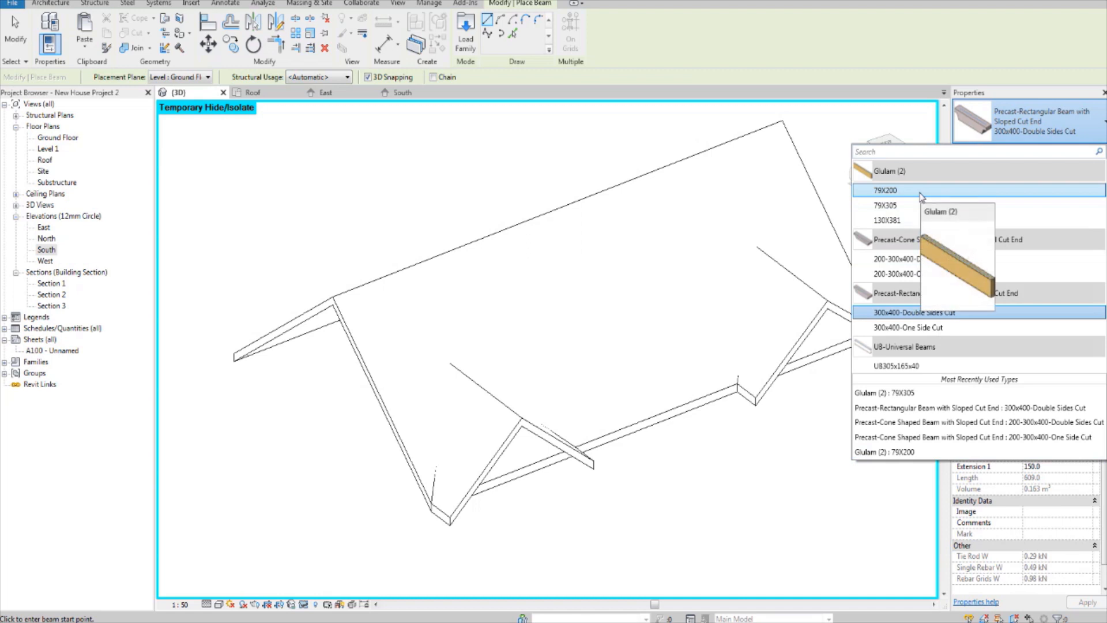
pyautogui.click(921, 196)
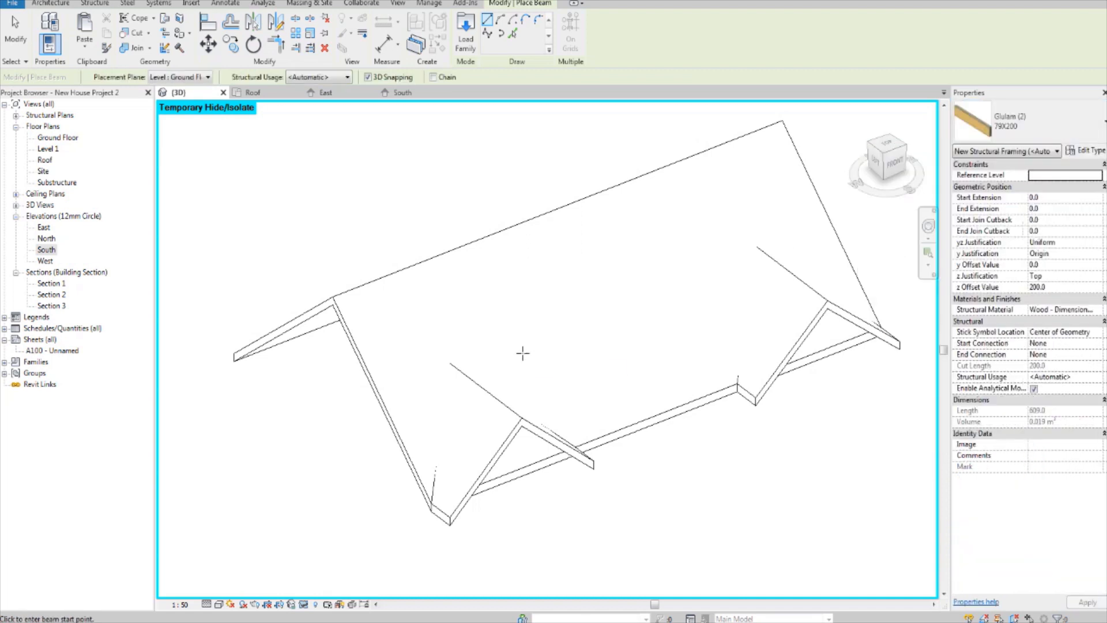
# Step: With Pick Lines, place a 79X200 beam along the lower edge of the main roof's rear eaves
pyautogui.keyDown('shift'); pyautogui.moveTo(521, 355); pyautogui.dragTo(558, 275, button='middle'); pyautogui.keyUp('shift')
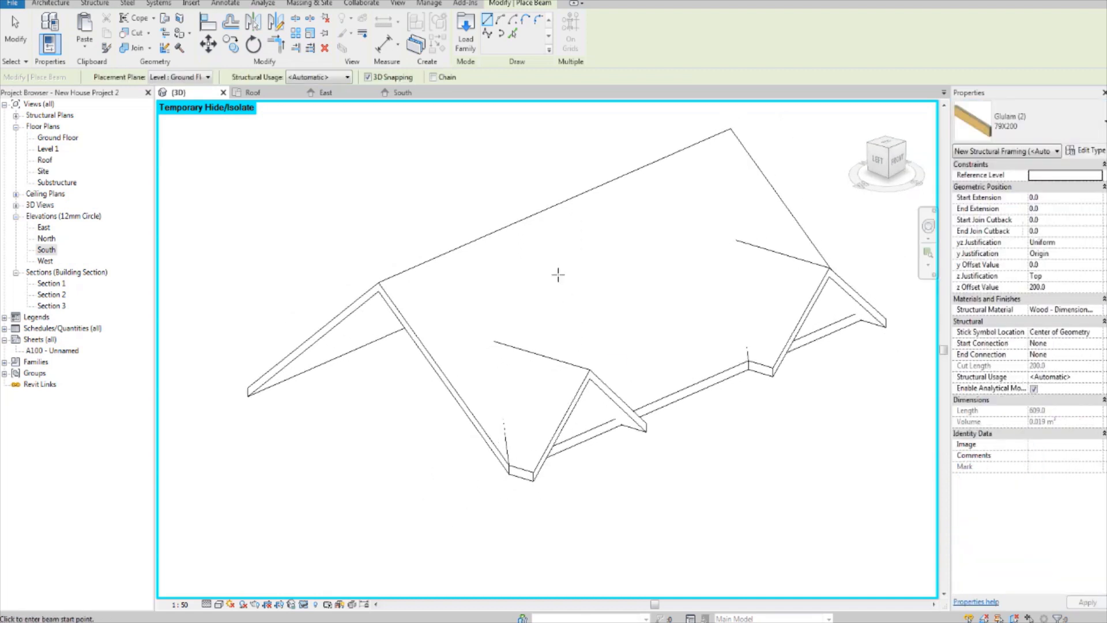
pyautogui.click(514, 35)
pyautogui.keyDown('shift'); pyautogui.moveTo(551, 232); pyautogui.dragTo(572, 217, button='middle'); pyautogui.keyUp('shift')
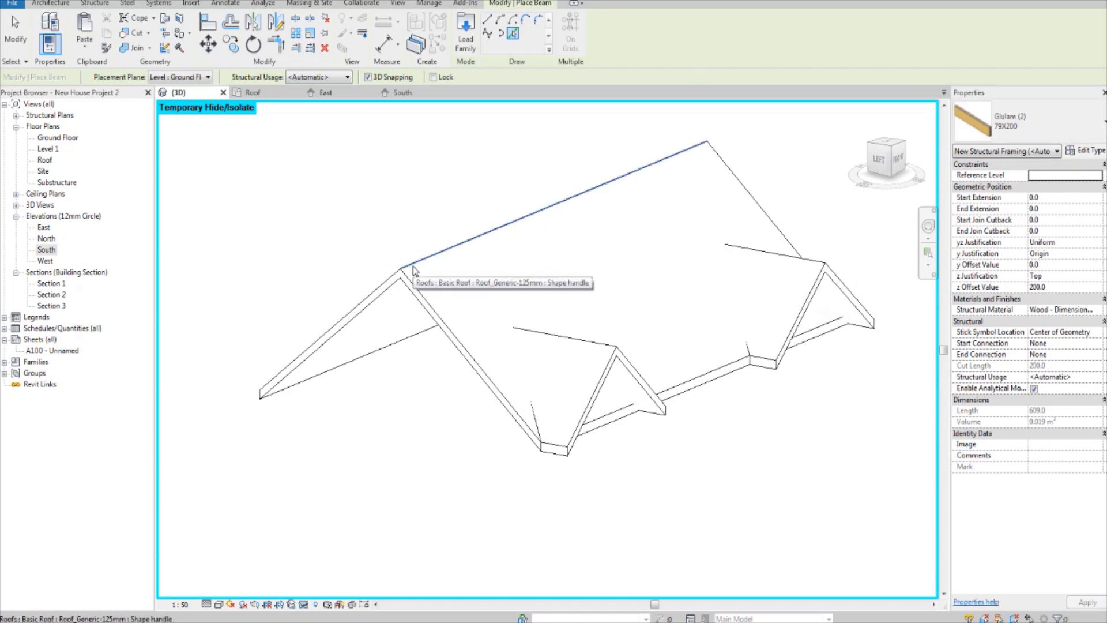
pyautogui.keyDown('shift'); pyautogui.moveTo(372, 381); pyautogui.dragTo(432, 322, button='middle'); pyautogui.keyUp('shift')
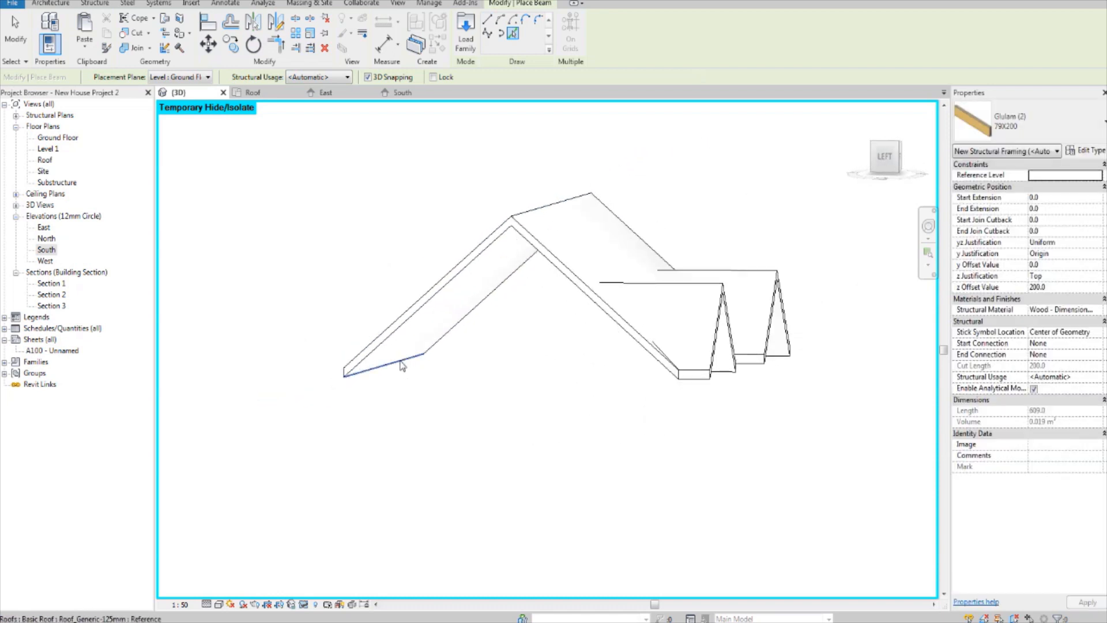
pyautogui.keyDown('shift'); pyautogui.moveTo(459, 375); pyautogui.dragTo(529, 382, button='middle'); pyautogui.keyUp('shift')
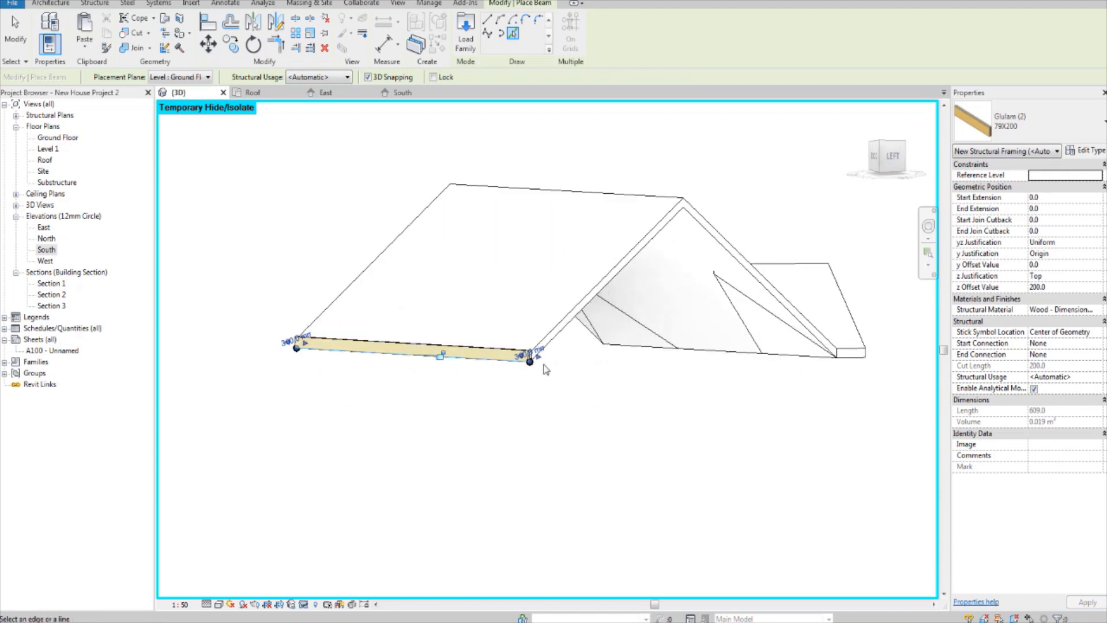
pyautogui.scroll(4, 539, 360)
pyautogui.scroll(-5, 538, 360)
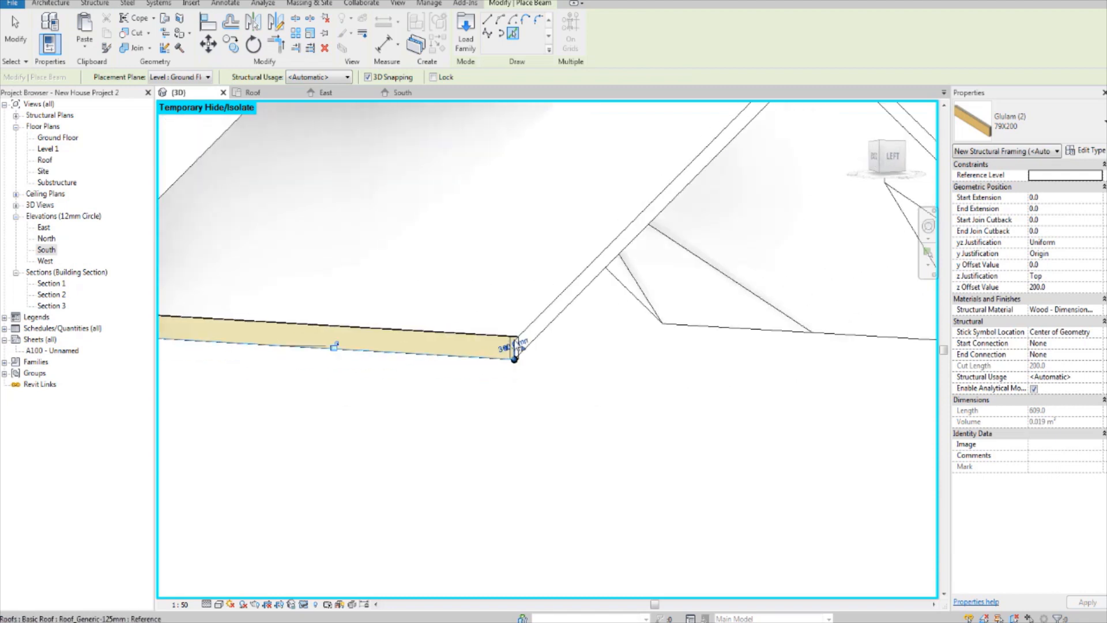
# Step: Place a 79X200 beam along the lower edge of the main roof's front eaves, running behind both front gables
pyautogui.keyDown('shift'); pyautogui.moveTo(516, 314); pyautogui.dragTo(605, 357, button='middle'); pyautogui.keyUp('shift')
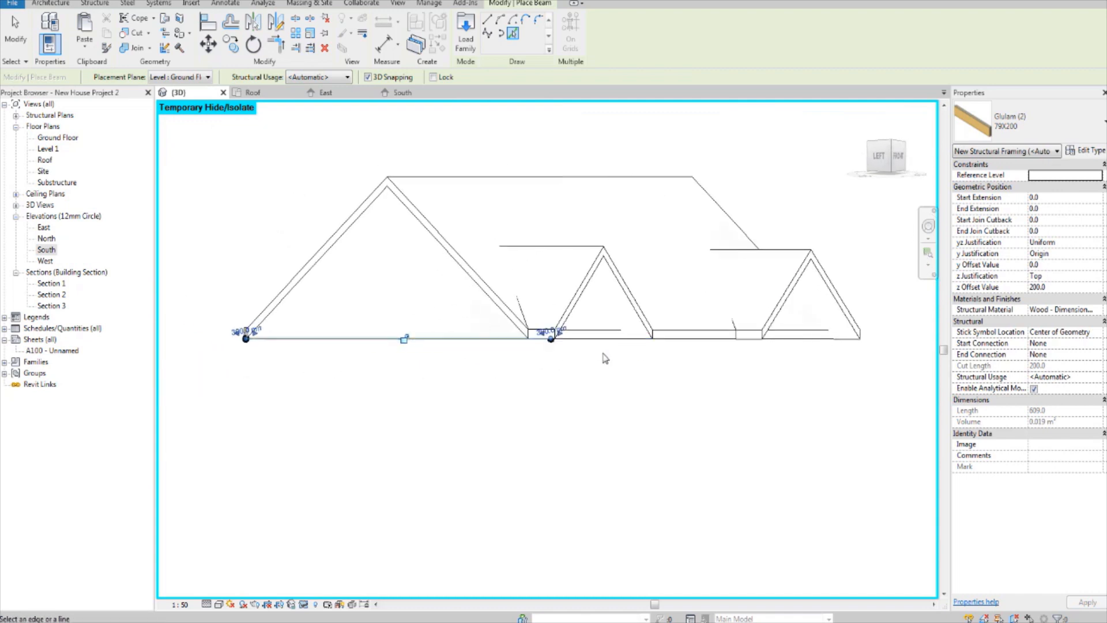
pyautogui.keyDown('shift'); pyautogui.moveTo(561, 391); pyautogui.dragTo(774, 376, button='middle'); pyautogui.keyUp('shift')
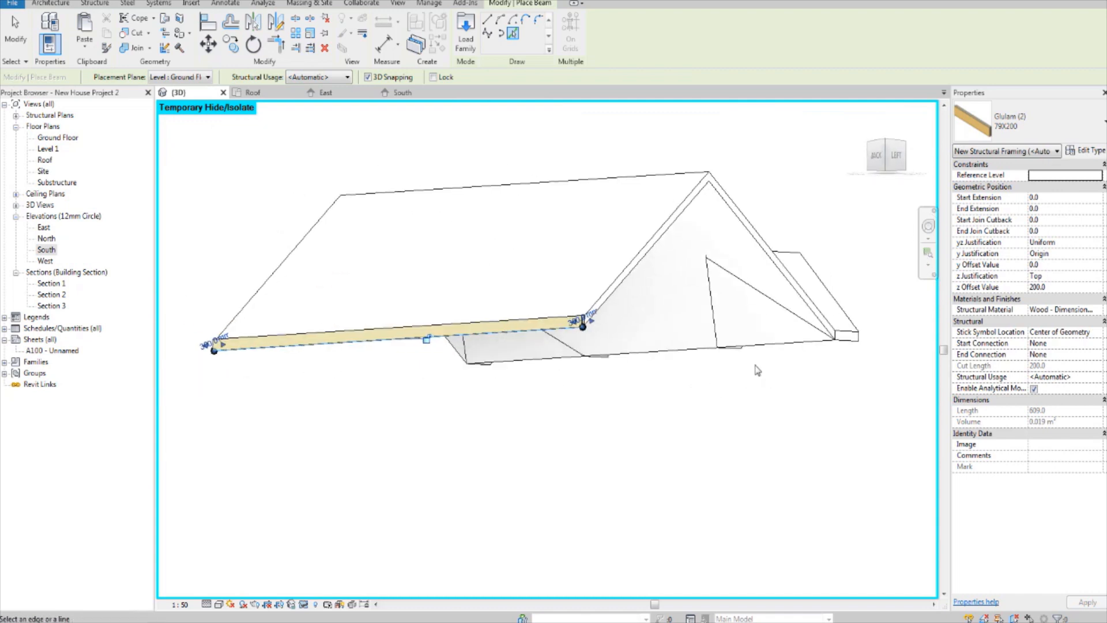
pyautogui.keyDown('shift'); pyautogui.moveTo(669, 358); pyautogui.dragTo(584, 437, button='middle'); pyautogui.keyUp('shift')
pyautogui.scroll(5, 618, 425)
pyautogui.scroll(-4, 586, 421)
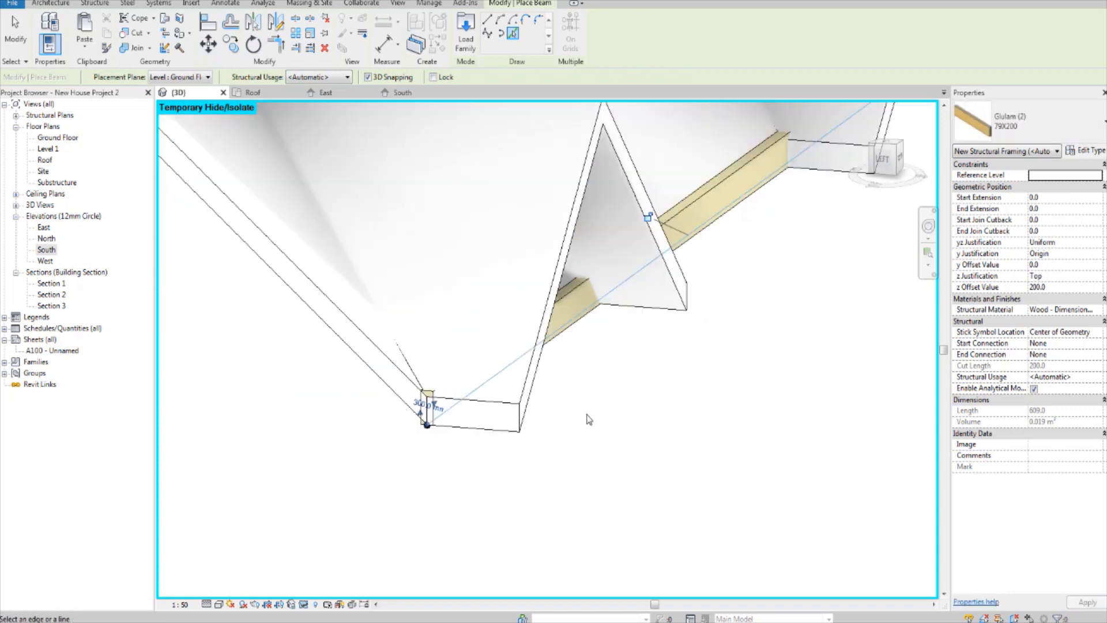
pyautogui.keyDown('shift'); pyautogui.moveTo(499, 415); pyautogui.dragTo(566, 382, button='middle'); pyautogui.keyUp('shift')
pyautogui.moveTo(317, 378); pyautogui.dragTo(578, 373, button='middle')
pyautogui.scroll(-1, 444, 331)
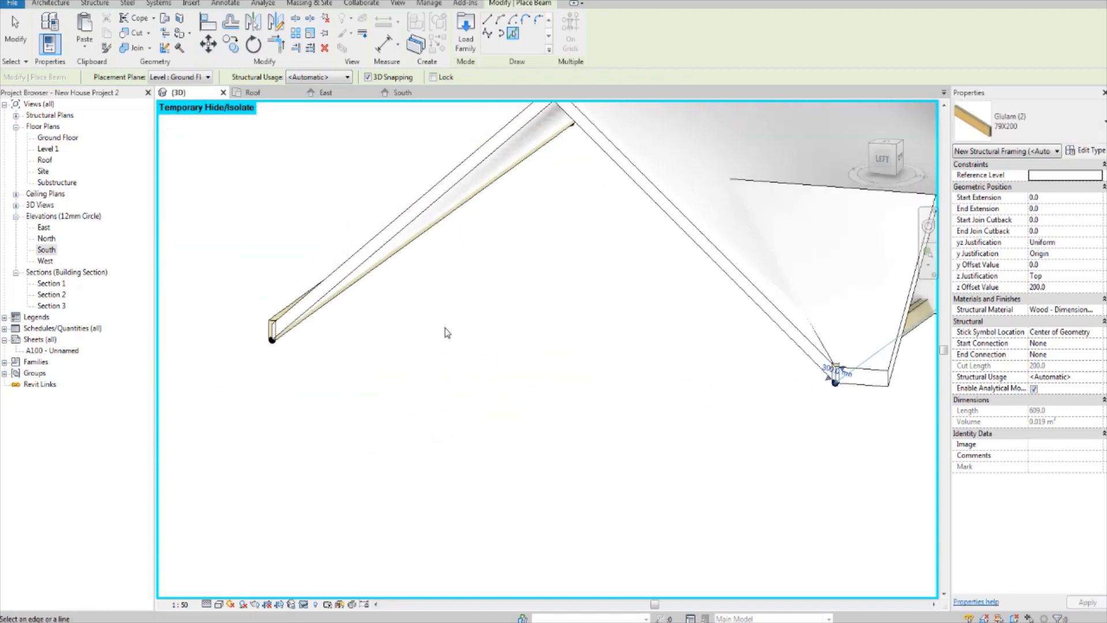
# Step: Place 79X200 beams along the two sloping lower edges of the main roof's left gable end, from eaves to ridge
pyautogui.keyDown('shift'); pyautogui.moveTo(444, 331); pyautogui.dragTo(596, 358, button='middle'); pyautogui.keyUp('shift')
pyautogui.moveTo(597, 358); pyautogui.dragTo(552, 422, button='middle')
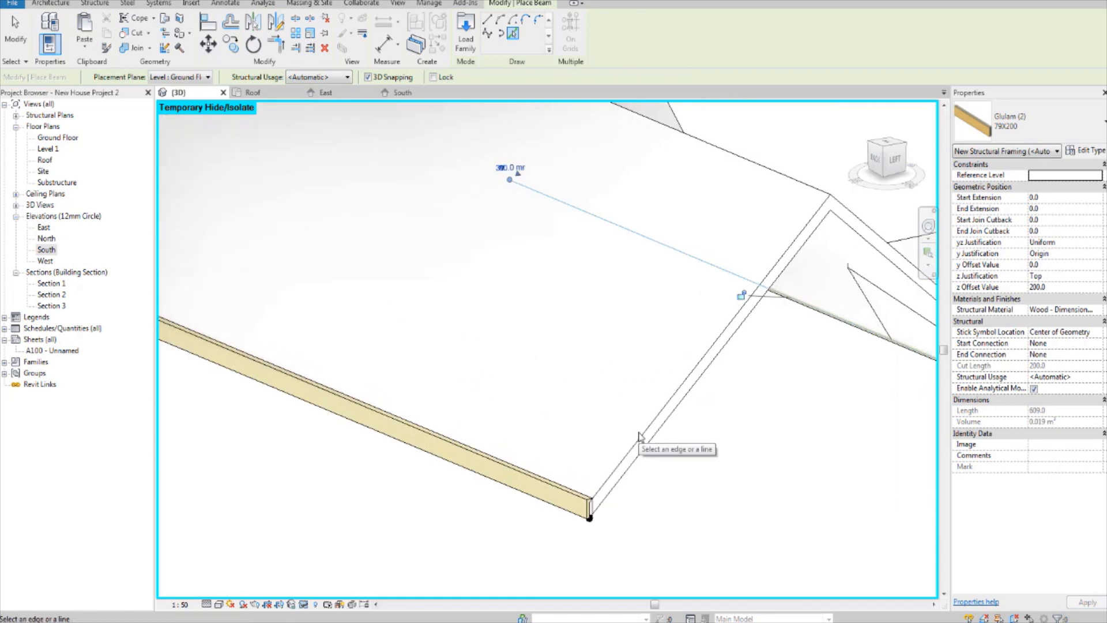
pyautogui.click(640, 466)
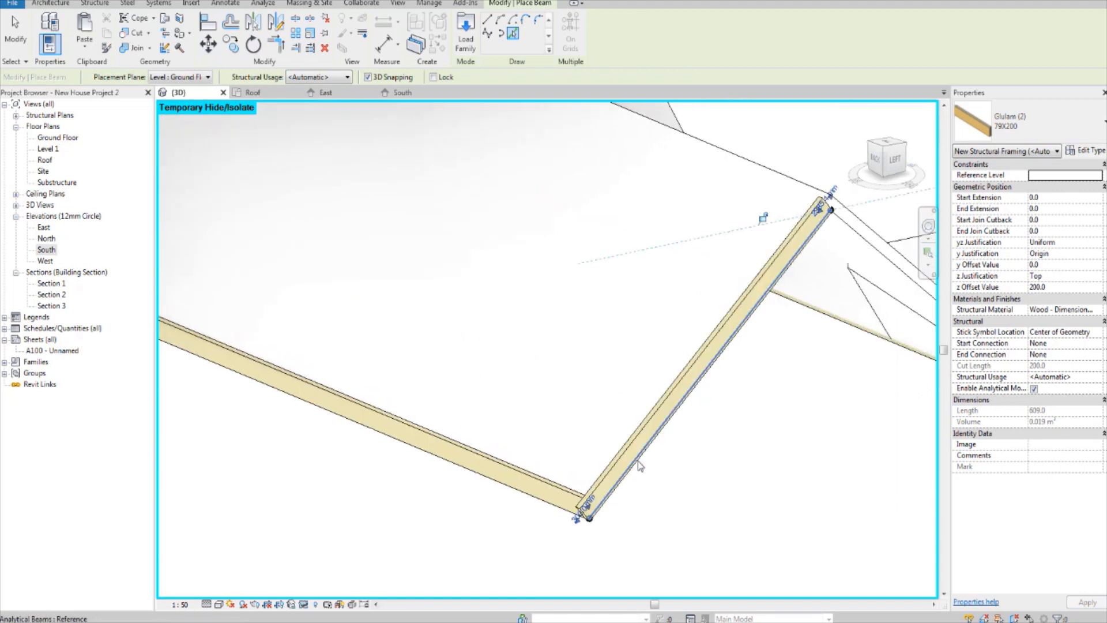
pyautogui.scroll(-2, 688, 445)
pyautogui.moveTo(866, 413); pyautogui.dragTo(681, 440, button='middle')
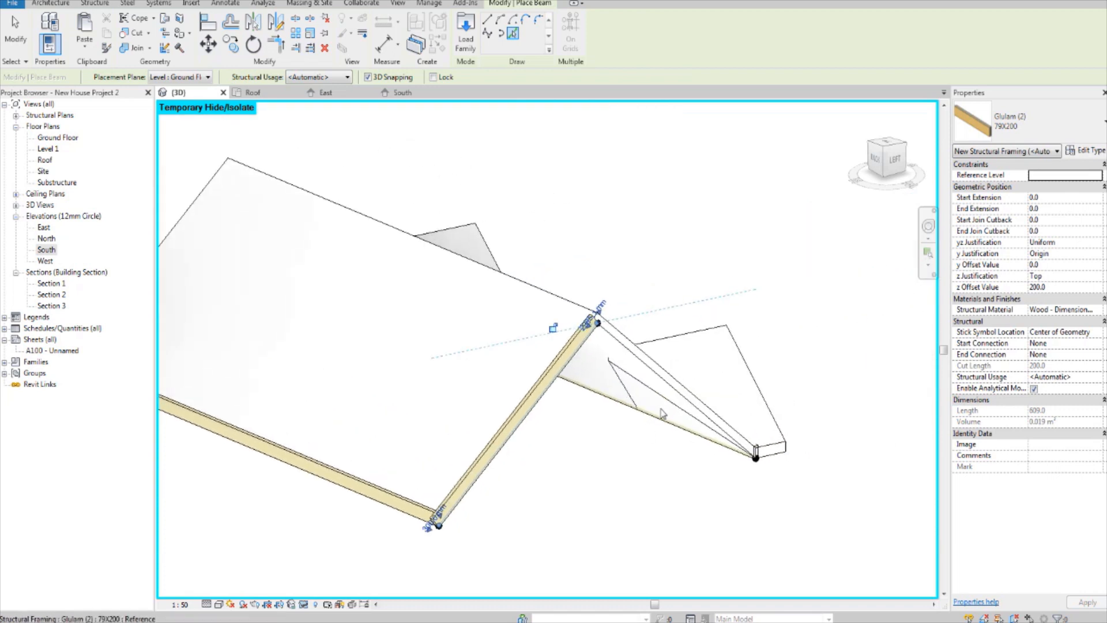
pyautogui.scroll(4, 510, 352)
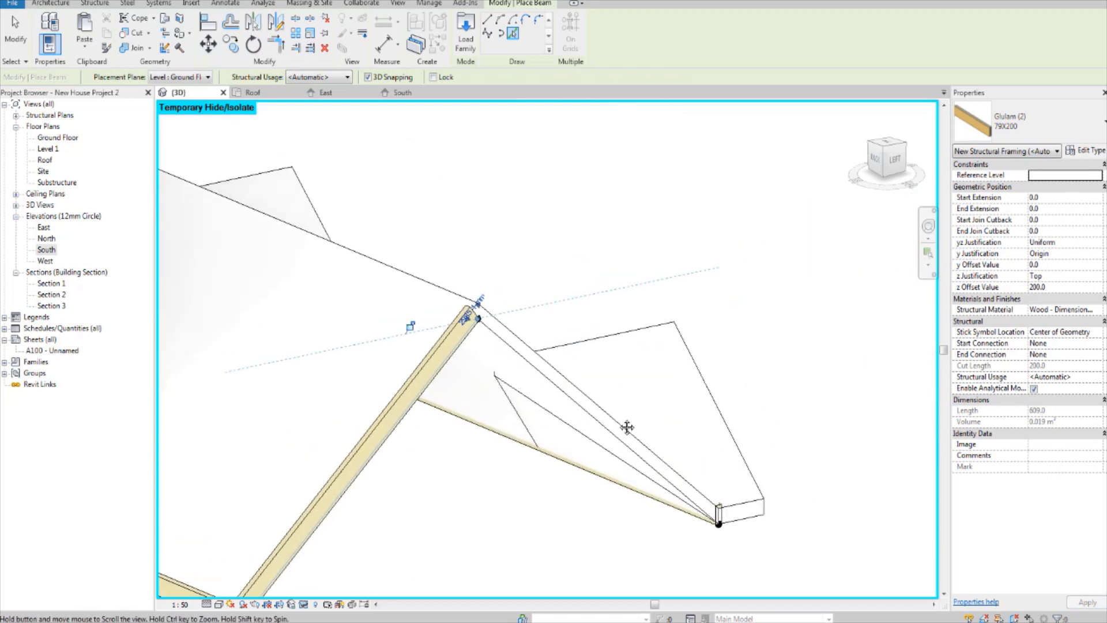
pyautogui.click(510, 351)
pyautogui.scroll(-2, 511, 348)
pyautogui.scroll(5, 461, 323)
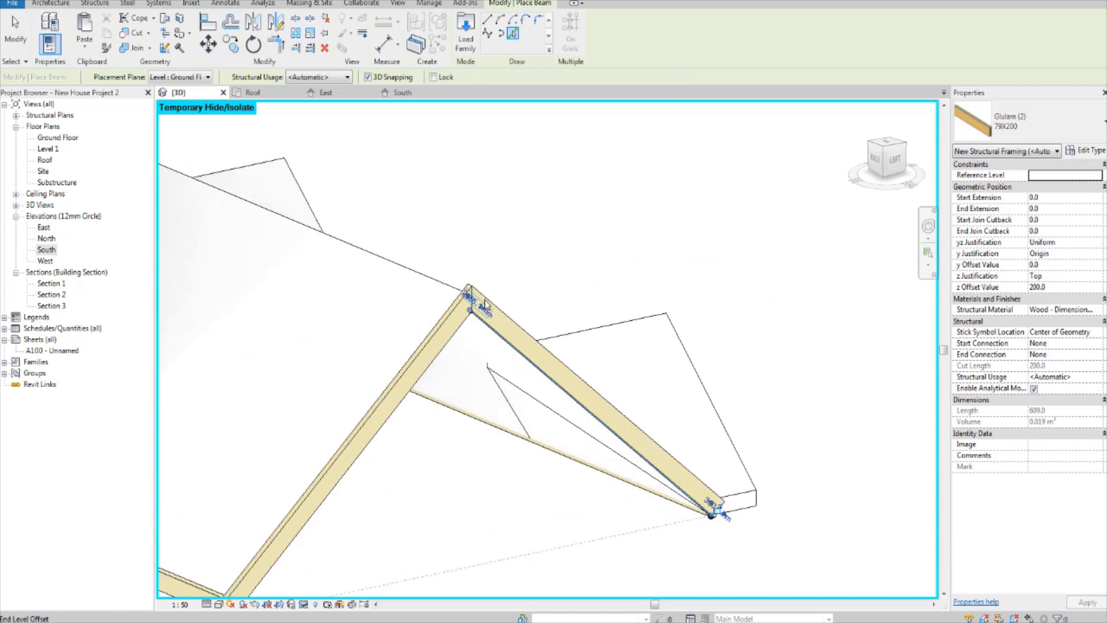
pyautogui.scroll(-6, 428, 341)
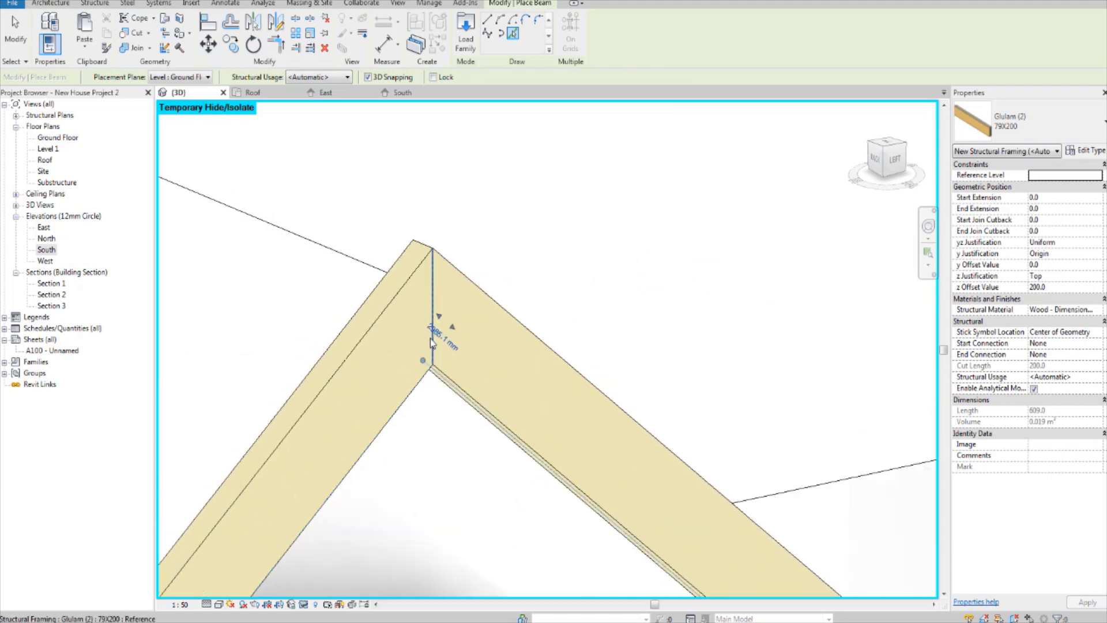
# Step: Place 79X200 beams along both sloping lower edges of the main roof's right gable end
pyautogui.moveTo(650, 428); pyautogui.dragTo(663, 431, button='middle')
pyautogui.keyDown('shift'); pyautogui.moveTo(441, 430); pyautogui.dragTo(692, 342, button='middle'); pyautogui.keyUp('shift')
pyautogui.scroll(4, 494, 407)
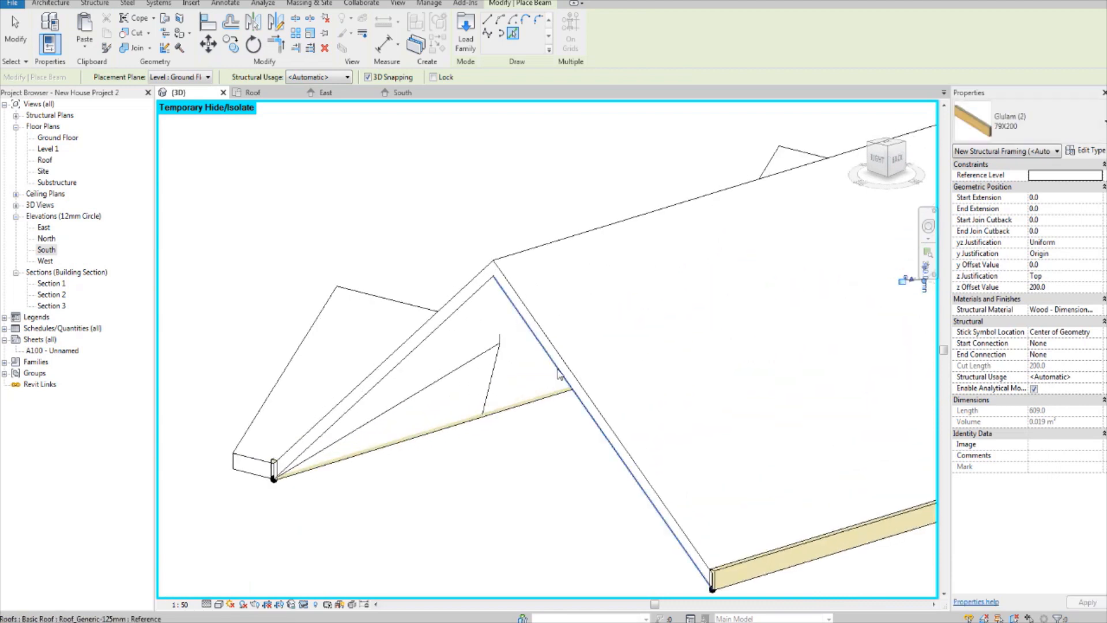
pyautogui.click(560, 375)
pyautogui.click(462, 305)
pyautogui.scroll(-2, 500, 340)
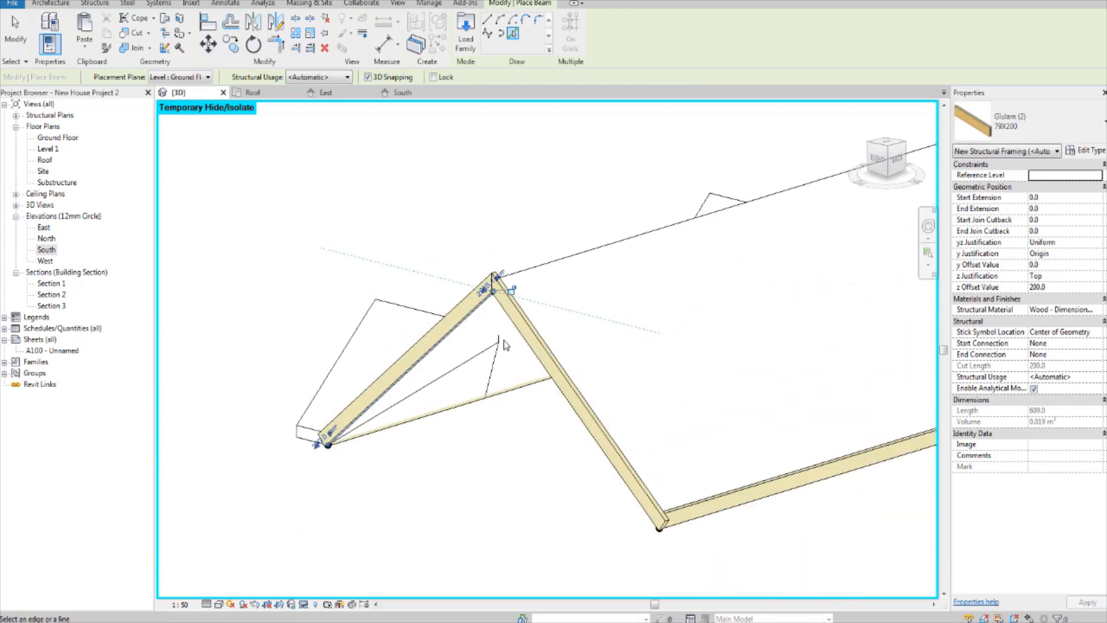
# Step: Place a 79X200 beam along the main roof's ridge and check its joint with the gable-end beams
pyautogui.moveTo(569, 315); pyautogui.dragTo(505, 373, button='middle')
pyautogui.click(517, 319)
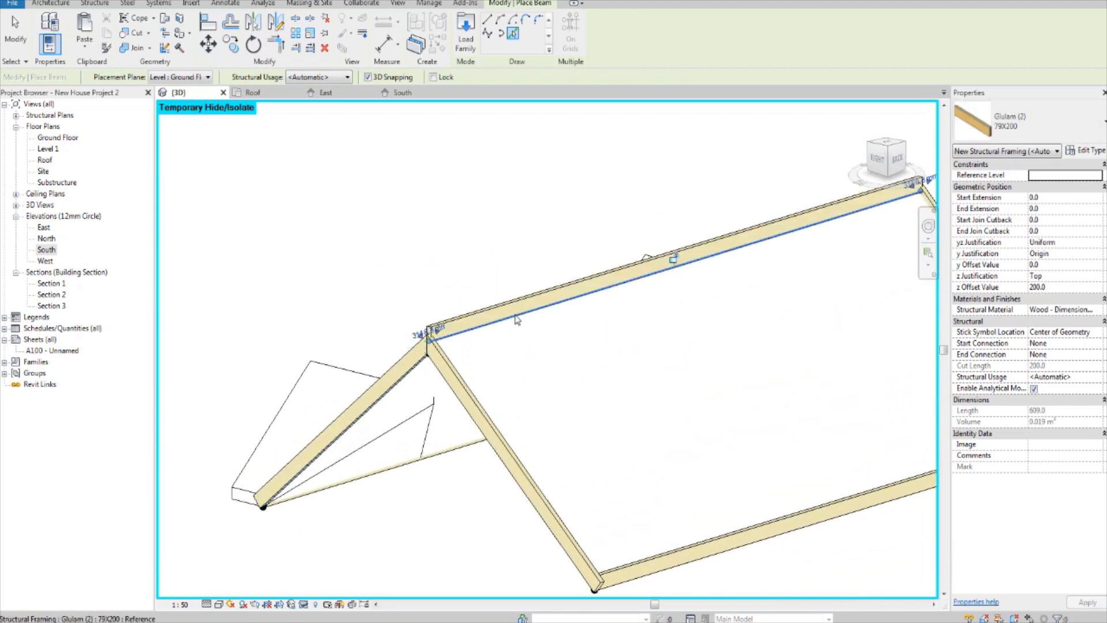
pyautogui.scroll(4, 450, 314)
pyautogui.scroll(-5, 432, 349)
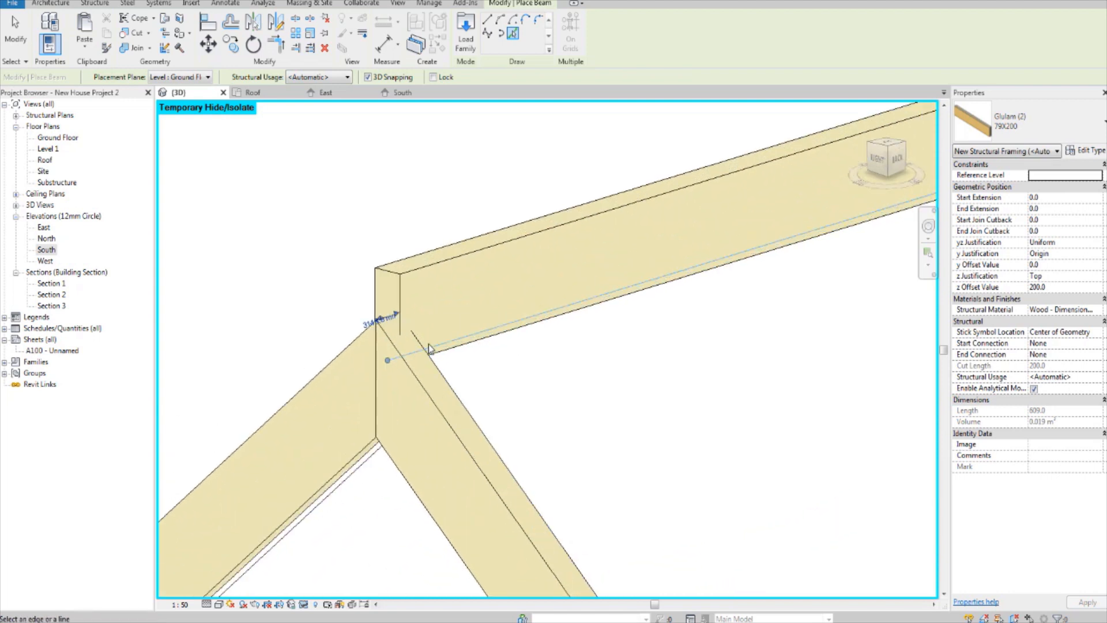
pyautogui.keyDown('shift'); pyautogui.moveTo(396, 398); pyautogui.dragTo(795, 447, button='middle'); pyautogui.keyUp('shift')
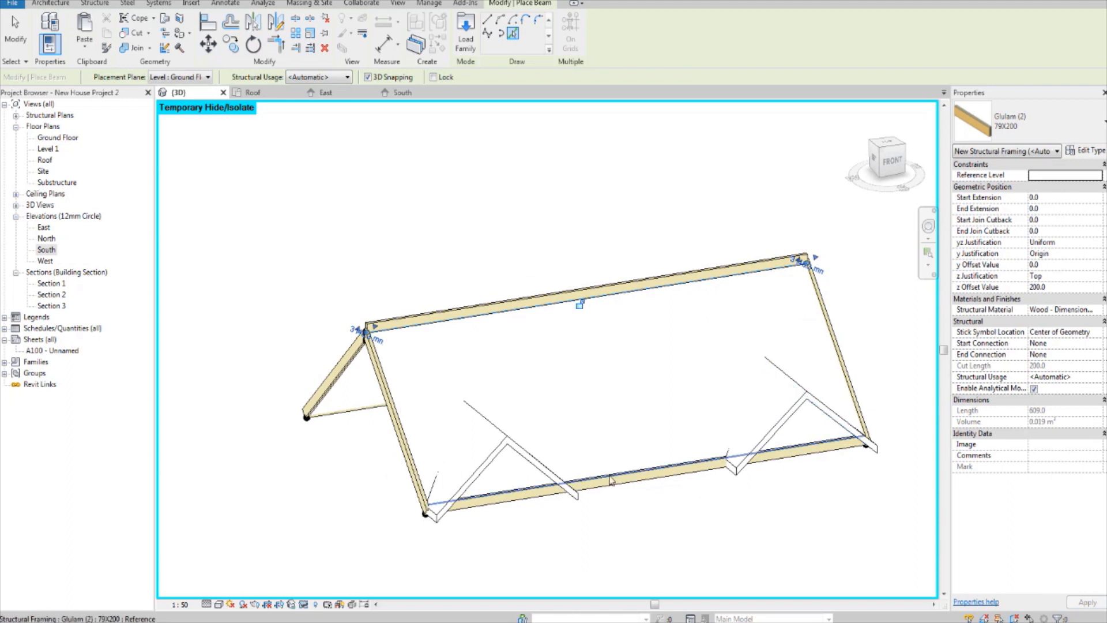
# Step: Finish placing beams, then select both front gable roofs and temporarily hide these elements
pyautogui.scroll(2, 515, 410)
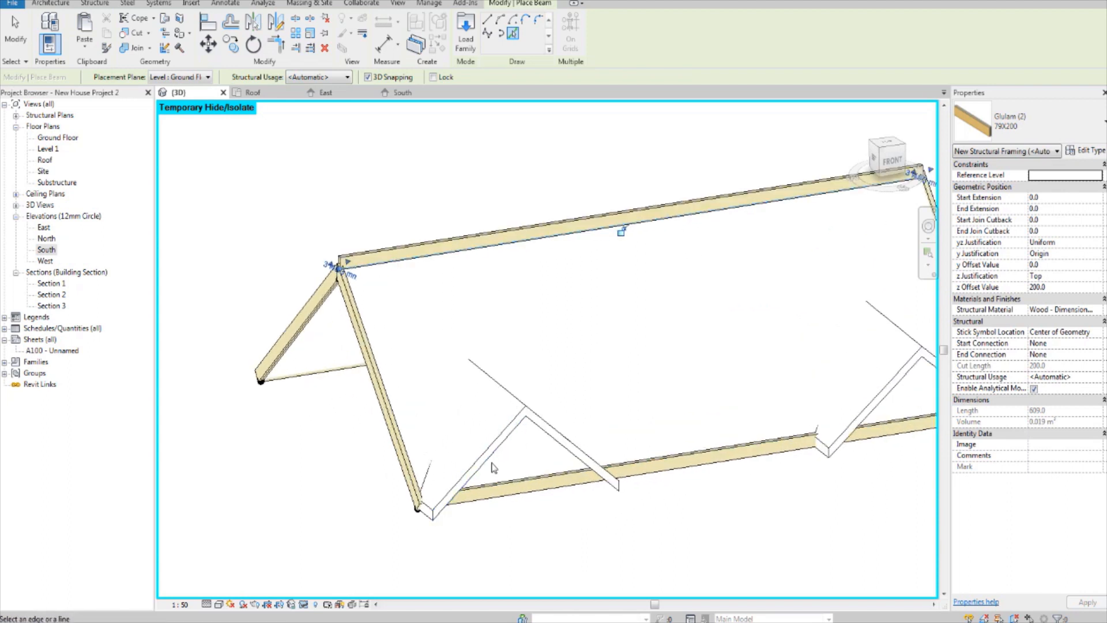
pyautogui.scroll(-2, 438, 434)
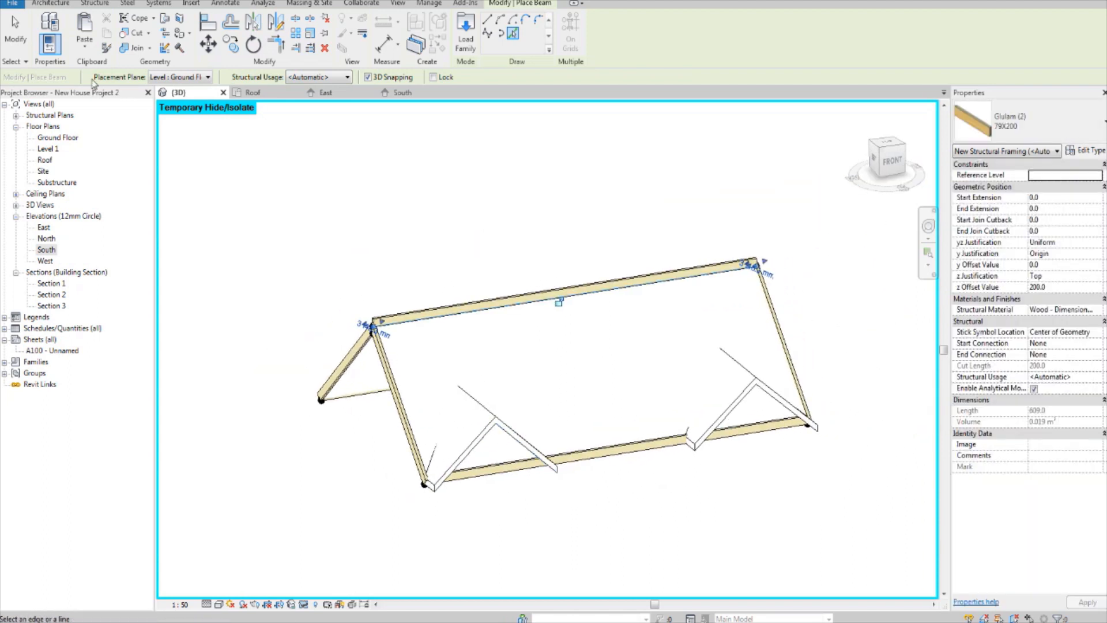
pyautogui.click(17, 45)
pyautogui.scroll(2, 299, 409)
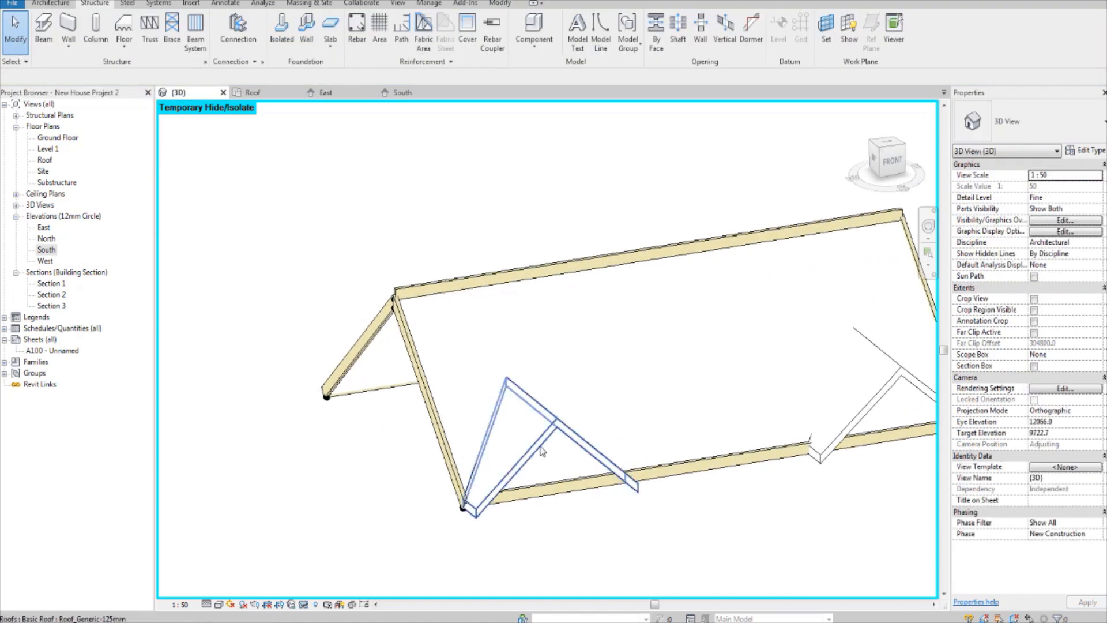
pyautogui.click(542, 452)
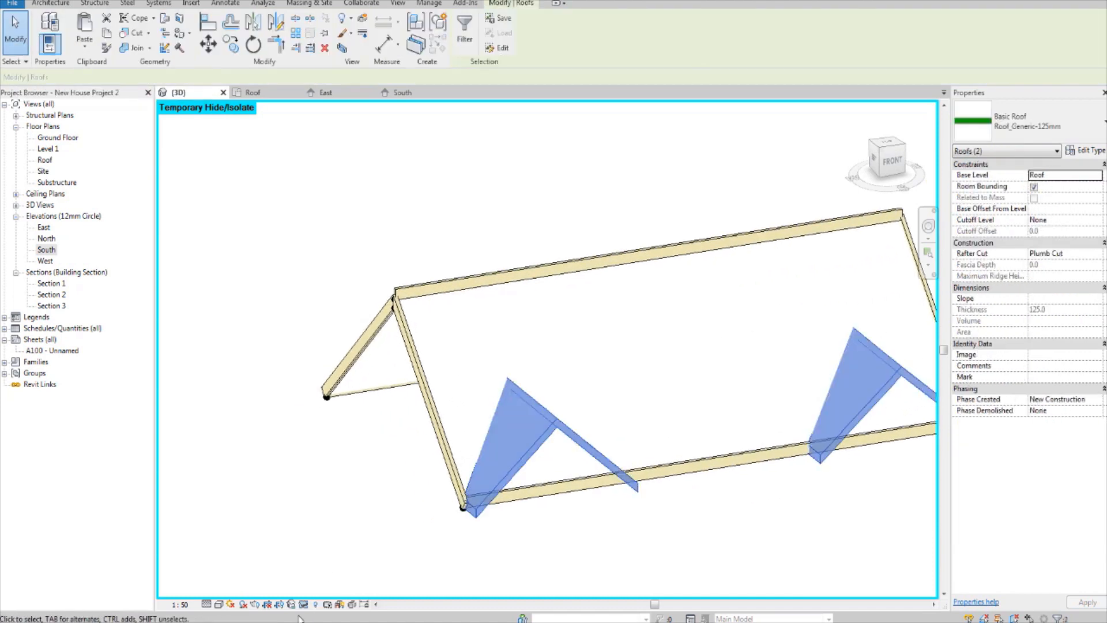
pyautogui.click(316, 604)
pyautogui.click(340, 576)
# Step: Select the front eaves beam and examine how it meets the sloping beam at the left gable end
pyautogui.keyDown('shift'); pyautogui.moveTo(375, 496); pyautogui.dragTo(433, 373, button='middle'); pyautogui.keyUp('shift')
pyautogui.keyDown('shift'); pyautogui.moveTo(534, 470); pyautogui.dragTo(612, 441, button='middle'); pyautogui.keyUp('shift')
pyautogui.scroll(3, 683, 419)
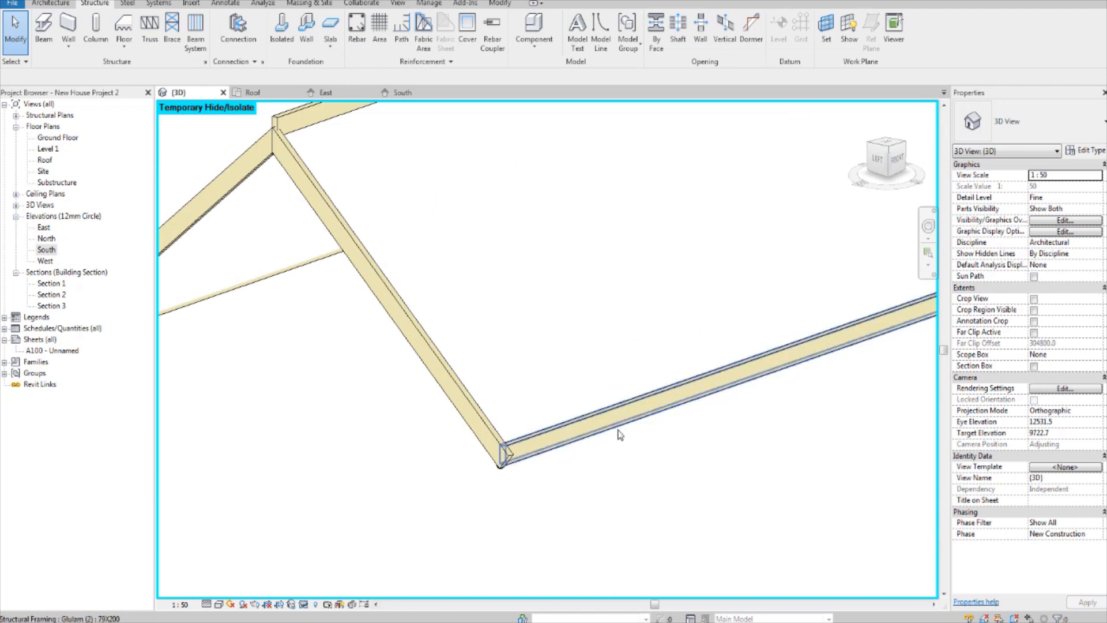
pyautogui.click(619, 413)
pyautogui.scroll(-2, 650, 413)
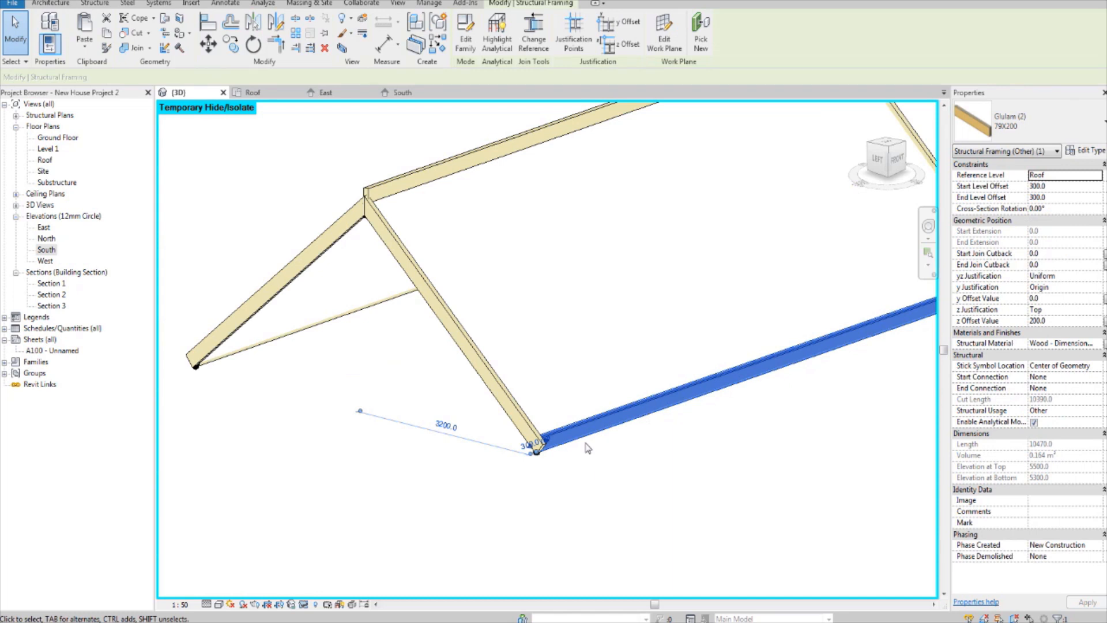
pyautogui.scroll(3, 579, 448)
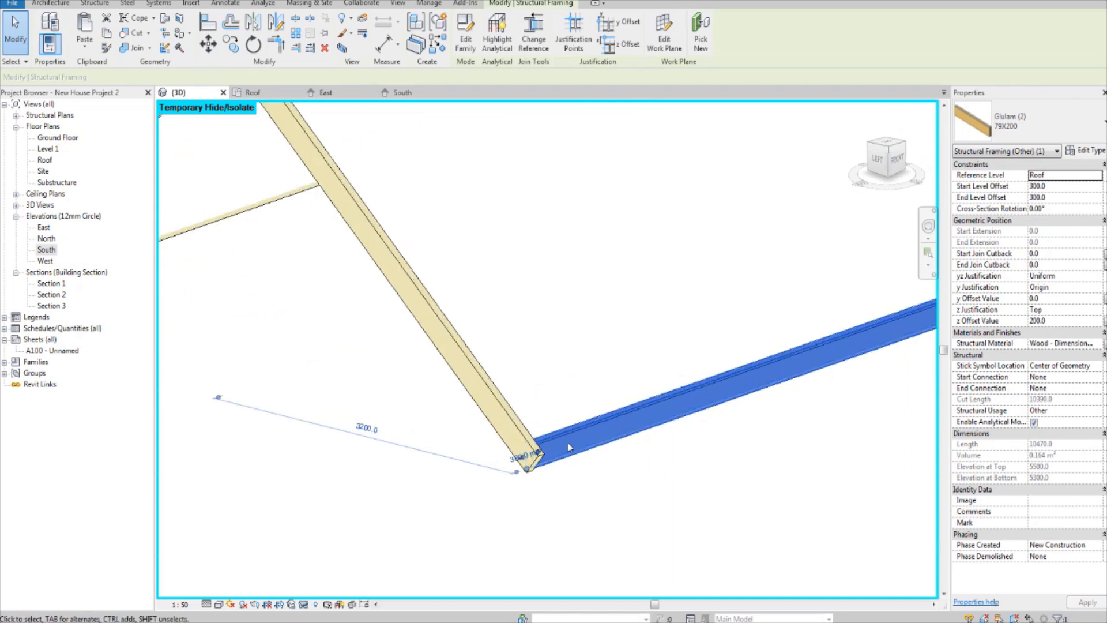
pyautogui.moveTo(576, 510); pyautogui.dragTo(580, 529, button='middle')
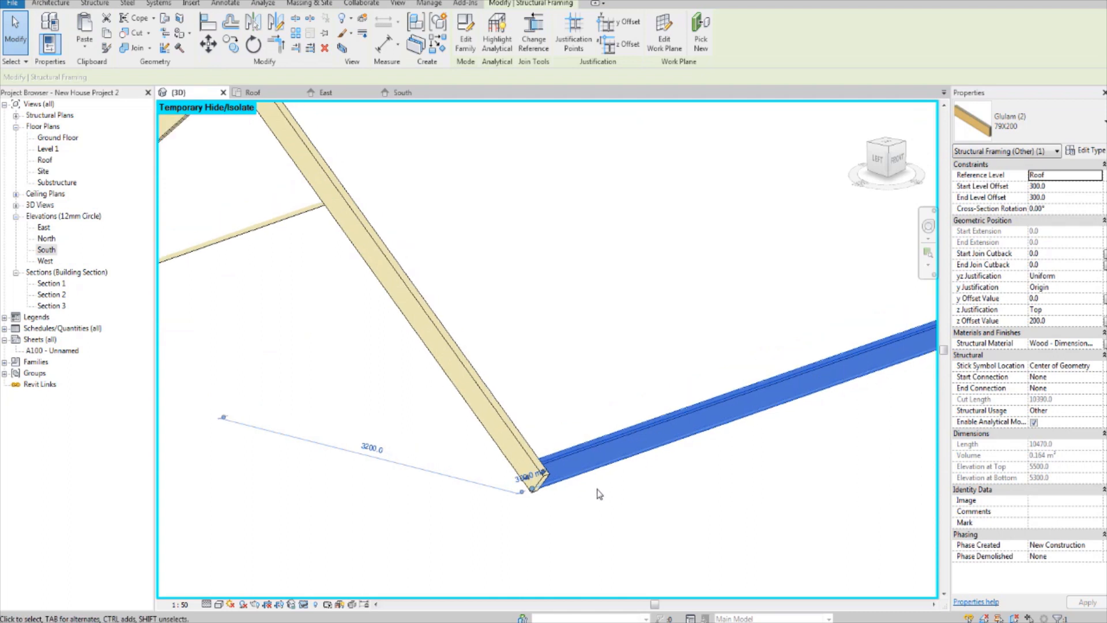
pyautogui.scroll(-3, 558, 482)
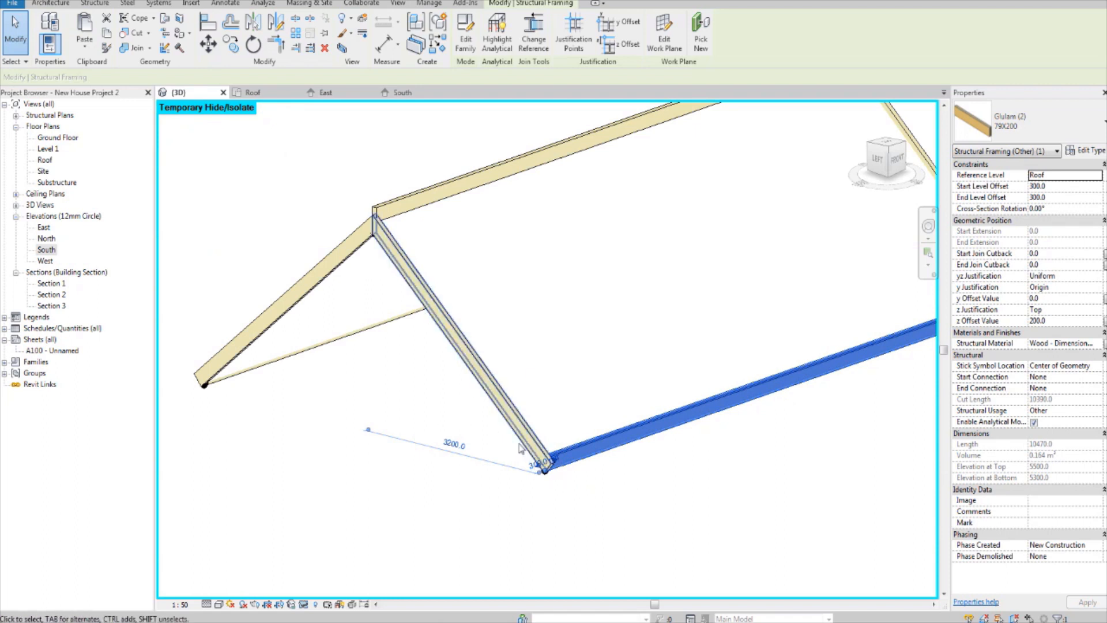
# Step: Set the cross-section rotation of the main roof's front eaves beam to 90°
pyautogui.moveTo(543, 466); pyautogui.dragTo(565, 482, button='middle')
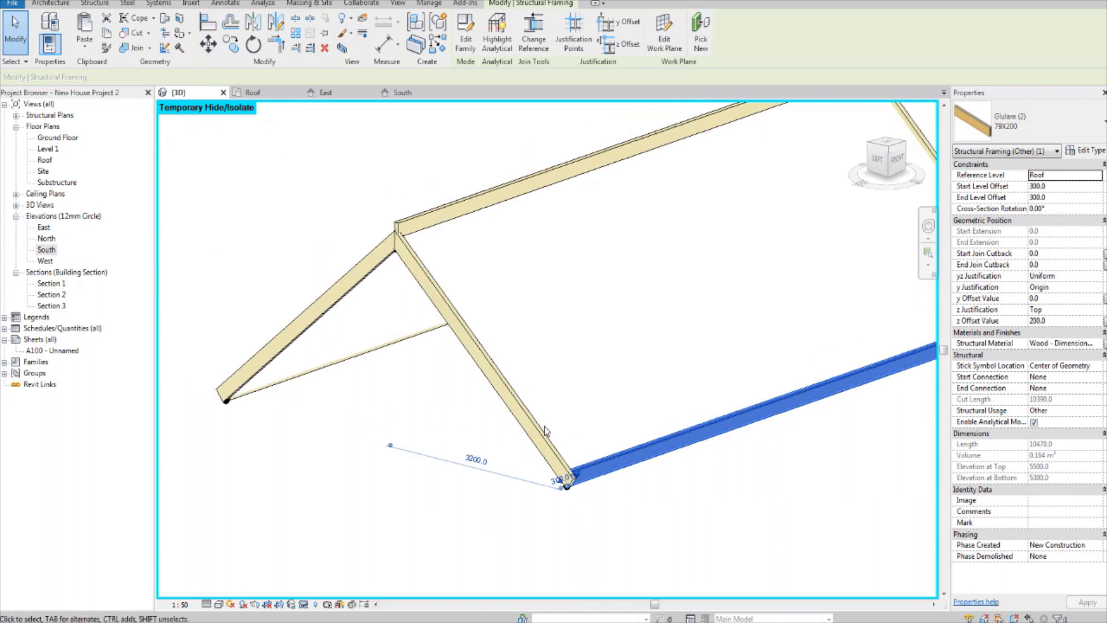
pyautogui.click(1030, 208)
pyautogui.write('90')
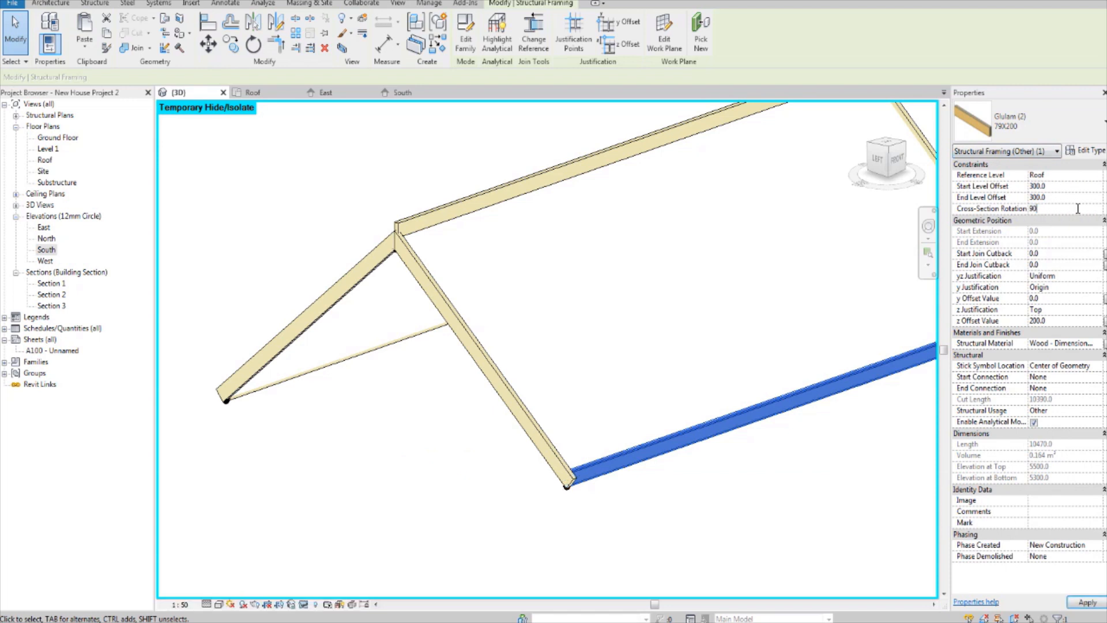
pyautogui.click(410, 487)
pyautogui.scroll(5, 577, 496)
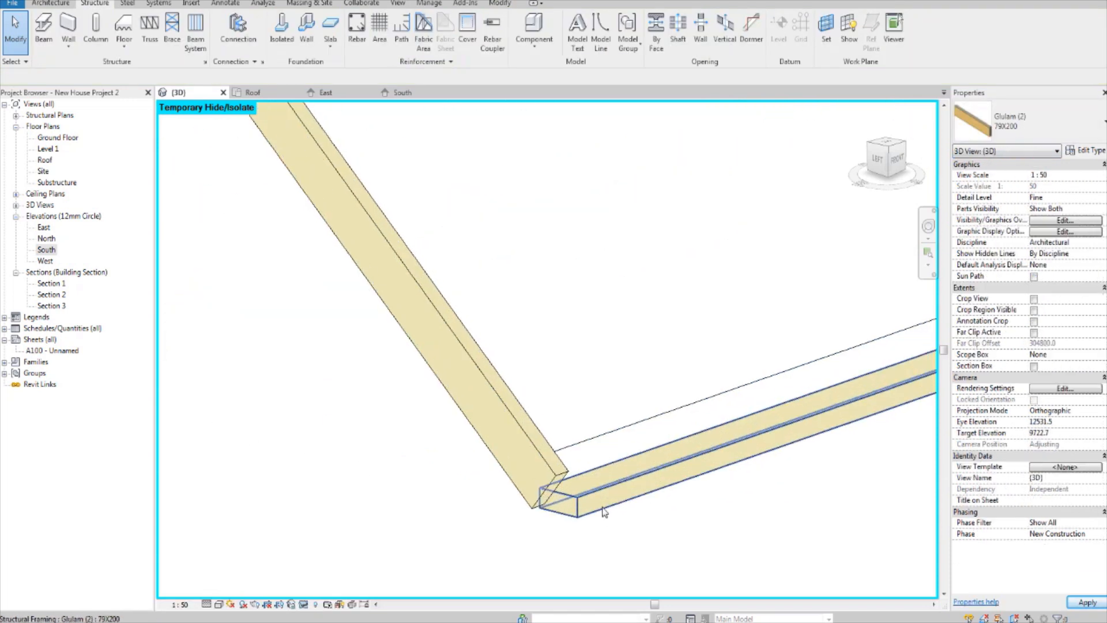
# Step: Rotate the cross-section of the rear eaves beam by 90° as well
pyautogui.scroll(-5, 603, 511)
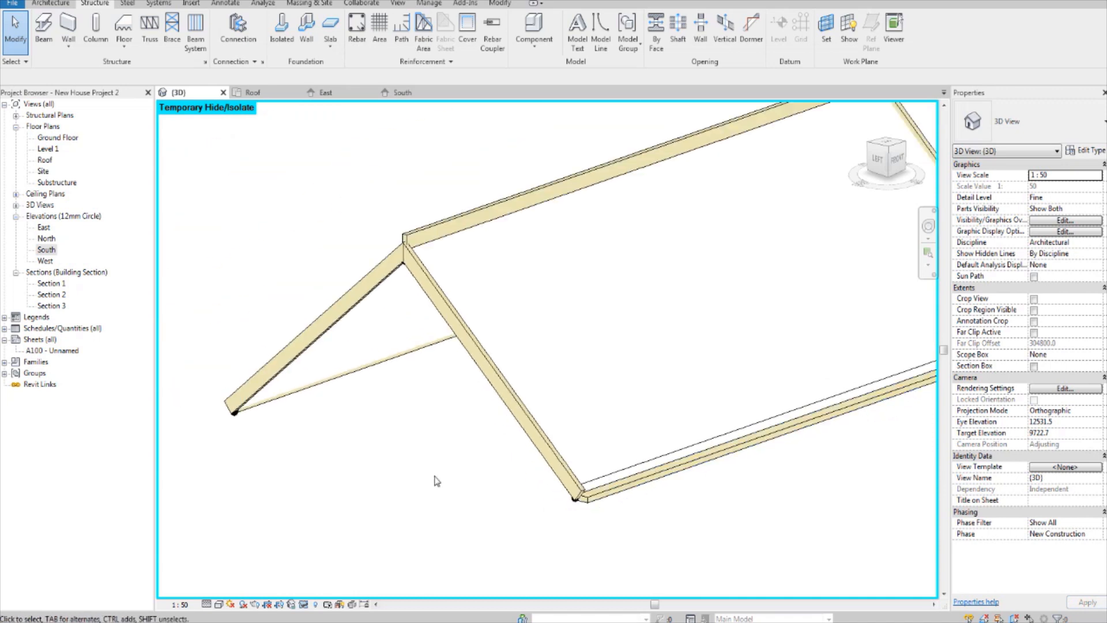
pyautogui.scroll(5, 439, 415)
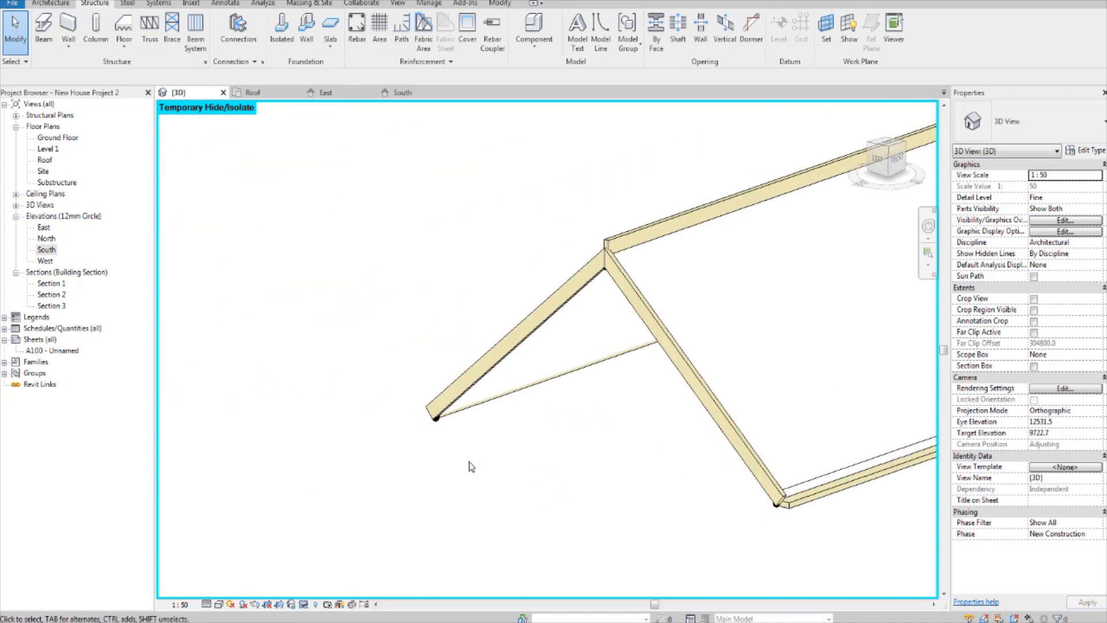
pyautogui.click(454, 363)
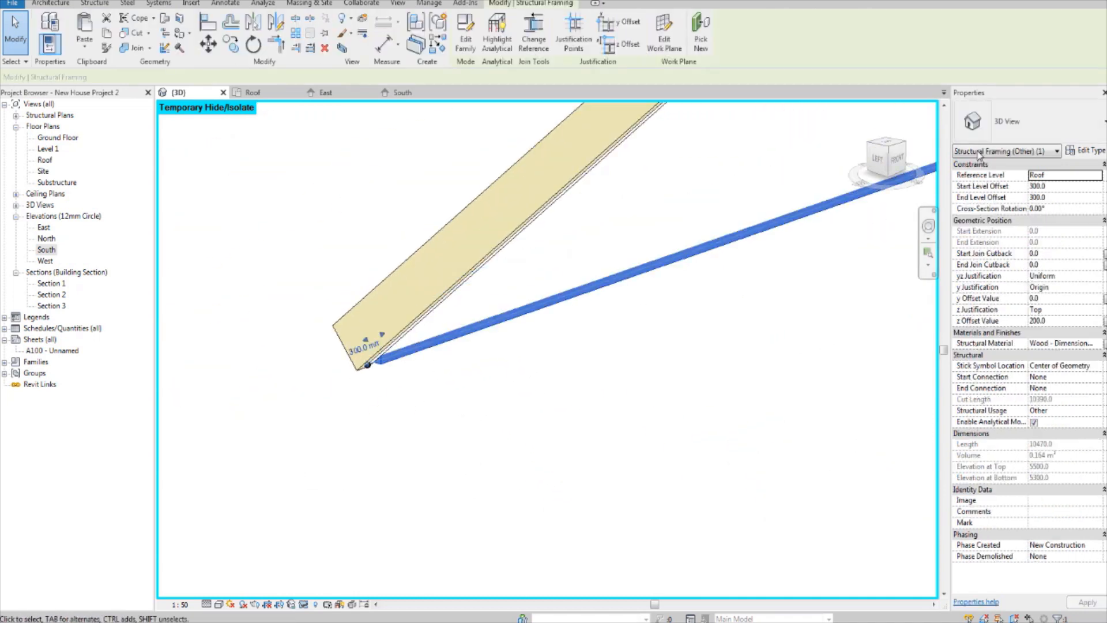
pyautogui.click(1073, 206)
pyautogui.write('90')
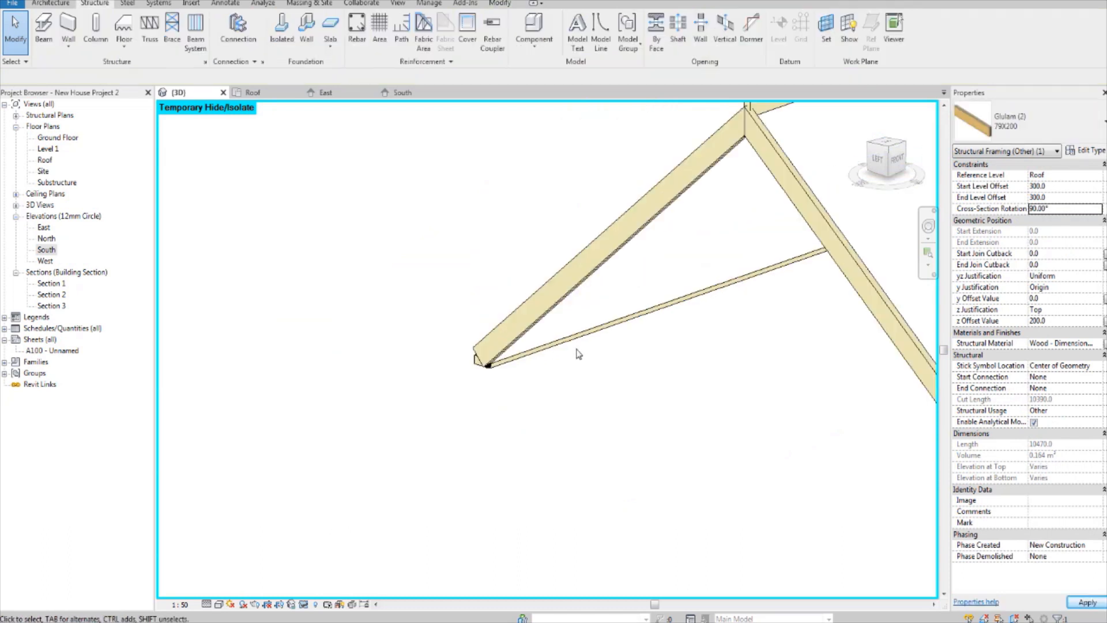
# Step: Examine the beam frame from the left gable end and from the front, checking how the rotated eaves beams fit
pyautogui.scroll(-2, 579, 354)
pyautogui.moveTo(618, 358)
pyautogui.keyDown('shift'); pyautogui.mouseDown(button='middle')
pyautogui.moveTo(727, 385)
pyautogui.moveTo(623, 363)
pyautogui.mouseUp(button='middle'); pyautogui.keyUp('shift')
pyautogui.scroll(-1, 660, 338)
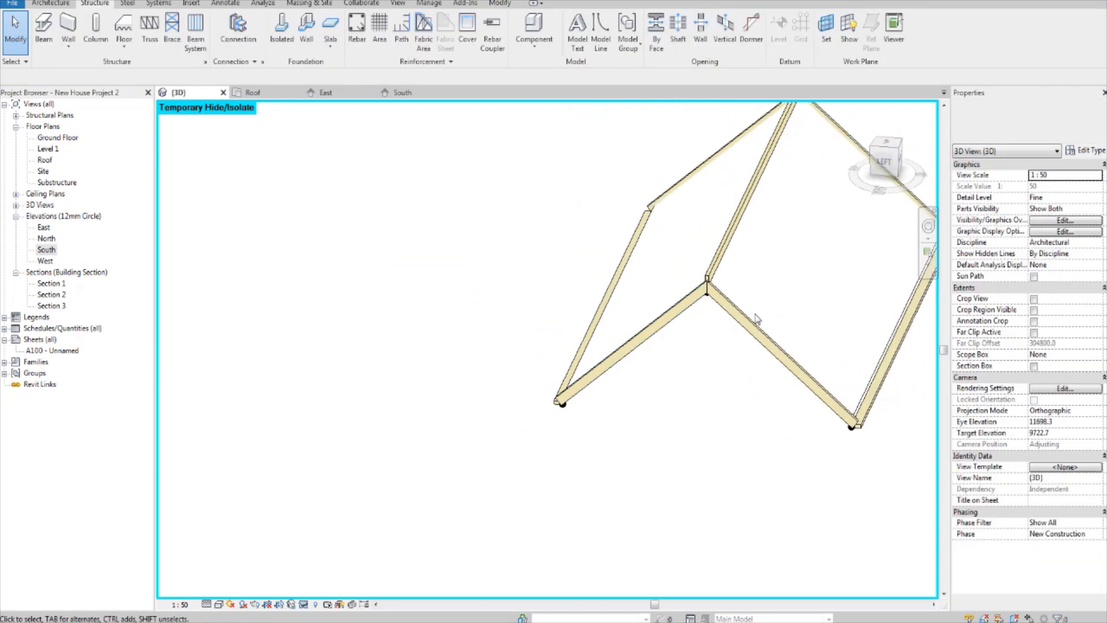
pyautogui.keyDown('shift'); pyautogui.moveTo(757, 320); pyautogui.dragTo(581, 421, button='middle'); pyautogui.keyUp('shift')
pyautogui.scroll(1, 496, 406)
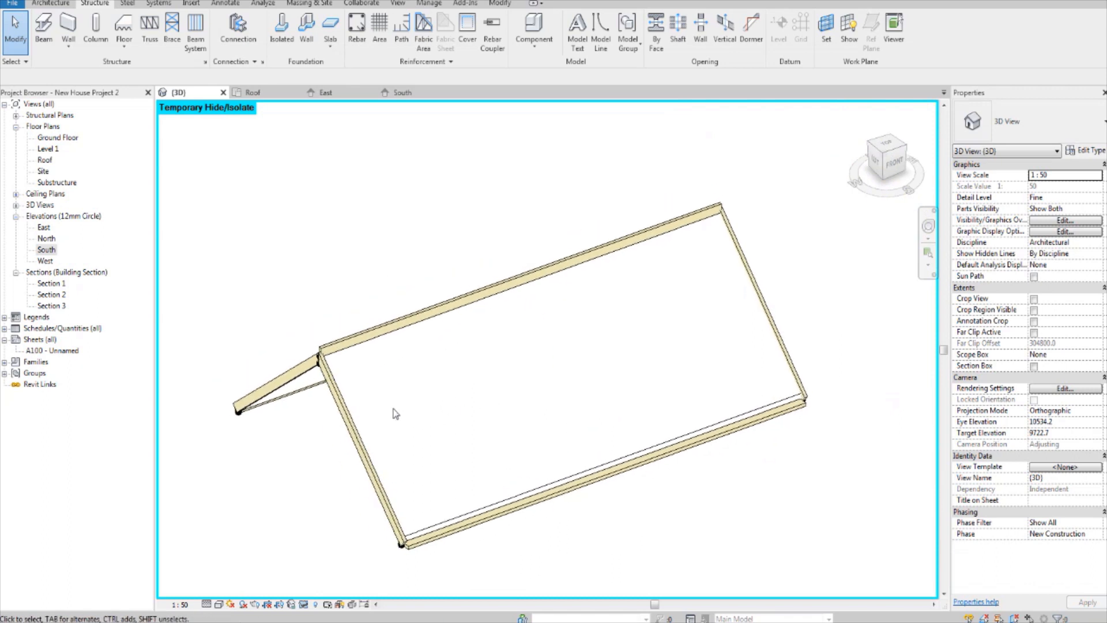
pyautogui.scroll(1, 519, 361)
pyautogui.scroll(1, 484, 375)
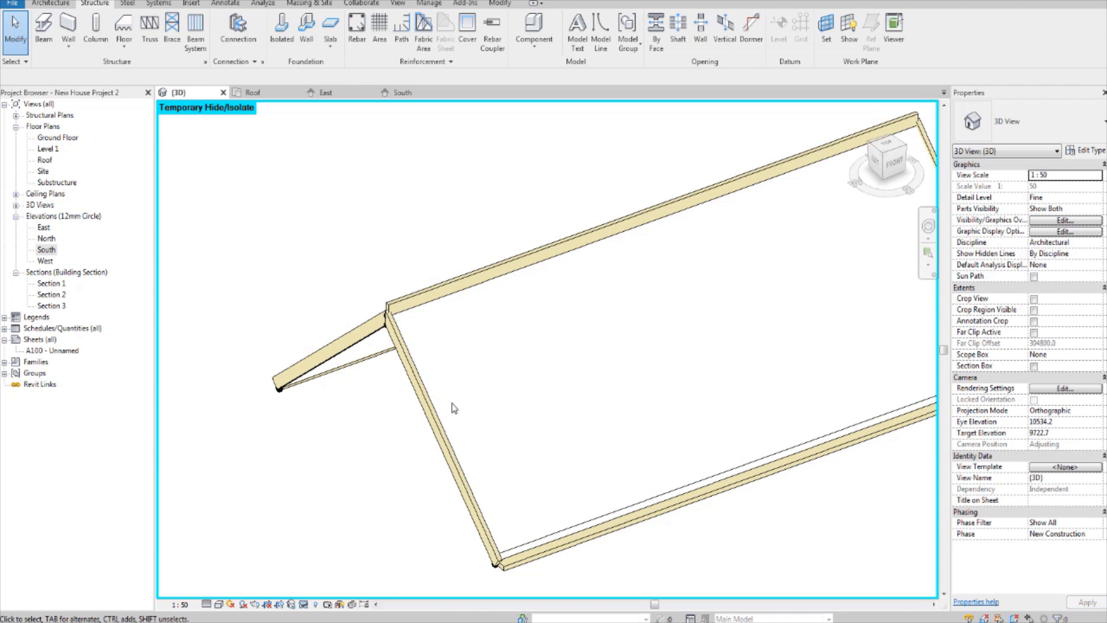
pyautogui.moveTo(464, 395); pyautogui.dragTo(420, 402, button='middle')
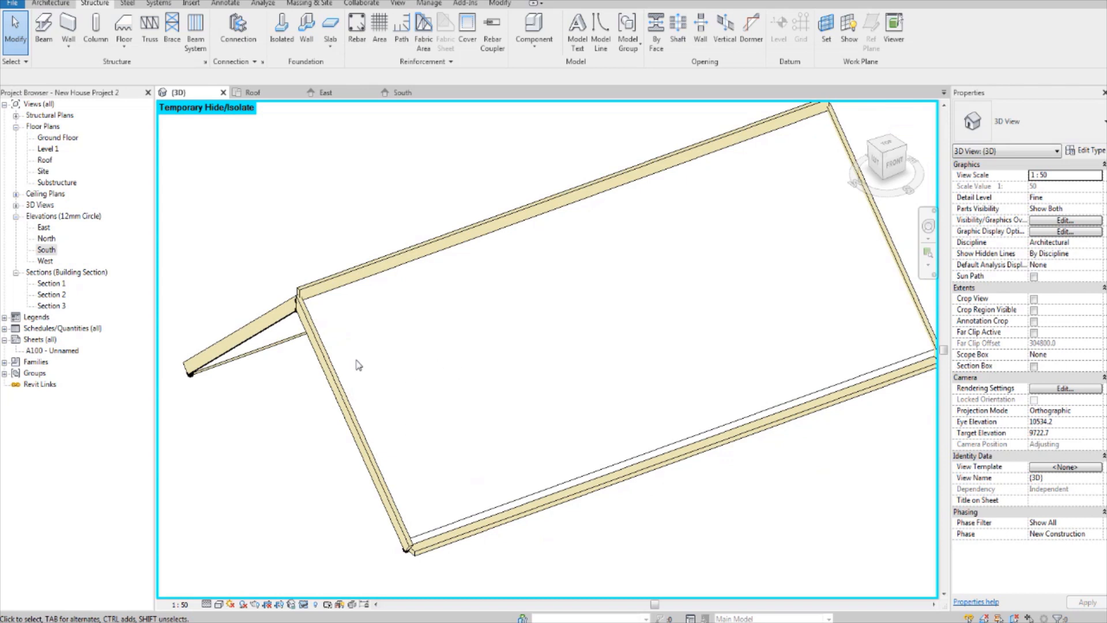
pyautogui.moveTo(361, 305); pyautogui.dragTo(372, 306, button='middle')
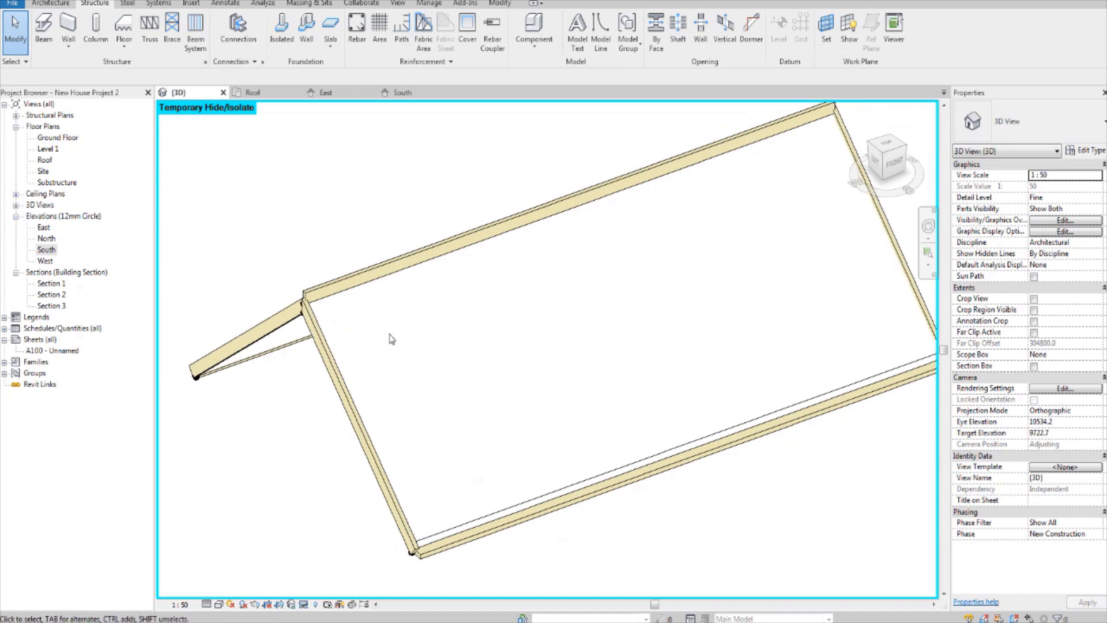
# Step: Open the Roof floor plan and temporarily hide the main roof element there
pyautogui.doubleClick(44, 160)
pyautogui.click(427, 283)
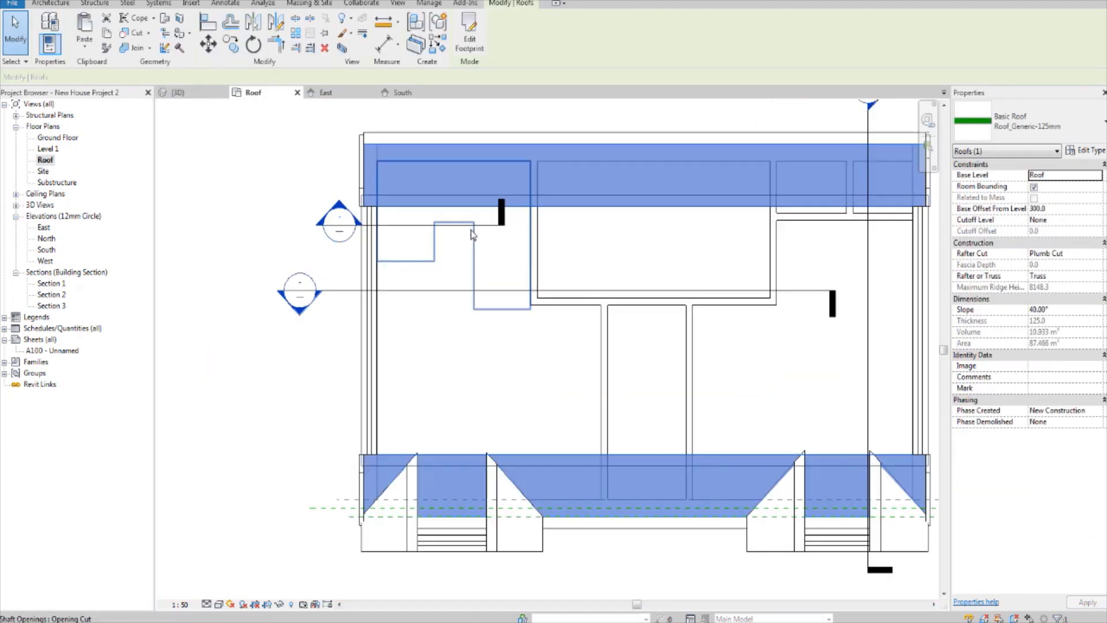
pyautogui.scroll(1, 471, 231)
pyautogui.moveTo(450, 222); pyautogui.dragTo(377, 223, button='middle')
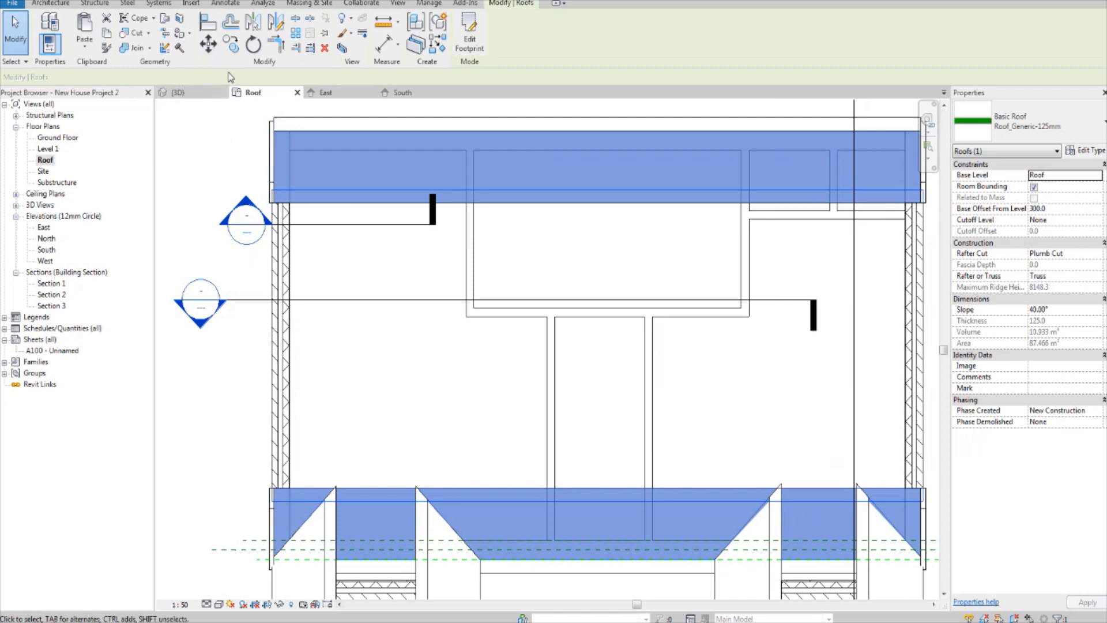
pyautogui.click(279, 605)
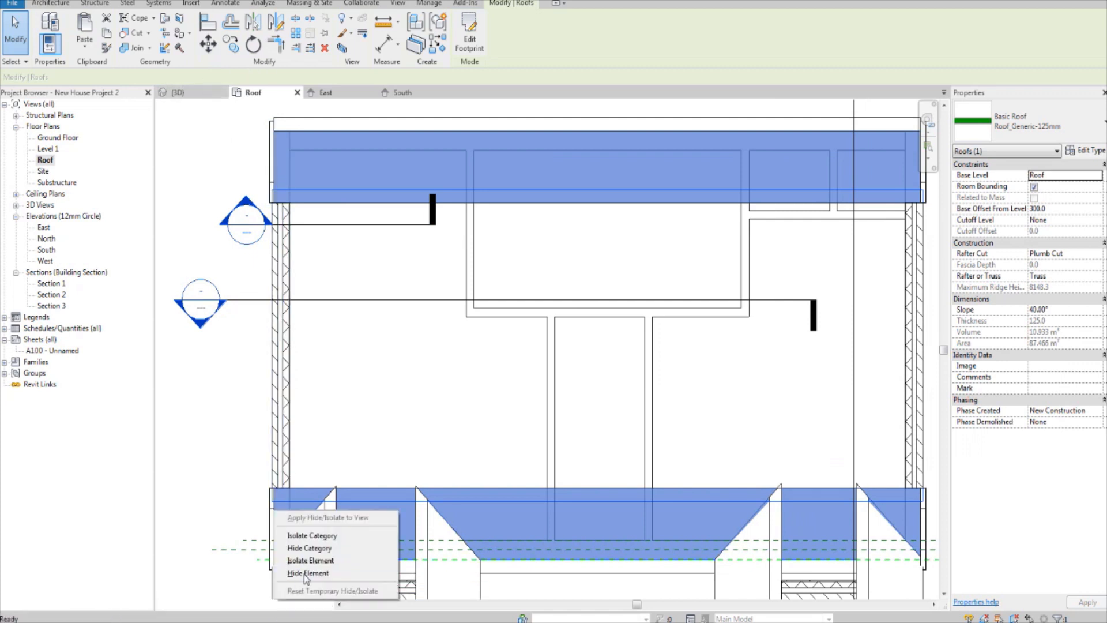
pyautogui.click(307, 572)
pyautogui.scroll(-4, 458, 352)
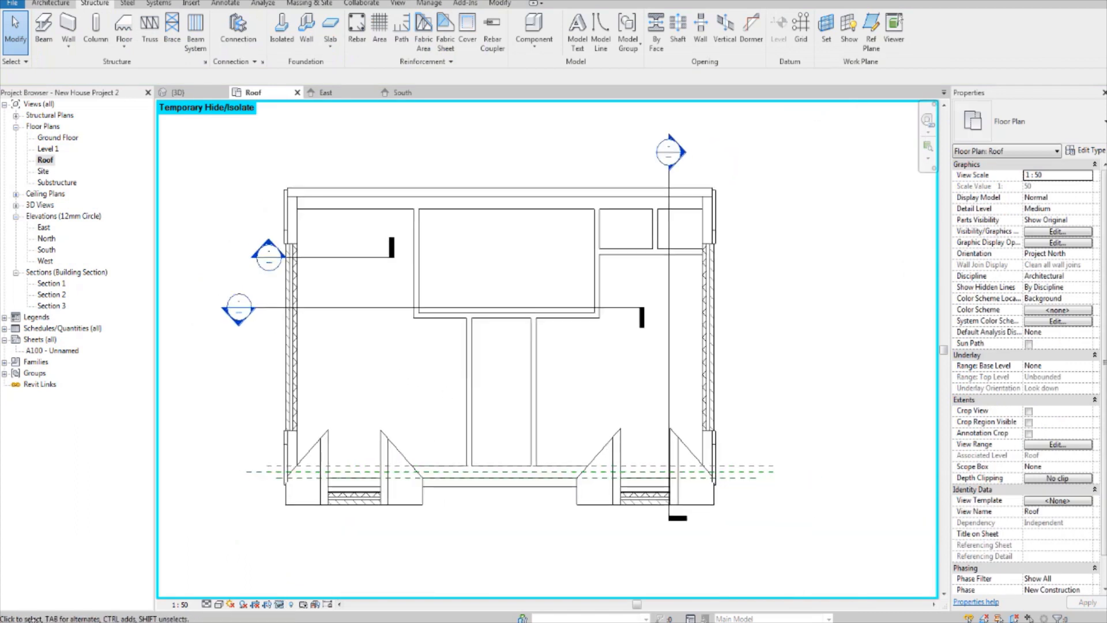
pyautogui.scroll(2, 663, 364)
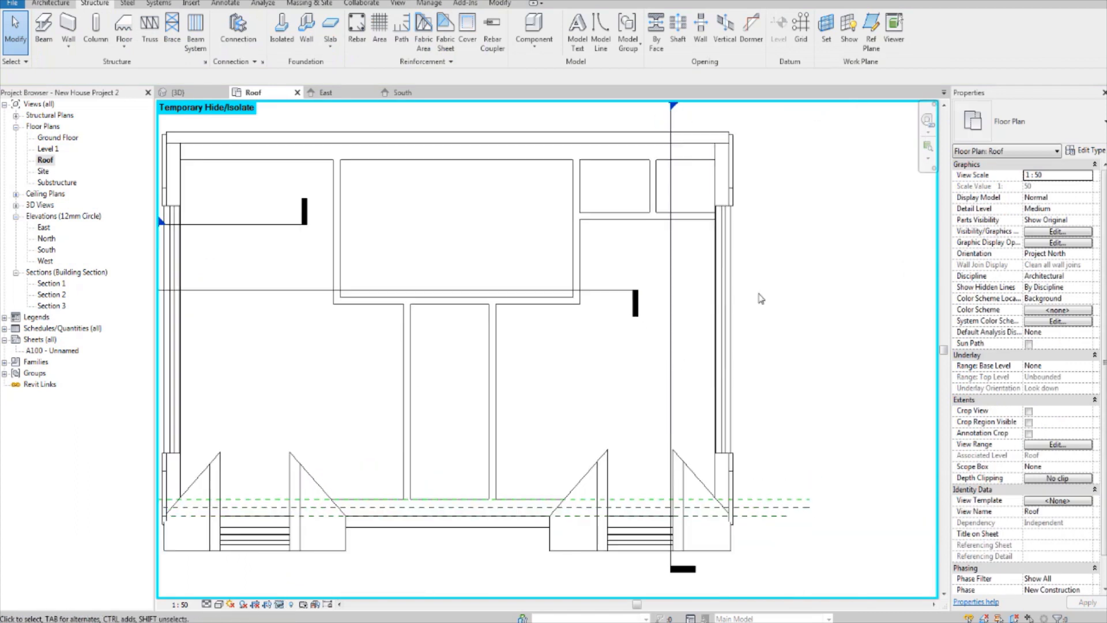
pyautogui.moveTo(695, 242); pyautogui.dragTo(701, 247, button='middle')
pyautogui.moveTo(550, 295); pyautogui.dragTo(613, 287, button='middle')
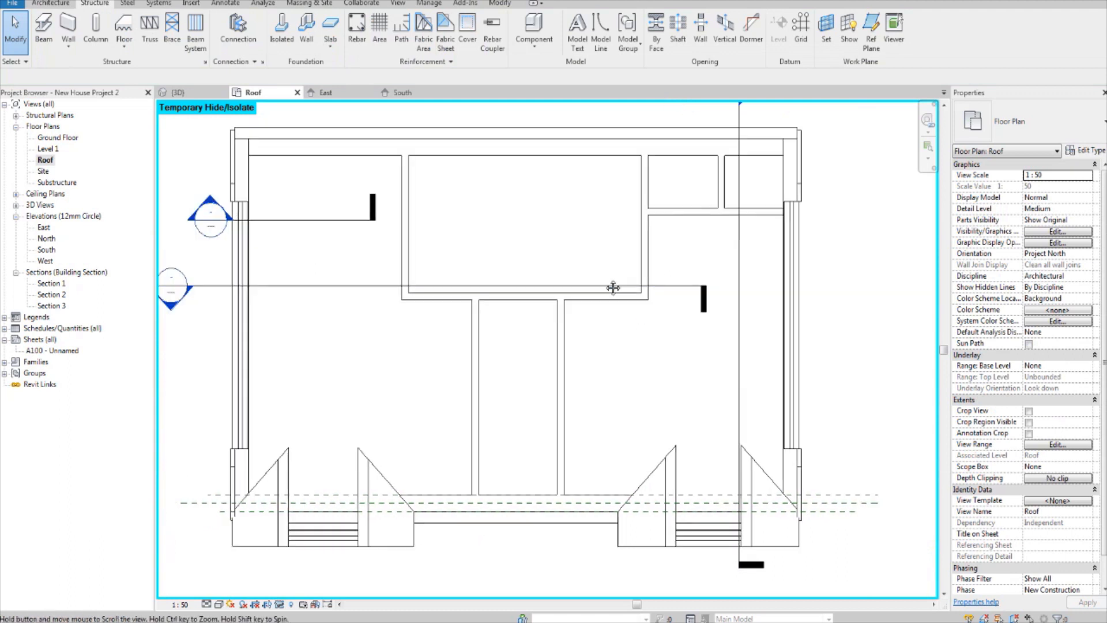
pyautogui.moveTo(265, 246); pyautogui.dragTo(242, 255, button='middle')
pyautogui.scroll(-2, 250, 258)
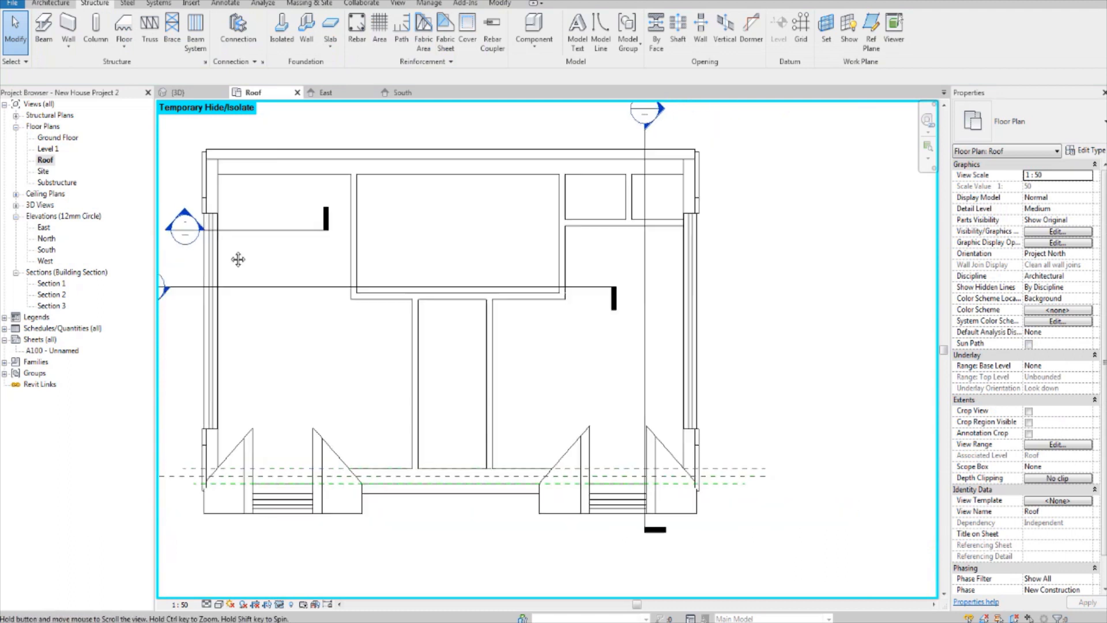
pyautogui.scroll(-1, 376, 225)
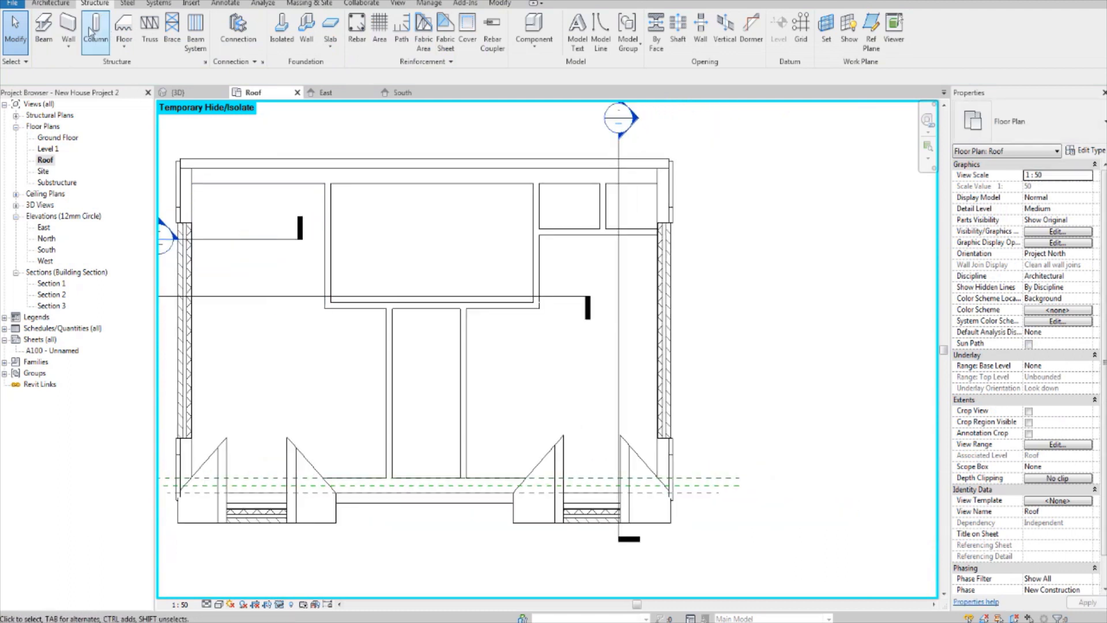
# Step: Start the Truss command, preview families in the Structural Trusses library, and load Simple Fink or W Truss
pyautogui.click(150, 42)
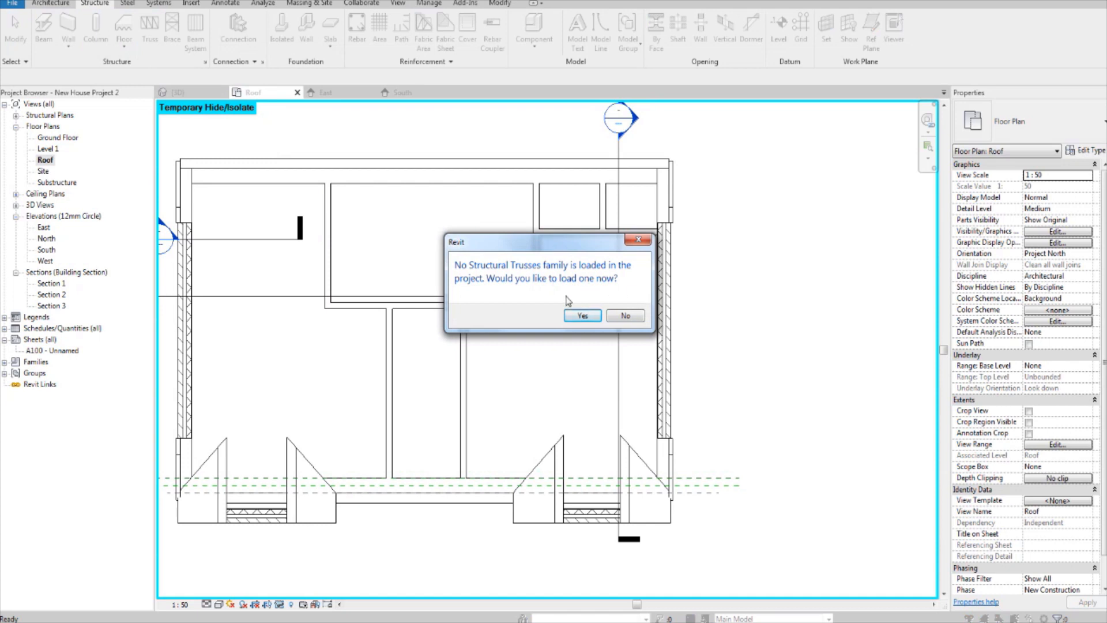
pyautogui.click(579, 318)
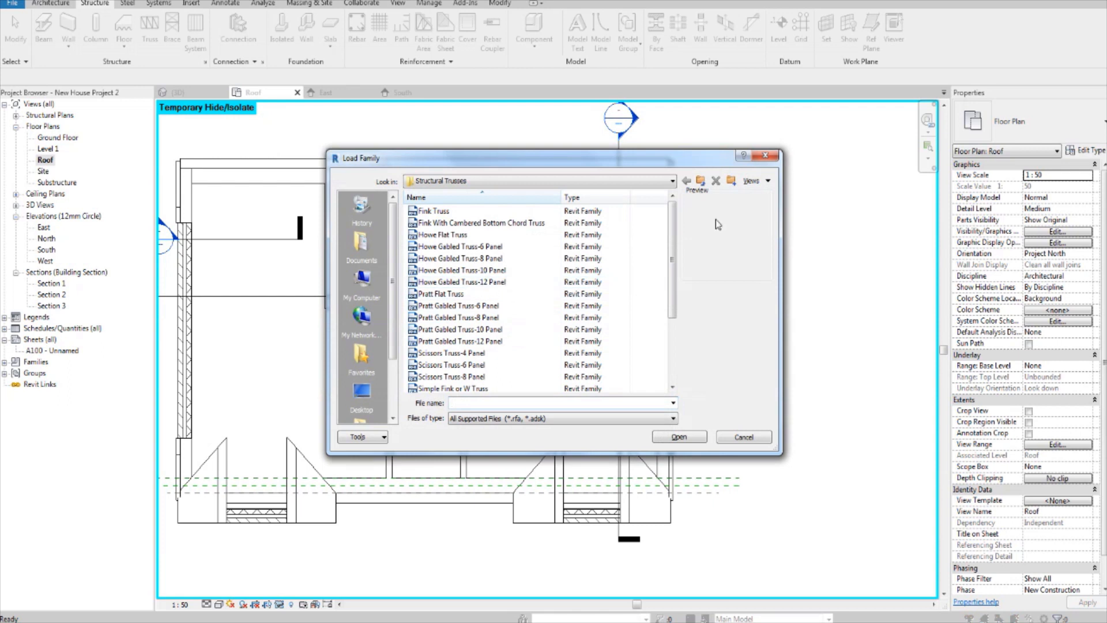
pyautogui.moveTo(674, 233); pyautogui.dragTo(675, 296)
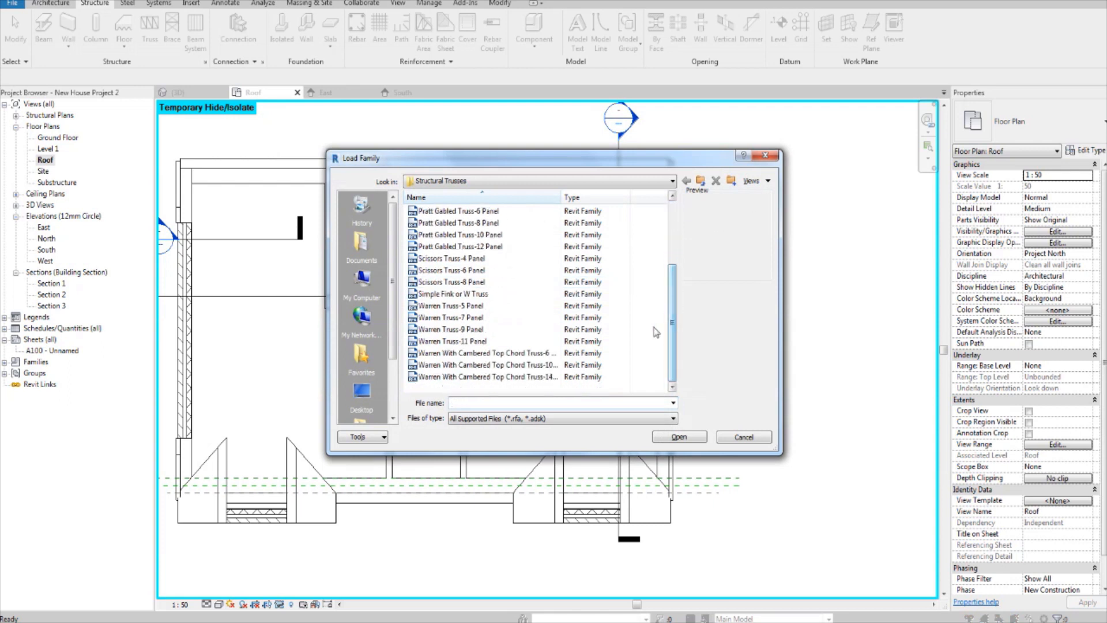
pyautogui.click(482, 271)
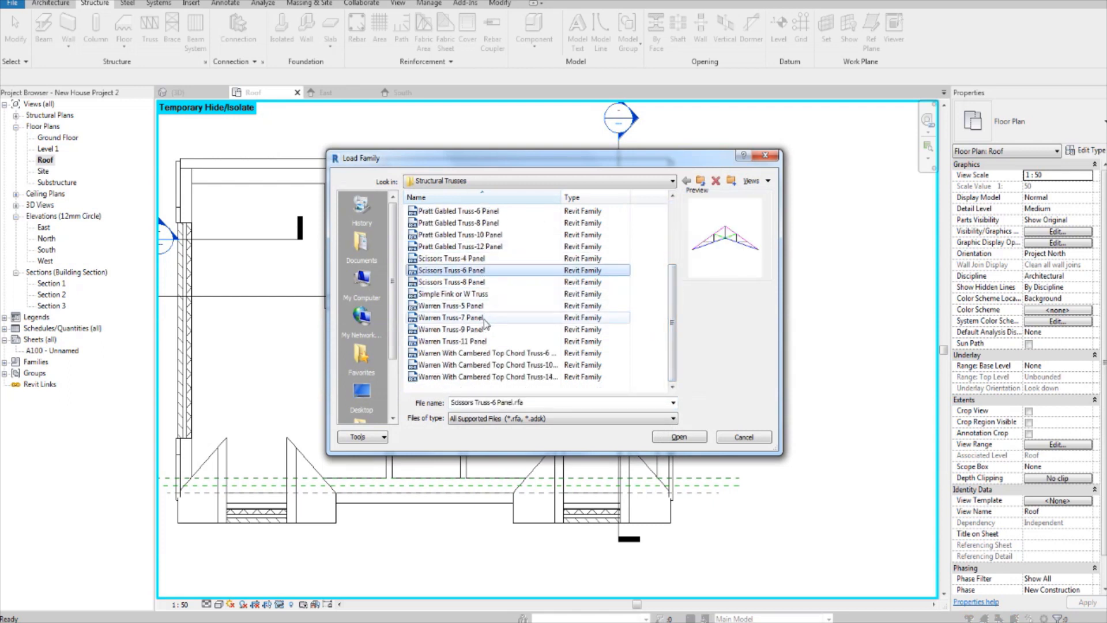
pyautogui.press('Down')
pyautogui.press('Down')
pyautogui.press('Down')
pyautogui.press('Up')
pyautogui.press('Up')
pyautogui.press('Up')
pyautogui.press('Up')
pyautogui.press('Up')
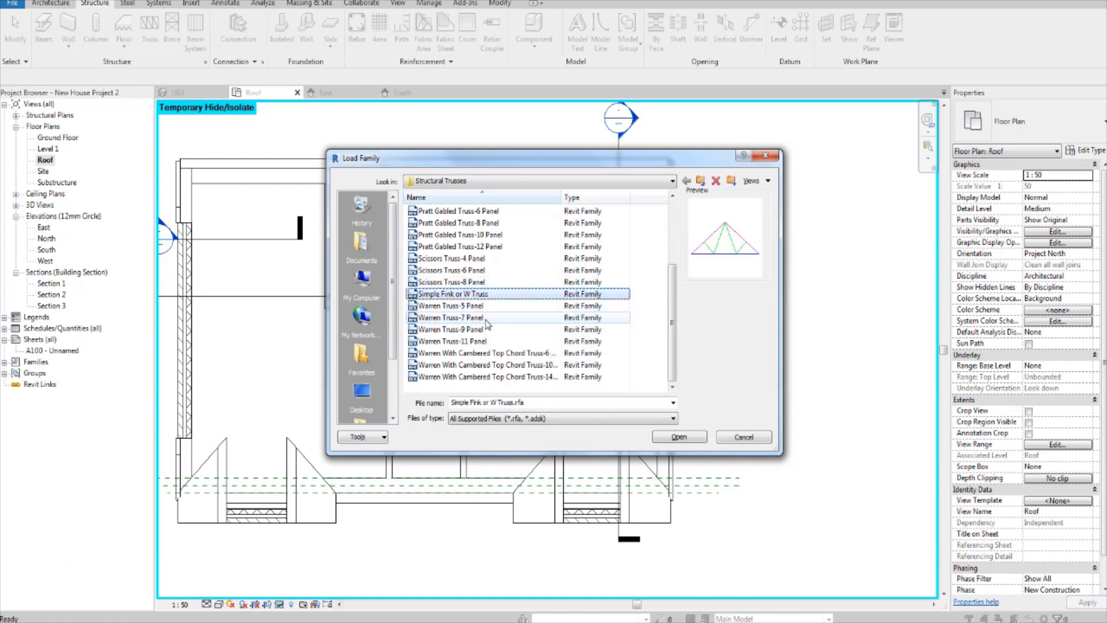
pyautogui.press('Up')
pyautogui.press('Up')
pyautogui.press('Up')
pyautogui.press('Up')
pyautogui.press('Down')
pyautogui.press('Down')
pyautogui.press('Down')
pyautogui.press('Down')
pyautogui.press('Down')
pyautogui.press('Down')
pyautogui.press('Down')
pyautogui.press('Down')
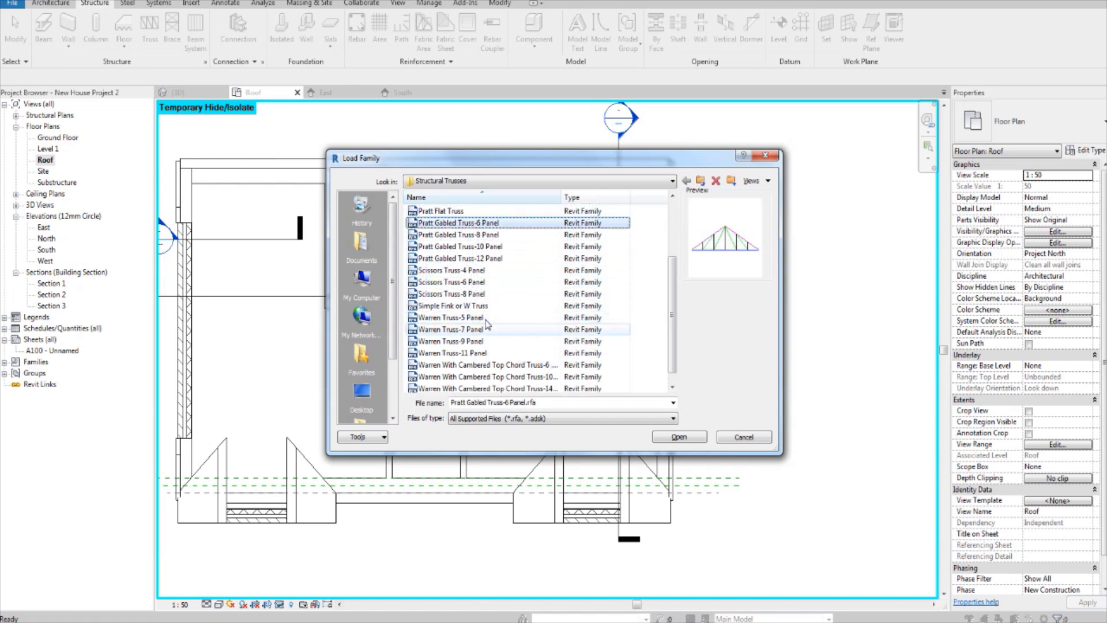
pyautogui.press('Down')
pyautogui.press('Down')
pyautogui.press('Down')
pyautogui.press('Down')
pyautogui.press('Down')
pyautogui.press('Down')
pyautogui.press('Up')
pyautogui.press('Up')
pyautogui.press('Up')
pyautogui.press('Up')
pyautogui.press('Up')
pyautogui.press('Up')
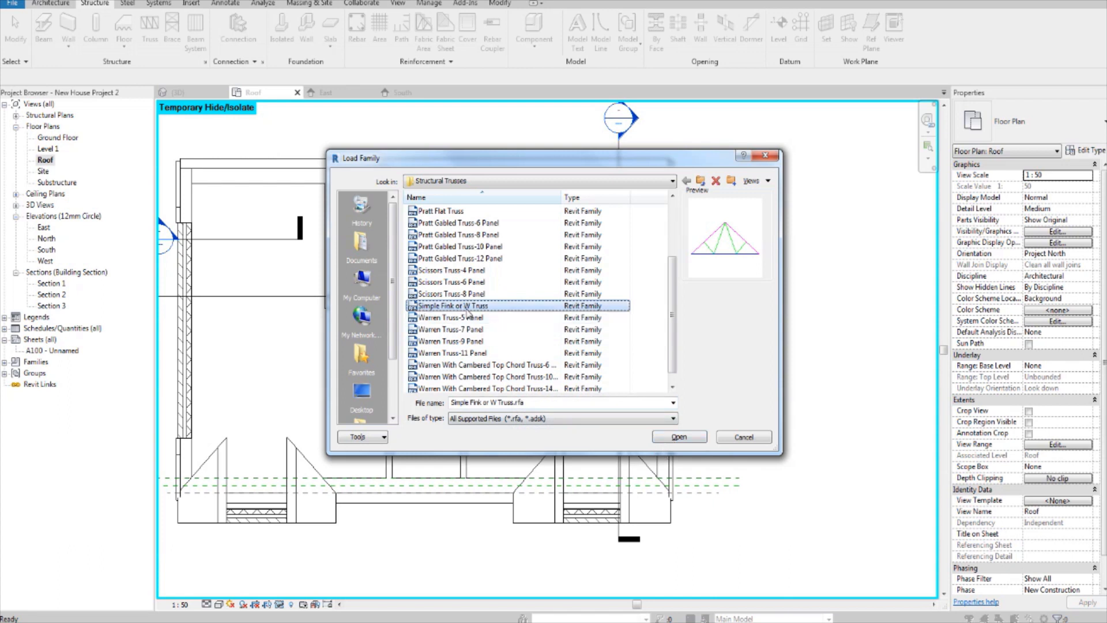
pyautogui.click(688, 438)
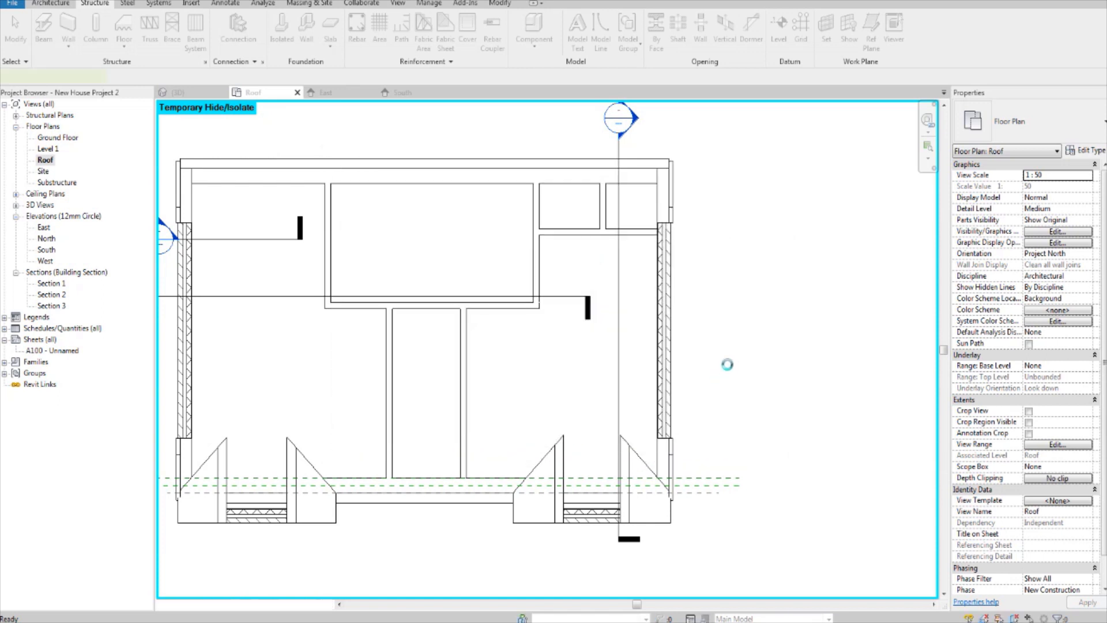
pyautogui.moveTo(732, 356); pyautogui.dragTo(713, 368, button='middle')
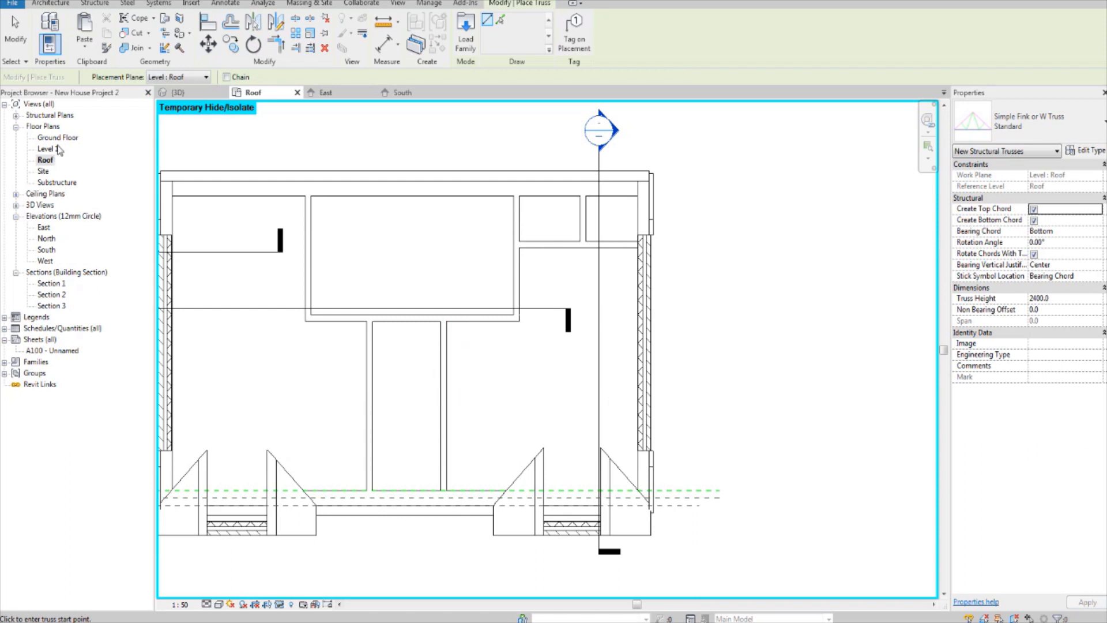
# Step: Open the East elevation and temporarily hide the triangular brick gable wall beneath the main roof
pyautogui.doubleClick(44, 227)
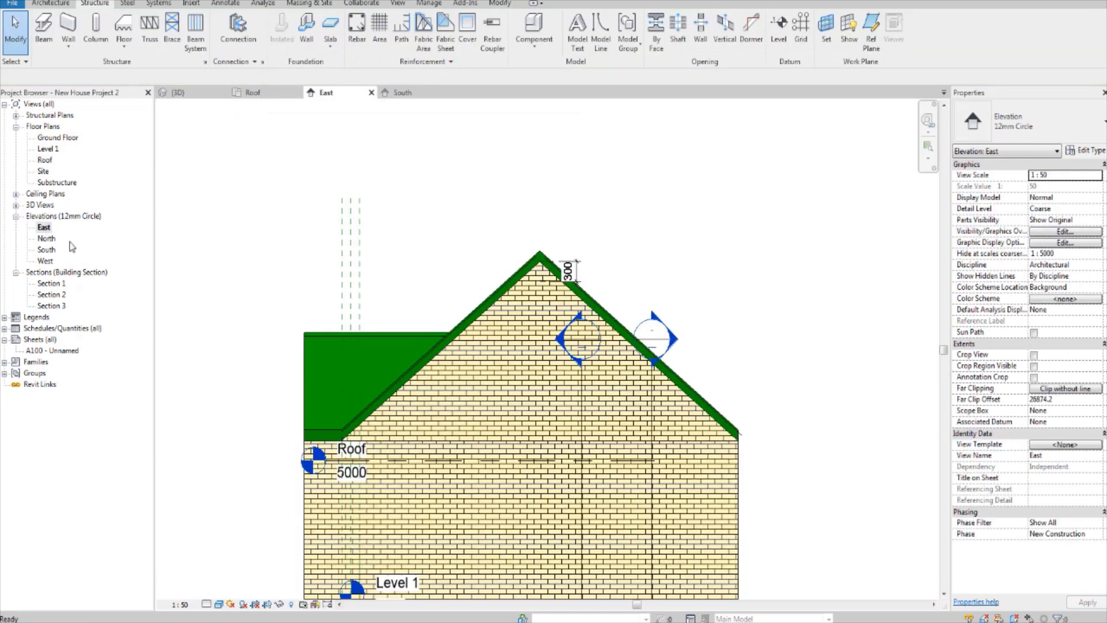
pyautogui.moveTo(504, 316)
pyautogui.mouseDown(button='middle')
pyautogui.moveTo(463, 426)
pyautogui.moveTo(450, 428)
pyautogui.mouseUp(button='middle')
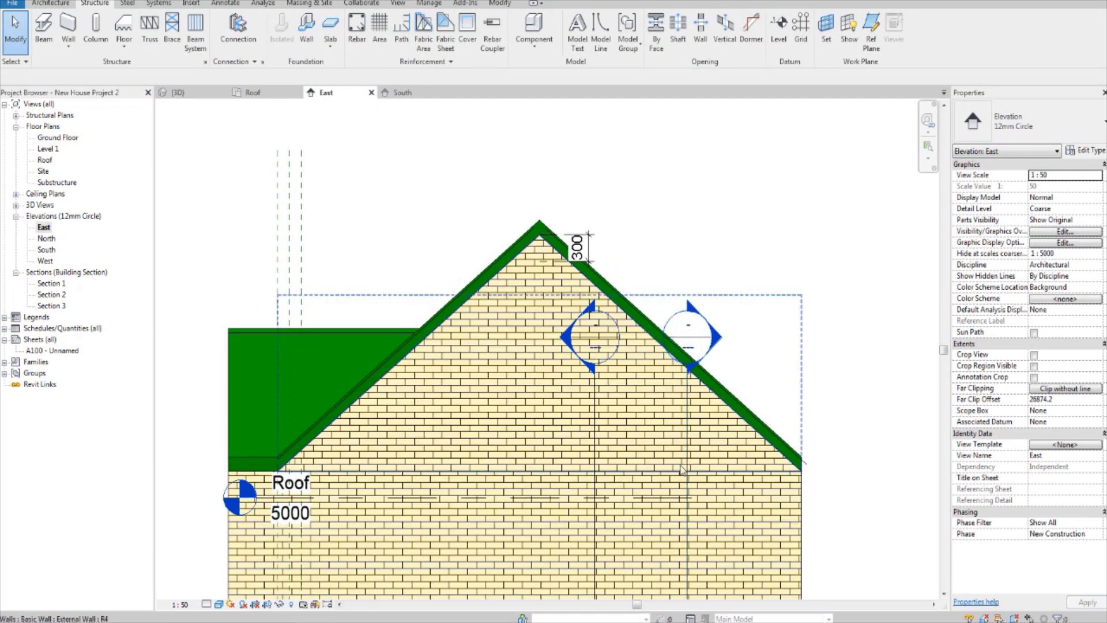
pyautogui.click(651, 471)
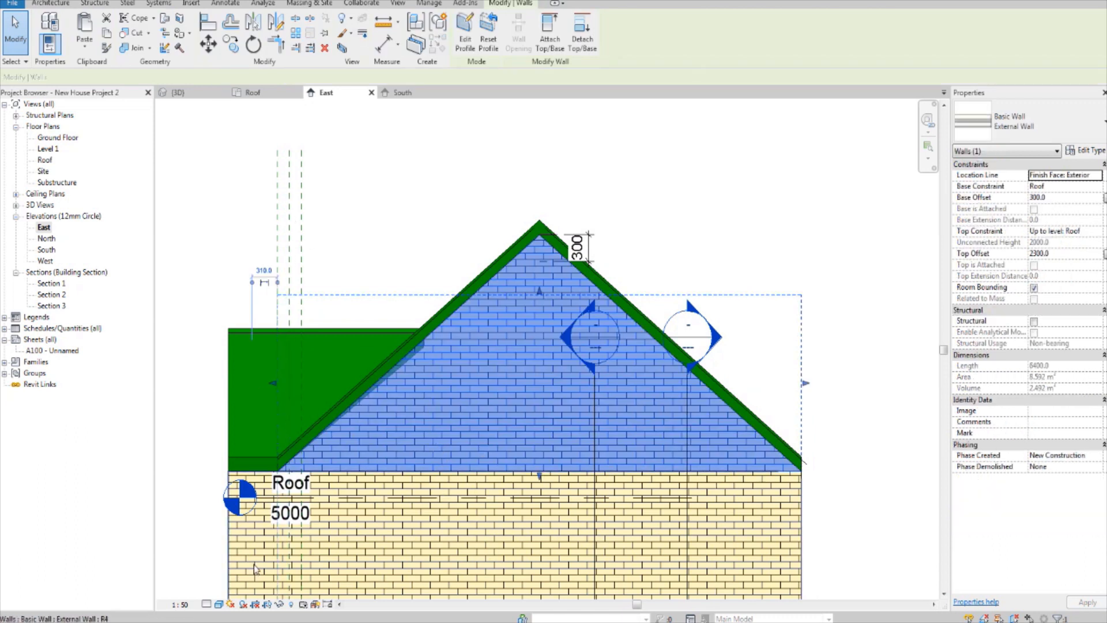
pyautogui.click(279, 604)
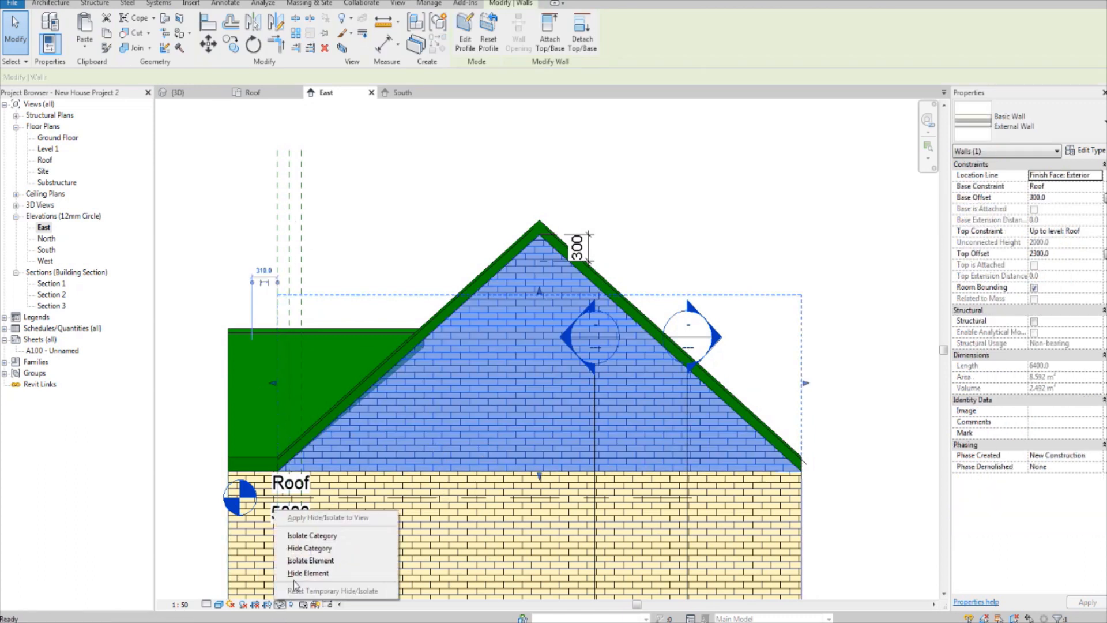
pyautogui.click(321, 574)
# Step: Draw a horizontal reference plane level with the top of the brick wall, extending outward past the main roof's right-hand eave
pyautogui.scroll(2, 657, 470)
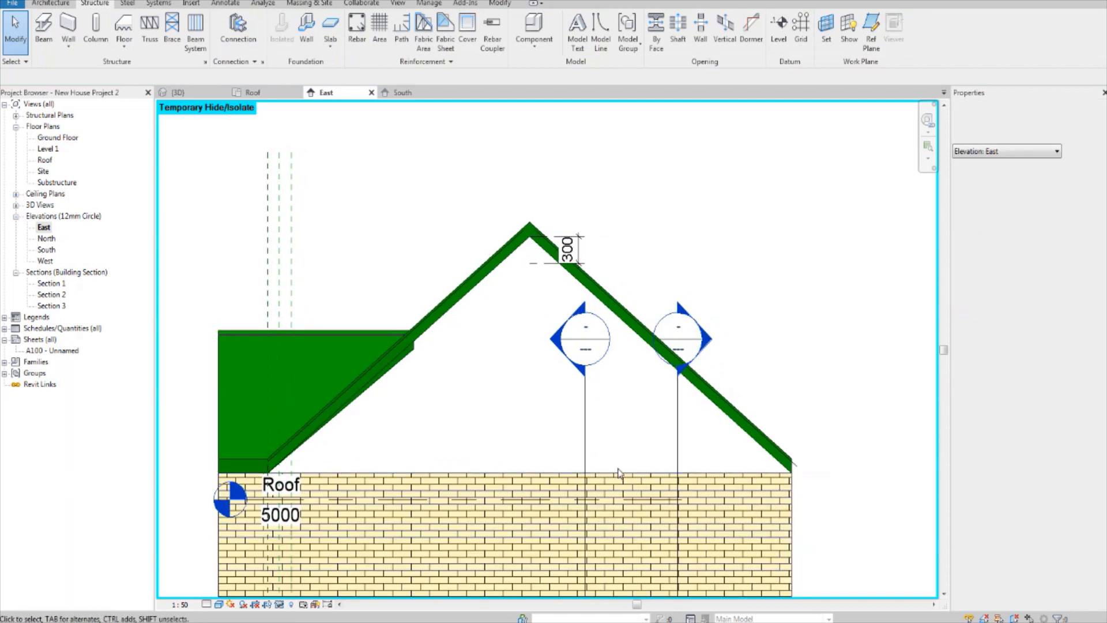
pyautogui.press('r')
pyautogui.press('p')
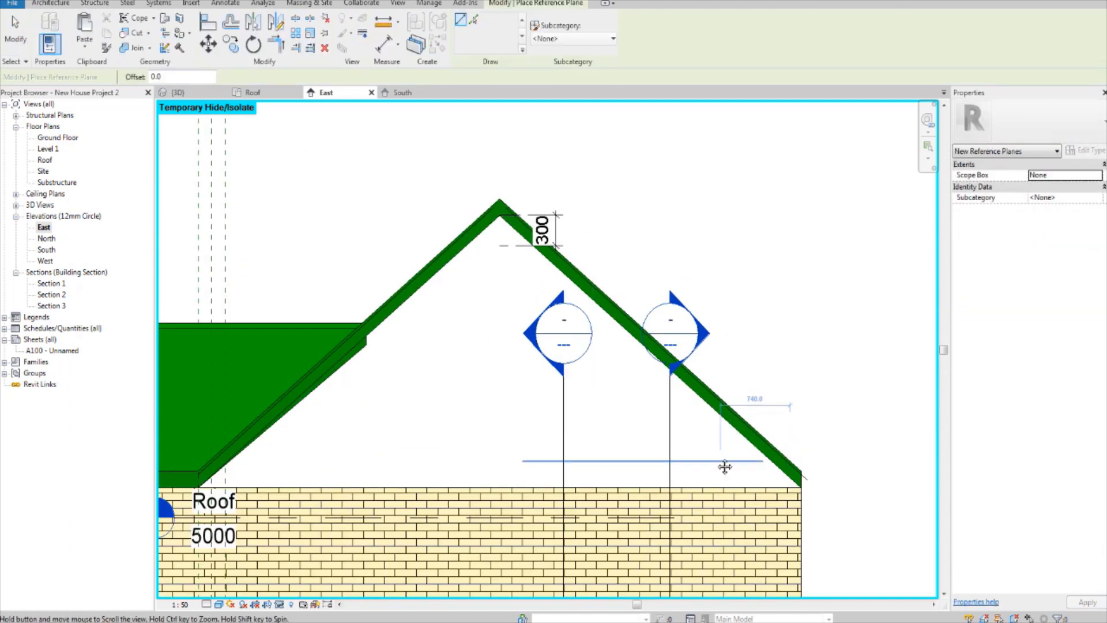
pyautogui.moveTo(722, 463); pyautogui.dragTo(692, 445, button='middle')
pyautogui.click(659, 470)
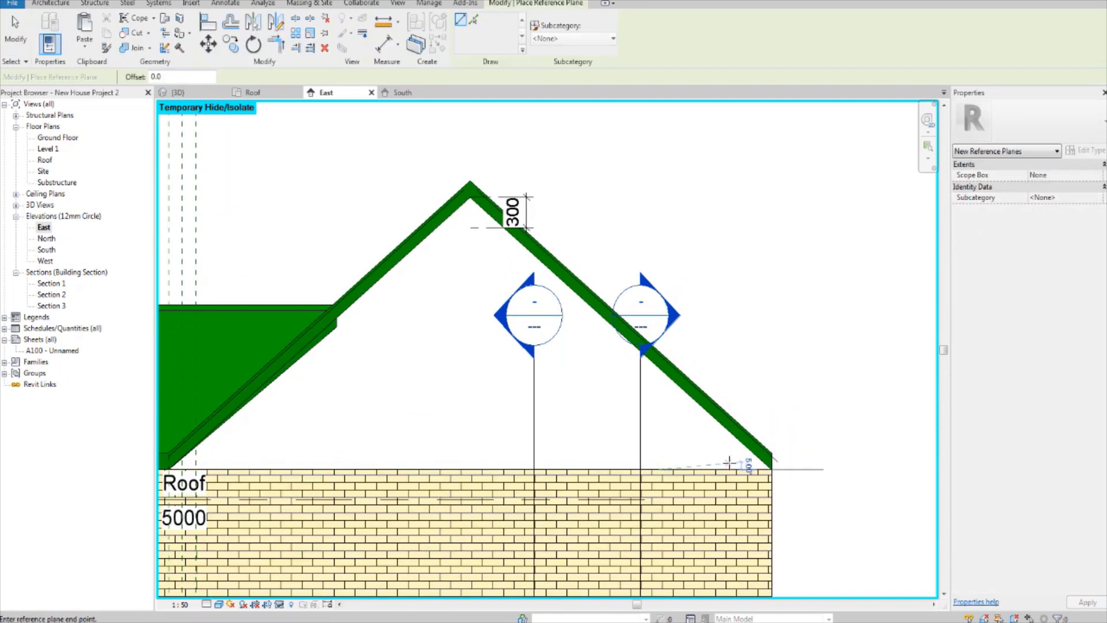
pyautogui.click(921, 468)
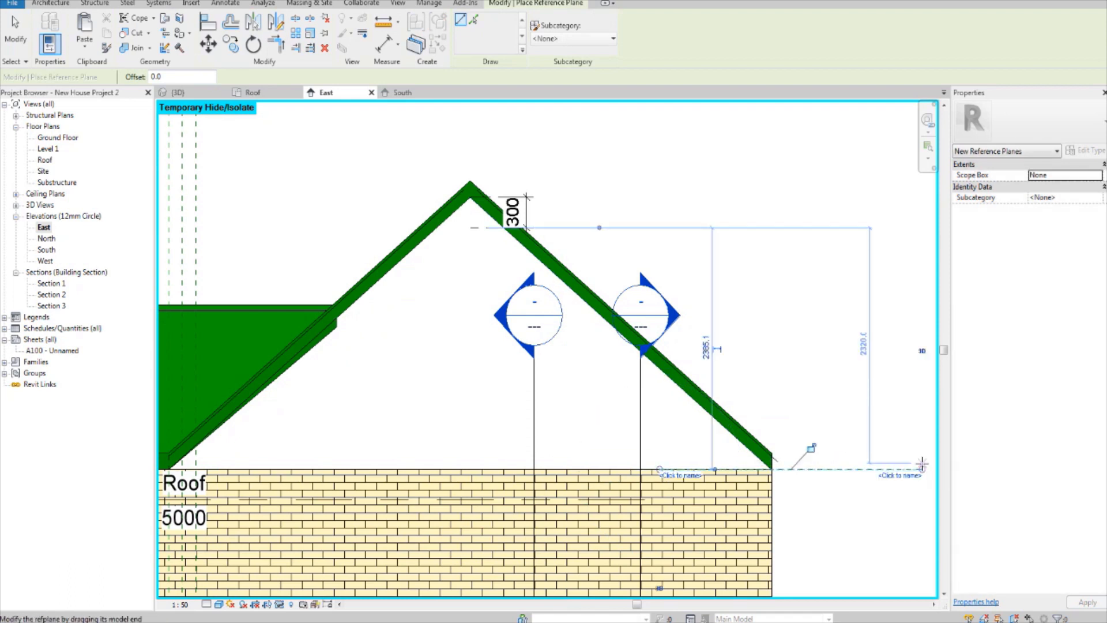
pyautogui.press('Escape')
pyautogui.press('Escape')
pyautogui.moveTo(811, 487); pyautogui.dragTo(769, 487, button='middle')
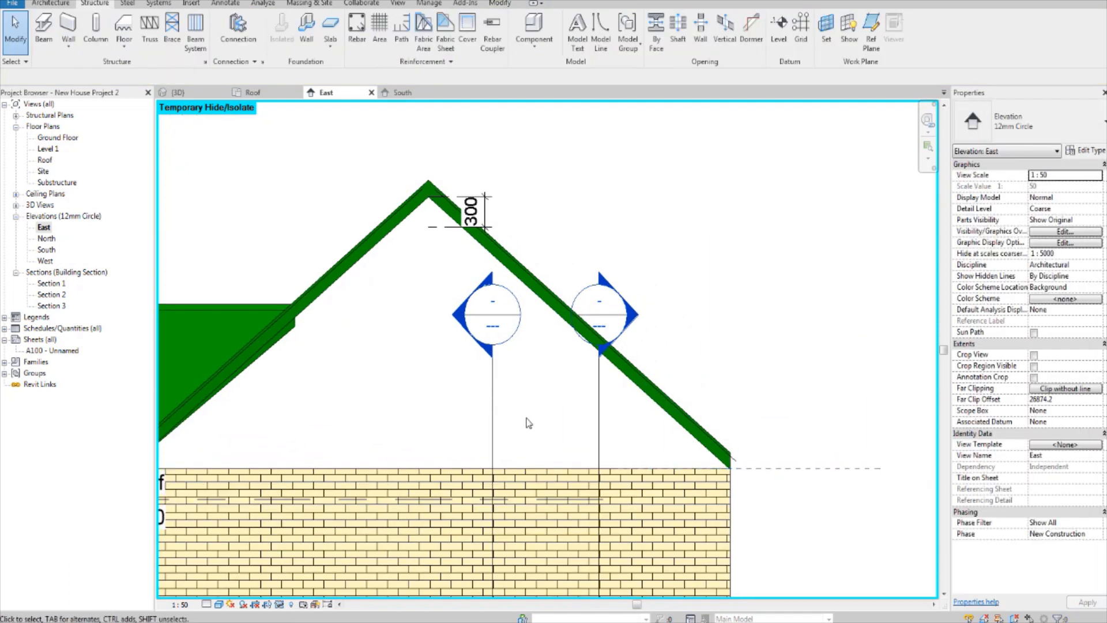
# Step: Draw a second horizontal reference plane from the inner apex under the main roof's ridge, extending outward beyond the eave
pyautogui.scroll(1, 528, 422)
pyautogui.scroll(2, 455, 291)
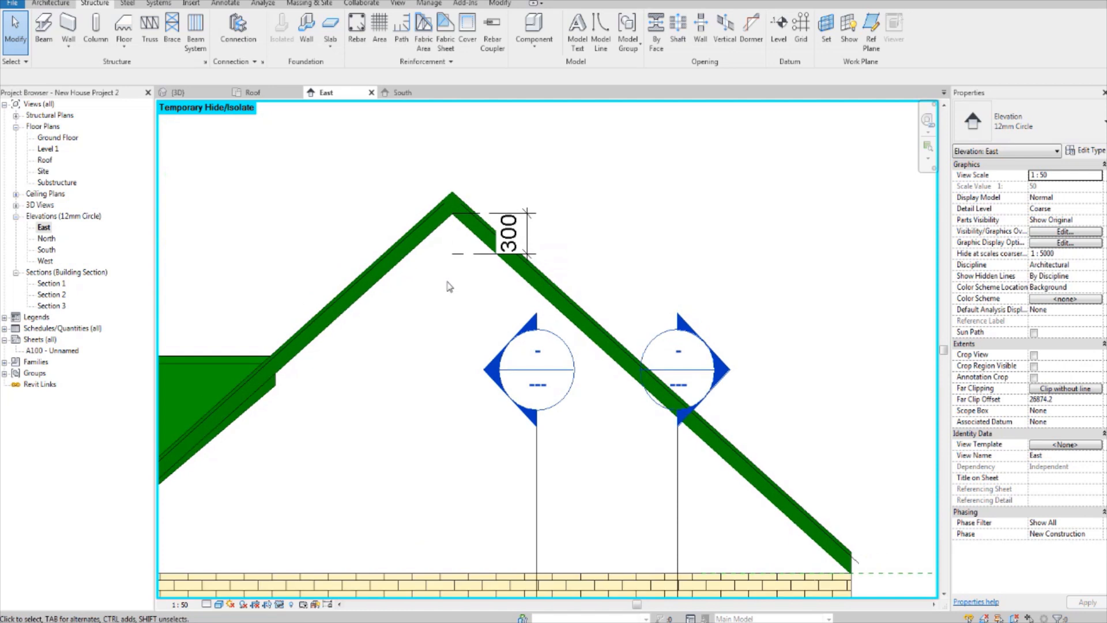
pyautogui.press('d')
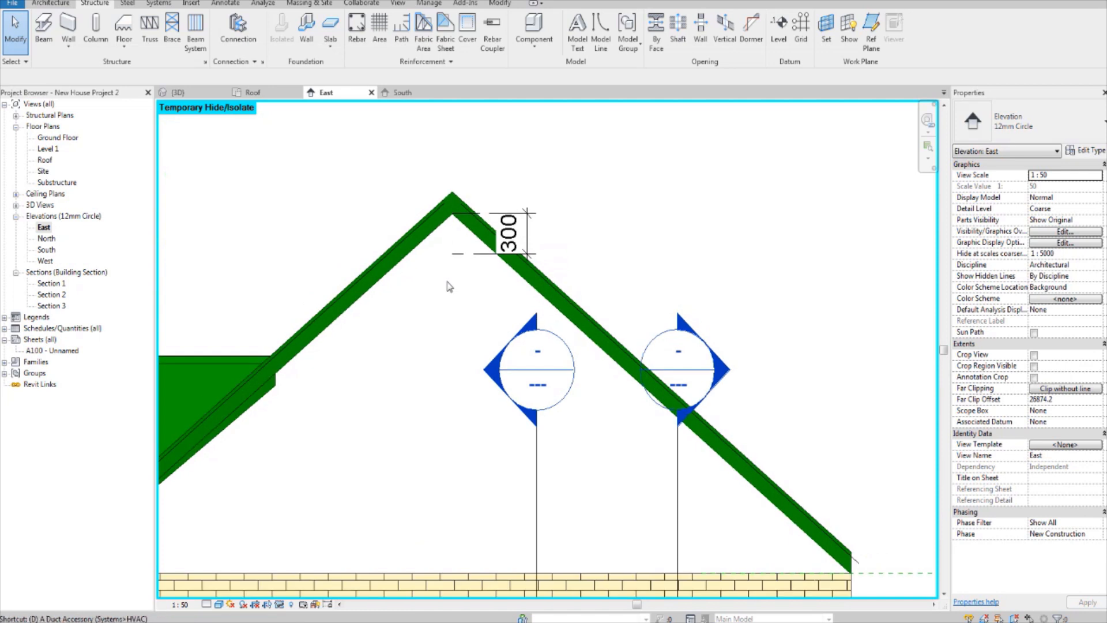
pyautogui.press('r')
pyautogui.press('p')
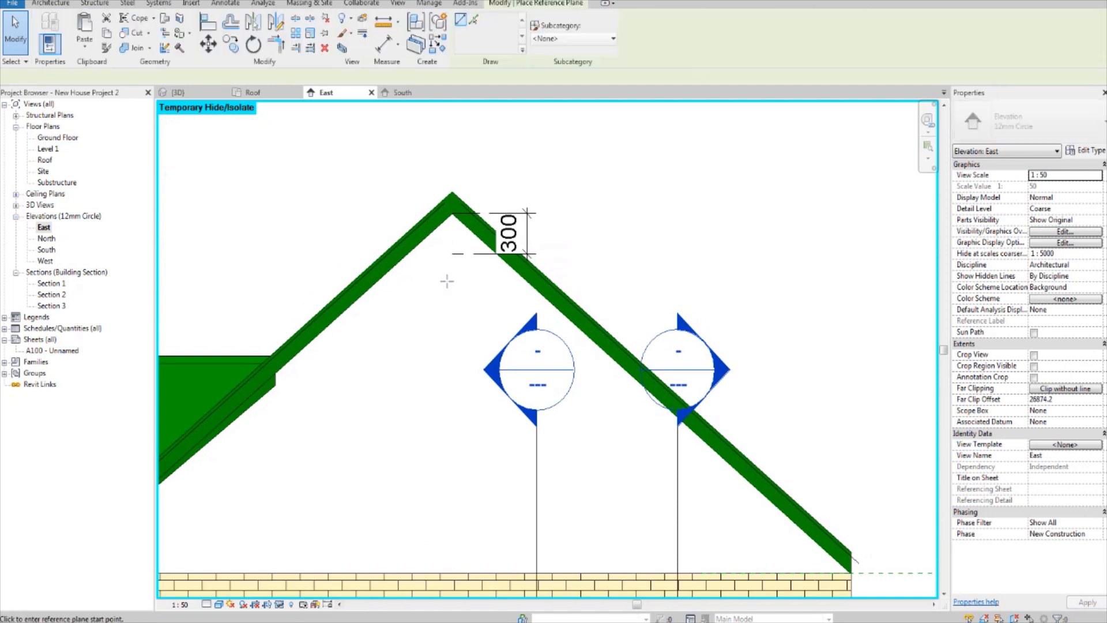
pyautogui.scroll(2, 452, 196)
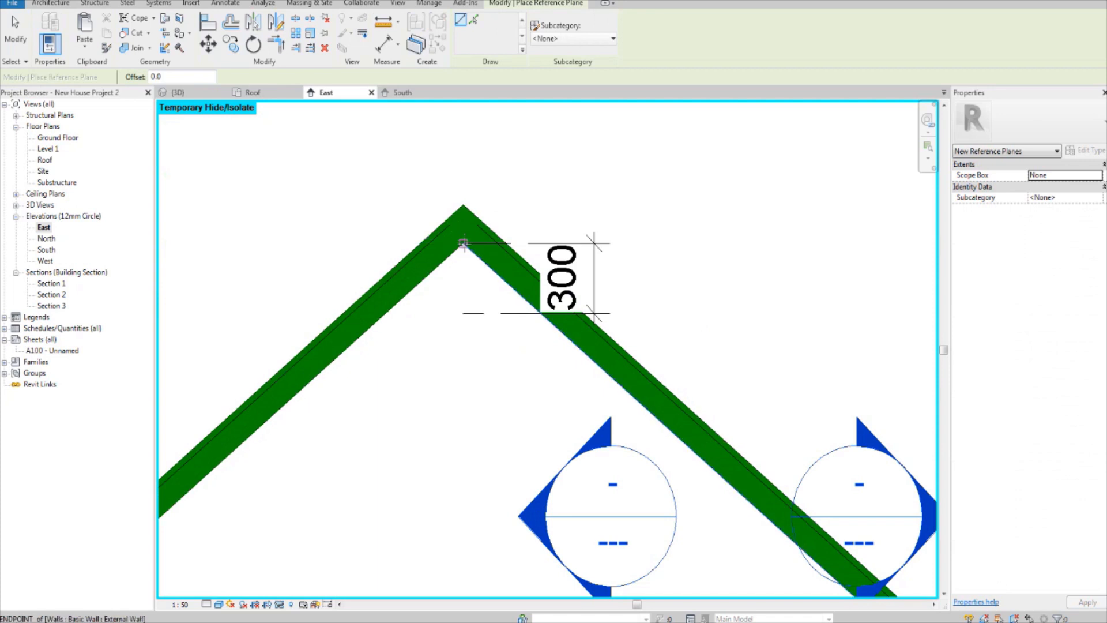
pyautogui.click(463, 242)
pyautogui.scroll(-4, 652, 258)
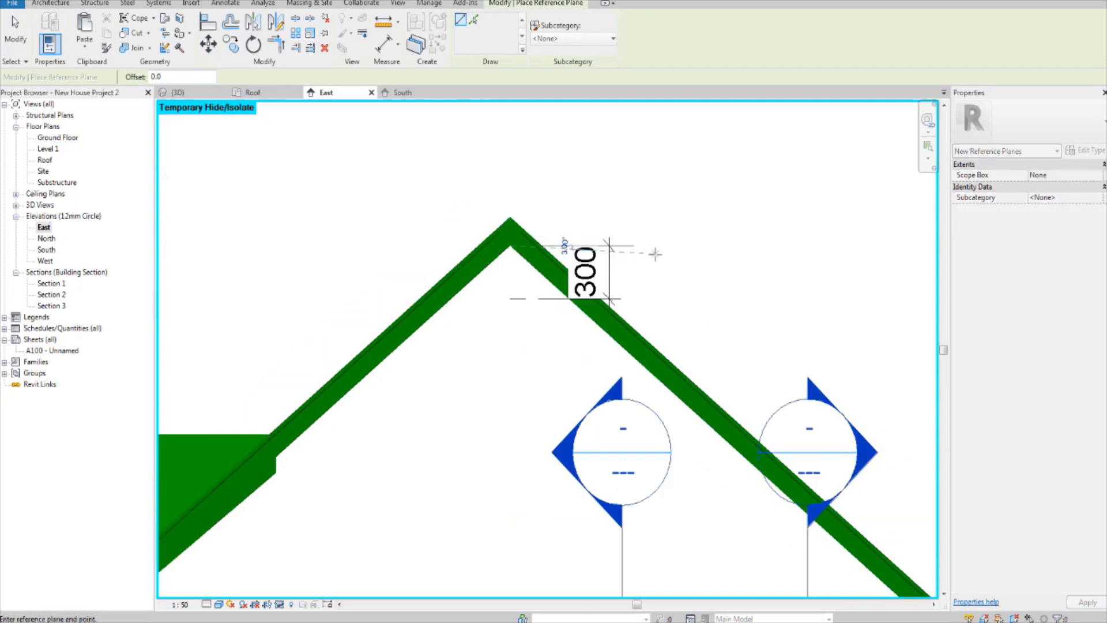
pyautogui.moveTo(865, 270); pyautogui.dragTo(712, 250, button='middle')
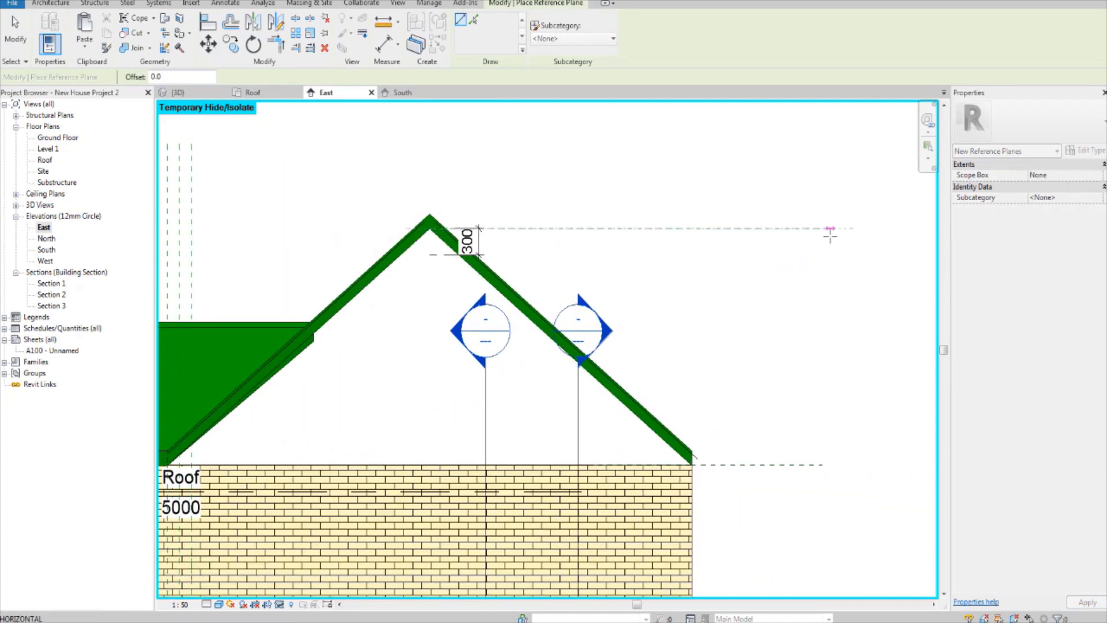
pyautogui.click(849, 229)
pyautogui.press('Escape')
pyautogui.press('Escape')
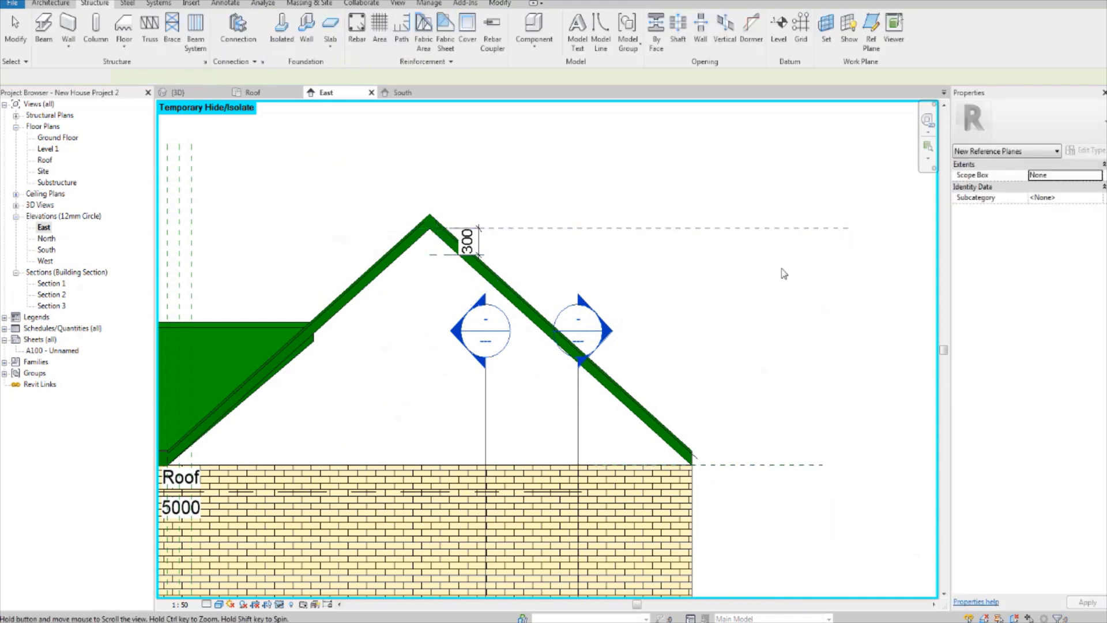
# Step: Place an aligned dimension between the wall-top and inner-apex reference planes to measure the available truss height
pyautogui.scroll(1, 695, 292)
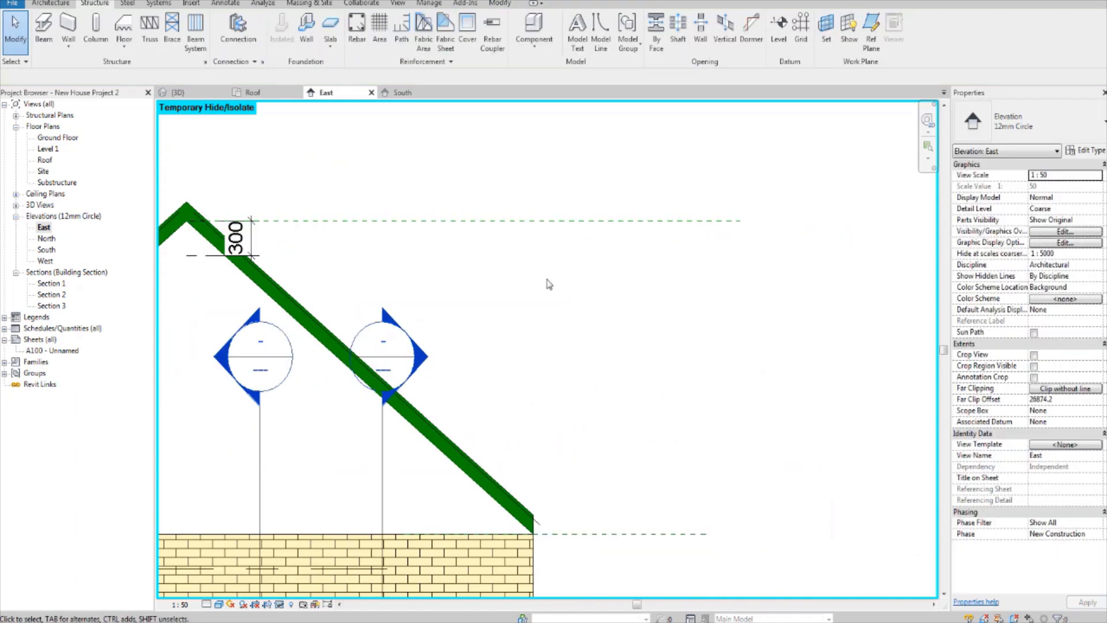
pyautogui.press('d')
pyautogui.press('i')
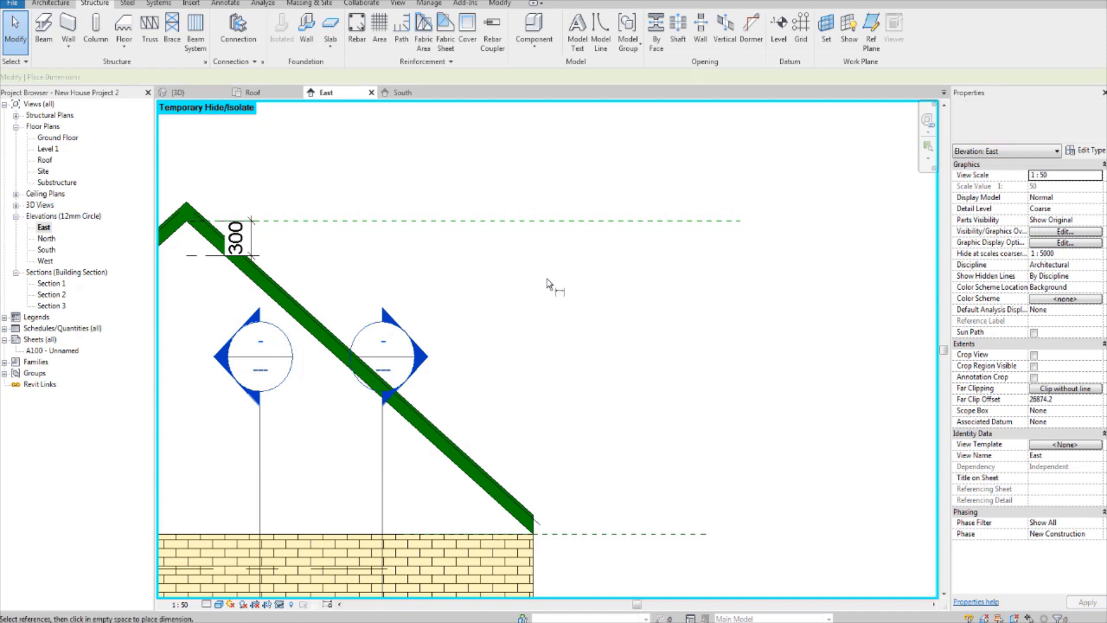
pyautogui.click(671, 534)
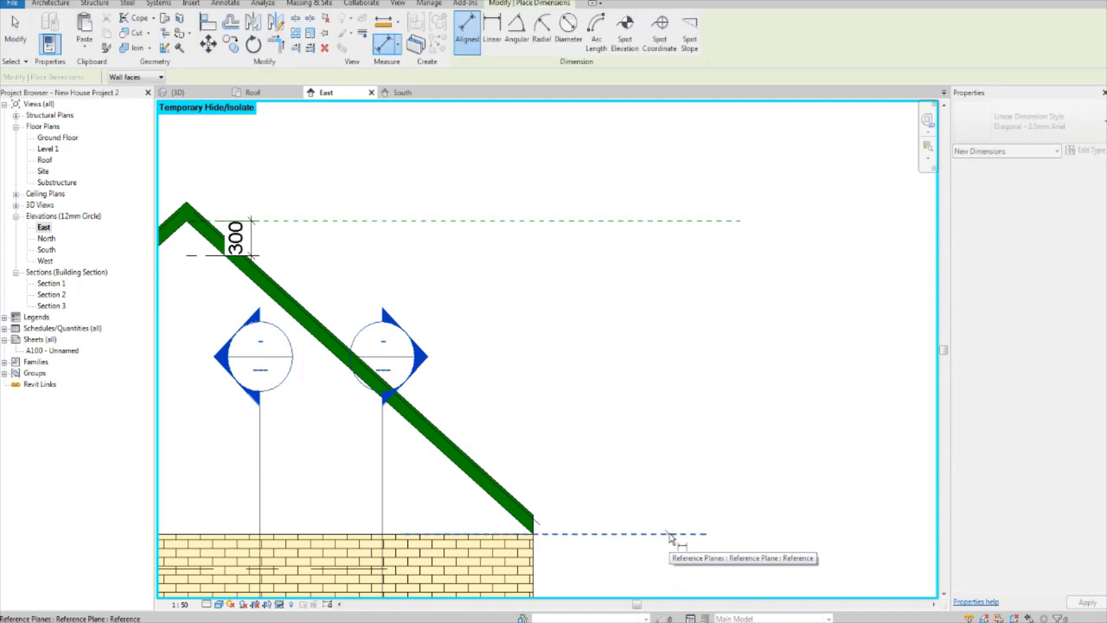
pyautogui.click(628, 221)
pyautogui.click(627, 332)
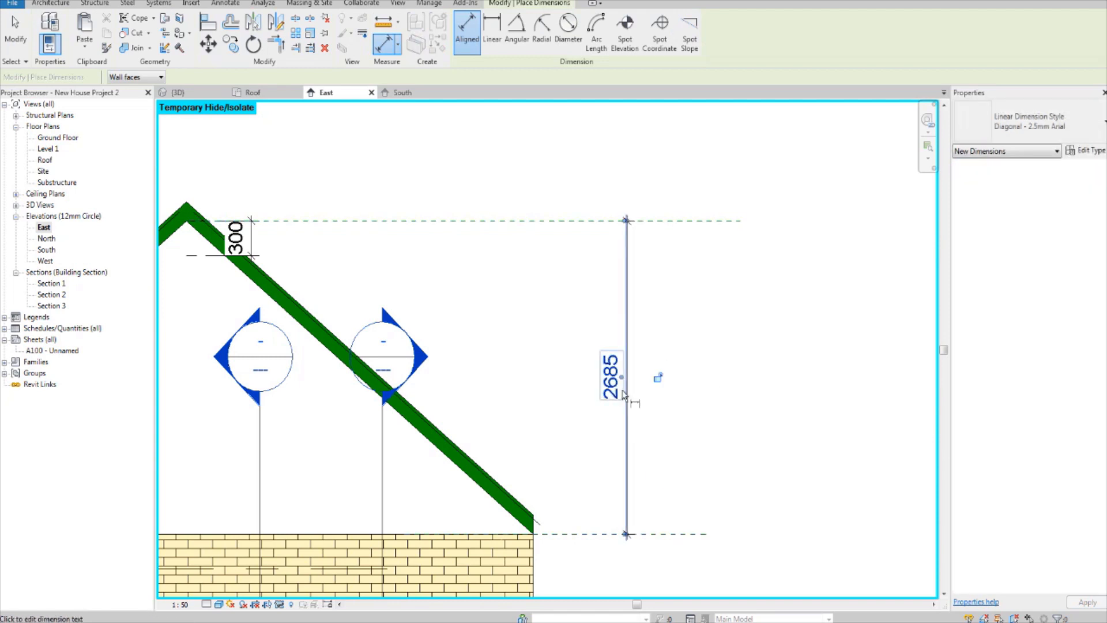
pyautogui.scroll(1, 494, 419)
pyautogui.scroll(-2, 606, 390)
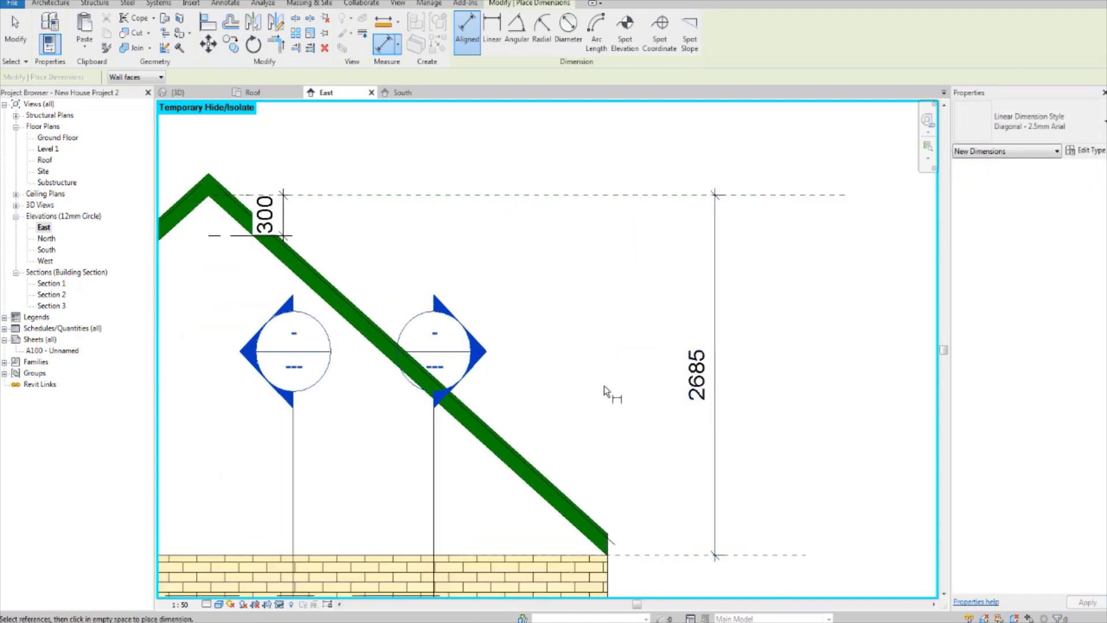
pyautogui.press('Escape')
pyautogui.press('Escape')
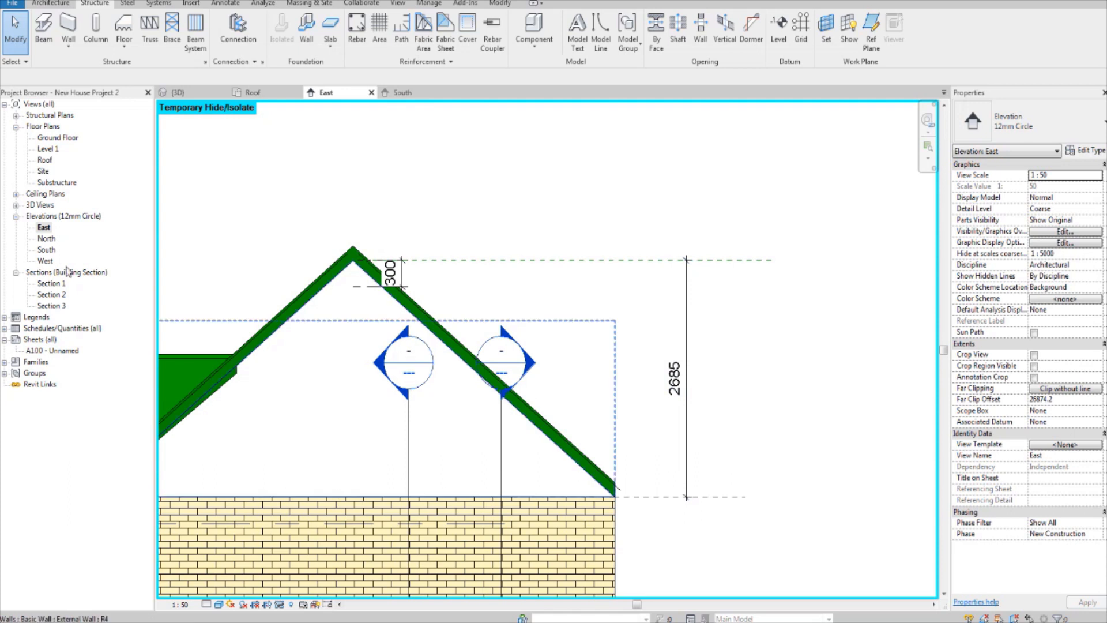
# Step: Open the Roof floor plan and temporarily hide all Glulam 79X200 beams visible in it
pyautogui.doubleClick(45, 159)
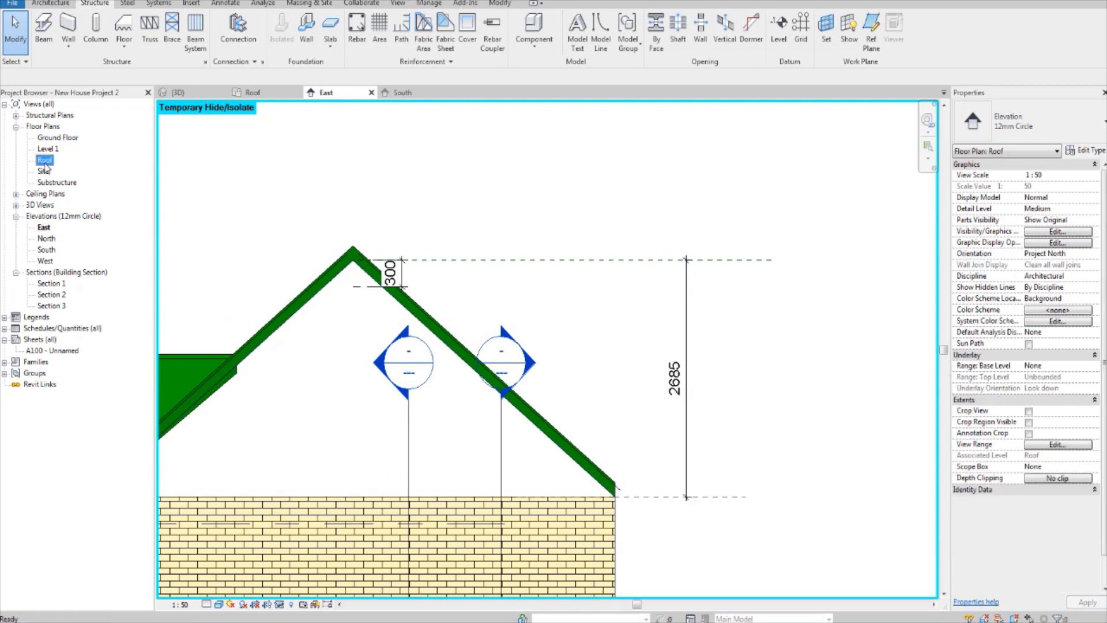
pyautogui.scroll(1, 488, 369)
pyautogui.moveTo(485, 369); pyautogui.dragTo(461, 375, button='middle')
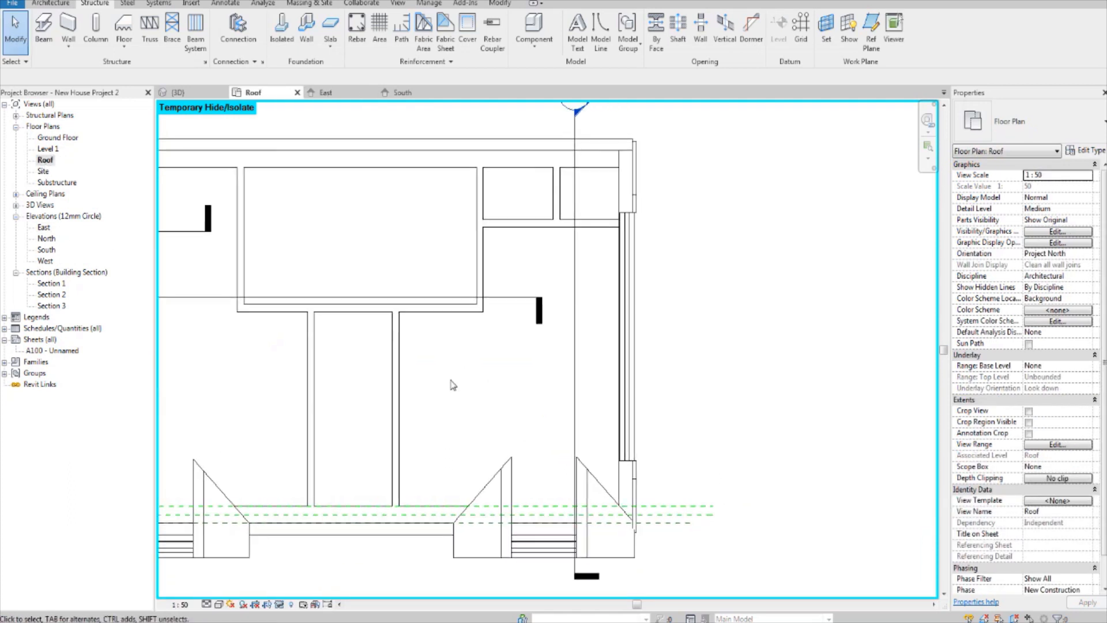
pyautogui.scroll(-1, 456, 344)
pyautogui.moveTo(454, 251); pyautogui.dragTo(573, 257, button='middle')
pyautogui.scroll(2, 297, 209)
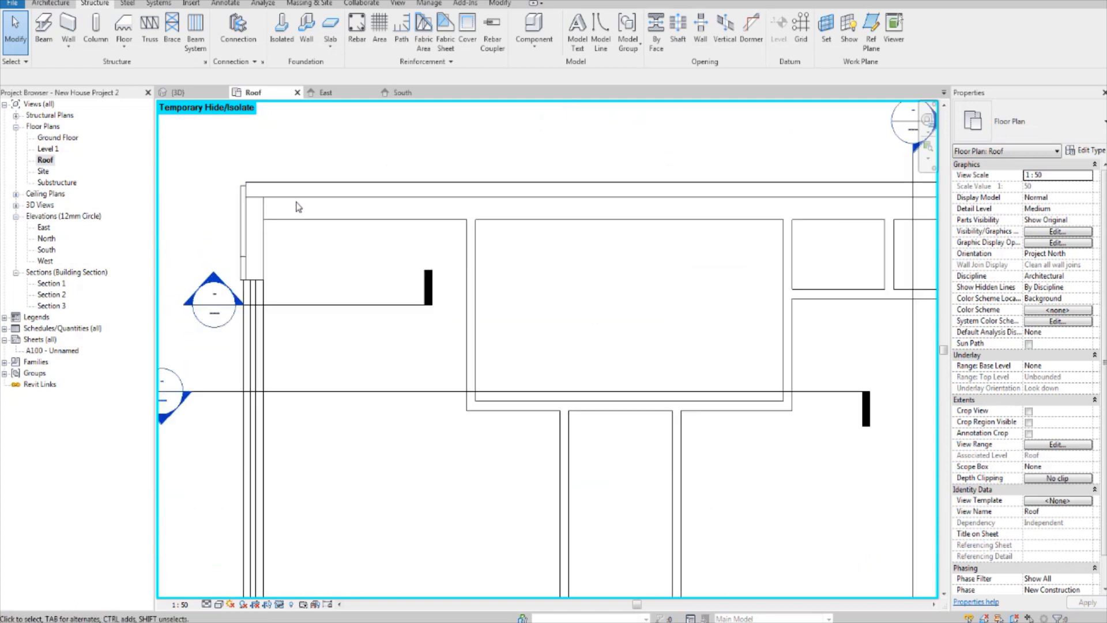
pyautogui.rightClick(300, 198)
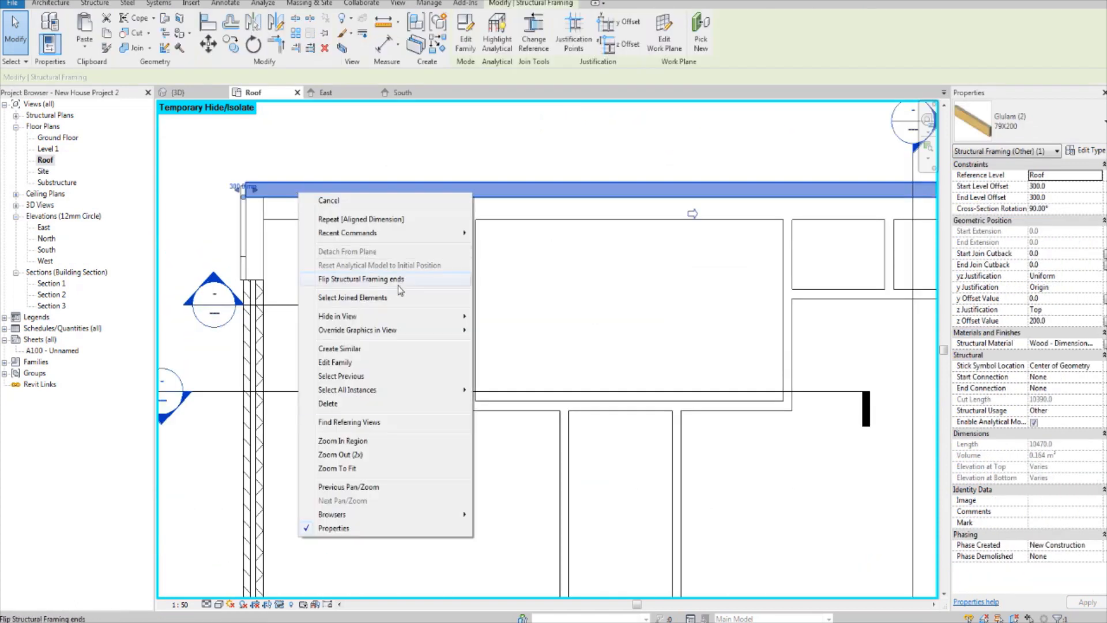
pyautogui.moveTo(355, 393)
pyautogui.click(508, 390)
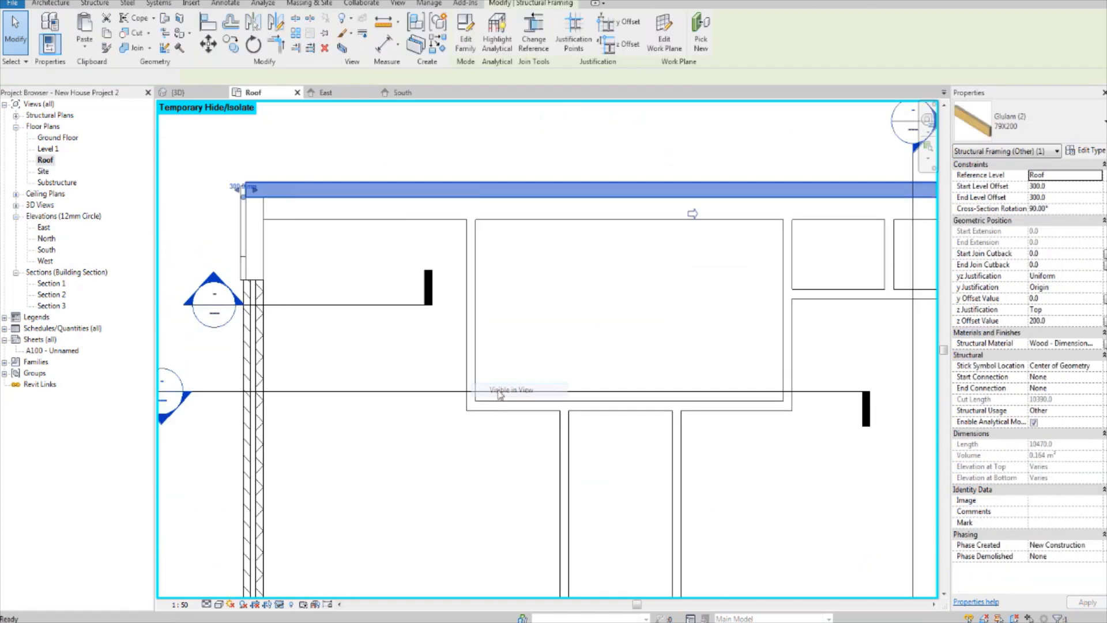
pyautogui.moveTo(357, 404); pyautogui.dragTo(364, 383, button='middle')
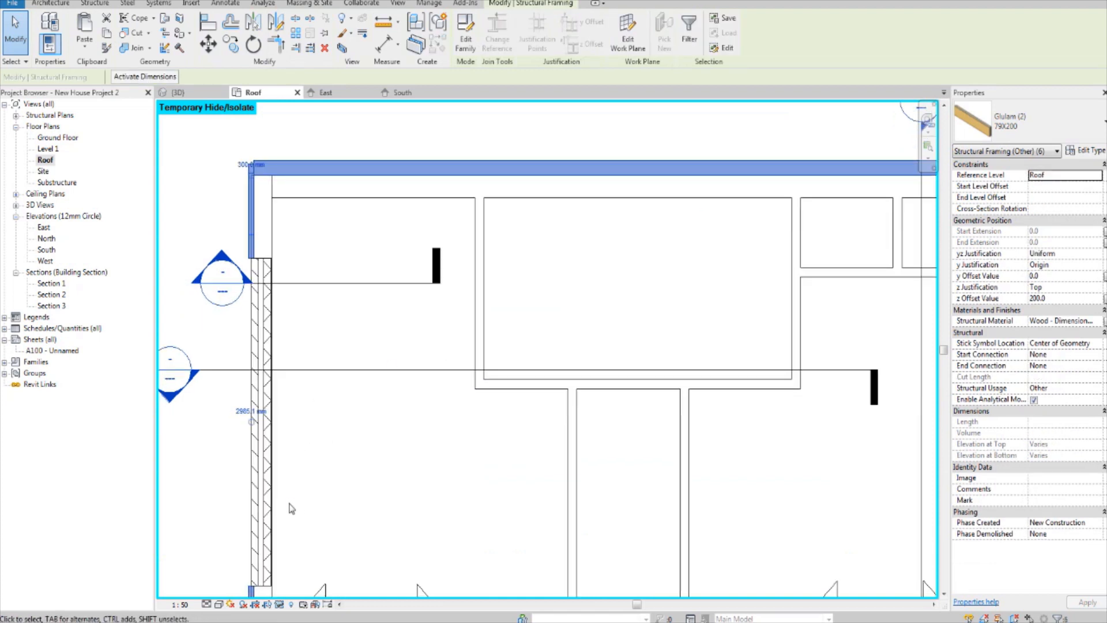
pyautogui.click(278, 605)
pyautogui.click(309, 573)
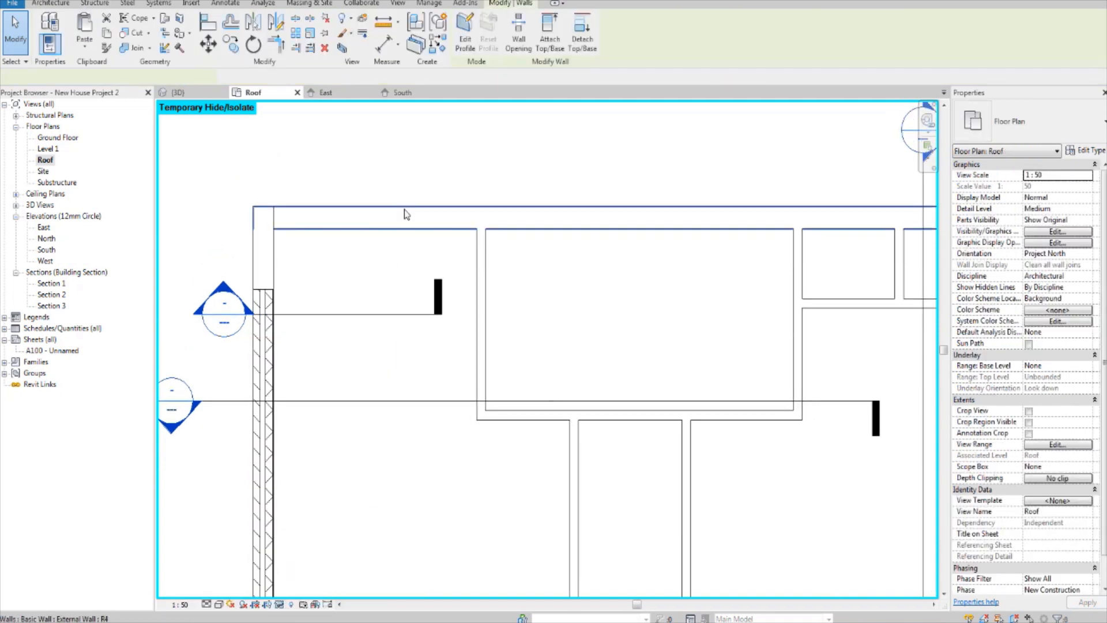
# Step: Draw a short horizontal reference plane along the outer face of the north external wall at its west corner
pyautogui.click(404, 211)
pyautogui.click(425, 131)
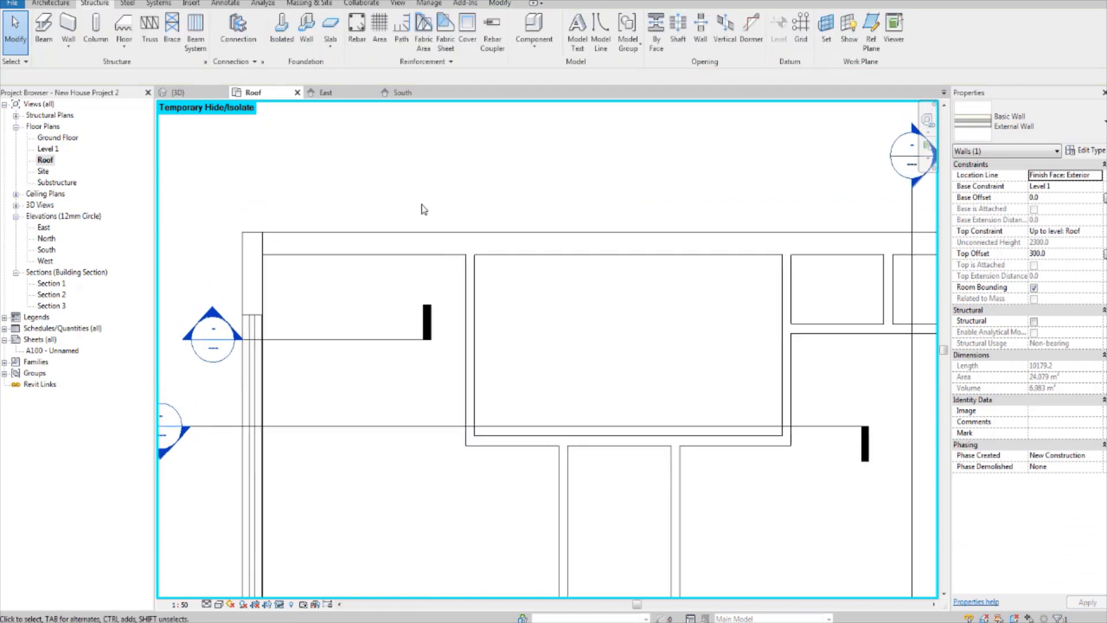
pyautogui.press('r')
pyautogui.press('p')
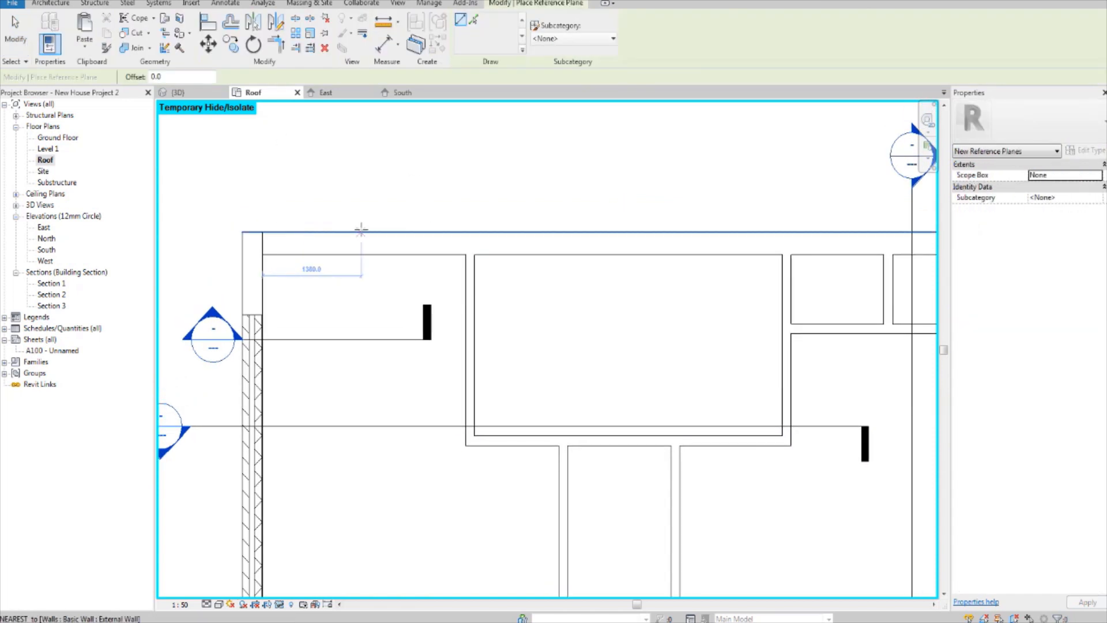
pyautogui.scroll(-4, 266, 229)
pyautogui.click(232, 230)
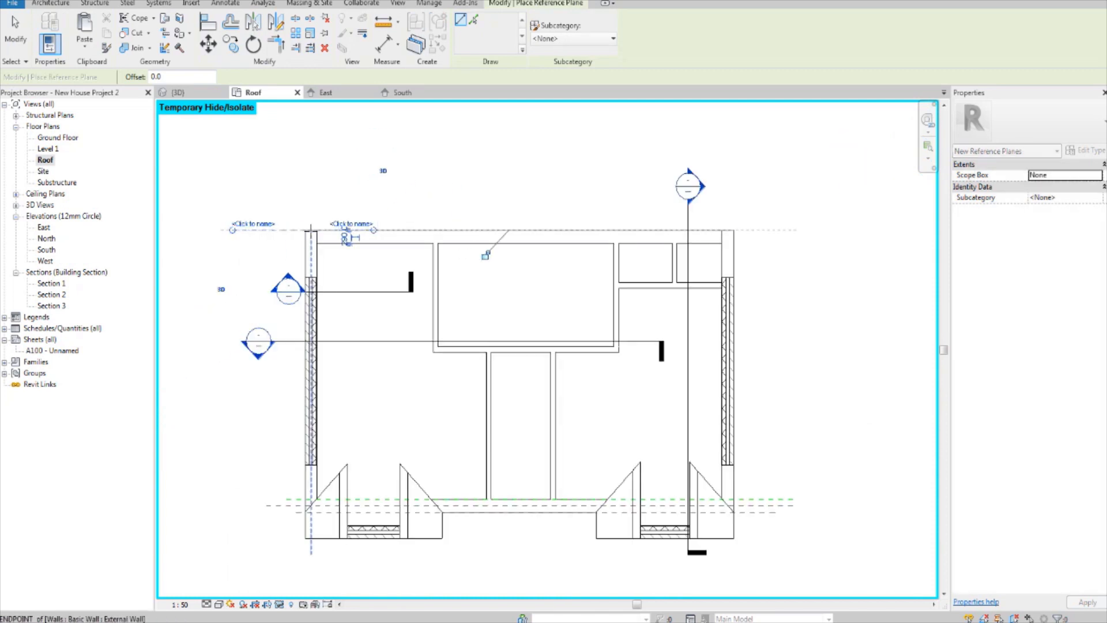
pyautogui.scroll(3, 312, 231)
pyautogui.press('Escape')
# Step: Extend the north wall's reference plane along the full wall length and past the east gable wall
pyautogui.click(280, 230)
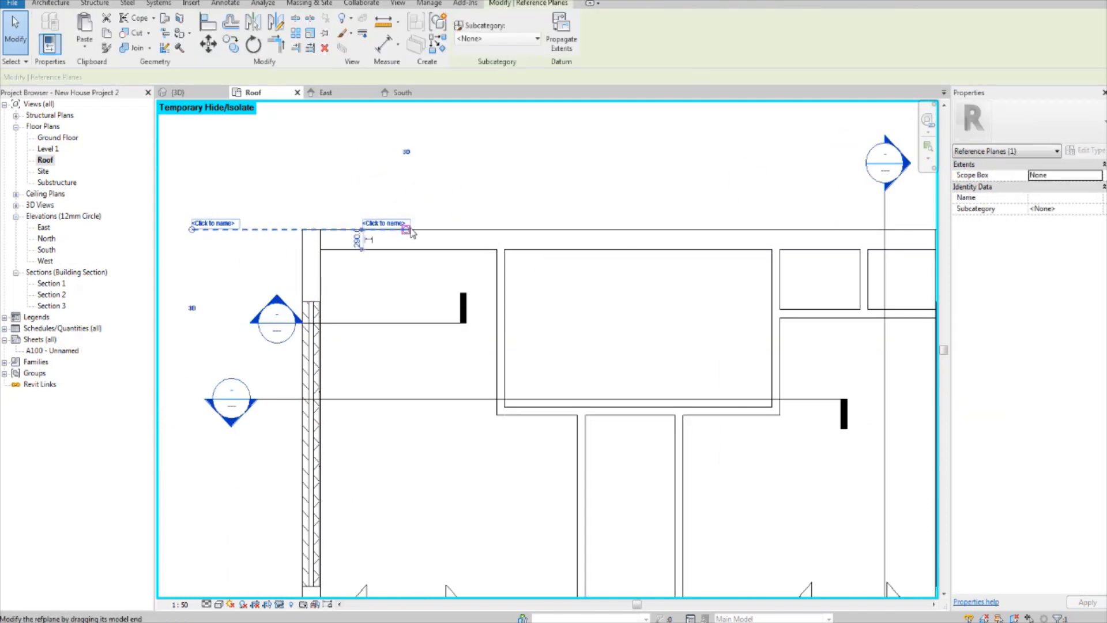
pyautogui.moveTo(408, 230); pyautogui.dragTo(588, 232)
pyautogui.scroll(-3, 468, 231)
pyautogui.moveTo(588, 232); pyautogui.dragTo(497, 263, button='middle')
pyautogui.moveTo(588, 232); pyautogui.dragTo(622, 259)
pyautogui.press('Escape')
pyautogui.moveTo(539, 282); pyautogui.dragTo(575, 285, button='middle')
pyautogui.scroll(3, 629, 275)
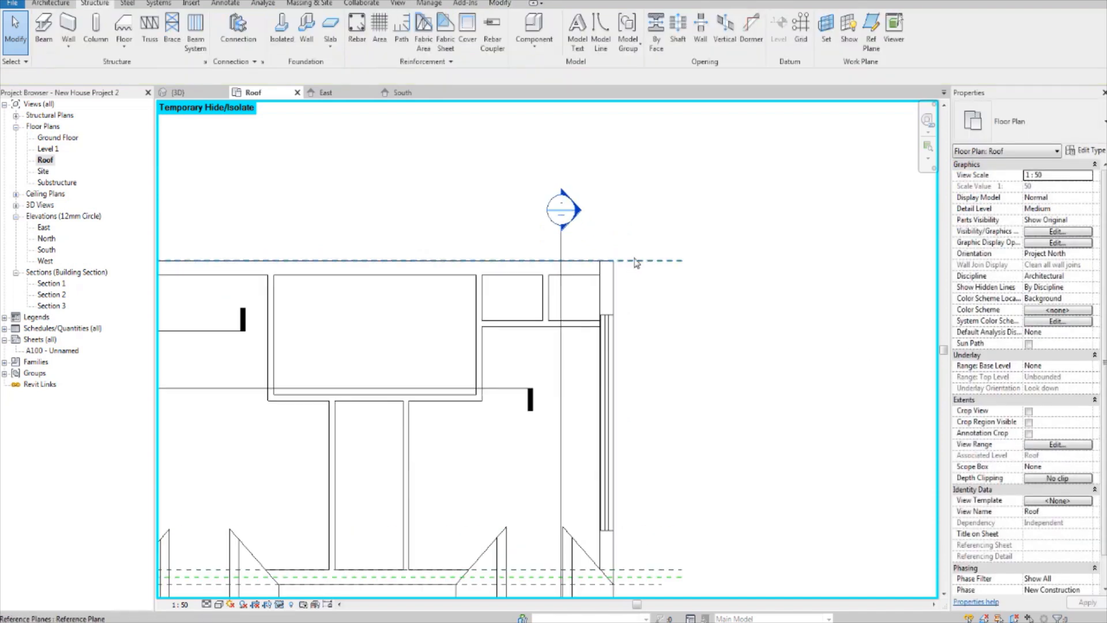
# Step: Copy the outer reference plane onto the inner face of the north external wall
pyautogui.click(630, 270)
pyautogui.scroll(4, 608, 266)
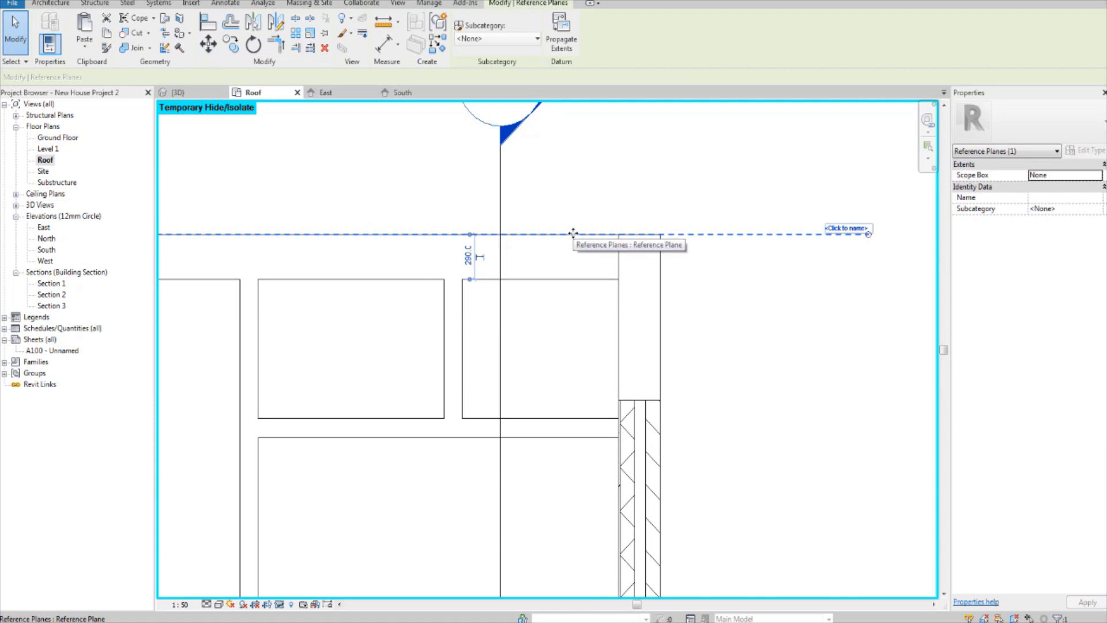
pyautogui.moveTo(573, 244); pyautogui.dragTo(573, 281)
pyautogui.click(735, 305)
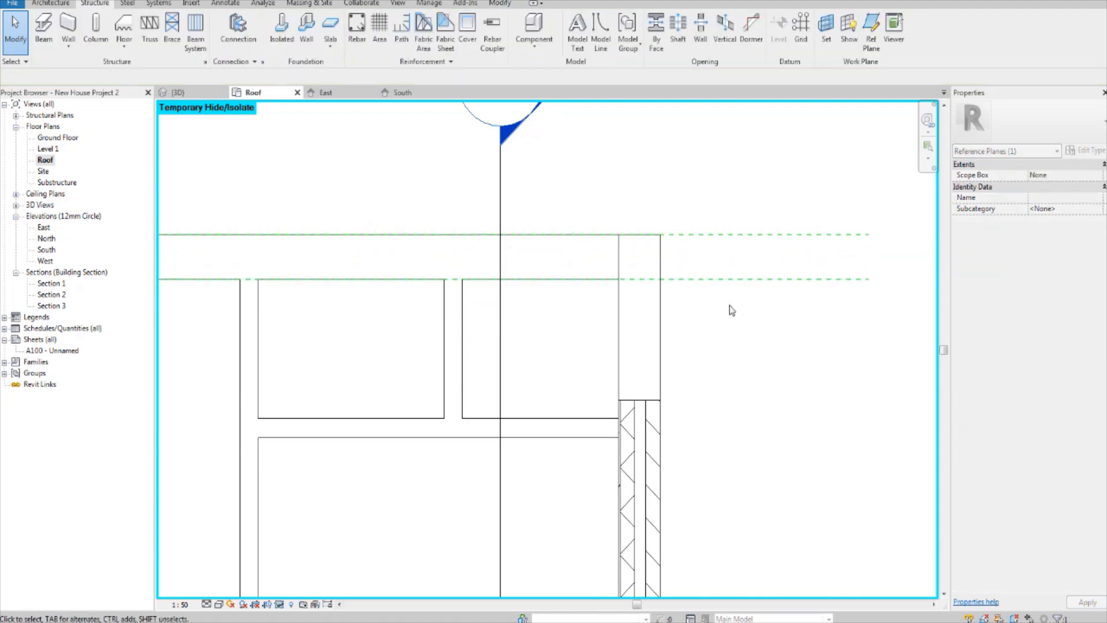
pyautogui.scroll(1, 714, 268)
pyautogui.moveTo(673, 280); pyautogui.dragTo(672, 323, button='middle')
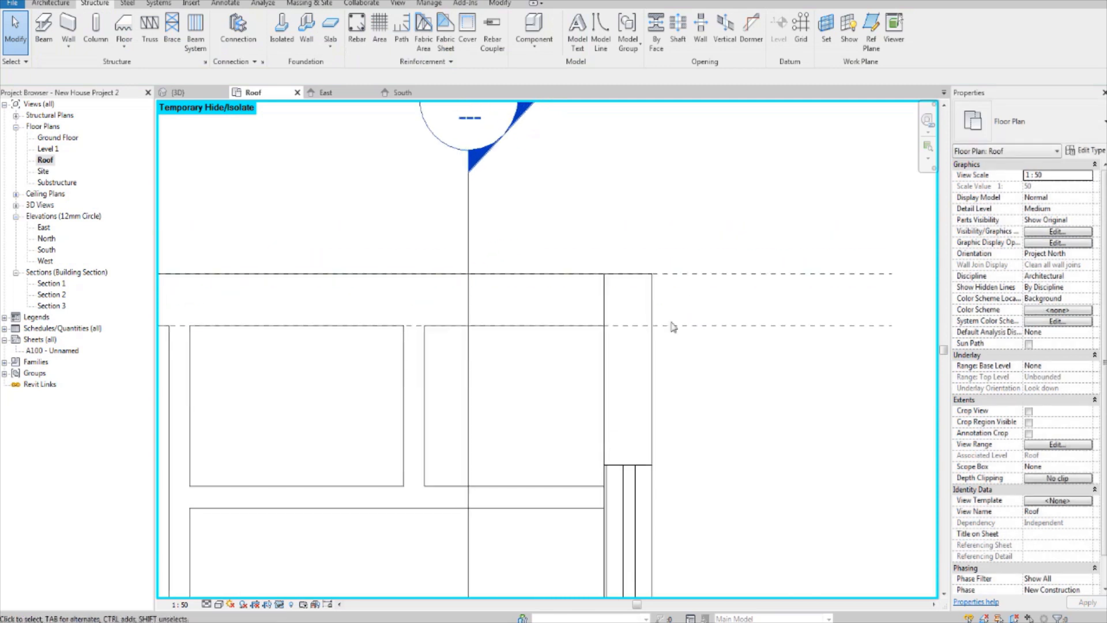
# Step: Copy the inner-face reference plane to the middle of the north external wall's thickness
pyautogui.click(584, 329)
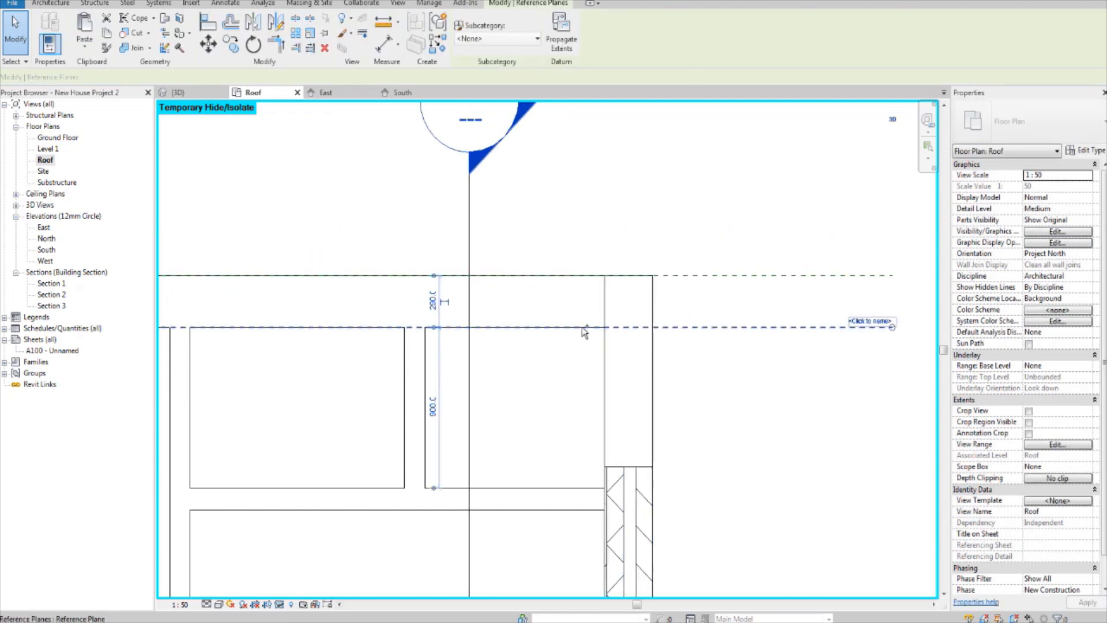
pyautogui.moveTo(583, 327); pyautogui.dragTo(586, 302)
pyautogui.click(724, 223)
pyautogui.scroll(-4, 721, 248)
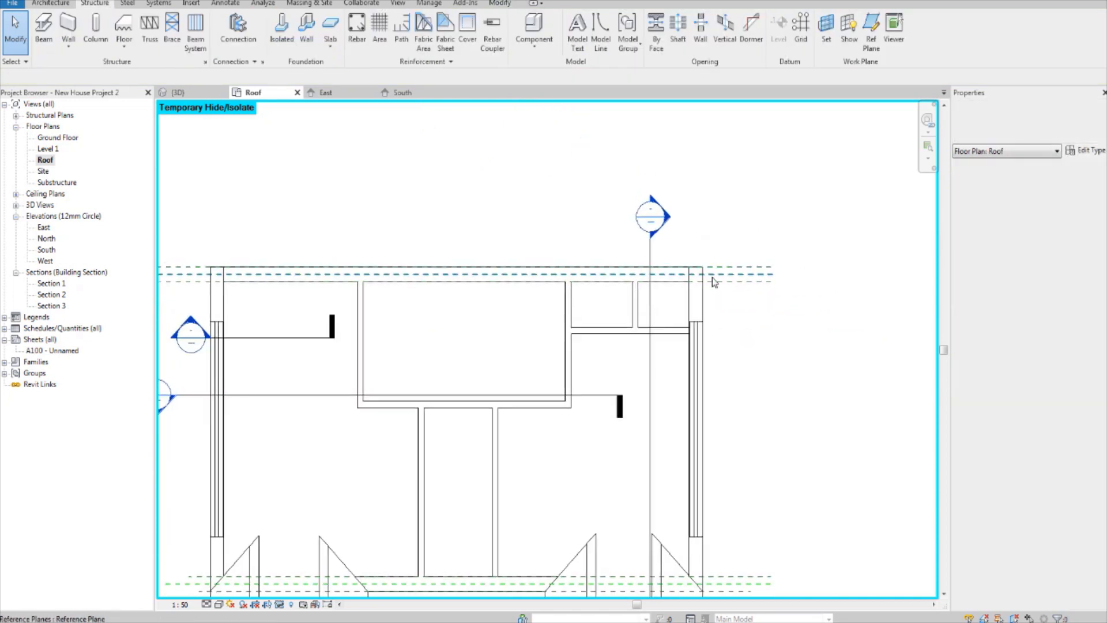
# Step: Check the roof height dimension in the East elevation and return to the Roof floor plan
pyautogui.scroll(-2, 721, 281)
pyautogui.scroll(3, 733, 289)
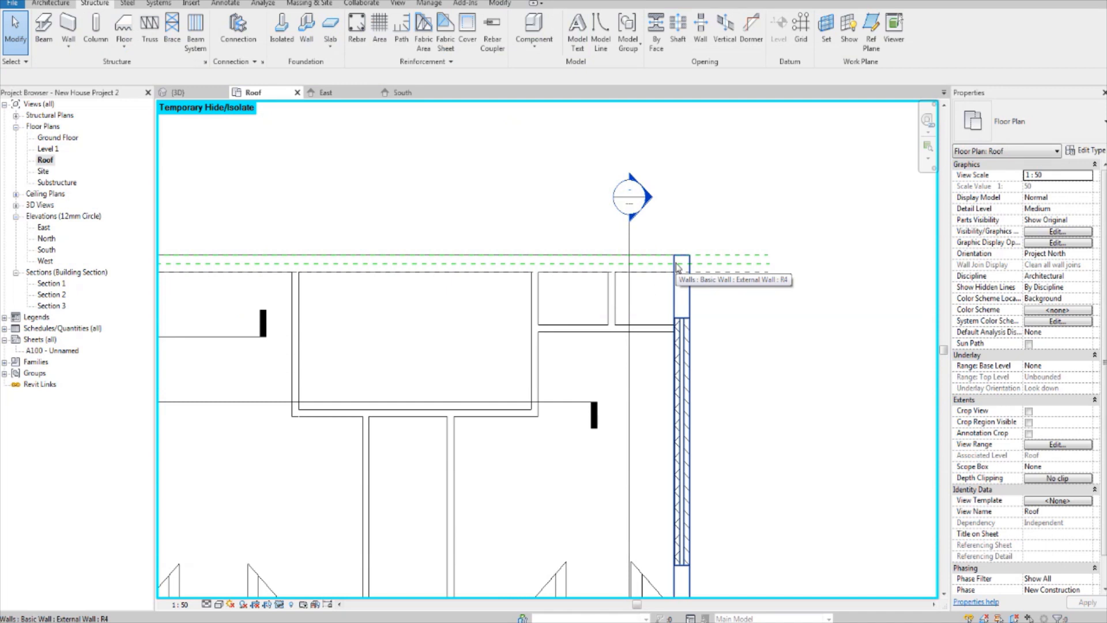
pyautogui.moveTo(758, 282); pyautogui.dragTo(725, 249, button='middle')
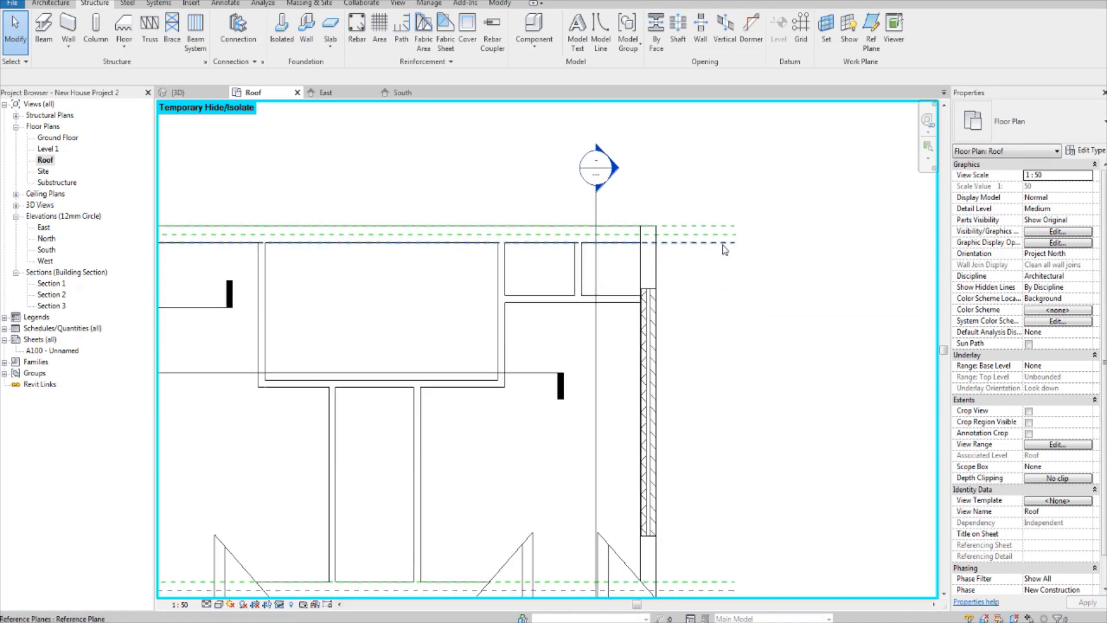
pyautogui.moveTo(708, 240); pyautogui.dragTo(664, 228, button='middle')
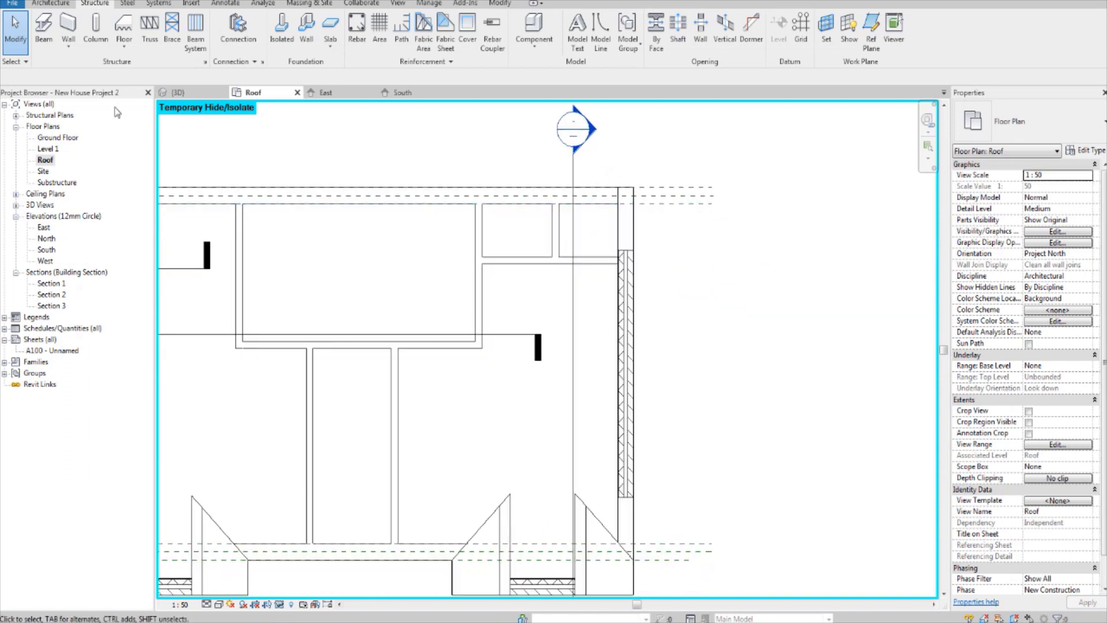
pyautogui.click(151, 32)
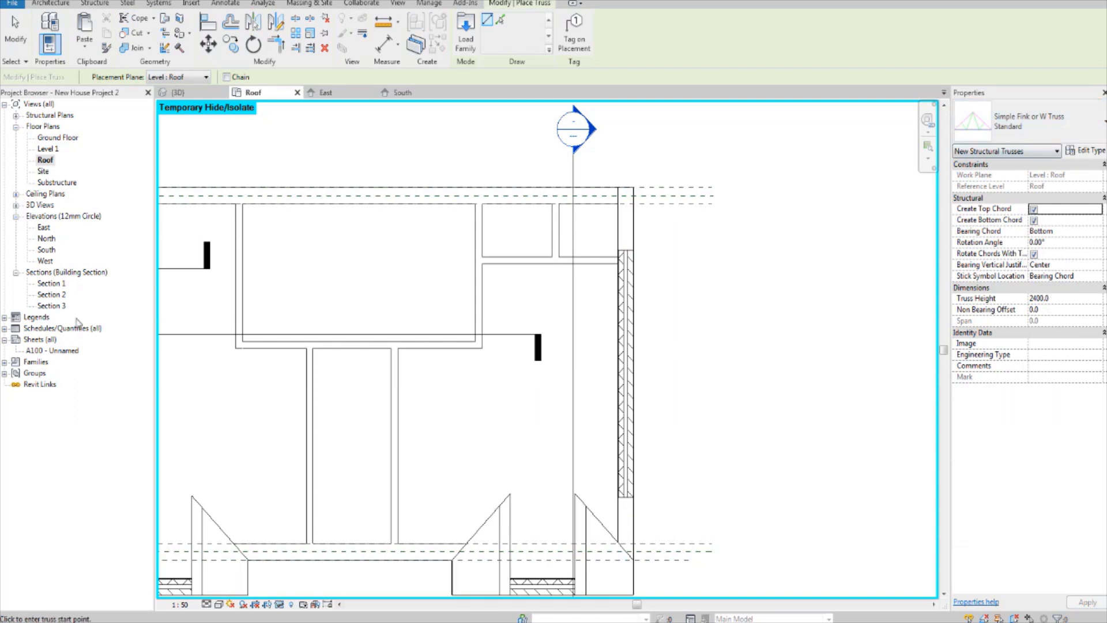
pyautogui.doubleClick(44, 227)
pyautogui.scroll(2, 678, 375)
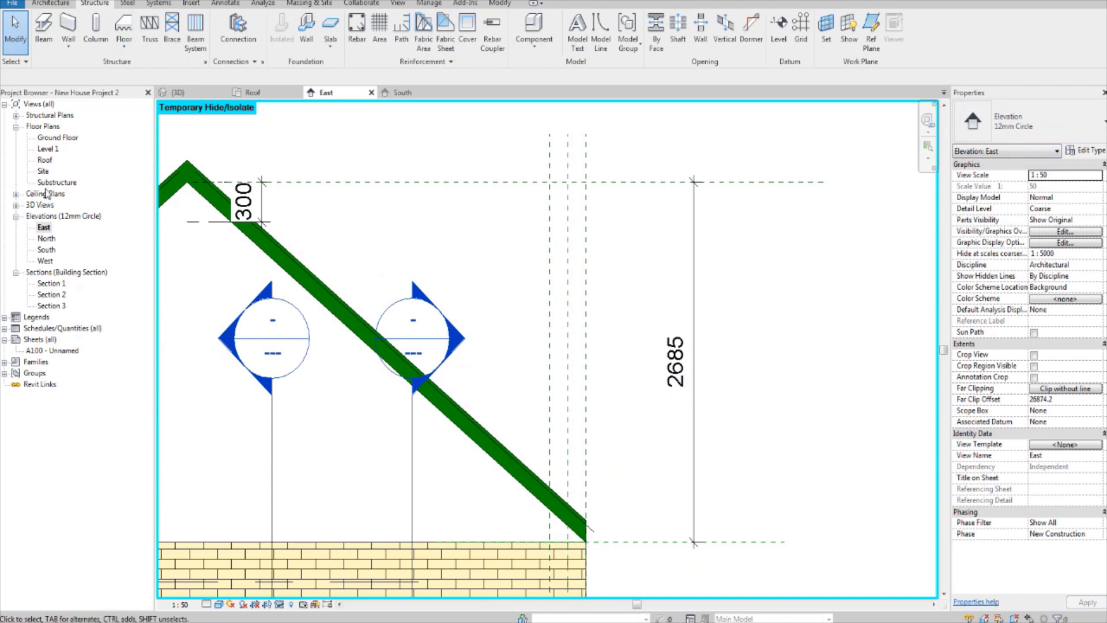
pyautogui.doubleClick(46, 160)
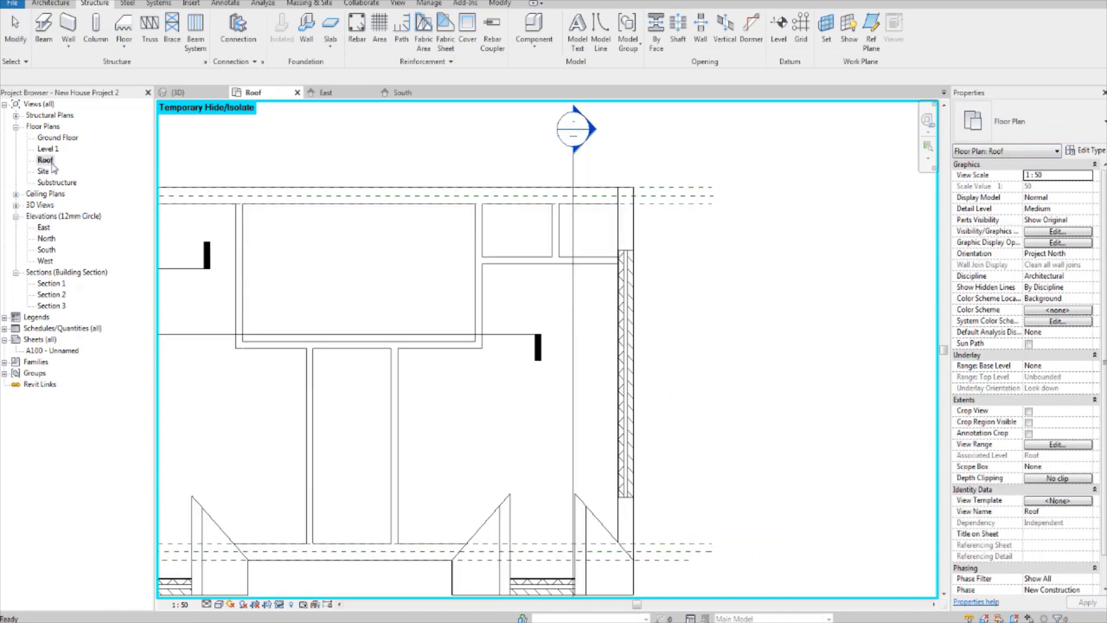
# Step: Place a Simple Fink or W Truss with a truss height of 2865 just outside the east gable, spanning between the two external walls' middle reference planes
pyautogui.click(150, 23)
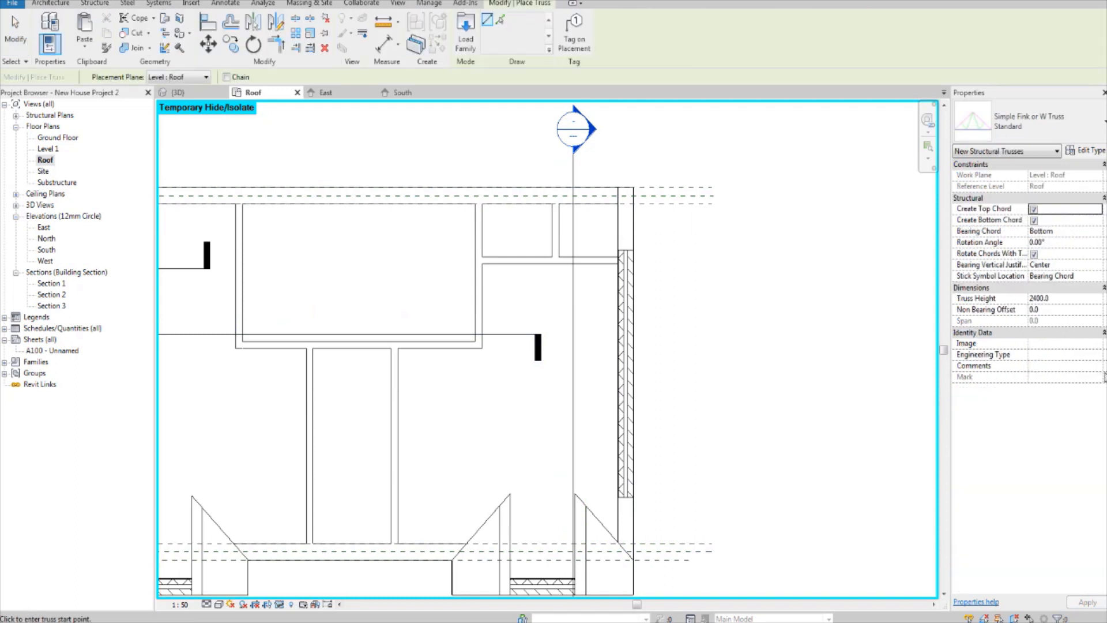
pyautogui.click(1078, 299)
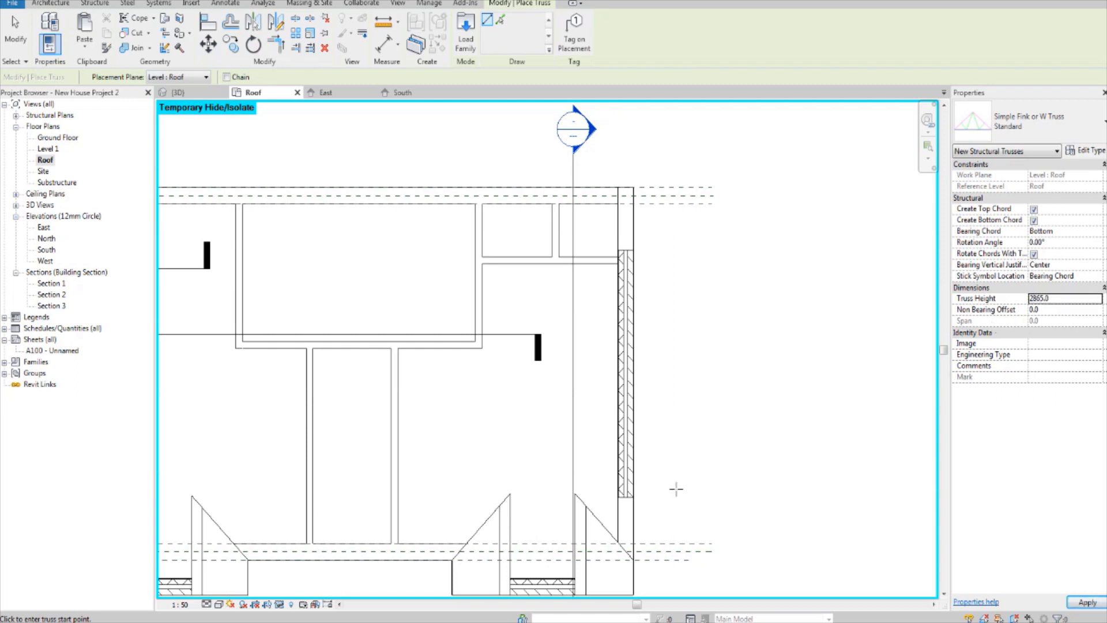
pyautogui.moveTo(676, 489); pyautogui.dragTo(671, 482, button='middle')
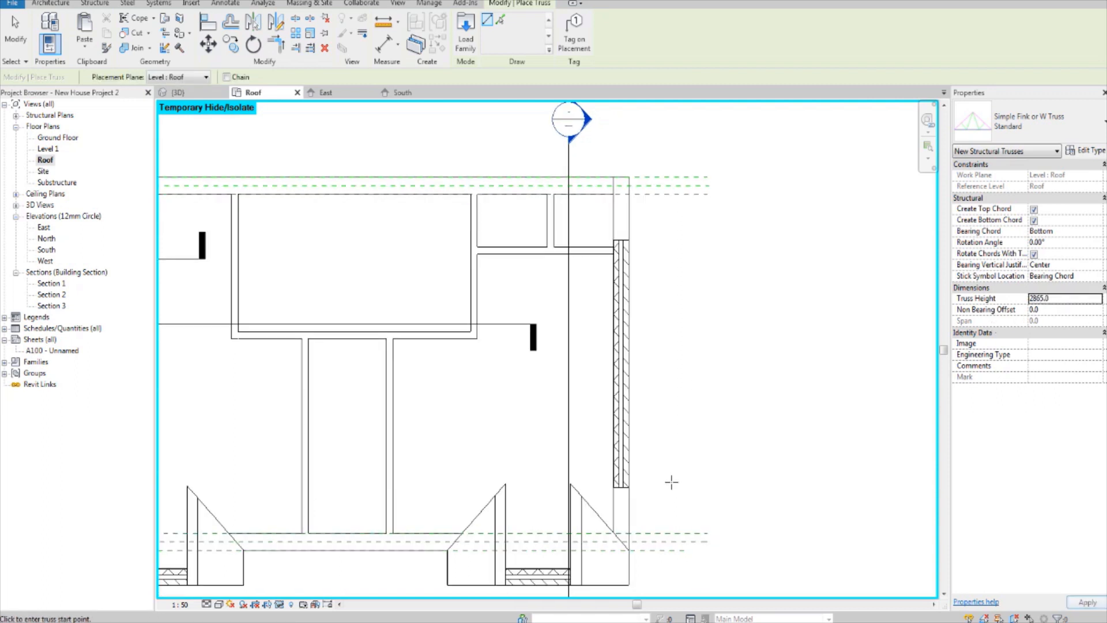
pyautogui.click(661, 541)
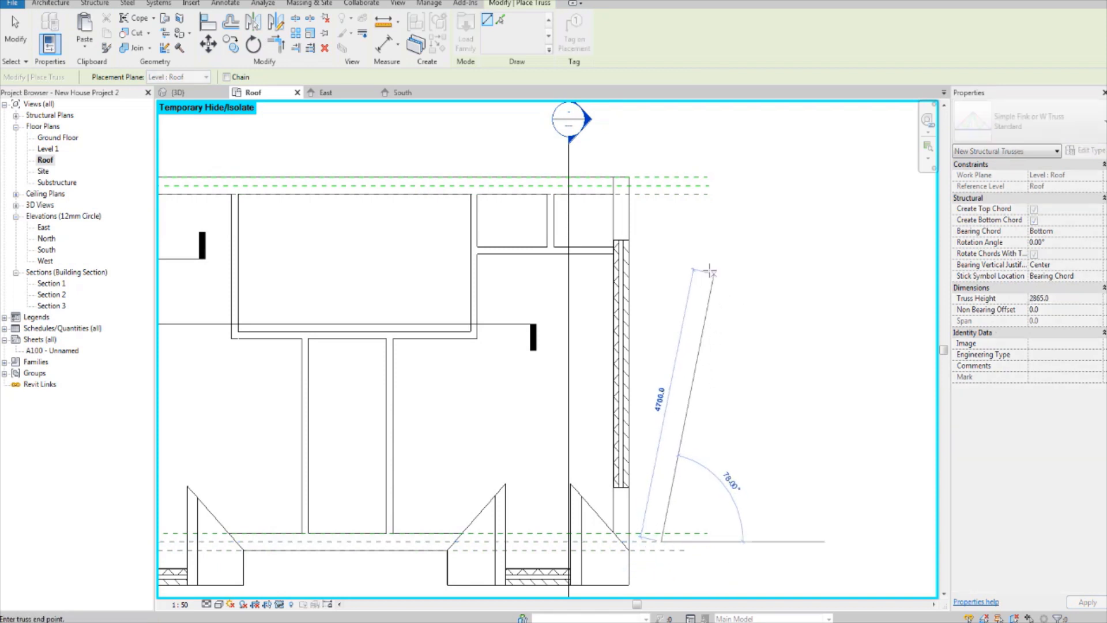
pyautogui.moveTo(697, 245); pyautogui.dragTo(681, 279, button='middle')
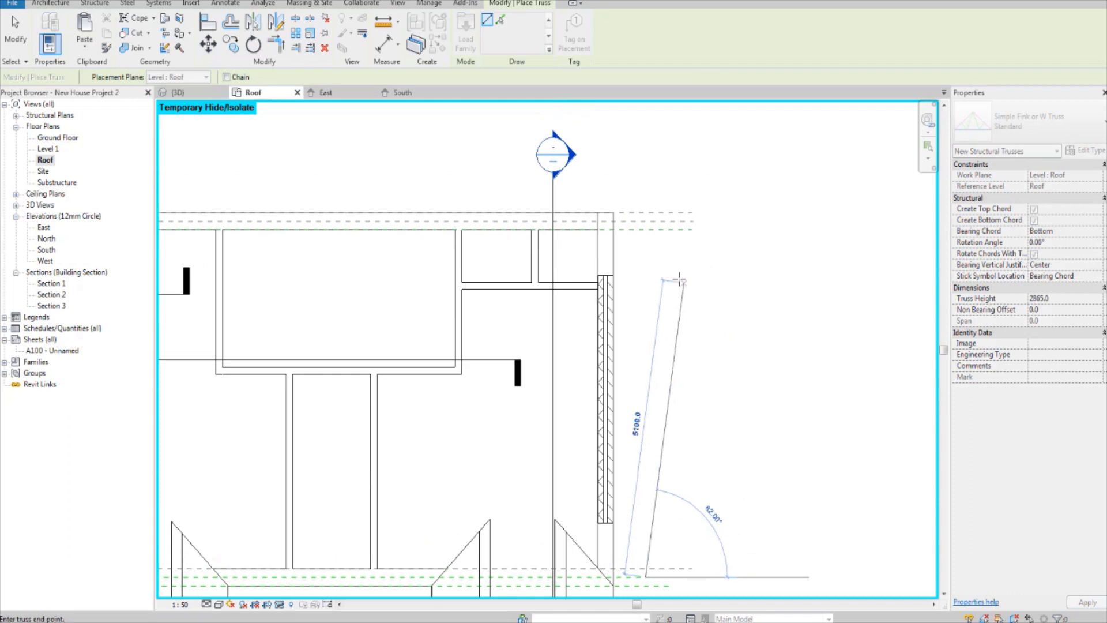
pyautogui.click(646, 222)
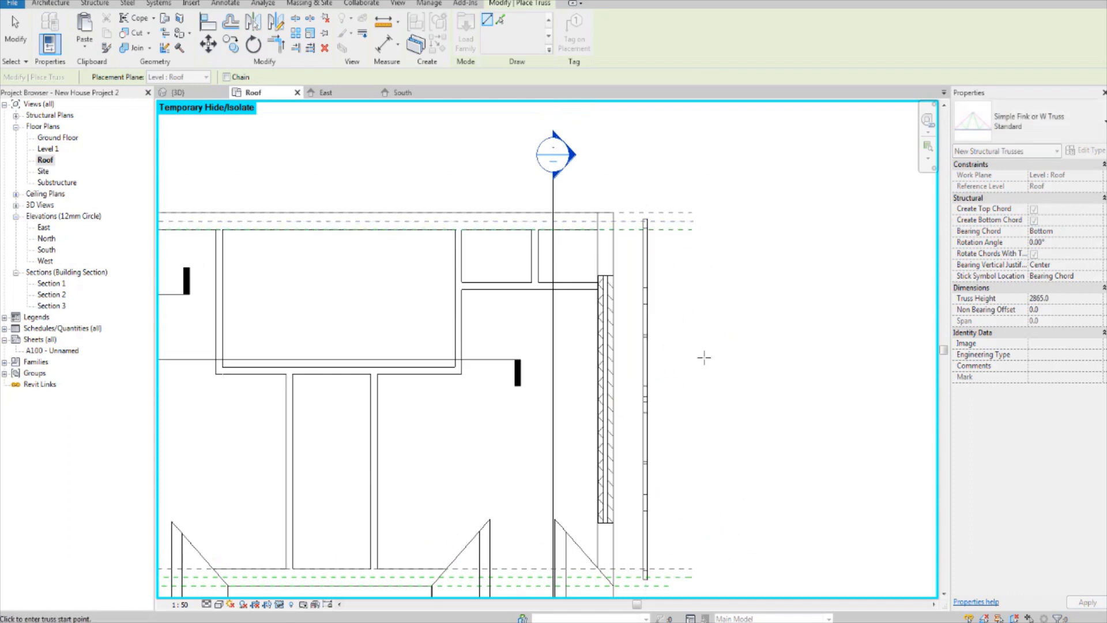
# Step: Open the East elevation and set its detail level to Medium
pyautogui.moveTo(714, 366); pyautogui.dragTo(718, 326, button='middle')
pyautogui.moveTo(610, 398); pyautogui.dragTo(594, 400, button='middle')
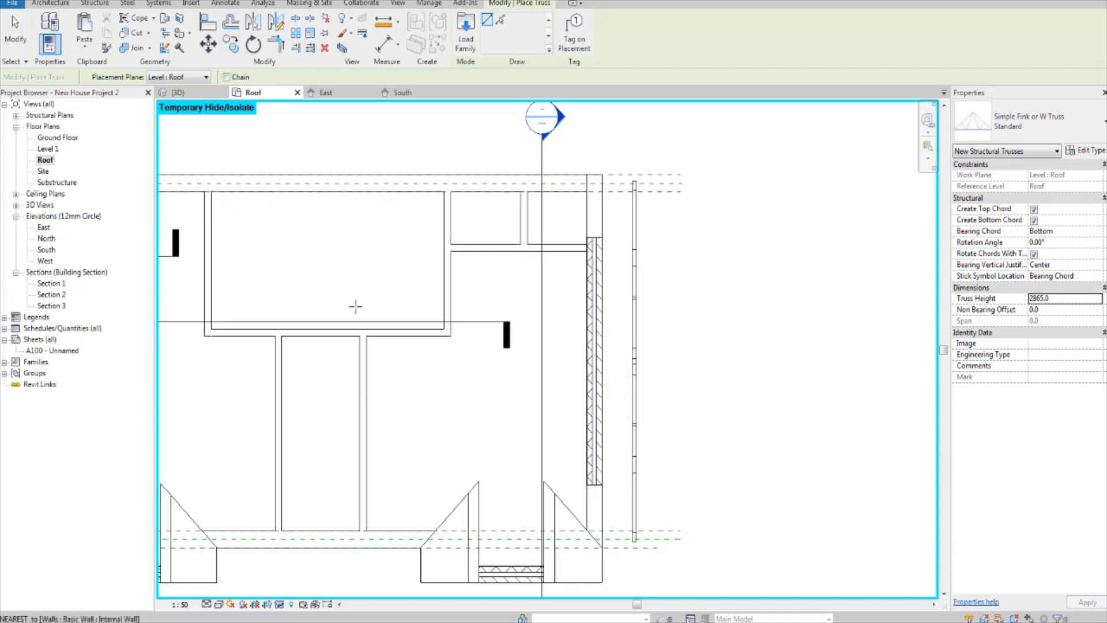
pyautogui.moveTo(331, 291); pyautogui.dragTo(304, 267, button='middle')
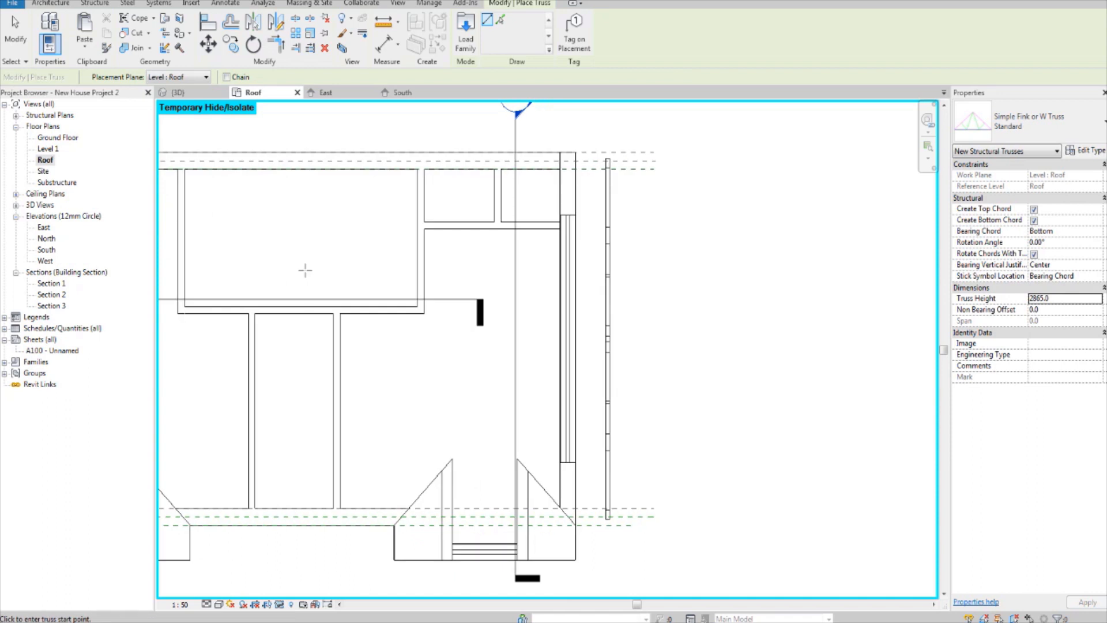
pyautogui.doubleClick(44, 227)
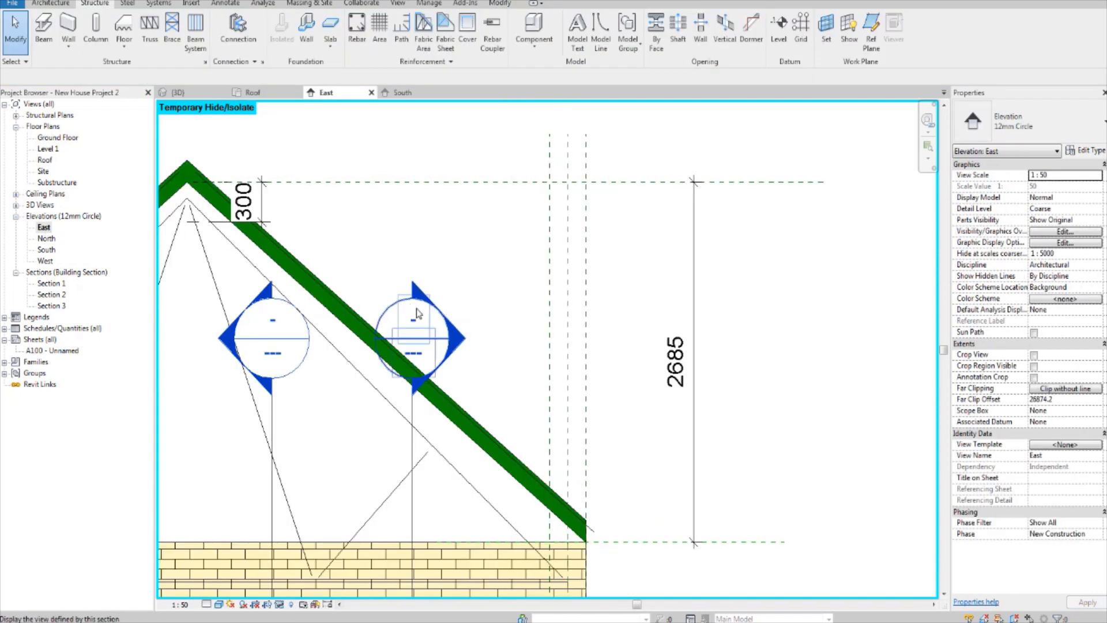
pyautogui.scroll(-2, 453, 331)
pyautogui.moveTo(453, 332); pyautogui.dragTo(652, 312, button='middle')
pyautogui.scroll(-3, 571, 302)
pyautogui.scroll(2, 511, 385)
pyautogui.moveTo(513, 392); pyautogui.dragTo(532, 411, button='middle')
pyautogui.click(218, 604)
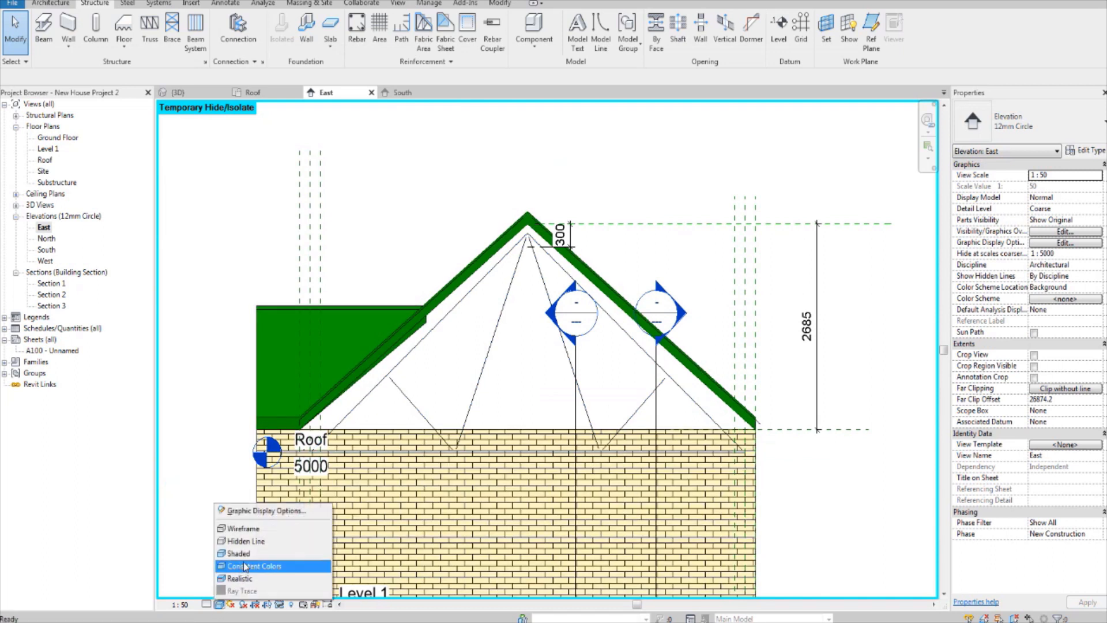
pyautogui.click(206, 604)
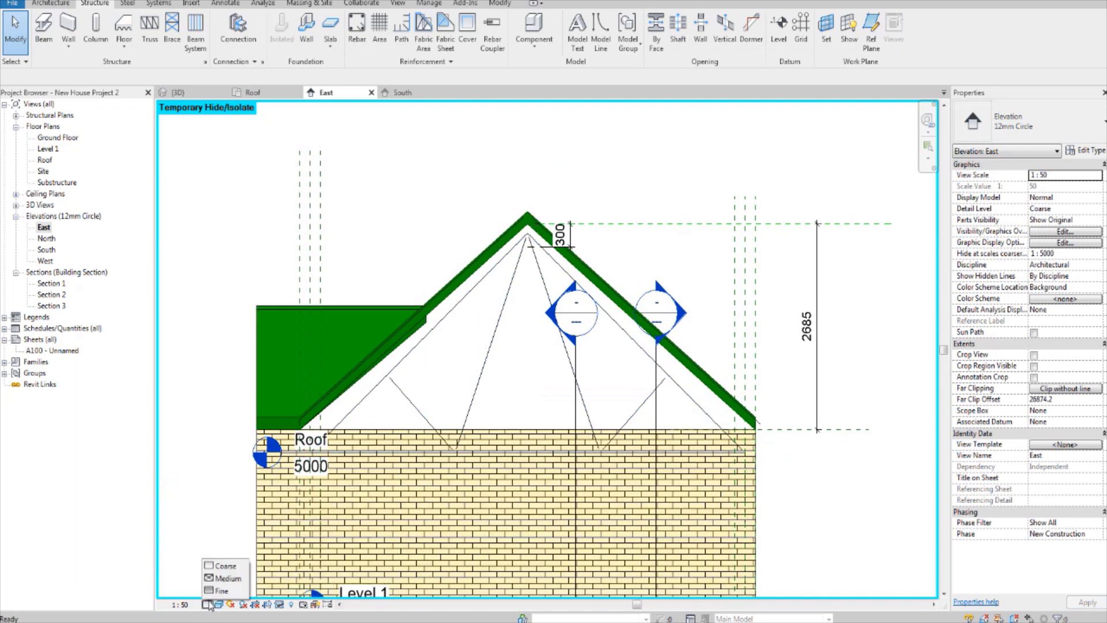
pyautogui.click(226, 577)
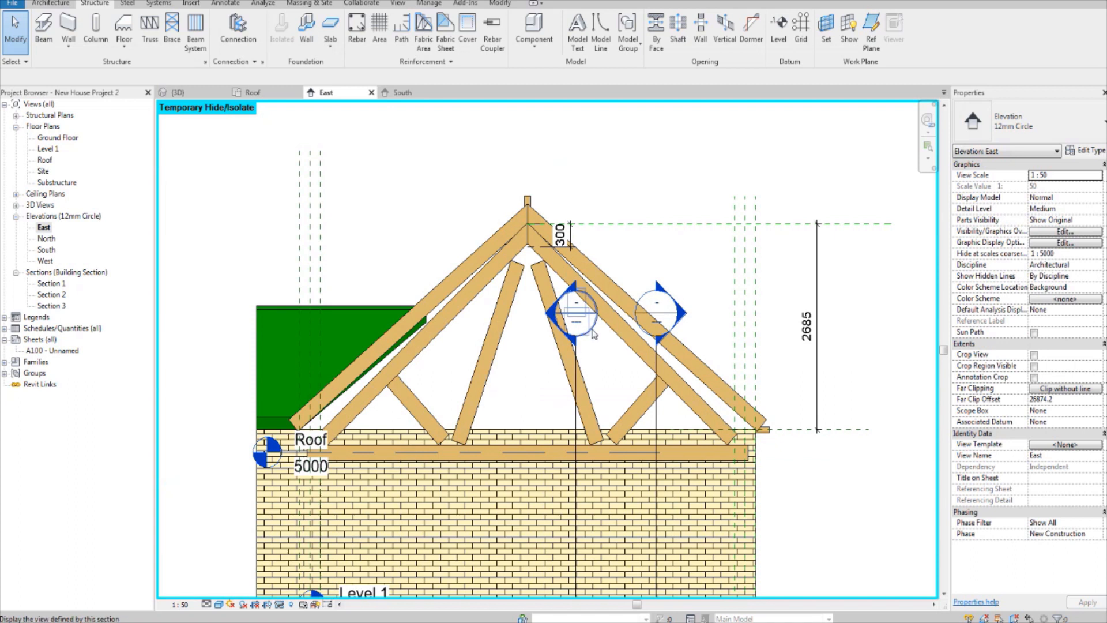
# Step: Examine how the new truss's top chords and apex sit against the two Glulam 79X200 rafters in the East elevation
pyautogui.scroll(1, 531, 339)
pyautogui.scroll(2, 559, 387)
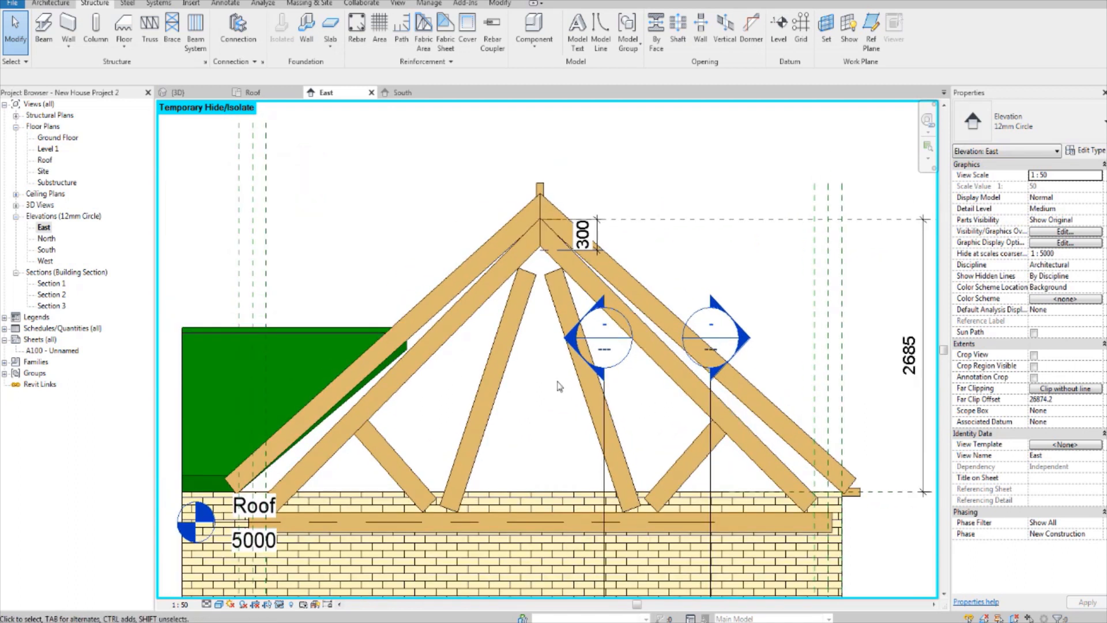
pyautogui.moveTo(644, 352); pyautogui.dragTo(641, 383, button='middle')
pyautogui.click(642, 383)
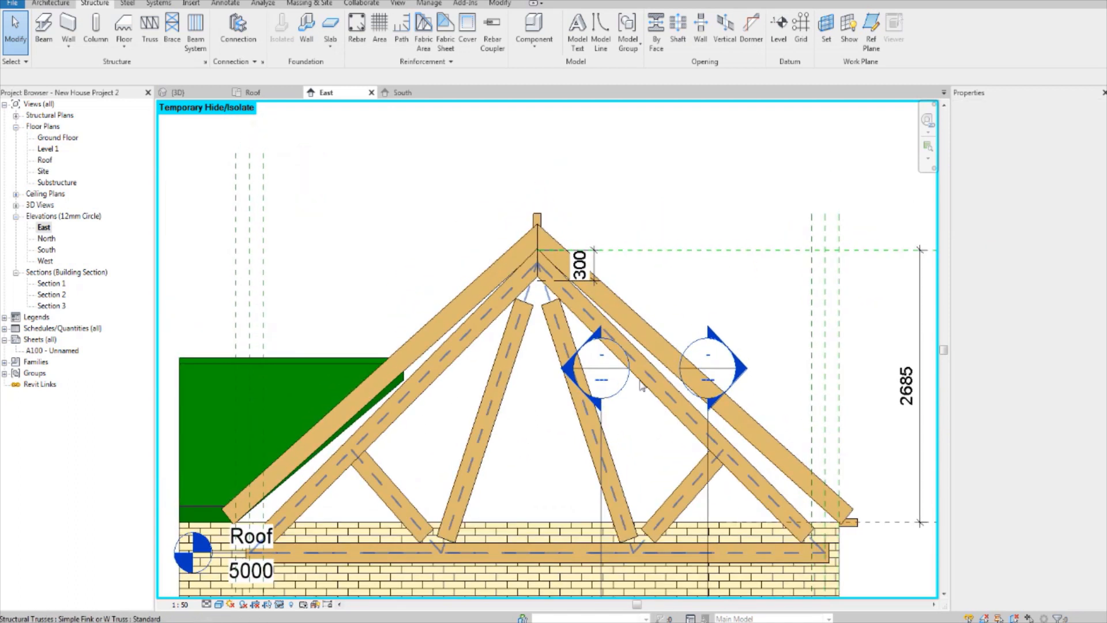
pyautogui.scroll(2, 643, 377)
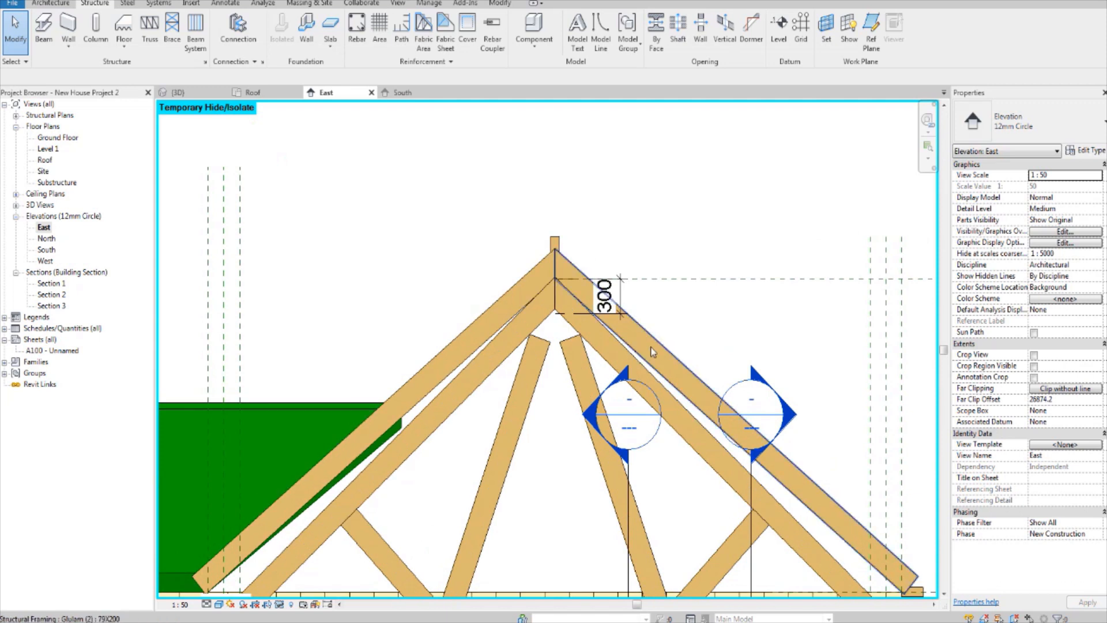
pyautogui.scroll(-2, 653, 351)
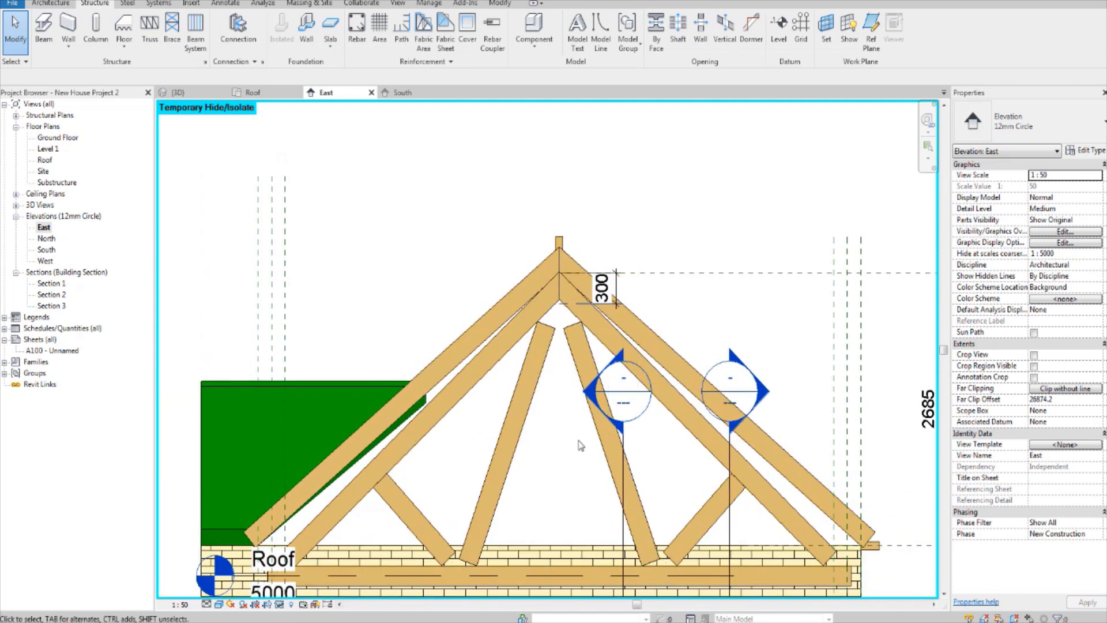
pyautogui.click(651, 343)
pyautogui.keyDown('ctrl'); pyautogui.click(491, 324); pyautogui.keyUp('ctrl')
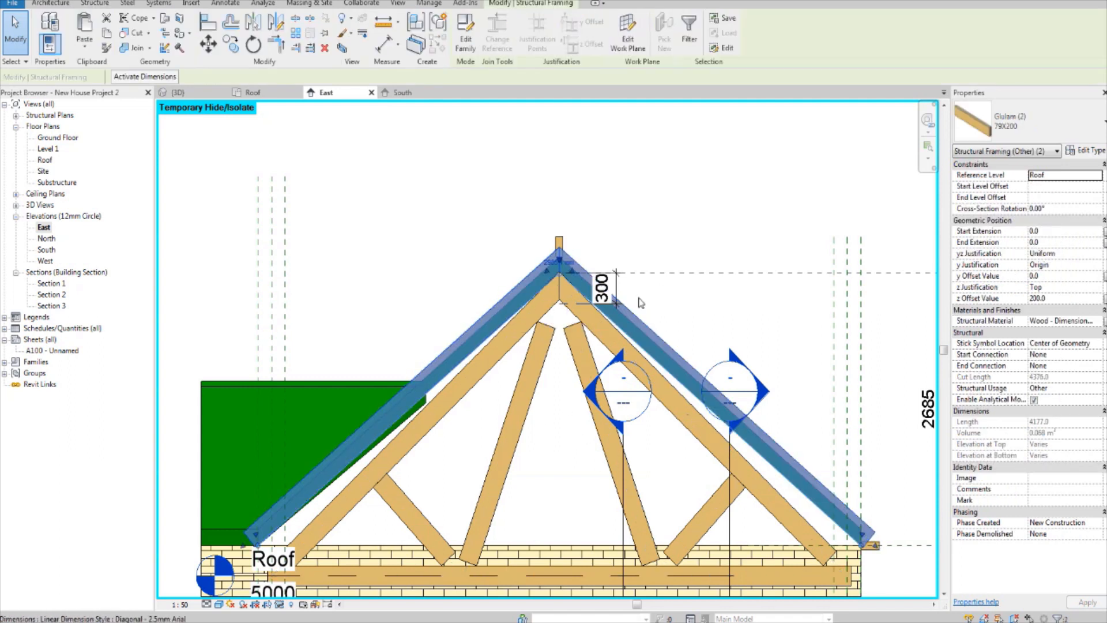
pyautogui.click(682, 177)
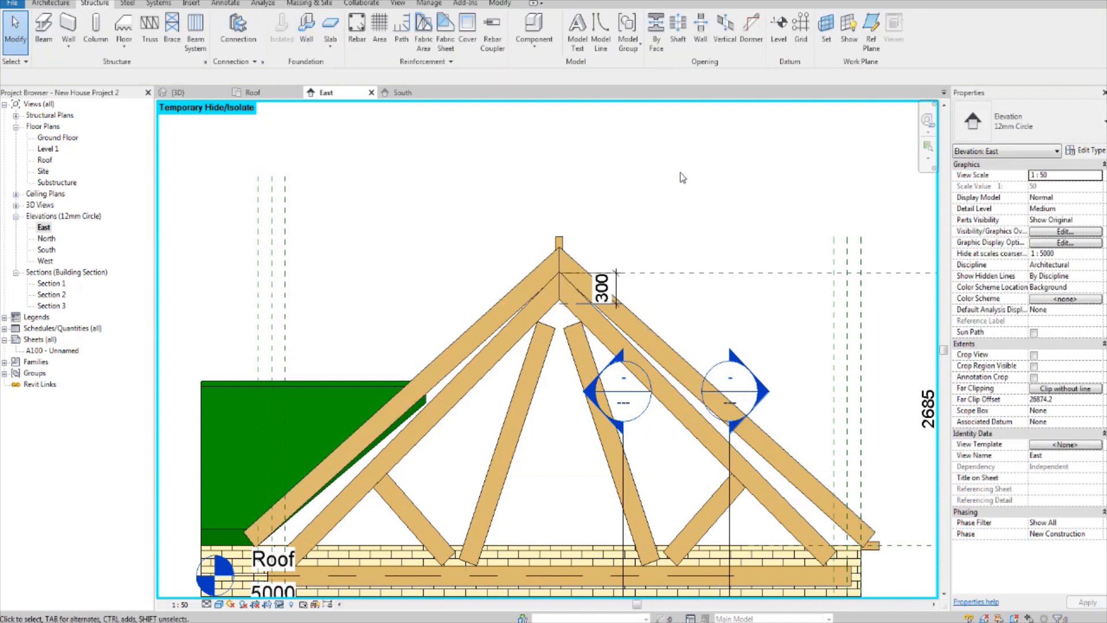
pyautogui.click(630, 312)
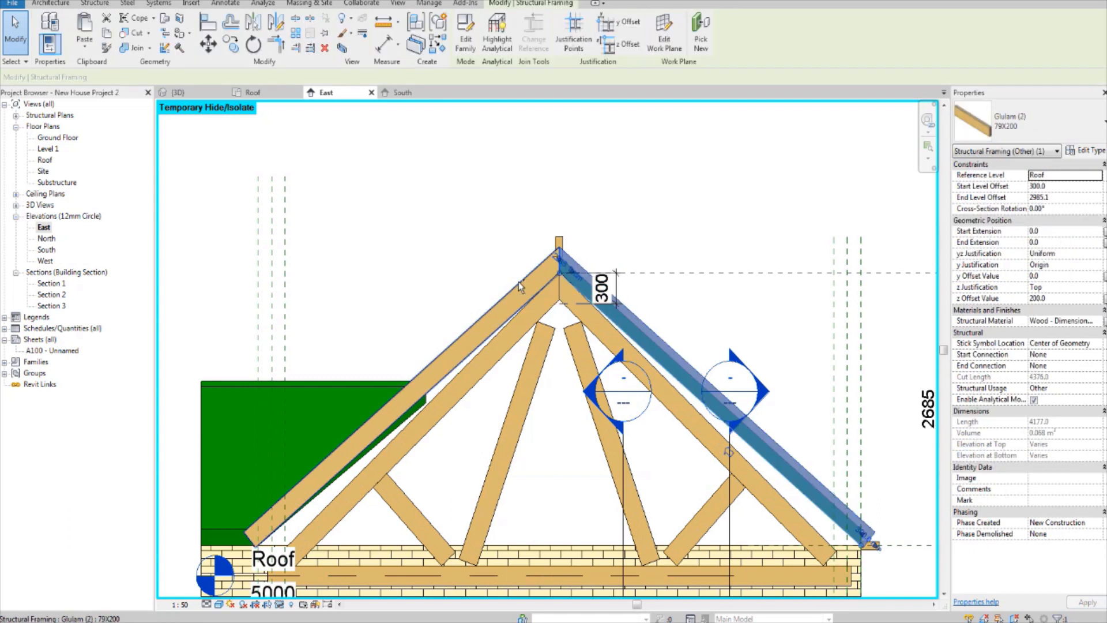
pyautogui.keyDown('ctrl'); pyautogui.click(570, 288); pyautogui.keyUp('ctrl')
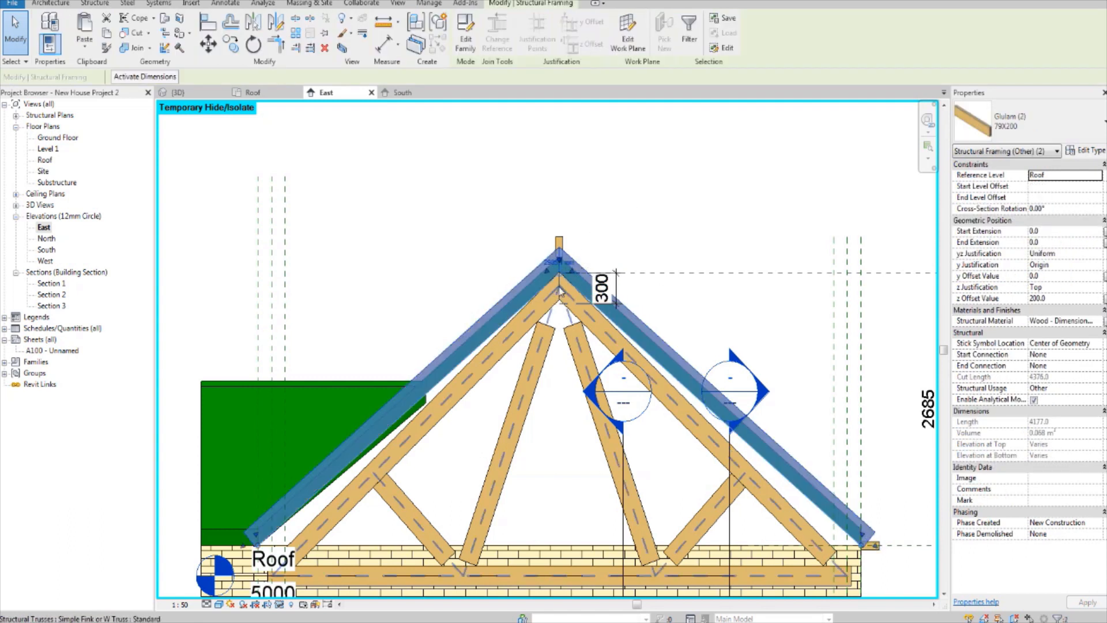
pyautogui.scroll(2, 557, 287)
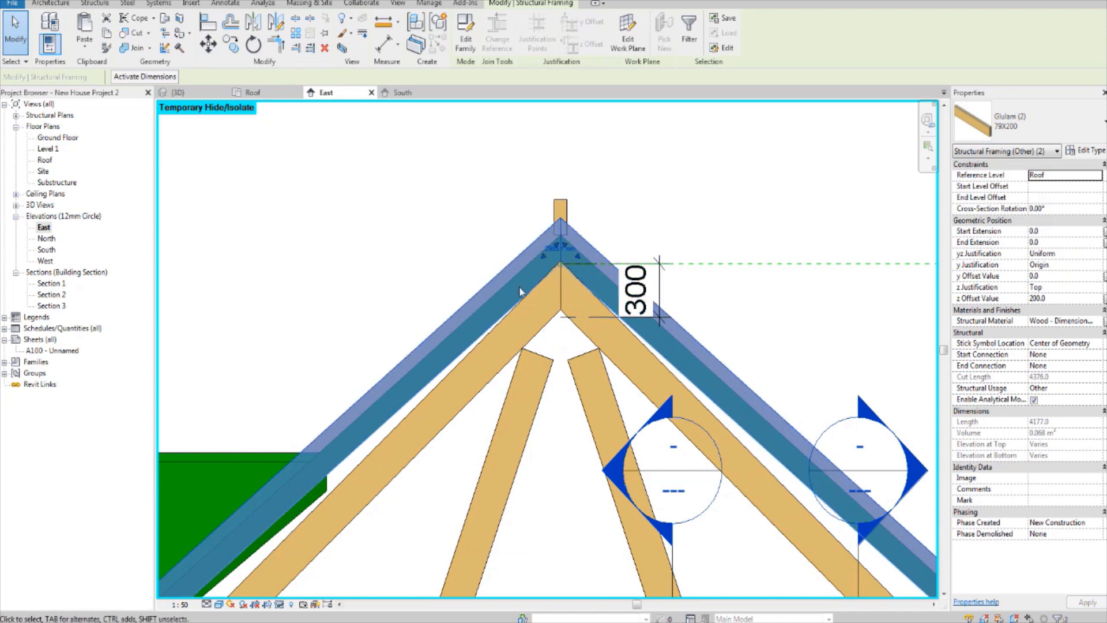
pyautogui.click(489, 249)
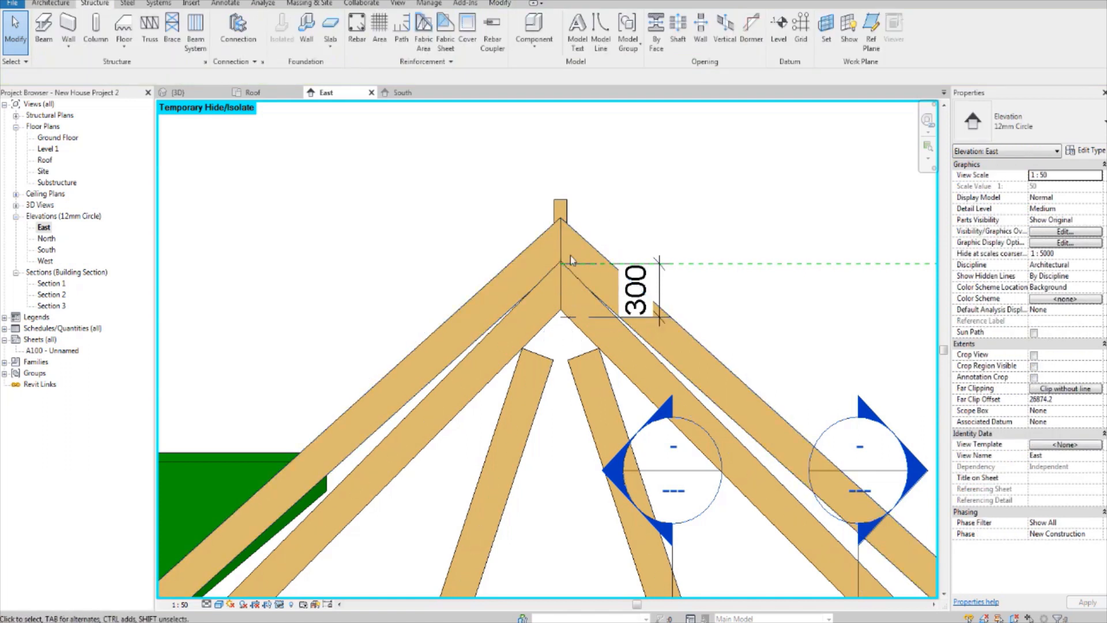
# Step: Select both Glulam 79X200 rafters in the East elevation and set a halftone graphic override for these elements in the view
pyautogui.click(553, 247)
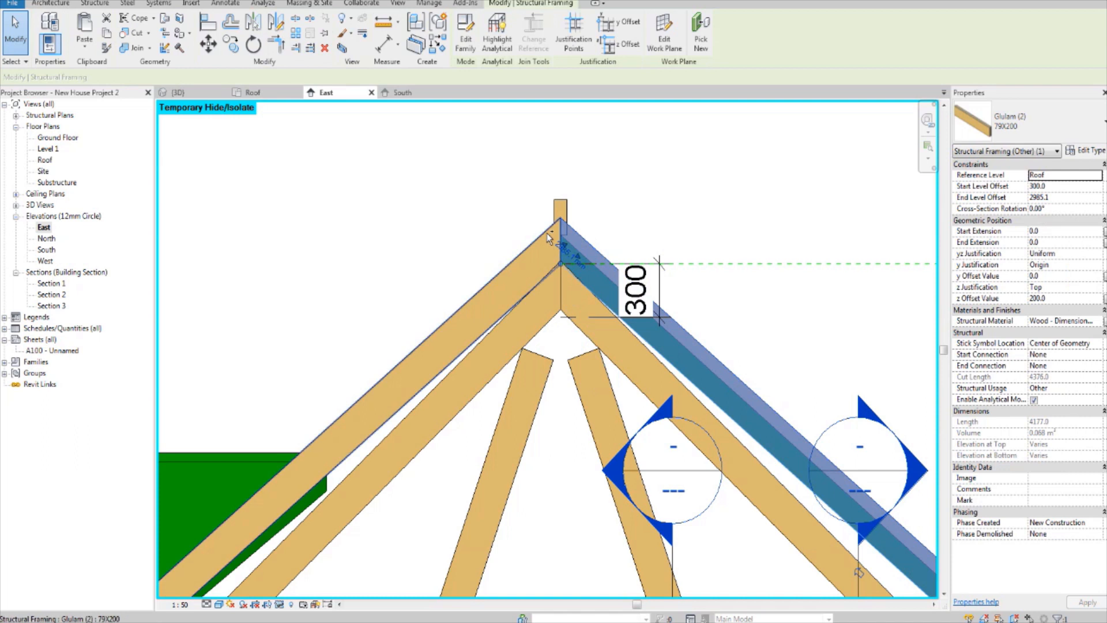
pyautogui.keyDown('ctrl'); pyautogui.click(547, 233); pyautogui.keyUp('ctrl')
pyautogui.rightClick(547, 233)
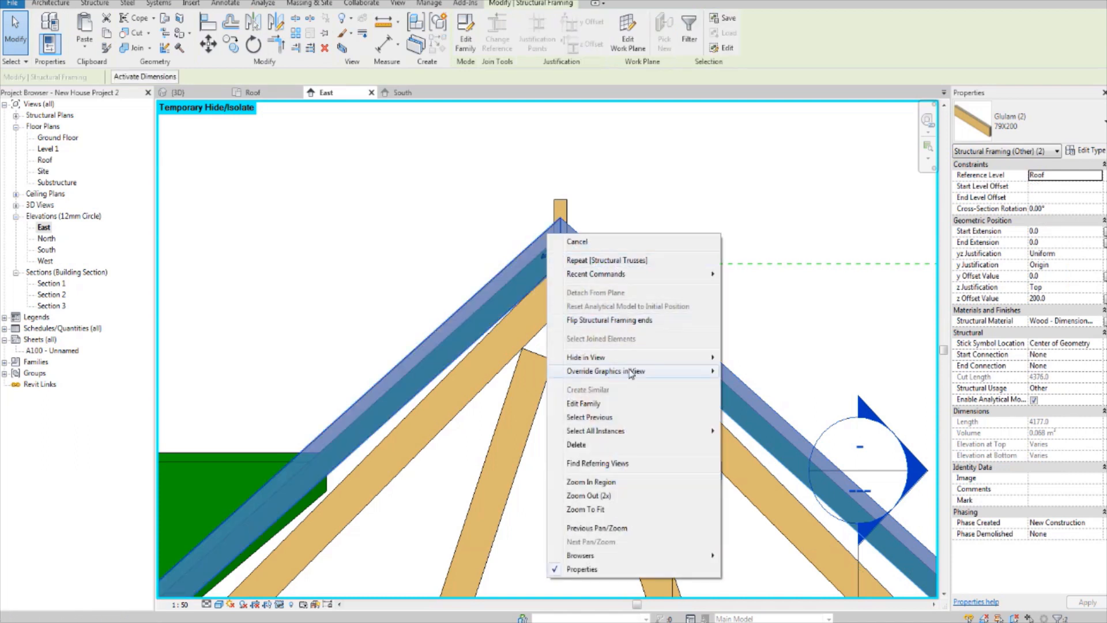
pyautogui.moveTo(639, 371)
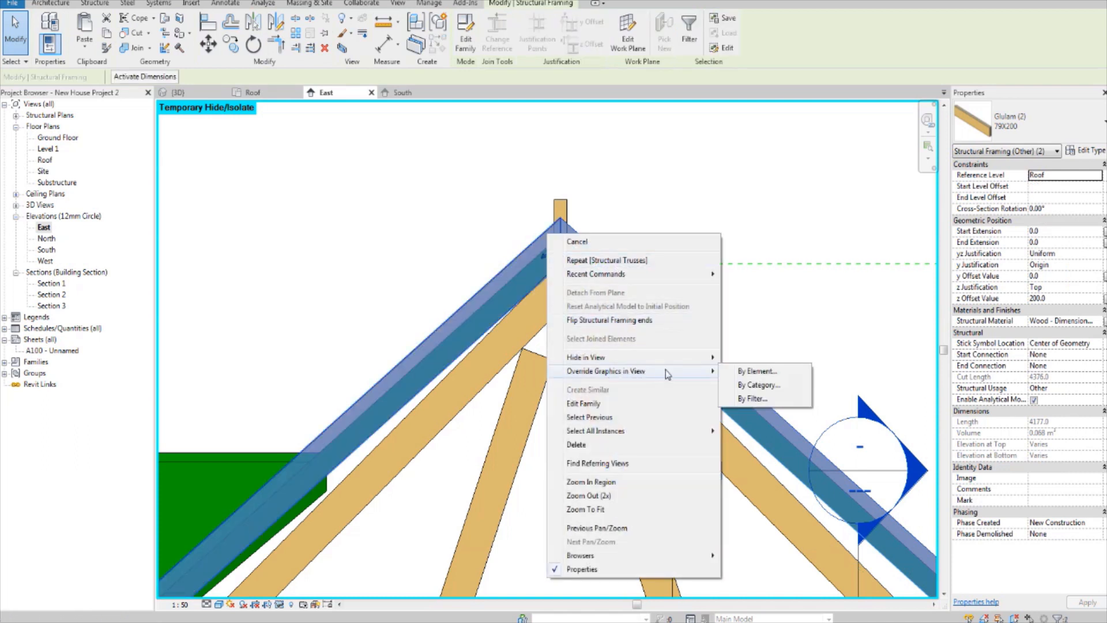
pyautogui.click(760, 372)
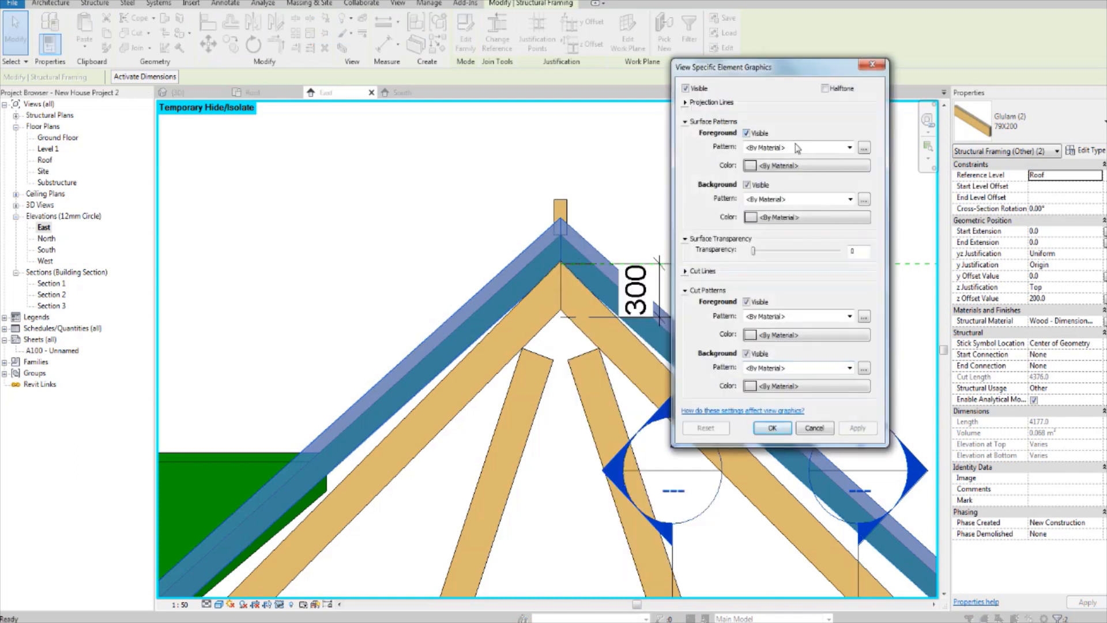
pyautogui.click(833, 91)
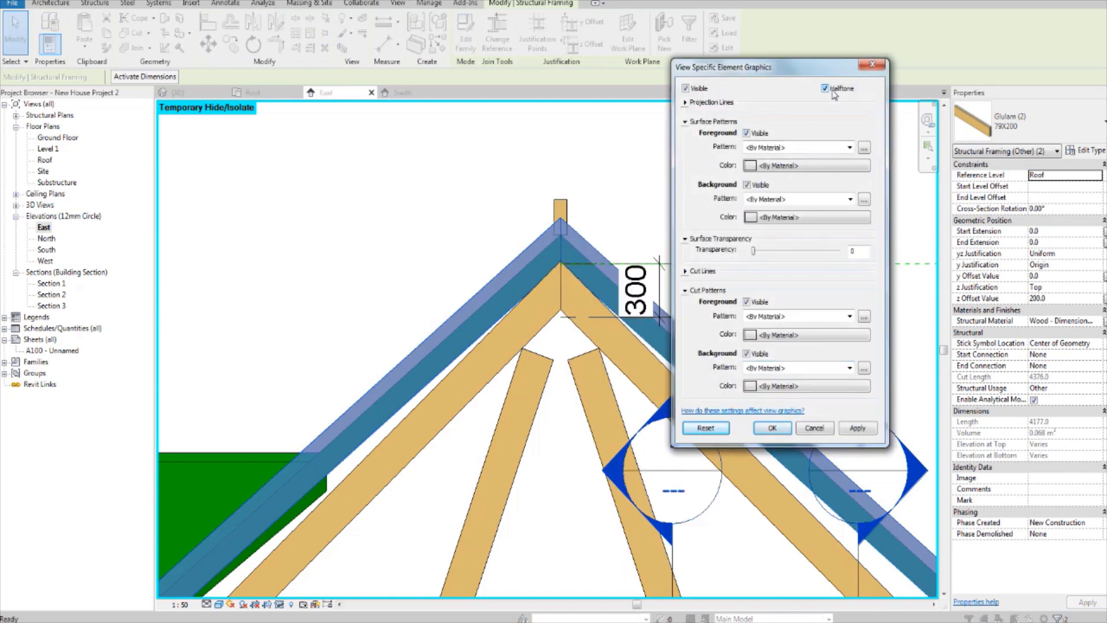
# Step: Override the two rafters' foreground surface pattern with a solid fill in red and apply the override
pyautogui.click(785, 149)
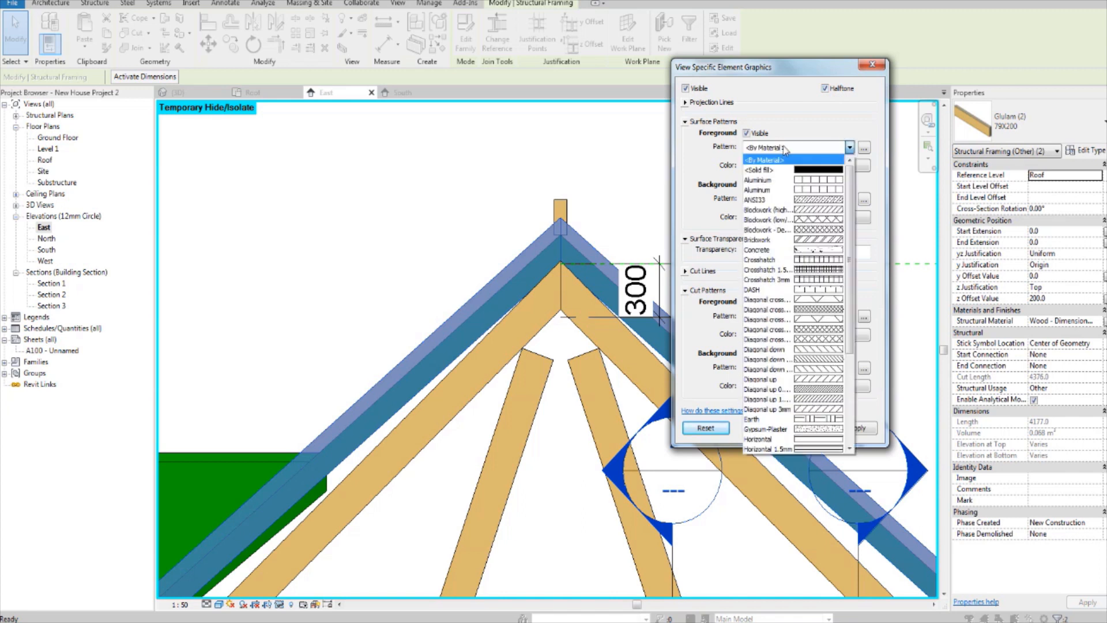
pyautogui.click(767, 170)
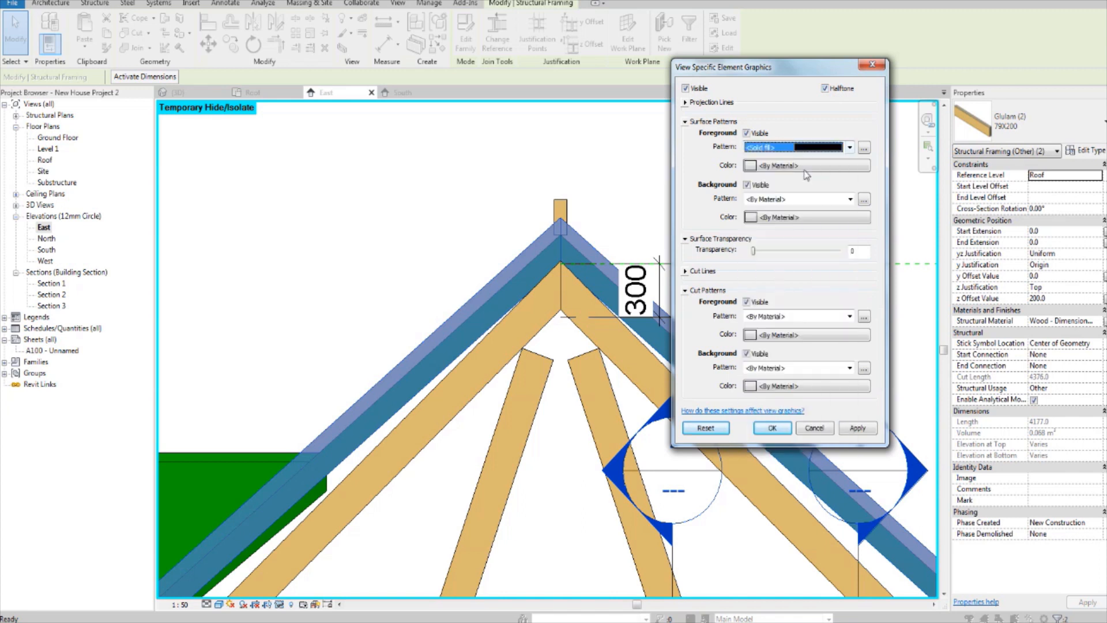
pyautogui.click(808, 175)
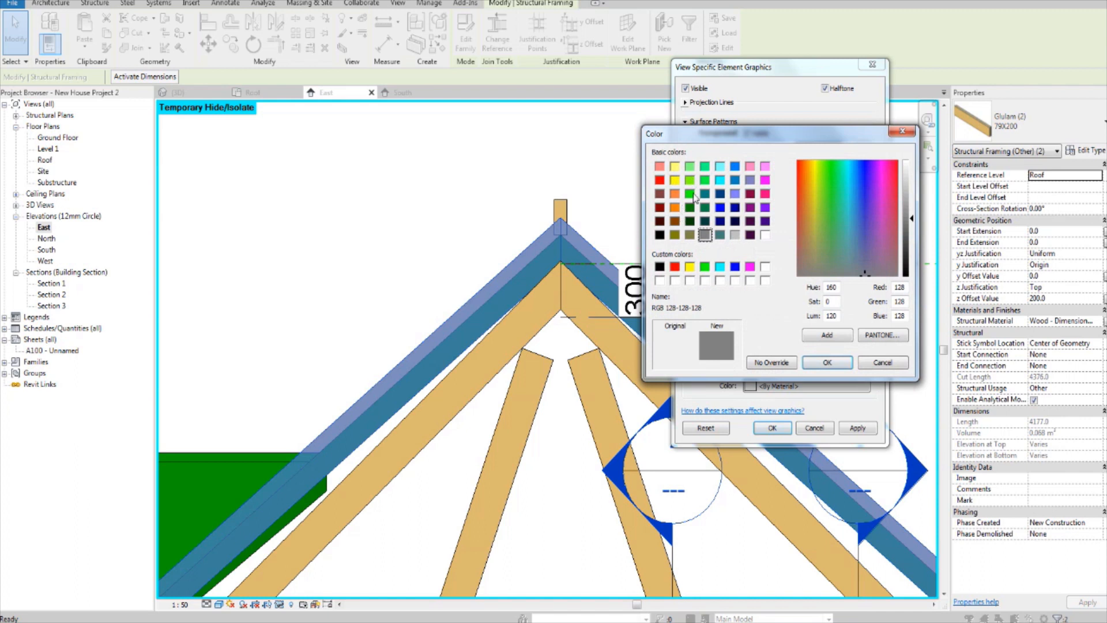
pyautogui.click(765, 181)
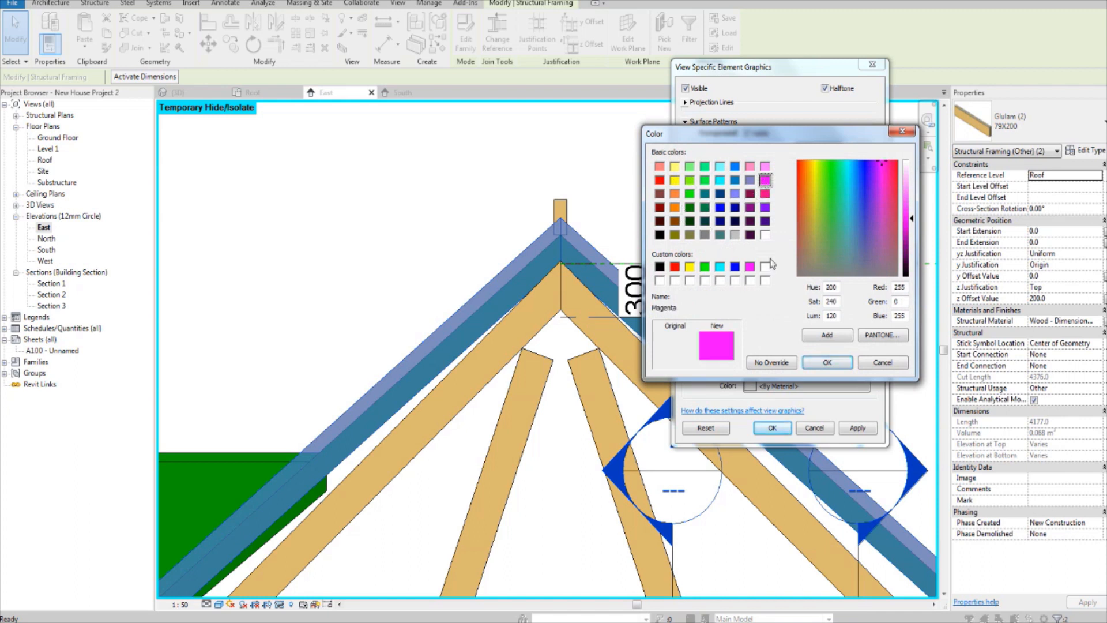
pyautogui.click(720, 207)
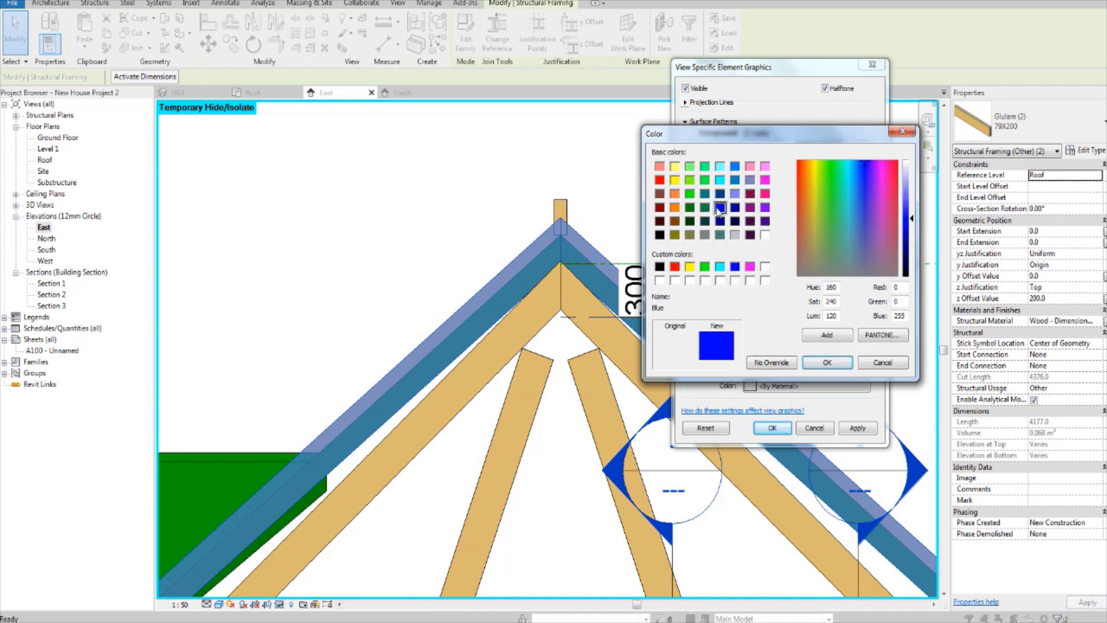
pyautogui.click(659, 181)
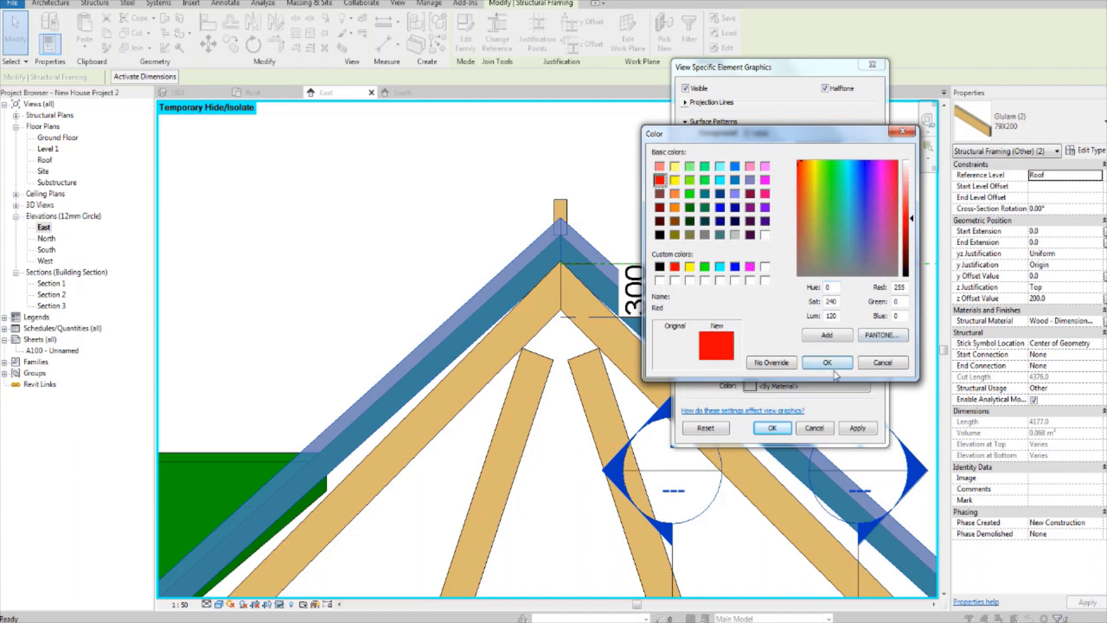
pyautogui.click(840, 361)
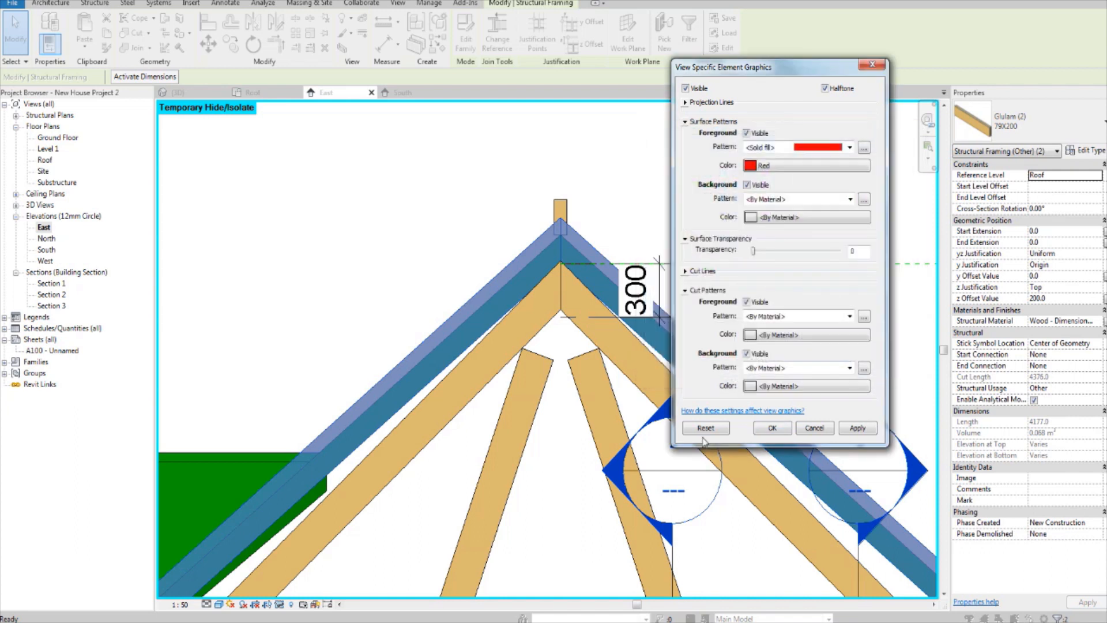
pyautogui.click(760, 427)
pyautogui.click(692, 188)
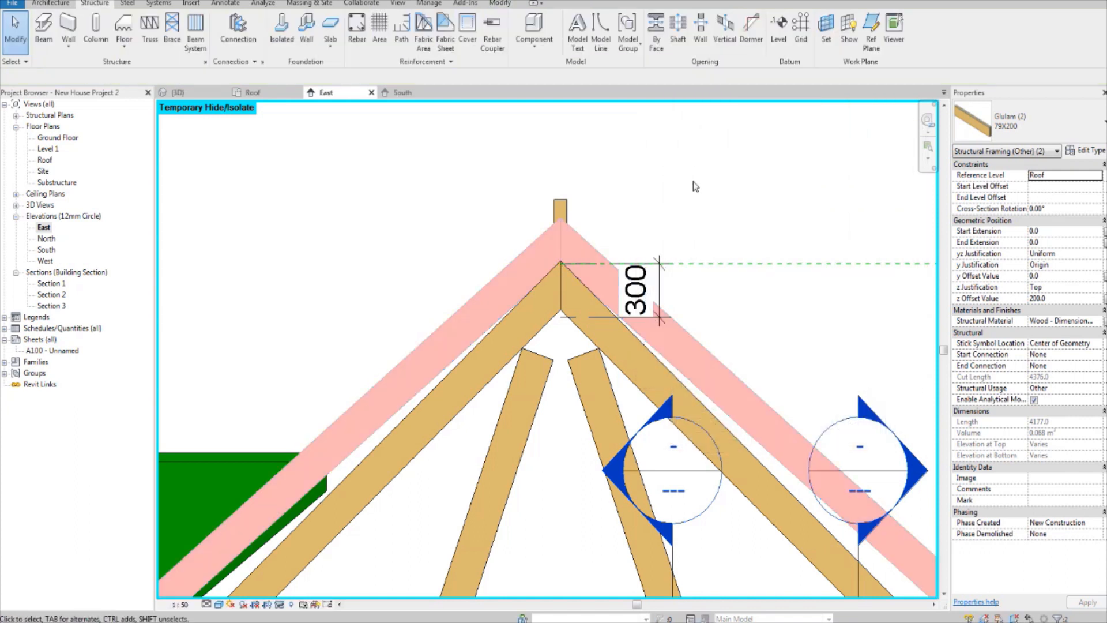
# Step: Select the Simple Fink or W Truss and examine how its bottom chord sits against the top of the external wall
pyautogui.scroll(-2, 692, 188)
pyautogui.scroll(-1, 692, 188)
pyautogui.scroll(2, 647, 254)
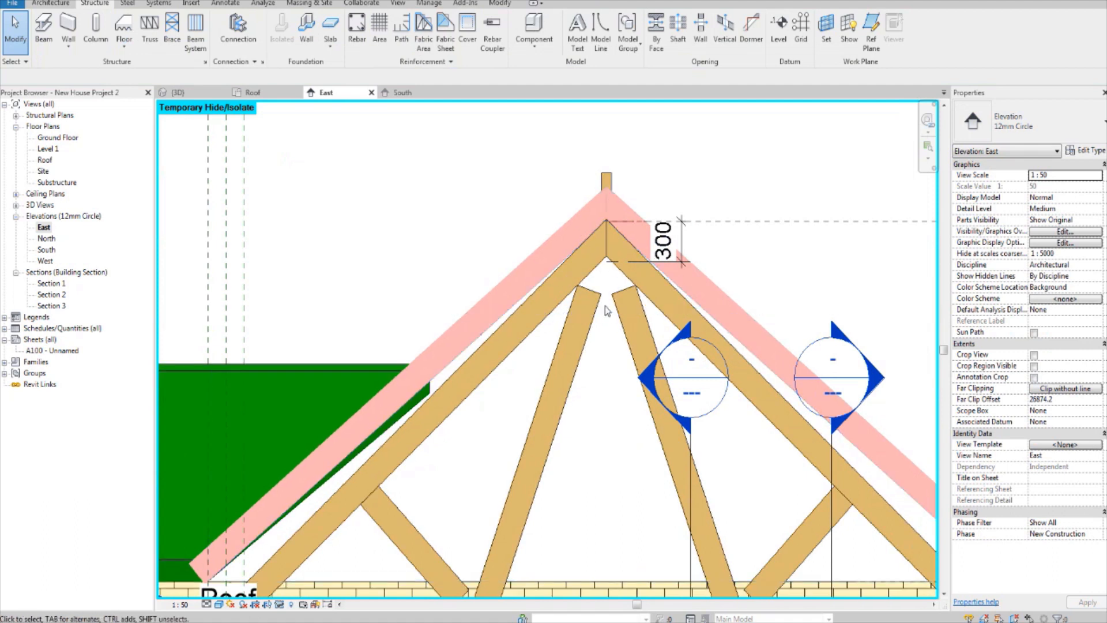
pyautogui.scroll(-1, 605, 306)
pyautogui.scroll(-1, 564, 336)
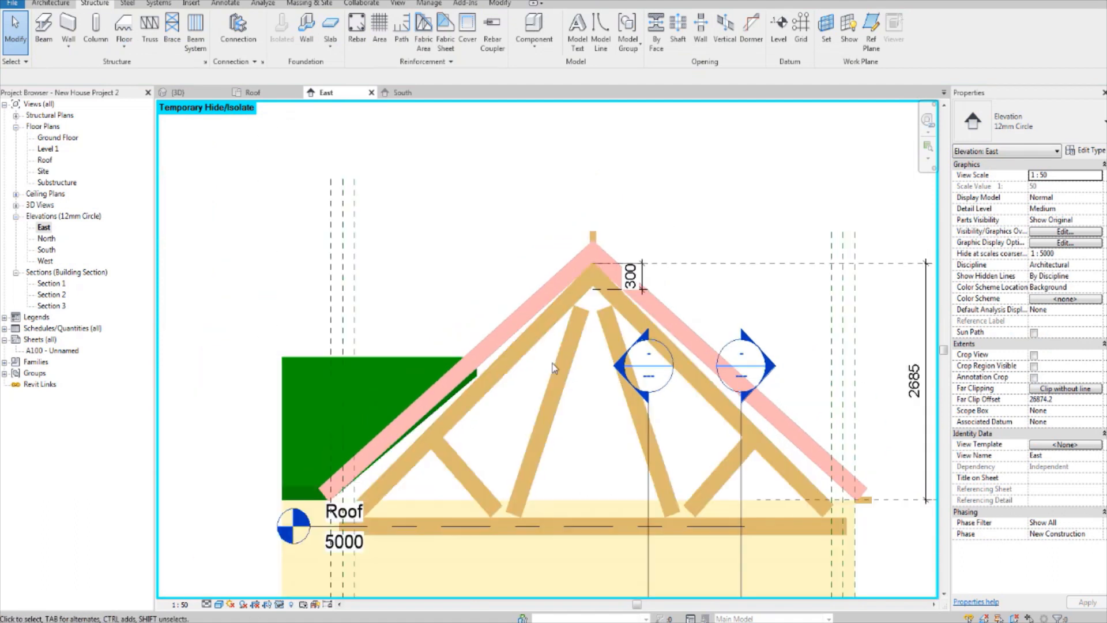
pyautogui.scroll(2, 557, 464)
pyautogui.scroll(1, 563, 495)
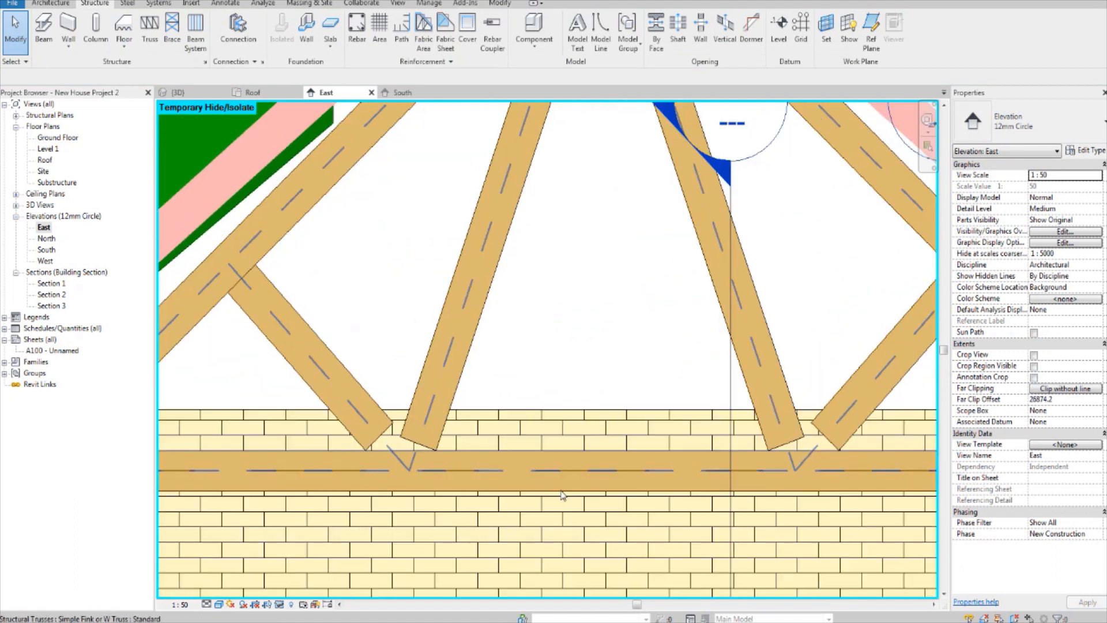
pyautogui.click(562, 473)
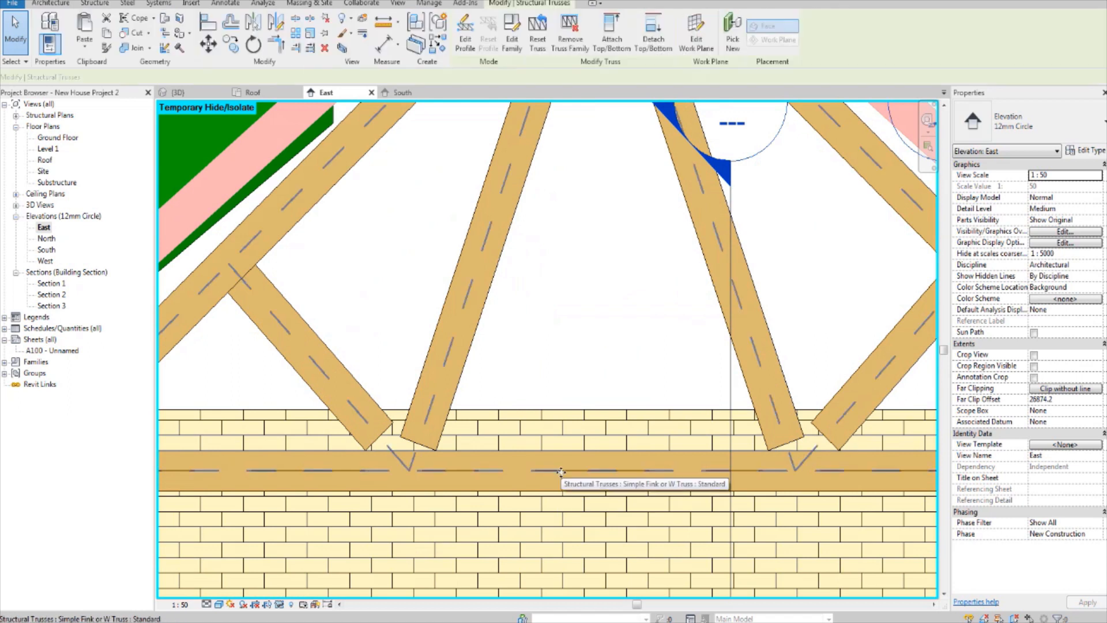
pyautogui.scroll(-3, 731, 452)
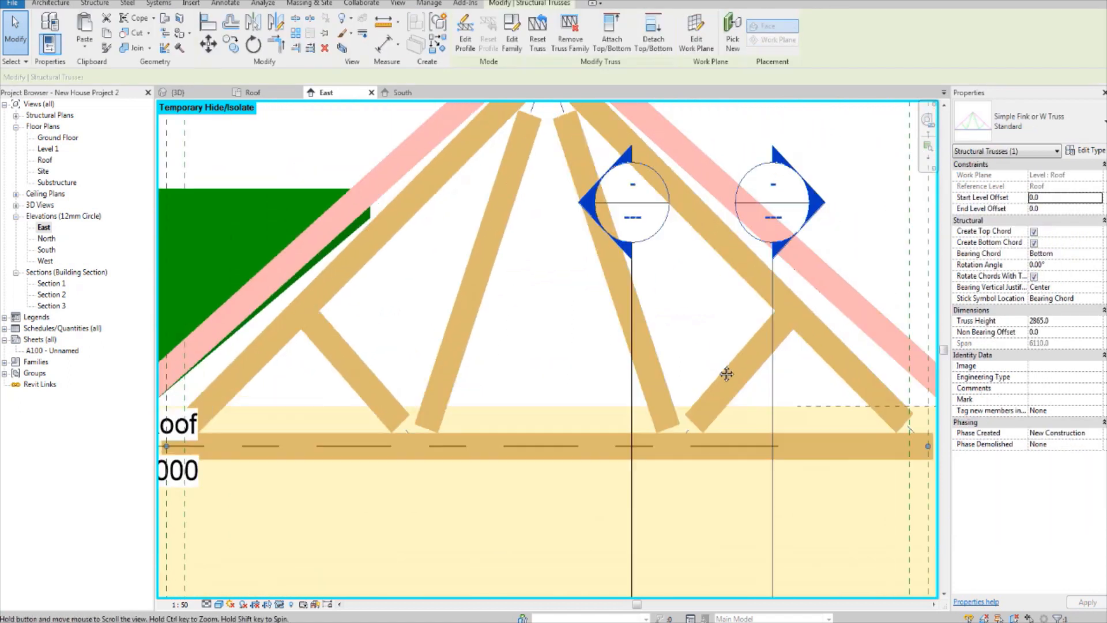
pyautogui.scroll(1, 732, 454)
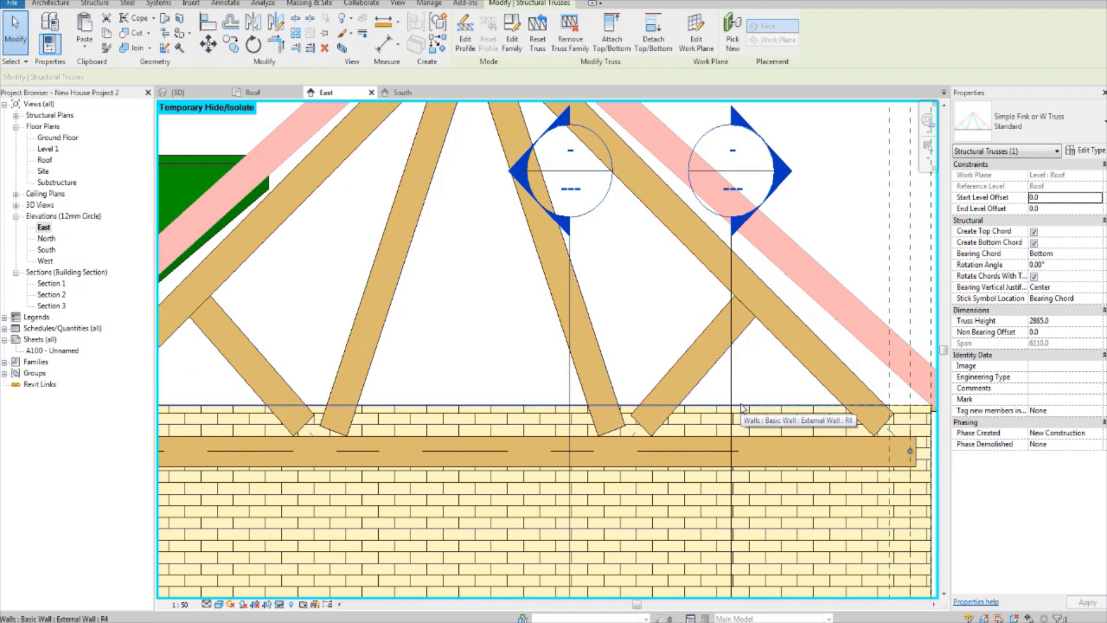
pyautogui.moveTo(612, 425); pyautogui.dragTo(610, 411, button='middle')
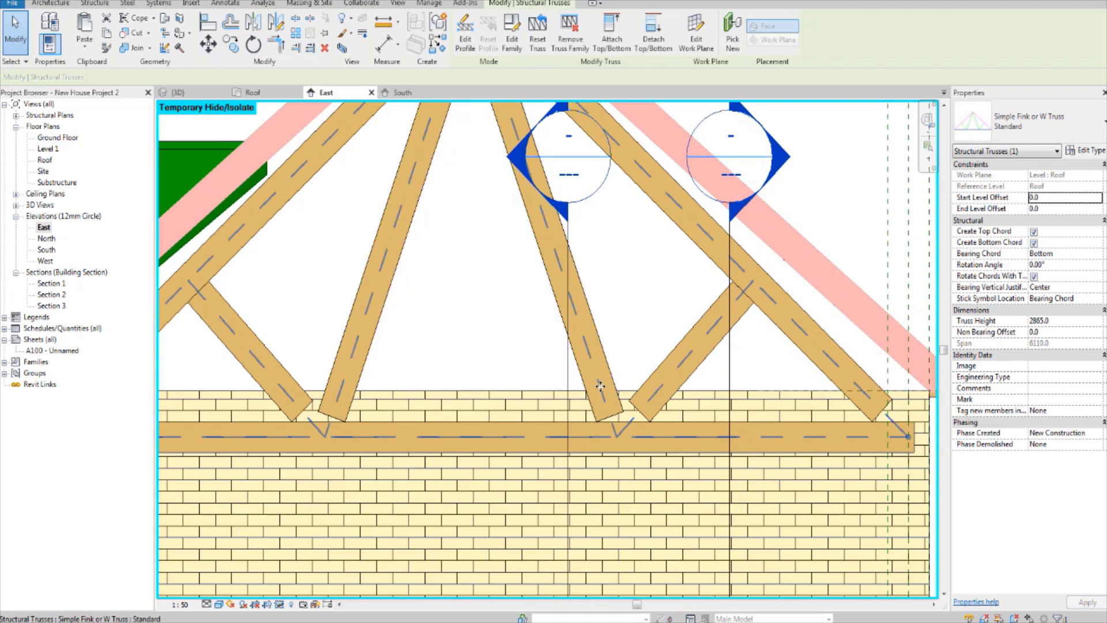
# Step: Add an aligned dimension from the underside of the truss's bottom chord to the top of the external wall, placed beyond the wall's end
pyautogui.press('i')
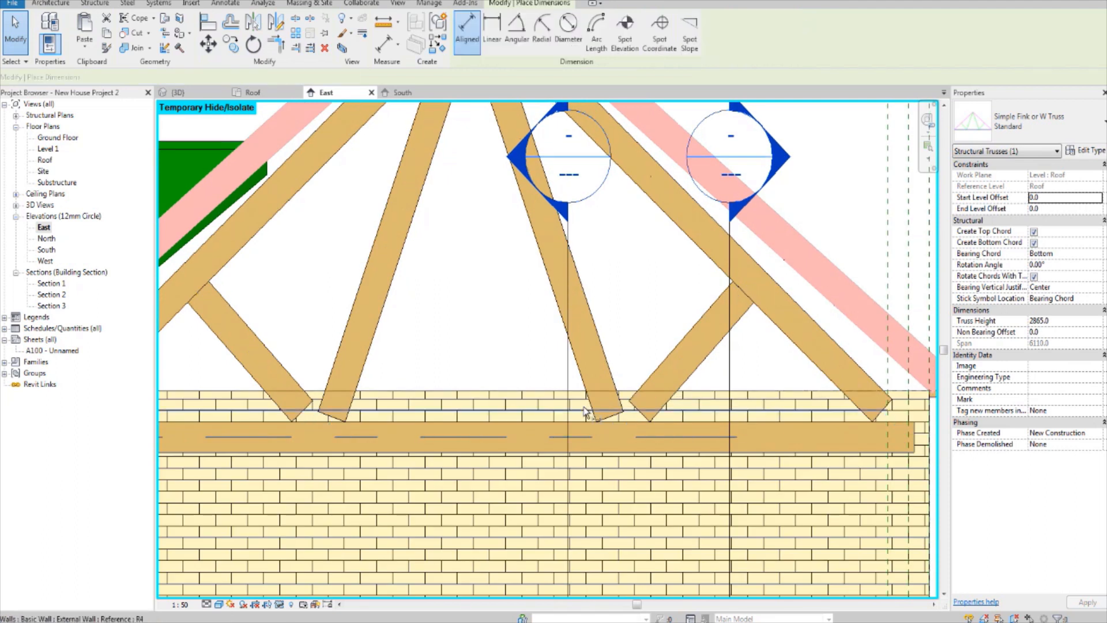
pyautogui.scroll(3, 522, 442)
pyautogui.scroll(-1, 522, 441)
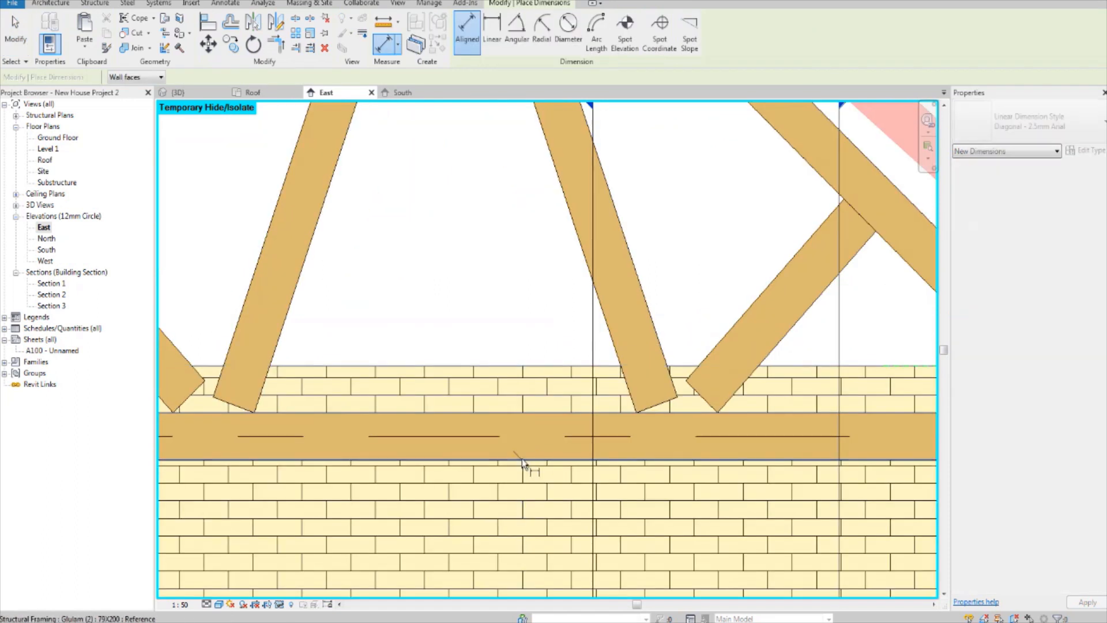
pyautogui.click(542, 466)
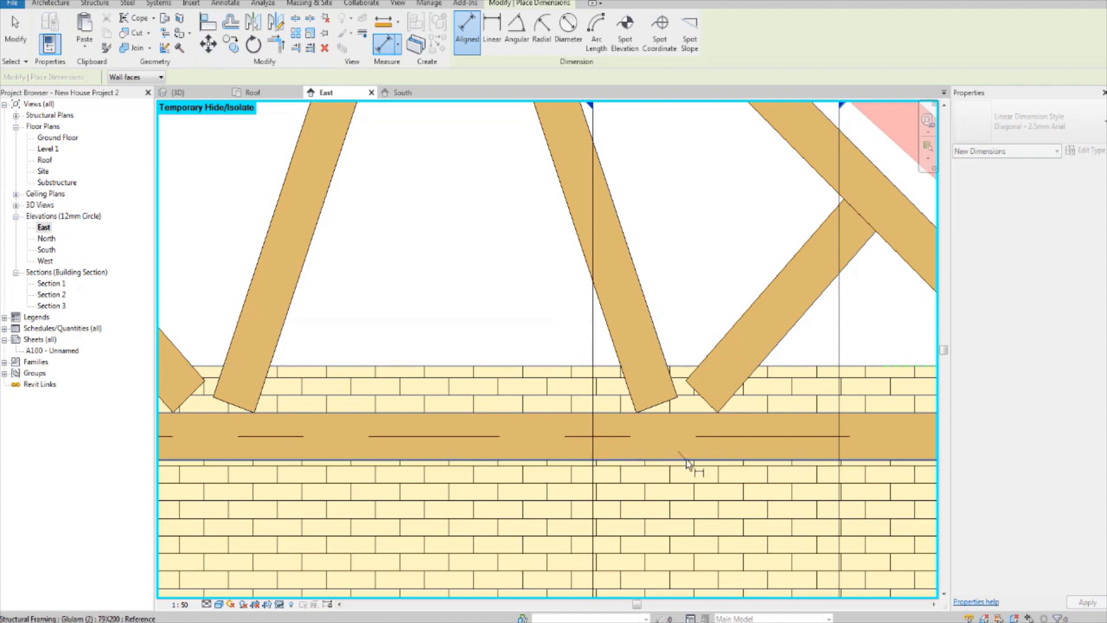
pyautogui.click(542, 366)
pyautogui.scroll(-5, 544, 370)
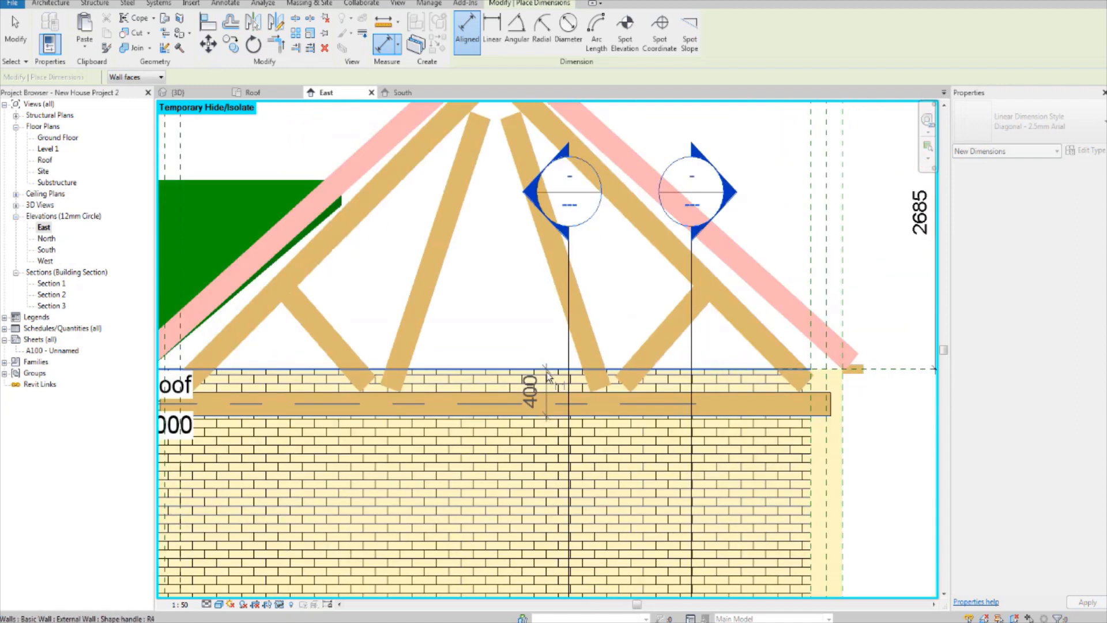
pyautogui.click(850, 411)
pyautogui.press('Escape')
pyautogui.press('Escape')
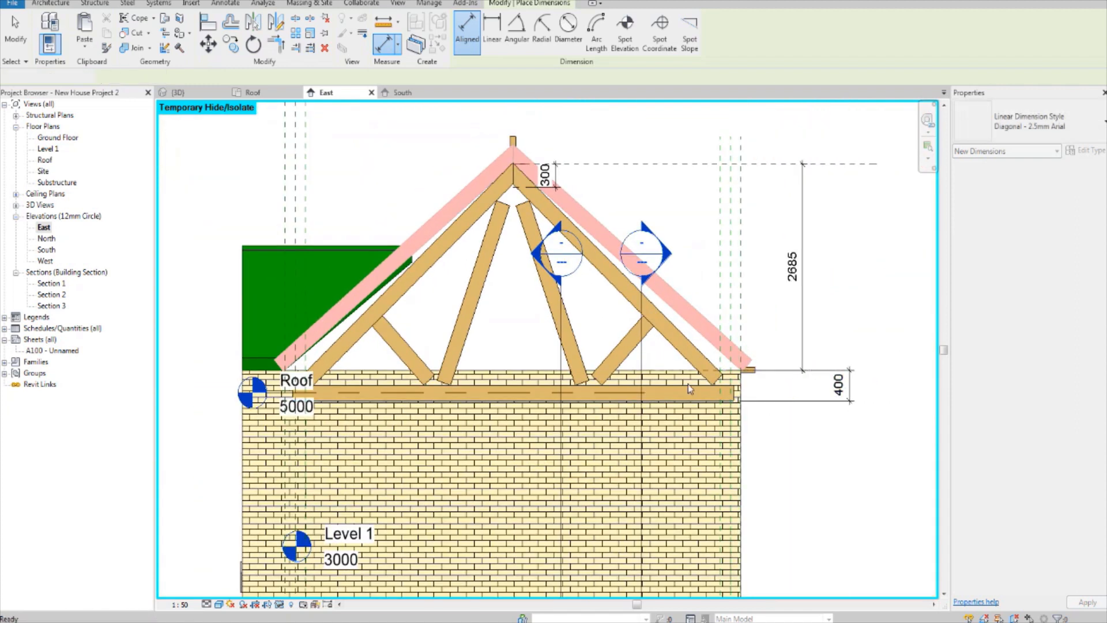
# Step: Select the Simple Fink or W Truss by its bottom chord line in the East elevation
pyautogui.scroll(3, 687, 385)
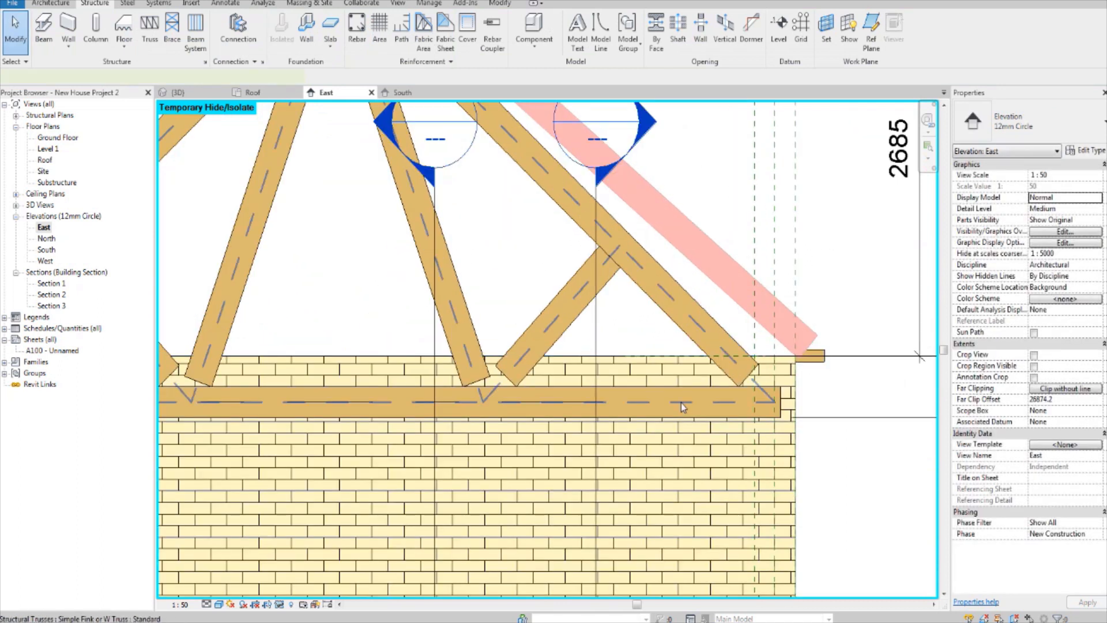
pyautogui.click(681, 403)
pyautogui.scroll(-2, 681, 403)
pyautogui.moveTo(681, 404); pyautogui.dragTo(700, 458, button='middle')
pyautogui.scroll(-2, 715, 450)
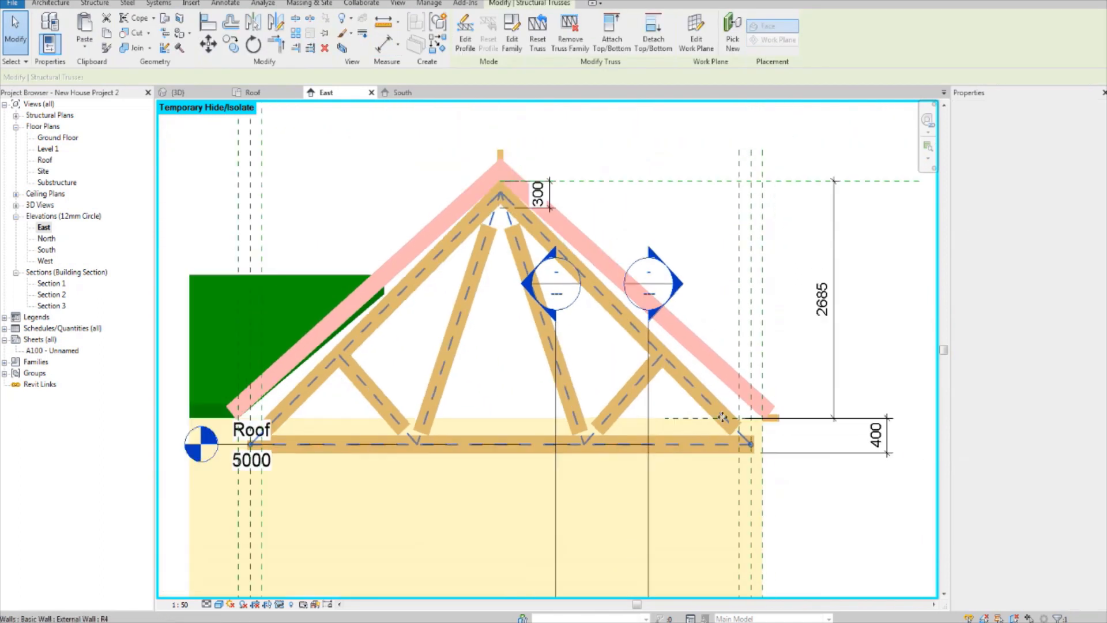
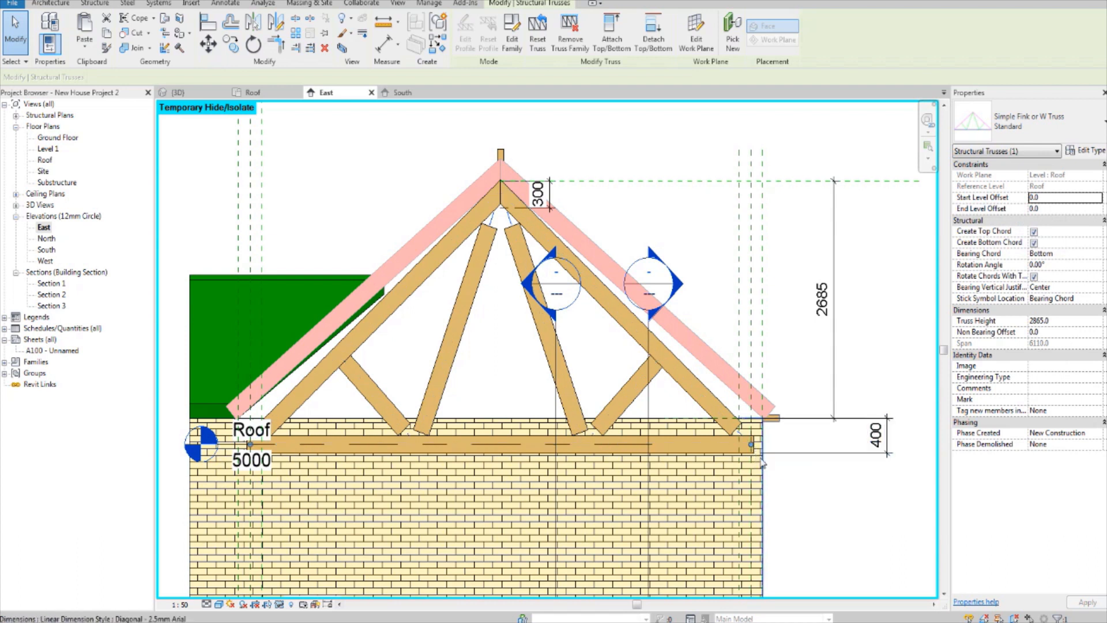
# Step: Set the truss's start and end level offsets to 400, removing the conflicting dimension reference
pyautogui.click(1049, 199)
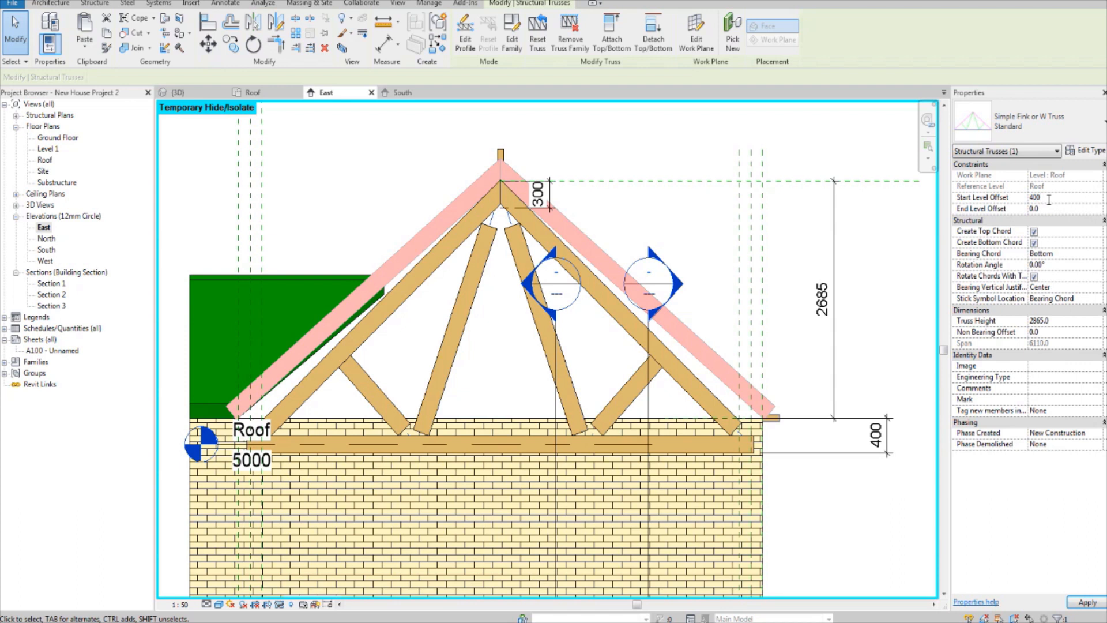
pyautogui.click(1056, 211)
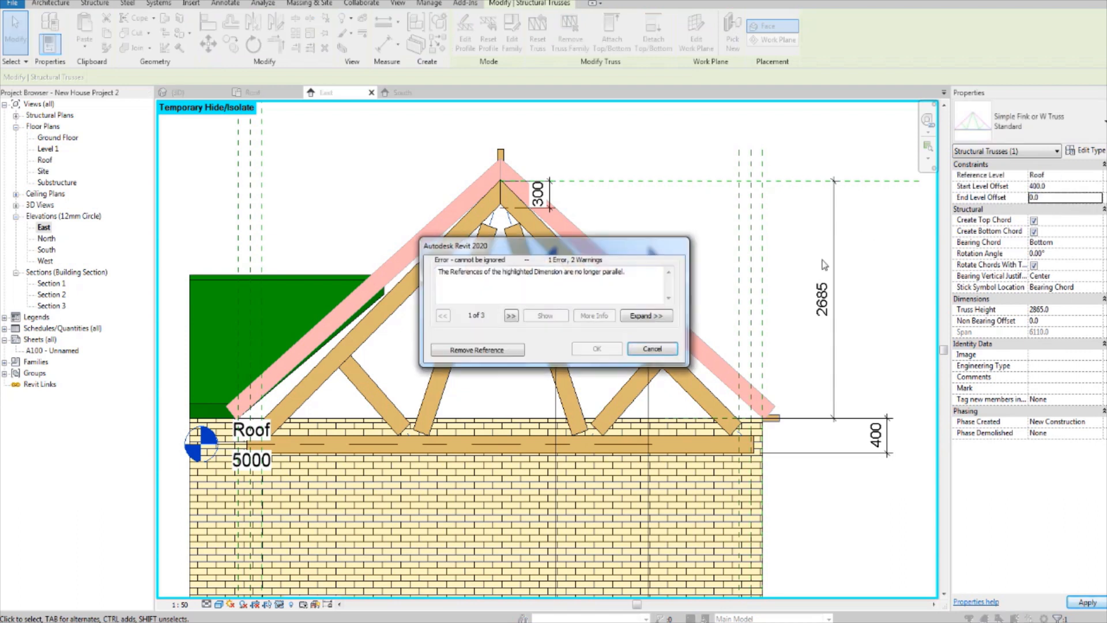
pyautogui.click(515, 351)
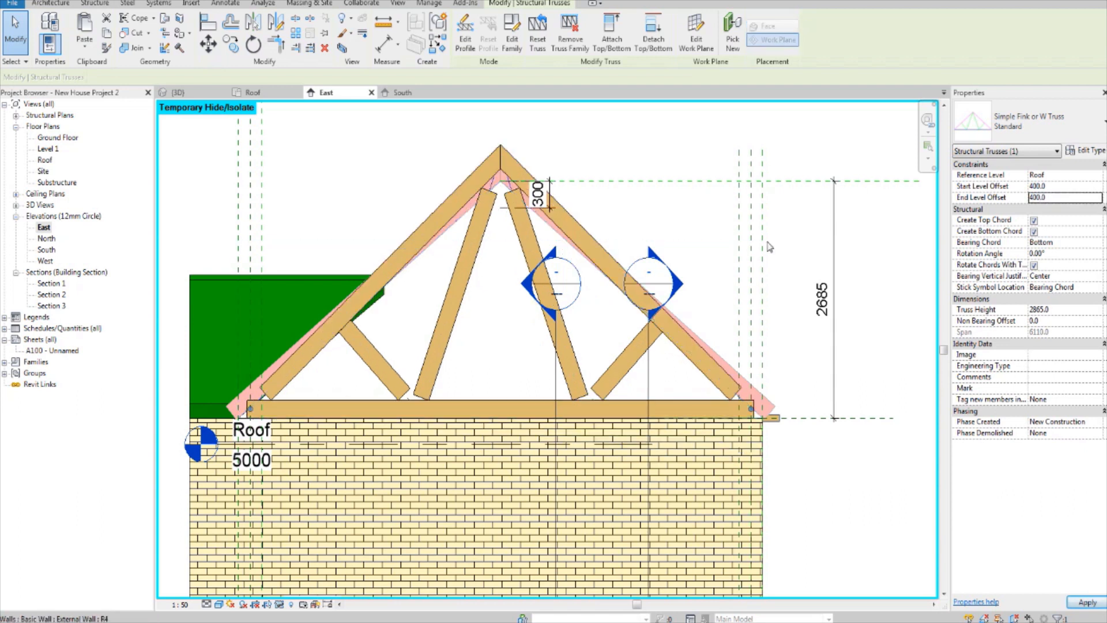
pyautogui.click(799, 235)
# Step: Select the raised truss and examine how its peak and left heel line up with the red rafters
pyautogui.moveTo(564, 281); pyautogui.dragTo(568, 308, button='middle')
pyautogui.scroll(3, 567, 308)
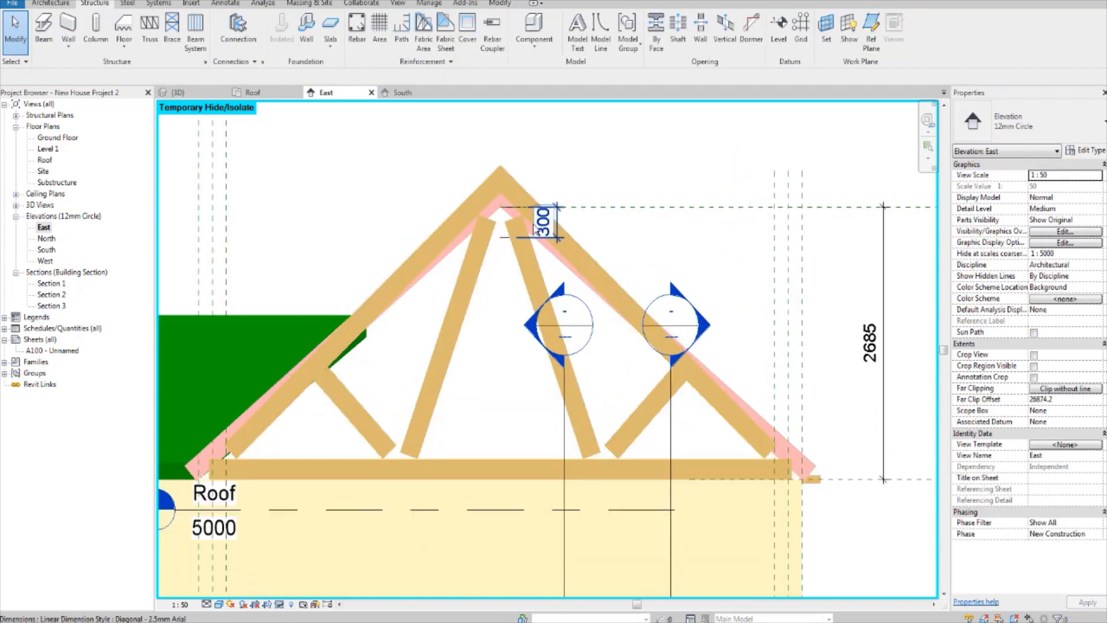
pyautogui.scroll(-3, 510, 253)
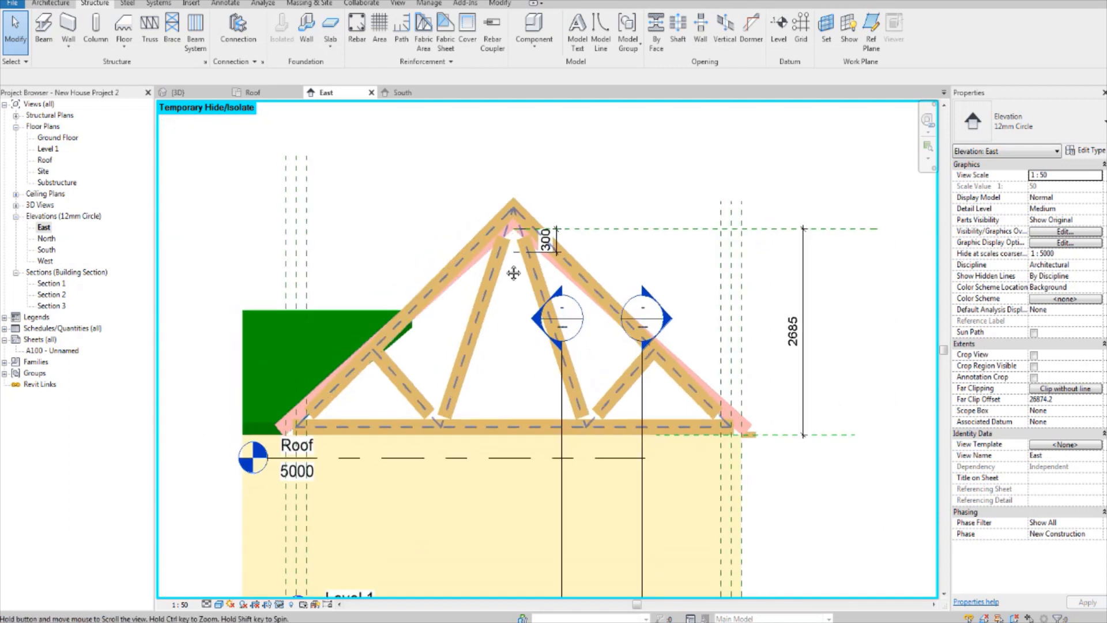
pyautogui.scroll(4, 392, 436)
pyautogui.scroll(3, 358, 442)
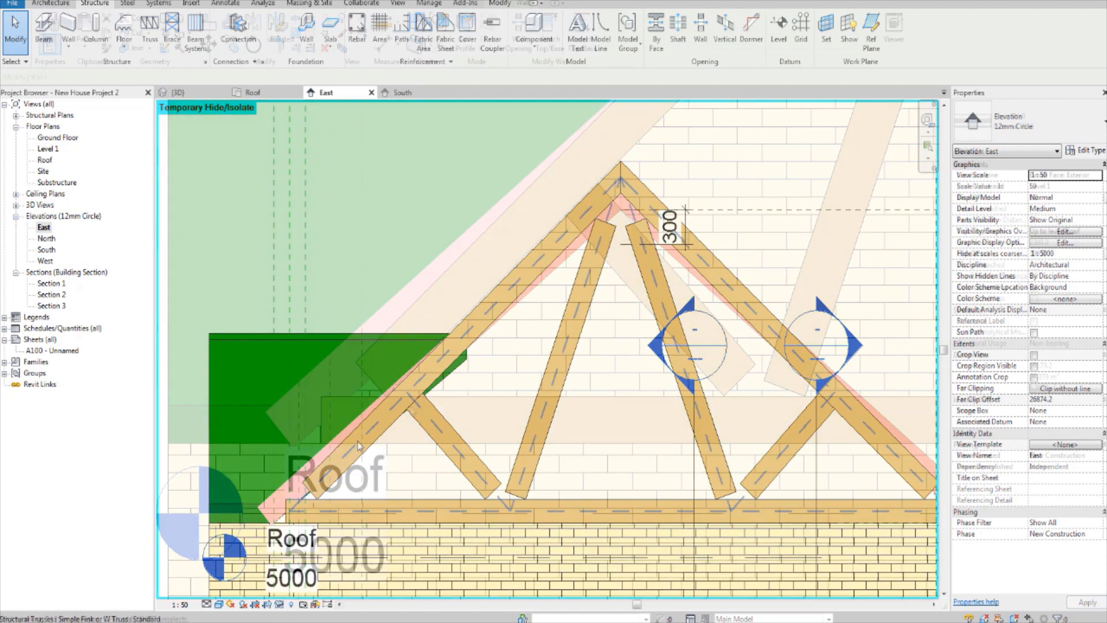
pyautogui.click(357, 441)
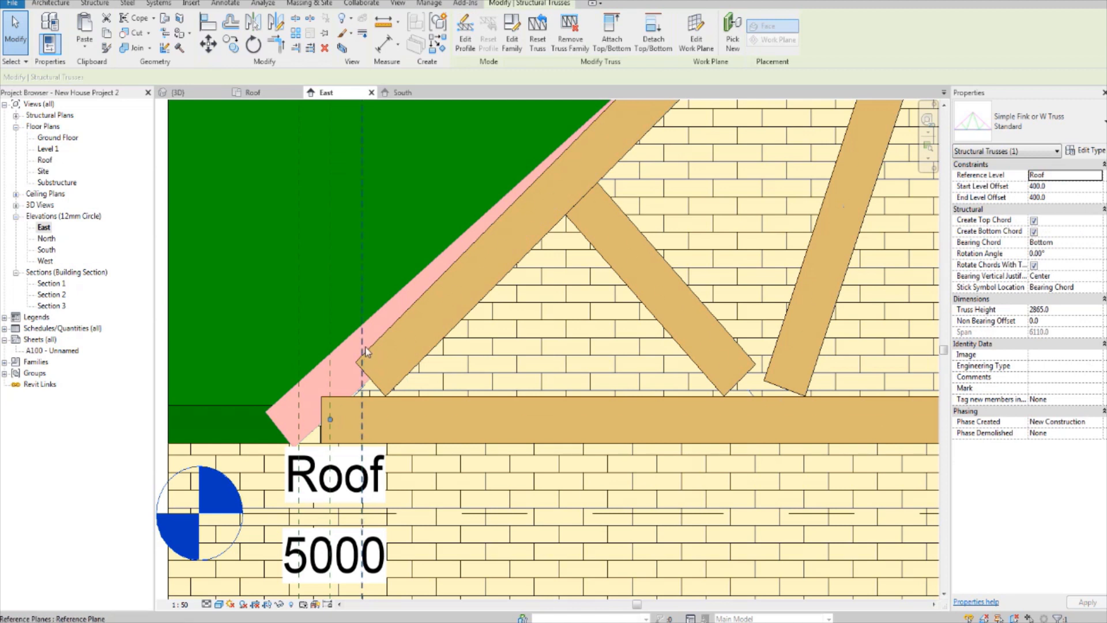
# Step: Select the truss's two top chords and four web members together, leaving out the bottom chord, and unpin them
pyautogui.press('Tab')
pyautogui.click(375, 362)
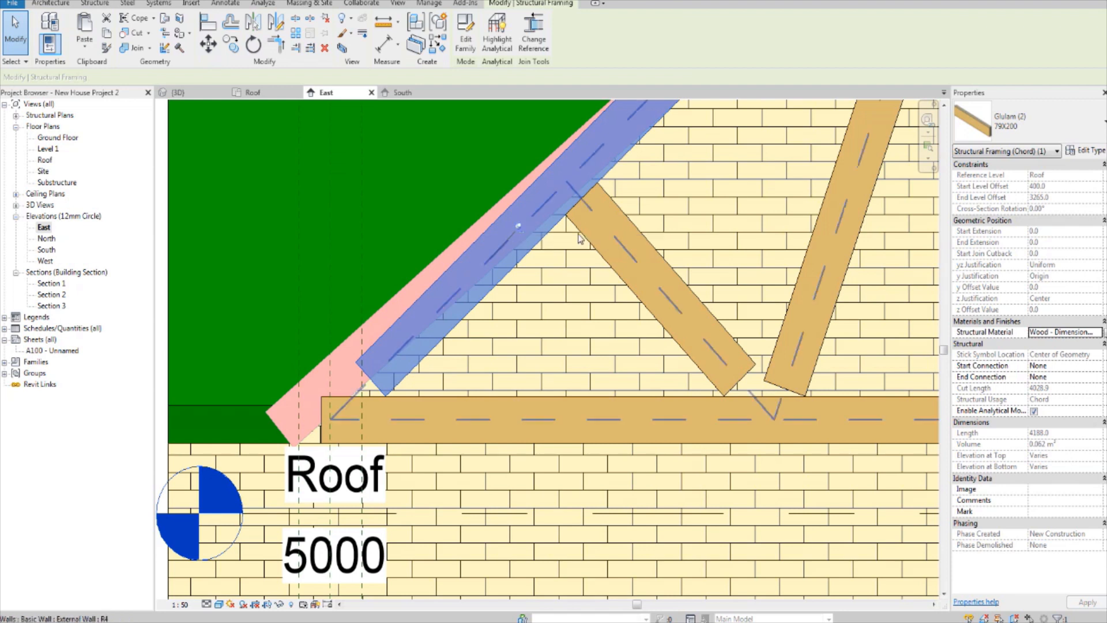
pyautogui.press('Tab')
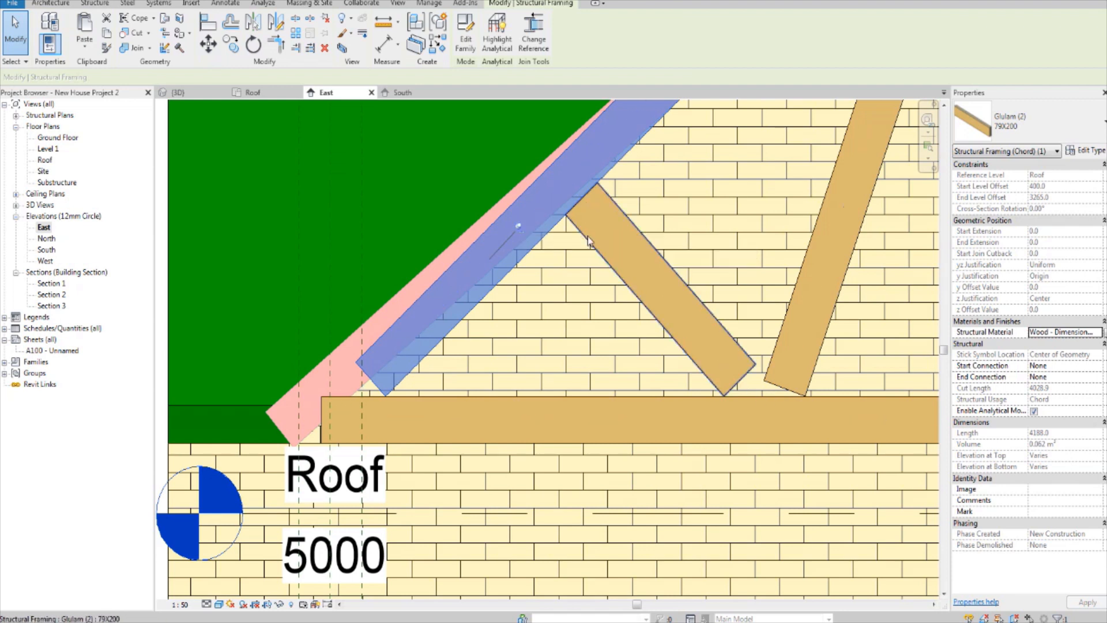
pyautogui.click(587, 236)
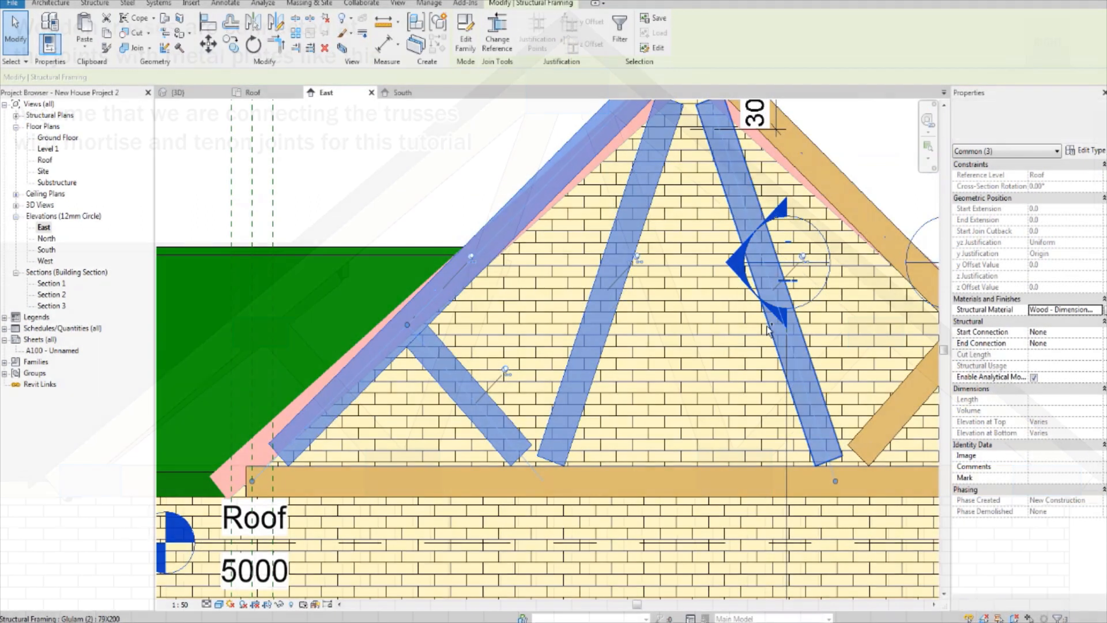
pyautogui.scroll(3, 638, 438)
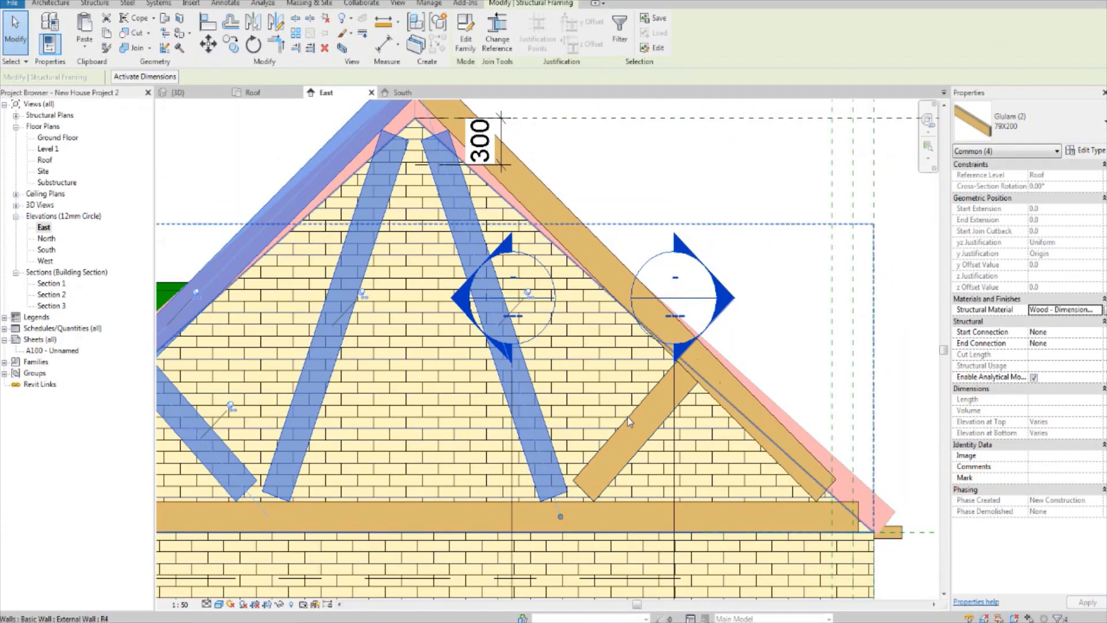
pyautogui.press('Tab')
pyautogui.press('Tab')
pyautogui.press('Tab')
pyautogui.press('Tab')
pyautogui.press('Tab')
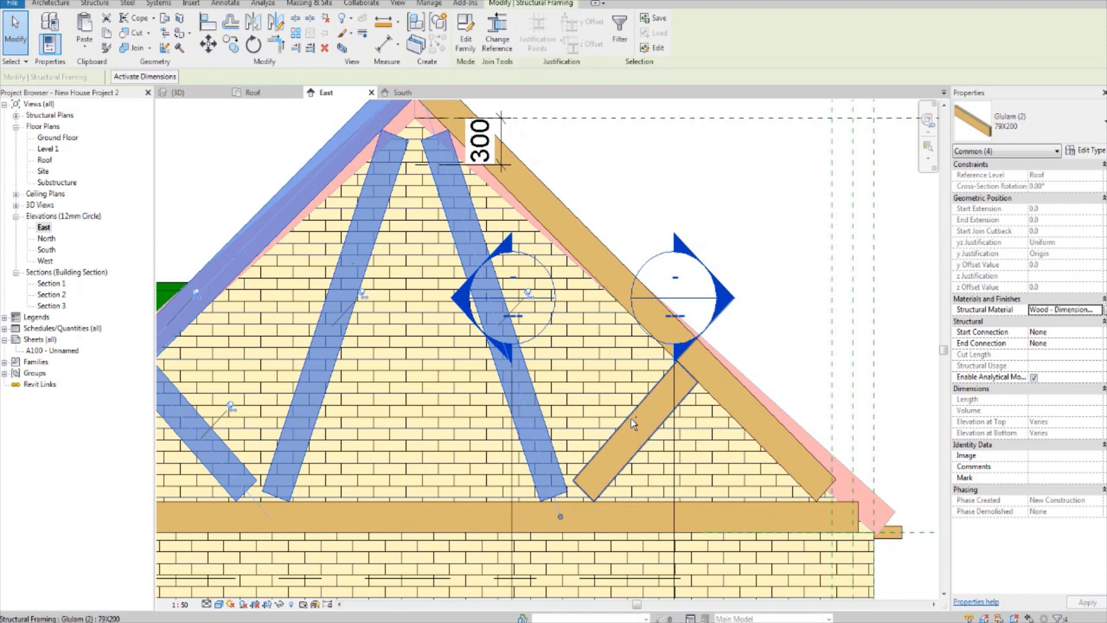
pyautogui.keyDown('ctrl'); pyautogui.click(631, 420); pyautogui.keyUp('ctrl')
pyautogui.moveTo(704, 423); pyautogui.dragTo(769, 420, button='middle')
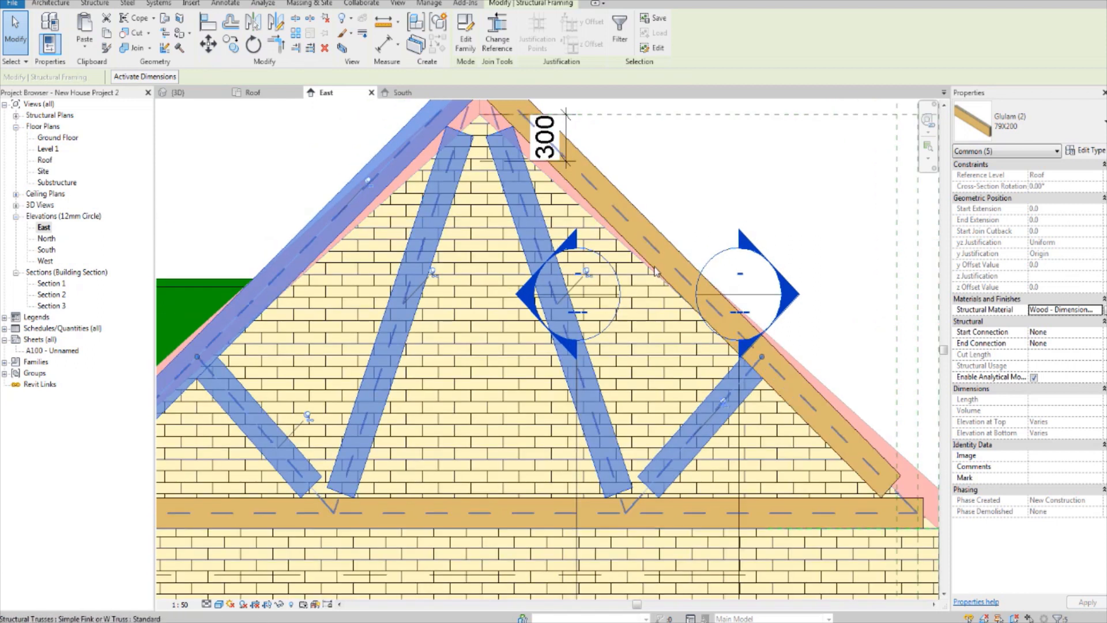
pyautogui.press('Tab')
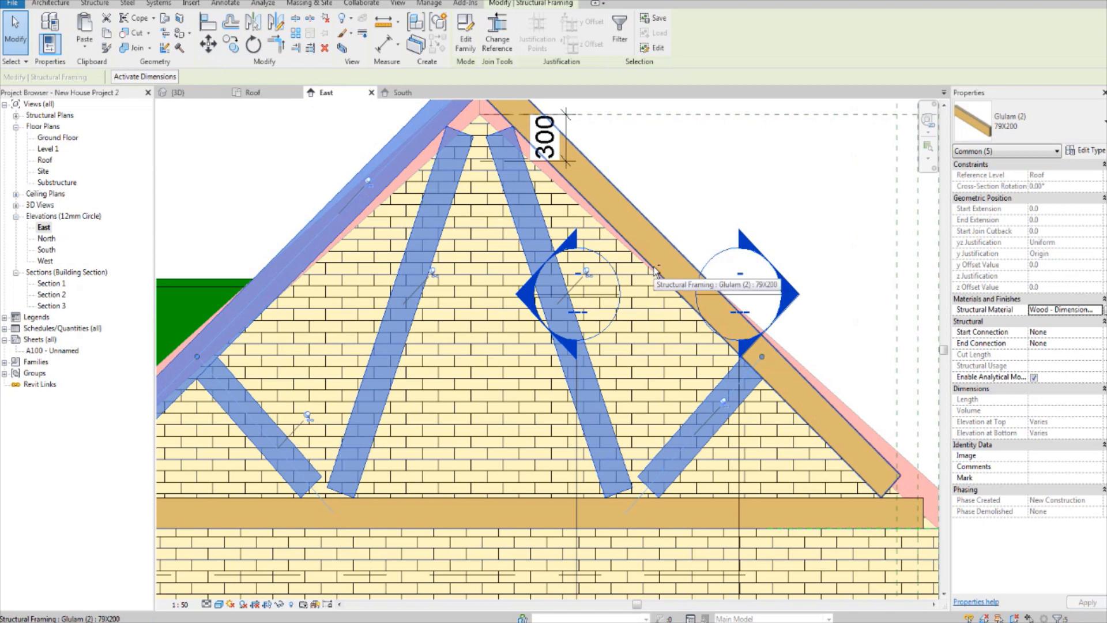
pyautogui.keyDown('ctrl'); pyautogui.click(656, 277); pyautogui.keyUp('ctrl')
pyautogui.scroll(-2, 656, 299)
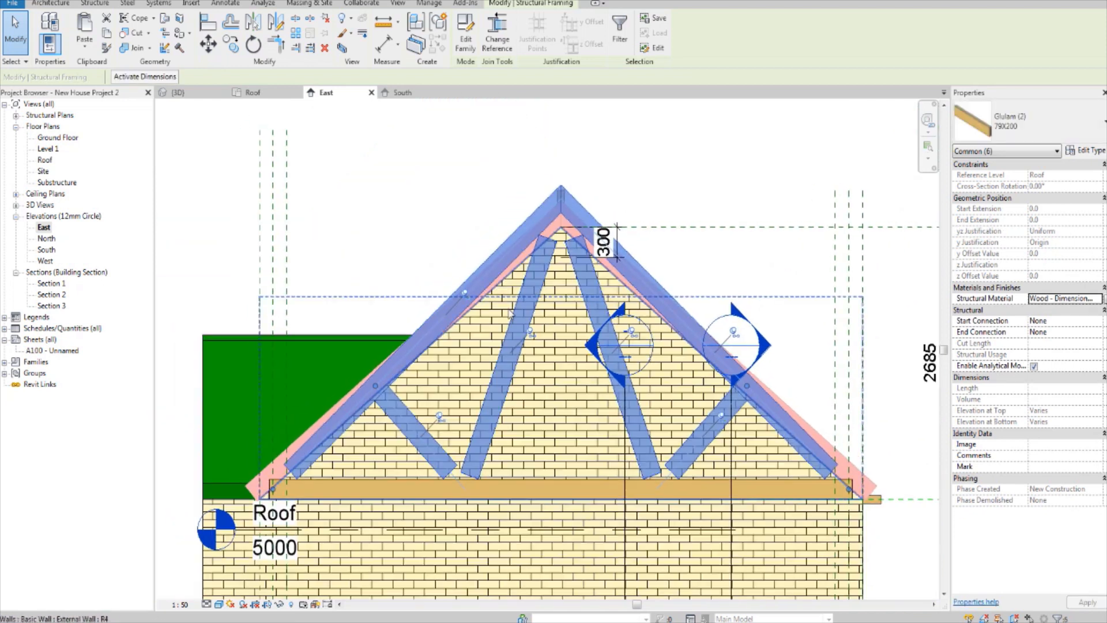
pyautogui.click(326, 20)
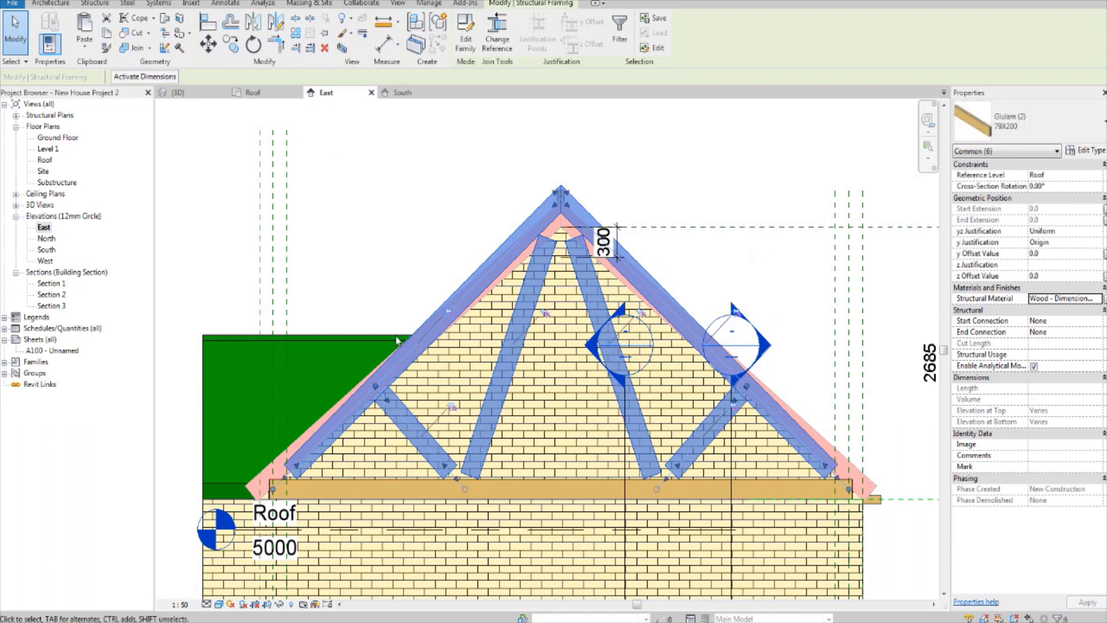
# Step: Extend the lower end of the left top chord down into the left end of the bottom chord
pyautogui.scroll(2, 461, 421)
pyautogui.scroll(4, 303, 487)
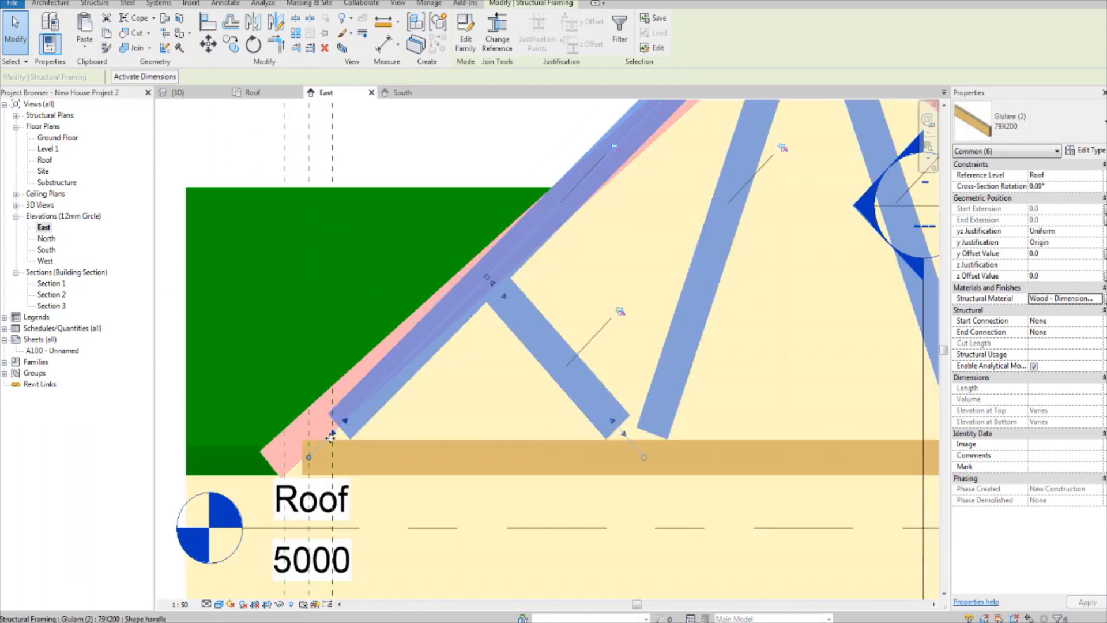
pyautogui.moveTo(341, 427); pyautogui.dragTo(293, 452)
pyautogui.scroll(-2, 300, 446)
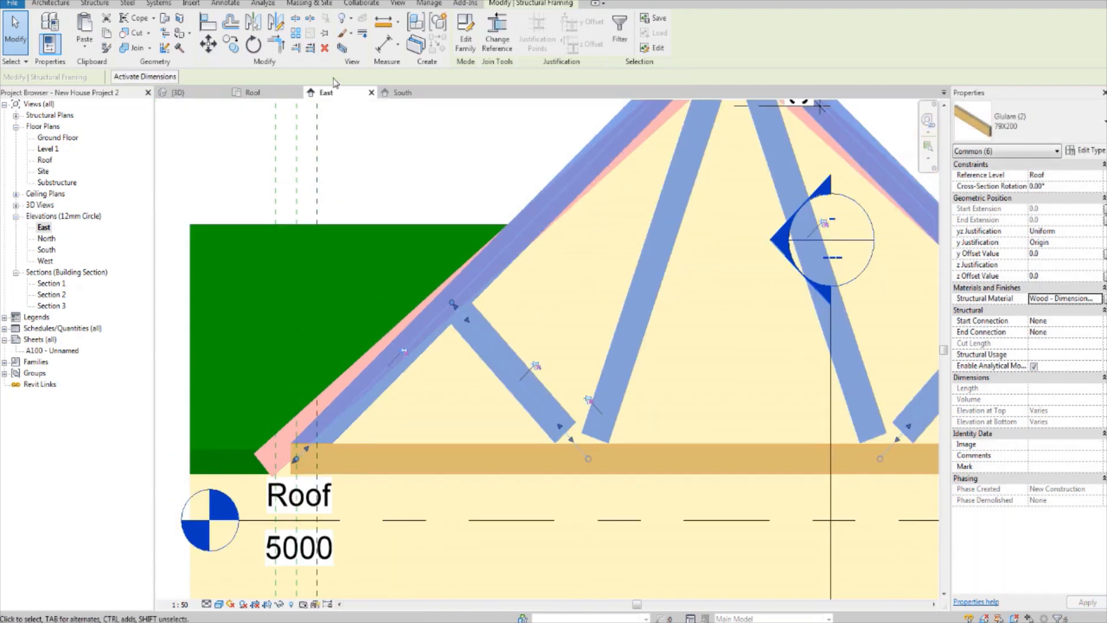
pyautogui.click(270, 161)
# Step: Extend the lower end of the right top chord into the bottom chord, with an end join cutback of about -199
pyautogui.moveTo(807, 347); pyautogui.dragTo(278, 343, button='middle')
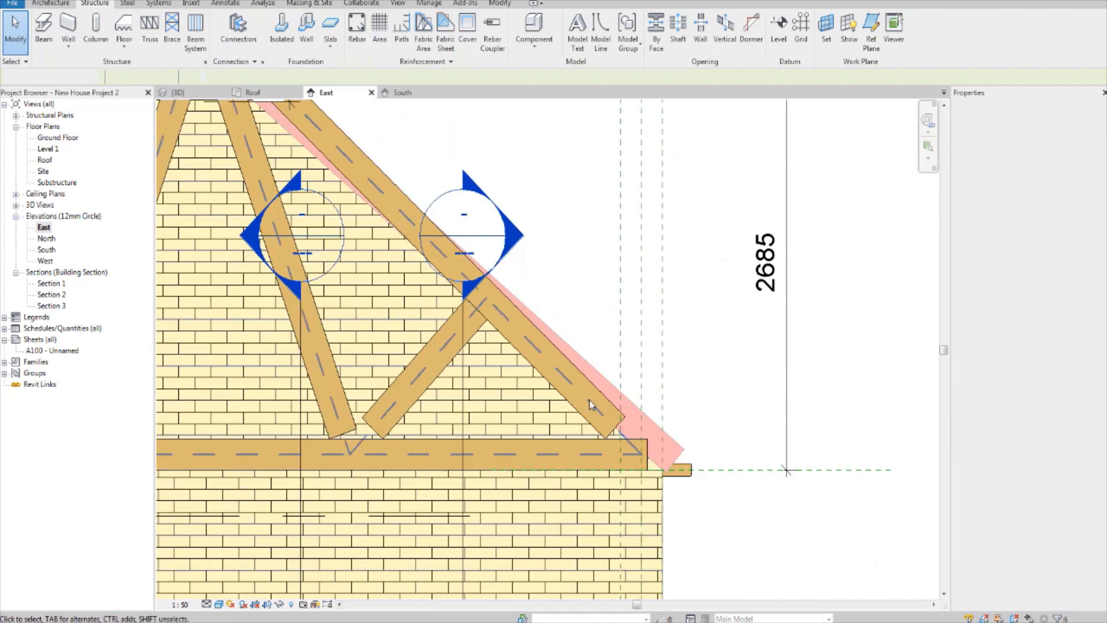
pyautogui.scroll(3, 614, 424)
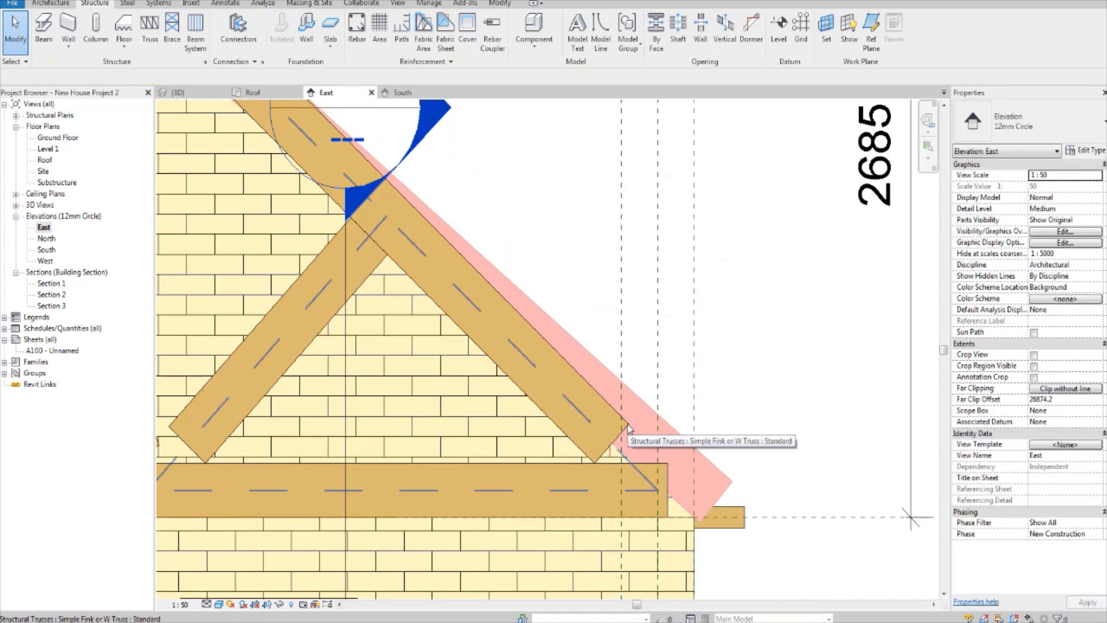
pyautogui.press('Tab')
pyautogui.click(628, 427)
pyautogui.scroll(2, 625, 446)
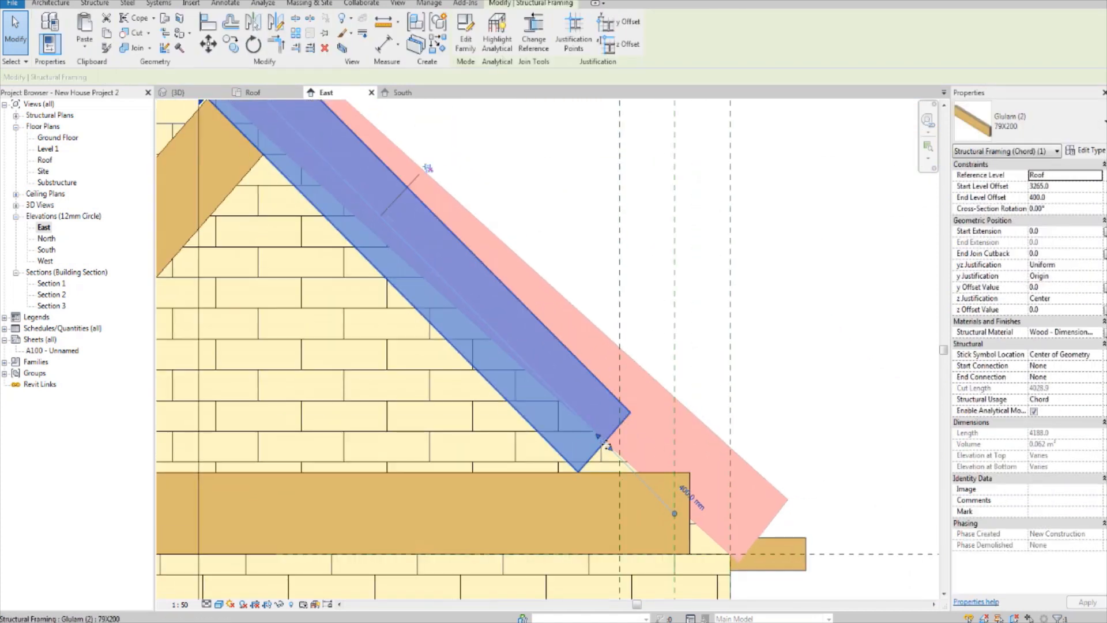
pyautogui.moveTo(619, 458); pyautogui.dragTo(673, 503)
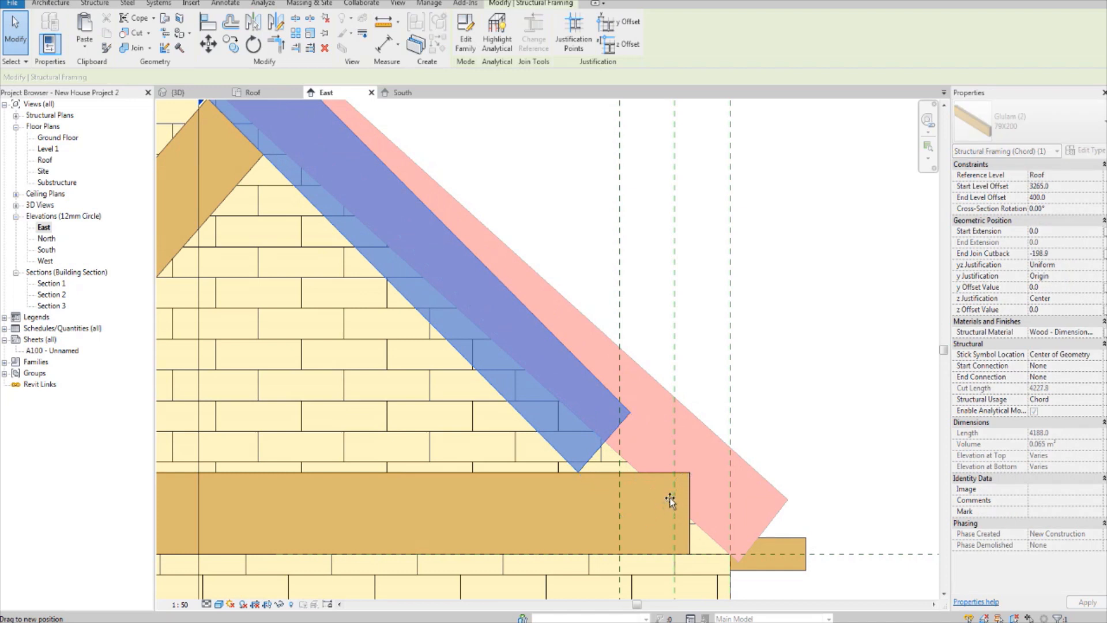
pyautogui.click(804, 408)
# Step: Extend the lower ends of the left outer and inner webs into the bottom chord, with join cutbacks of about -185 and -70
pyautogui.scroll(-6, 803, 385)
pyautogui.moveTo(614, 383); pyautogui.dragTo(819, 439, button='middle')
pyautogui.scroll(2, 484, 450)
pyautogui.click(510, 403)
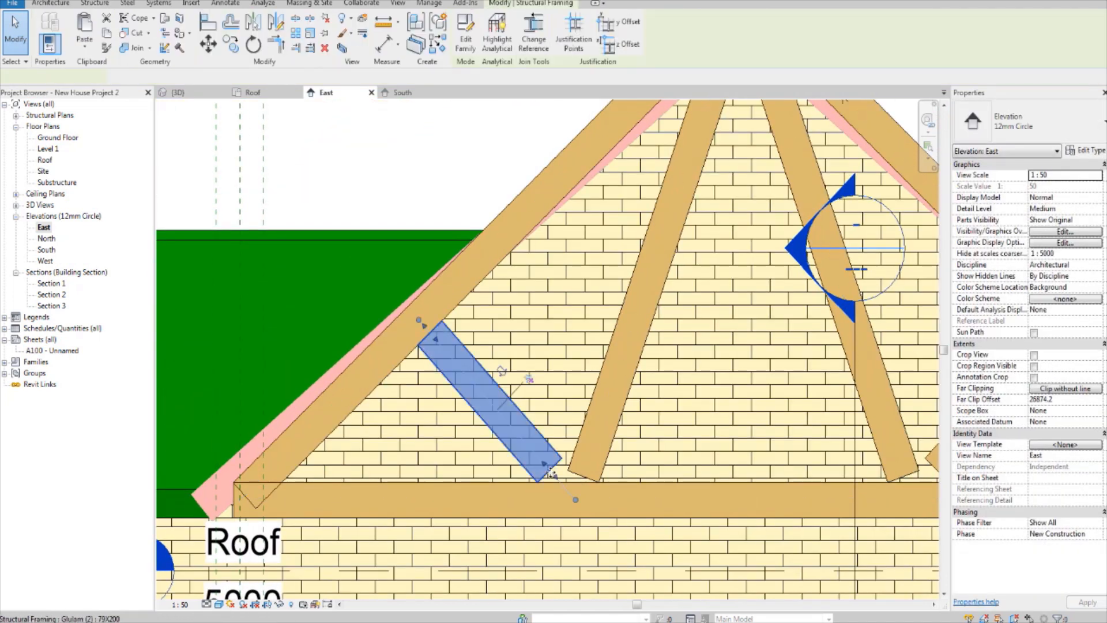
pyautogui.scroll(2, 554, 477)
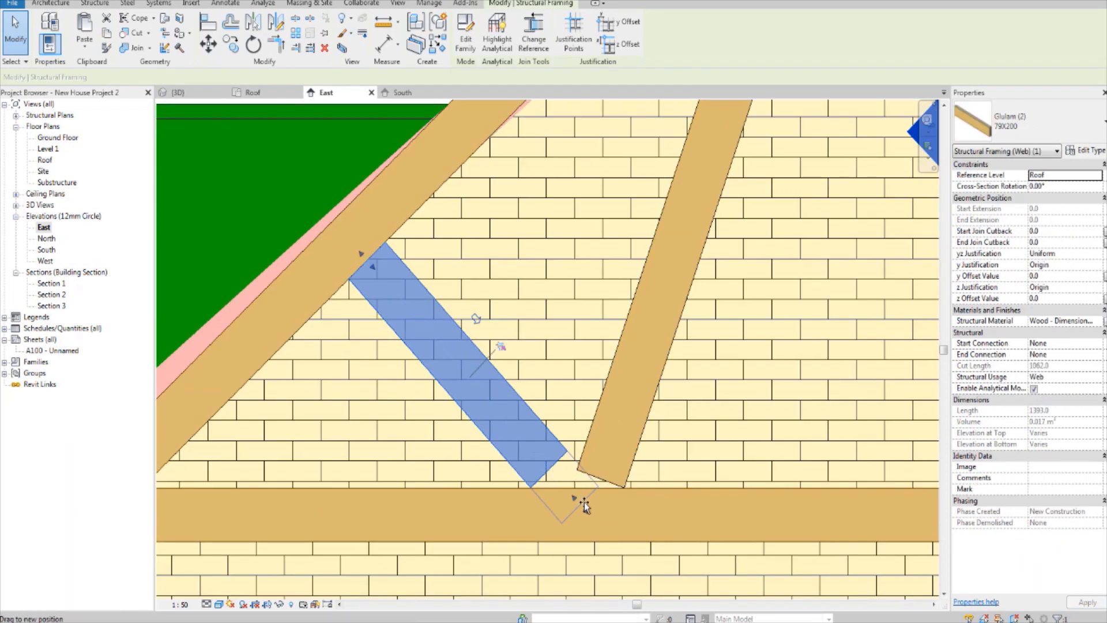
pyautogui.moveTo(583, 501); pyautogui.dragTo(588, 507)
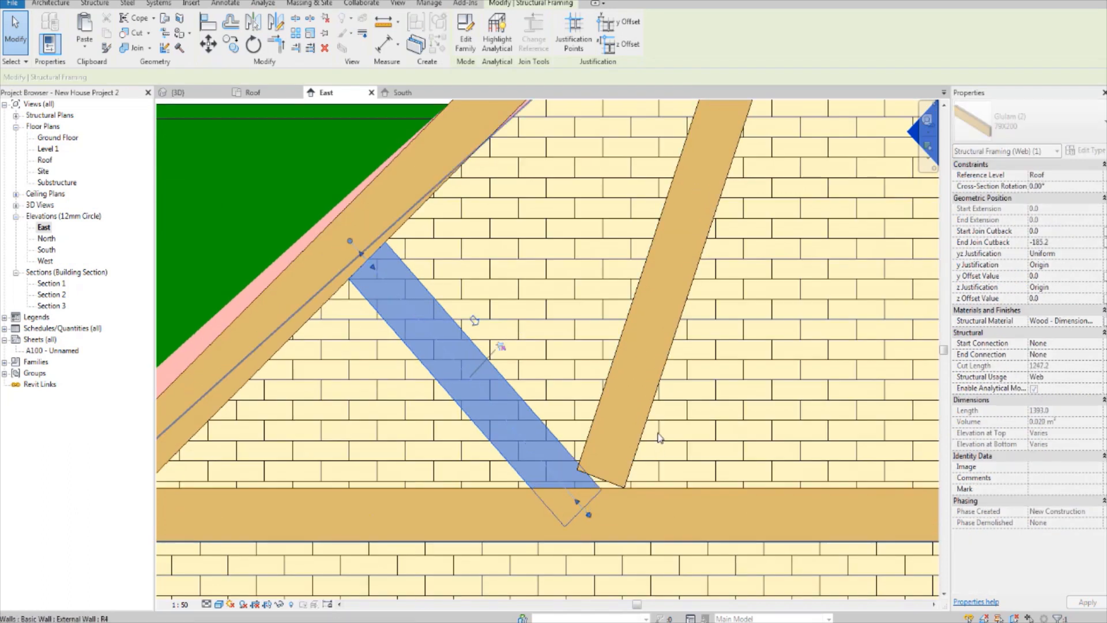
pyautogui.click(622, 449)
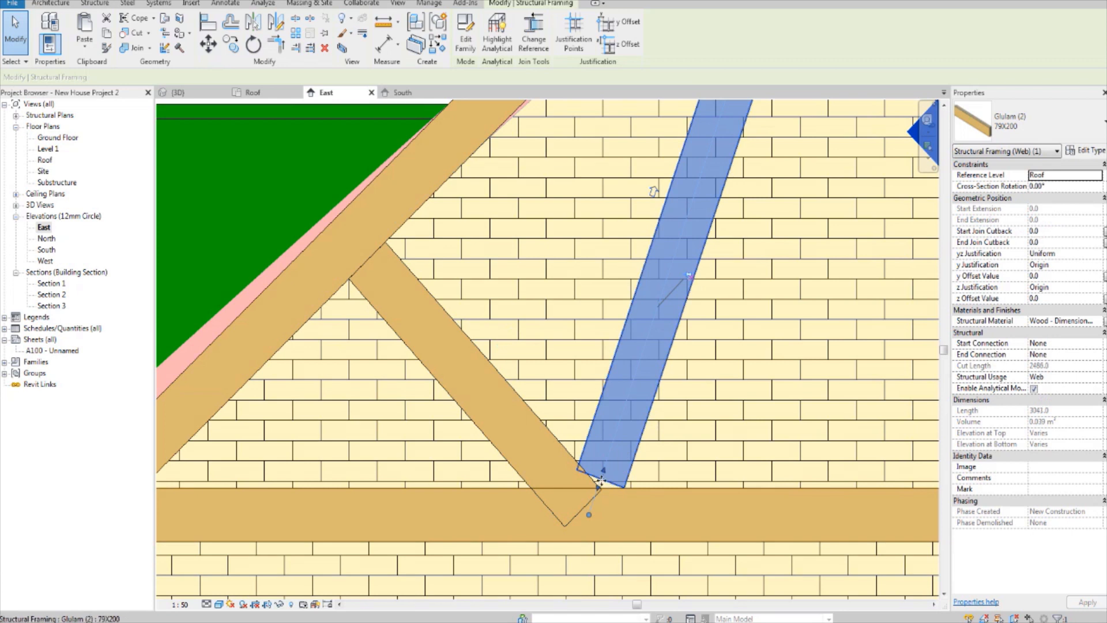
pyautogui.moveTo(588, 513); pyautogui.dragTo(594, 496)
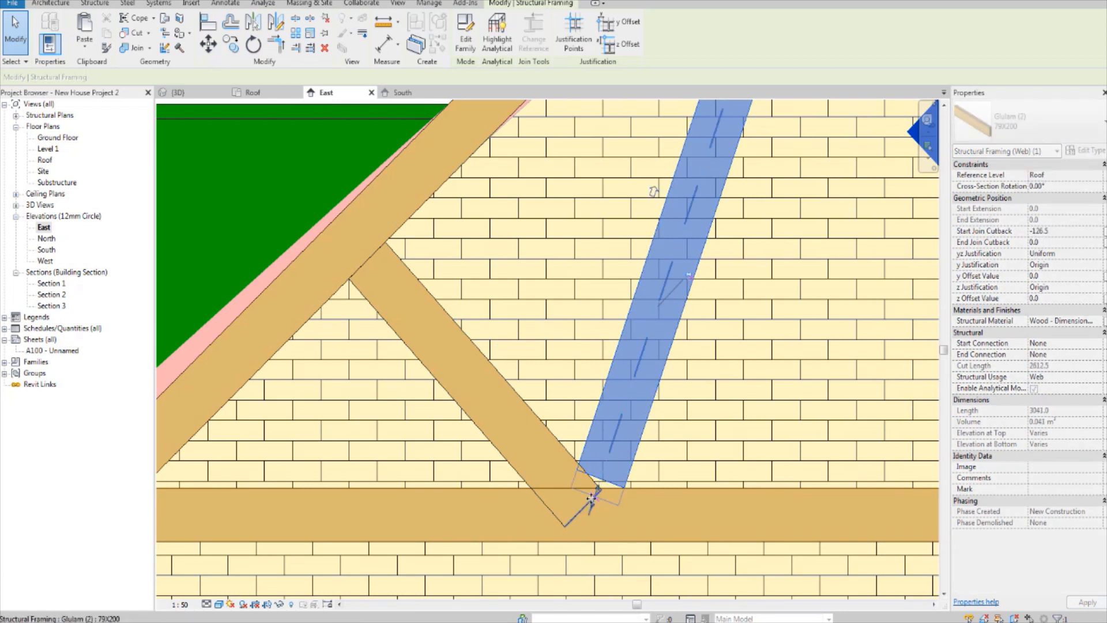
# Step: Extend the lower end of the right inner web into the bottom chord, with an end join cutback of about -81
pyautogui.scroll(-3, 594, 495)
pyautogui.scroll(-3, 594, 490)
pyautogui.scroll(5, 583, 456)
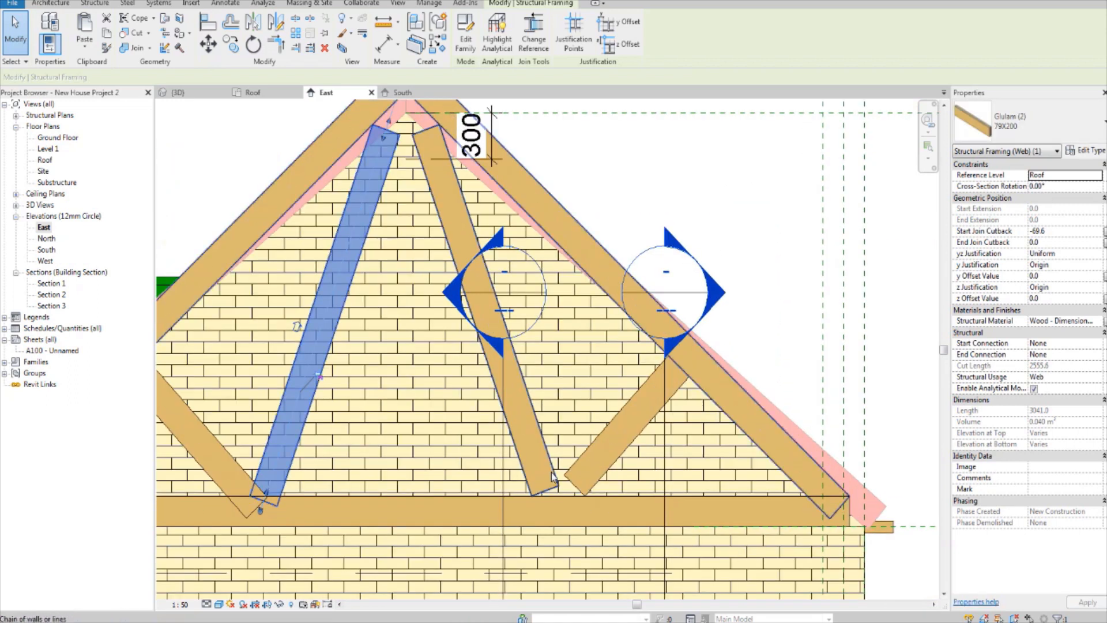
pyautogui.click(551, 478)
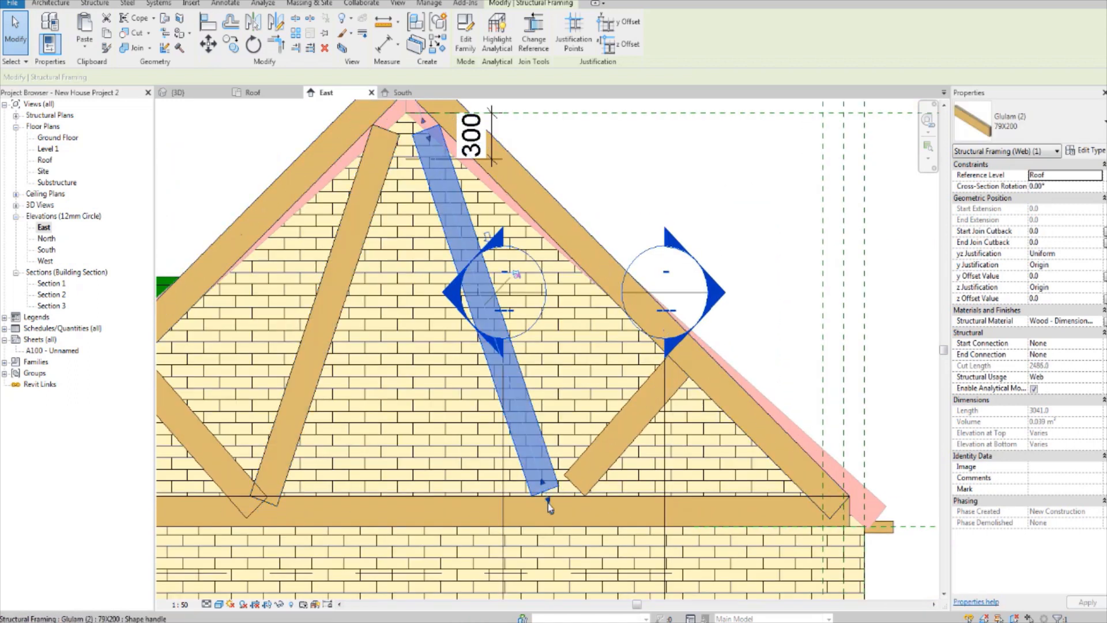
pyautogui.scroll(3, 548, 499)
pyautogui.moveTo(549, 491); pyautogui.dragTo(557, 514)
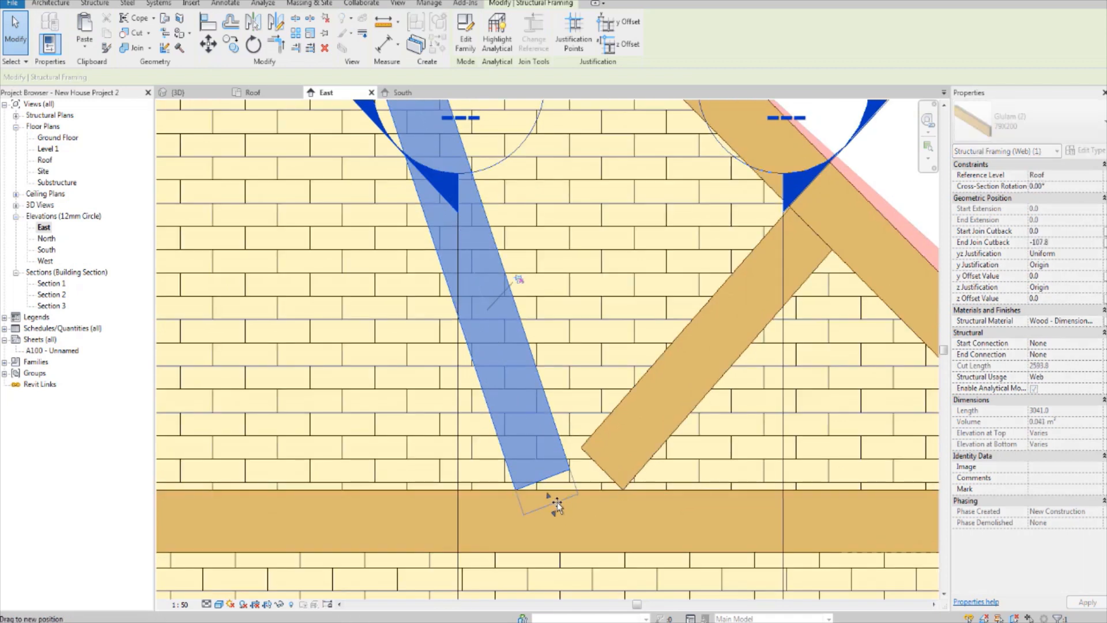
pyautogui.moveTo(557, 501); pyautogui.dragTo(554, 494)
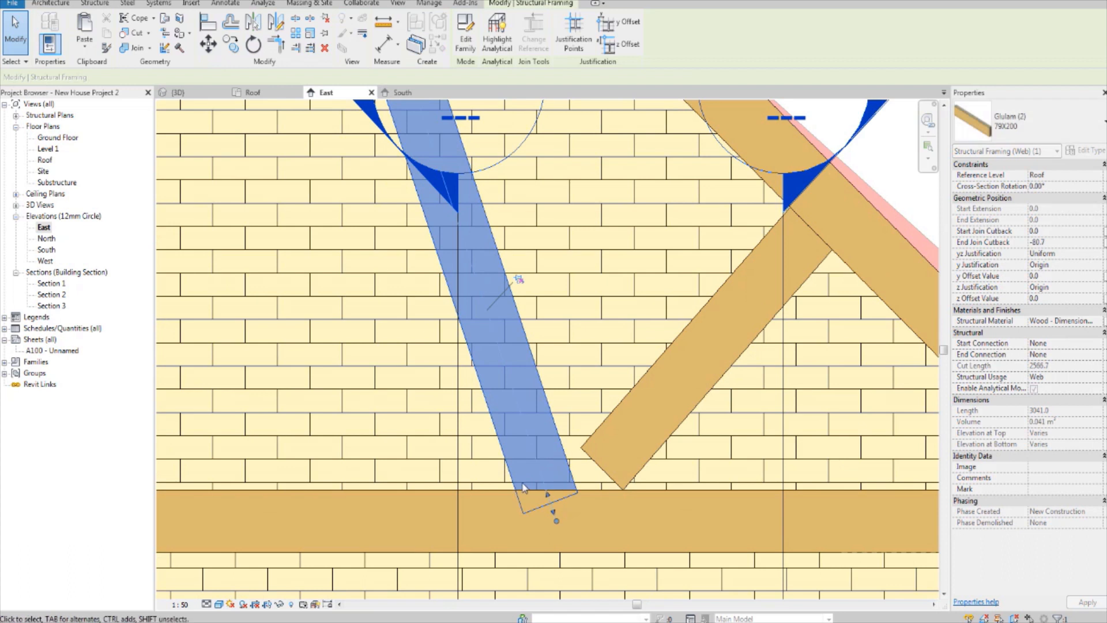
# Step: Extend the lower end of the right outer web into the bottom chord, with a start join cutback of about -195
pyautogui.scroll(-2, 539, 479)
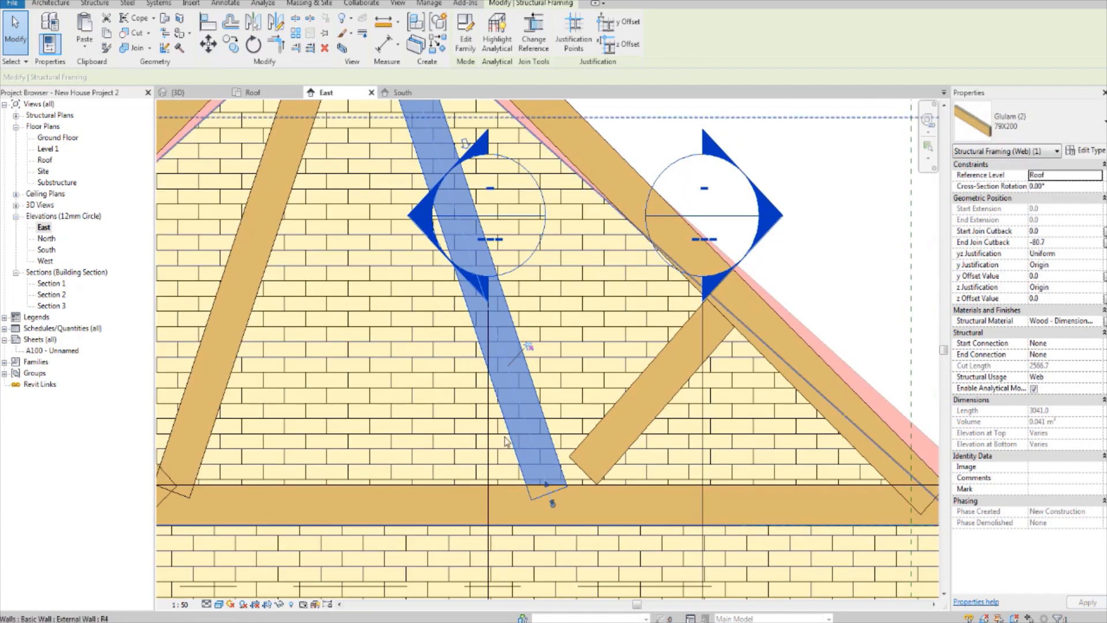
pyautogui.moveTo(447, 399); pyautogui.dragTo(501, 367, button='middle')
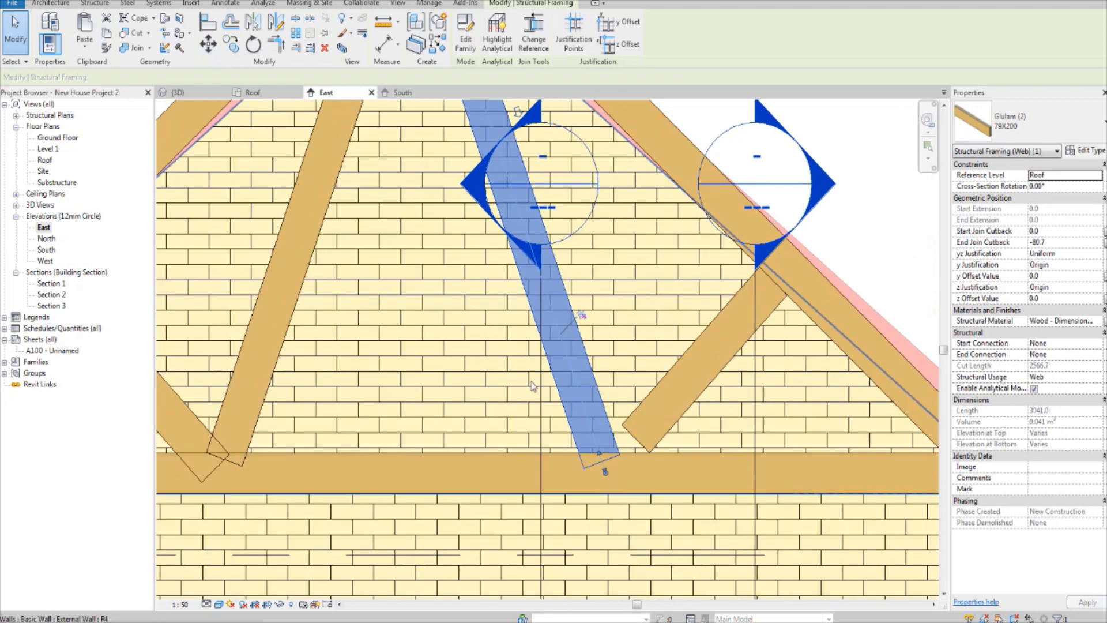
pyautogui.click(675, 429)
pyautogui.scroll(3, 652, 438)
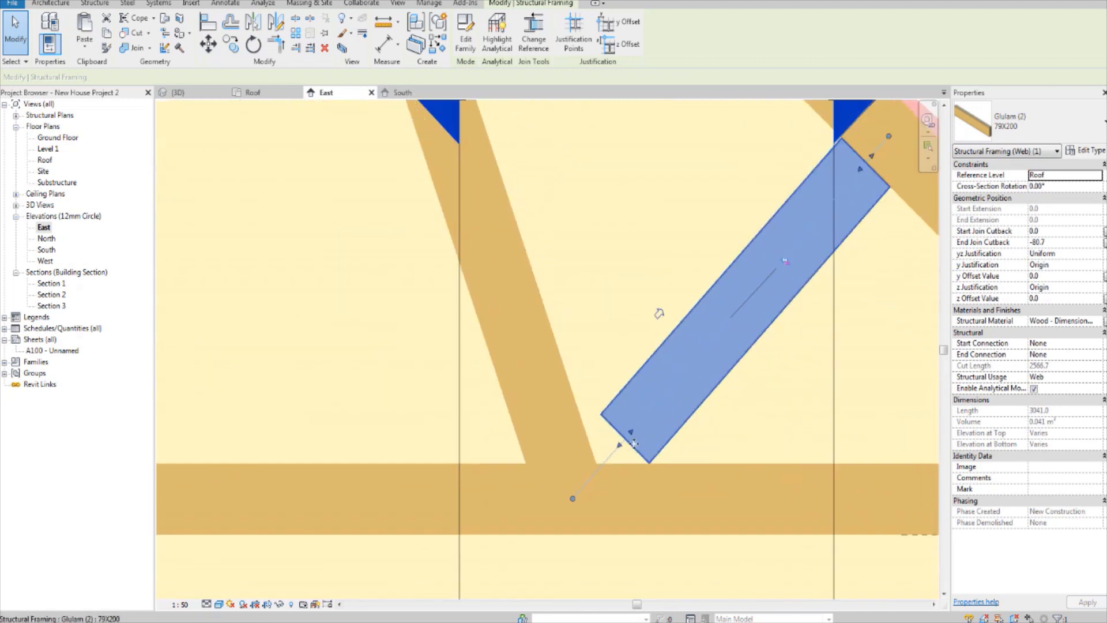
pyautogui.moveTo(585, 474); pyautogui.dragTo(573, 478)
pyautogui.scroll(-5, 572, 478)
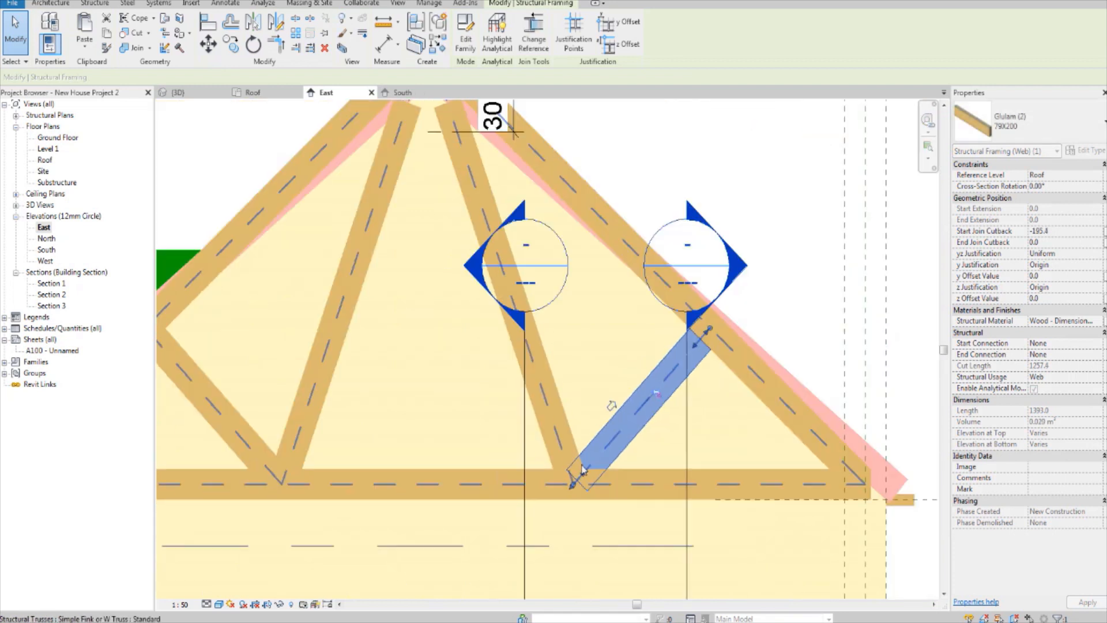
# Step: Extend the upper end of the left inner web into the top chords at the apex, with an end join cutback of about -317
pyautogui.click(846, 291)
pyautogui.scroll(3, 538, 399)
pyautogui.moveTo(540, 410); pyautogui.dragTo(590, 452, button='middle')
pyautogui.scroll(-2, 525, 465)
pyautogui.scroll(4, 546, 247)
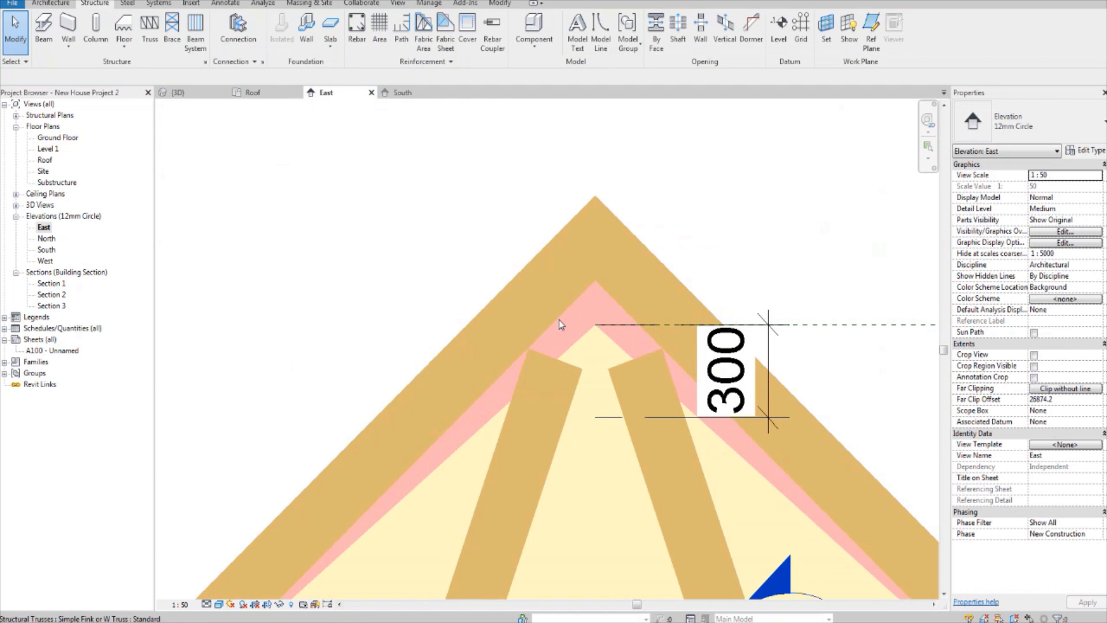
pyautogui.click(561, 366)
pyautogui.scroll(-4, 581, 234)
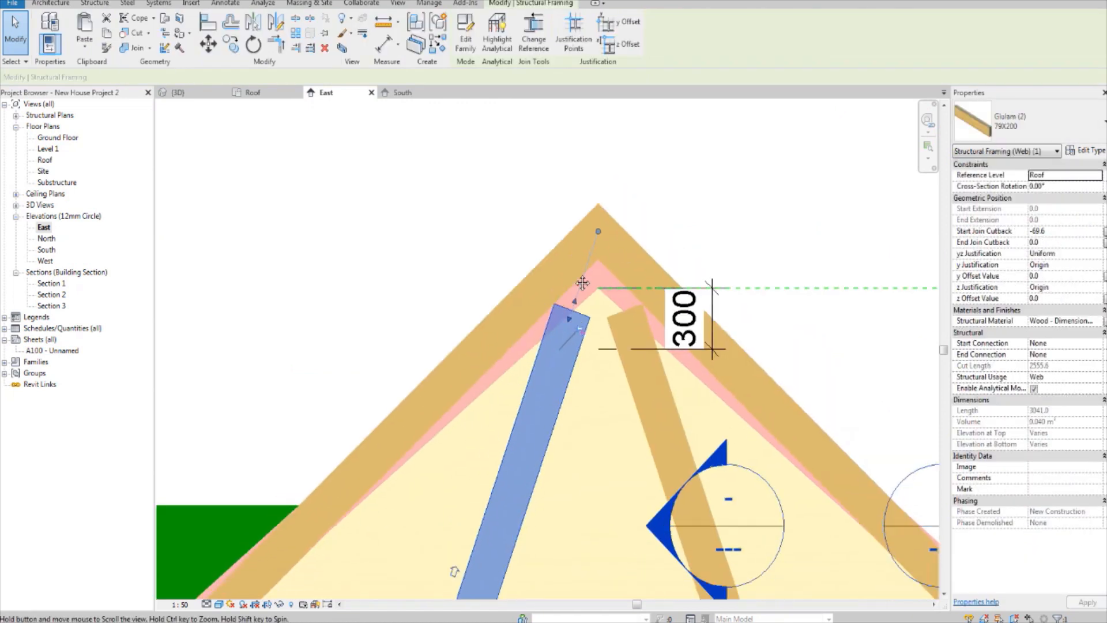
pyautogui.scroll(-3, 536, 323)
pyautogui.scroll(4, 519, 404)
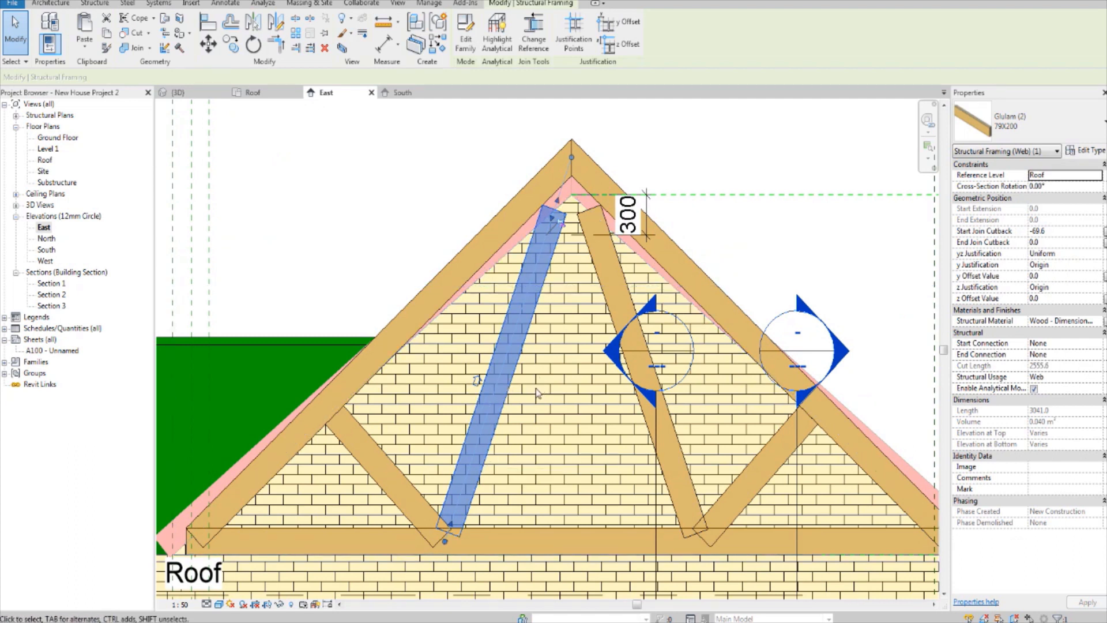
pyautogui.moveTo(557, 221); pyautogui.dragTo(532, 296, button='middle')
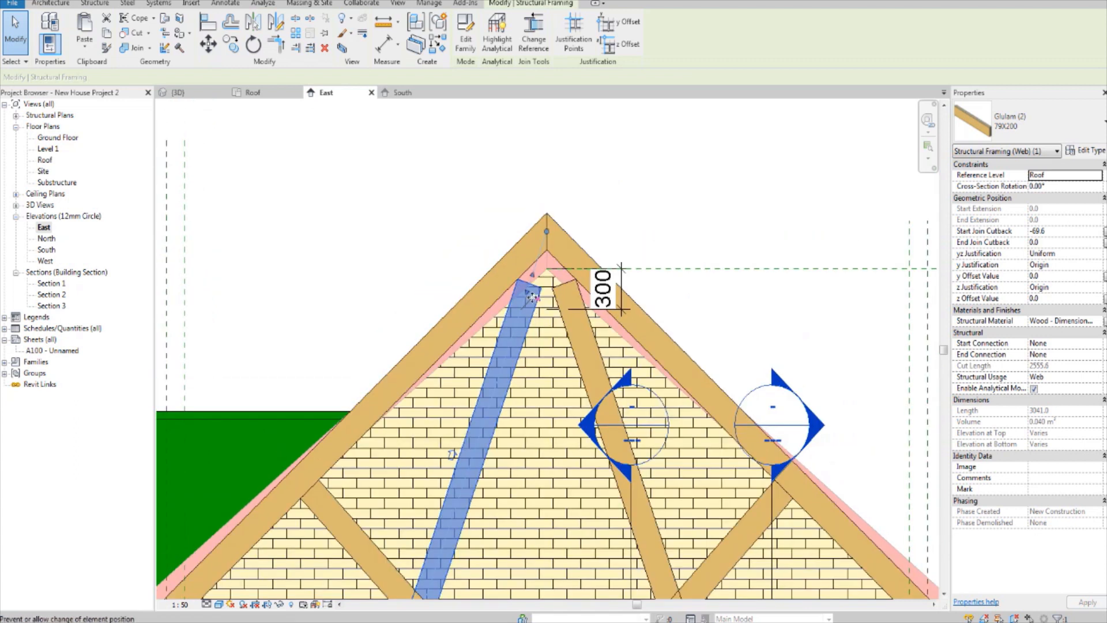
pyautogui.scroll(5, 532, 297)
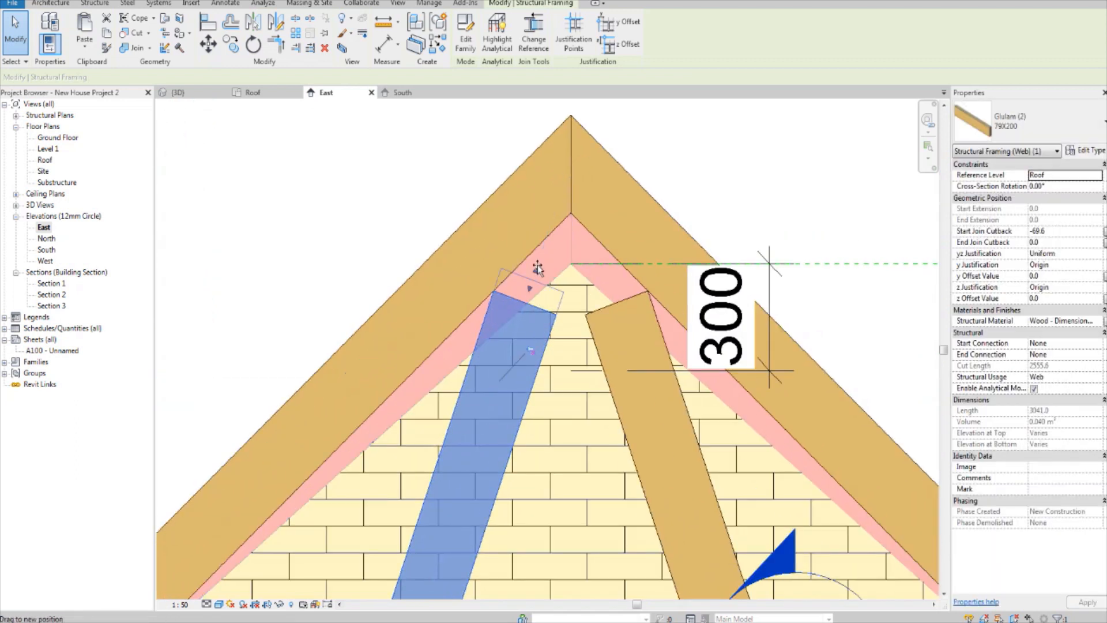
pyautogui.moveTo(538, 268); pyautogui.dragTo(564, 196)
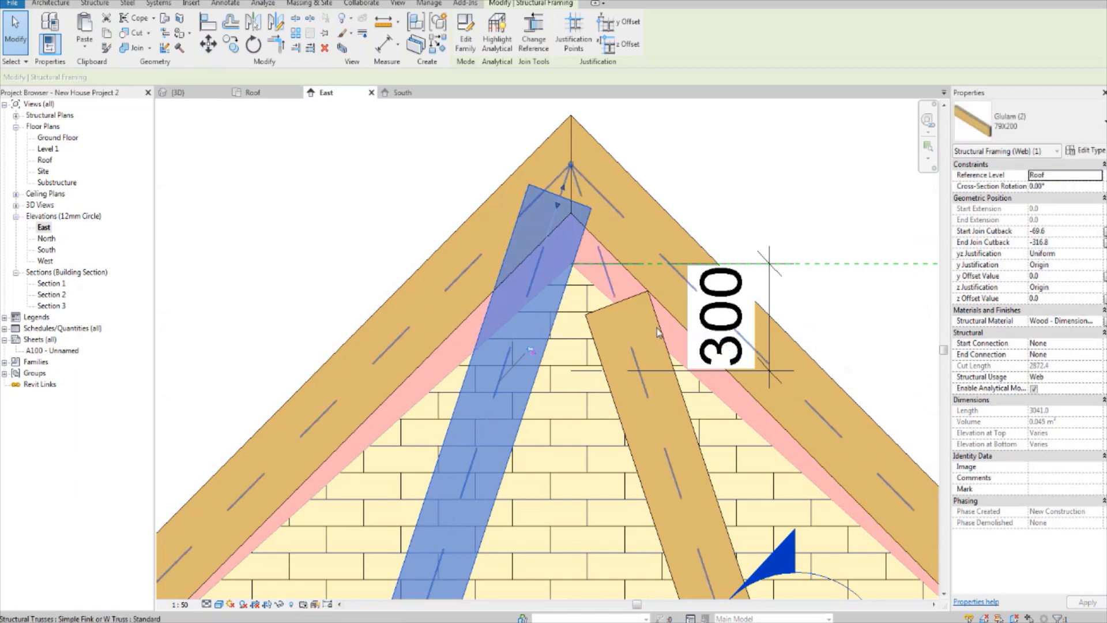
# Step: Extend the upper end of the right inner web into the top chords at the apex, overlapping the left inner web
pyautogui.click(630, 299)
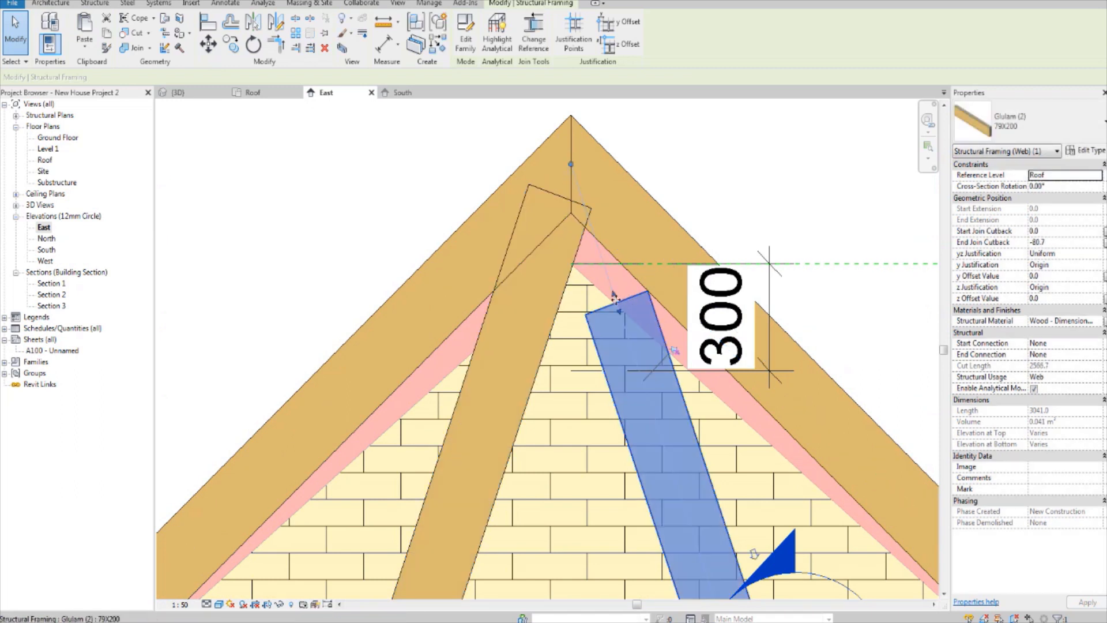
pyautogui.moveTo(592, 214); pyautogui.dragTo(583, 203)
pyautogui.click(719, 146)
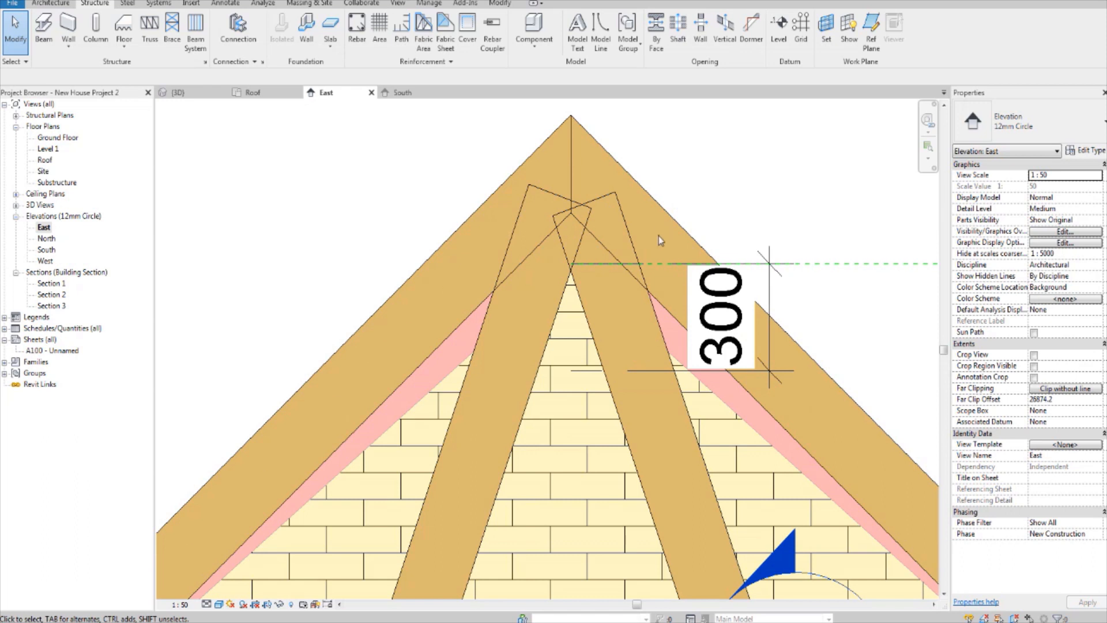
# Step: Open the Roof floor plan and select the truss standing outside the east end wall
pyautogui.scroll(-5, 496, 361)
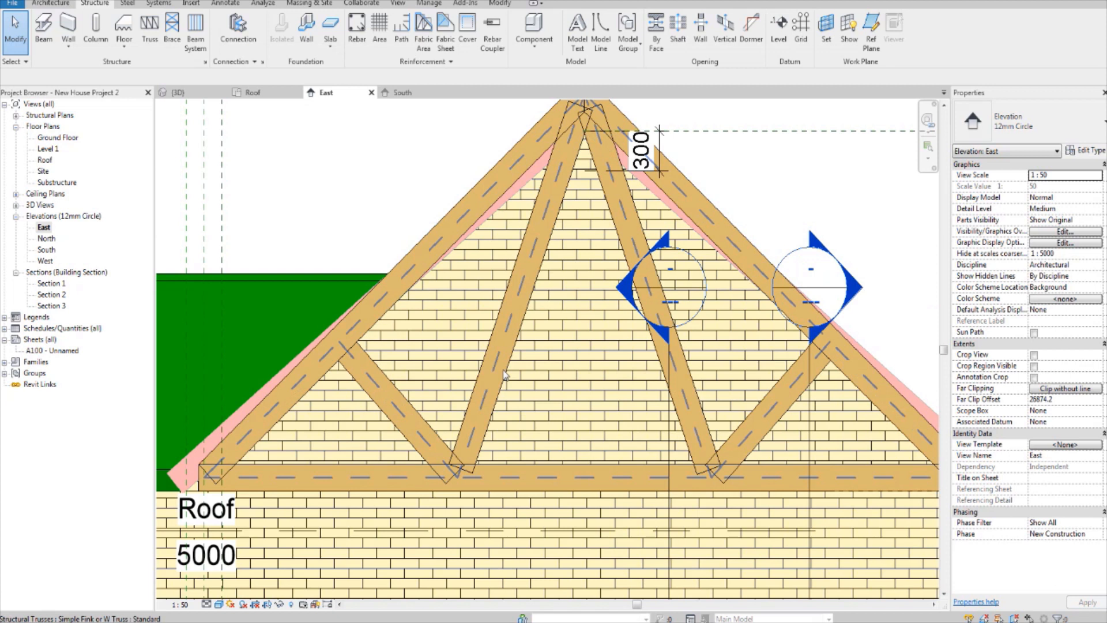
pyautogui.scroll(-2, 503, 375)
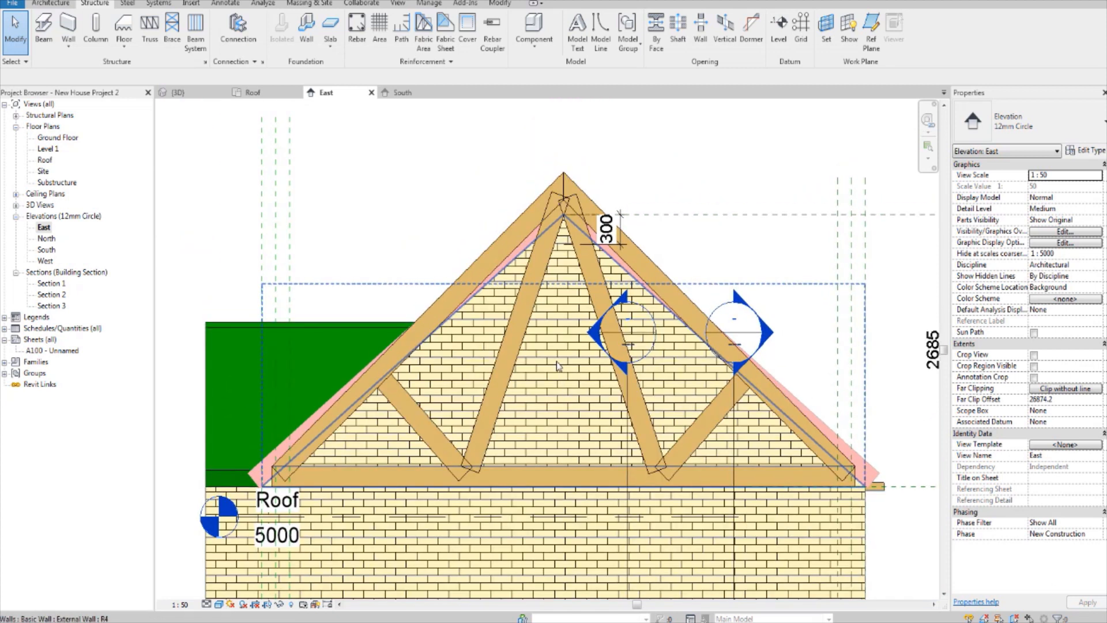
pyautogui.scroll(-2, 732, 168)
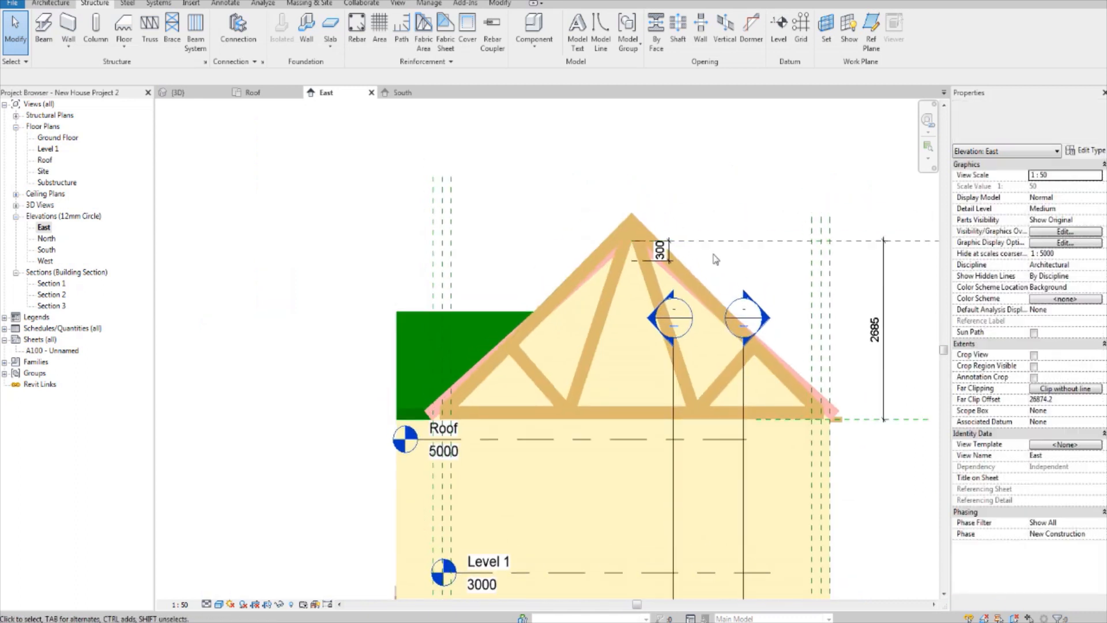
pyautogui.click(45, 161)
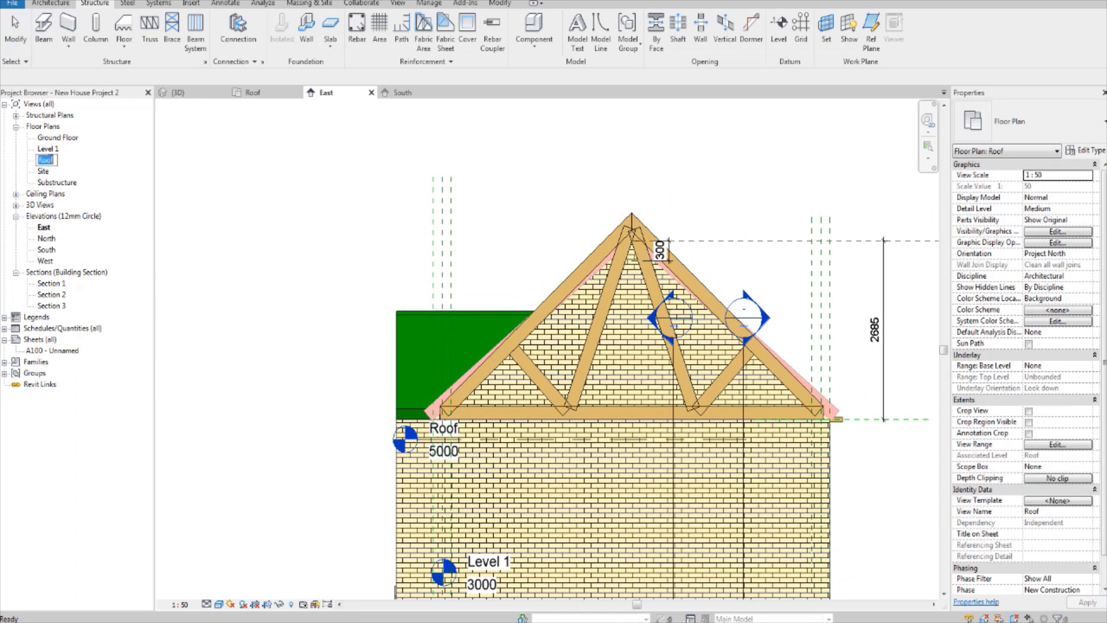
pyautogui.doubleClick(45, 160)
pyautogui.scroll(3, 509, 226)
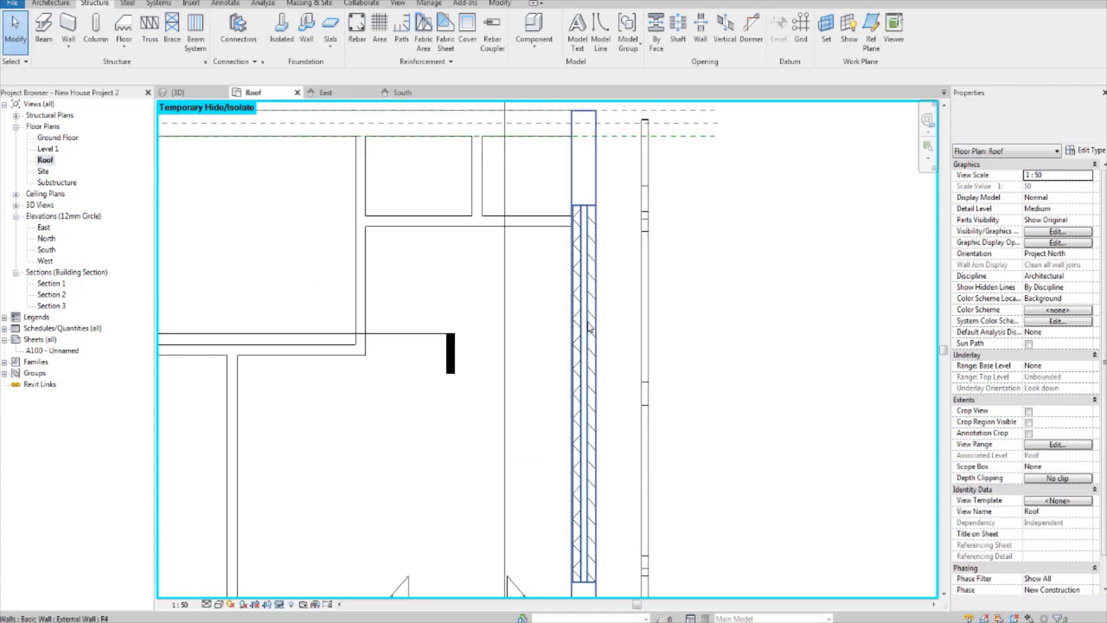
pyautogui.scroll(2, 650, 249)
pyautogui.click(682, 282)
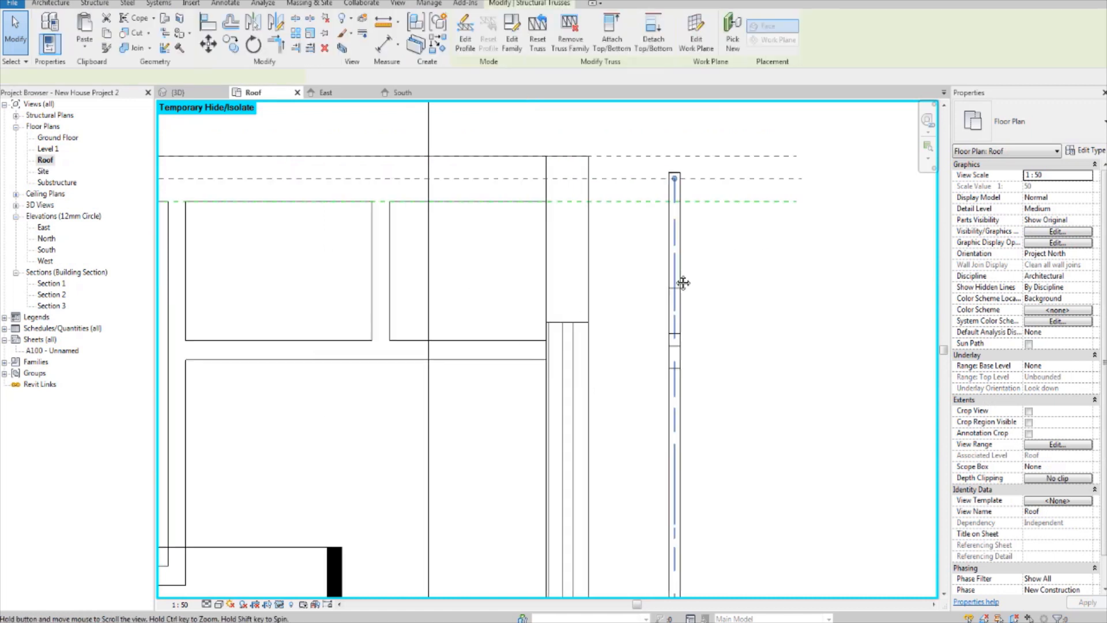
pyautogui.moveTo(565, 334); pyautogui.dragTo(564, 323, button='middle')
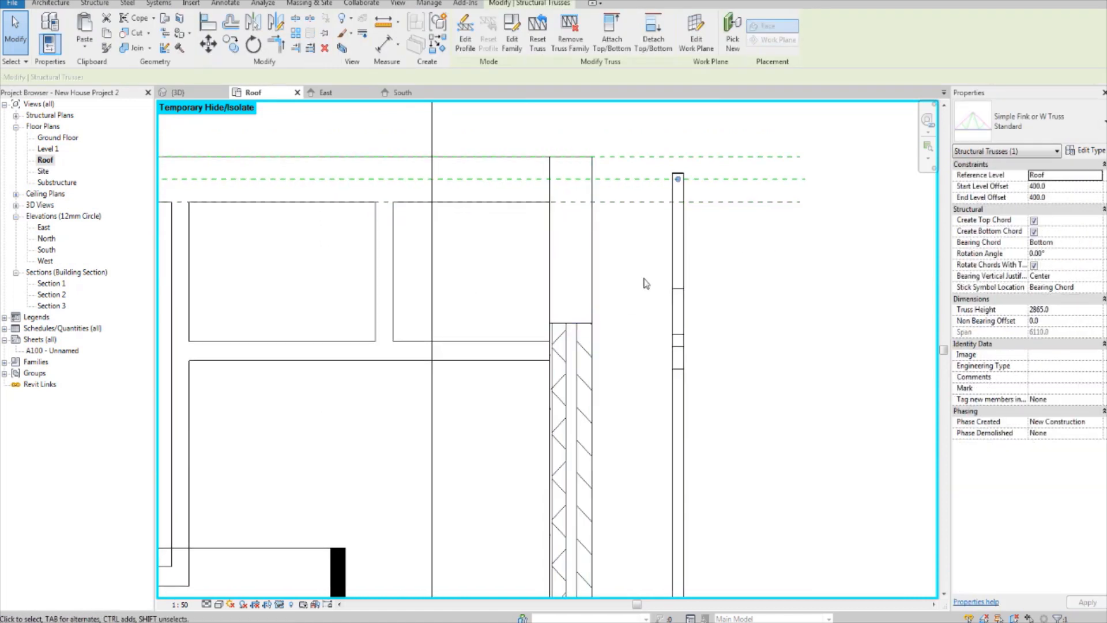
# Step: Draw a vertical reference plane along the middle of the east wall's inner leaf, running up past the building's north edge
pyautogui.press('r')
pyautogui.press('p')
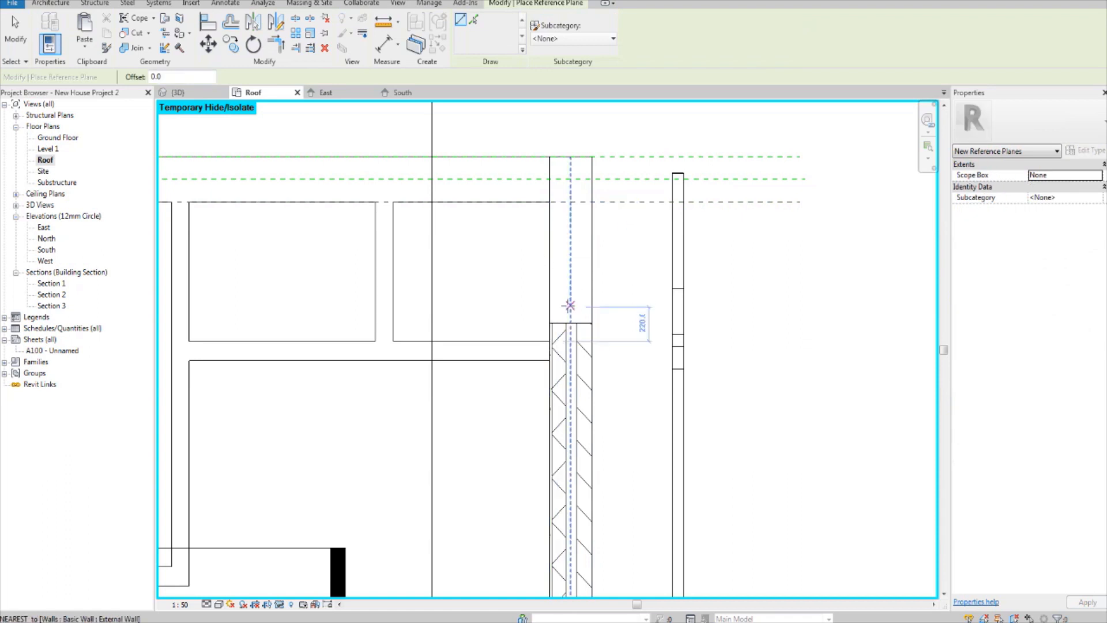
pyautogui.scroll(2, 560, 354)
pyautogui.click(561, 344)
pyautogui.scroll(-4, 560, 344)
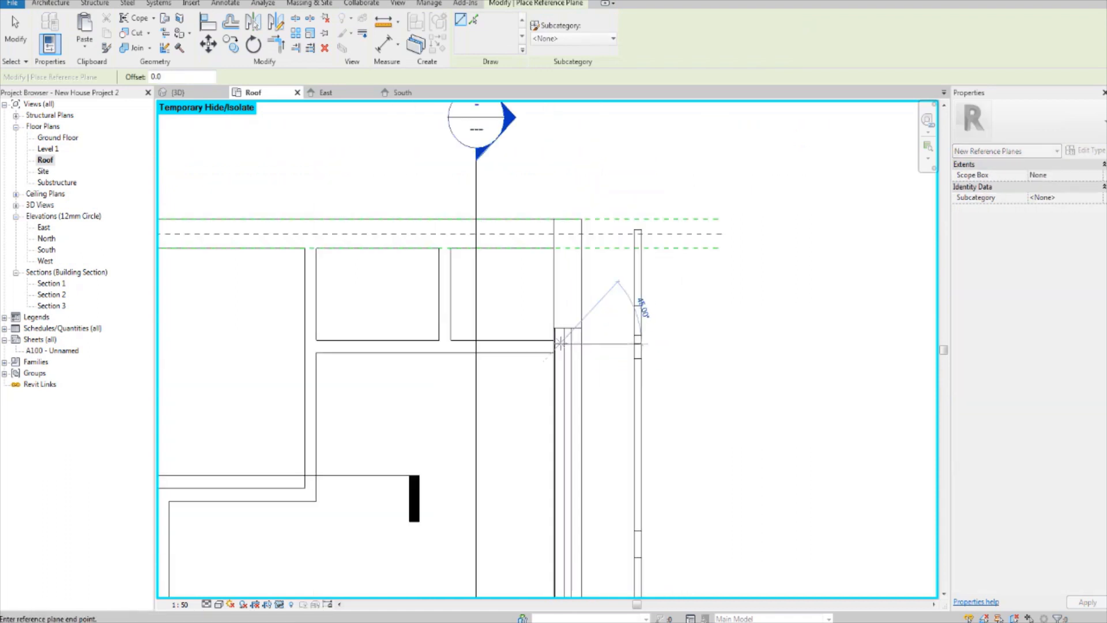
pyautogui.click(558, 159)
pyautogui.press('Escape')
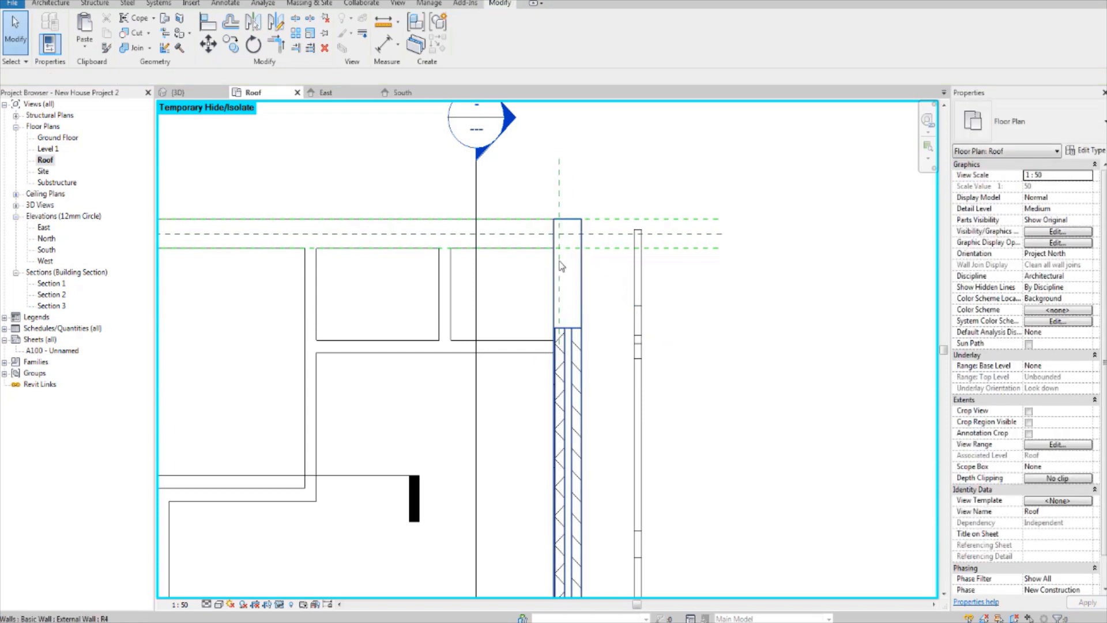
# Step: Extend the lower end of the new reference plane down through the east wall and past the building's south edge
pyautogui.click(562, 266)
pyautogui.click(564, 340)
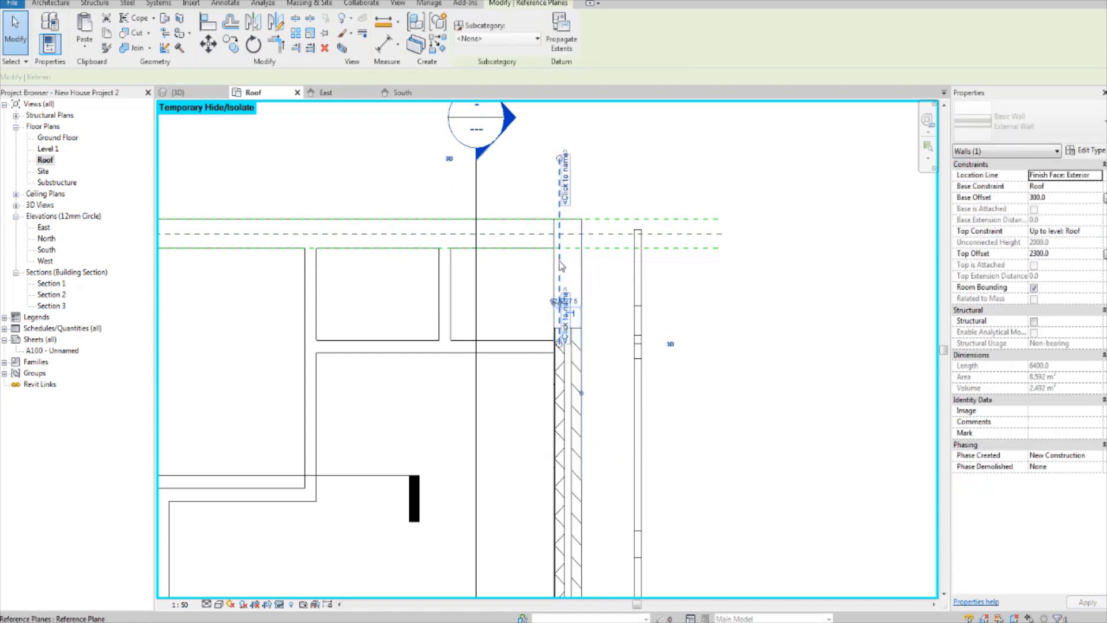
pyautogui.moveTo(559, 343); pyautogui.dragTo(631, 533)
pyautogui.scroll(-2, 671, 434)
pyautogui.moveTo(670, 434); pyautogui.dragTo(688, 242, button='middle')
pyautogui.moveTo(615, 307); pyautogui.dragTo(616, 511)
pyautogui.scroll(-1, 651, 438)
pyautogui.moveTo(651, 437); pyautogui.dragTo(684, 288, button='middle')
pyautogui.moveTo(652, 353); pyautogui.dragTo(624, 483)
pyautogui.moveTo(679, 237); pyautogui.dragTo(656, 402, button='middle')
pyautogui.scroll(2, 685, 146)
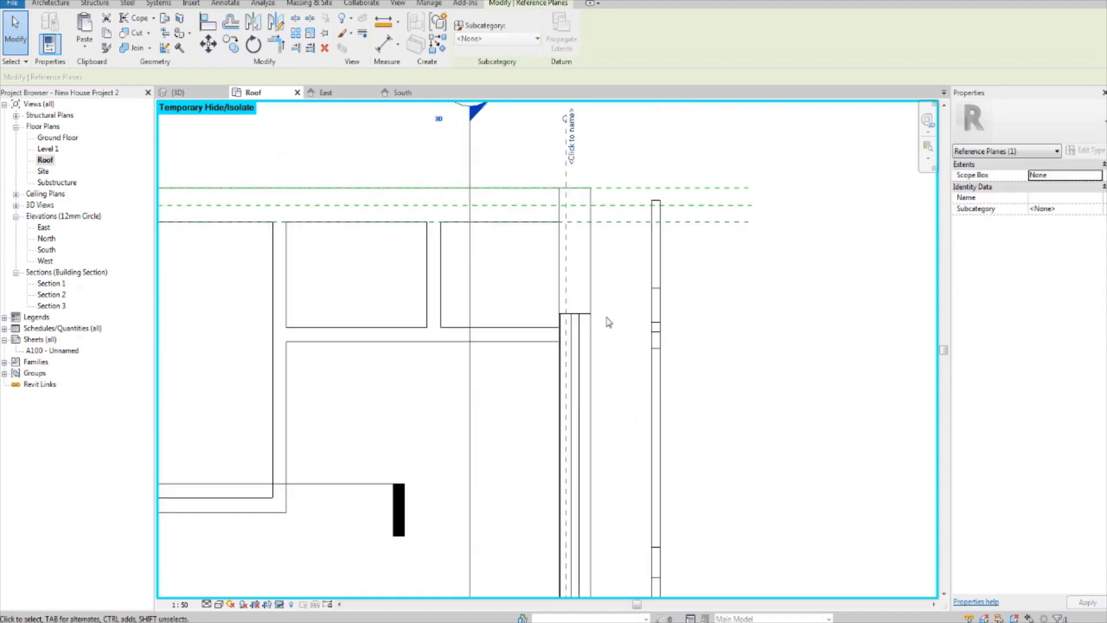
# Step: Move the truss by its centreline about 828 mm horizontally onto the reference plane in the east wall's inner leaf
pyautogui.scroll(3, 603, 322)
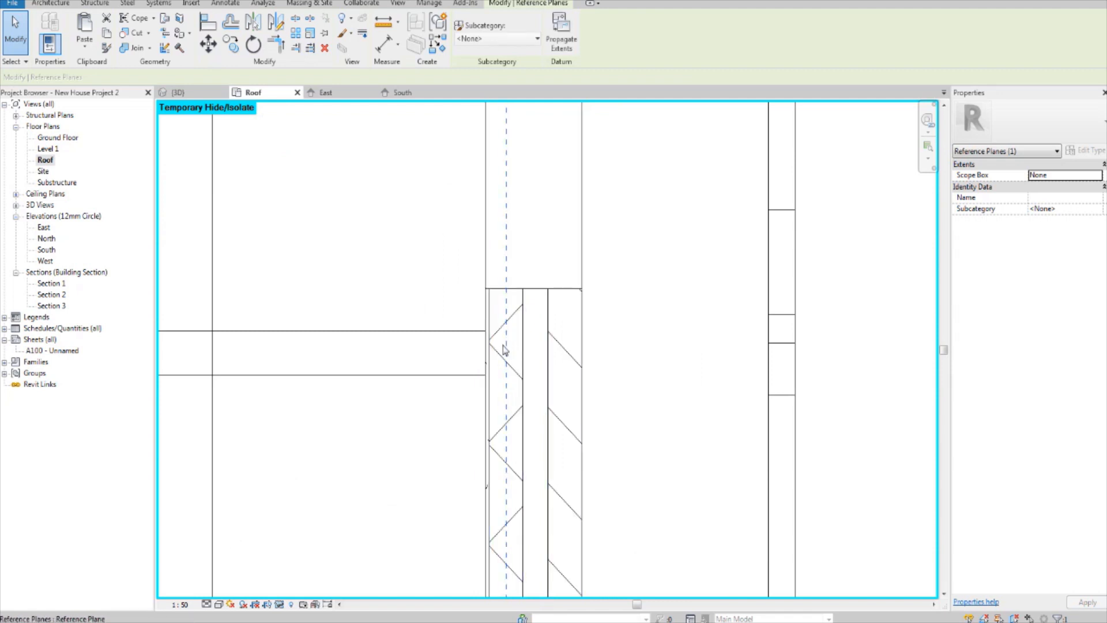
pyautogui.scroll(-1, 507, 346)
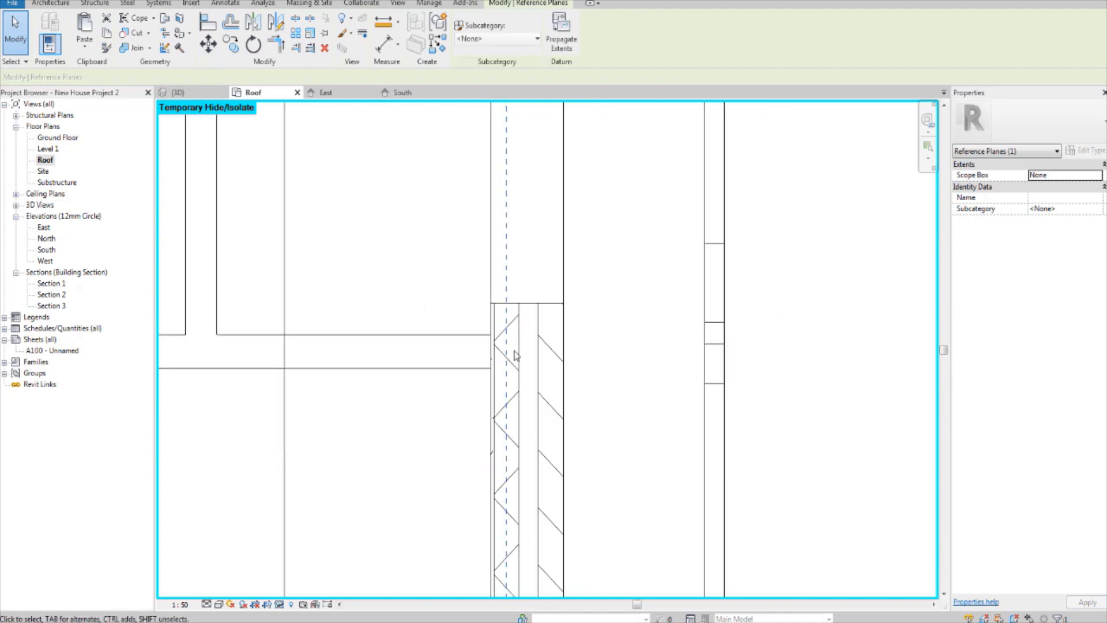
pyautogui.scroll(3, 502, 344)
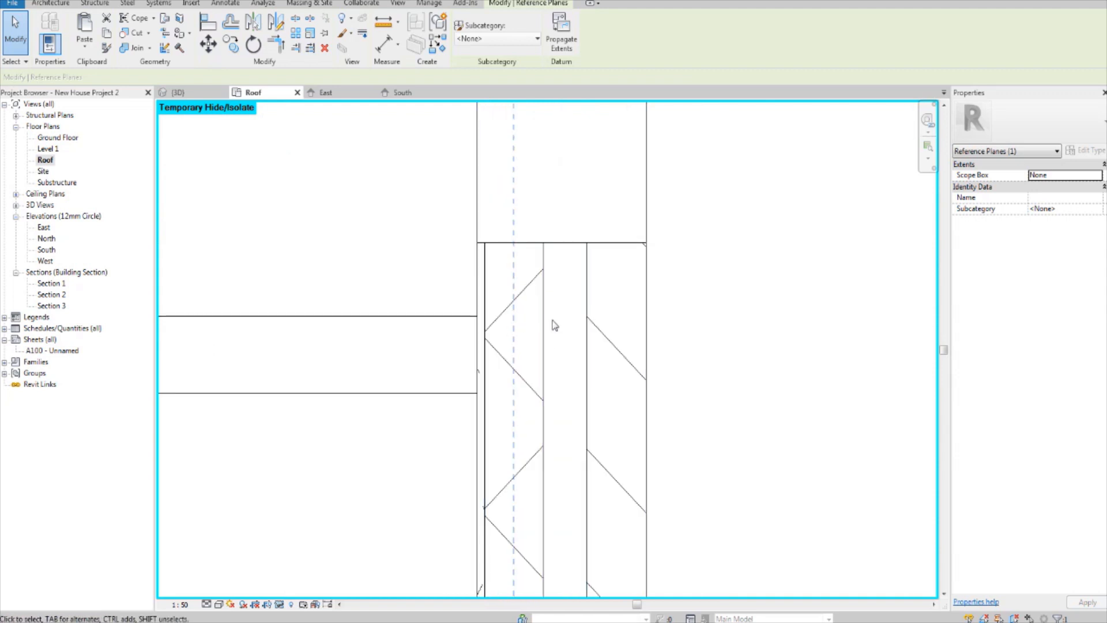
pyautogui.scroll(-2, 623, 324)
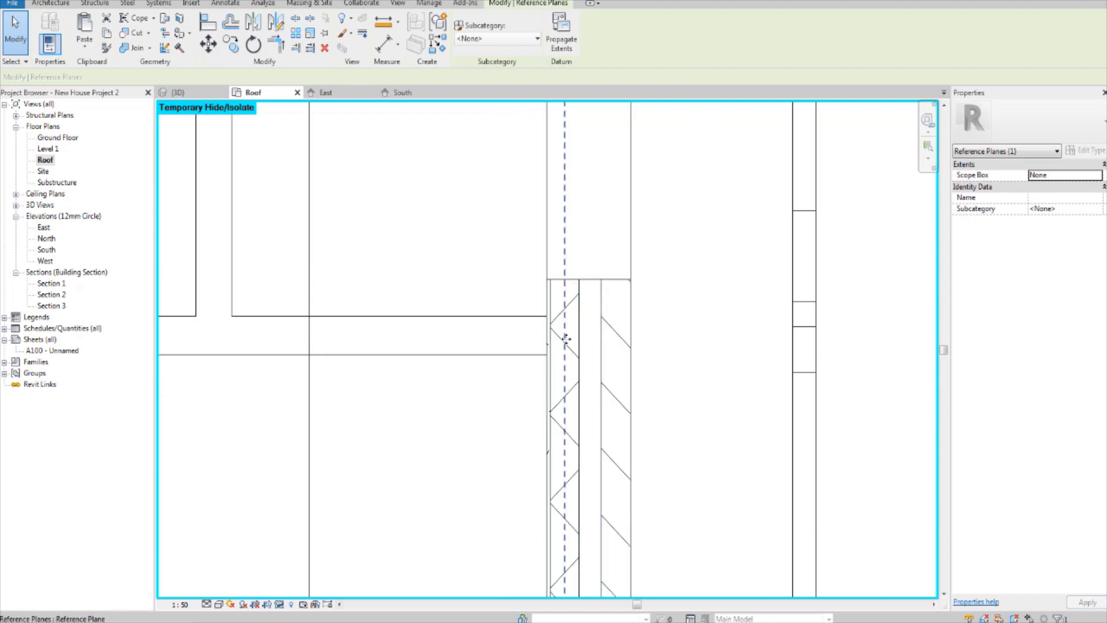
pyautogui.scroll(-2, 565, 339)
pyautogui.click(702, 342)
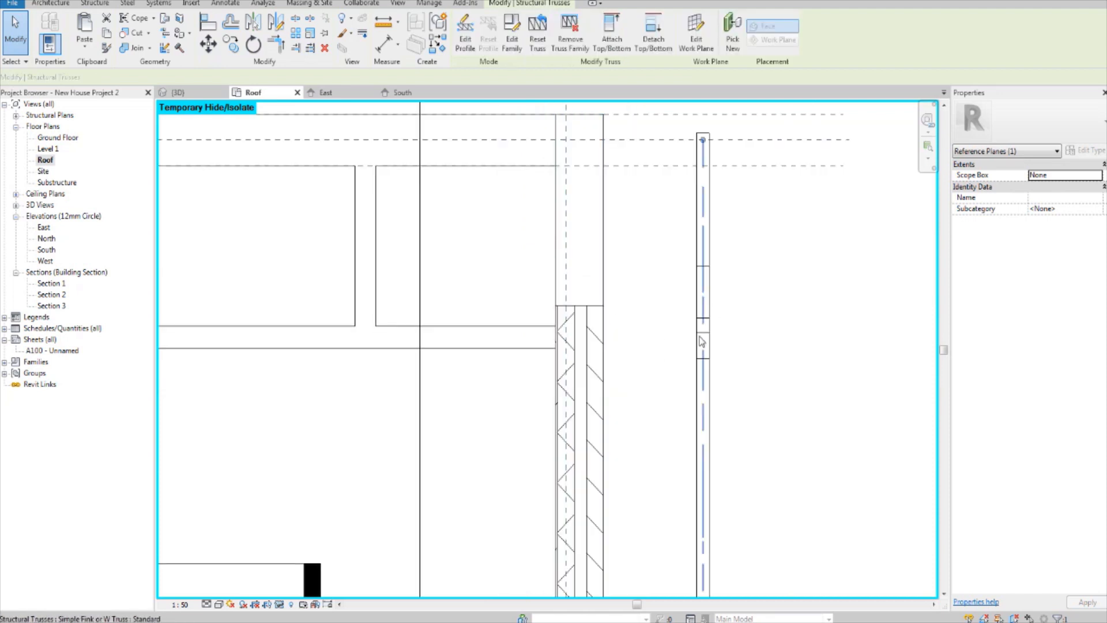
pyautogui.scroll(1, 706, 339)
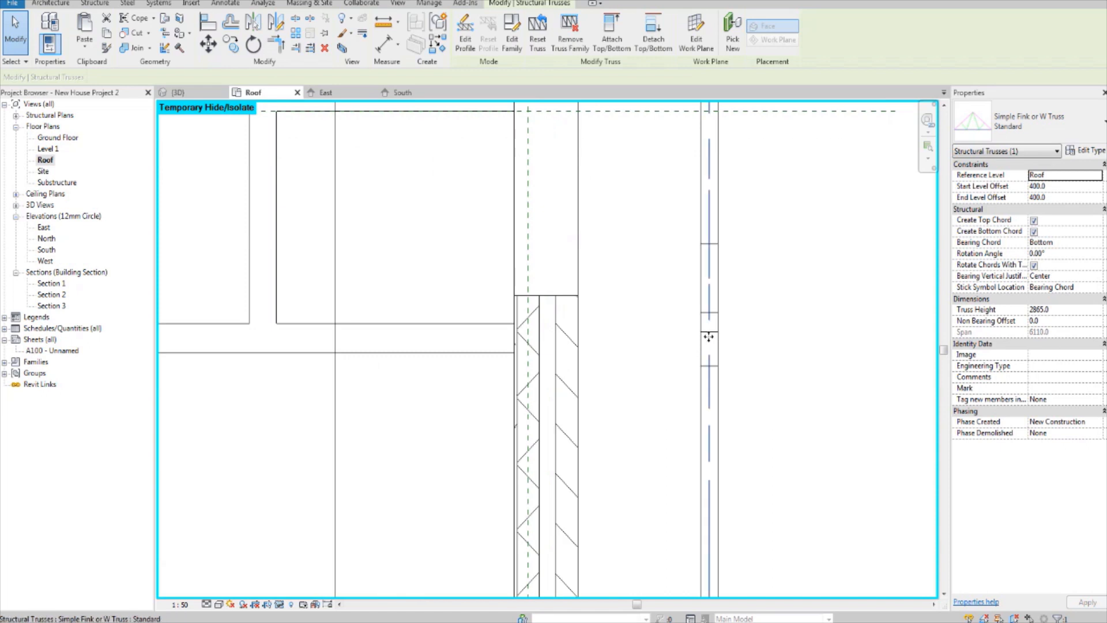
pyautogui.click(209, 43)
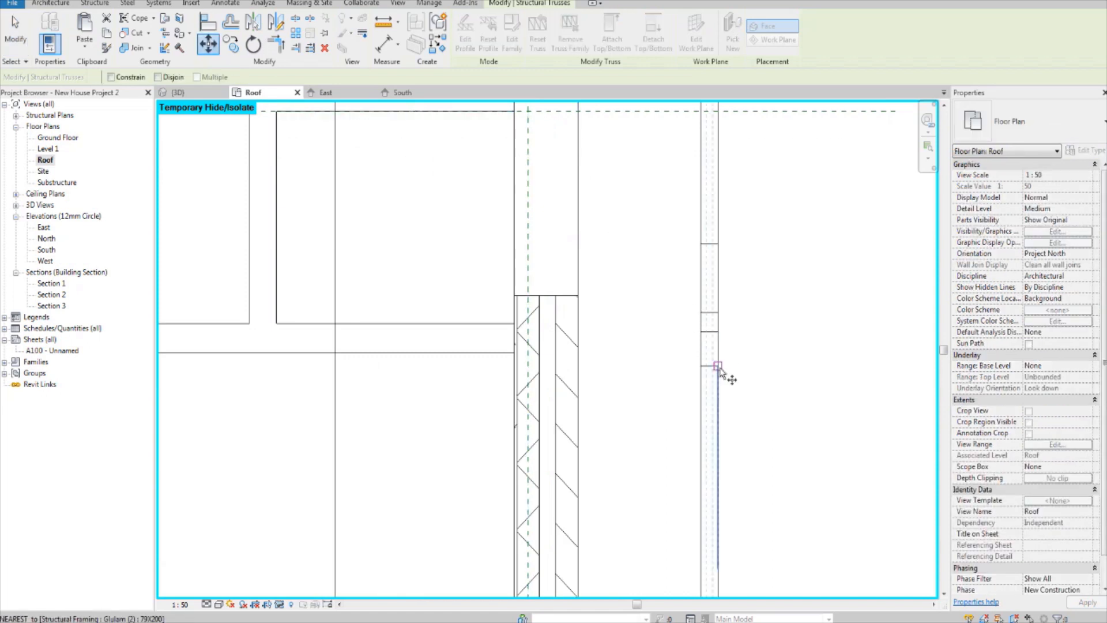
pyautogui.click(709, 359)
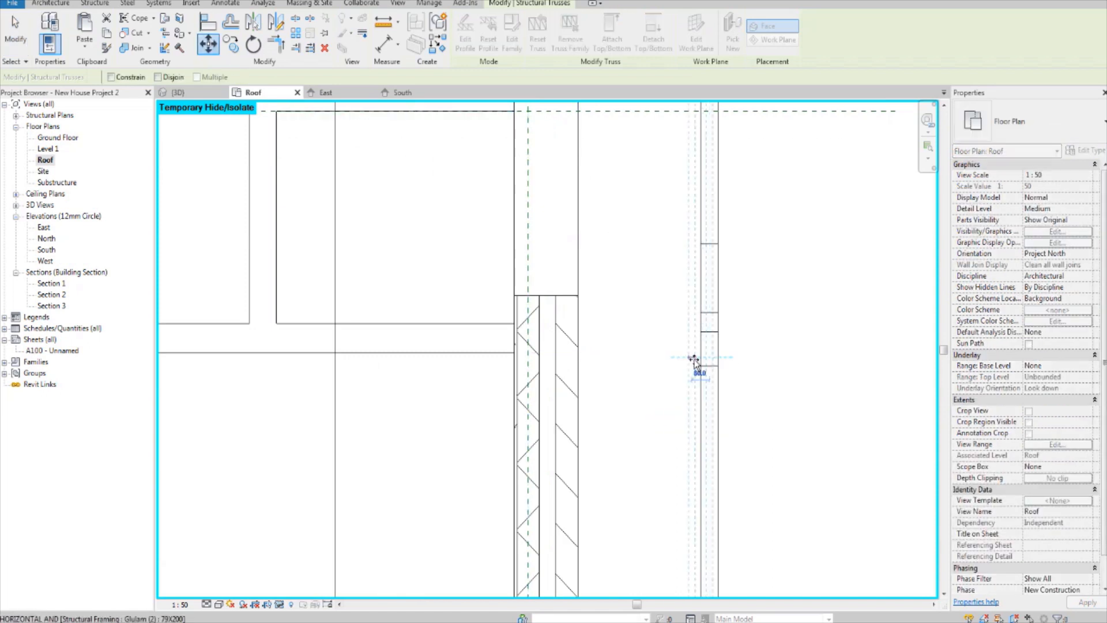
pyautogui.click(527, 356)
pyautogui.press('Escape')
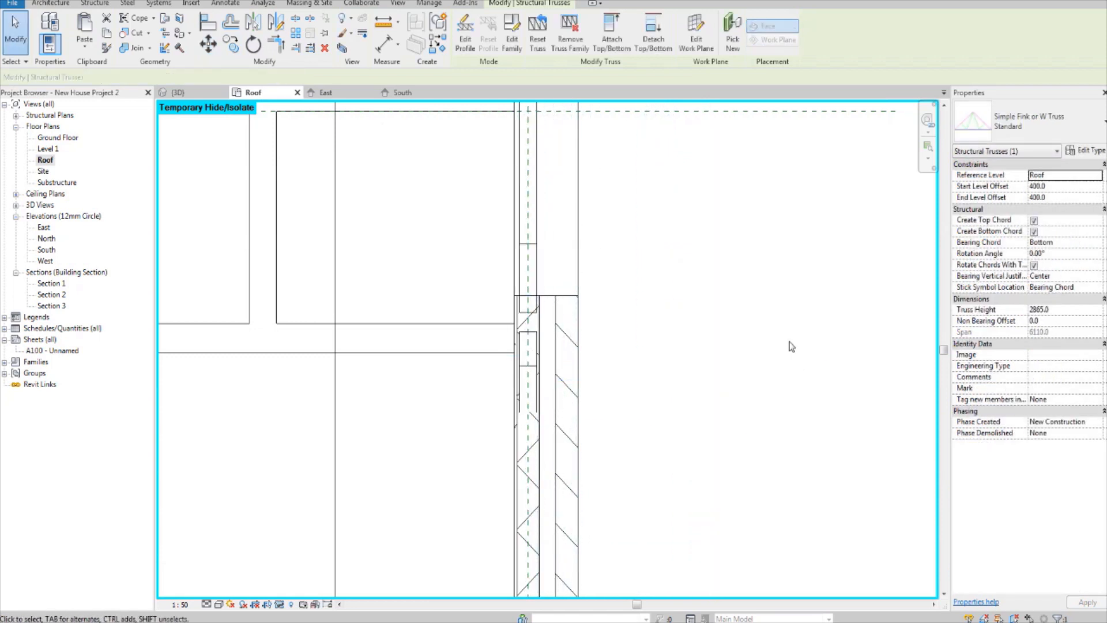
# Step: Open the 3D view and examine the truss's position against the roof's end rafters and ridge beam
pyautogui.scroll(-5, 777, 378)
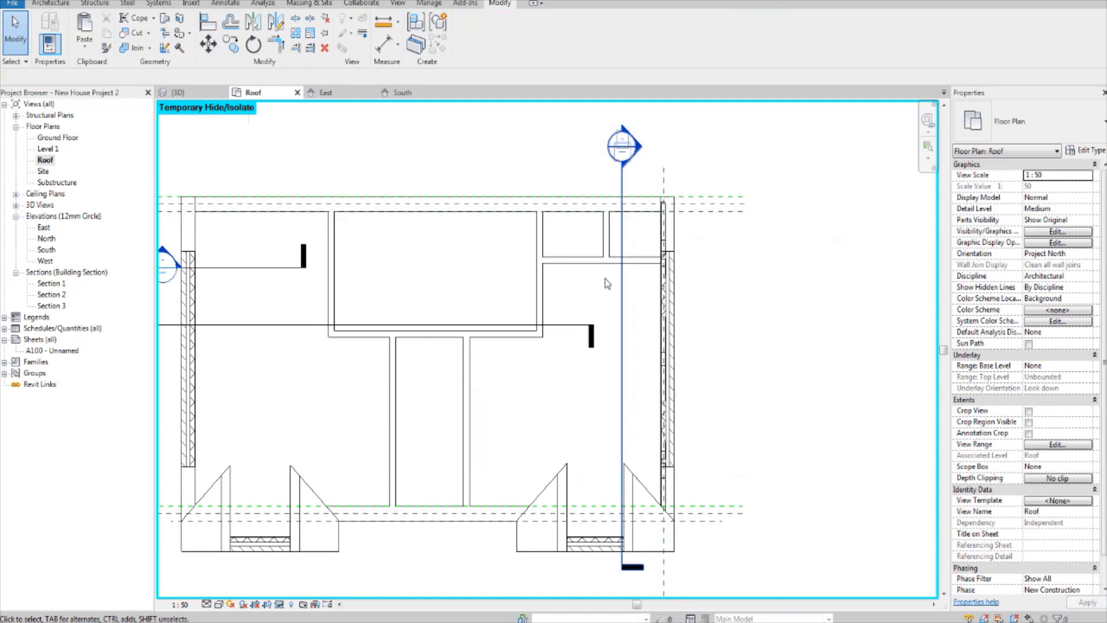
pyautogui.click(229, 1)
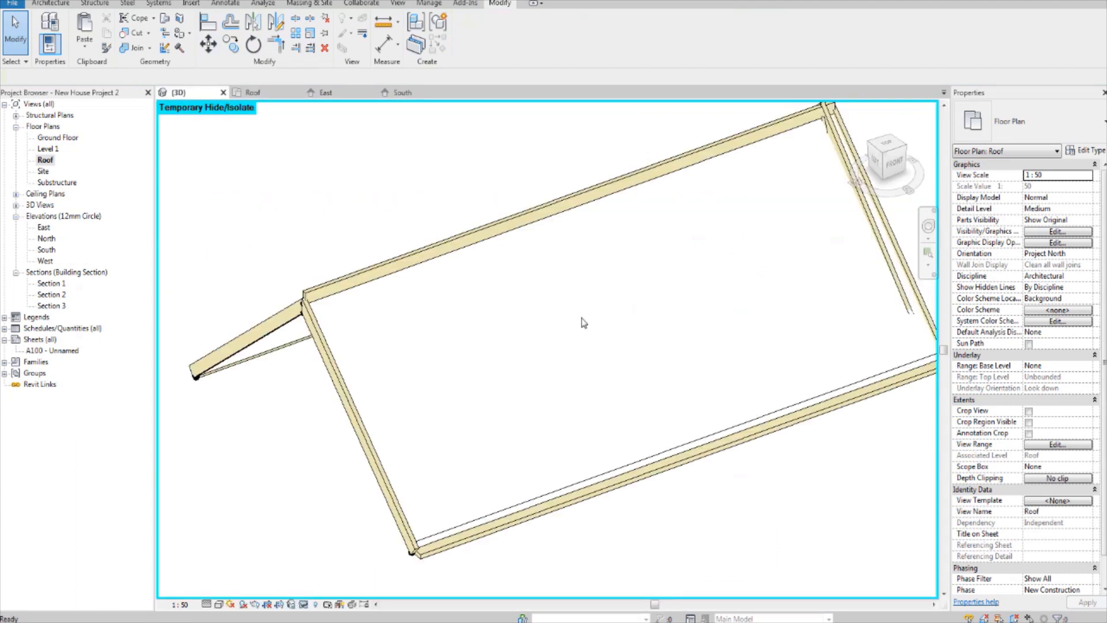
pyautogui.keyDown('shift'); pyautogui.moveTo(725, 306); pyautogui.dragTo(646, 389, button='middle'); pyautogui.keyUp('shift')
pyautogui.scroll(1, 653, 375)
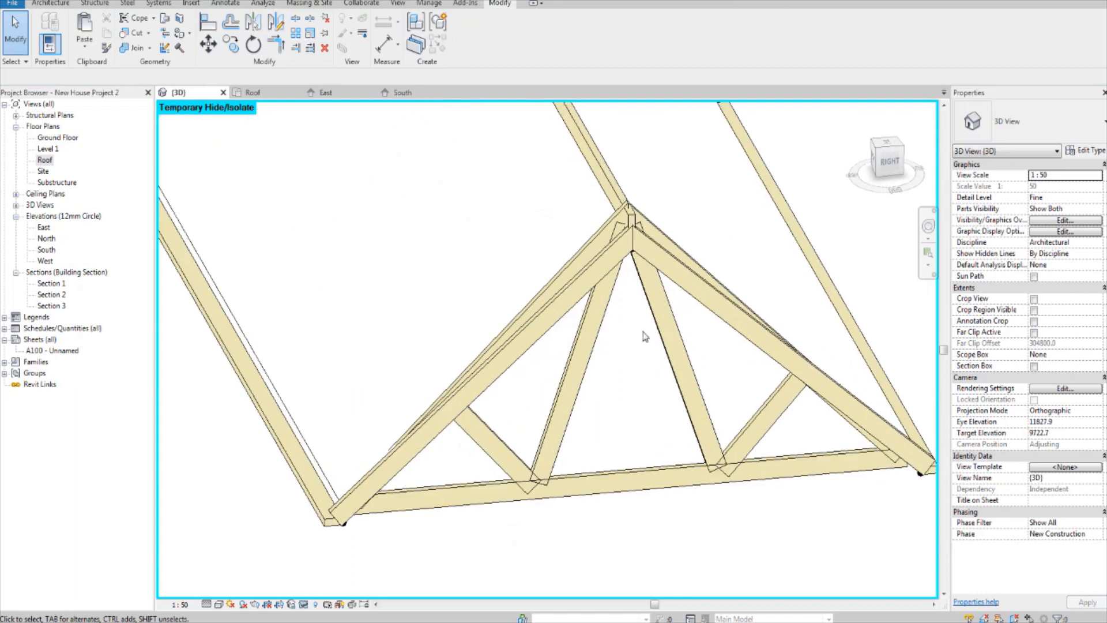
pyautogui.keyDown('shift'); pyautogui.moveTo(627, 313); pyautogui.dragTo(622, 342, button='middle'); pyautogui.keyUp('shift')
pyautogui.scroll(-2, 633, 275)
pyautogui.keyDown('shift'); pyautogui.moveTo(633, 275); pyautogui.dragTo(640, 317, button='middle'); pyautogui.keyUp('shift')
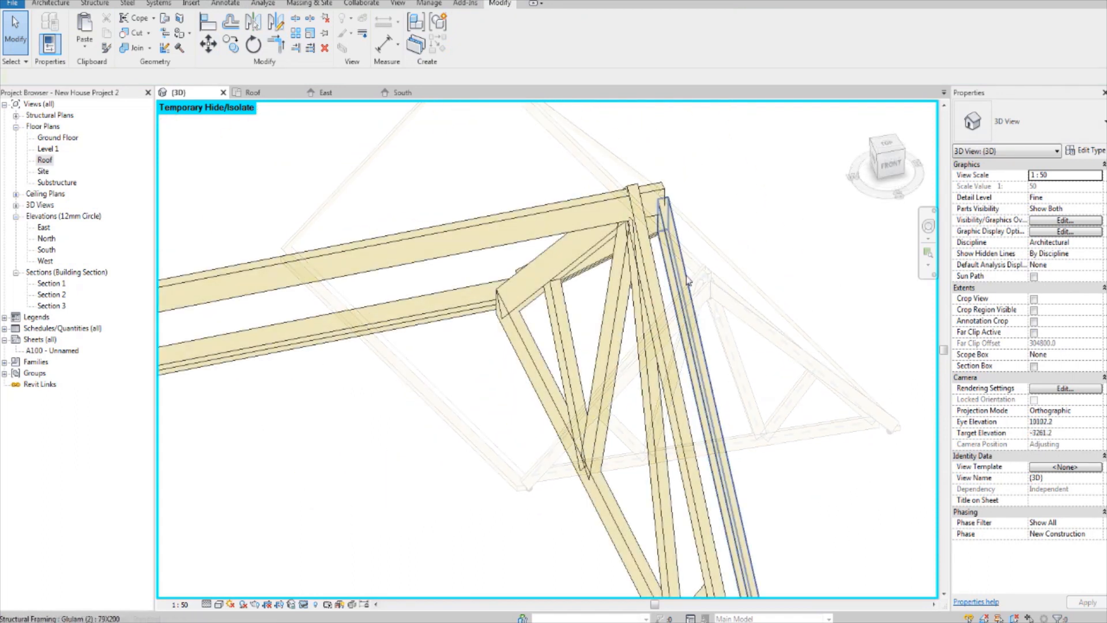
# Step: Select the outer end rafter beside the truss and examine its spacing from the truss along the roof
pyautogui.click(687, 281)
pyautogui.keyDown('shift'); pyautogui.moveTo(688, 281); pyautogui.dragTo(759, 350, button='middle'); pyautogui.keyUp('shift')
pyautogui.moveTo(819, 315); pyautogui.dragTo(711, 364, button='middle')
pyautogui.moveTo(778, 388); pyautogui.dragTo(729, 410, button='middle')
pyautogui.keyDown('shift'); pyautogui.moveTo(628, 378); pyautogui.dragTo(525, 289, button='middle'); pyautogui.keyUp('shift')
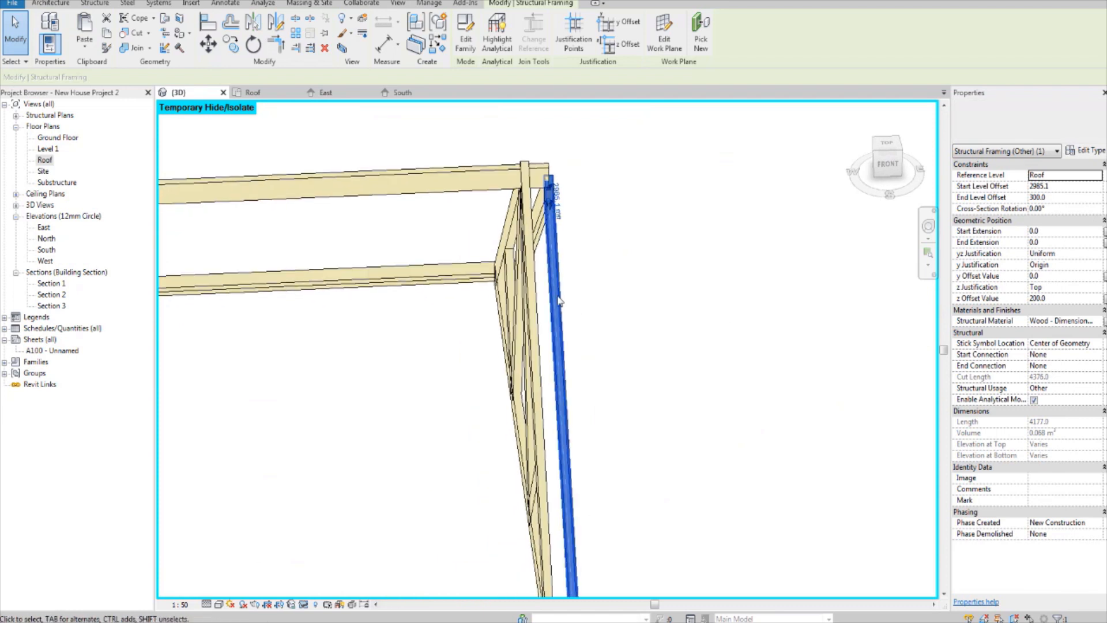
pyautogui.scroll(-5, 524, 283)
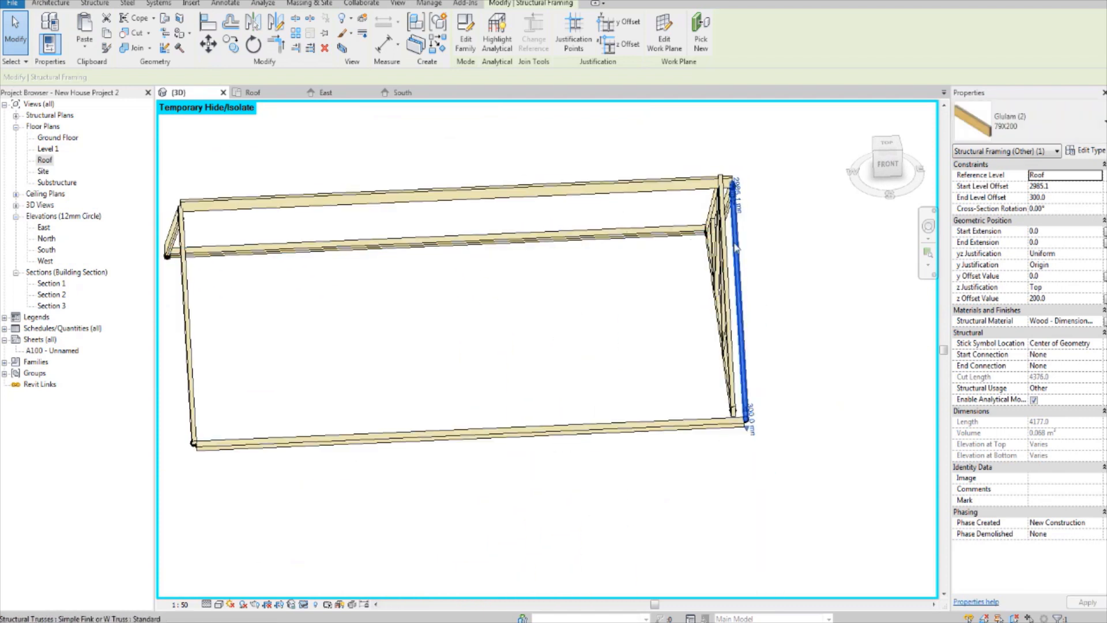
# Step: Clear the rafter selection and examine the east truss within the roof frame from several angles in 3D
pyautogui.keyDown('shift'); pyautogui.moveTo(740, 259); pyautogui.dragTo(503, 235, button='middle'); pyautogui.keyUp('shift')
pyautogui.moveTo(827, 391); pyautogui.dragTo(775, 404, button='middle')
pyautogui.click(651, 508)
pyautogui.scroll(1, 579, 439)
pyautogui.keyDown('shift'); pyautogui.moveTo(580, 440); pyautogui.dragTo(672, 402, button='middle'); pyautogui.keyUp('shift')
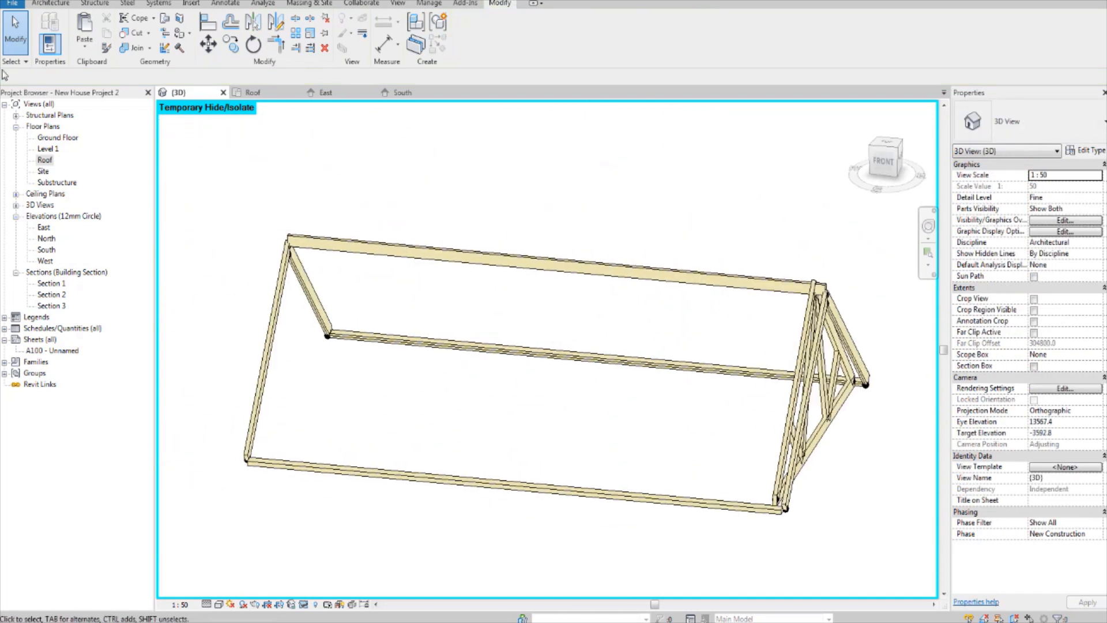
# Step: Open the Roof floor plan and select the truss over the east wall
pyautogui.doubleClick(44, 160)
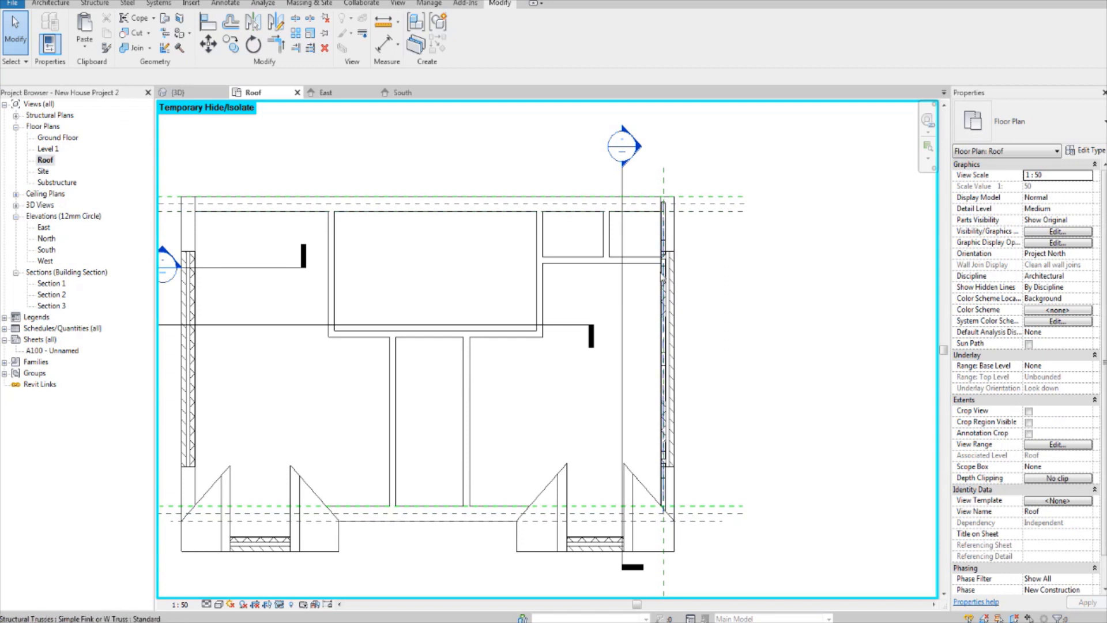
pyautogui.scroll(1, 684, 324)
pyautogui.scroll(2, 685, 324)
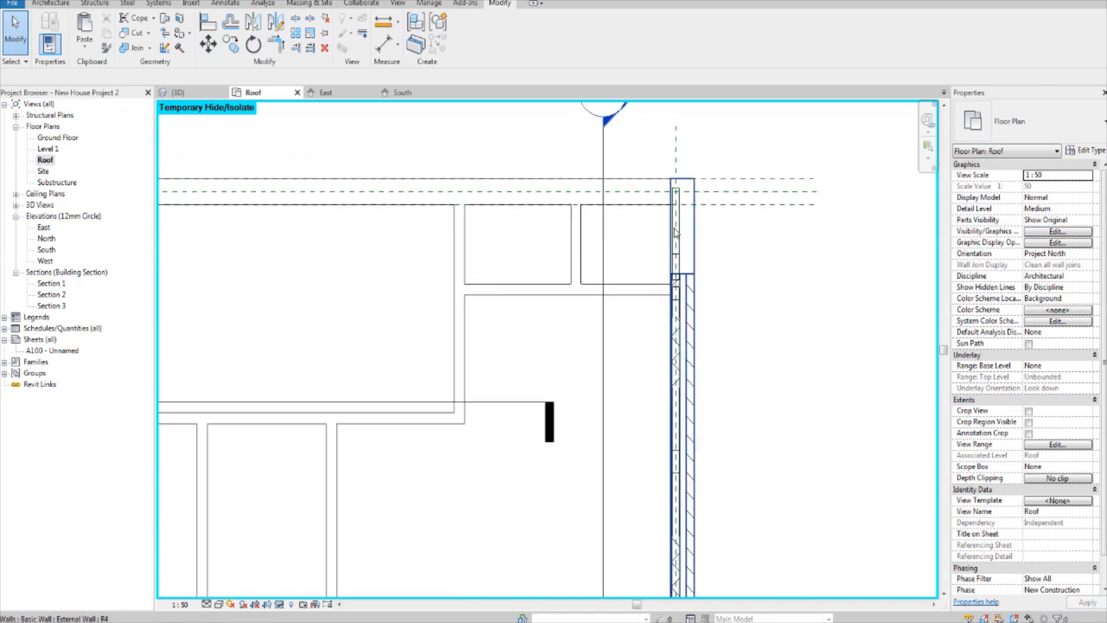
pyautogui.click(674, 228)
pyautogui.scroll(-2, 674, 228)
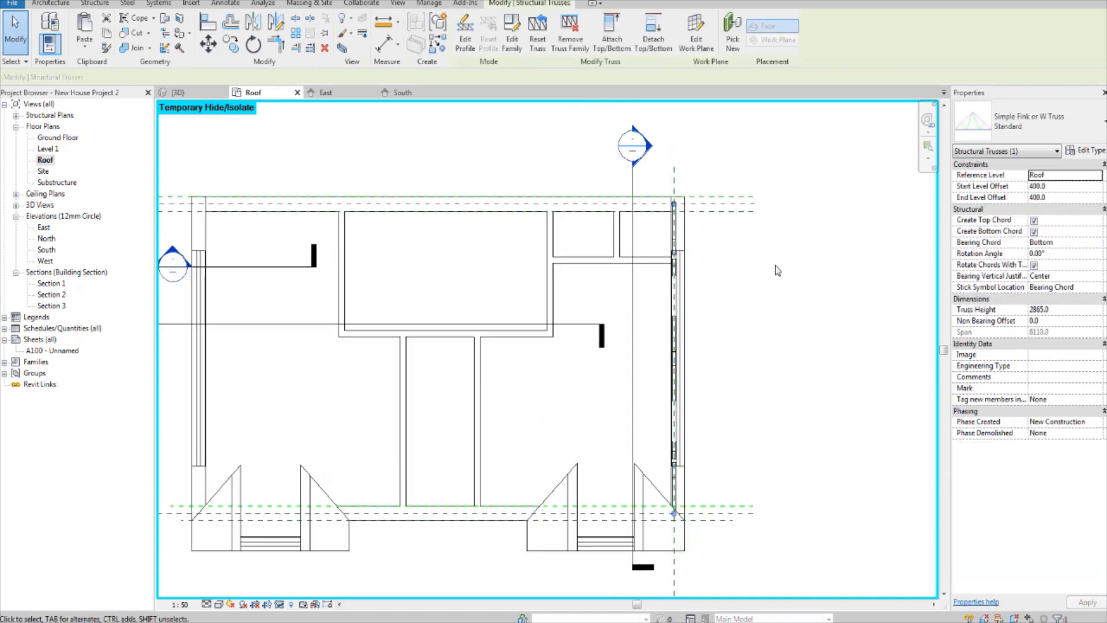
# Step: Draw a vertical reference plane through the middle of the west wall's inner leaf near the building's north end
pyautogui.scroll(4, 538, 196)
pyautogui.scroll(2, 560, 168)
pyautogui.moveTo(560, 184); pyautogui.dragTo(572, 237, button='middle')
pyautogui.press('Escape')
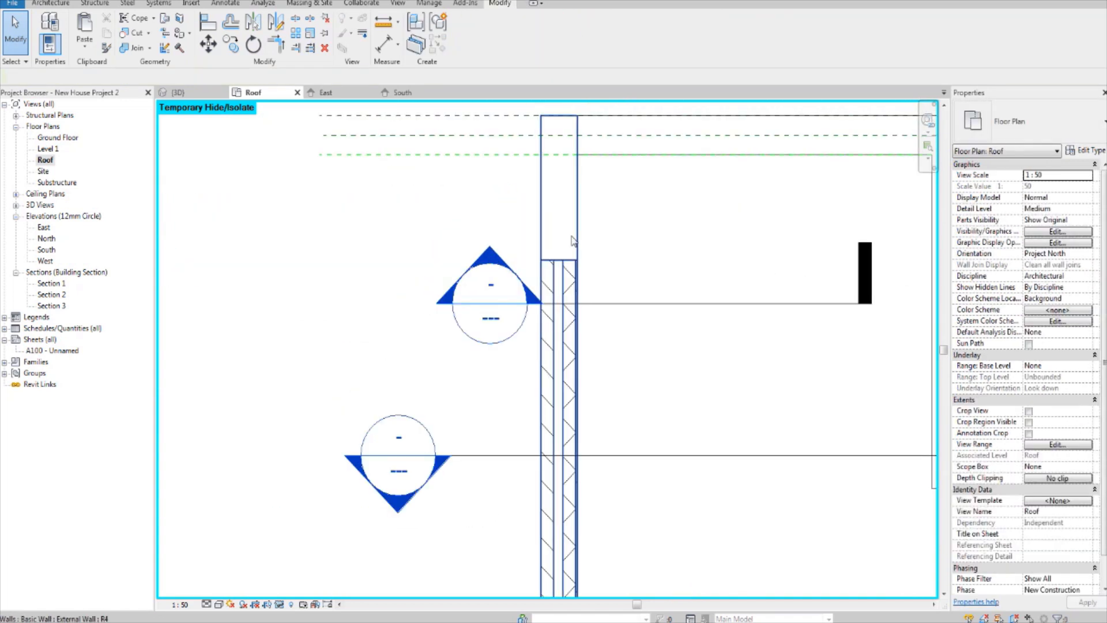
pyautogui.press('r')
pyautogui.press('p')
pyautogui.scroll(2, 570, 240)
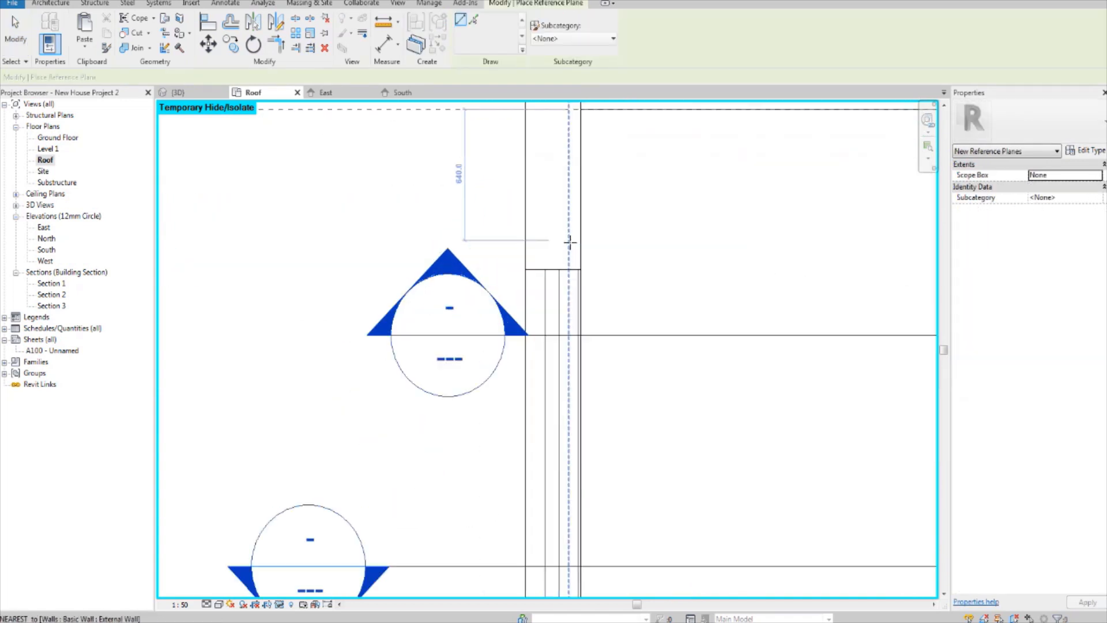
pyautogui.click(568, 312)
pyautogui.scroll(-2, 569, 298)
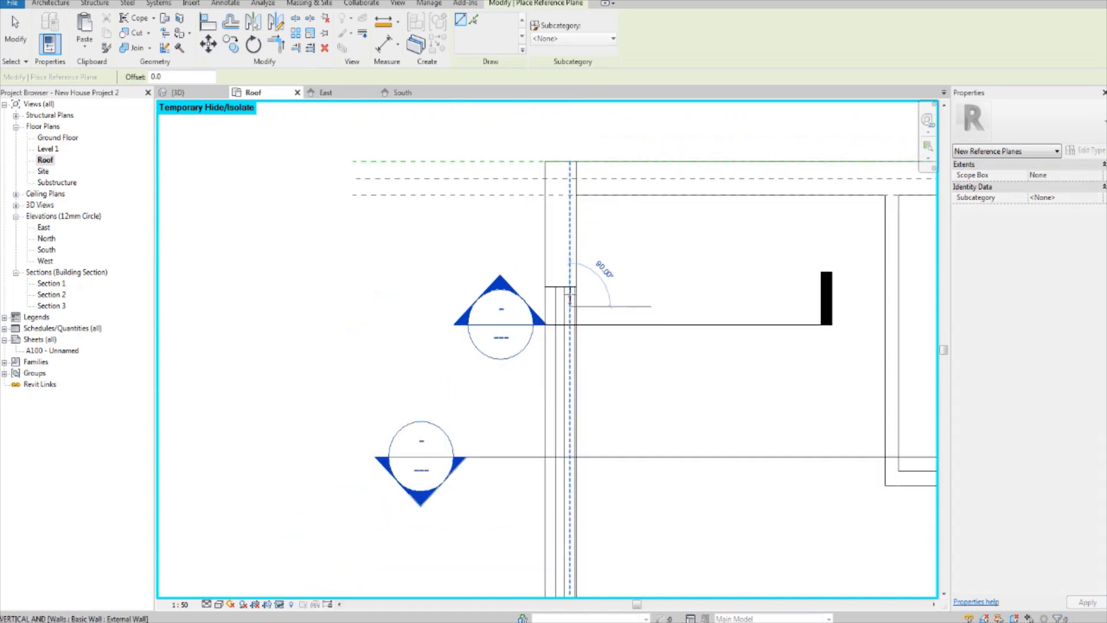
pyautogui.moveTo(576, 276); pyautogui.dragTo(548, 314, button='middle')
pyautogui.click(553, 168)
pyautogui.press('Escape')
pyautogui.press('Escape')
# Step: Extend the lower end of the west wall's reference plane down past the building's south edge
pyautogui.click(546, 297)
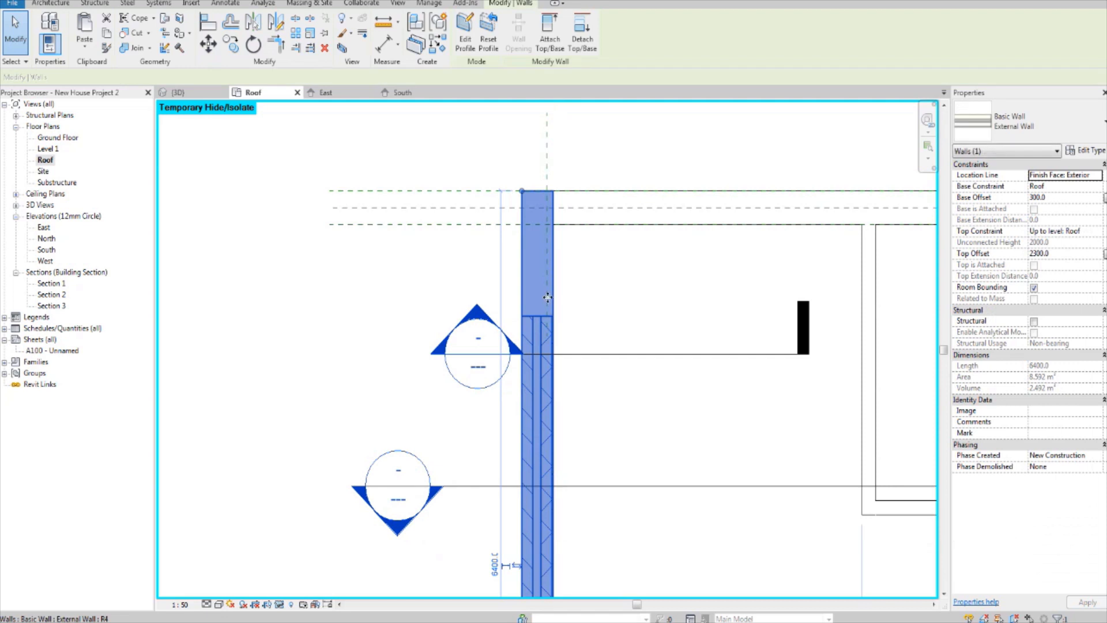
pyautogui.click(546, 283)
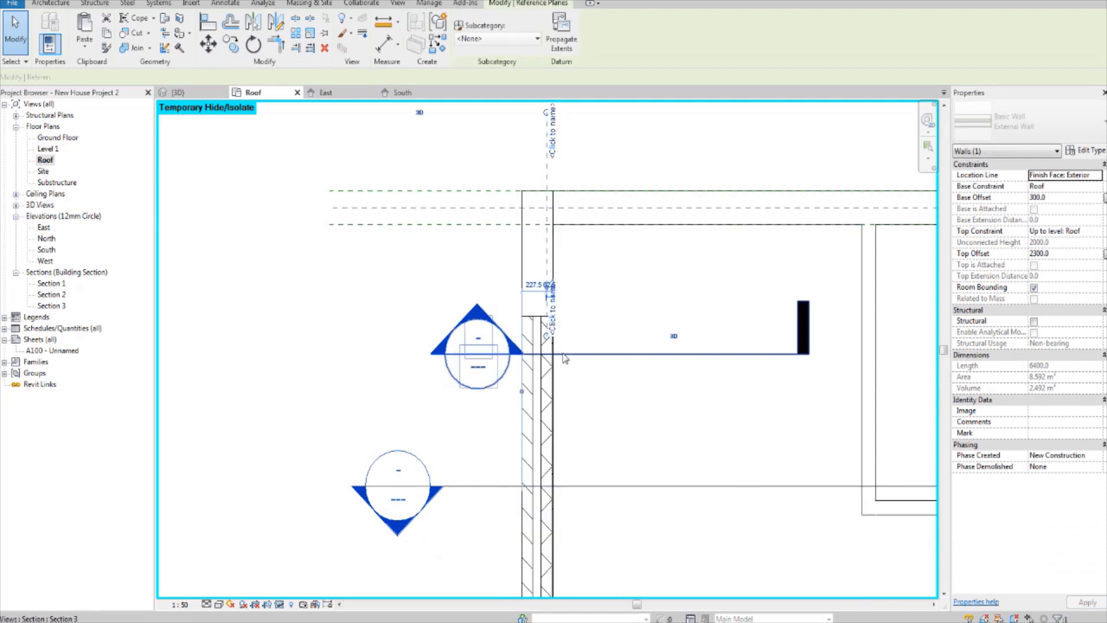
pyautogui.scroll(-5, 560, 415)
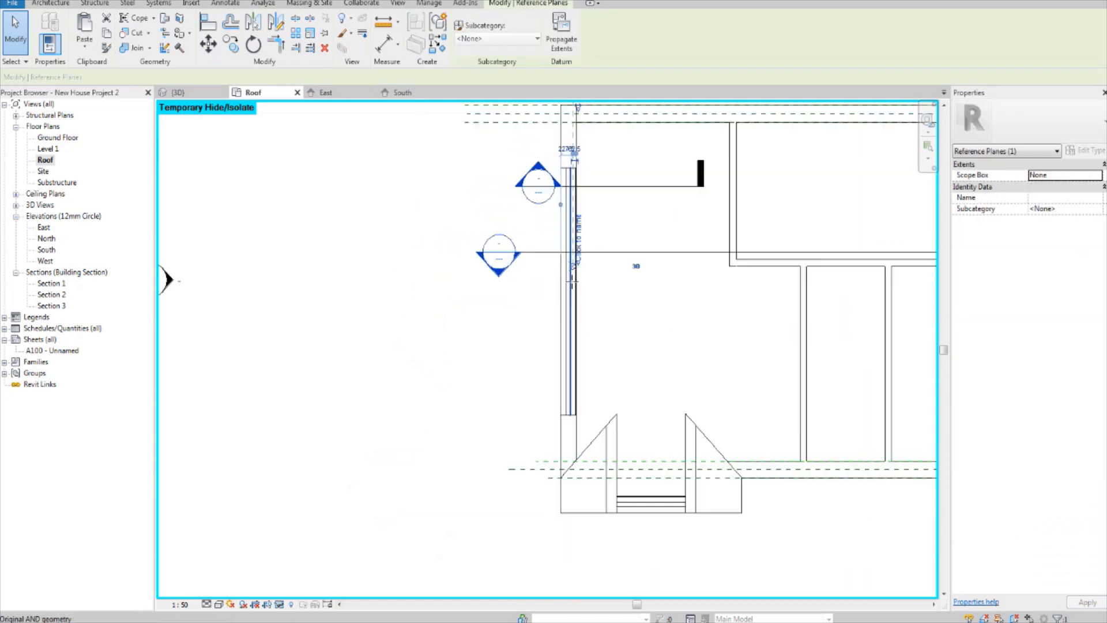
pyautogui.moveTo(568, 459); pyautogui.dragTo(572, 475)
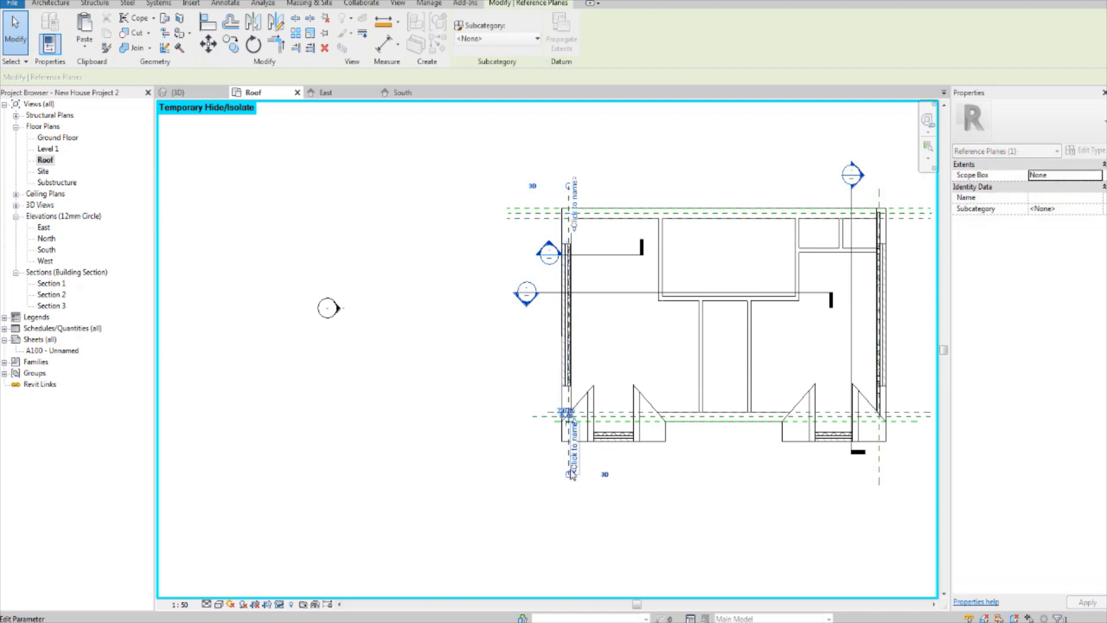
pyautogui.scroll(2, 597, 332)
pyautogui.click(368, 361)
# Step: Select the top chord of the east wall truss and examine its position on the reference plane
pyautogui.moveTo(644, 247); pyautogui.dragTo(556, 306, button='middle')
pyautogui.scroll(1, 556, 306)
pyautogui.moveTo(775, 237); pyautogui.dragTo(615, 331, button='middle')
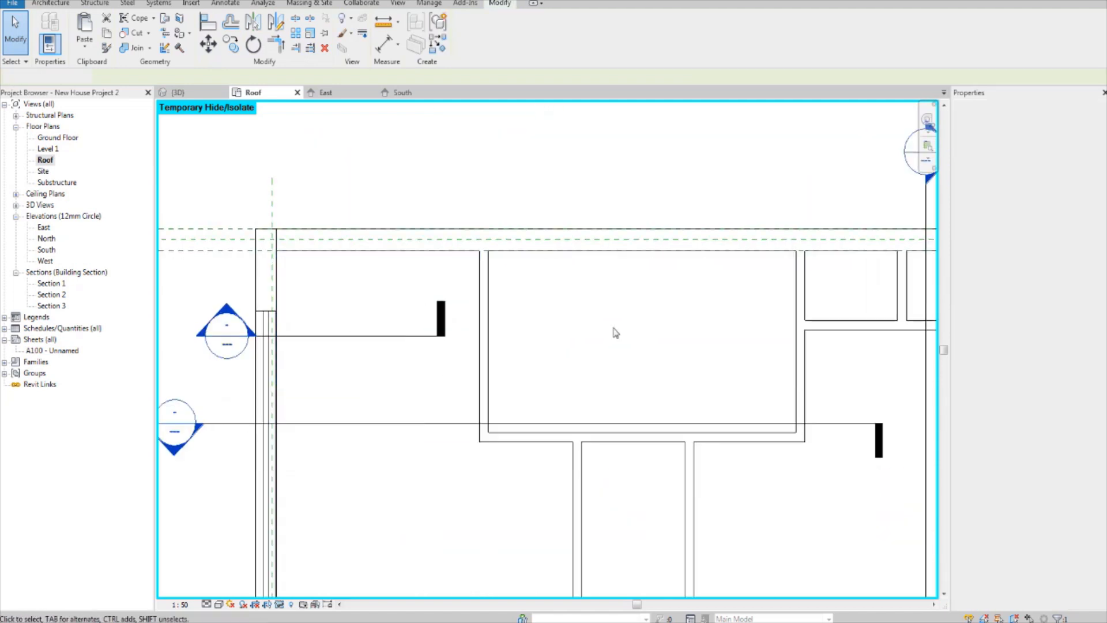
pyautogui.moveTo(899, 254); pyautogui.dragTo(473, 286, button='middle')
pyautogui.scroll(2, 600, 280)
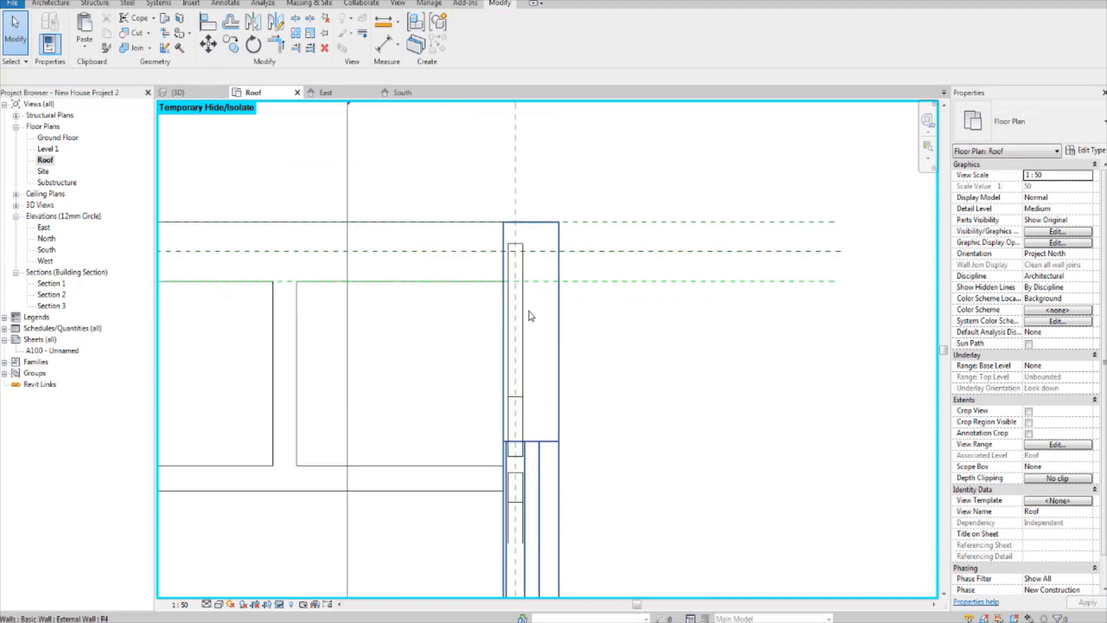
pyautogui.scroll(2, 526, 317)
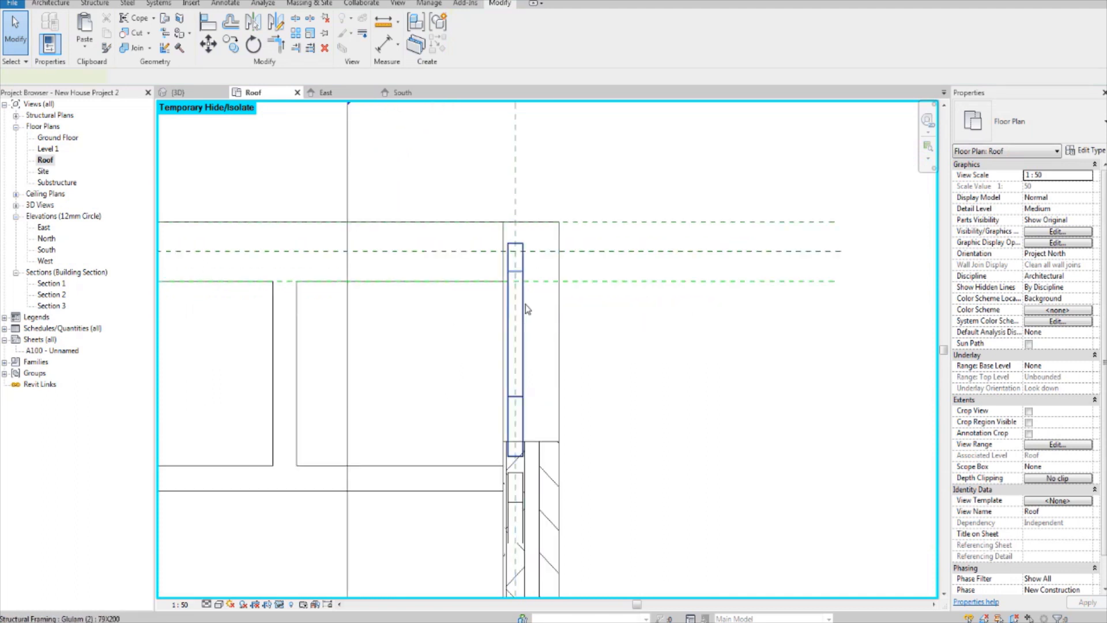
pyautogui.click(525, 305)
pyautogui.scroll(-1, 537, 335)
pyautogui.scroll(4, 536, 334)
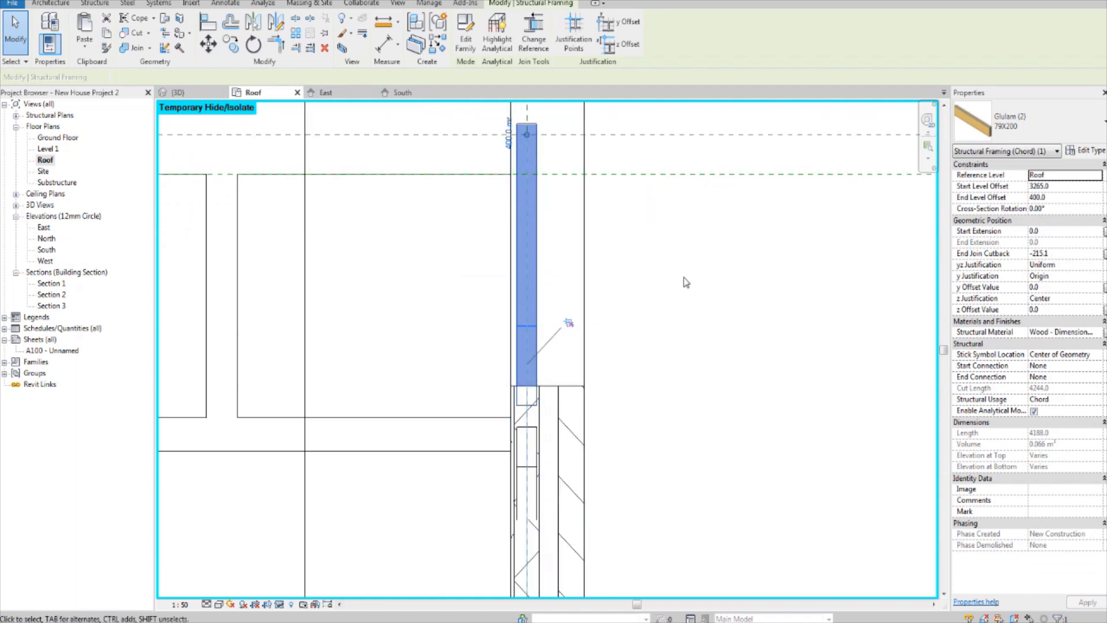
pyautogui.click(658, 288)
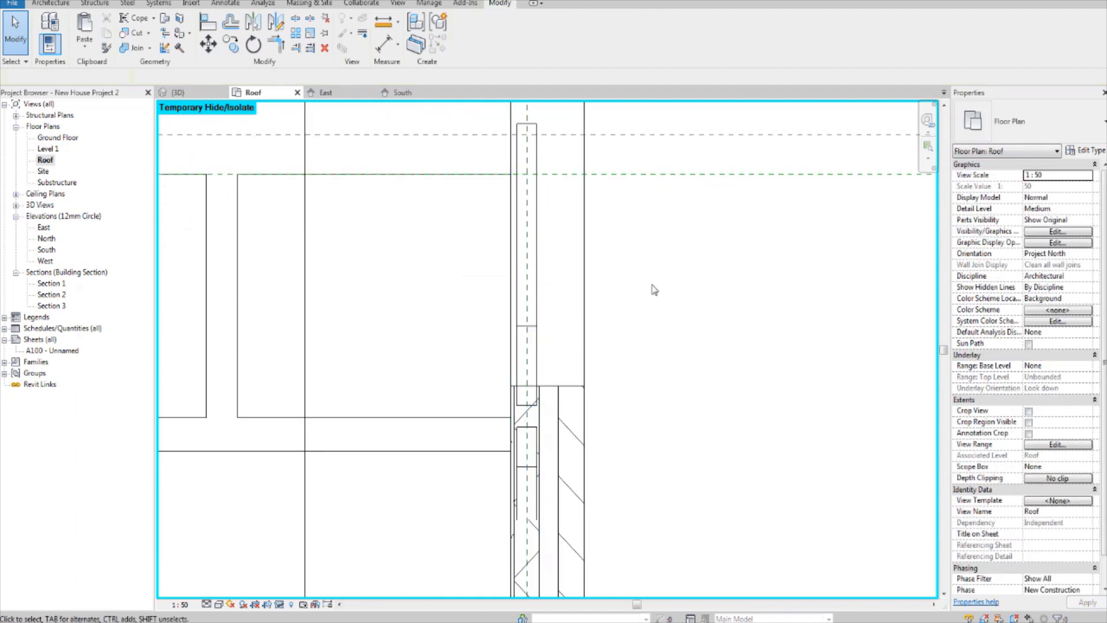
# Step: Copy the whole truss from the east reference plane about 10014 mm horizontally onto the west wall's reference plane
pyautogui.click(537, 272)
pyautogui.scroll(-2, 537, 266)
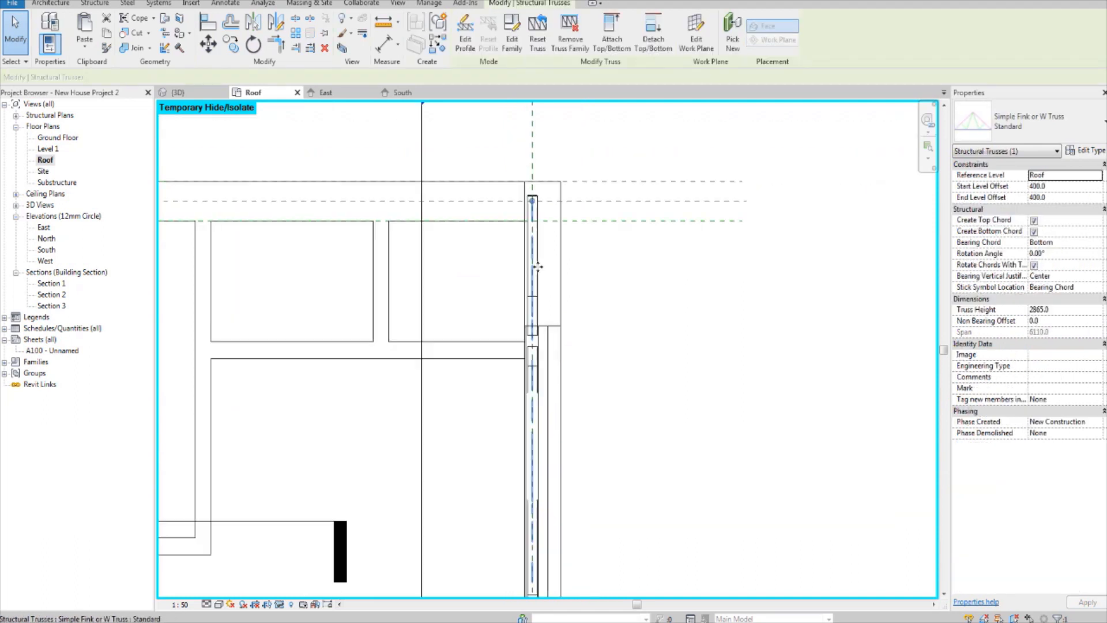
pyautogui.scroll(-2, 536, 267)
pyautogui.moveTo(523, 268); pyautogui.dragTo(742, 253, button='middle')
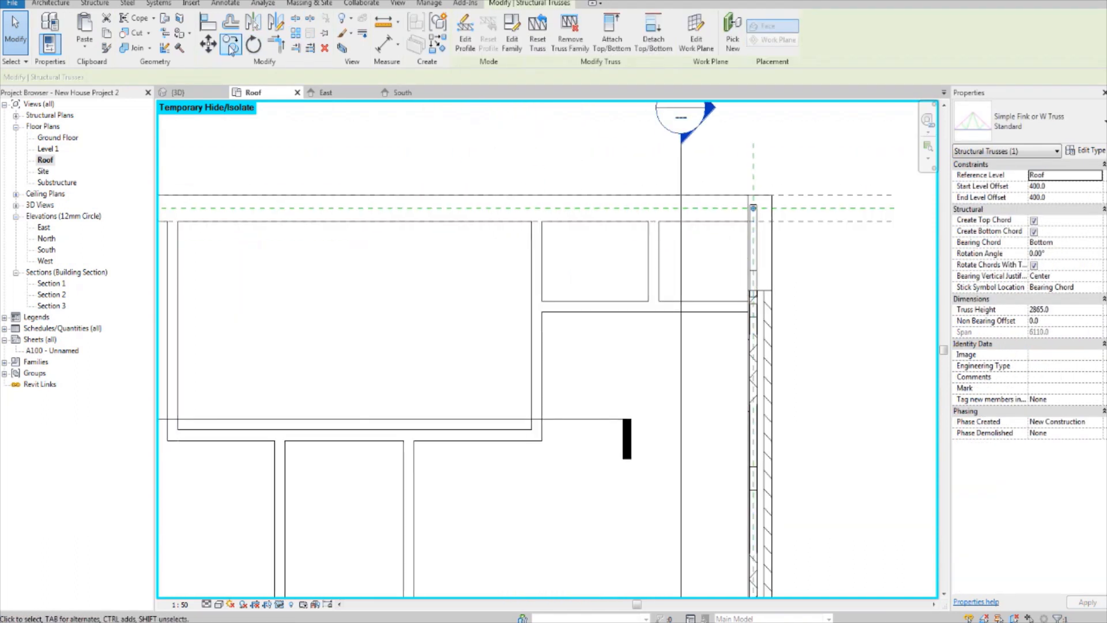
pyautogui.click(209, 45)
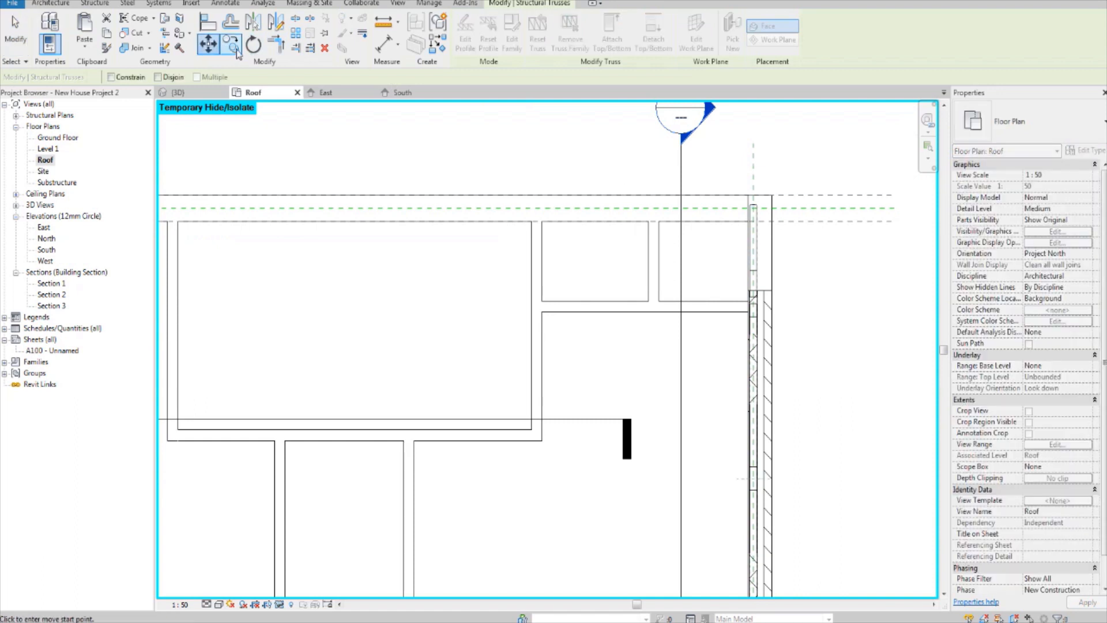
pyautogui.scroll(2, 742, 247)
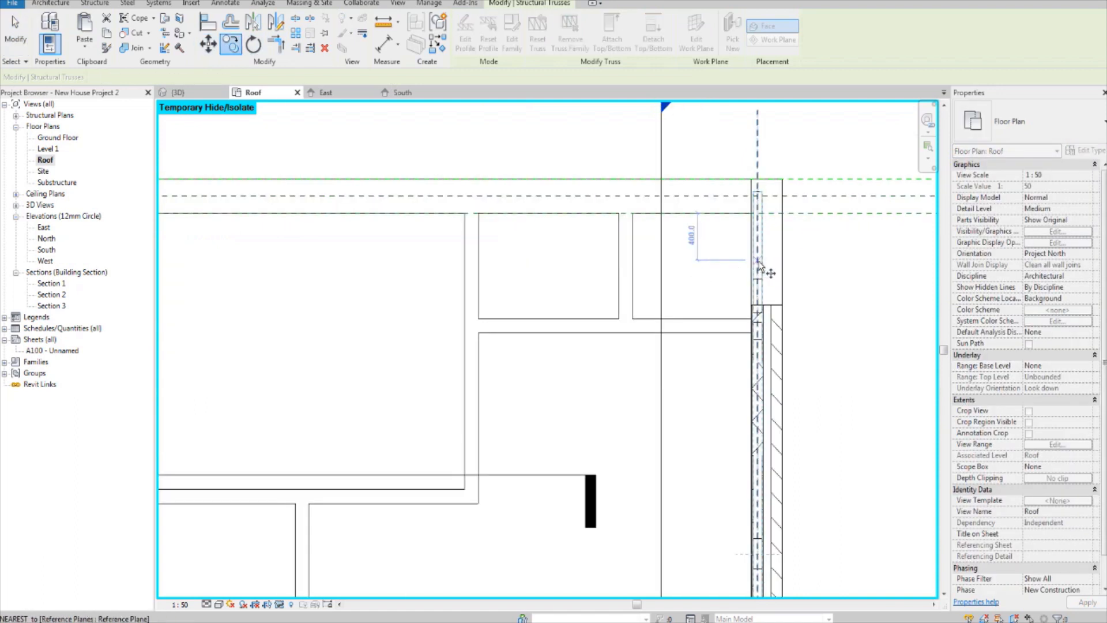
pyautogui.click(760, 266)
pyautogui.scroll(-2, 702, 279)
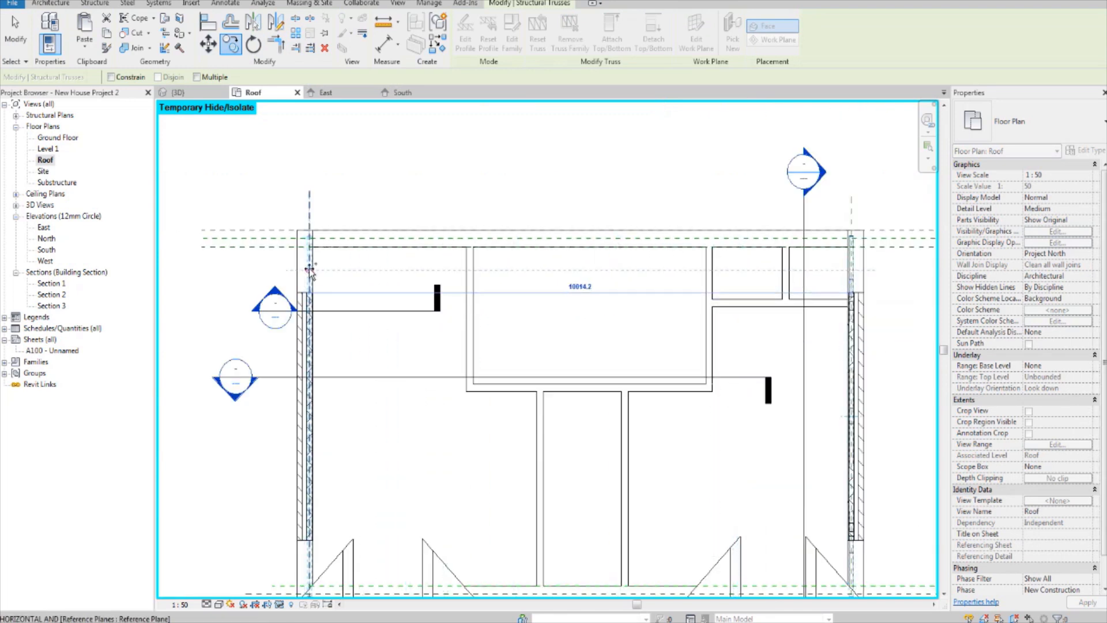
pyautogui.scroll(2, 311, 270)
pyautogui.click(311, 270)
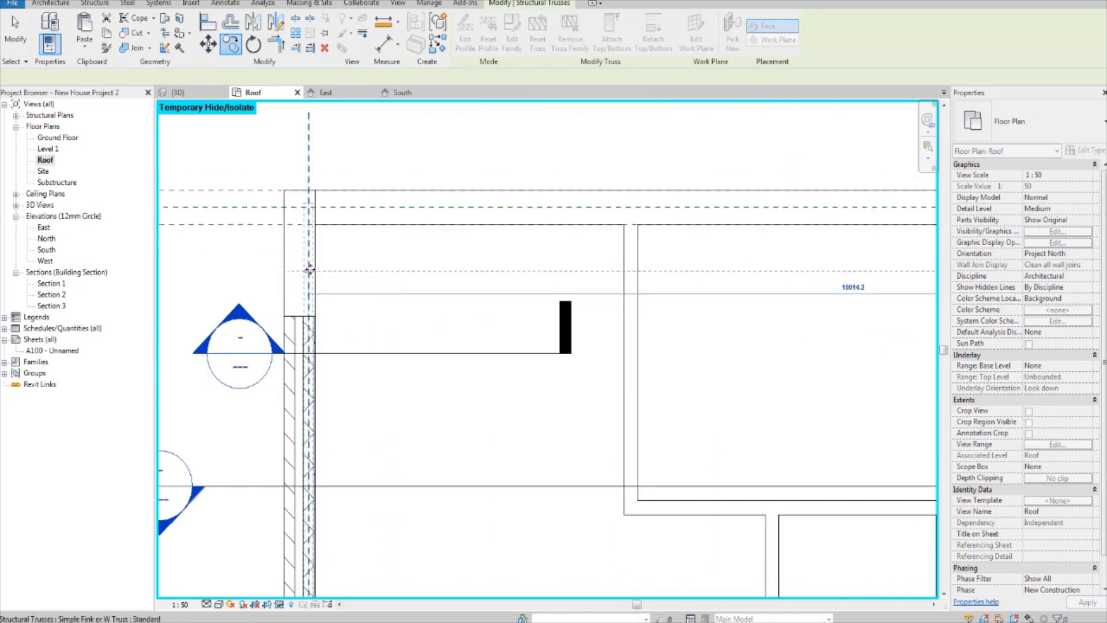
pyautogui.press('Escape')
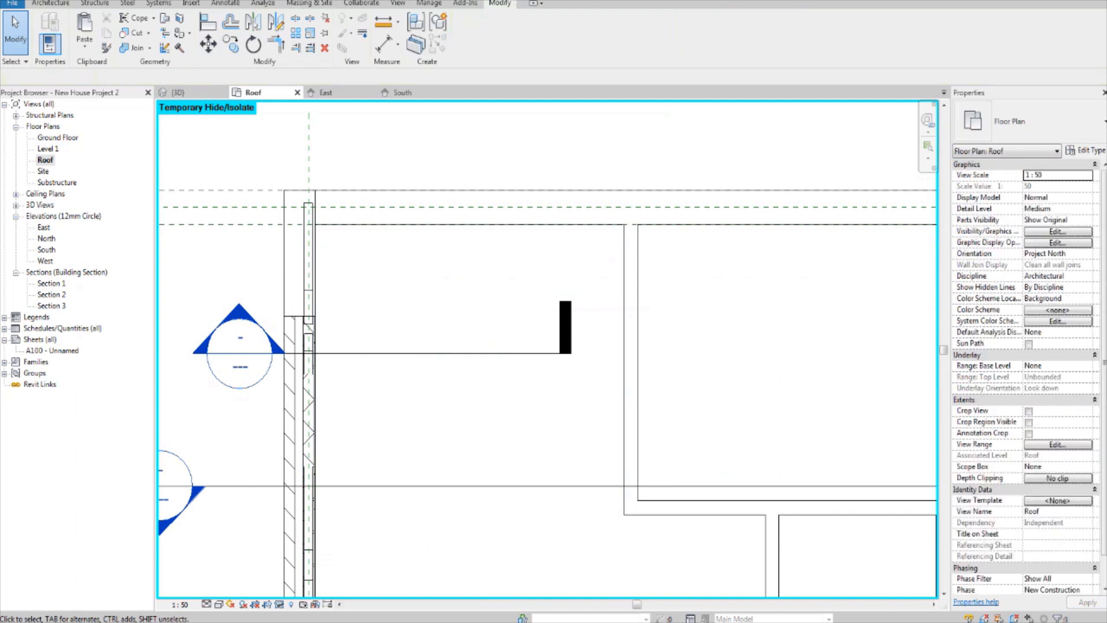
# Step: Open the 3D view and examine both end trusses against the rafters, ridge beam and wall plates
pyautogui.click(179, 93)
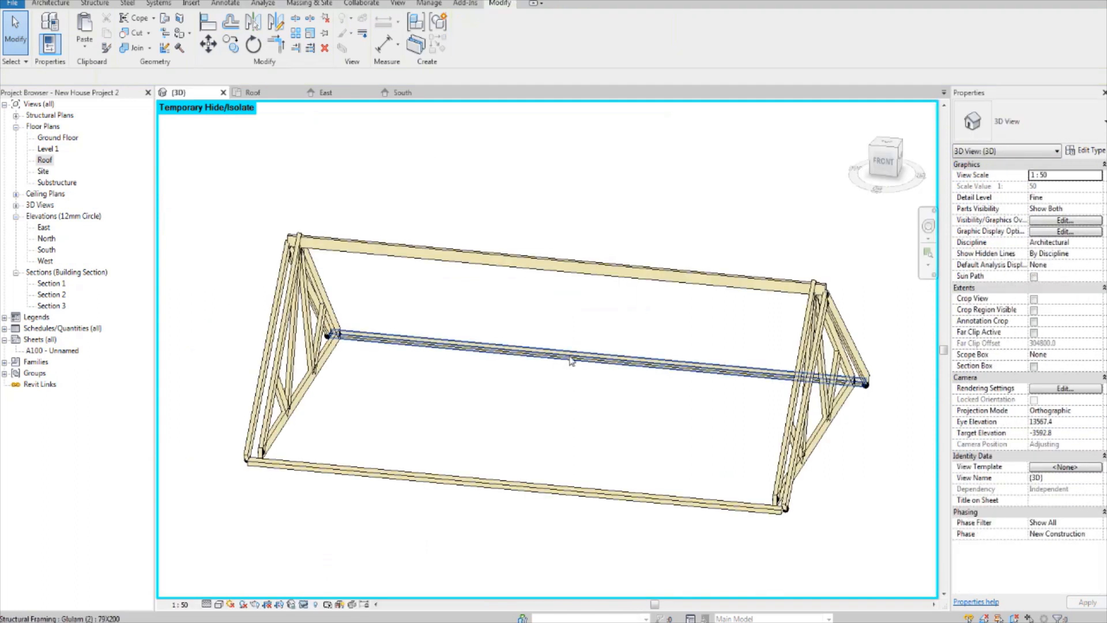
pyautogui.moveTo(541, 369)
pyautogui.keyDown('shift'); pyautogui.mouseDown(button='middle')
pyautogui.moveTo(526, 371)
pyautogui.moveTo(554, 358)
pyautogui.mouseUp(button='middle'); pyautogui.keyUp('shift')
pyautogui.scroll(3, 282, 470)
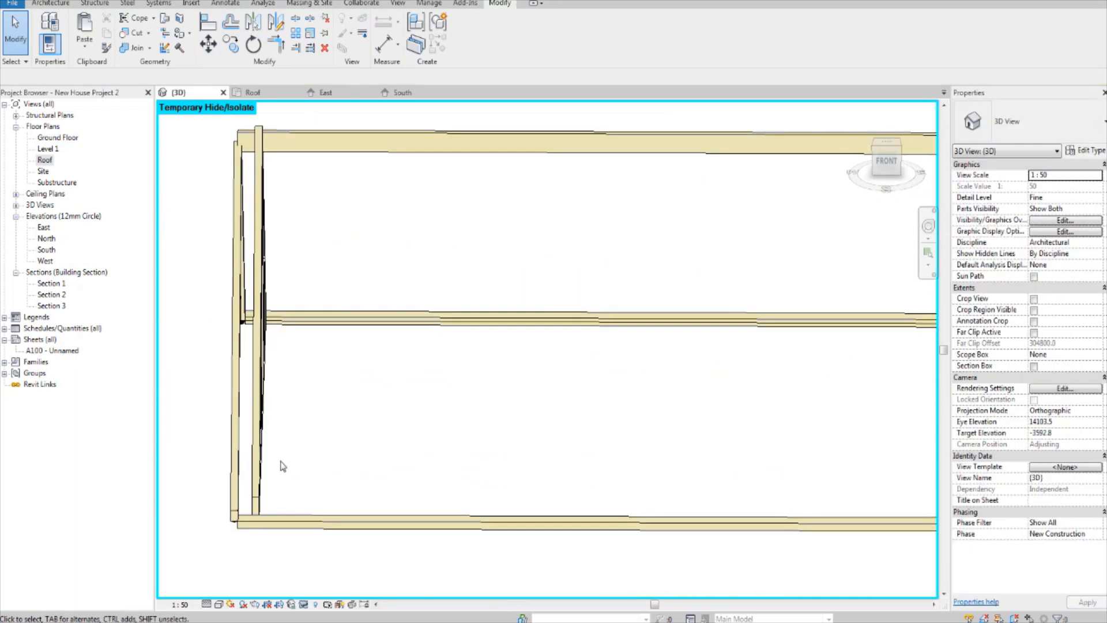
pyautogui.keyDown('shift'); pyautogui.moveTo(309, 436); pyautogui.dragTo(590, 352, button='middle'); pyautogui.keyUp('shift')
pyautogui.scroll(-5, 386, 362)
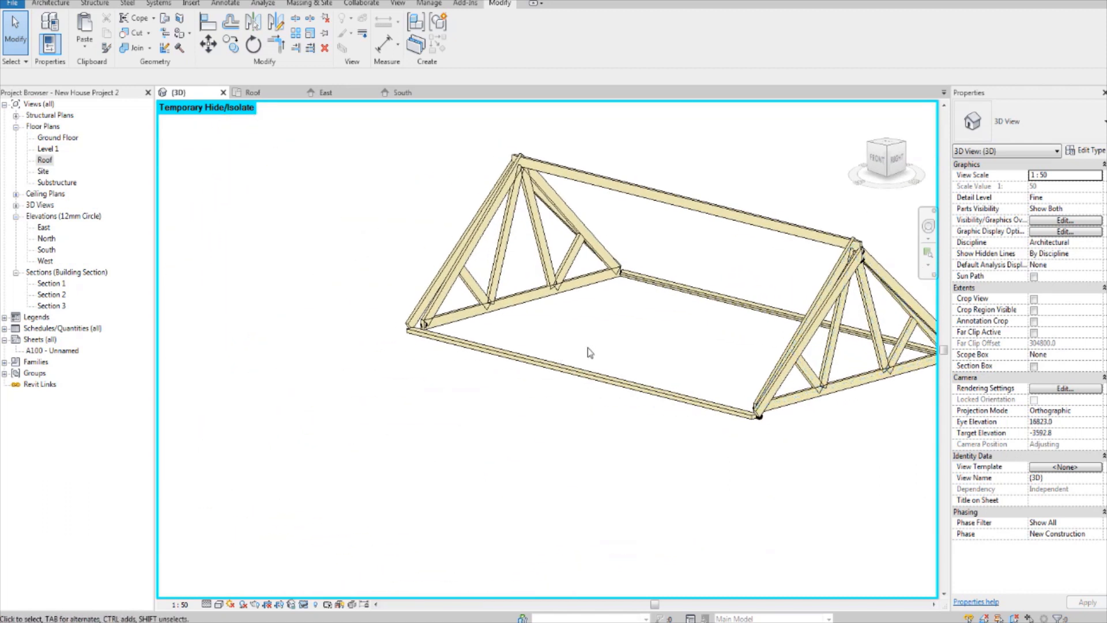
pyautogui.moveTo(748, 321); pyautogui.dragTo(602, 322, button='middle')
pyautogui.scroll(1, 612, 347)
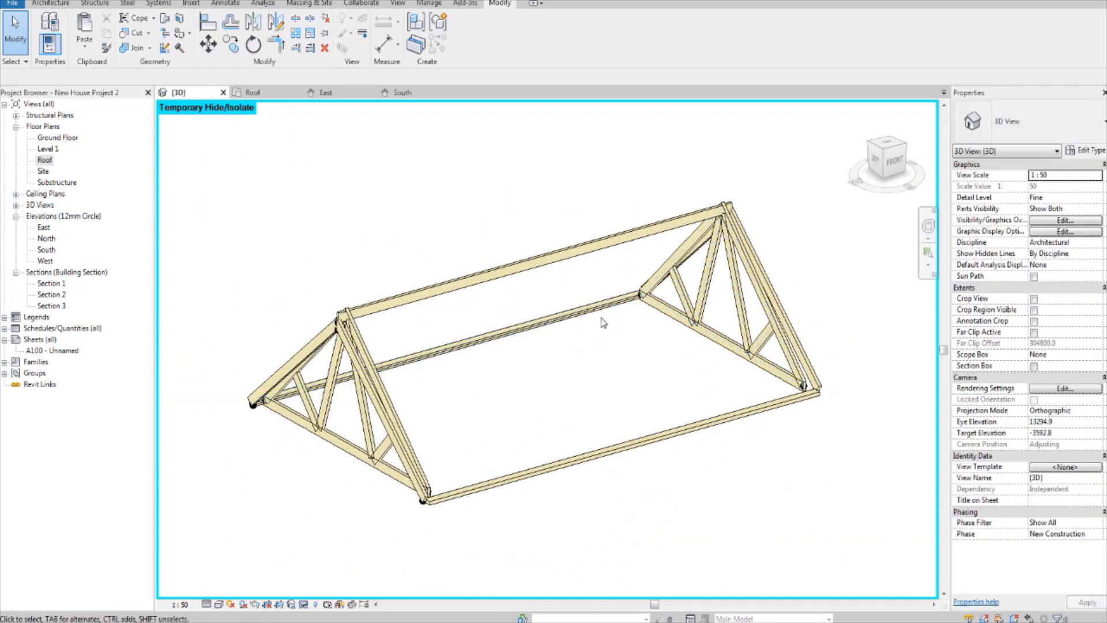
# Step: Open the Roof floor plan at the north end of the west wall truss
pyautogui.doubleClick(48, 163)
pyautogui.scroll(-5, 511, 352)
pyautogui.moveTo(513, 369); pyautogui.dragTo(434, 260, button='middle')
pyautogui.moveTo(413, 302); pyautogui.dragTo(387, 327, button='middle')
pyautogui.scroll(3, 301, 222)
pyautogui.moveTo(301, 221); pyautogui.dragTo(290, 332, button='middle')
pyautogui.scroll(3, 286, 318)
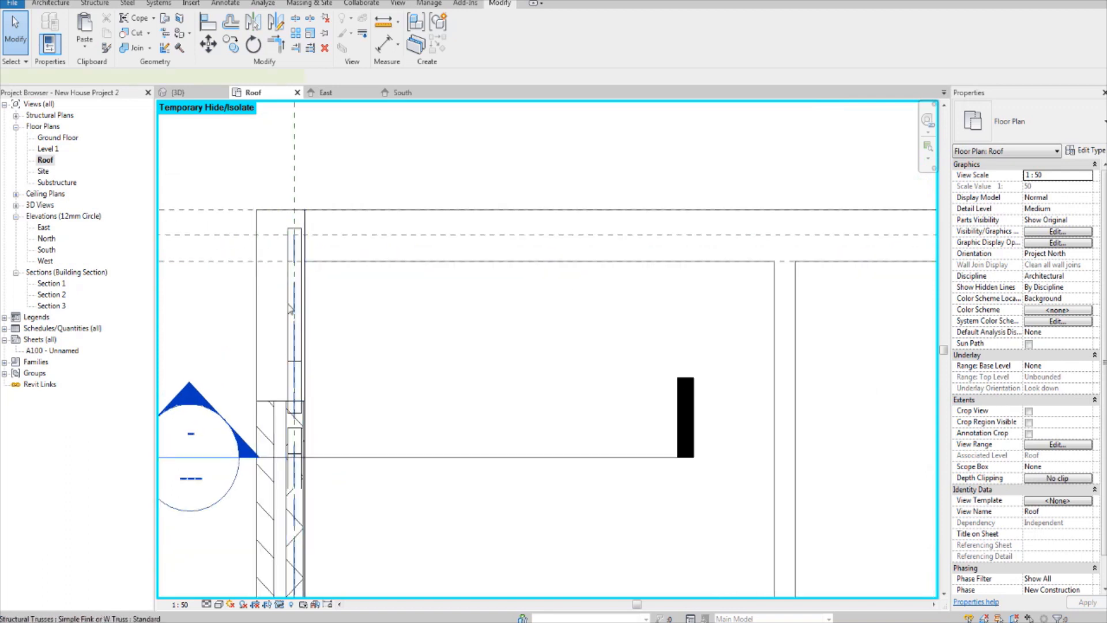
# Step: Create a grouped linear array of 12 trusses from the west wall truss, spaced 600 mm apart towards the east using Move To 2nd
pyautogui.click(290, 310)
pyautogui.scroll(-5, 290, 310)
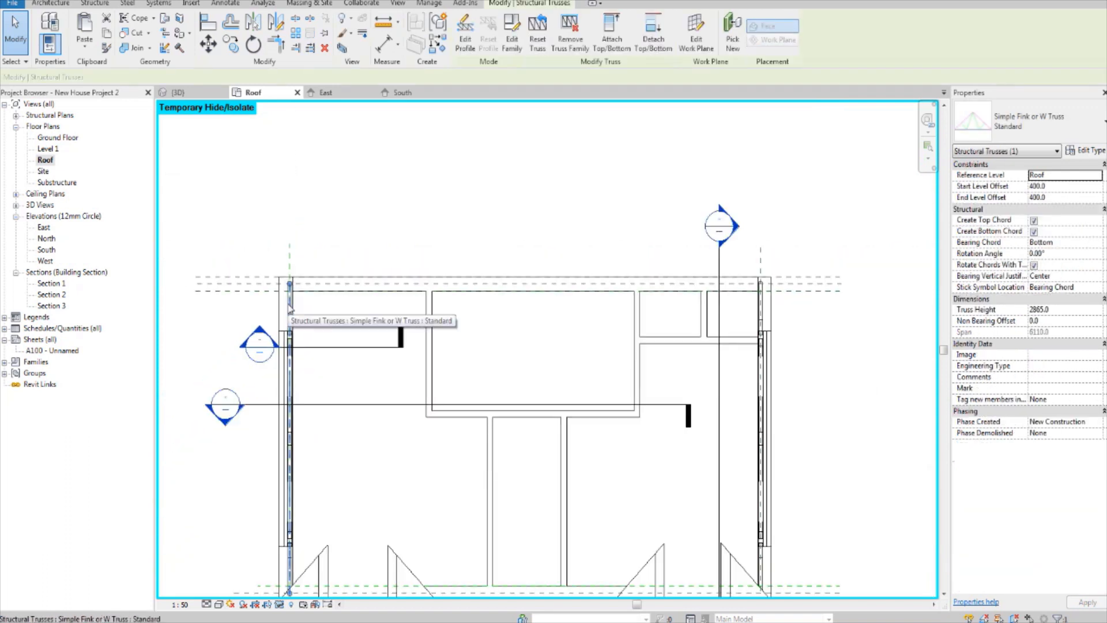
pyautogui.moveTo(290, 310); pyautogui.dragTo(275, 261, button='middle')
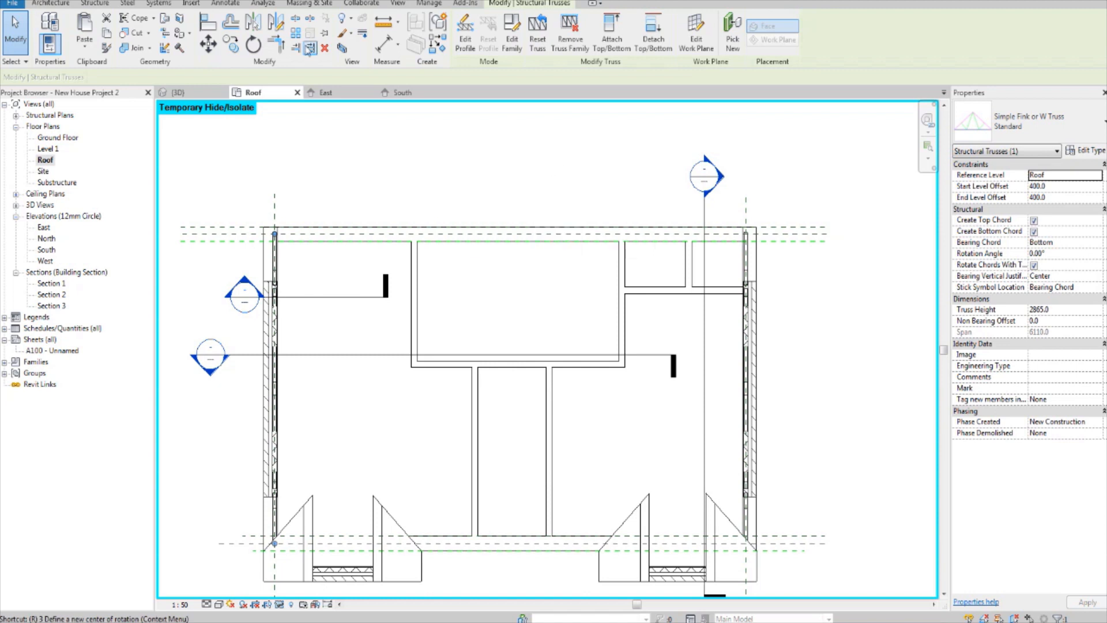
pyautogui.press('m')
pyautogui.press('v')
pyautogui.scroll(5, 283, 231)
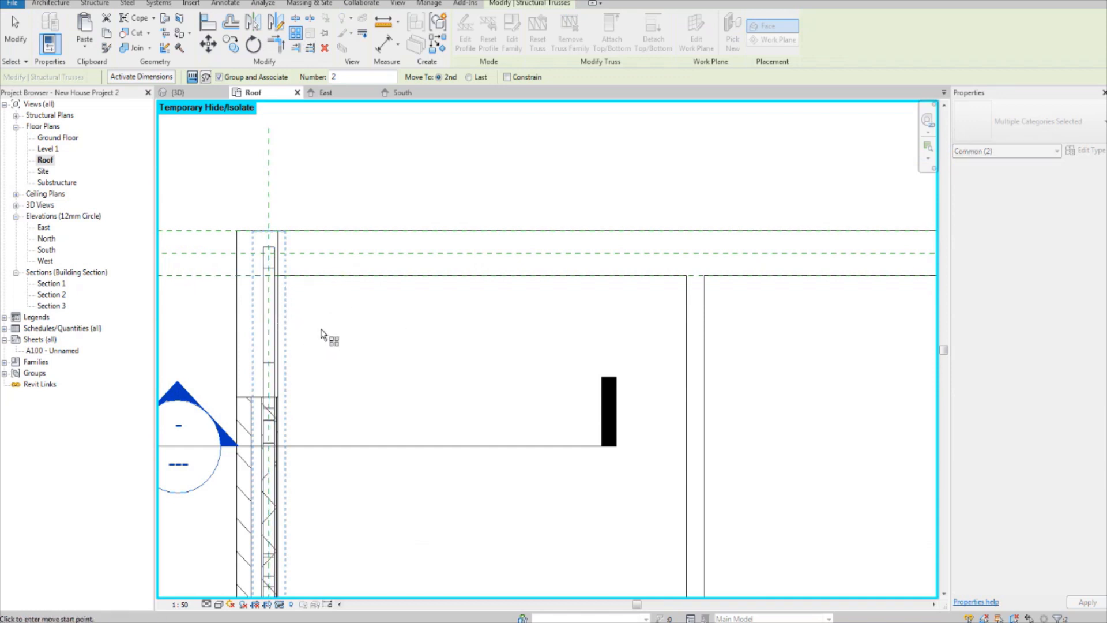
pyautogui.click(270, 305)
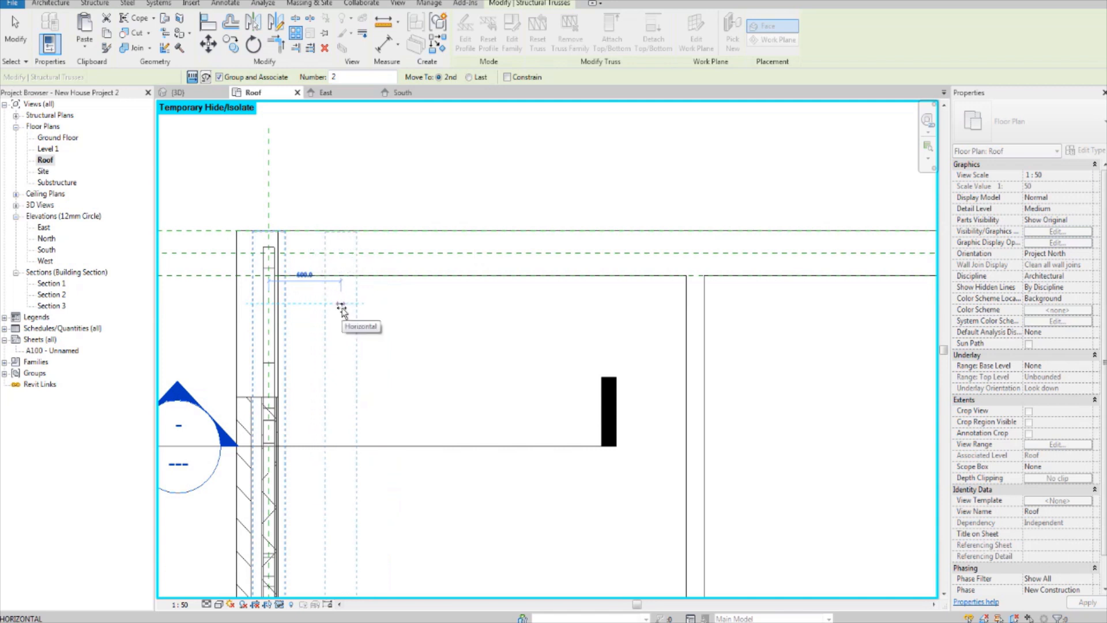
pyautogui.scroll(-4, 342, 310)
pyautogui.scroll(4, 342, 309)
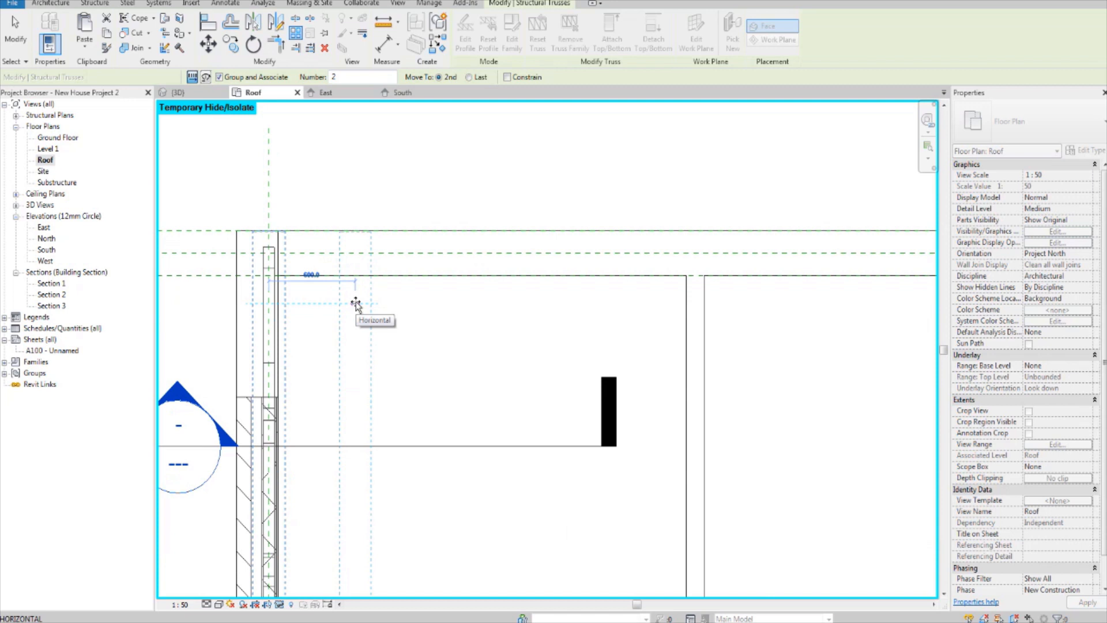
pyautogui.click(355, 304)
pyautogui.scroll(-5, 253, 257)
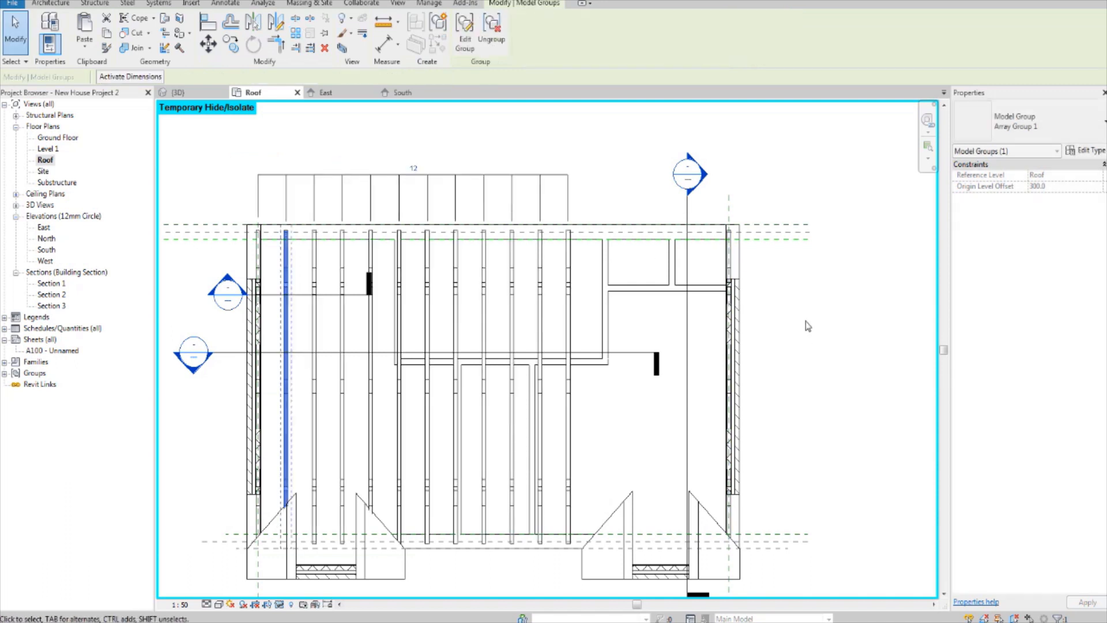
pyautogui.moveTo(525, 271); pyautogui.dragTo(509, 281, button='middle')
pyautogui.scroll(2, 510, 282)
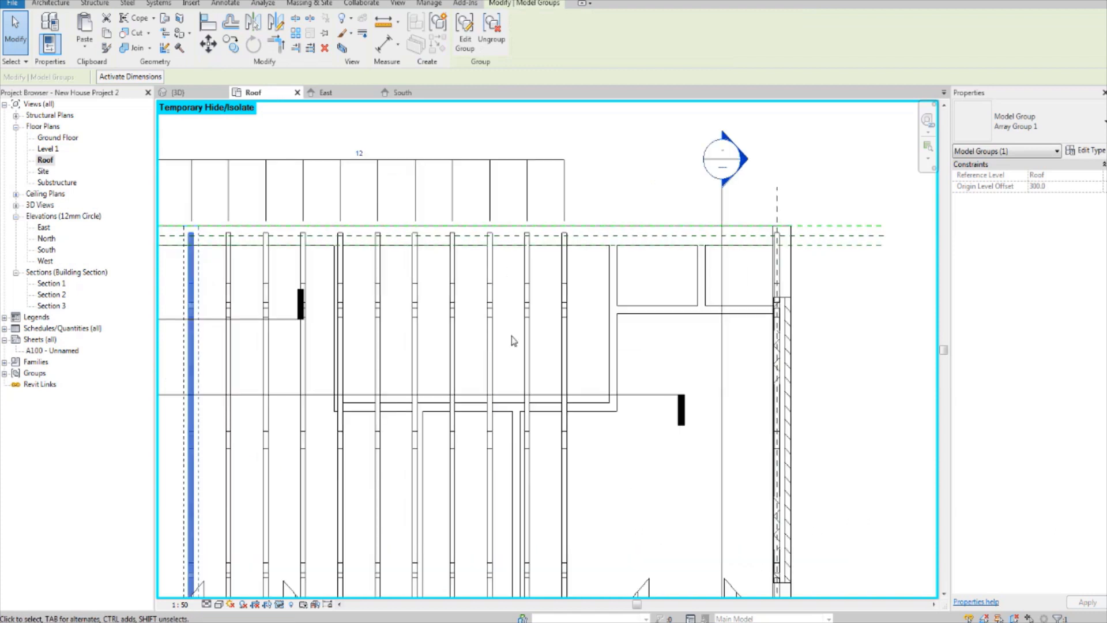
# Step: Create a grouped linear array of 8 from the last truss of the first array, spaced 600 mm apart towards the east wall using Move To 2nd
pyautogui.scroll(2, 644, 297)
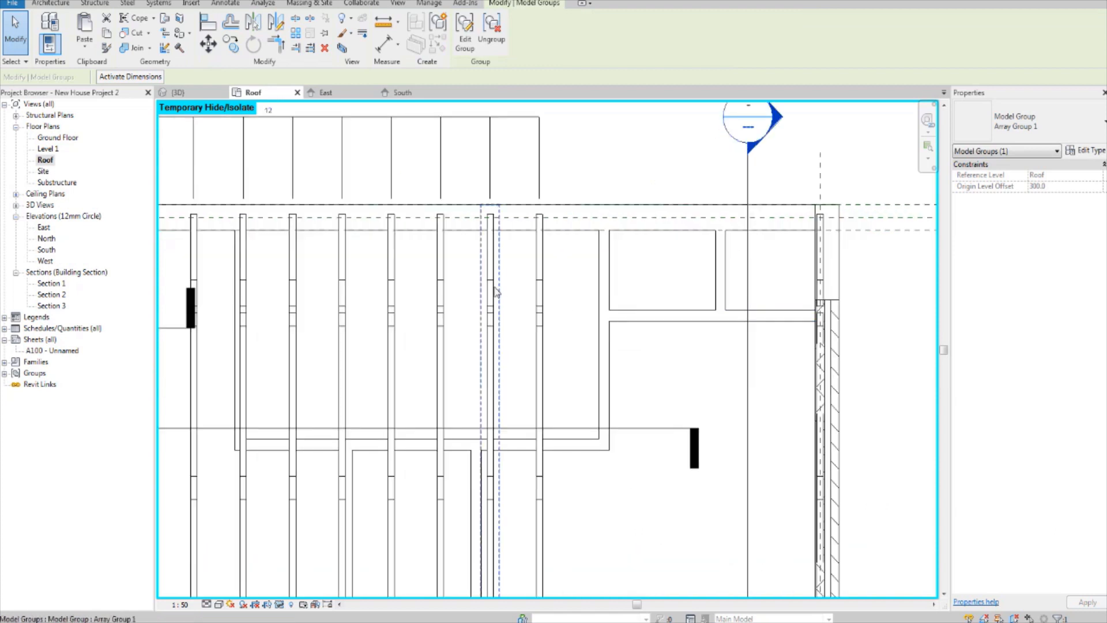
pyautogui.click(540, 317)
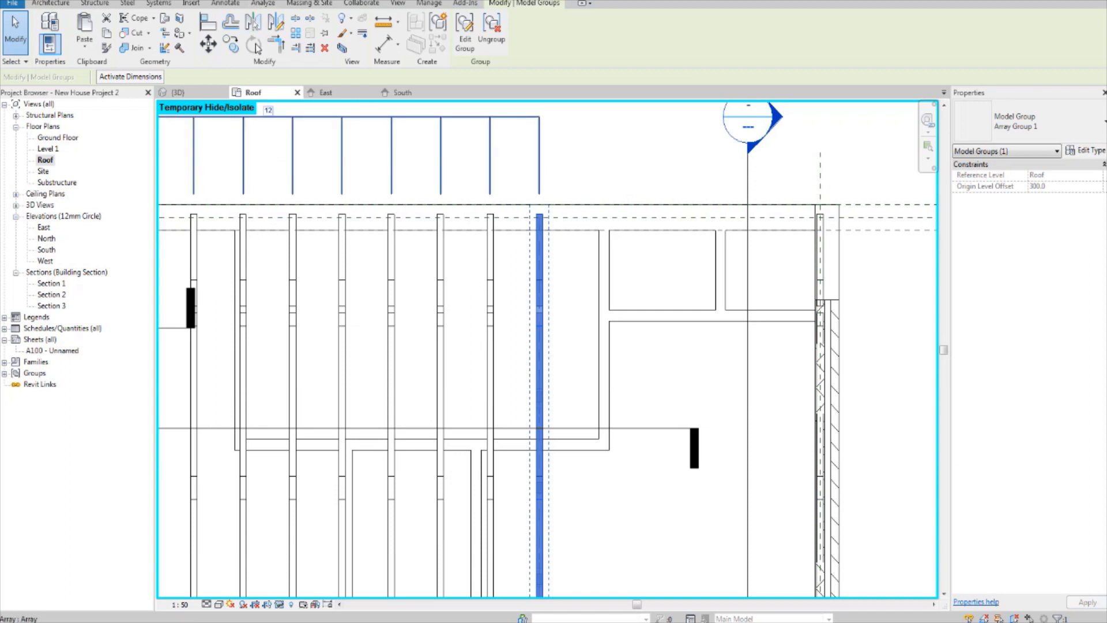
pyautogui.click(277, 43)
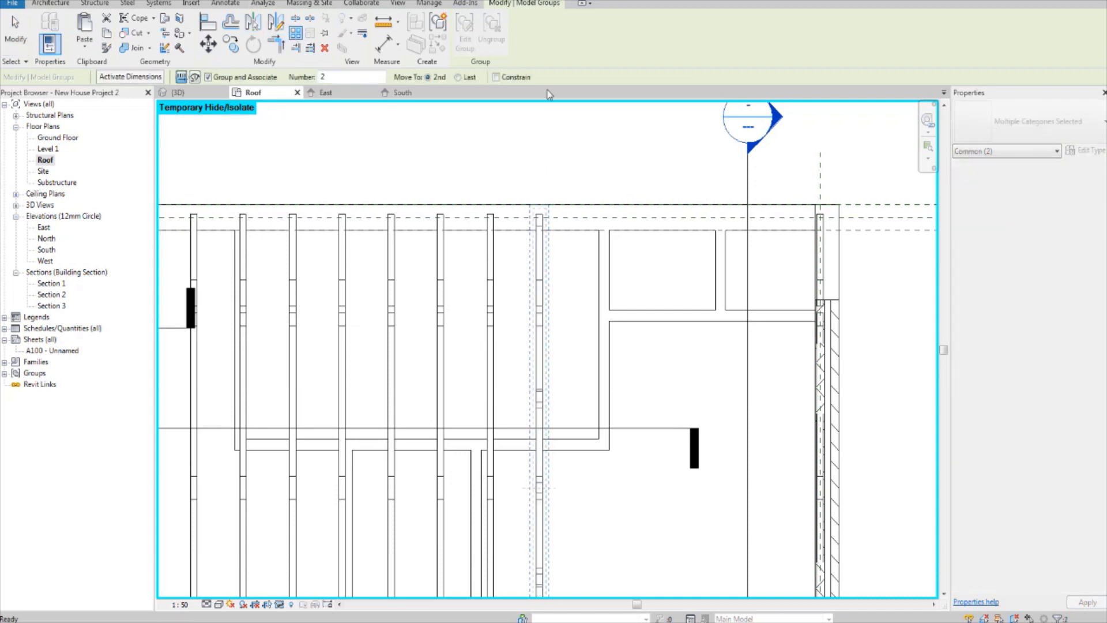
pyautogui.click(545, 163)
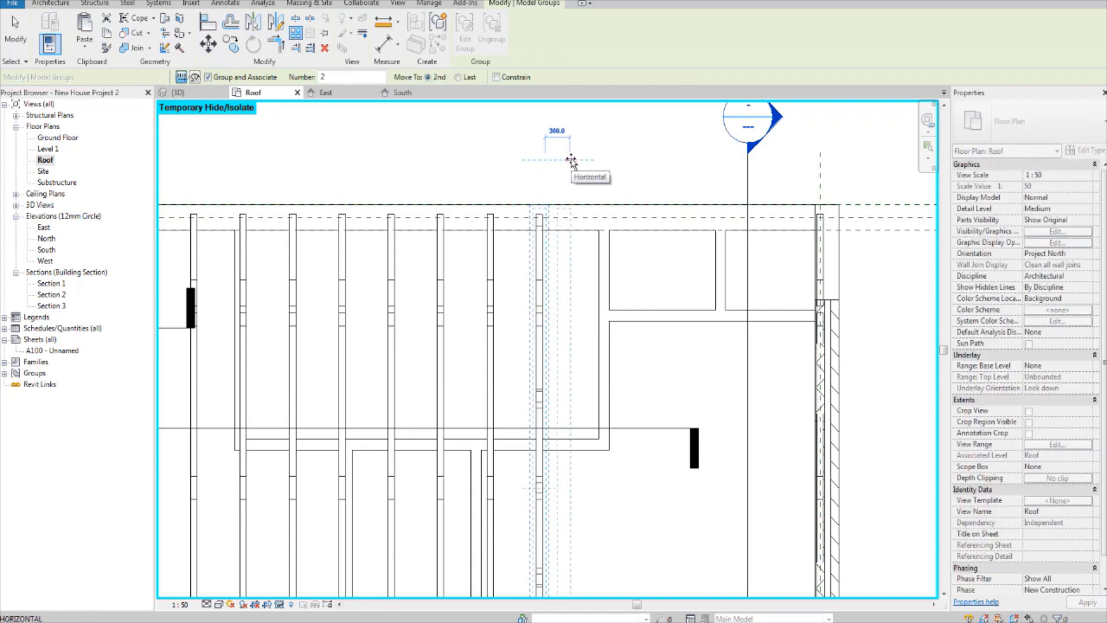
pyautogui.write('600')
pyautogui.press('Return')
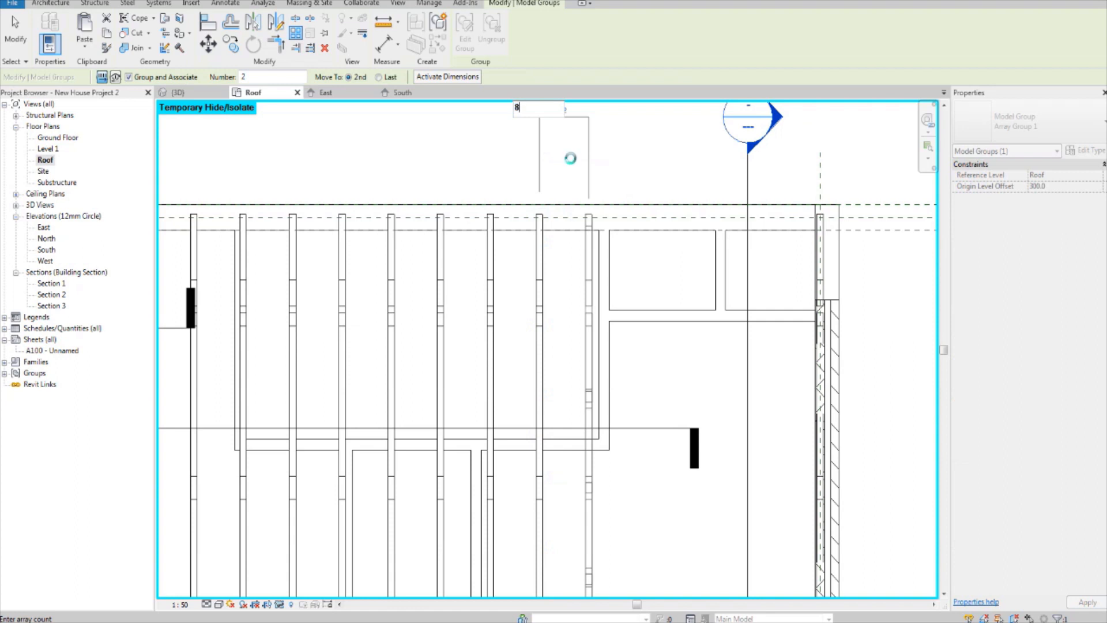
pyautogui.write('8')
pyautogui.press('Return')
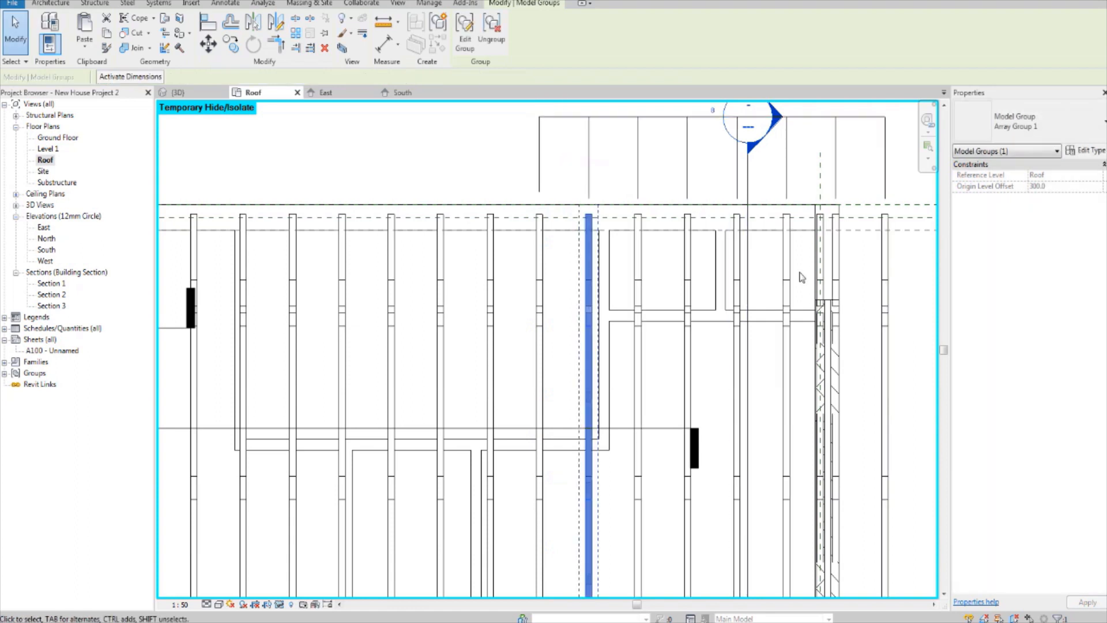
# Step: Delete the two surplus arrayed trusses that lie beyond the east end truss
pyautogui.moveTo(885, 295); pyautogui.dragTo(823, 288, button='middle')
pyautogui.click(819, 276)
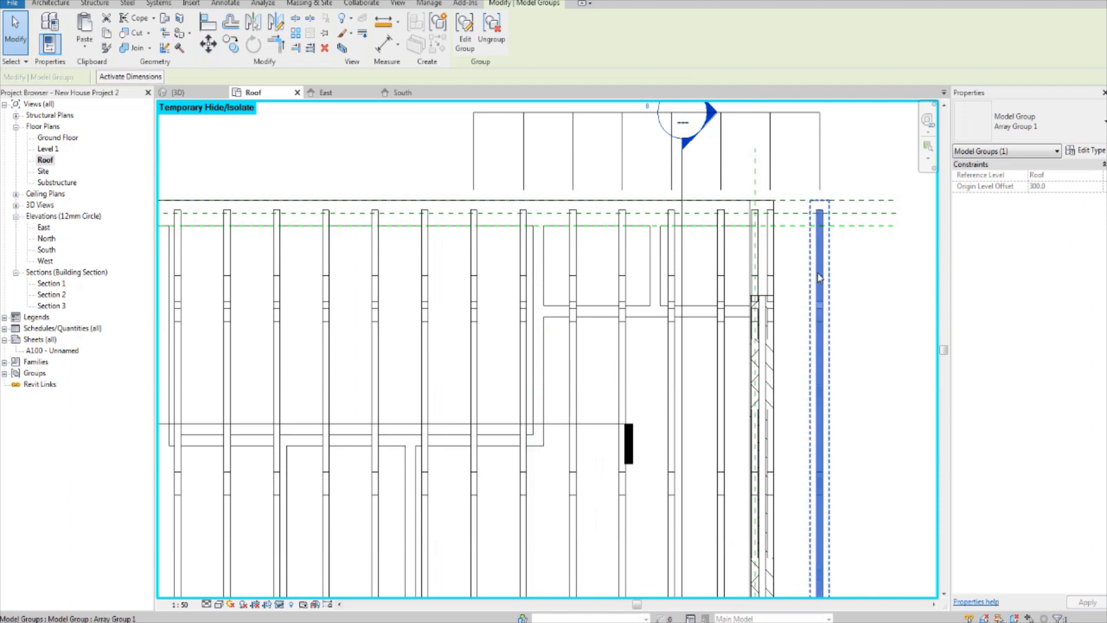
pyautogui.press('Delete')
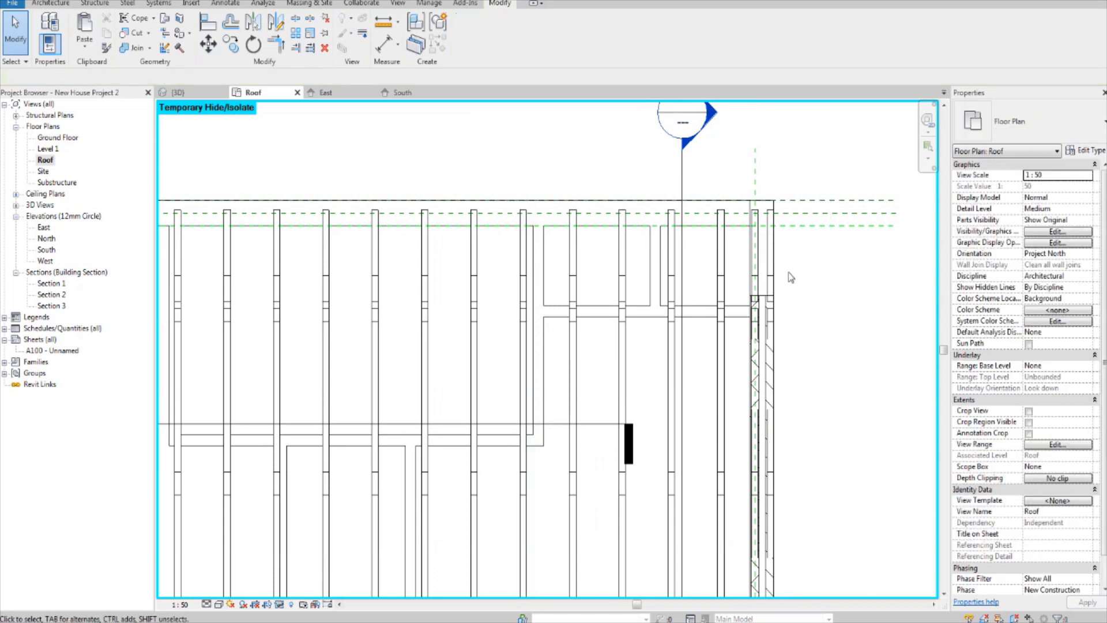
pyautogui.click(770, 263)
pyautogui.press('Delete')
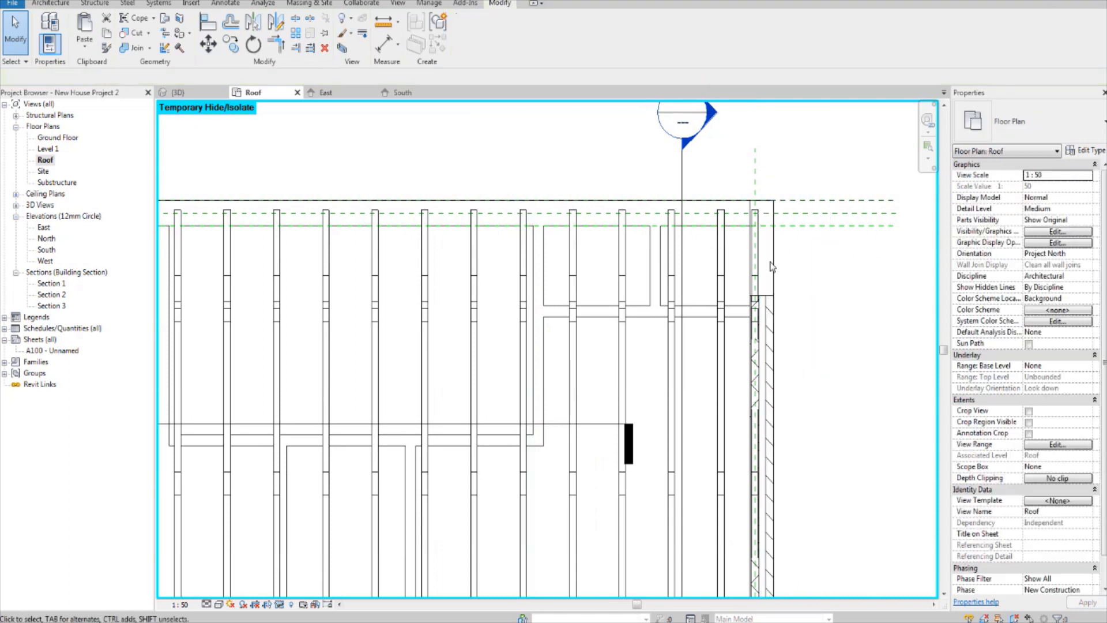
pyautogui.scroll(2, 750, 260)
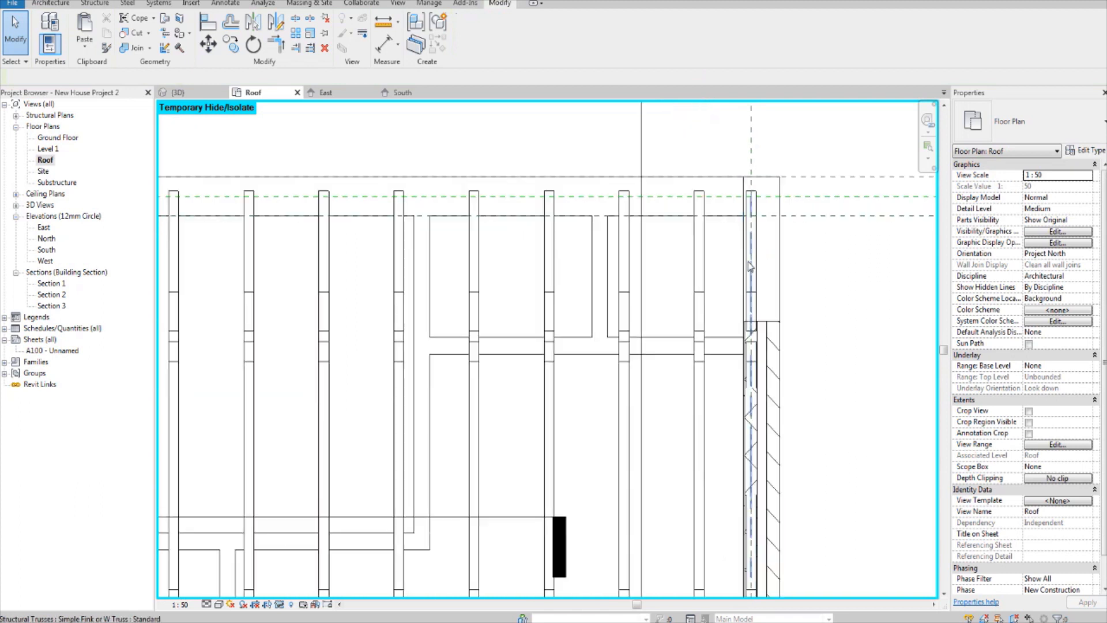
pyautogui.scroll(-1, 749, 267)
pyautogui.scroll(-2, 780, 280)
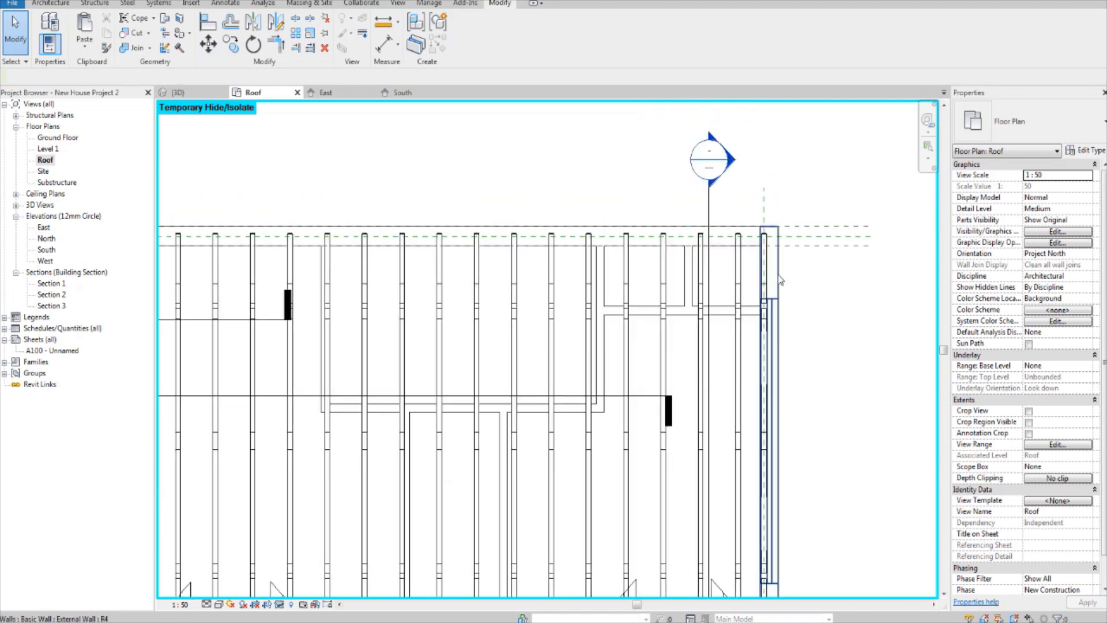
# Step: Select all truss array groups visible in the Roof plan together with the east end truss, and temporarily isolate their categories
pyautogui.click(741, 271)
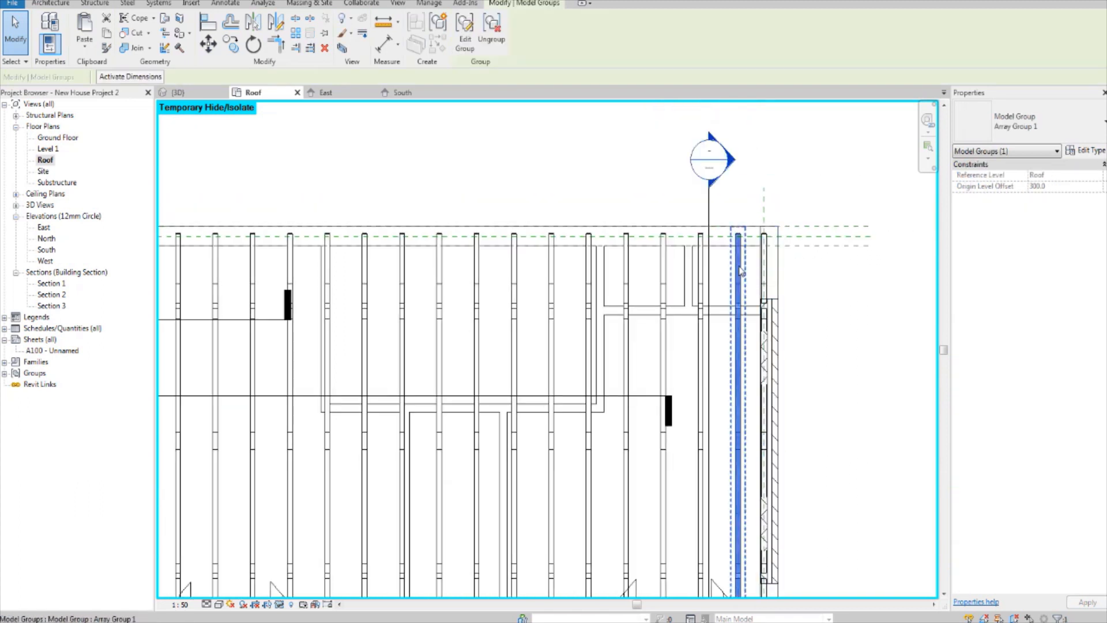
pyautogui.rightClick(741, 272)
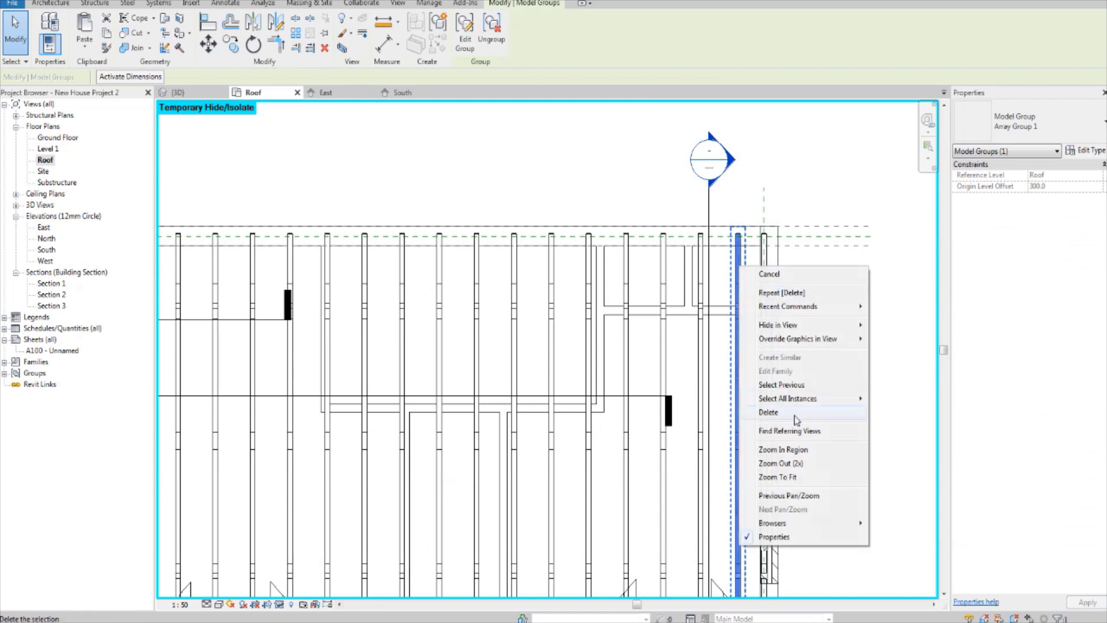
pyautogui.moveTo(833, 407)
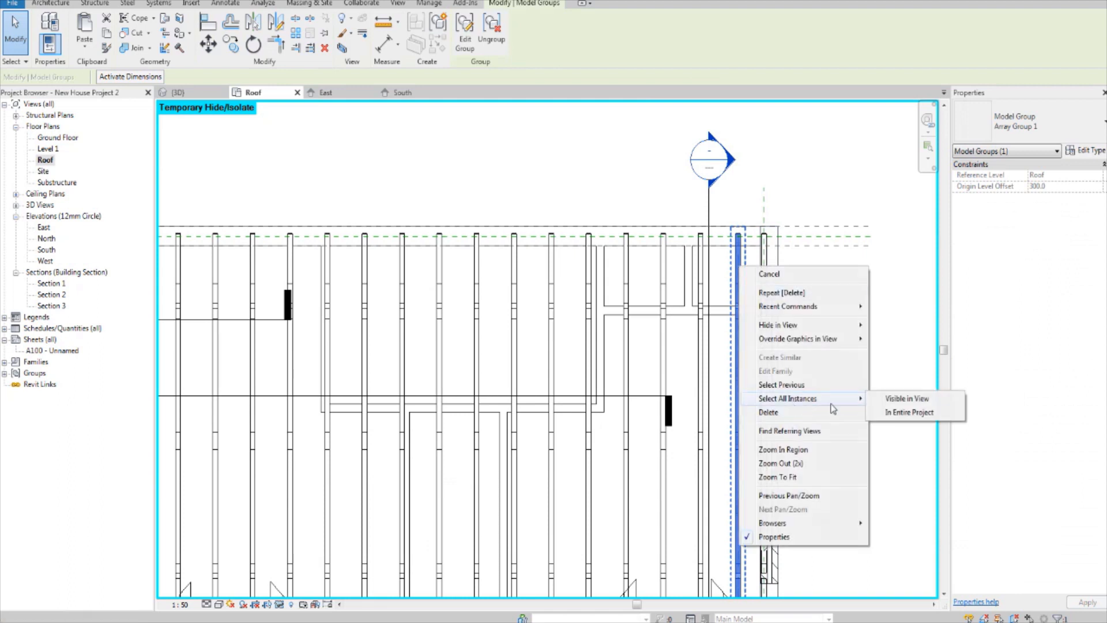
pyautogui.click(891, 404)
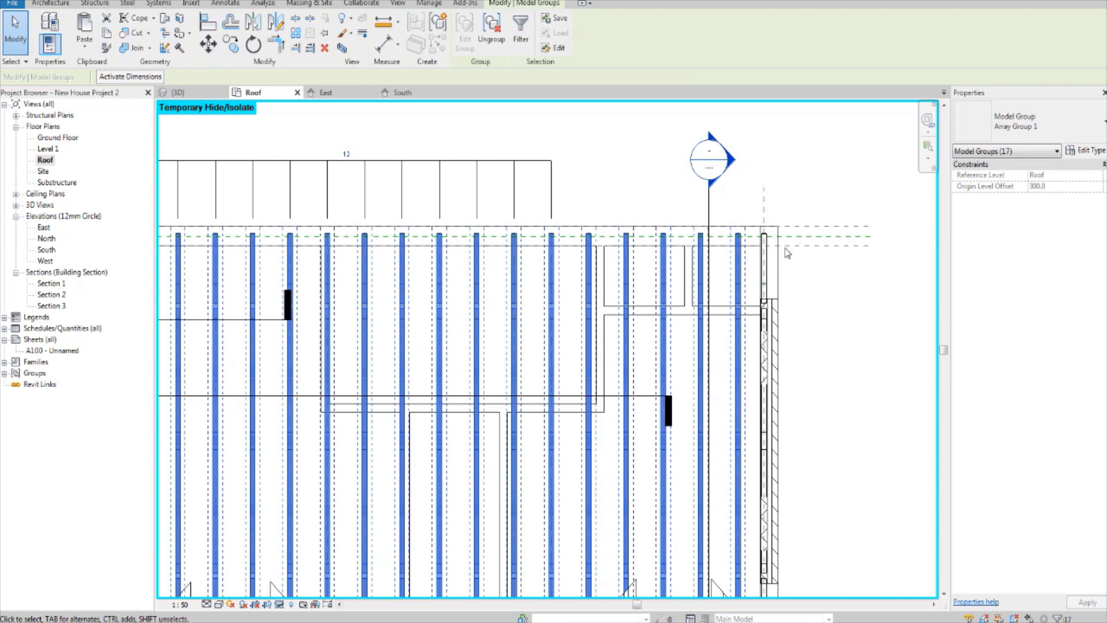
pyautogui.scroll(3, 787, 253)
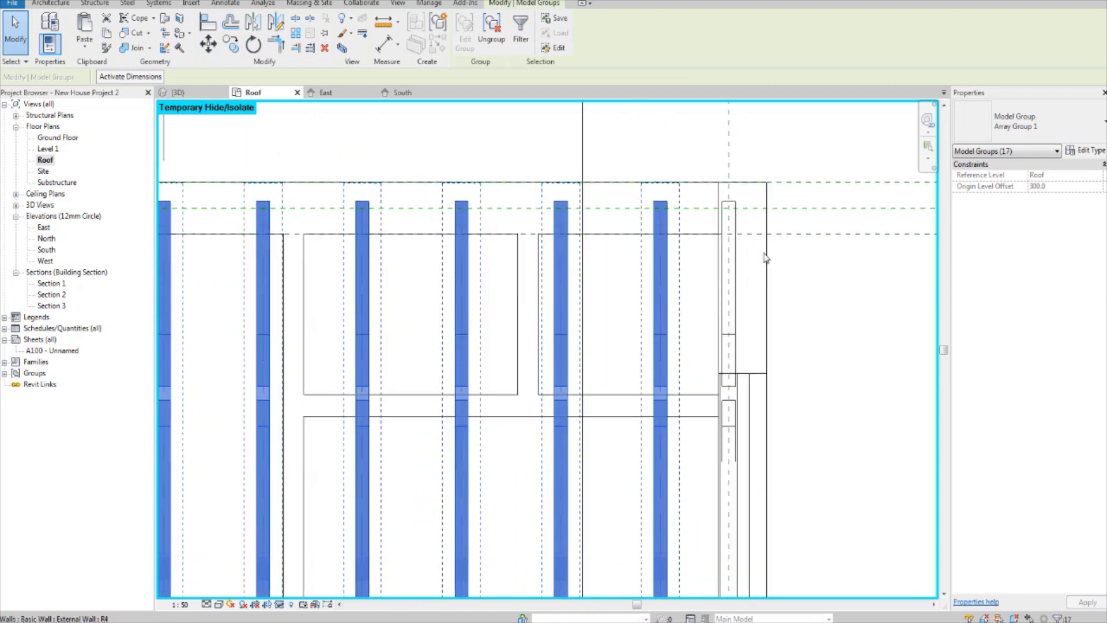
pyautogui.keyDown('ctrl'); pyautogui.click(734, 261); pyautogui.keyUp('ctrl')
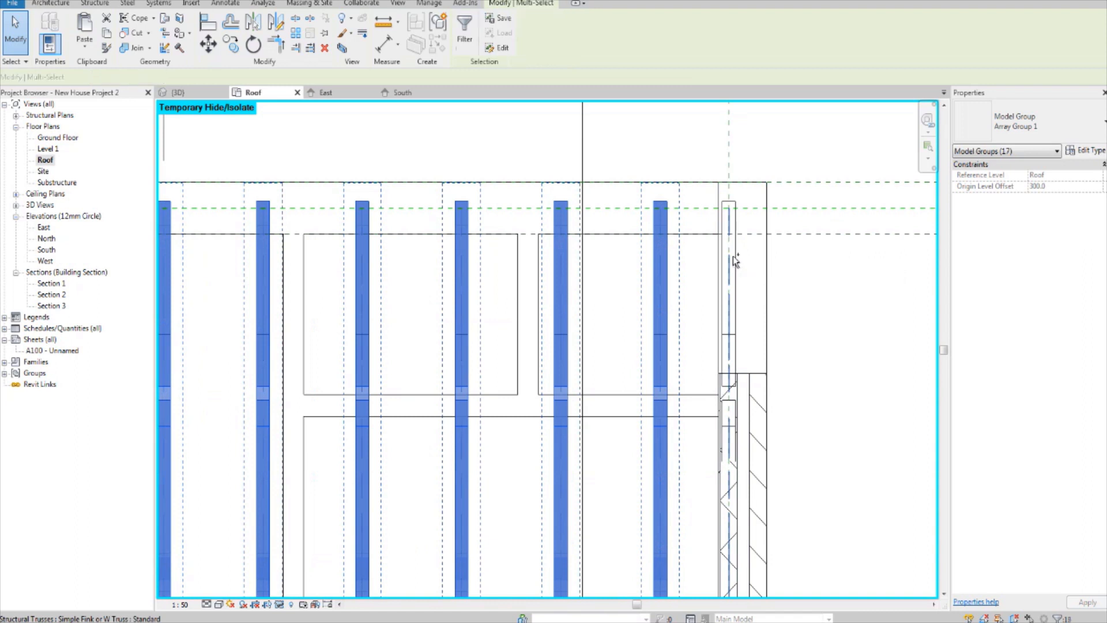
pyautogui.scroll(-4, 736, 275)
pyautogui.moveTo(395, 266); pyautogui.dragTo(668, 284, button='middle')
pyautogui.scroll(4, 643, 280)
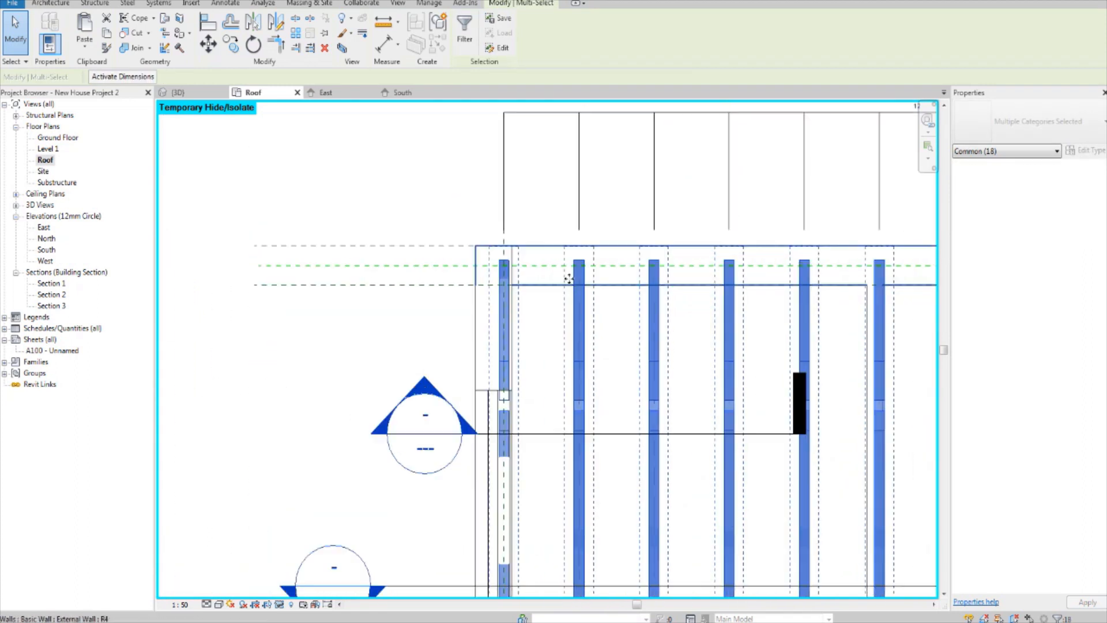
pyautogui.scroll(-2, 487, 315)
pyautogui.scroll(-2, 486, 316)
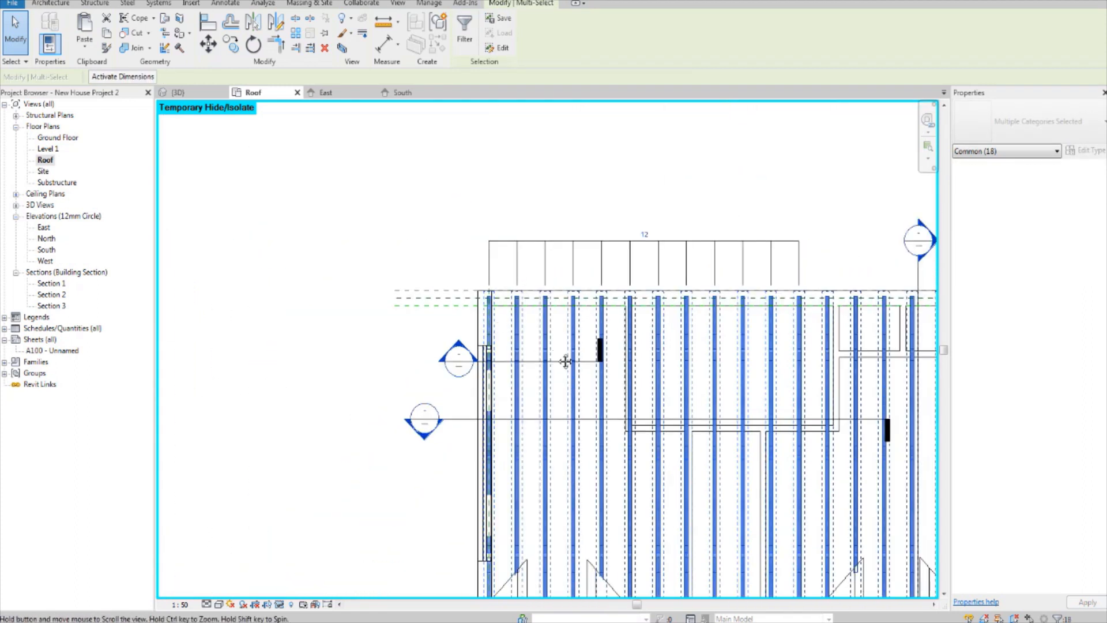
pyautogui.moveTo(566, 361); pyautogui.dragTo(532, 290, button='middle')
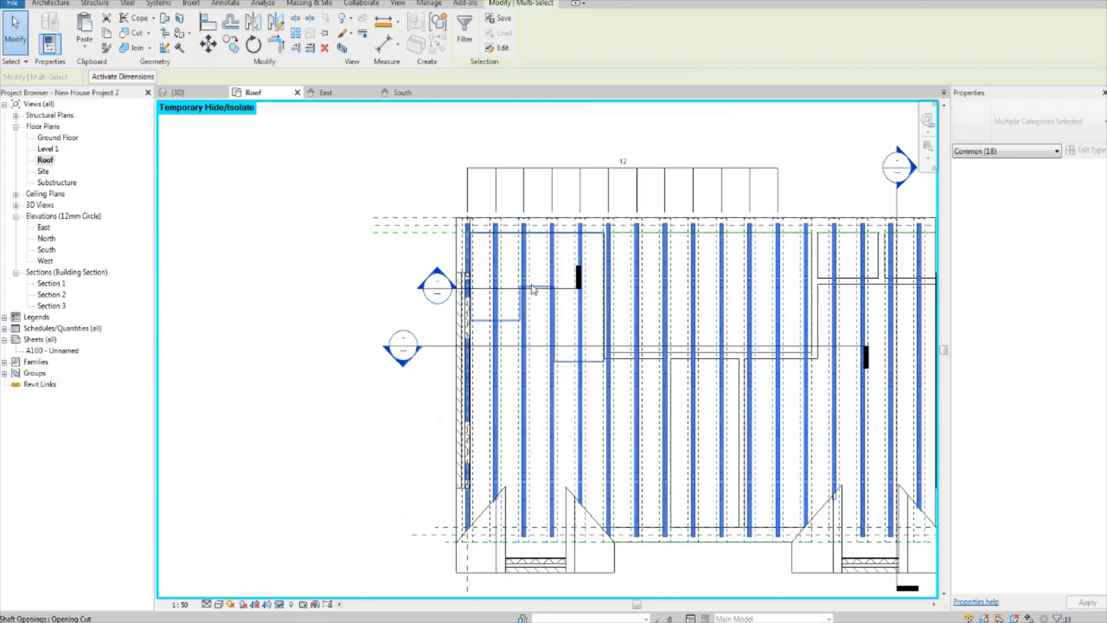
pyautogui.click(279, 605)
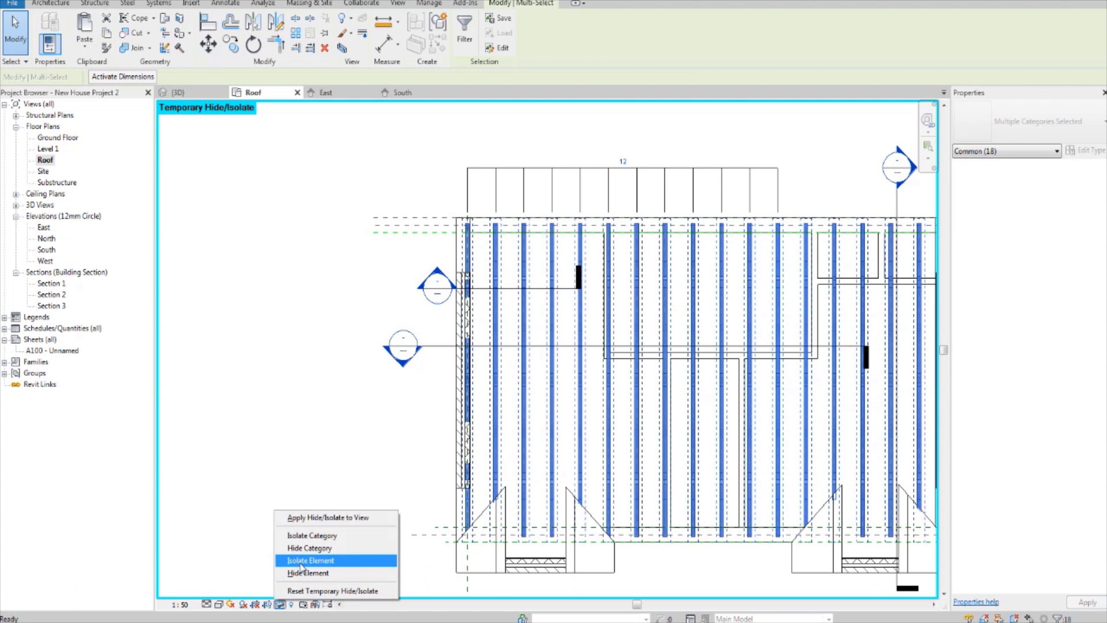
pyautogui.click(318, 536)
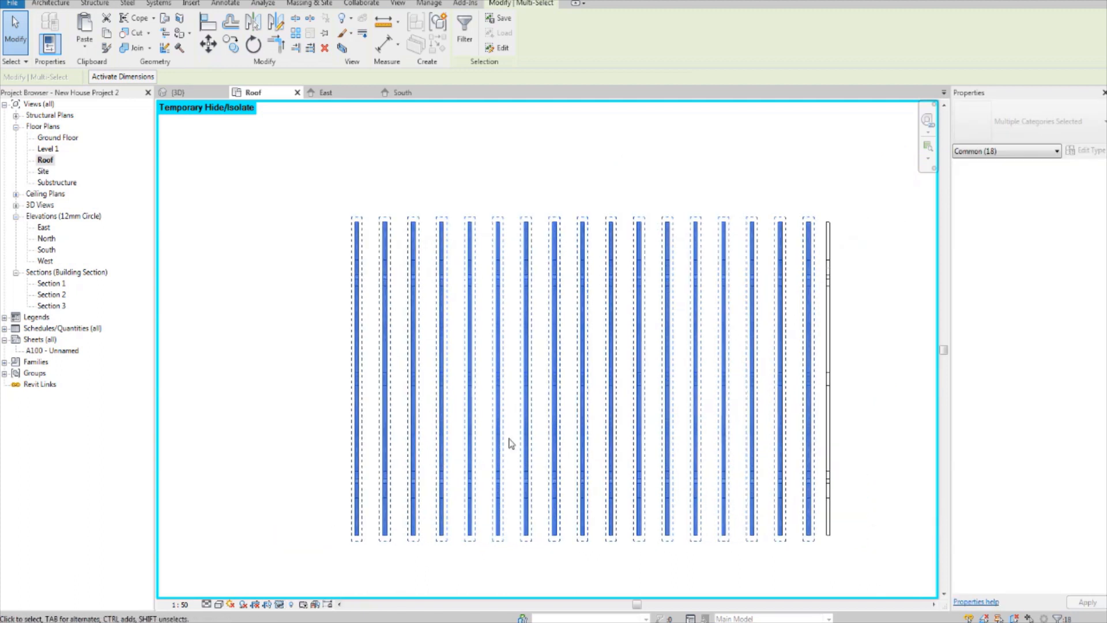
pyautogui.click(866, 341)
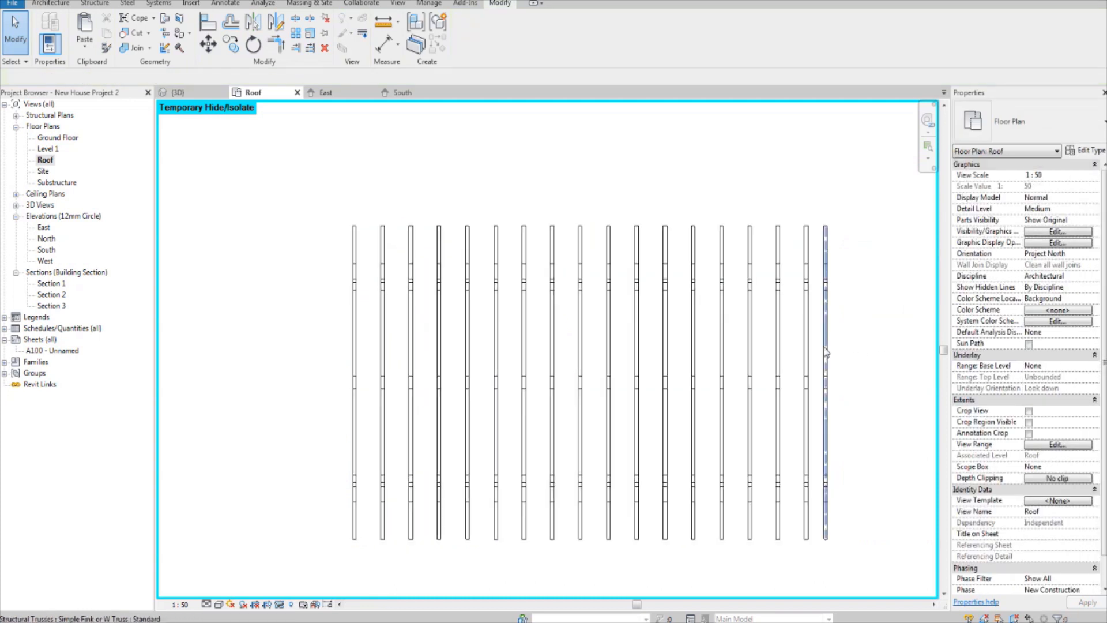
# Step: Place a continuous aligned dimension string through the centrelines of all the trusses, from the west end to the east end, north of the trusses
pyautogui.moveTo(801, 341); pyautogui.dragTo(783, 350, button='middle')
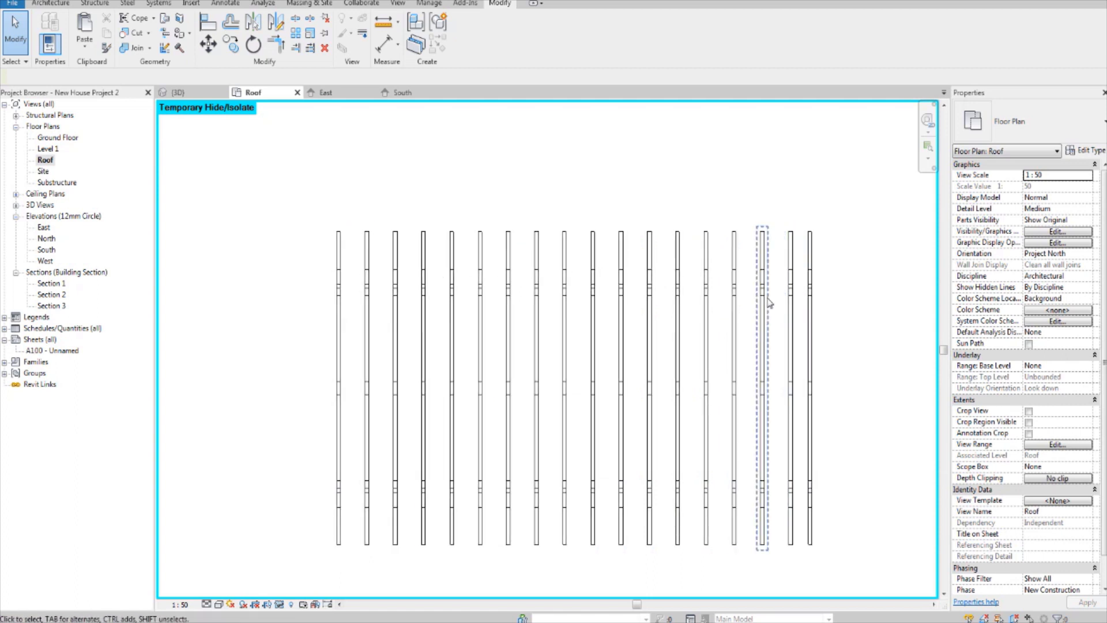
pyautogui.press('d')
pyautogui.press('i')
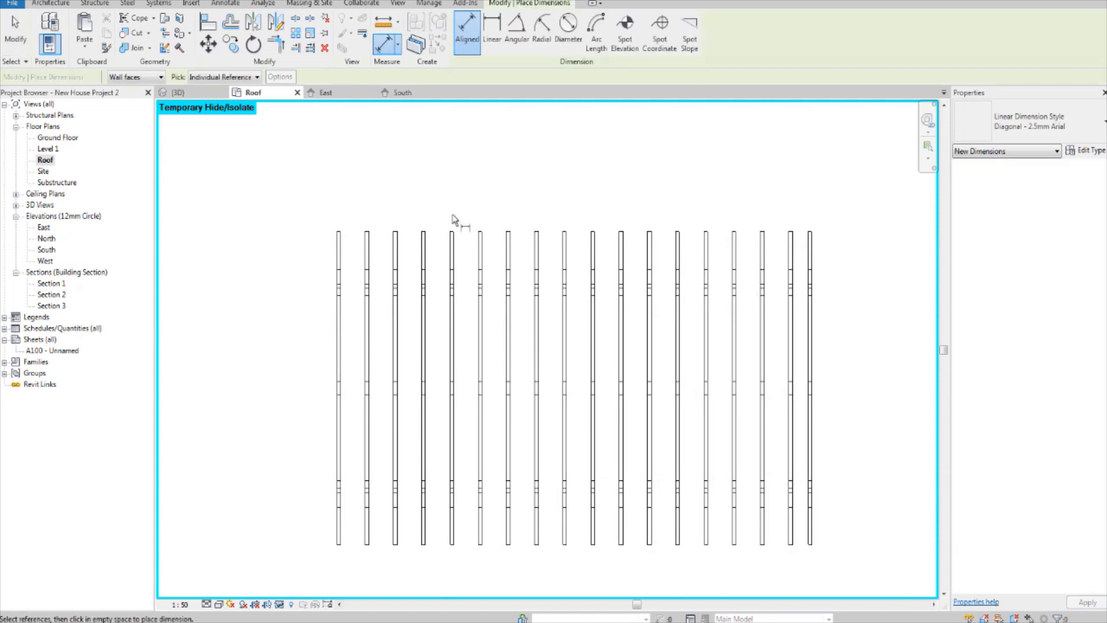
pyautogui.scroll(2, 340, 206)
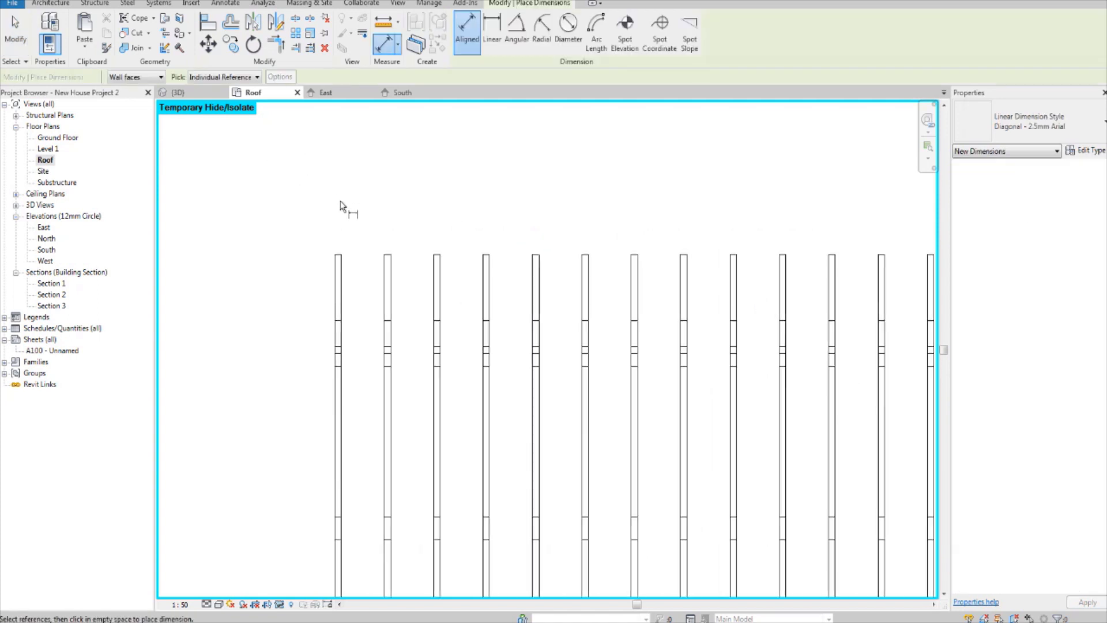
pyautogui.scroll(2, 338, 285)
pyautogui.click(338, 284)
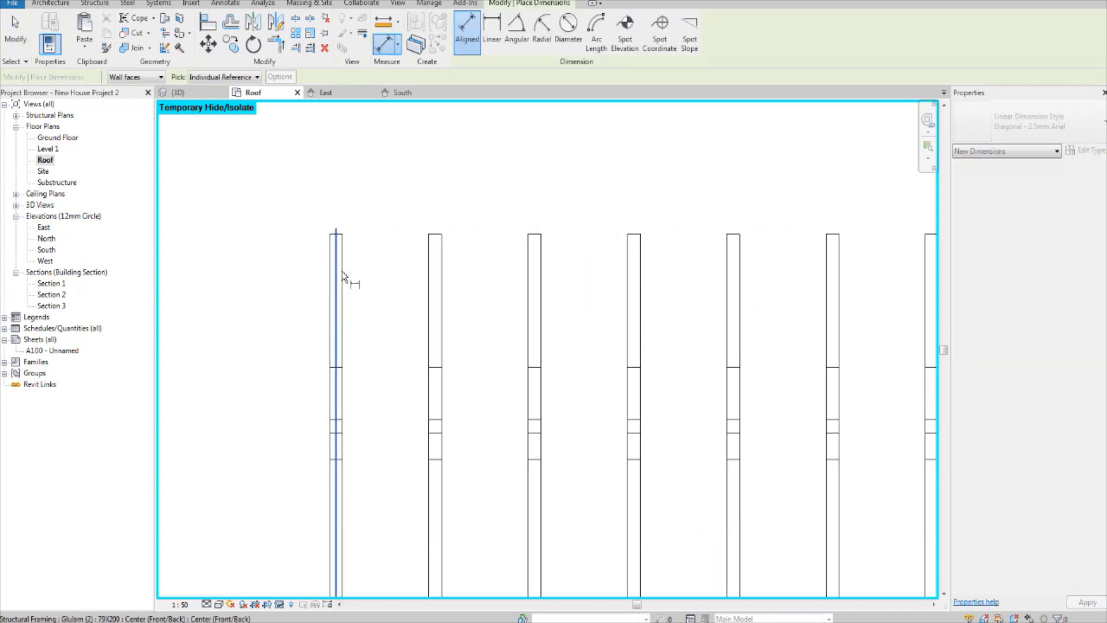
pyautogui.click(437, 259)
pyautogui.click(534, 267)
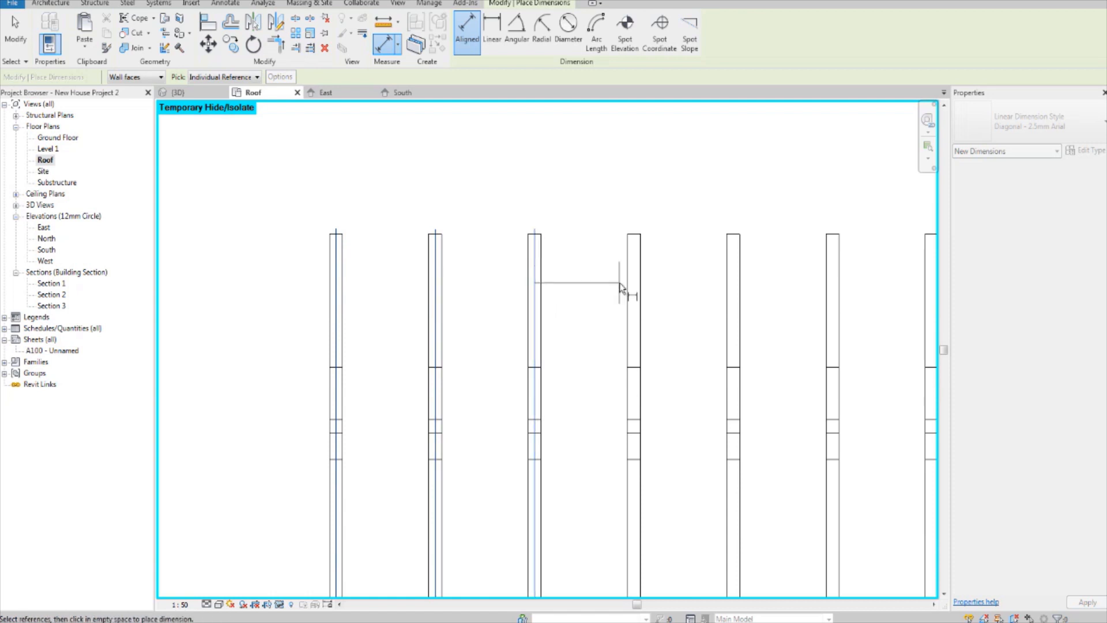
pyautogui.click(636, 291)
pyautogui.moveTo(672, 280); pyautogui.dragTo(635, 287, button='middle')
pyautogui.scroll(-3, 635, 292)
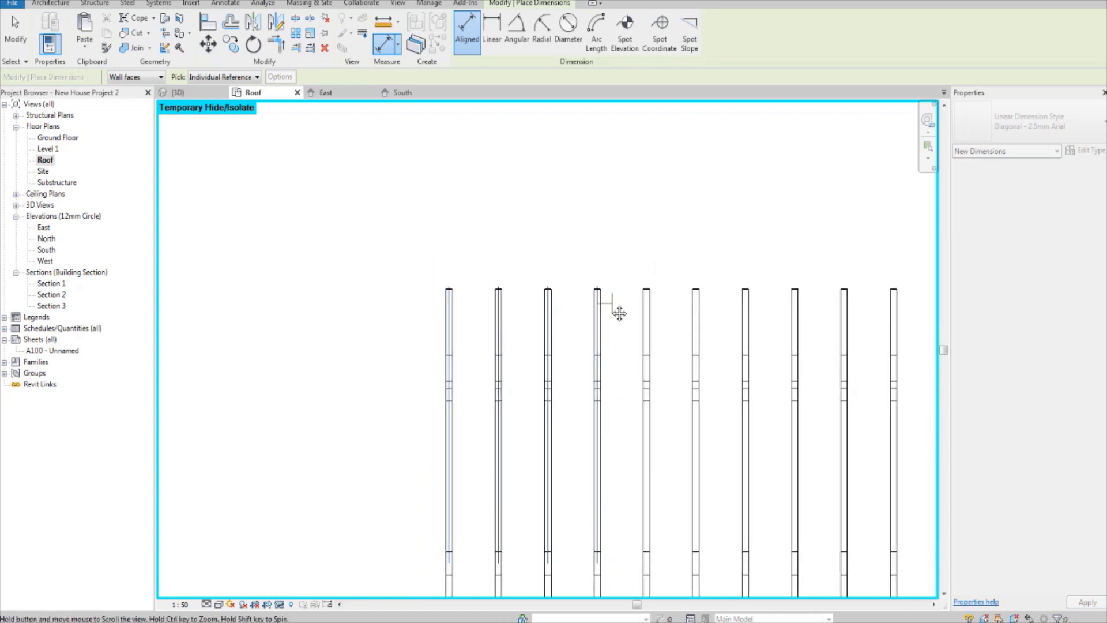
pyautogui.scroll(2, 622, 284)
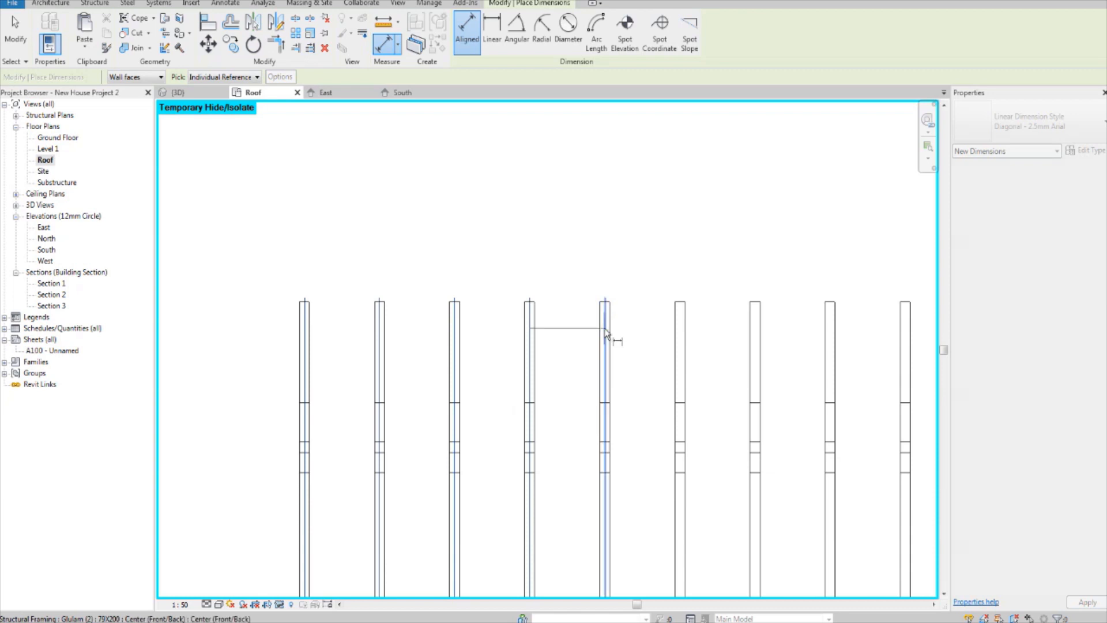
pyautogui.scroll(2, 606, 338)
pyautogui.click(604, 333)
pyautogui.scroll(-1, 654, 334)
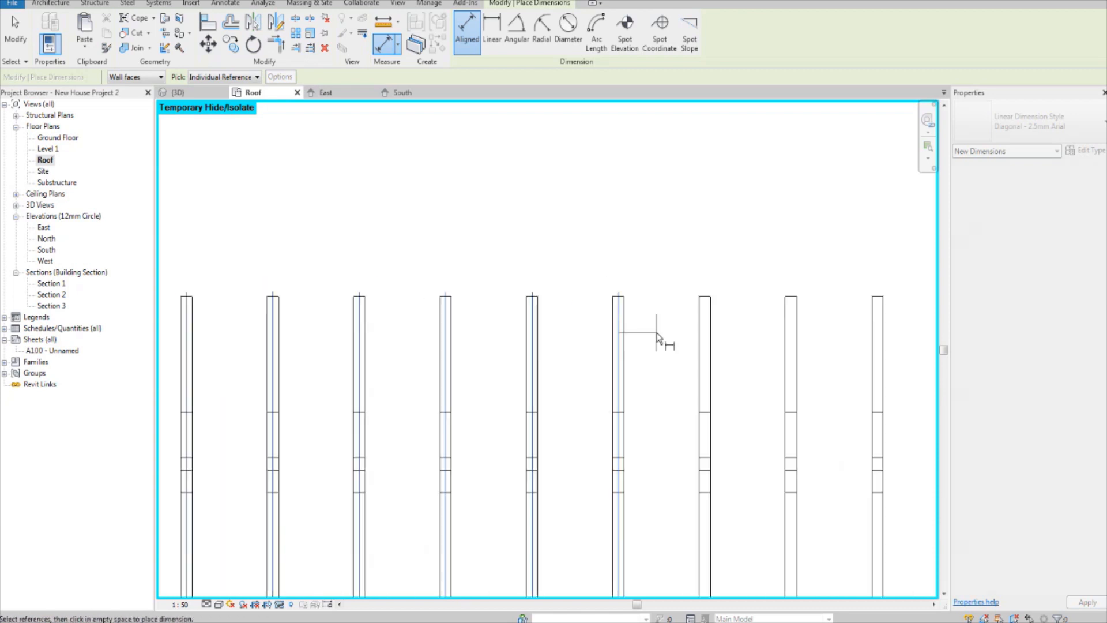
pyautogui.moveTo(697, 339); pyautogui.dragTo(636, 335, button='middle')
pyautogui.click(644, 335)
pyautogui.moveTo(714, 347); pyautogui.dragTo(648, 350, button='middle')
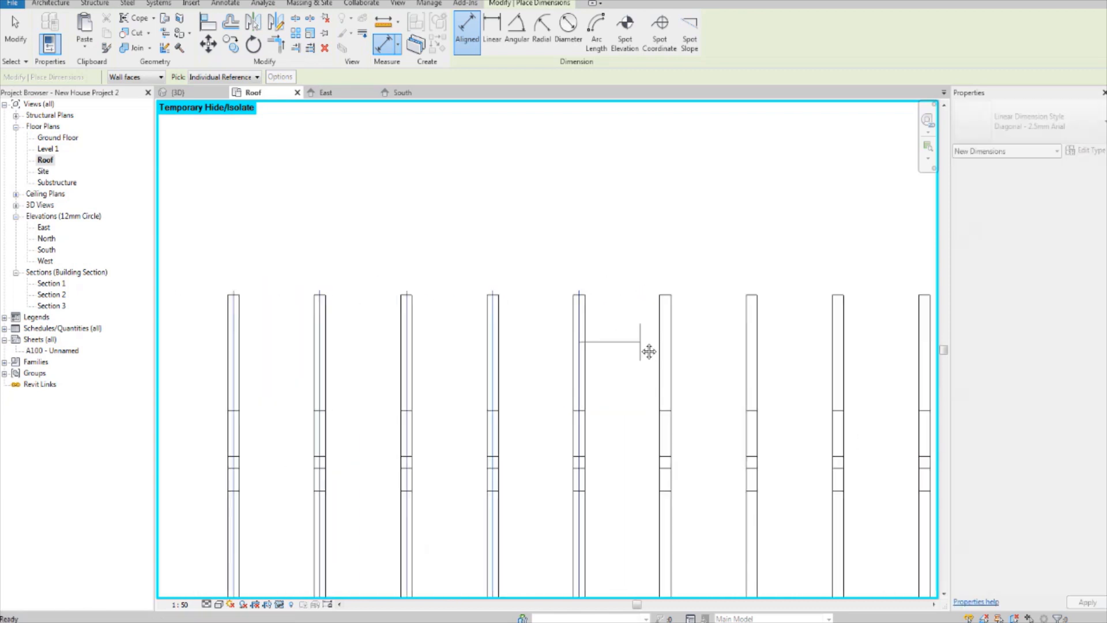
pyautogui.click(667, 330)
pyautogui.moveTo(760, 343); pyautogui.dragTo(664, 344, button='middle')
pyautogui.click(655, 328)
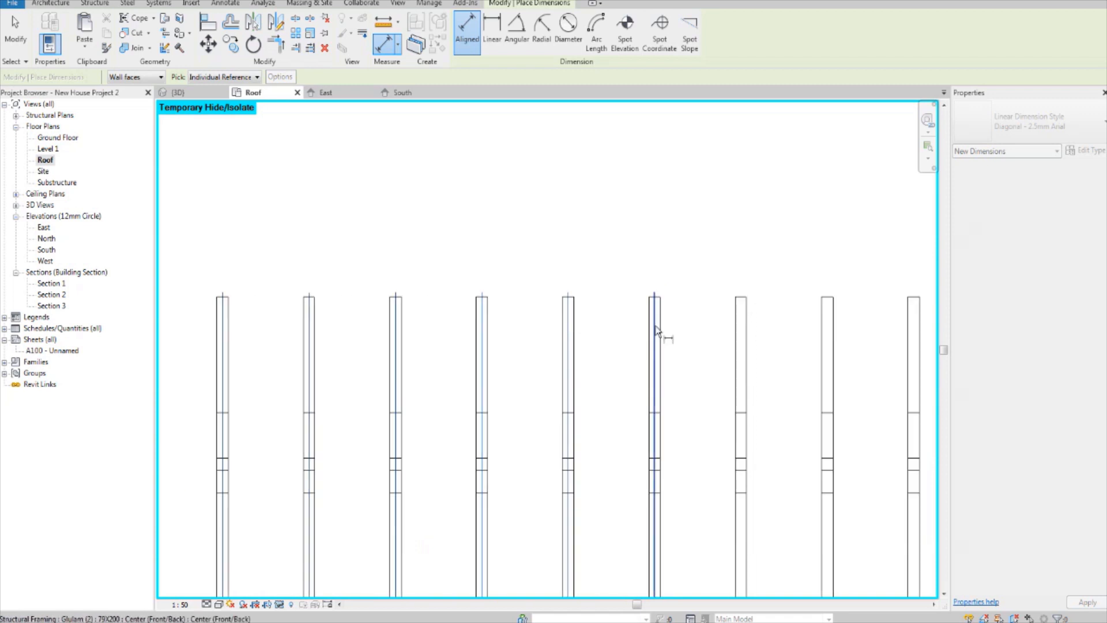
pyautogui.moveTo(730, 328); pyautogui.dragTo(607, 340, button='middle')
pyautogui.click(659, 330)
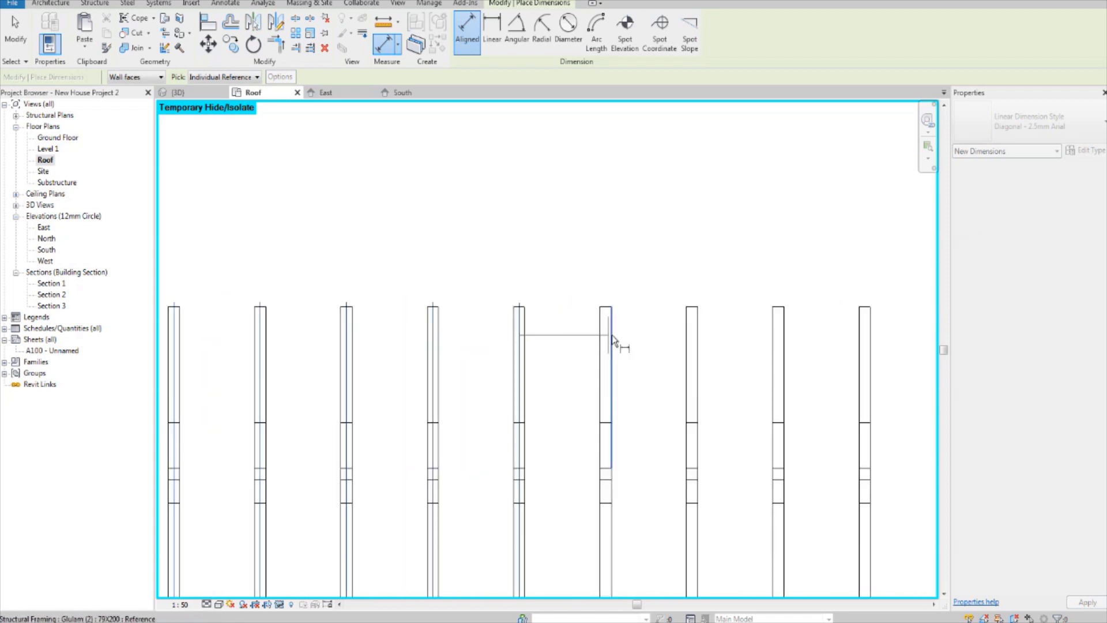
pyautogui.click(608, 337)
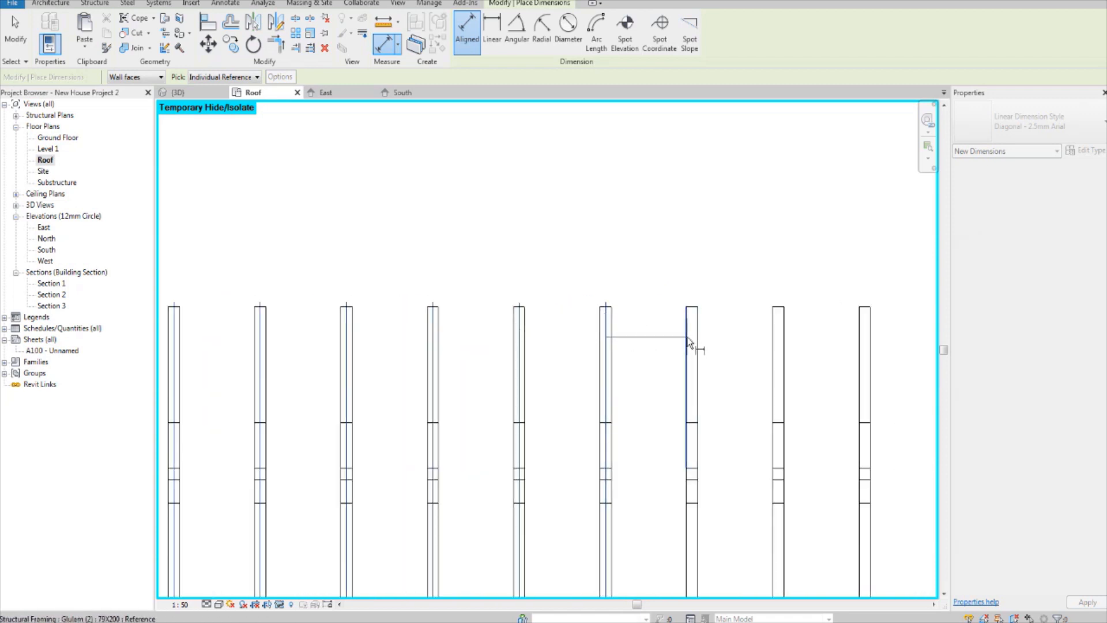
pyautogui.moveTo(697, 346); pyautogui.dragTo(674, 347, button='middle')
pyautogui.click(669, 344)
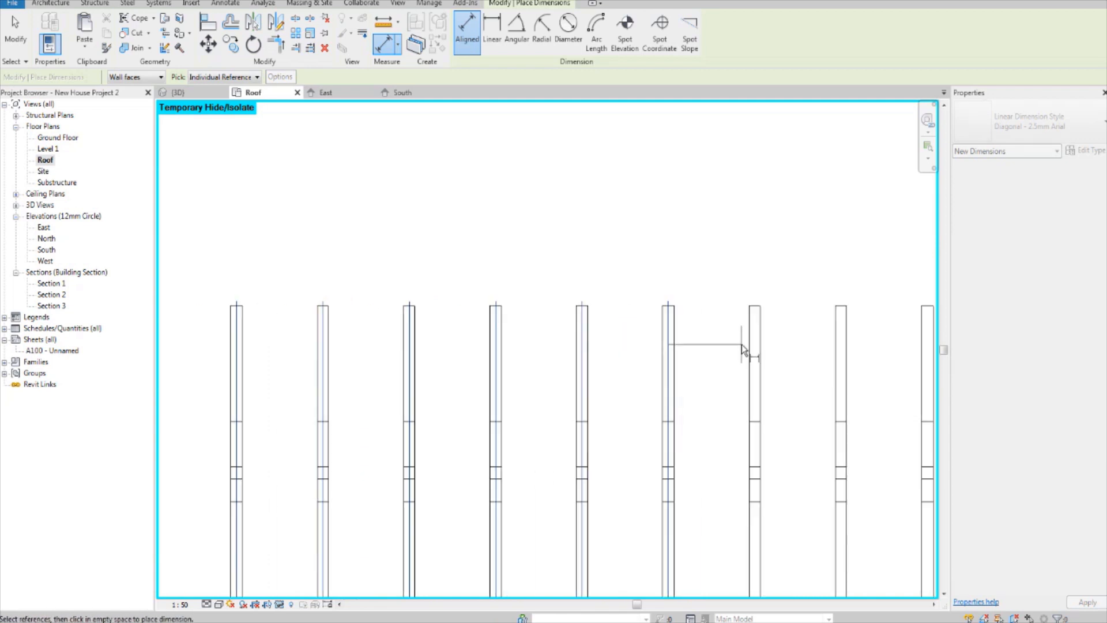
pyautogui.moveTo(741, 344); pyautogui.dragTo(659, 347, button='middle')
pyautogui.click(673, 340)
pyautogui.moveTo(758, 366); pyautogui.dragTo(661, 381, button='middle')
pyautogui.click(658, 348)
pyautogui.moveTo(728, 365); pyautogui.dragTo(712, 330, button='middle')
pyautogui.scroll(1, 700, 329)
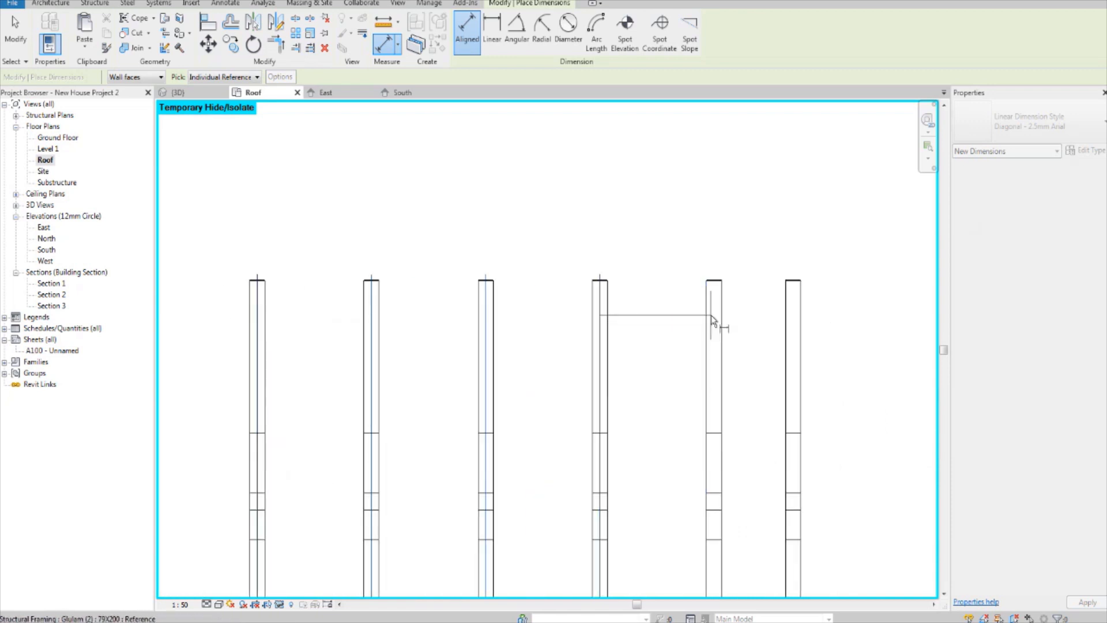
pyautogui.click(714, 319)
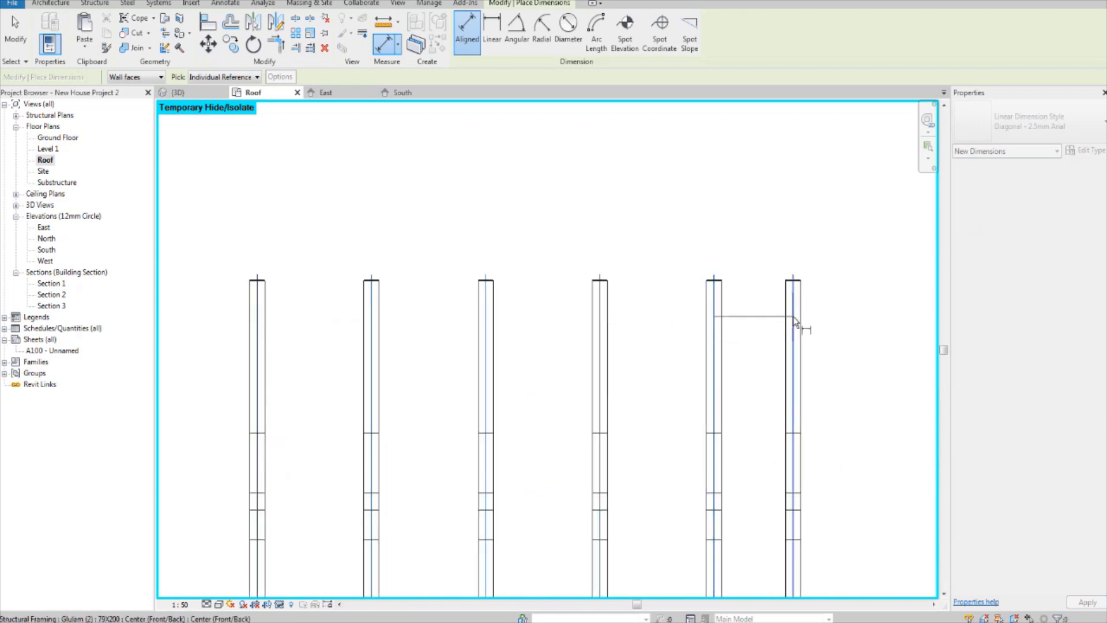
pyautogui.scroll(-3, 796, 319)
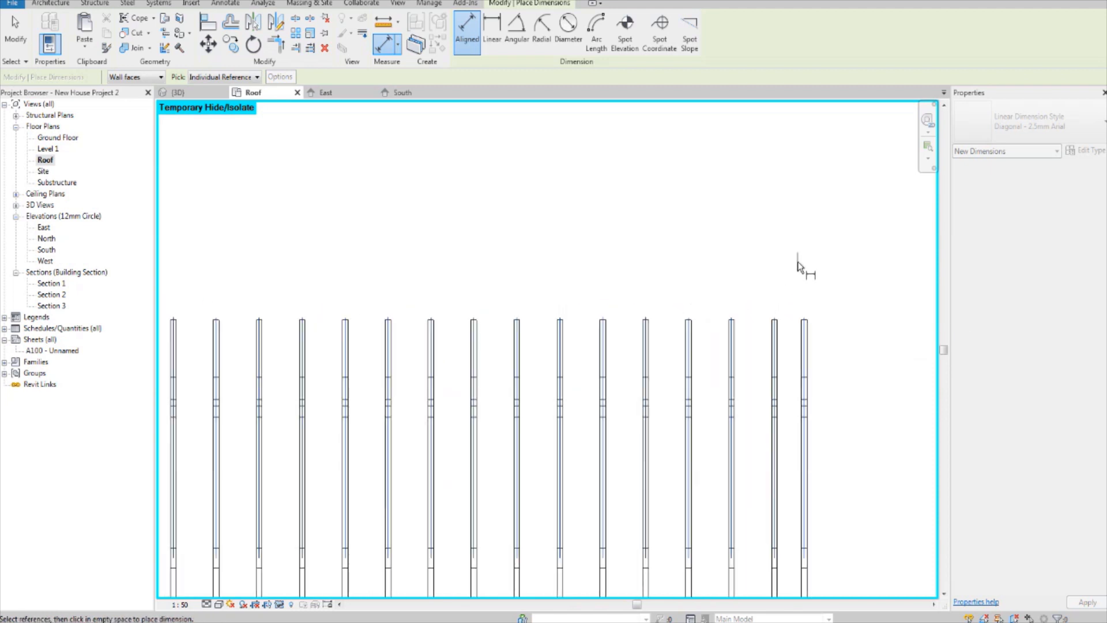
pyautogui.click(798, 266)
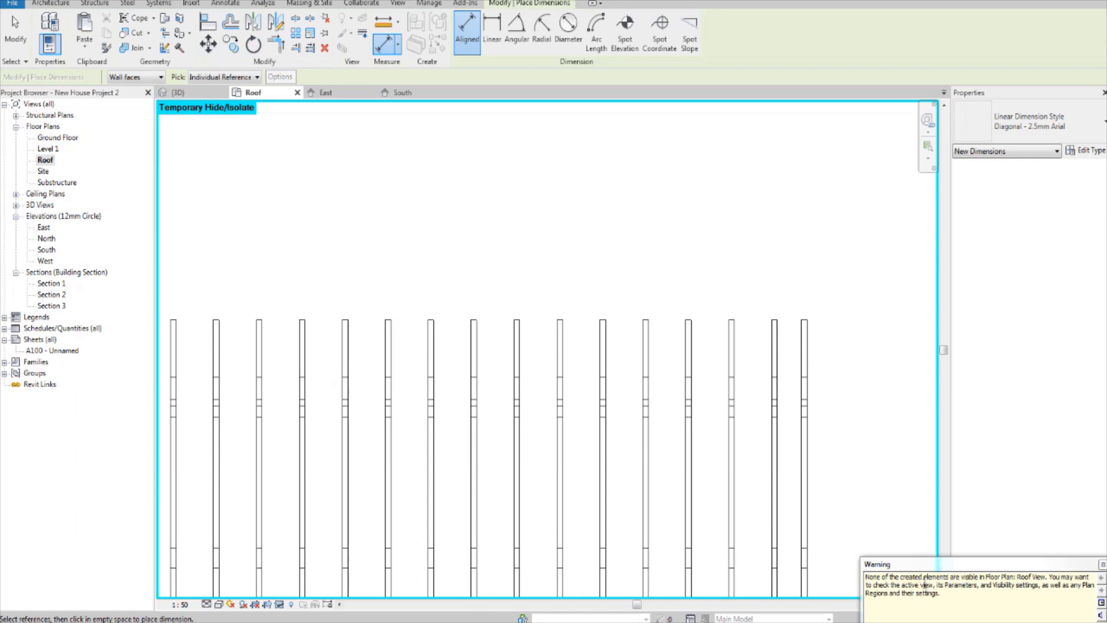
# Step: Leave the dimension command and reset the temporary hide/isolate of the Roof plan
pyautogui.scroll(-2, 531, 485)
pyautogui.moveTo(402, 458); pyautogui.dragTo(459, 330, button='middle')
pyautogui.scroll(1, 430, 389)
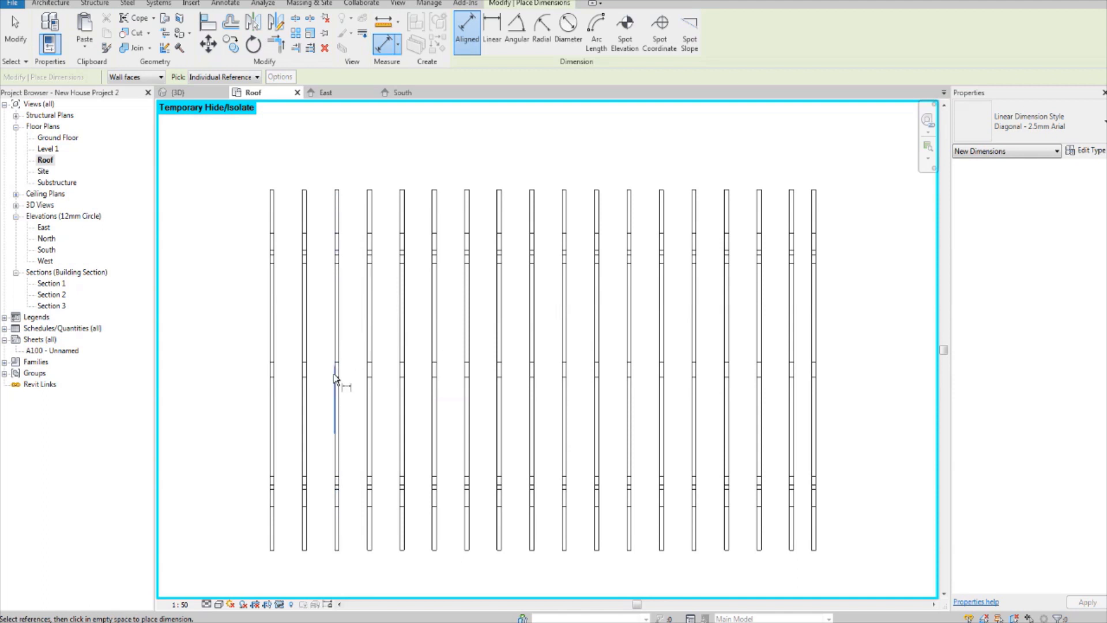
pyautogui.click(281, 604)
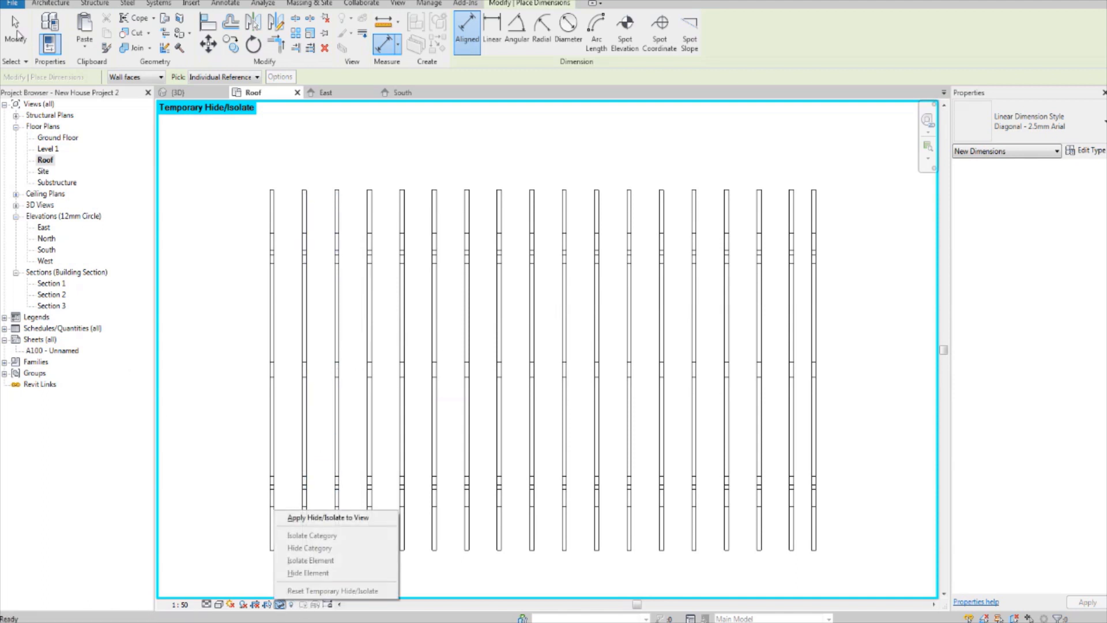
pyautogui.click(16, 36)
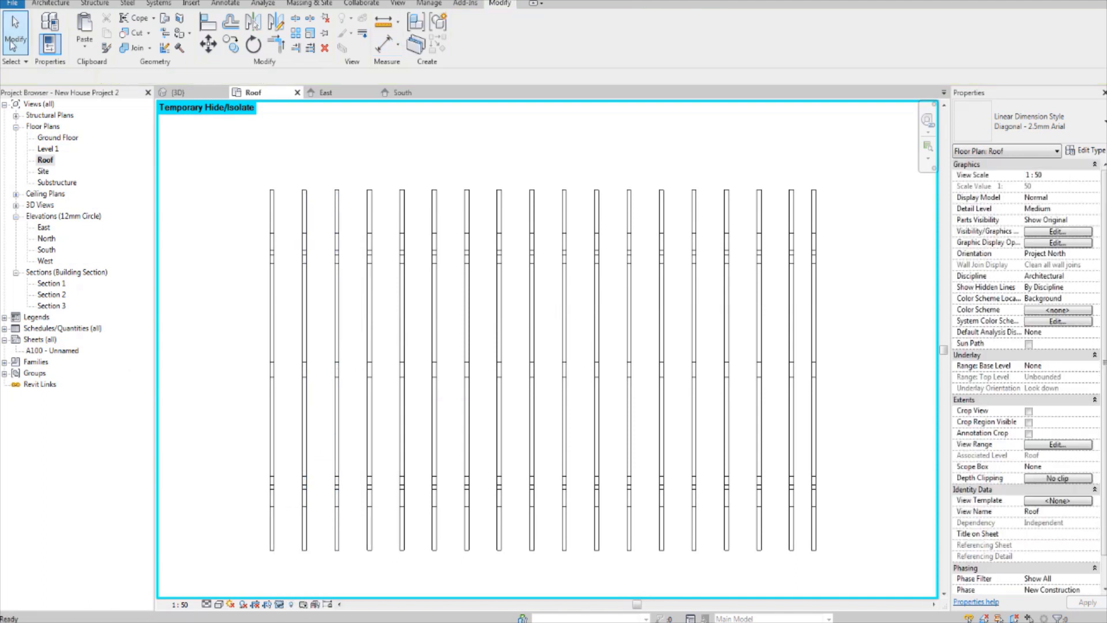
pyautogui.click(279, 605)
pyautogui.click(323, 589)
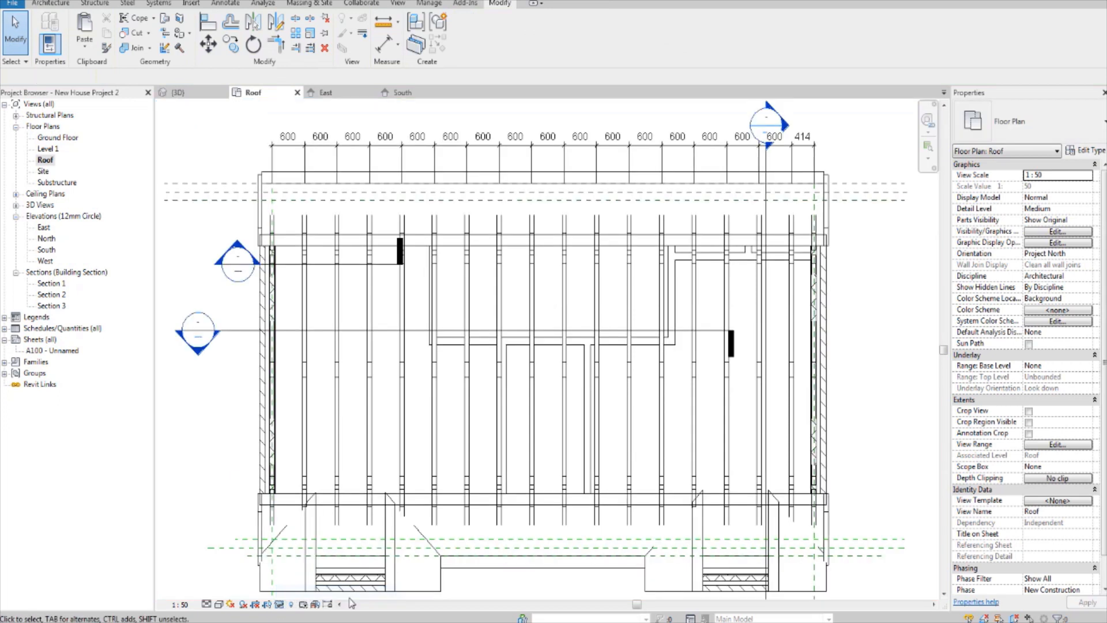
# Step: Space the trusses evenly by applying dimension equality to the string, and toggle equality off again so numeric values are displayed
pyautogui.moveTo(455, 348); pyautogui.dragTo(466, 411, button='middle')
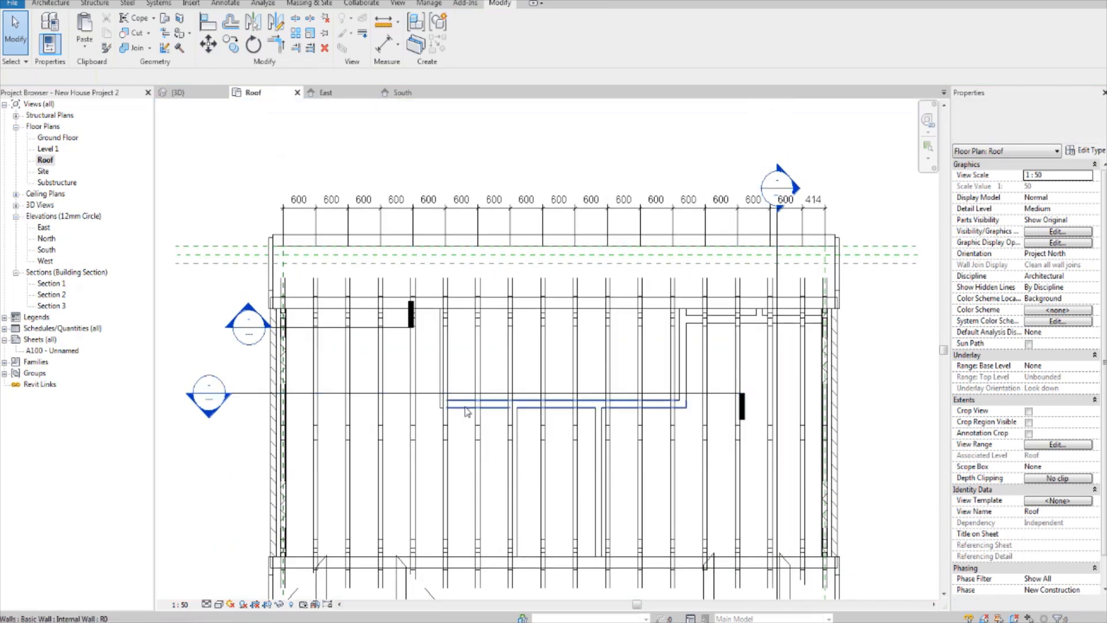
pyautogui.click(655, 202)
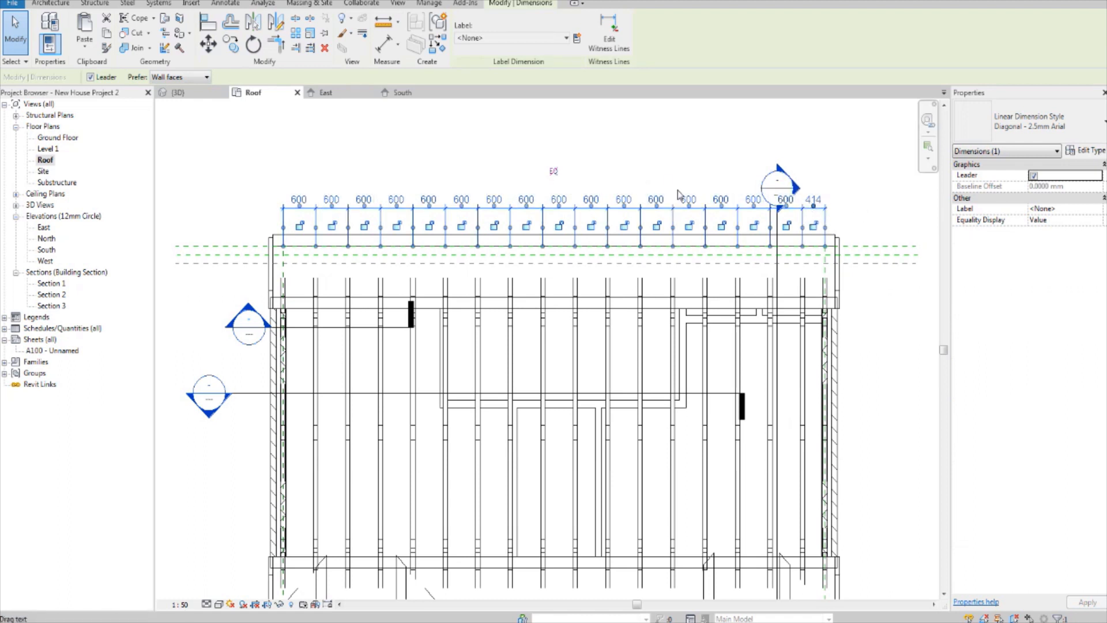
pyautogui.click(553, 173)
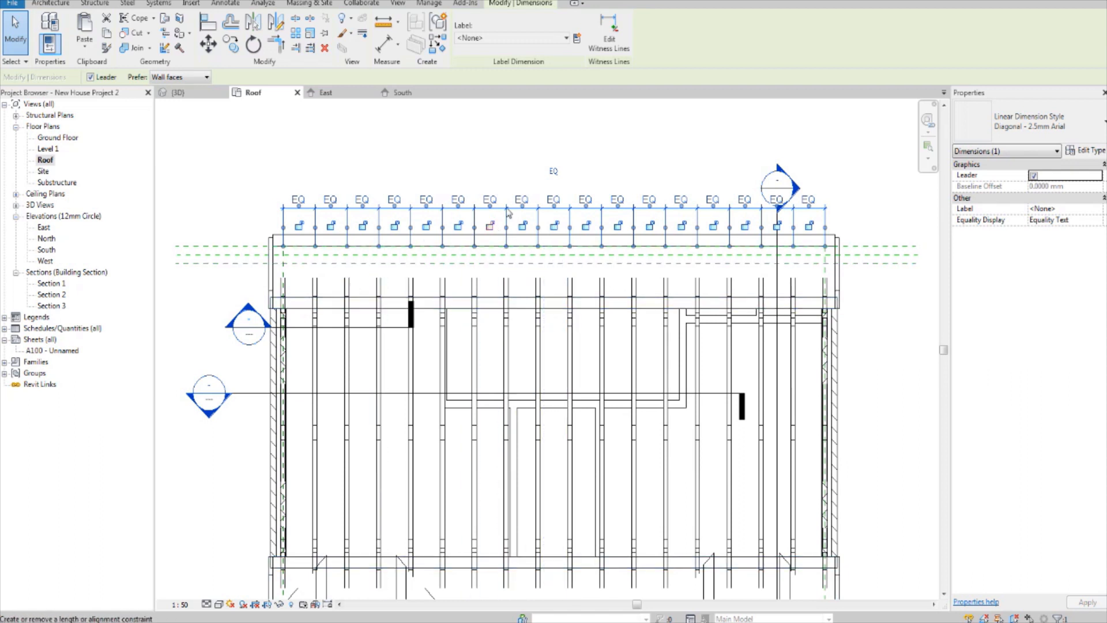
pyautogui.click(556, 172)
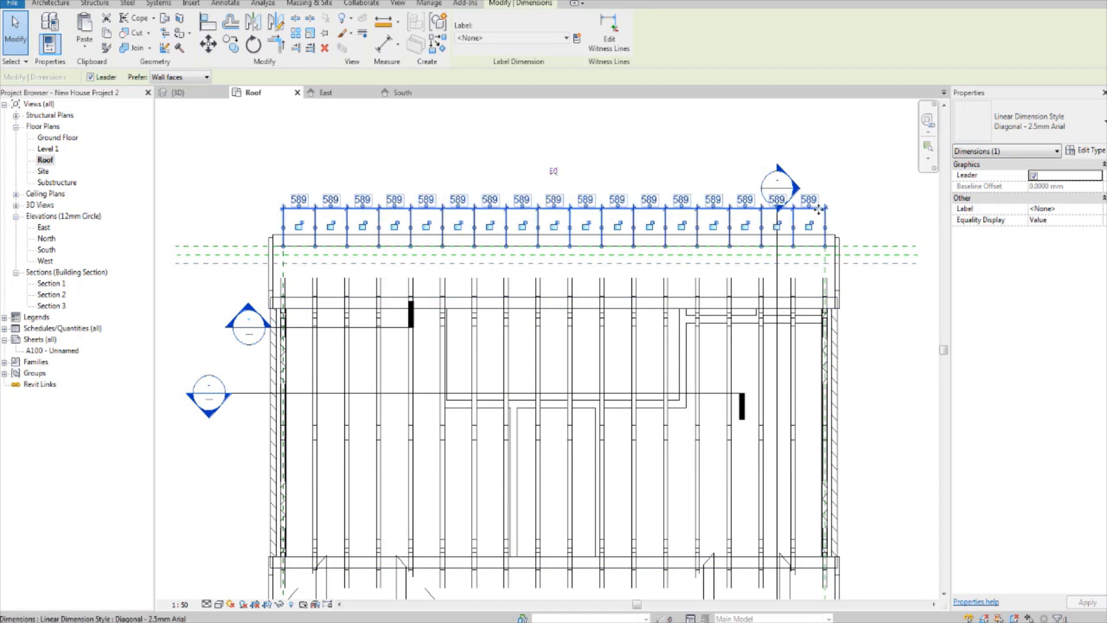
pyautogui.moveTo(825, 217); pyautogui.dragTo(810, 182, button='middle')
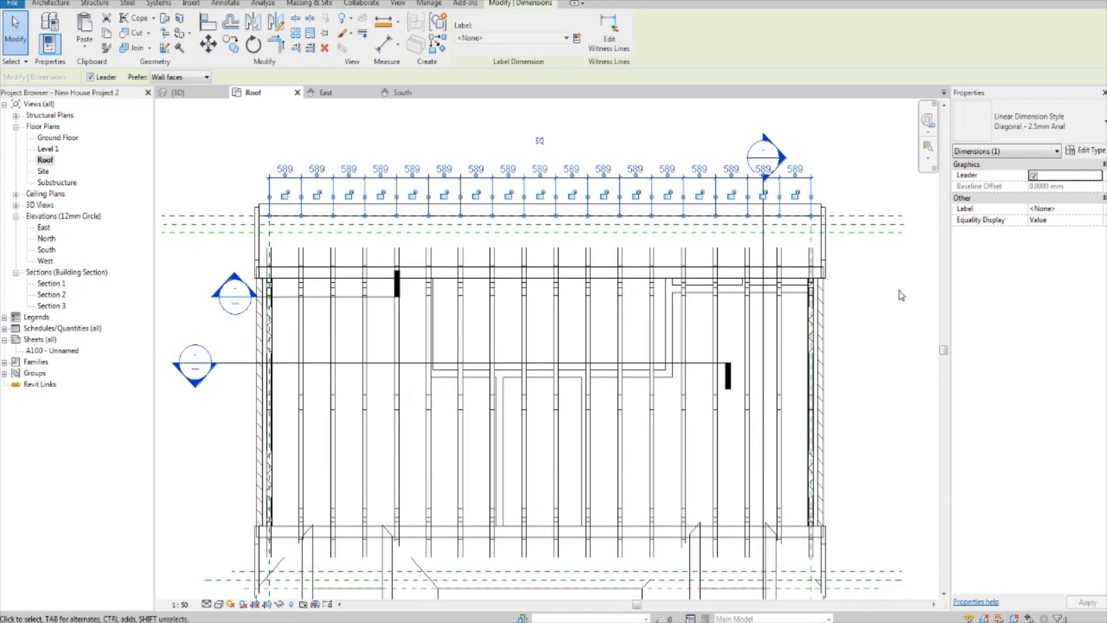
pyautogui.click(891, 267)
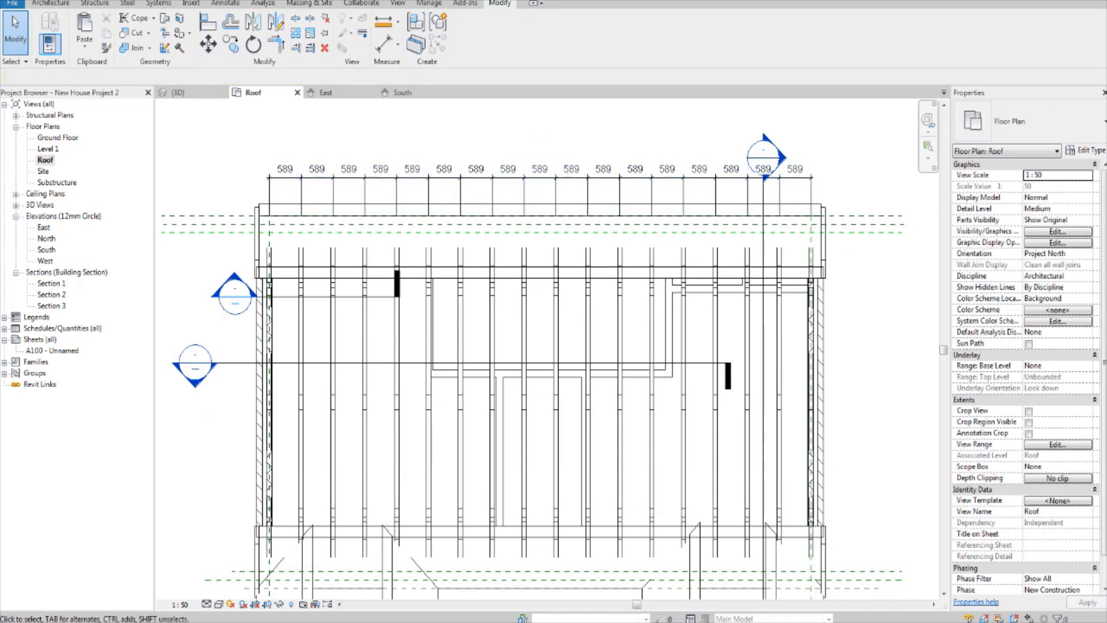
# Step: Open the 3D view and examine the spacing and fit of the isolated trusses from both ends of the roof
pyautogui.click(226, 1)
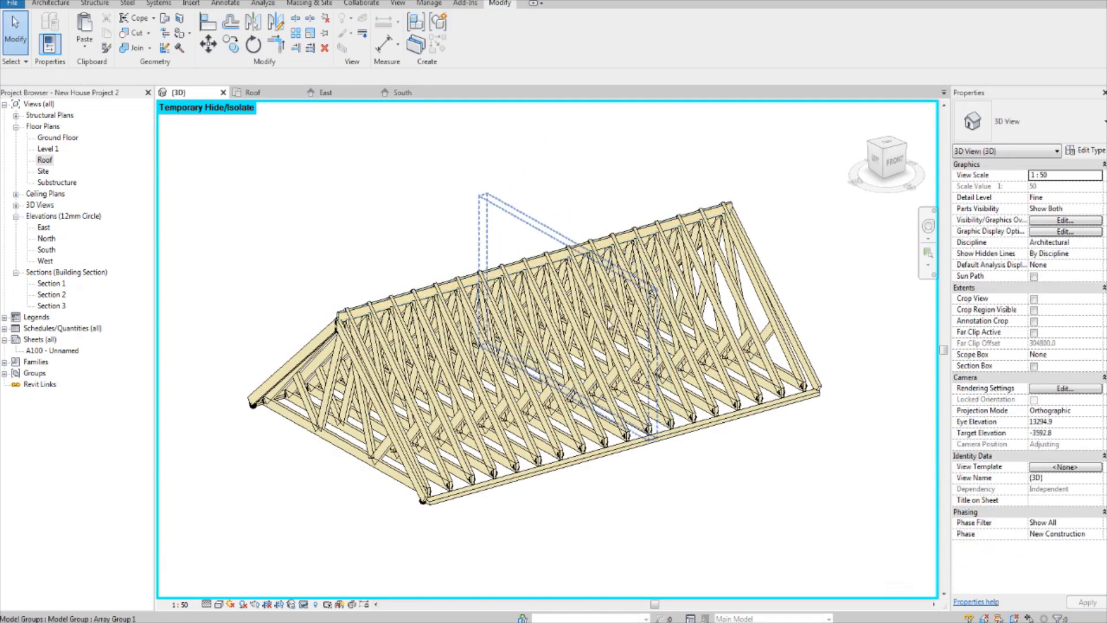
pyautogui.keyDown('shift'); pyautogui.moveTo(741, 422); pyautogui.dragTo(577, 456, button='middle'); pyautogui.keyUp('shift')
pyautogui.moveTo(773, 294); pyautogui.dragTo(615, 453, button='middle')
pyautogui.scroll(2, 697, 408)
pyautogui.scroll(1, 635, 397)
pyautogui.scroll(-2, 615, 452)
pyautogui.keyDown('shift'); pyautogui.moveTo(734, 369); pyautogui.dragTo(686, 377, button='middle'); pyautogui.keyUp('shift')
pyautogui.scroll(5, 738, 377)
pyautogui.scroll(-1, 737, 398)
pyautogui.scroll(-4, 737, 404)
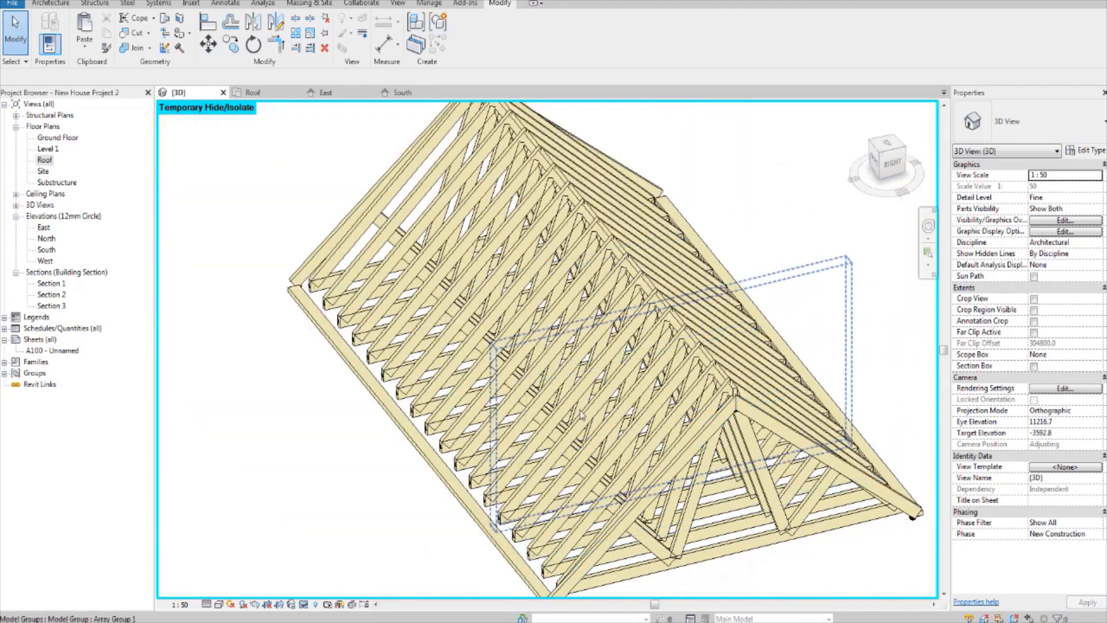
pyautogui.moveTo(737, 404); pyautogui.dragTo(770, 346, button='middle')
pyautogui.scroll(-2, 721, 386)
pyautogui.keyDown('shift'); pyautogui.moveTo(686, 398); pyautogui.dragTo(796, 412, button='middle'); pyautogui.keyUp('shift')
pyautogui.moveTo(636, 430); pyautogui.dragTo(697, 323, button='middle')
pyautogui.scroll(5, 600, 415)
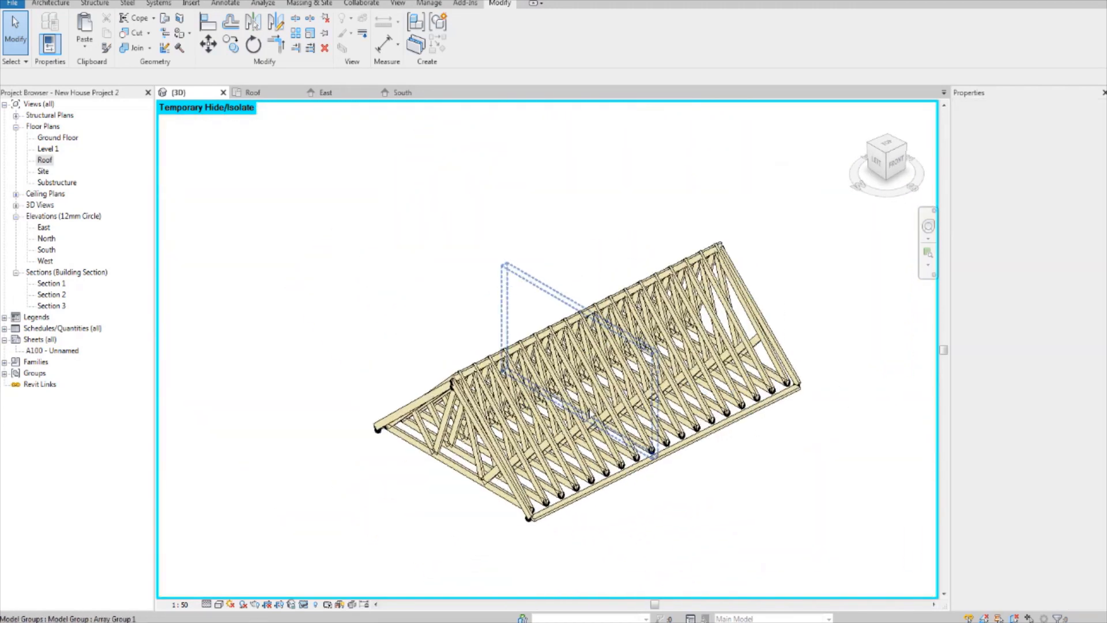
pyautogui.moveTo(590, 423); pyautogui.dragTo(659, 371, button='middle')
pyautogui.moveTo(463, 362); pyautogui.dragTo(408, 413, button='middle')
pyautogui.scroll(-6, 391, 436)
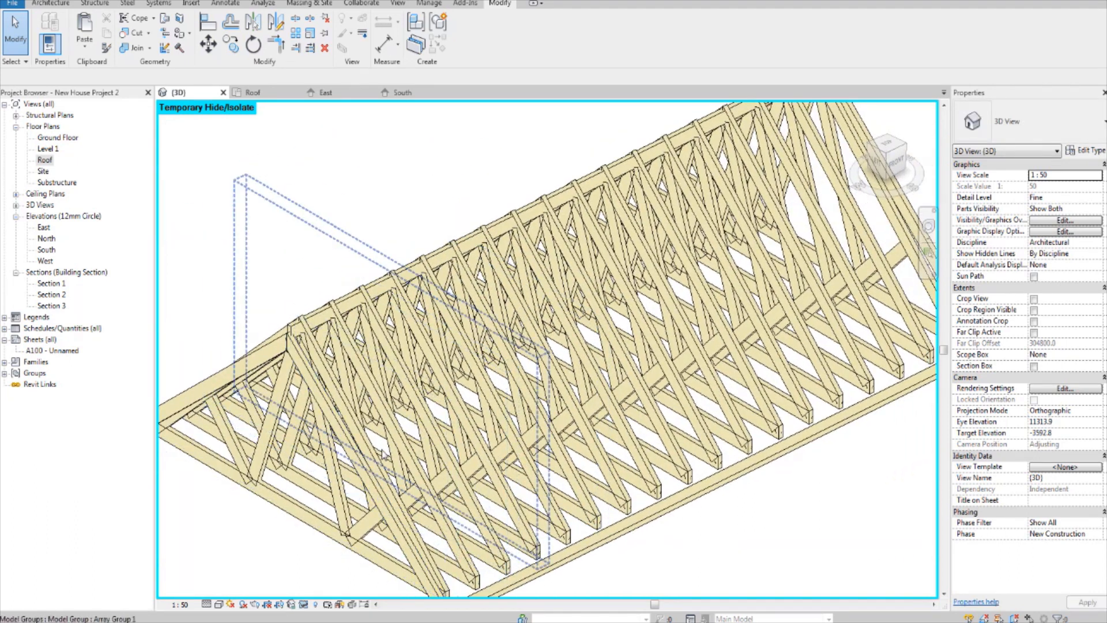
pyautogui.scroll(5, 758, 405)
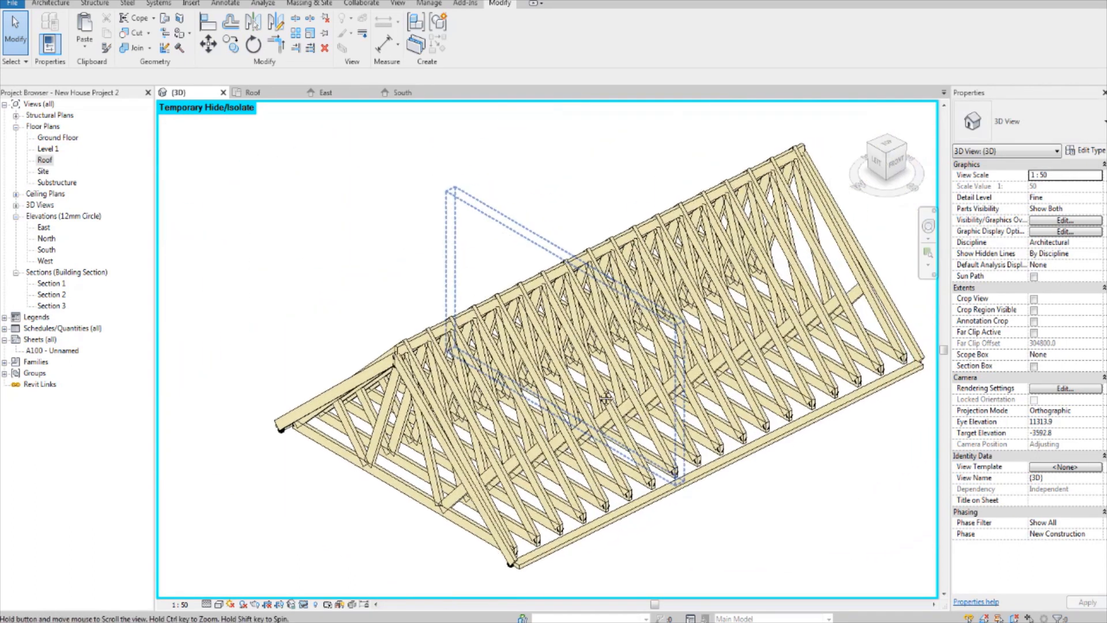
pyautogui.keyDown('shift'); pyautogui.moveTo(669, 419); pyautogui.dragTo(580, 447, button='middle'); pyautogui.keyUp('shift')
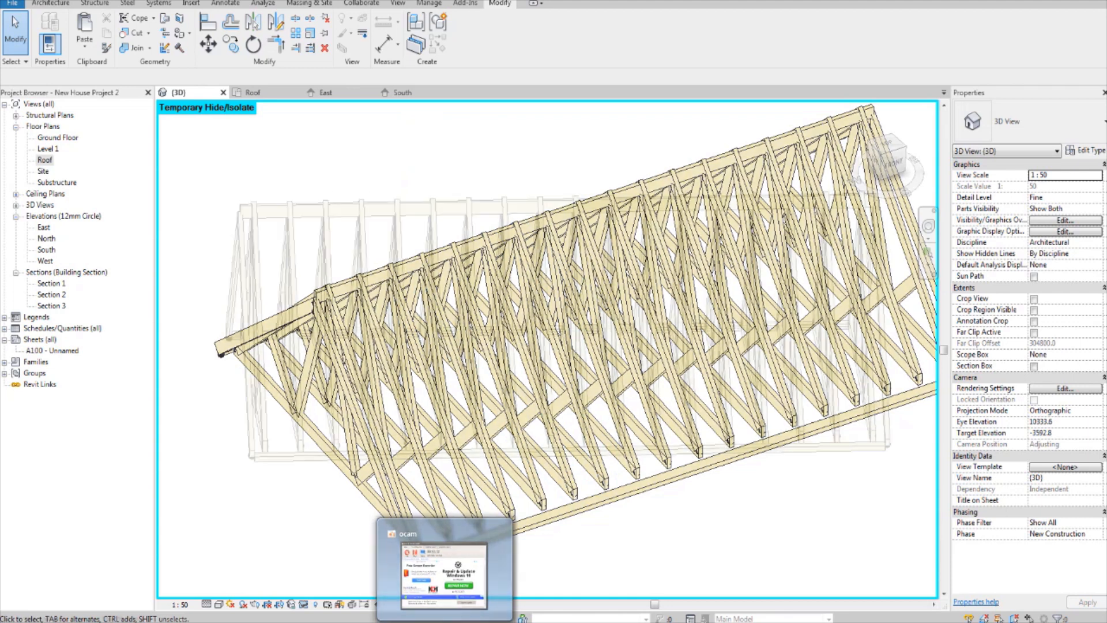
# Step: Inspect from the front how the trusses meet the longitudinal beams at the west end of the roof
pyautogui.keyDown('shift'); pyautogui.moveTo(577, 260); pyautogui.dragTo(620, 291, button='middle'); pyautogui.keyUp('shift')
pyautogui.keyDown('shift'); pyautogui.moveTo(620, 292); pyautogui.dragTo(643, 276, button='middle'); pyautogui.keyUp('shift')
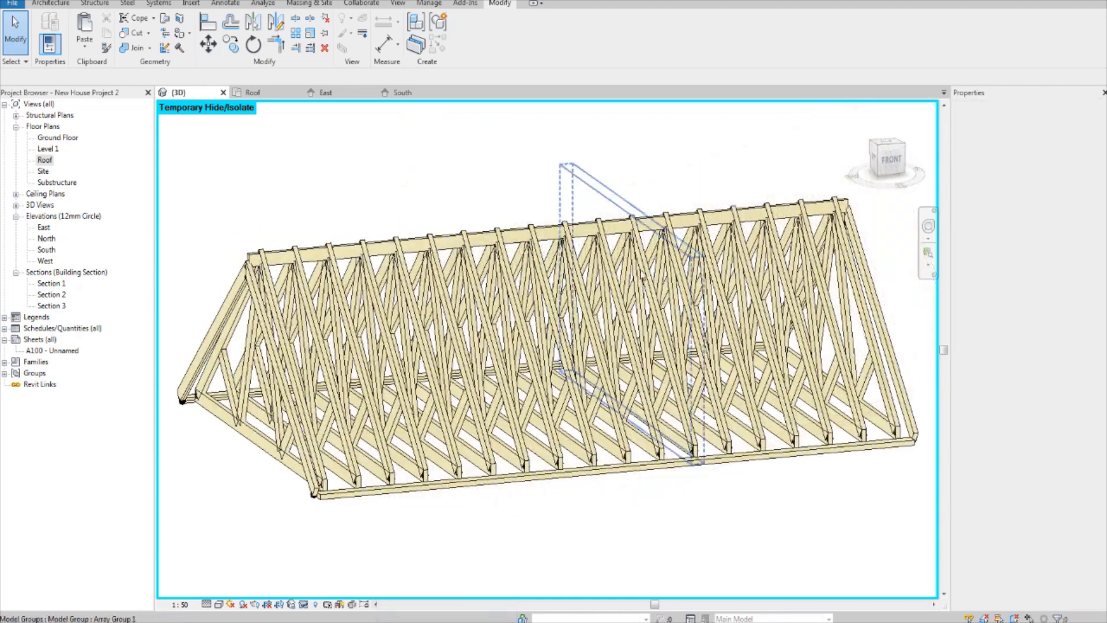
pyautogui.moveTo(381, 347)
pyautogui.keyDown('shift'); pyautogui.mouseDown(button='middle')
pyautogui.moveTo(411, 412)
pyautogui.moveTo(411, 378)
pyautogui.moveTo(441, 362)
pyautogui.moveTo(392, 337)
pyautogui.mouseUp(button='middle'); pyautogui.keyUp('shift')
pyautogui.scroll(3, 307, 171)
pyautogui.scroll(5, 306, 172)
pyautogui.moveTo(307, 172); pyautogui.dragTo(292, 242, button='middle')
pyautogui.scroll(2, 316, 252)
pyautogui.scroll(-3, 316, 252)
pyautogui.scroll(-2, 316, 252)
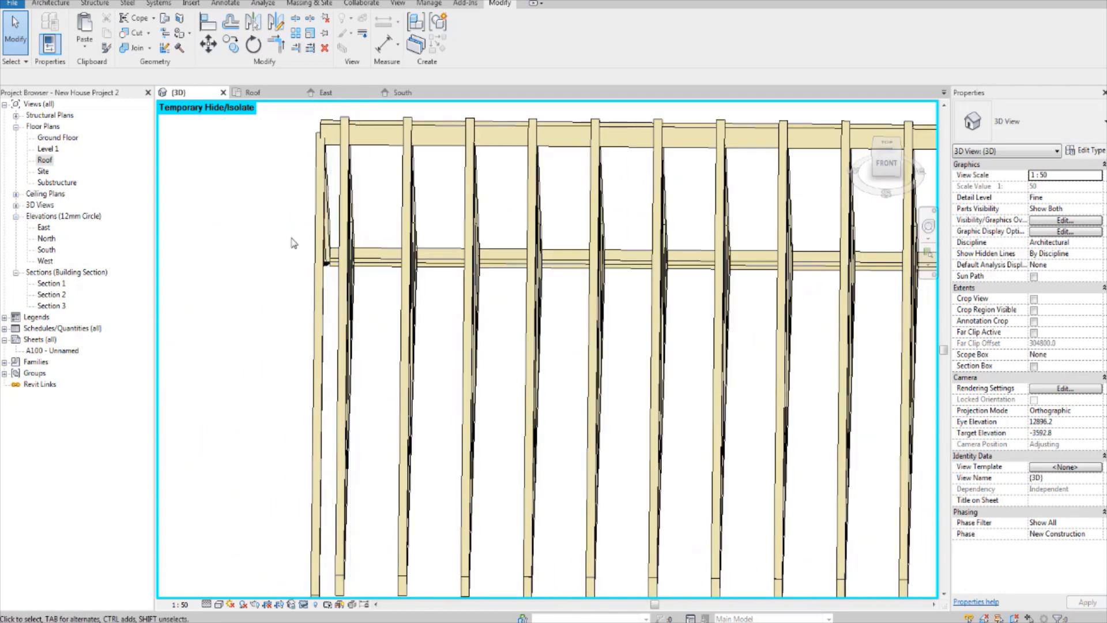
pyautogui.moveTo(338, 180); pyautogui.dragTo(349, 267, button='middle')
pyautogui.scroll(2, 347, 241)
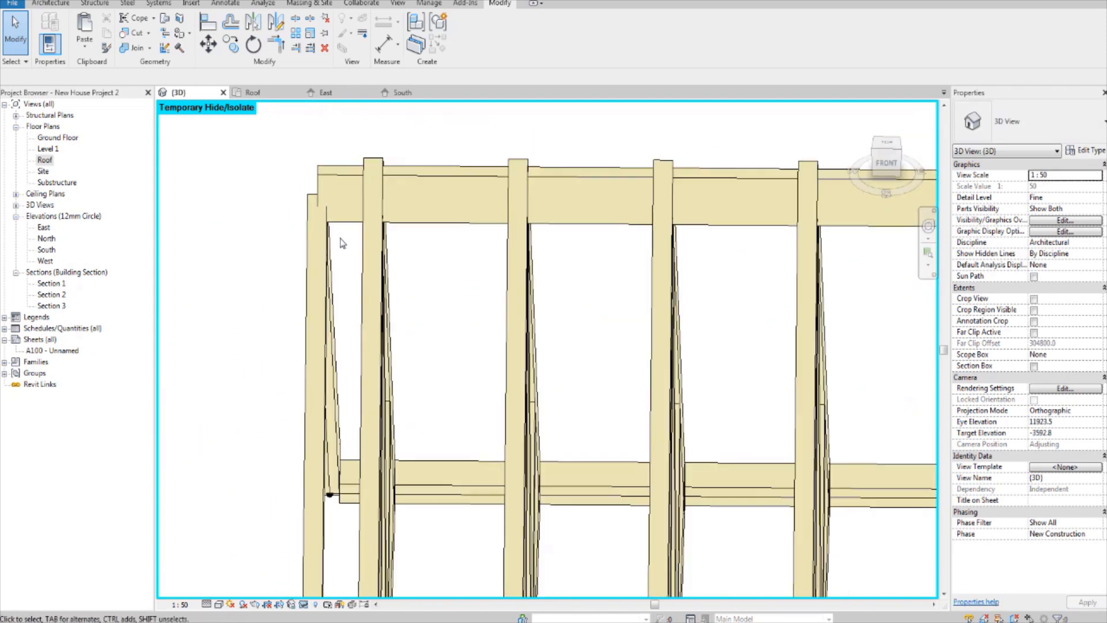
# Step: Inspect from the front in 3D how the trusses meet the ridge and eaves beams along the roof
pyautogui.scroll(-2, 346, 248)
pyautogui.moveTo(348, 272); pyautogui.dragTo(412, 168, button='middle')
pyautogui.scroll(3, 348, 291)
pyautogui.scroll(-4, 334, 323)
pyautogui.scroll(-2, 411, 184)
pyautogui.moveTo(412, 262); pyautogui.dragTo(316, 295, button='middle')
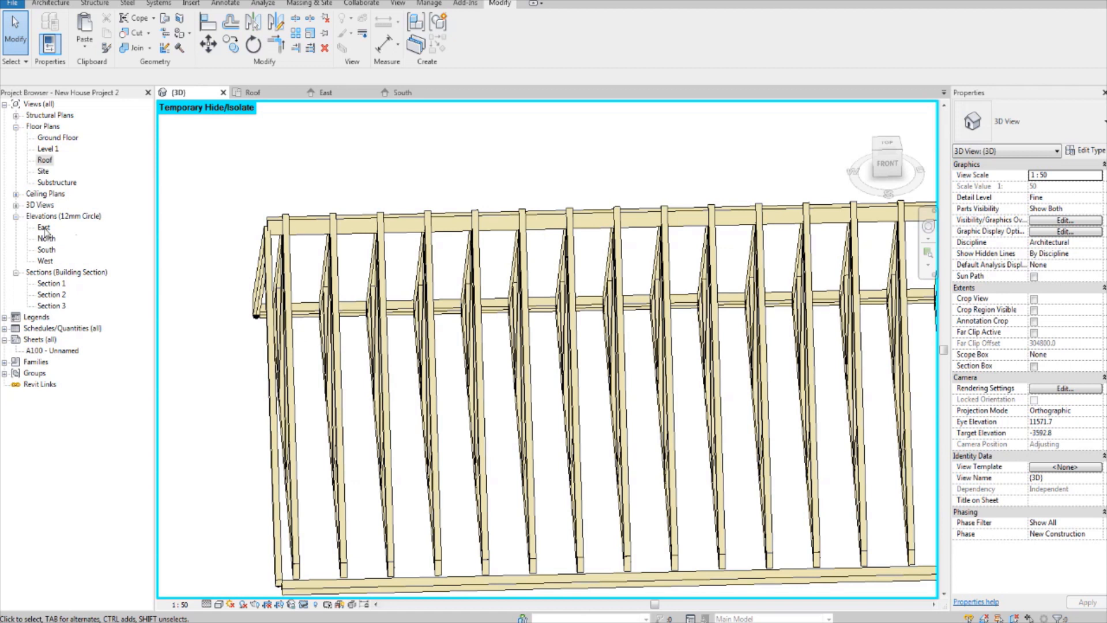
# Step: Open the East elevation and set its view scale to 1:20
pyautogui.doubleClick(44, 228)
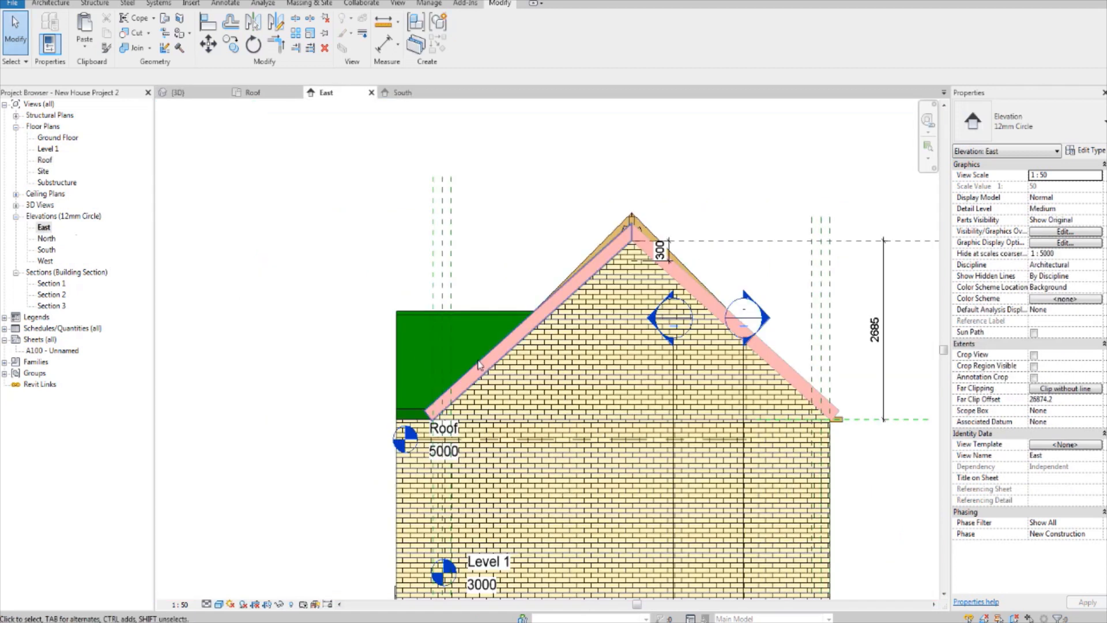
pyautogui.scroll(2, 711, 260)
pyautogui.click(183, 604)
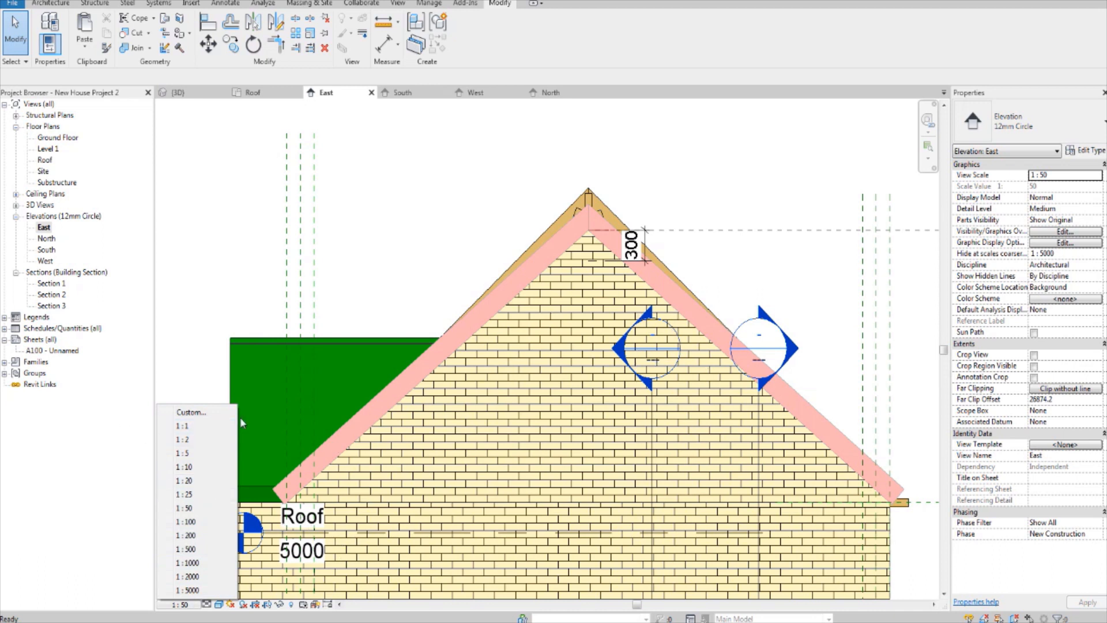
pyautogui.click(186, 480)
pyautogui.scroll(2, 635, 213)
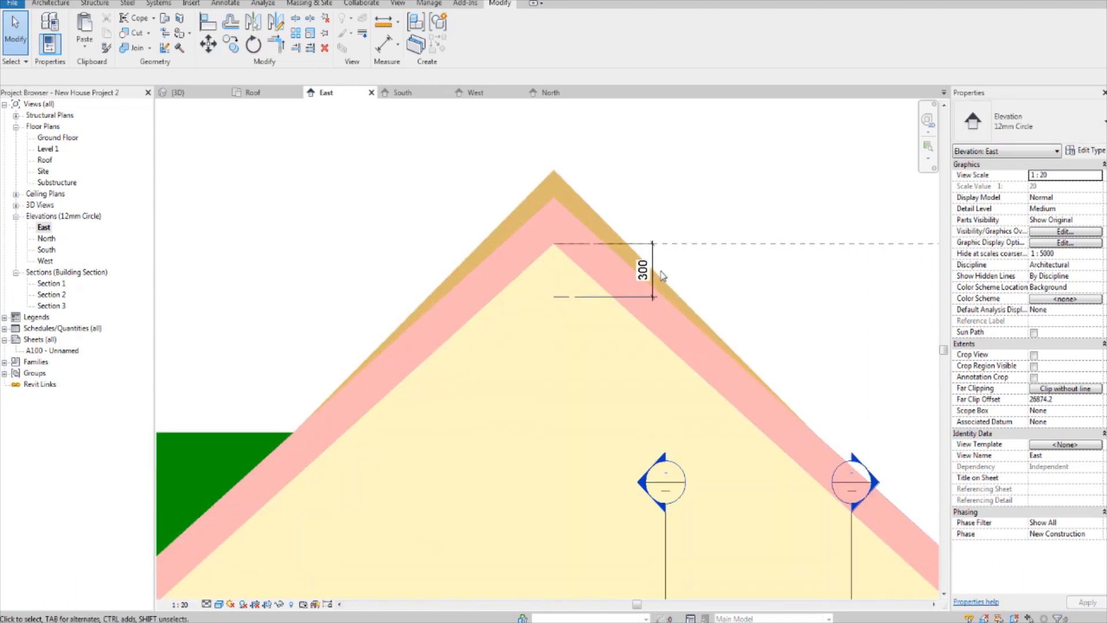
pyautogui.scroll(-1, 617, 264)
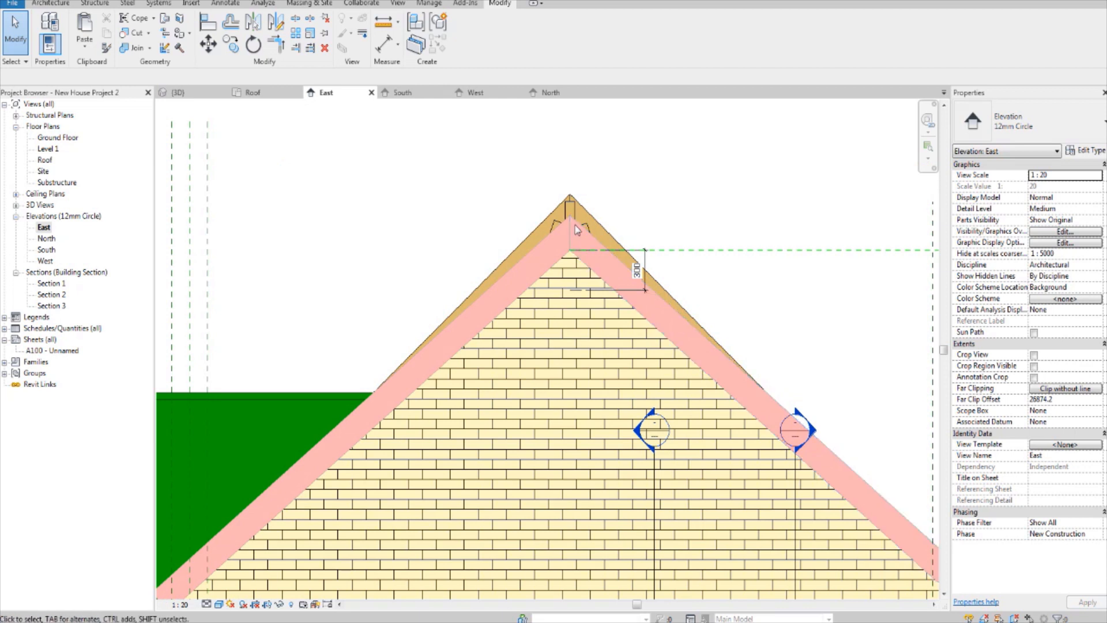
pyautogui.scroll(-3, 558, 264)
# Step: Temporarily hide the brick gable wall in the East elevation to expose the truss behind it
pyautogui.click(549, 385)
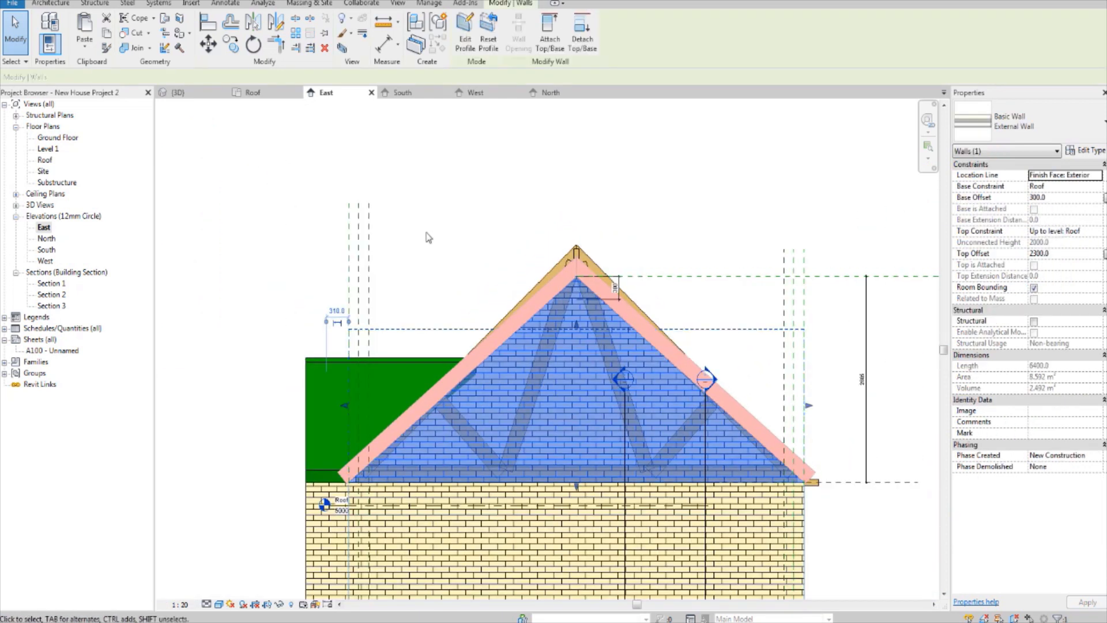
pyautogui.click(291, 604)
pyautogui.click(306, 585)
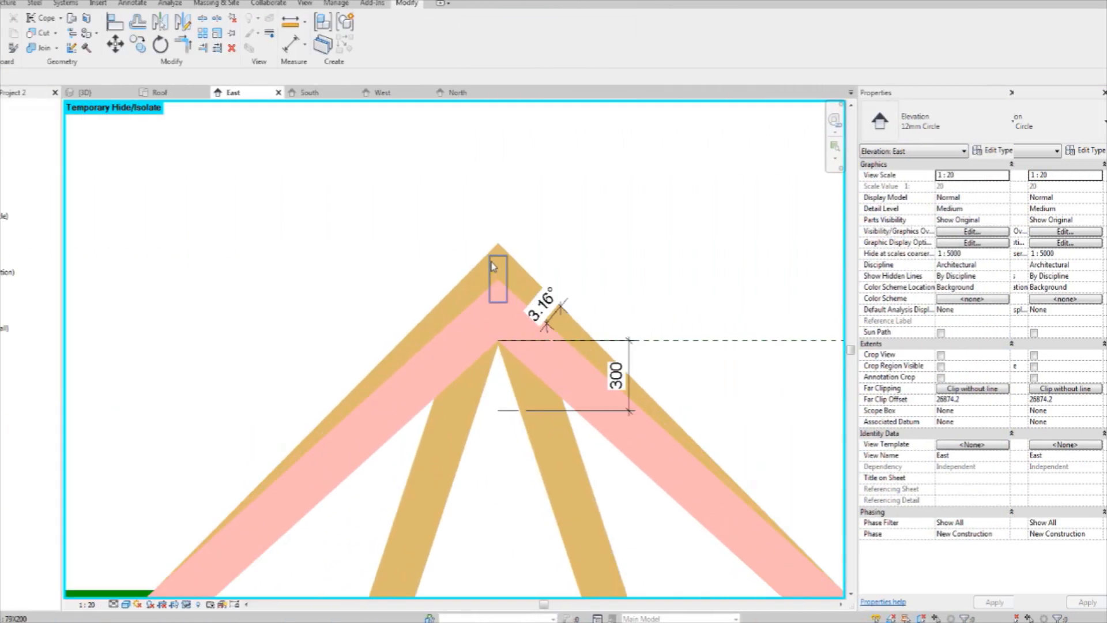
# Step: Add an angular dimension between the truss's top chord and the end rafter near the apex
pyautogui.moveTo(491, 264); pyautogui.dragTo(463, 210, button='middle')
pyautogui.scroll(3, 463, 209)
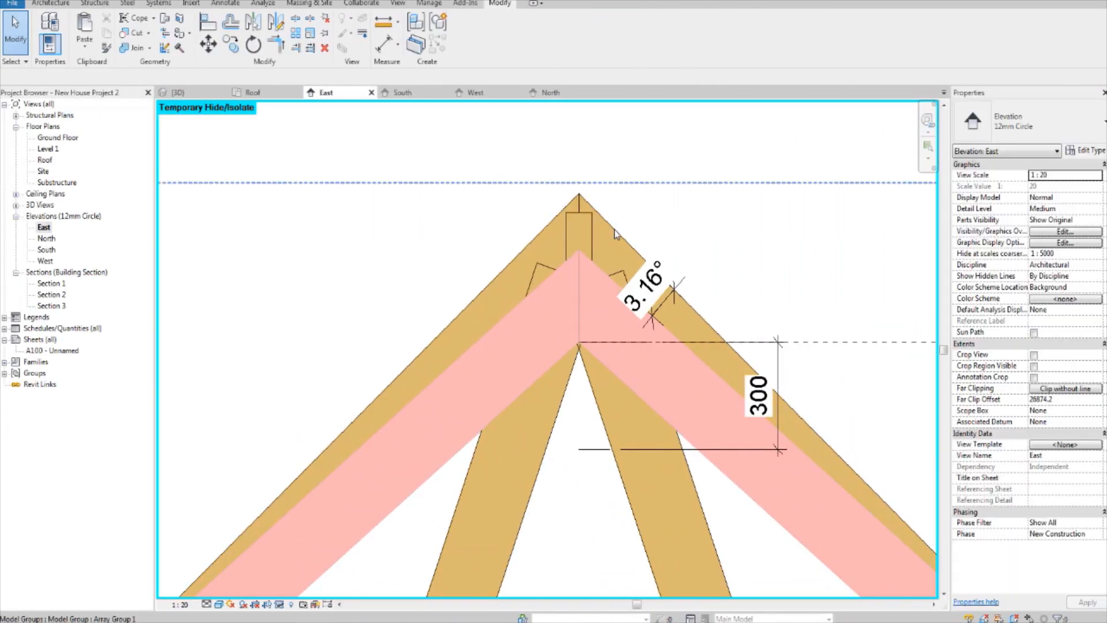
pyautogui.scroll(-2, 606, 253)
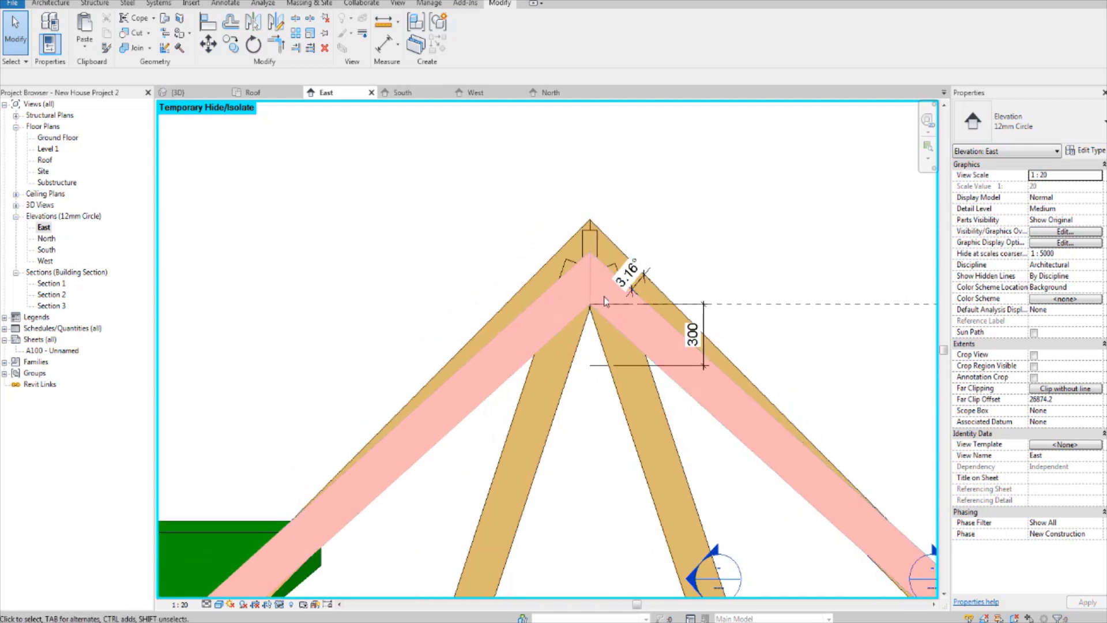
pyautogui.moveTo(582, 287); pyautogui.dragTo(549, 274, button='middle')
pyautogui.scroll(1, 548, 271)
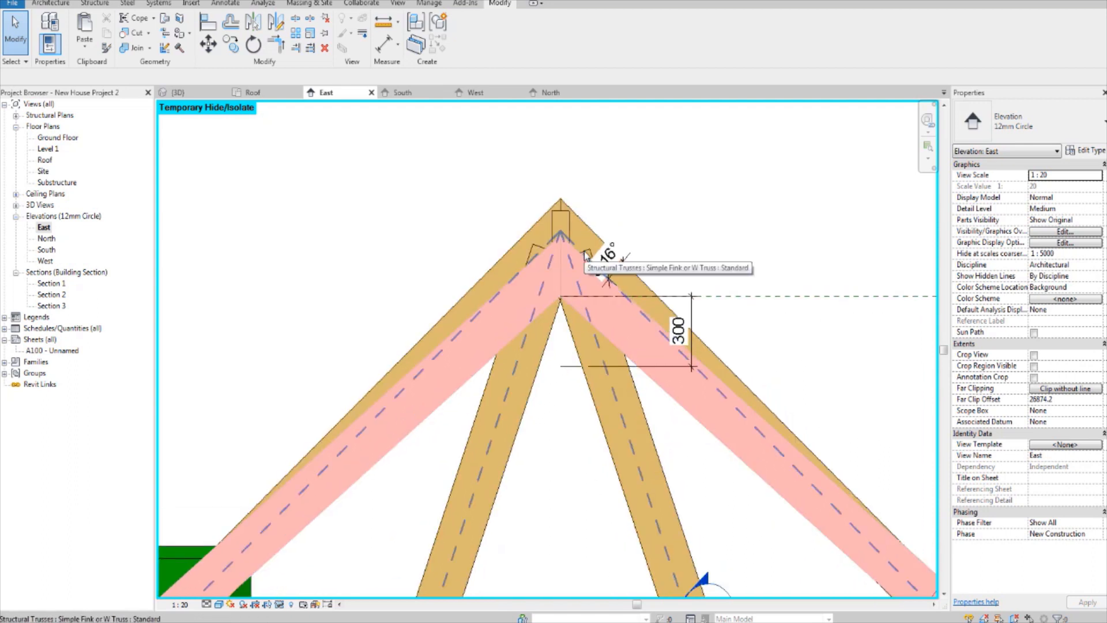
# Step: Dimension the slope angles of the truss's top chord and the end rafter from the horizontal roof base
pyautogui.click(579, 218)
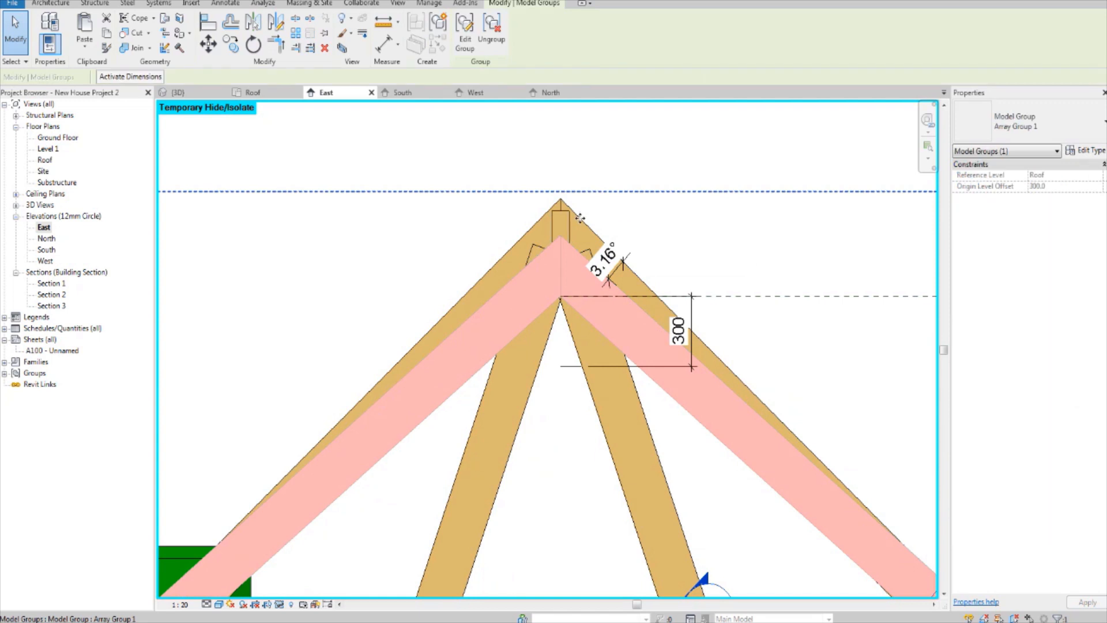
pyautogui.scroll(-2, 580, 218)
pyautogui.scroll(2, 573, 271)
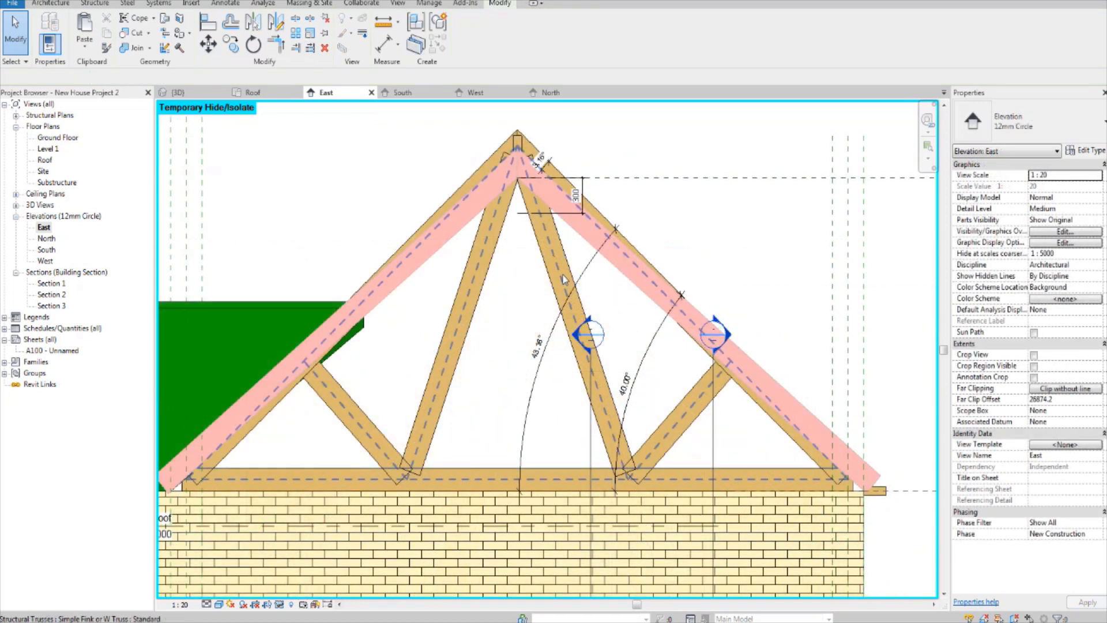
pyautogui.moveTo(555, 311); pyautogui.dragTo(557, 340, button='middle')
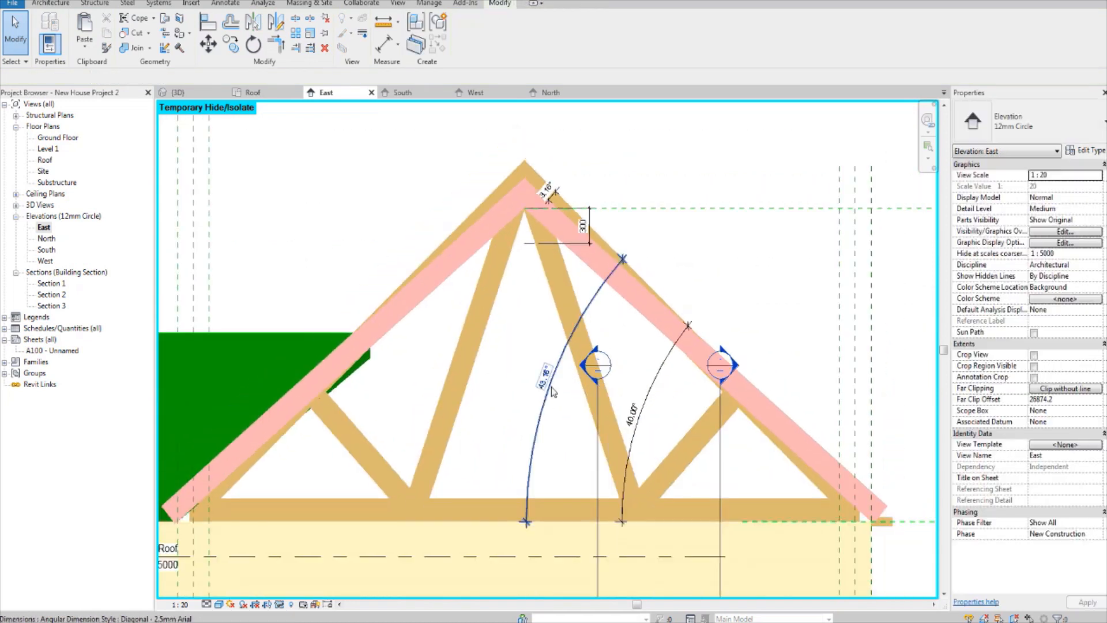
# Step: Compare the slope angles of the truss and the end rafters and examine their mismatch at the apex
pyautogui.scroll(3, 583, 375)
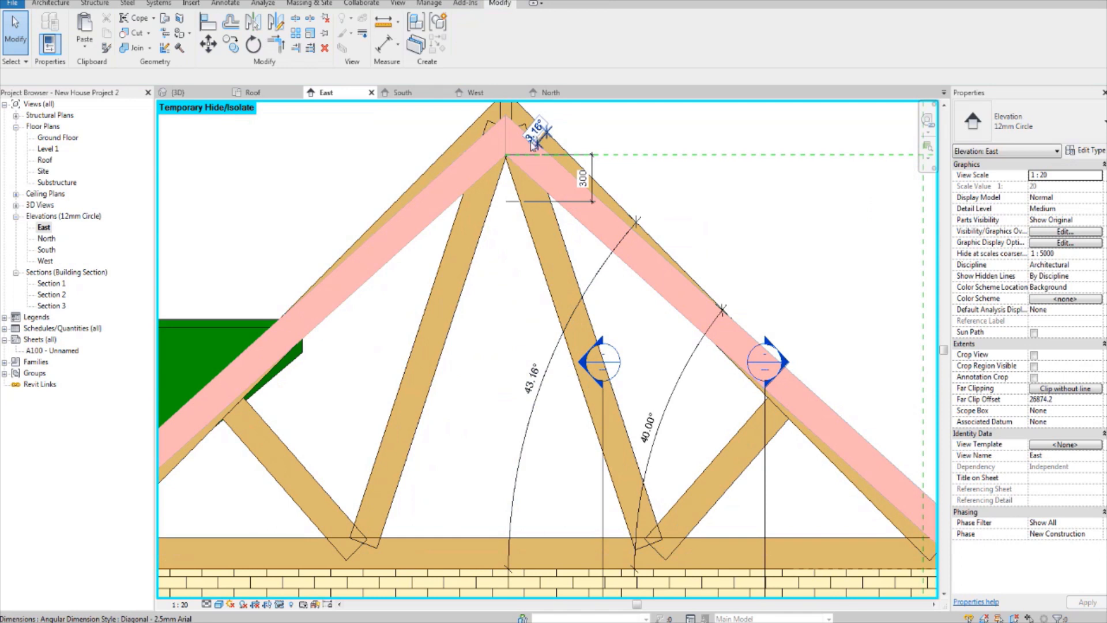
pyautogui.scroll(3, 533, 144)
pyautogui.scroll(-2, 552, 222)
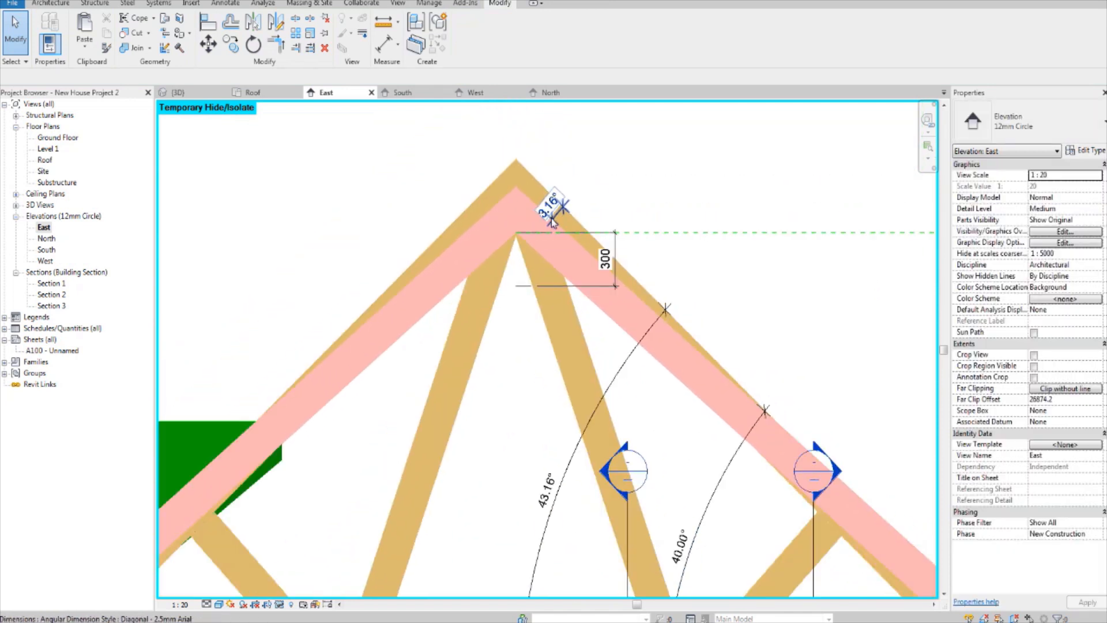
pyautogui.scroll(-1, 552, 222)
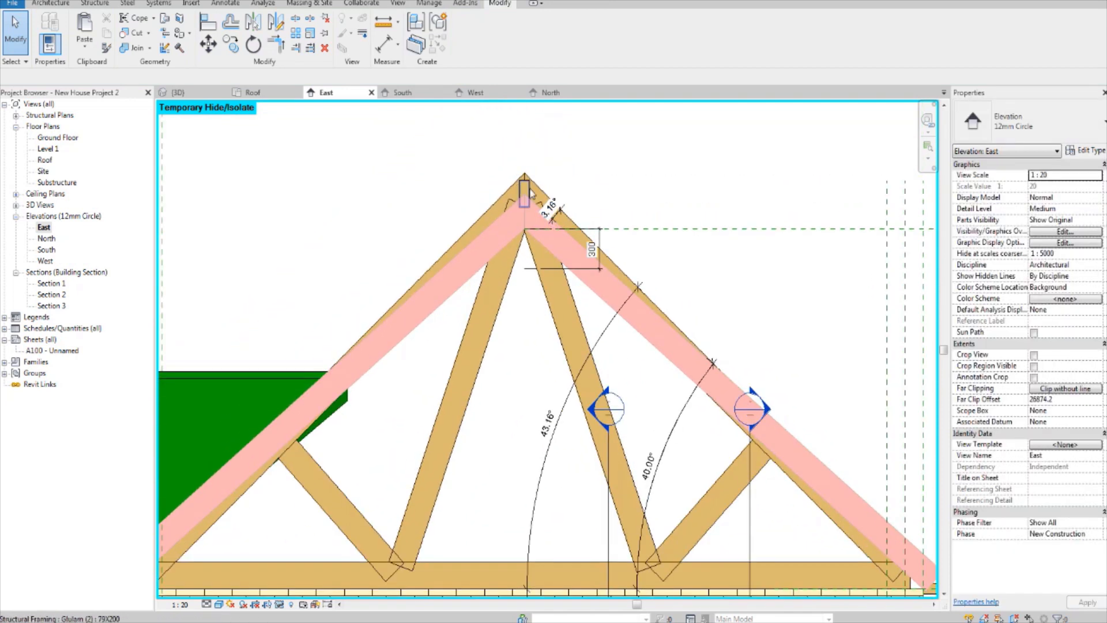
pyautogui.click(500, 243)
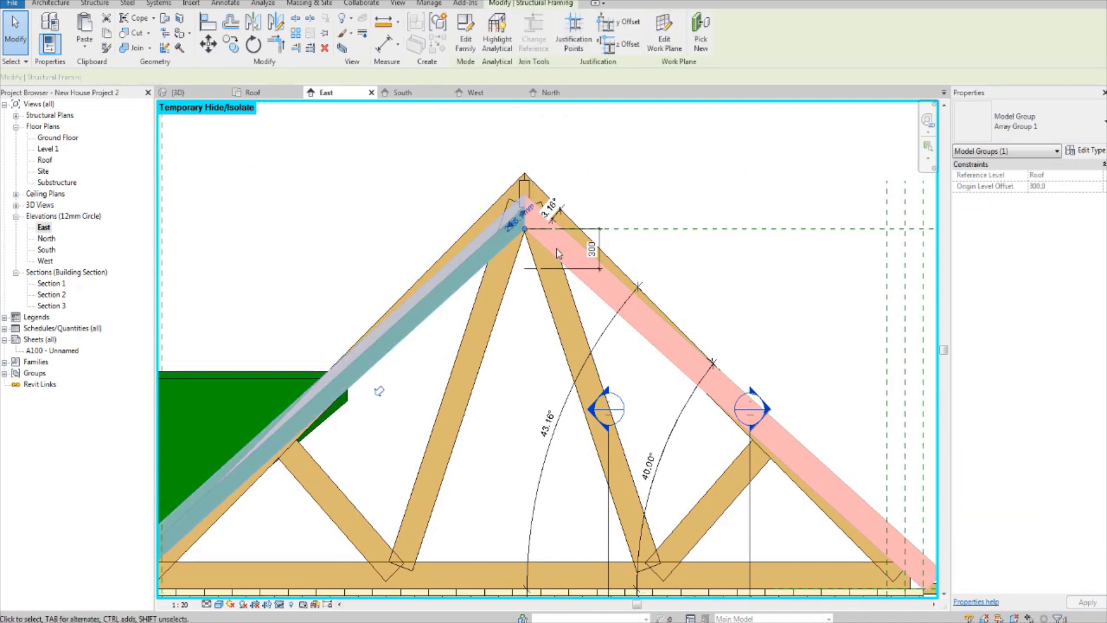
pyautogui.click(637, 203)
pyautogui.scroll(1, 584, 193)
pyautogui.moveTo(558, 176); pyautogui.dragTo(572, 221, button='middle')
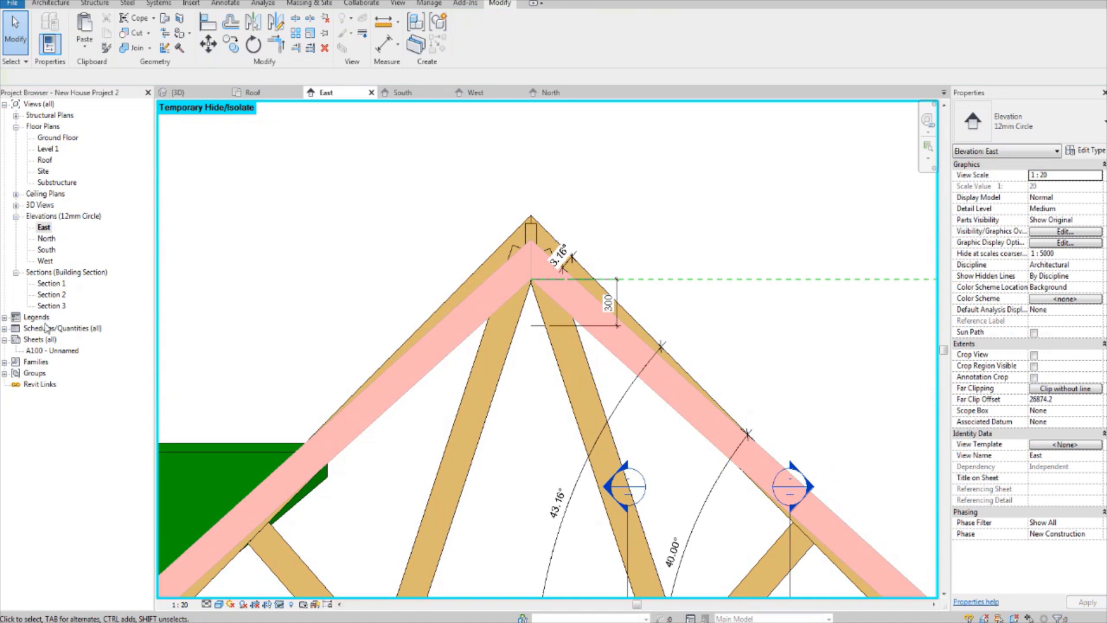
# Step: Select all matching Glulam 79X200 framing members from an end rafter in the 3D view, and clear the selection
pyautogui.click(178, 92)
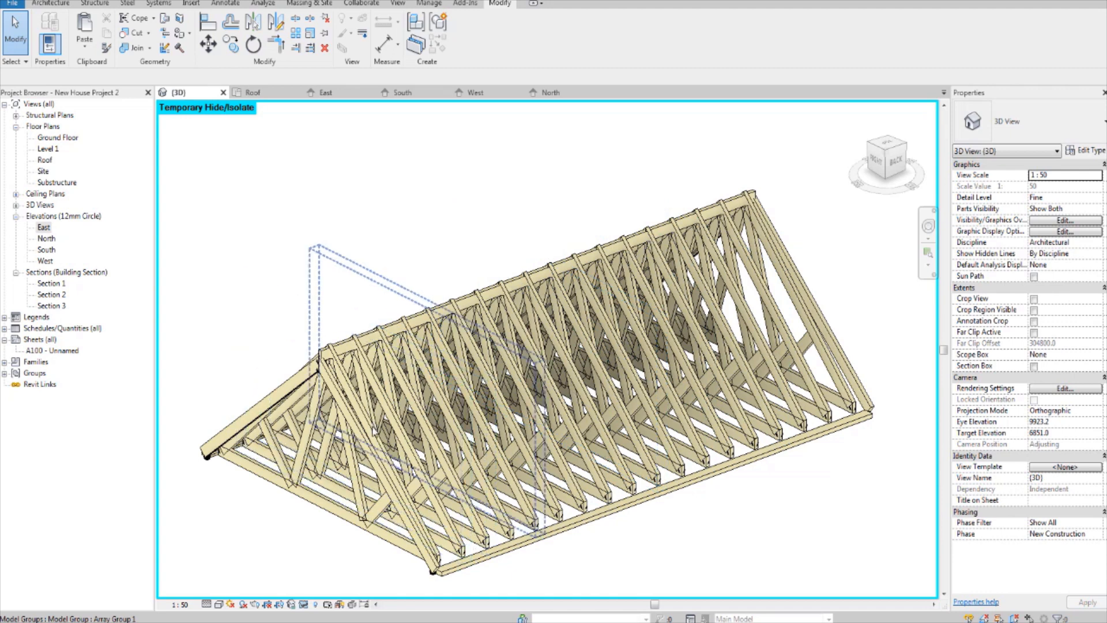
pyautogui.keyDown('shift'); pyautogui.moveTo(574, 397); pyautogui.dragTo(530, 387, button='middle'); pyautogui.keyUp('shift')
pyautogui.click(523, 385)
pyautogui.rightClick(532, 385)
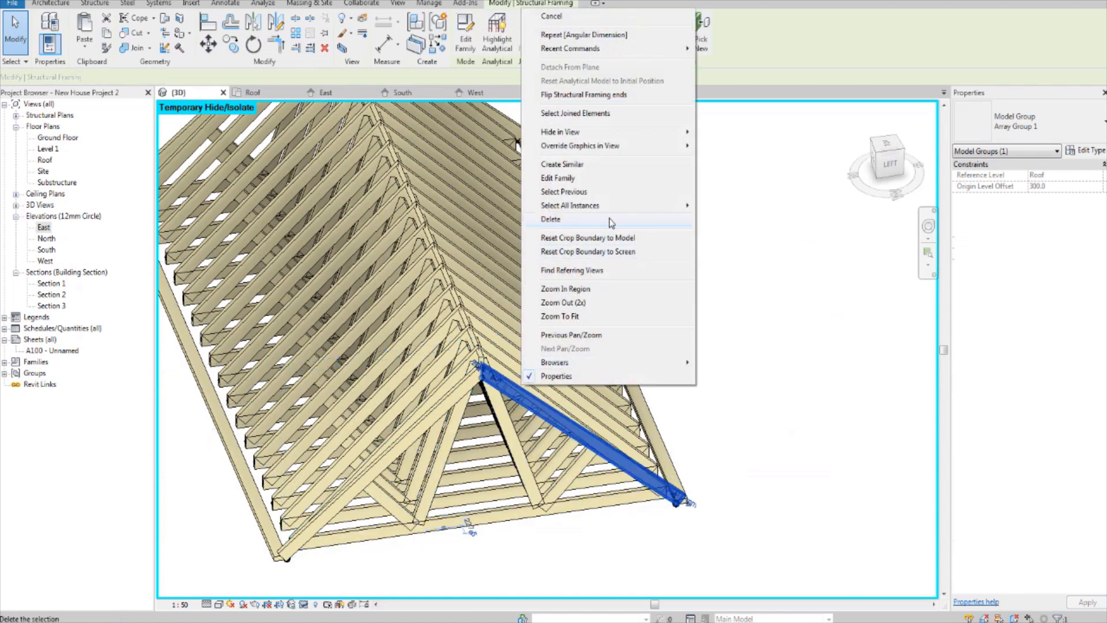
pyautogui.moveTo(615, 203)
pyautogui.click(760, 209)
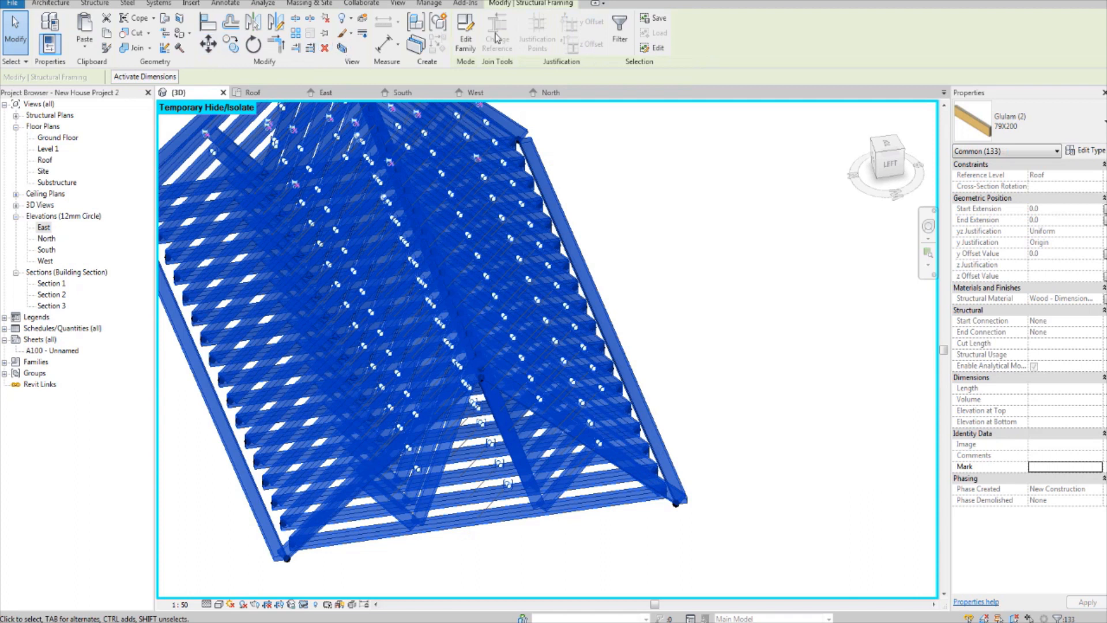
pyautogui.press('Escape')
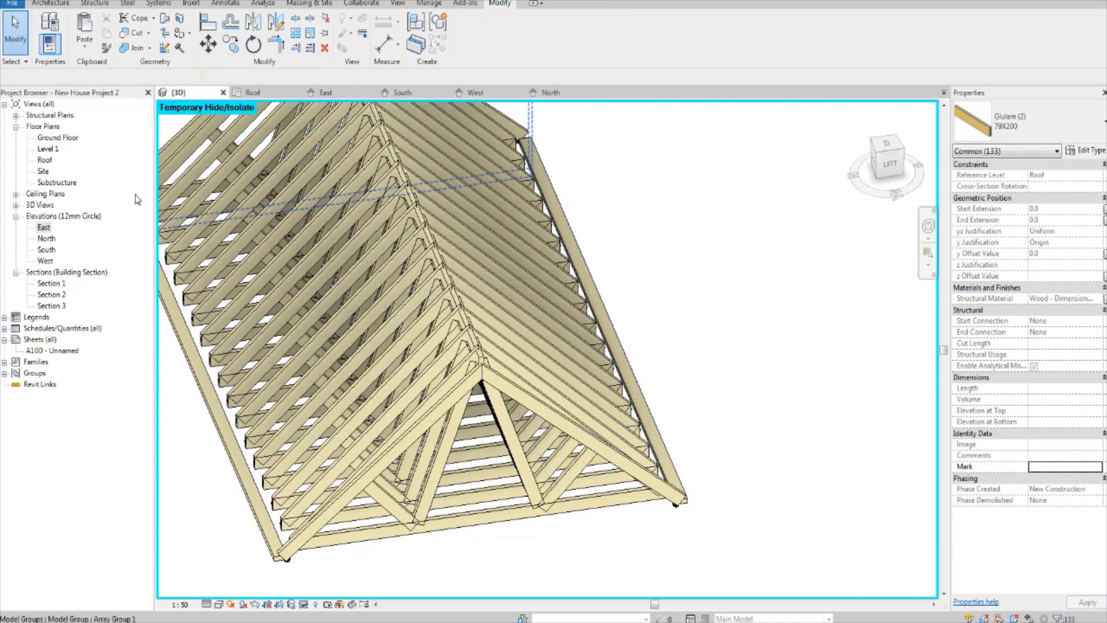
# Step: Open the Roof plan and copy the Section 1 line to a position just east of the house
pyautogui.doubleClick(45, 161)
pyautogui.scroll(2, 690, 461)
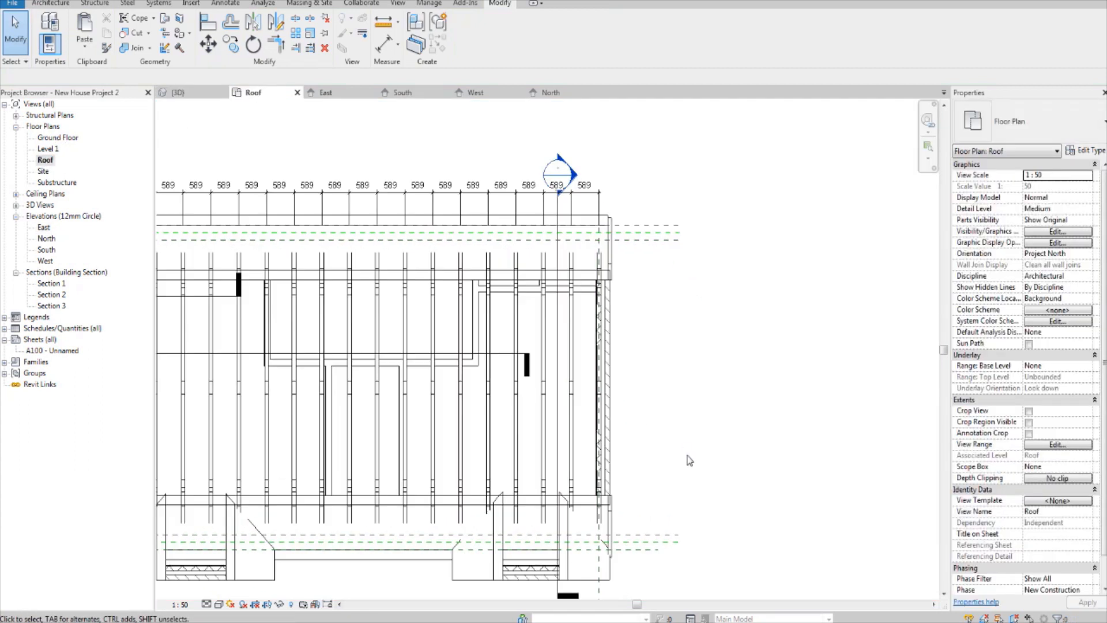
pyautogui.scroll(-3, 663, 398)
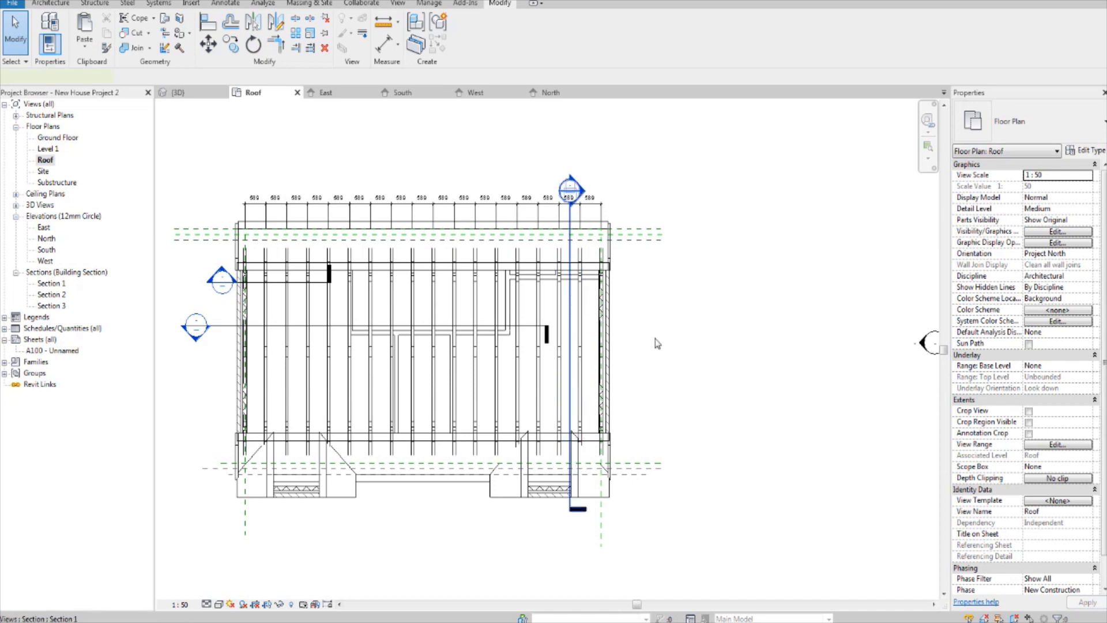
pyautogui.rightClick(570, 343)
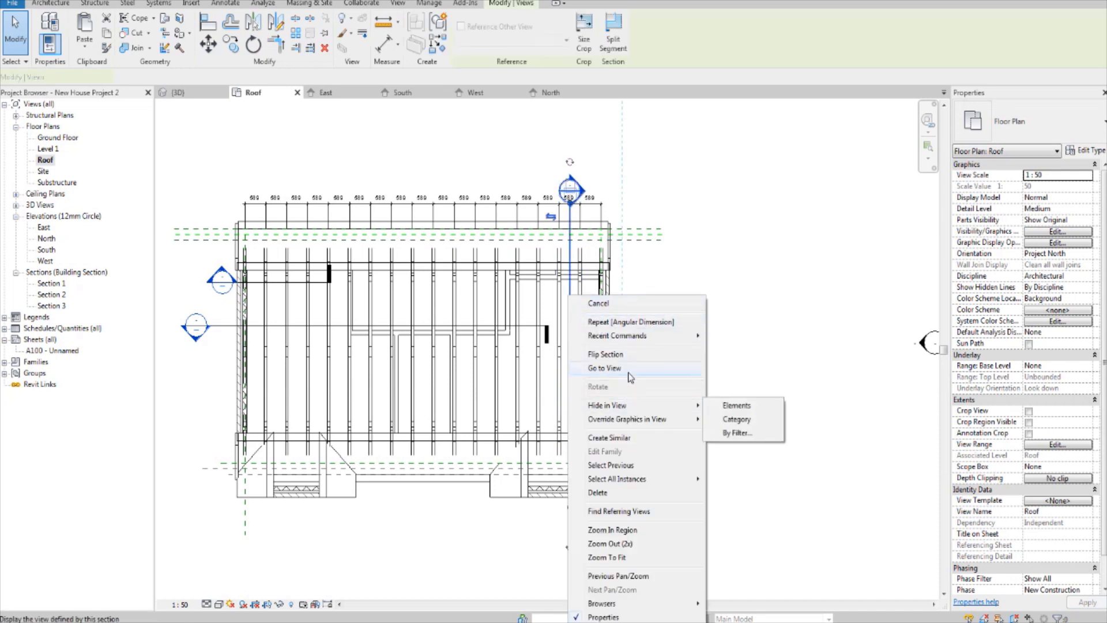
pyautogui.click(570, 253)
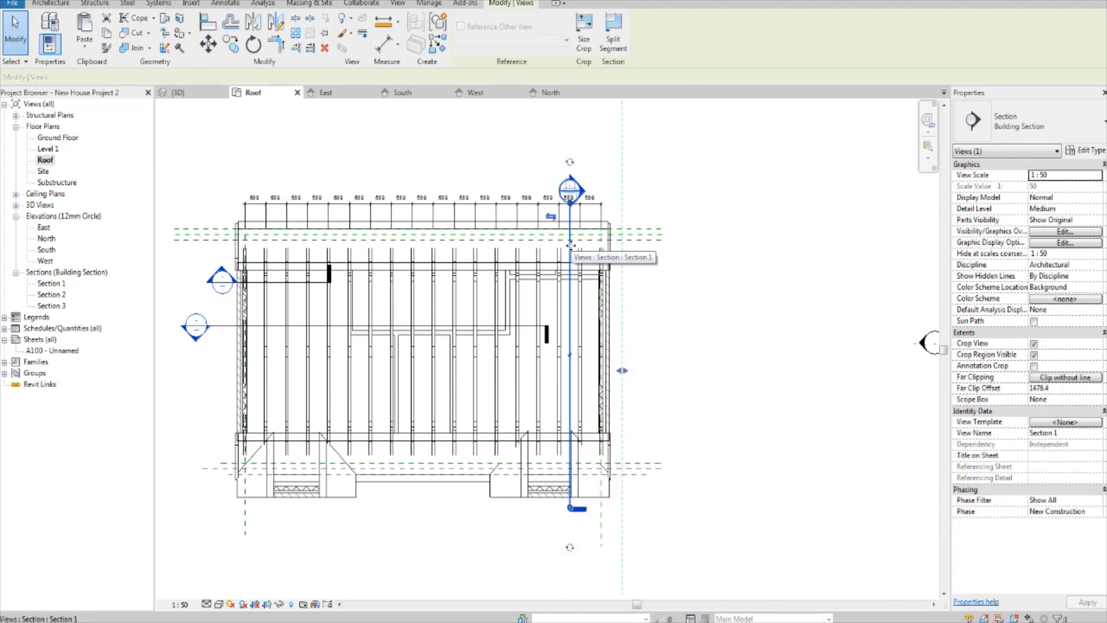
pyautogui.keyDown('ctrl'); pyautogui.moveTo(570, 246); pyautogui.dragTo(704, 245); pyautogui.keyUp('ctrl')
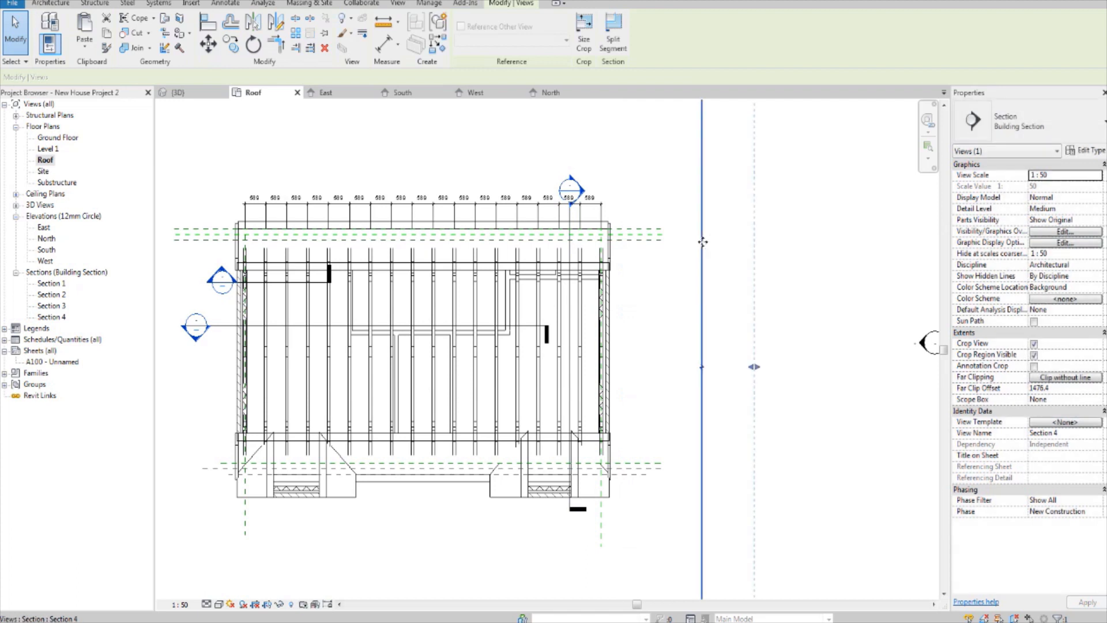
# Step: Flip the copied section to look towards the house and move its line close to the east gable
pyautogui.scroll(-7, 754, 372)
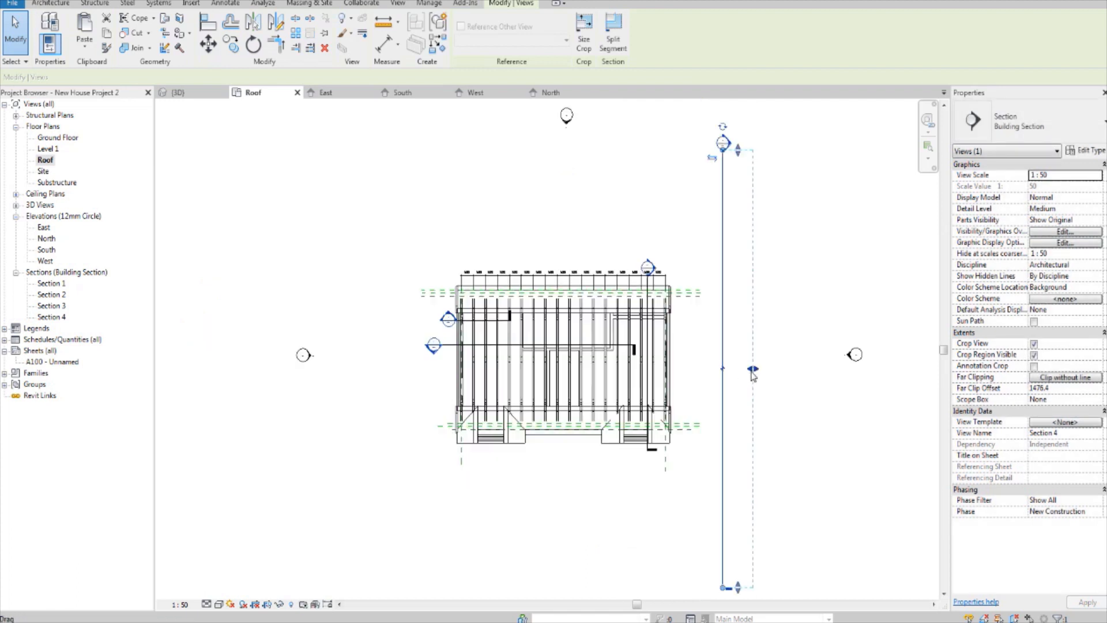
pyautogui.scroll(4, 753, 373)
pyautogui.click(704, 127)
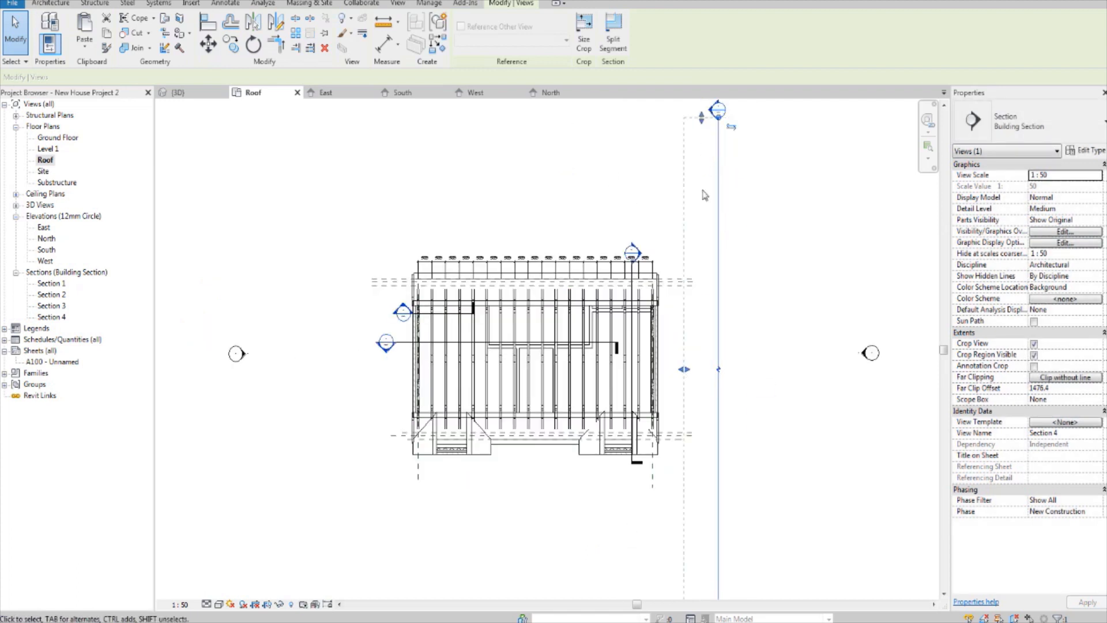
pyautogui.scroll(3, 717, 288)
pyautogui.moveTo(719, 311); pyautogui.dragTo(625, 318)
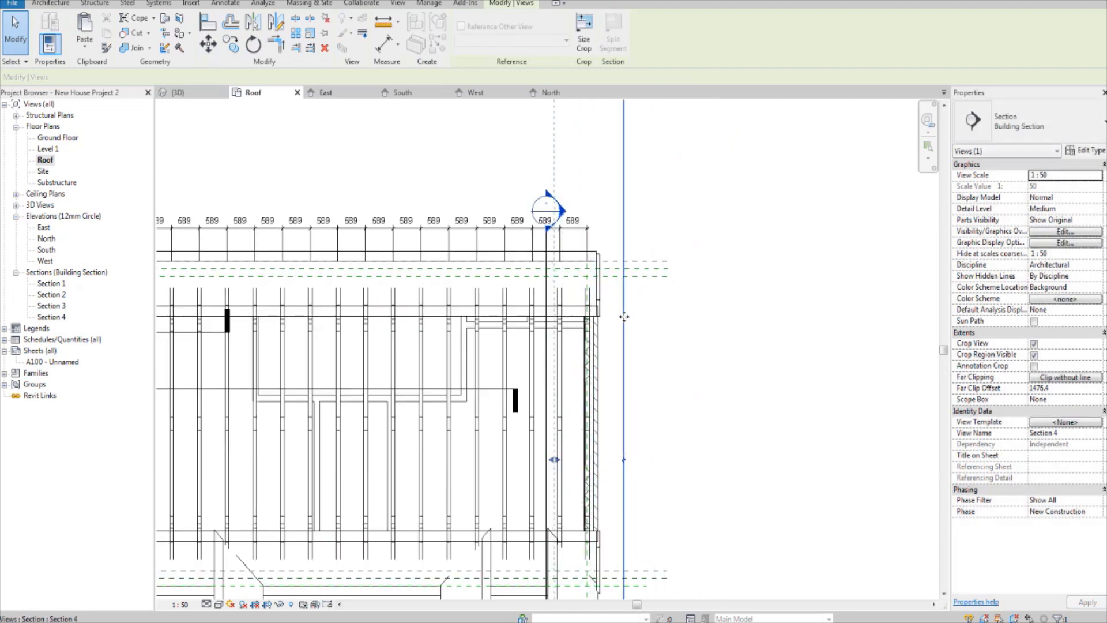
# Step: Open the new section's view and extend its crop region upward above the roof ridge
pyautogui.rightClick(624, 317)
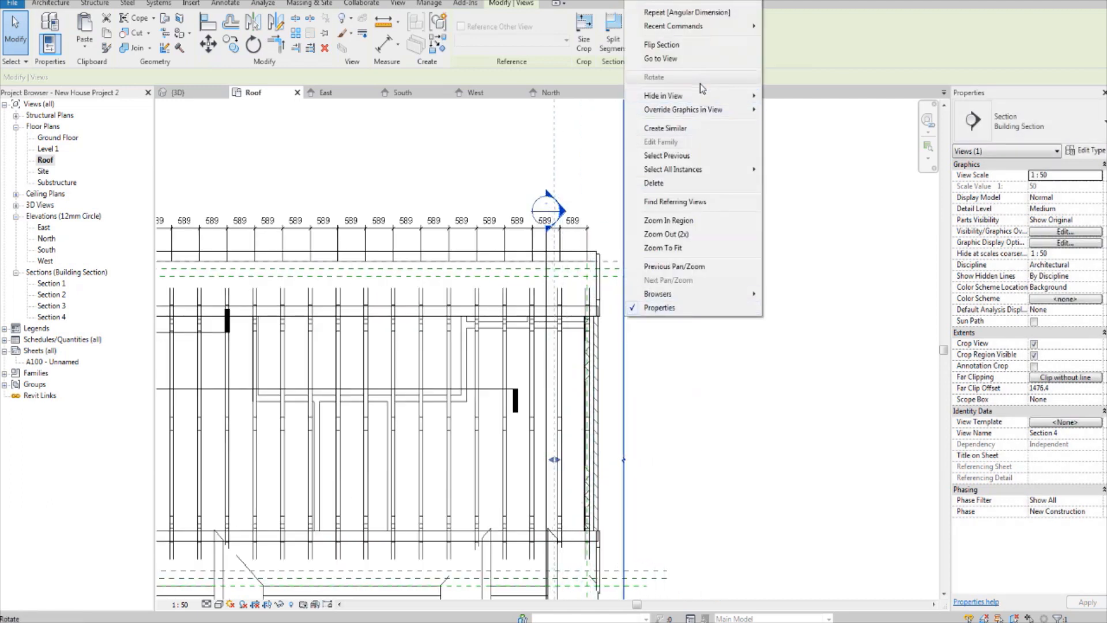
pyautogui.click(698, 67)
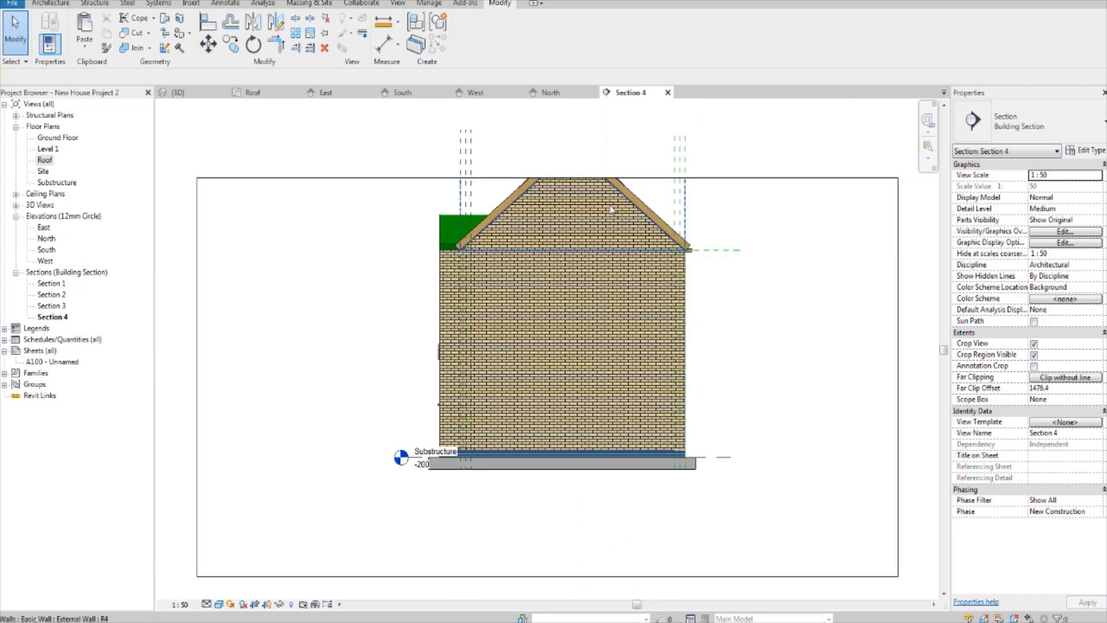
pyautogui.click(558, 210)
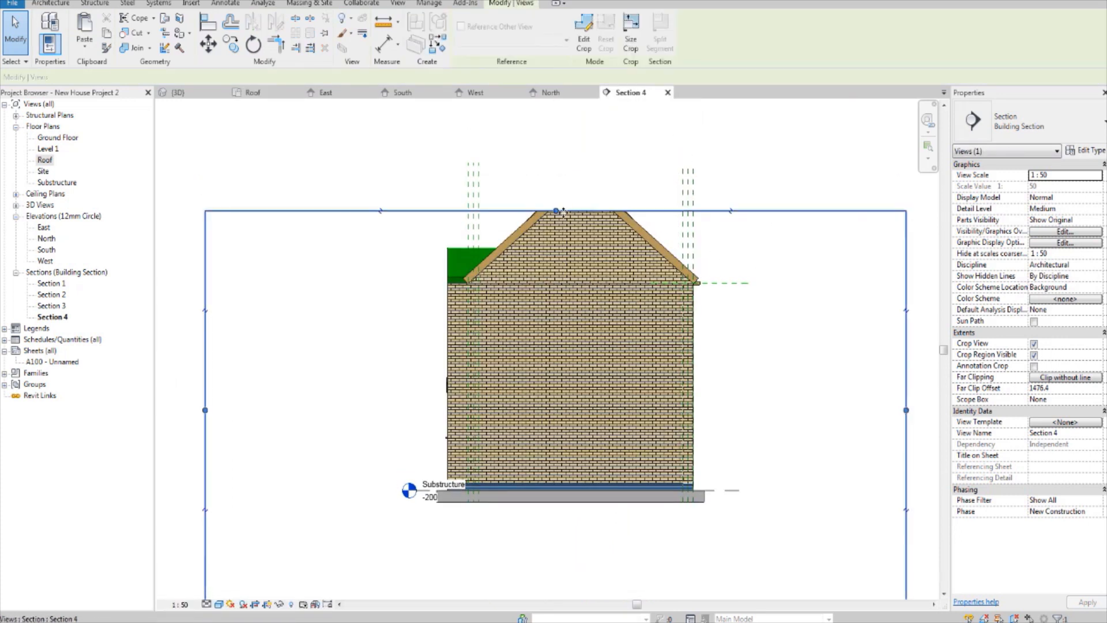
pyautogui.moveTo(558, 210); pyautogui.dragTo(557, 123)
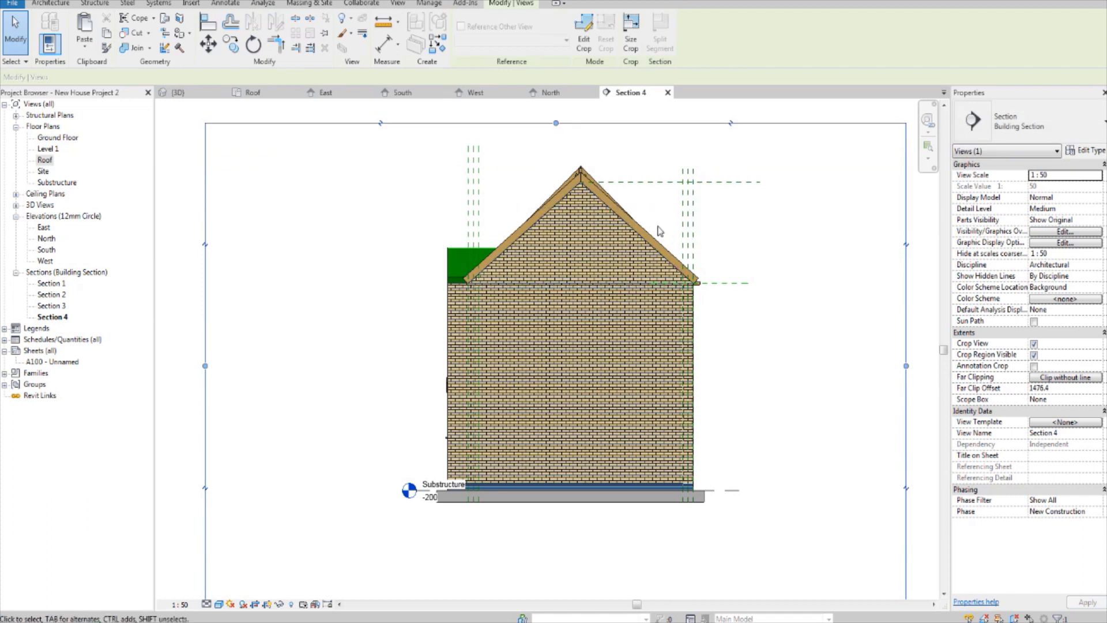
pyautogui.scroll(5, 594, 167)
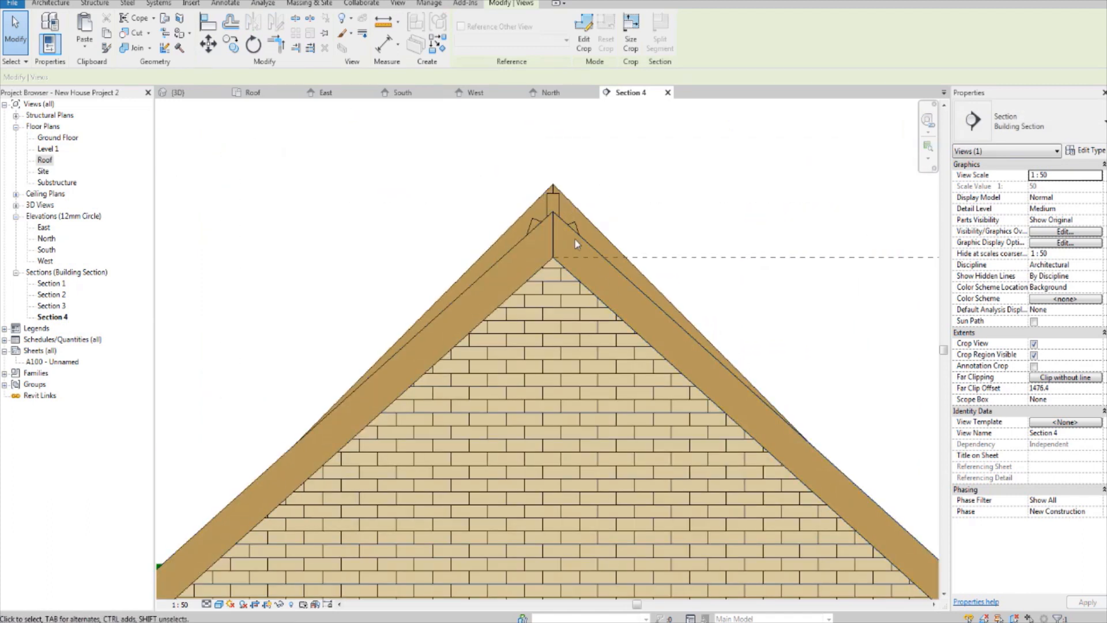
# Step: Select both Glulam 79X200 end rafters at the gable and open their by-element graphics overrides for this view
pyautogui.press('Escape')
pyautogui.click(589, 243)
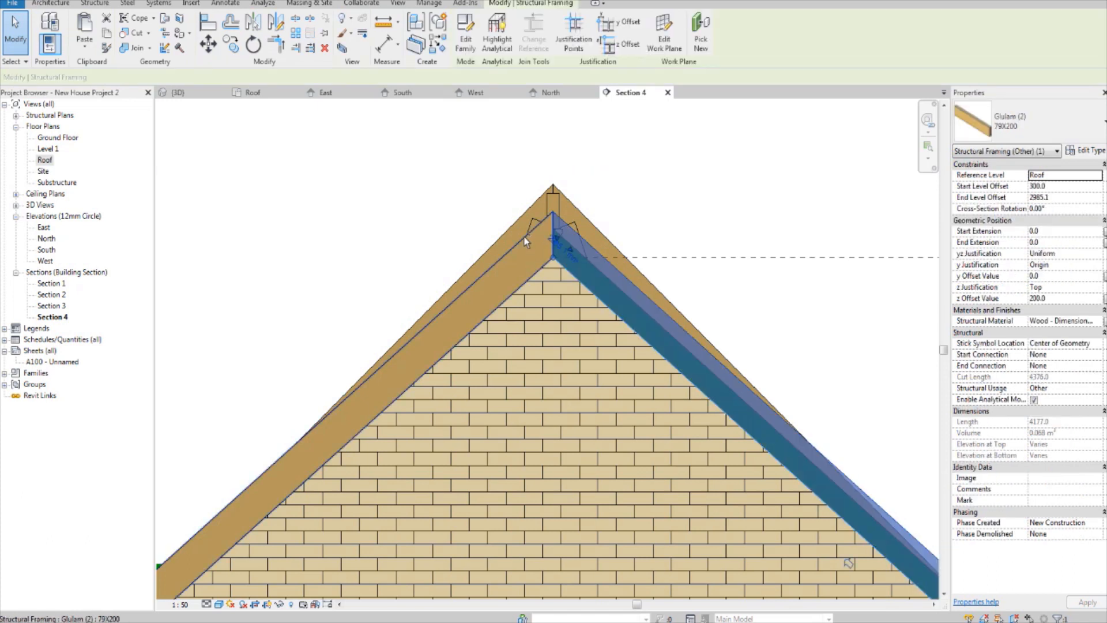
pyautogui.keyDown('ctrl'); pyautogui.click(524, 241); pyautogui.keyUp('ctrl')
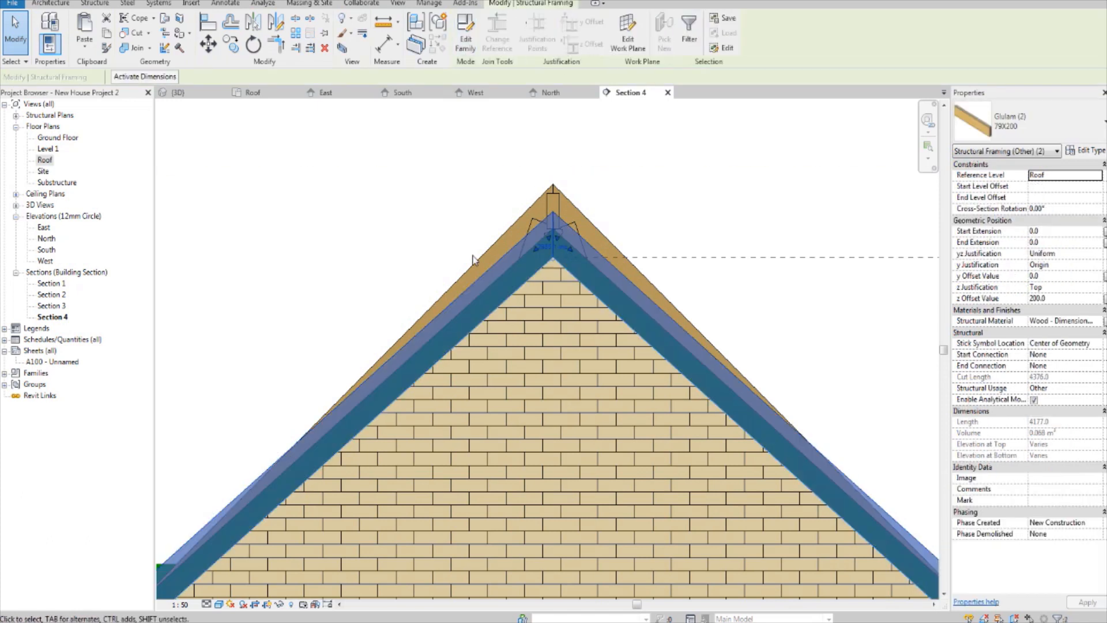
pyautogui.rightClick(513, 280)
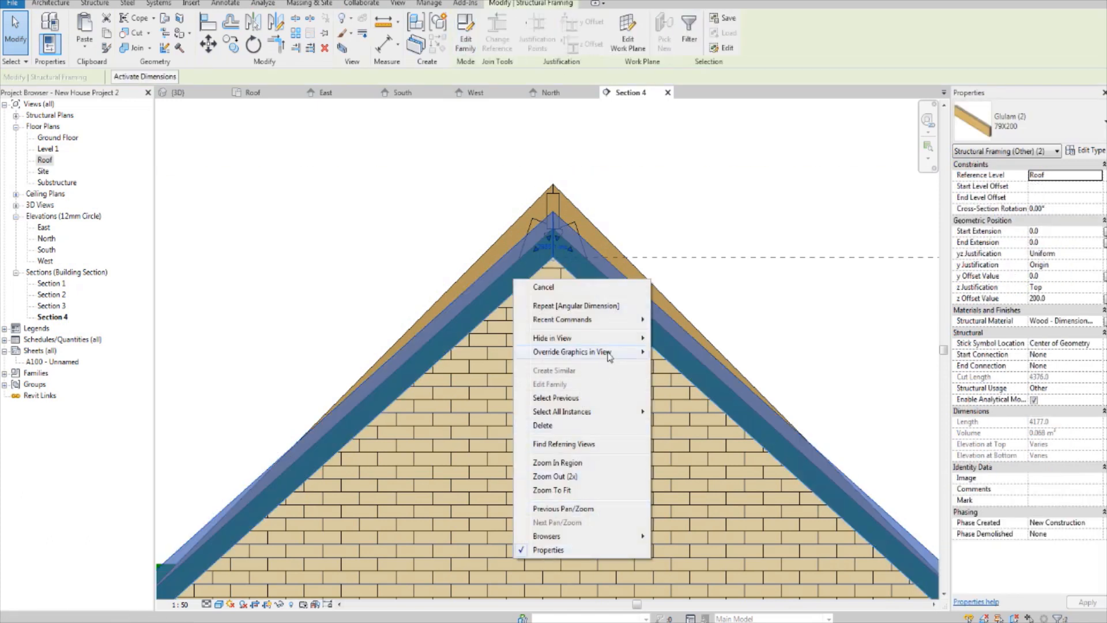
pyautogui.moveTo(610, 353)
pyautogui.click(734, 352)
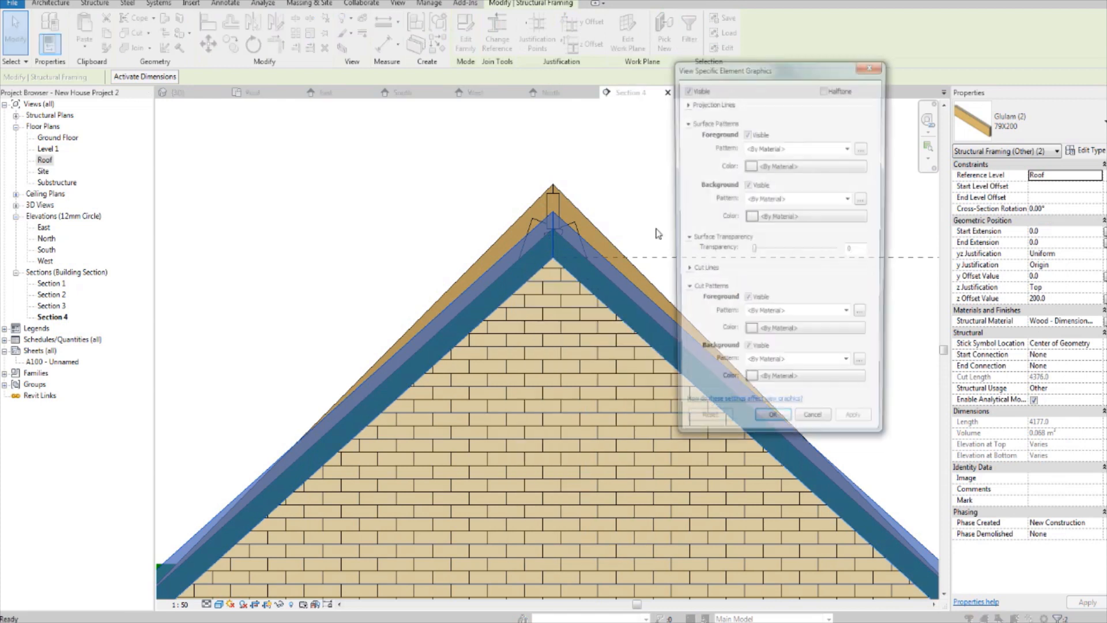
# Step: Try a solid fill red foreground surface pattern with halftone on the selected rafters, and reset the overrides
pyautogui.click(819, 151)
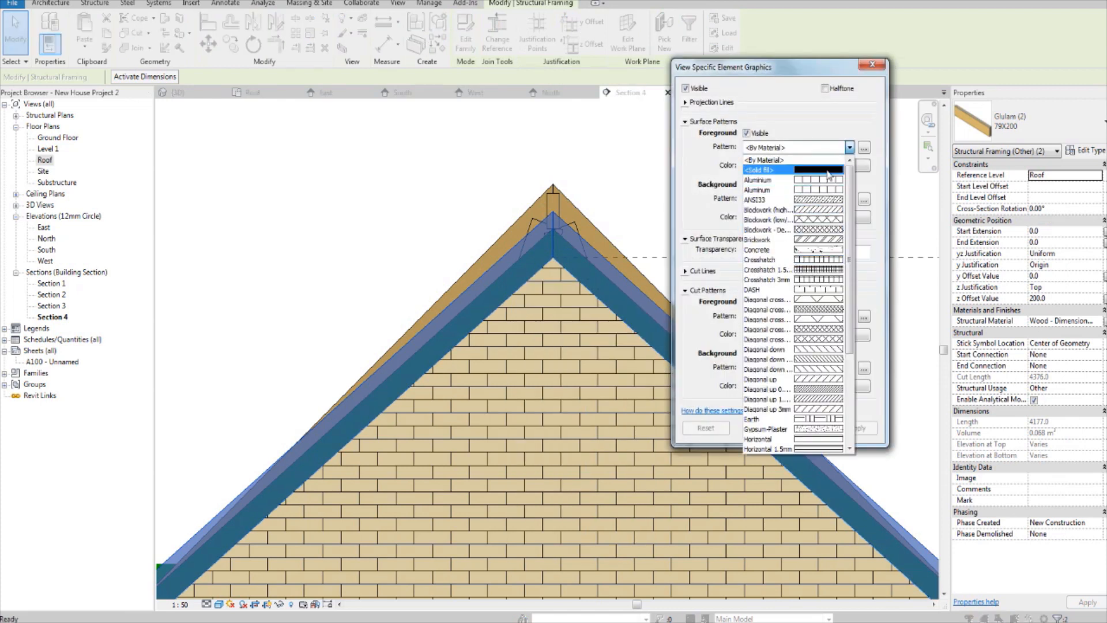
pyautogui.click(773, 167)
pyautogui.click(808, 165)
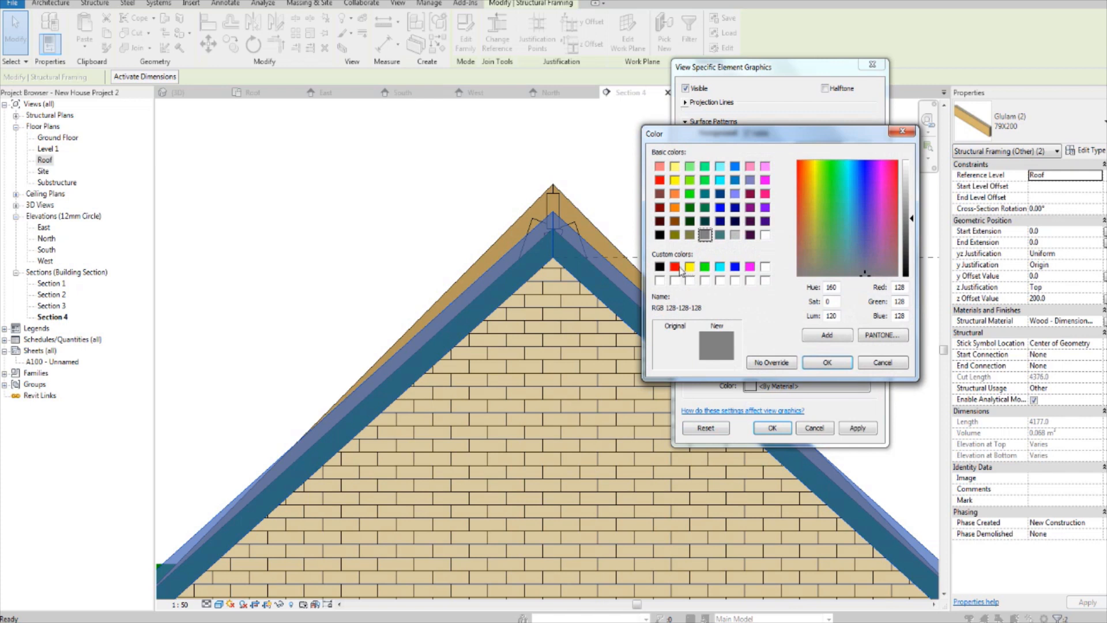
pyautogui.click(735, 166)
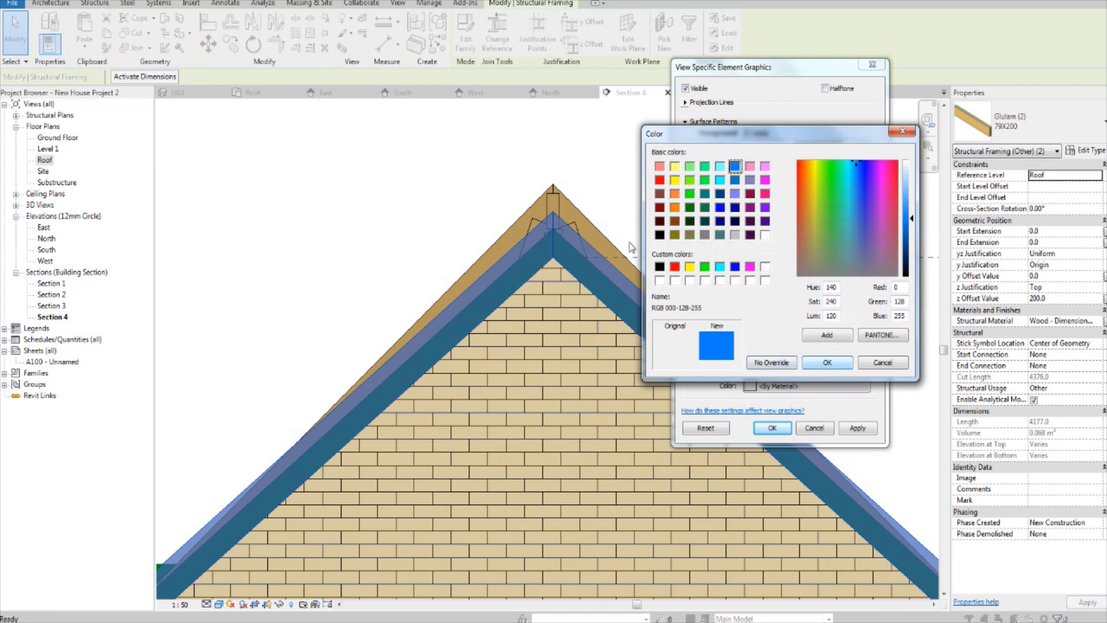
pyautogui.click(675, 267)
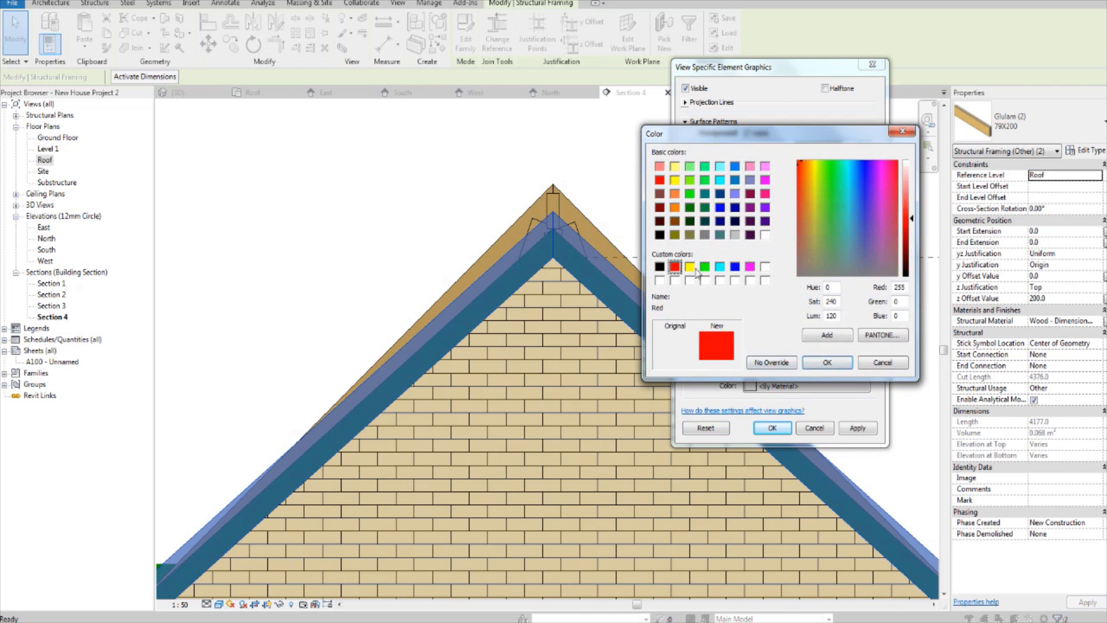
pyautogui.click(828, 363)
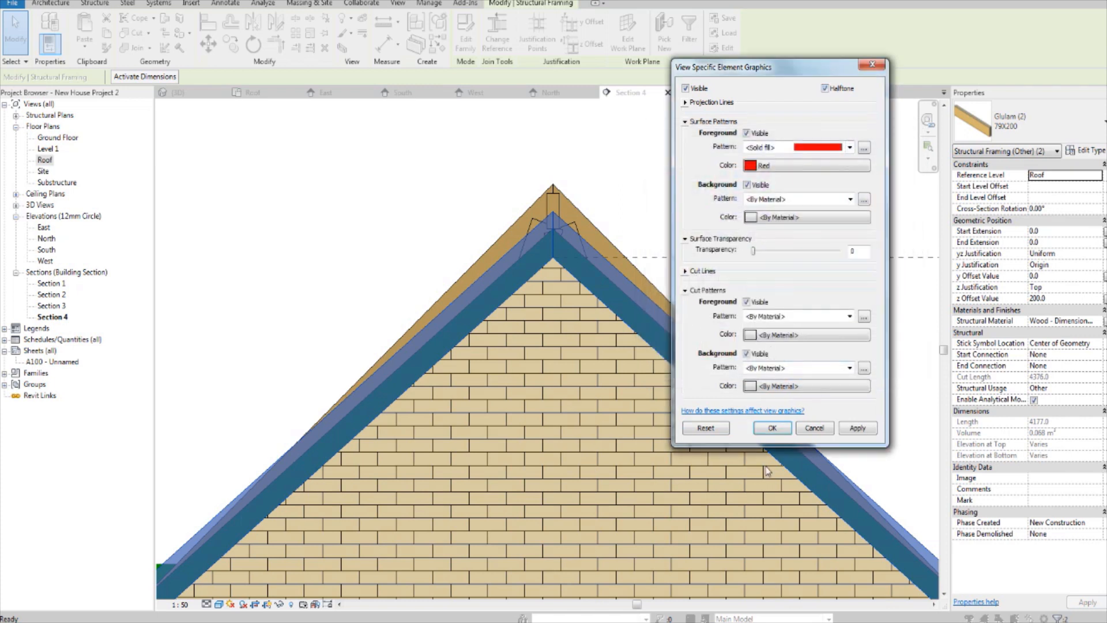
pyautogui.click(706, 429)
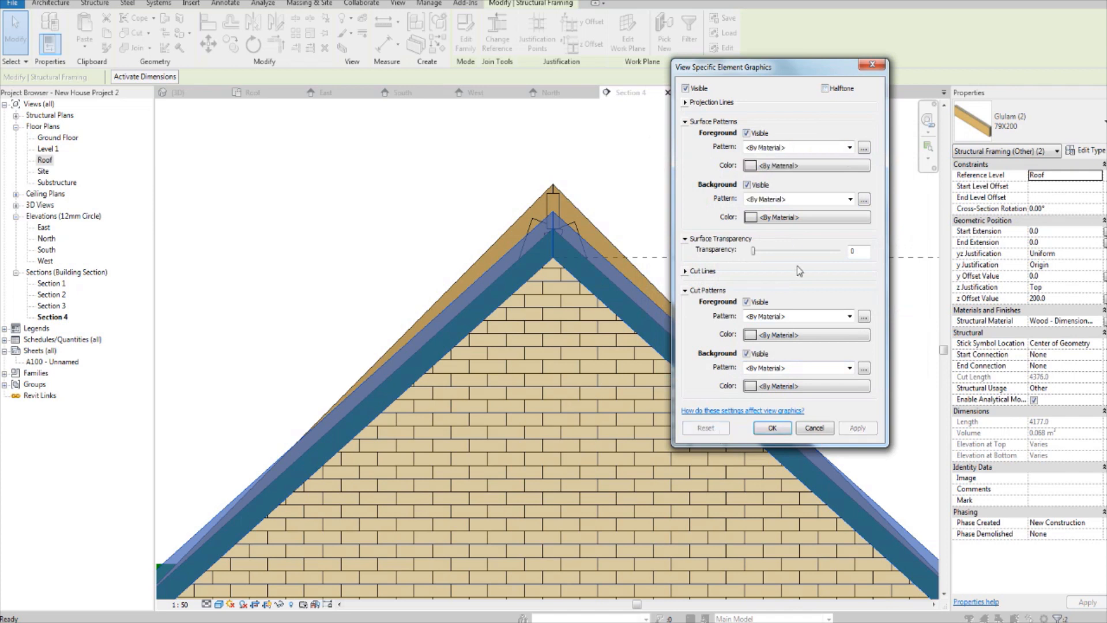
# Step: Override the two end rafters' foreground surface pattern with a red solid fill, enable halftone, and clear the selection
pyautogui.click(784, 148)
pyautogui.click(773, 165)
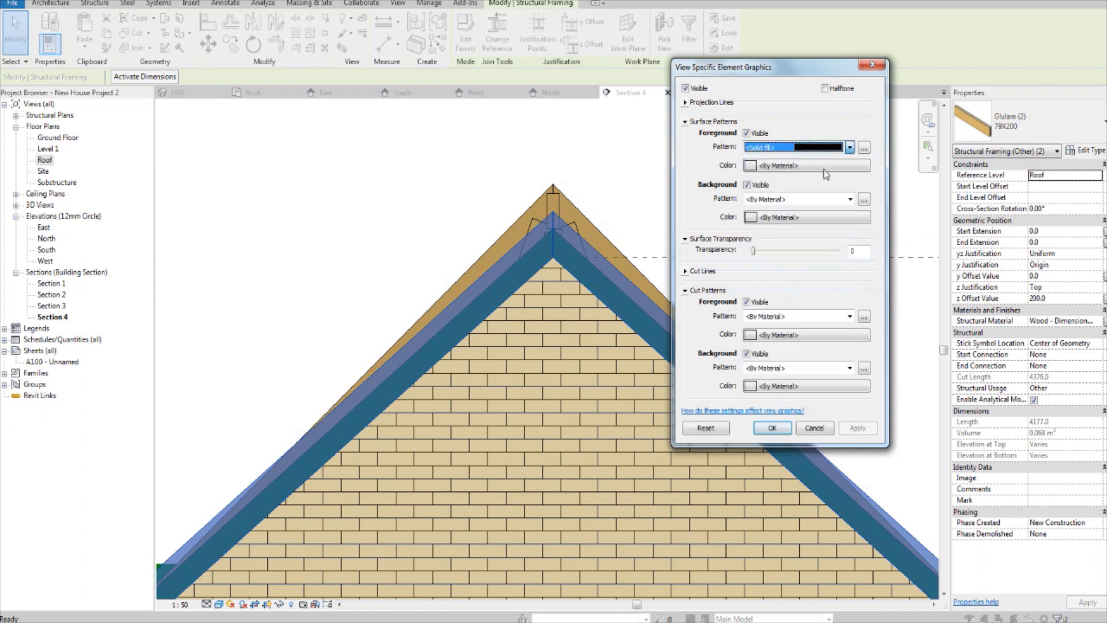
pyautogui.click(793, 218)
pyautogui.click(679, 270)
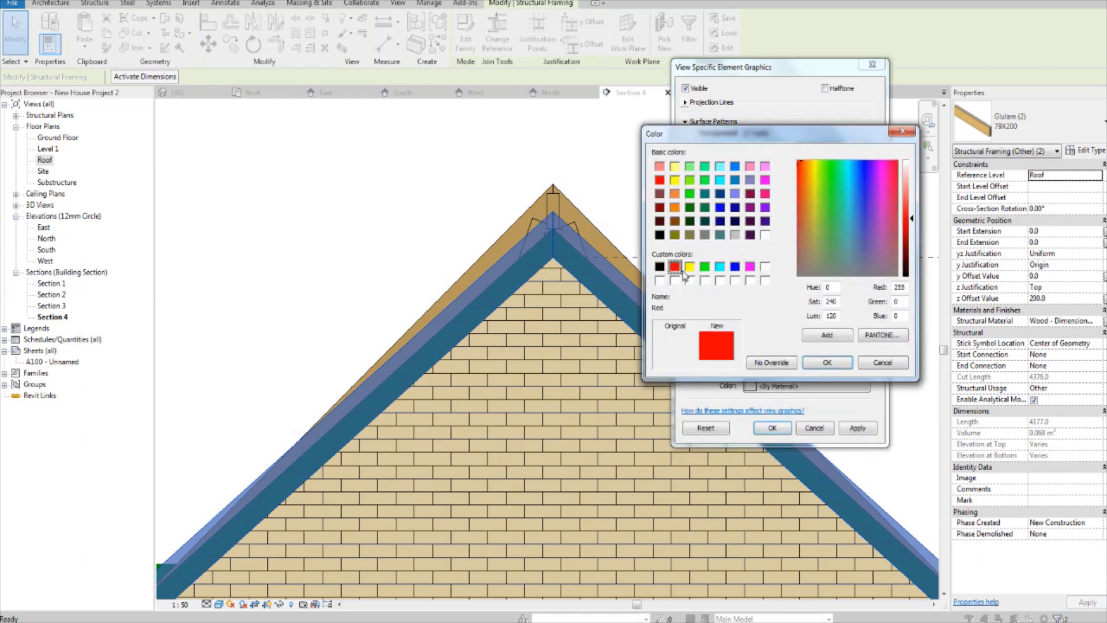
pyautogui.click(808, 364)
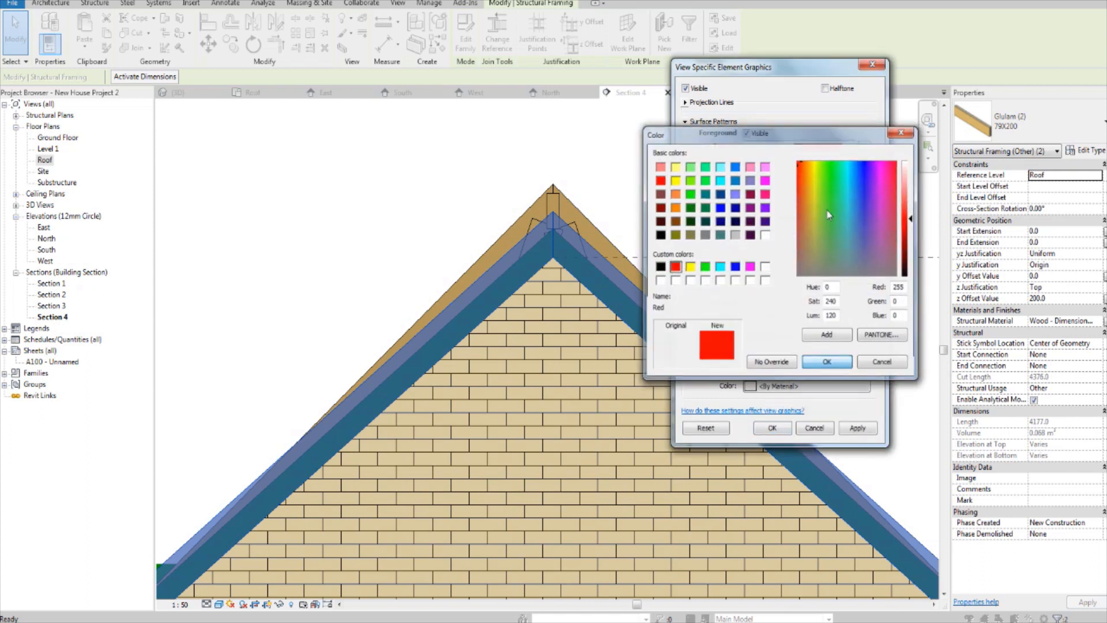
pyautogui.click(770, 432)
pyautogui.click(765, 238)
pyautogui.moveTo(596, 234); pyautogui.dragTo(596, 259, button='middle')
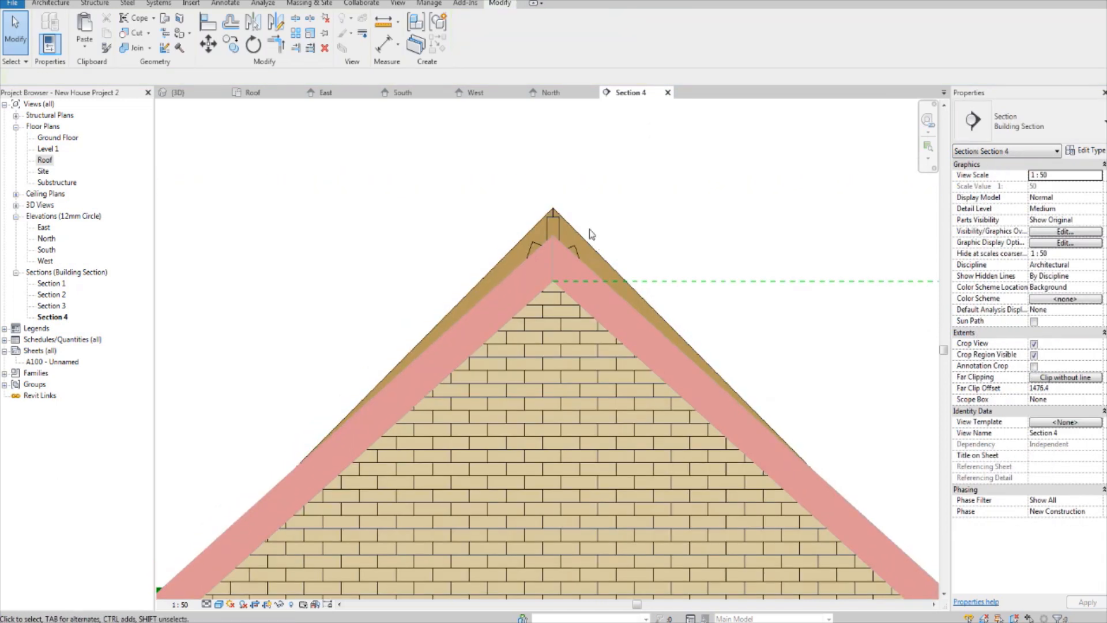
# Step: Temporarily hide the brick gable wall beneath the end rafters in Section 4
pyautogui.click(573, 310)
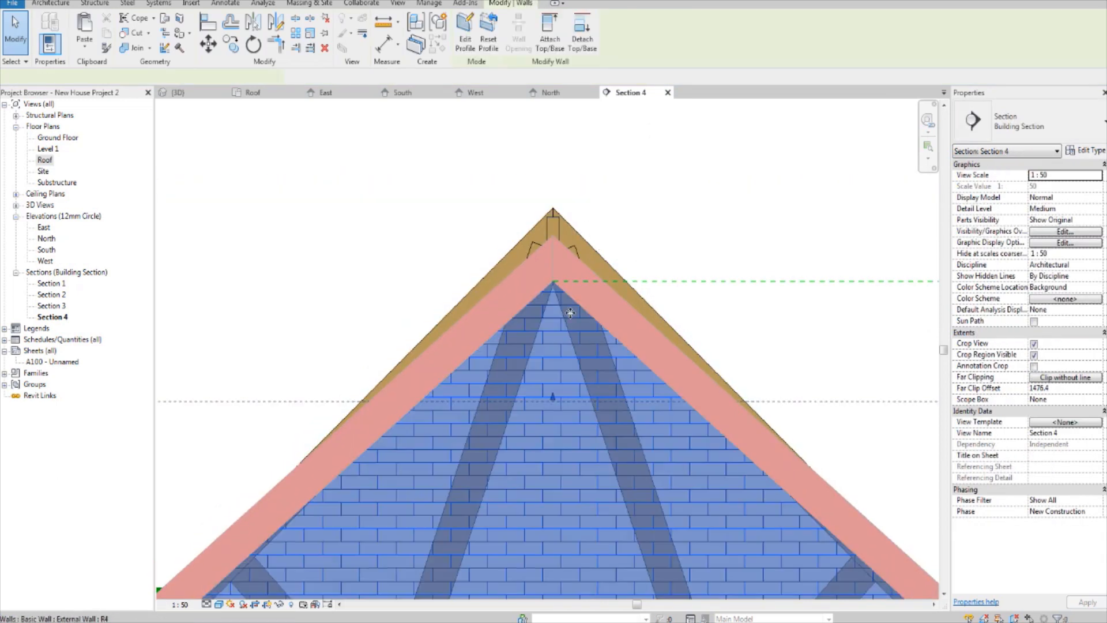
pyautogui.click(281, 605)
pyautogui.click(301, 573)
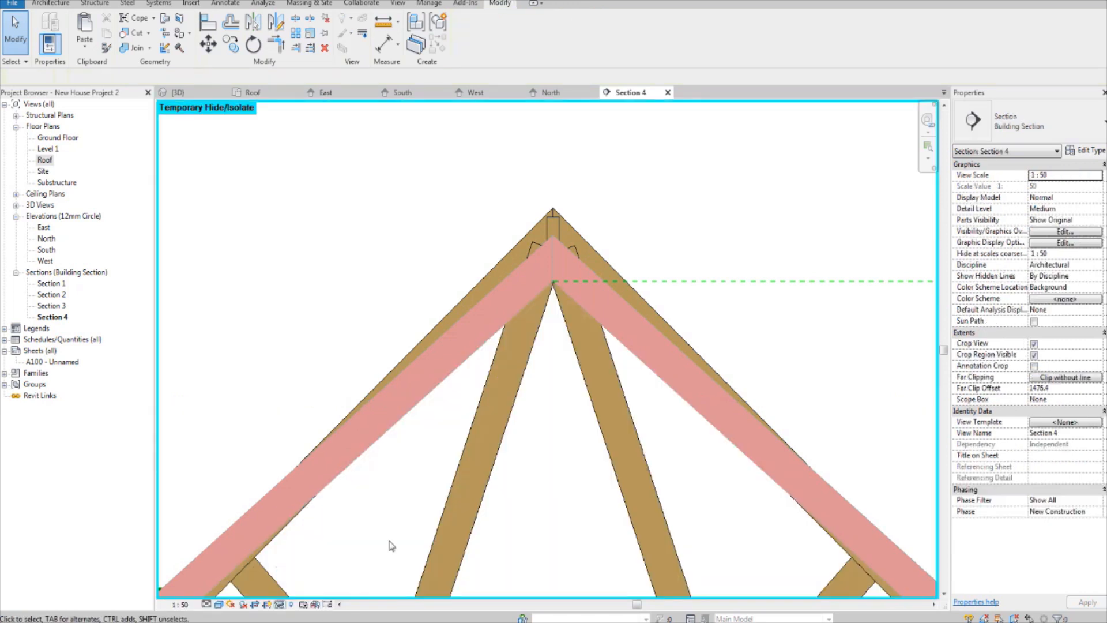
# Step: Select the truss array group behind the end rafters and ungroup it
pyautogui.scroll(-3, 658, 219)
pyautogui.scroll(4, 638, 358)
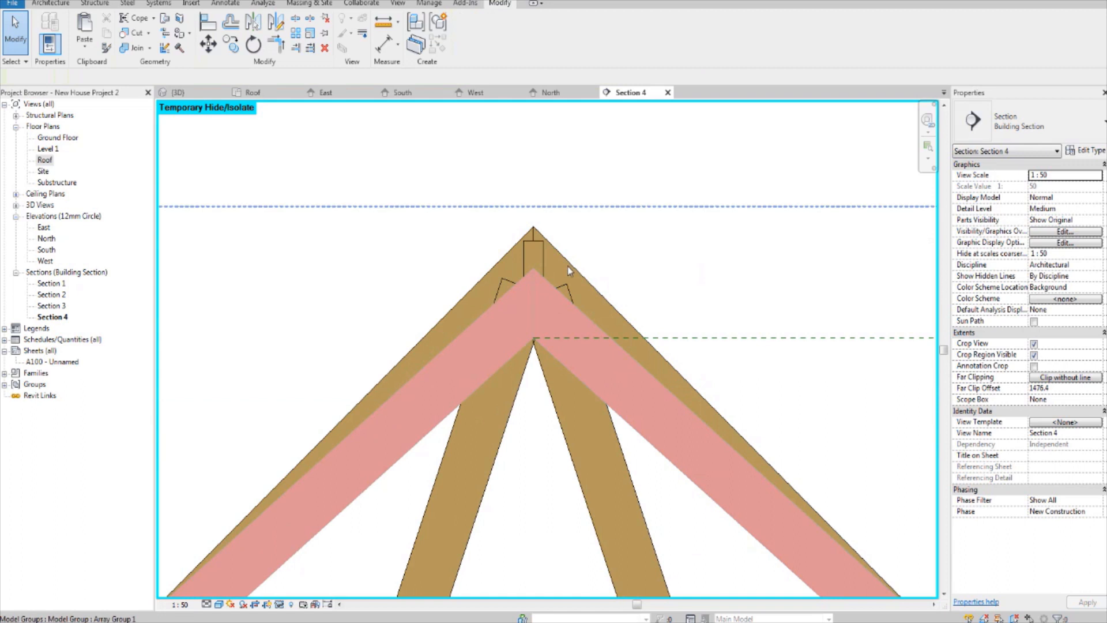
pyautogui.click(568, 266)
pyautogui.press('u')
pyautogui.press('g')
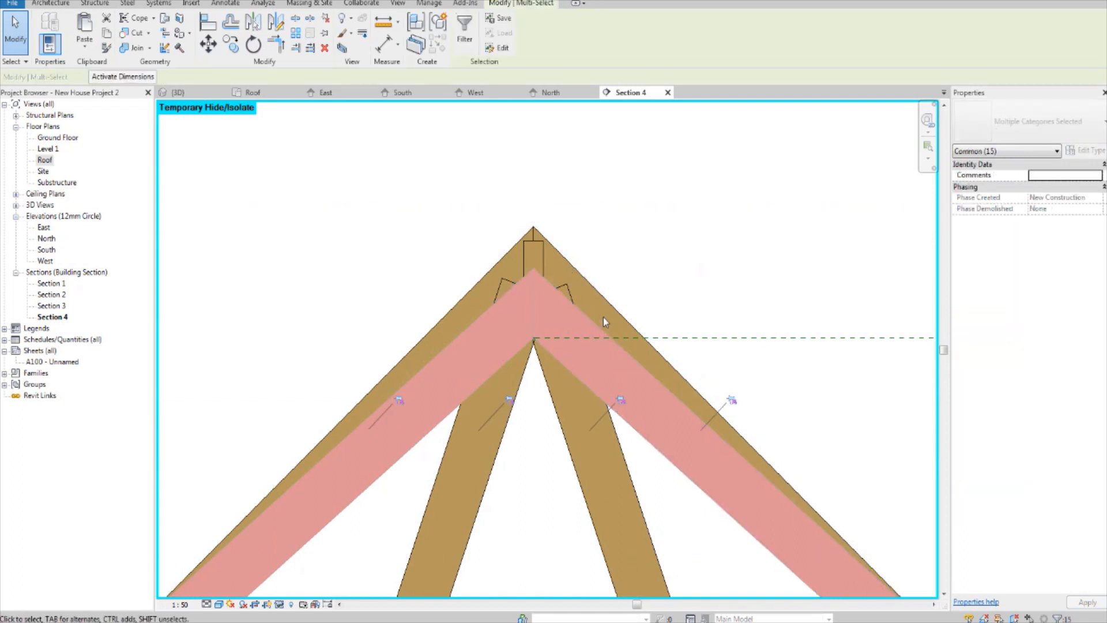
# Step: Try rotating the truss's right-hand top chord 3.16° counterclockwise towards the red end rafter, and undo the rotation
pyautogui.scroll(-5, 612, 334)
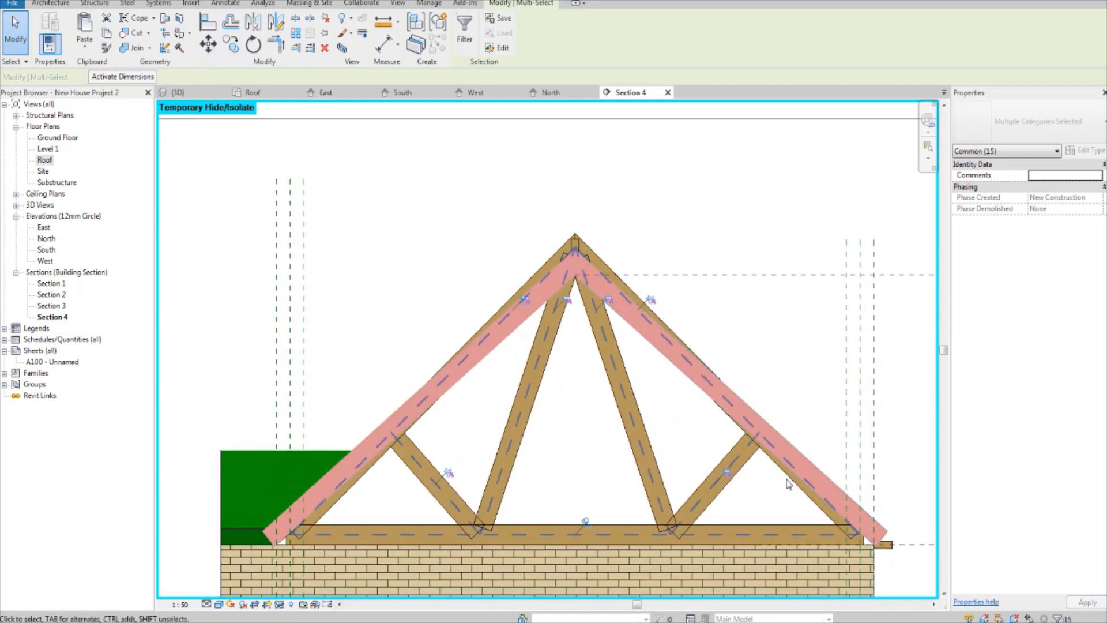
pyautogui.click(786, 478)
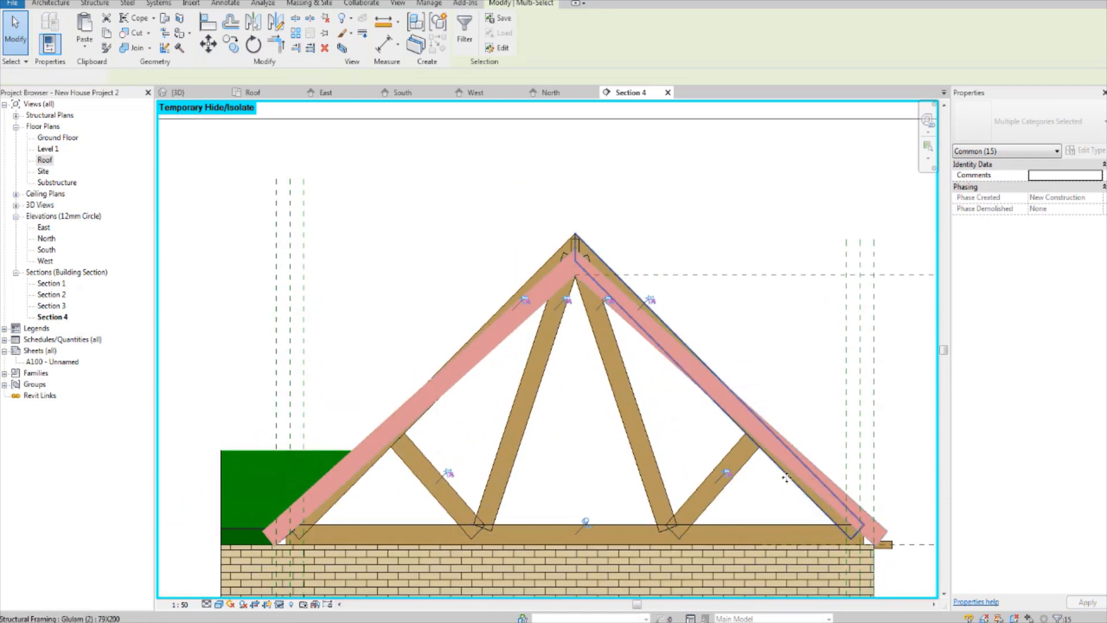
pyautogui.scroll(3, 697, 418)
pyautogui.moveTo(697, 418); pyautogui.dragTo(665, 428, button='middle')
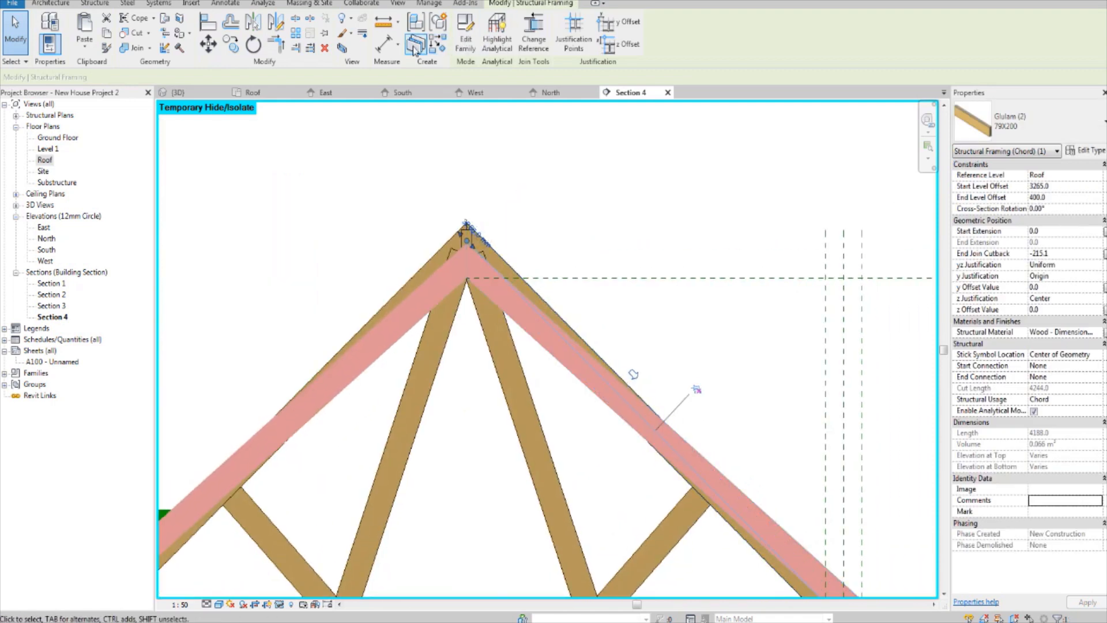
pyautogui.click(261, 50)
pyautogui.click(635, 184)
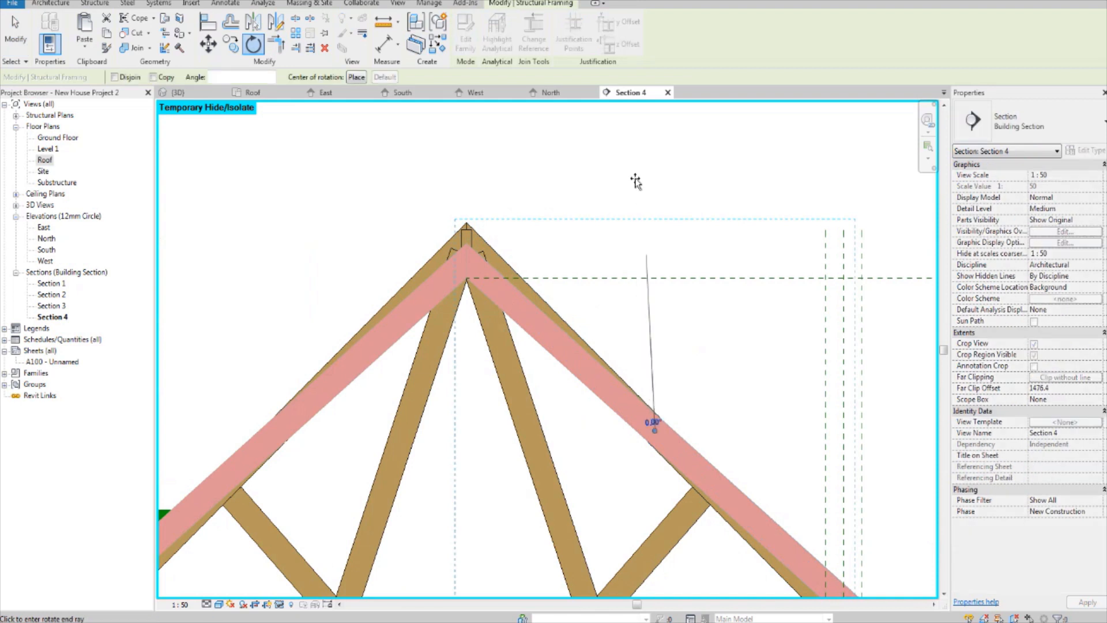
pyautogui.write('3')
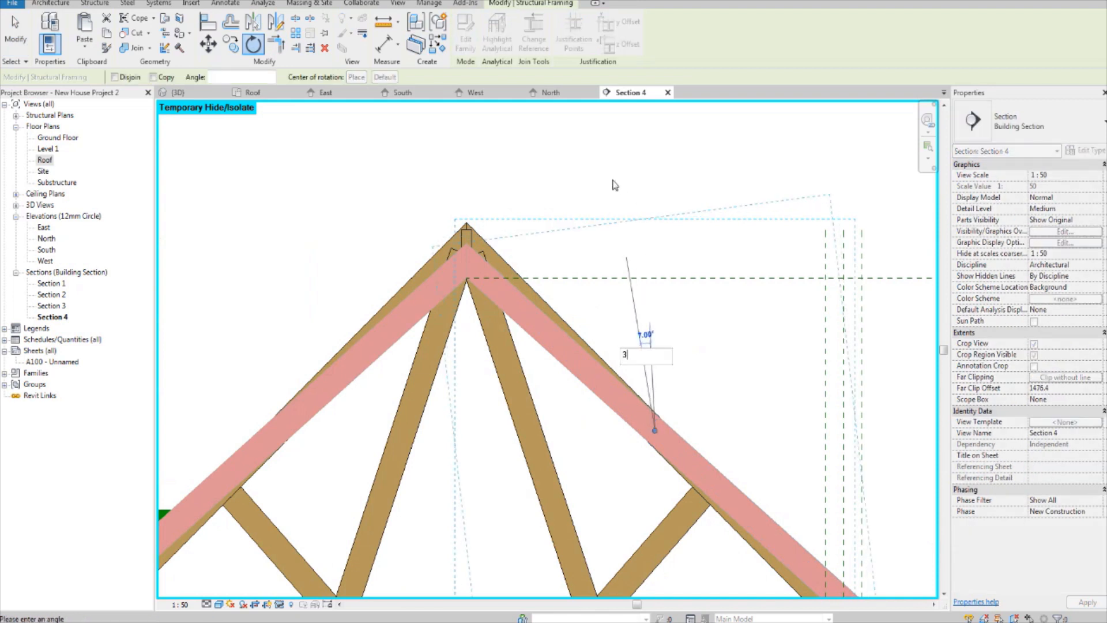
pyautogui.write('.16')
pyautogui.press('Return')
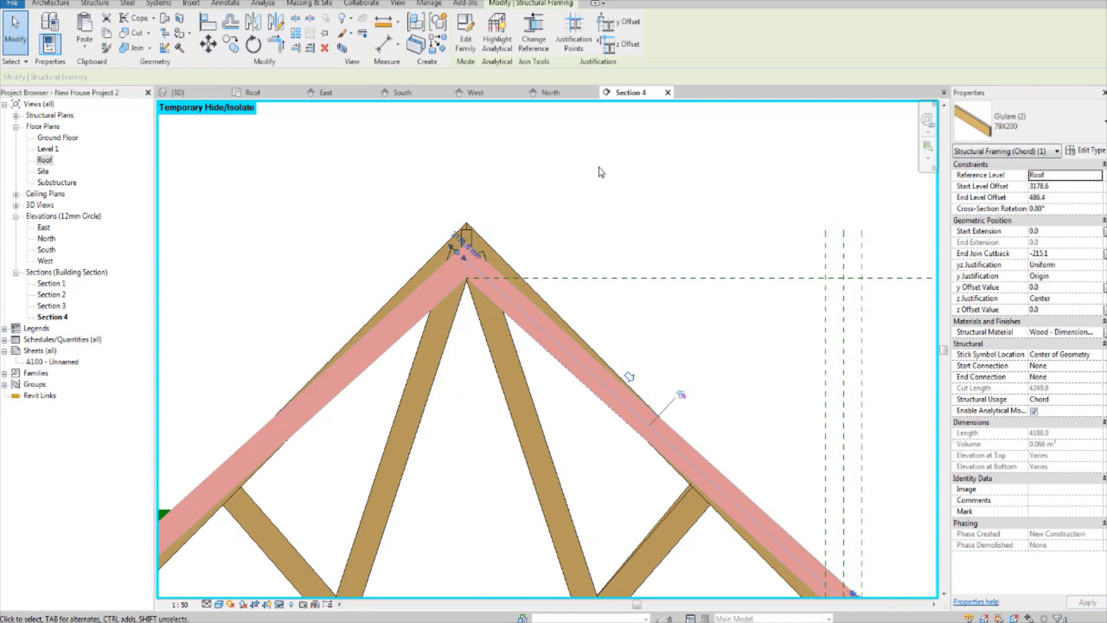
pyautogui.moveTo(625, 285); pyautogui.dragTo(601, 205, button='middle')
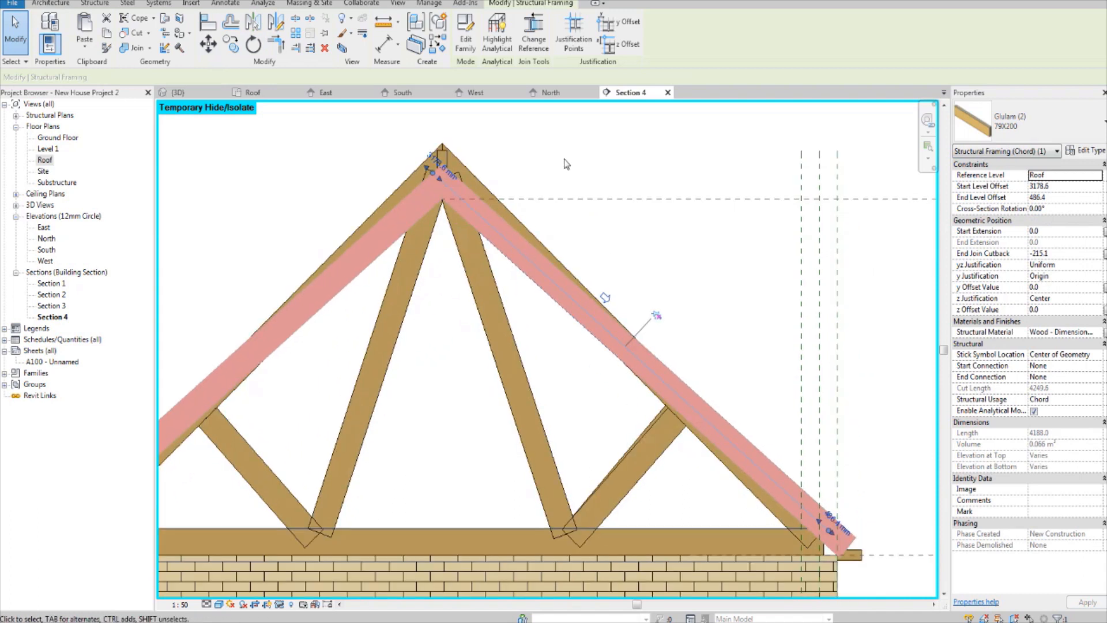
pyautogui.hotkey('ctrl', 'z')
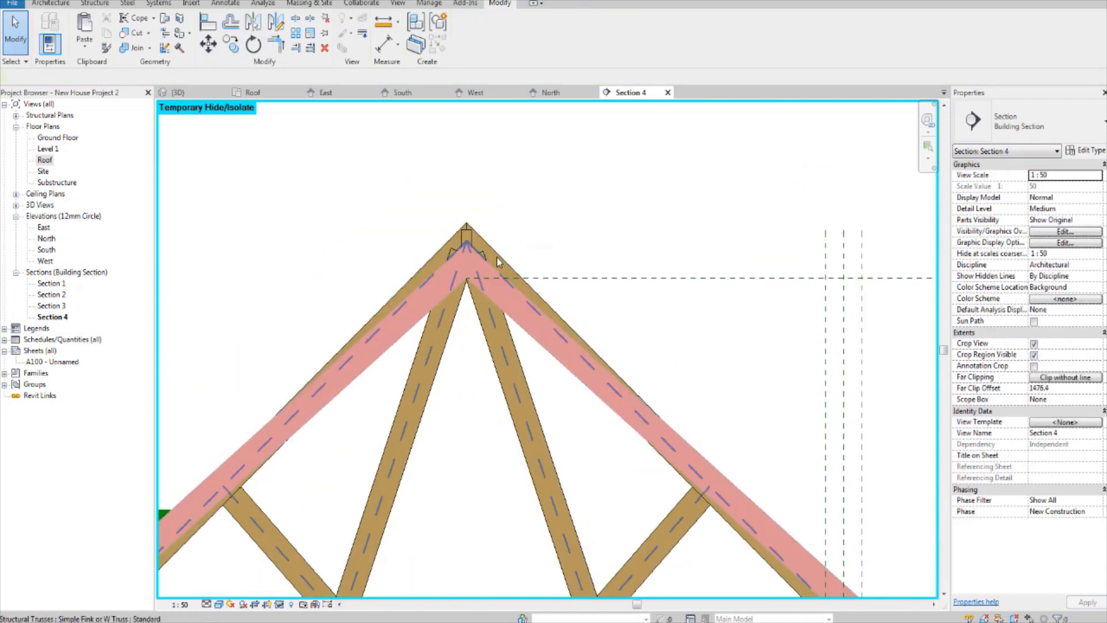
# Step: Rotate the truss's right-hand top chord 3.16° counterclockwise about its midpoint, deleting the conflicting angular dimension
pyautogui.click(501, 261)
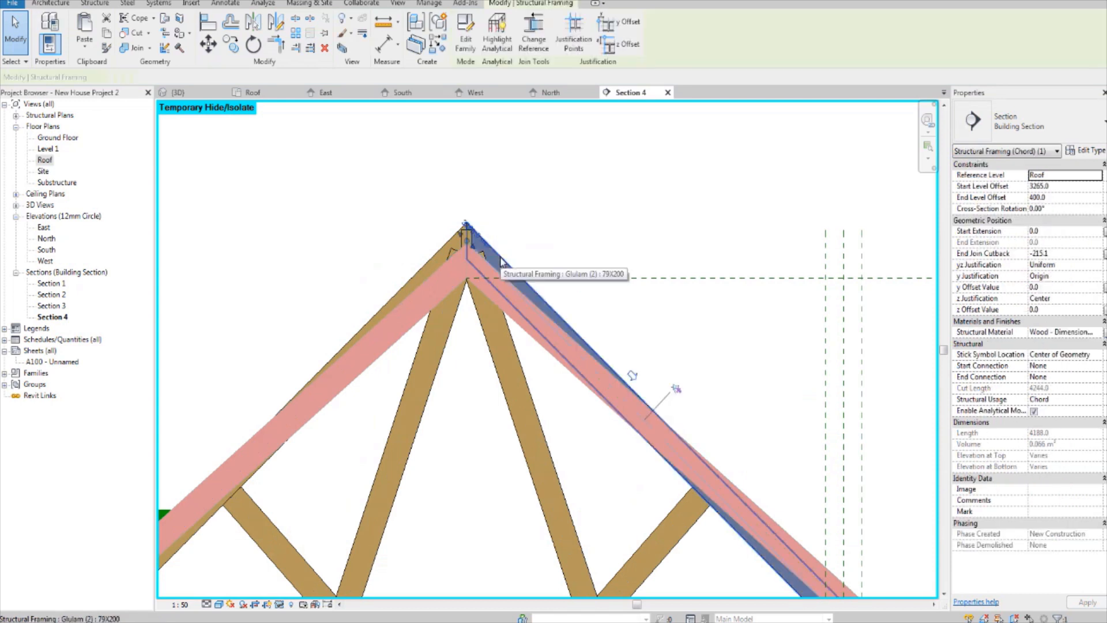
pyautogui.click(261, 49)
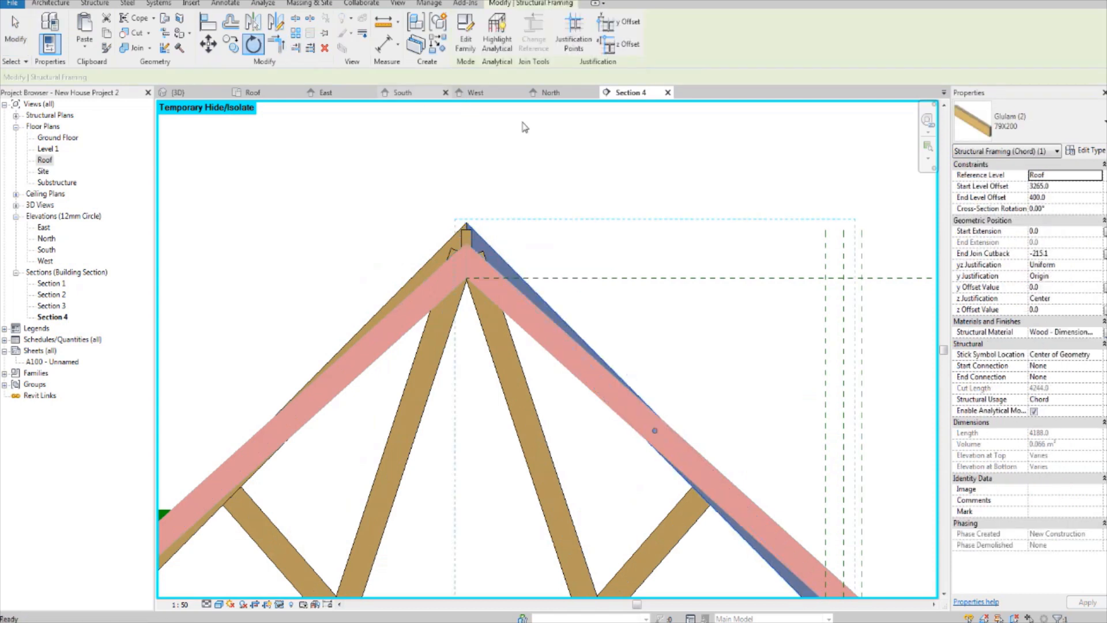
pyautogui.click(661, 173)
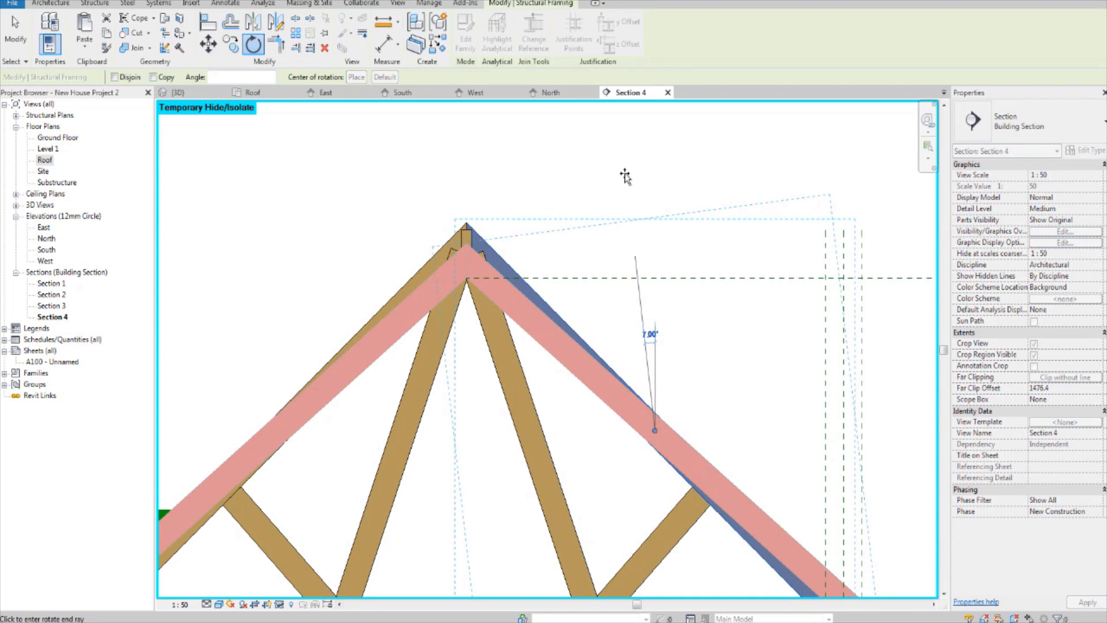
pyautogui.write('3.16')
pyautogui.press('Return')
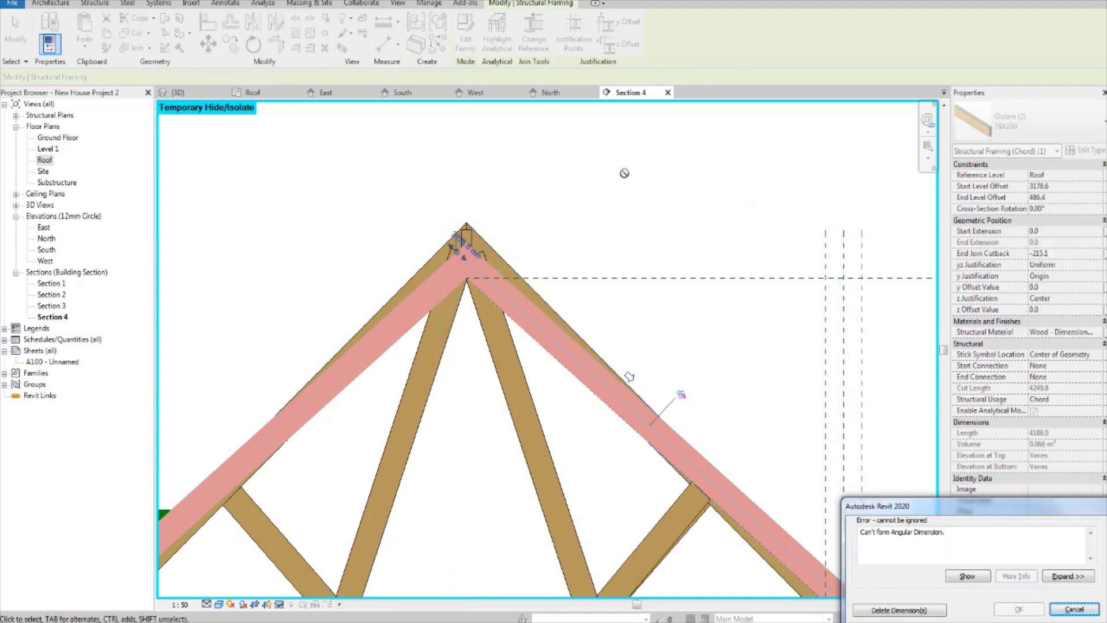
pyautogui.click(872, 609)
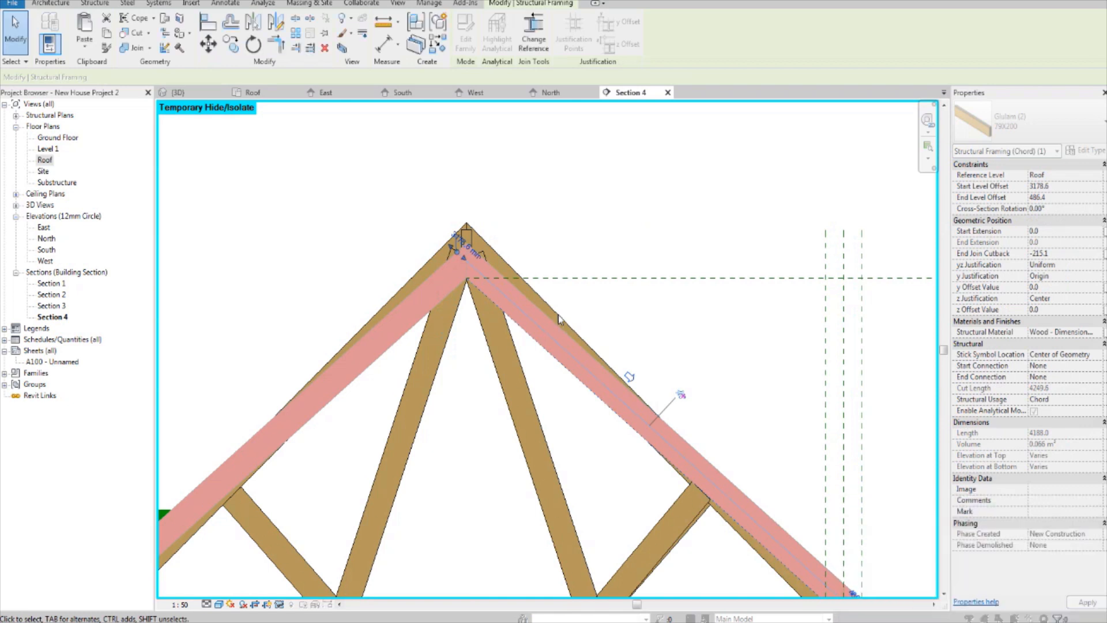
# Step: Rotate the truss's left-hand top chord 3.16° clockwise about its midpoint to match the end rafter's slope
pyautogui.scroll(-1, 519, 199)
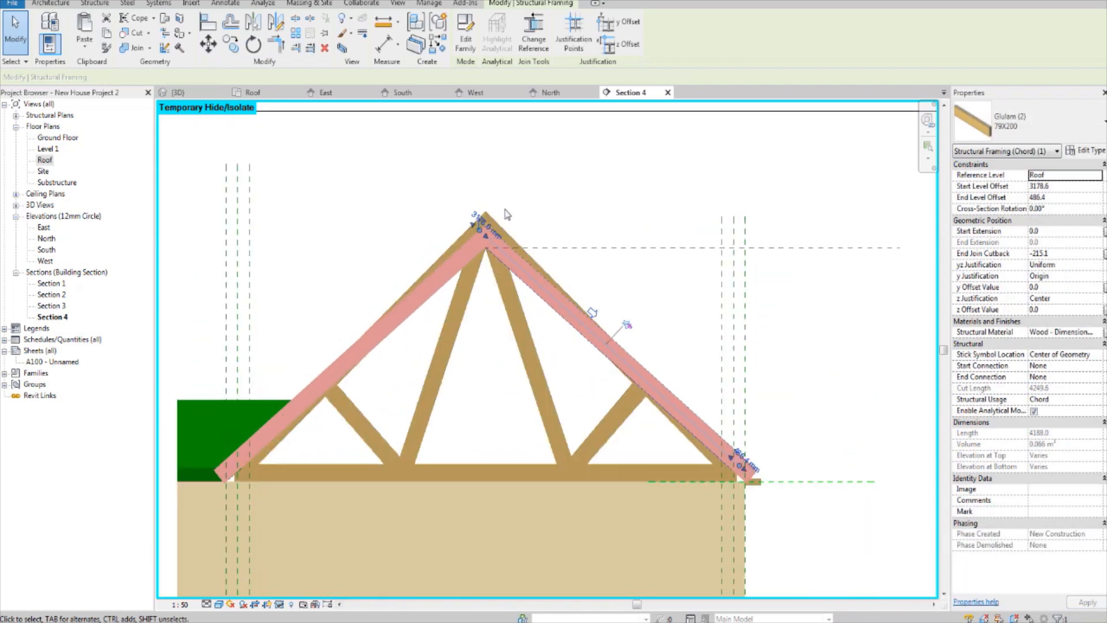
pyautogui.scroll(1, 502, 242)
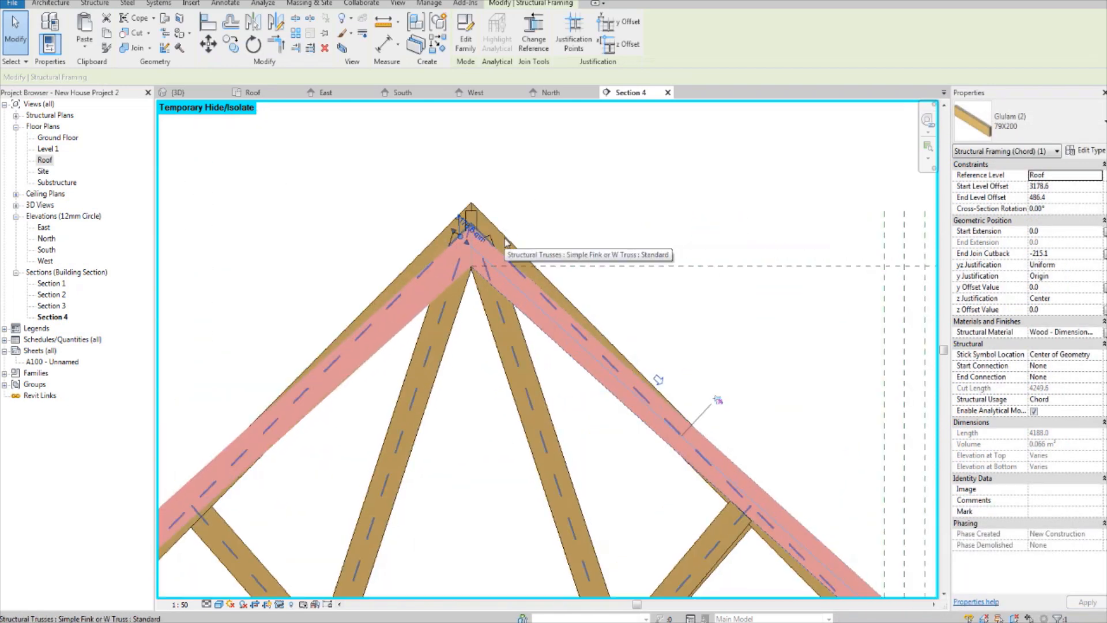
pyautogui.click(419, 252)
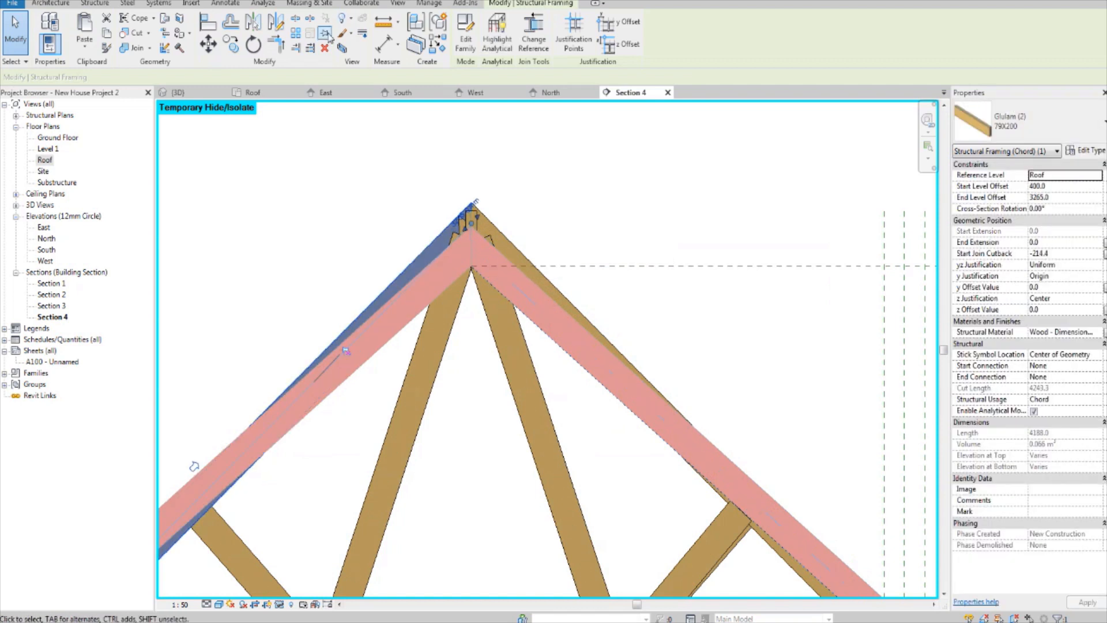
pyautogui.click(253, 44)
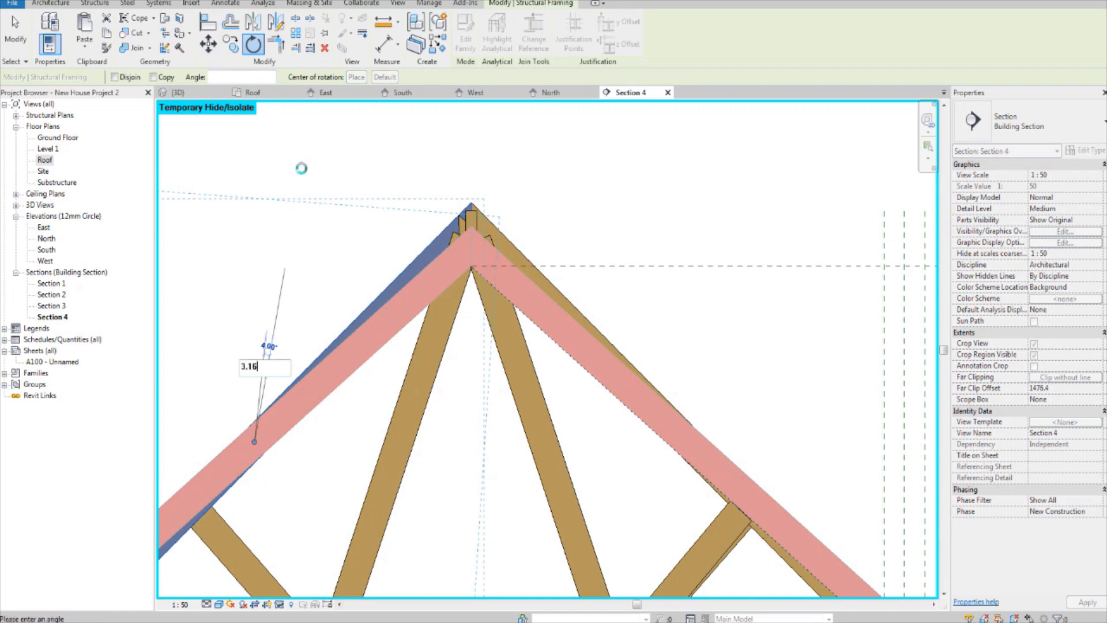
pyautogui.press('Return')
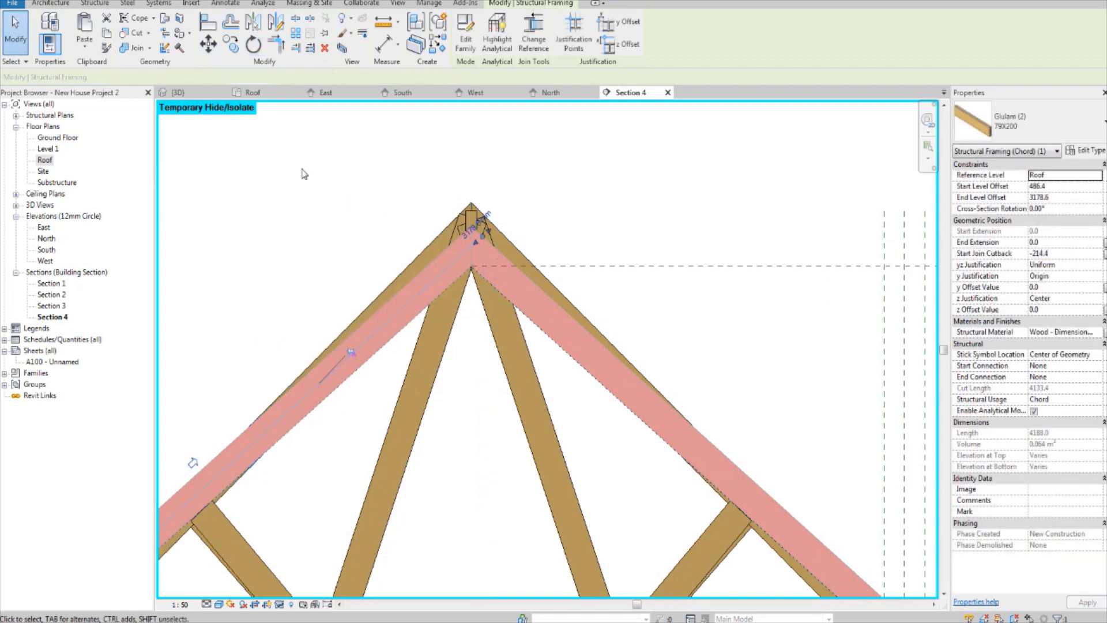
pyautogui.click(668, 147)
pyautogui.scroll(1, 535, 160)
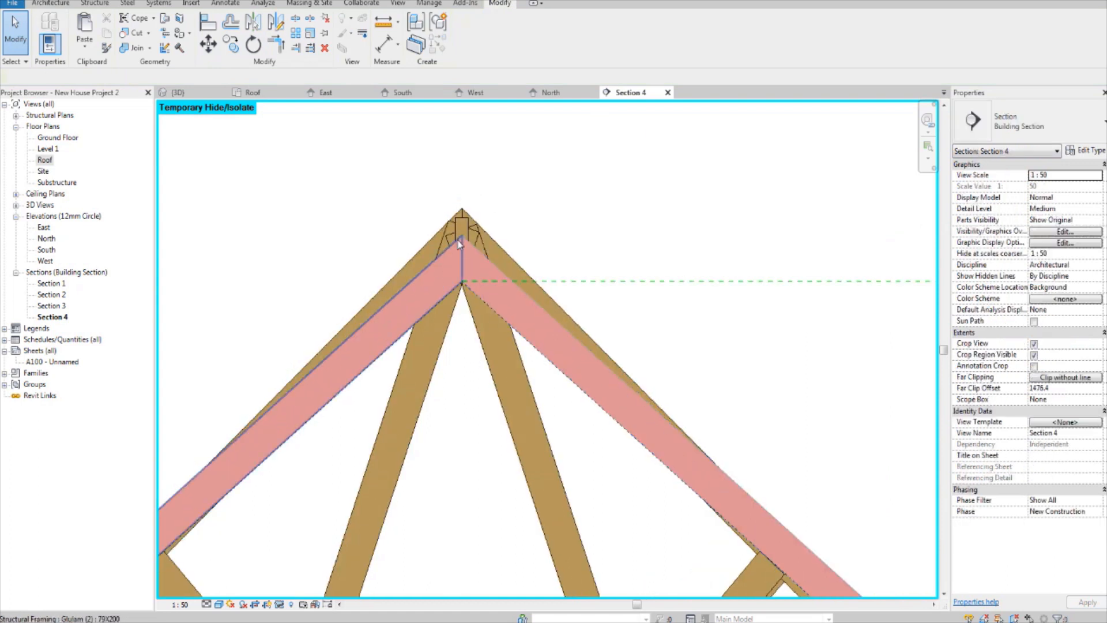
pyautogui.moveTo(400, 258); pyautogui.dragTo(434, 241, button='middle')
# Step: In the Roof plan, reduce Section 4's far clip offset to 983.5 mm, and go to the section view
pyautogui.doubleClick(45, 160)
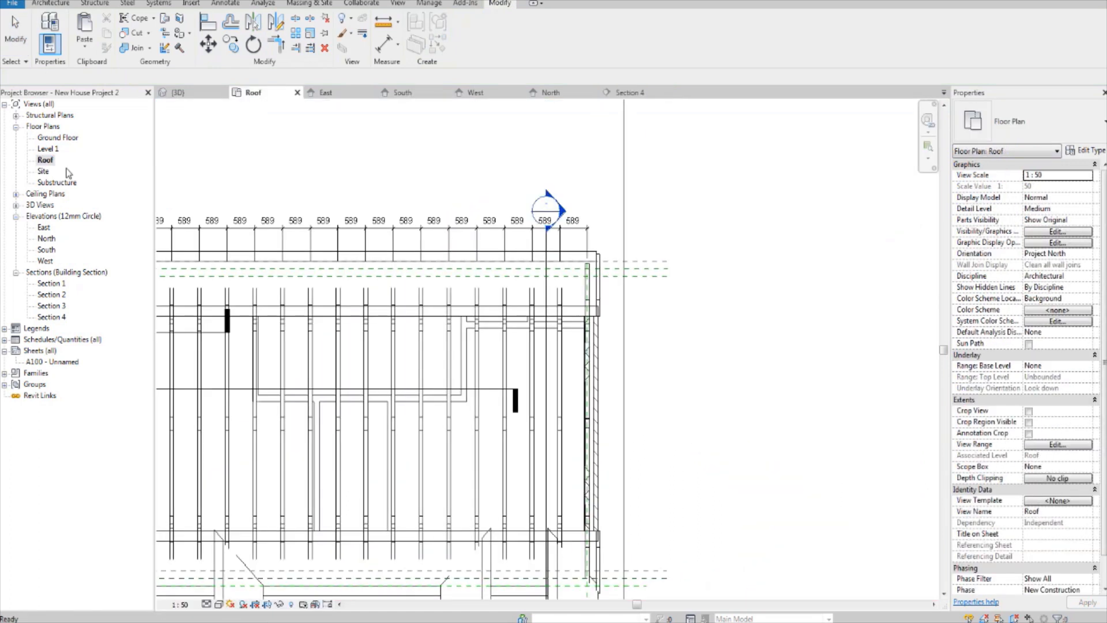
pyautogui.scroll(1, 611, 292)
pyautogui.click(582, 177)
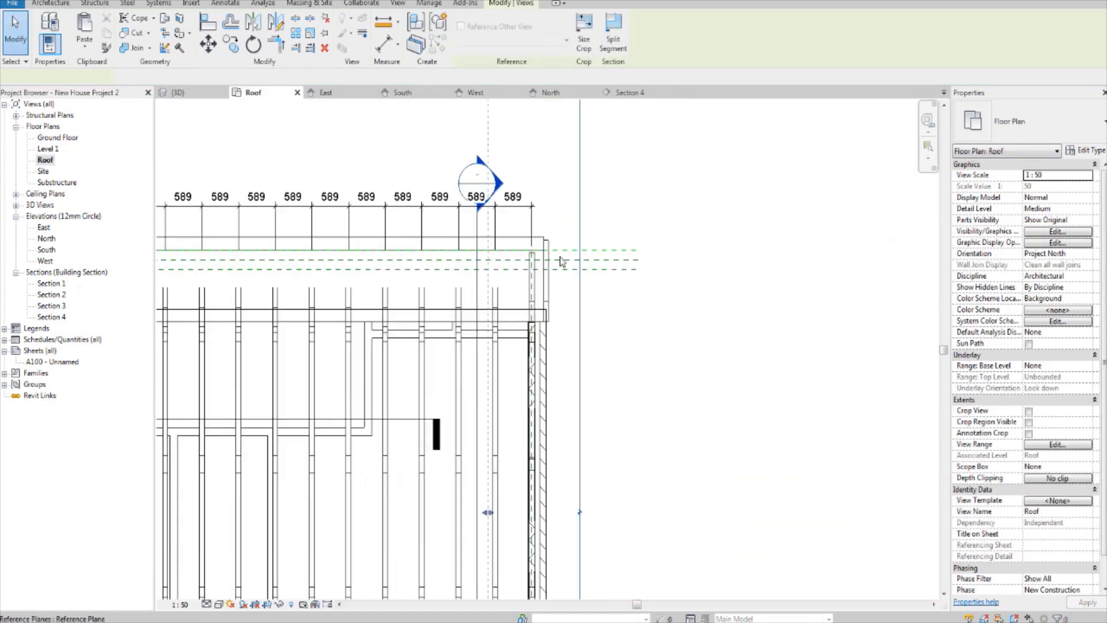
pyautogui.moveTo(563, 254); pyautogui.dragTo(569, 209, button='middle')
pyautogui.moveTo(492, 469); pyautogui.dragTo(522, 472)
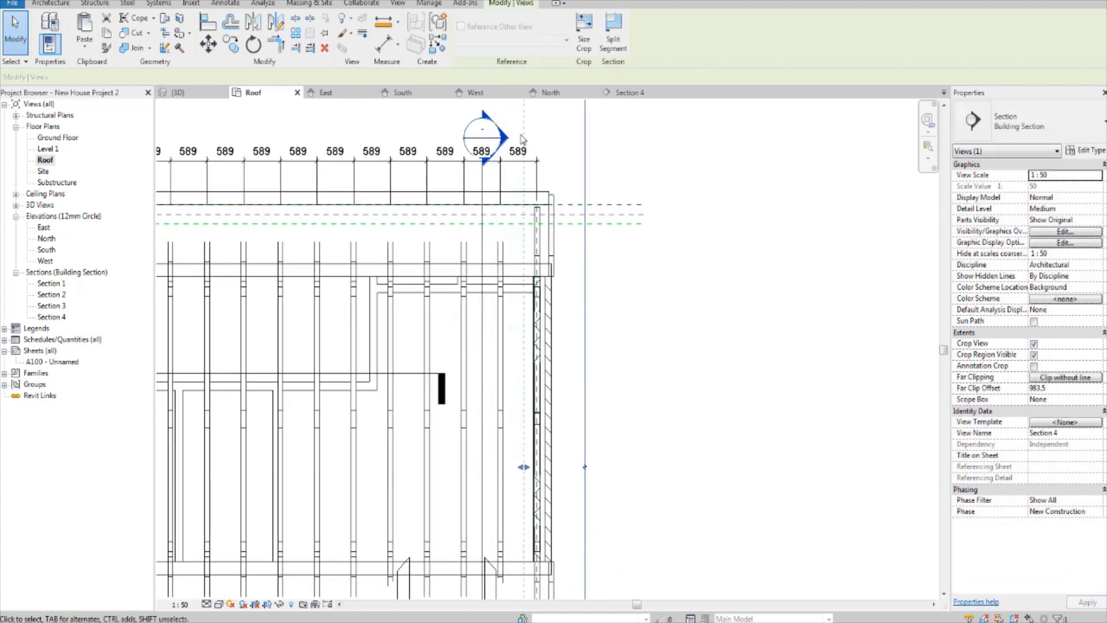
pyautogui.rightClick(582, 187)
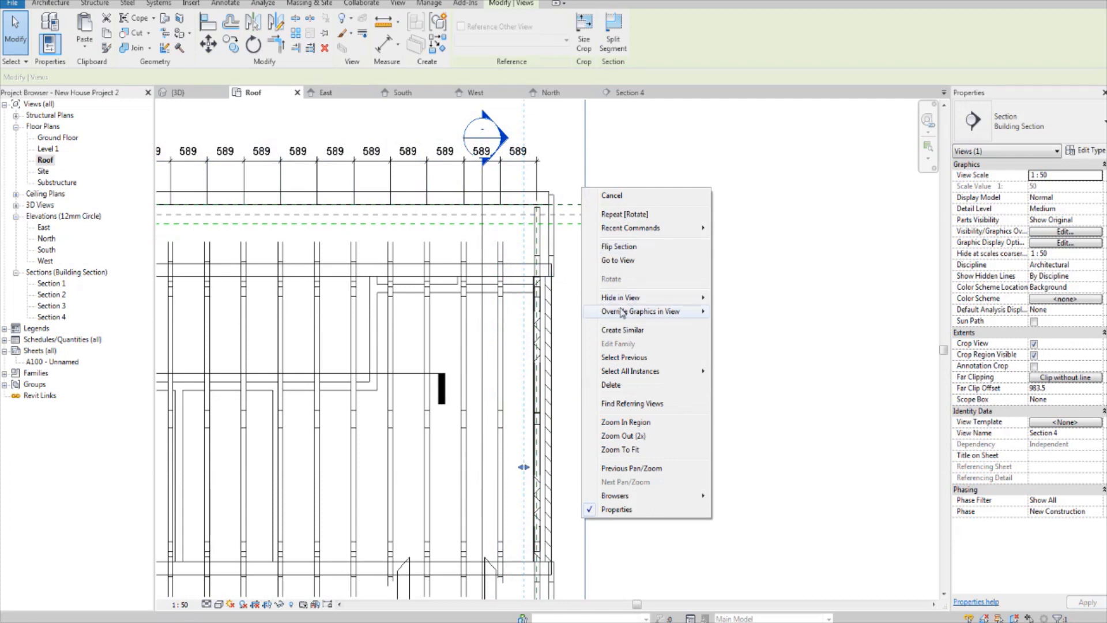
pyautogui.click(630, 261)
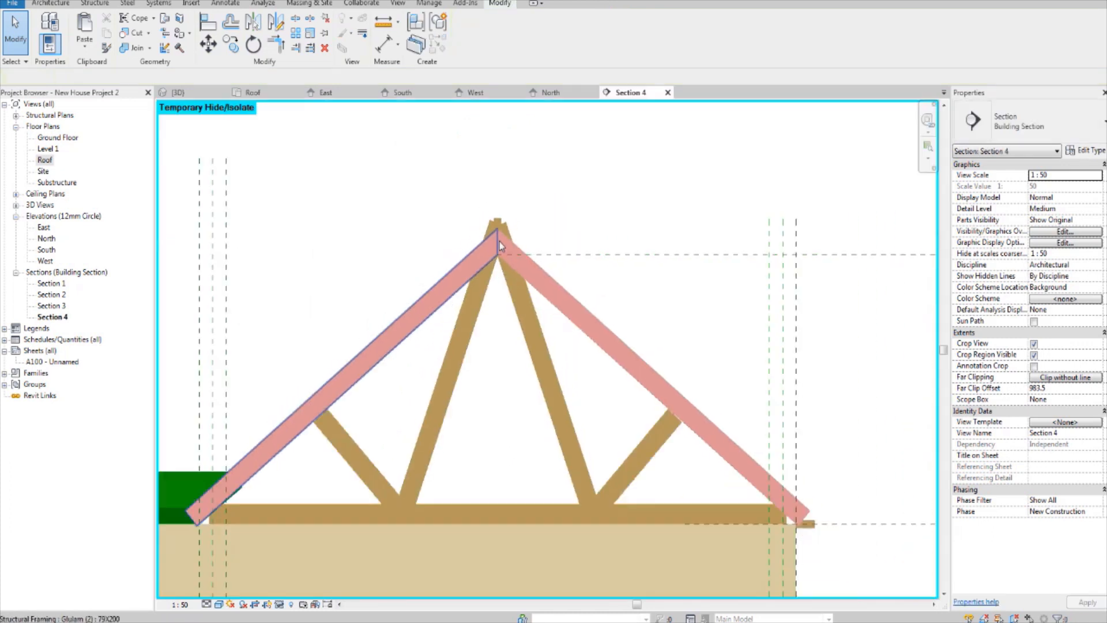
# Step: Temporarily hide the two red end rafters in Section 4
pyautogui.scroll(3, 523, 292)
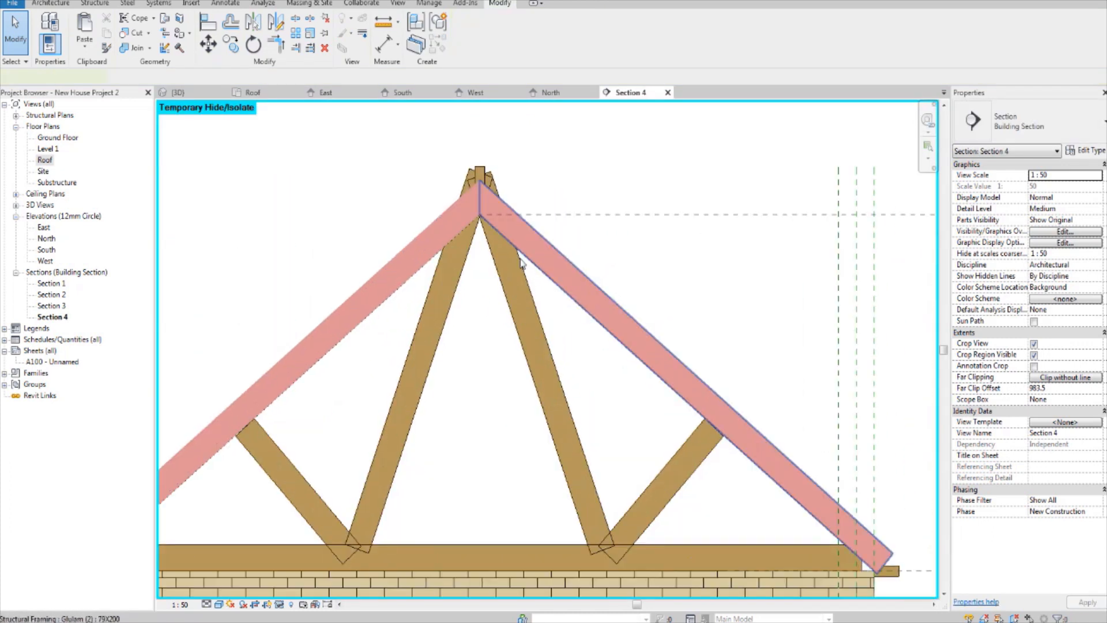
pyautogui.click(520, 262)
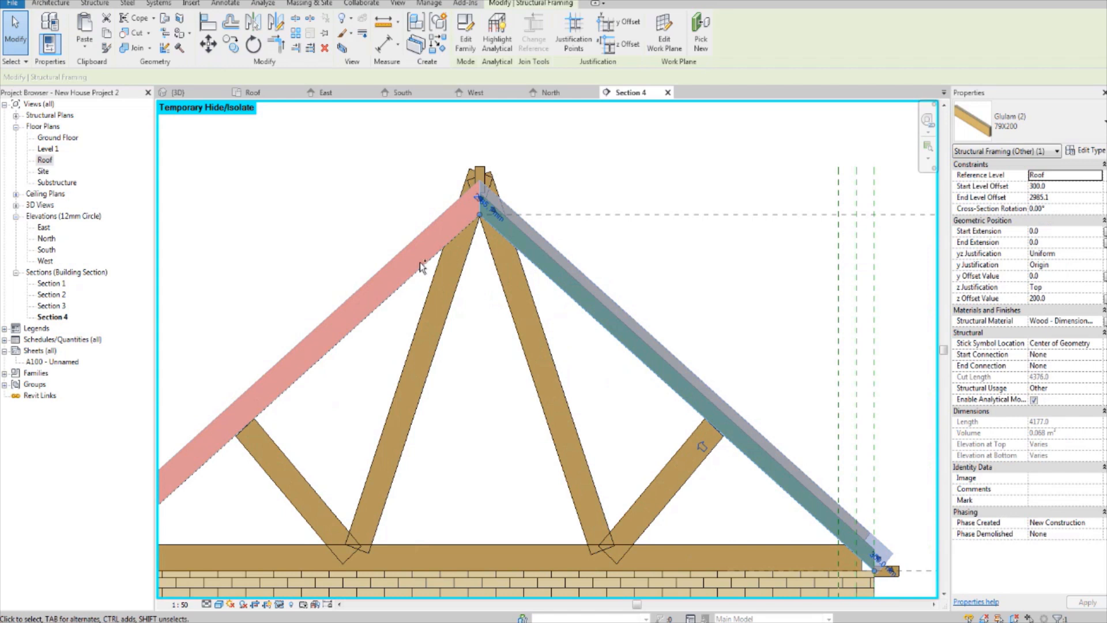
pyautogui.keyDown('ctrl'); pyautogui.click(454, 242); pyautogui.keyUp('ctrl')
pyautogui.moveTo(505, 234); pyautogui.dragTo(508, 244, button='middle')
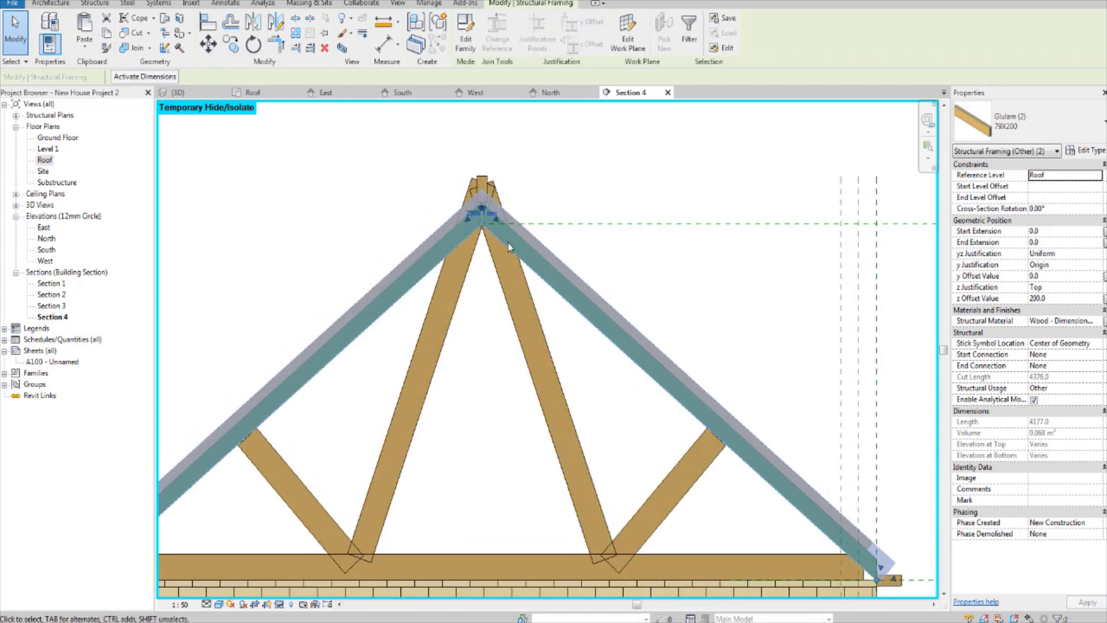
pyautogui.click(697, 145)
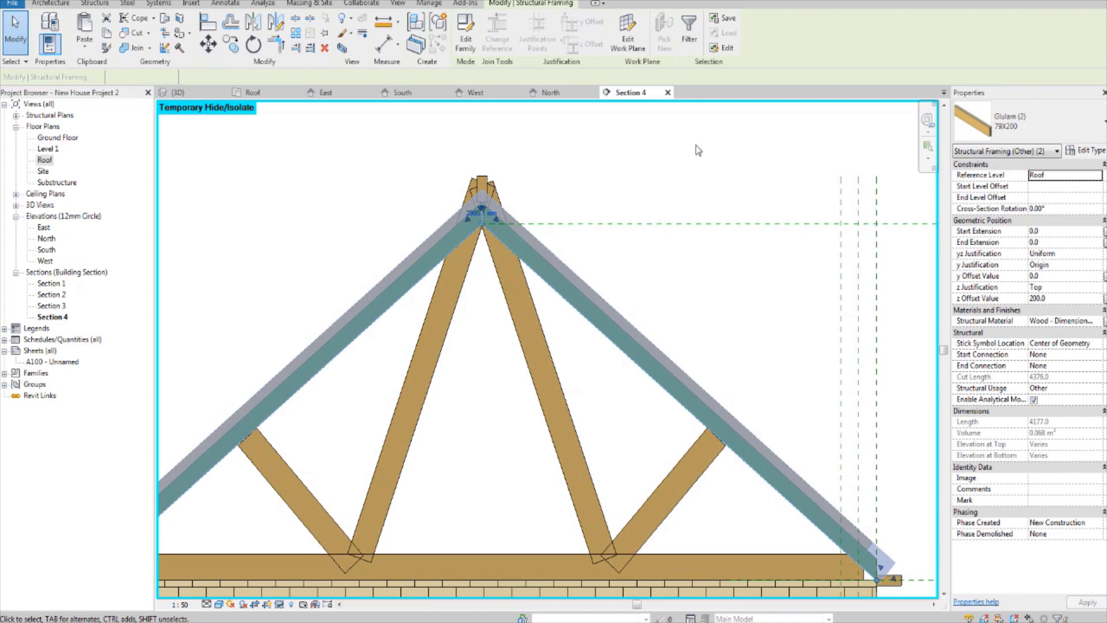
pyautogui.click(548, 284)
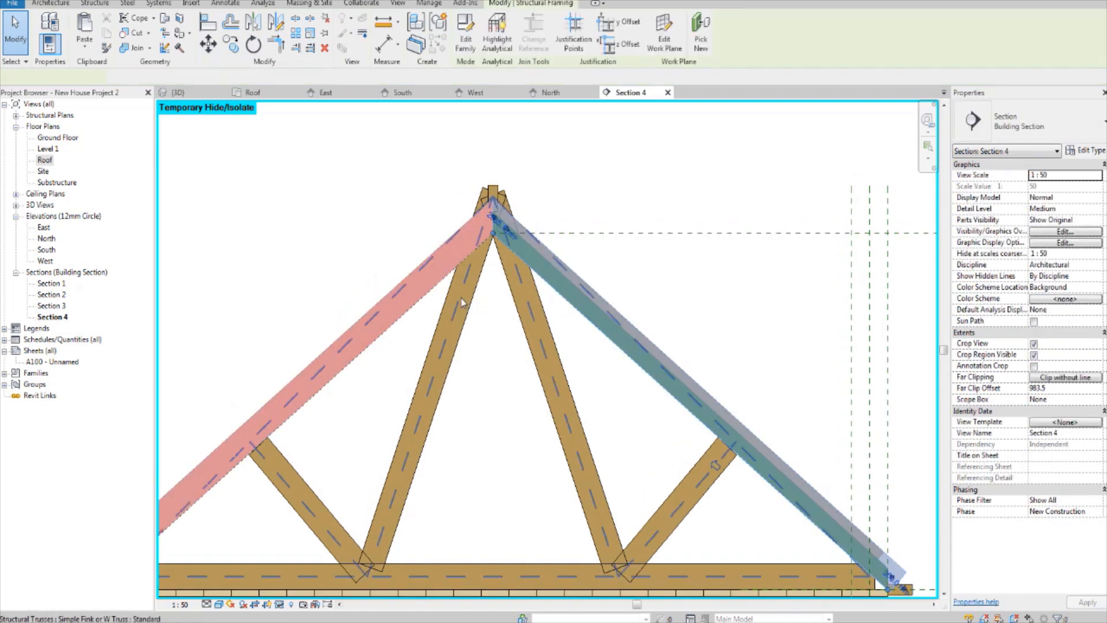
pyautogui.keyDown('ctrl'); pyautogui.click(395, 491); pyautogui.keyUp('ctrl')
pyautogui.click(280, 604)
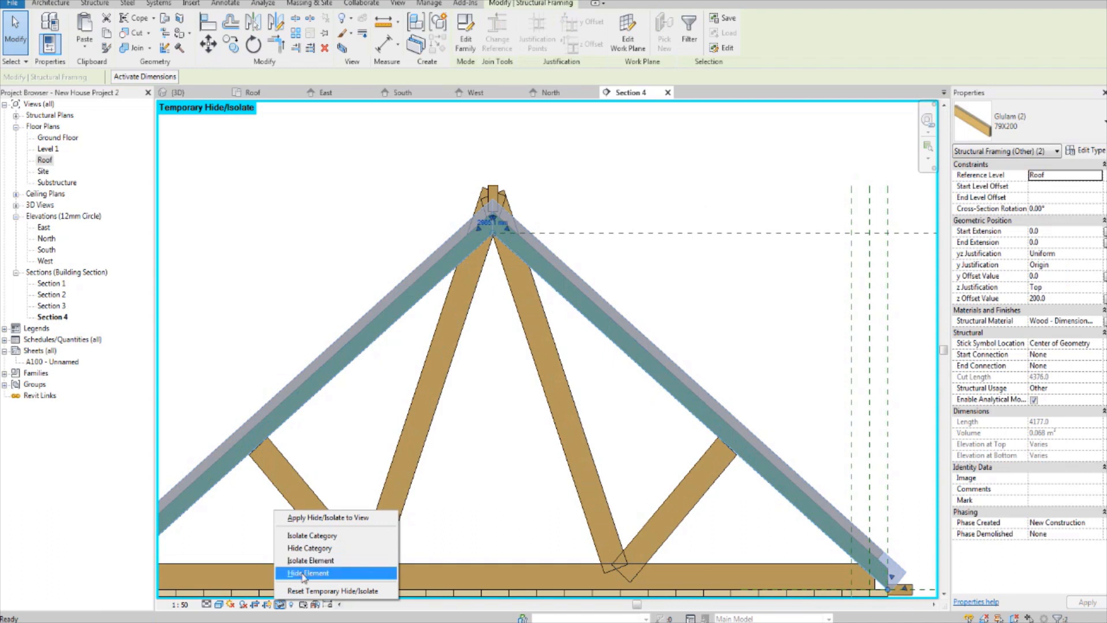
pyautogui.click(306, 573)
# Step: Pull the upper end of the truss's right-hand central web down along its axis into the green roof just below the ridge
pyautogui.scroll(2, 558, 184)
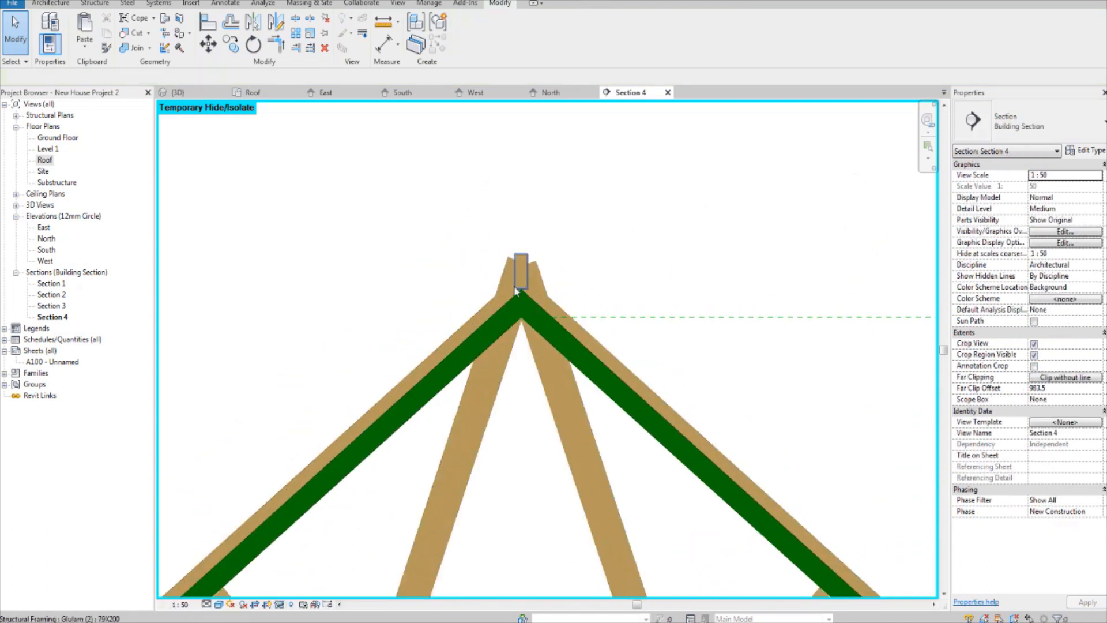
pyautogui.click(541, 396)
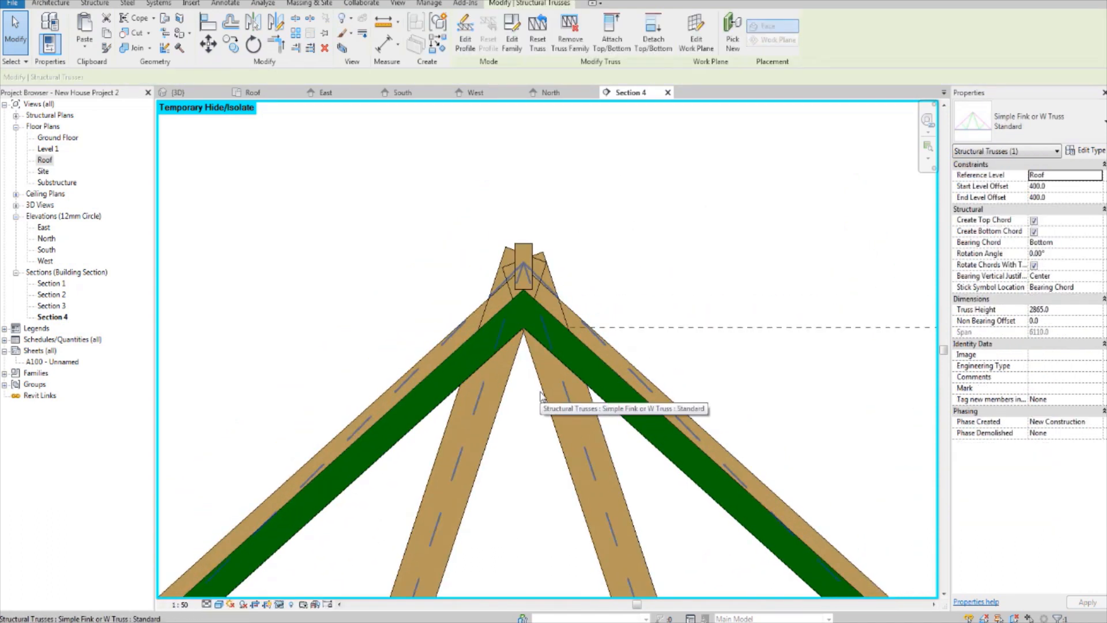
pyautogui.click(543, 394)
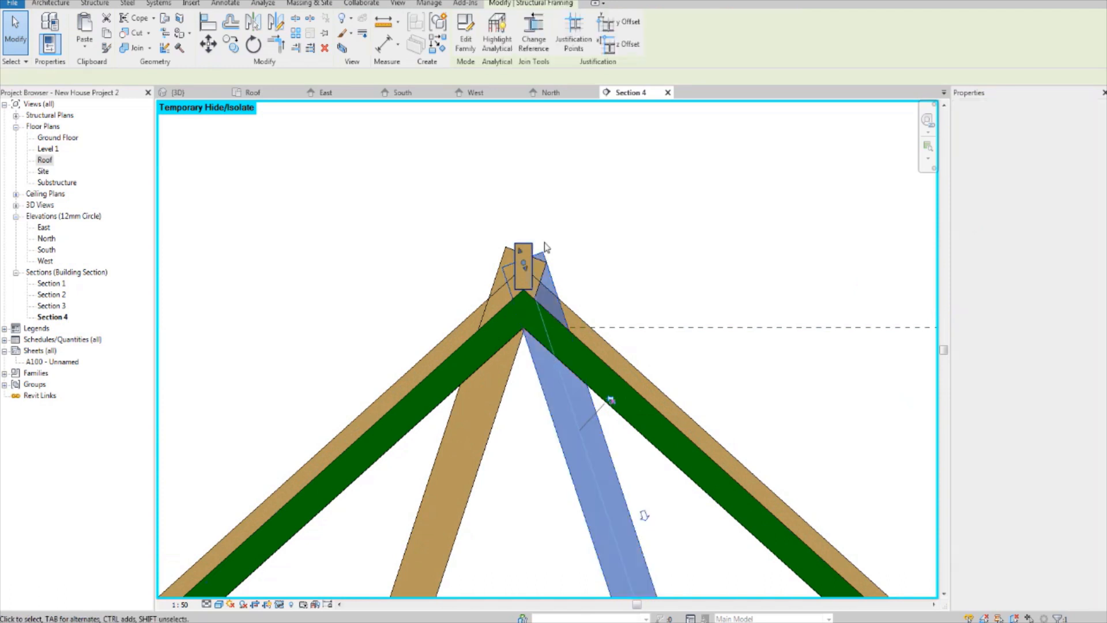
pyautogui.moveTo(524, 264); pyautogui.dragTo(539, 314)
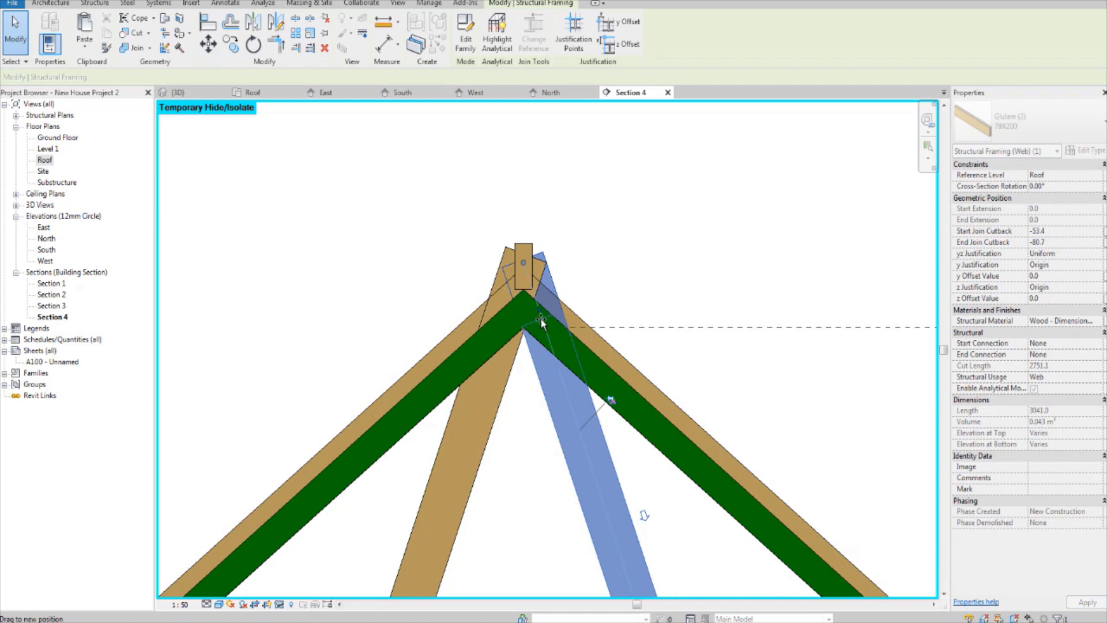
pyautogui.click(667, 248)
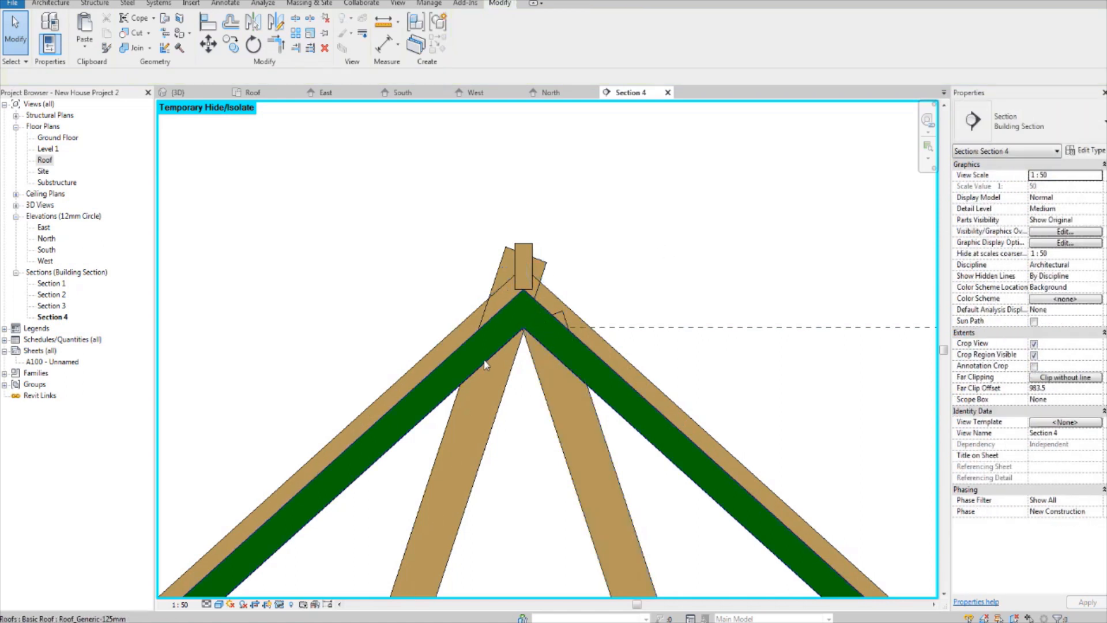
# Step: Shorten the left-hand central web by moving its upper end along its axis down into the green roof thickness near the apex
pyautogui.click(512, 369)
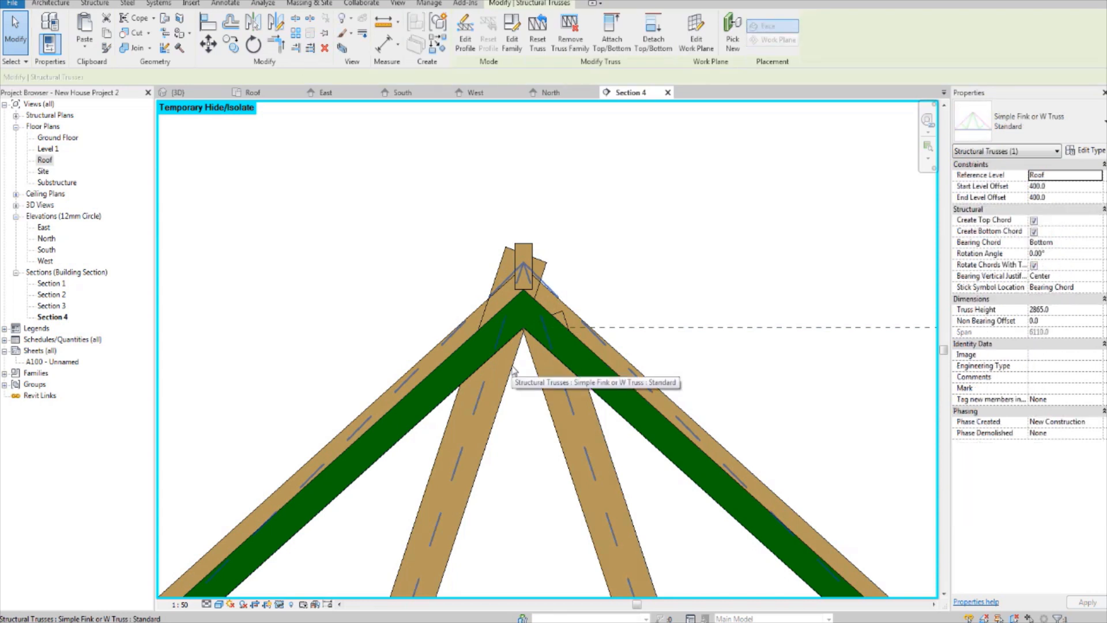
pyautogui.press('Tab')
pyautogui.click(512, 369)
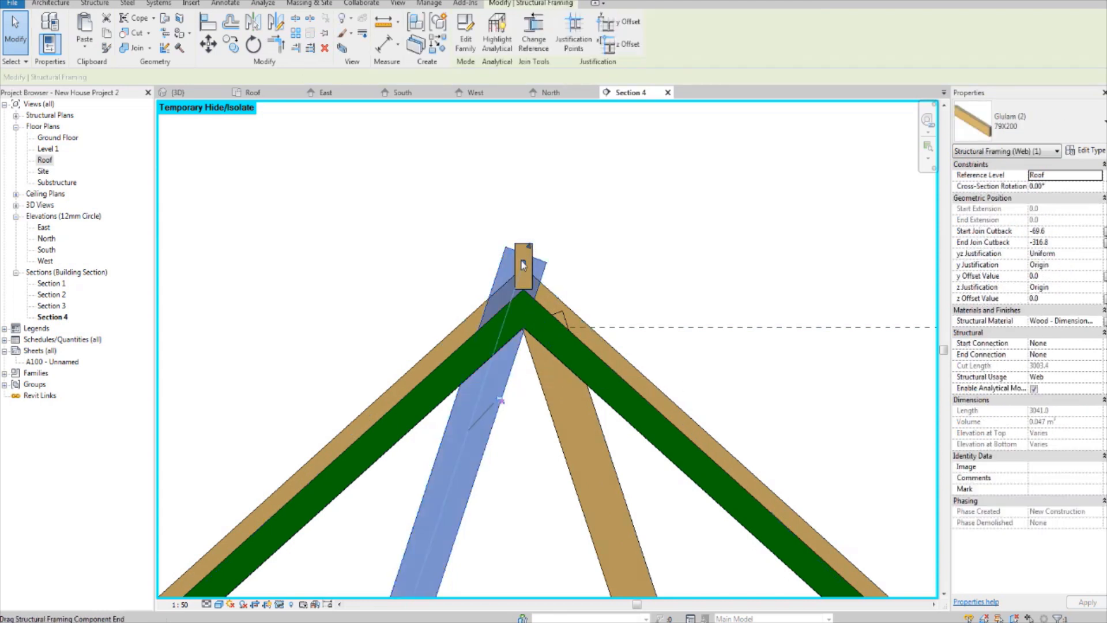
pyautogui.scroll(4, 523, 265)
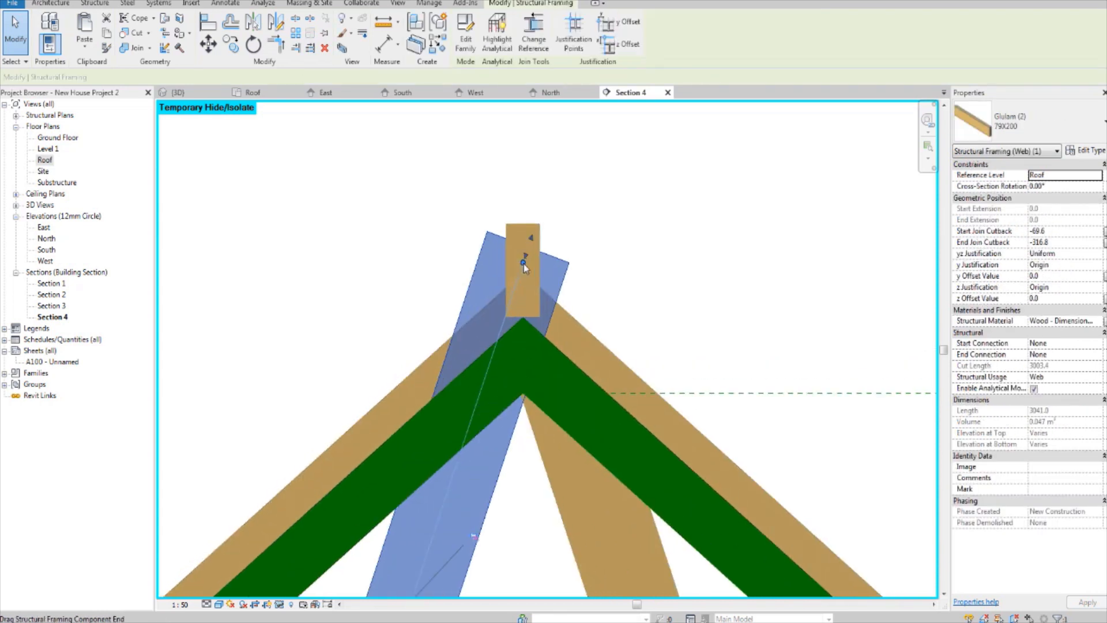
pyautogui.moveTo(523, 264); pyautogui.dragTo(506, 345)
pyautogui.scroll(-2, 520, 330)
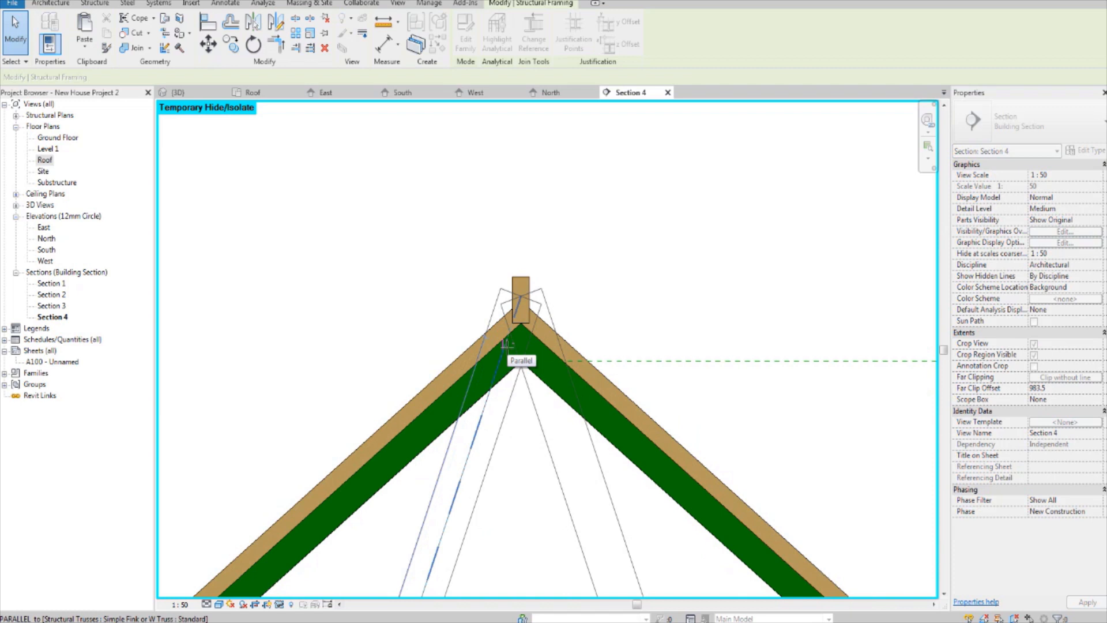
pyautogui.moveTo(507, 344); pyautogui.dragTo(507, 345)
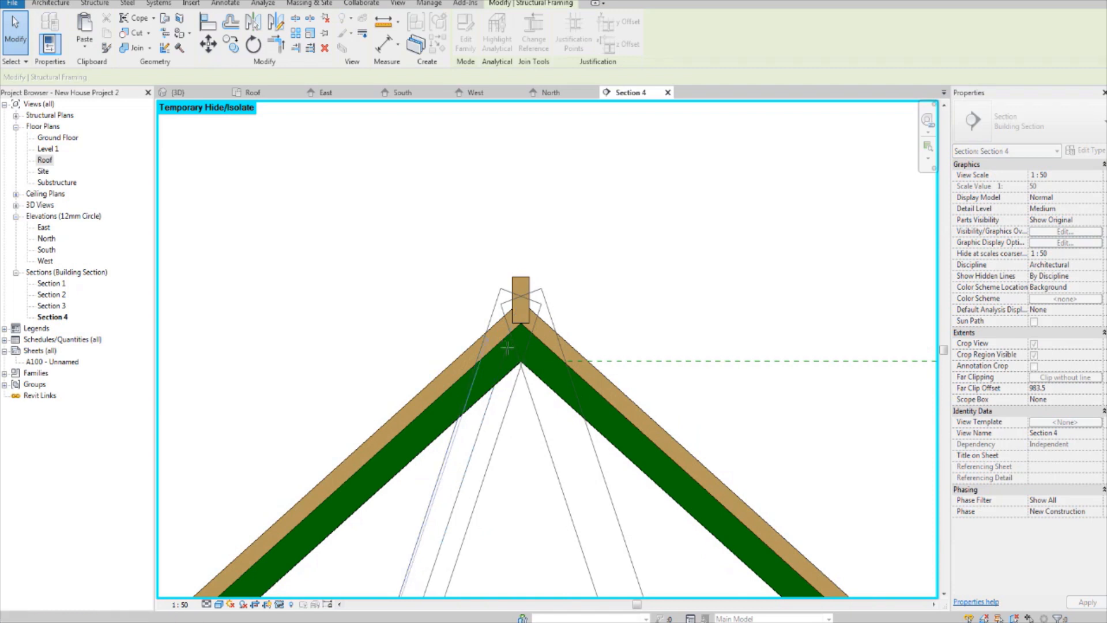
pyautogui.click(509, 340)
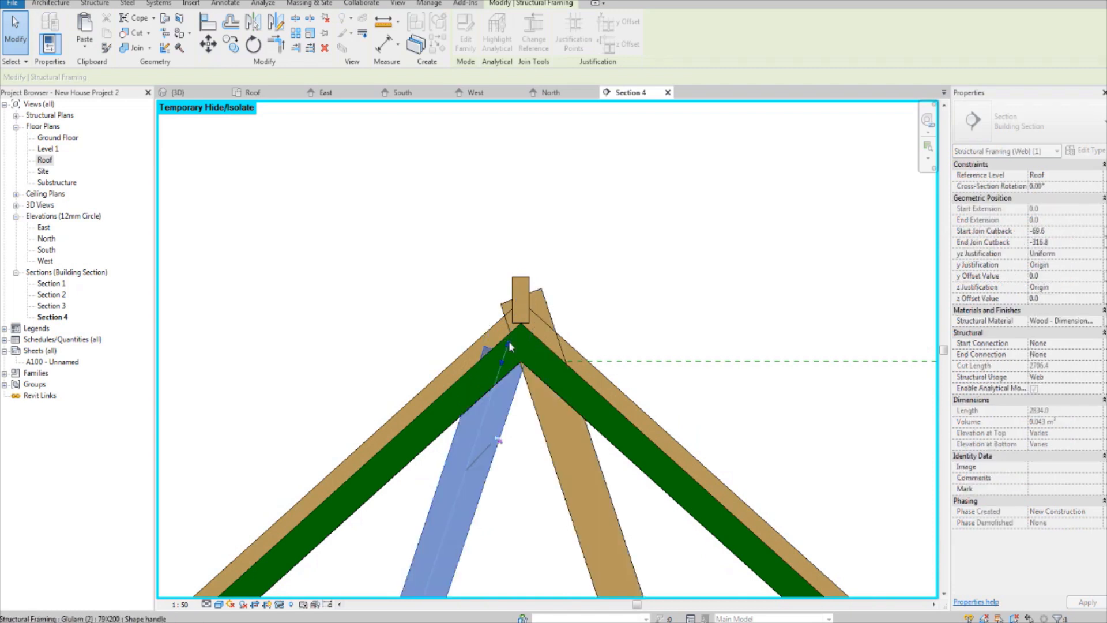
pyautogui.press('Escape')
pyautogui.press('Escape')
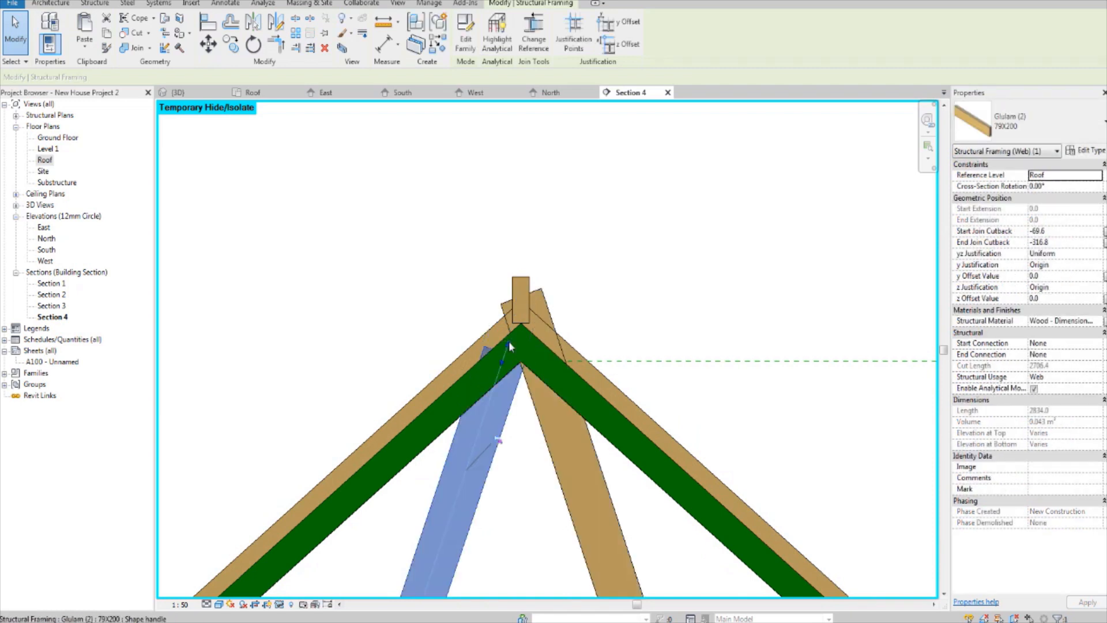
# Step: Shorten the right-hand central web again, moving its upper end from the ridge beam down to the level of the left-hand web's end
pyautogui.click(546, 304)
pyautogui.moveTo(521, 298); pyautogui.dragTo(541, 348)
pyautogui.press('s')
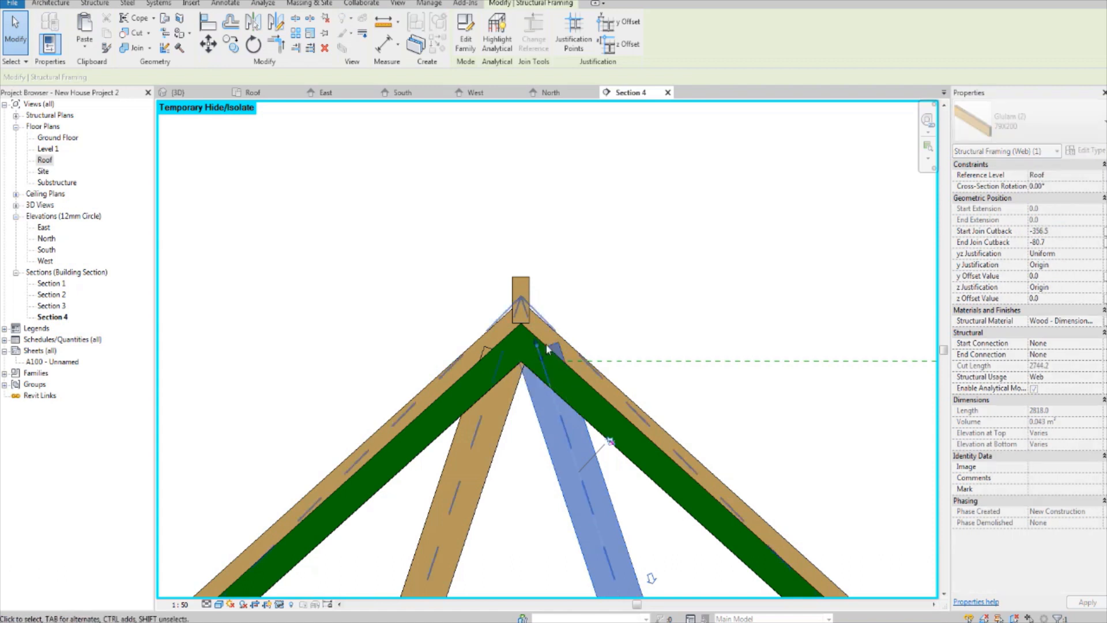
pyautogui.click(680, 270)
pyautogui.moveTo(545, 264); pyautogui.dragTo(545, 272, button='middle')
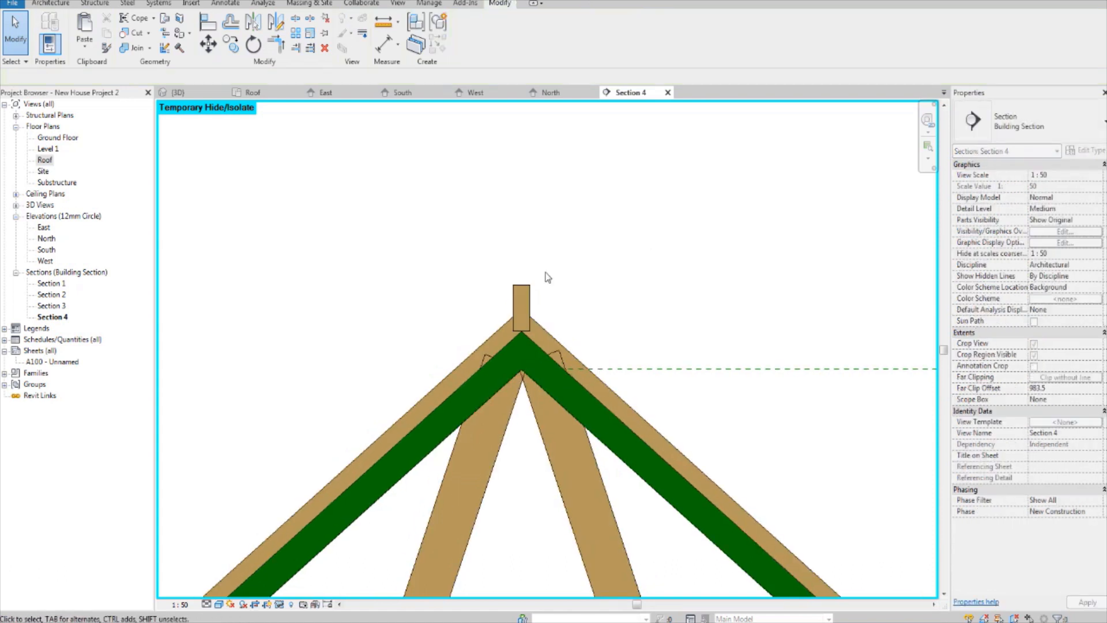
# Step: Select the ridge beam standing above the truss apex
pyautogui.click(515, 310)
pyautogui.scroll(2, 564, 327)
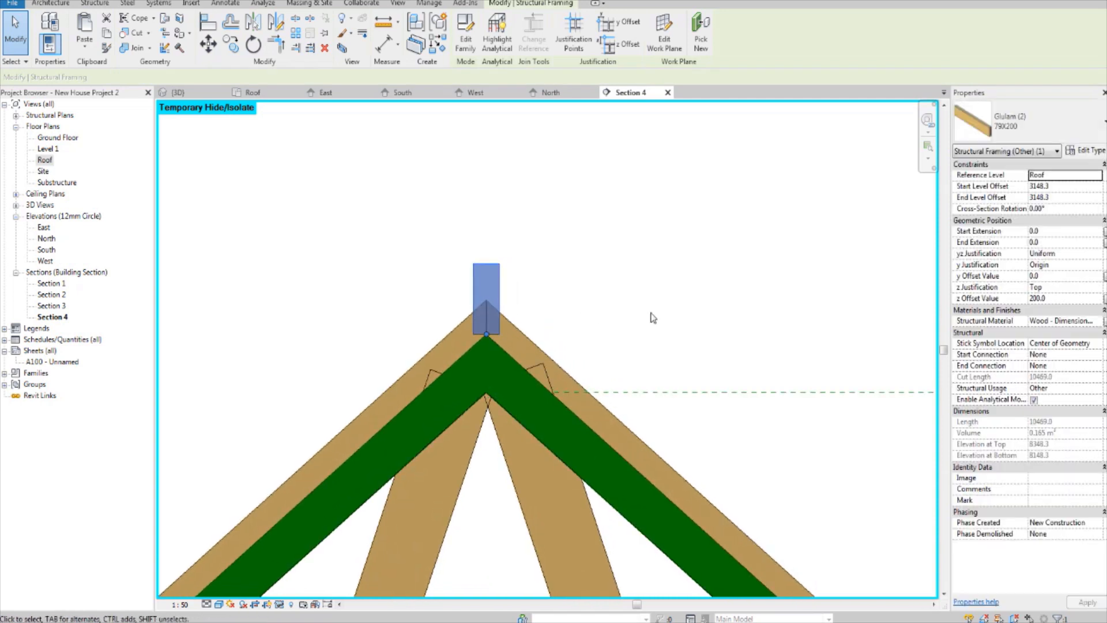
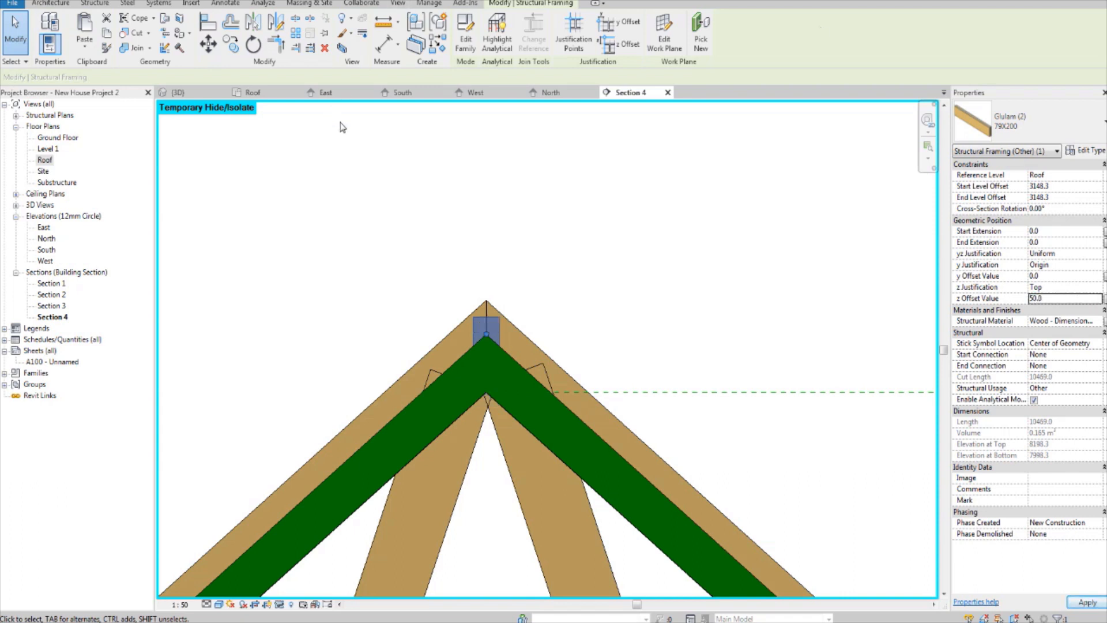
# Step: Examine how the truss and roof meet at the ridge and at both eaves in Section 4
pyautogui.click(543, 266)
pyautogui.scroll(-4, 534, 289)
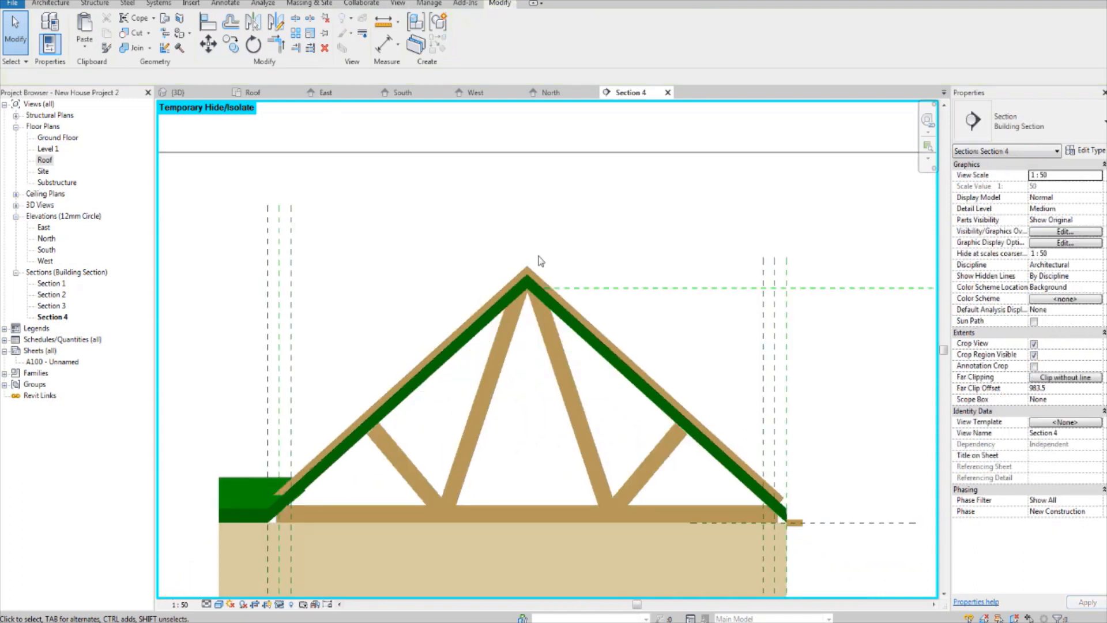
pyautogui.scroll(3, 528, 312)
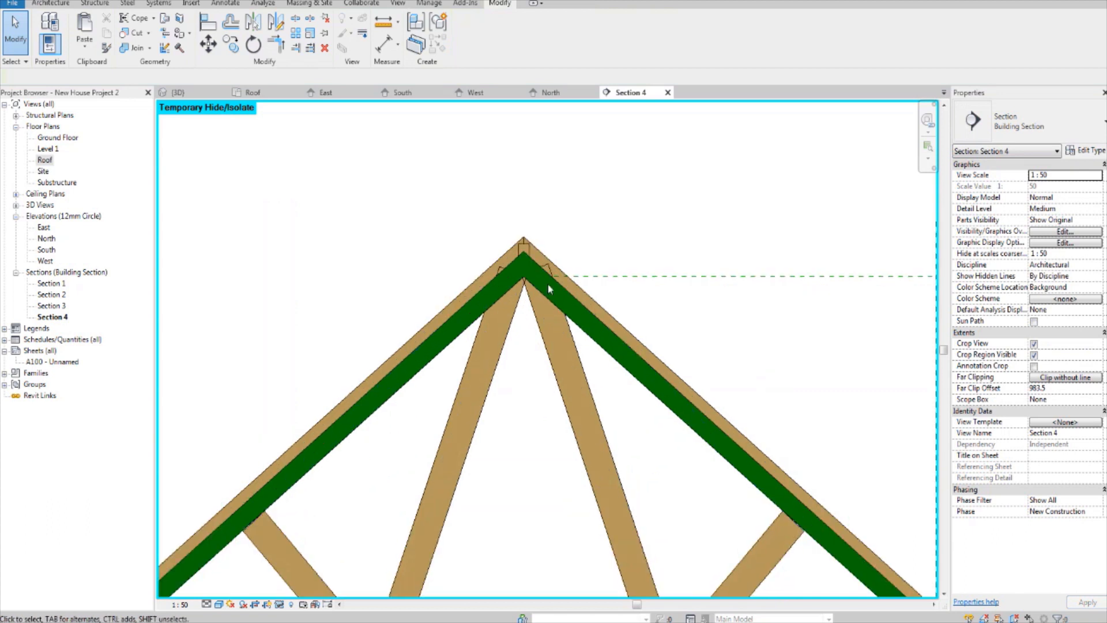
pyautogui.scroll(-3, 525, 261)
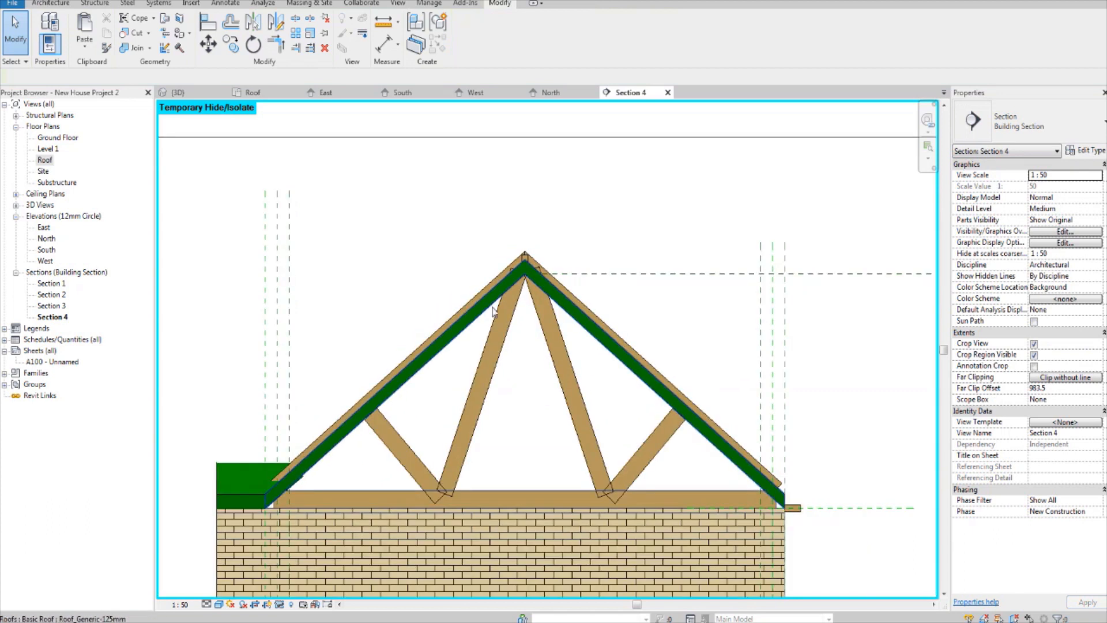
pyautogui.scroll(5, 801, 504)
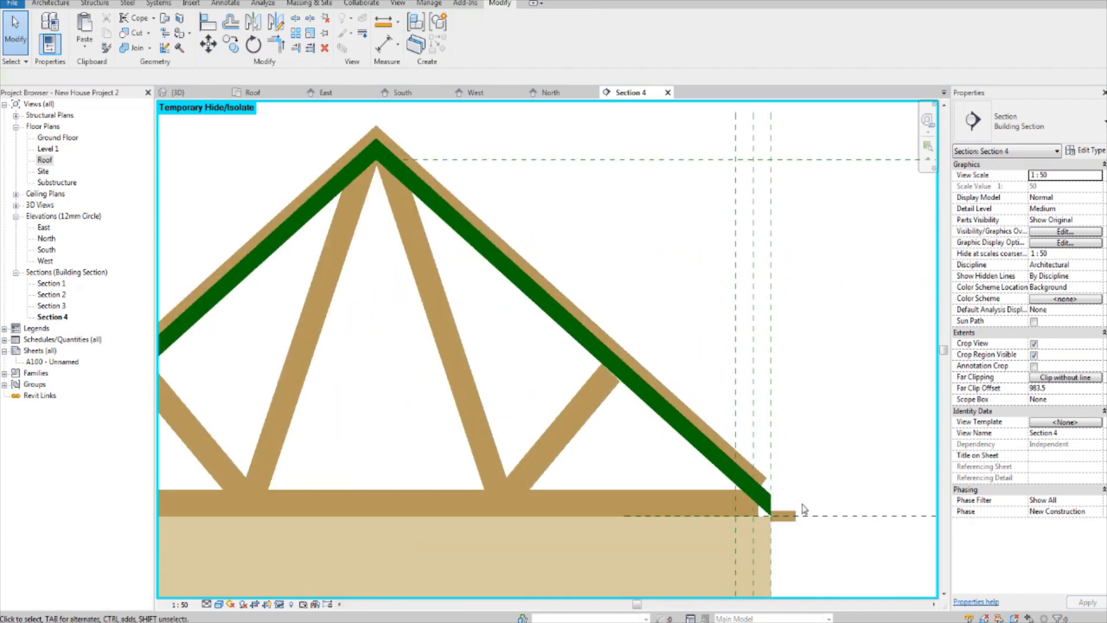
pyautogui.scroll(-2, 744, 473)
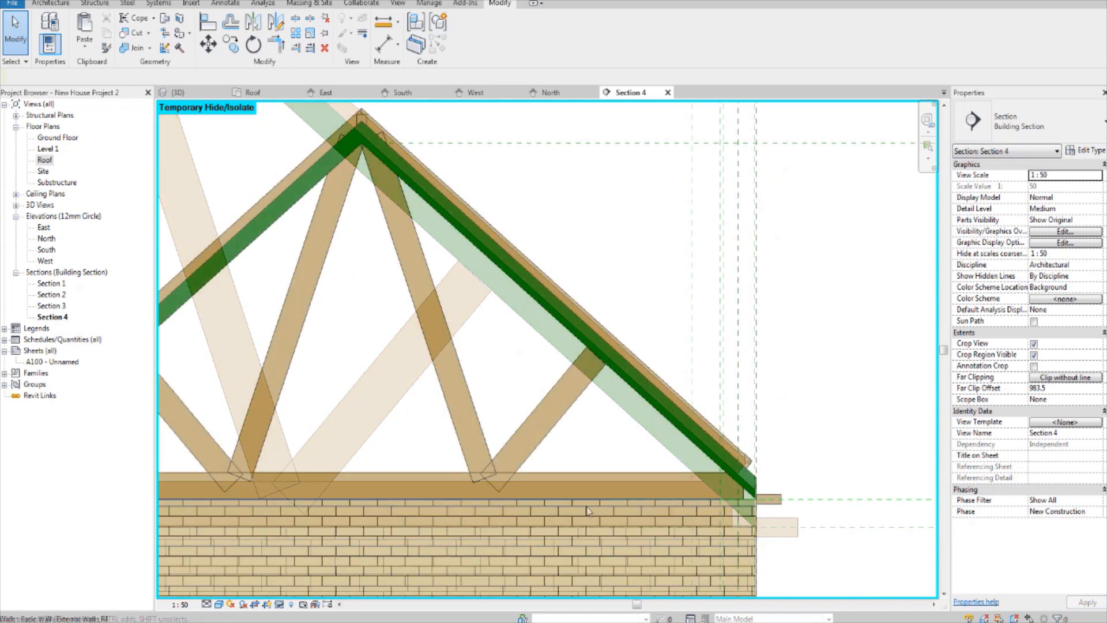
pyautogui.moveTo(194, 514); pyautogui.dragTo(502, 485, button='middle')
pyautogui.scroll(2, 304, 421)
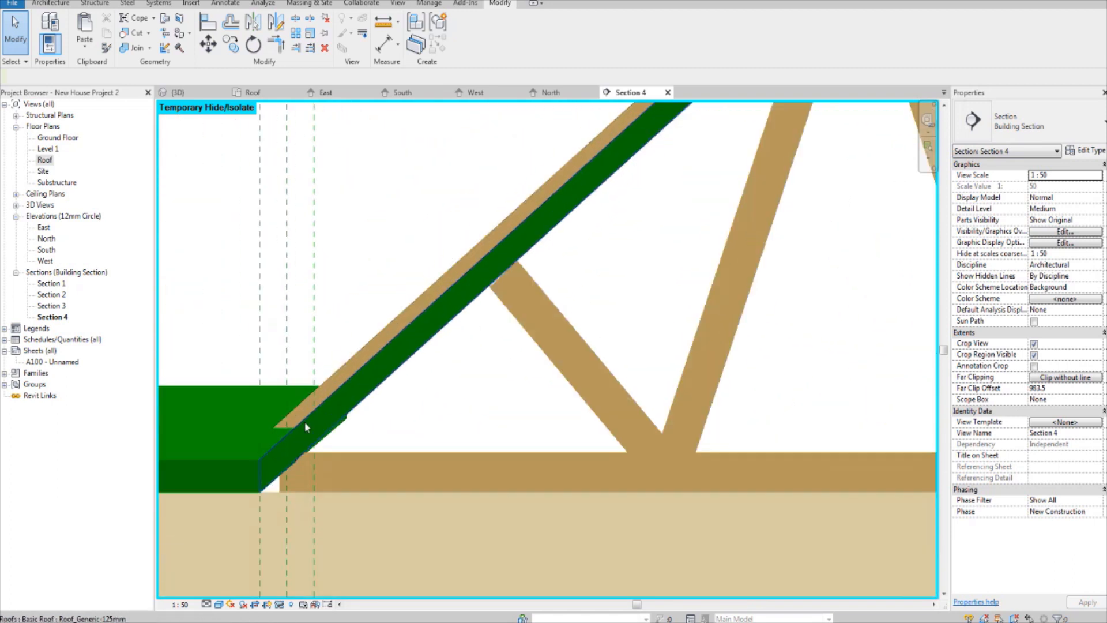
pyautogui.scroll(-2, 299, 472)
pyautogui.moveTo(681, 432); pyautogui.dragTo(258, 486, button='middle')
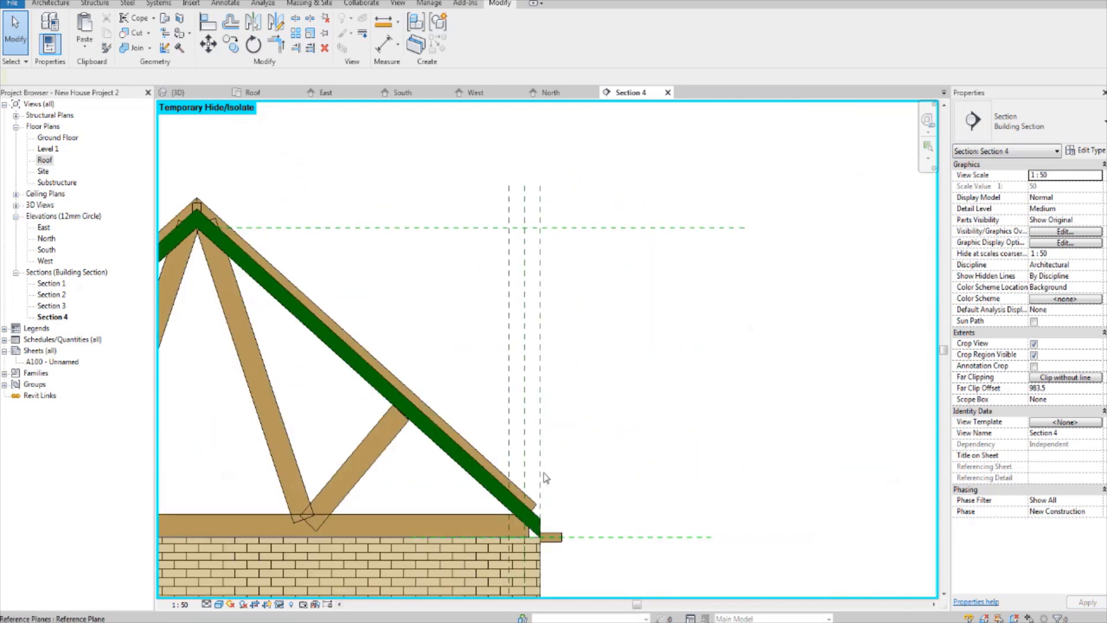
pyautogui.scroll(2, 543, 475)
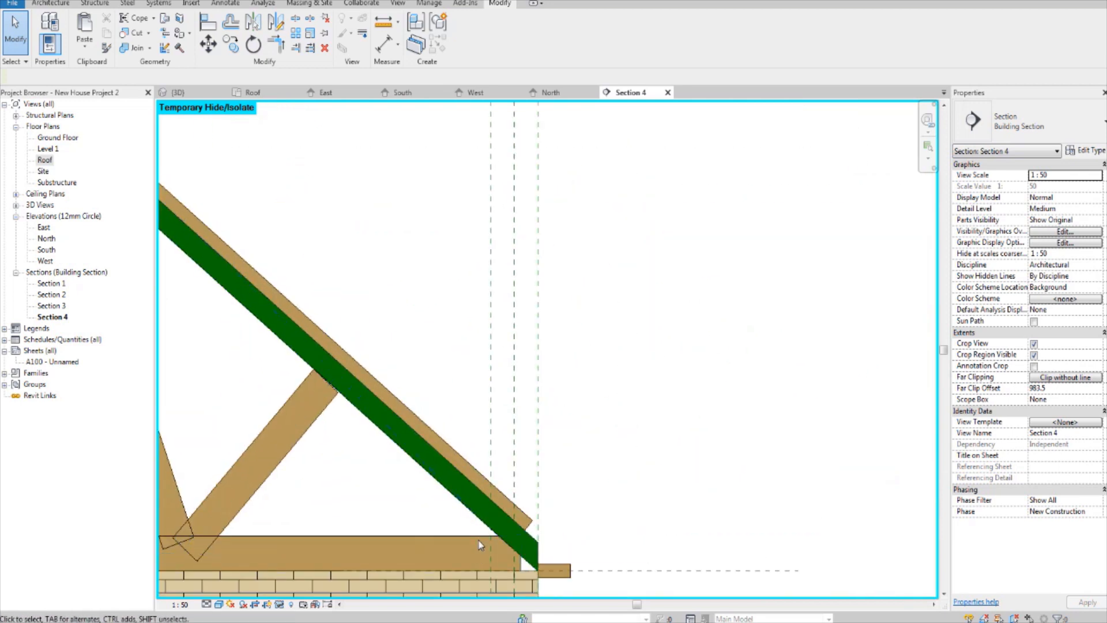
# Step: Unpin the truss's bottom chord near the right eaves so its ends can be adjusted
pyautogui.click(483, 542)
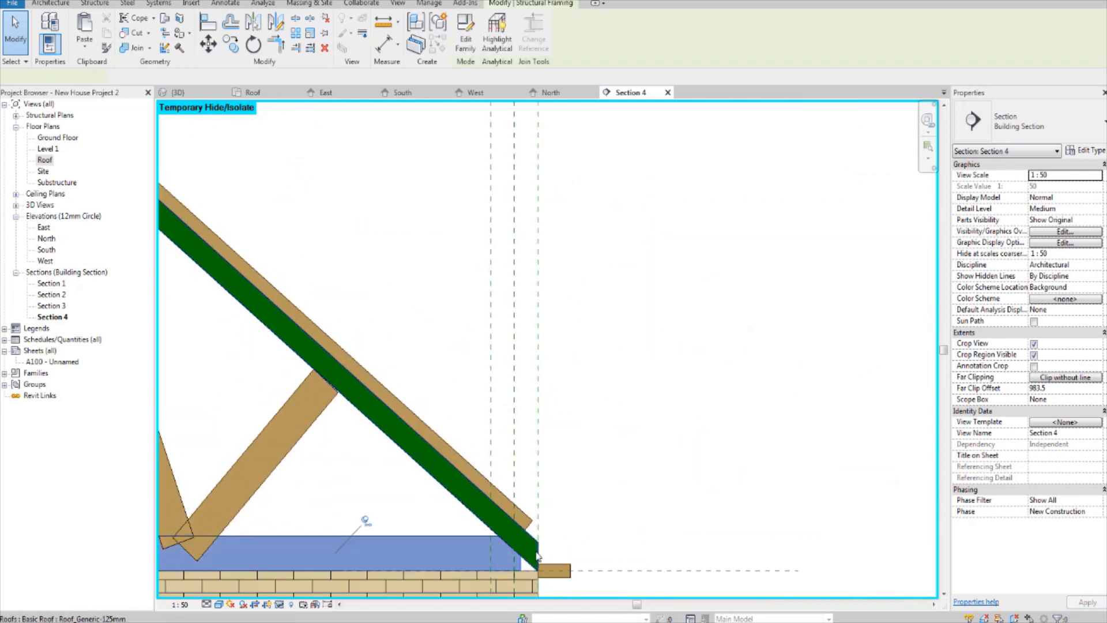
pyautogui.scroll(-1, 495, 548)
pyautogui.moveTo(513, 558); pyautogui.dragTo(526, 544, button='middle')
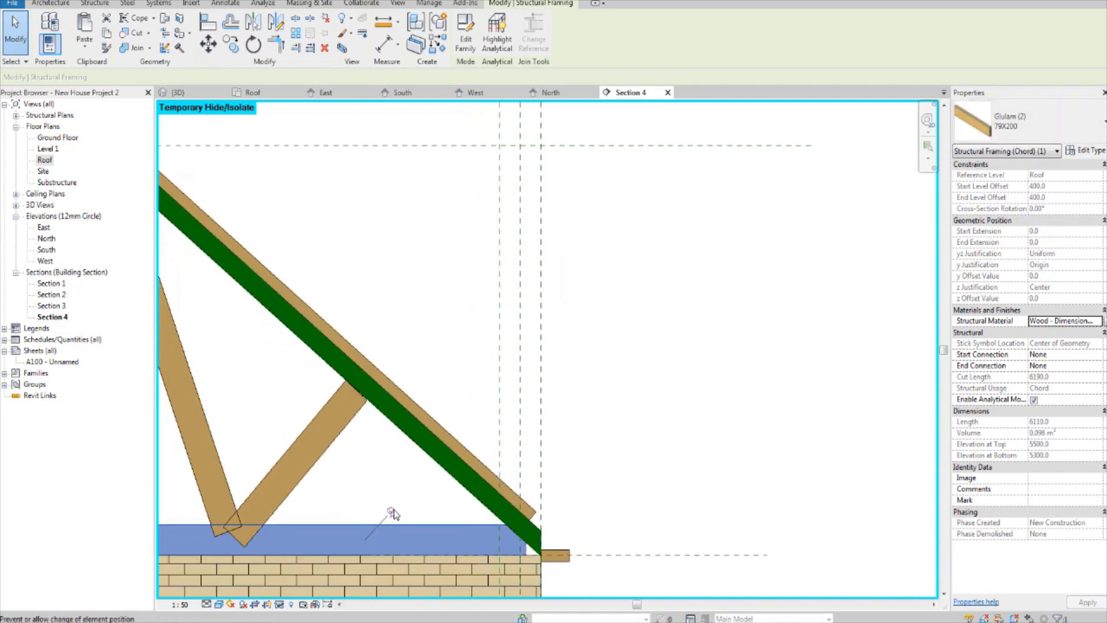
pyautogui.click(393, 513)
# Step: Temporarily hide the main pitched roof in the section so only the truss members show
pyautogui.click(465, 487)
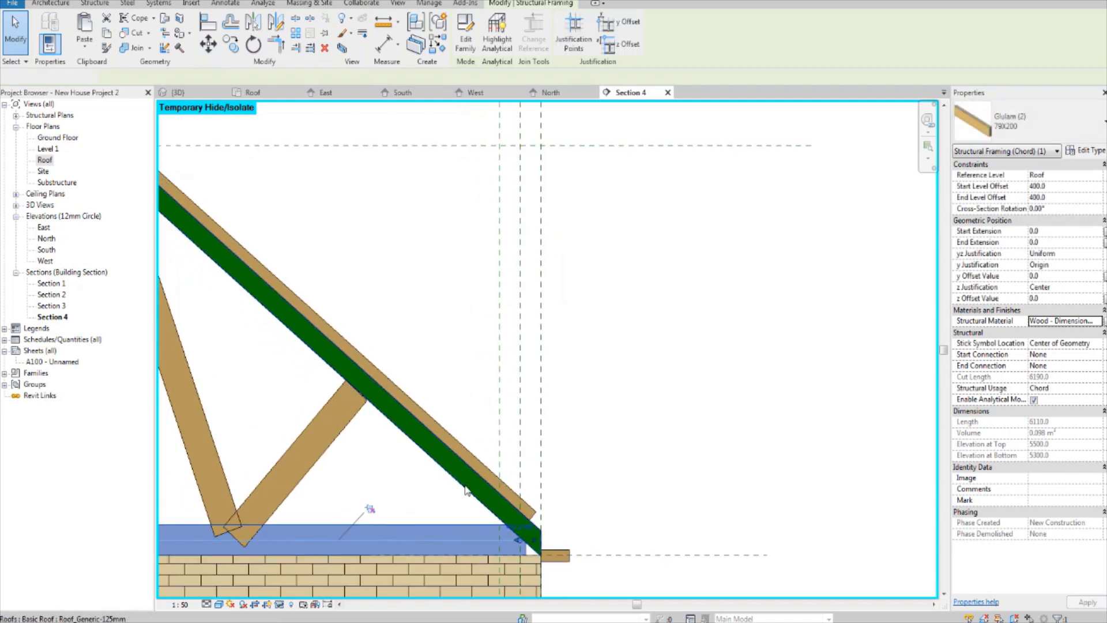
pyautogui.moveTo(346, 491); pyautogui.dragTo(426, 499, button='middle')
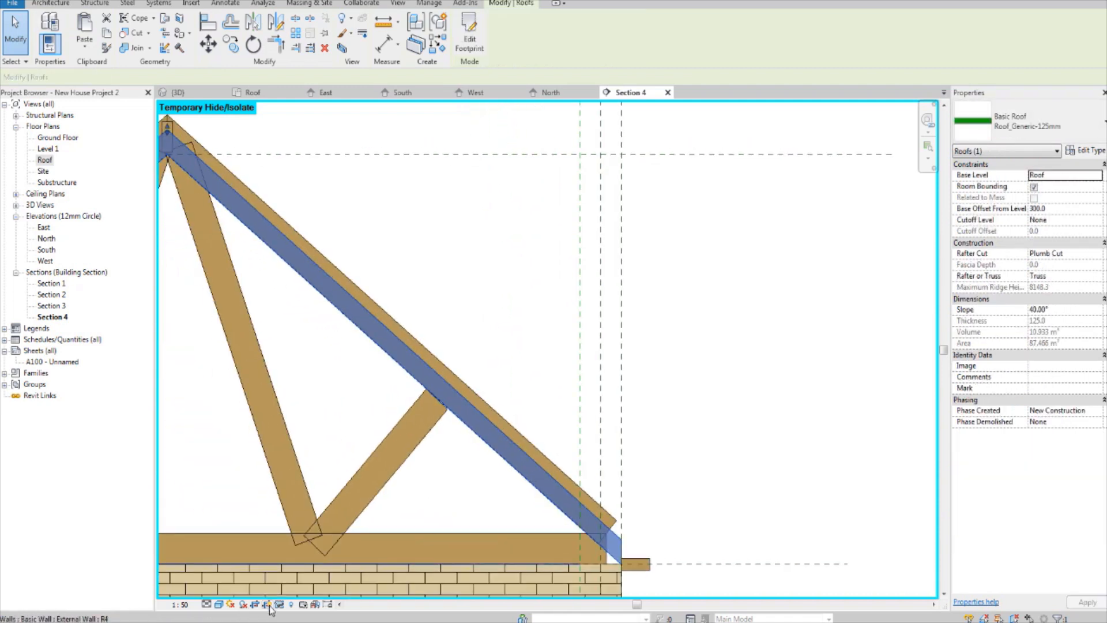
pyautogui.click(267, 604)
pyautogui.click(323, 573)
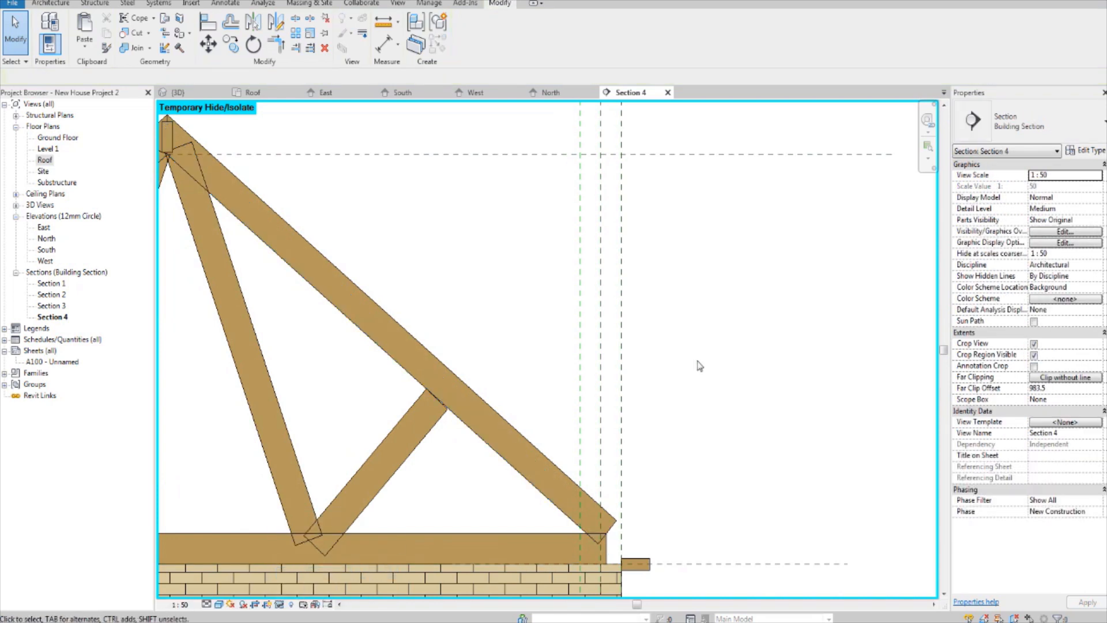
# Step: Stretch the bottom chord's right end just past the outer wall face, partway over the small timber at the eaves
pyautogui.scroll(3, 576, 499)
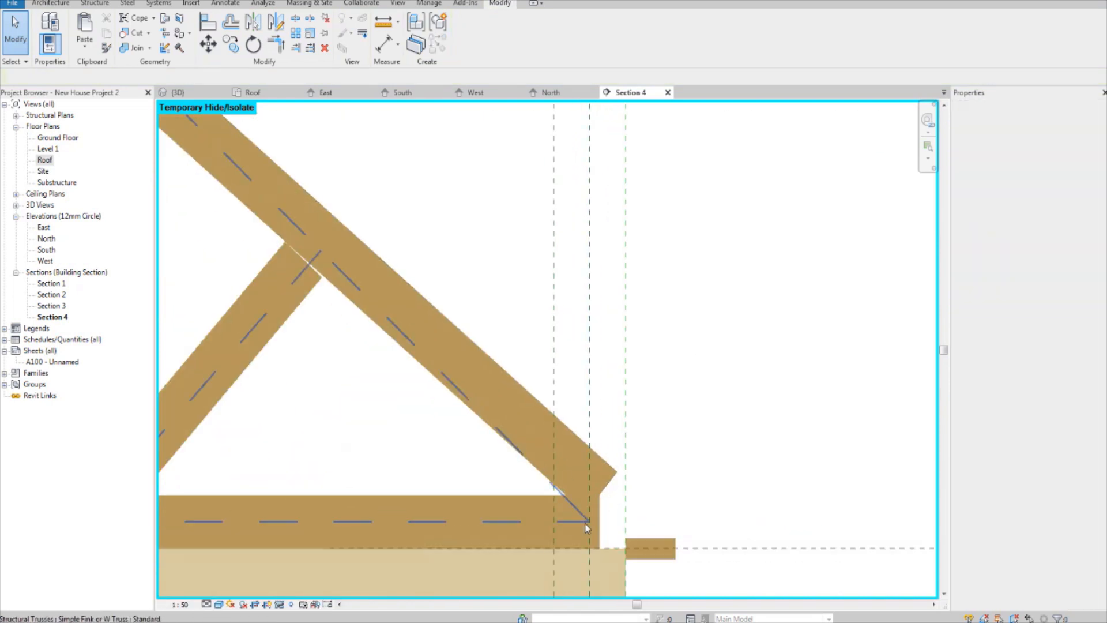
pyautogui.press('Tab')
pyautogui.click(557, 498)
pyautogui.scroll(1, 601, 523)
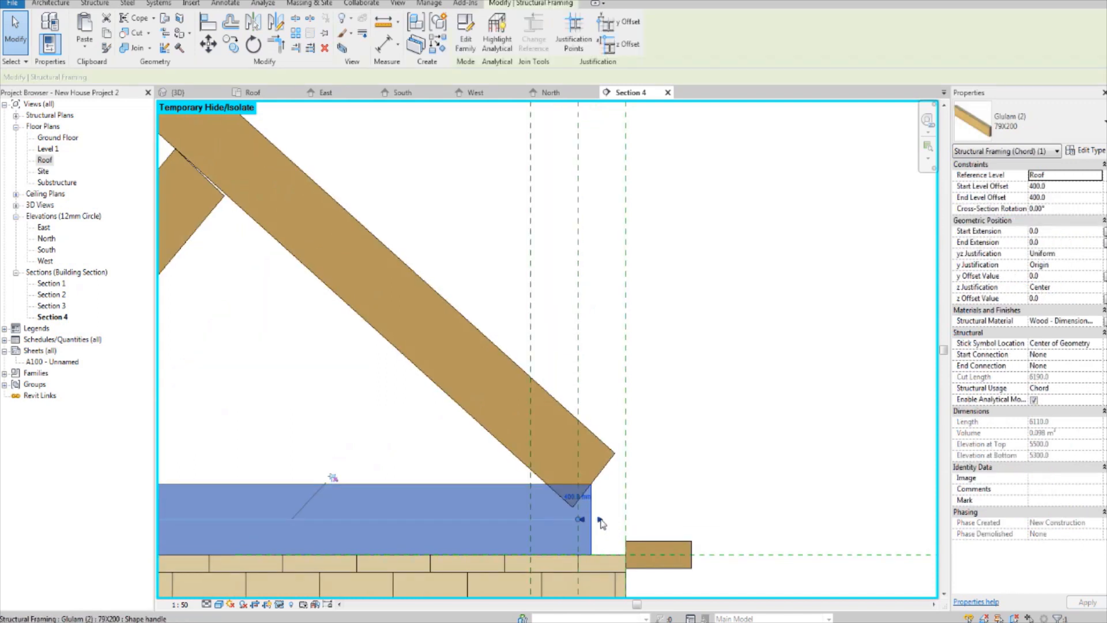
pyautogui.moveTo(601, 521); pyautogui.dragTo(640, 522)
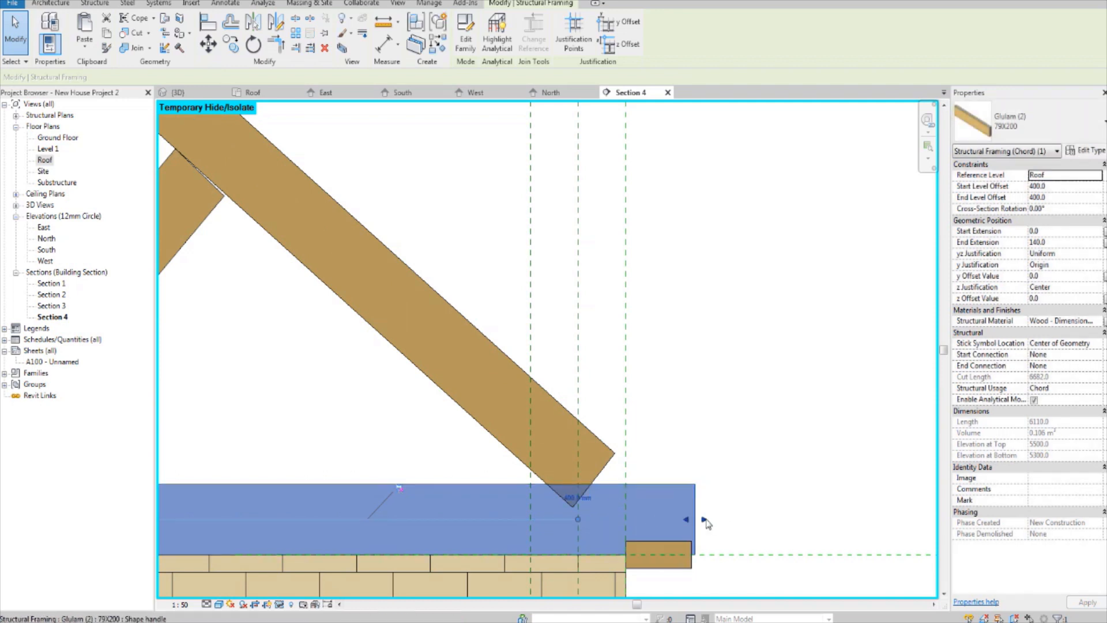
pyautogui.moveTo(704, 520); pyautogui.dragTo(645, 517)
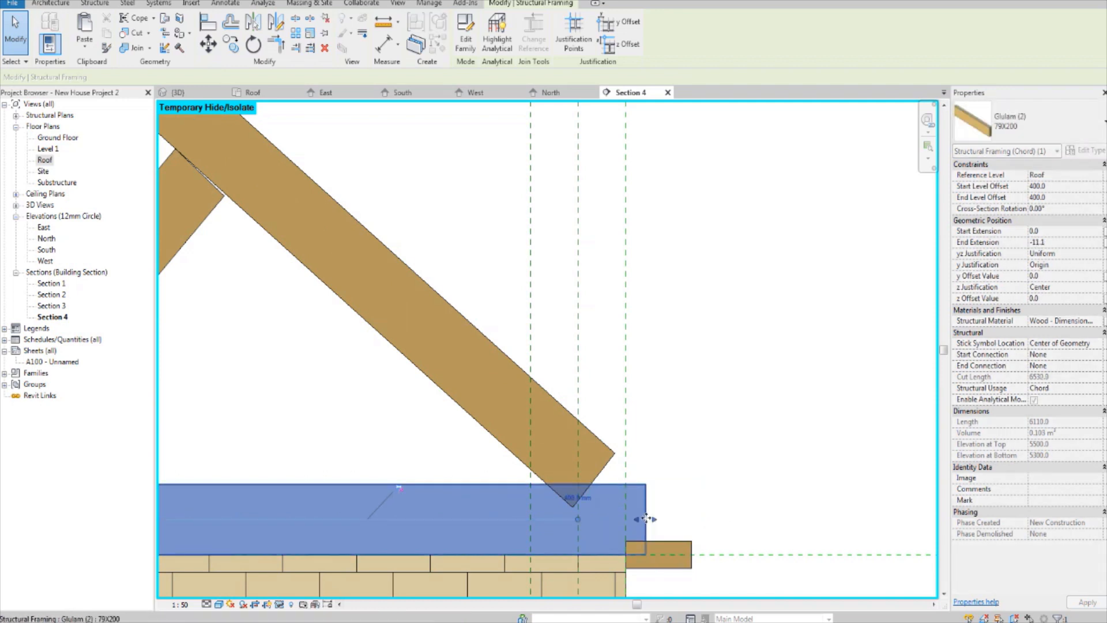
# Step: Extend the lower end of the right top chord until its tip meets the bottom chord's upper outer corner
pyautogui.click(608, 451)
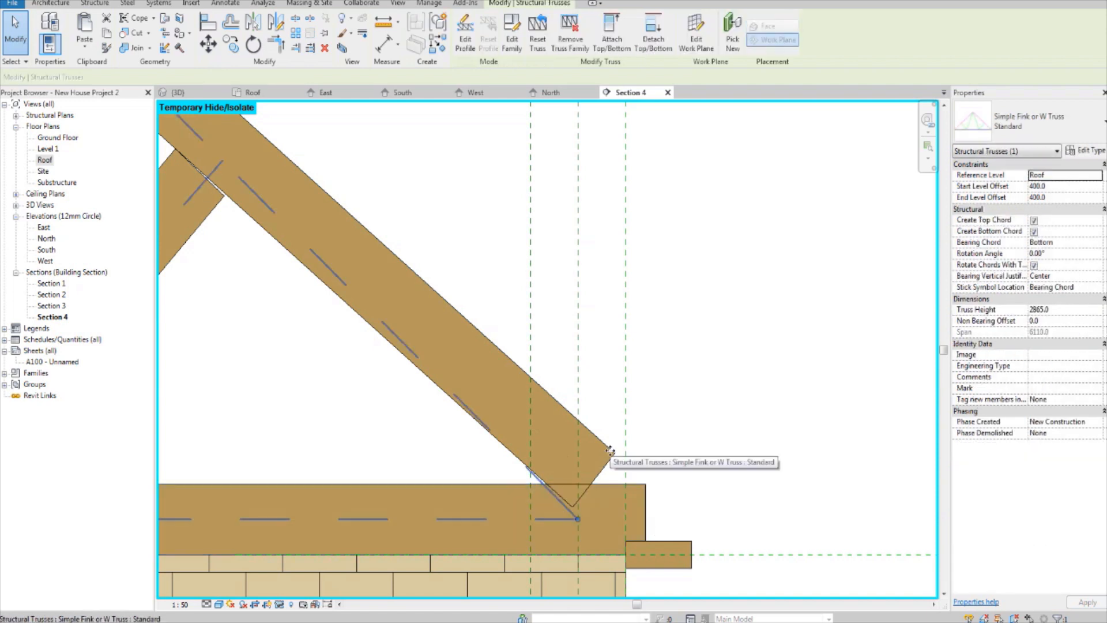
pyautogui.click(610, 451)
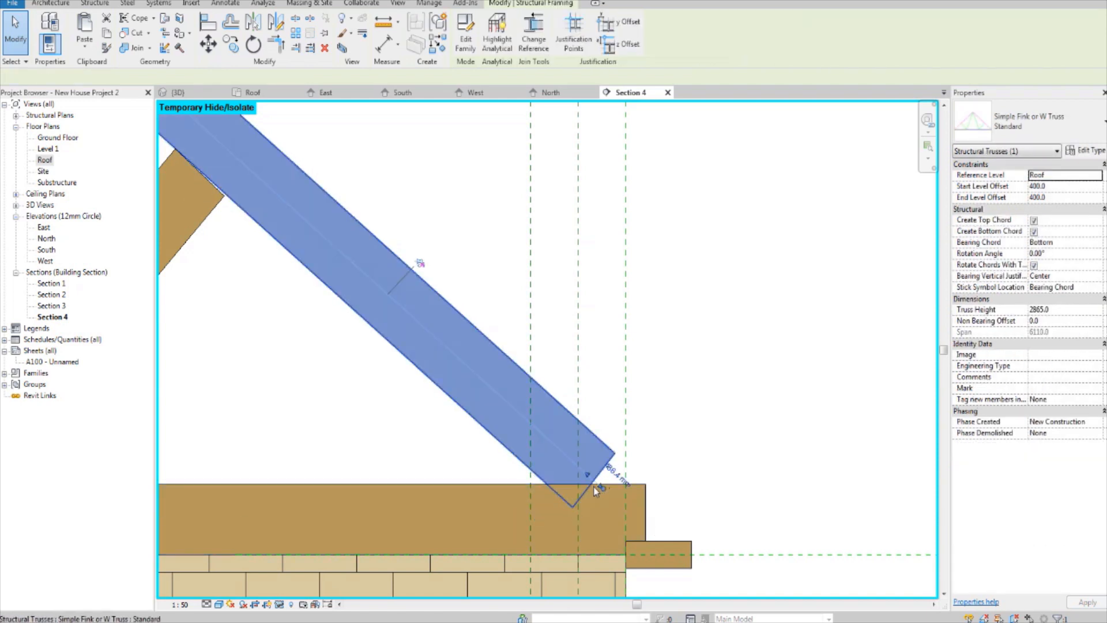
pyautogui.moveTo(614, 502); pyautogui.dragTo(640, 511)
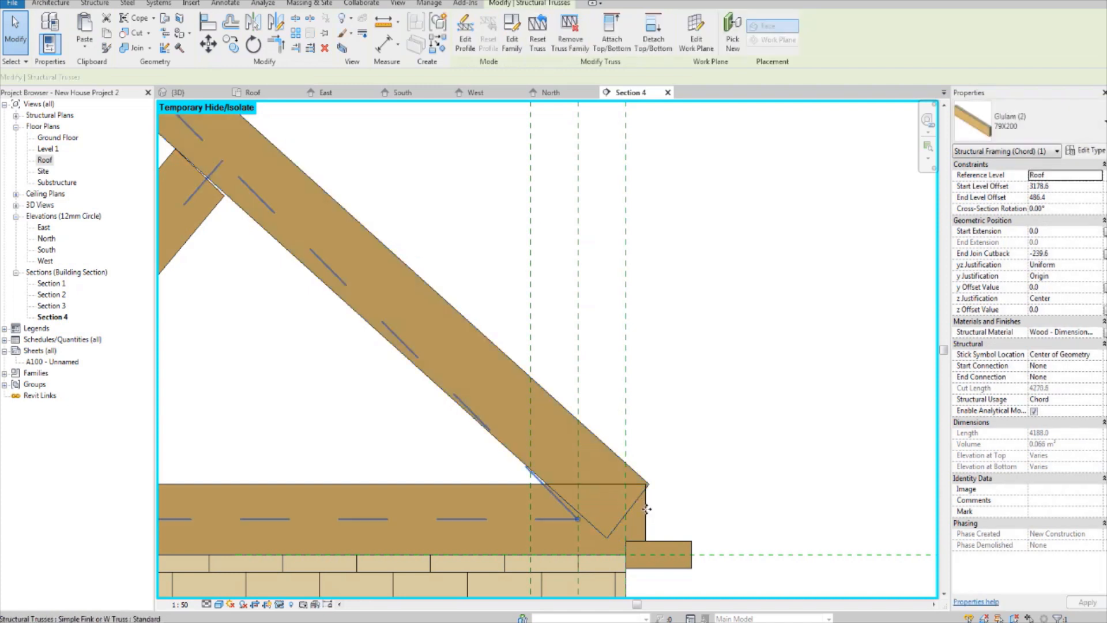
# Step: Align the bottom chord's right end with the tip of the right top chord
pyautogui.click(647, 518)
pyautogui.scroll(3, 647, 518)
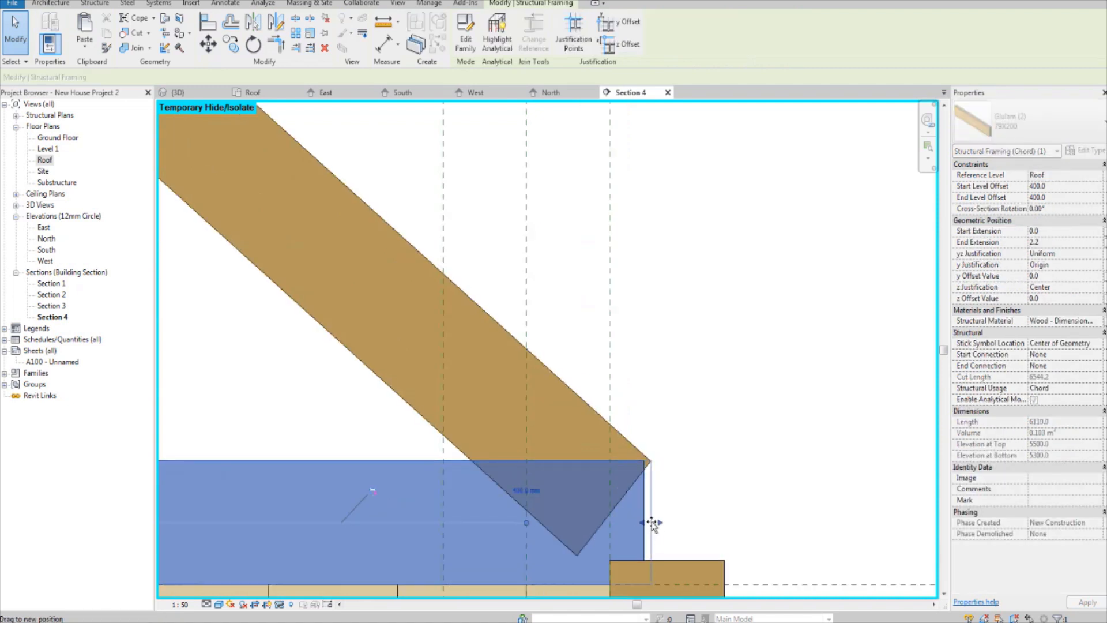
pyautogui.click(690, 493)
# Step: Temporarily hide the small projecting roof at the left eaves
pyautogui.scroll(-3, 692, 489)
pyautogui.scroll(-3, 695, 489)
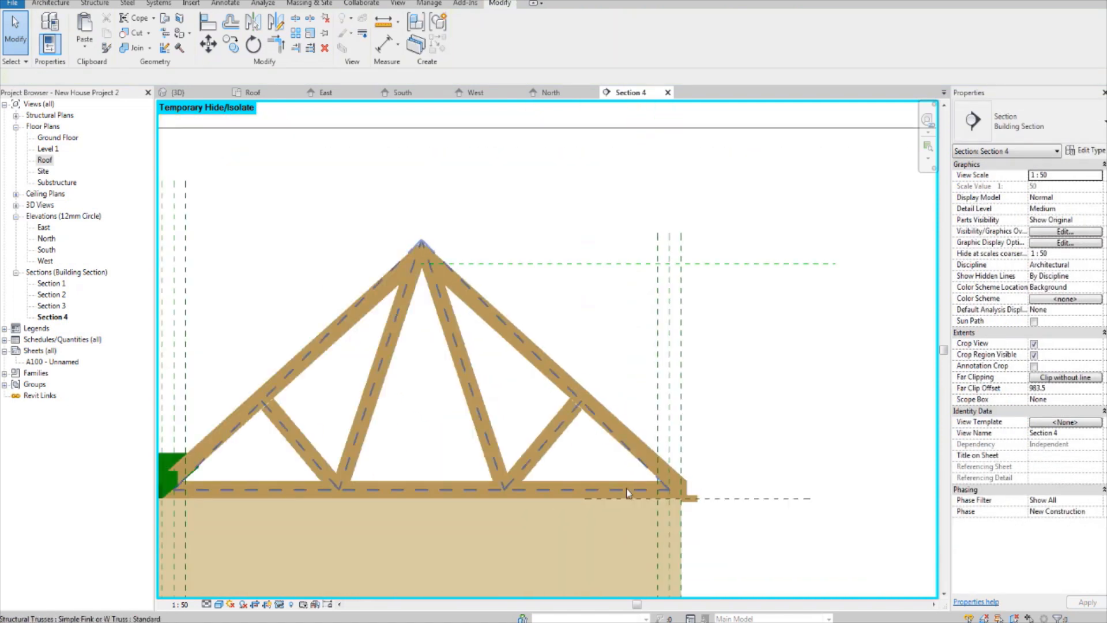
pyautogui.scroll(4, 359, 499)
pyautogui.moveTo(359, 499); pyautogui.dragTo(444, 498, button='middle')
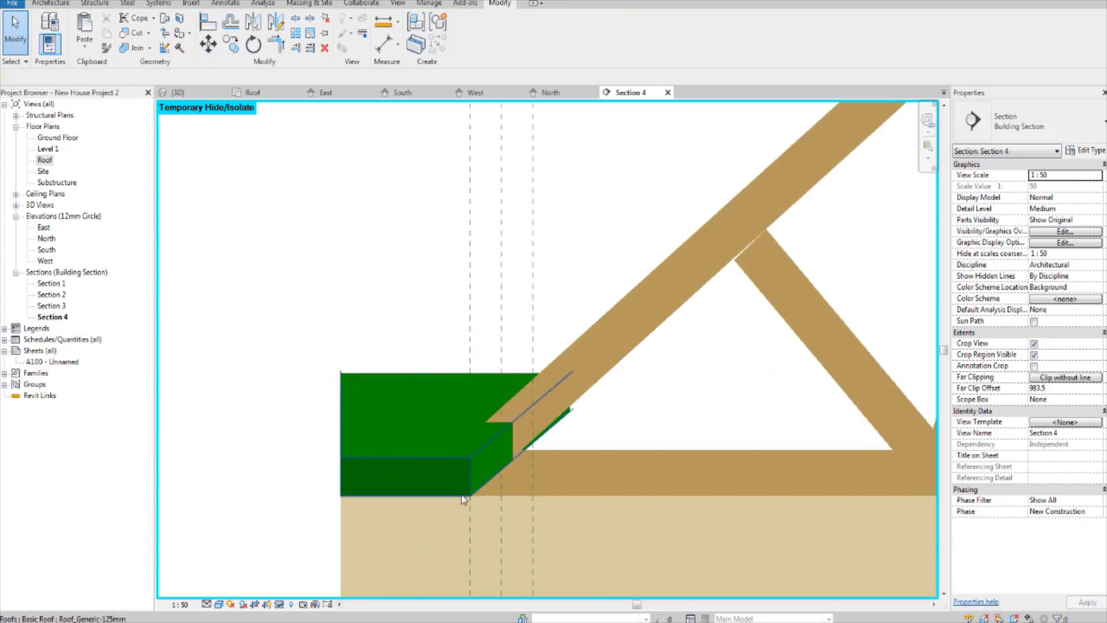
pyautogui.click(440, 489)
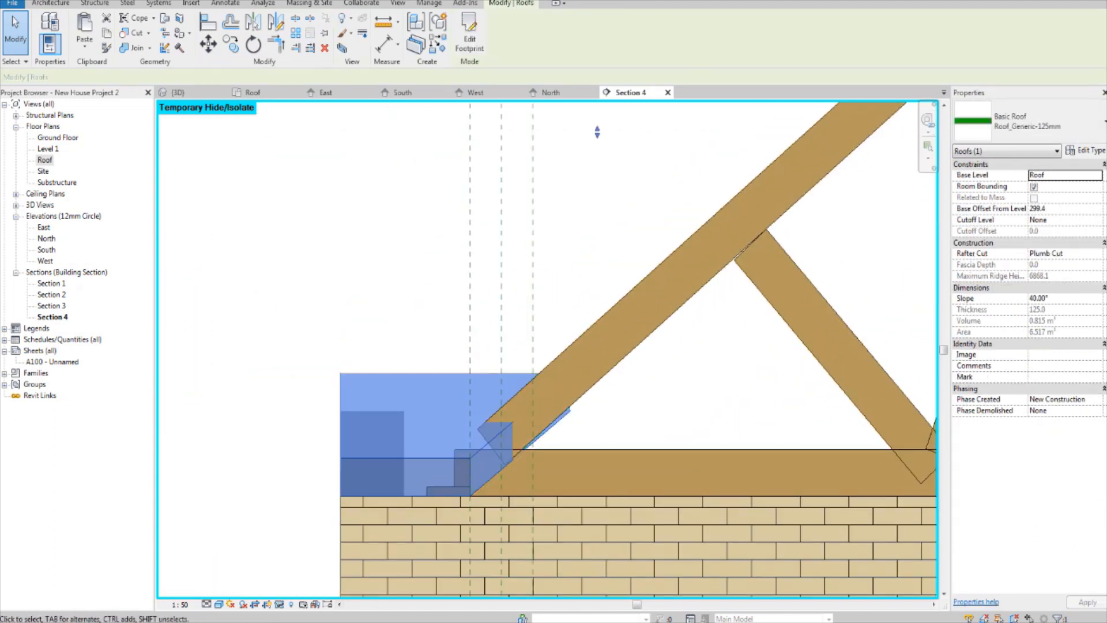
pyautogui.click(281, 605)
pyautogui.click(316, 575)
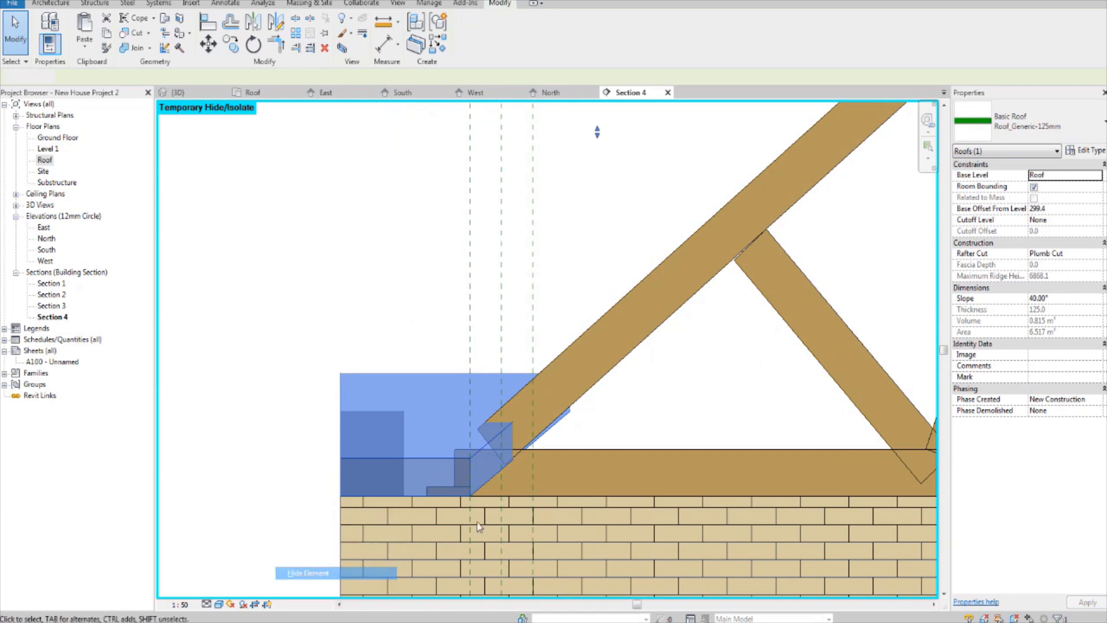
# Step: Extend the lower end of the left top chord until its tip meets the upper outer corner of the bottom chord
pyautogui.scroll(3, 529, 459)
pyautogui.click(492, 495)
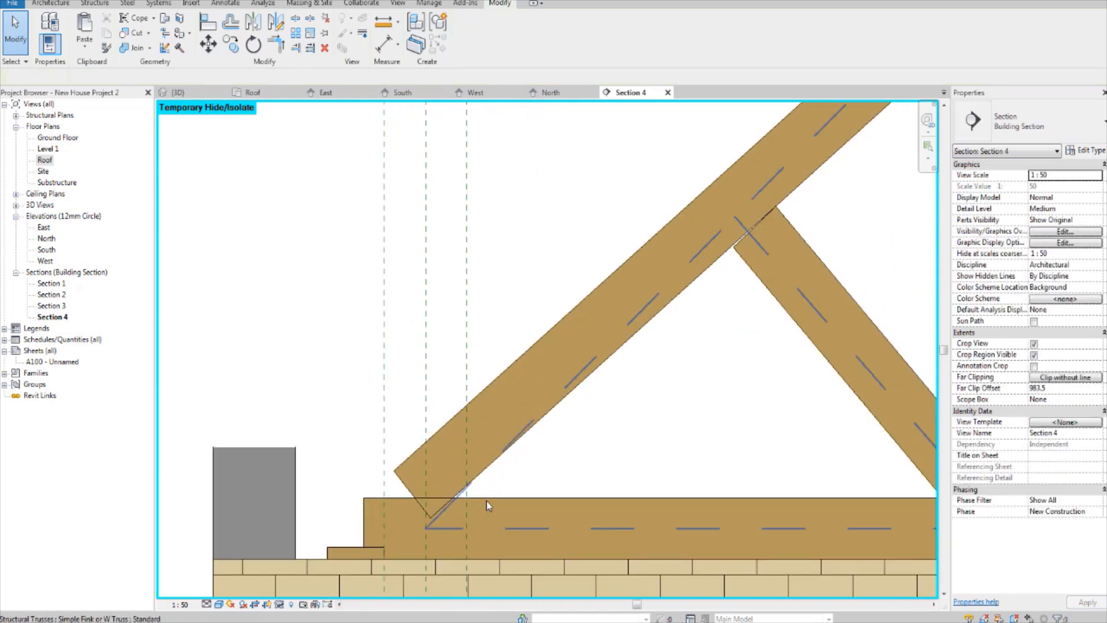
pyautogui.click(379, 514)
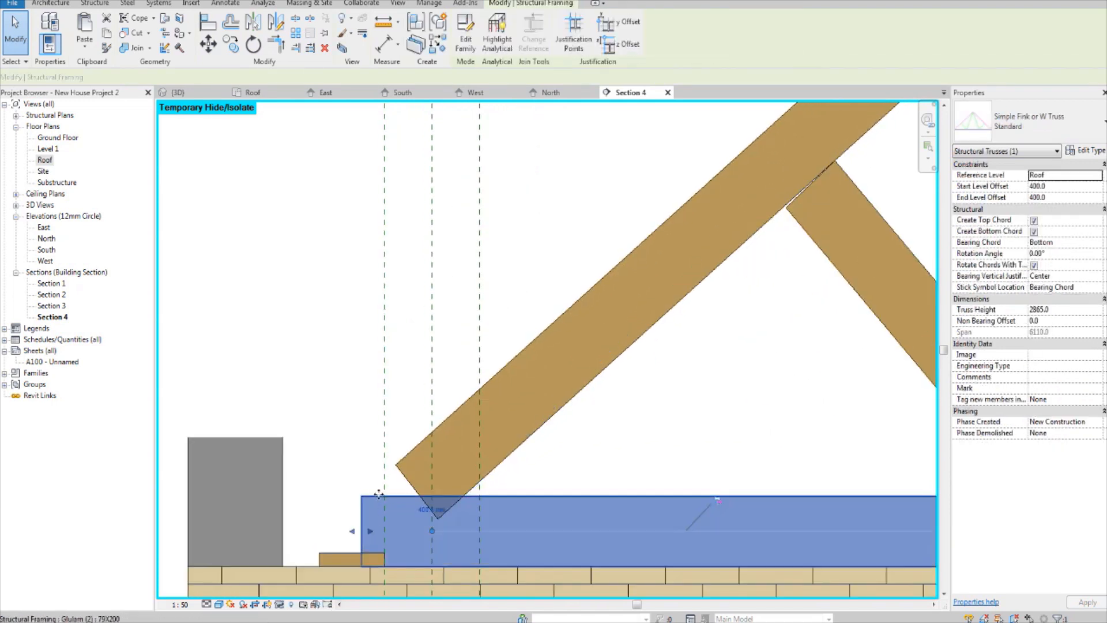
pyautogui.scroll(1, 375, 514)
pyautogui.moveTo(374, 515); pyautogui.dragTo(406, 448, button='middle')
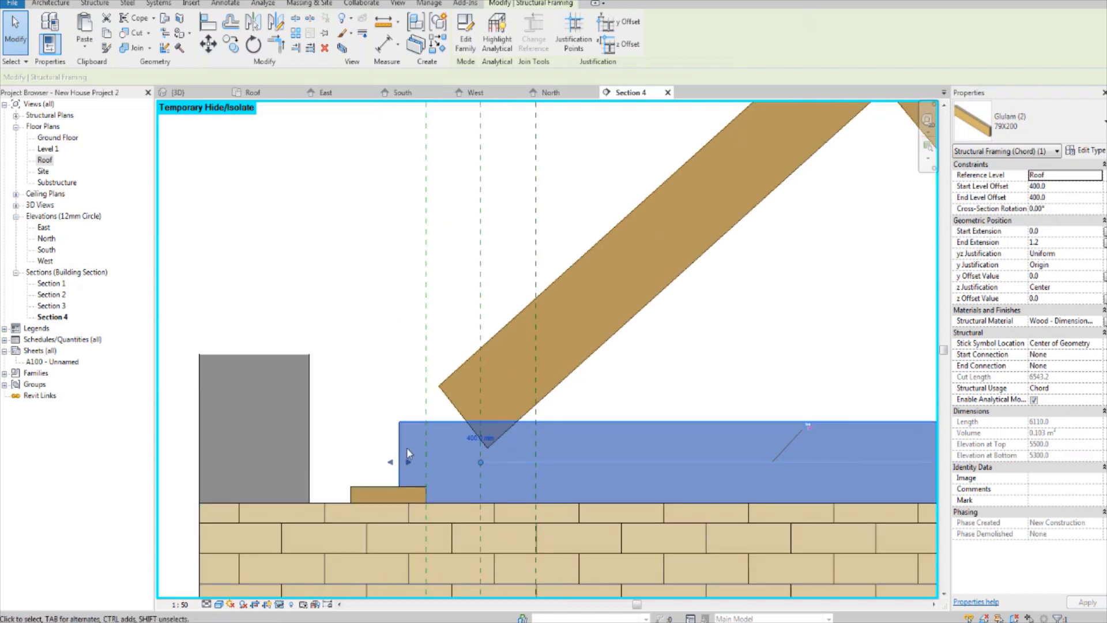
pyautogui.click(462, 375)
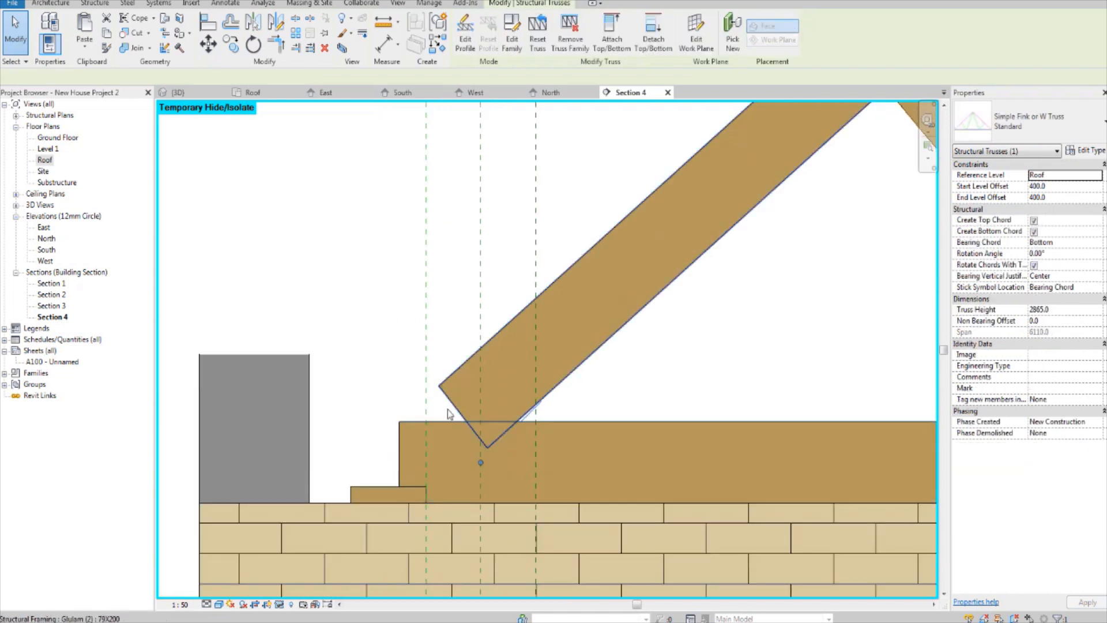
pyautogui.click(461, 374)
pyautogui.moveTo(448, 433); pyautogui.dragTo(421, 444)
pyautogui.hotkey('ctrl', 'z')
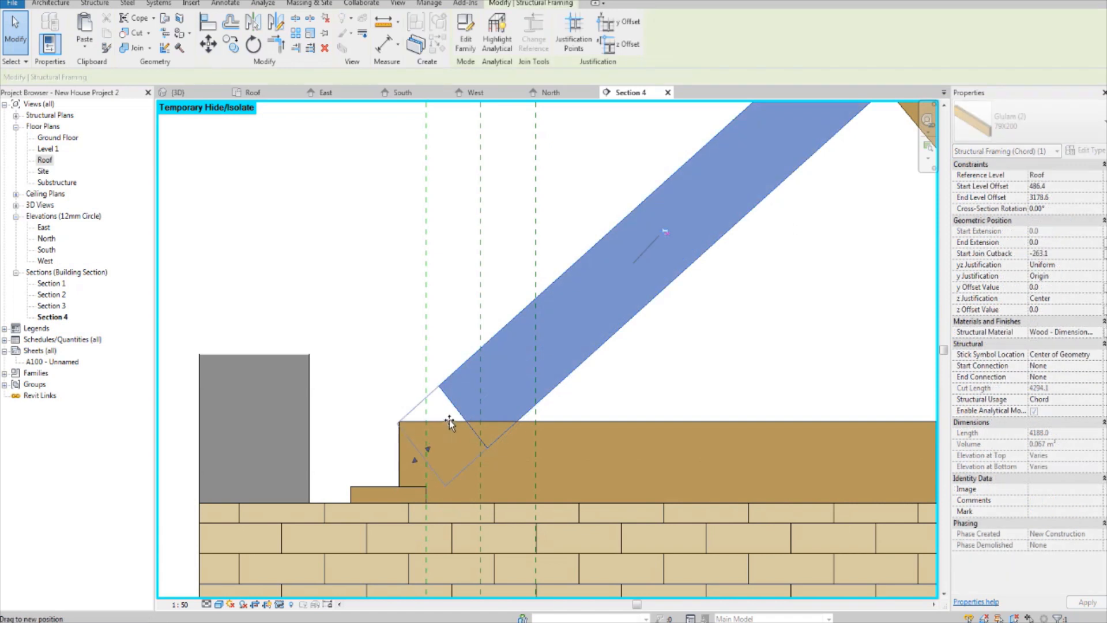
pyautogui.moveTo(448, 420); pyautogui.dragTo(453, 424)
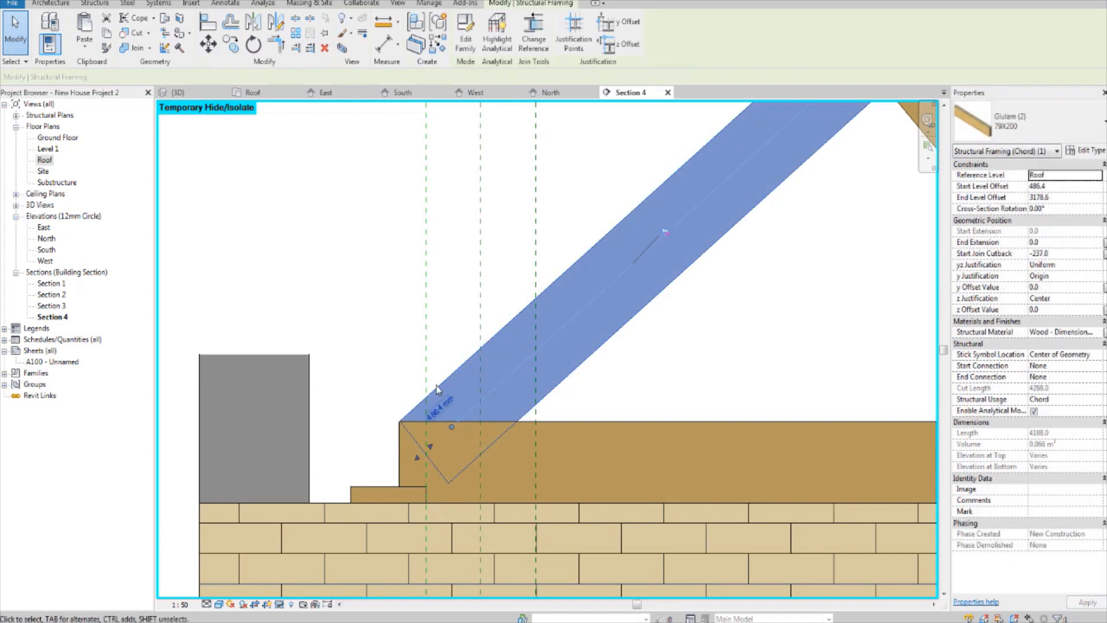
pyautogui.click(386, 355)
# Step: Review the full truss in section and the truss array in the 3D view, and open the Roof floor plan
pyautogui.scroll(-6, 386, 355)
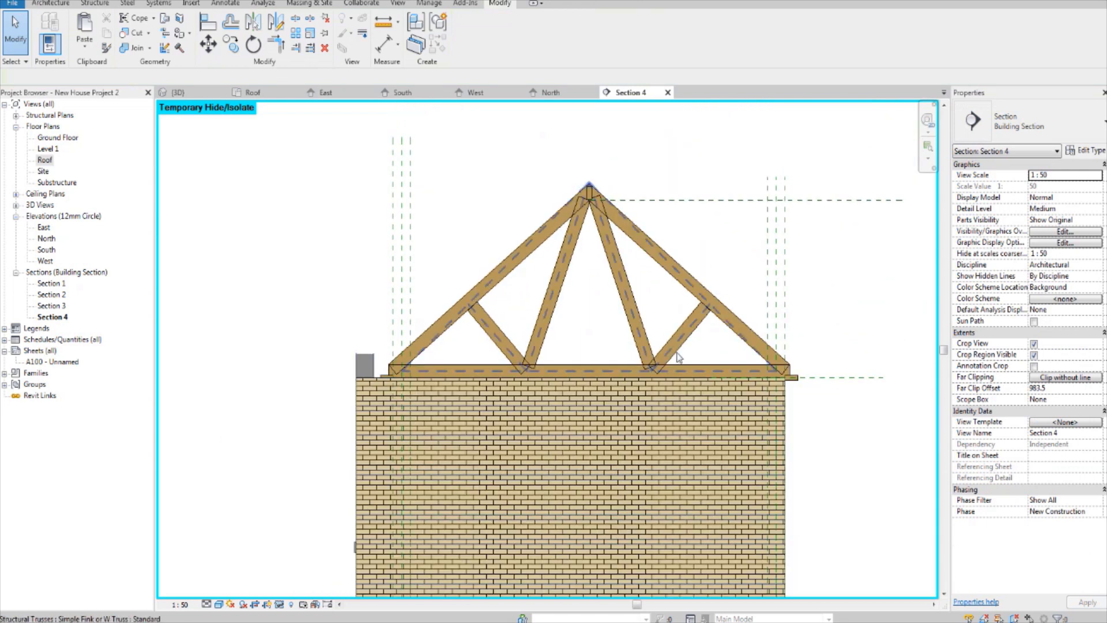
pyautogui.scroll(2, 511, 368)
pyautogui.scroll(-3, 518, 363)
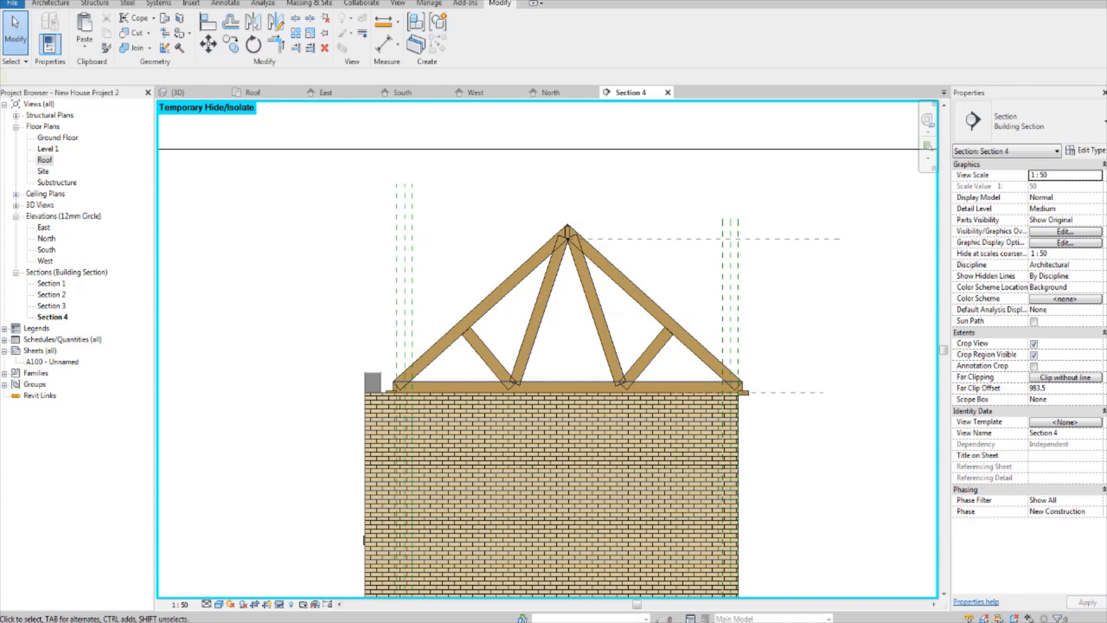
pyautogui.click(179, 92)
pyautogui.moveTo(543, 410); pyautogui.dragTo(574, 345, button='middle')
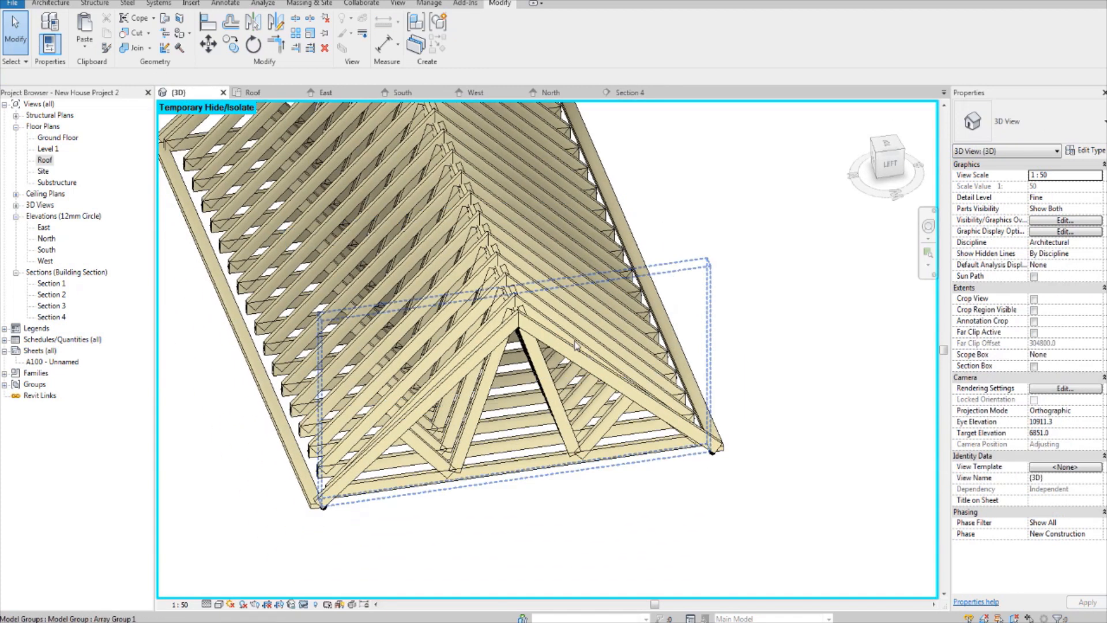
pyautogui.doubleClick(42, 160)
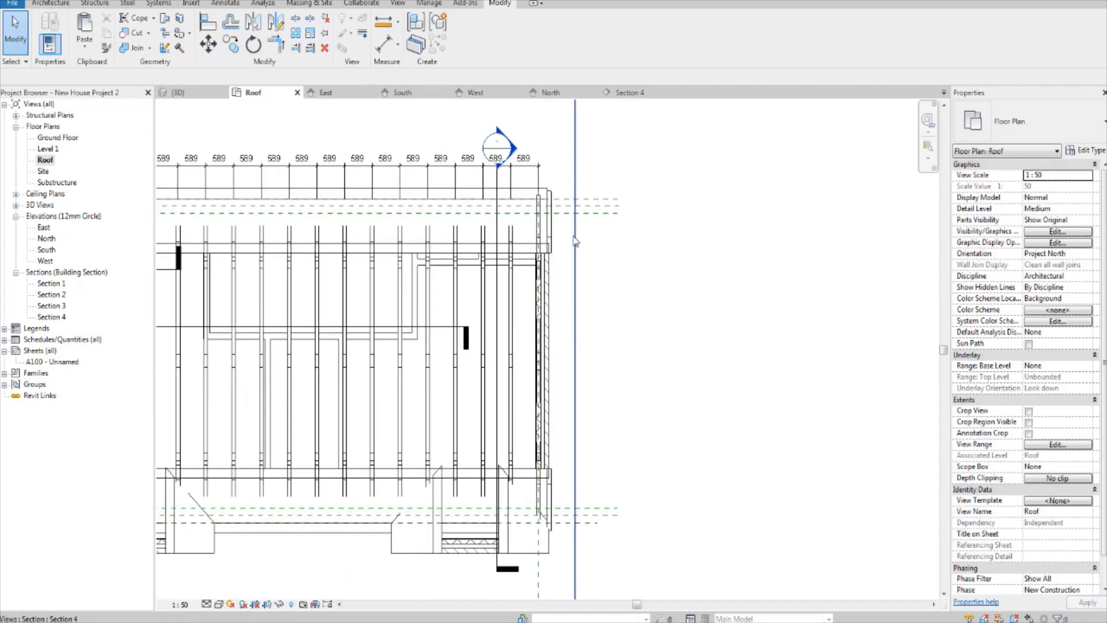
# Step: Try to delete every visible instance of the Simple Fink or W Truss from the Roof plan
pyautogui.click(575, 241)
pyautogui.scroll(4, 556, 255)
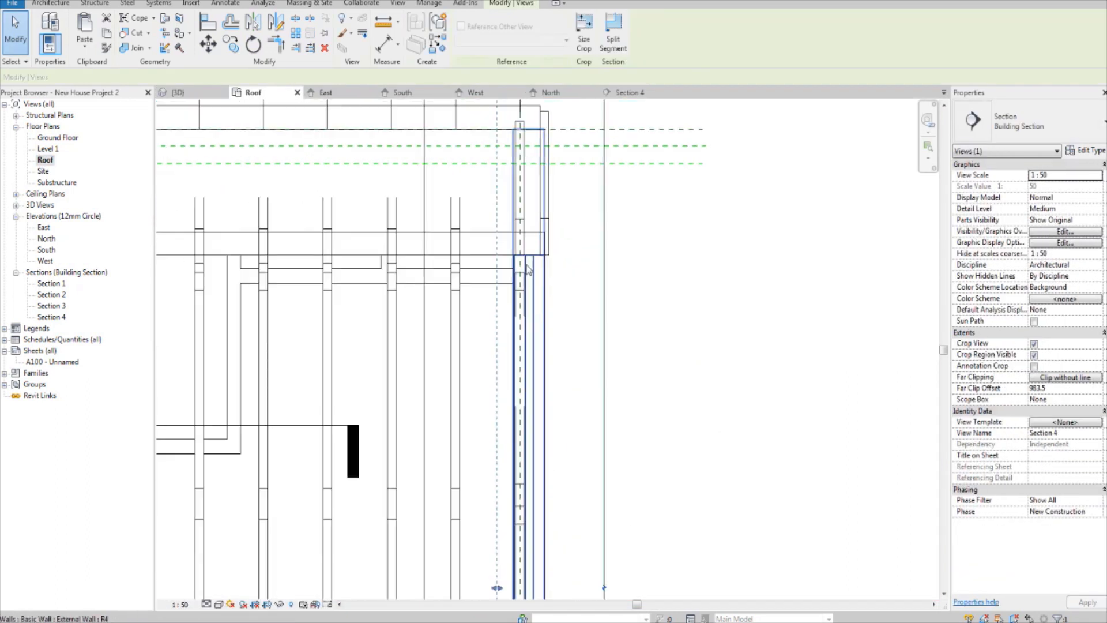
pyautogui.click(520, 258)
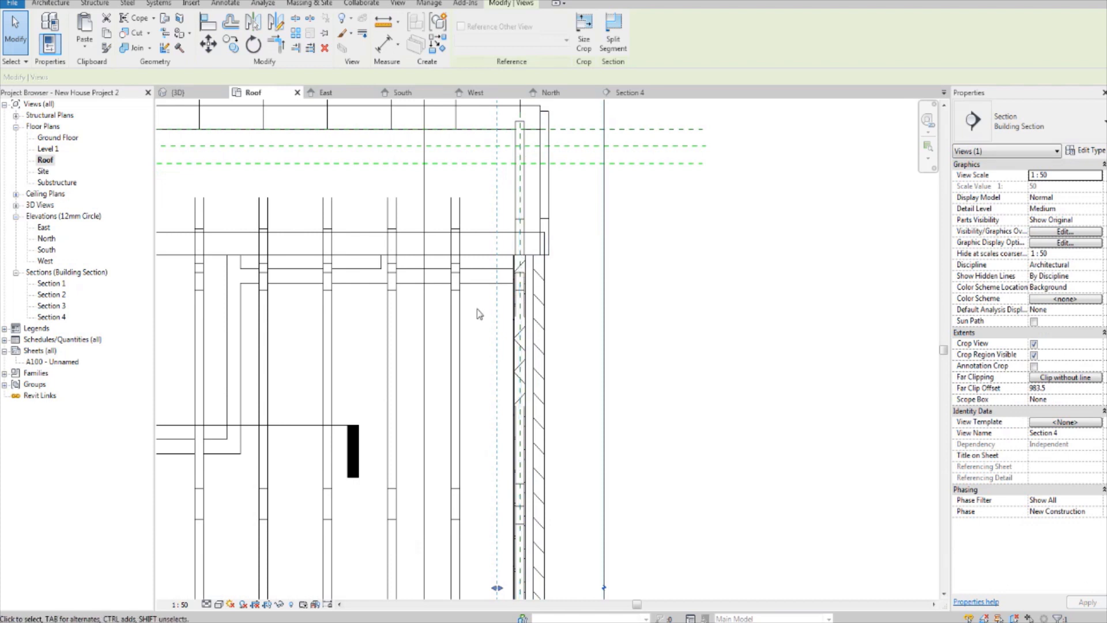
pyautogui.scroll(-2, 458, 313)
pyautogui.rightClick(523, 311)
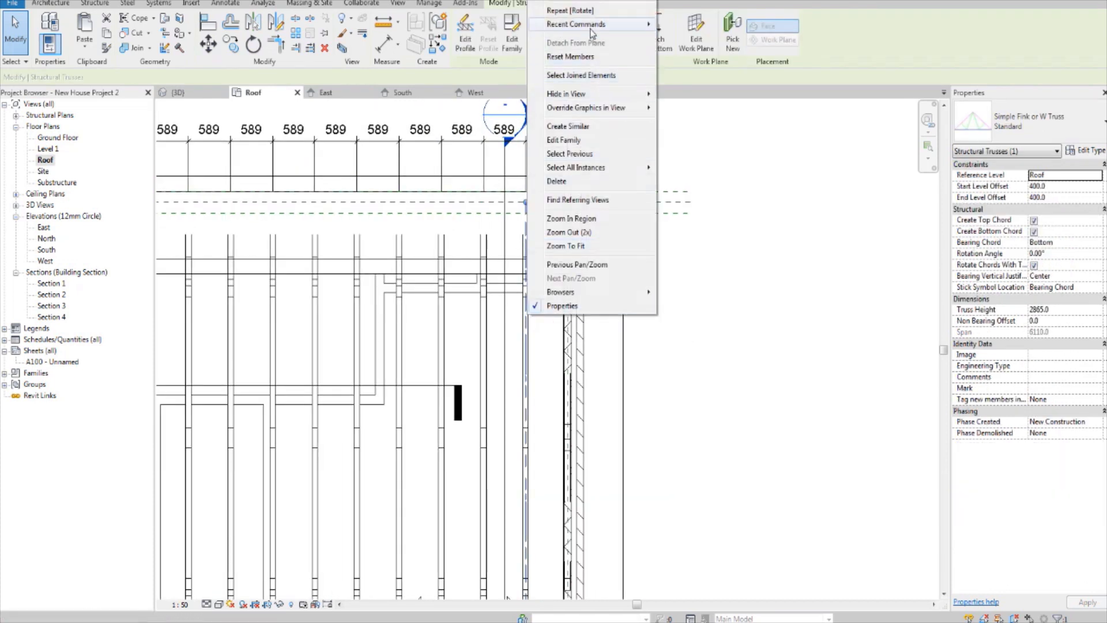
pyautogui.moveTo(562, 168)
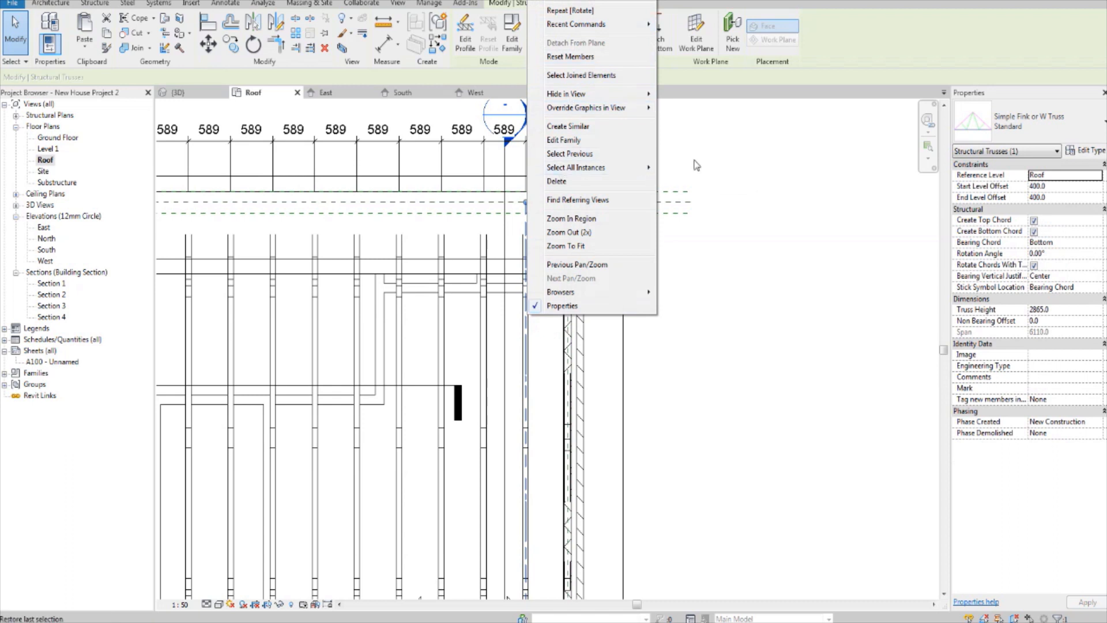
pyautogui.click(670, 170)
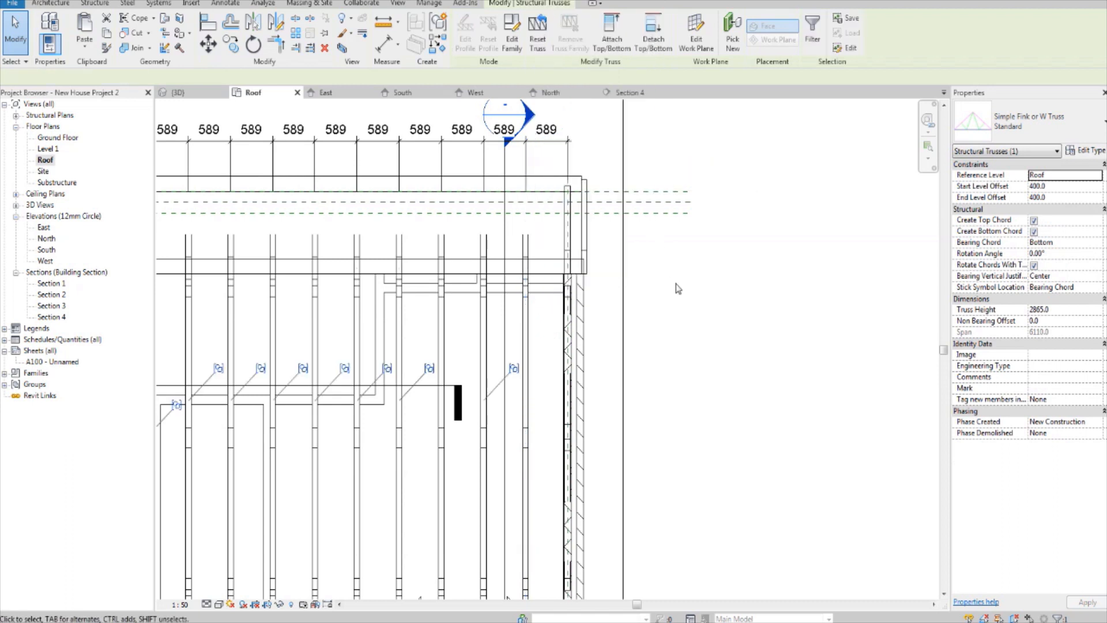
pyautogui.scroll(-4, 360, 398)
pyautogui.scroll(3, 370, 363)
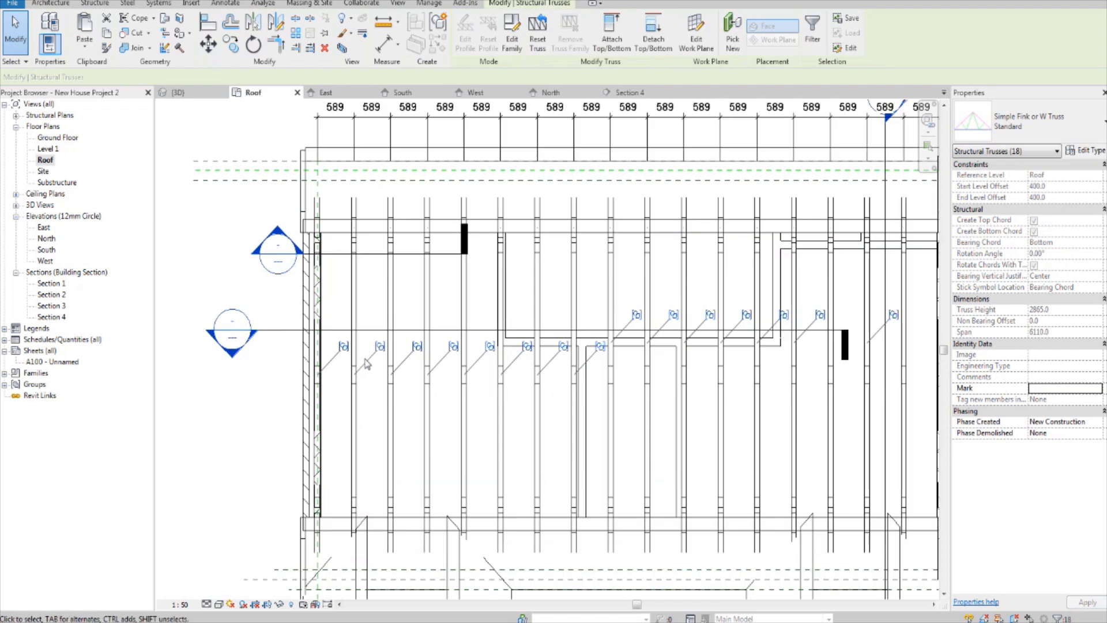
pyautogui.press('Delete')
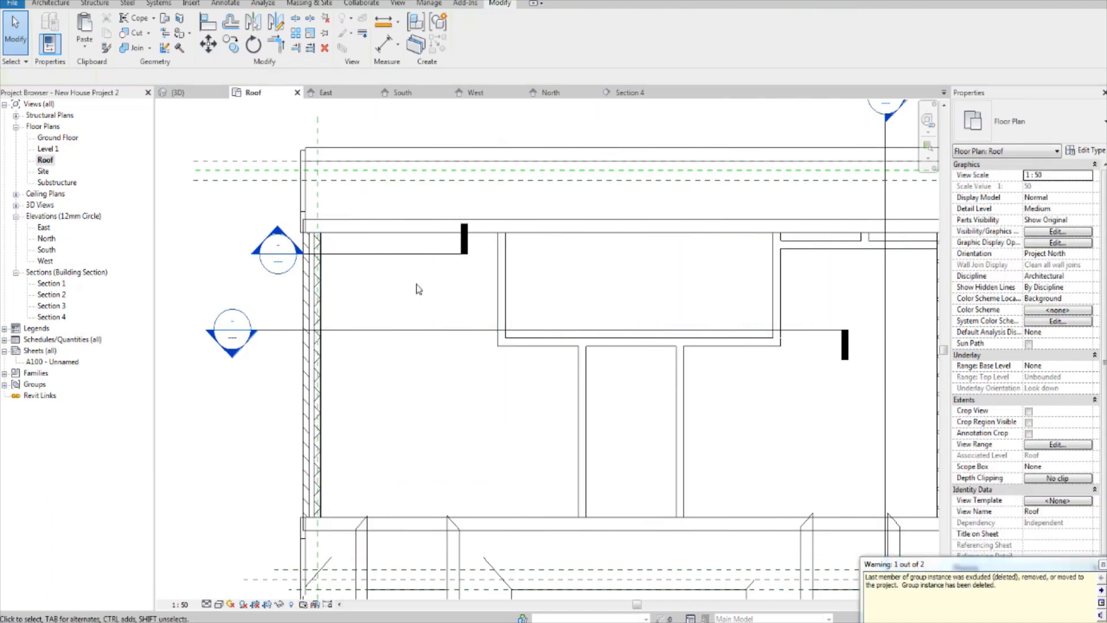
# Step: Undo the deletion of all the trusses after checking the right gable wall
pyautogui.moveTo(592, 281); pyautogui.dragTo(289, 319, button='middle')
pyautogui.scroll(2, 629, 263)
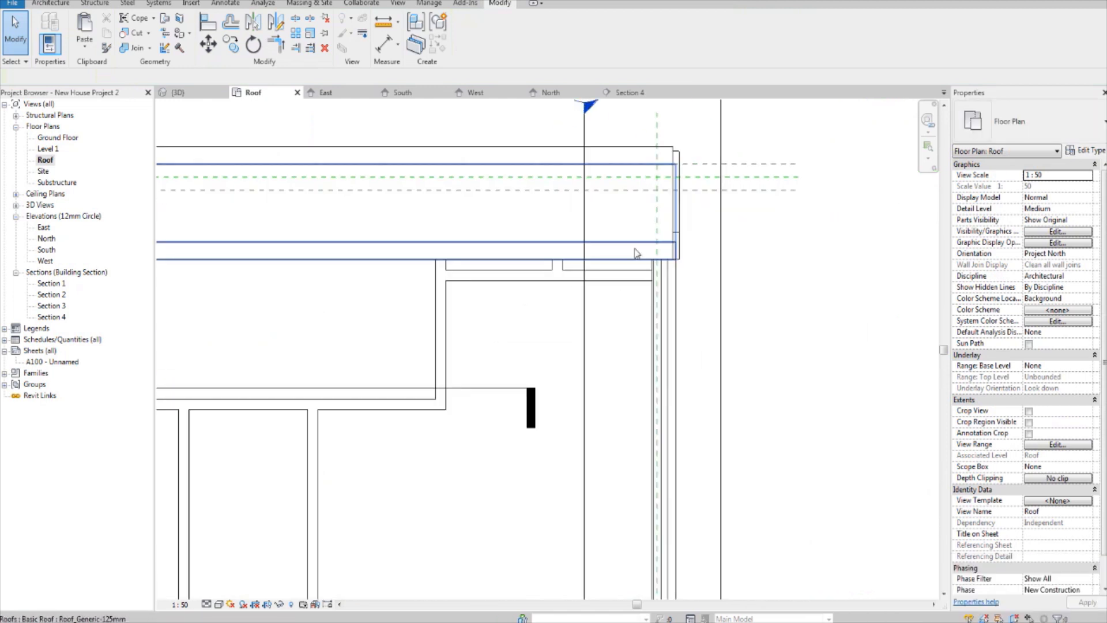
pyautogui.scroll(2, 637, 253)
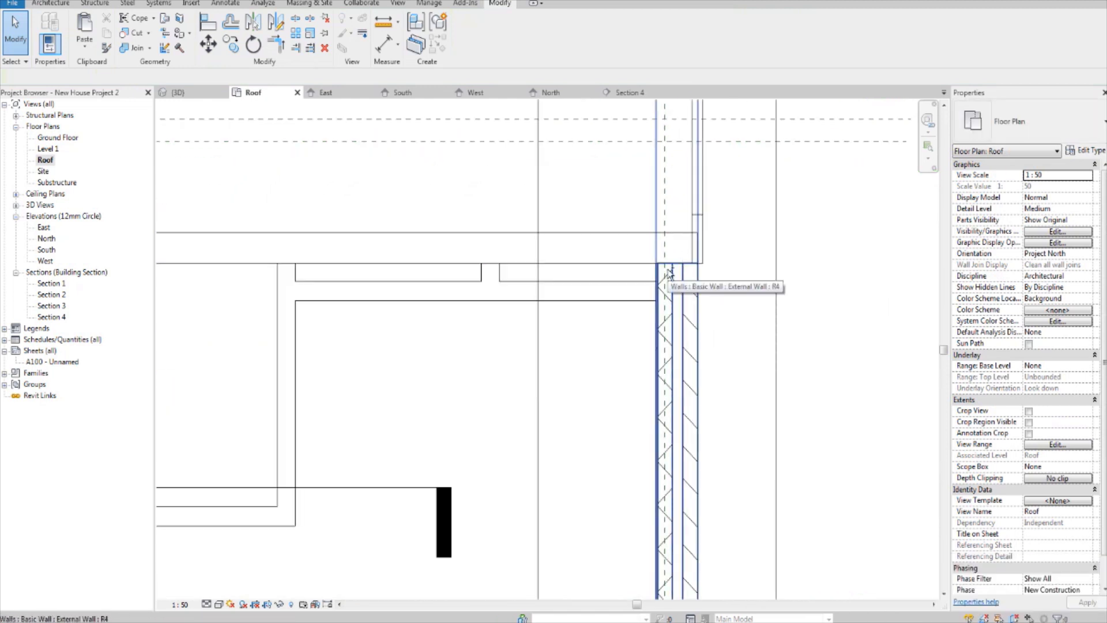
pyautogui.hotkey('ctrl', 'z')
# Step: Delete all the arrayed truss groups across the roof, keeping only the corrected truss on the right gable wall
pyautogui.moveTo(771, 261); pyautogui.dragTo(461, 343, button='middle')
pyautogui.scroll(-1, 540, 343)
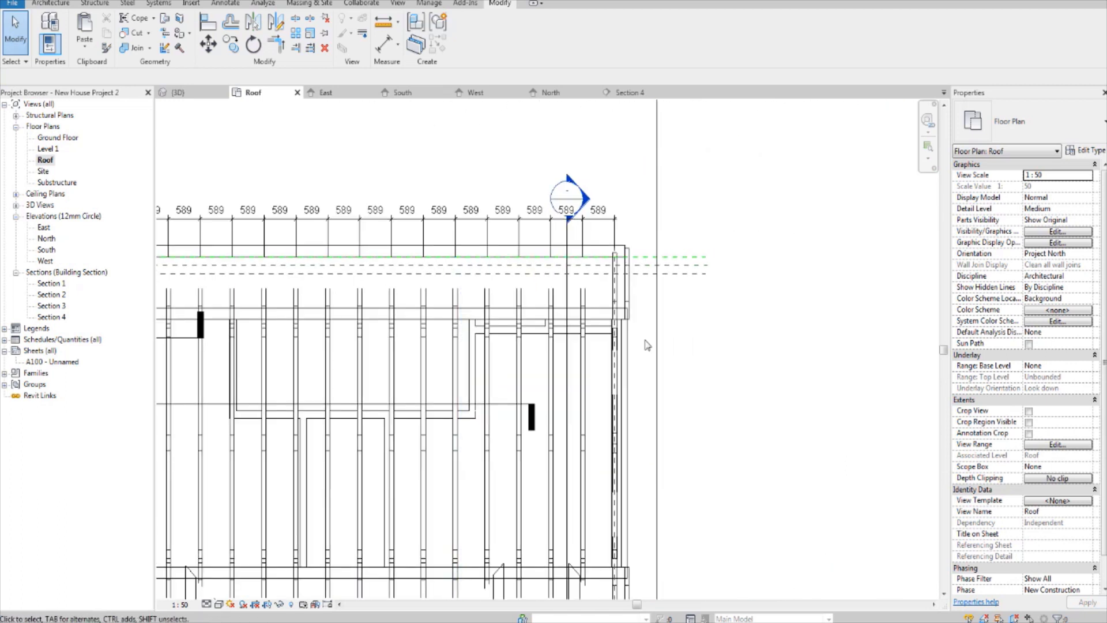
pyautogui.scroll(3, 647, 345)
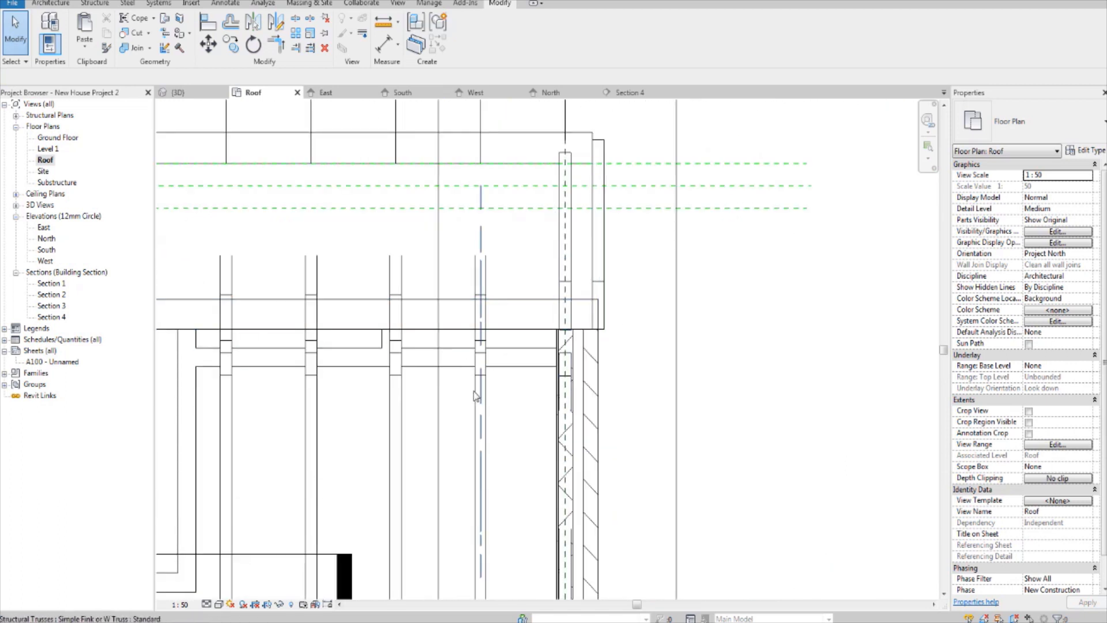
pyautogui.click(475, 394)
pyautogui.moveTo(482, 400); pyautogui.dragTo(631, 371, button='middle')
pyautogui.keyDown('ctrl'); pyautogui.click(533, 379); pyautogui.keyUp('ctrl')
pyautogui.moveTo(429, 379); pyautogui.dragTo(548, 372, button='middle')
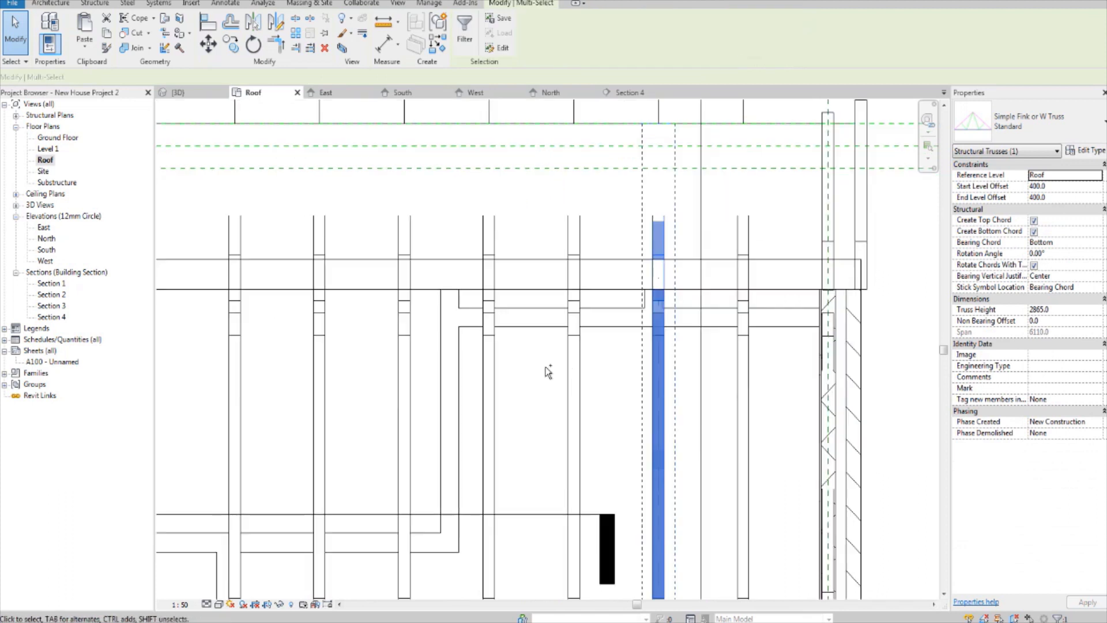
pyautogui.keyDown('ctrl'); pyautogui.click(495, 383); pyautogui.keyUp('ctrl')
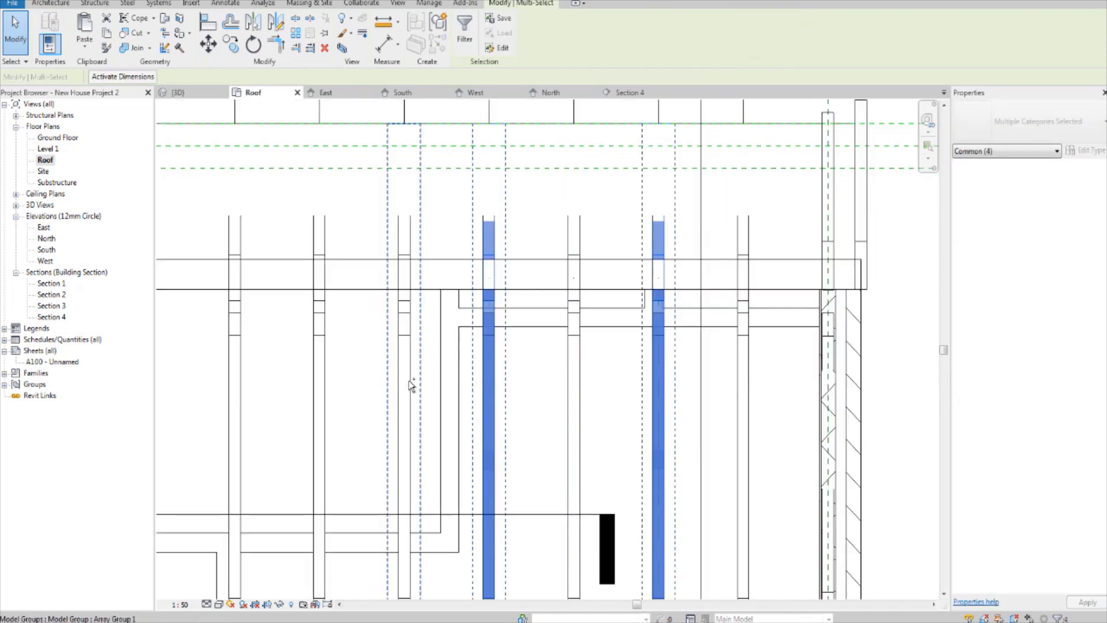
pyautogui.keyDown('ctrl'); pyautogui.click(412, 385); pyautogui.keyUp('ctrl')
pyautogui.moveTo(254, 398); pyautogui.dragTo(528, 365, button='middle')
pyautogui.keyDown('ctrl'); pyautogui.click(594, 345); pyautogui.keyUp('ctrl')
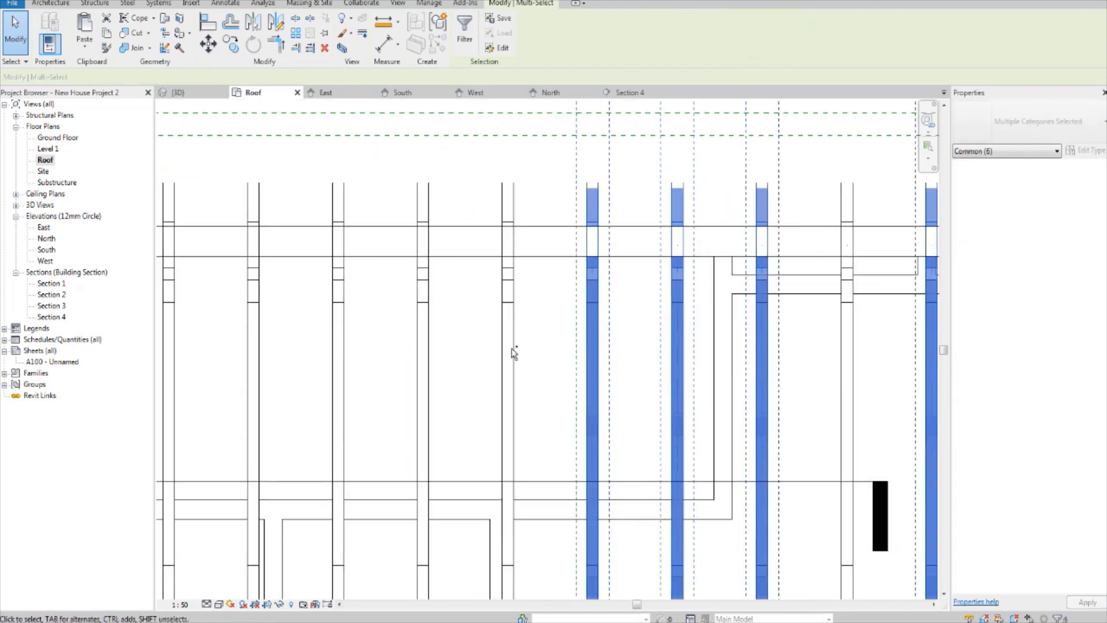
pyautogui.keyDown('ctrl'); pyautogui.click(511, 349); pyautogui.keyUp('ctrl')
pyautogui.keyDown('ctrl'); pyautogui.click(425, 356); pyautogui.keyUp('ctrl')
pyautogui.moveTo(350, 360); pyautogui.dragTo(482, 346, button='middle')
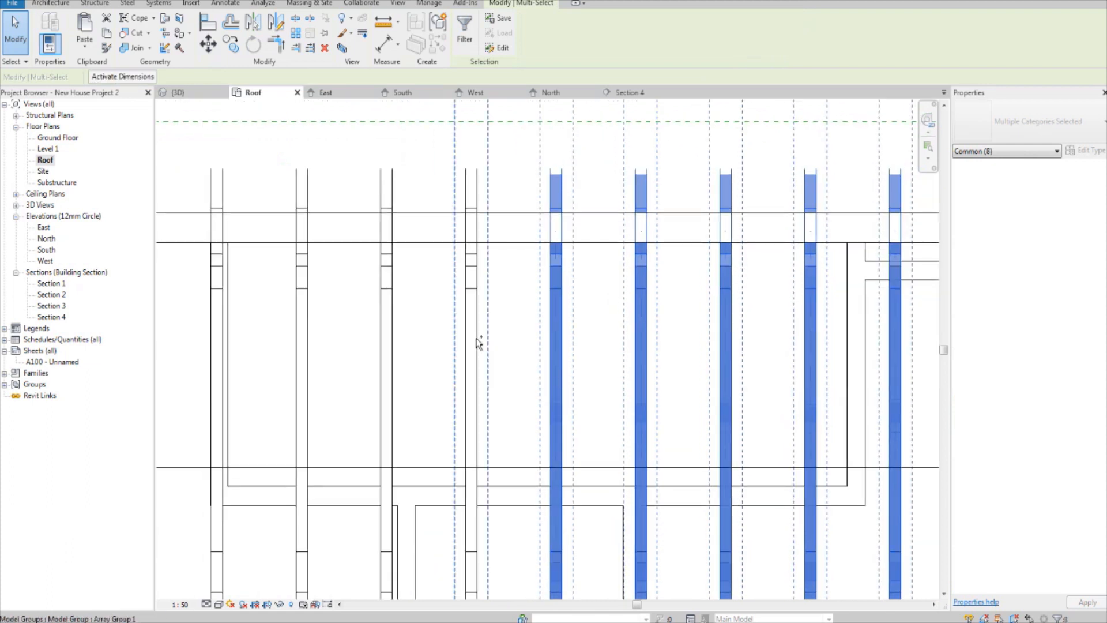
pyautogui.keyDown('ctrl'); pyautogui.click(478, 343); pyautogui.keyUp('ctrl')
pyautogui.keyDown('ctrl'); pyautogui.click(394, 344); pyautogui.keyUp('ctrl')
pyautogui.keyDown('ctrl'); pyautogui.click(310, 343); pyautogui.keyUp('ctrl')
pyautogui.moveTo(248, 362); pyautogui.dragTo(416, 359, button='middle')
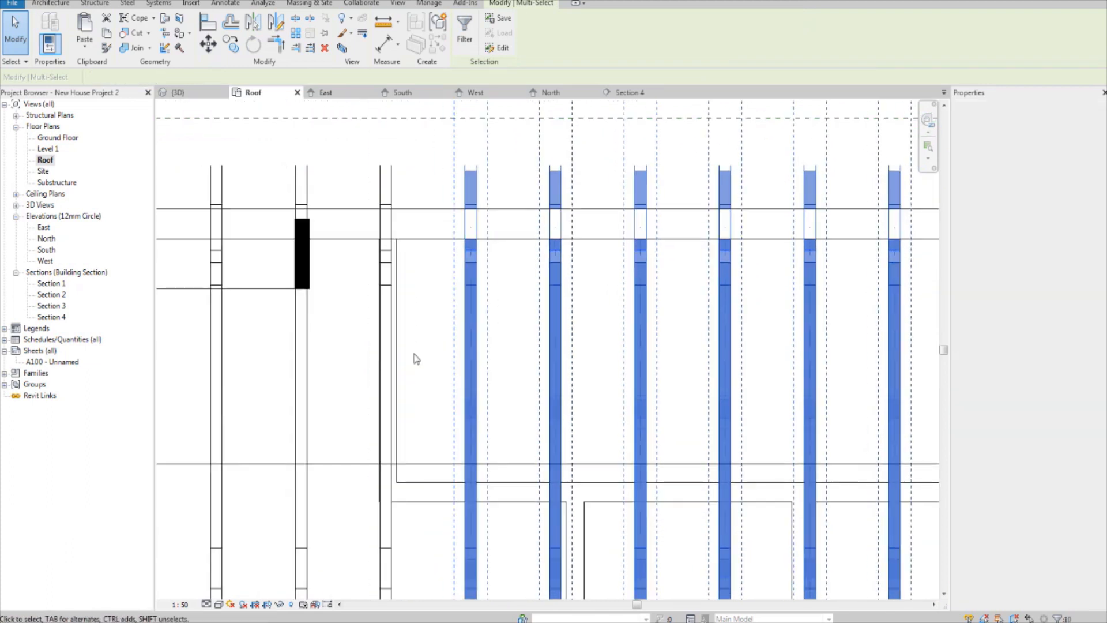
pyautogui.keyDown('ctrl'); pyautogui.click(386, 341); pyautogui.keyUp('ctrl')
pyautogui.moveTo(296, 370); pyautogui.dragTo(403, 369, button='middle')
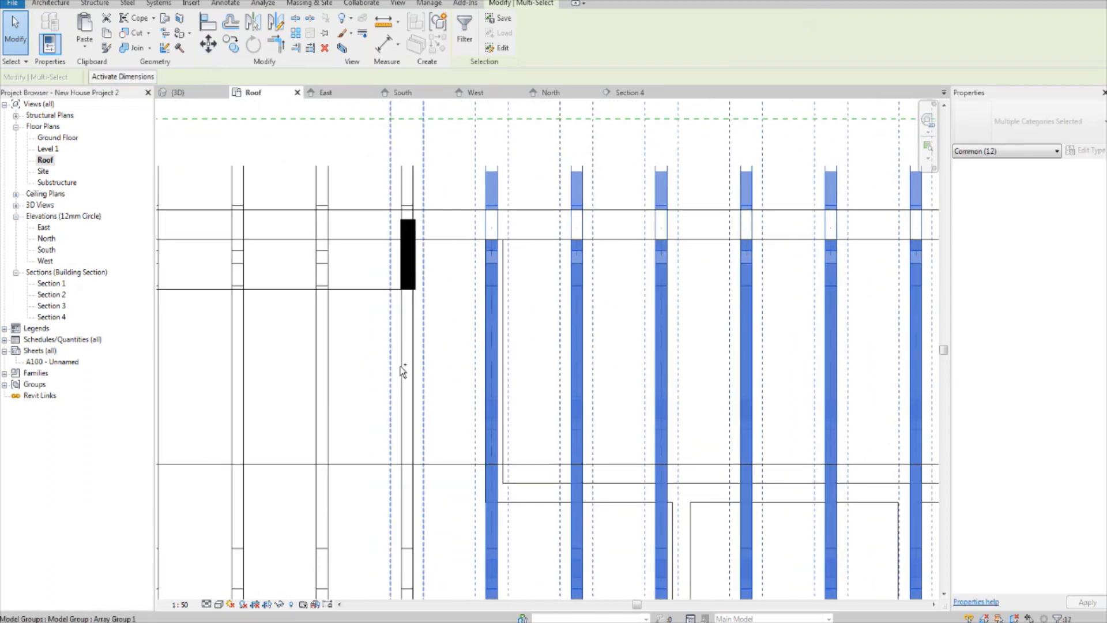
pyautogui.keyDown('ctrl'); pyautogui.click(403, 369); pyautogui.keyUp('ctrl')
pyautogui.keyDown('ctrl'); pyautogui.click(327, 371); pyautogui.keyUp('ctrl')
pyautogui.moveTo(327, 371); pyautogui.dragTo(483, 372, button='middle')
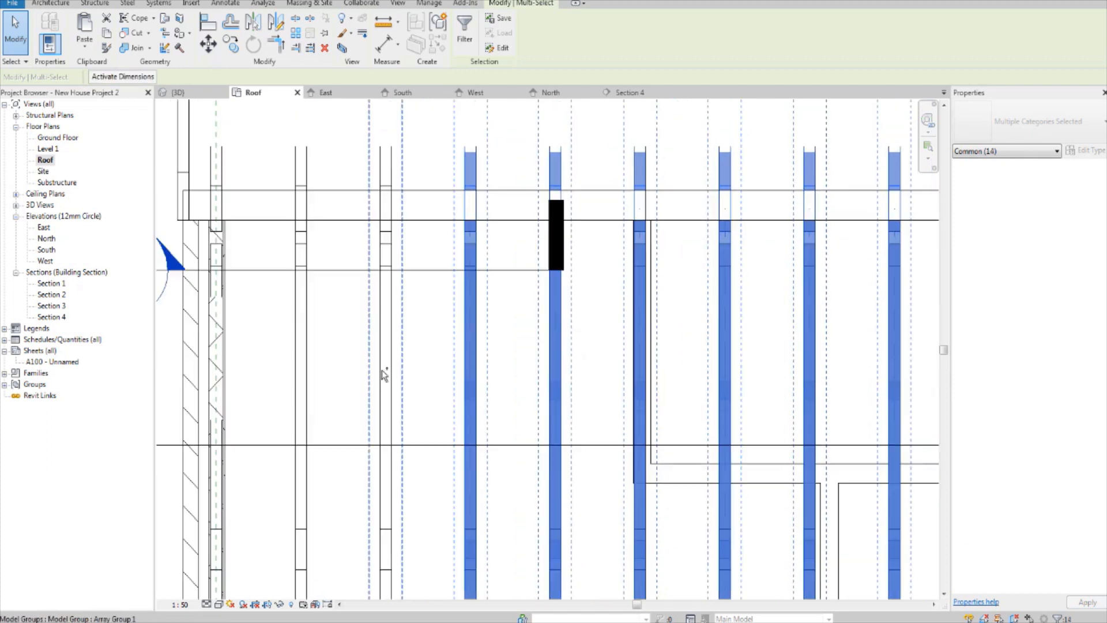
pyautogui.keyDown('ctrl'); pyautogui.click(381, 371); pyautogui.keyUp('ctrl')
pyautogui.keyDown('ctrl'); pyautogui.click(299, 359); pyautogui.keyUp('ctrl')
pyautogui.moveTo(300, 359); pyautogui.dragTo(380, 344, button='middle')
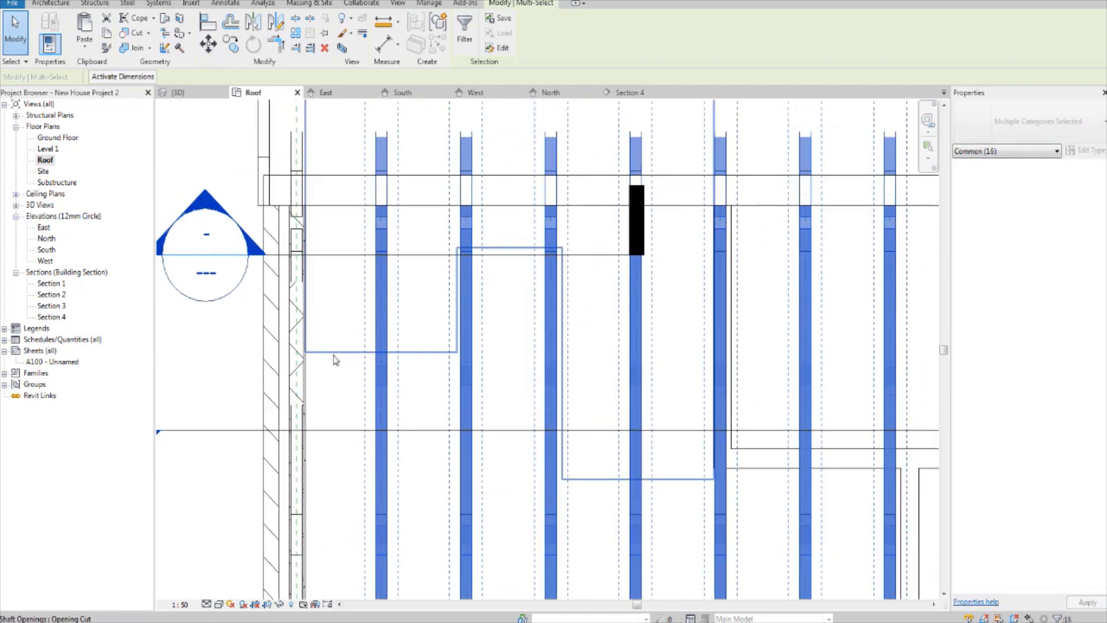
pyautogui.keyDown('ctrl'); pyautogui.click(298, 369); pyautogui.keyUp('ctrl')
pyautogui.scroll(-3, 339, 369)
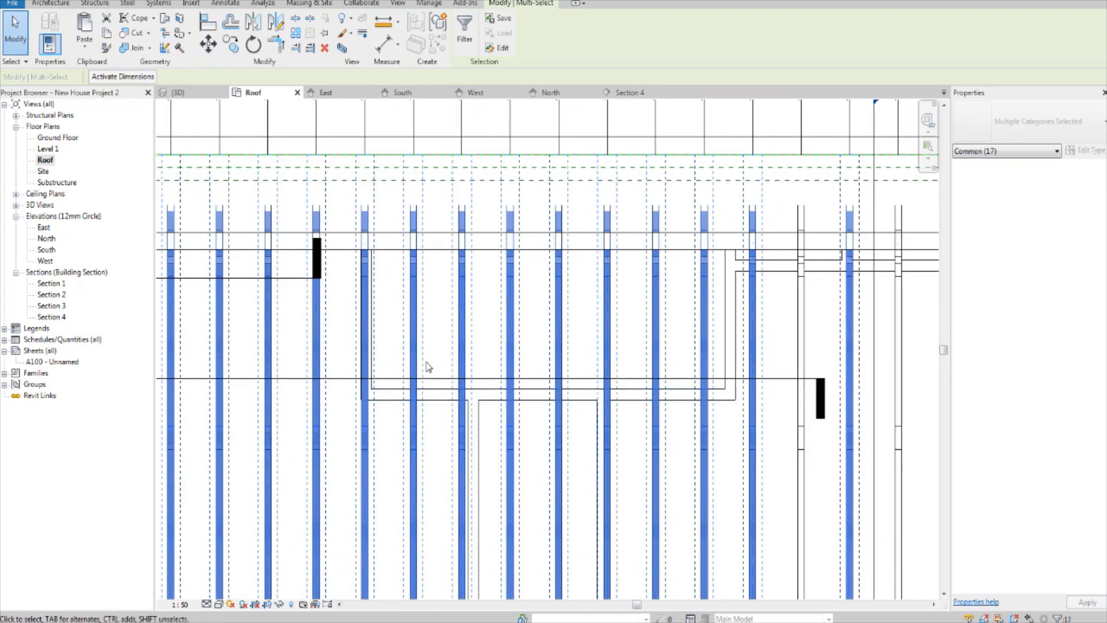
pyautogui.press('Delete')
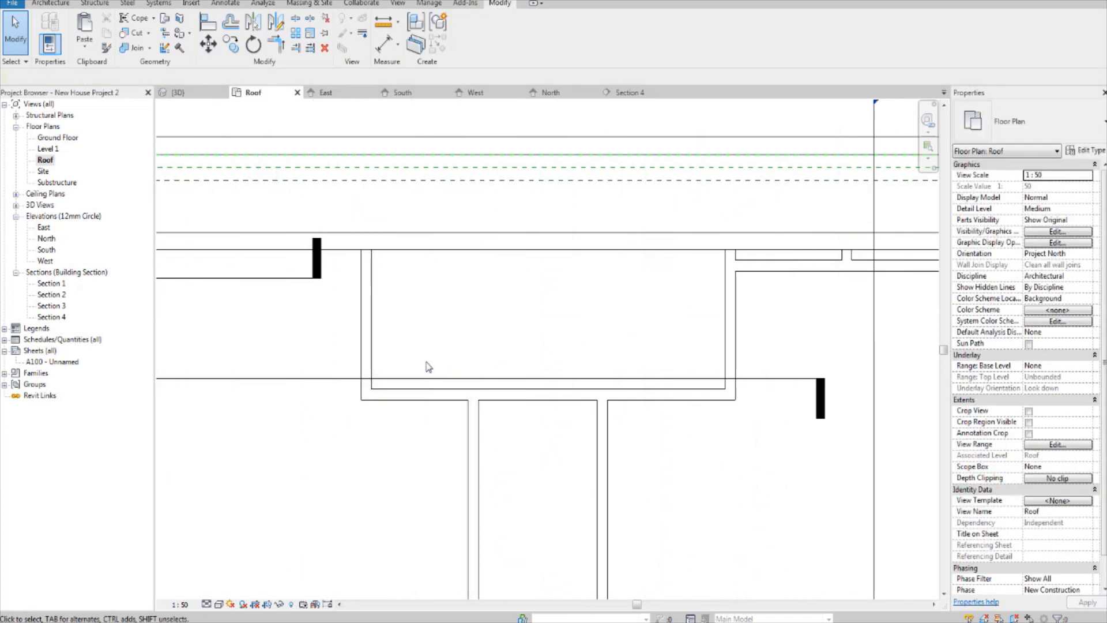
# Step: Copy the remaining truss from the right gable wall horizontally onto the reference plane along the left gable wall
pyautogui.moveTo(723, 384); pyautogui.dragTo(626, 368, button='middle')
pyautogui.moveTo(692, 333)
pyautogui.mouseDown(button='middle')
pyautogui.moveTo(489, 362)
pyautogui.moveTo(668, 362)
pyautogui.moveTo(657, 386)
pyautogui.mouseUp(button='middle')
pyautogui.scroll(3, 681, 322)
pyautogui.scroll(2, 583, 353)
pyautogui.moveTo(583, 353); pyautogui.dragTo(575, 390, button='middle')
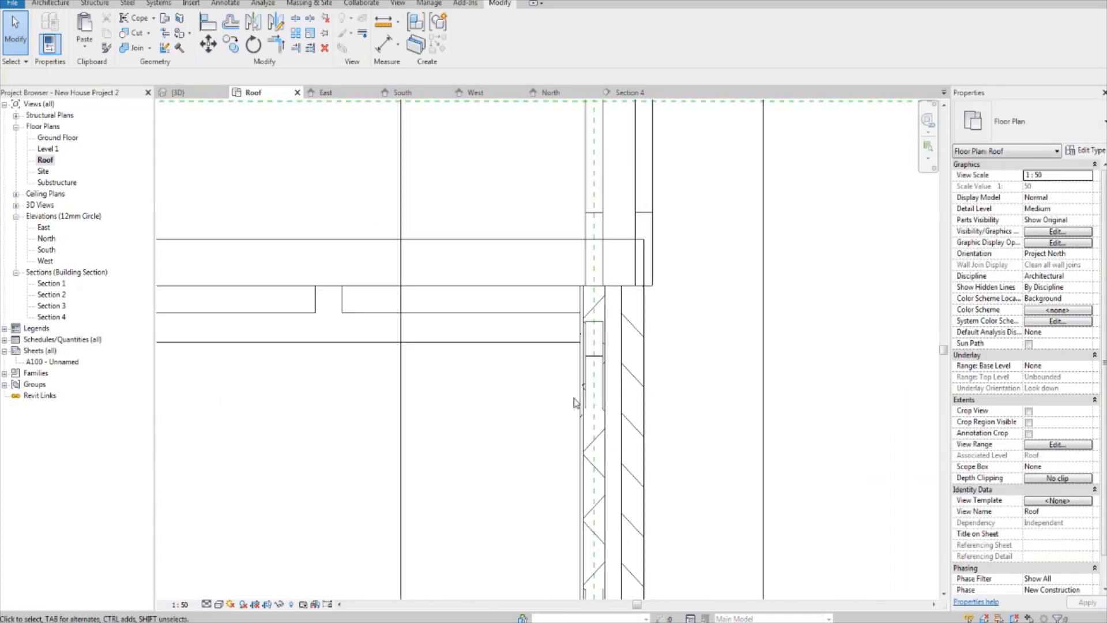
pyautogui.click(605, 387)
pyautogui.scroll(-2, 604, 387)
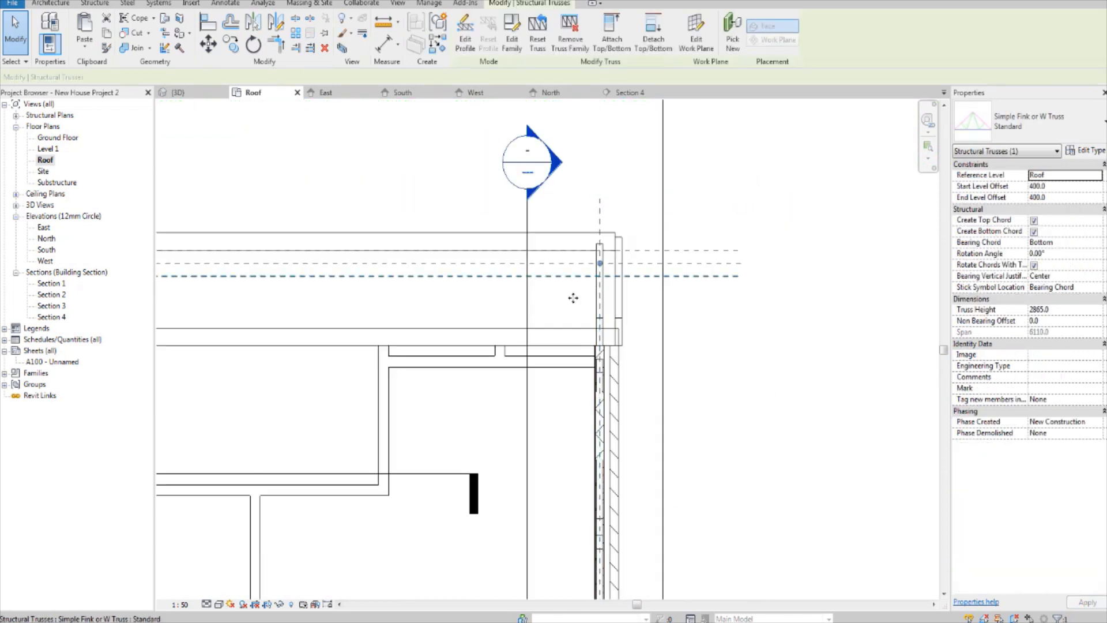
pyautogui.click(231, 44)
pyautogui.scroll(2, 602, 352)
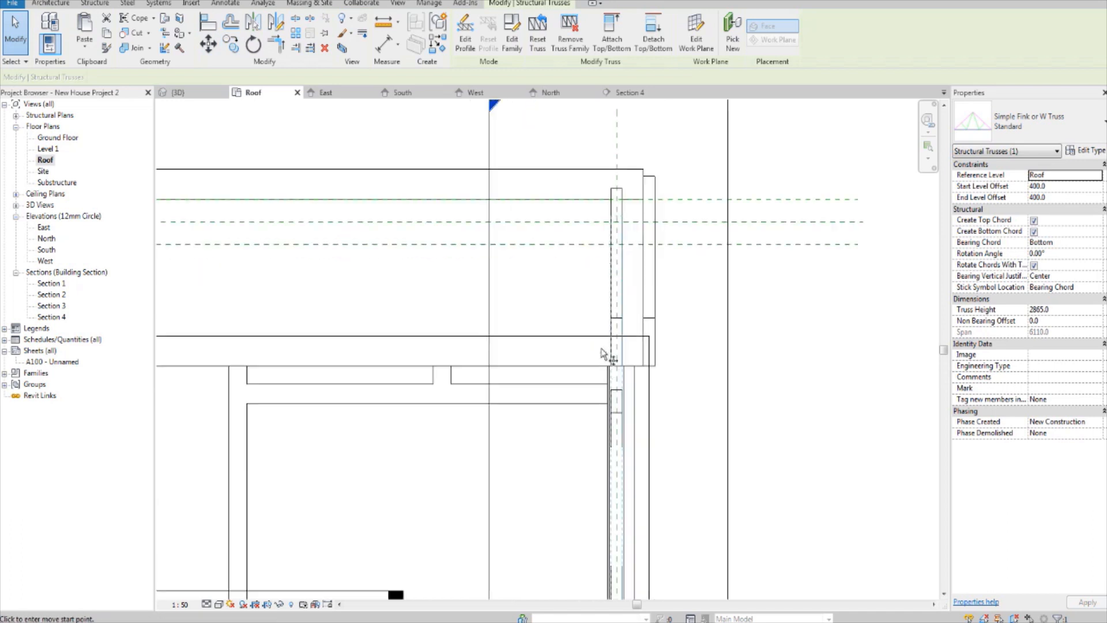
pyautogui.click(615, 456)
pyautogui.scroll(-4, 617, 457)
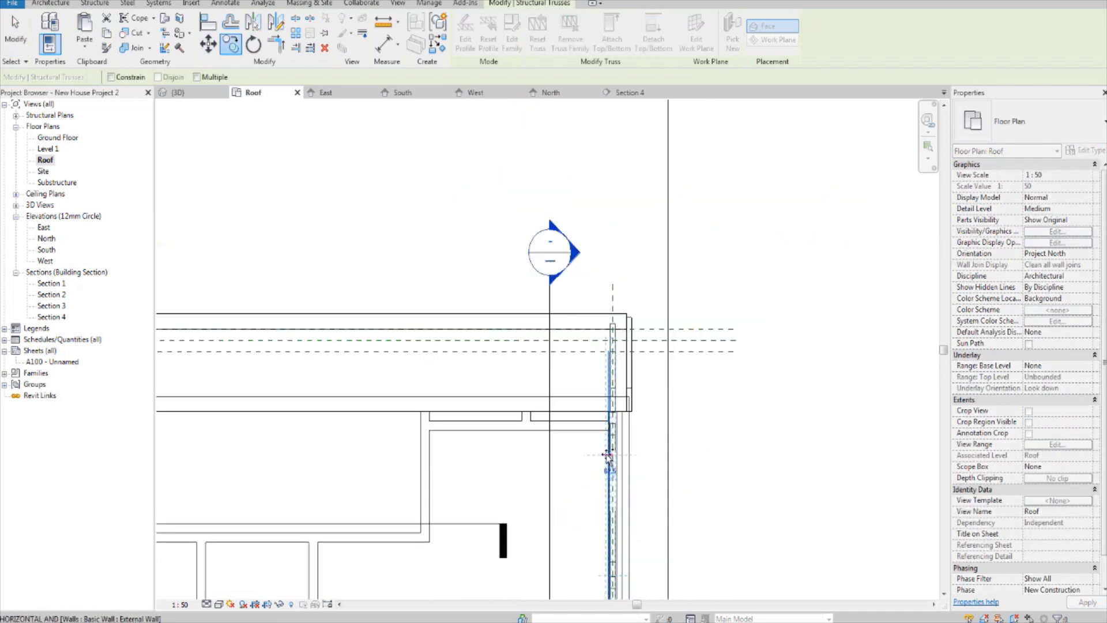
pyautogui.scroll(2, 376, 445)
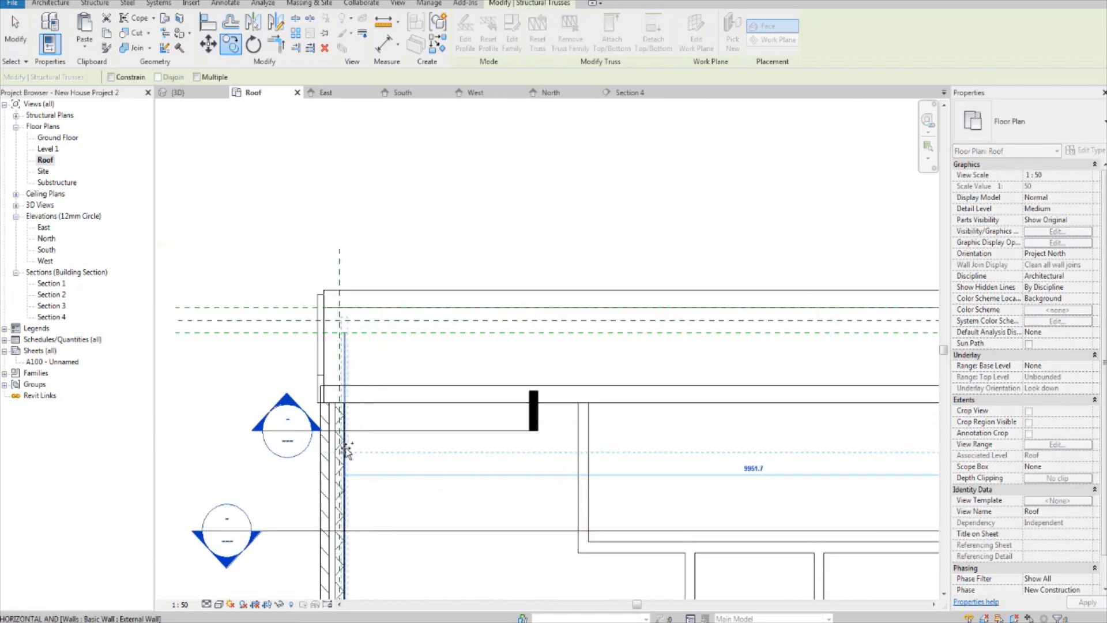
pyautogui.click(340, 454)
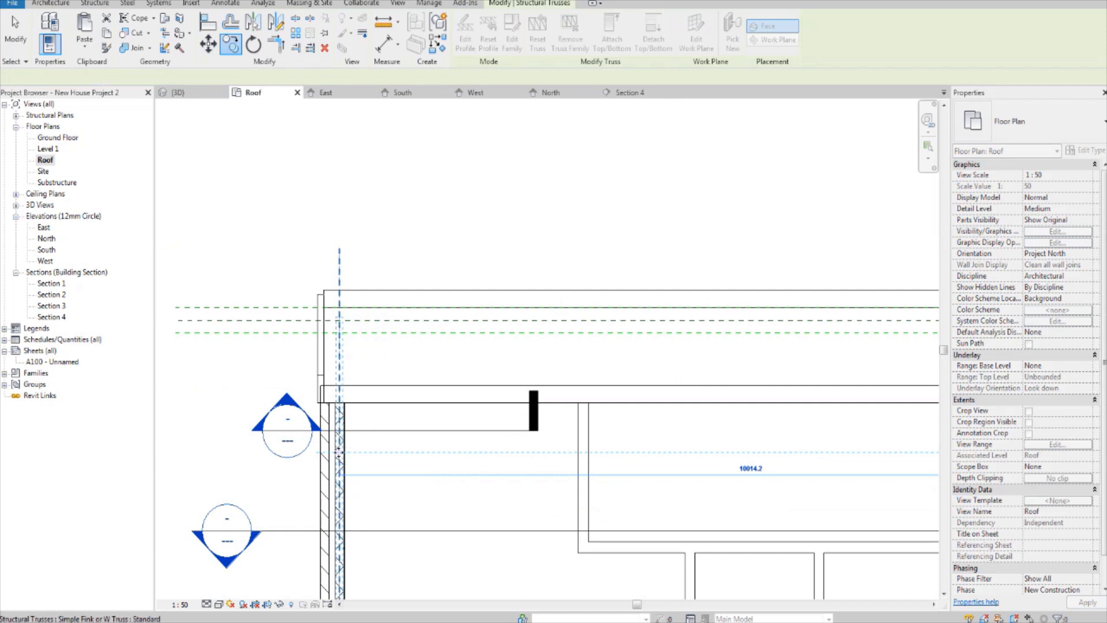
# Step: Array the left gable truss towards the right as a grouped linear array of 20 at 600 mm spacing
pyautogui.scroll(-2, 340, 453)
pyautogui.scroll(2, 342, 408)
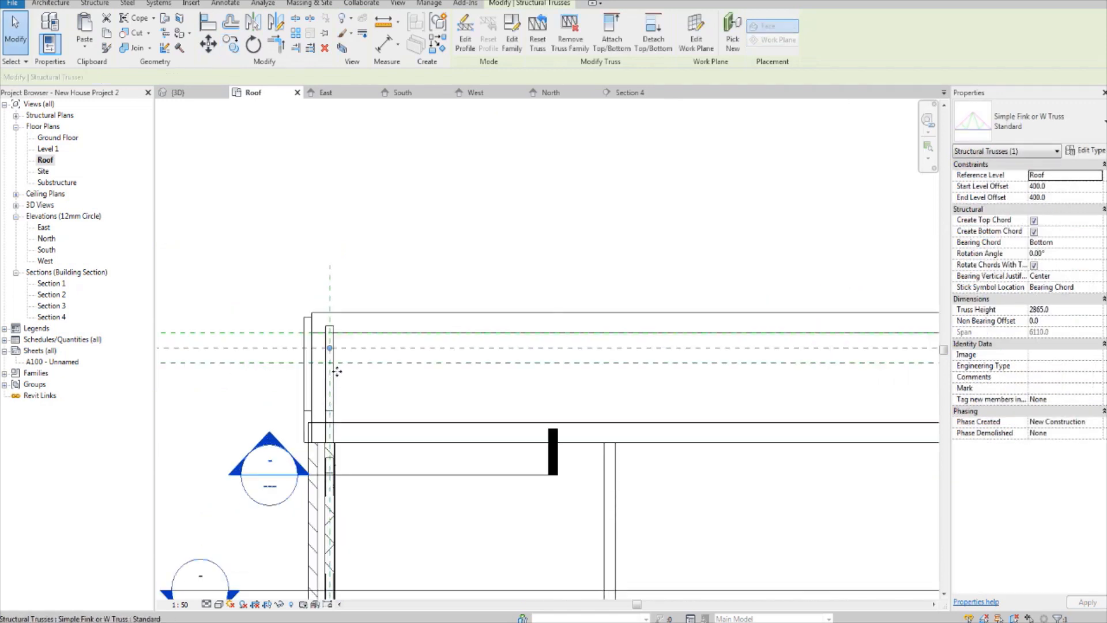
pyautogui.click(295, 33)
pyautogui.click(381, 233)
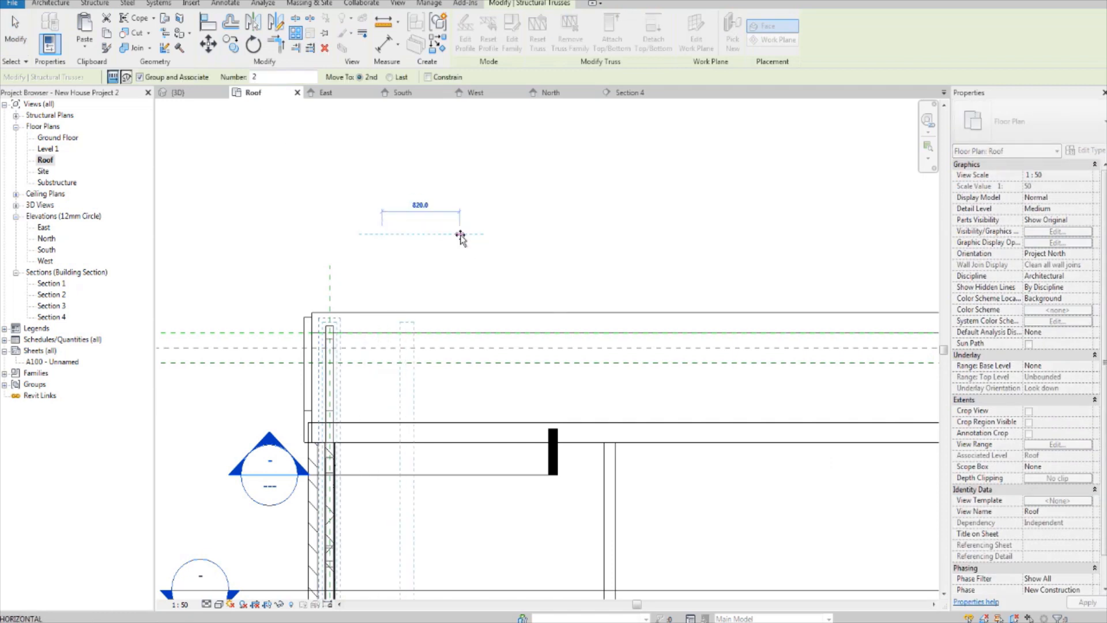
pyautogui.write('600')
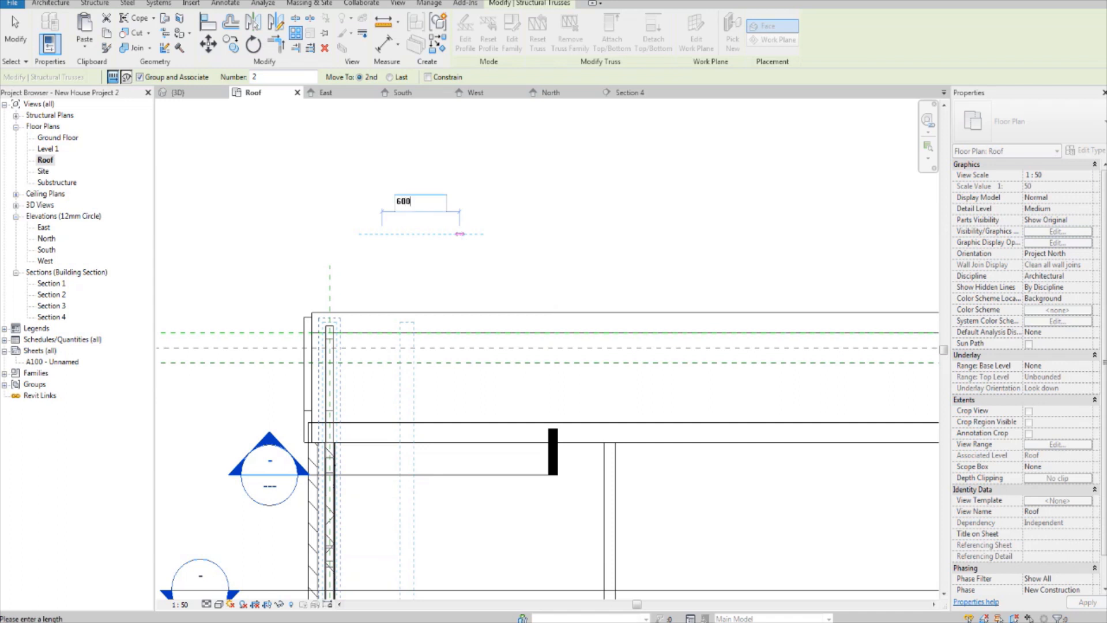
pyautogui.press('Return')
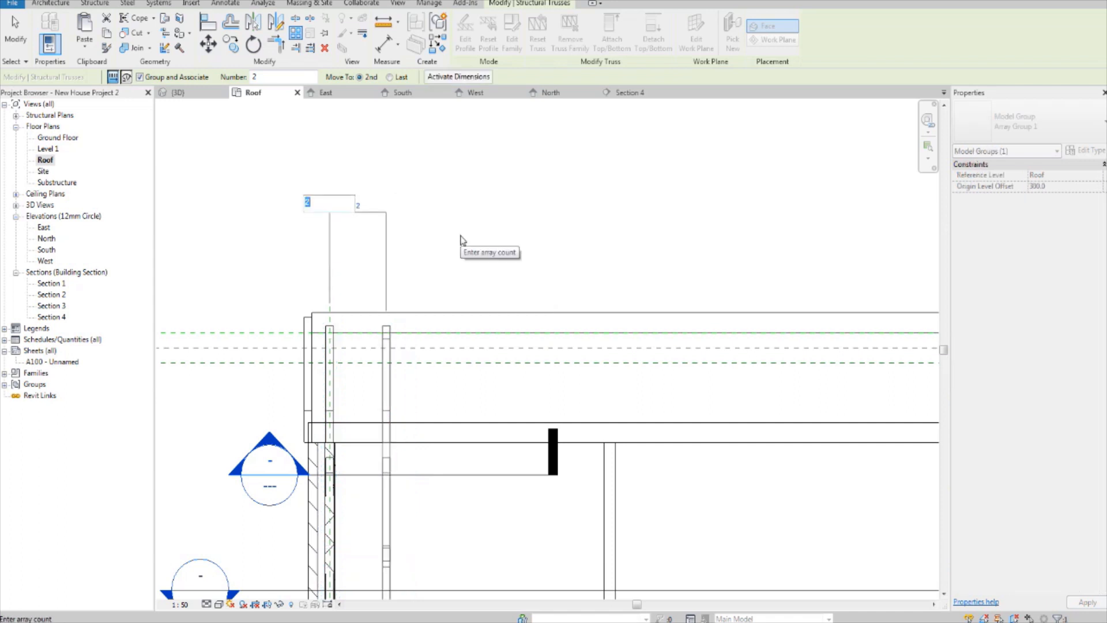
pyautogui.write('20')
pyautogui.press('Return')
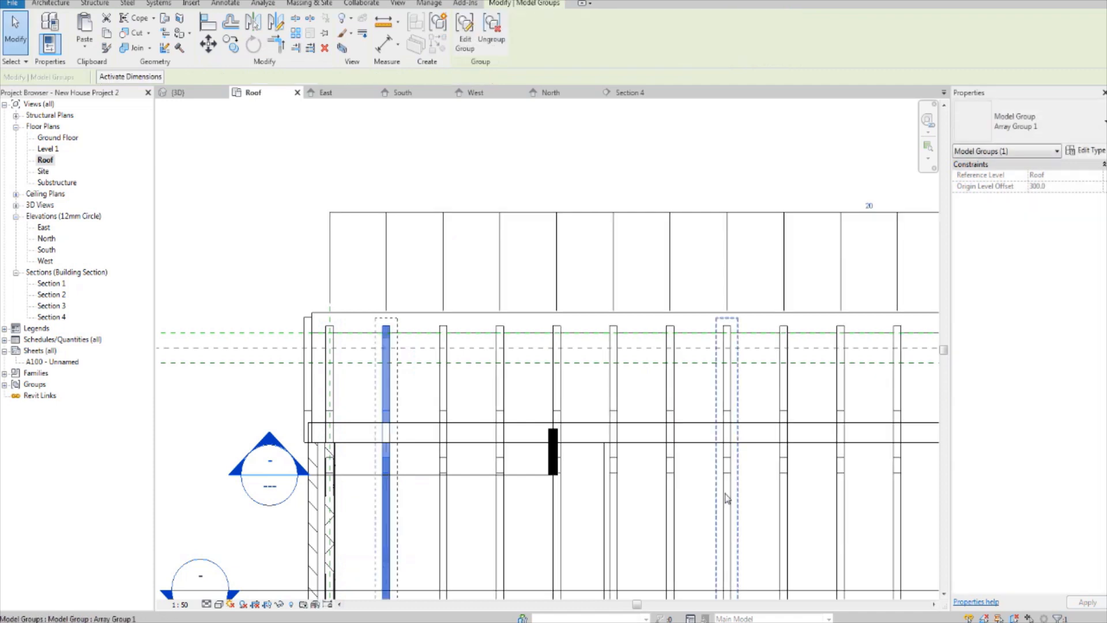
# Step: Delete the three surplus array trusses that lie outside the reference plane along the right gable wall
pyautogui.moveTo(637, 605); pyautogui.dragTo(802, 605)
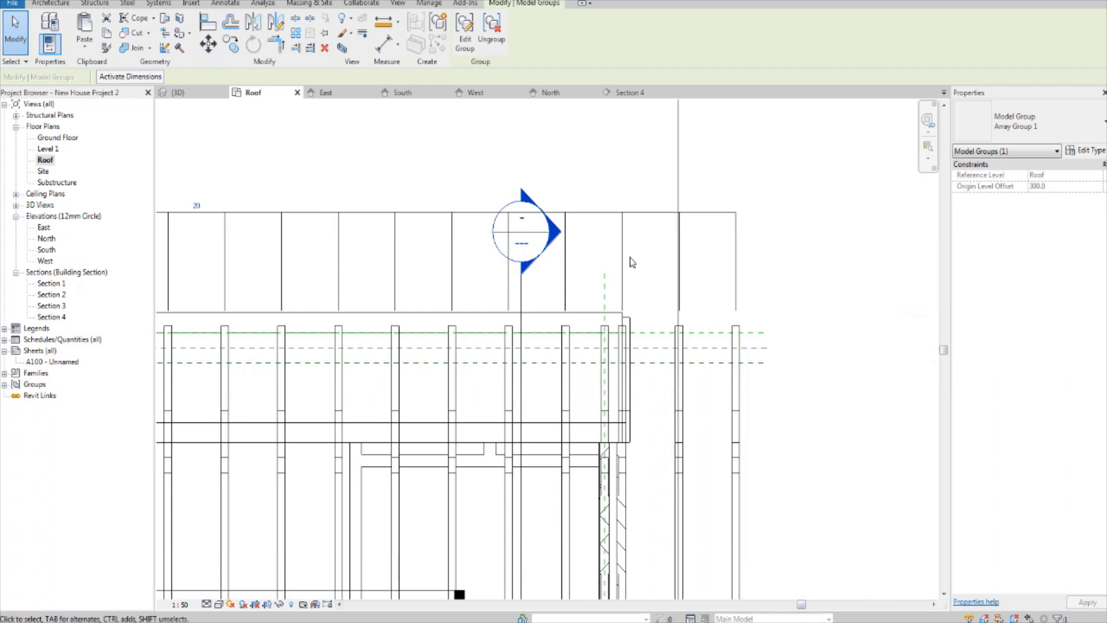
pyautogui.scroll(2, 619, 298)
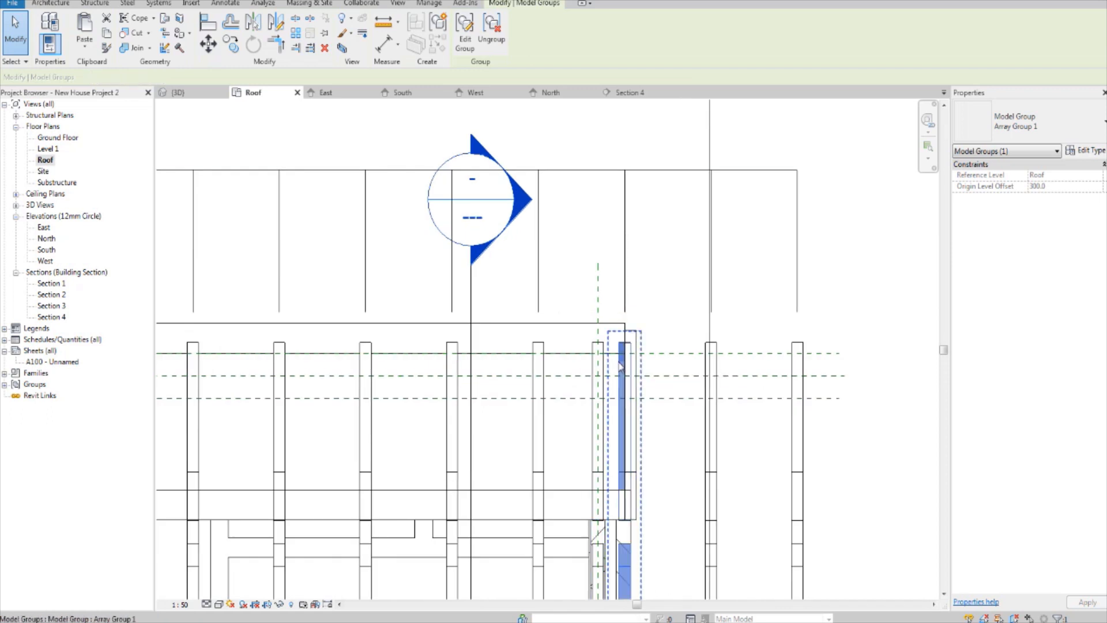
pyautogui.keyDown('ctrl'); pyautogui.click(722, 372); pyautogui.keyUp('ctrl')
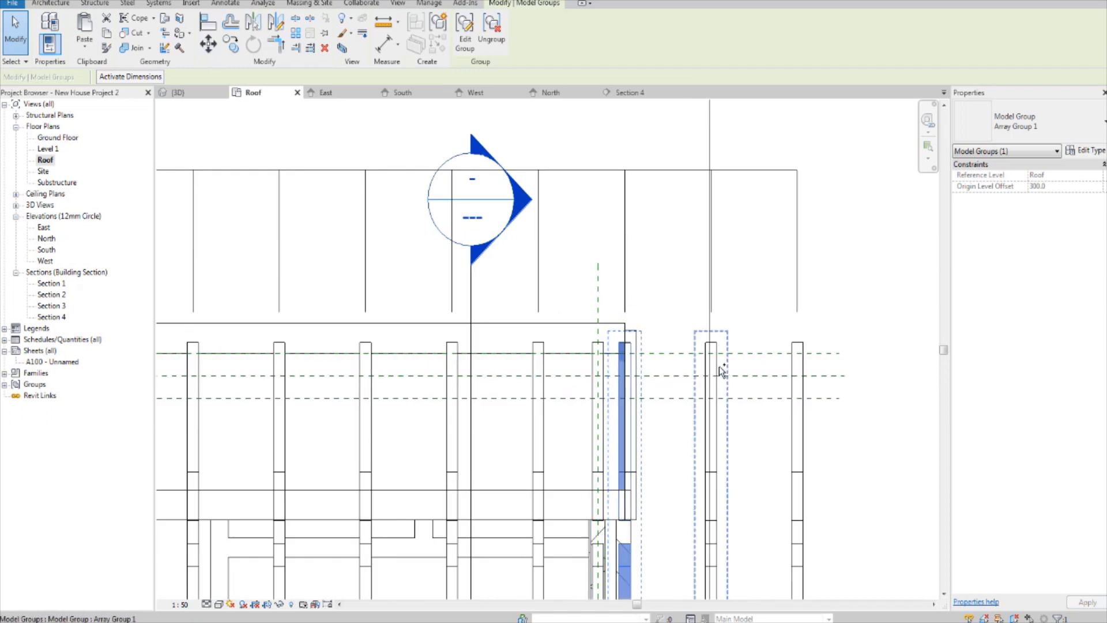
pyautogui.keyDown('ctrl'); pyautogui.click(793, 371); pyautogui.keyUp('ctrl')
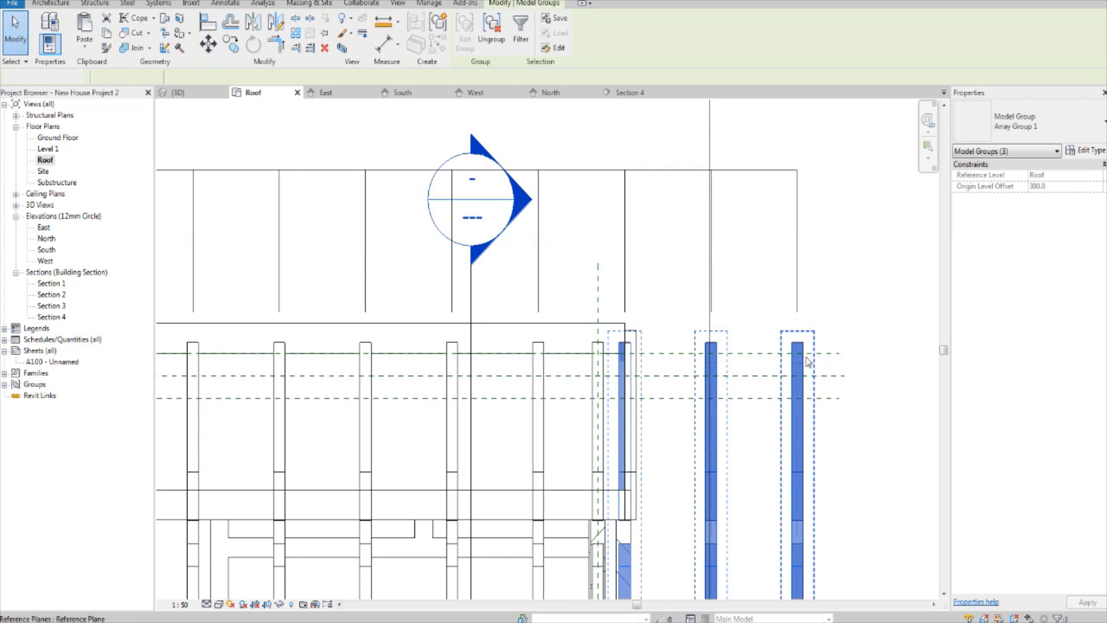
pyautogui.press('Delete')
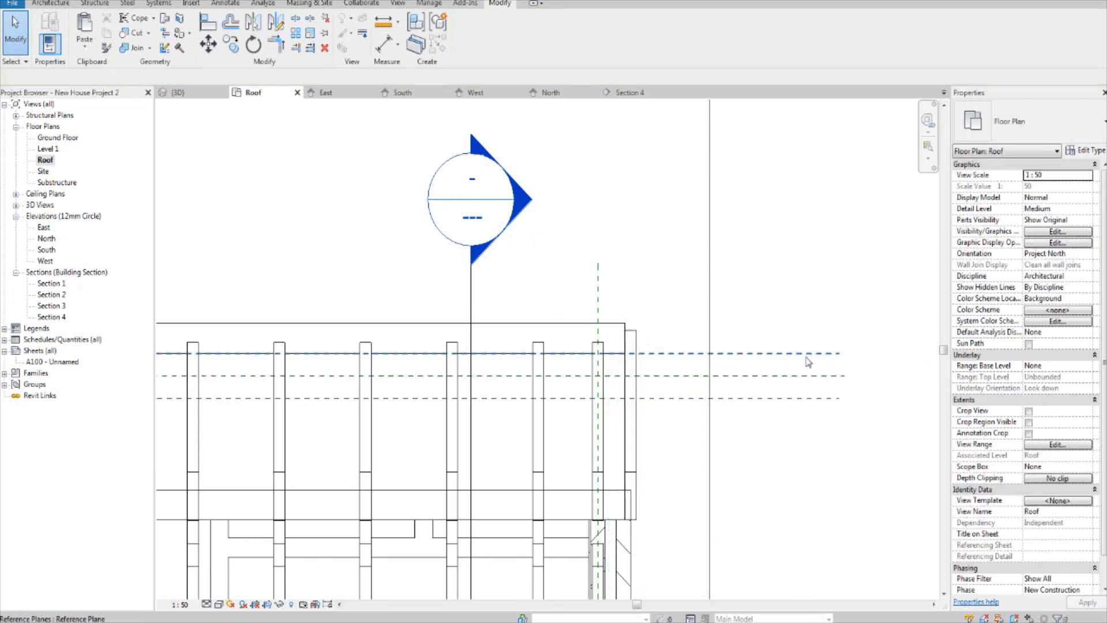
# Step: Select all truss groups visible in the view plus the single right gable truss, and temporarily isolate their categories
pyautogui.rightClick(546, 419)
pyautogui.moveTo(629, 214)
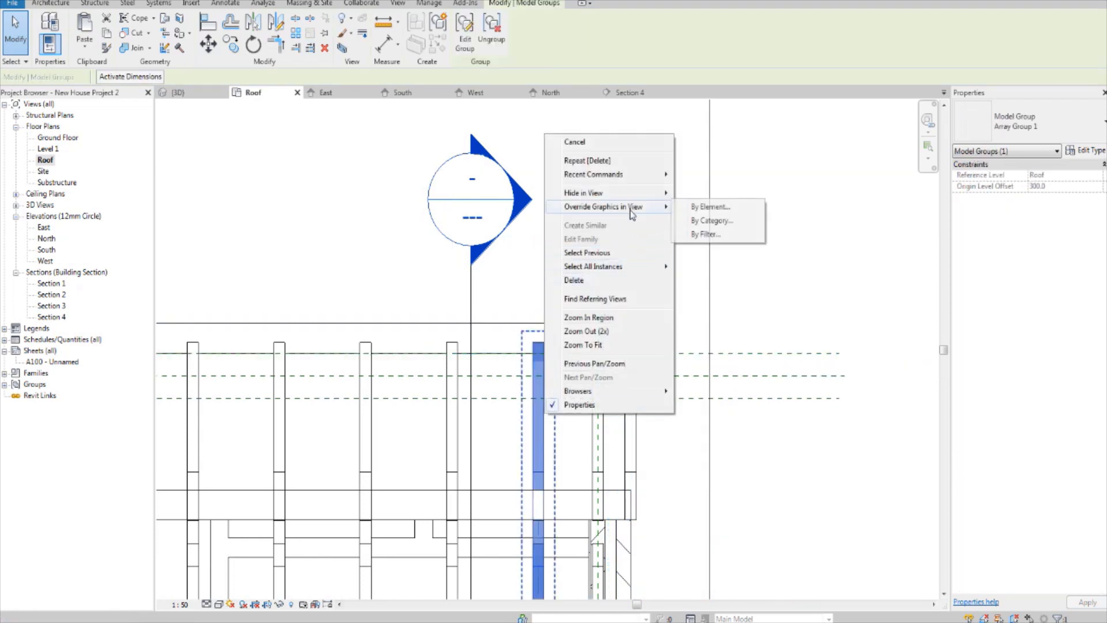
pyautogui.moveTo(613, 269)
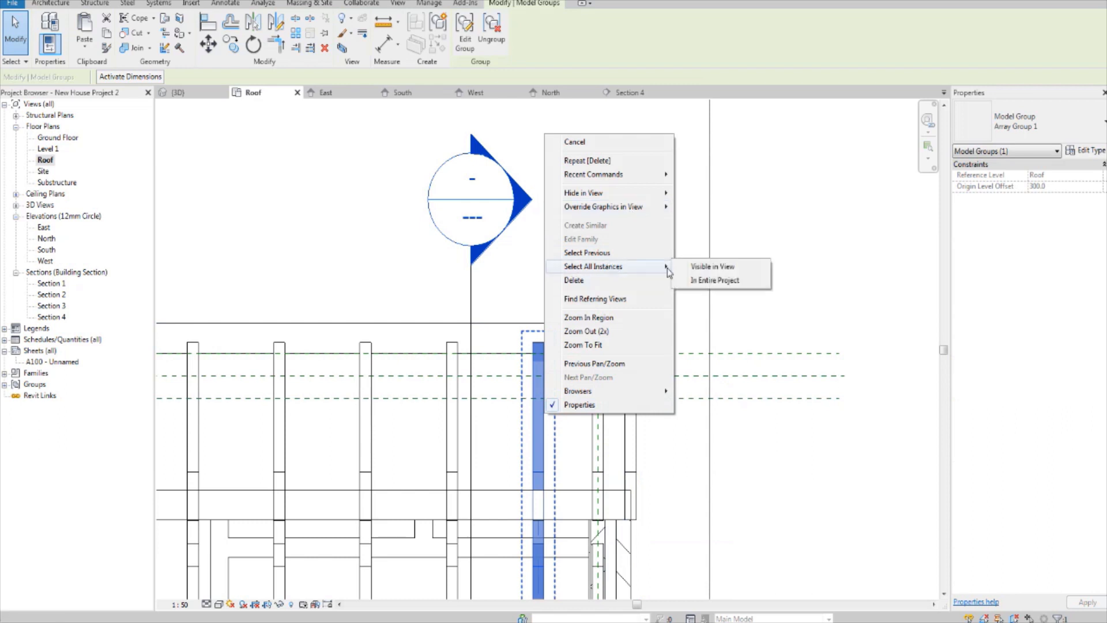
pyautogui.click(710, 267)
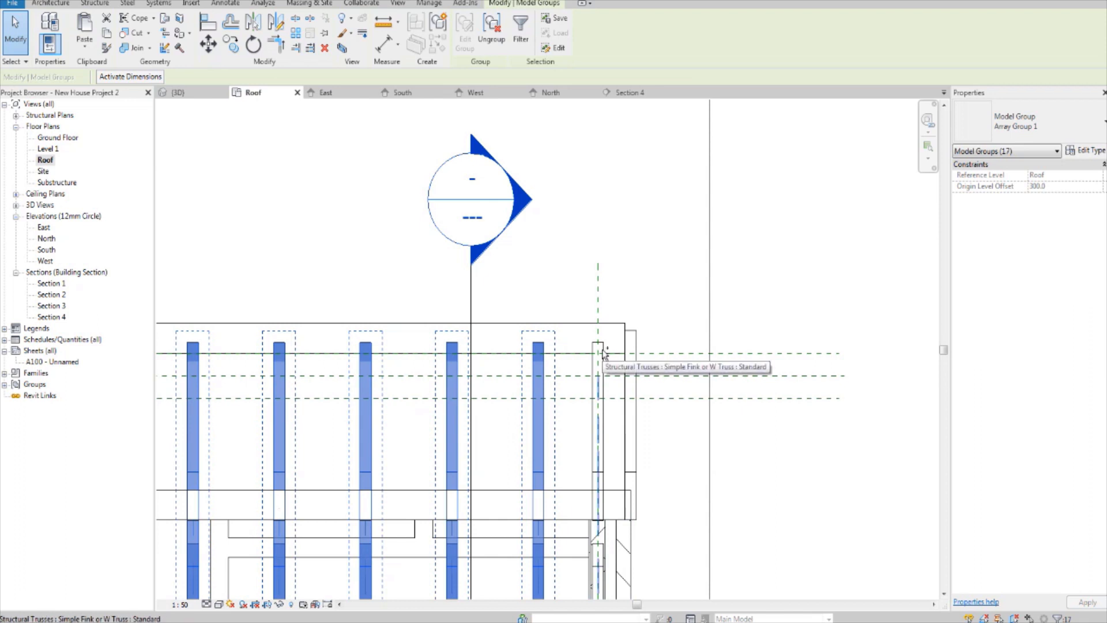
pyautogui.keyDown('ctrl'); pyautogui.click(604, 354); pyautogui.keyUp('ctrl')
pyautogui.scroll(-3, 604, 354)
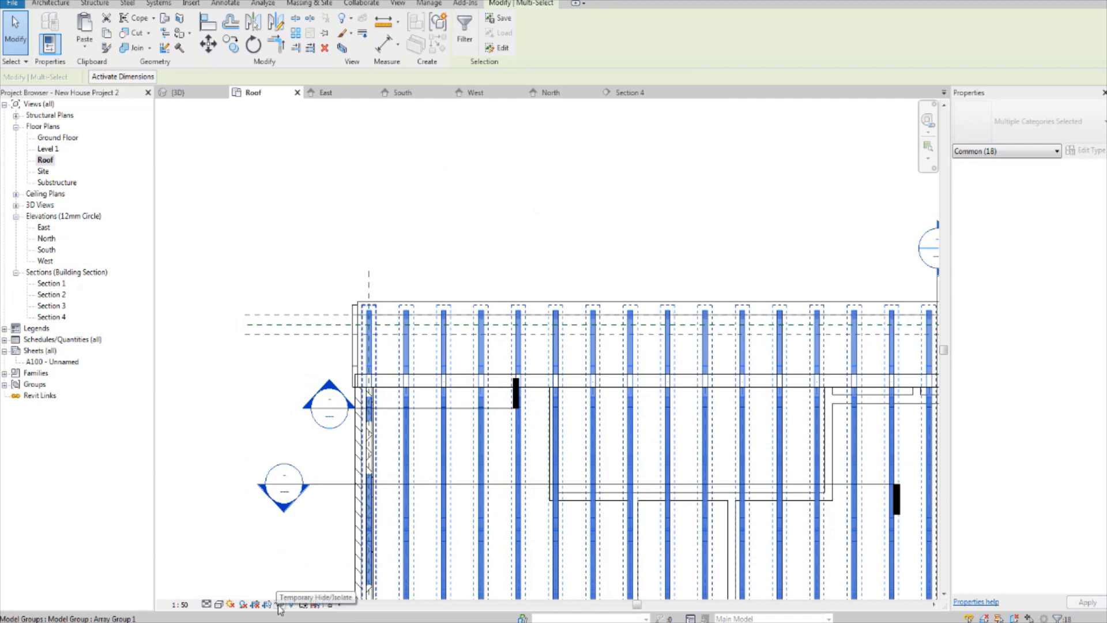
pyautogui.click(279, 604)
pyautogui.click(328, 536)
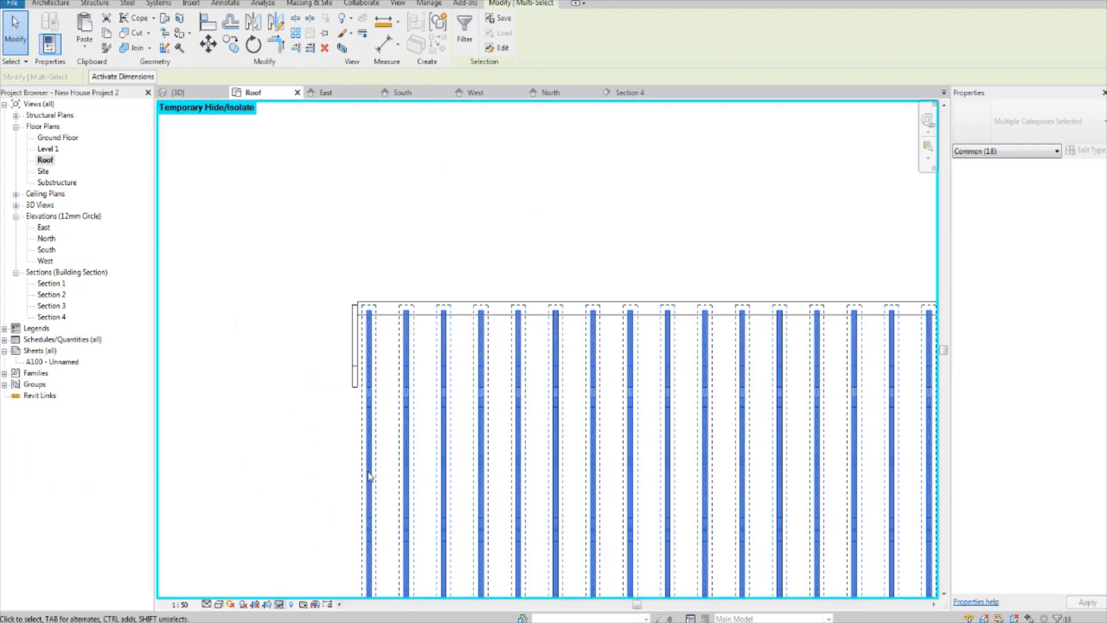
pyautogui.scroll(-2, 568, 388)
pyautogui.moveTo(620, 374); pyautogui.dragTo(571, 347, button='middle')
pyautogui.click(730, 185)
# Step: Place one continuous aligned dimension string across the centrelines of all trusses from left to right, above the roof edge
pyautogui.scroll(1, 795, 294)
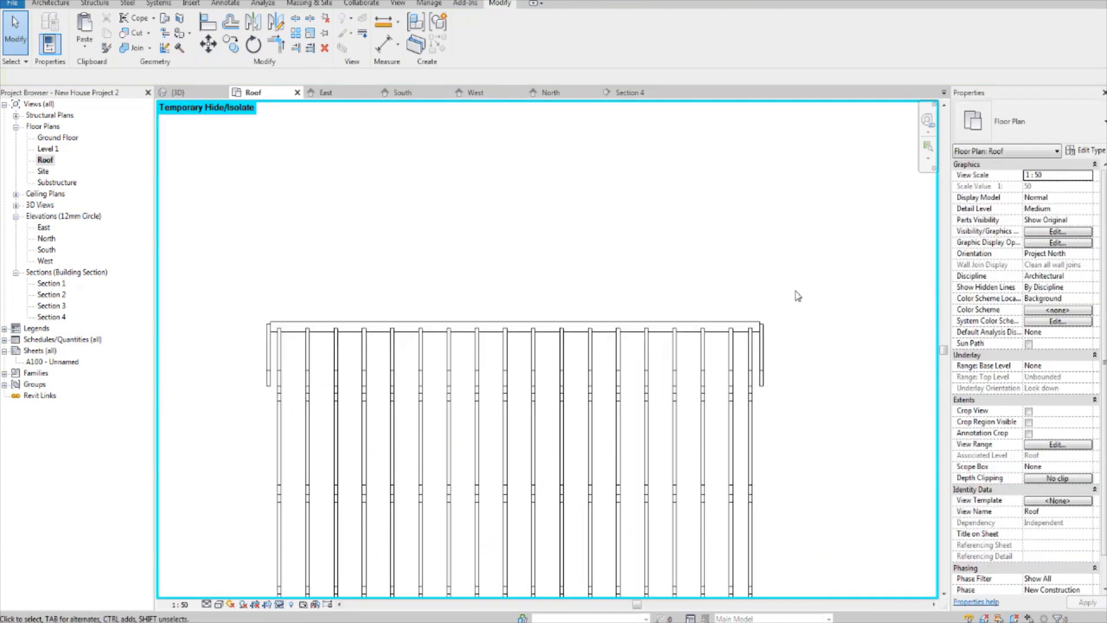
pyautogui.scroll(1, 791, 334)
pyautogui.scroll(1, 525, 346)
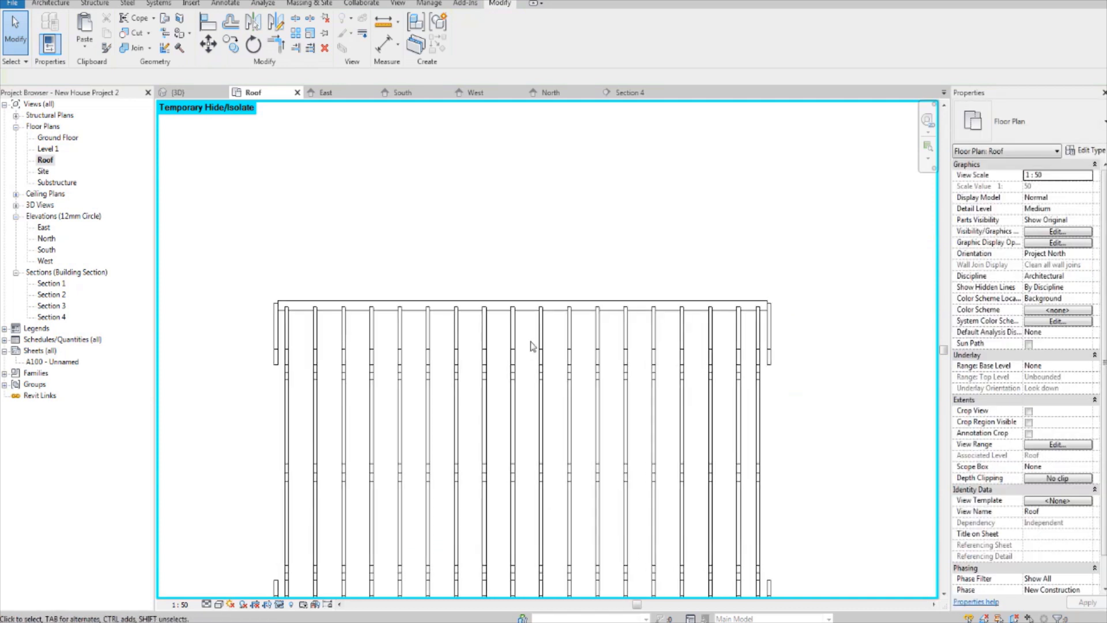
pyautogui.press('d')
pyautogui.press('i')
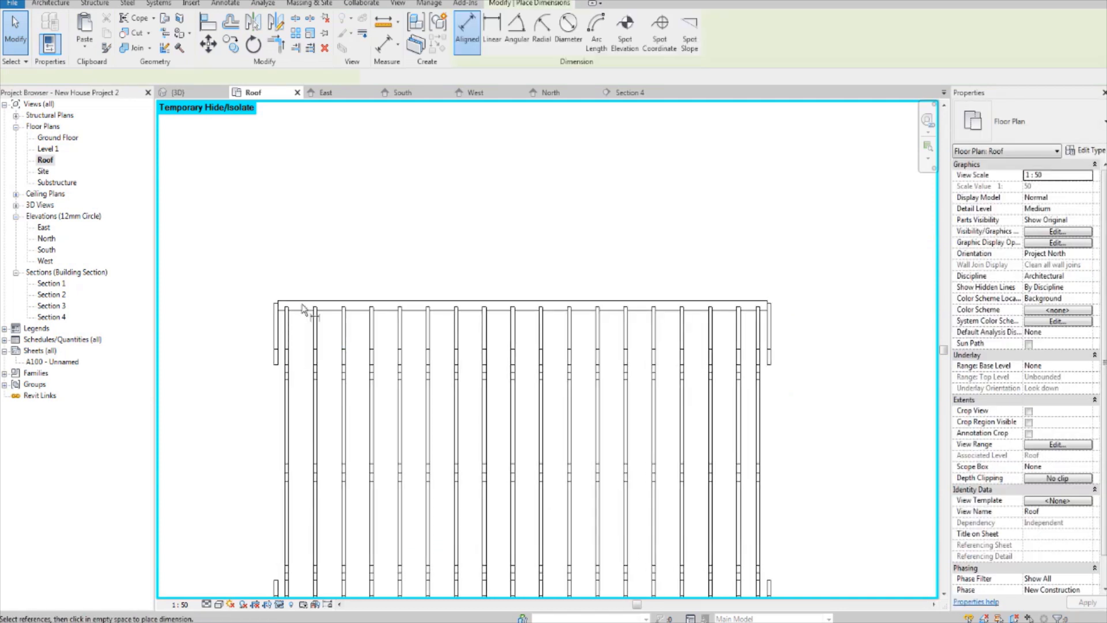
pyautogui.scroll(1, 276, 327)
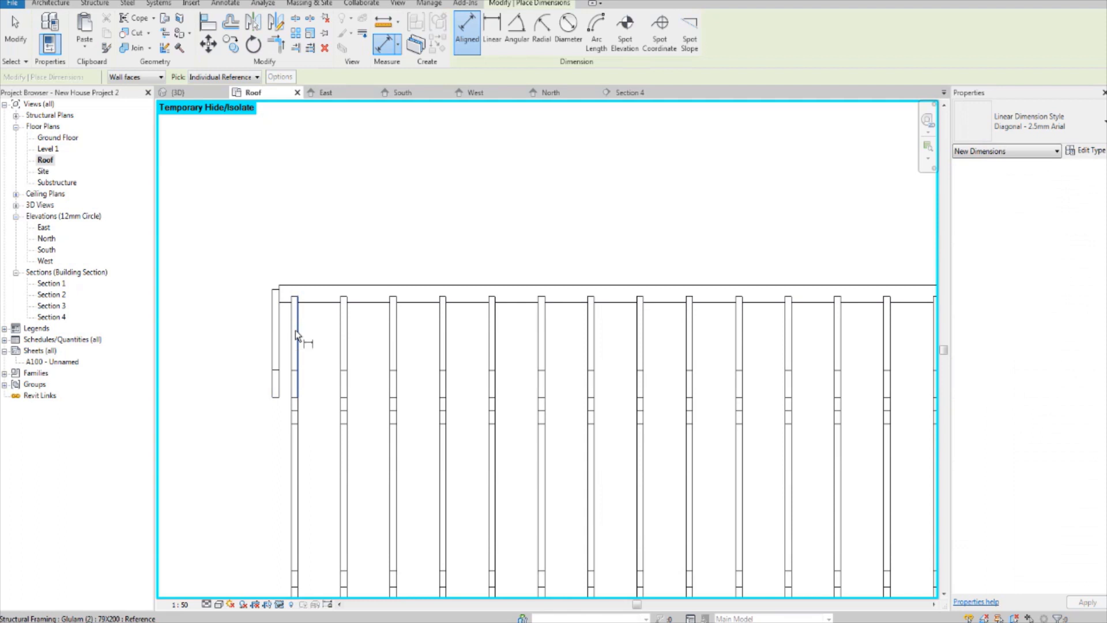
pyautogui.scroll(2, 296, 330)
pyautogui.click(295, 316)
pyautogui.click(392, 304)
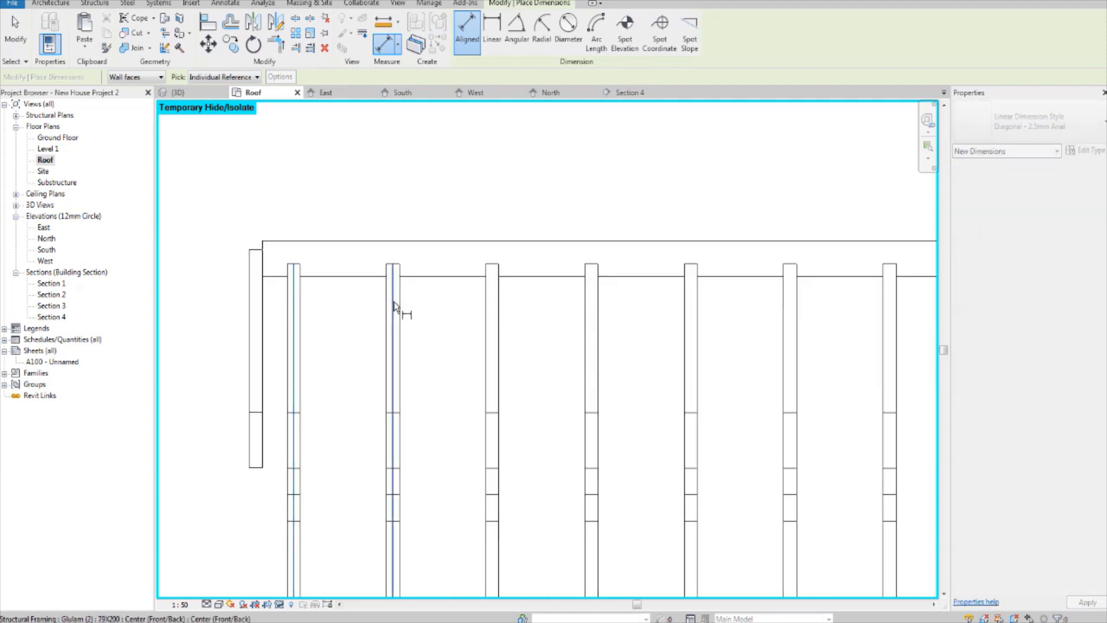
pyautogui.click(493, 307)
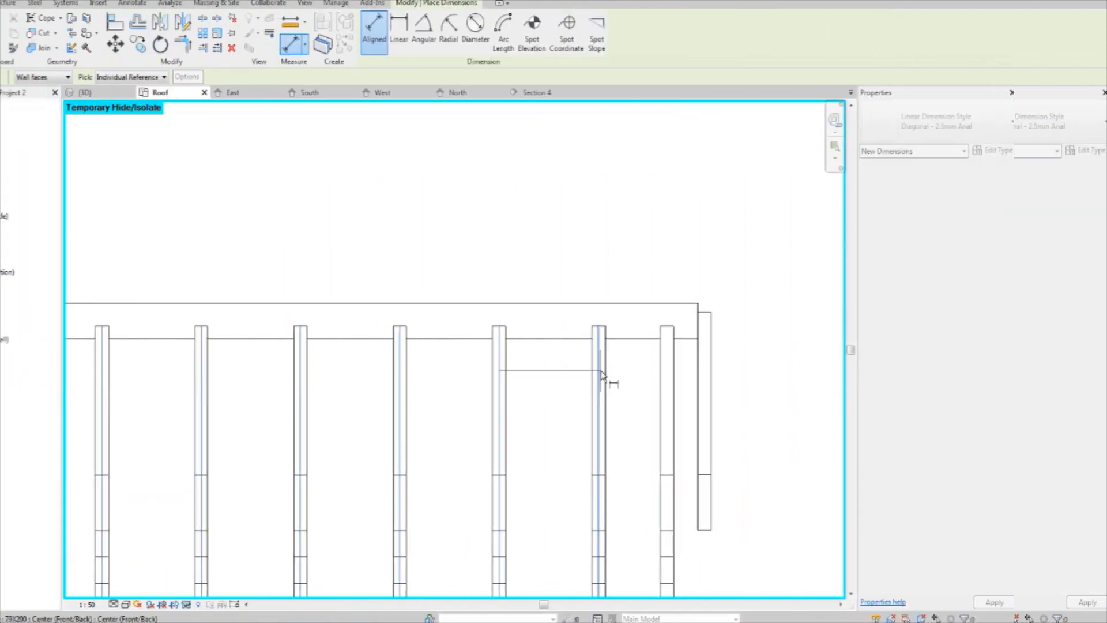
pyautogui.scroll(-3, 759, 359)
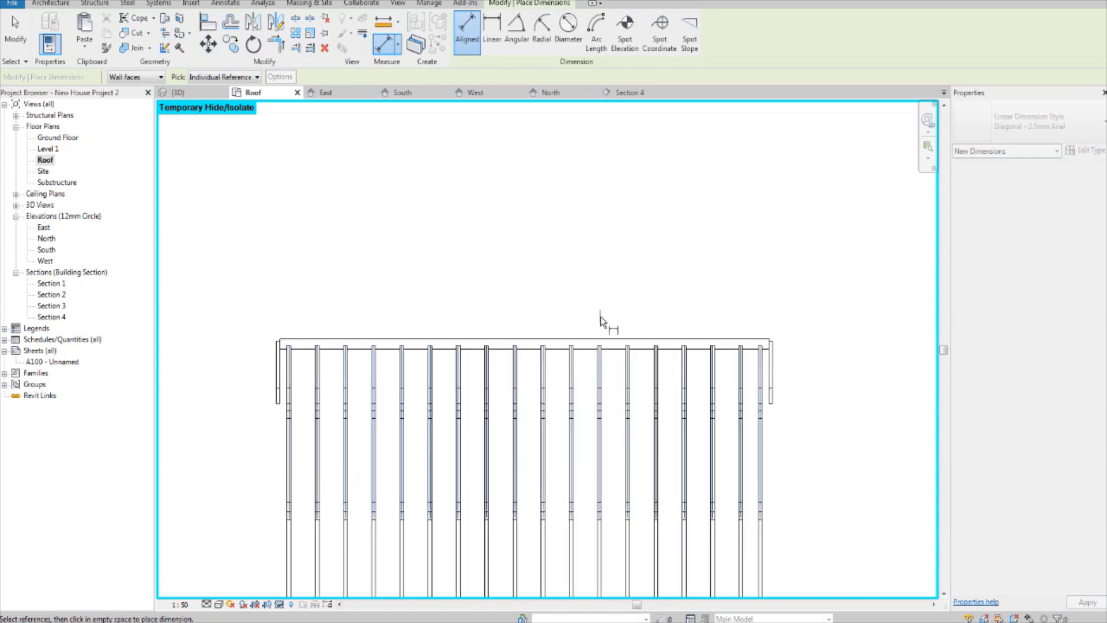
pyautogui.click(687, 311)
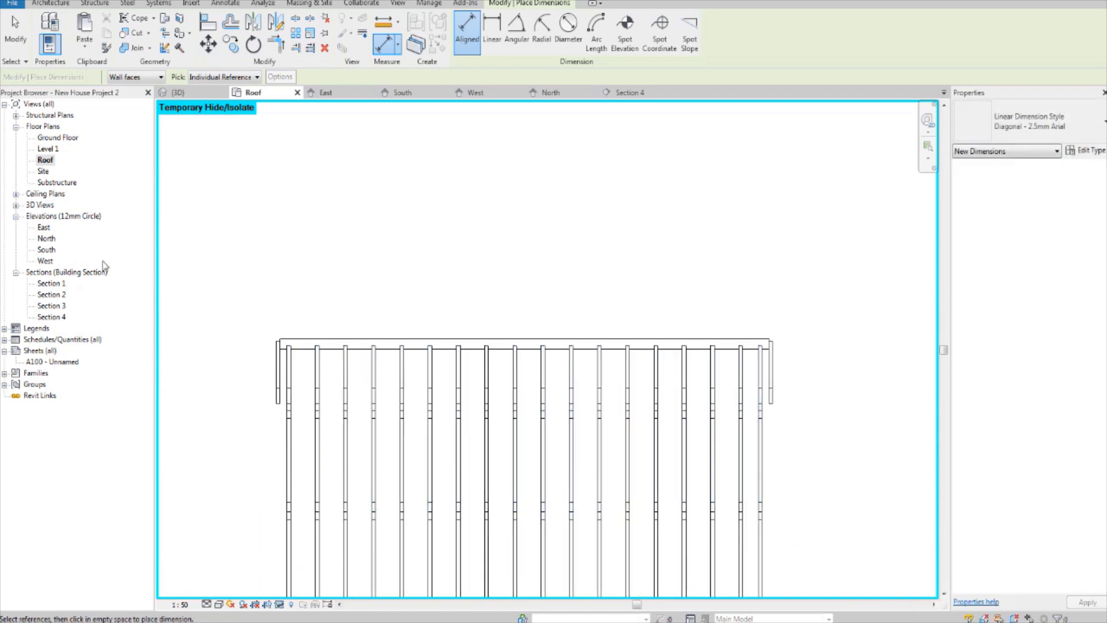
# Step: End the dimension command and reset the temporary hide/isolate in the roof plan
pyautogui.click(280, 603)
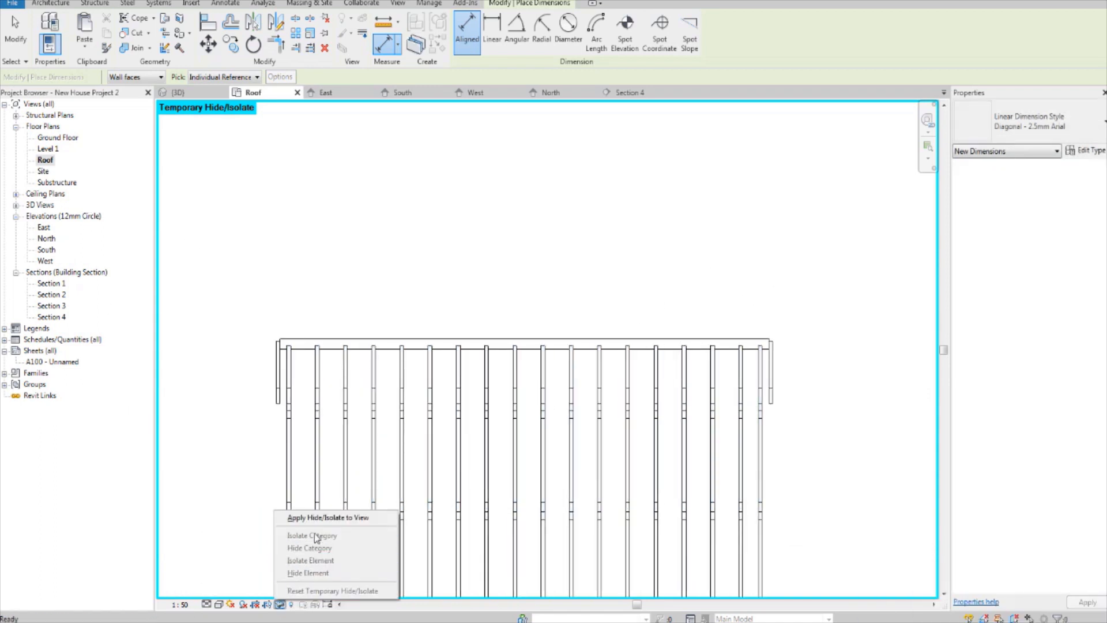
pyautogui.click(23, 34)
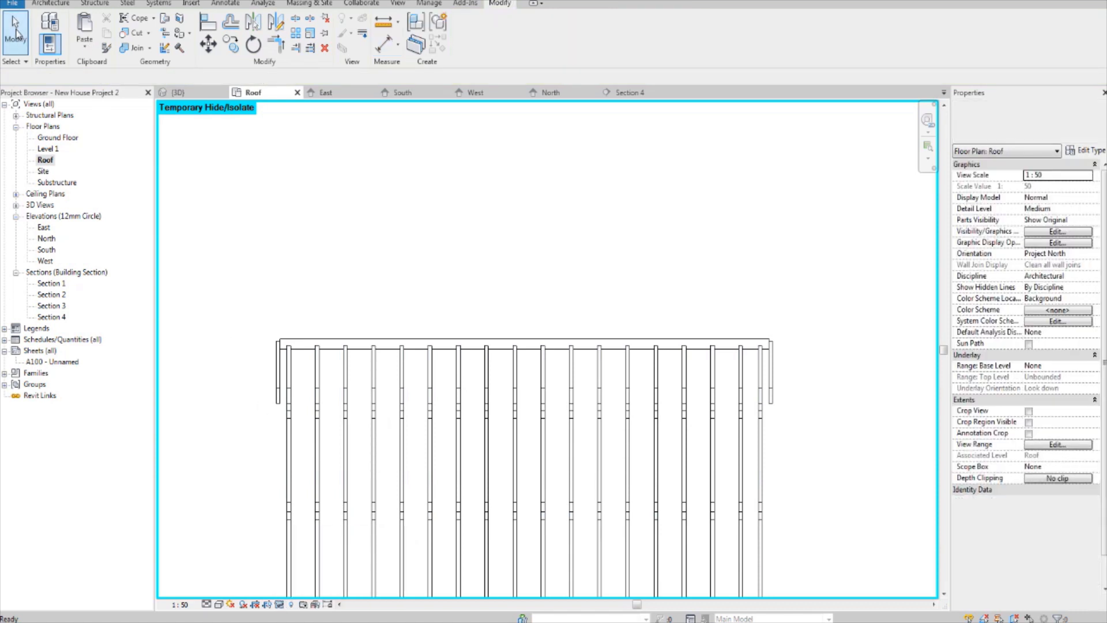
pyautogui.click(280, 604)
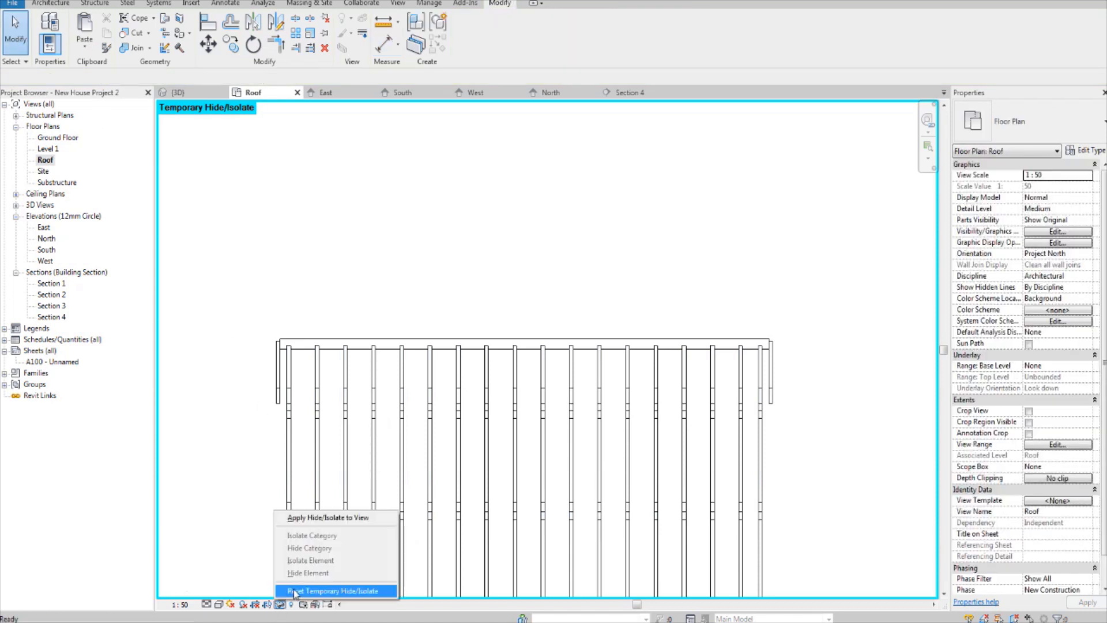
pyautogui.click(297, 592)
pyautogui.moveTo(480, 249); pyautogui.dragTo(496, 271, button='middle')
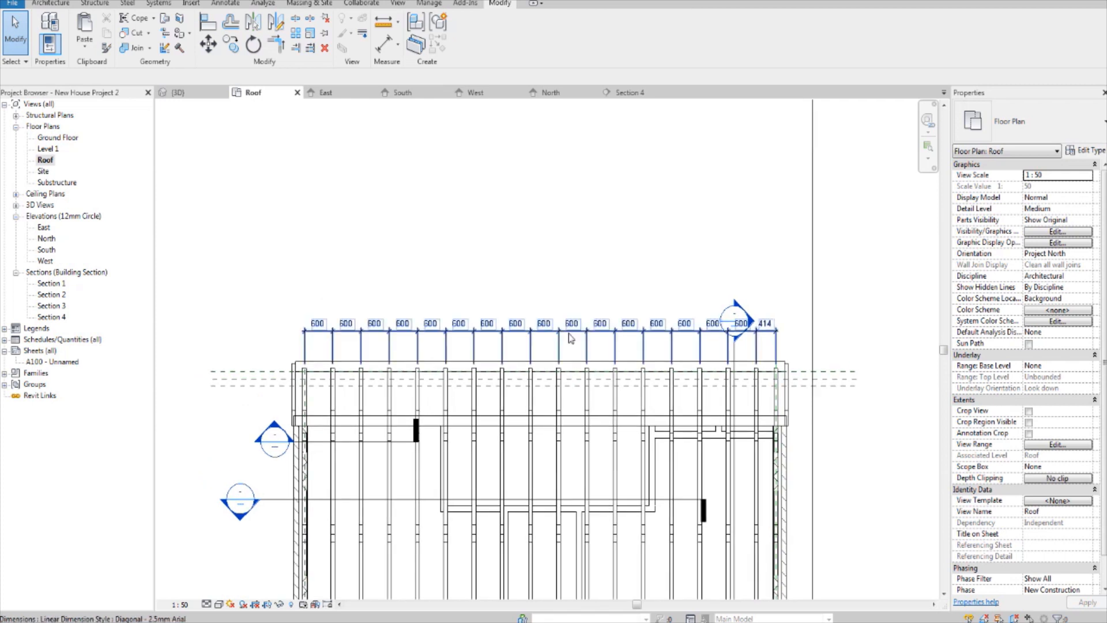
# Step: Apply dimension equality to the truss string to space the trusses evenly, and toggle equality off to show numeric values
pyautogui.click(571, 339)
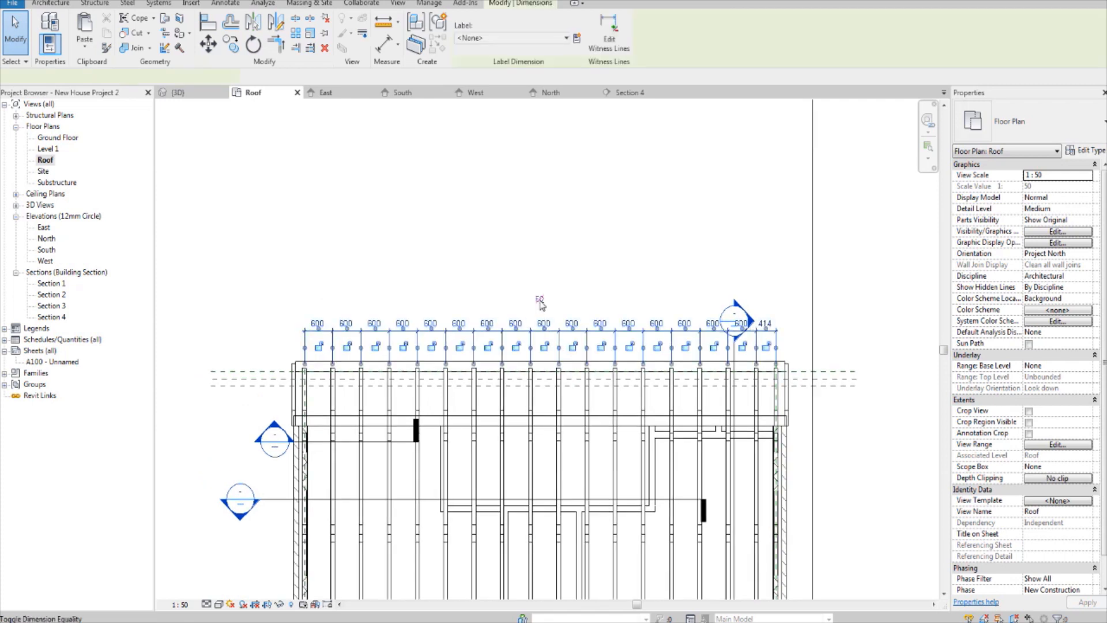
pyautogui.click(565, 270)
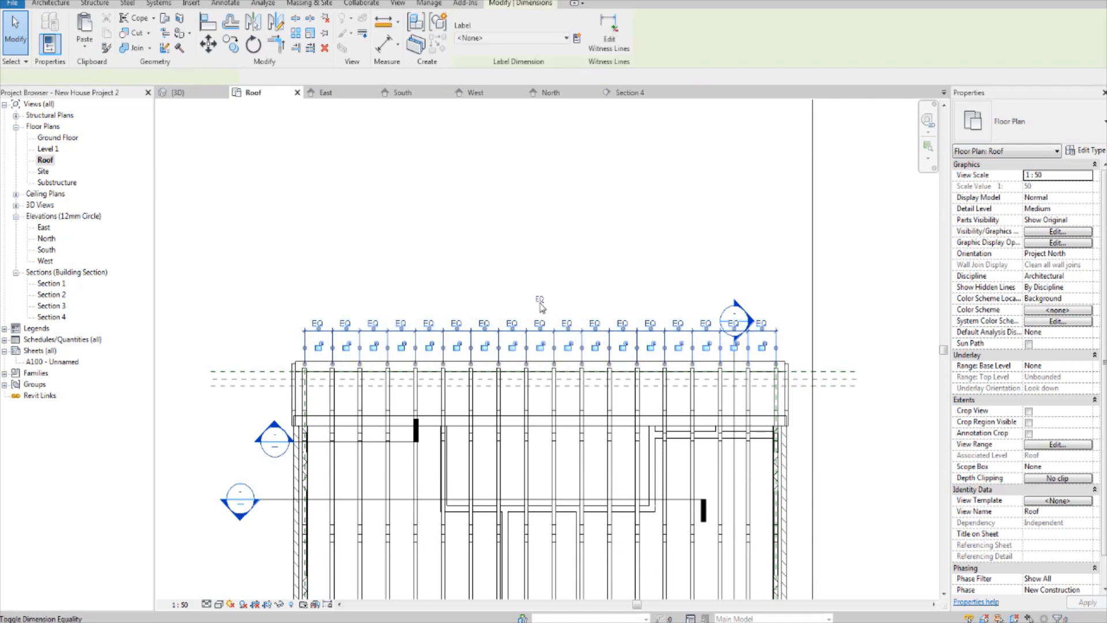
pyautogui.click(540, 303)
pyautogui.click(574, 240)
pyautogui.scroll(1, 631, 333)
pyautogui.scroll(-2, 624, 336)
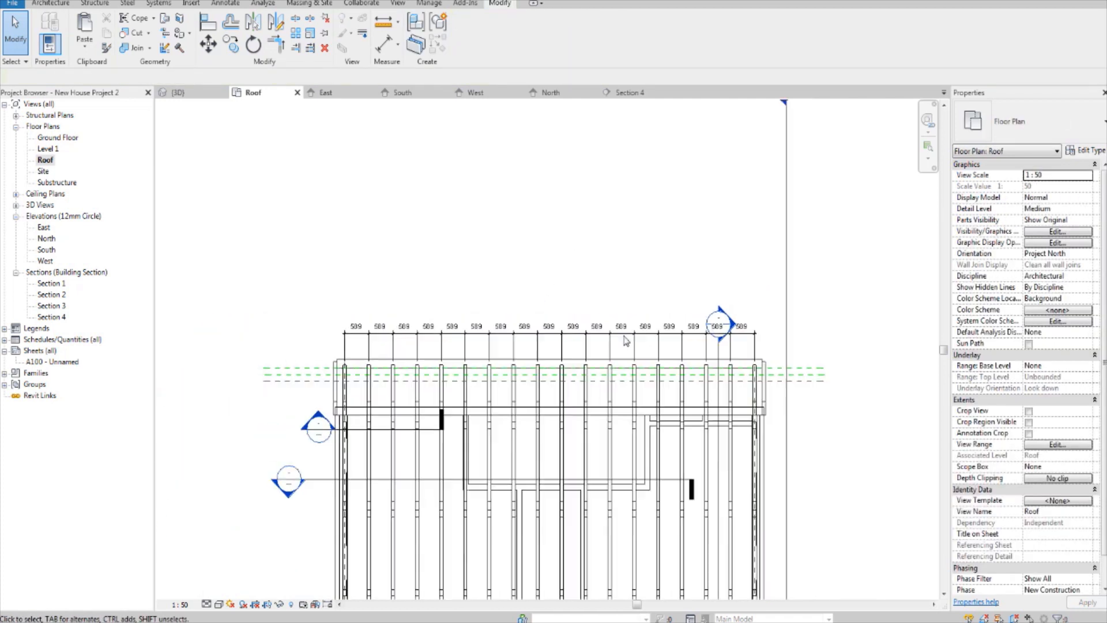
pyautogui.scroll(-2, 626, 341)
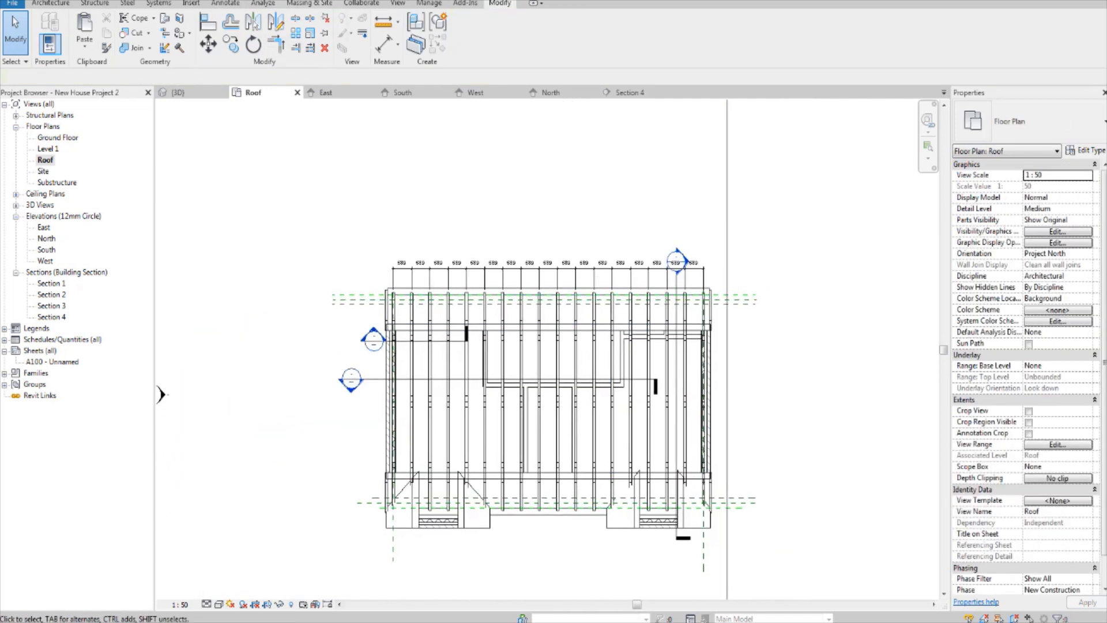
# Step: Inspect the evenly spaced trusses along the whole roof in the 3D view
pyautogui.click(182, 92)
pyautogui.keyDown('shift'); pyautogui.moveTo(518, 392); pyautogui.dragTo(1099, 324, button='middle'); pyautogui.keyUp('shift')
pyautogui.keyDown('shift'); pyautogui.moveTo(288, 254); pyautogui.dragTo(450, 253, button='middle'); pyautogui.keyUp('shift')
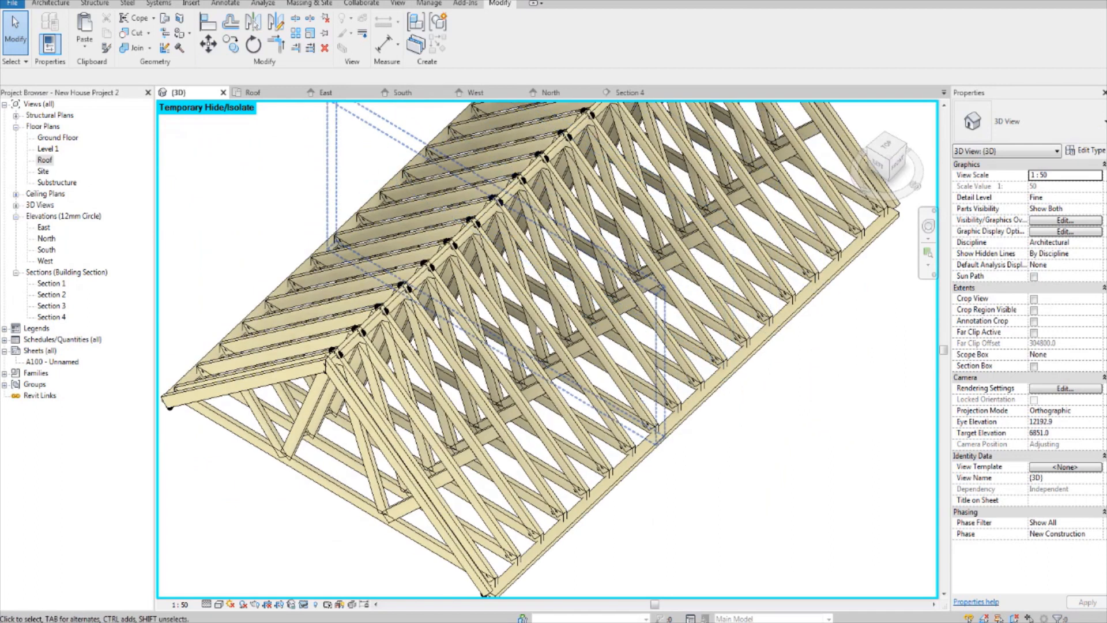
pyautogui.moveTo(539, 334); pyautogui.dragTo(532, 287, button='middle')
pyautogui.scroll(-2, 409, 303)
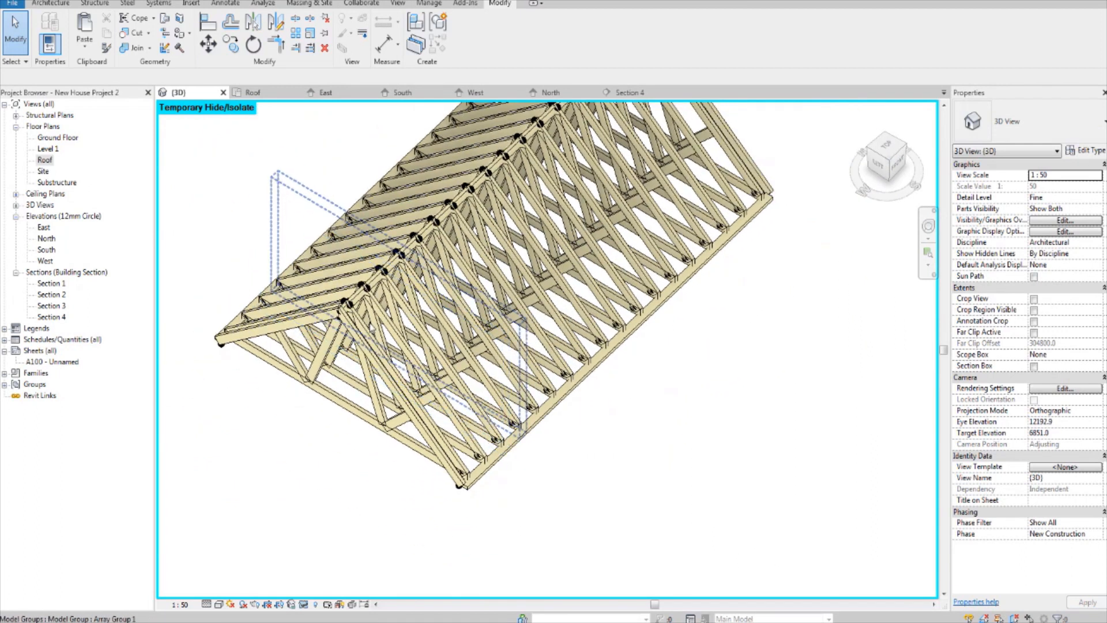
# Step: In the East elevation, draw a reference plane along the centre of the truss's left inner web member
pyautogui.doubleClick(44, 227)
pyautogui.moveTo(497, 326); pyautogui.dragTo(516, 347, button='middle')
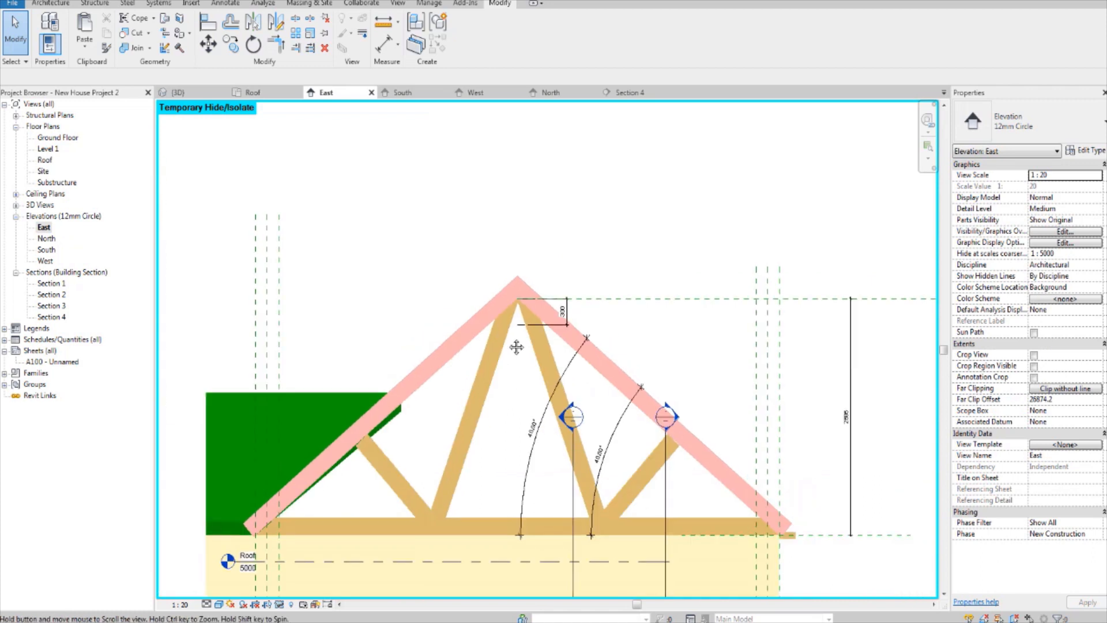
pyautogui.scroll(4, 517, 347)
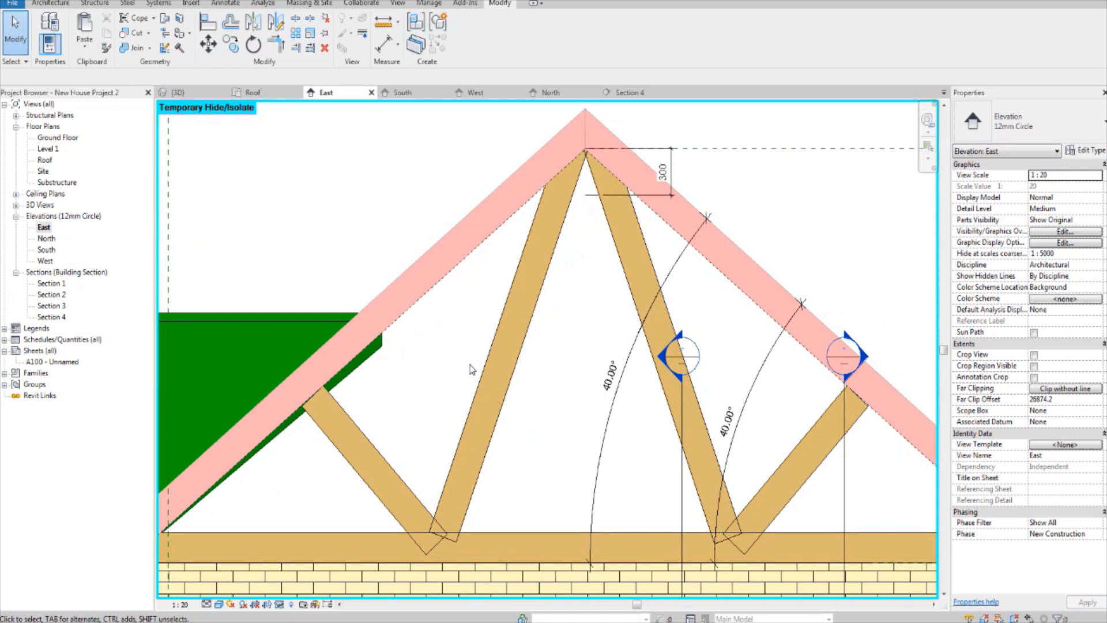
pyautogui.press('r')
pyautogui.press('p')
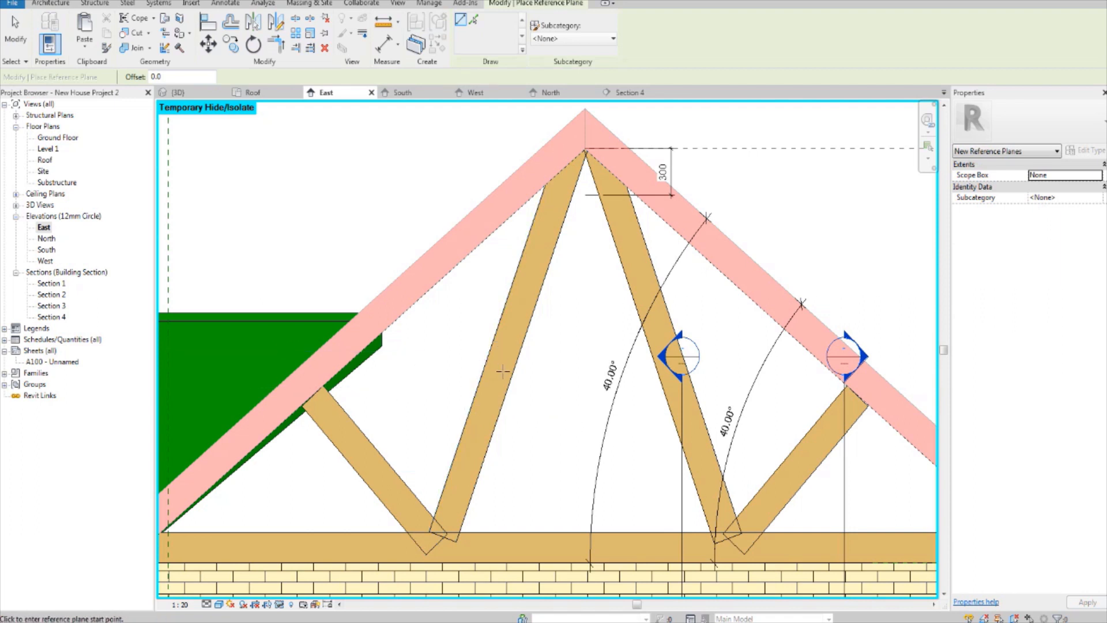
pyautogui.click(450, 513)
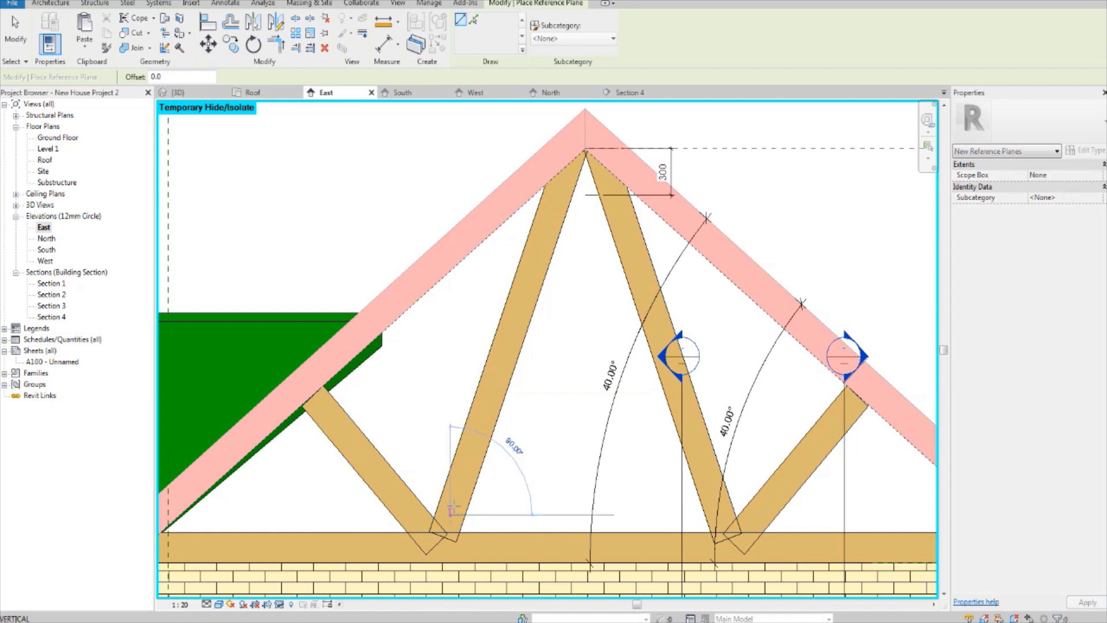
pyautogui.click(559, 190)
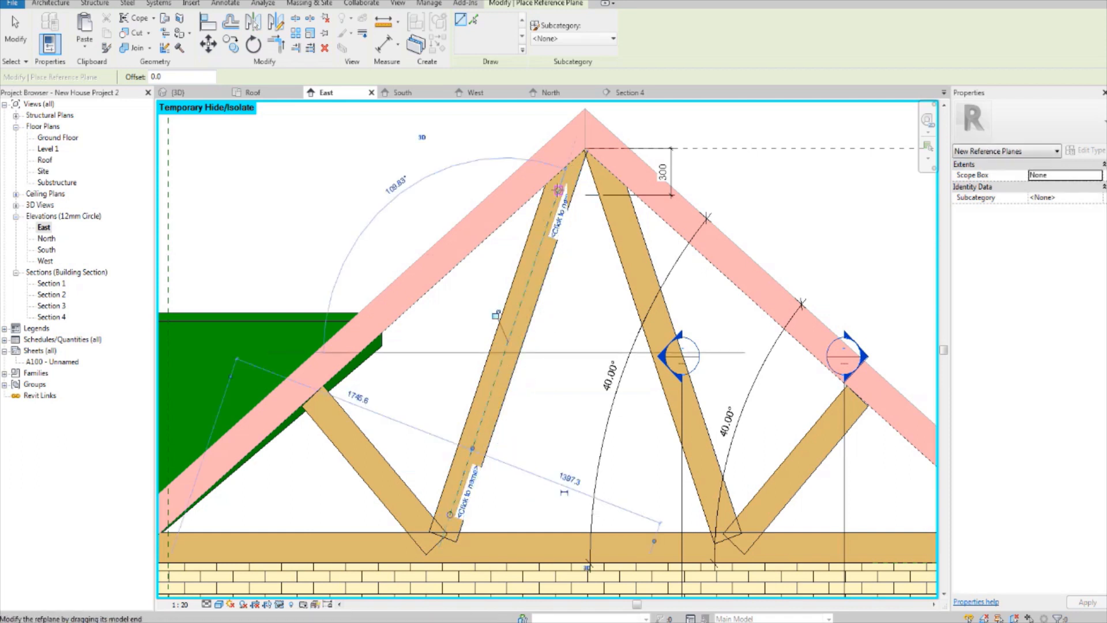
pyautogui.press('Escape')
pyautogui.press('Escape')
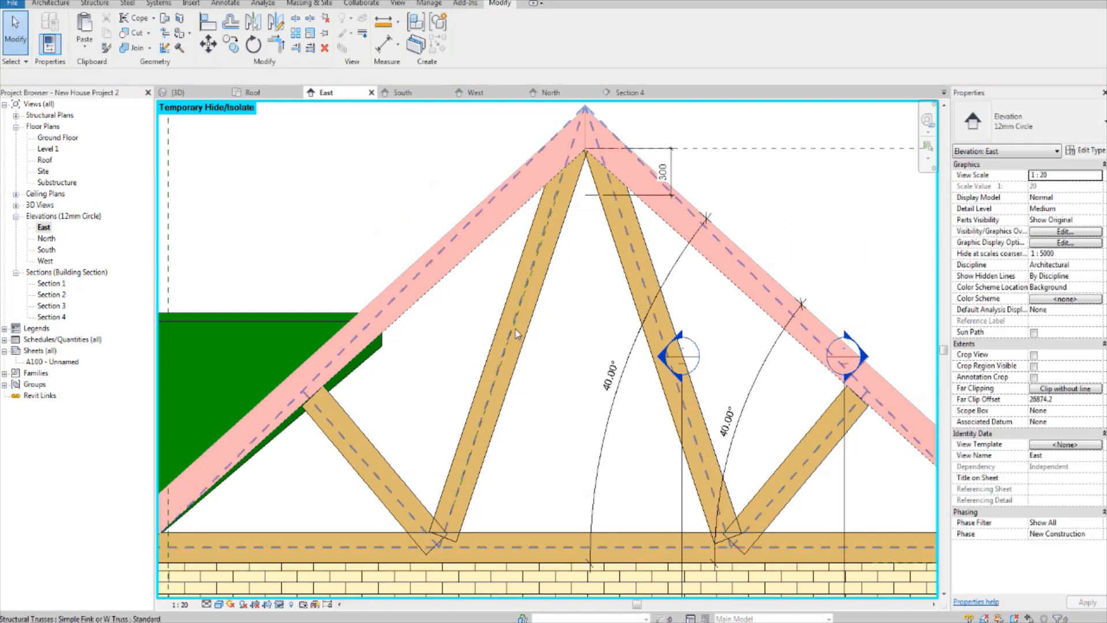
# Step: Rotate the reference plane on the truss's left inner web member by 90° about its midpoint
pyautogui.press('Tab')
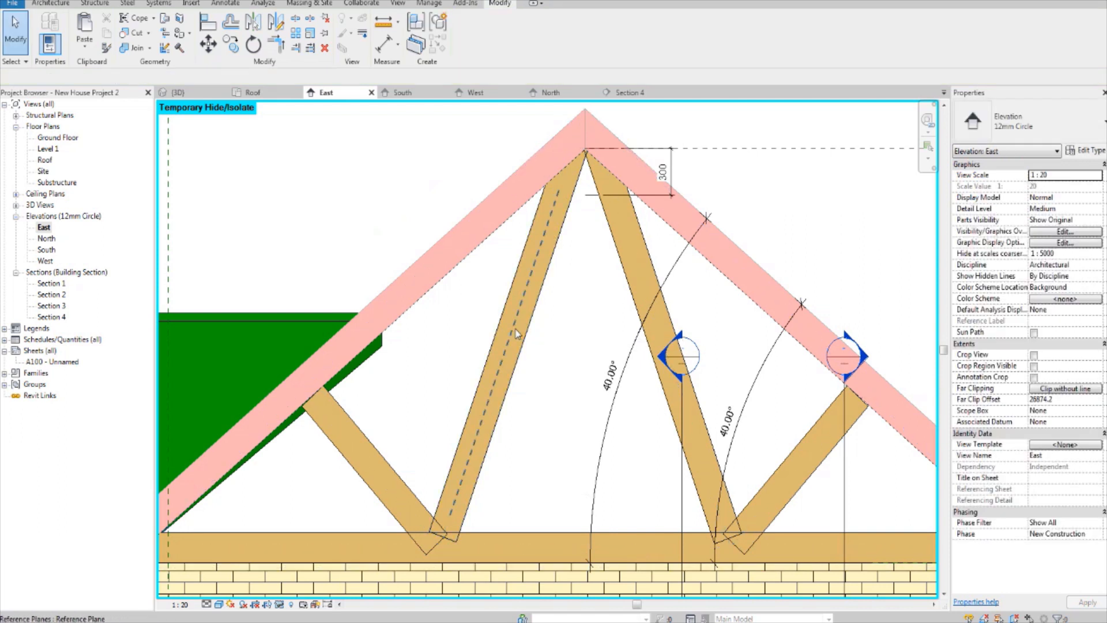
pyautogui.click(517, 333)
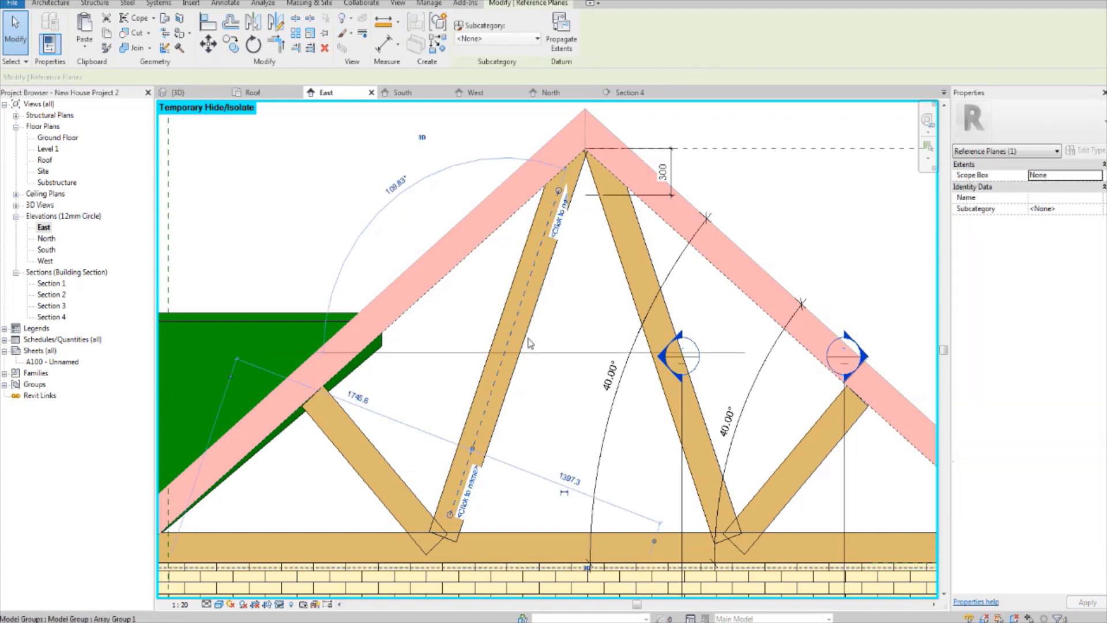
pyautogui.scroll(3, 506, 363)
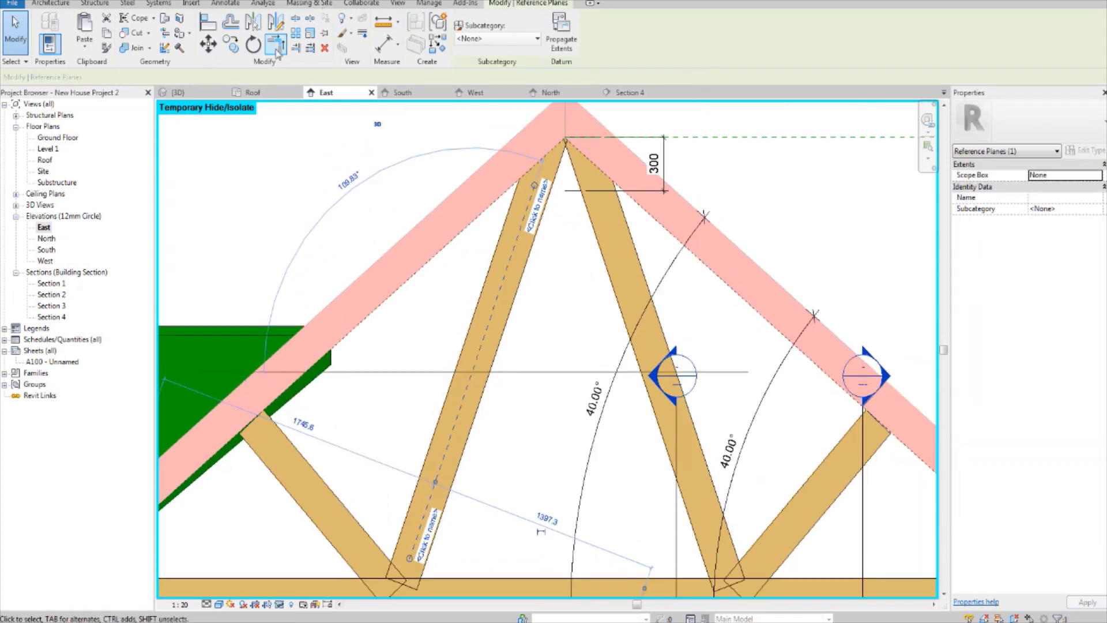
pyautogui.click(254, 48)
pyautogui.click(348, 261)
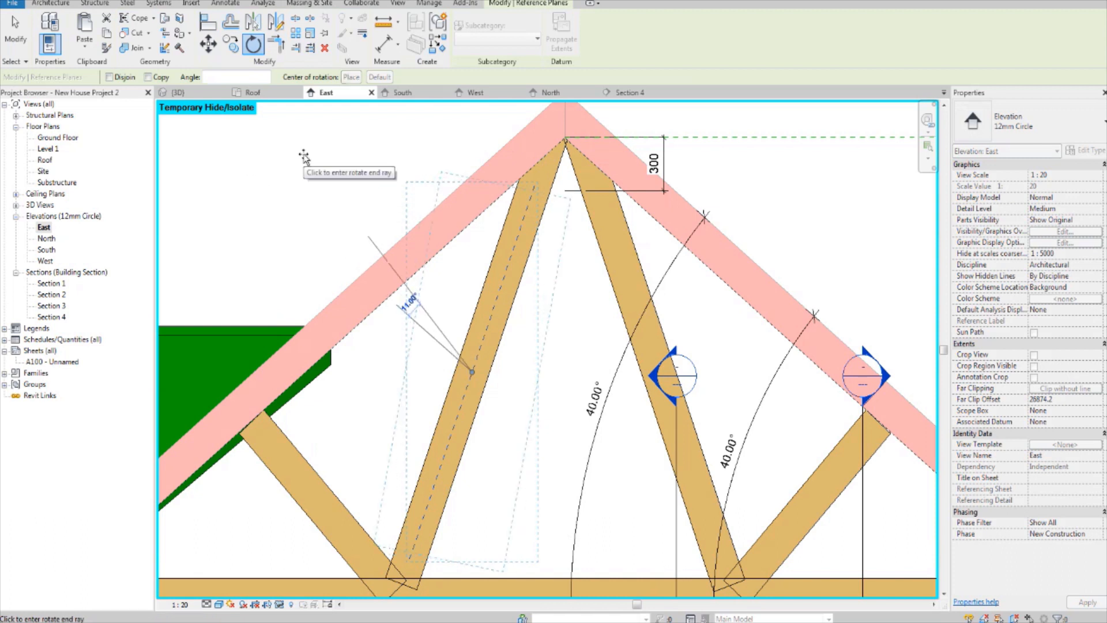
pyautogui.write('90')
pyautogui.press('Return')
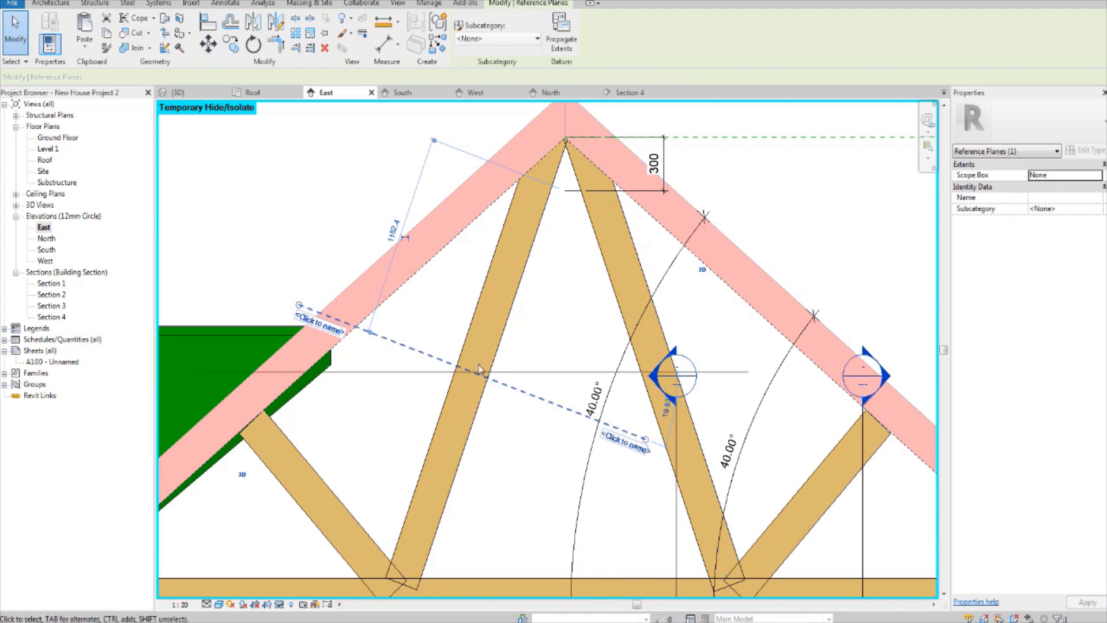
pyautogui.click(520, 433)
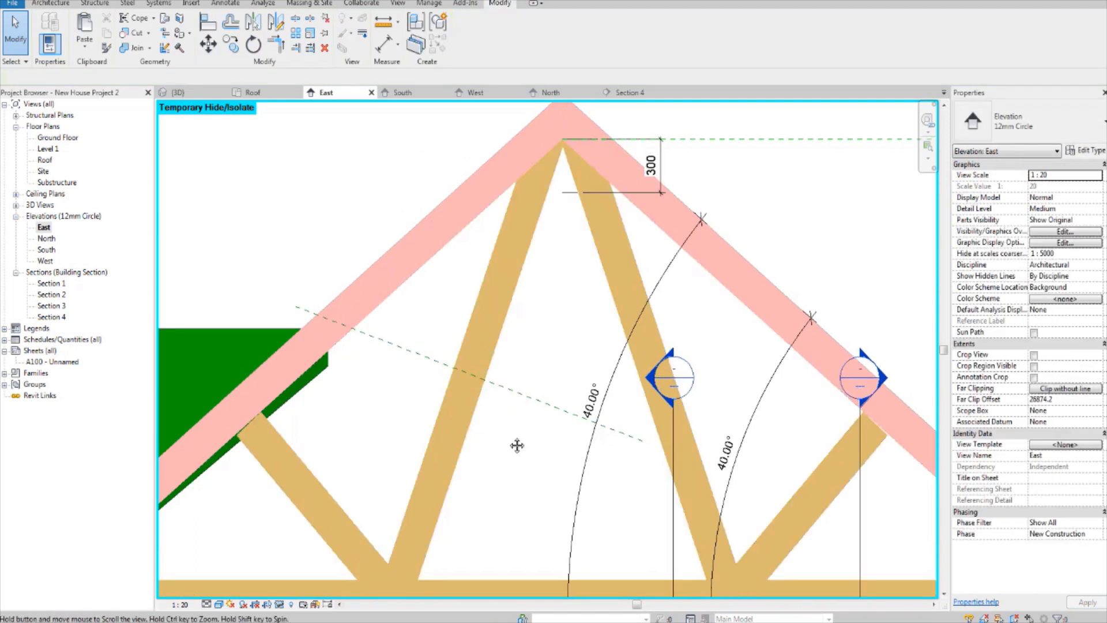
# Step: Start a structural beam with the rotated reference plane picked as its work plane, and open the Roof floor plan for placement
pyautogui.scroll(-2, 519, 444)
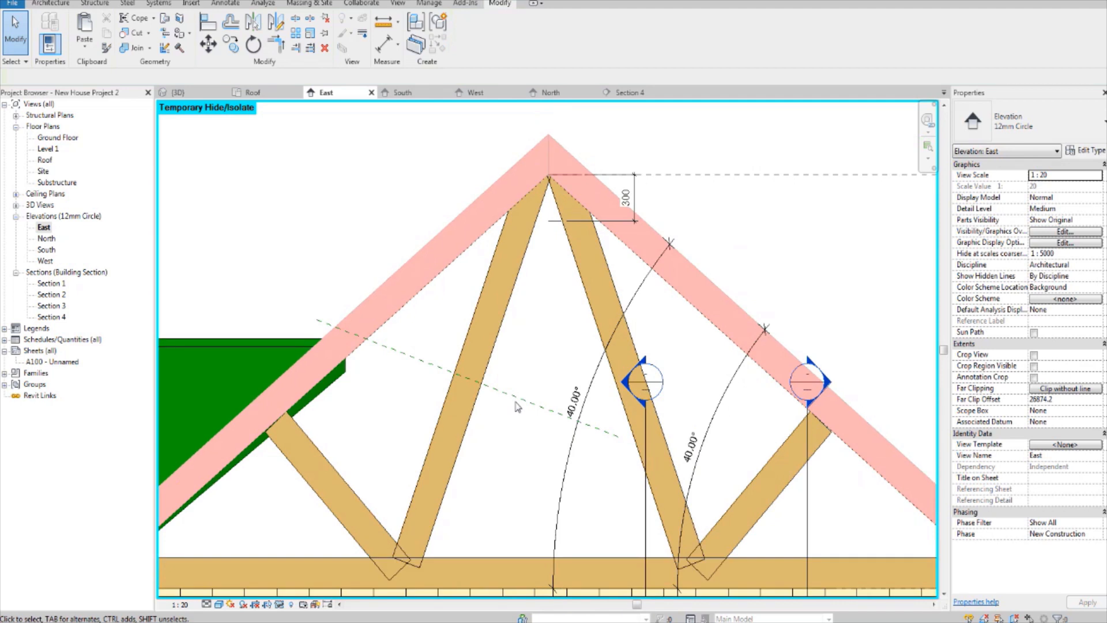
pyautogui.moveTo(496, 397); pyautogui.dragTo(504, 415, button='middle')
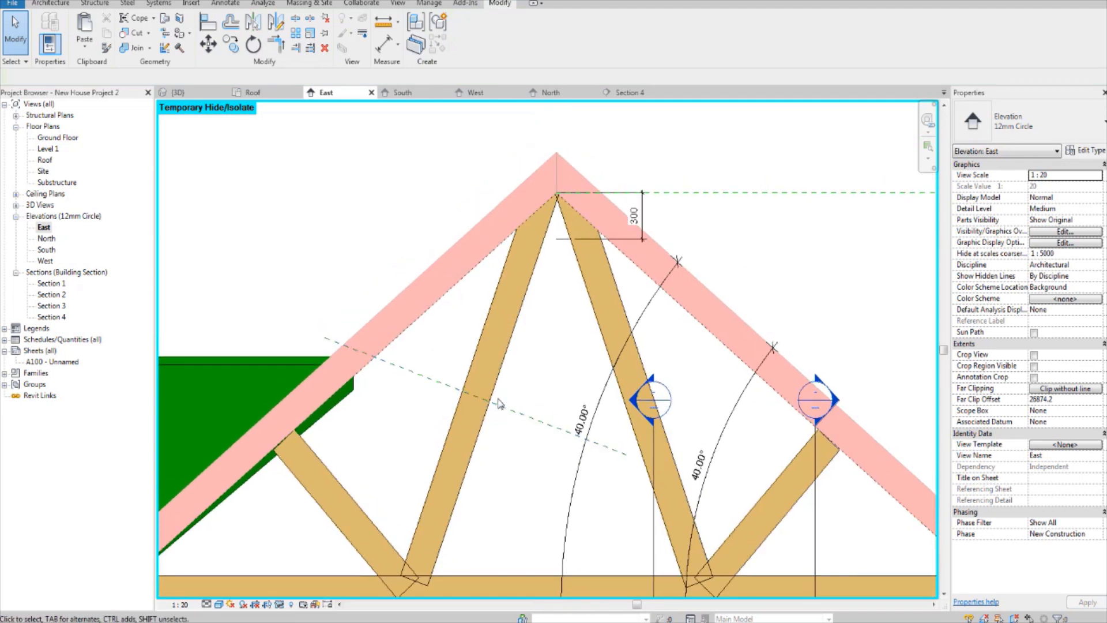
pyautogui.scroll(2, 520, 465)
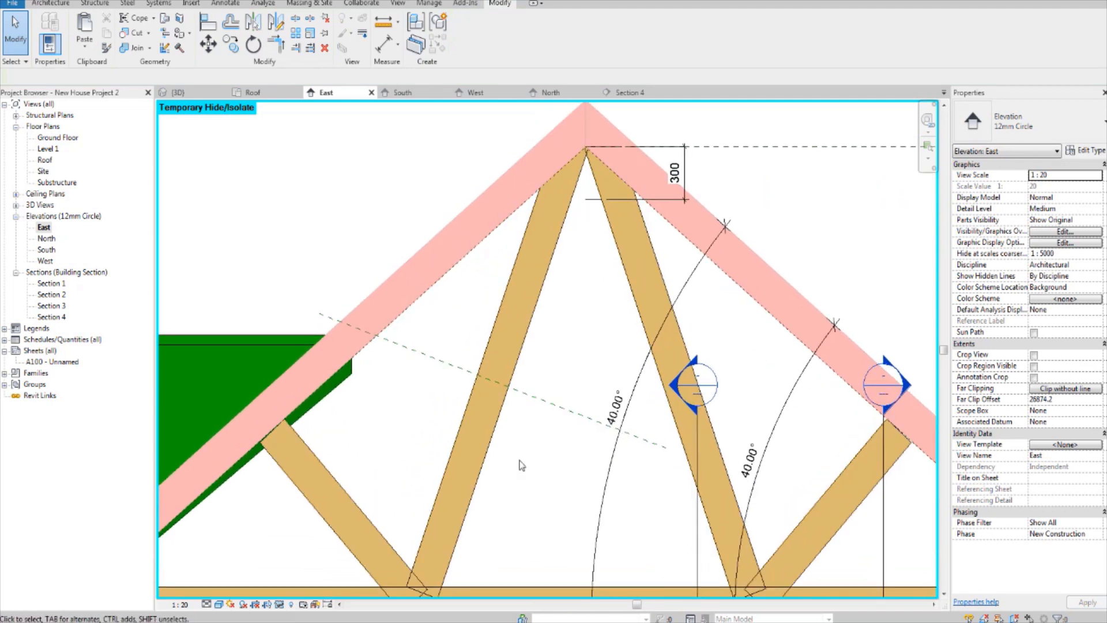
pyautogui.click(89, 5)
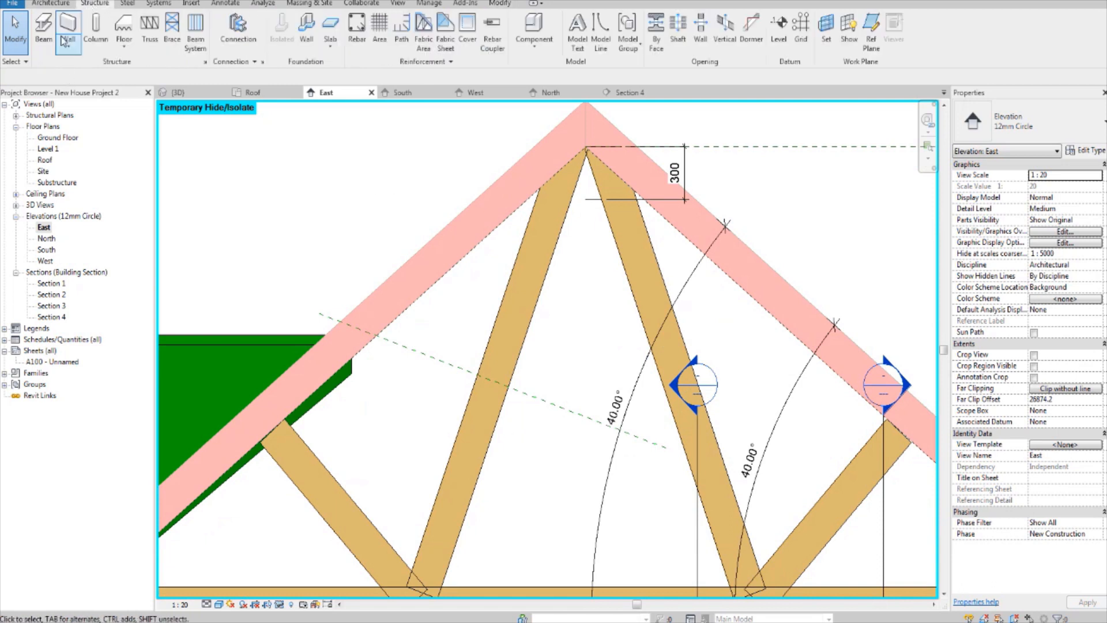
pyautogui.click(44, 32)
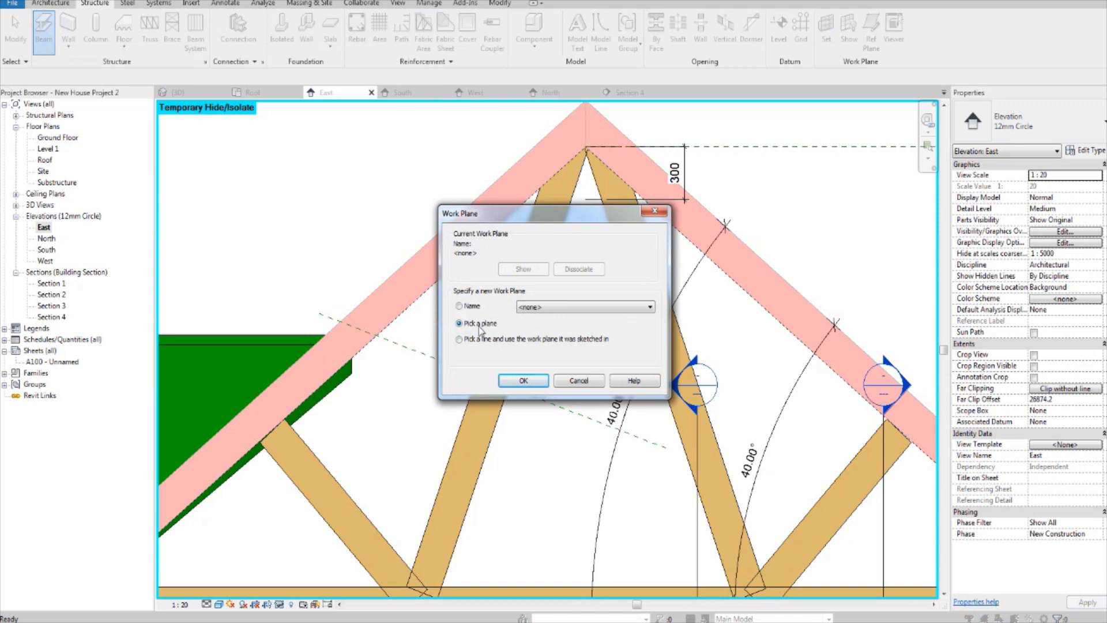
pyautogui.click(515, 382)
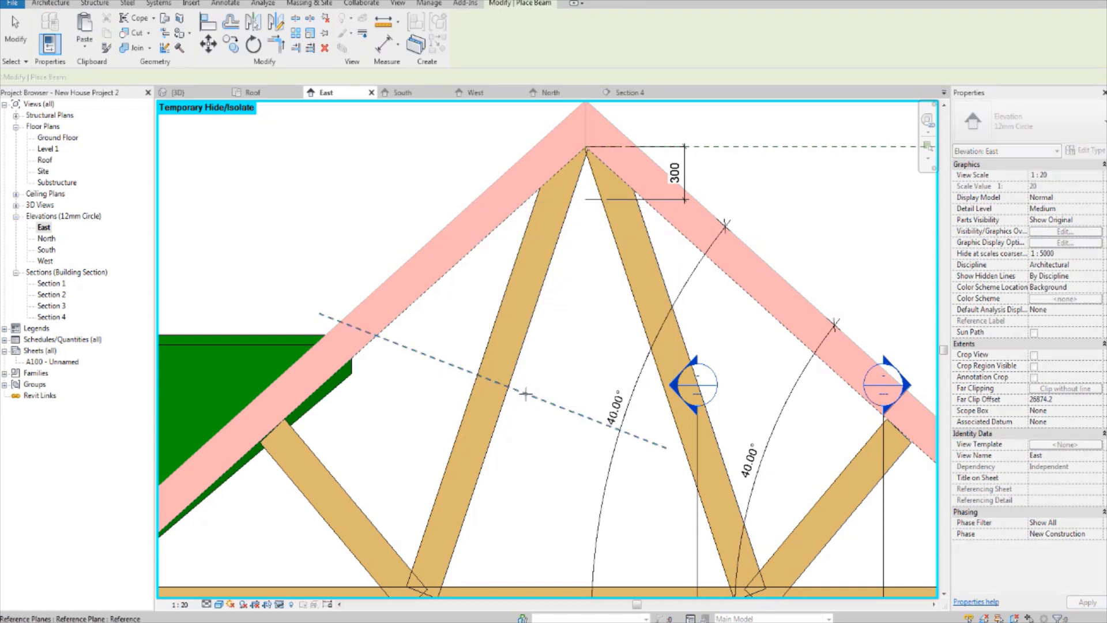
pyautogui.click(526, 394)
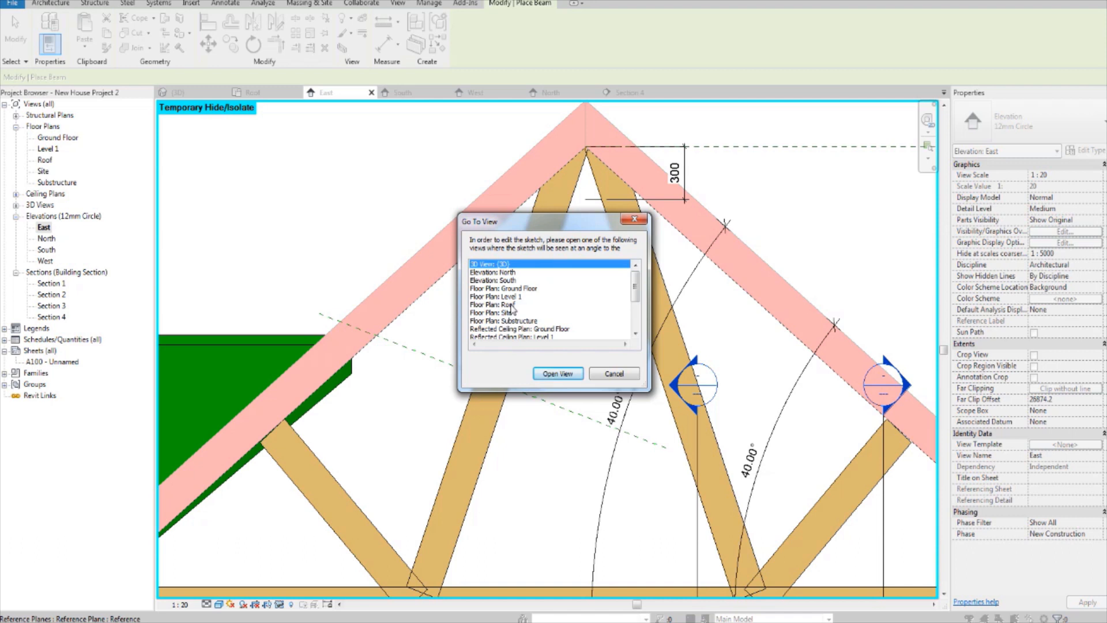
pyautogui.click(512, 305)
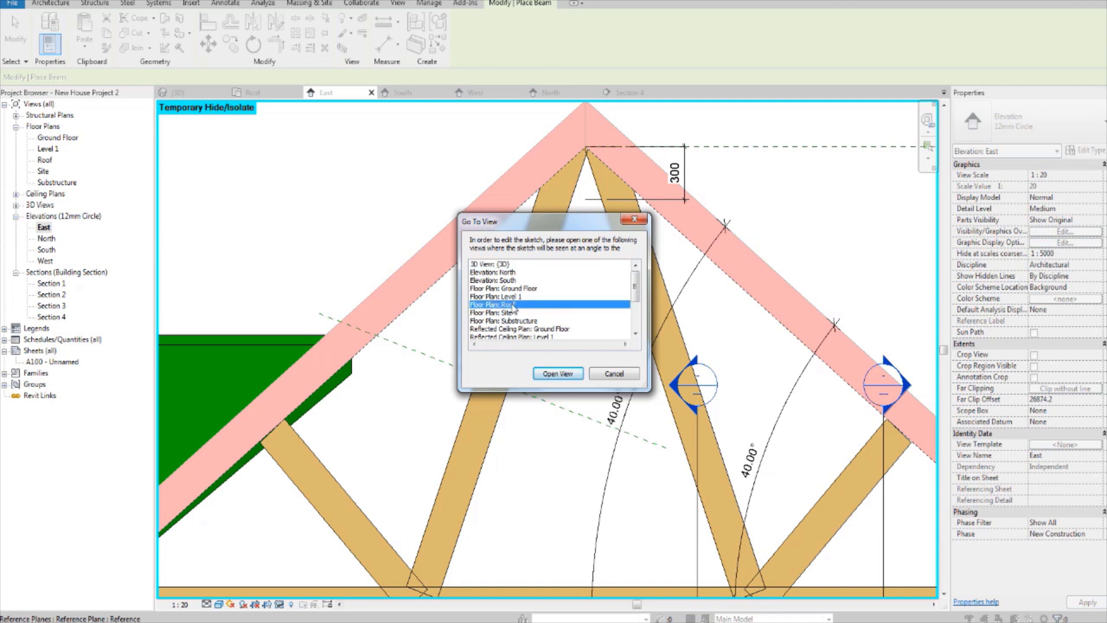
pyautogui.click(557, 374)
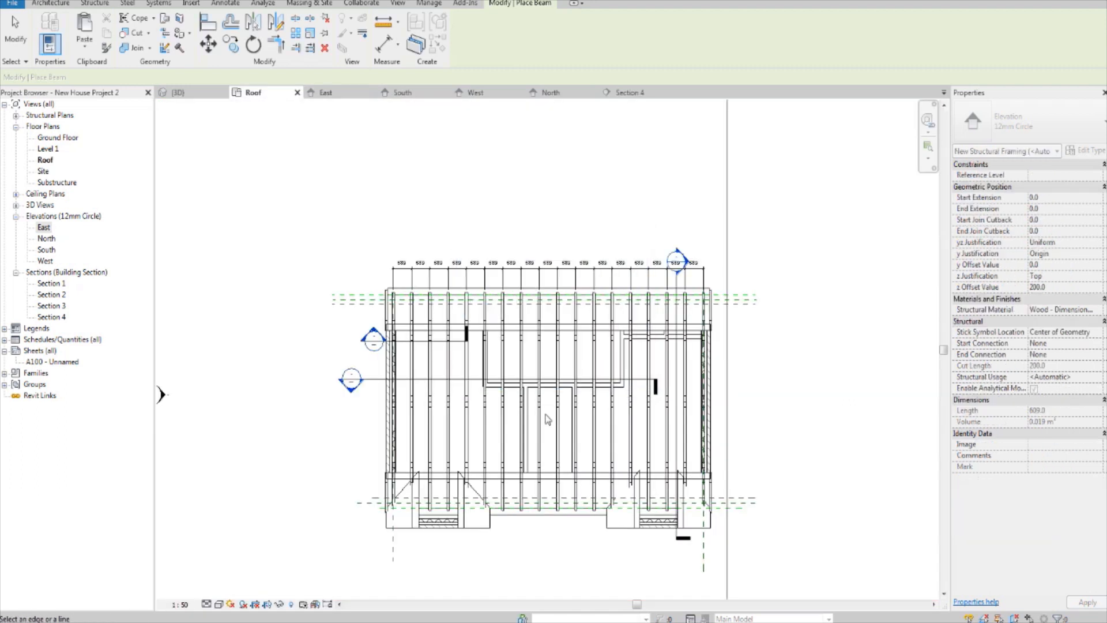
# Step: Duplicate the Glulam (2) 79X200 beam type under the name 40 x 100 Purlin
pyautogui.scroll(3, 513, 363)
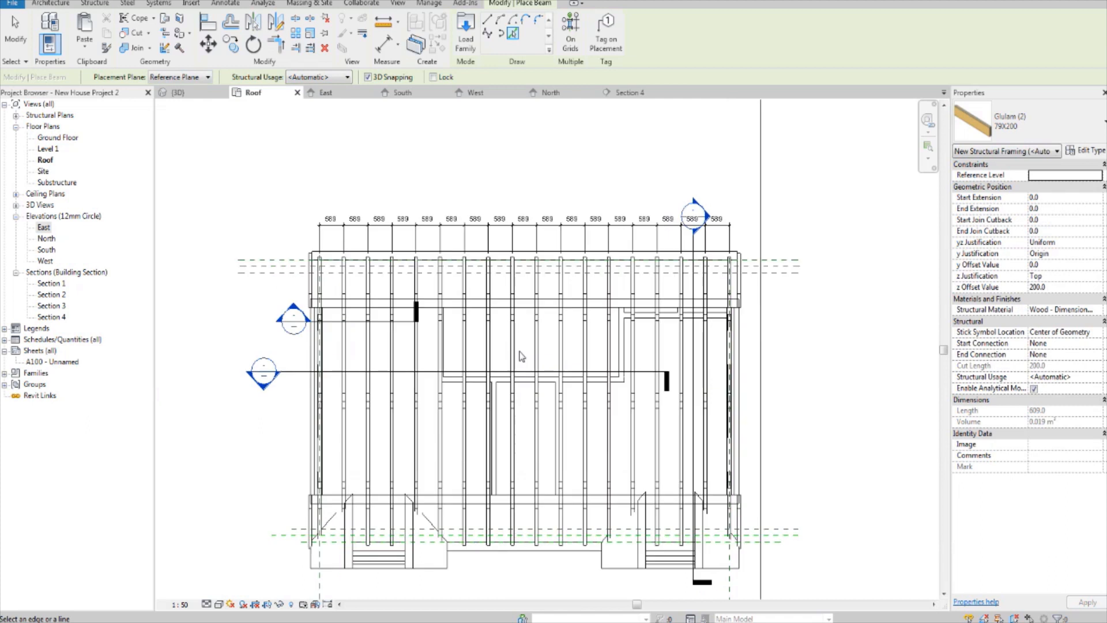
pyautogui.moveTo(542, 390); pyautogui.dragTo(537, 361, button='middle')
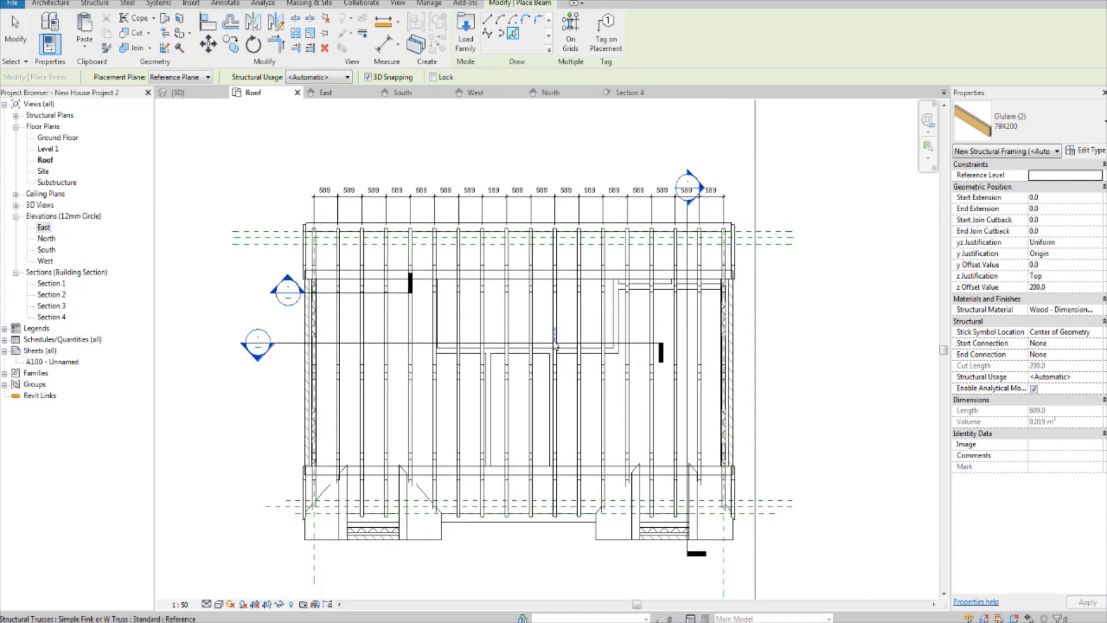
pyautogui.moveTo(640, 308); pyautogui.dragTo(640, 323, button='middle')
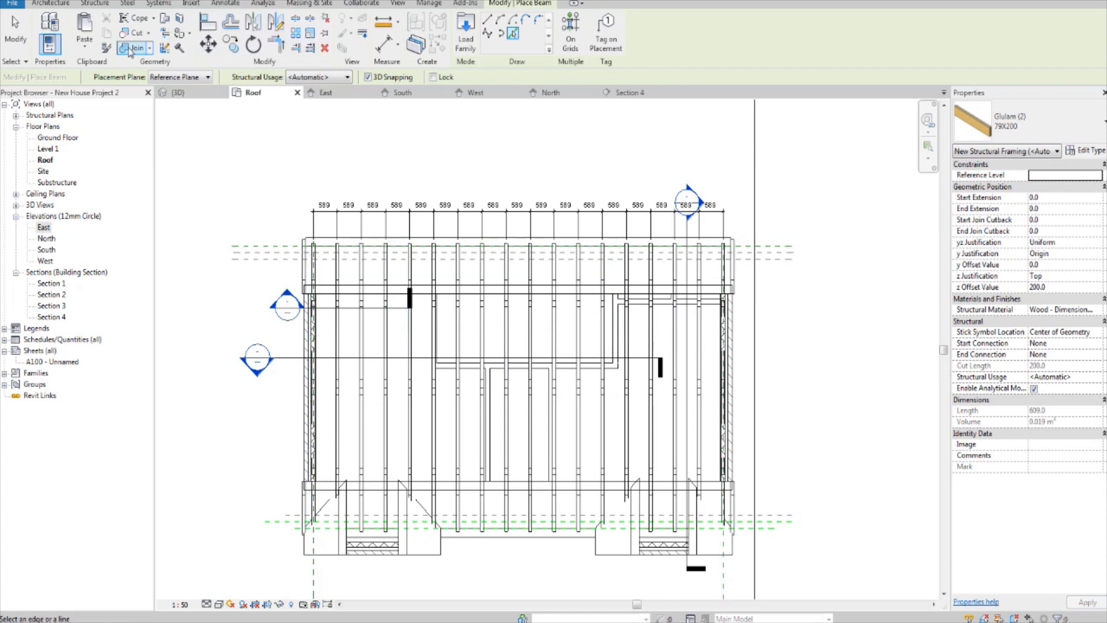
pyautogui.click(95, 3)
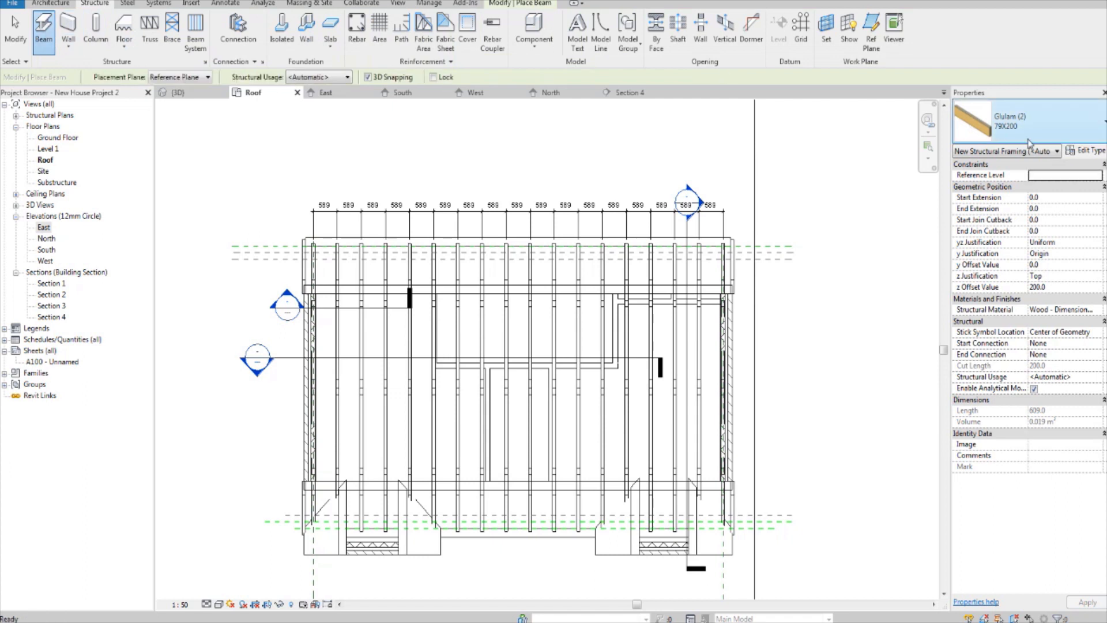
pyautogui.click(1029, 143)
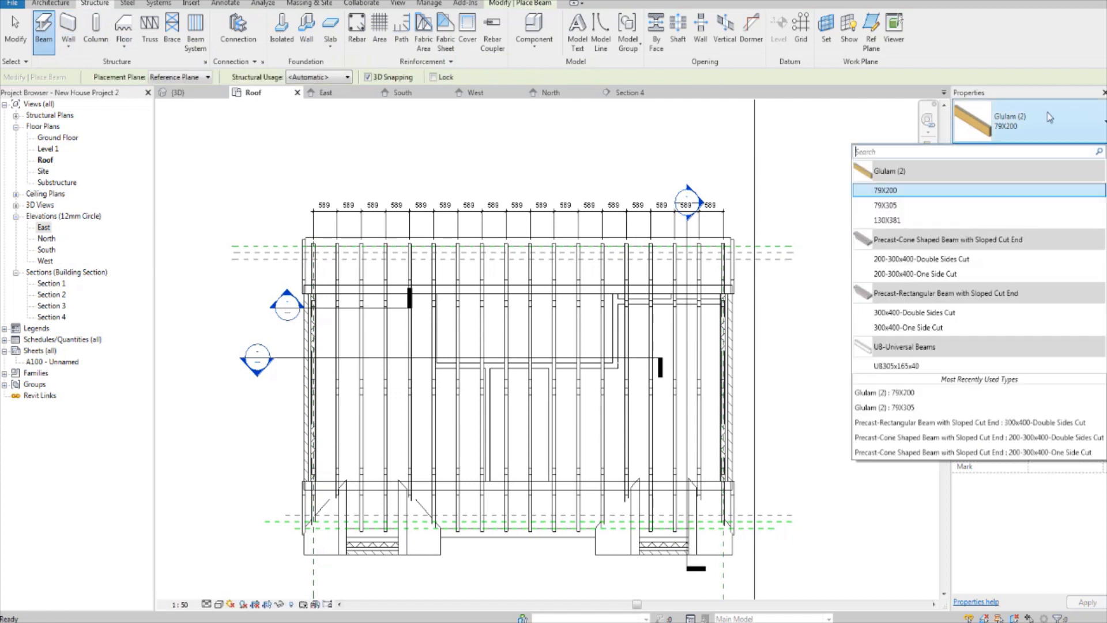
pyautogui.click(962, 191)
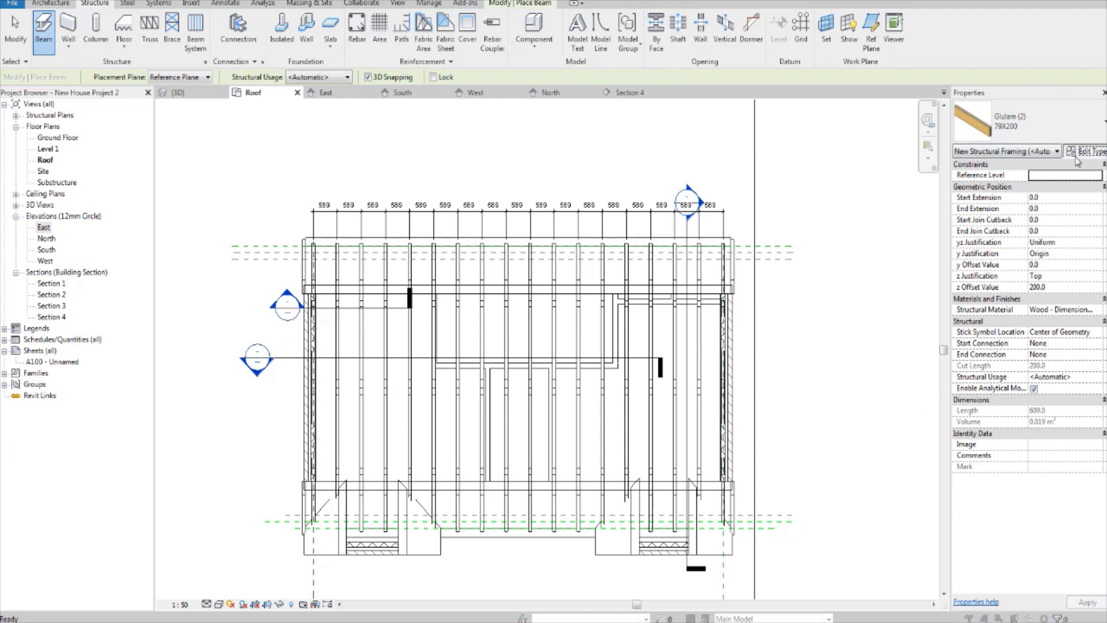
pyautogui.click(1076, 155)
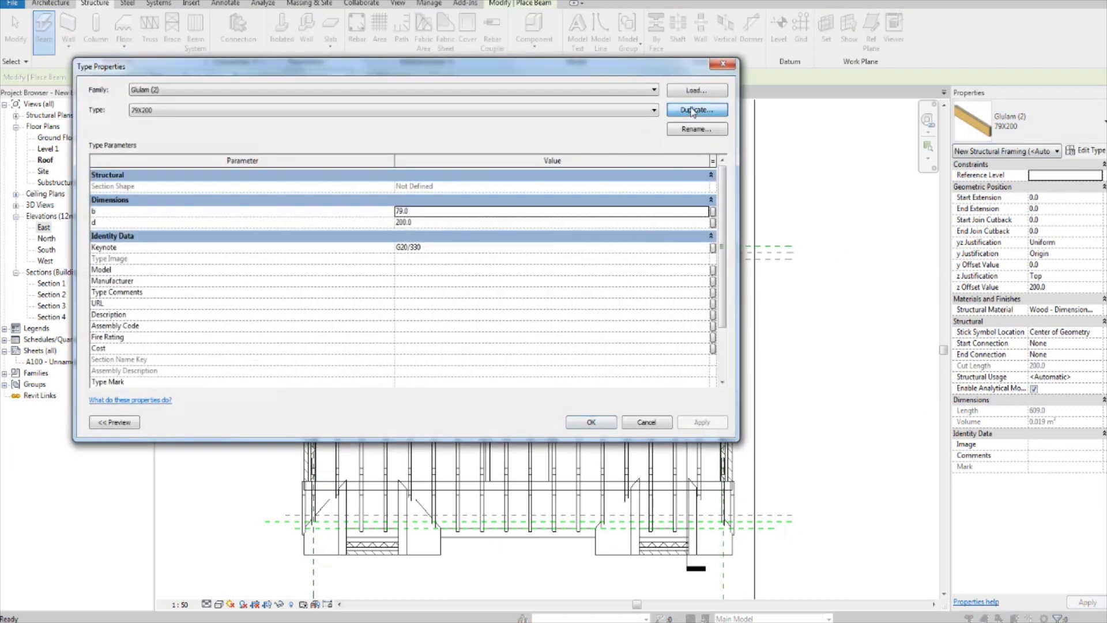
pyautogui.click(692, 110)
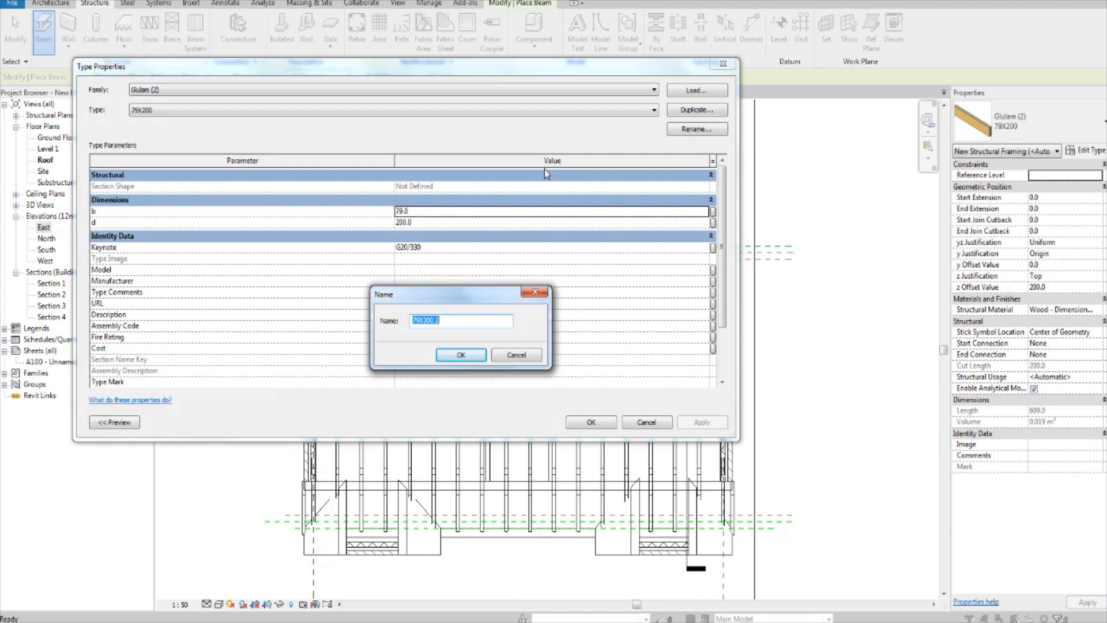
pyautogui.write('40 x 100 Purlin')
pyautogui.click(450, 353)
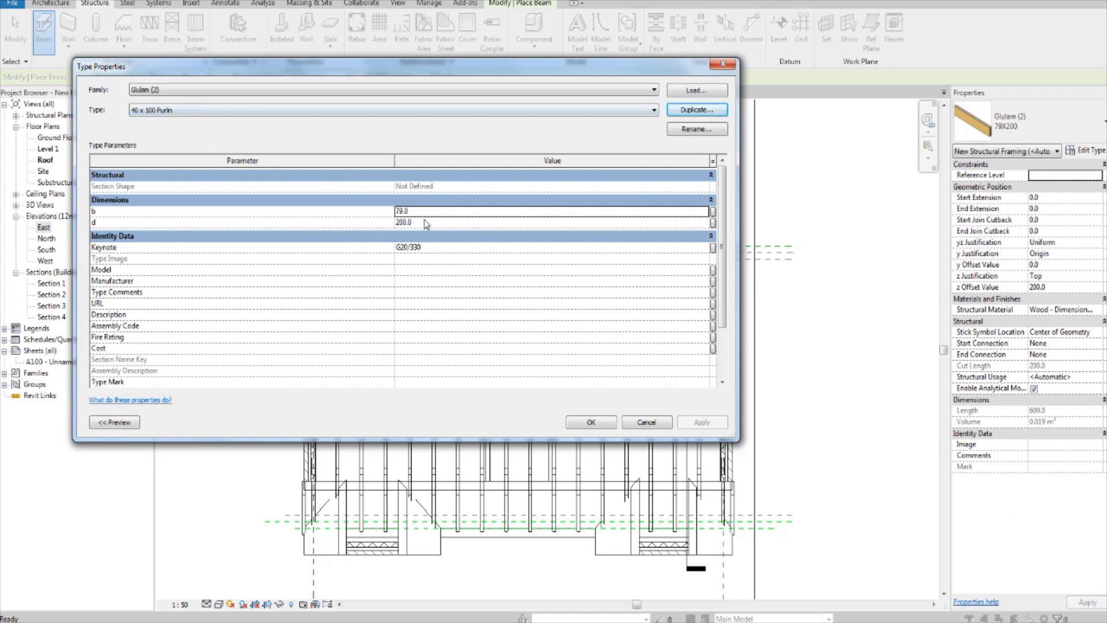
# Step: Set the purlin type's width b to 40 and depth d to 100, and apply the type
pyautogui.click(467, 211)
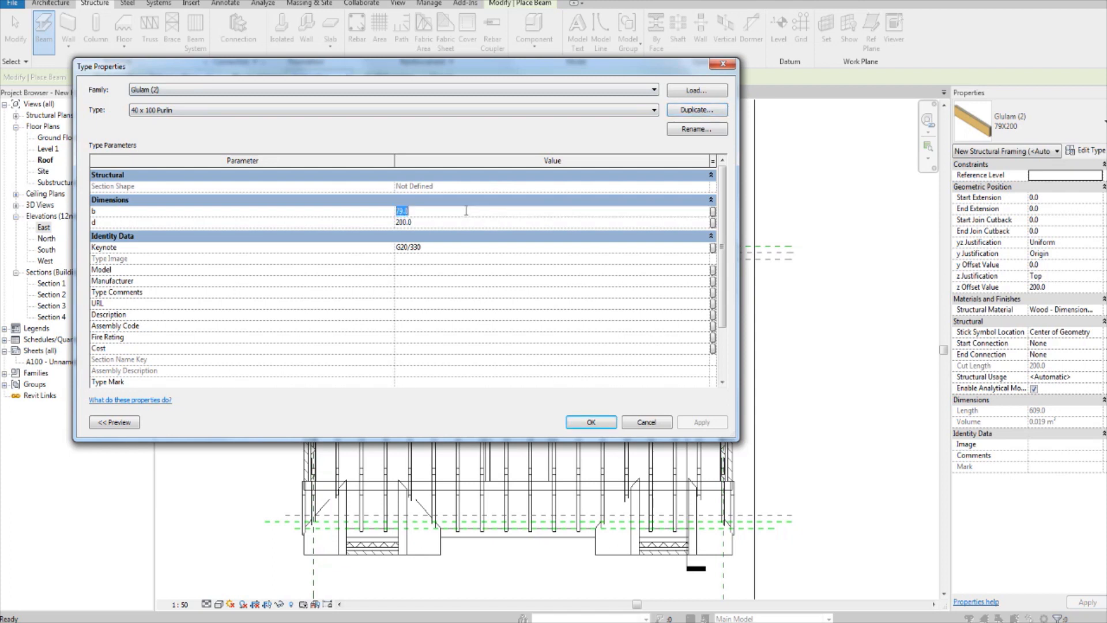
pyautogui.write('40')
pyautogui.click(485, 222)
pyautogui.write('100')
pyautogui.click(591, 422)
pyautogui.scroll(1, 380, 276)
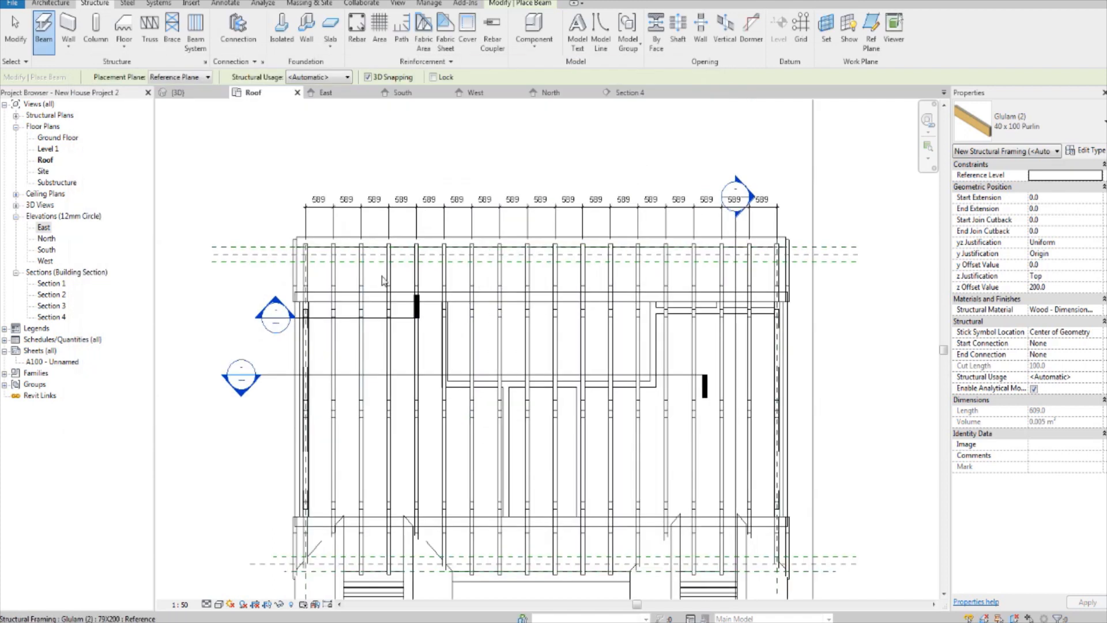
pyautogui.scroll(1, 349, 332)
pyautogui.moveTo(350, 333); pyautogui.dragTo(483, 476, button='middle')
pyautogui.scroll(1, 436, 380)
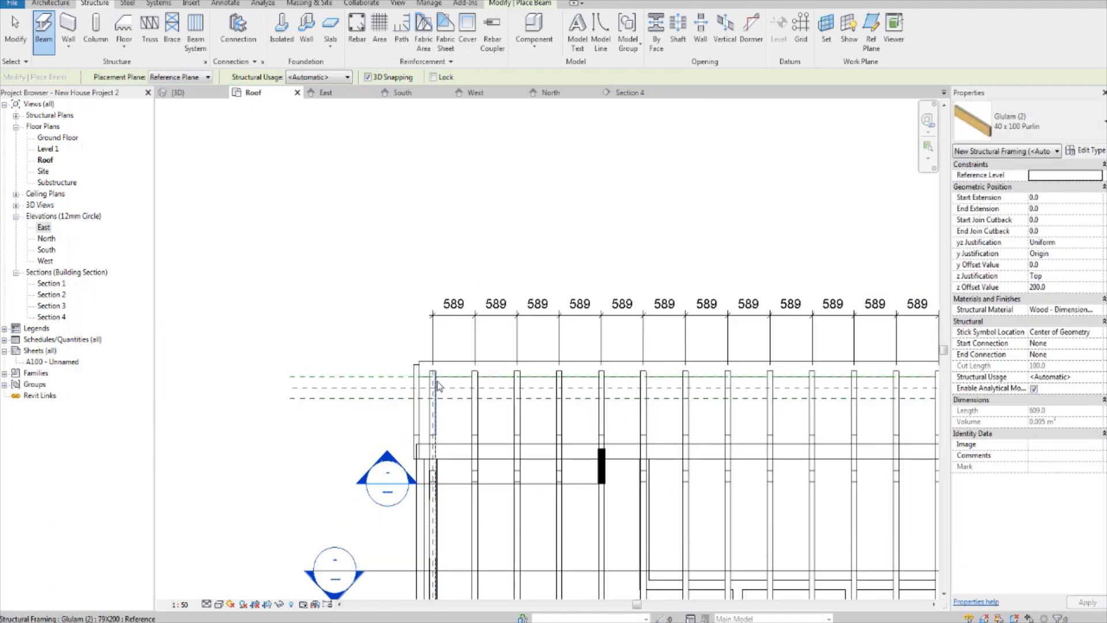
pyautogui.scroll(1, 434, 423)
pyautogui.moveTo(437, 428); pyautogui.dragTo(379, 395, button='middle')
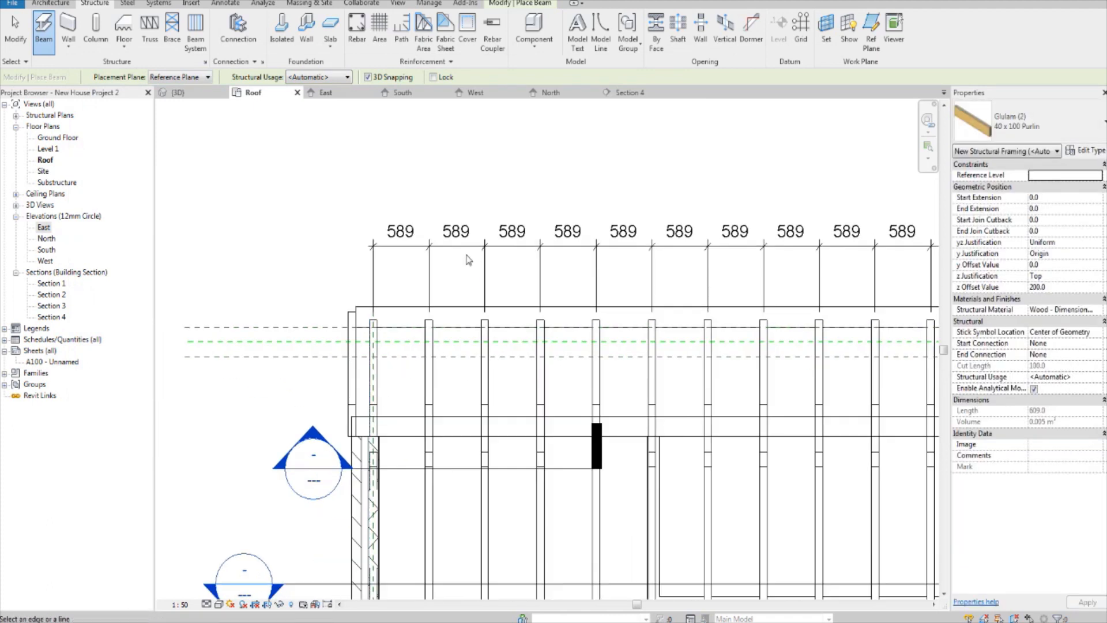
pyautogui.click(506, 4)
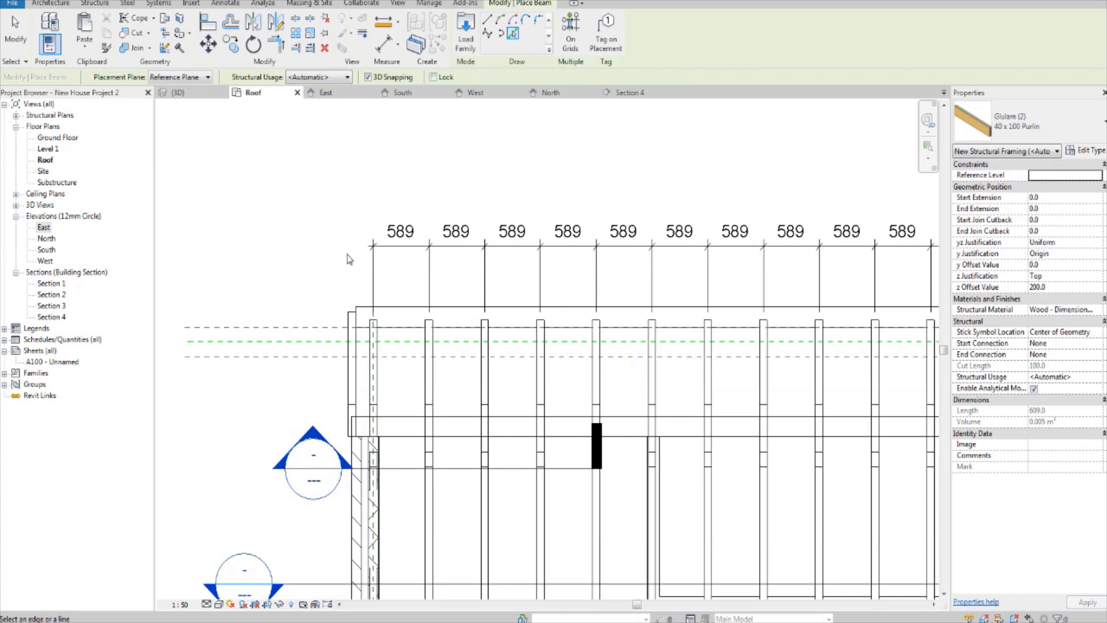
pyautogui.press('Escape')
pyautogui.press('Escape')
# Step: Restart the beam command from the East elevation, pick the reference plane crossing the web as work plane, and go to the Roof floor plan
pyautogui.scroll(-3, 292, 181)
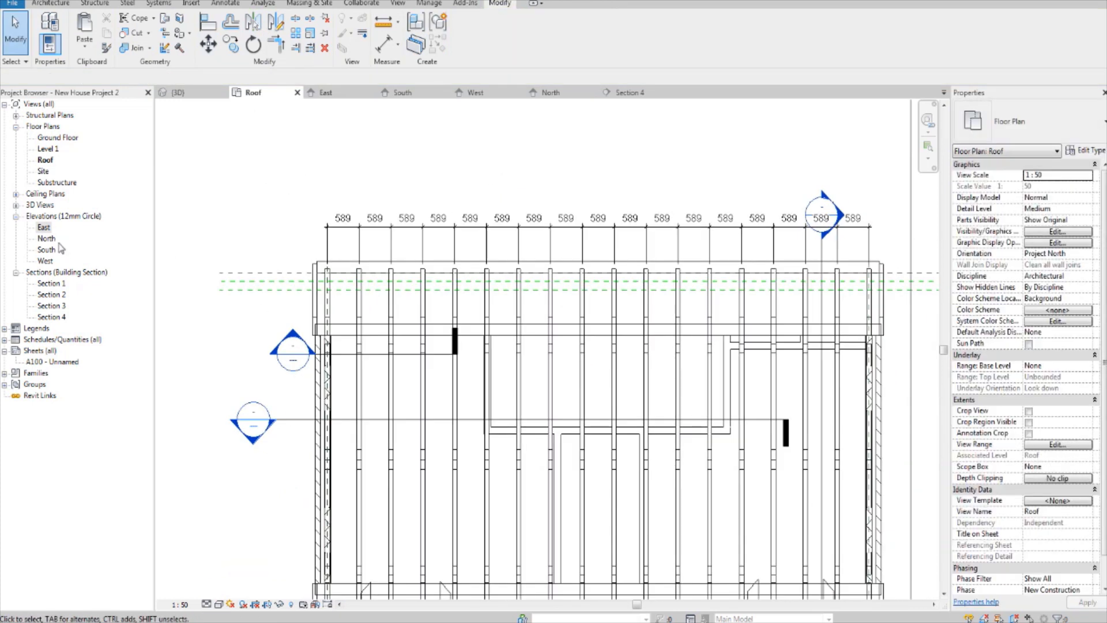
pyautogui.doubleClick(43, 227)
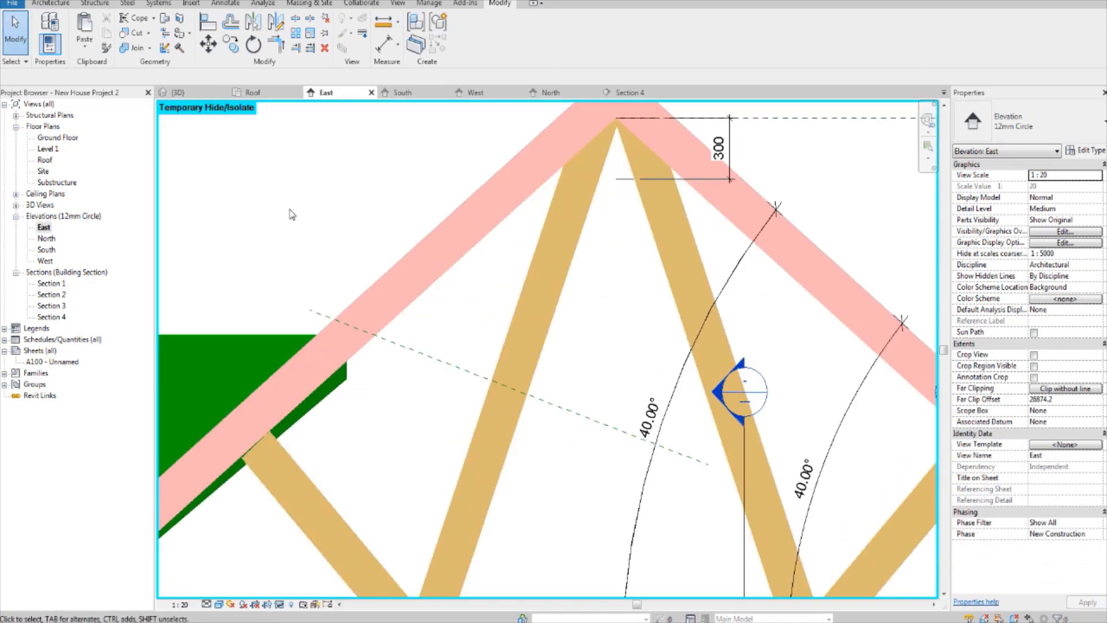
pyautogui.click(94, 4)
pyautogui.click(44, 30)
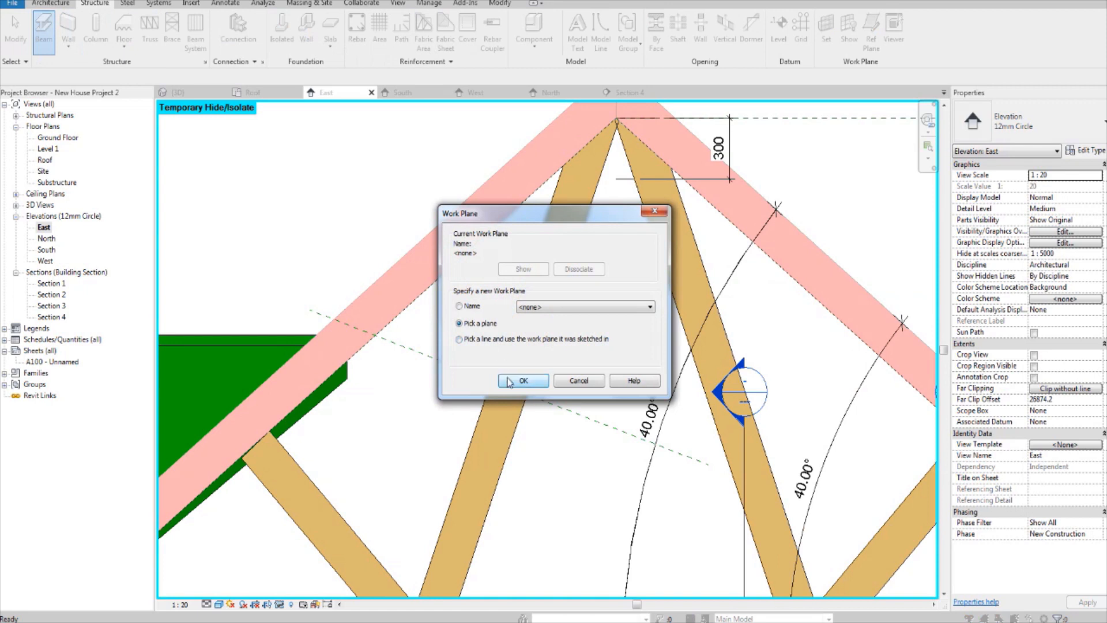
pyautogui.click(511, 383)
pyautogui.click(445, 367)
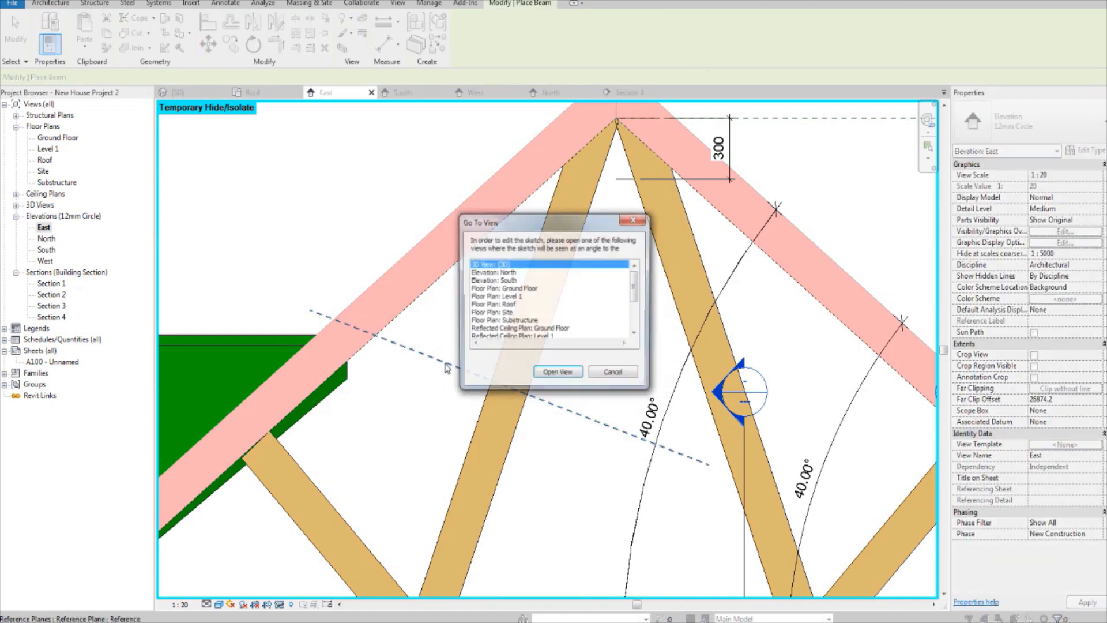
pyautogui.click(509, 304)
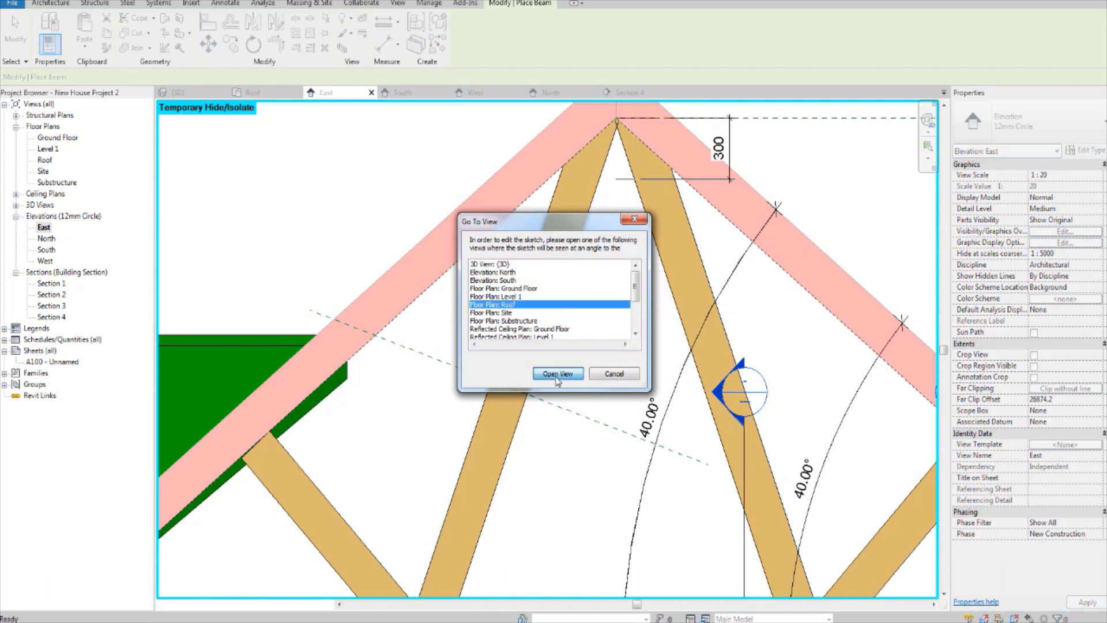
pyautogui.click(558, 374)
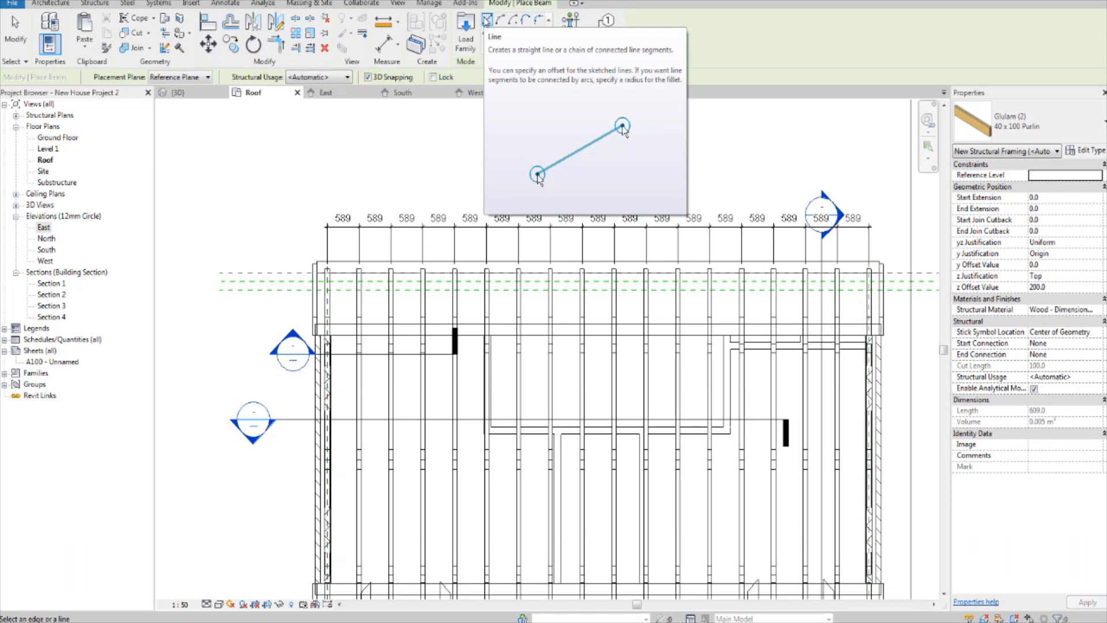
# Step: Draw the purlin as a horizontal beam about 14800 mm long across the trusses, extending past both ends of the building
pyautogui.click(487, 21)
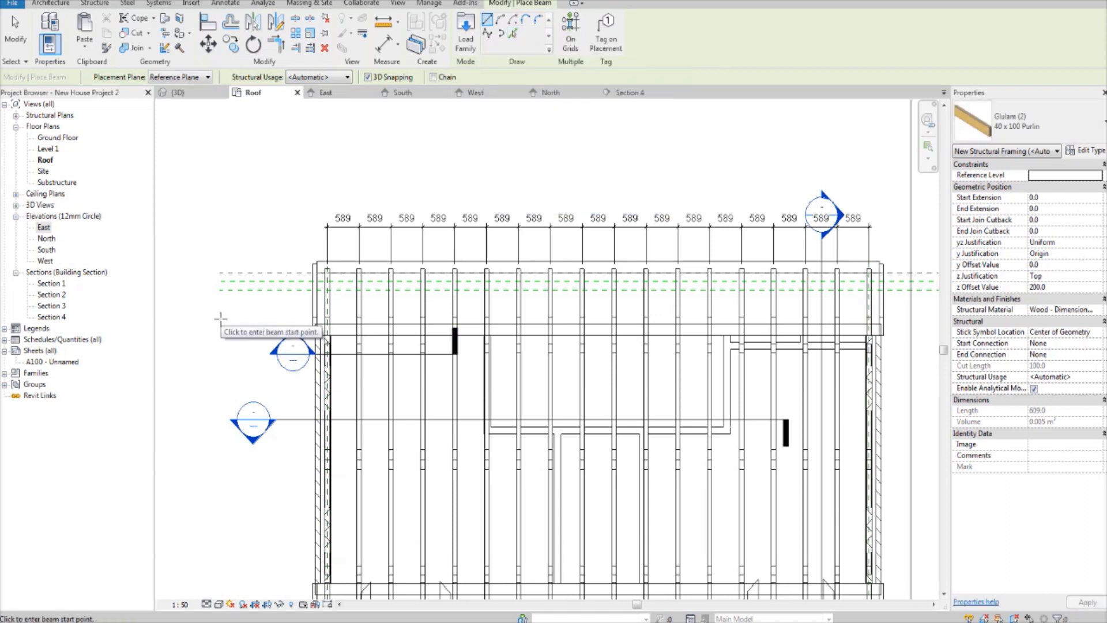
pyautogui.click(204, 346)
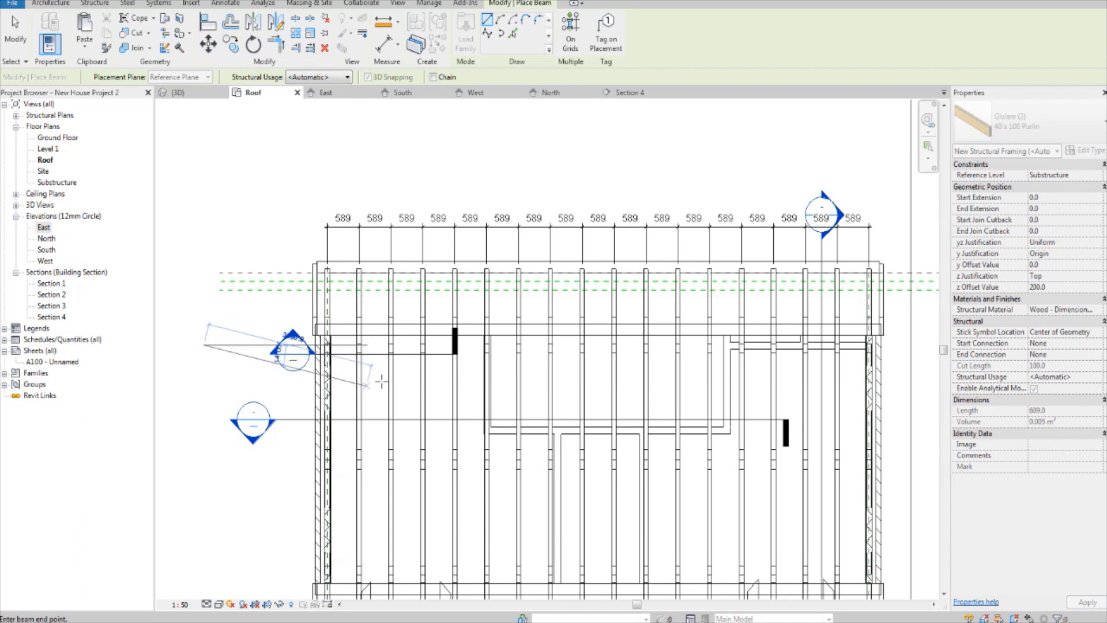
pyautogui.scroll(-2, 466, 366)
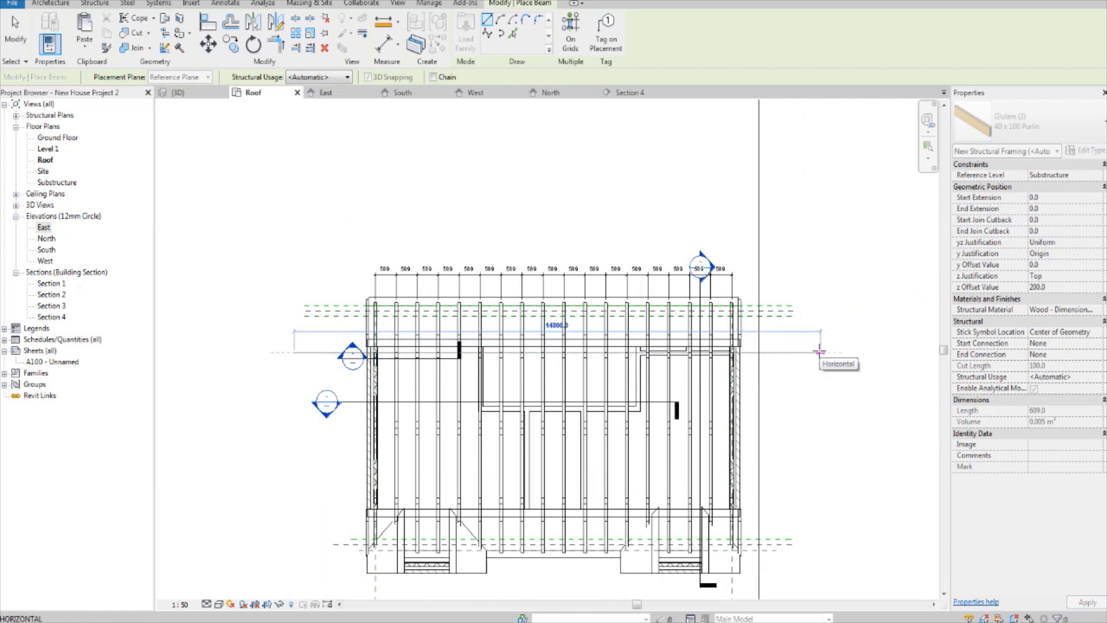
pyautogui.click(819, 352)
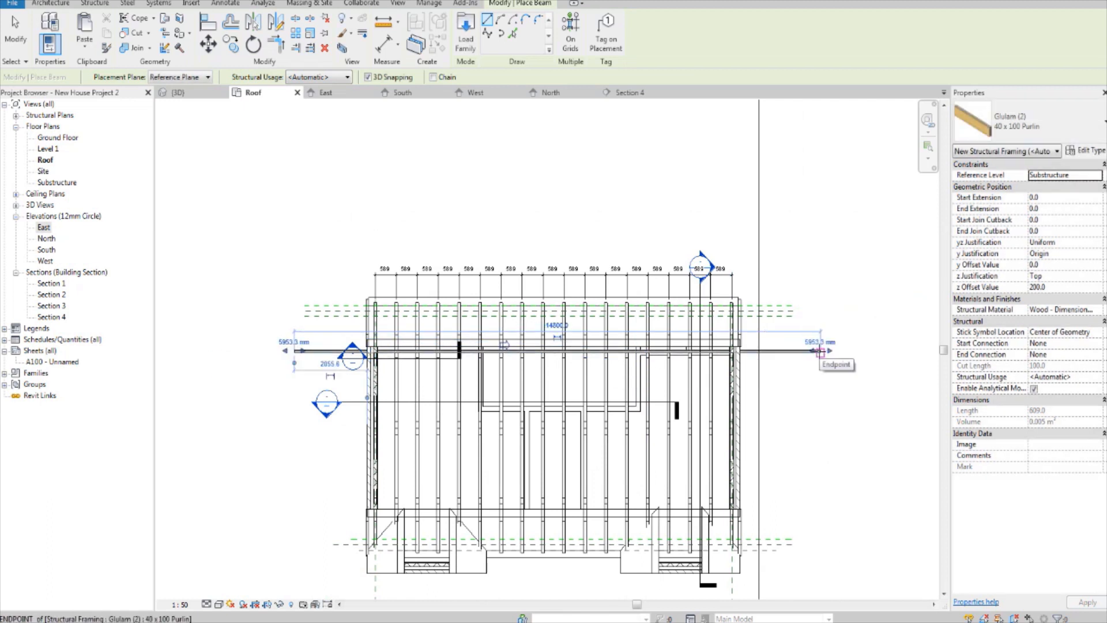
pyautogui.press('Escape')
pyautogui.scroll(1, 774, 356)
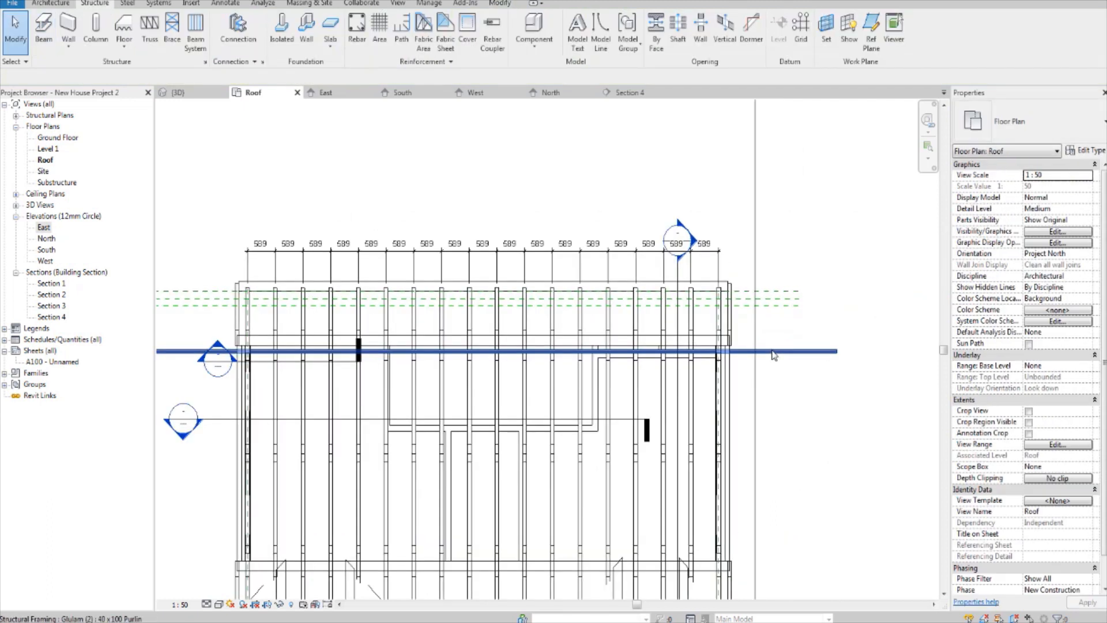
pyautogui.scroll(-1, 594, 361)
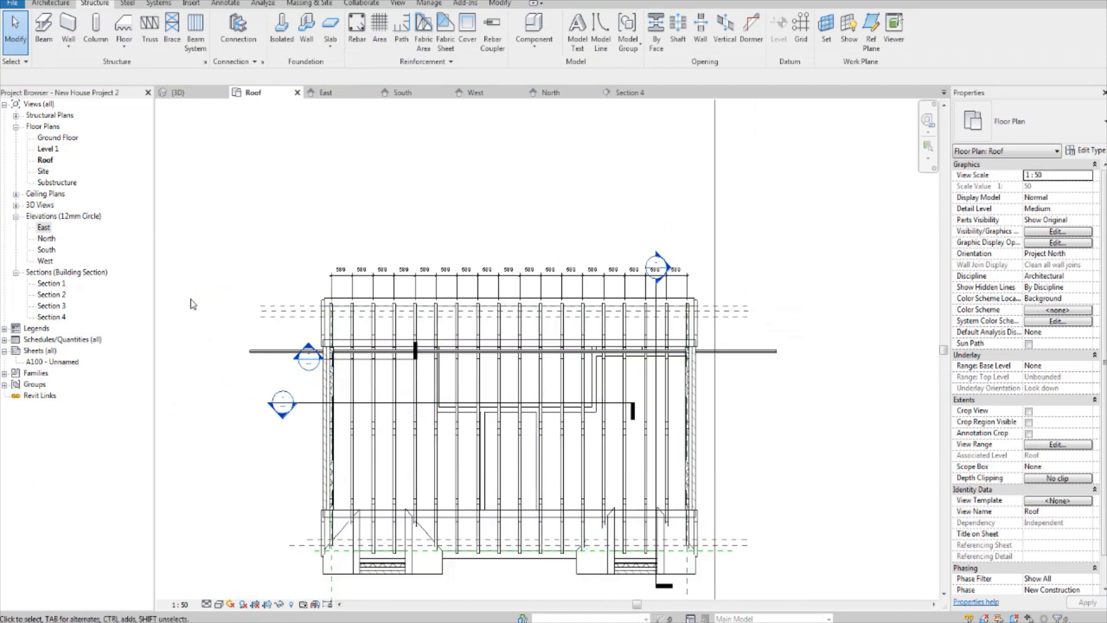
# Step: In the East elevation, move the purlin from outside the truss to the outer side of the left inner web
pyautogui.doubleClick(44, 227)
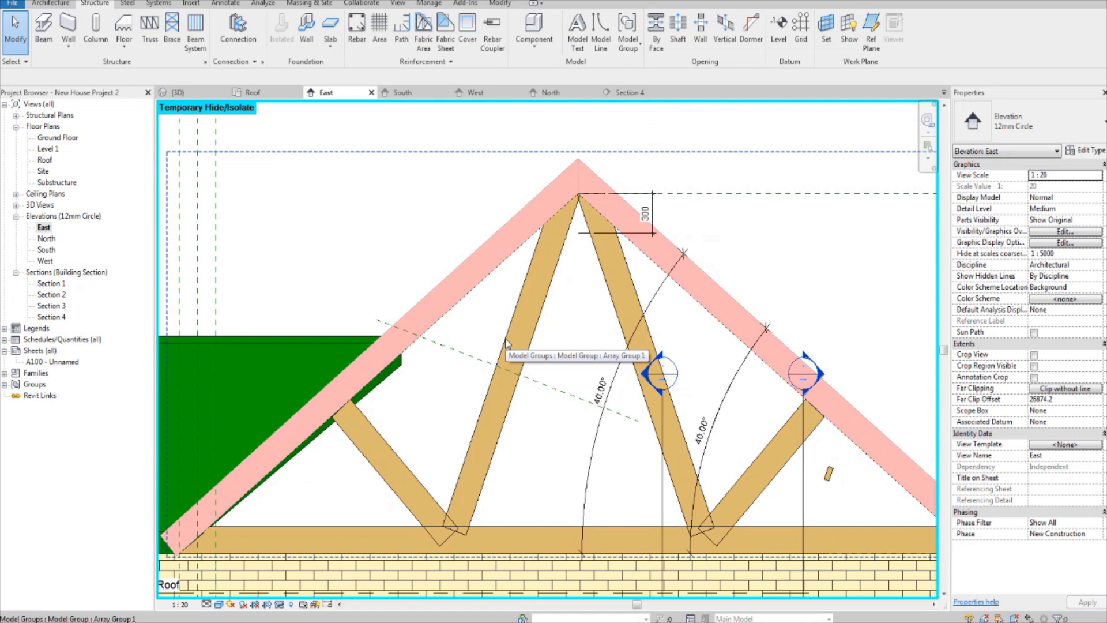
pyautogui.click(828, 474)
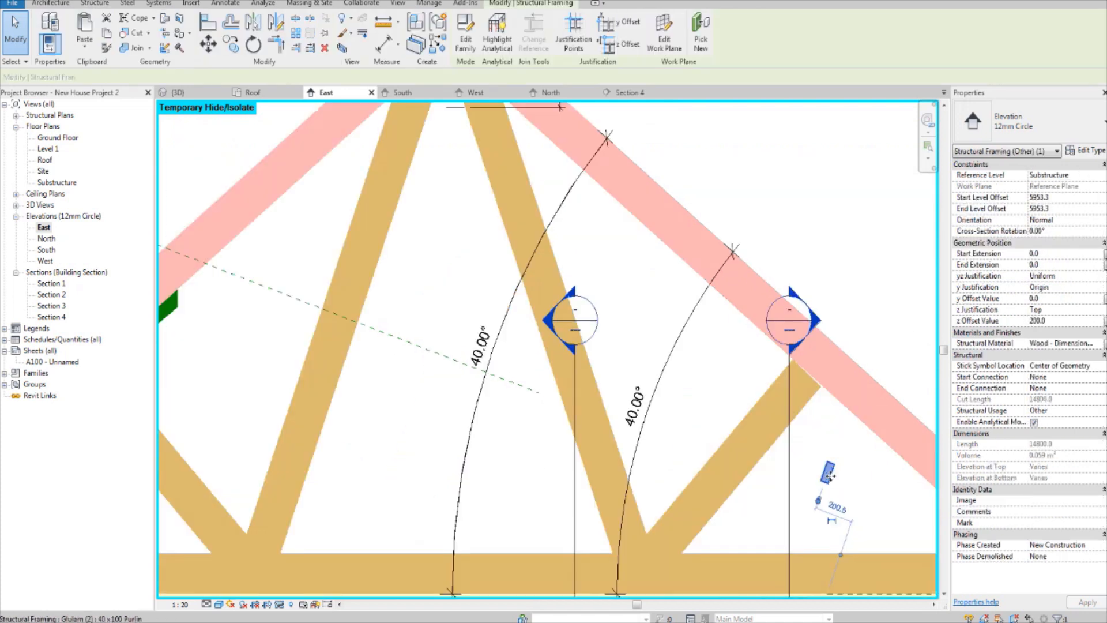
pyautogui.moveTo(818, 472); pyautogui.dragTo(465, 404)
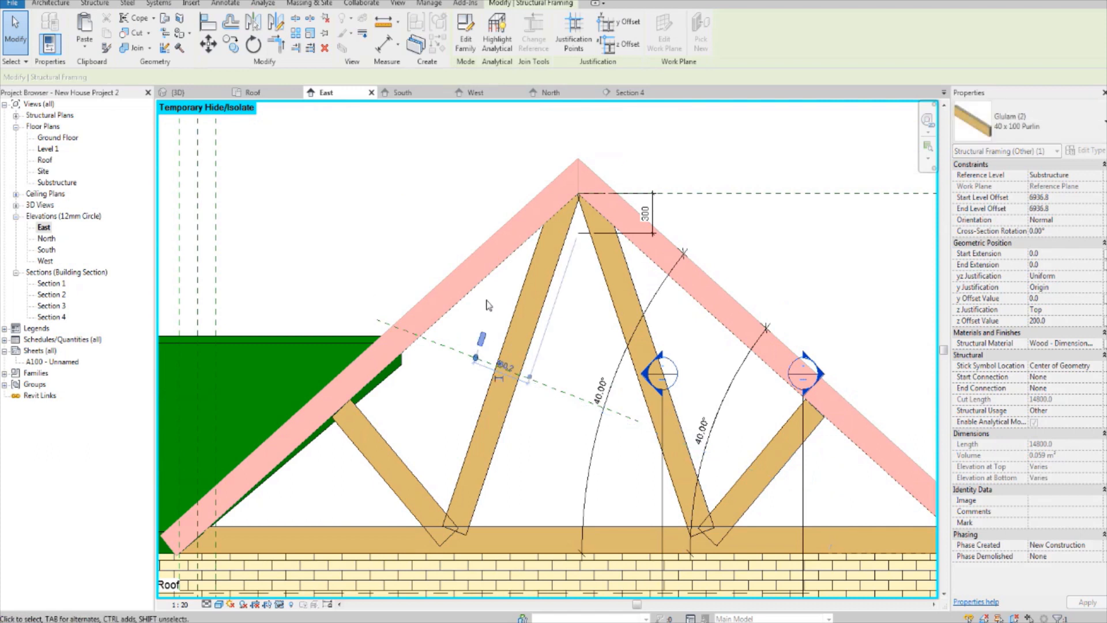
pyautogui.press('Escape')
pyautogui.scroll(3, 508, 358)
pyautogui.scroll(-3, 484, 340)
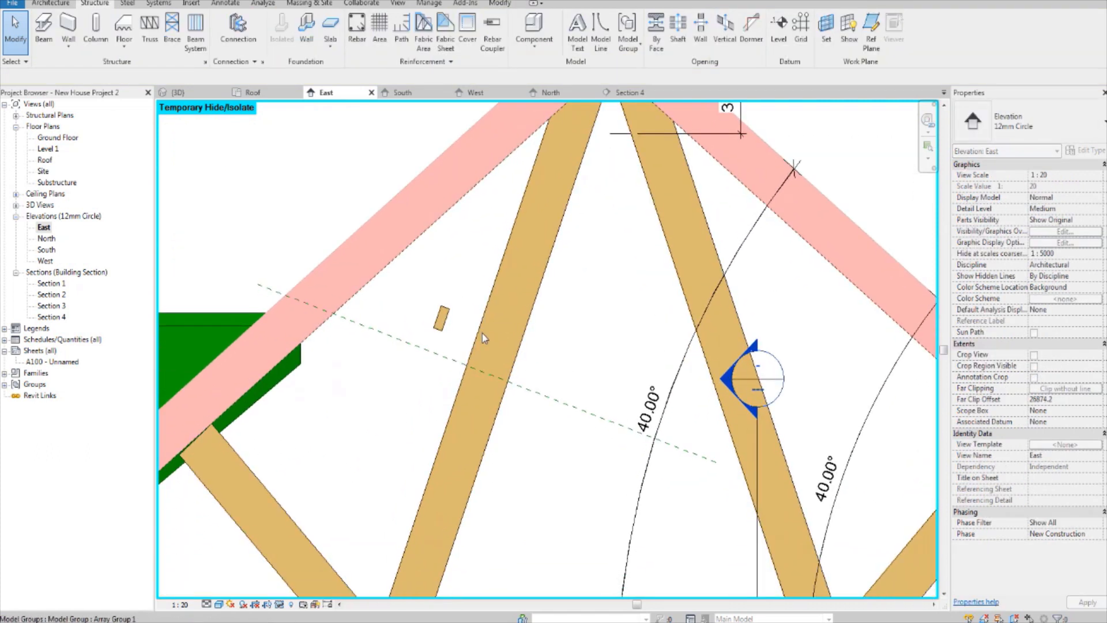
# Step: Align the purlin's side face with the inner face of the left inner truss web
pyautogui.click(453, 321)
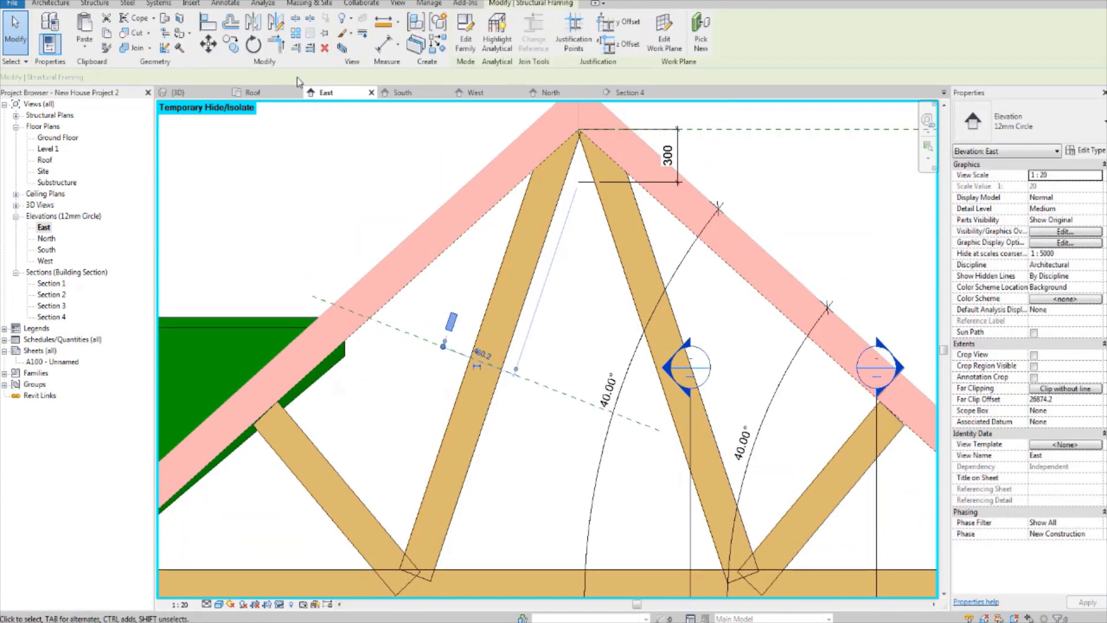
pyautogui.press('a')
pyautogui.press('l')
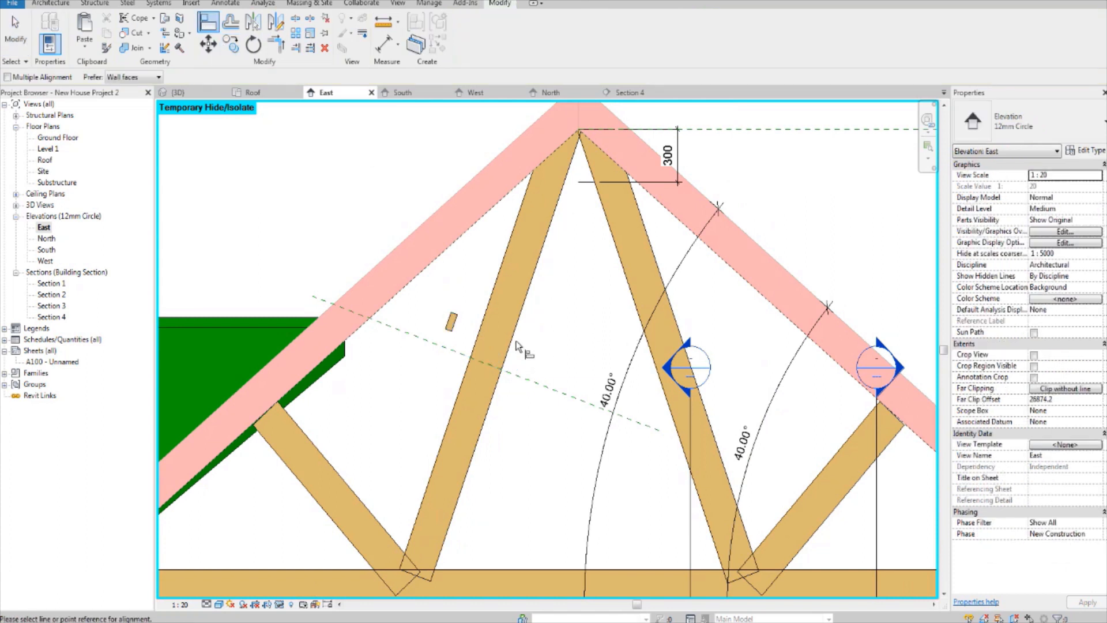
pyautogui.scroll(3, 517, 341)
pyautogui.click(512, 341)
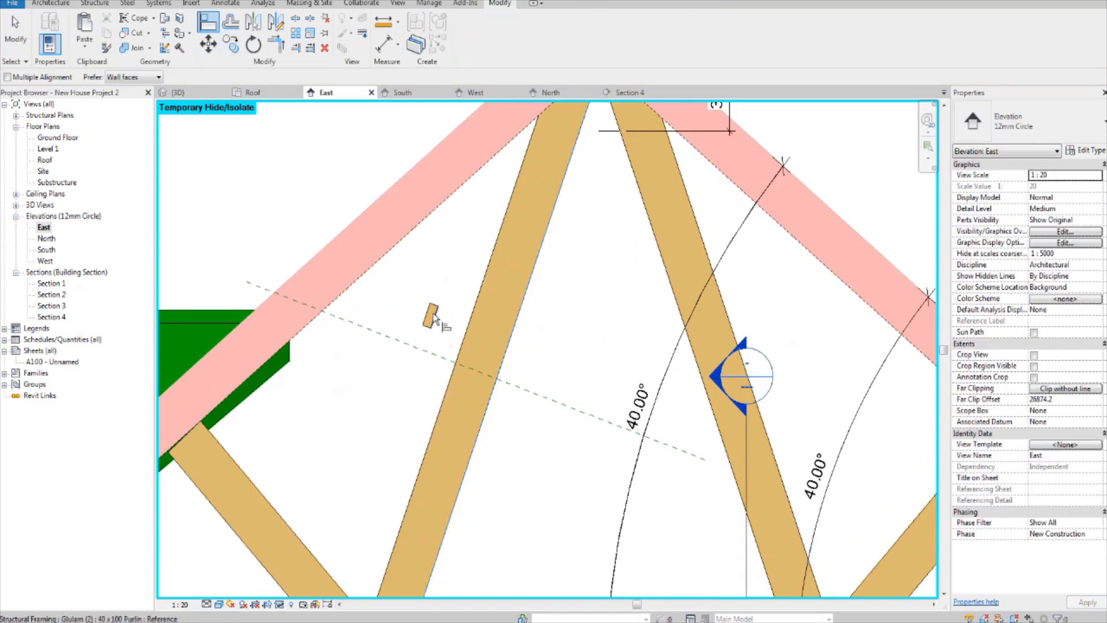
pyautogui.click(429, 316)
pyautogui.scroll(-4, 507, 346)
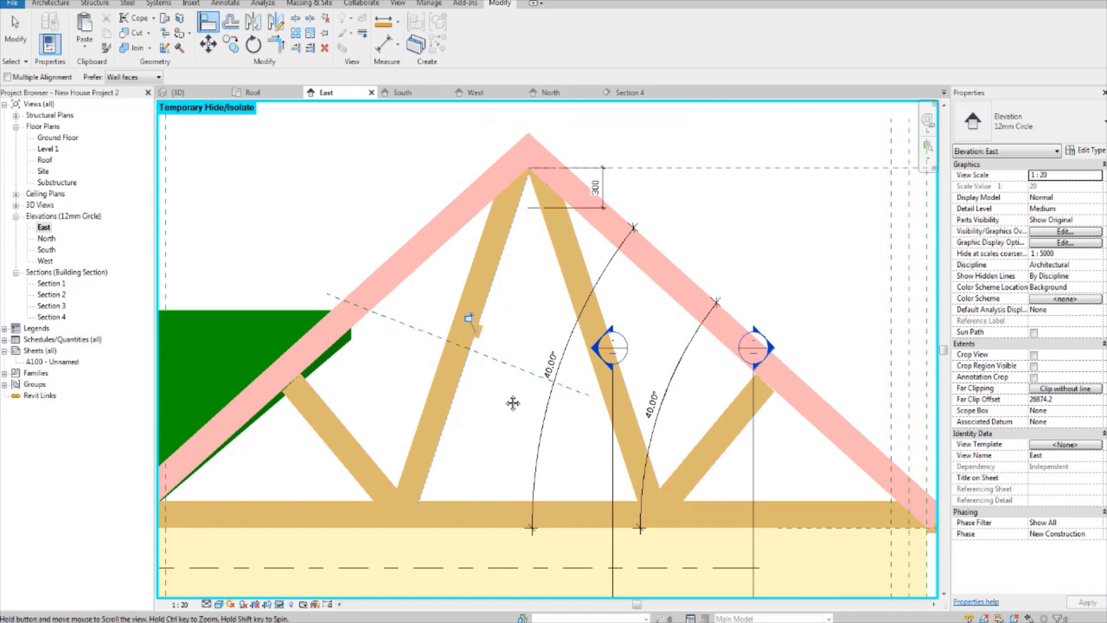
pyautogui.scroll(1, 515, 367)
pyautogui.scroll(2, 515, 367)
pyautogui.press('Escape')
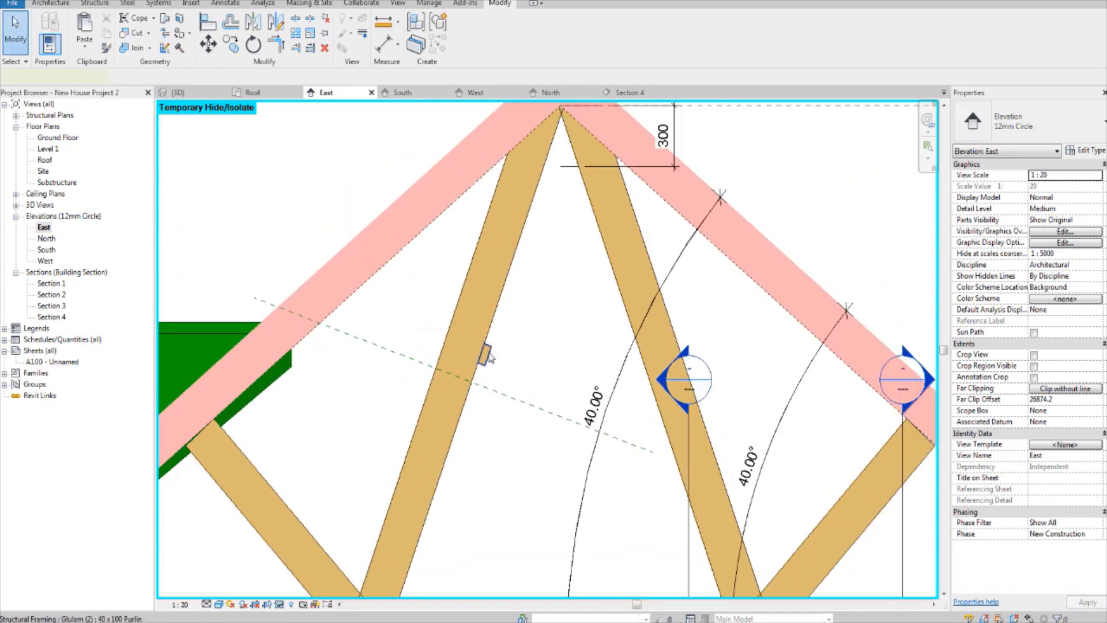
# Step: Mirror a copy of the purlin to the right inner web about a vertical axis drawn below the ridge
pyautogui.moveTo(561, 302); pyautogui.dragTo(546, 322, button='middle')
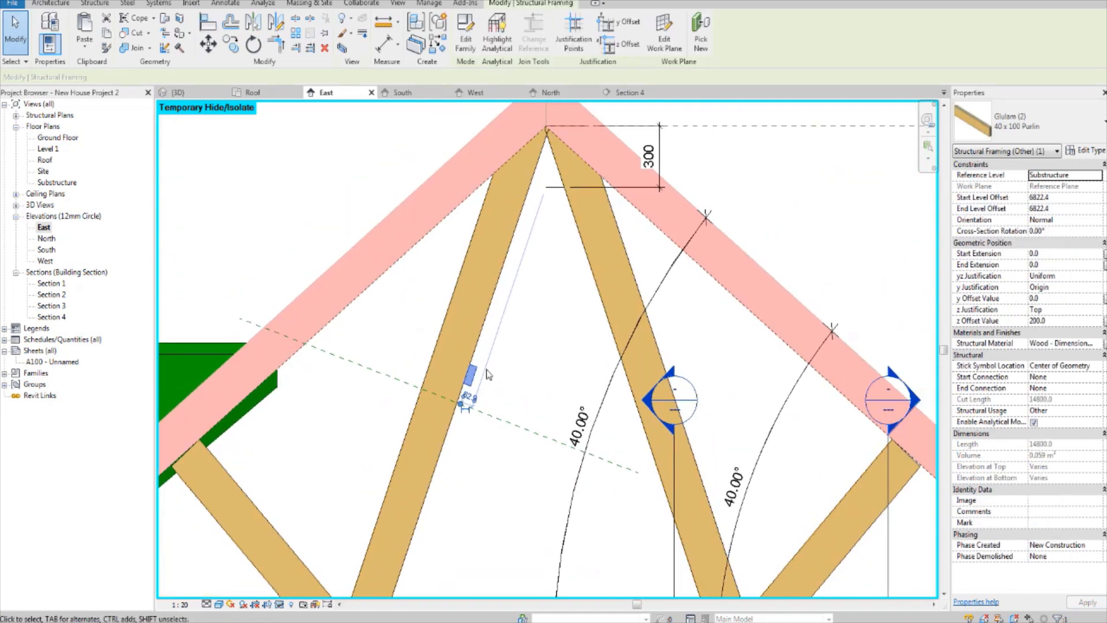
pyautogui.moveTo(489, 374); pyautogui.dragTo(494, 346, button='middle')
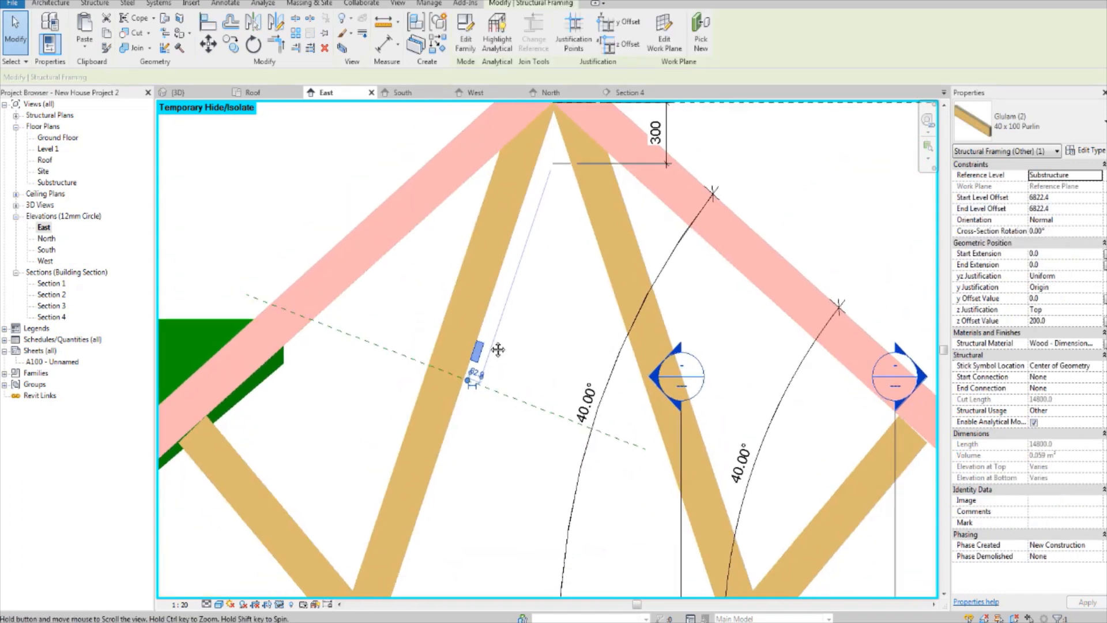
pyautogui.click(275, 23)
pyautogui.scroll(-2, 528, 323)
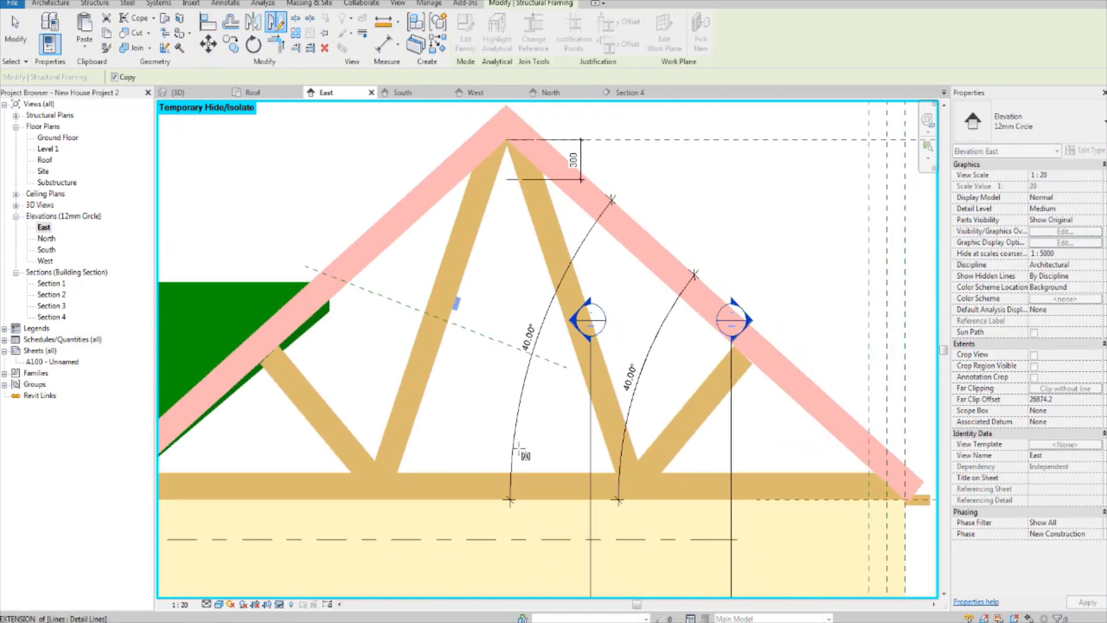
pyautogui.click(506, 474)
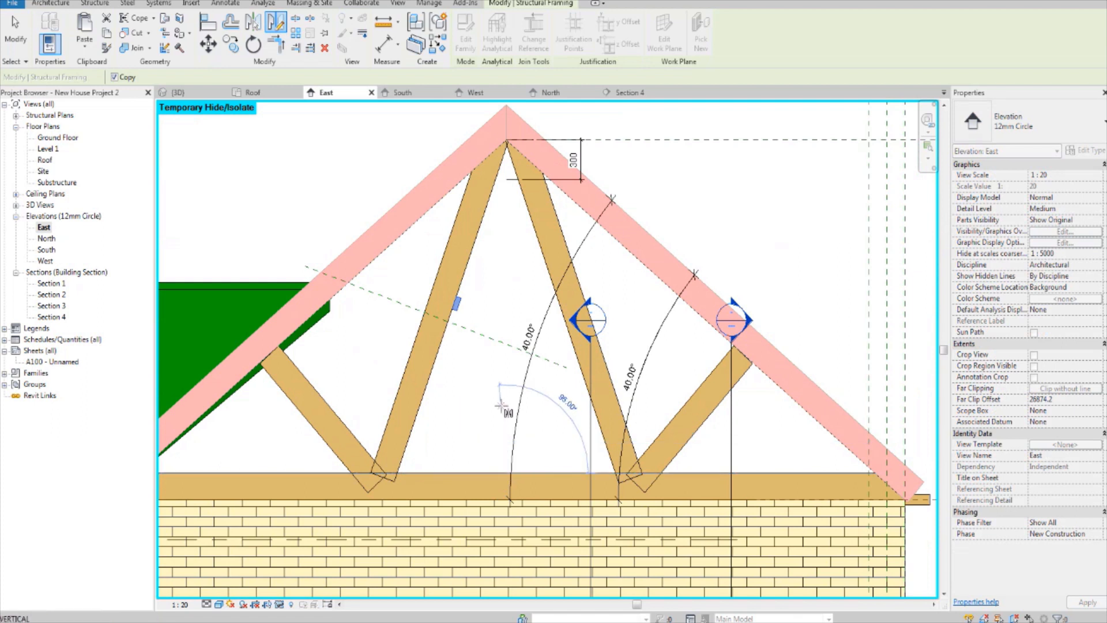
pyautogui.click(506, 387)
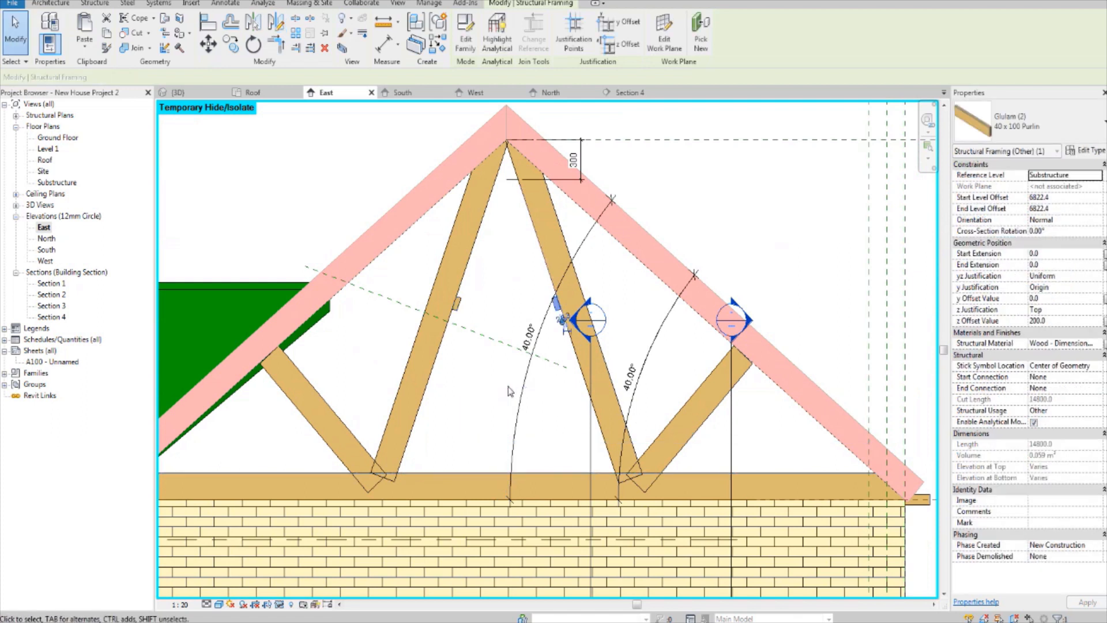
pyautogui.scroll(4, 529, 290)
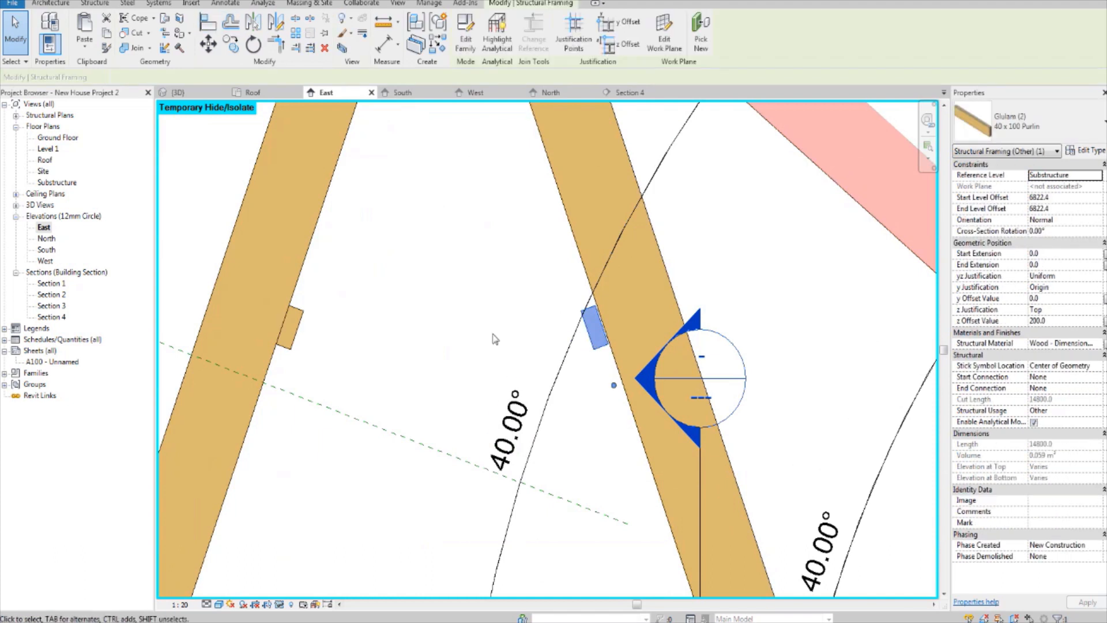
pyautogui.scroll(4, 600, 312)
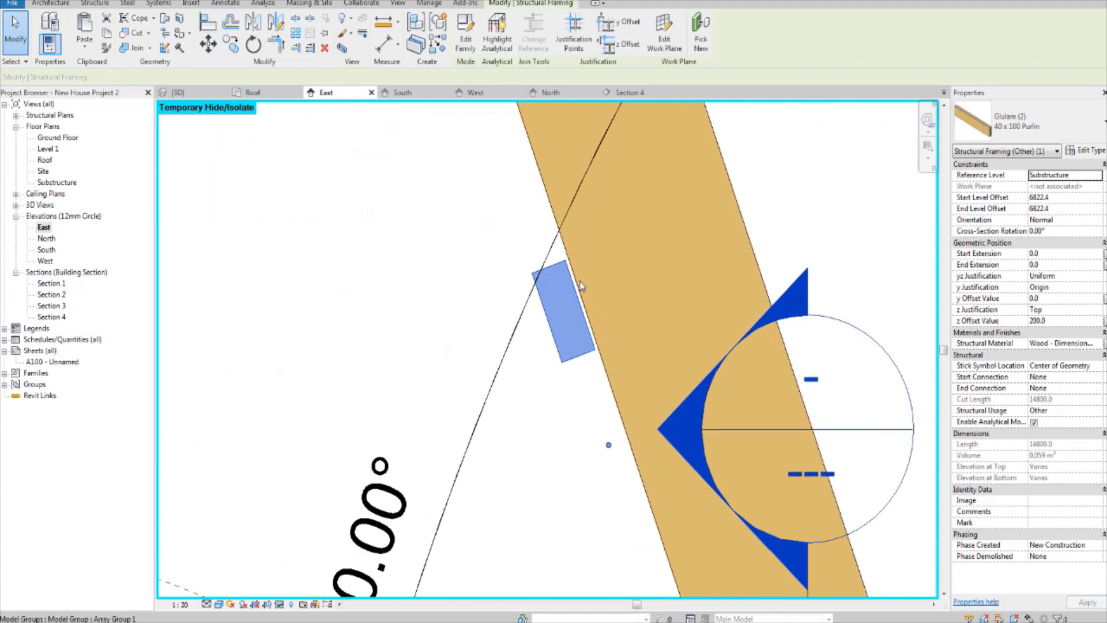
# Step: Try to align the mirrored purlin with the inner face of the right inner web
pyautogui.click(208, 23)
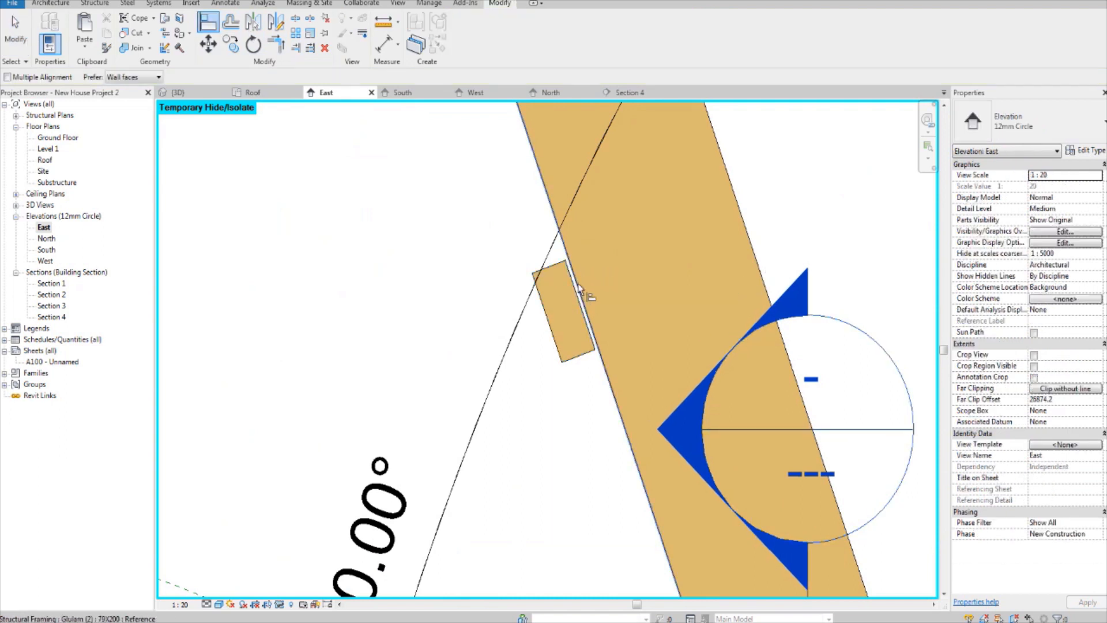
pyautogui.scroll(-2, 576, 280)
pyautogui.scroll(3, 579, 284)
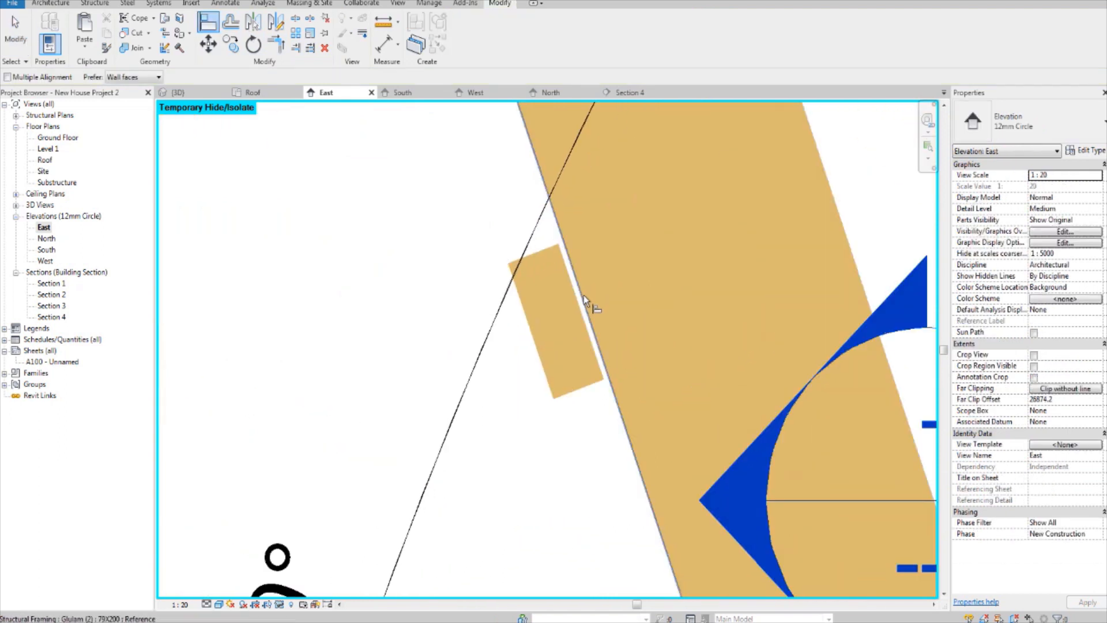
pyautogui.press('Escape')
pyautogui.click(582, 296)
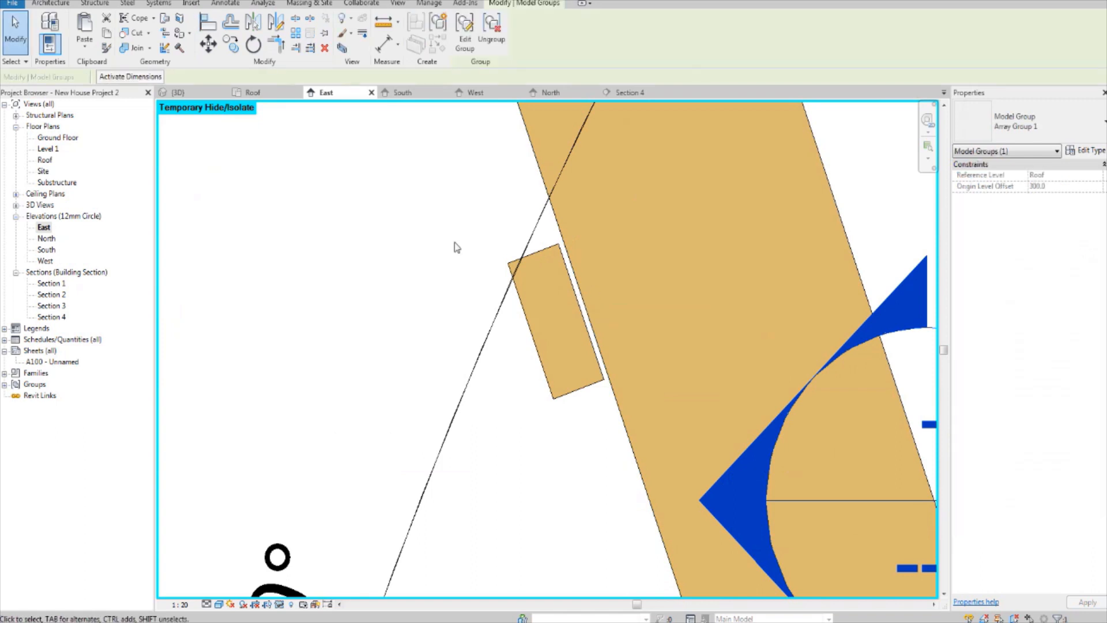
pyautogui.click(208, 25)
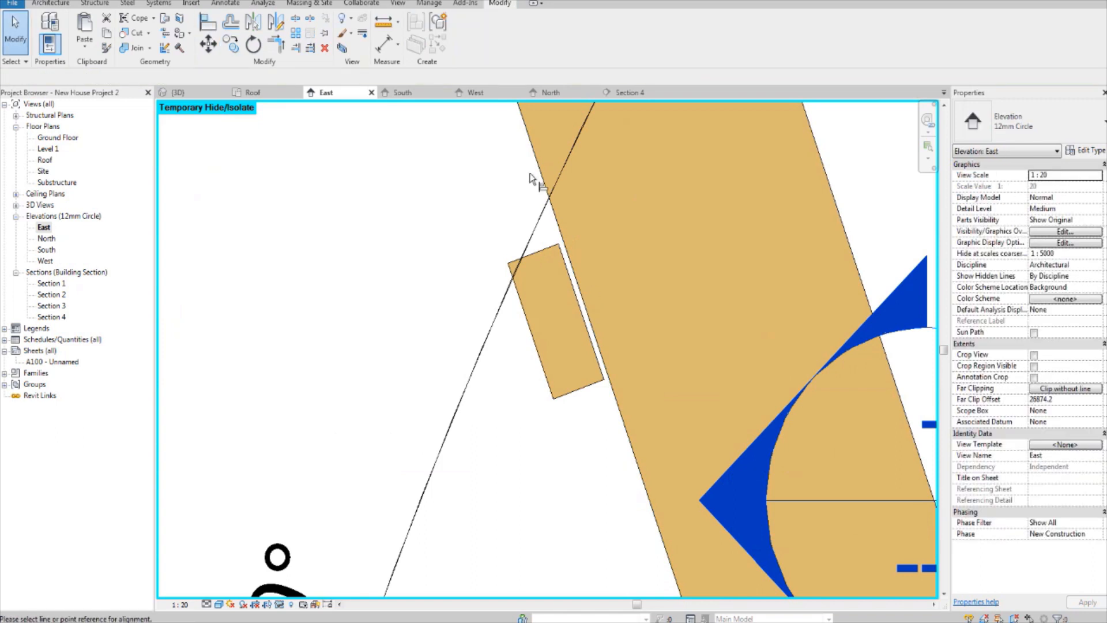
pyautogui.click(574, 284)
pyautogui.scroll(-5, 576, 282)
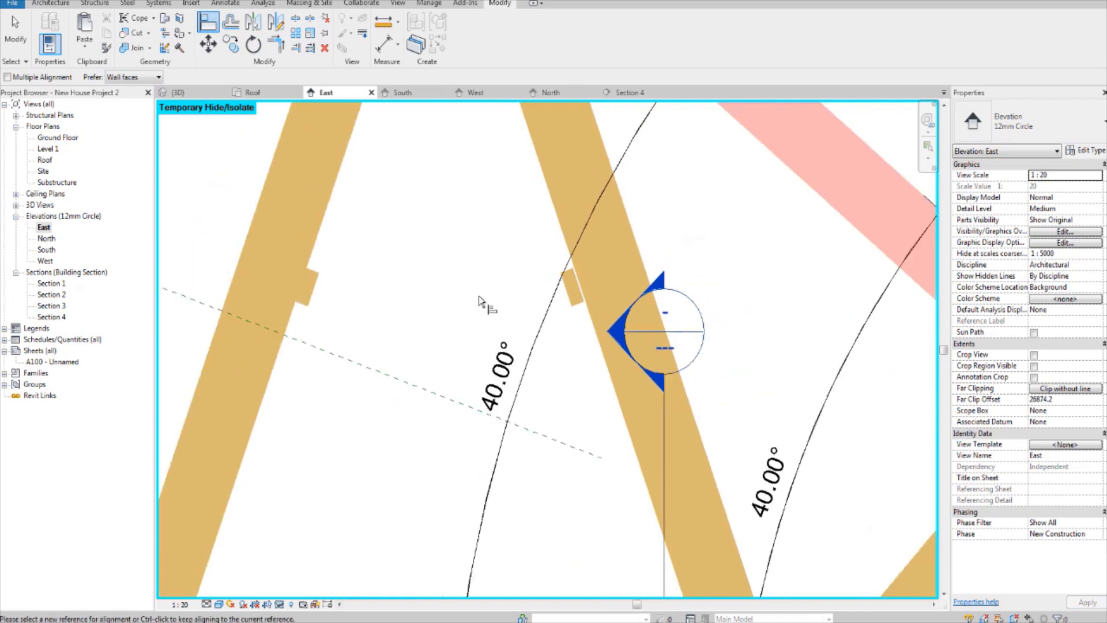
pyautogui.moveTo(451, 315); pyautogui.dragTo(451, 356, button='middle')
pyautogui.press('Escape')
pyautogui.press('Escape')
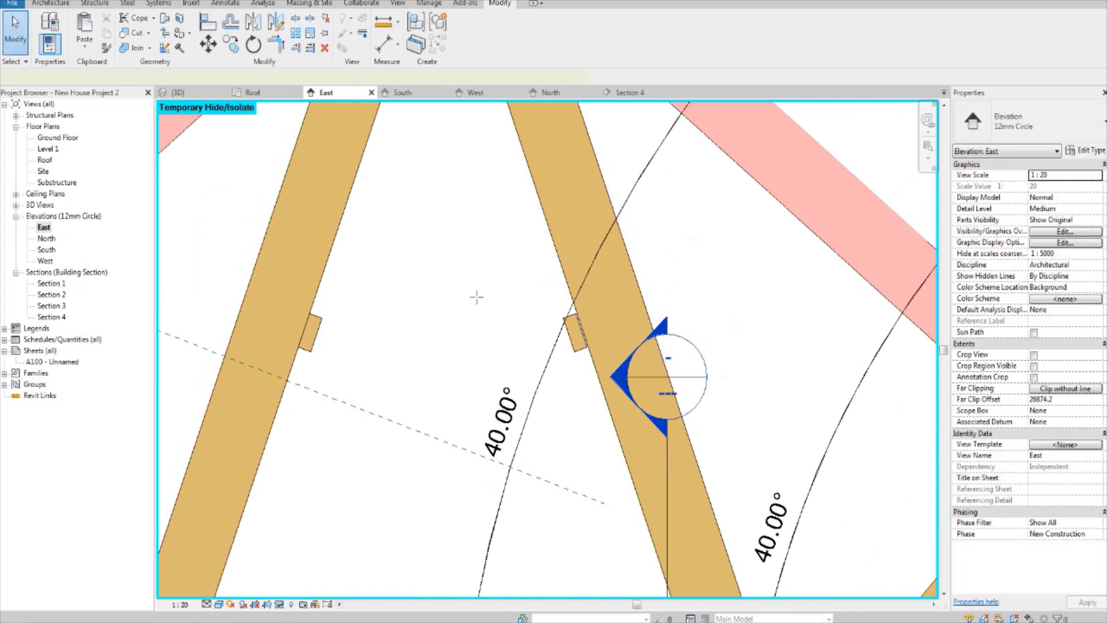
# Step: Draw a horizontal detail line about 683 mm long between the inner web faces, plus a short vertical line up from its midpoint
pyautogui.press('d')
pyautogui.press('l')
pyautogui.click(323, 252)
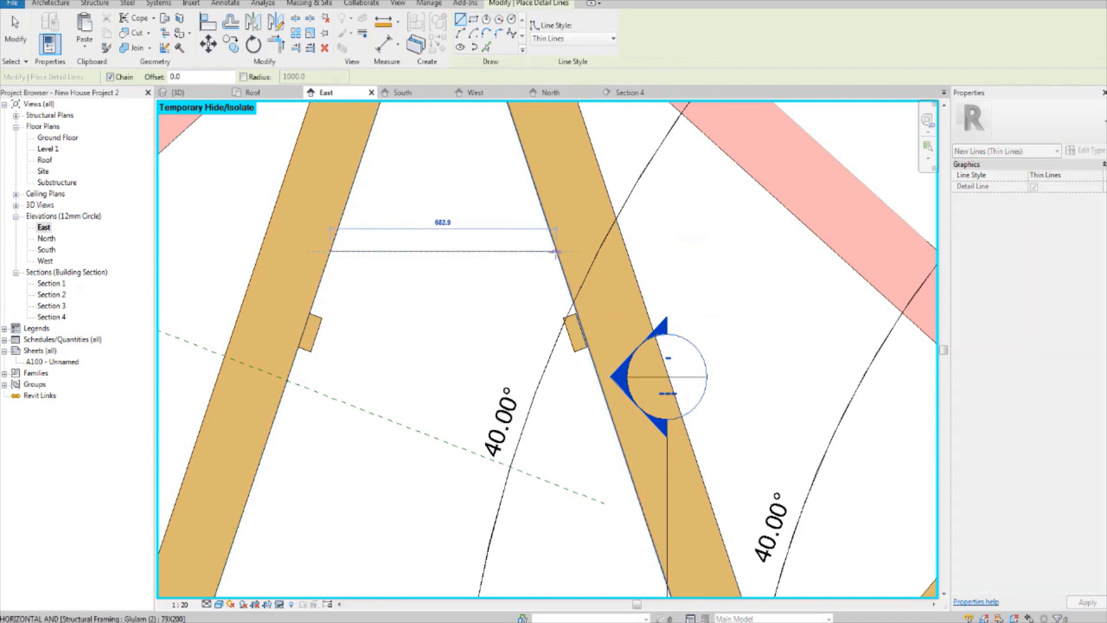
pyautogui.click(556, 252)
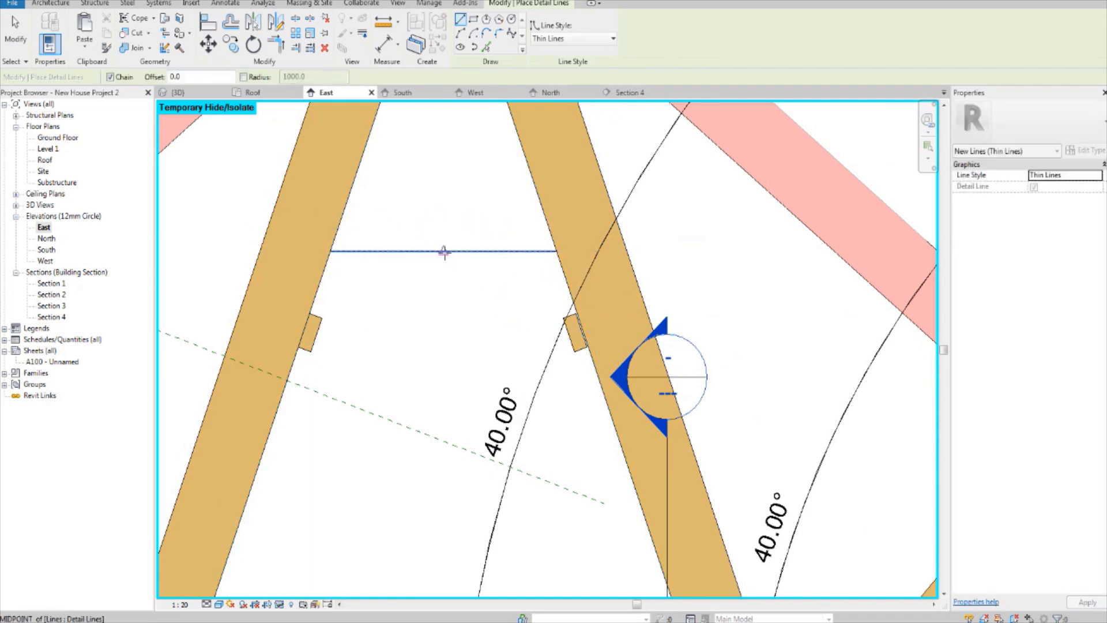
pyautogui.click(444, 252)
pyautogui.click(444, 216)
pyautogui.press('Escape')
pyautogui.press('Escape')
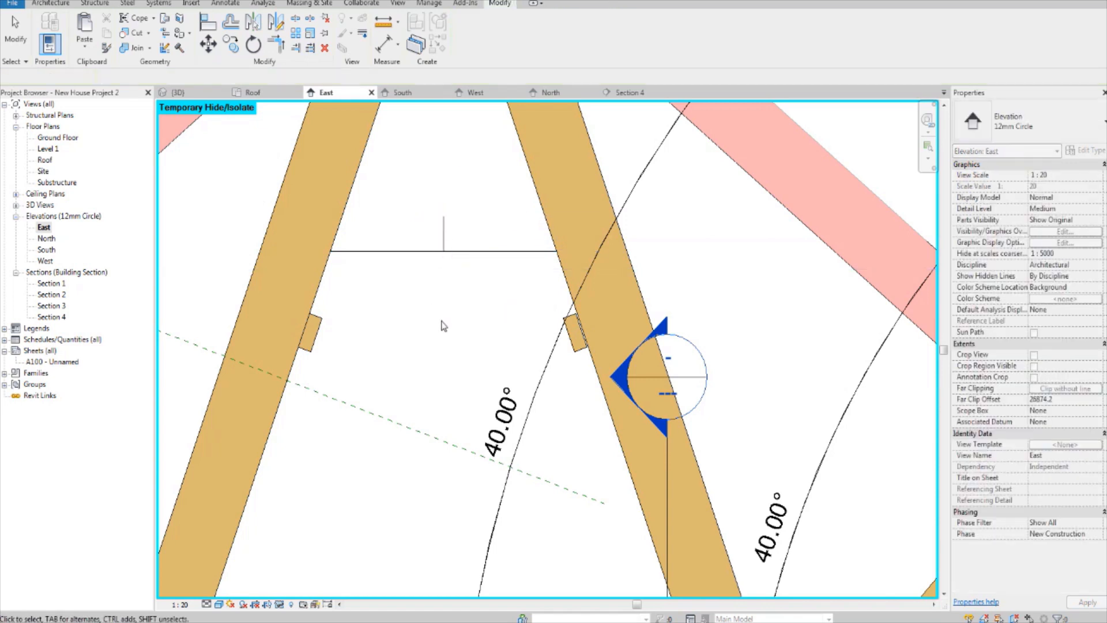
# Step: Delete the mirrored purlin and mirror the original purlin about the vertical detail line onto the right inner web
pyautogui.click(580, 358)
pyautogui.press('Escape')
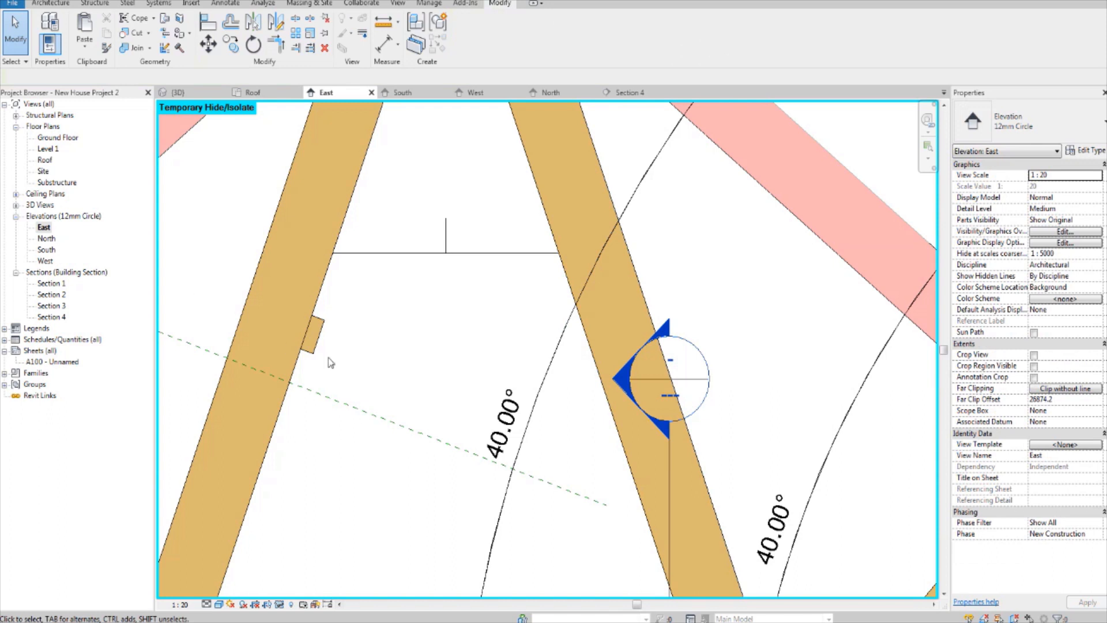
pyautogui.click(312, 336)
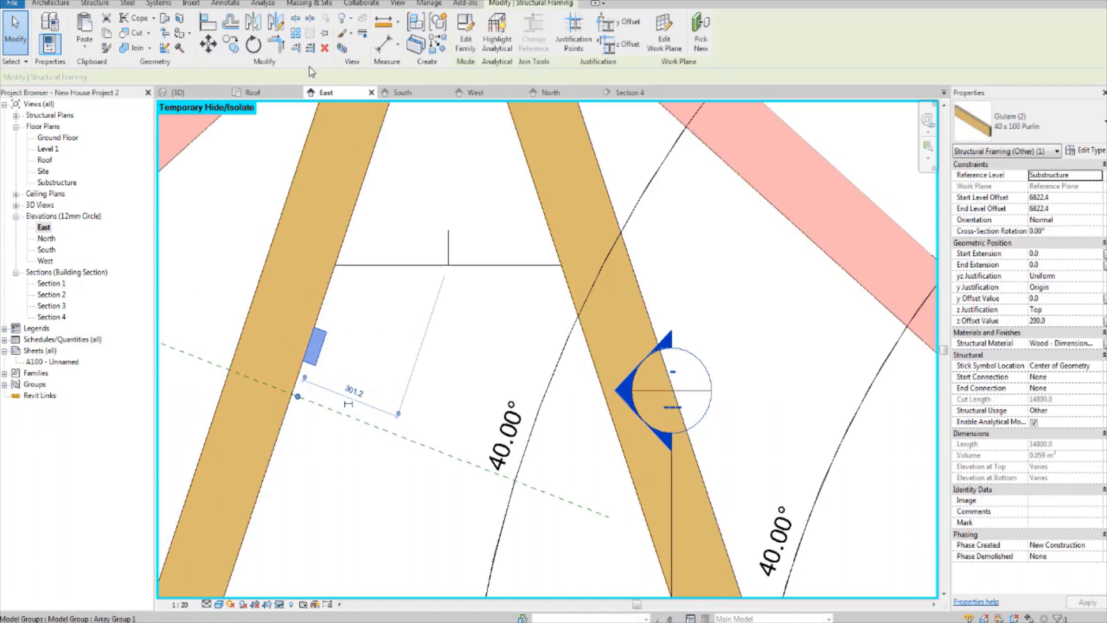
pyautogui.click(254, 24)
pyautogui.click(447, 243)
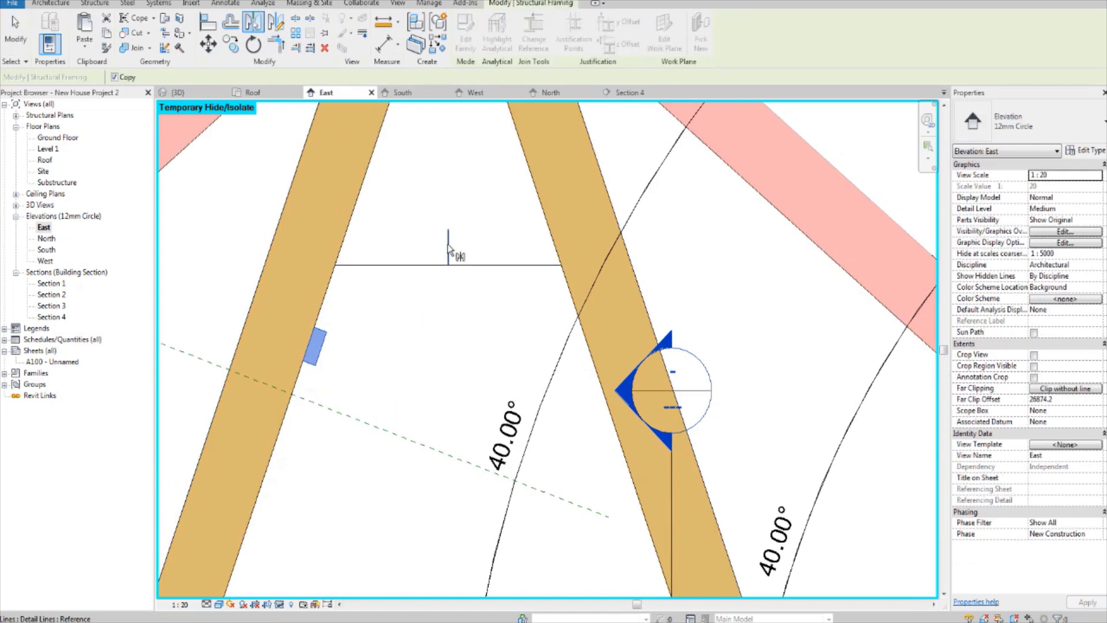
pyautogui.press('Escape')
pyautogui.press('Escape')
pyautogui.scroll(3, 583, 359)
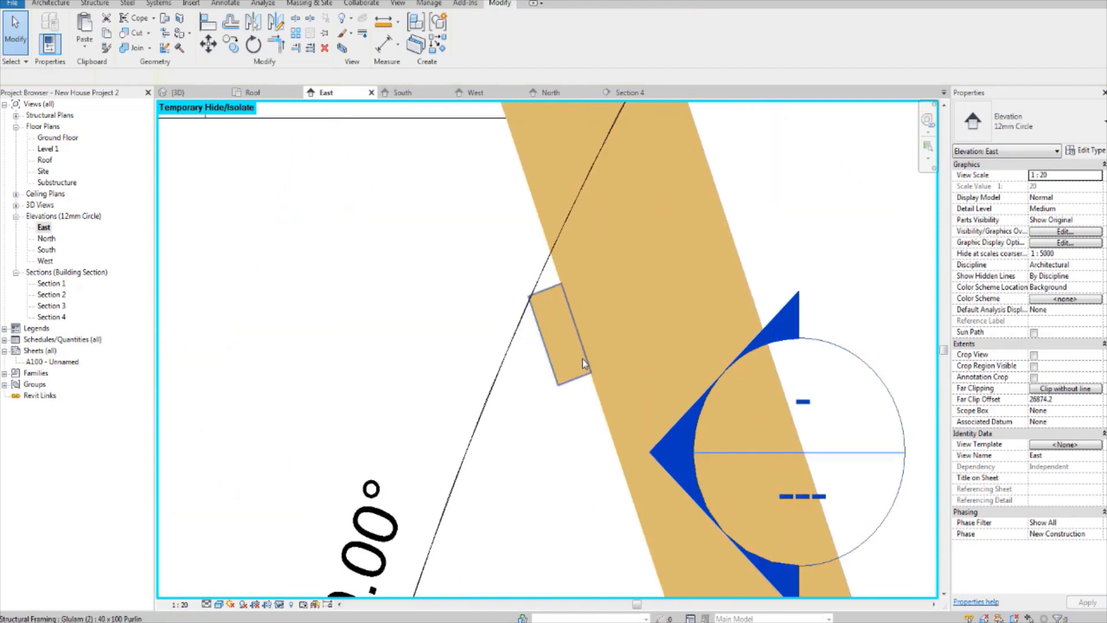
# Step: Examine both purlins against the inner web faces below the ridge in the East elevation
pyautogui.scroll(-2, 582, 359)
pyautogui.scroll(-1, 581, 359)
pyautogui.moveTo(411, 346); pyautogui.dragTo(447, 368, button='middle')
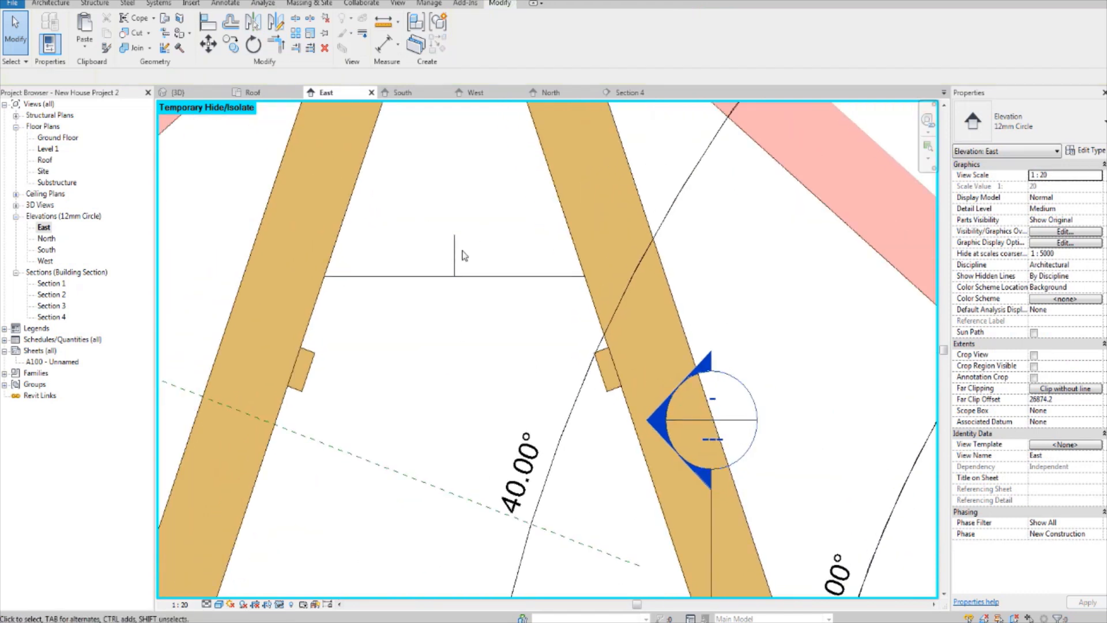
pyautogui.scroll(-2, 462, 254)
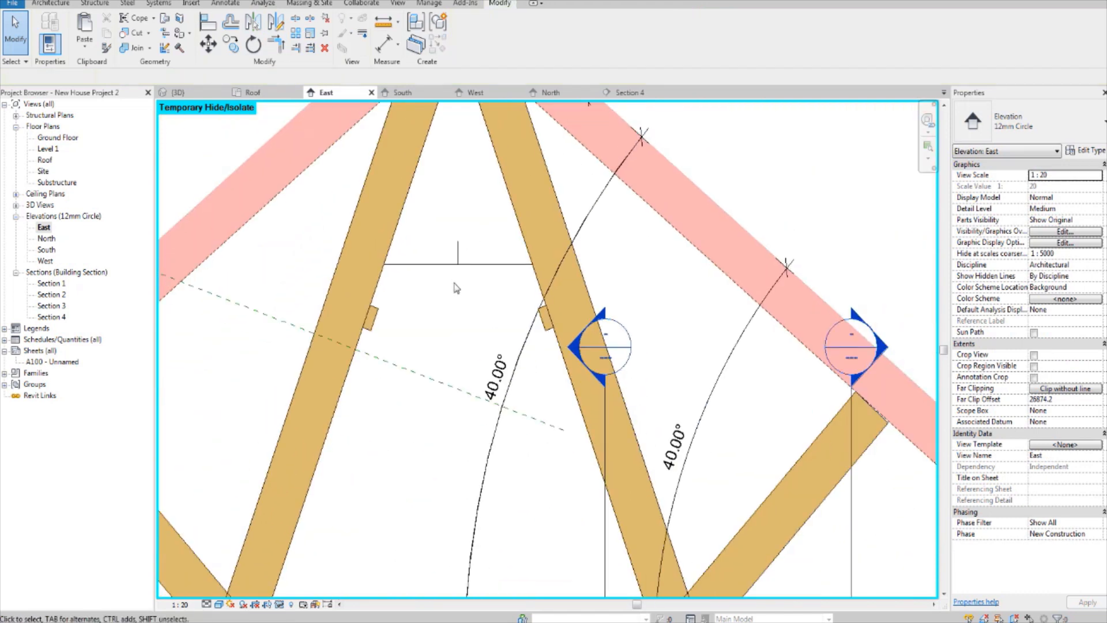
pyautogui.scroll(-2, 447, 303)
pyautogui.moveTo(455, 334); pyautogui.dragTo(475, 366, button='middle')
pyautogui.scroll(1, 424, 397)
pyautogui.moveTo(411, 441); pyautogui.dragTo(416, 465, button='middle')
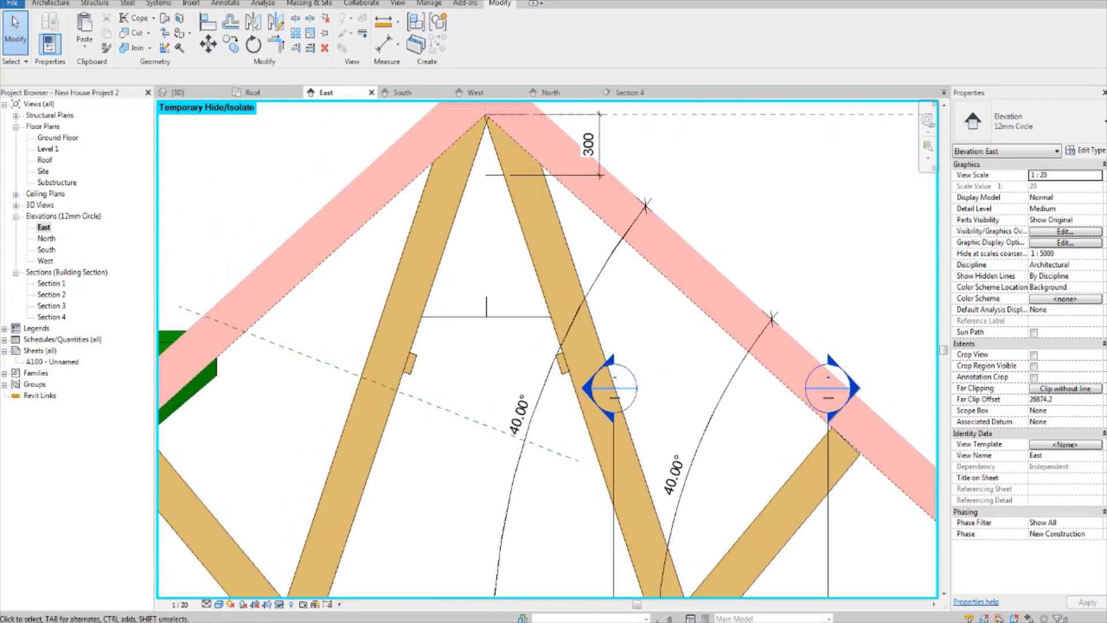
# Step: Open the 3D view and examine how both purlins run through the trusses from the gable end
pyautogui.click(178, 93)
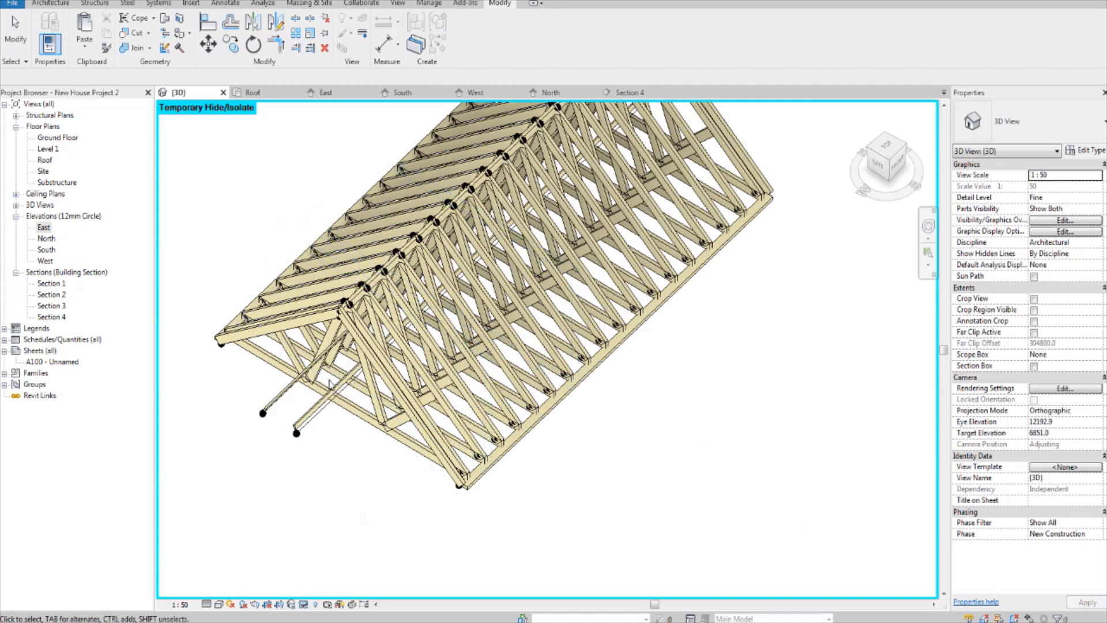
pyautogui.moveTo(358, 392)
pyautogui.mouseDown(button='middle')
pyautogui.moveTo(311, 358)
pyautogui.moveTo(412, 415)
pyautogui.moveTo(357, 391)
pyautogui.mouseUp(button='middle')
pyautogui.click(443, 384)
pyautogui.scroll(6, 358, 391)
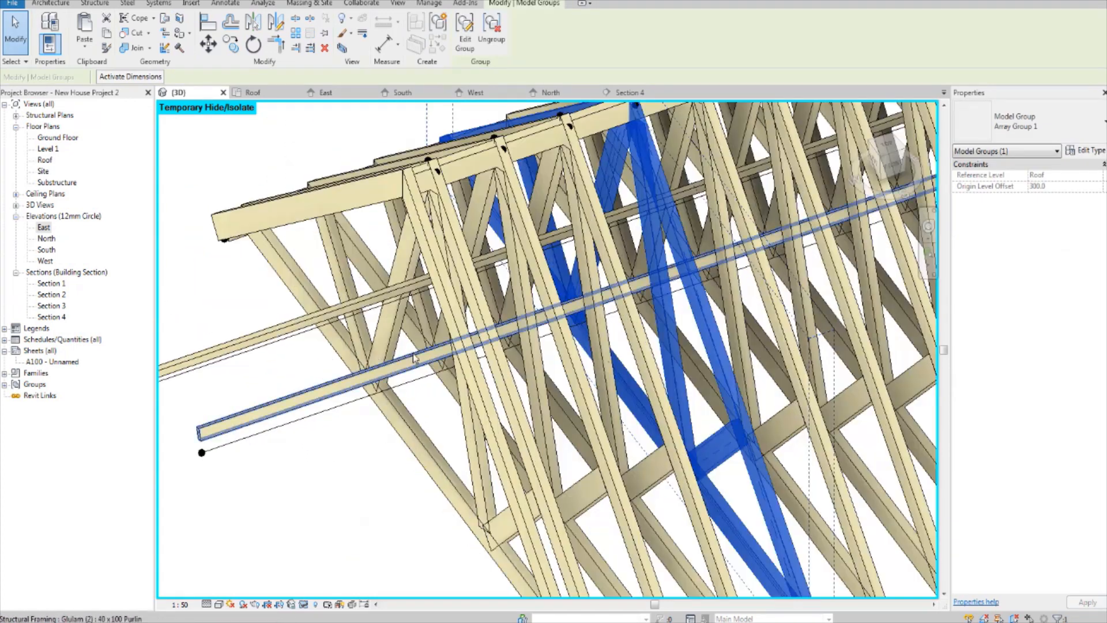
pyautogui.scroll(2, 523, 362)
pyautogui.scroll(6, 523, 363)
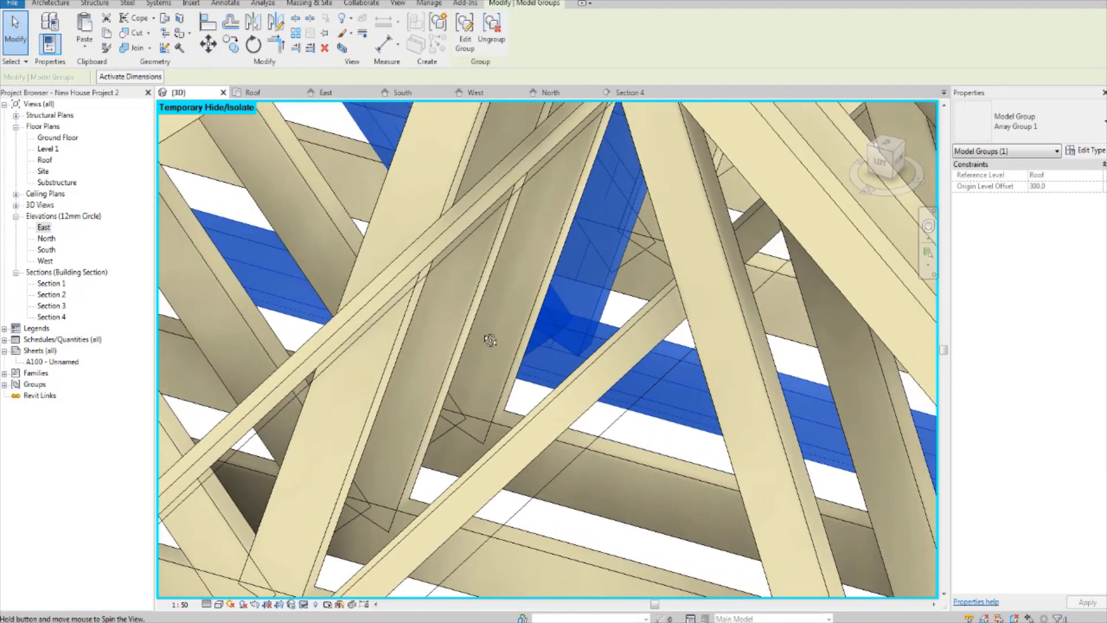
pyautogui.keyDown('shift'); pyautogui.moveTo(490, 340); pyautogui.dragTo(444, 262, button='middle'); pyautogui.keyUp('shift')
pyautogui.scroll(-4, 459, 328)
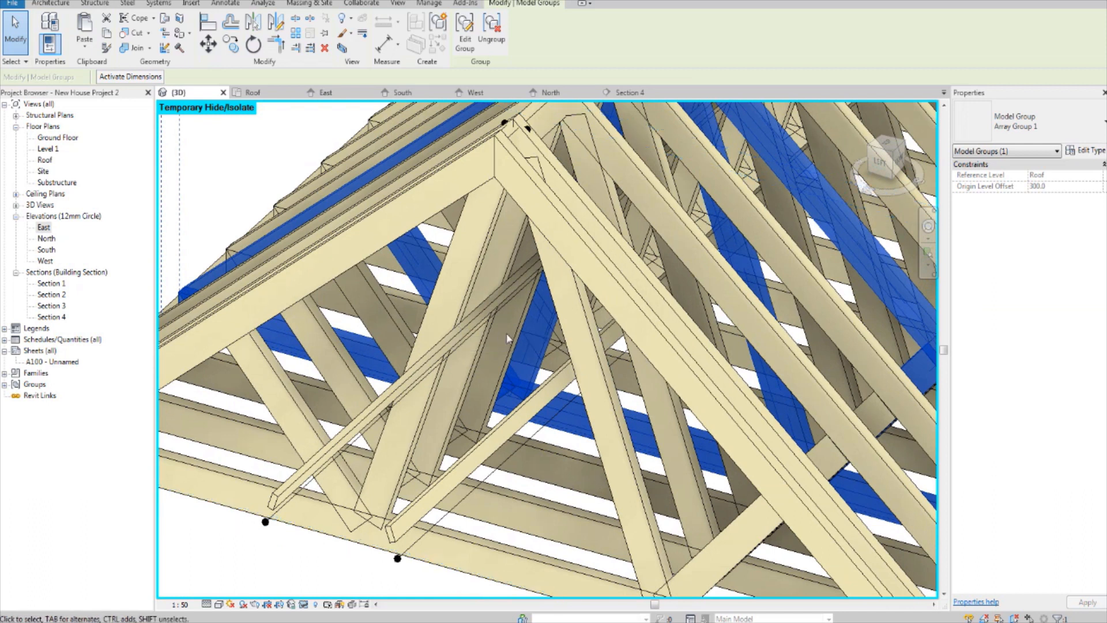
pyautogui.scroll(-5, 553, 389)
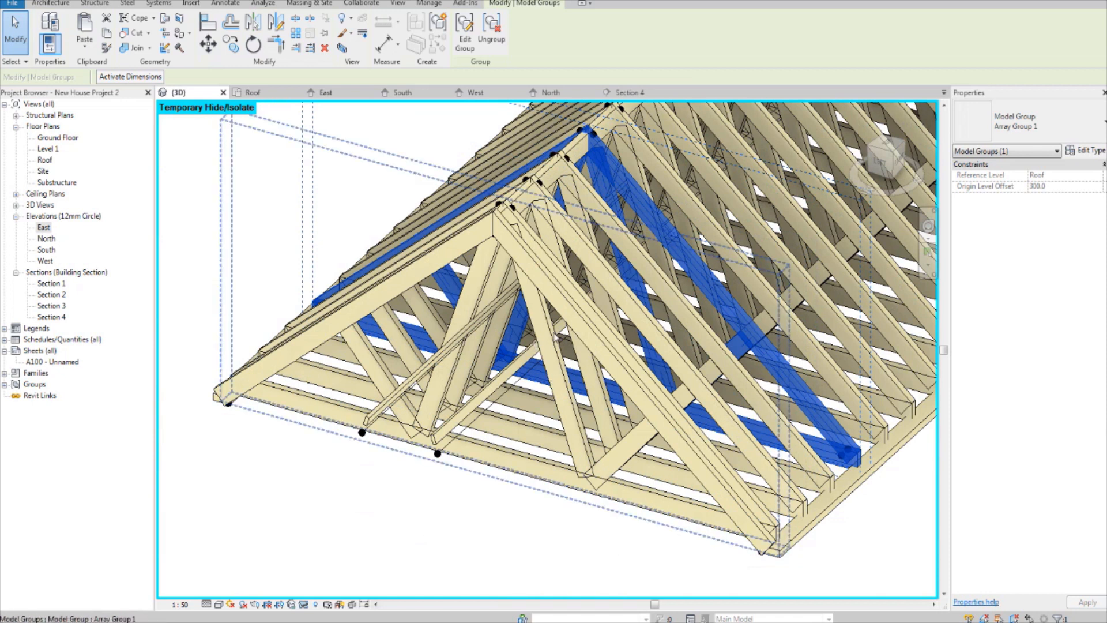
pyautogui.moveTo(551, 381); pyautogui.dragTo(511, 421, button='middle')
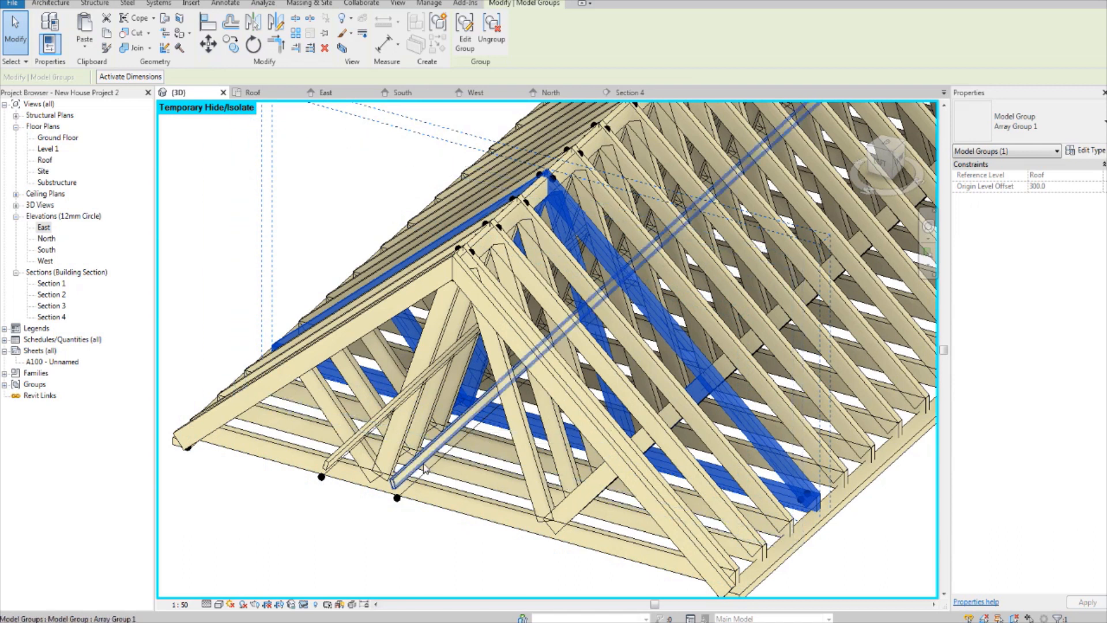
# Step: Disable the analytical model for both 40 x 100 purlins
pyautogui.scroll(2, 427, 516)
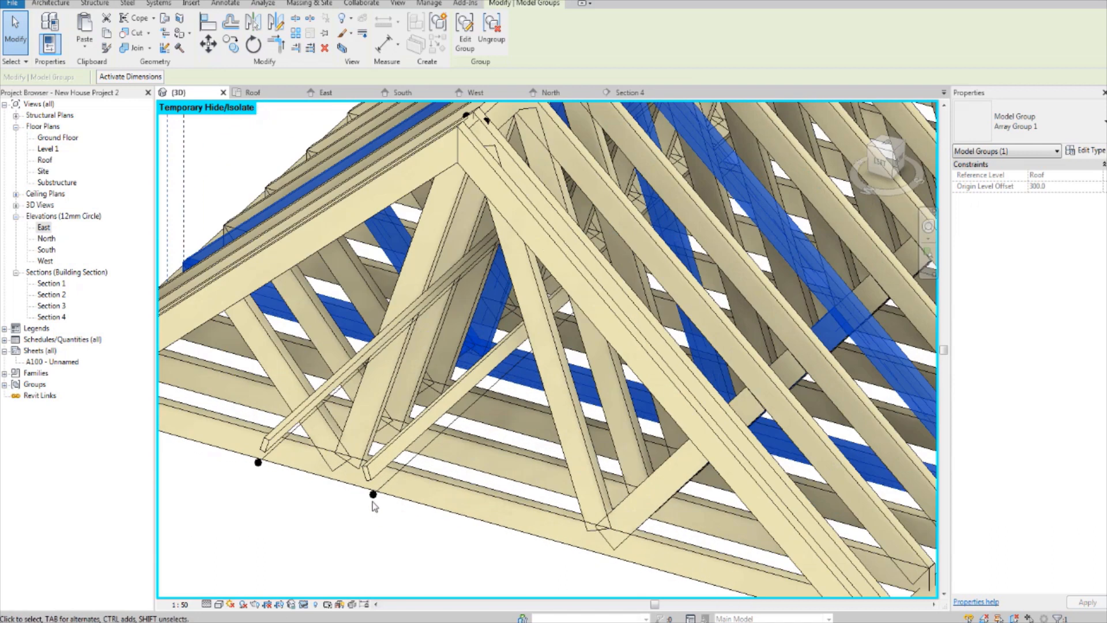
pyautogui.click(365, 472)
pyautogui.moveTo(366, 472); pyautogui.dragTo(268, 449)
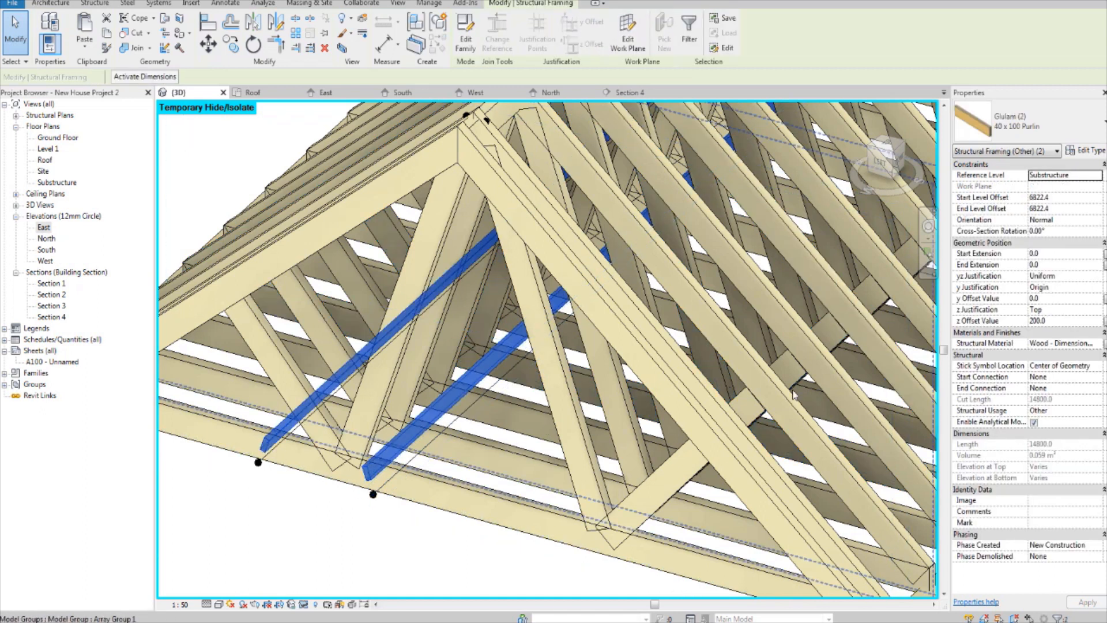
pyautogui.click(1034, 423)
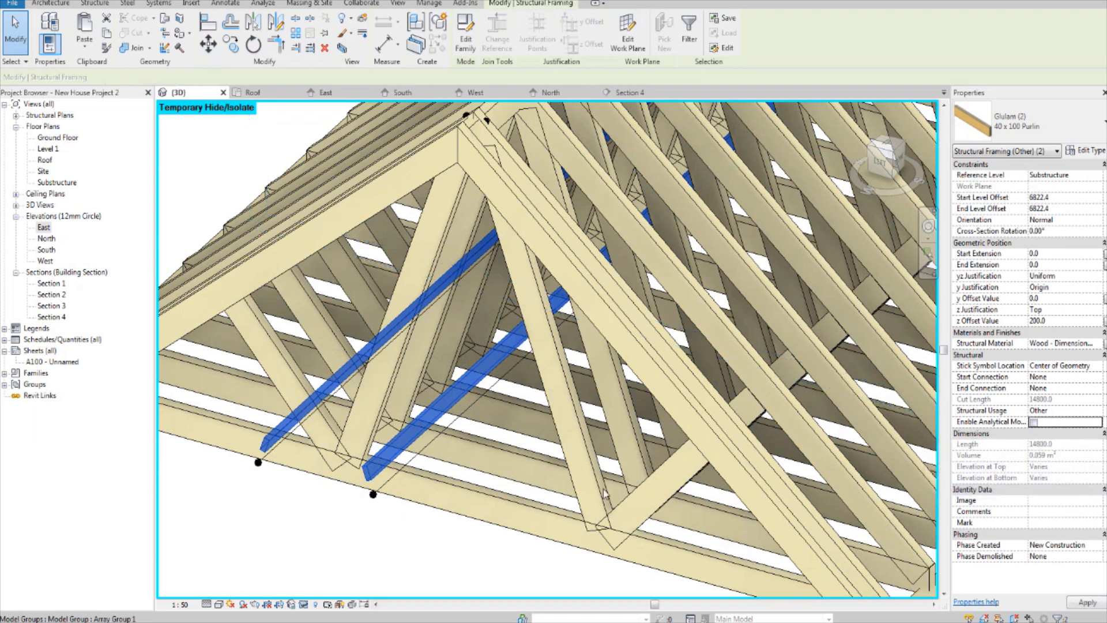
pyautogui.click(358, 565)
# Step: Examine the gable-end truss group and the purlins projecting beyond it in 3D
pyautogui.scroll(-2, 363, 562)
pyautogui.moveTo(381, 558); pyautogui.dragTo(395, 510, button='middle')
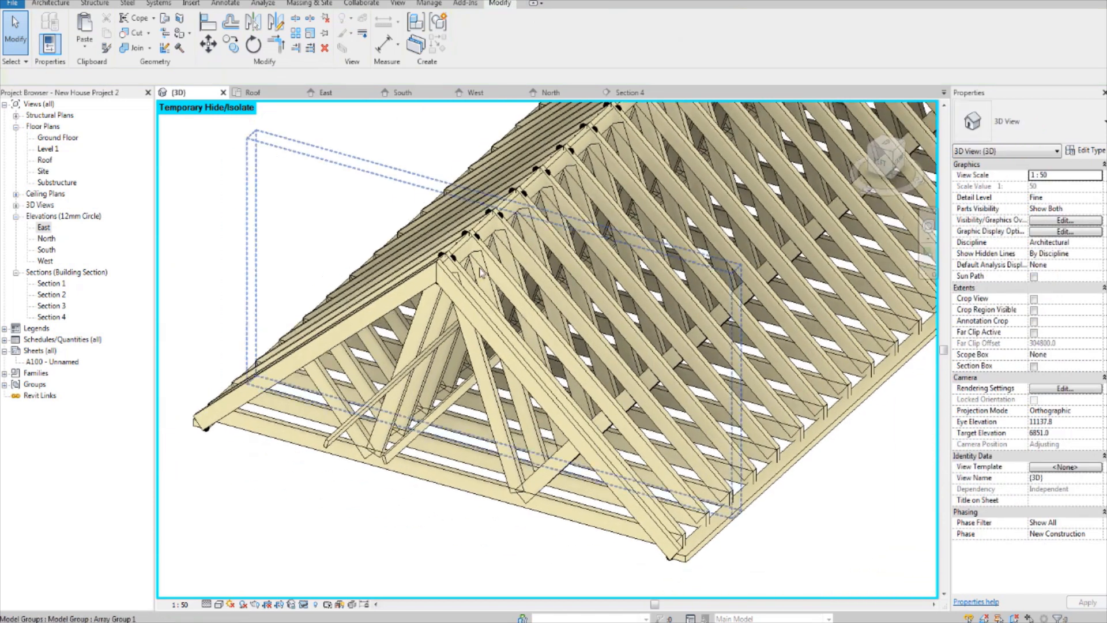
pyautogui.scroll(3, 482, 272)
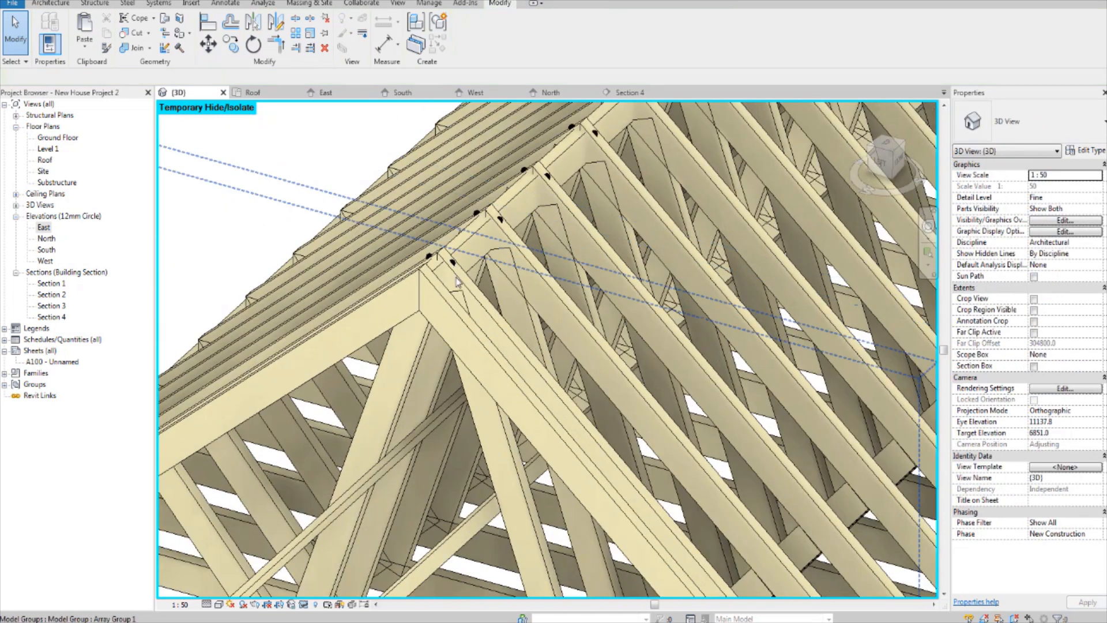
pyautogui.click(457, 281)
pyautogui.scroll(-3, 455, 277)
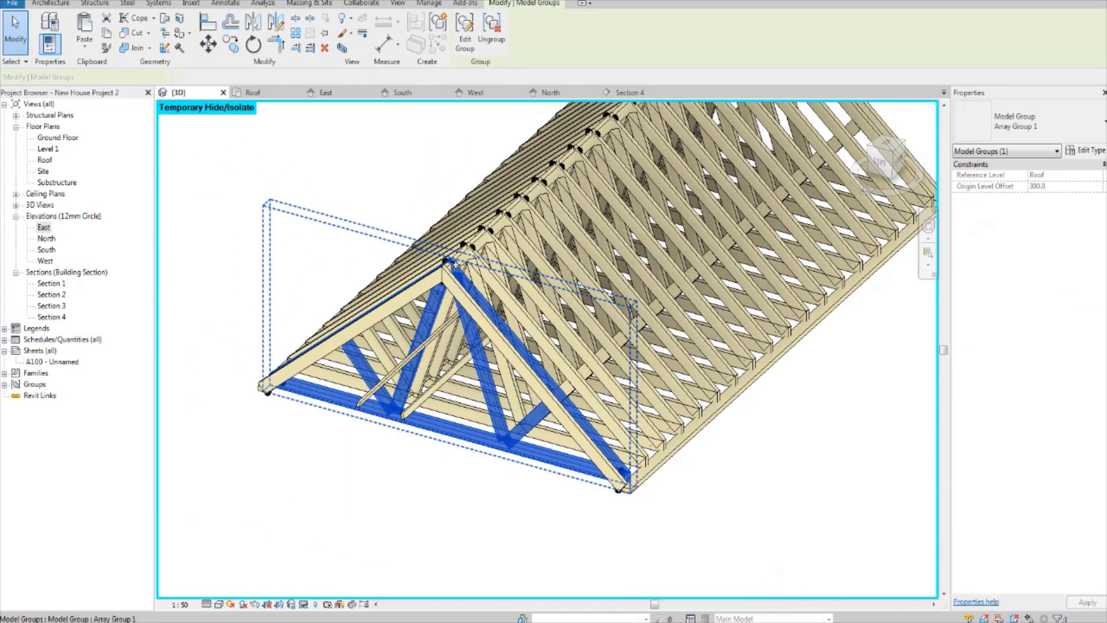
pyautogui.click(836, 400)
pyautogui.scroll(2, 465, 385)
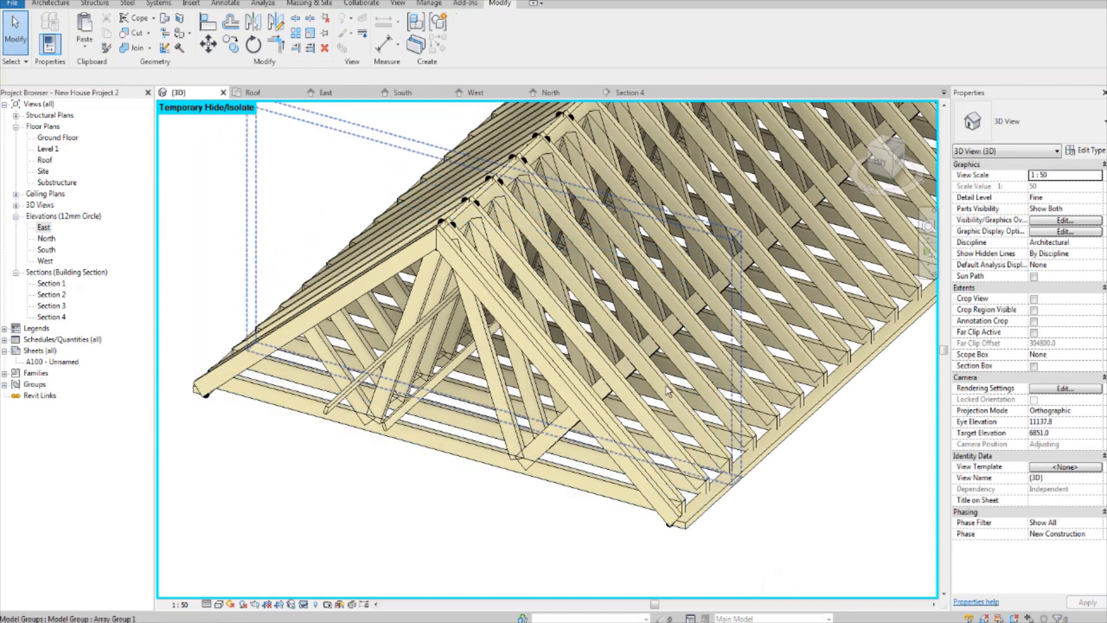
pyautogui.keyDown('shift'); pyautogui.moveTo(668, 391); pyautogui.dragTo(565, 478, button='middle'); pyautogui.keyUp('shift')
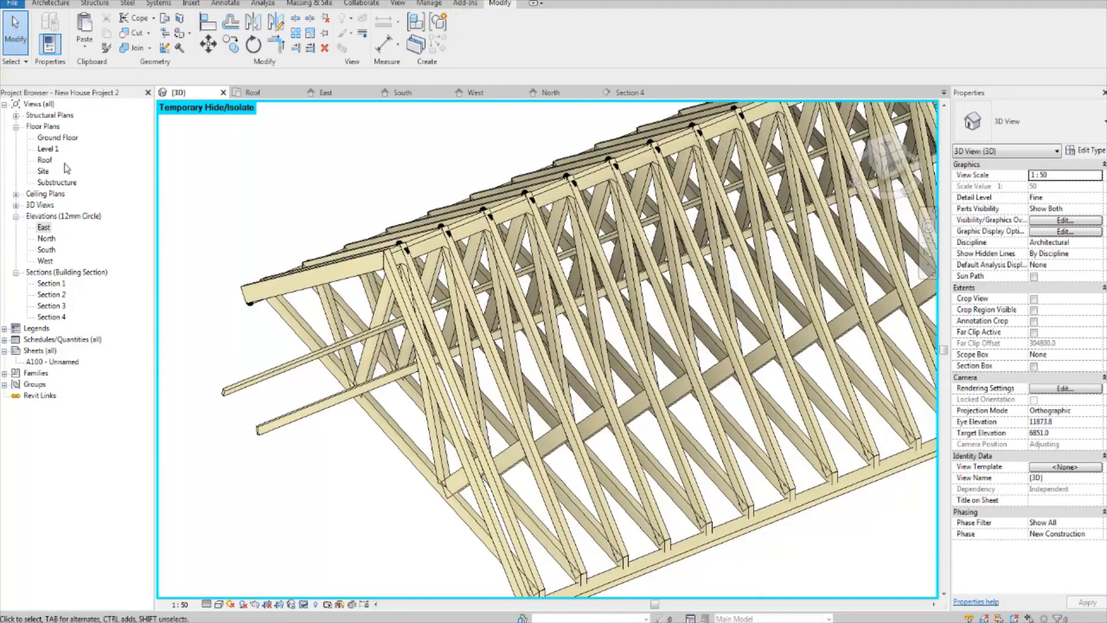
# Step: Open the Roof floor plan and check the truss layout for the purlins
pyautogui.doubleClick(46, 160)
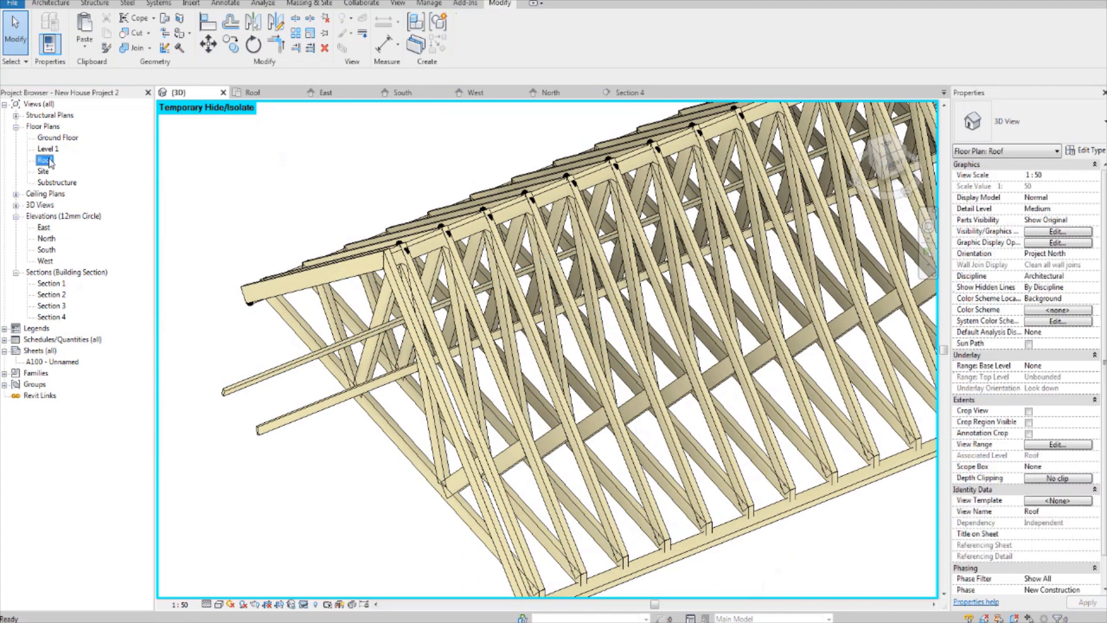
pyautogui.scroll(4, 386, 326)
pyautogui.scroll(-3, 386, 326)
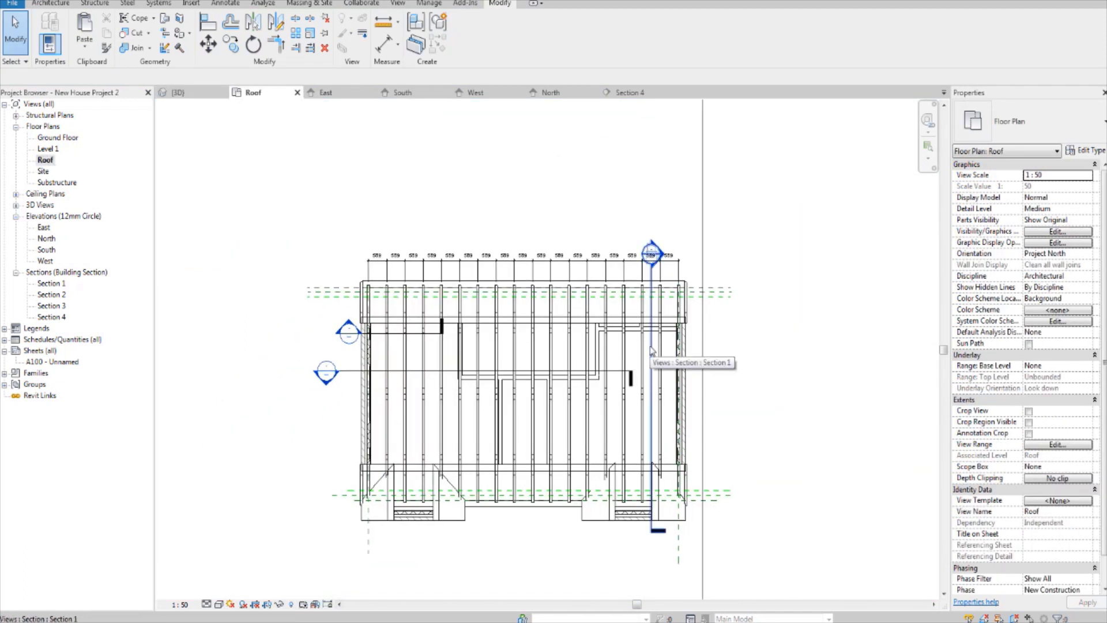
pyautogui.scroll(2, 664, 338)
pyautogui.scroll(2, 664, 338)
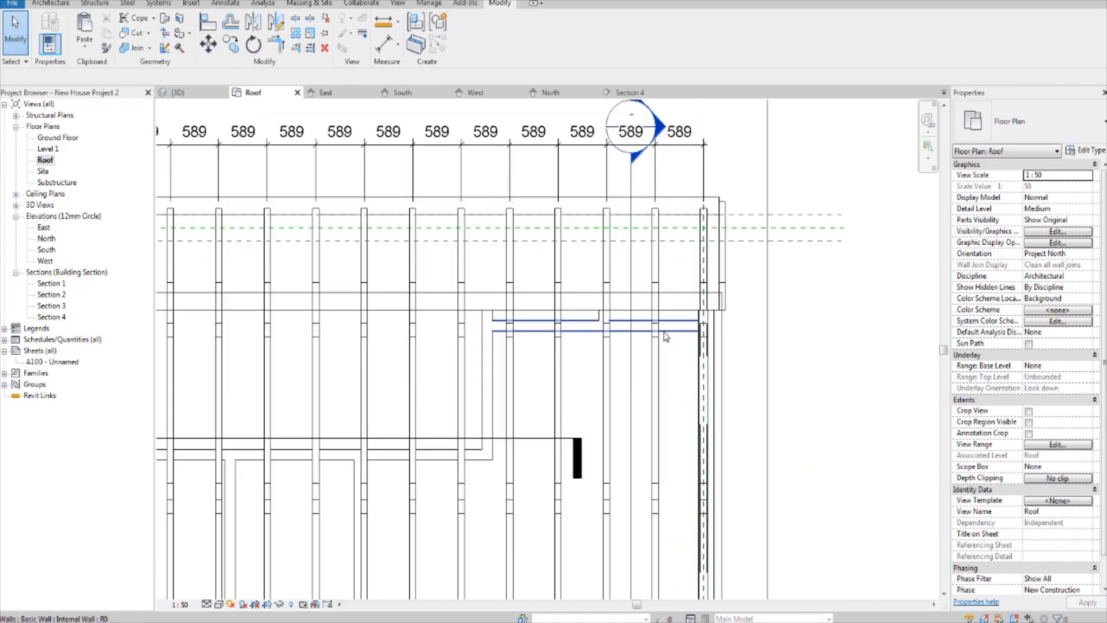
pyautogui.scroll(-5, 664, 338)
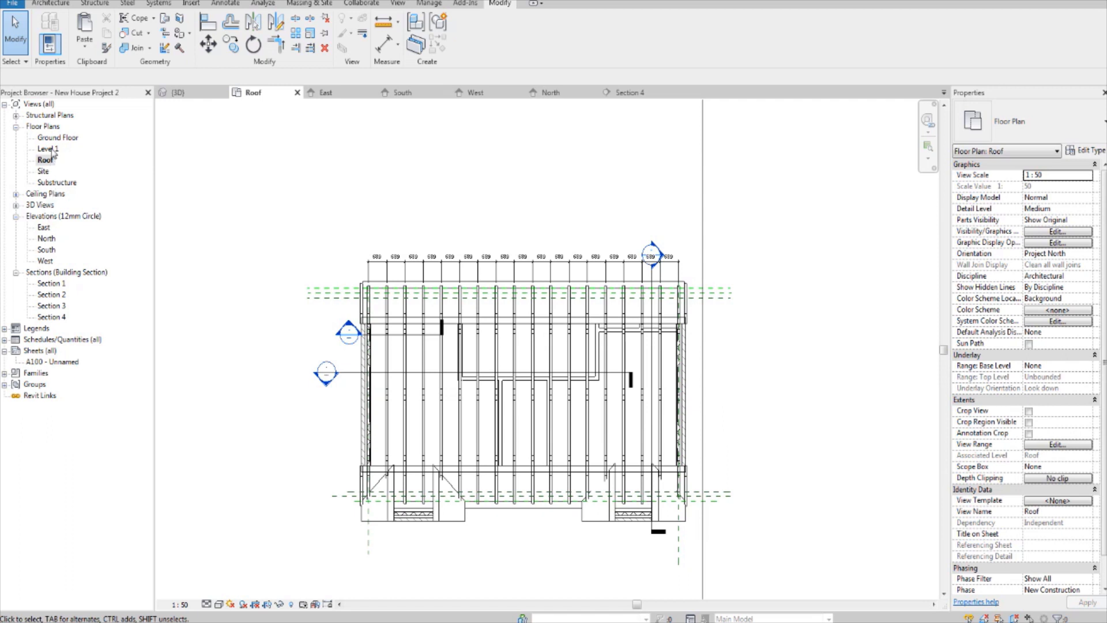
pyautogui.moveTo(789, 303); pyautogui.dragTo(782, 298, button='middle')
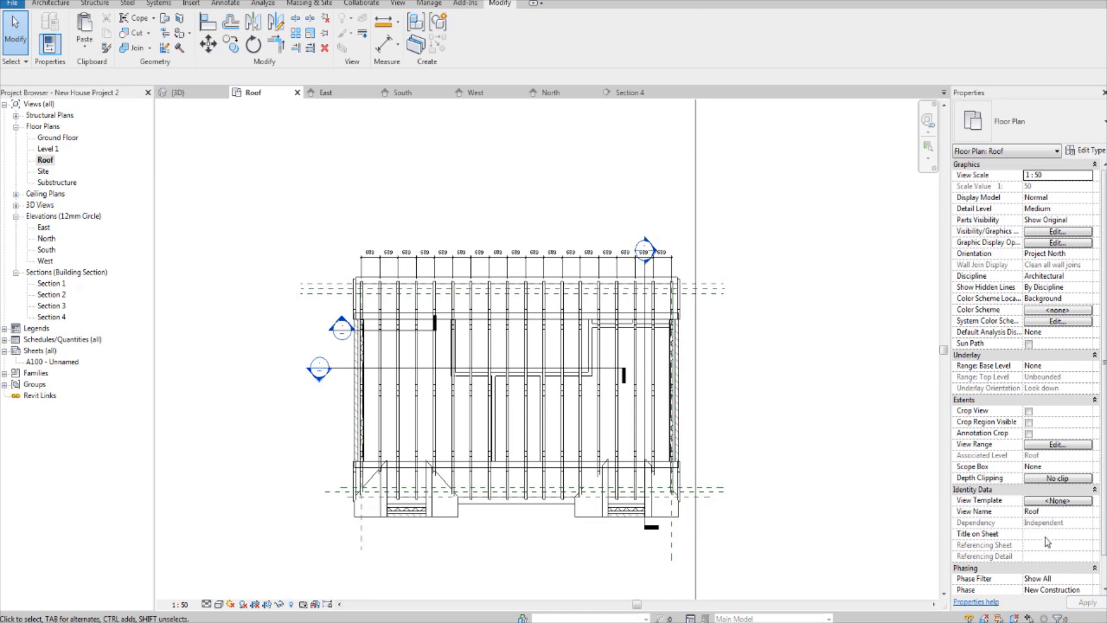
# Step: Set the Roof plan's view range to a top offset of 2300 and a cut plane offset of 2200
pyautogui.scroll(-1, 1047, 461)
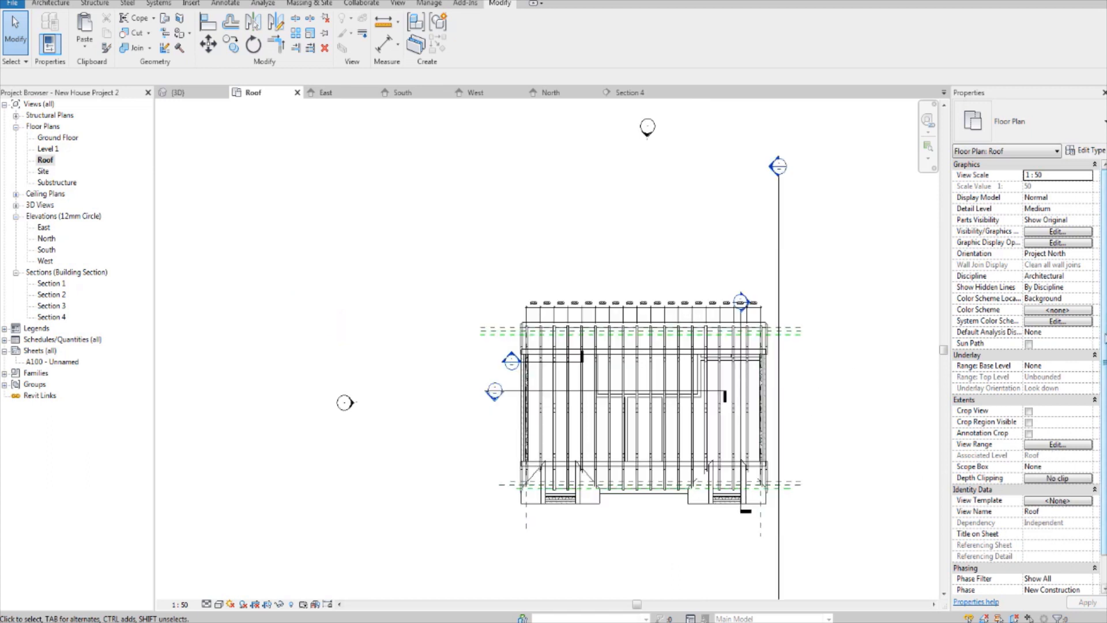
pyautogui.scroll(-1, 1027, 375)
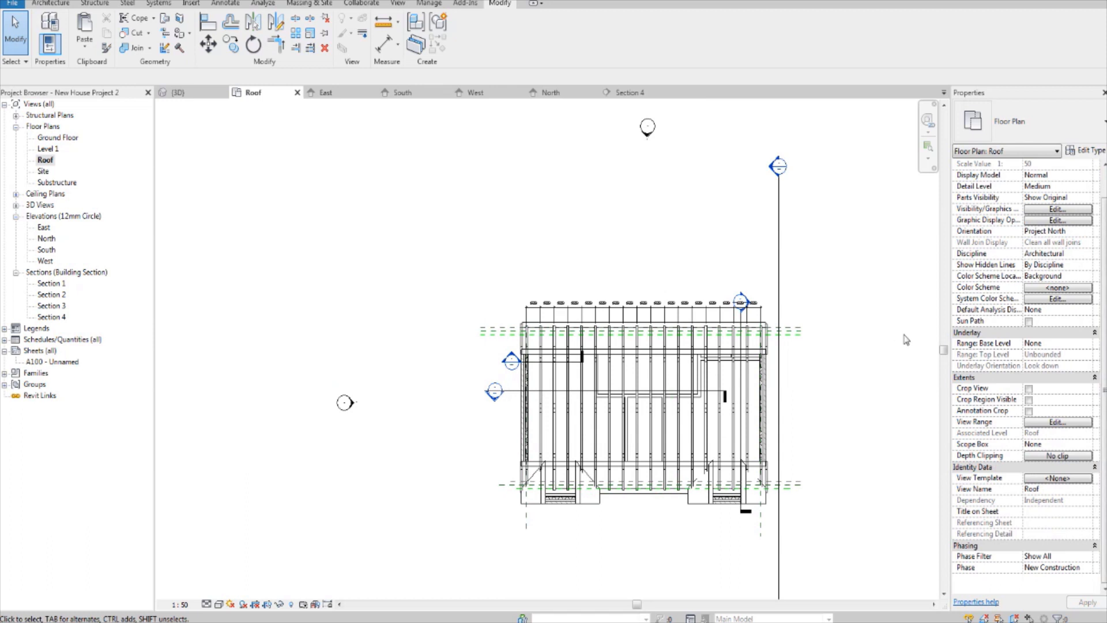
pyautogui.scroll(2, 1004, 374)
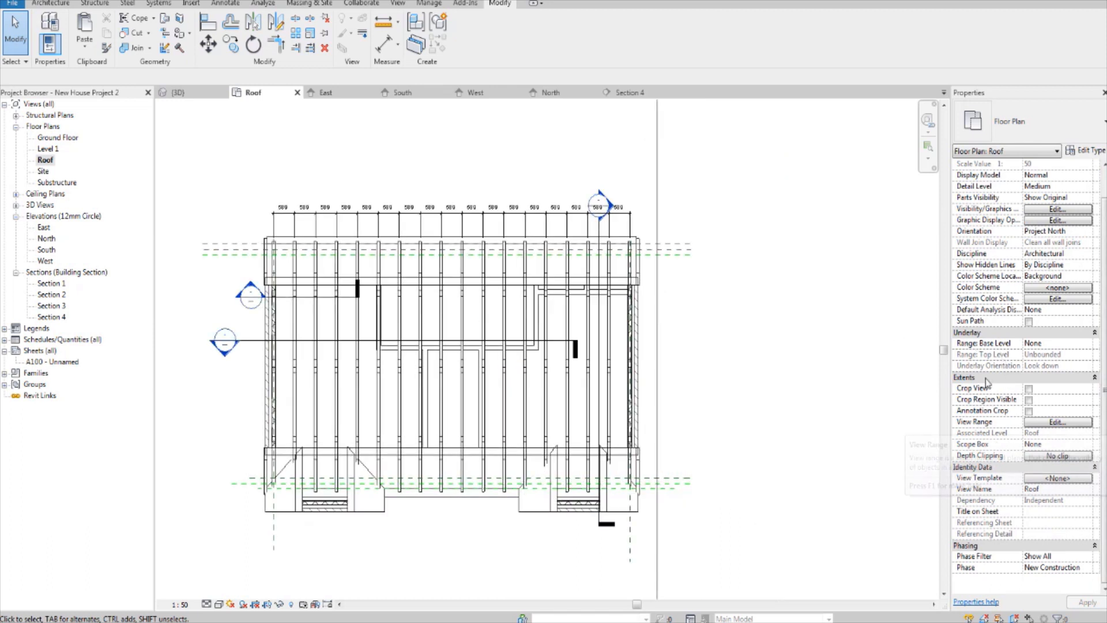
pyautogui.click(1053, 423)
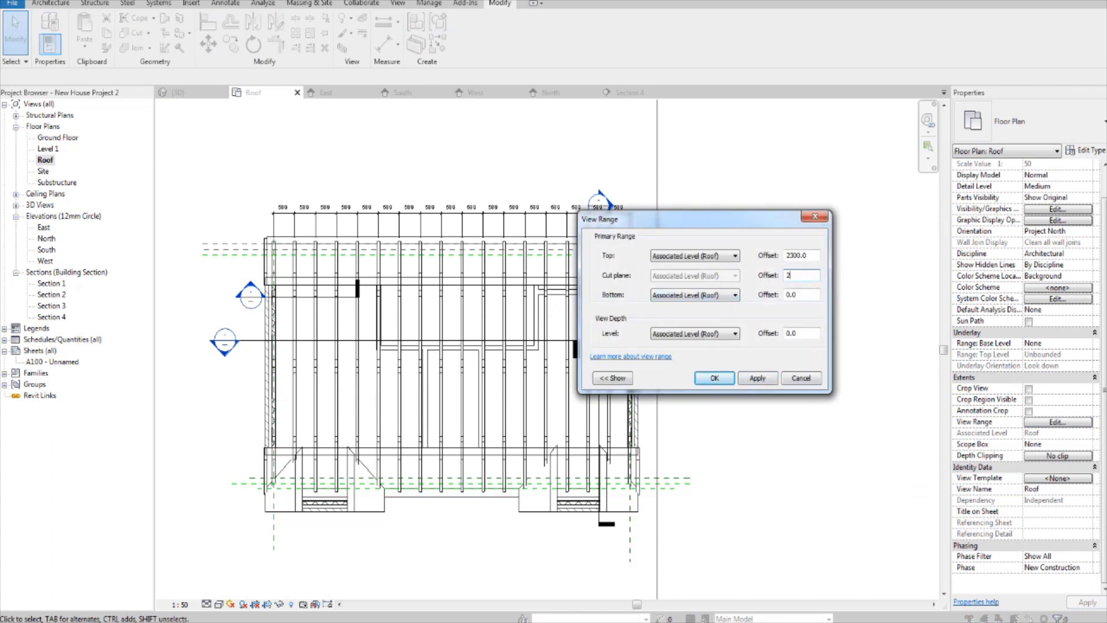
pyautogui.click(747, 379)
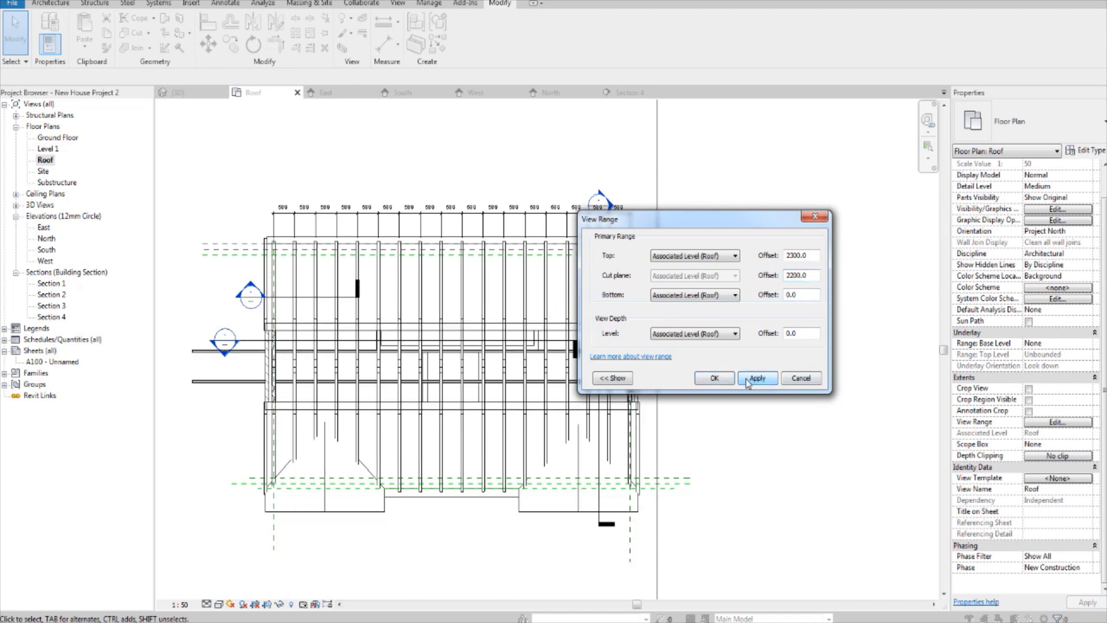
pyautogui.click(714, 379)
# Step: Set the Roof plan's visual style to Shaded and inspect the purlin ends projecting past the gable-end truss
pyautogui.scroll(3, 577, 327)
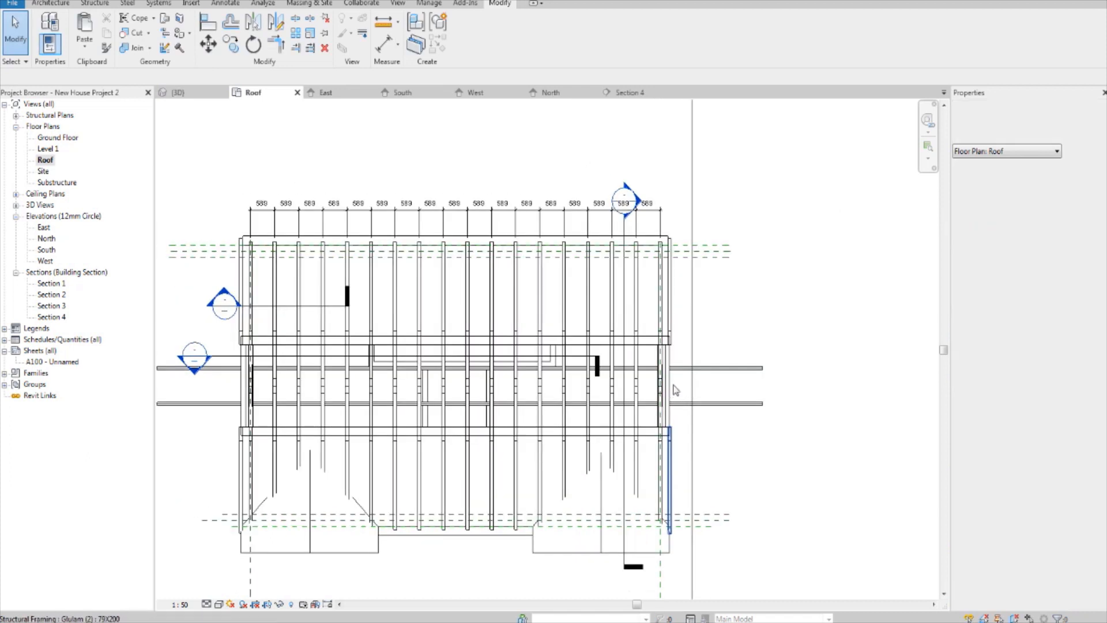
pyautogui.click(682, 372)
pyautogui.scroll(2, 686, 381)
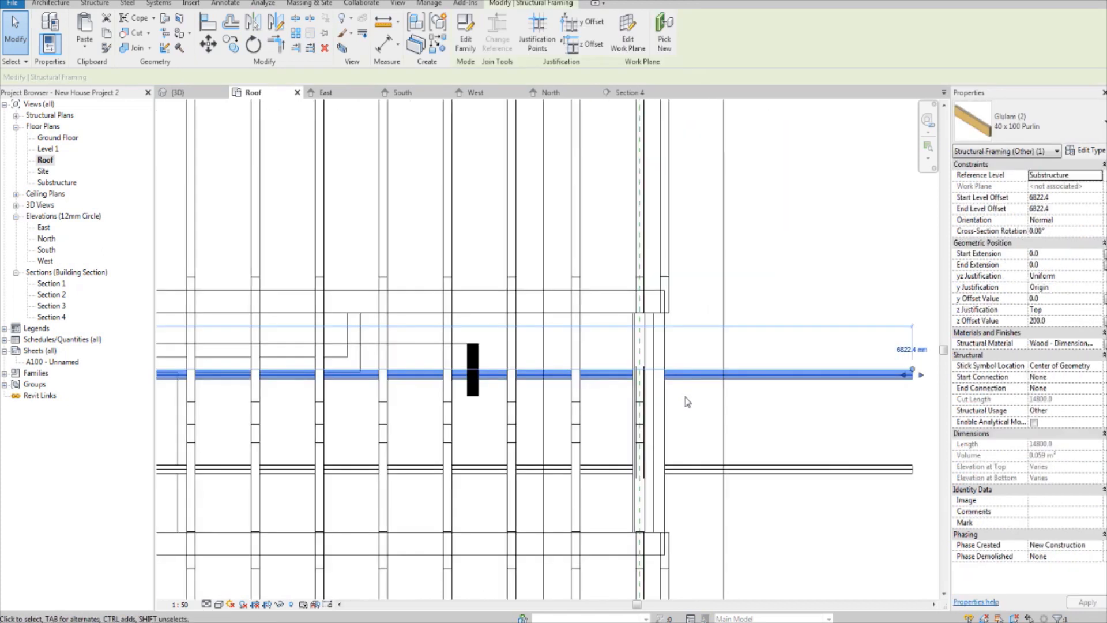
pyautogui.click(693, 419)
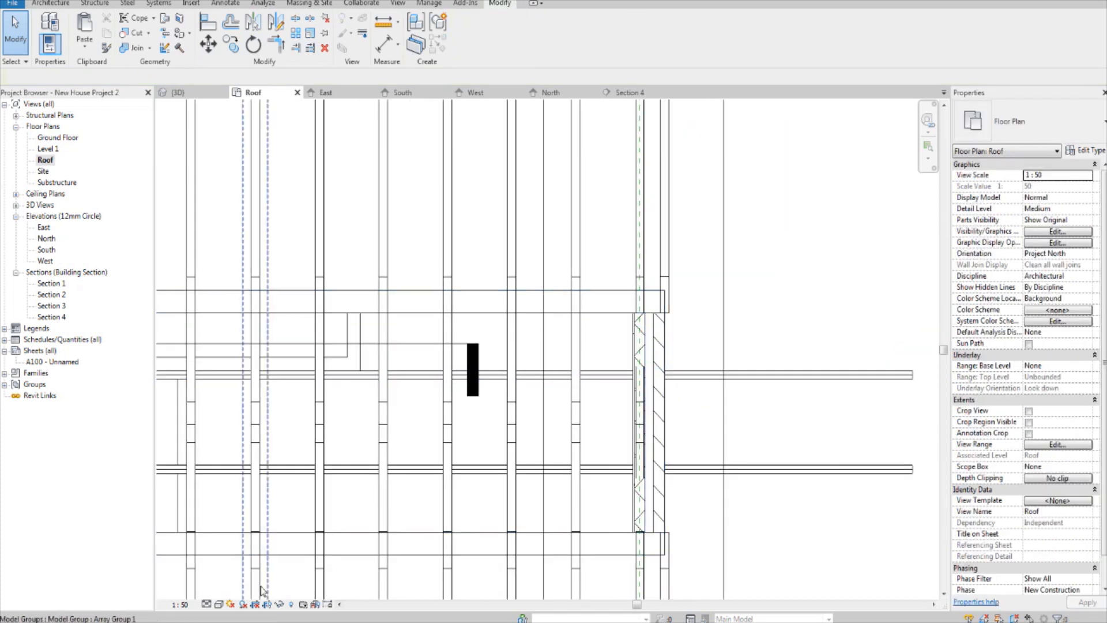
pyautogui.click(218, 603)
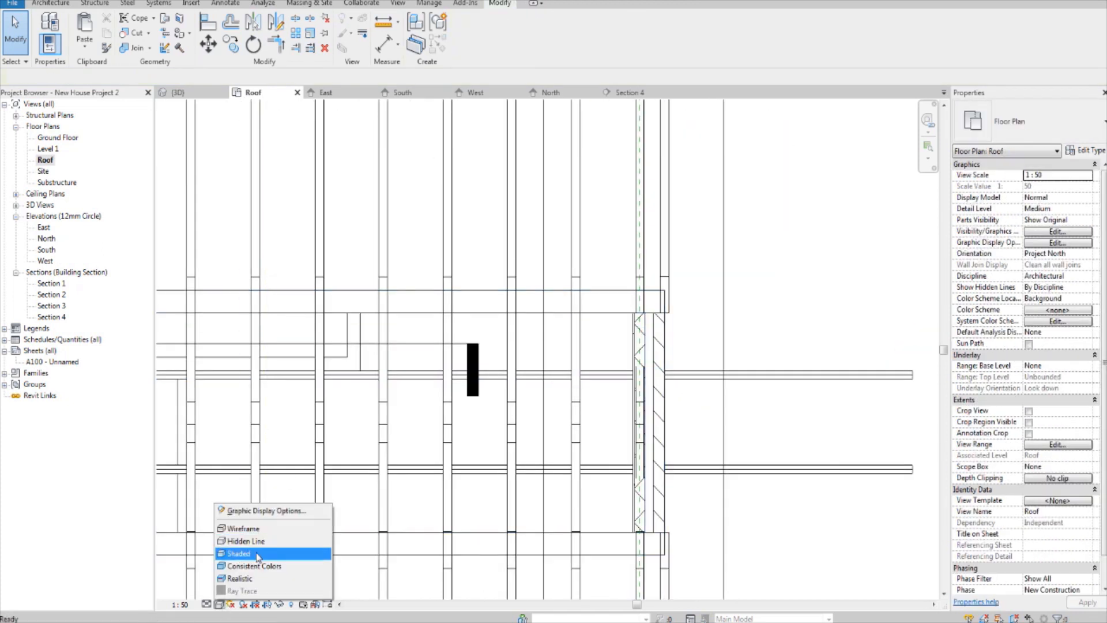
pyautogui.click(262, 491)
pyautogui.scroll(2, 644, 393)
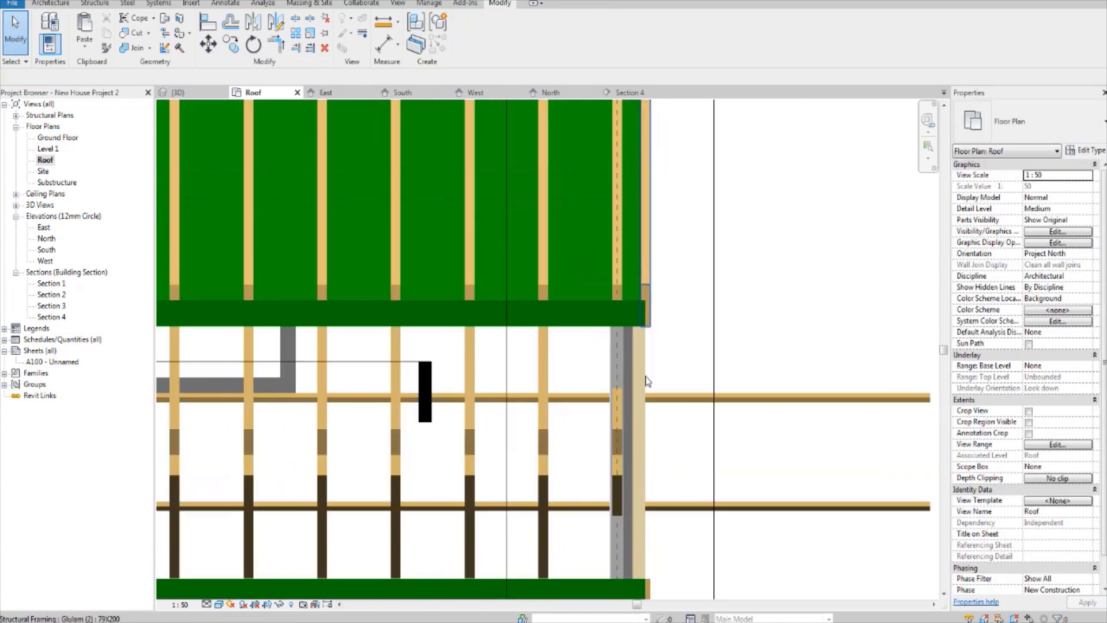
pyautogui.scroll(-2, 644, 392)
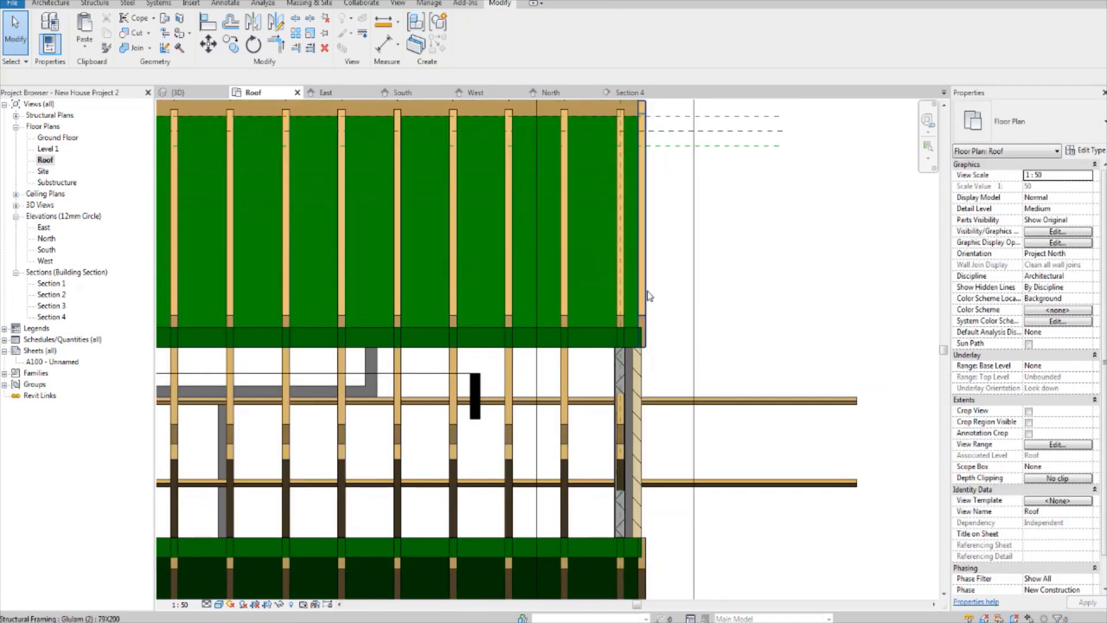
pyautogui.scroll(1, 602, 381)
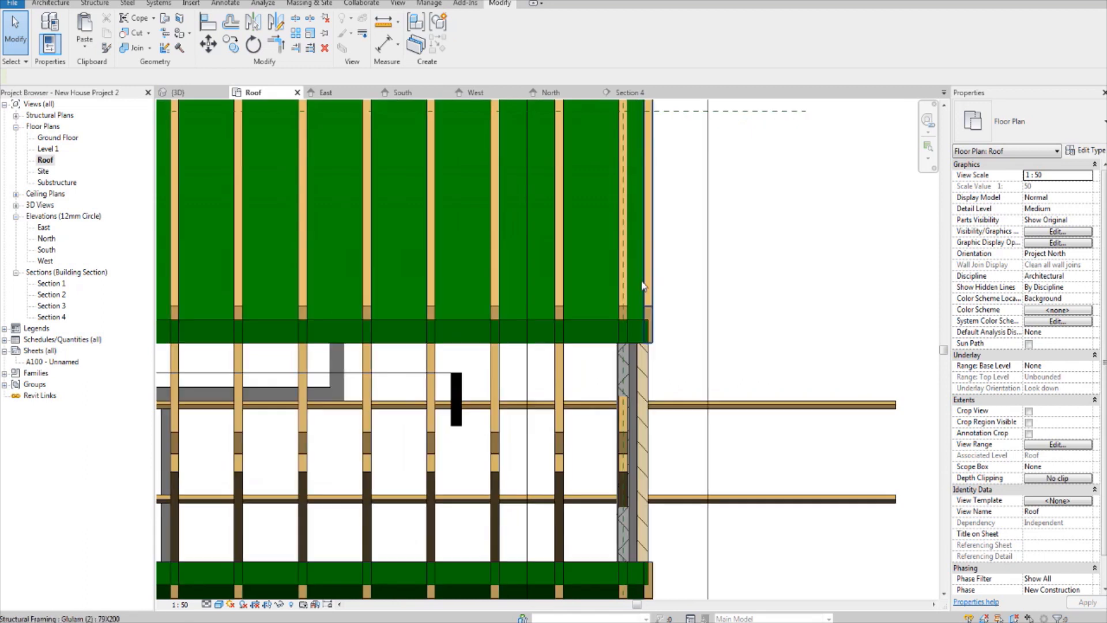
pyautogui.scroll(1, 643, 289)
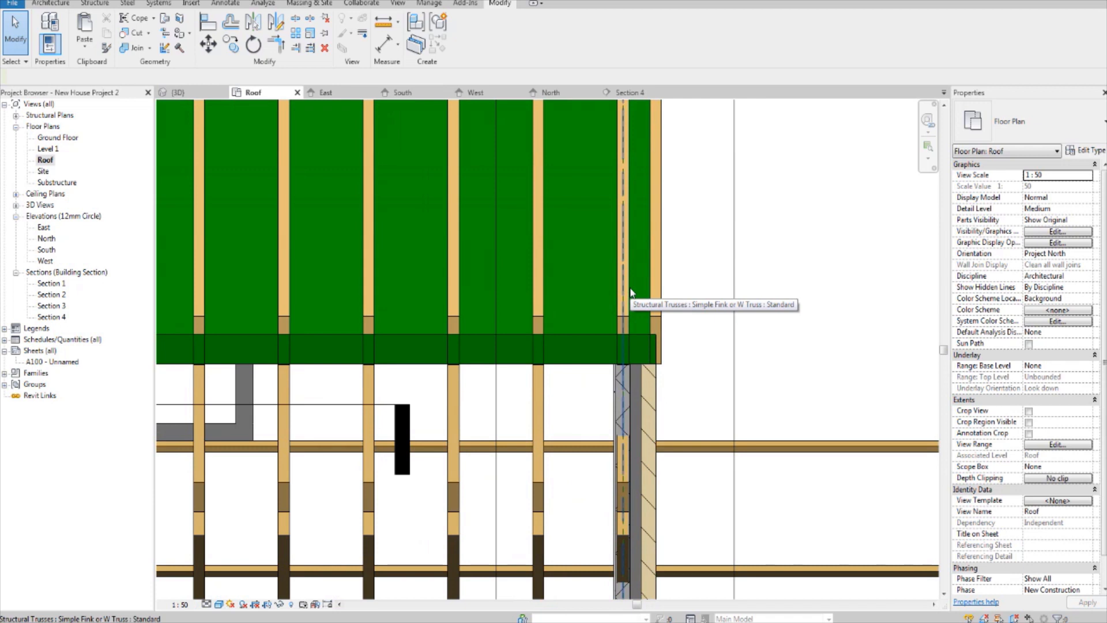
# Step: Trim both 40 x 100 purlins to the outer face of the east gable-end truss with Trim/Extend Multiple Elements
pyautogui.click(630, 292)
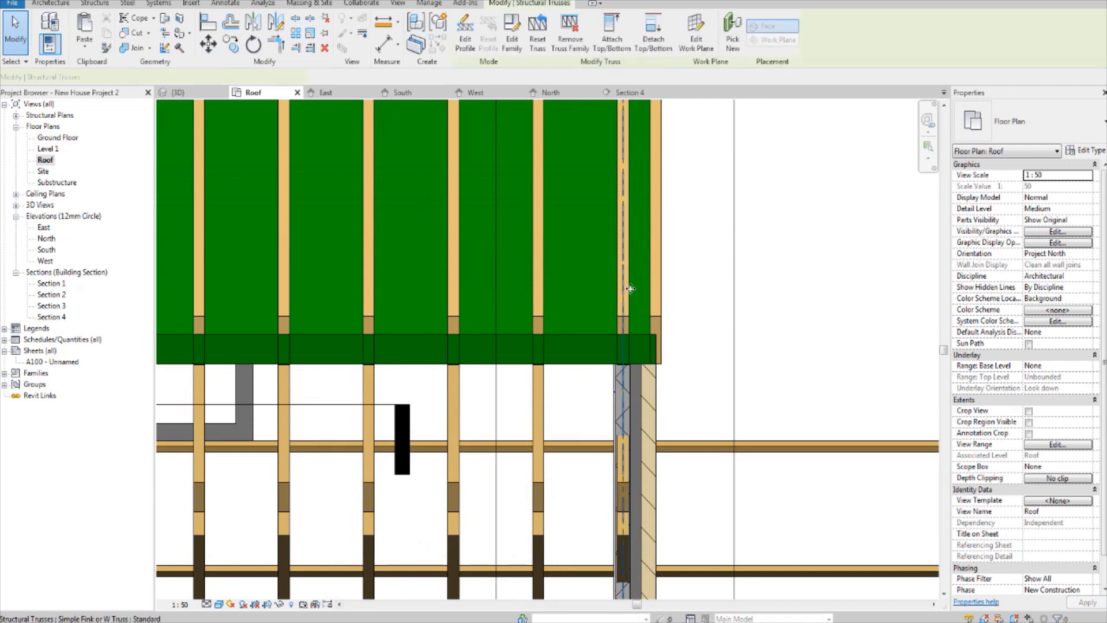
pyautogui.click(310, 50)
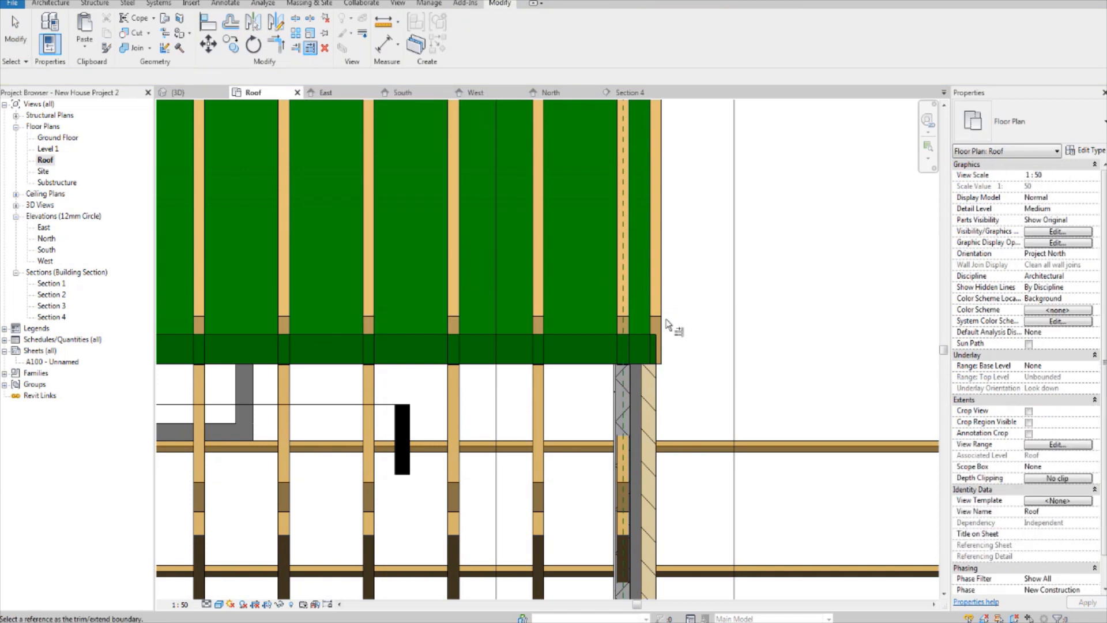
pyautogui.click(631, 303)
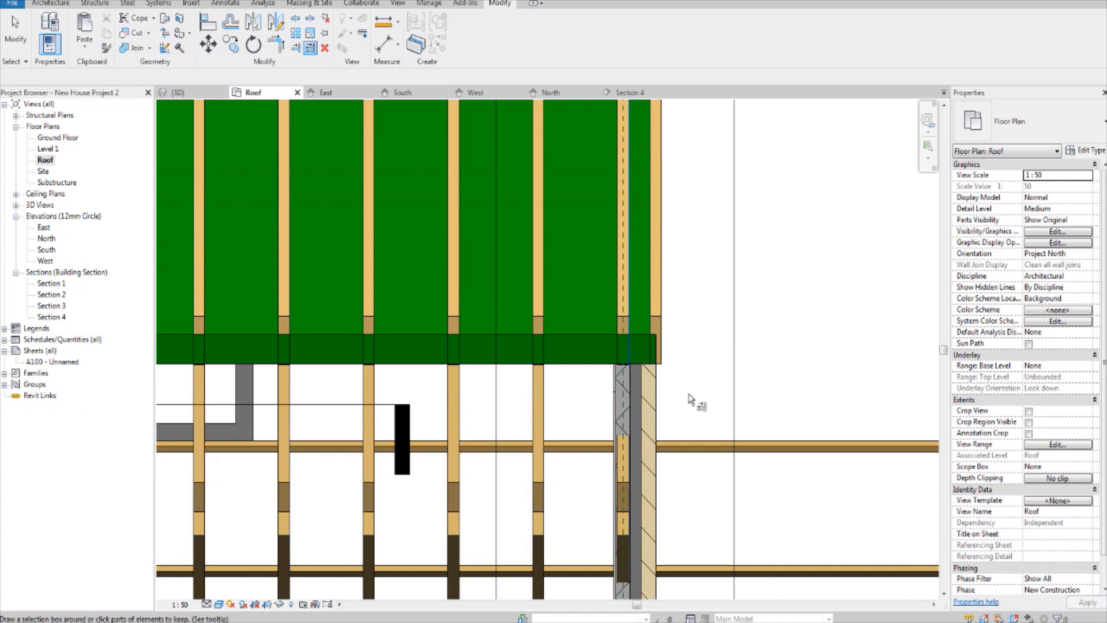
pyautogui.click(598, 443)
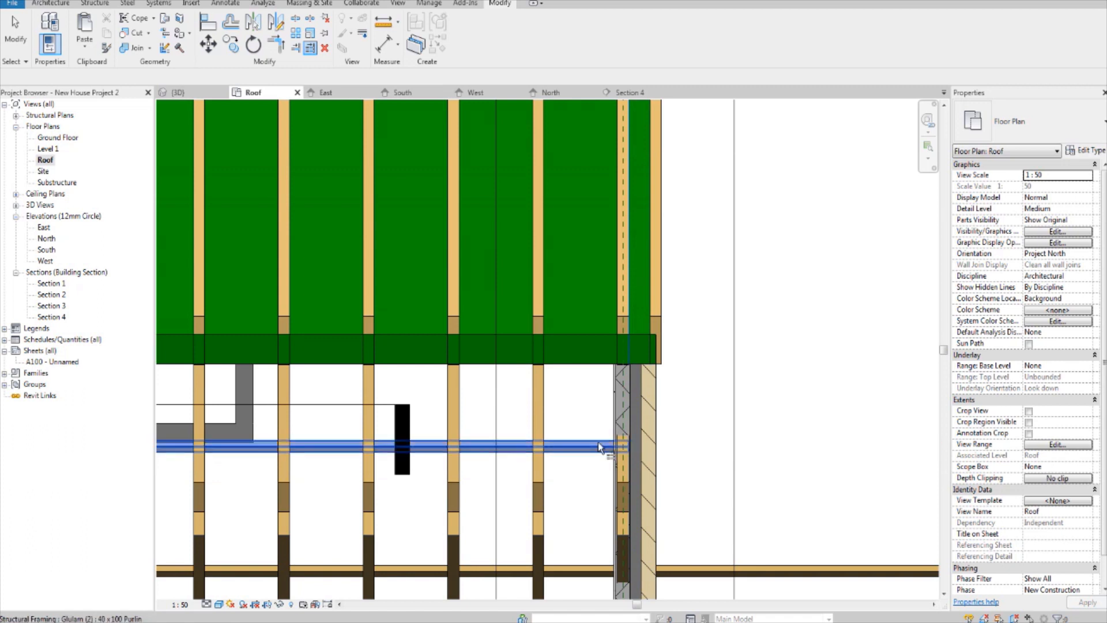
pyautogui.moveTo(585, 506); pyautogui.dragTo(599, 423, button='middle')
pyautogui.click(601, 483)
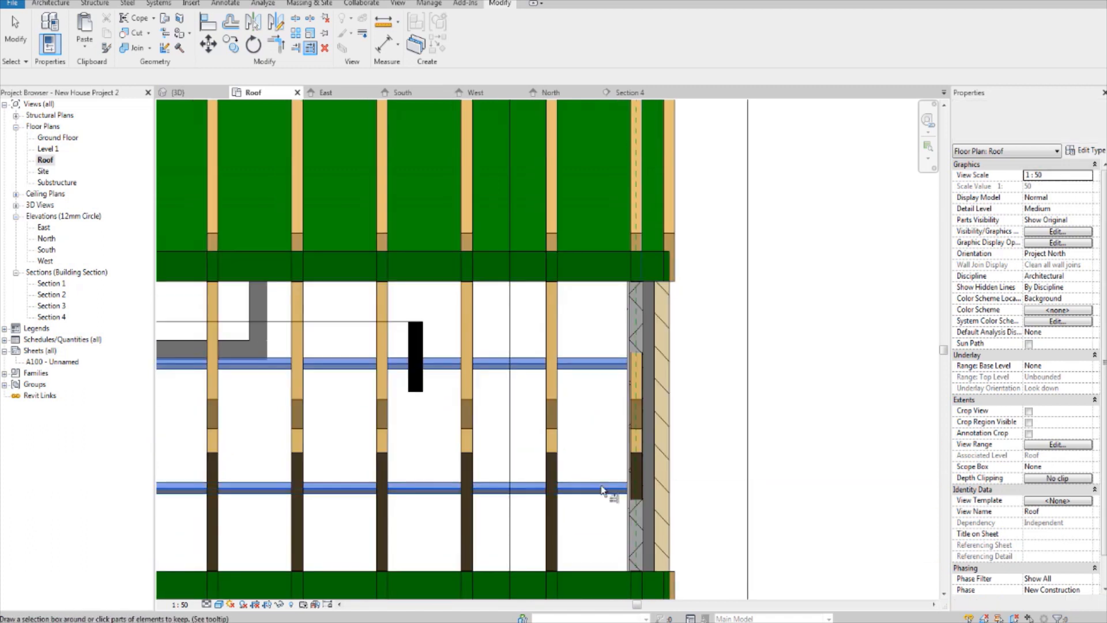
# Step: Trim the same two purlins at the opposite gable end to the outer face of its end truss
pyautogui.scroll(-3, 605, 489)
pyautogui.moveTo(375, 476); pyautogui.dragTo(739, 442, button='middle')
pyautogui.moveTo(504, 432); pyautogui.dragTo(587, 445, button='middle')
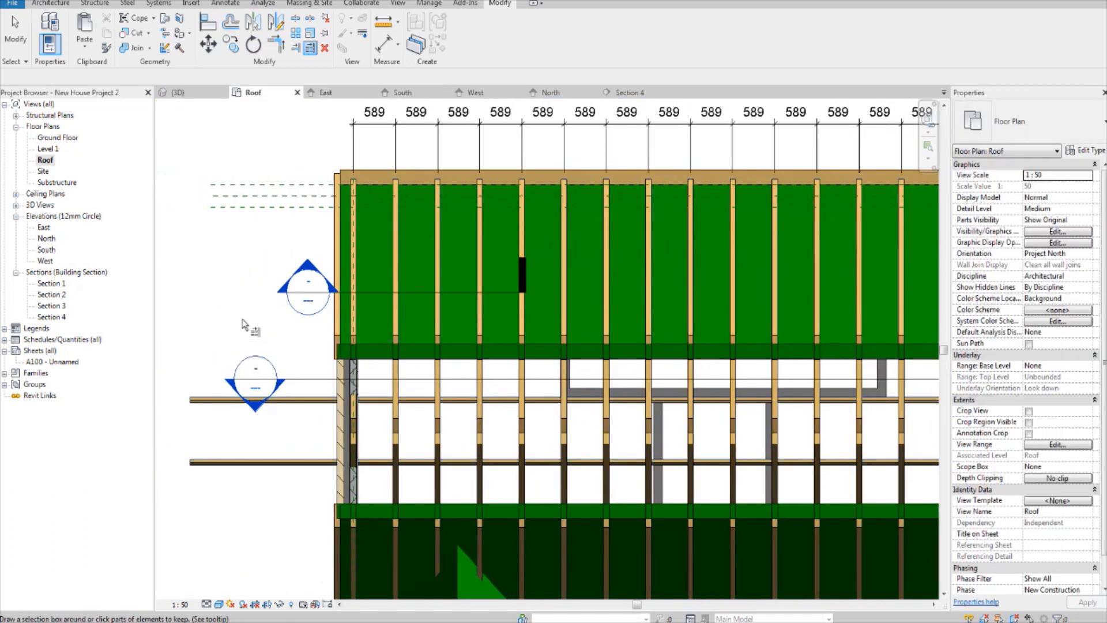
pyautogui.scroll(4, 346, 323)
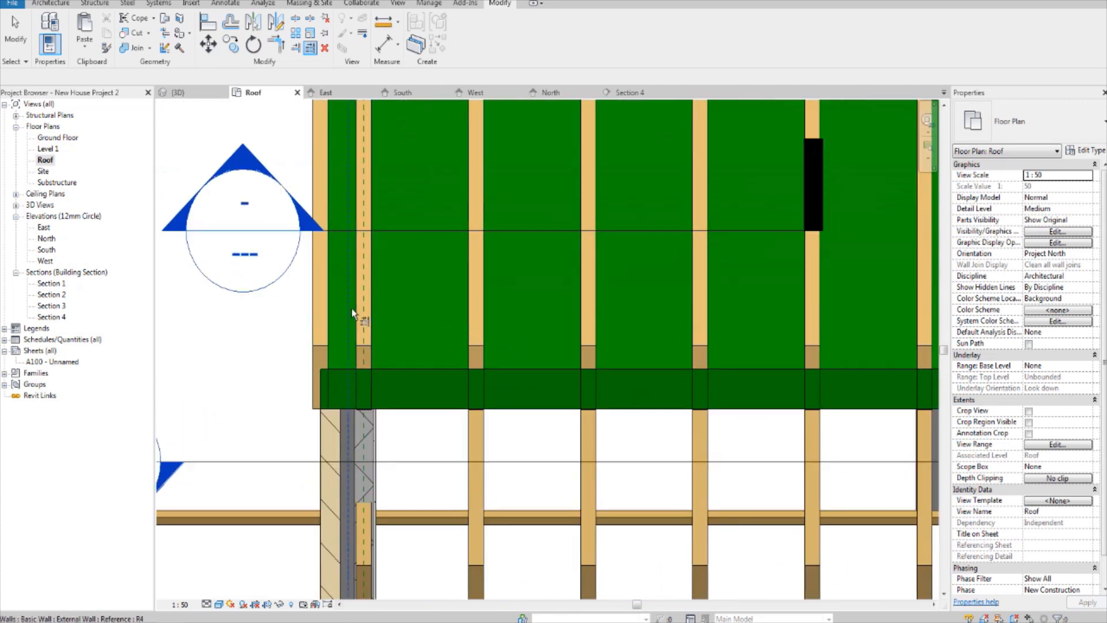
pyautogui.scroll(-4, 411, 424)
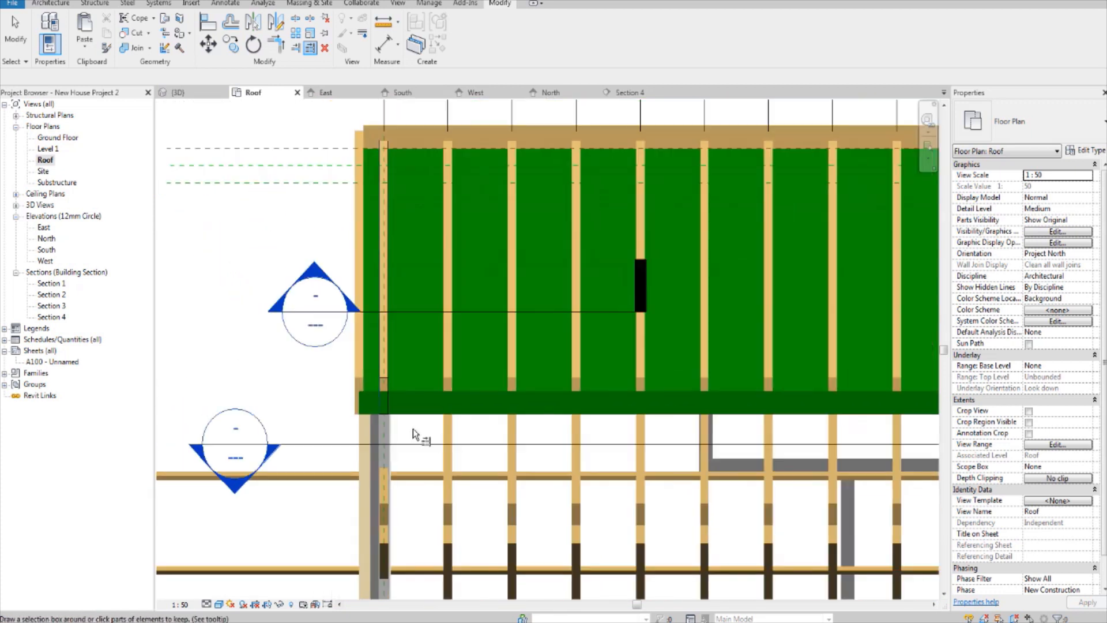
pyautogui.scroll(2, 420, 484)
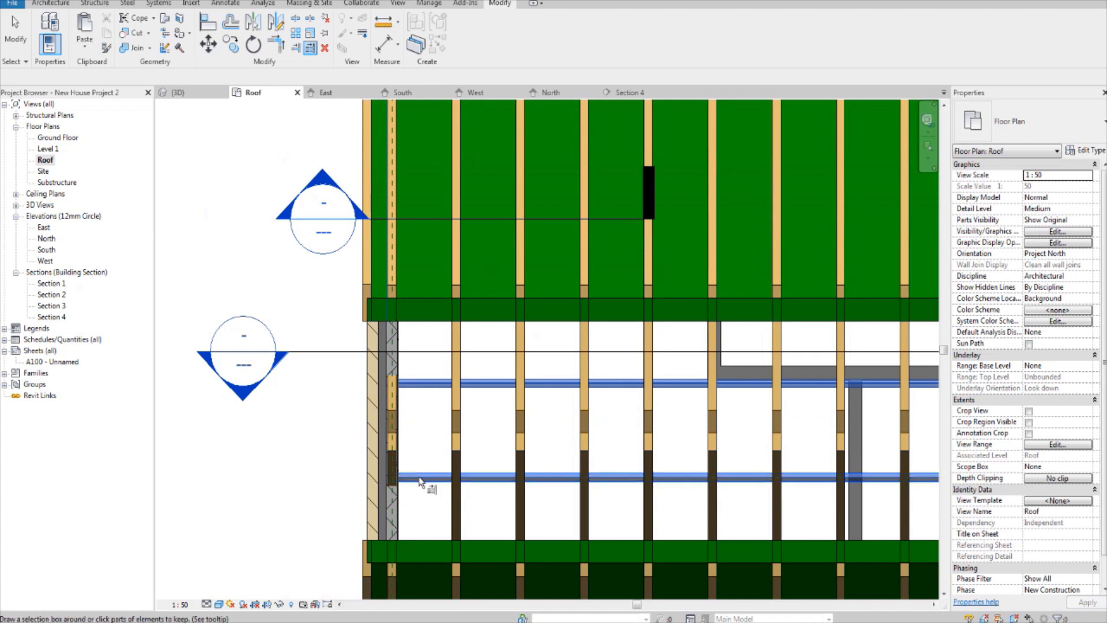
pyautogui.scroll(-3, 340, 418)
pyautogui.moveTo(350, 409); pyautogui.dragTo(373, 369, button='middle')
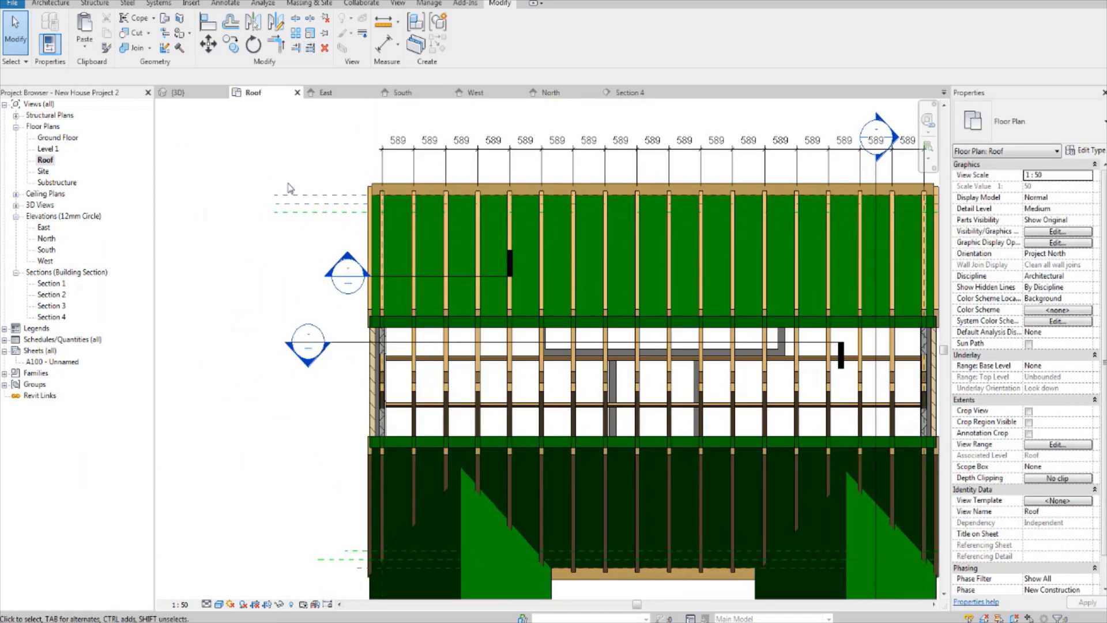
# Step: Inspect the trimmed purlin ends against the gable-end truss in the 3D view
pyautogui.click(179, 93)
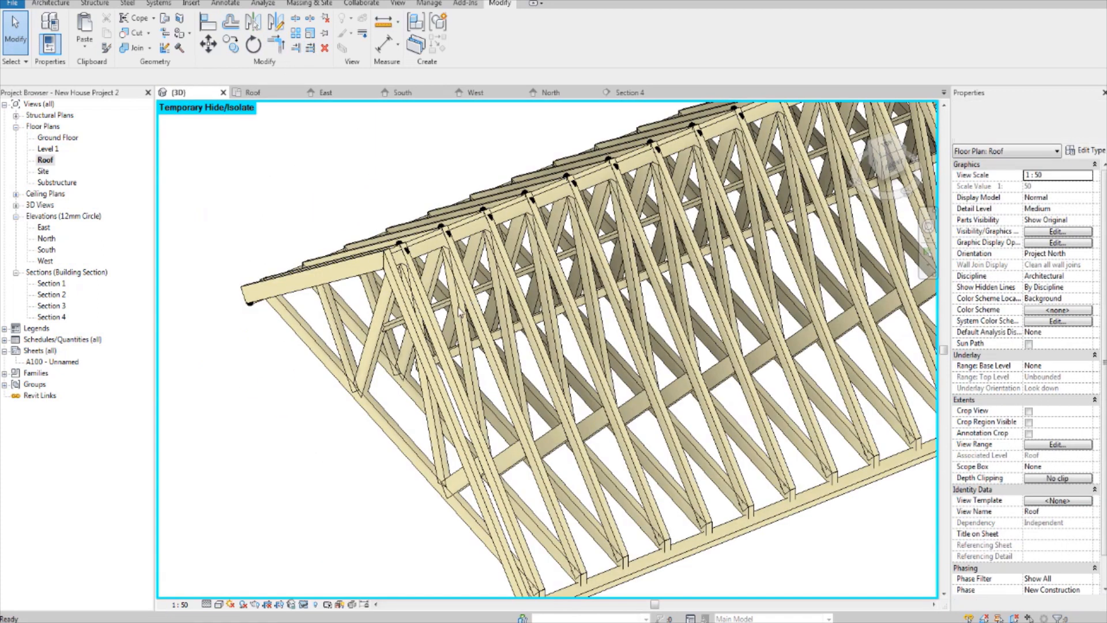
pyautogui.keyDown('shift'); pyautogui.moveTo(403, 418); pyautogui.dragTo(440, 344, button='middle'); pyautogui.keyUp('shift')
pyautogui.scroll(6, 439, 344)
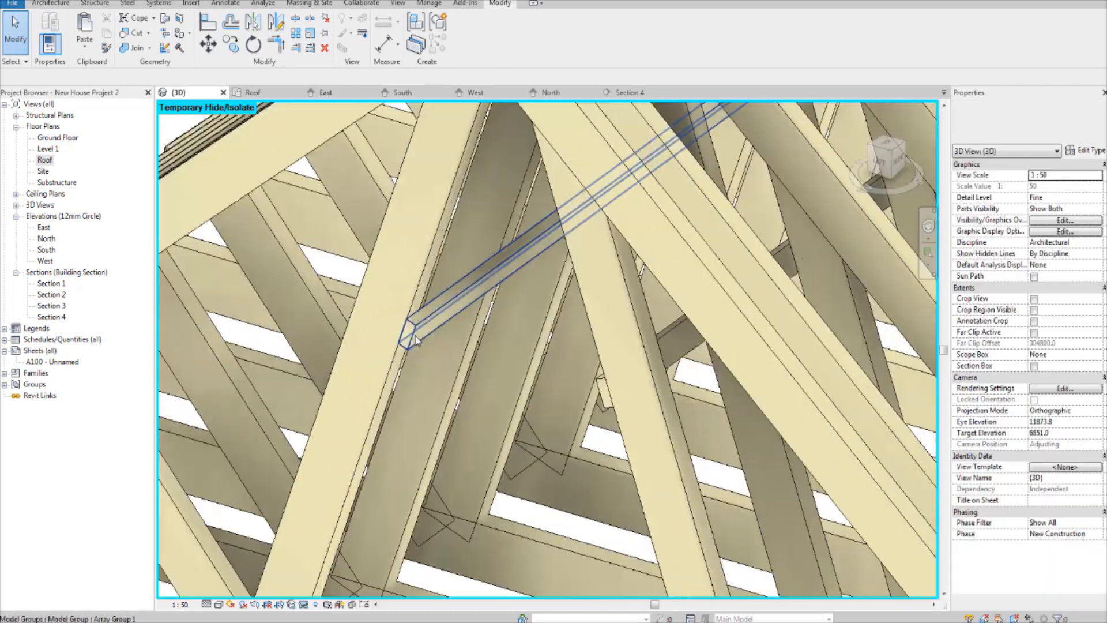
pyautogui.scroll(3, 411, 329)
pyautogui.scroll(-8, 410, 327)
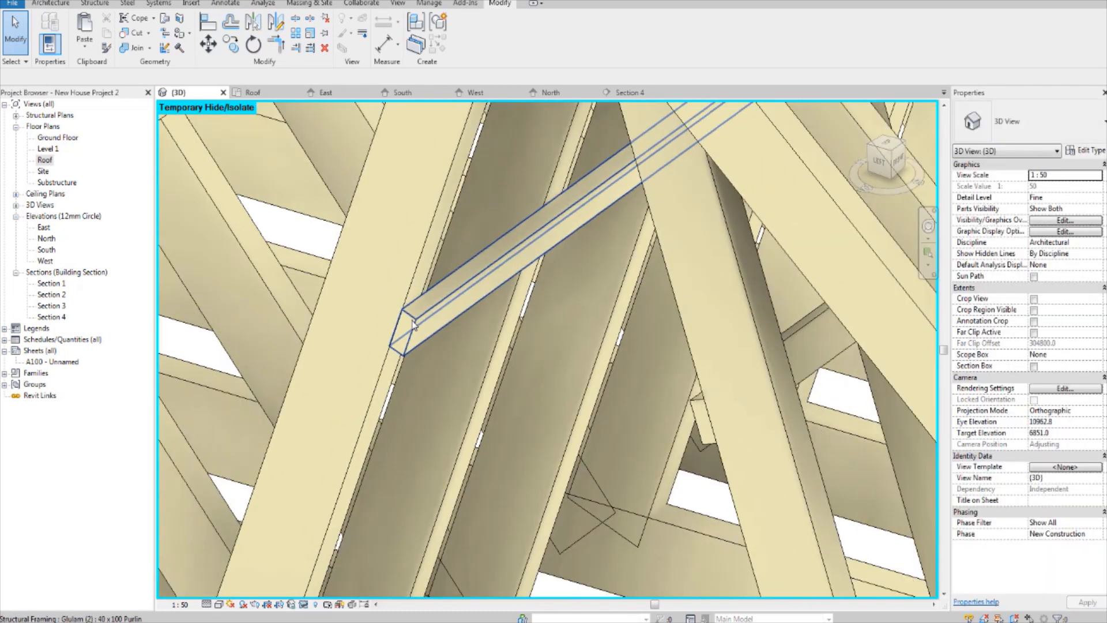
pyautogui.moveTo(506, 351)
pyautogui.keyDown('shift'); pyautogui.mouseDown(button='middle')
pyautogui.moveTo(531, 363)
pyautogui.moveTo(483, 376)
pyautogui.moveTo(512, 337)
pyautogui.moveTo(497, 330)
pyautogui.mouseUp(button='middle'); pyautogui.keyUp('shift')
pyautogui.scroll(-3, 482, 376)
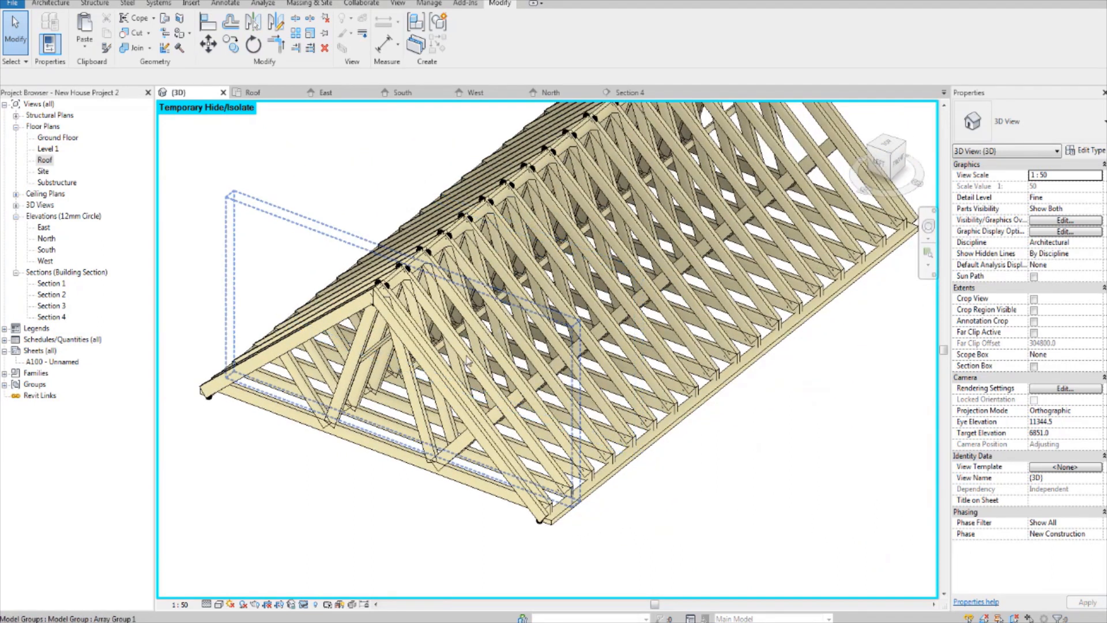
# Step: From the East elevation, start a beam with the sloping top face of the truss's top chord as work plane and open the Roof floor plan for drawing
pyautogui.doubleClick(43, 228)
pyautogui.scroll(-3, 404, 283)
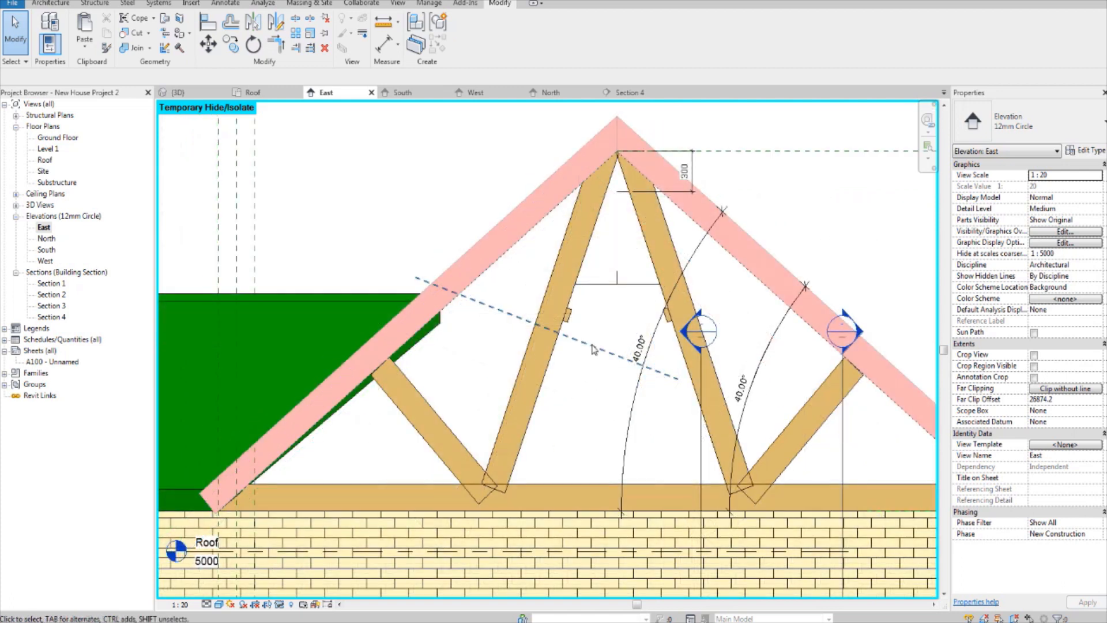
pyautogui.moveTo(488, 382); pyautogui.dragTo(477, 398, button='middle')
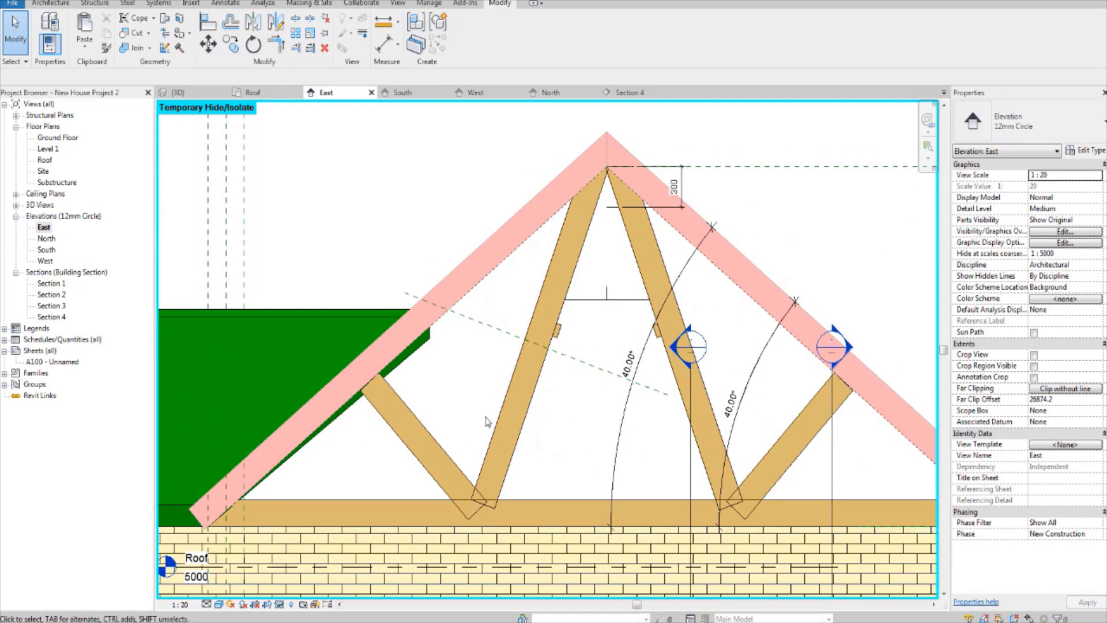
pyautogui.click(94, 4)
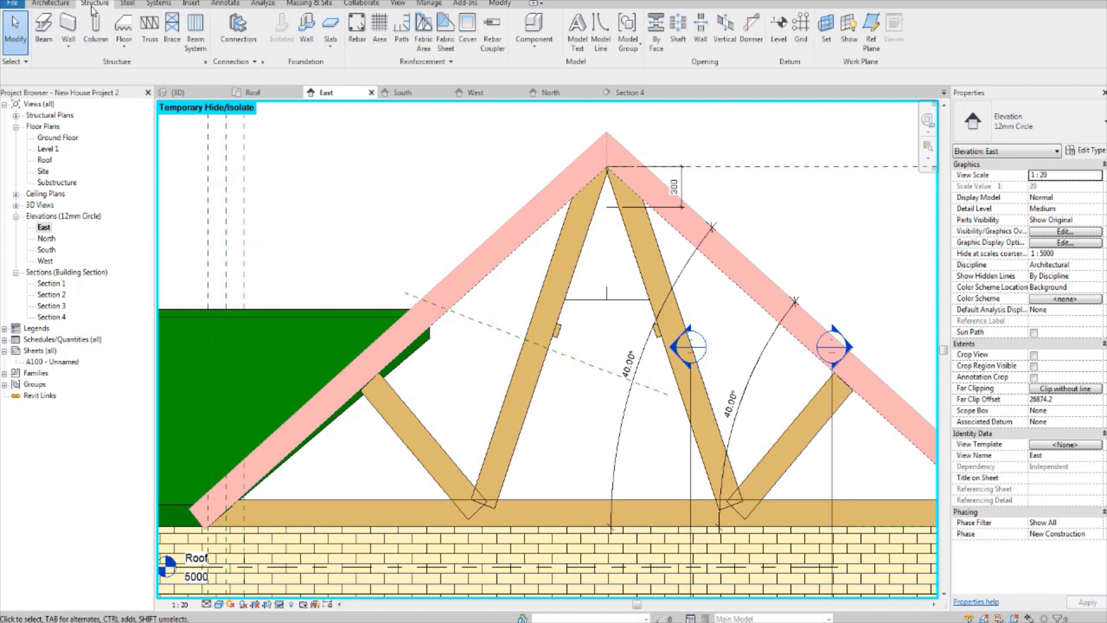
pyautogui.click(39, 28)
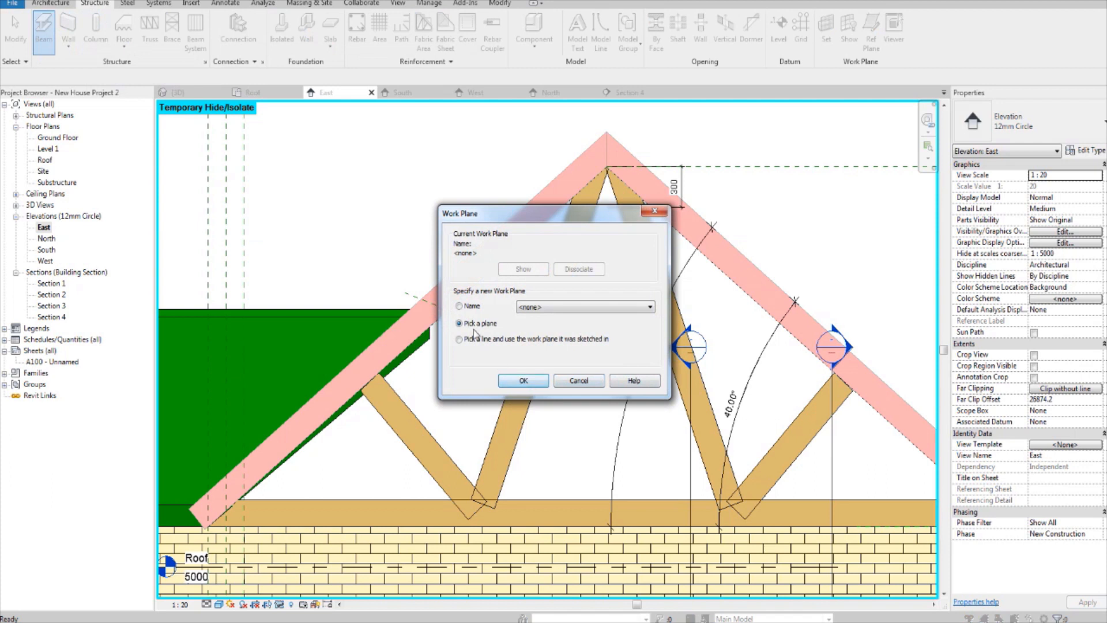
pyautogui.click(523, 380)
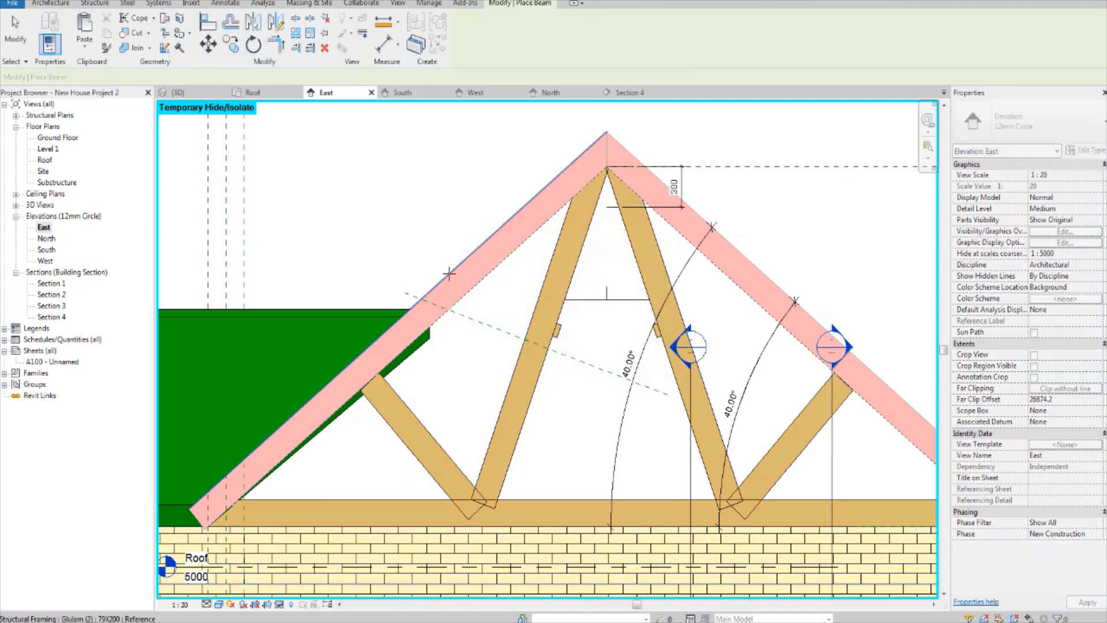
pyautogui.click(448, 272)
pyautogui.click(519, 305)
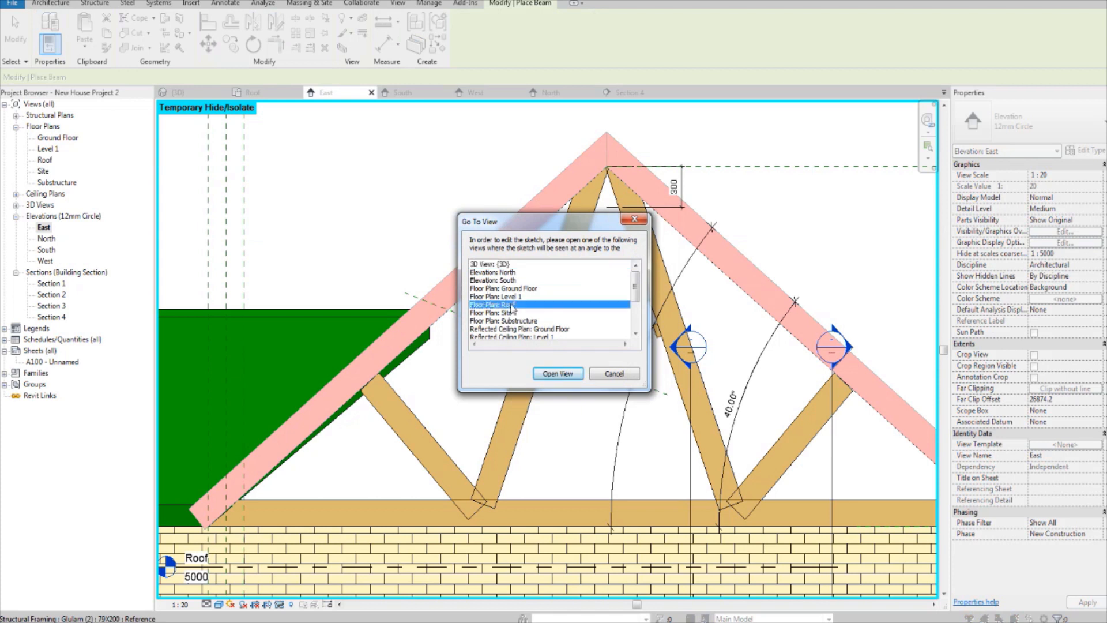
pyautogui.click(547, 376)
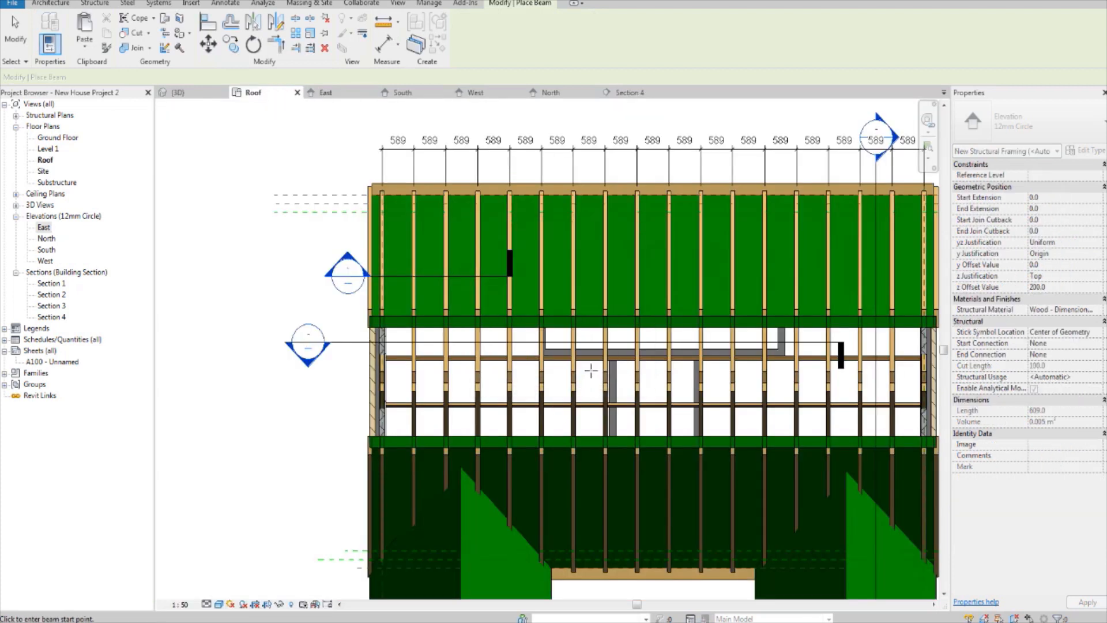
pyautogui.scroll(-1, 553, 364)
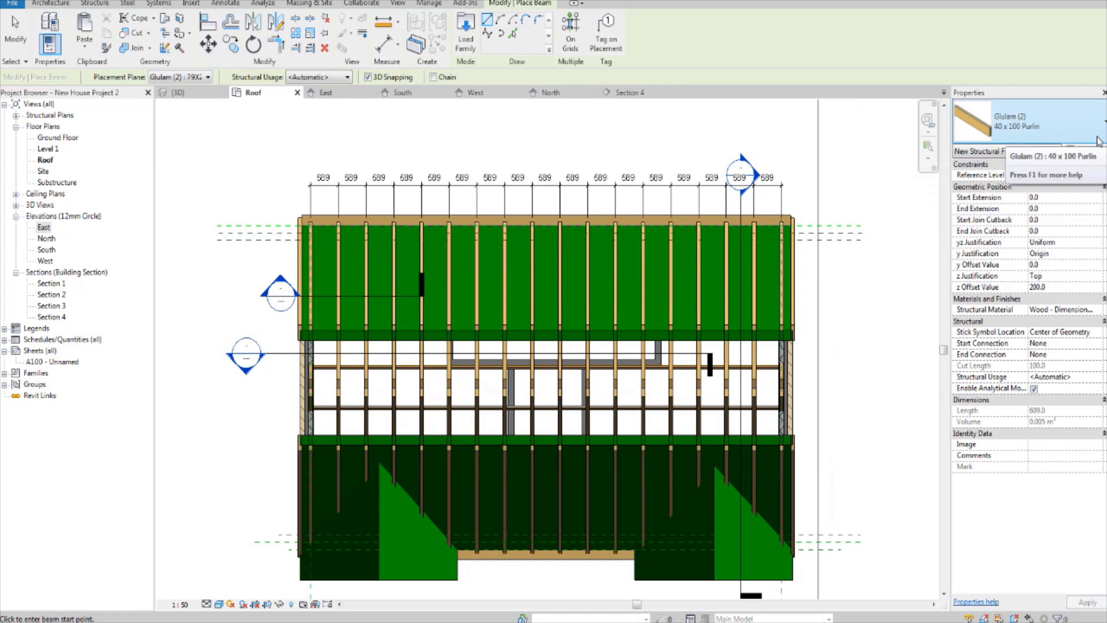
# Step: Duplicate the 40 x 100 Purlin beam type under the name 70 x 40 Rafter
pyautogui.click(1083, 151)
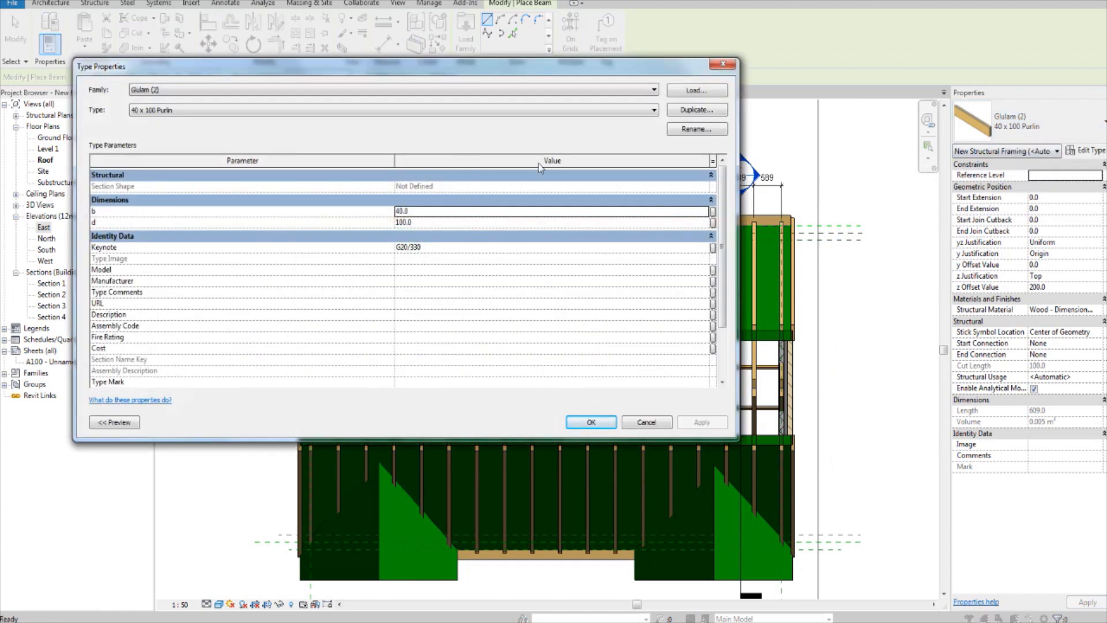
pyautogui.click(677, 114)
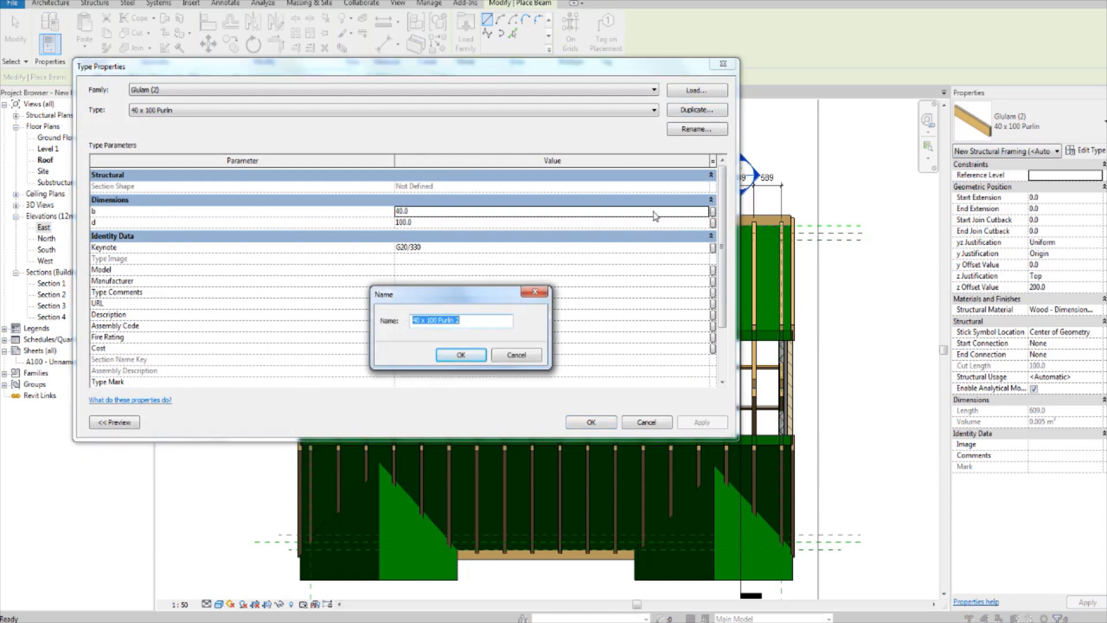
pyautogui.press('Left')
pyautogui.write('70')
pyautogui.press('BackSpace')
pyautogui.press('BackSpace')
pyautogui.press('BackSpace')
pyautogui.write('40')
pyautogui.click(460, 355)
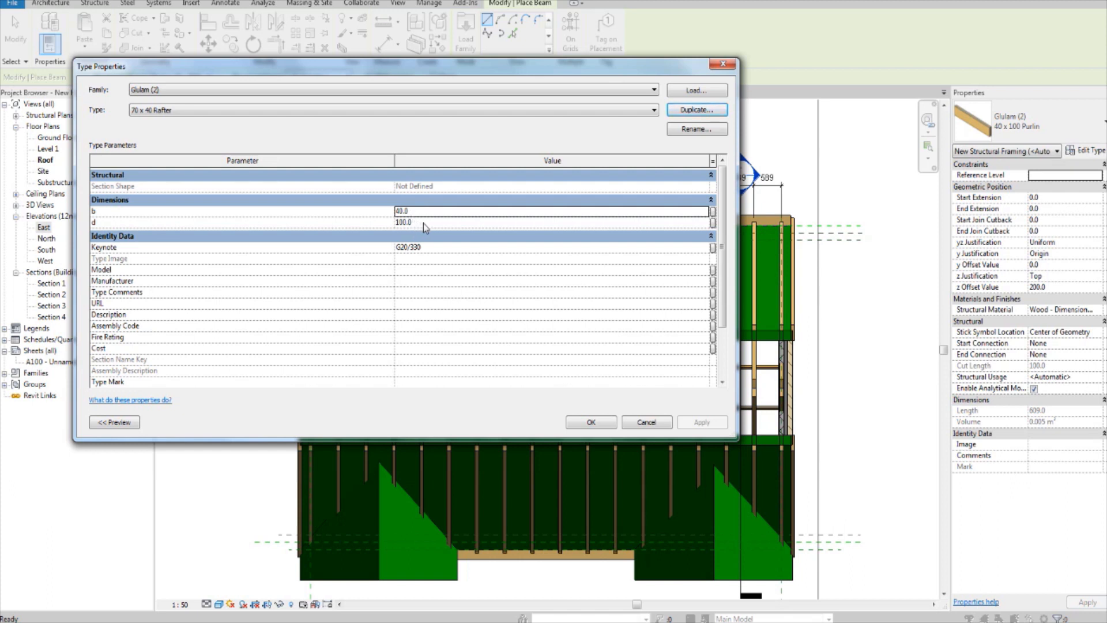
# Step: Set the 70 x 40 Rafter type's dimensions to b 70 and d 40
pyautogui.click(423, 223)
pyautogui.write('40')
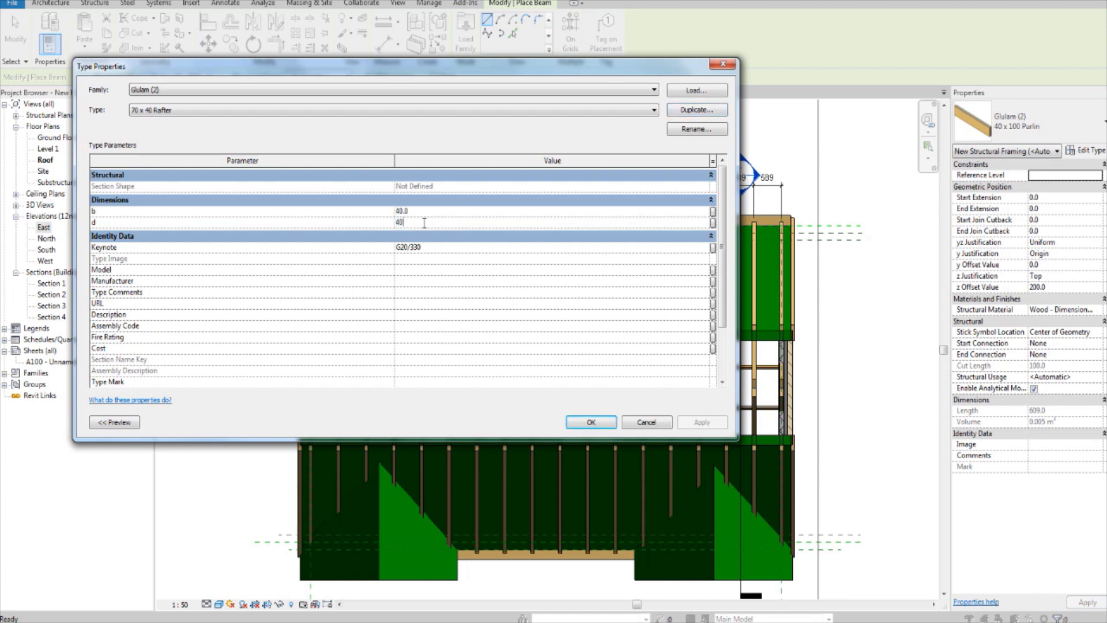
pyautogui.click(424, 210)
pyautogui.write('70')
pyautogui.click(591, 422)
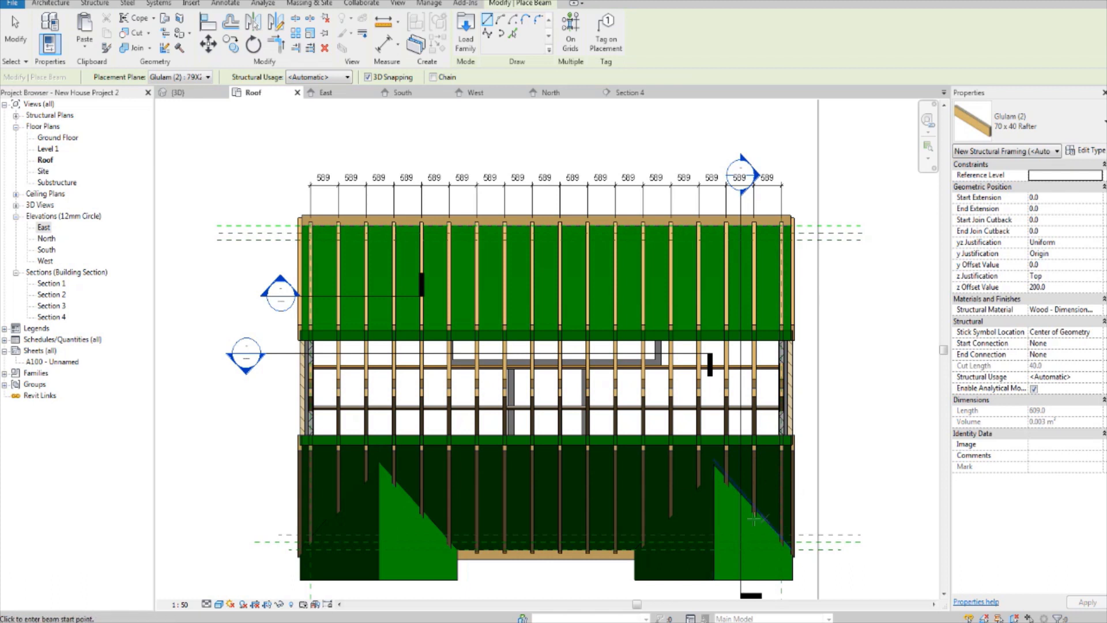
# Step: Draw a 70 x 40 Rafter beam about 12700 mm long across the trusses on the dormer side, running past both gable ends
pyautogui.click(244, 490)
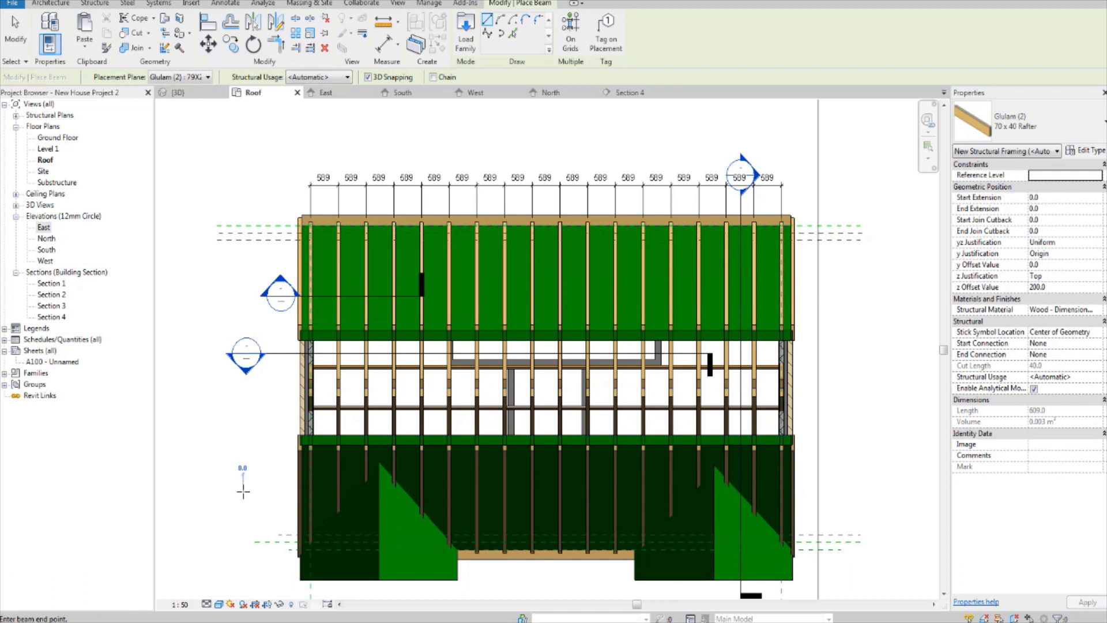
pyautogui.click(840, 489)
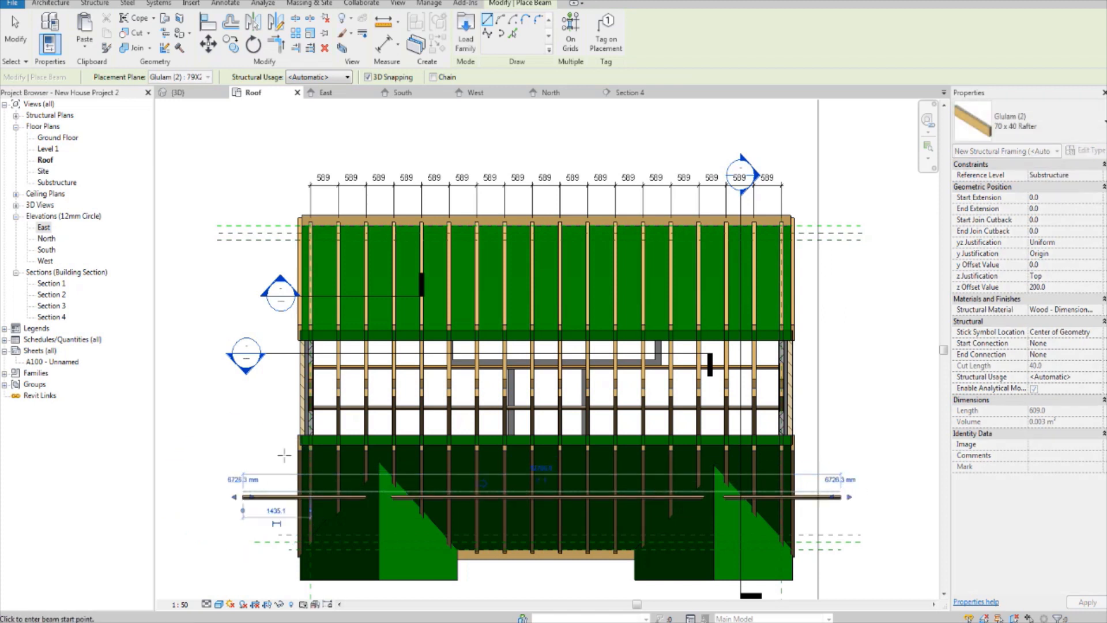
pyautogui.scroll(3, 275, 507)
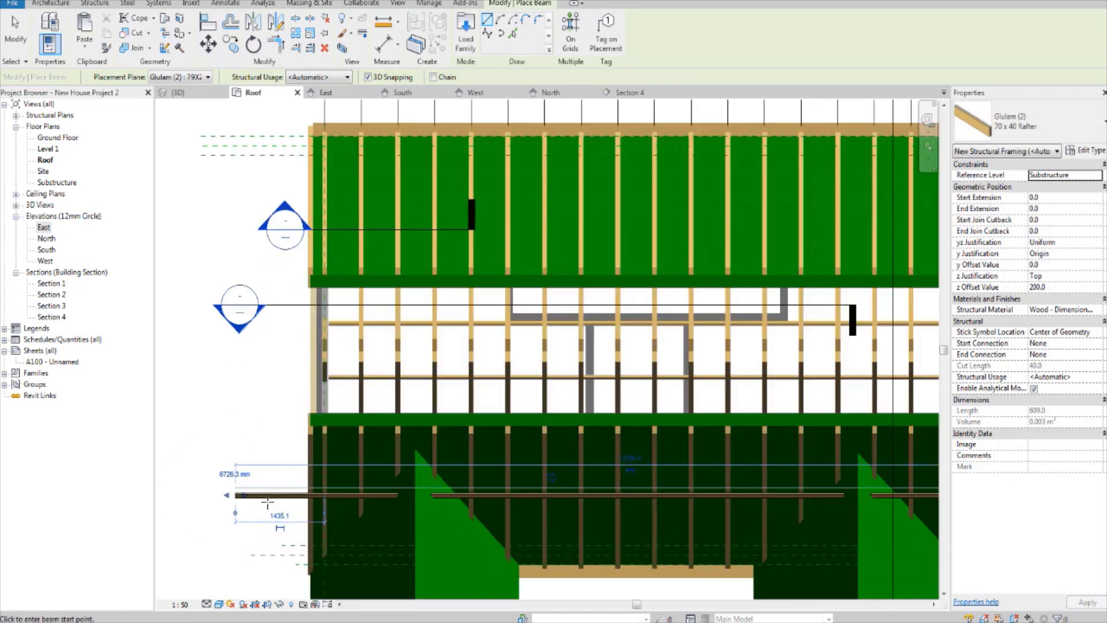
# Step: In the East elevation, set the z Offset Value of the 70 x 40 Rafter beam above the top chord to 40
pyautogui.doubleClick(44, 228)
pyautogui.scroll(2, 346, 369)
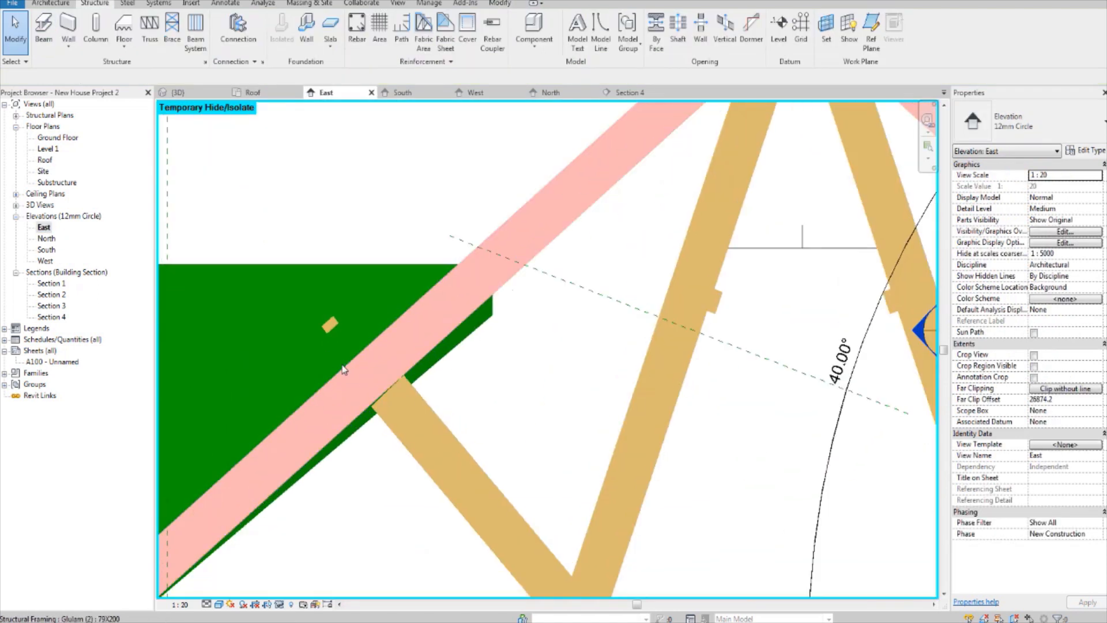
pyautogui.click(330, 331)
pyautogui.scroll(-1, 330, 330)
pyautogui.moveTo(287, 379); pyautogui.dragTo(414, 333, button='middle')
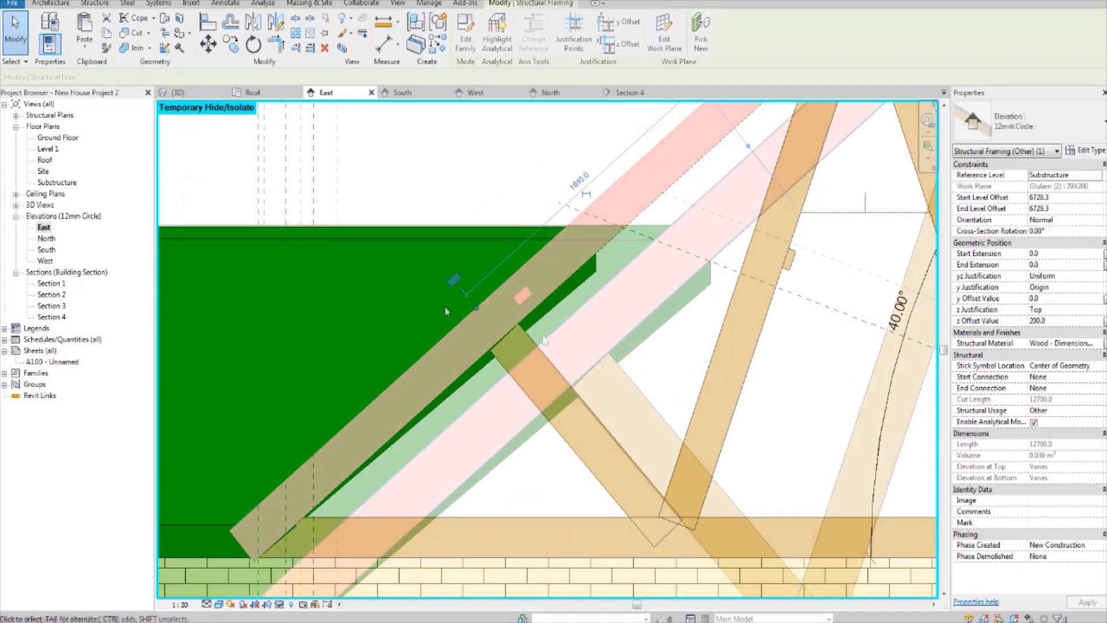
pyautogui.press('Escape')
pyautogui.scroll(4, 456, 300)
pyautogui.click(524, 275)
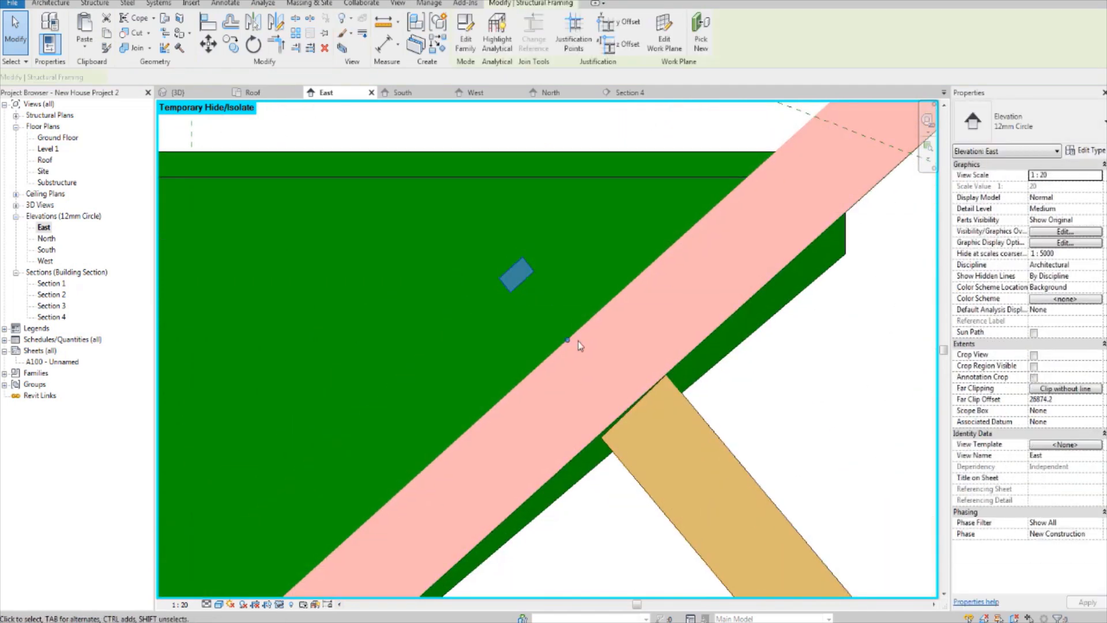
pyautogui.moveTo(529, 316); pyautogui.dragTo(463, 299, button='middle')
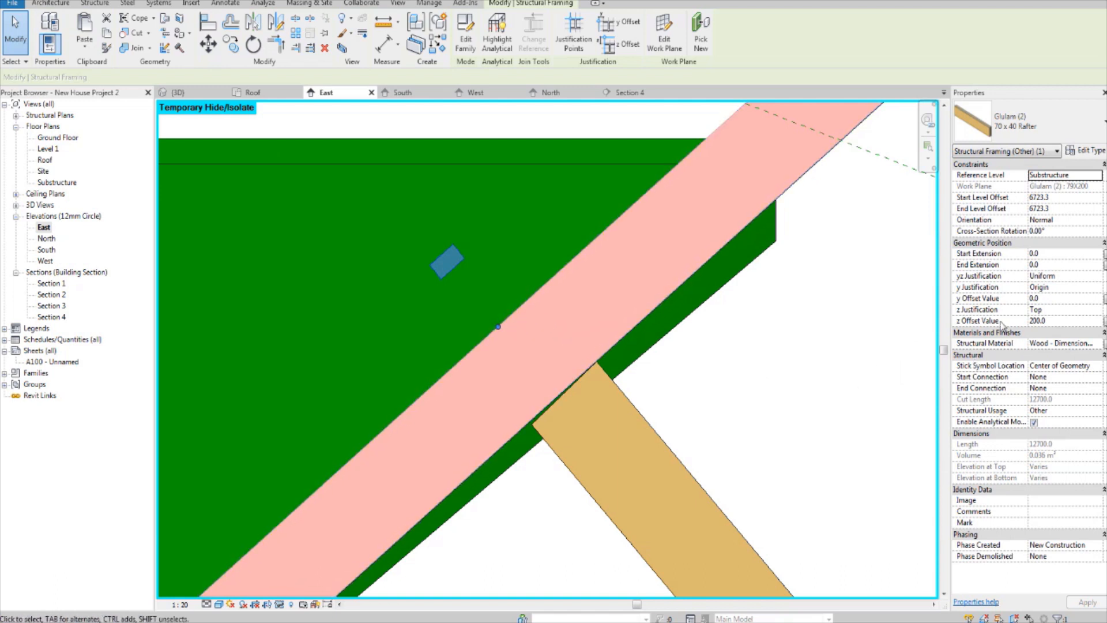
pyautogui.click(1060, 322)
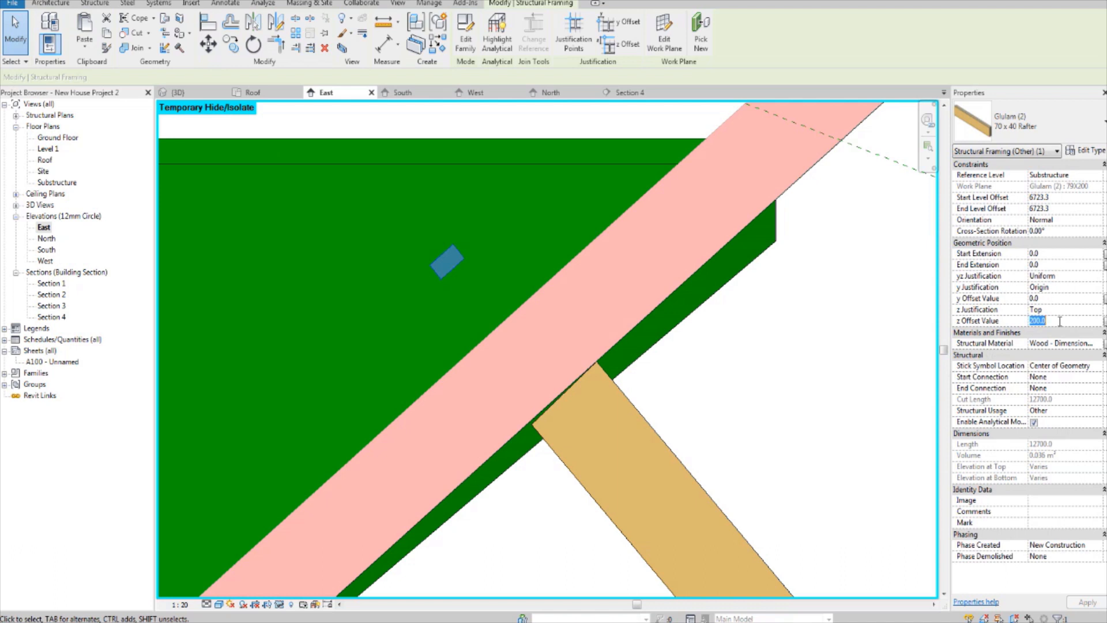
pyautogui.write('40')
pyautogui.press('Return')
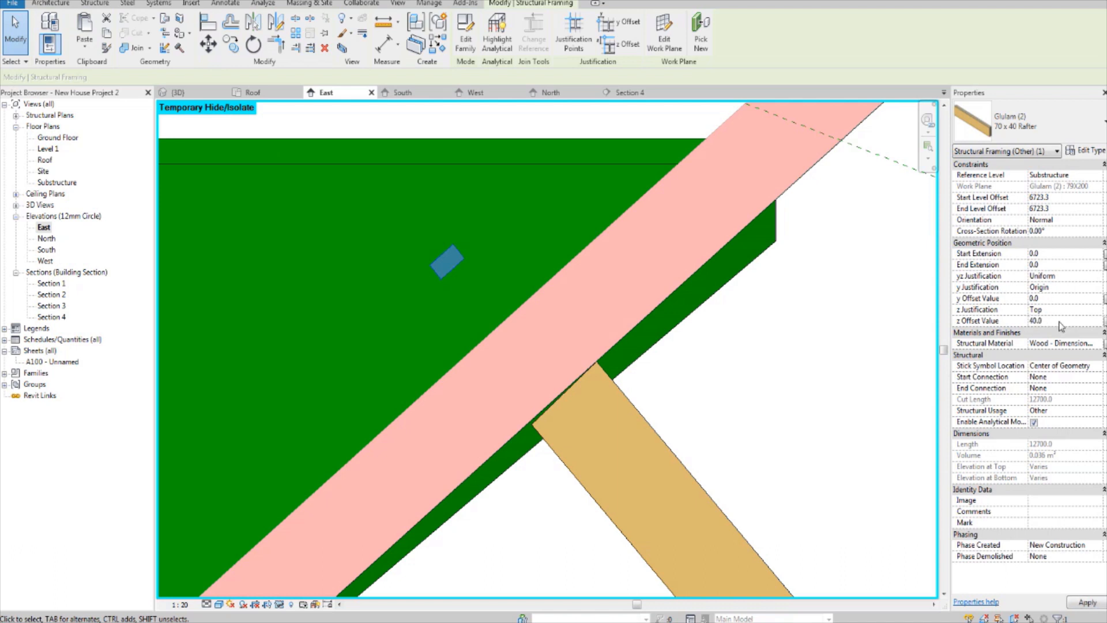
pyautogui.scroll(4, 547, 279)
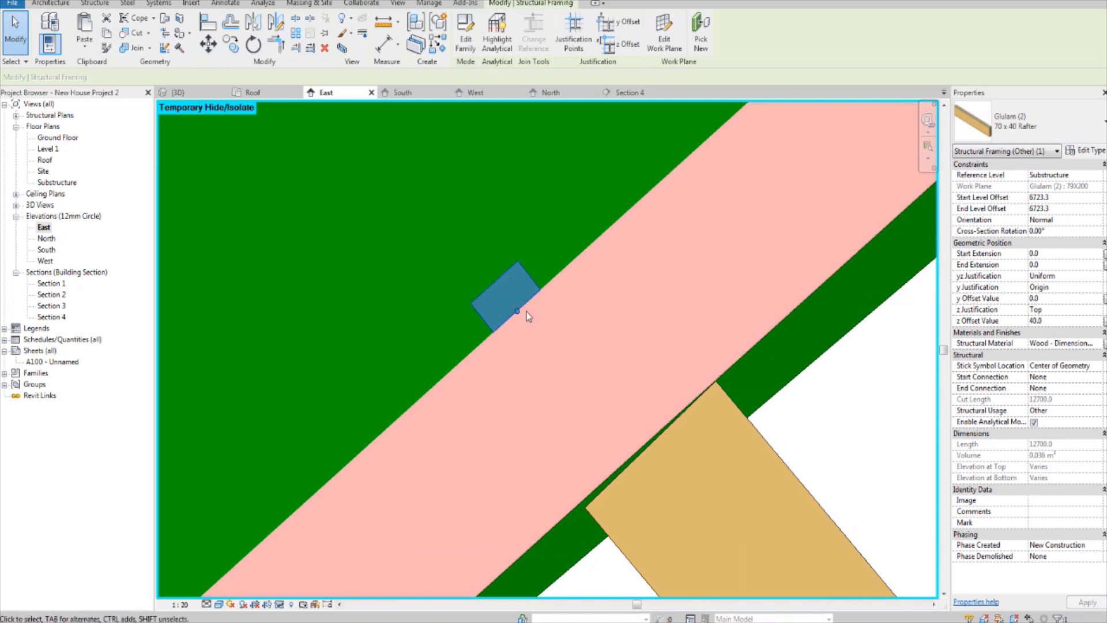
# Step: Try a z Offset Value of 0 on the 70 x 40 Rafter beam, then restore it to 40
pyautogui.click(1051, 319)
pyautogui.write('0')
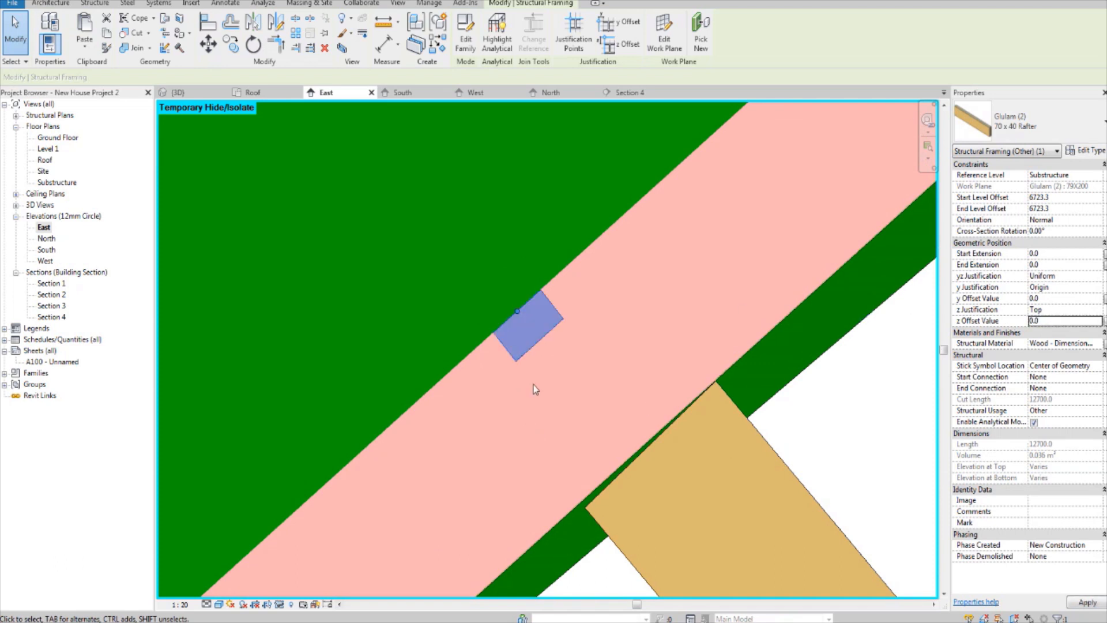
pyautogui.click(1078, 321)
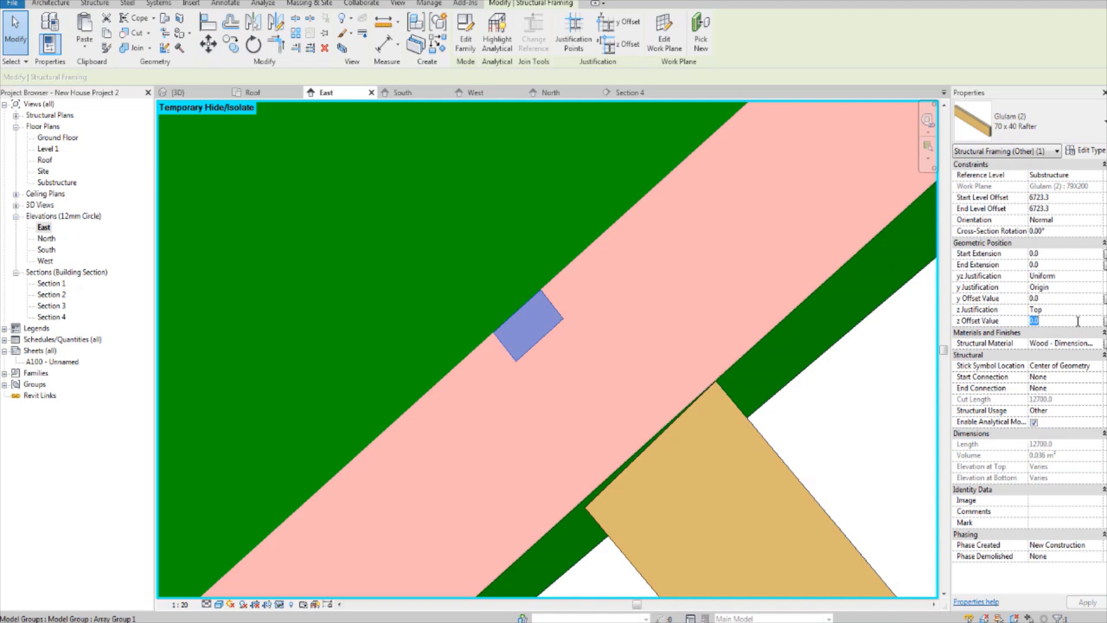
pyautogui.write('40')
pyautogui.scroll(-3, 450, 259)
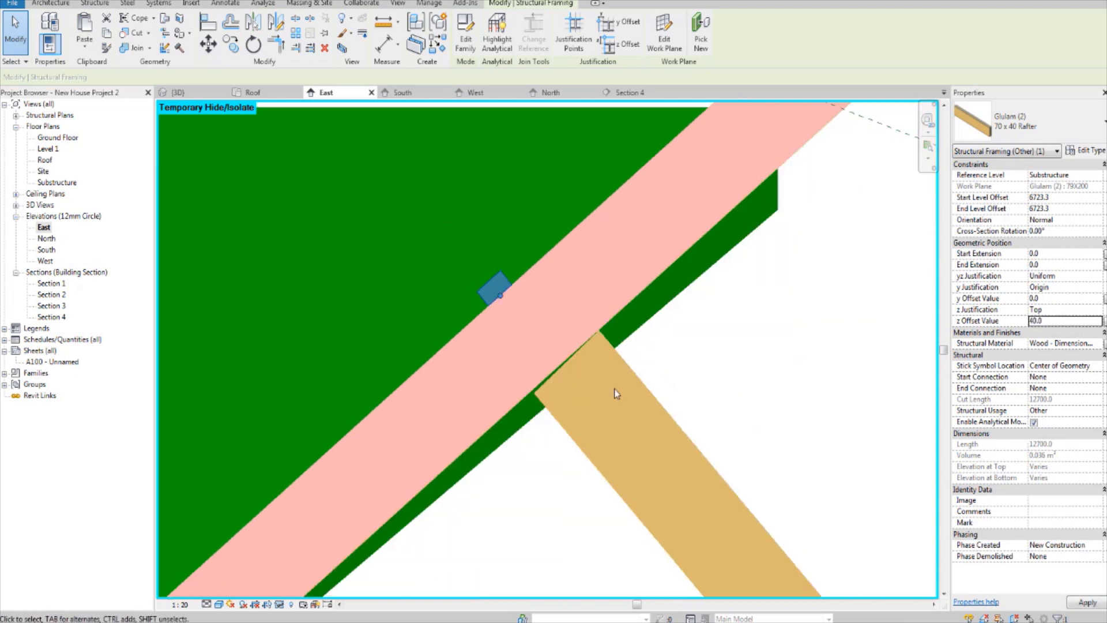
# Step: Move the 70 x 40 Rafter beam down the slope to near the lower end of the truss's top chord
pyautogui.click(675, 360)
pyautogui.scroll(-5, 675, 358)
pyautogui.moveTo(566, 403); pyautogui.dragTo(690, 175, button='middle')
pyautogui.scroll(5, 618, 299)
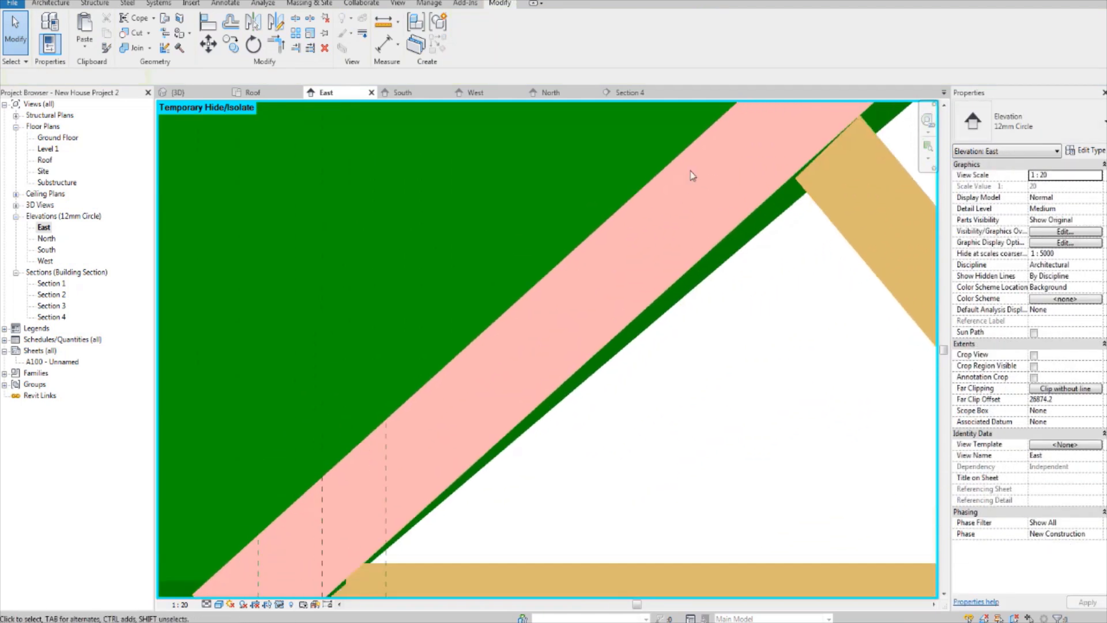
pyautogui.scroll(-3, 673, 212)
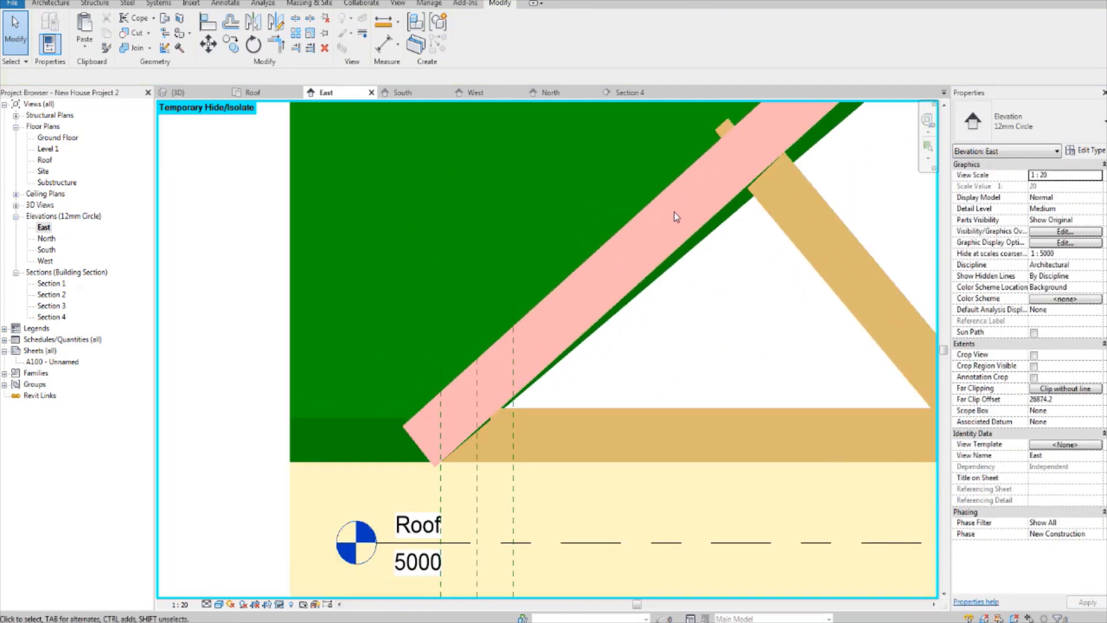
pyautogui.click(720, 132)
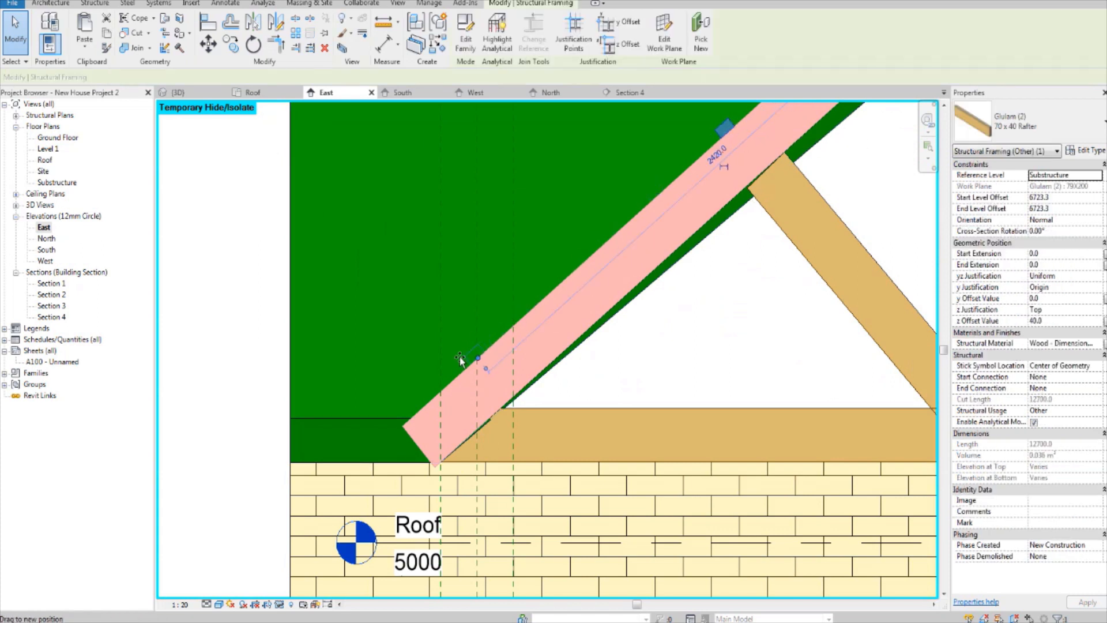
pyautogui.moveTo(461, 360); pyautogui.dragTo(438, 404)
pyautogui.click(574, 304)
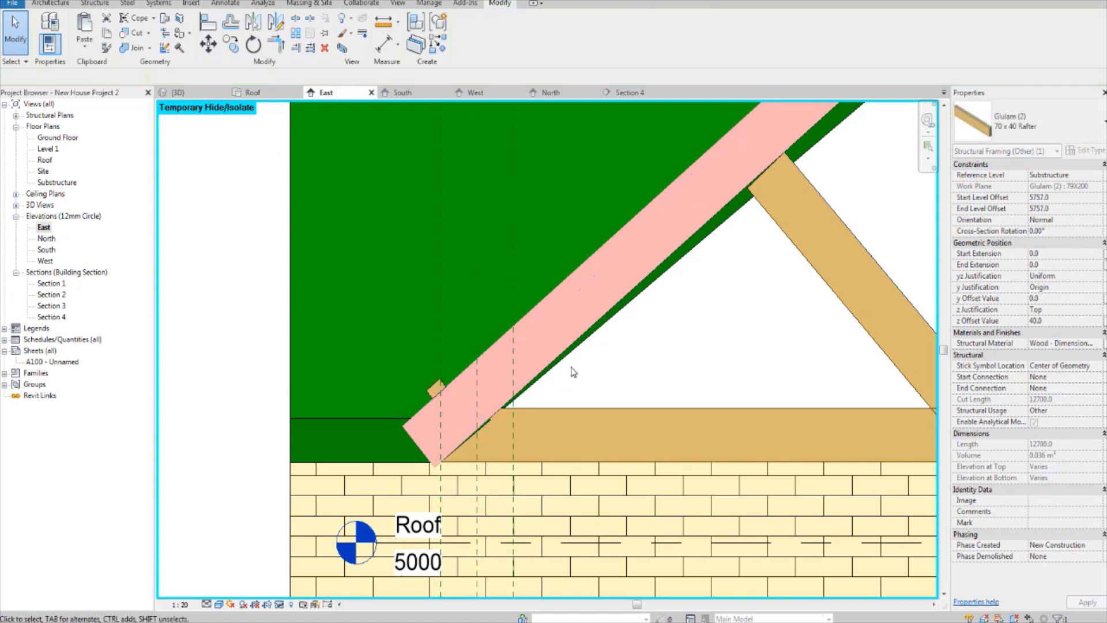
# Step: In the 3D view, disable the analytical model for the 70 x 40 Rafter beam
pyautogui.scroll(-4, 564, 396)
pyautogui.scroll(-1, 564, 367)
pyautogui.moveTo(605, 369); pyautogui.dragTo(541, 428, button='middle')
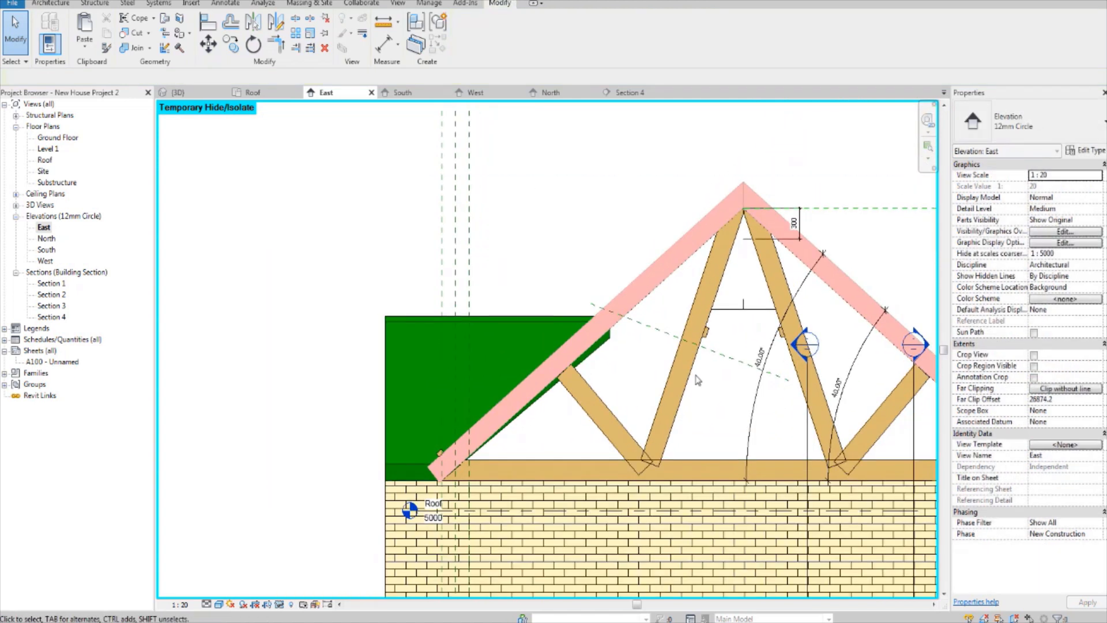
pyautogui.moveTo(696, 378); pyautogui.dragTo(660, 393, button='middle')
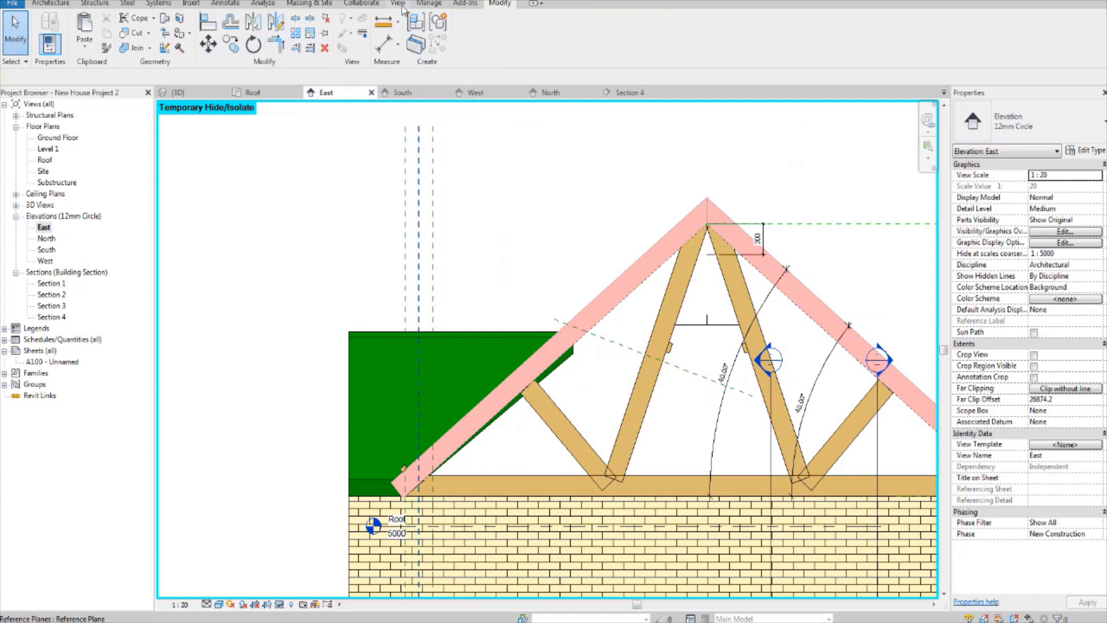
pyautogui.click(179, 92)
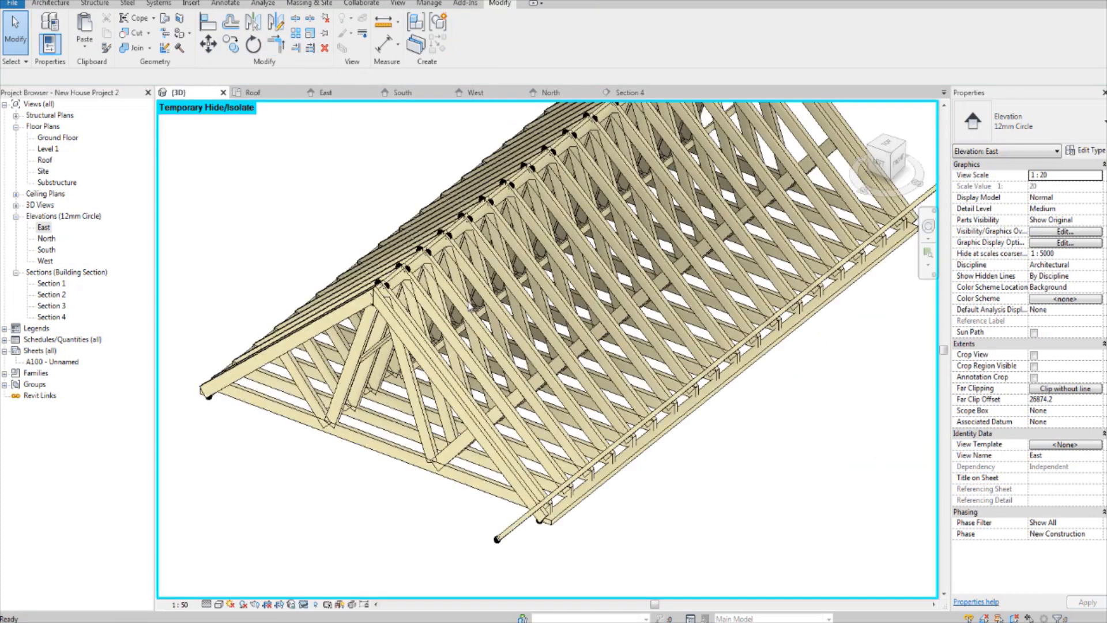
pyautogui.moveTo(589, 515); pyautogui.dragTo(556, 458, button='middle')
pyautogui.scroll(1, 557, 461)
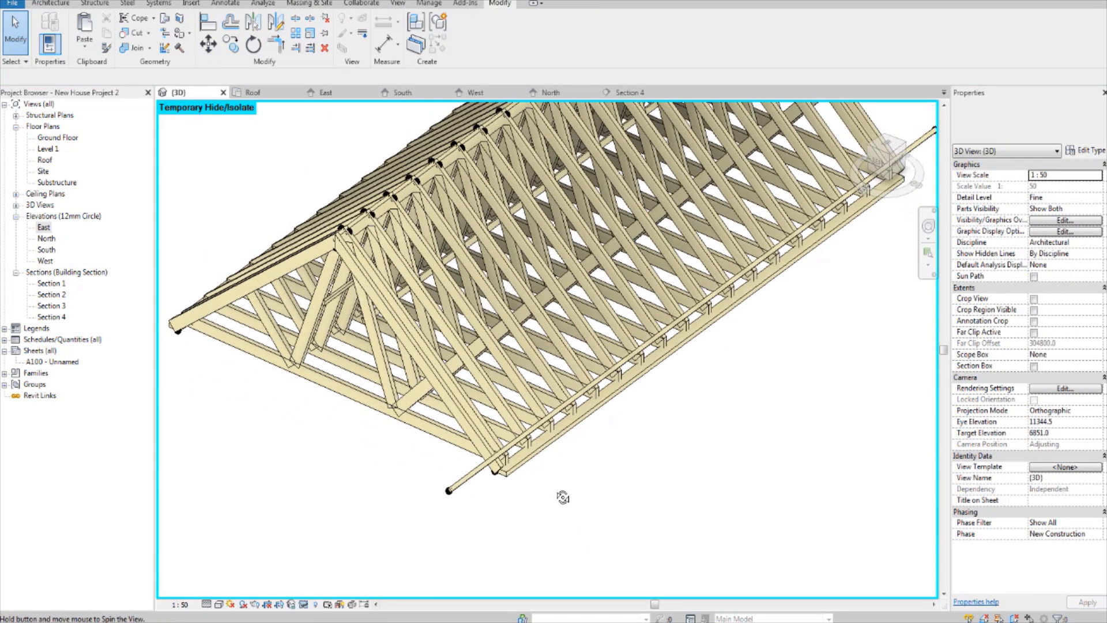
pyautogui.click(456, 491)
pyautogui.scroll(2, 487, 493)
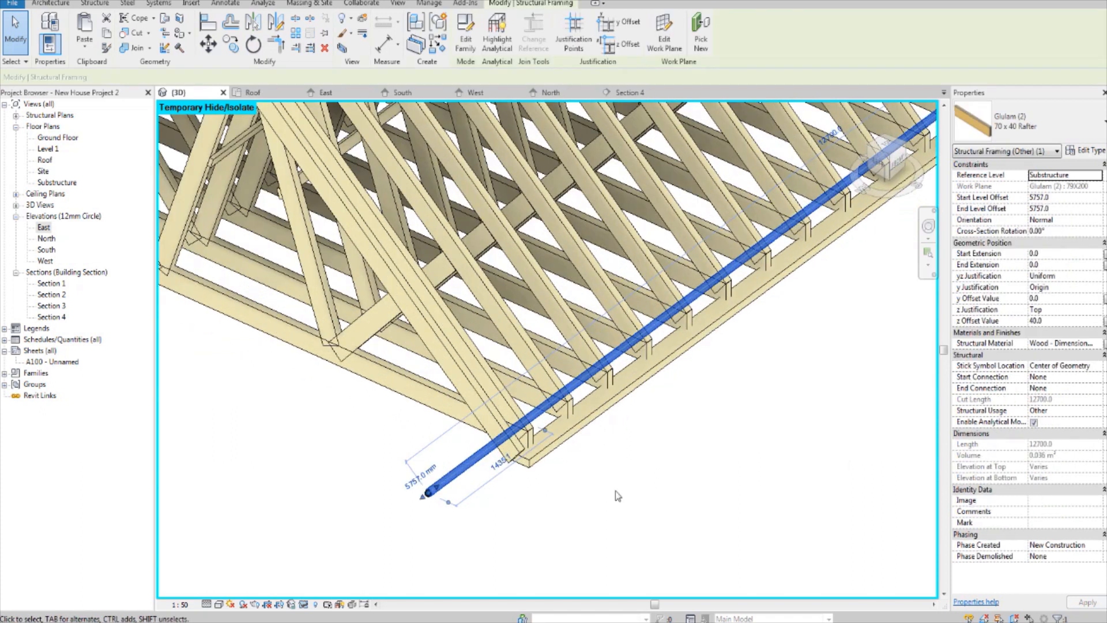
pyautogui.click(1034, 422)
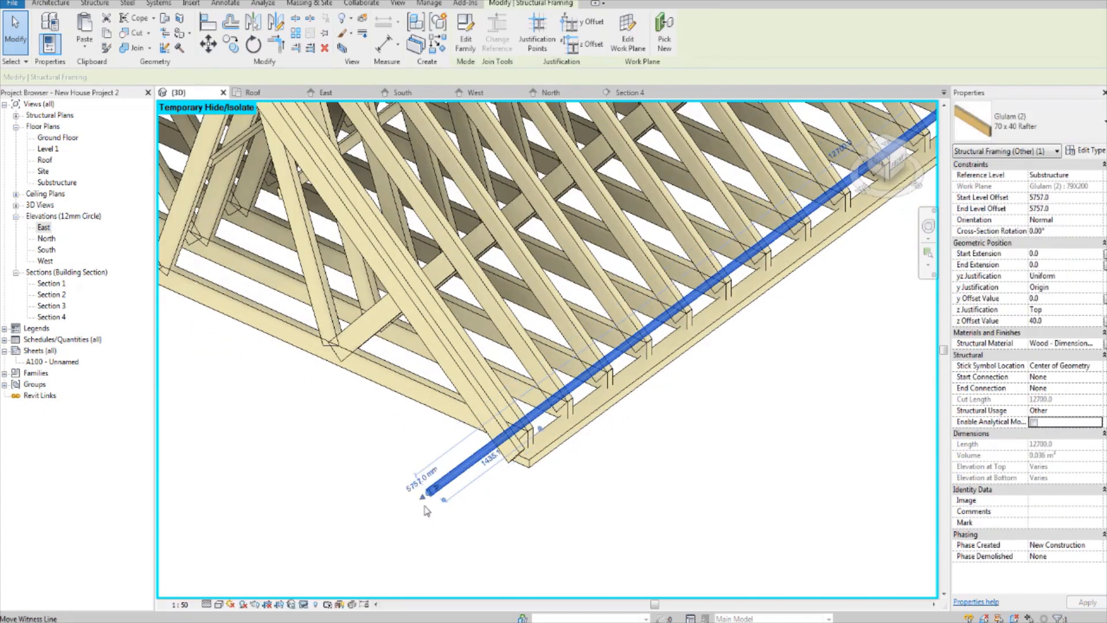
pyautogui.click(477, 521)
pyautogui.scroll(-2, 659, 468)
pyautogui.scroll(2, 480, 489)
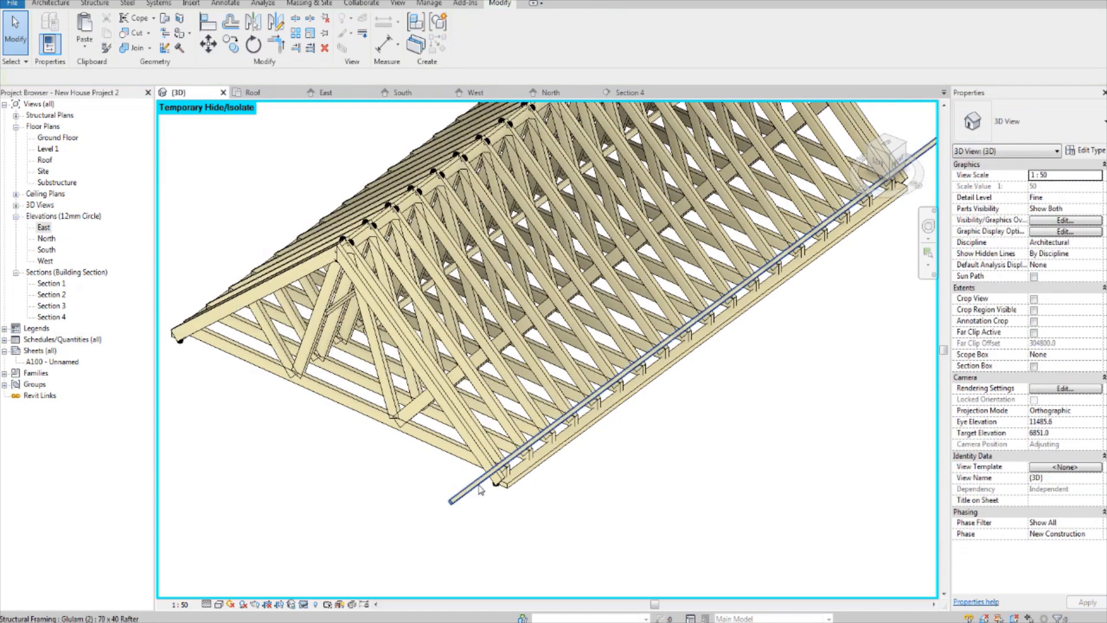
pyautogui.moveTo(481, 489); pyautogui.dragTo(485, 495, button='middle')
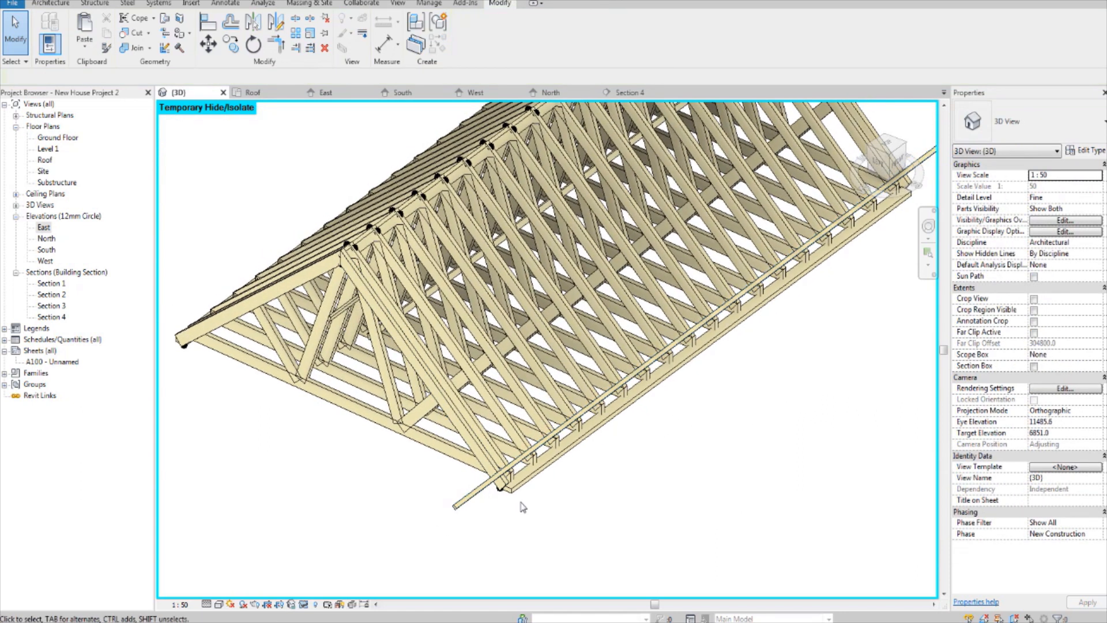
# Step: In the East elevation, array the 70 x 40 Rafter beam up along the top chord at 250 mm spacing with 30 members
pyautogui.doubleClick(44, 228)
pyautogui.scroll(5, 404, 467)
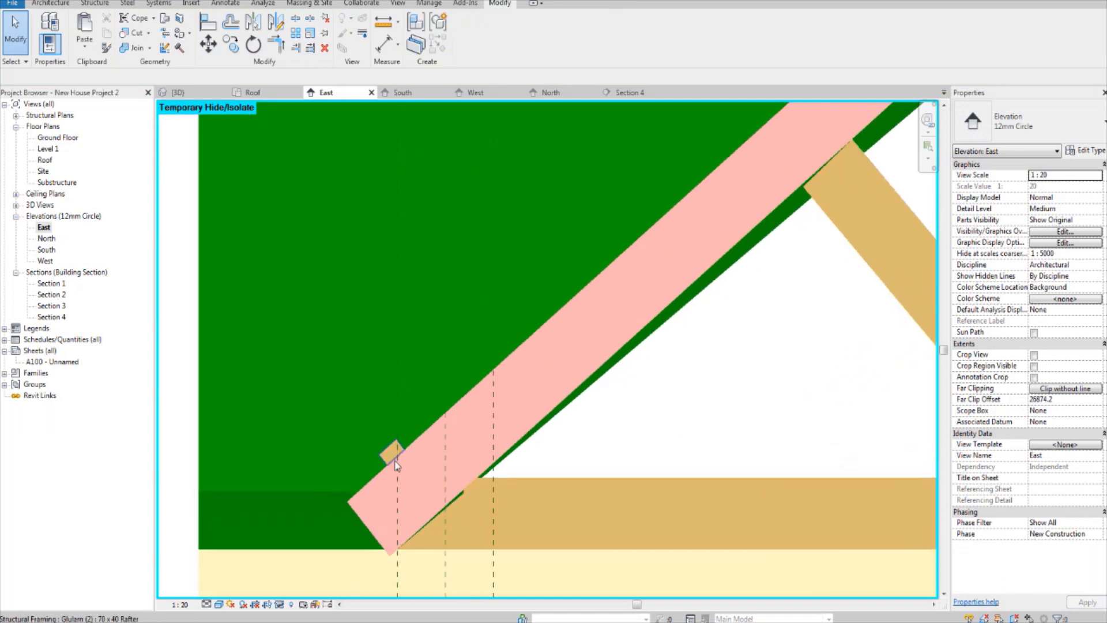
pyautogui.click(395, 452)
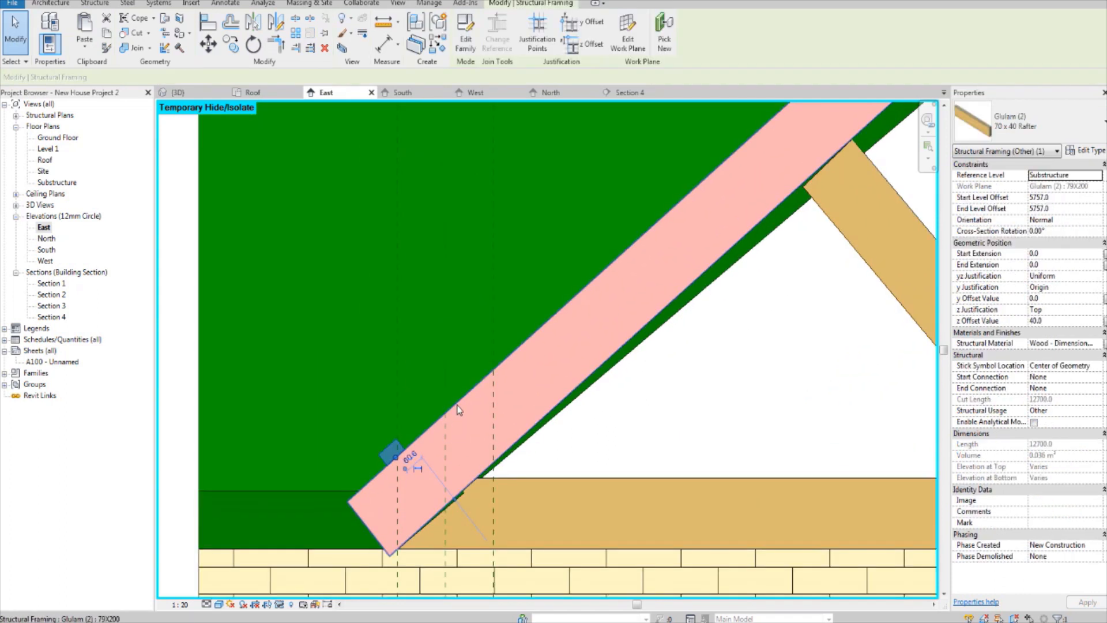
pyautogui.press('a')
pyautogui.press('r')
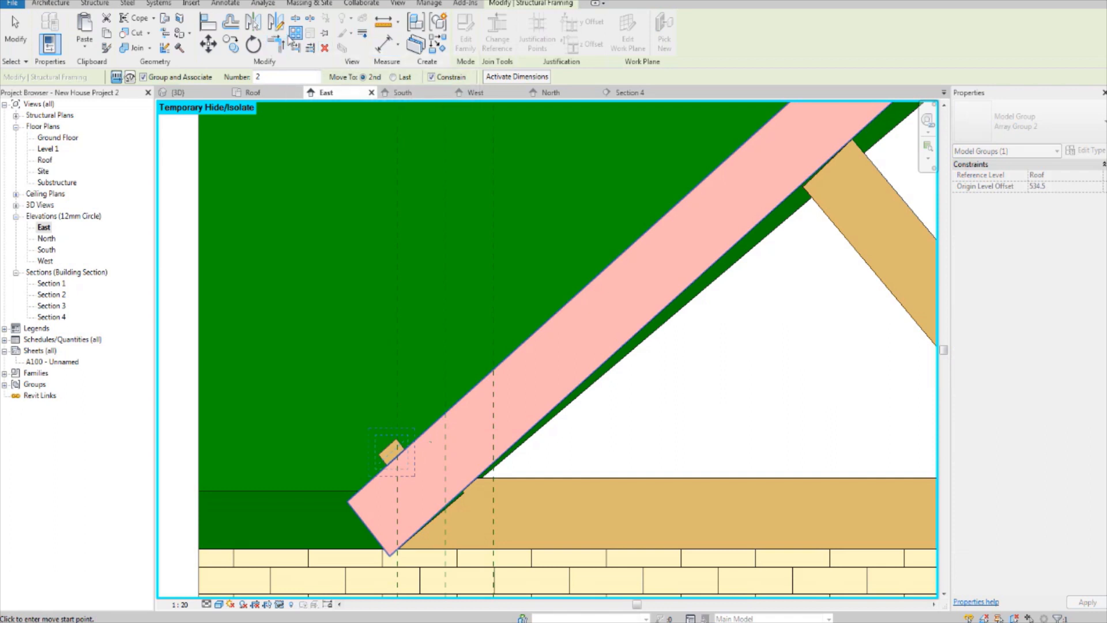
pyautogui.click(406, 417)
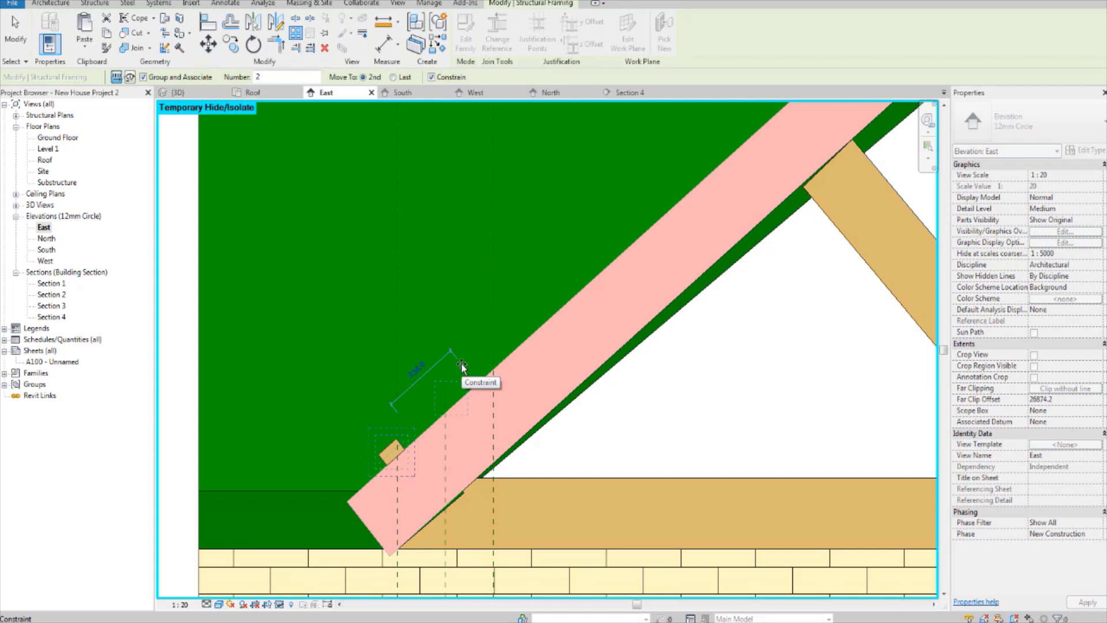
pyautogui.write('25')
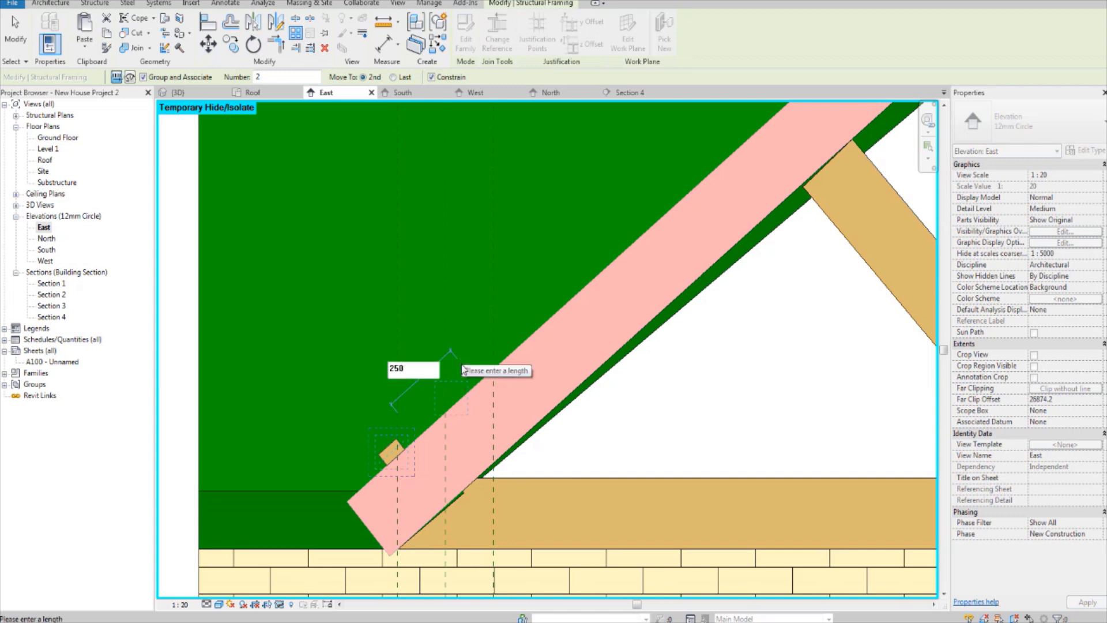
pyautogui.write('0')
pyautogui.press('Return')
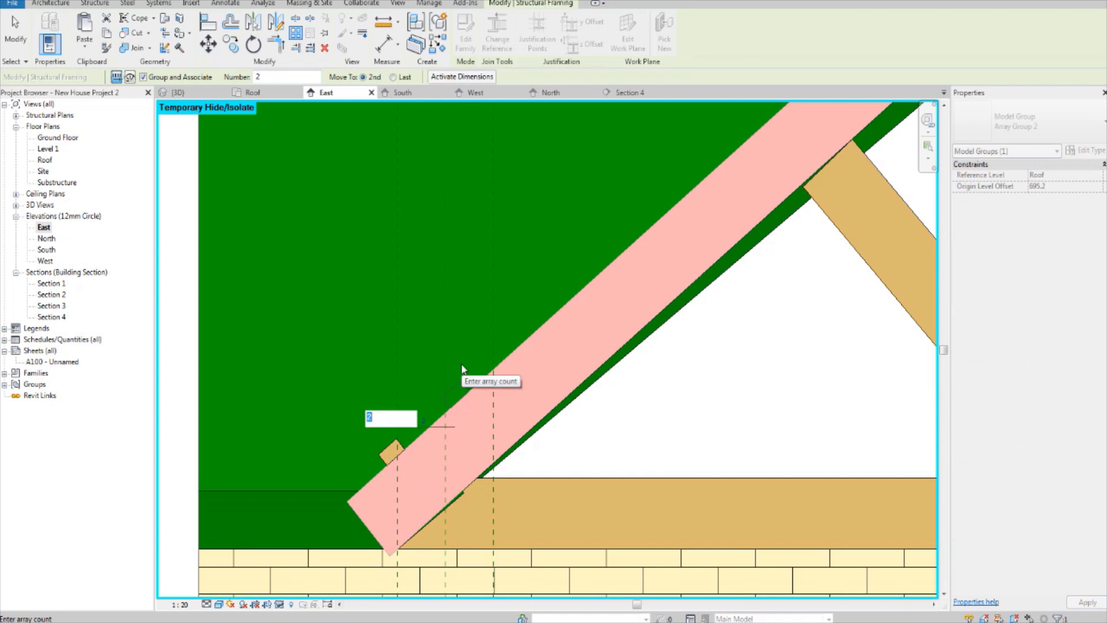
pyautogui.write('30')
pyautogui.press('Return')
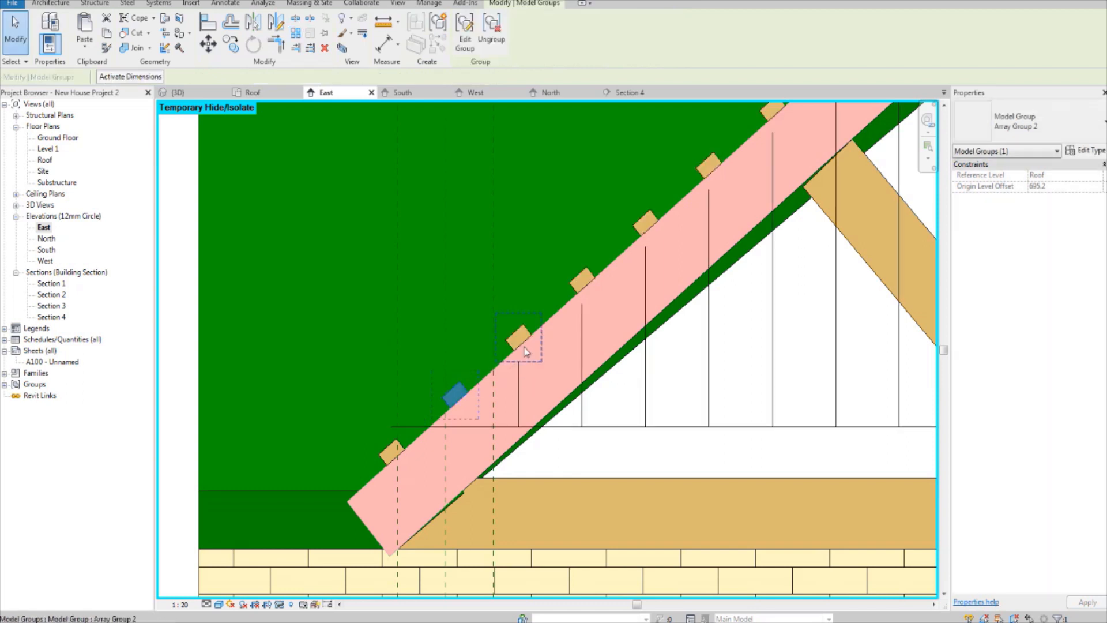
# Step: Delete all the arrayed 70 x 40 Rafter beam groups that continue past the truss ridge in the East elevation
pyautogui.scroll(-4, 635, 335)
pyautogui.moveTo(669, 324); pyautogui.dragTo(601, 420, button='middle')
pyautogui.moveTo(741, 290); pyautogui.dragTo(643, 393, button='middle')
pyautogui.moveTo(765, 213); pyautogui.dragTo(624, 358, button='middle')
pyautogui.scroll(2, 696, 308)
pyautogui.moveTo(696, 308); pyautogui.dragTo(640, 388, button='middle')
pyautogui.click(528, 348)
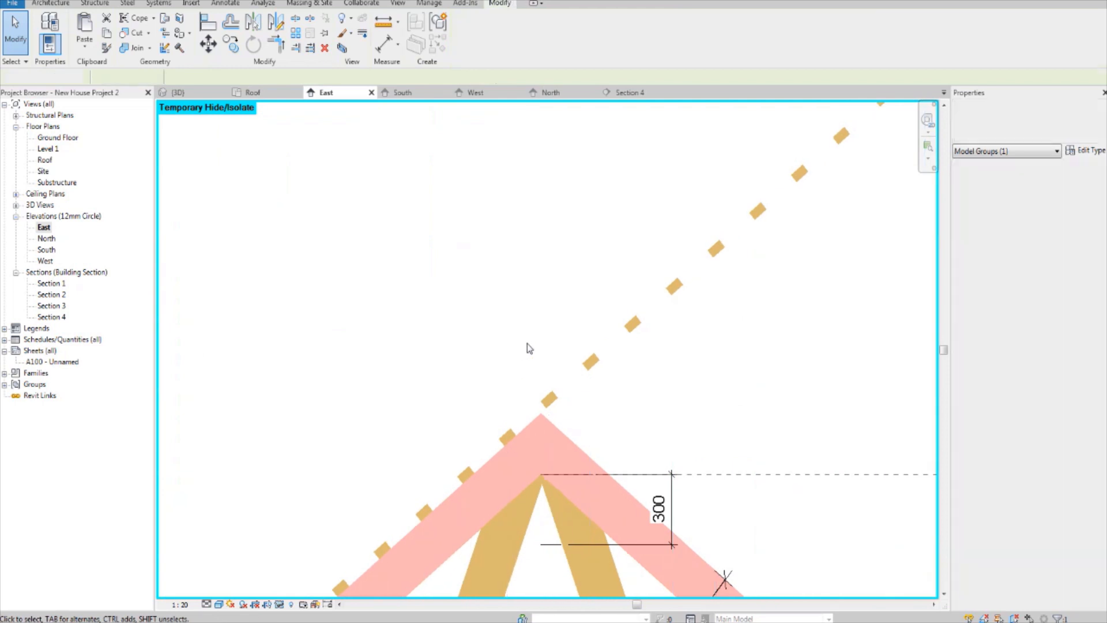
pyautogui.scroll(2, 568, 414)
pyautogui.click(555, 399)
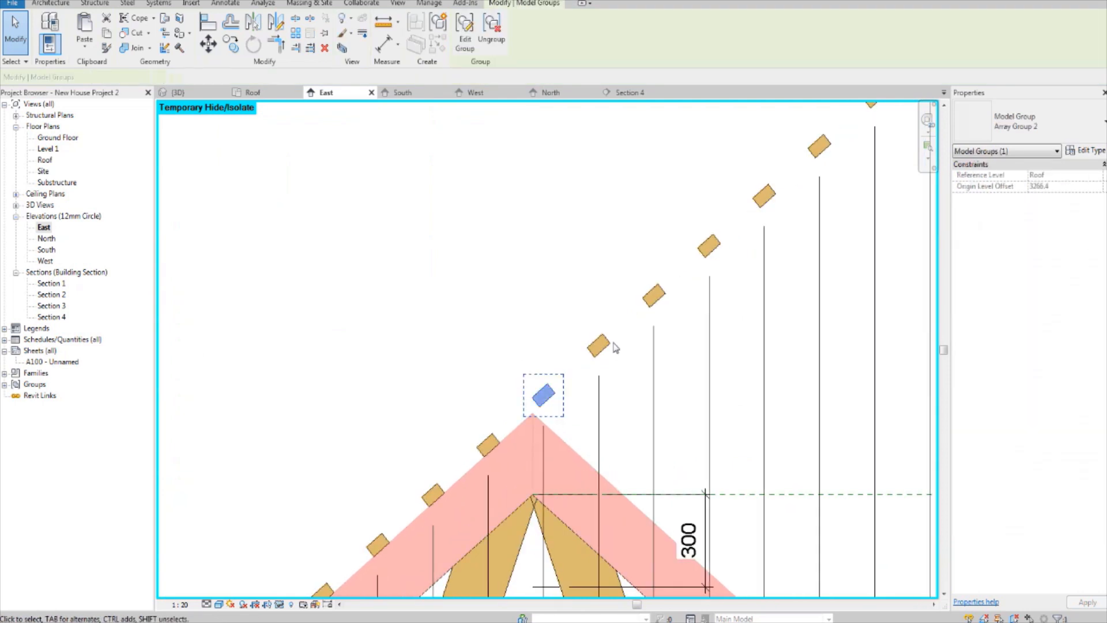
pyautogui.keyDown('ctrl'); pyautogui.click(603, 348); pyautogui.keyUp('ctrl')
pyautogui.keyDown('ctrl'); pyautogui.click(656, 297); pyautogui.keyUp('ctrl')
pyautogui.moveTo(700, 253); pyautogui.dragTo(650, 348, button='middle')
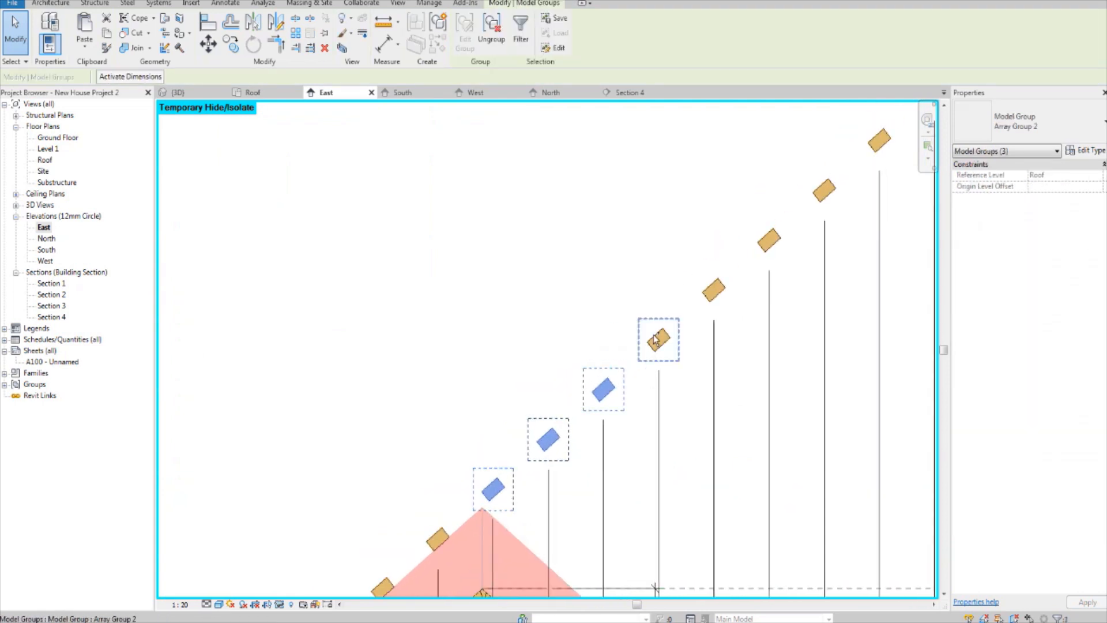
pyautogui.keyDown('ctrl'); pyautogui.click(658, 341); pyautogui.keyUp('ctrl')
pyautogui.moveTo(717, 291); pyautogui.dragTo(670, 407, button='middle')
pyautogui.keyDown('ctrl'); pyautogui.click(687, 317); pyautogui.keyUp('ctrl')
pyautogui.keyDown('ctrl'); pyautogui.click(676, 365); pyautogui.keyUp('ctrl')
pyautogui.moveTo(740, 322); pyautogui.dragTo(672, 383, button='middle')
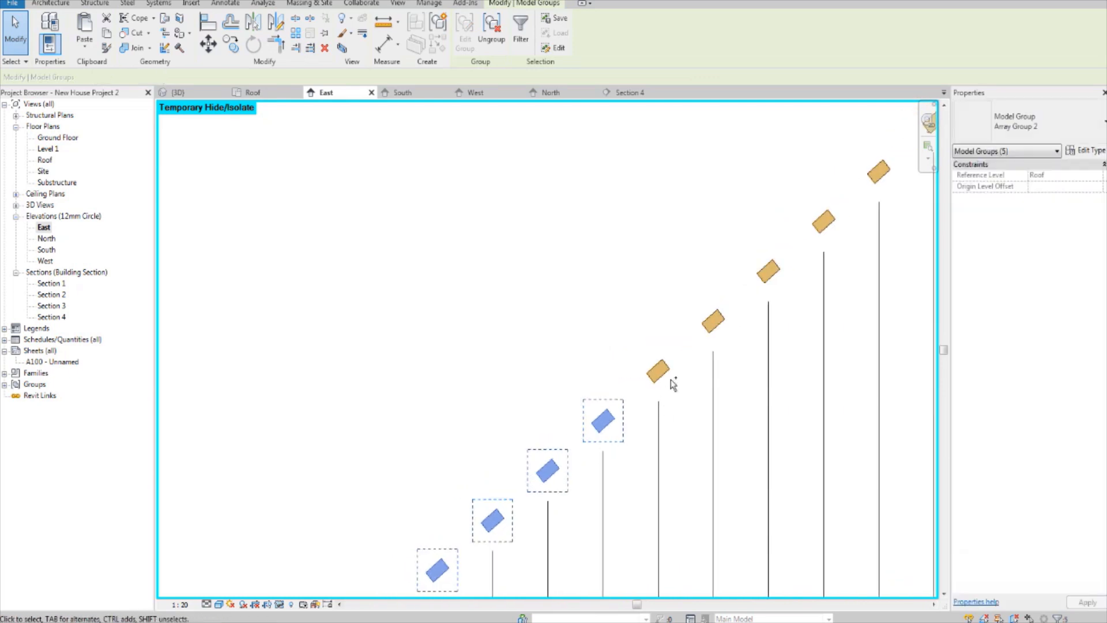
pyautogui.keyDown('ctrl'); pyautogui.click(661, 374); pyautogui.keyUp('ctrl')
pyautogui.moveTo(711, 331); pyautogui.dragTo(665, 373, button='middle')
pyautogui.keyDown('ctrl'); pyautogui.click(666, 372); pyautogui.keyUp('ctrl')
pyautogui.moveTo(747, 328); pyautogui.dragTo(704, 373, button='middle')
pyautogui.keyDown('ctrl'); pyautogui.click(695, 355); pyautogui.keyUp('ctrl')
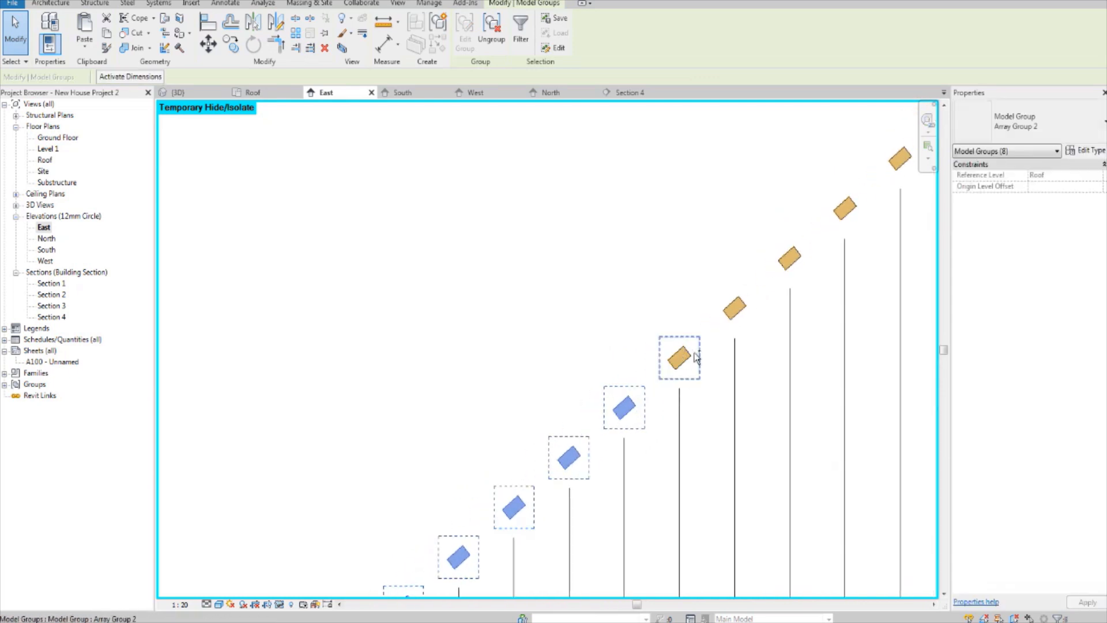
pyautogui.moveTo(750, 314); pyautogui.dragTo(698, 355, button='middle')
pyautogui.keyDown('ctrl'); pyautogui.click(697, 355); pyautogui.keyUp('ctrl')
pyautogui.moveTo(744, 311); pyautogui.dragTo(658, 360, button='middle')
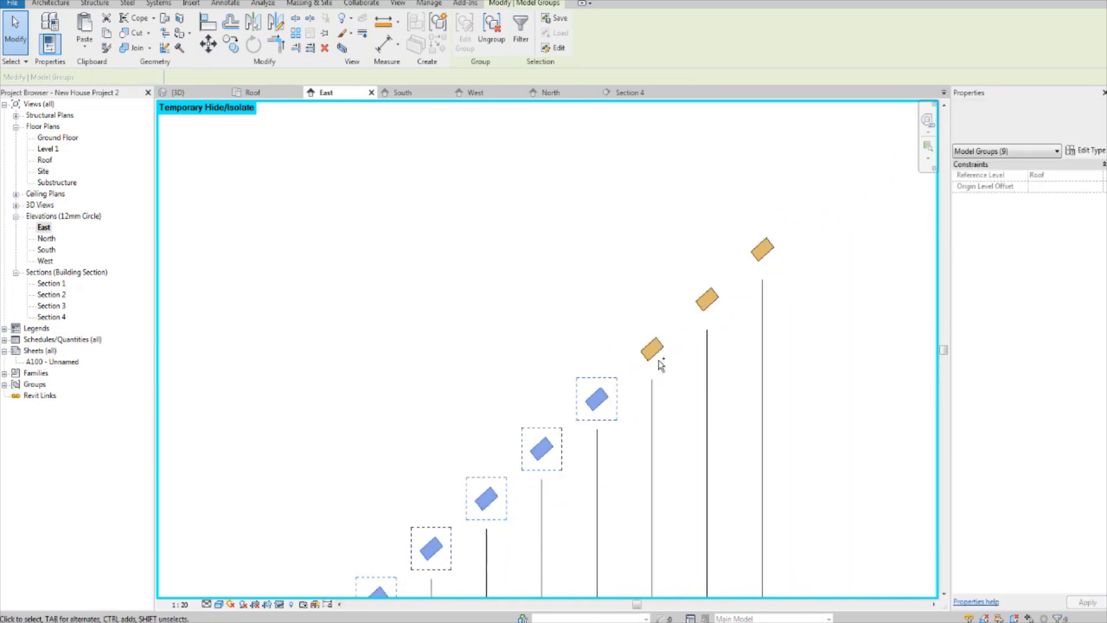
pyautogui.keyDown('ctrl'); pyautogui.click(656, 354); pyautogui.keyUp('ctrl')
pyautogui.keyDown('ctrl'); pyautogui.click(720, 309); pyautogui.keyUp('ctrl')
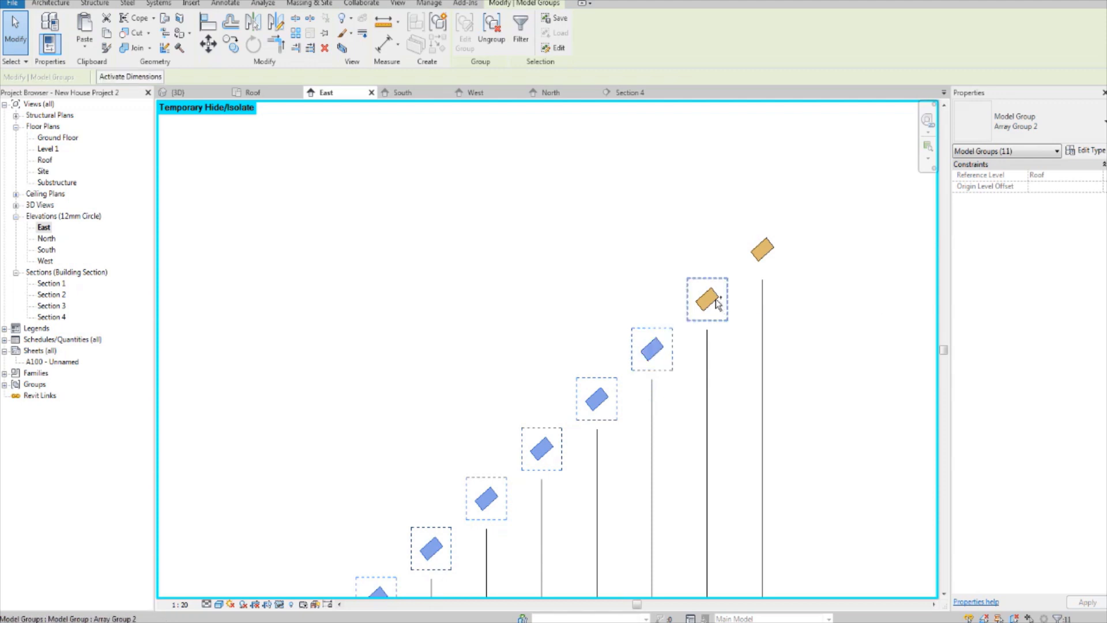
pyautogui.keyDown('ctrl'); pyautogui.click(784, 245); pyautogui.keyUp('ctrl')
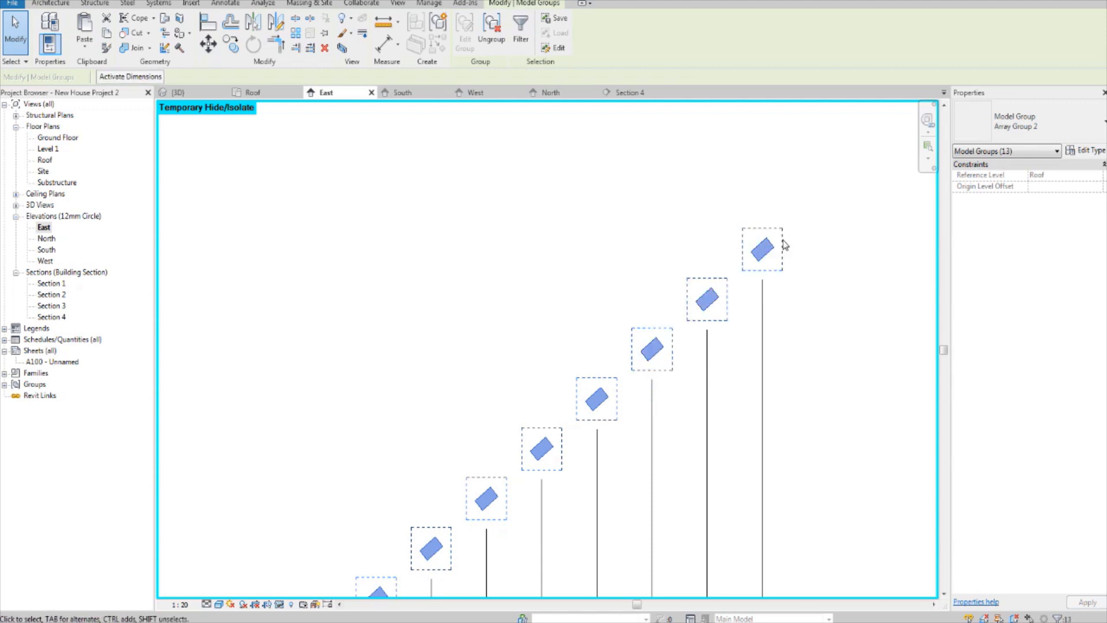
pyautogui.press('Delete')
pyautogui.scroll(-3, 681, 298)
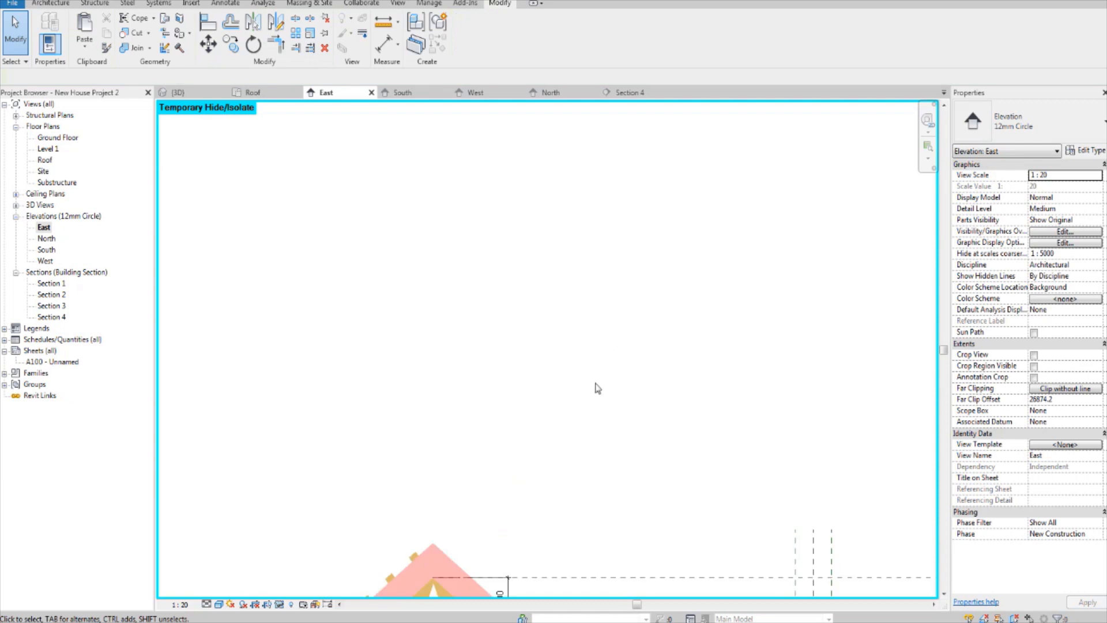
pyautogui.scroll(-2, 586, 398)
pyautogui.moveTo(511, 486); pyautogui.dragTo(575, 305, button='middle')
pyautogui.scroll(-2, 577, 305)
# Step: Switch to YouTube in the browser and open the Drawing Technical channel's list of videos
pyautogui.scroll(2, 576, 305)
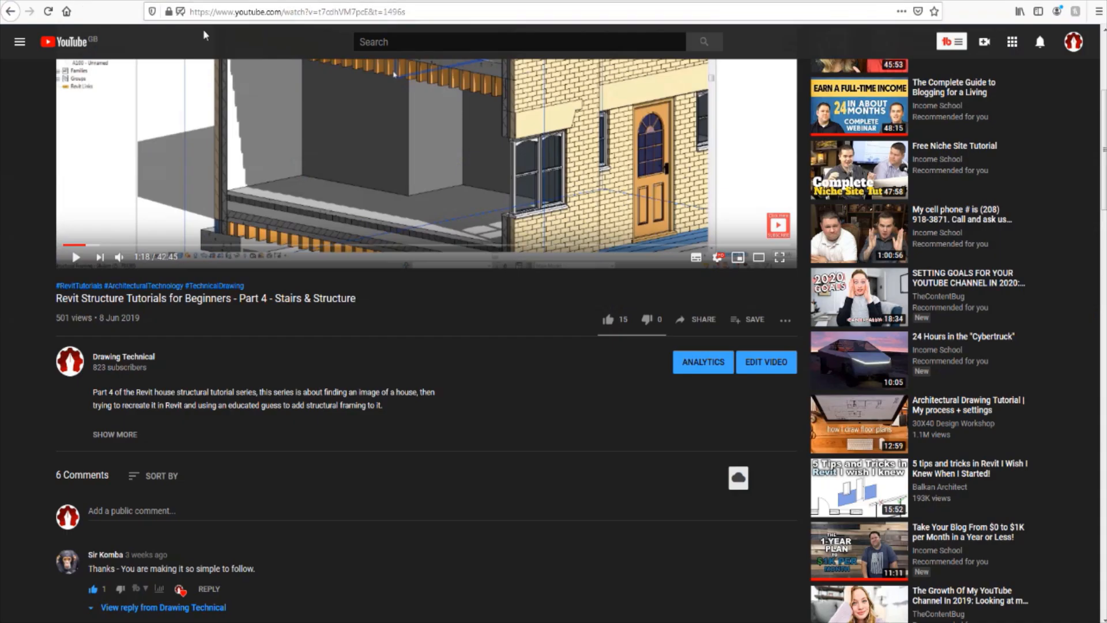
pyautogui.scroll(1, 211, 350)
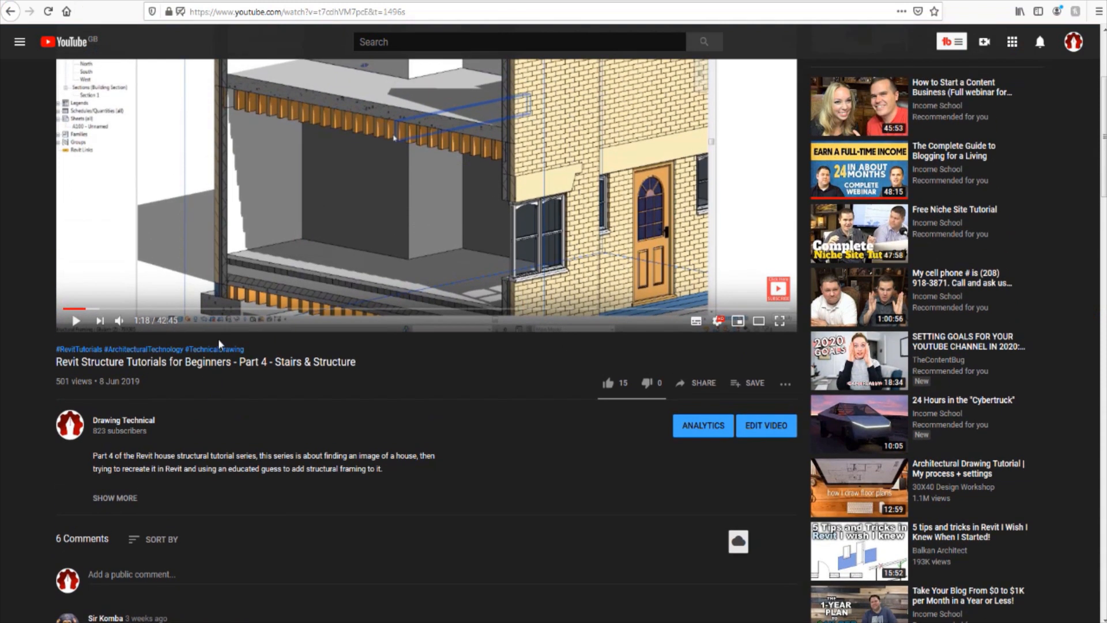
pyautogui.scroll(3, 220, 344)
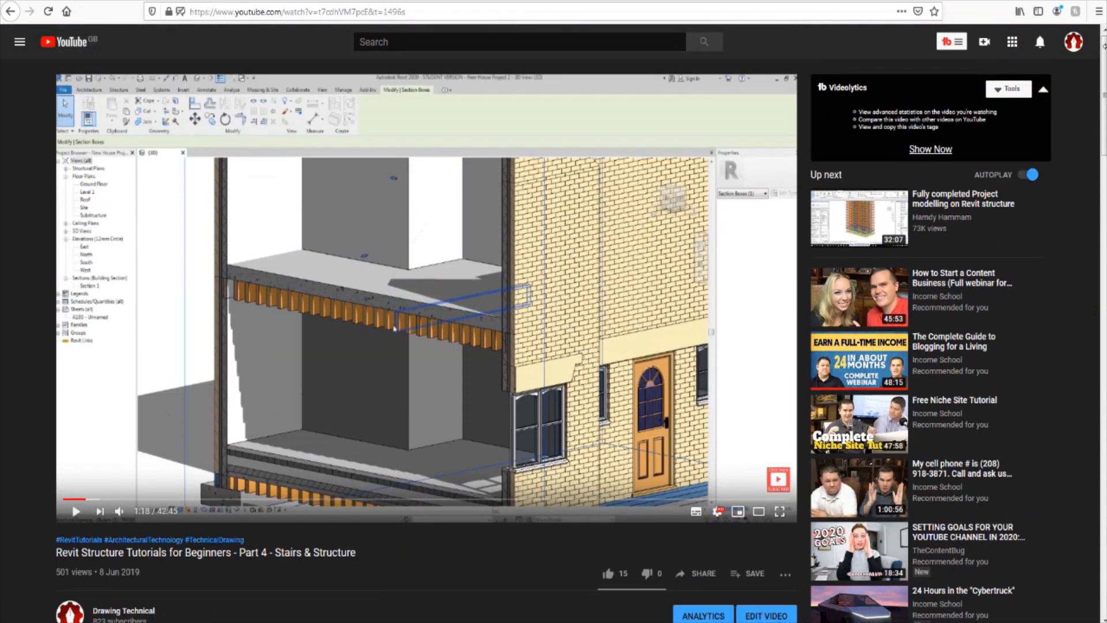
pyautogui.click(1073, 45)
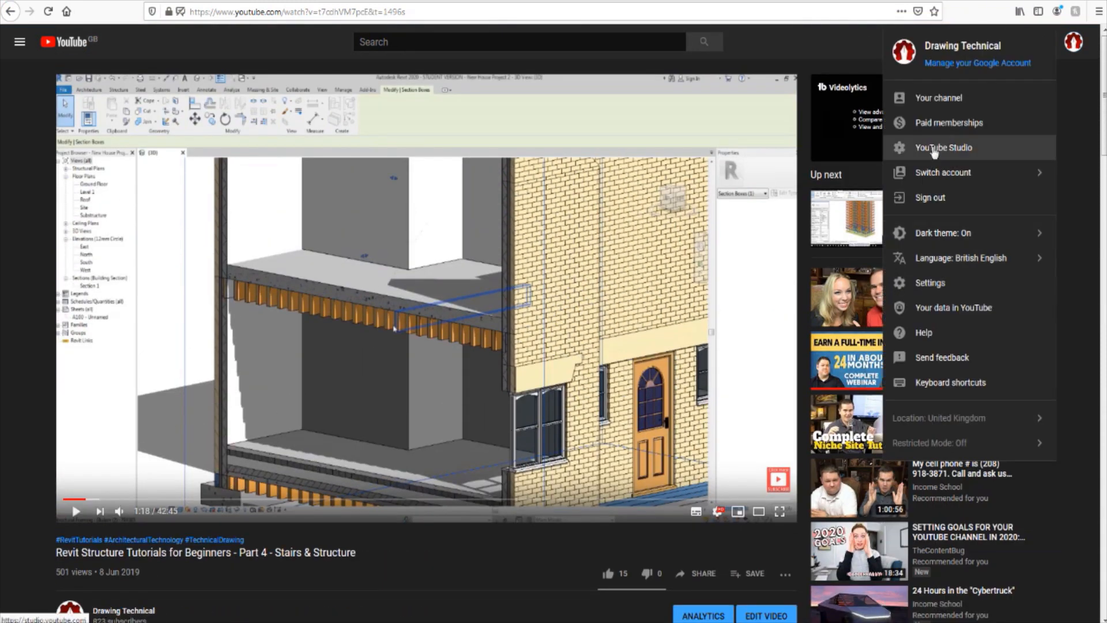
pyautogui.click(957, 97)
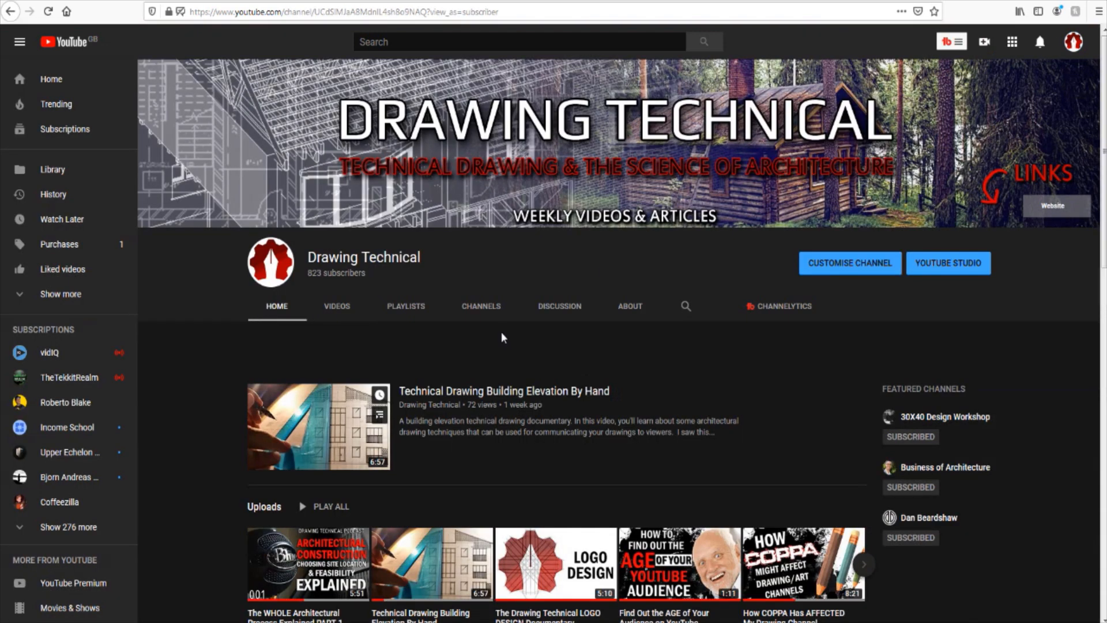
pyautogui.click(341, 307)
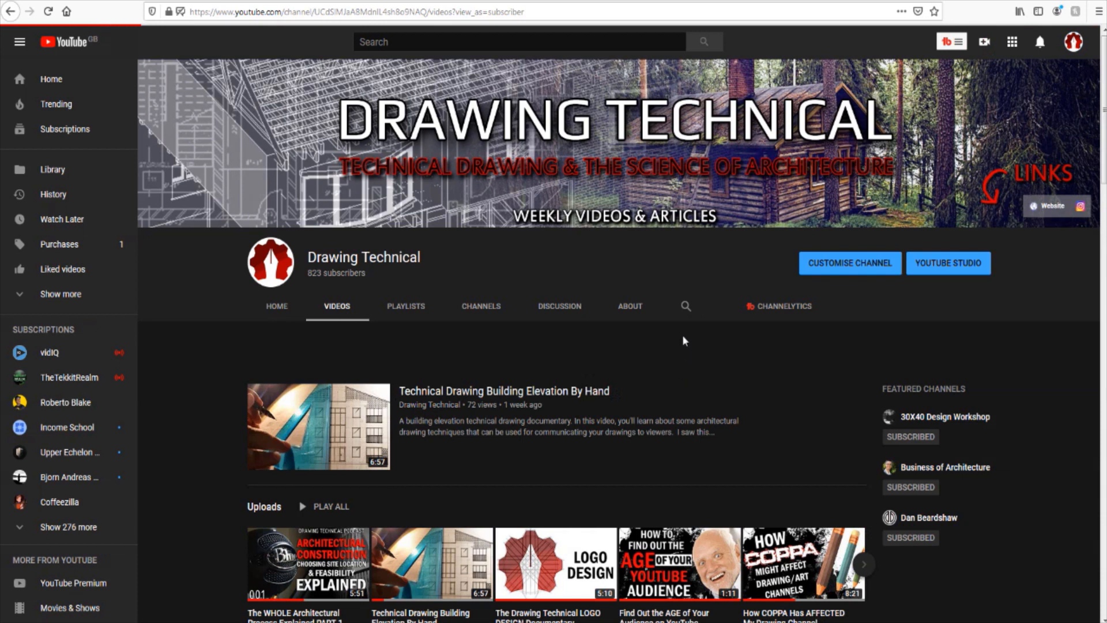
# Step: Find and open the channel's video "REVIT In Depth Tutorial - Truss Roof [Part 5] - House Building"
pyautogui.scroll(-7, 677, 326)
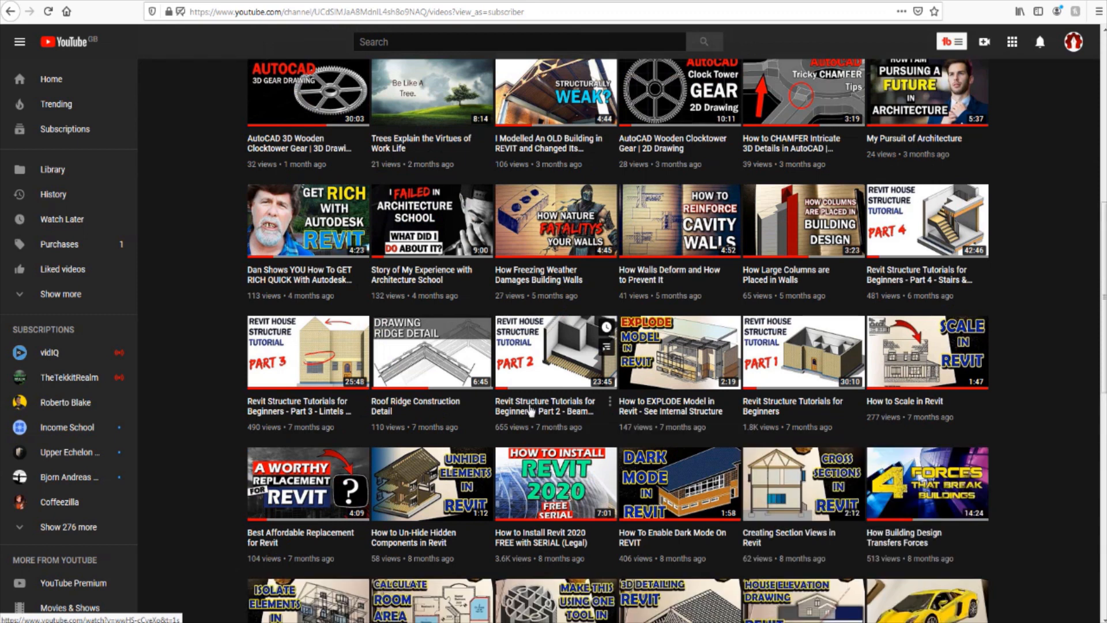
pyautogui.scroll(-11, 542, 416)
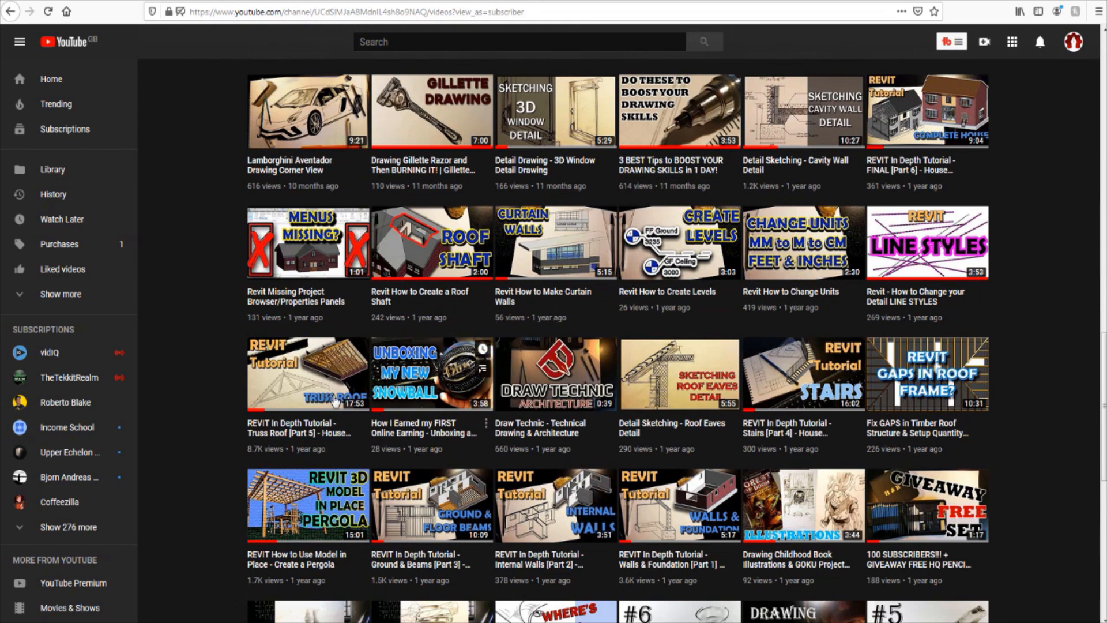
pyautogui.click(315, 368)
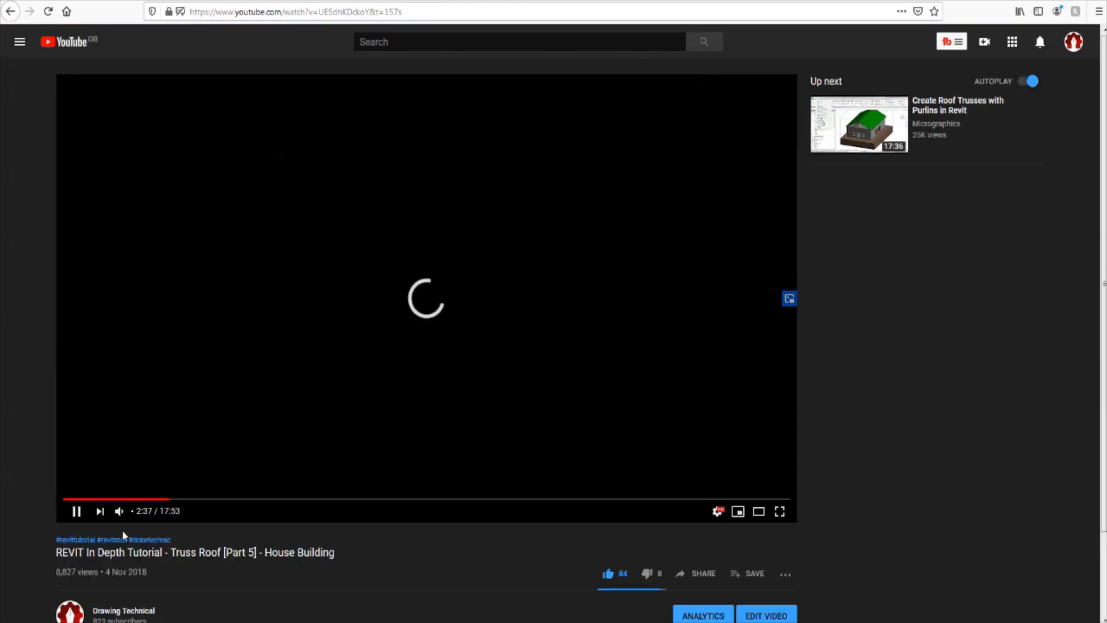
# Step: Mute and pause the truss roof video, and examine the viewer comments for advice on placing beams along the trusses
pyautogui.click(119, 511)
pyautogui.click(190, 422)
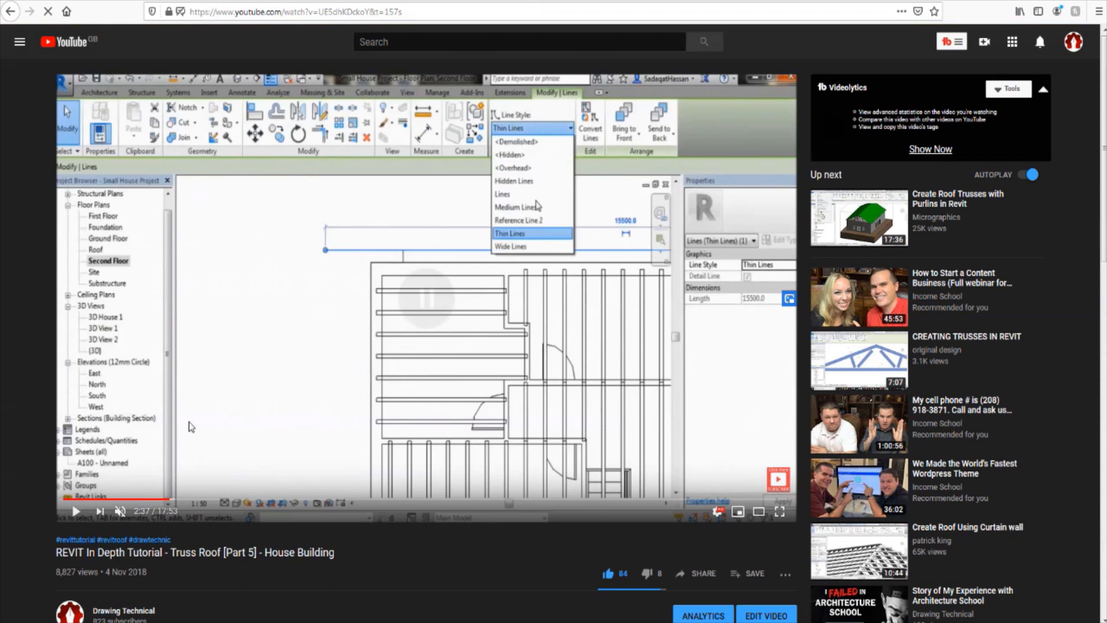
pyautogui.scroll(-5, 208, 419)
pyautogui.scroll(-5, 209, 419)
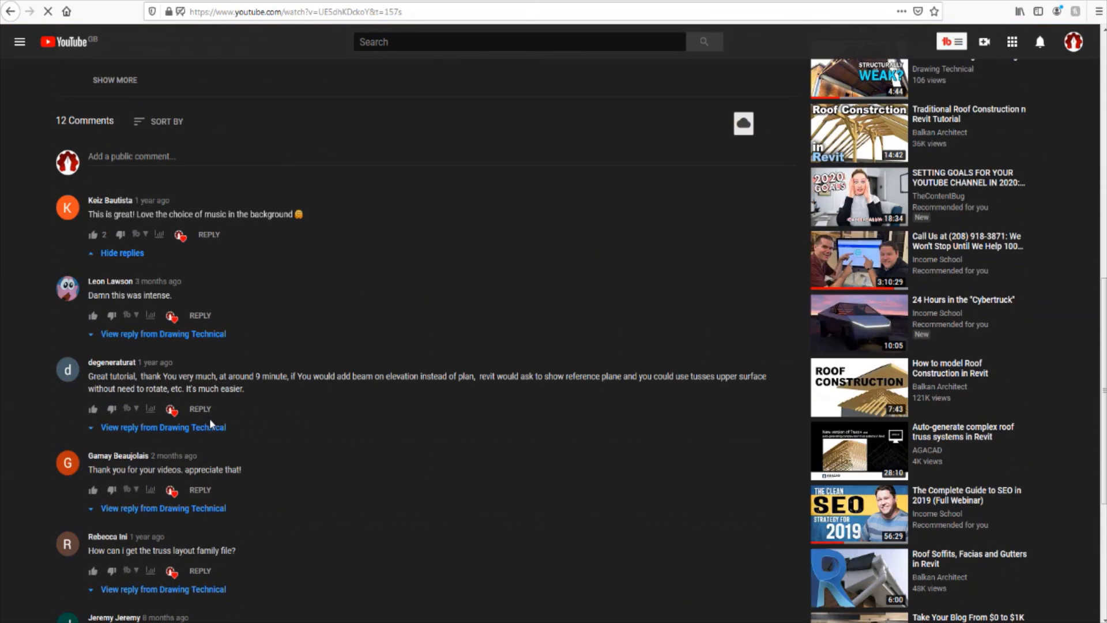
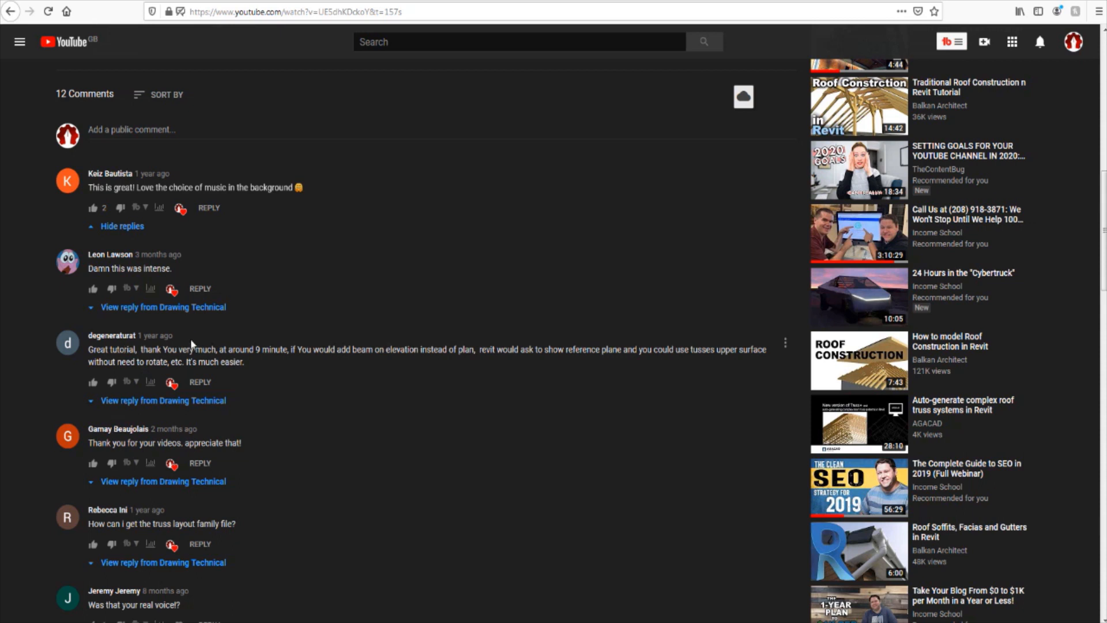
# Step: Switch back to Revit's East elevation and mirror a copy of all visible arrayed 70 x 40 Rafter groups about the truss's vertical centre line
pyautogui.scroll(5, 292, 377)
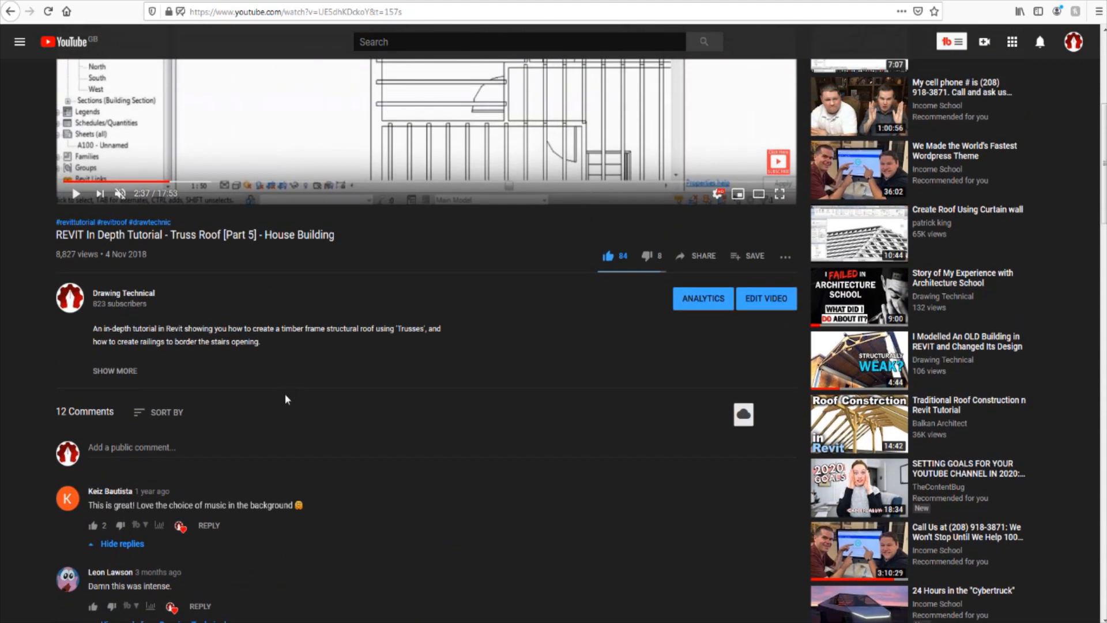
pyautogui.scroll(1, 275, 399)
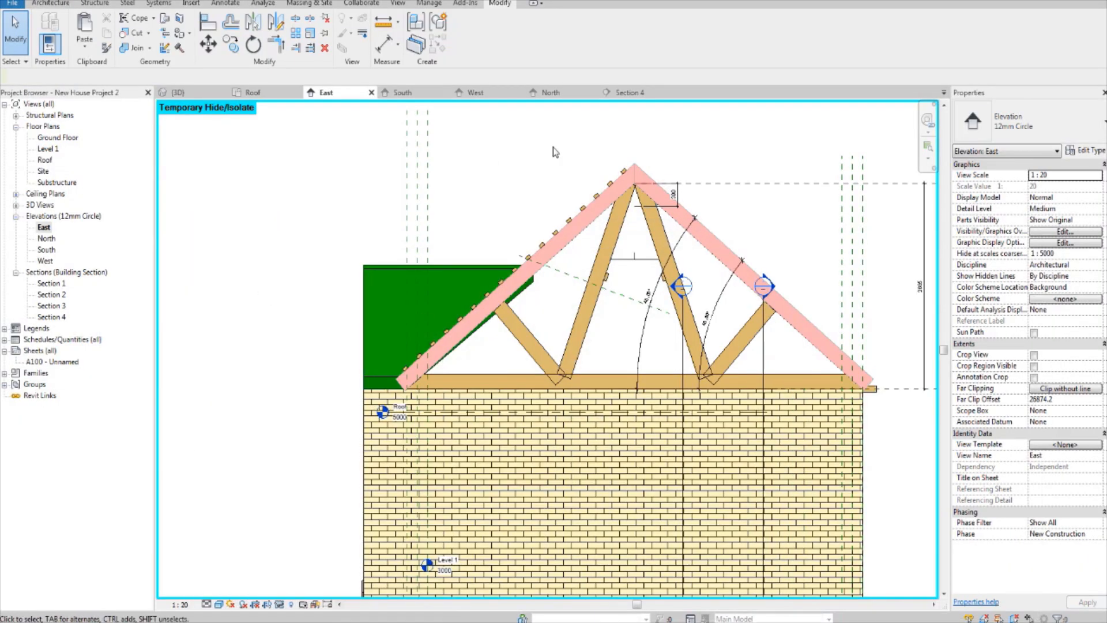
pyautogui.scroll(2, 552, 152)
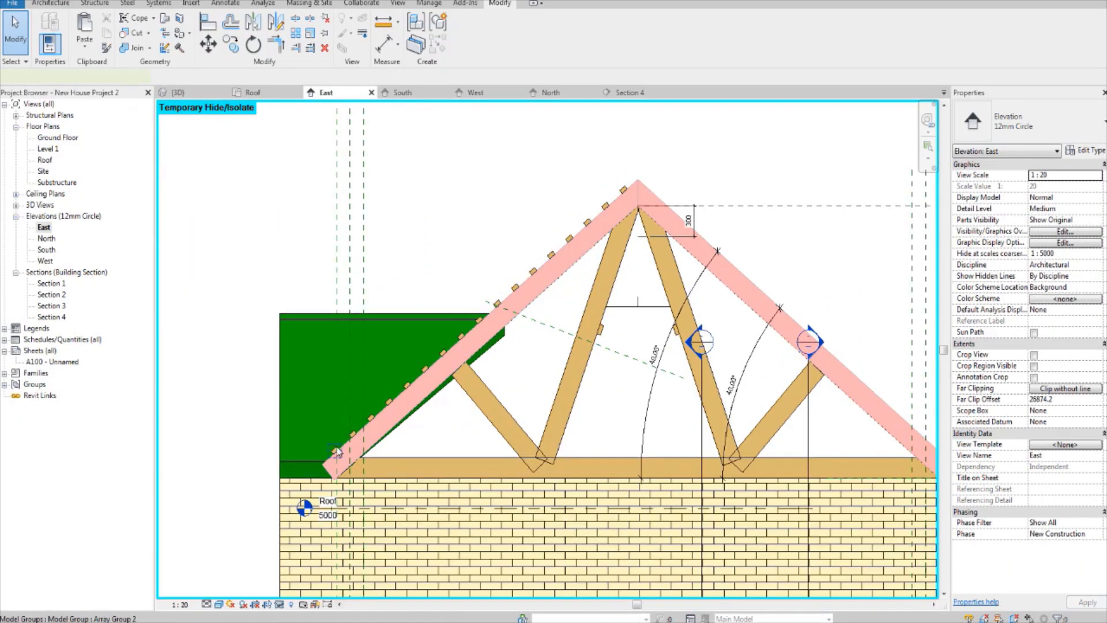
pyautogui.rightClick(337, 451)
pyautogui.moveTo(411, 300)
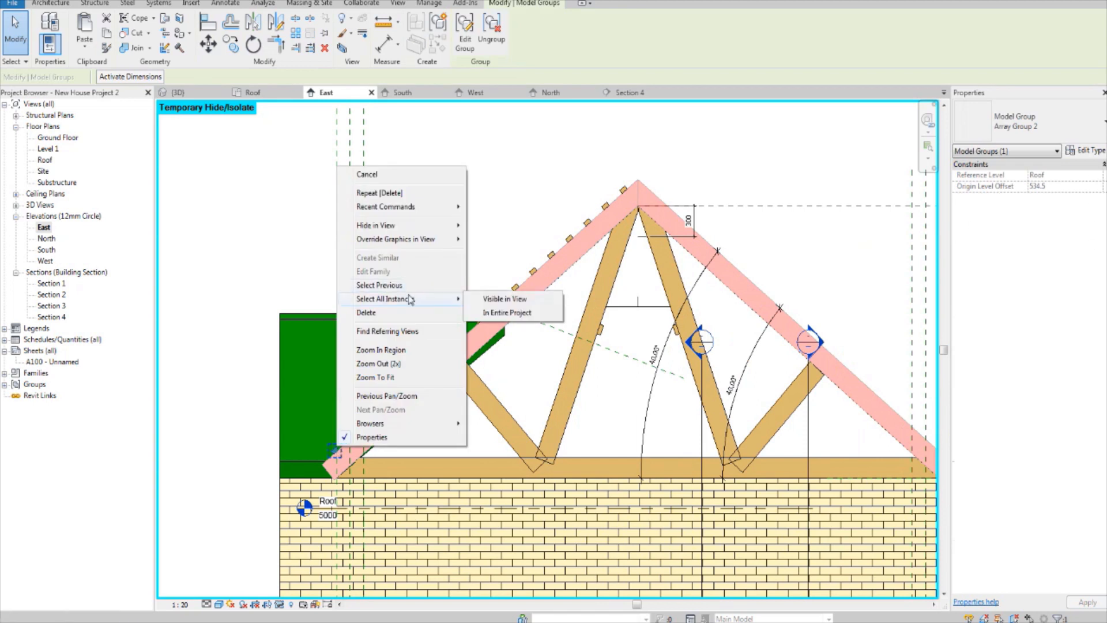
pyautogui.click(538, 300)
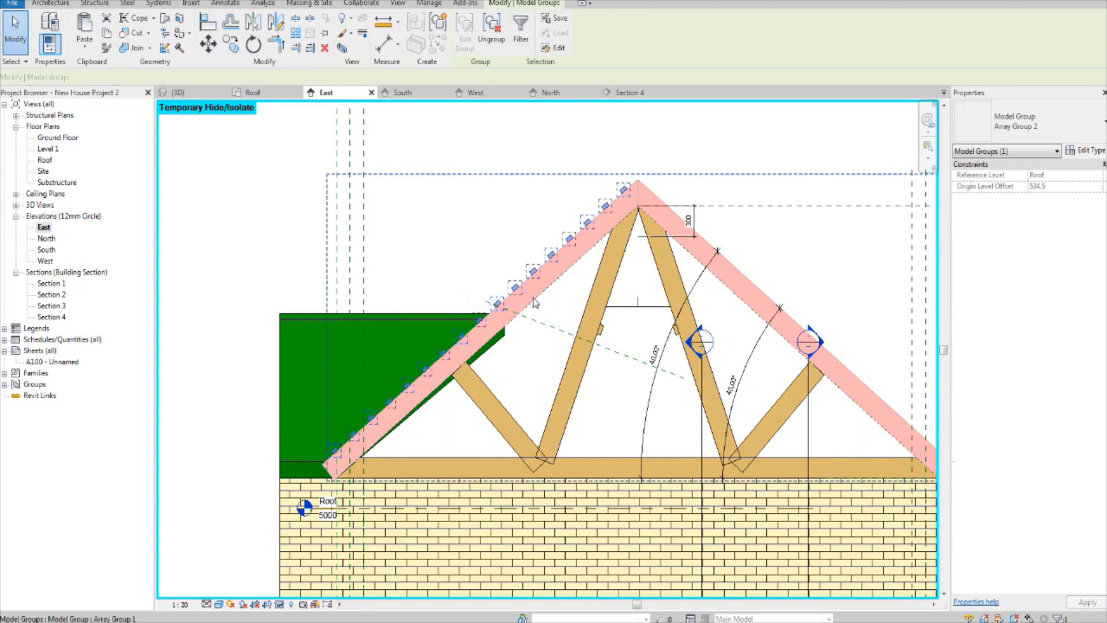
pyautogui.scroll(3, 536, 300)
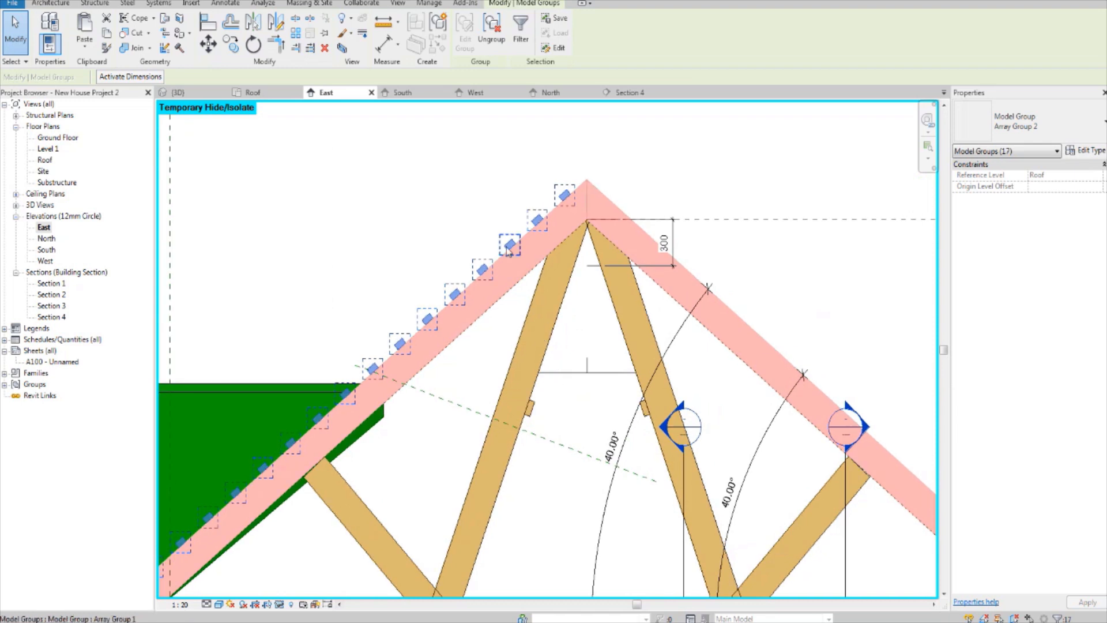
pyautogui.click(253, 22)
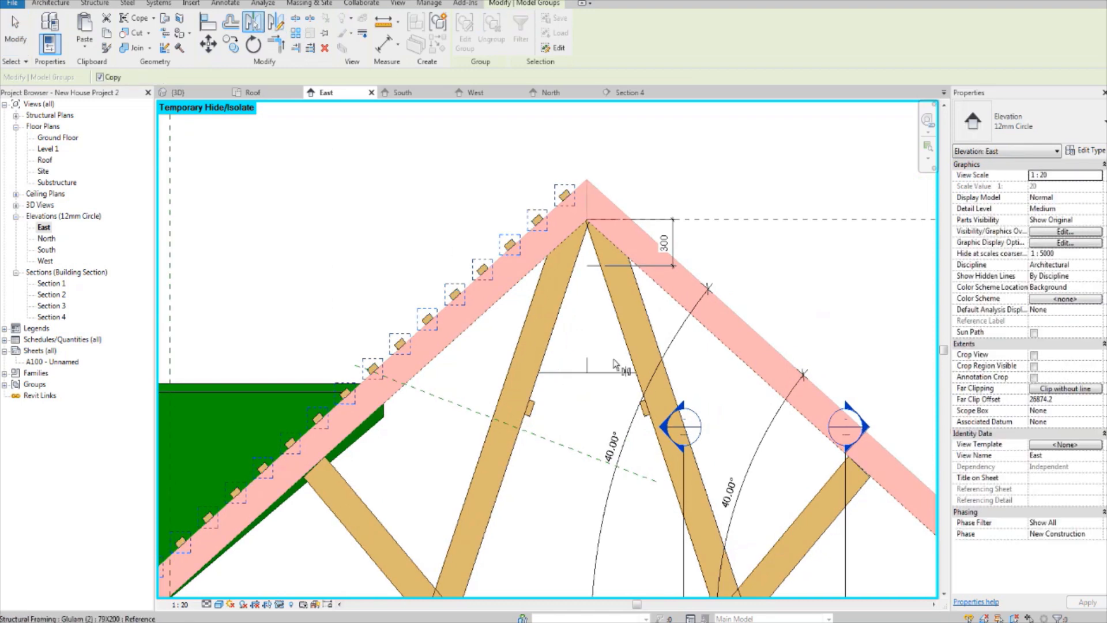
pyautogui.click(587, 365)
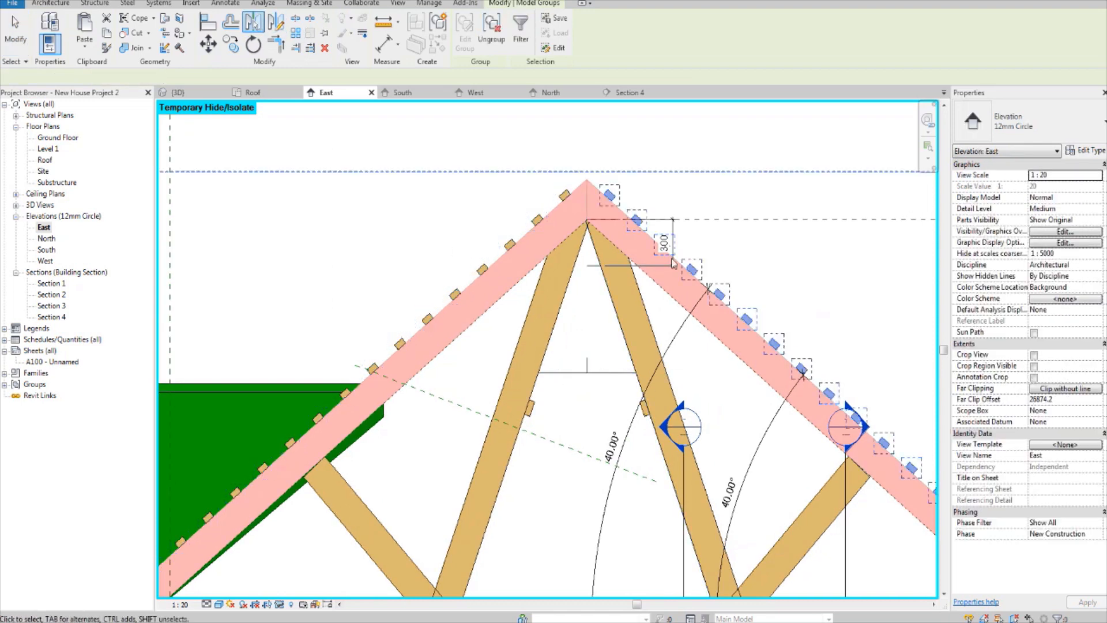
pyautogui.click(687, 188)
# Step: Examine the mirrored 70 x 40 members on both roof slopes in the East elevation and the 3D view
pyautogui.scroll(-5, 687, 187)
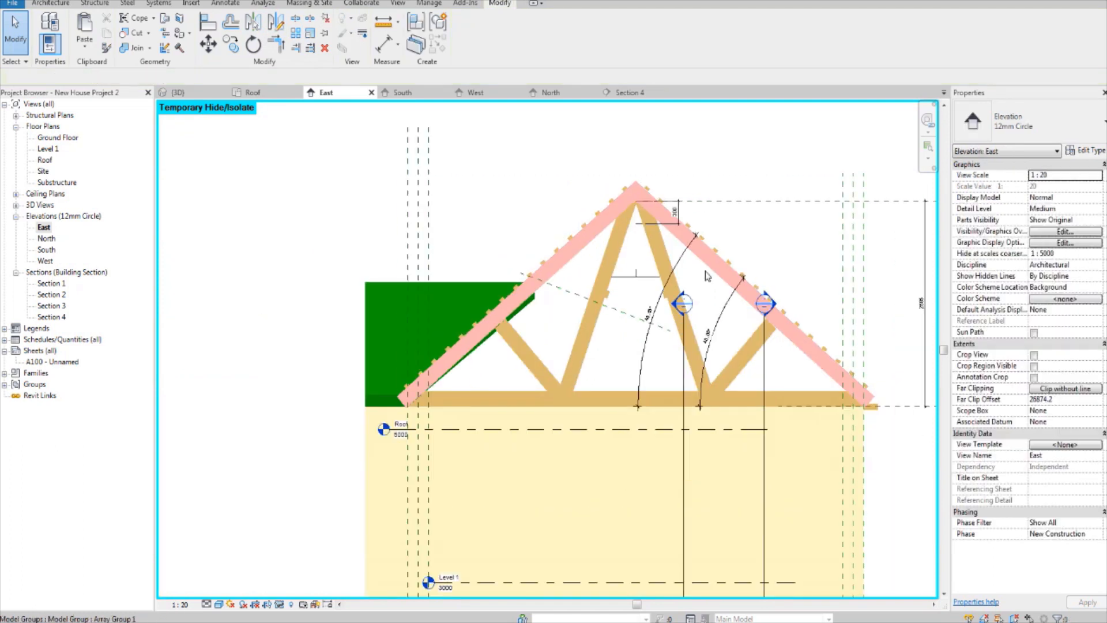
pyautogui.scroll(2, 797, 379)
pyautogui.moveTo(801, 380); pyautogui.dragTo(799, 399, button='middle')
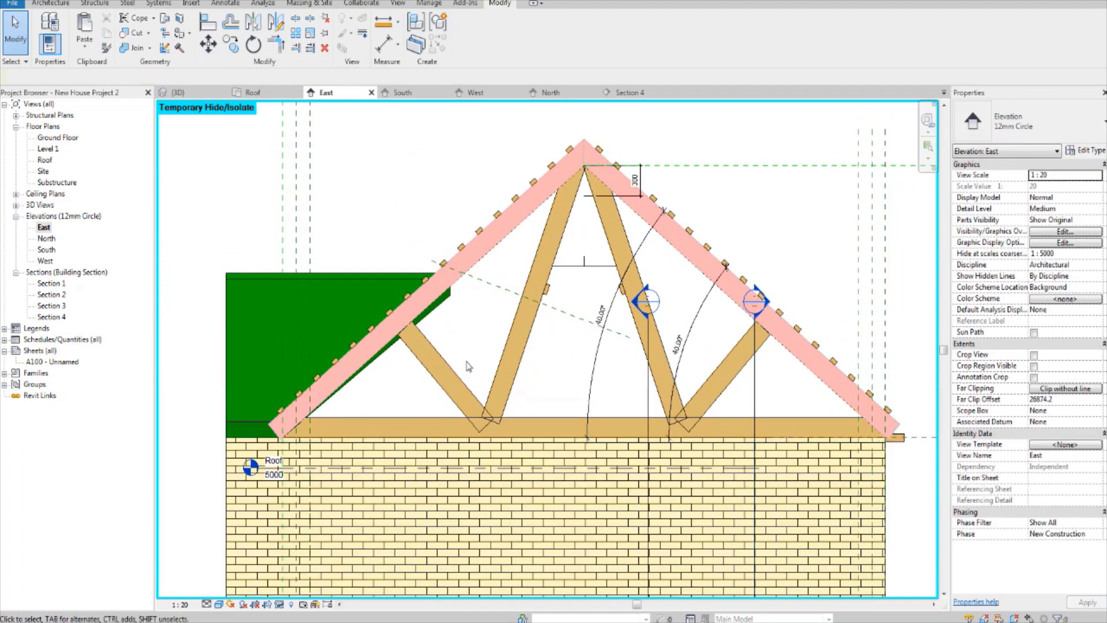
pyautogui.moveTo(474, 362); pyautogui.dragTo(472, 406, button='middle')
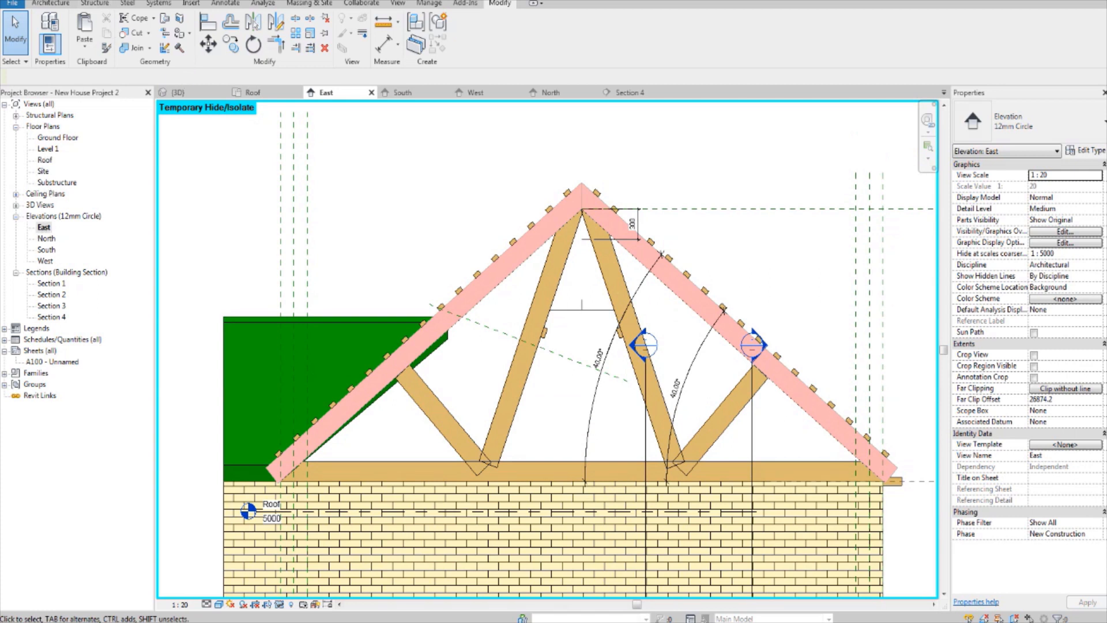
pyautogui.click(178, 92)
pyautogui.moveTo(413, 346); pyautogui.dragTo(459, 438, button='middle')
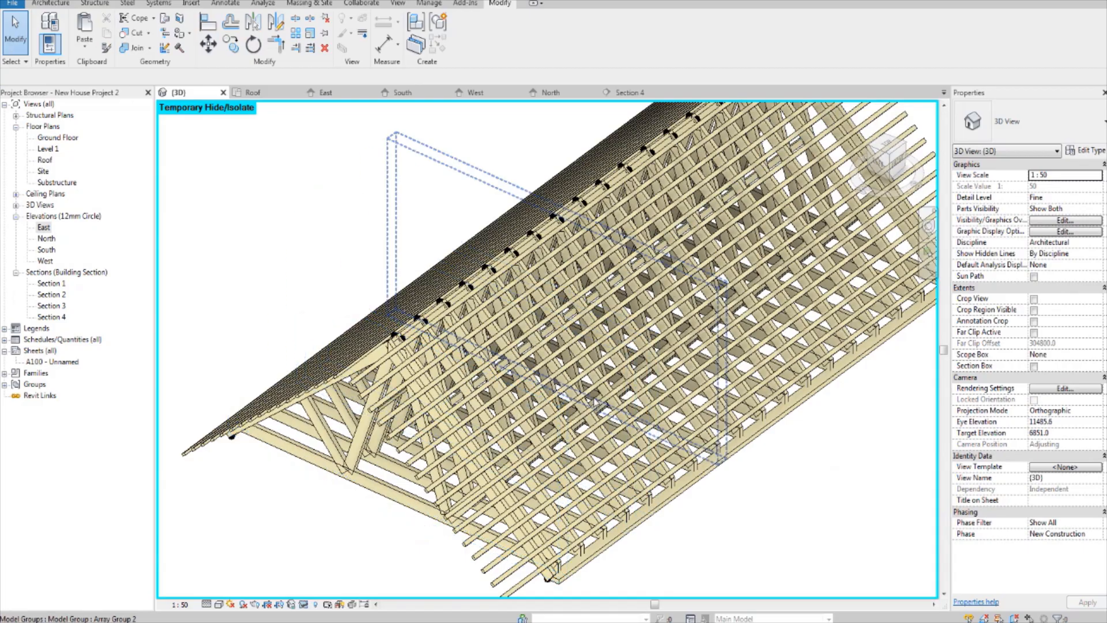
pyautogui.keyDown('shift'); pyautogui.moveTo(508, 318); pyautogui.dragTo(440, 343, button='middle'); pyautogui.keyUp('shift')
pyautogui.scroll(-2, 450, 293)
pyautogui.scroll(3, 379, 330)
pyautogui.moveTo(269, 465); pyautogui.dragTo(255, 397, button='middle')
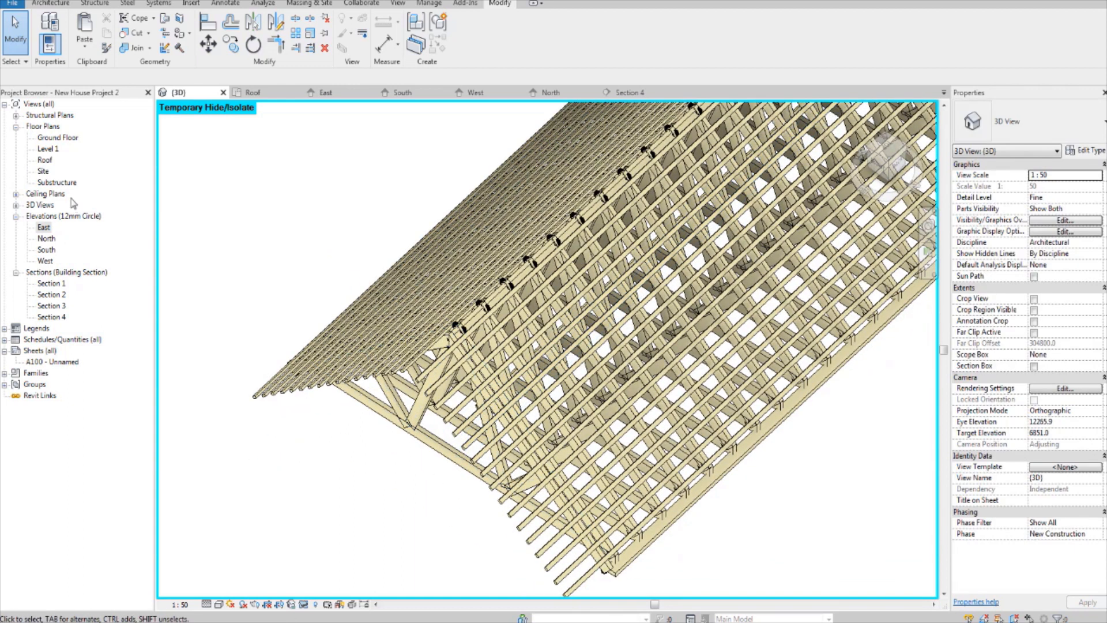
# Step: Set the Roof floor plan's view range to an Unlimited top and a cut plane offset of 5000
pyautogui.doubleClick(44, 160)
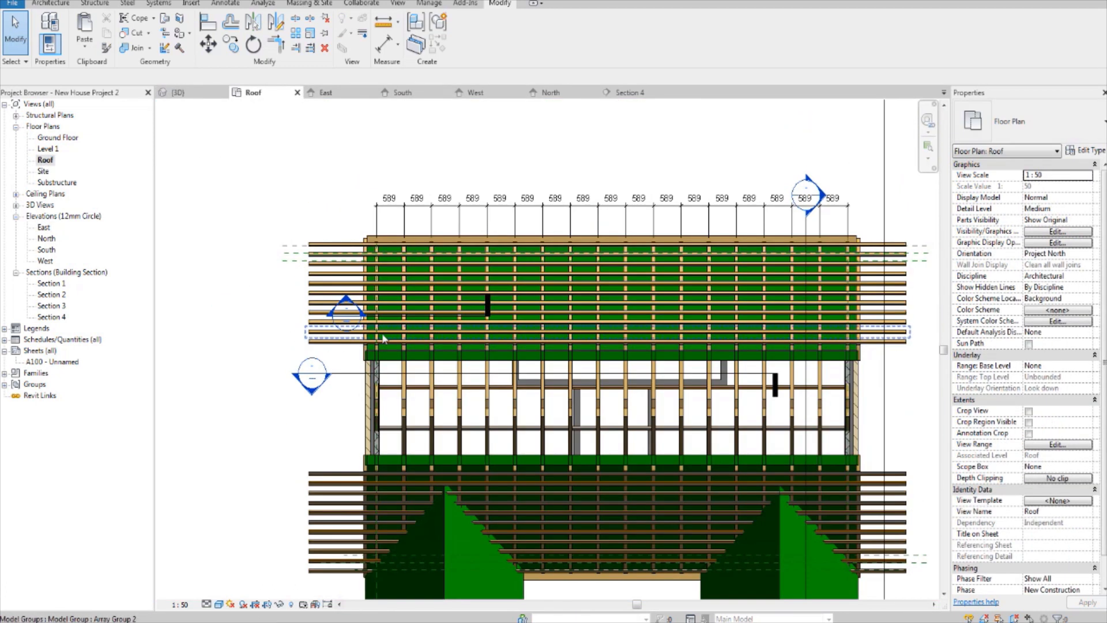
pyautogui.scroll(-3, 384, 339)
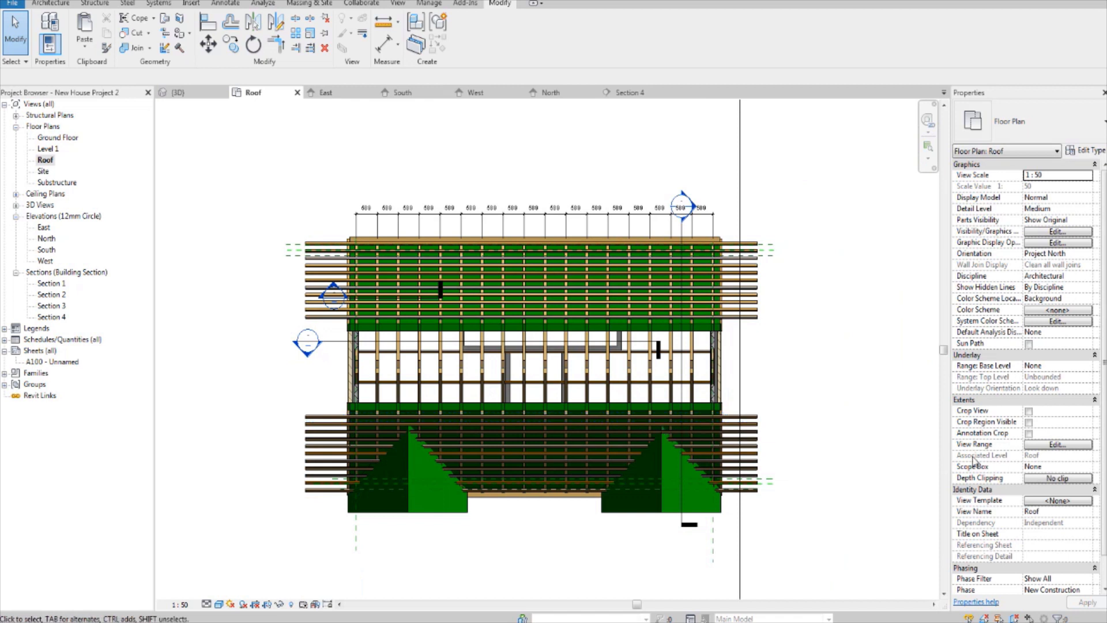
pyautogui.click(1040, 447)
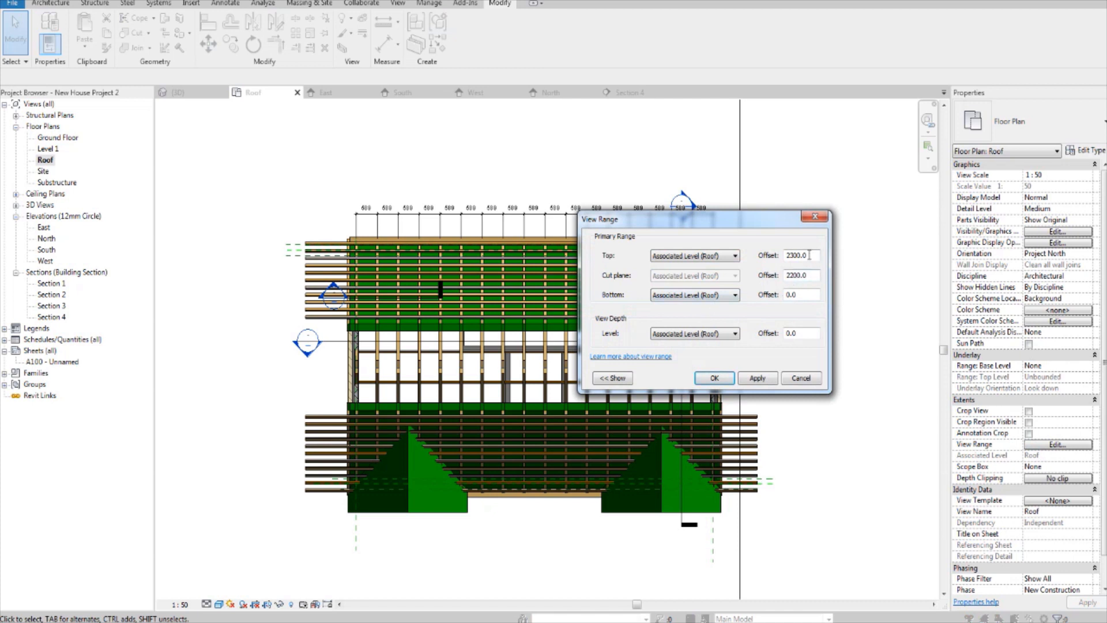
pyautogui.click(715, 256)
pyautogui.click(702, 283)
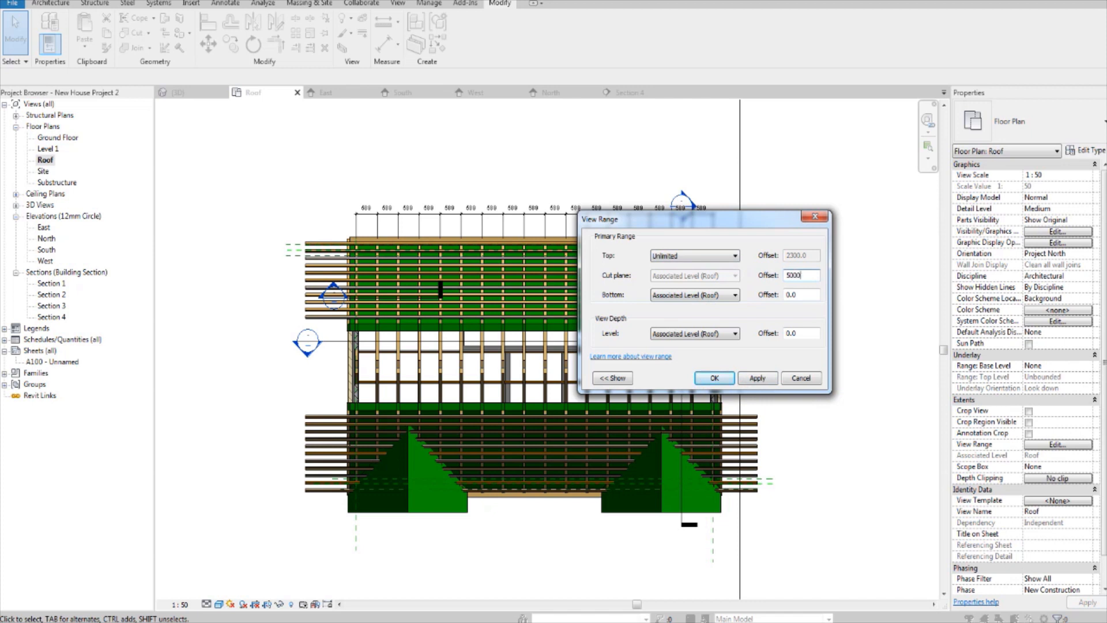
pyautogui.click(750, 378)
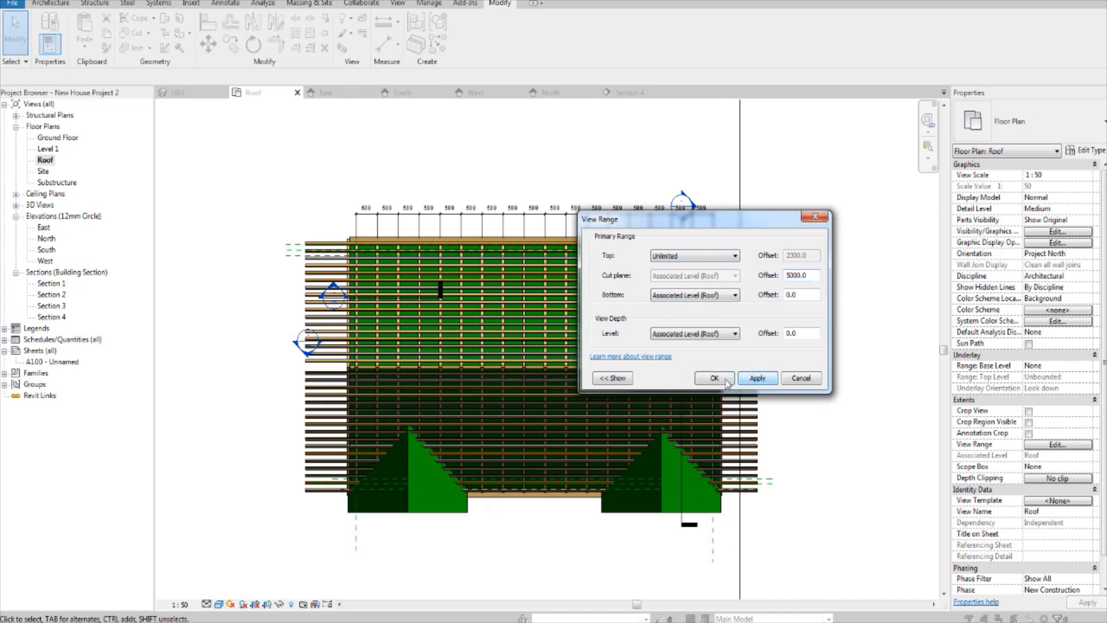
pyautogui.click(703, 383)
pyautogui.scroll(2, 705, 367)
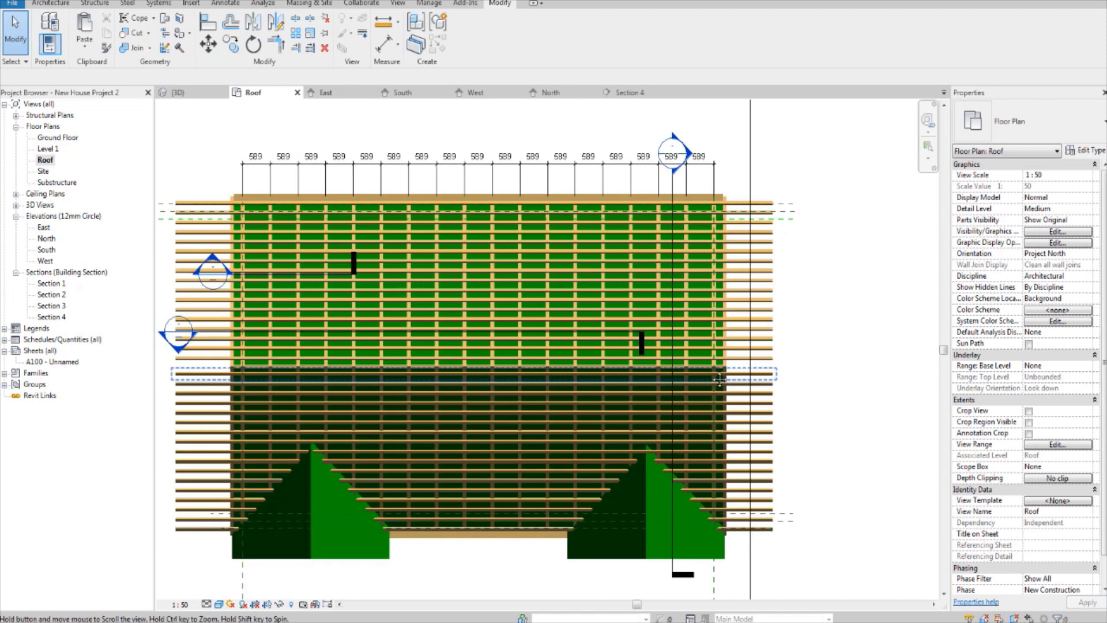
pyautogui.scroll(2, 772, 254)
pyautogui.click(761, 208)
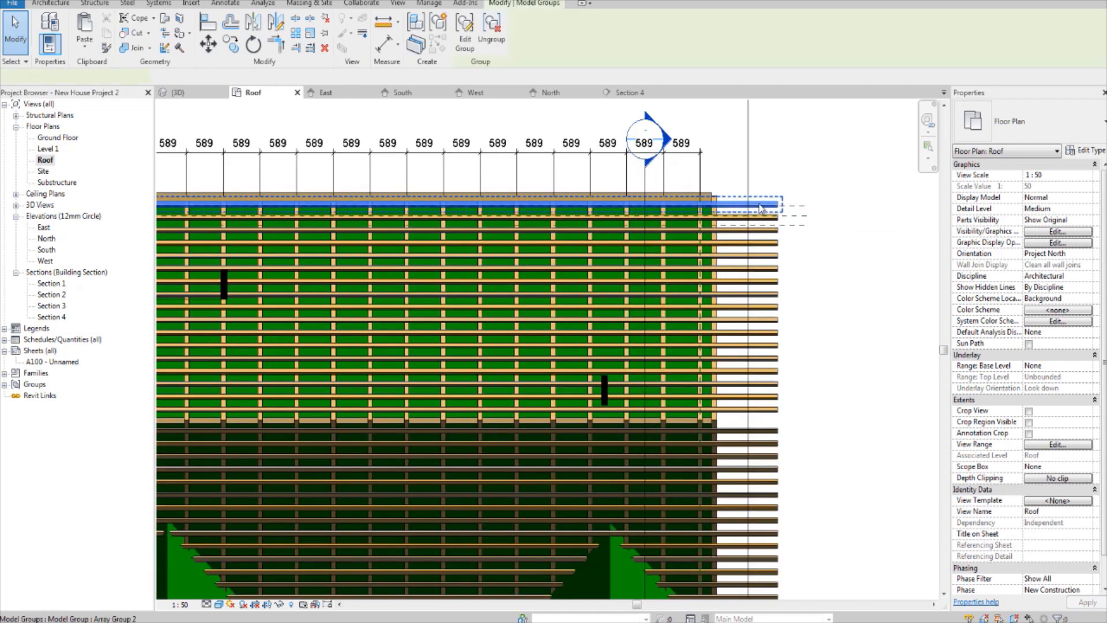
pyautogui.rightClick(760, 207)
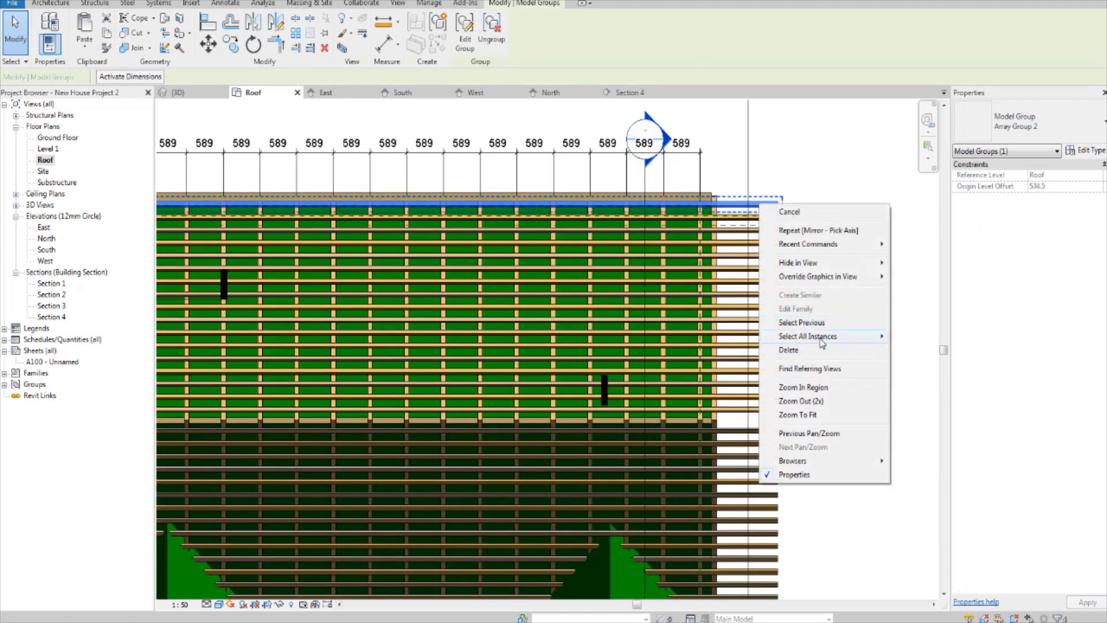
pyautogui.moveTo(822, 343)
pyautogui.click(847, 185)
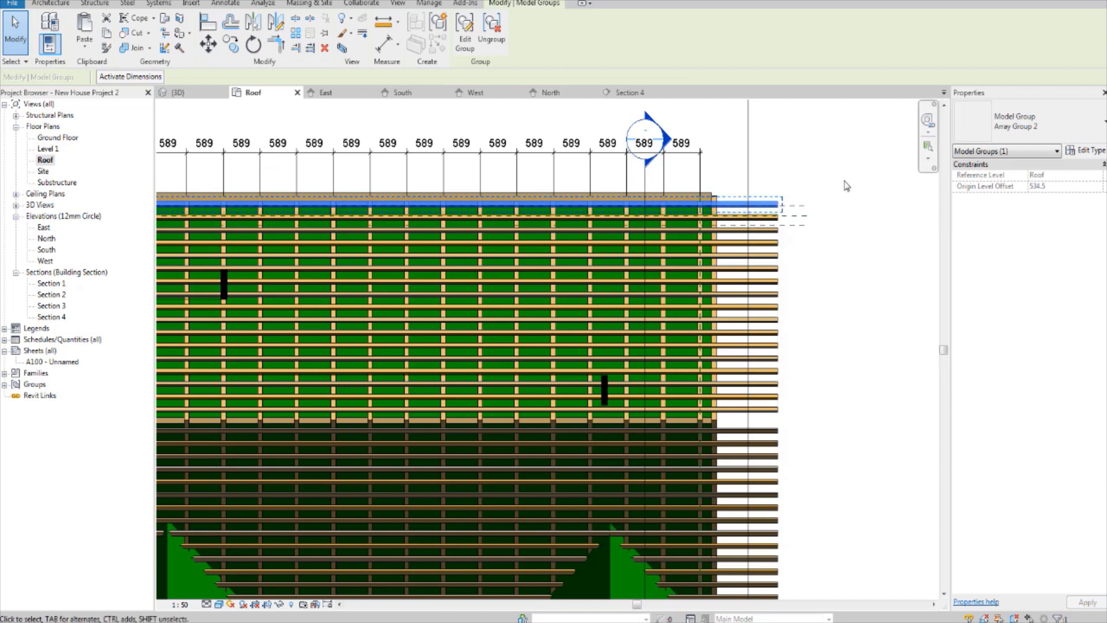
pyautogui.click(778, 142)
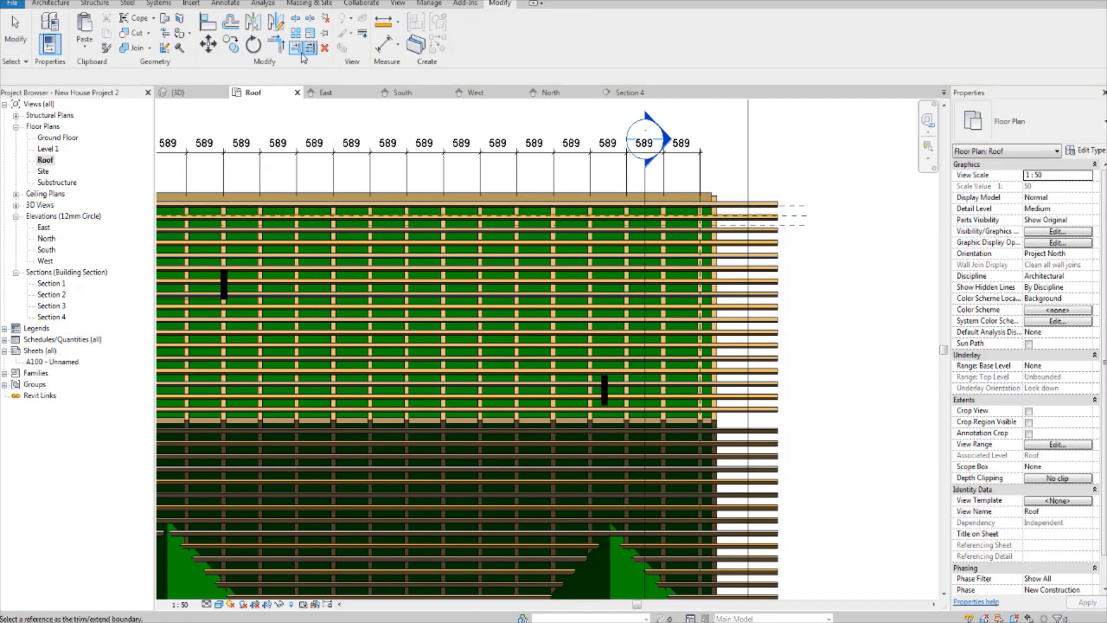
# Step: Trim the first 70 x 40 Rafter beam at the roof's upper edge to the end truss's outer face, ungrouping it
pyautogui.scroll(3, 672, 176)
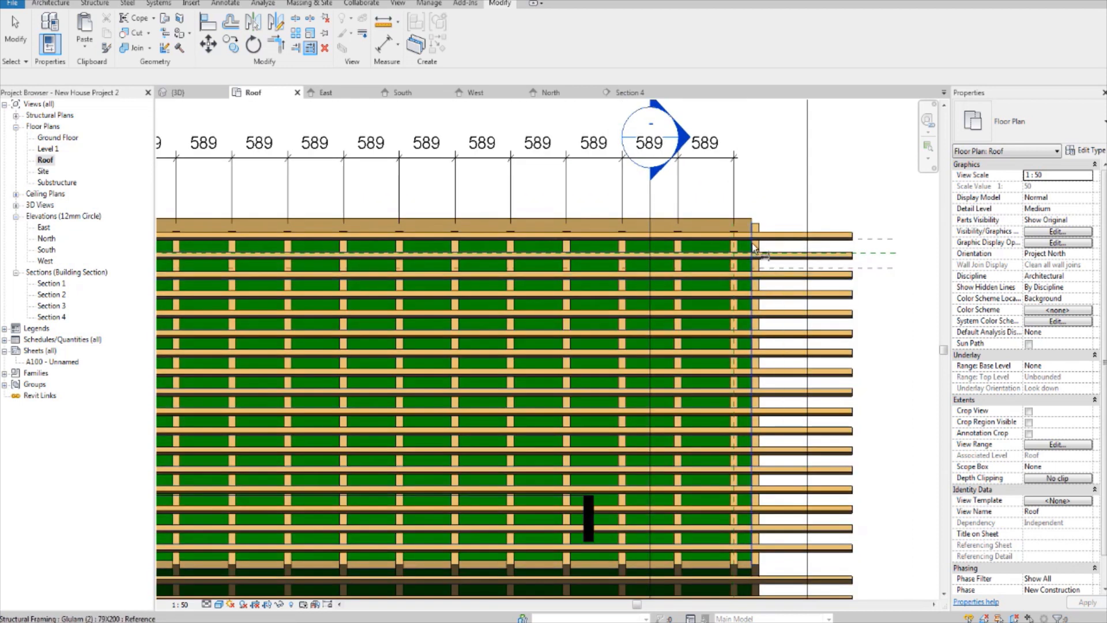
pyautogui.scroll(2, 738, 251)
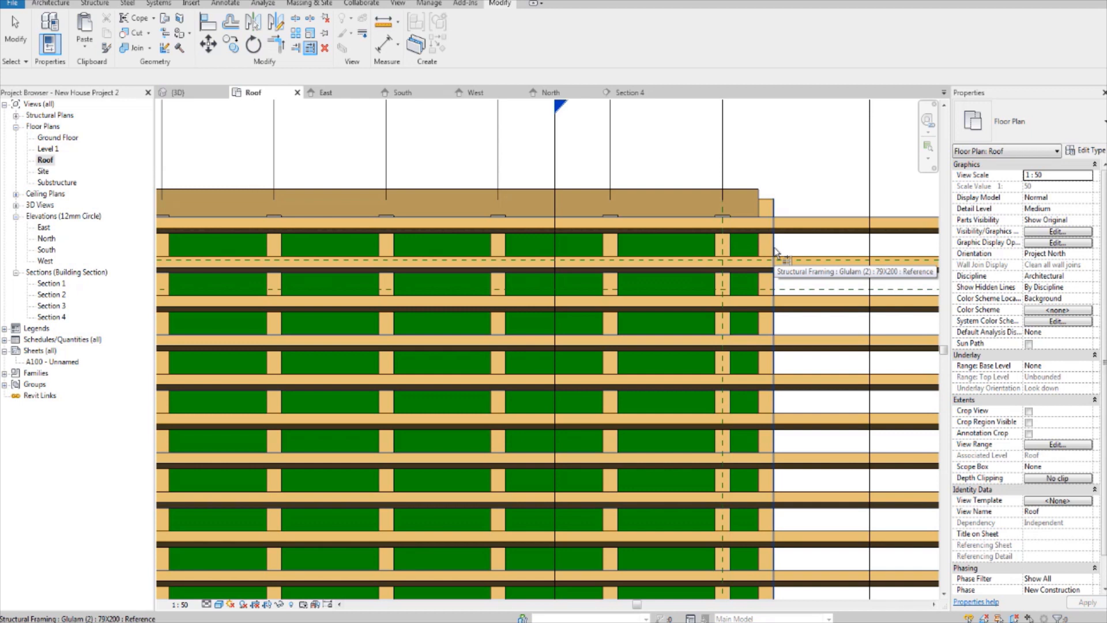
pyautogui.click(746, 220)
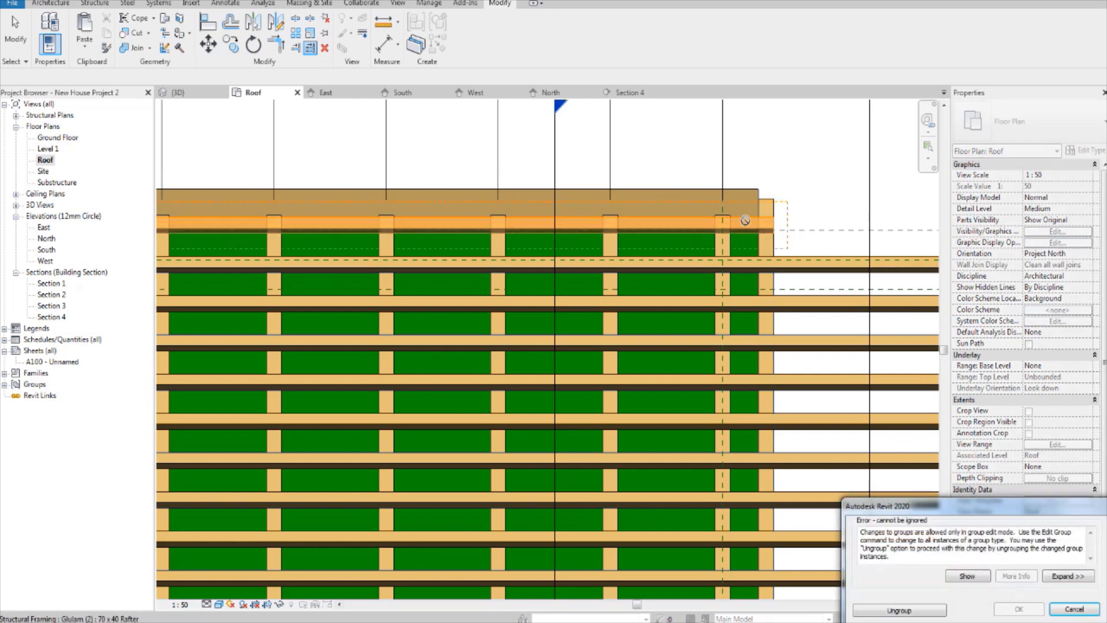
pyautogui.click(920, 613)
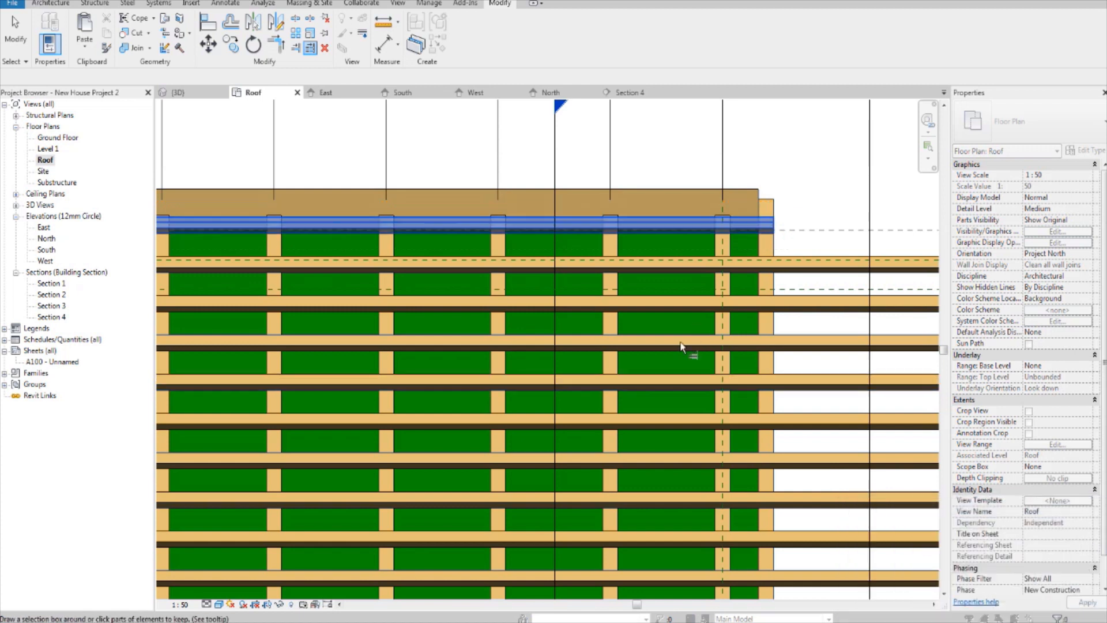
pyautogui.moveTo(704, 310); pyautogui.dragTo(593, 260, button='middle')
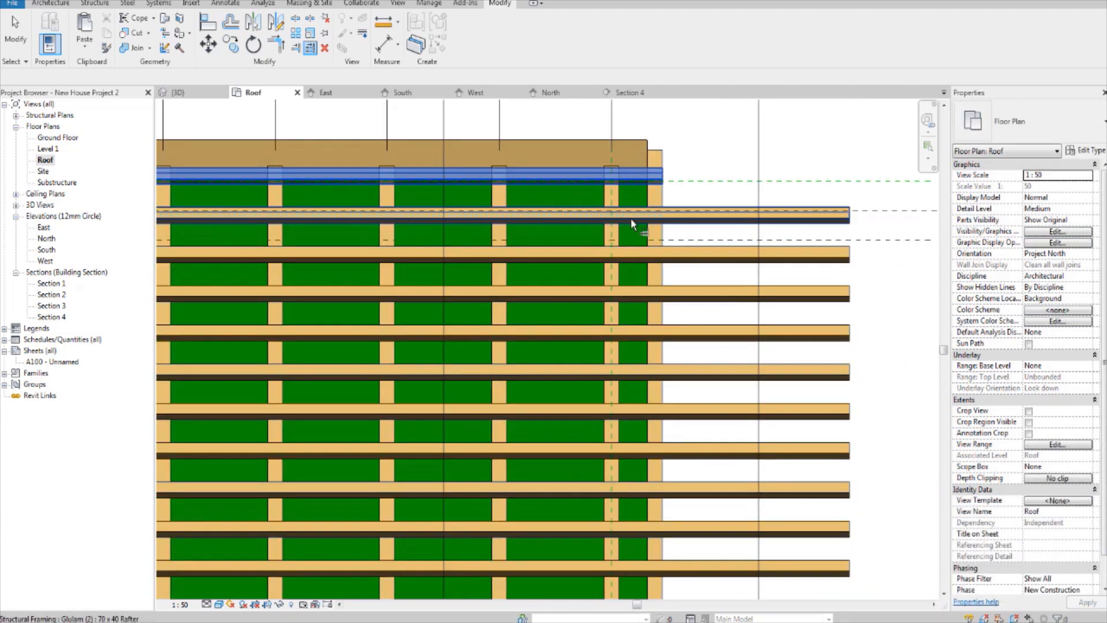
# Step: Trim the next three 70 x 40 Rafter beams to the same truss face, ungrouping each one, and end the Trim/Extend Multiple Elements command
pyautogui.click(630, 217)
pyautogui.click(900, 609)
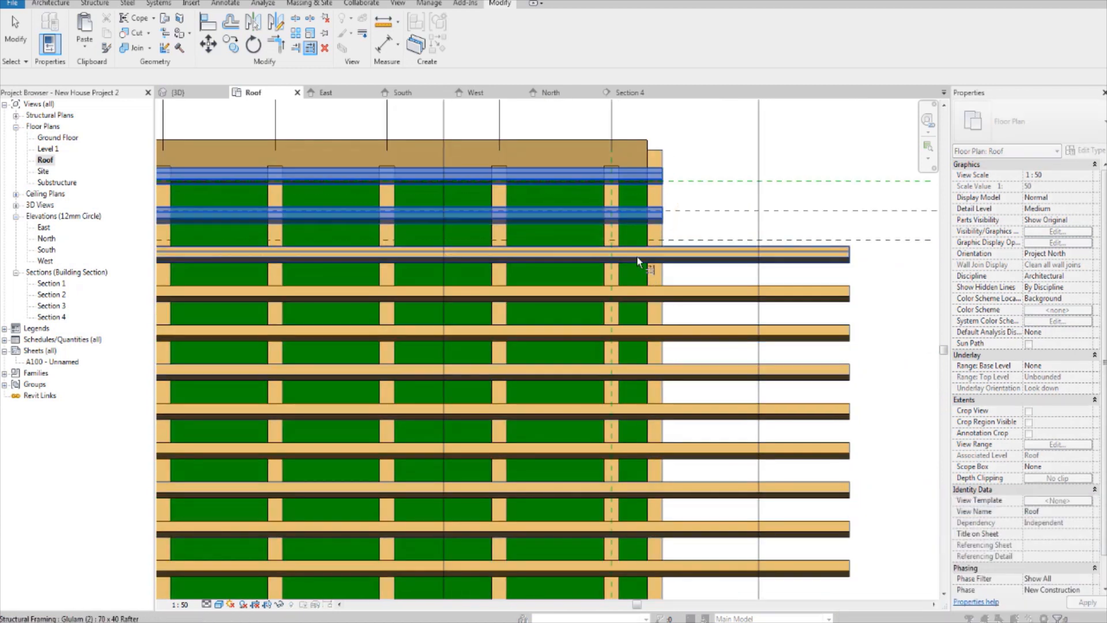
pyautogui.click(635, 254)
pyautogui.click(933, 608)
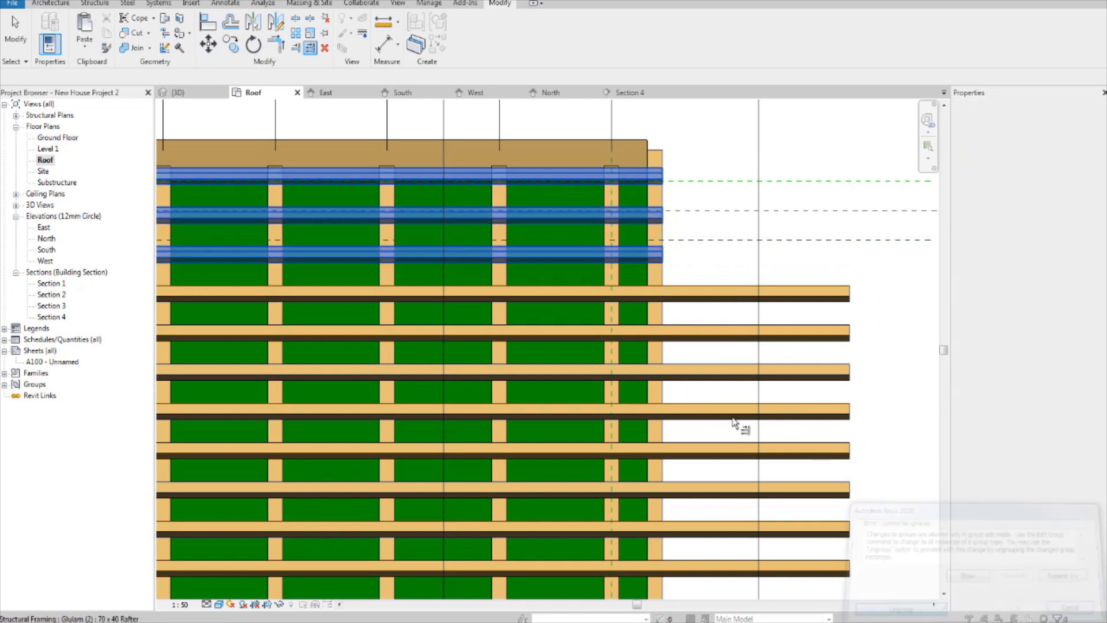
pyautogui.click(626, 298)
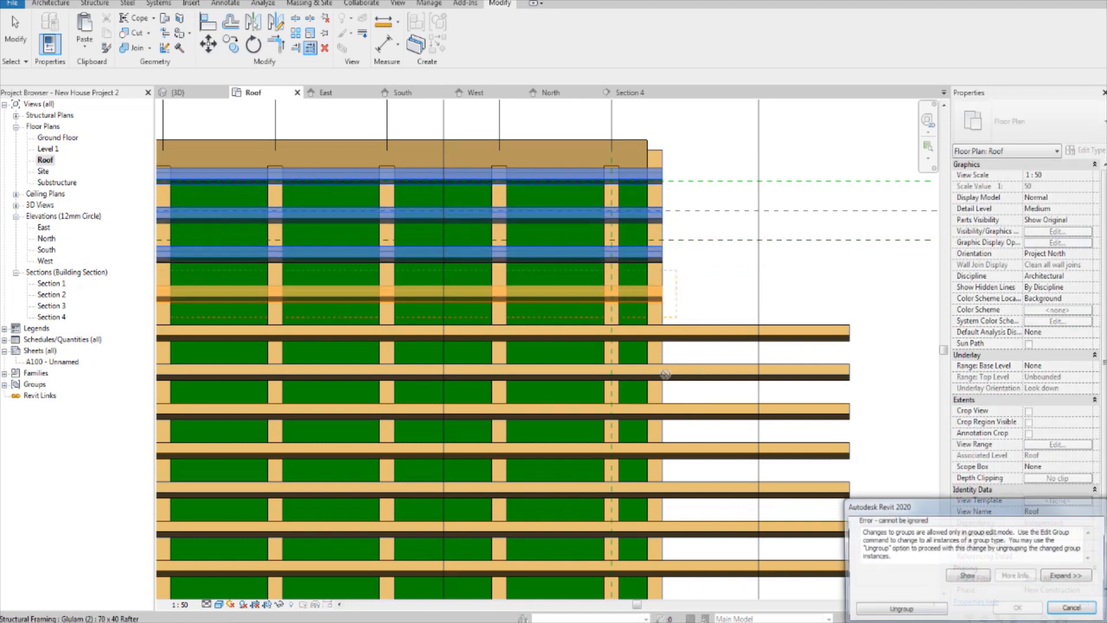
pyautogui.click(935, 615)
pyautogui.press('Escape')
pyautogui.press('Escape')
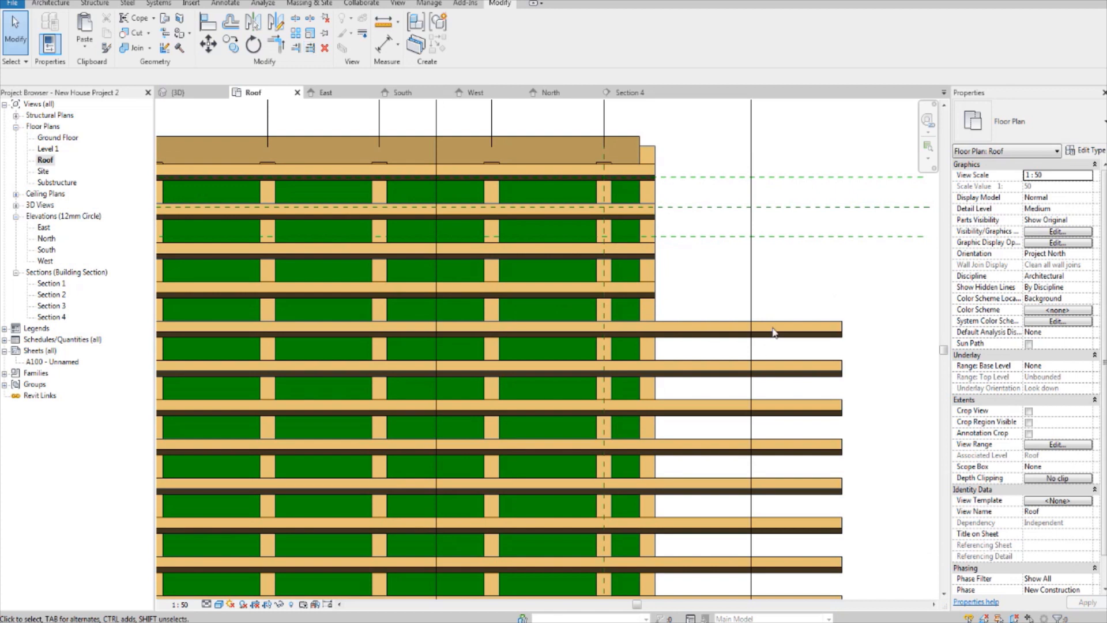
# Step: Select all Array Group 2 instances visible in the Roof plan and ungroup them
pyautogui.click(773, 331)
pyautogui.rightClick(777, 336)
pyautogui.moveTo(874, 460)
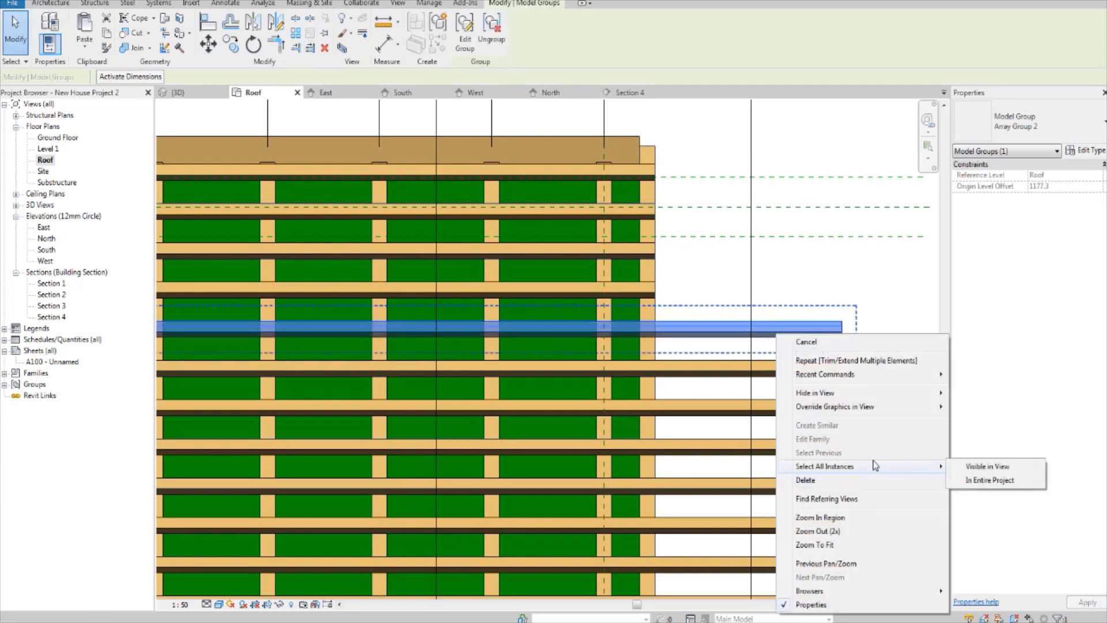
pyautogui.click(980, 467)
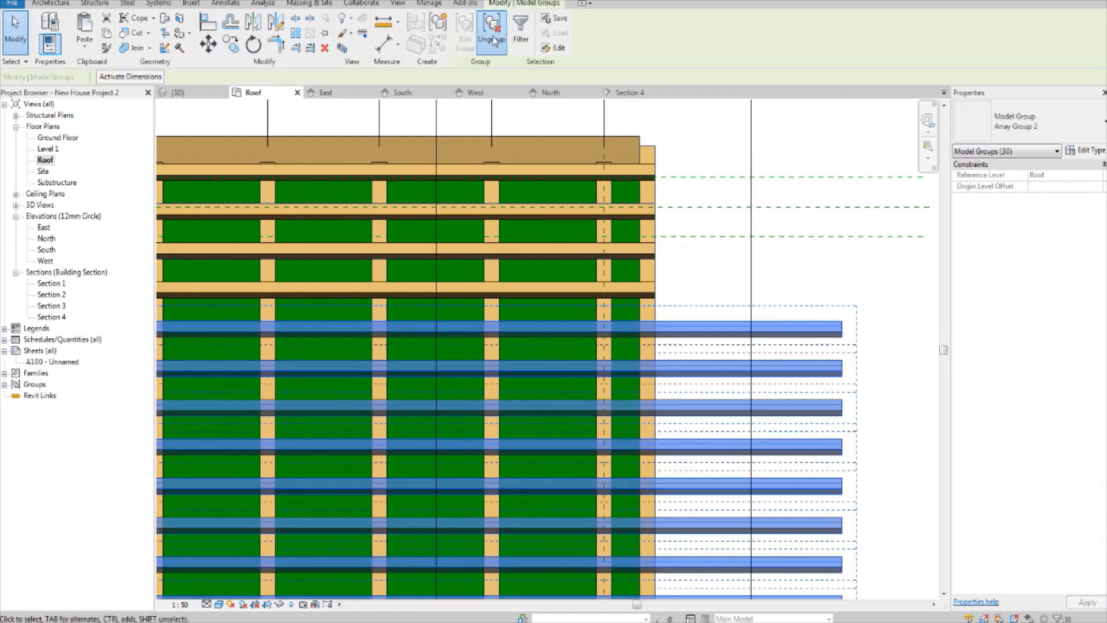
pyautogui.click(494, 40)
pyautogui.click(883, 371)
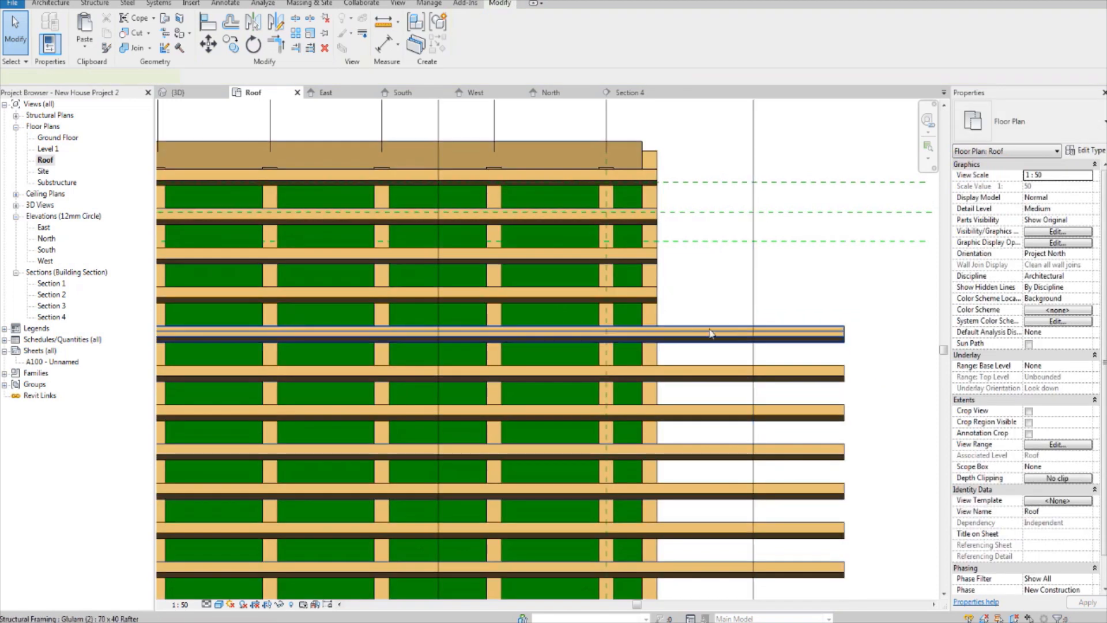
# Step: Trim the next four untrimmed 70 x 40 Rafter members of the upper slope to the end truss's outer face with Trim/Extend Multiple Elements
pyautogui.click(710, 333)
pyautogui.click(310, 49)
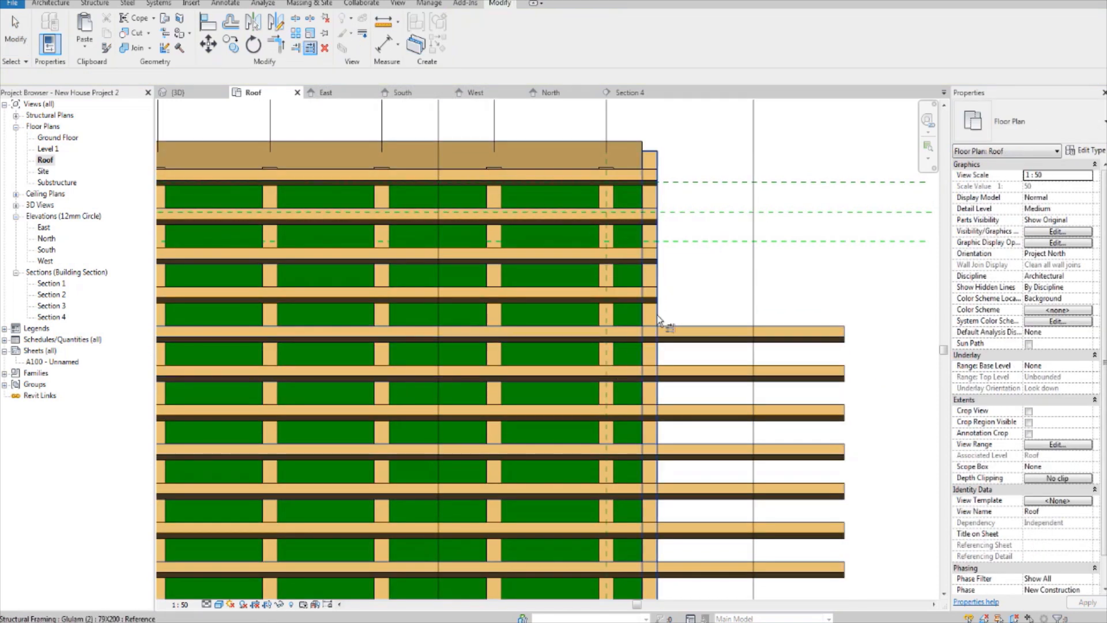
pyautogui.click(623, 338)
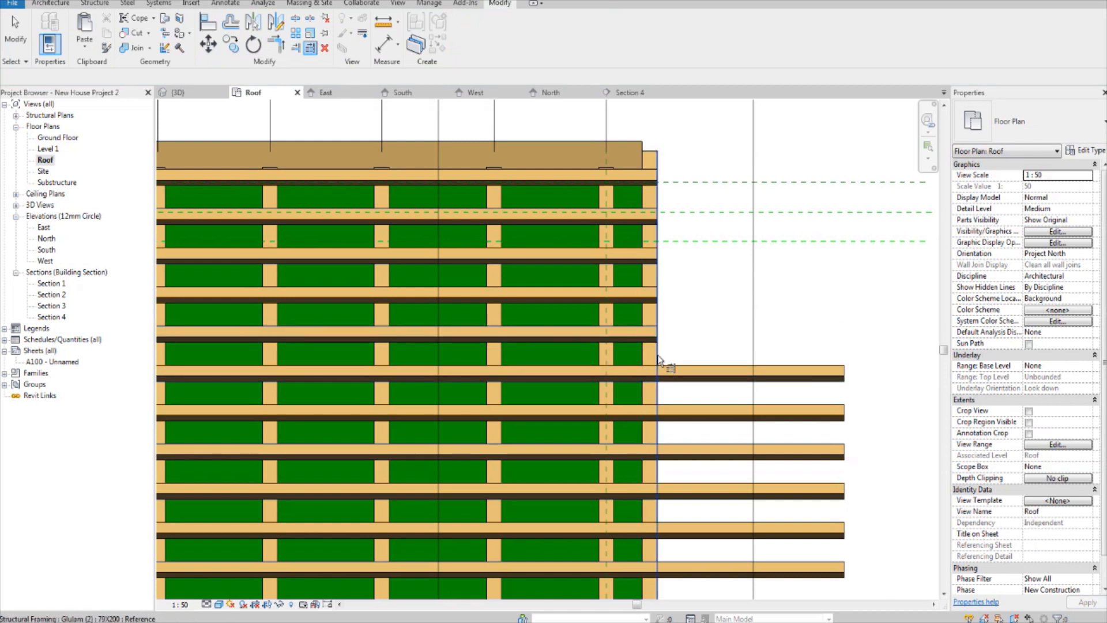
pyautogui.click(637, 377)
pyautogui.moveTo(628, 402); pyautogui.dragTo(629, 356, button='middle')
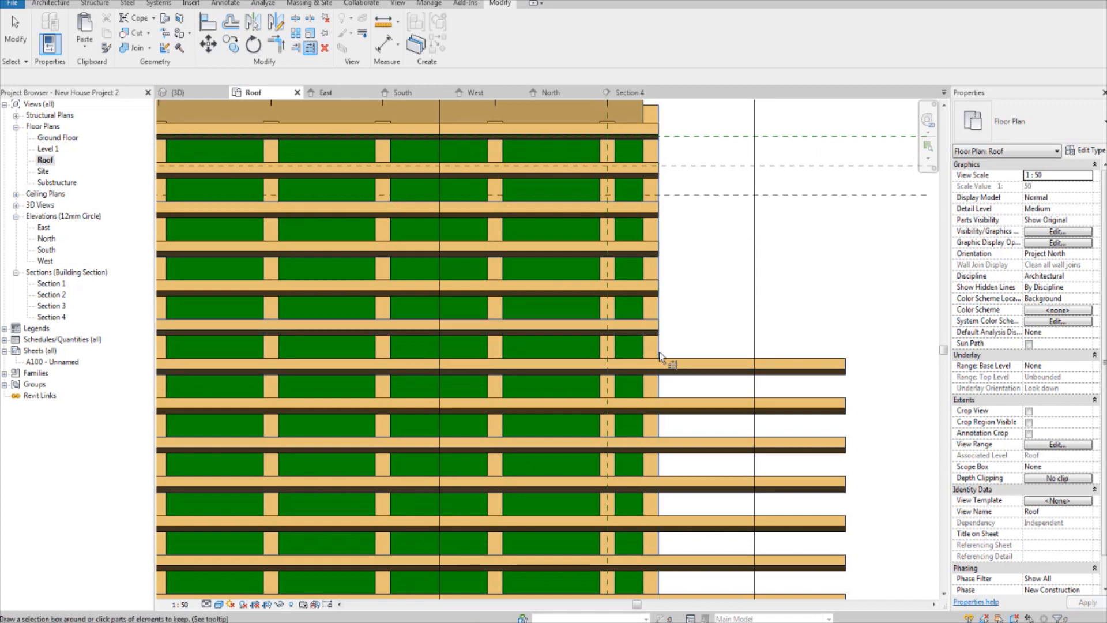
pyautogui.click(654, 367)
pyautogui.moveTo(643, 346); pyautogui.dragTo(643, 296, button='middle')
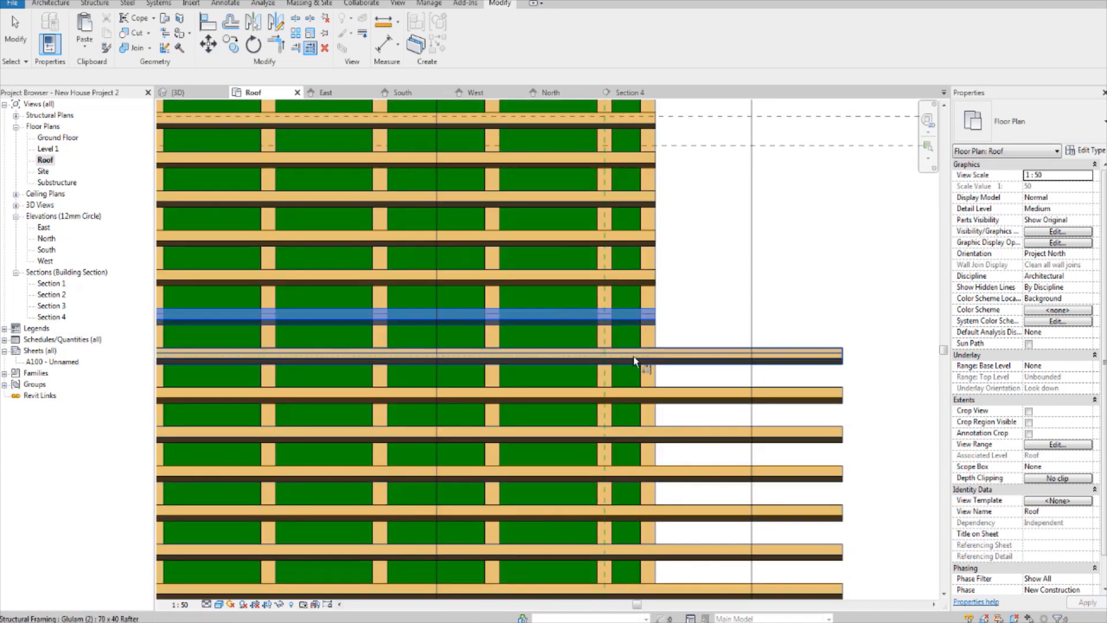
pyautogui.click(635, 361)
# Step: Trim the remaining 70 x 40 Rafter members of the upper slope, down to the ridge, to the same end truss face
pyautogui.moveTo(643, 372); pyautogui.dragTo(615, 256, button='middle')
pyautogui.click(630, 333)
pyautogui.click(630, 323)
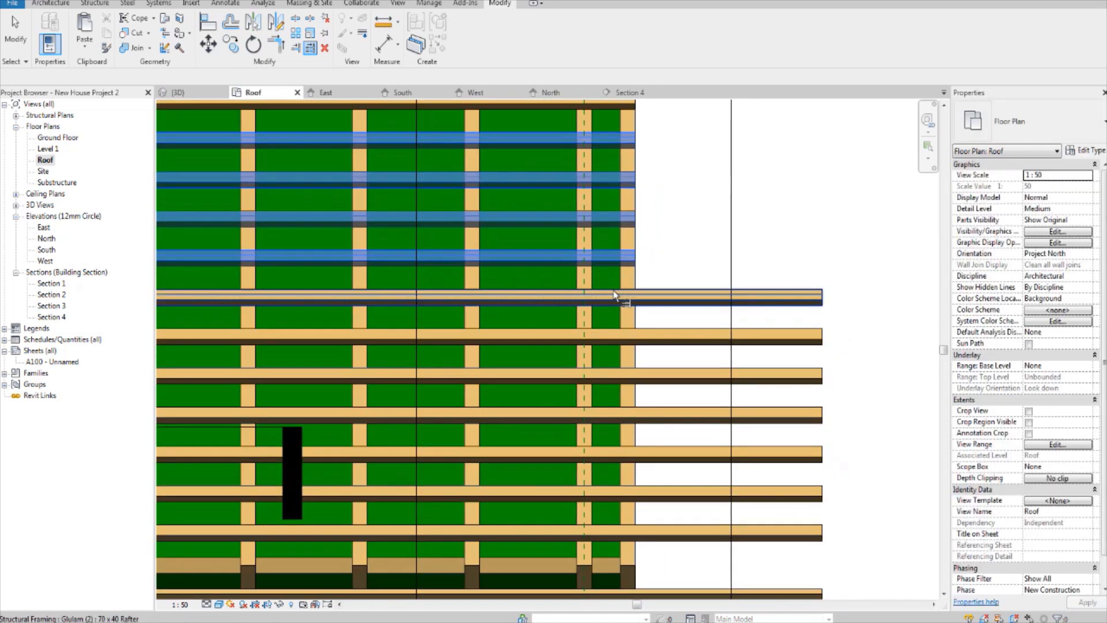
pyautogui.click(615, 296)
pyautogui.moveTo(615, 335); pyautogui.dragTo(613, 295, button='middle')
pyautogui.click(614, 294)
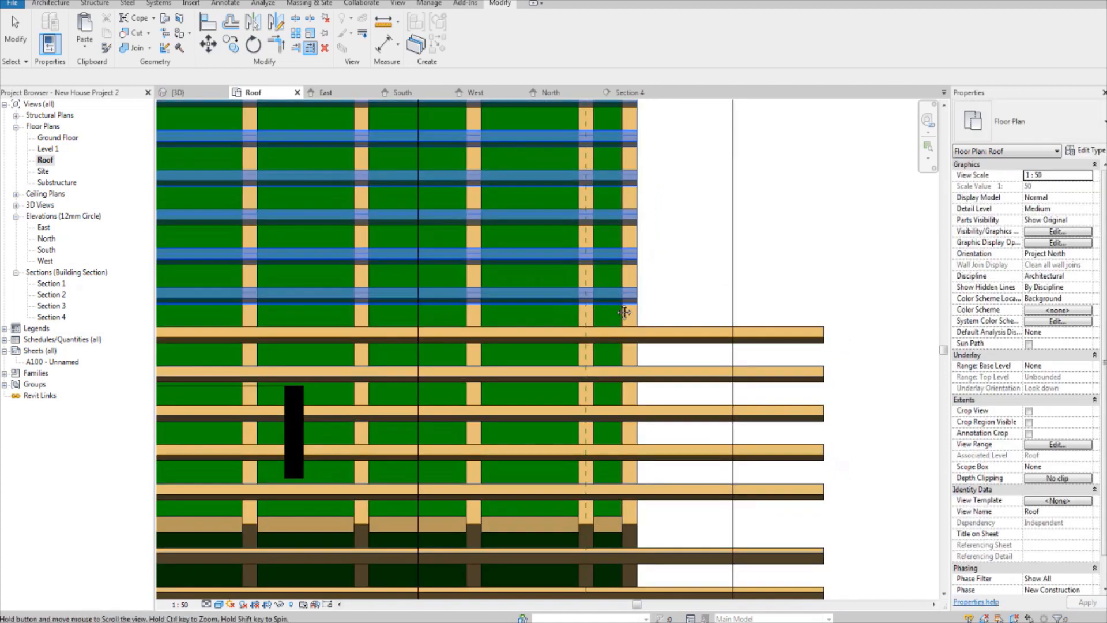
pyautogui.moveTo(616, 335); pyautogui.dragTo(608, 281, button='middle')
pyautogui.click(616, 281)
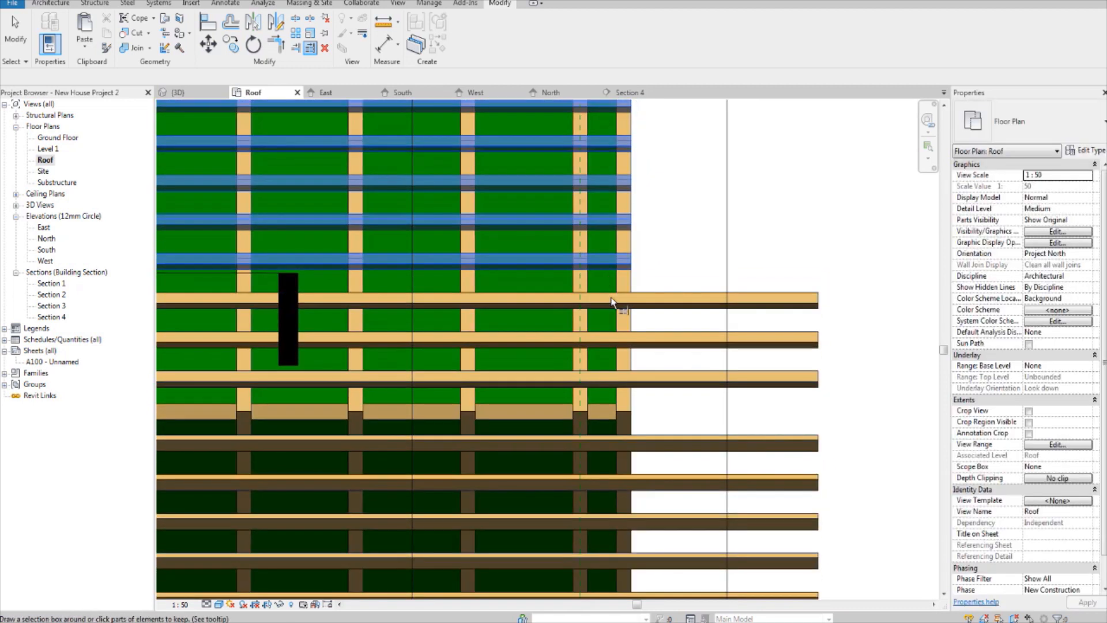
pyautogui.click(612, 300)
pyautogui.moveTo(610, 342); pyautogui.dragTo(600, 250, button='middle')
pyautogui.click(599, 297)
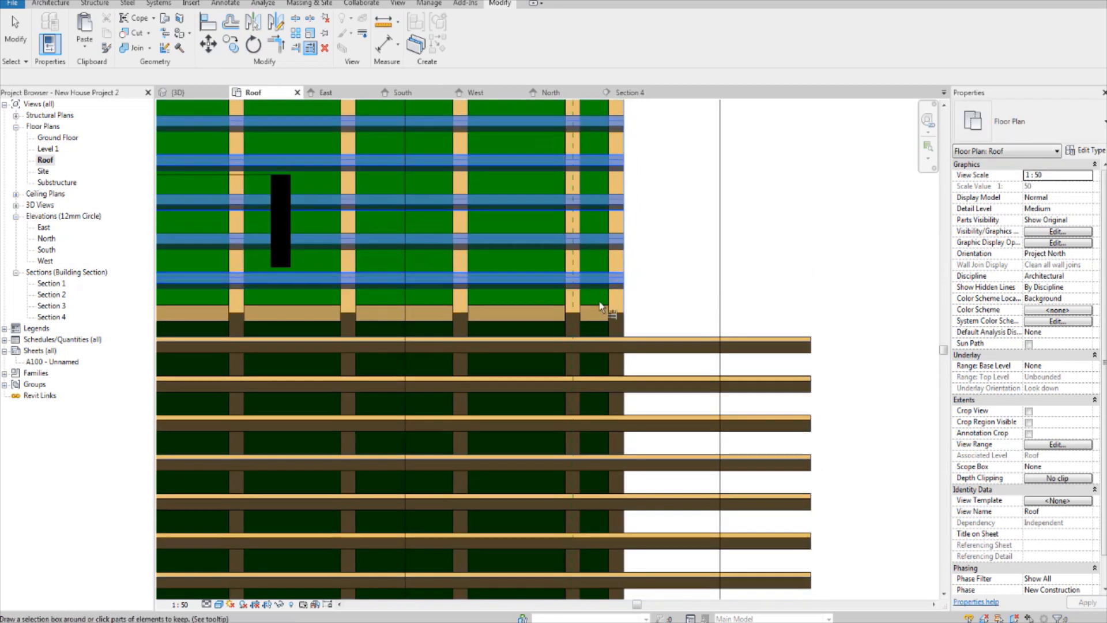
# Step: Trim the first 70 x 40 Rafter members below the ridge to the end truss's outer face, picking the boundary again after clearing it
pyautogui.moveTo(600, 306); pyautogui.dragTo(600, 283, button='middle')
pyautogui.click(600, 321)
pyautogui.moveTo(601, 323); pyautogui.dragTo(592, 273, button='middle')
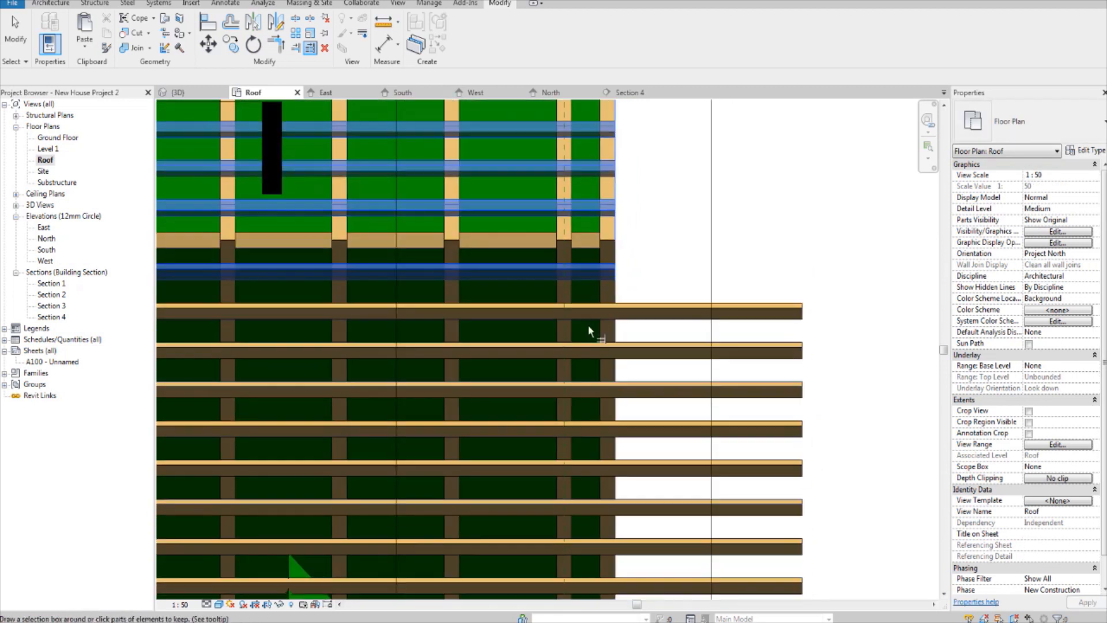
pyautogui.press('Escape')
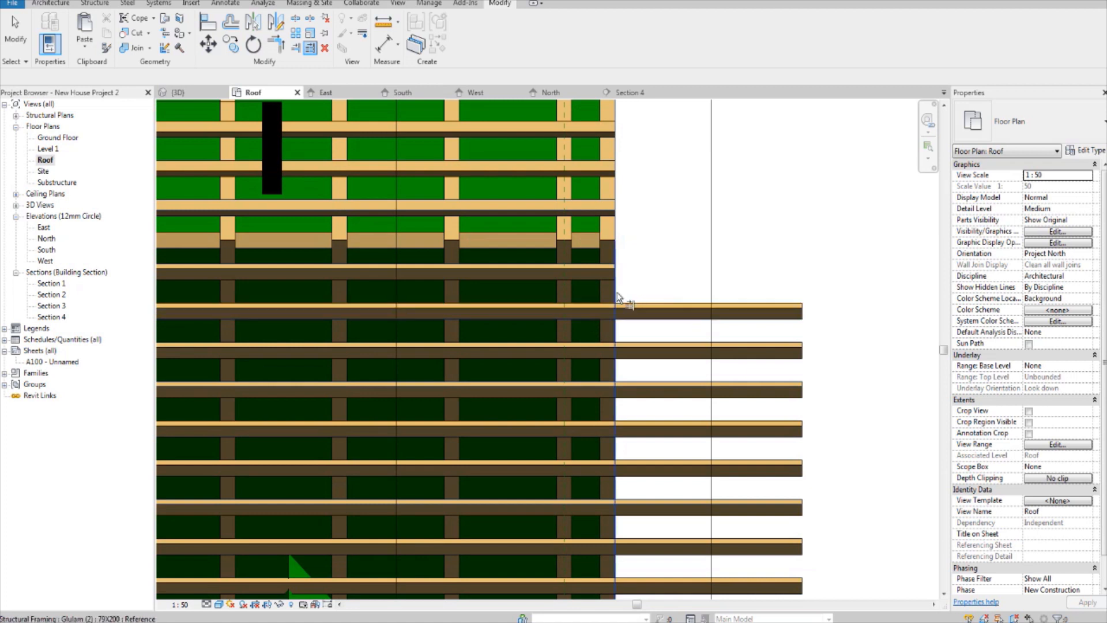
pyautogui.click(596, 316)
pyautogui.moveTo(597, 316); pyautogui.dragTo(594, 212, button='middle')
pyautogui.click(589, 276)
pyautogui.click(585, 269)
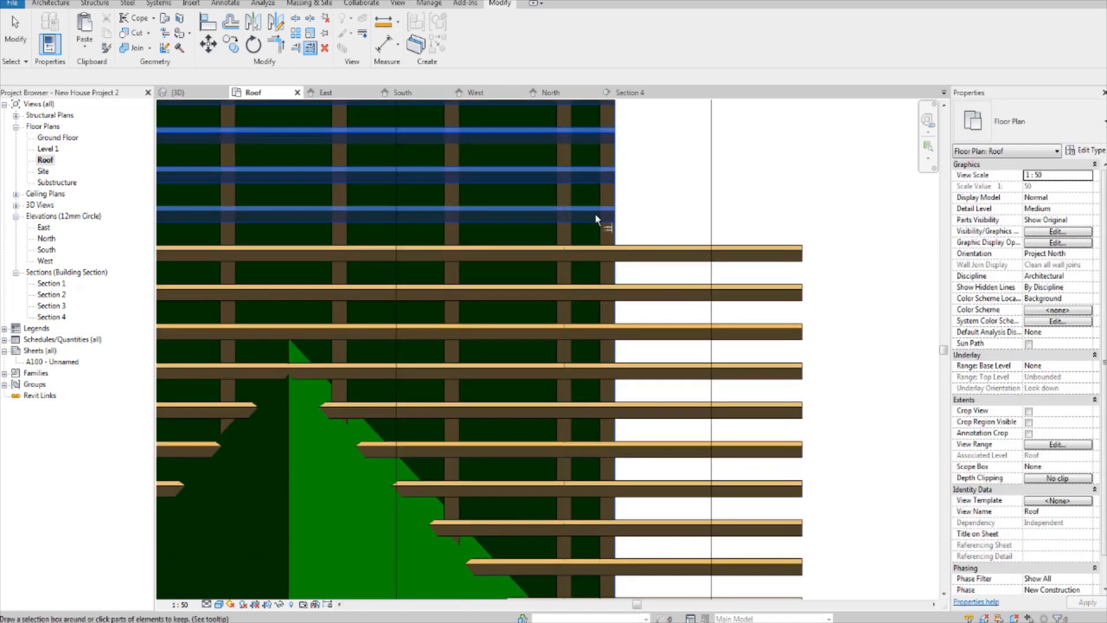
# Step: Trim the next 70 x 40 Rafter members around the peak of the front gable roof to the end truss's outer face
pyautogui.click(591, 247)
pyautogui.moveTo(596, 297); pyautogui.dragTo(598, 255, button='middle')
pyautogui.click(588, 230)
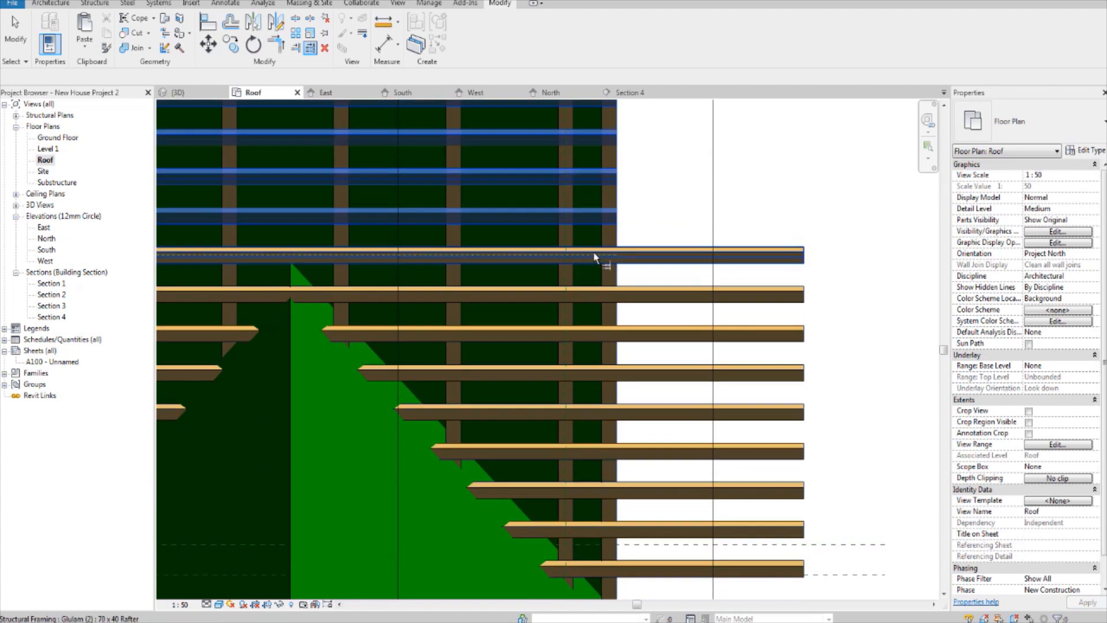
pyautogui.click(598, 254)
pyautogui.moveTo(592, 315); pyautogui.dragTo(593, 265, button='middle')
pyautogui.click(588, 279)
pyautogui.moveTo(583, 326); pyautogui.dragTo(580, 260, button='middle')
pyautogui.click(580, 259)
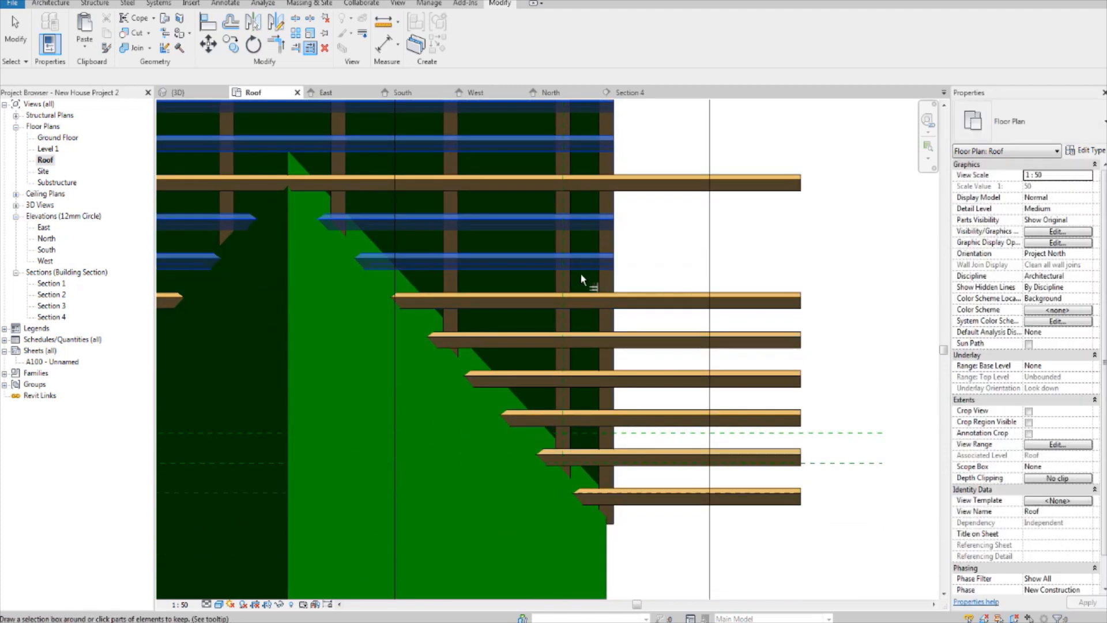
# Step: Trim the skipped member at the gable peak and the last six 70 x 40 members down to the eaves to the end truss face
pyautogui.click(586, 186)
pyautogui.click(602, 300)
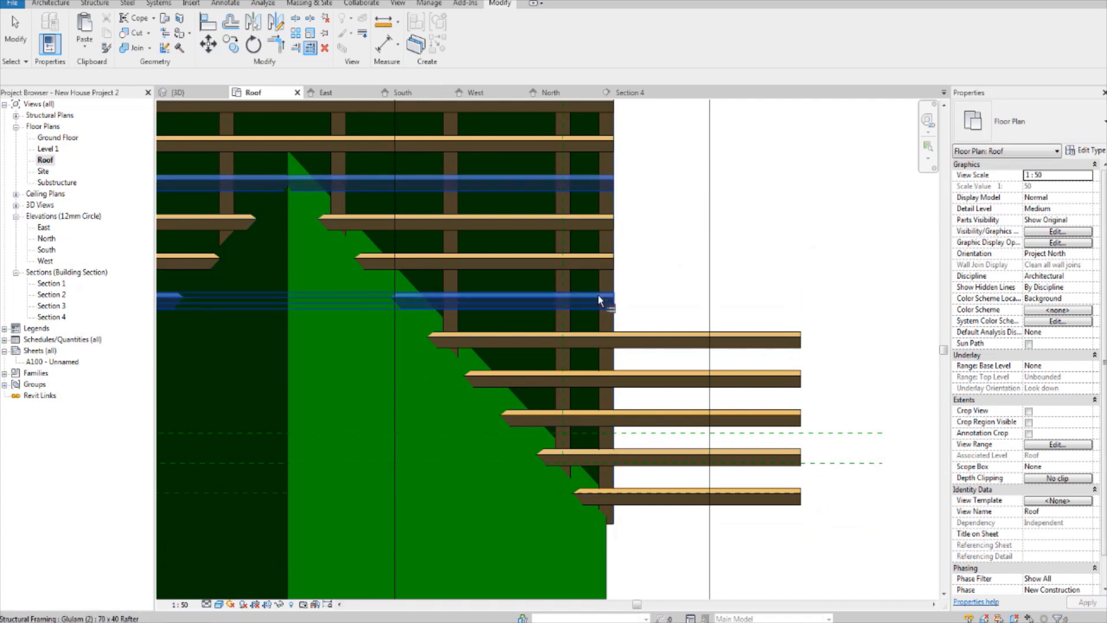
pyautogui.click(597, 340)
pyautogui.click(591, 378)
pyautogui.moveTo(589, 376); pyautogui.dragTo(608, 238, button='middle')
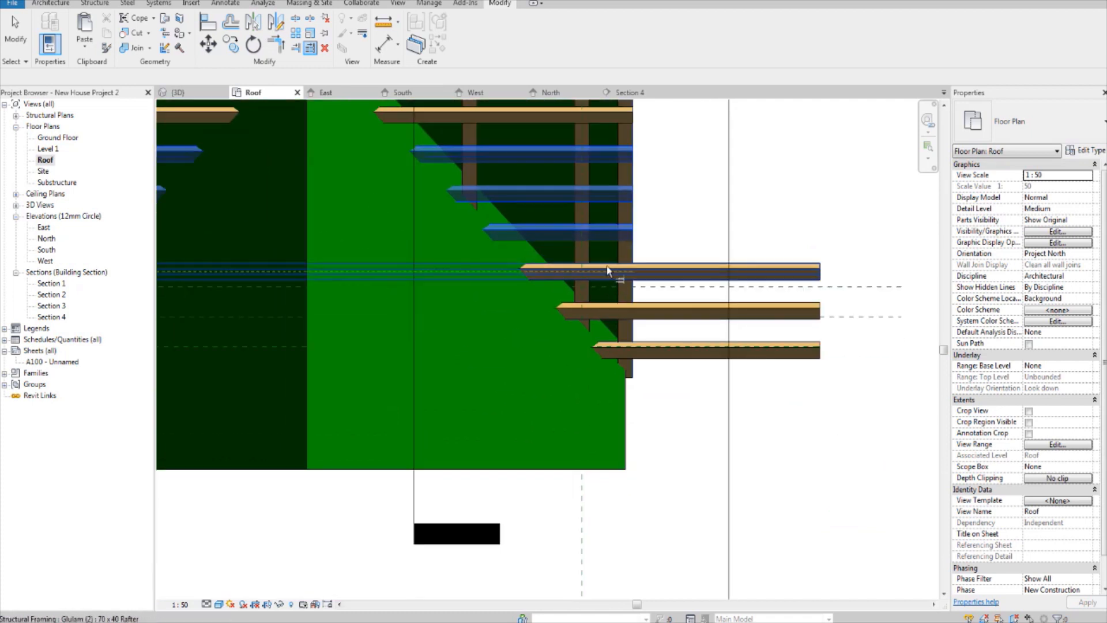
pyautogui.click(607, 271)
pyautogui.click(613, 311)
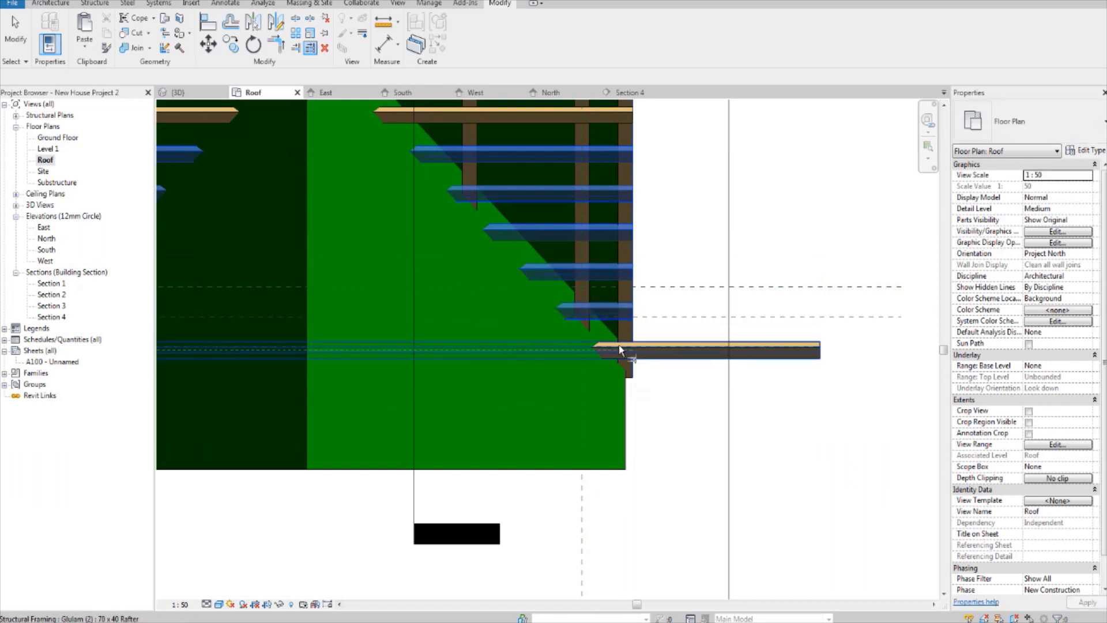
pyautogui.click(619, 345)
# Step: Trim the overhanging 70 x 40 Rafter members at the opposite end of the roof to that end truss's outer face
pyautogui.scroll(-6, 618, 344)
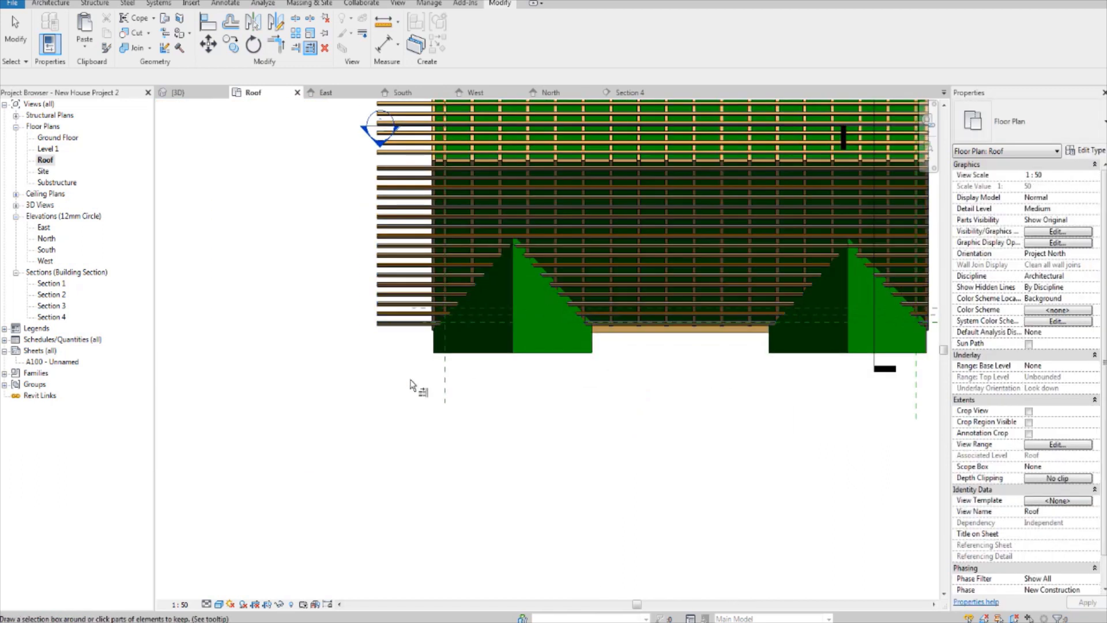
pyautogui.scroll(6, 507, 333)
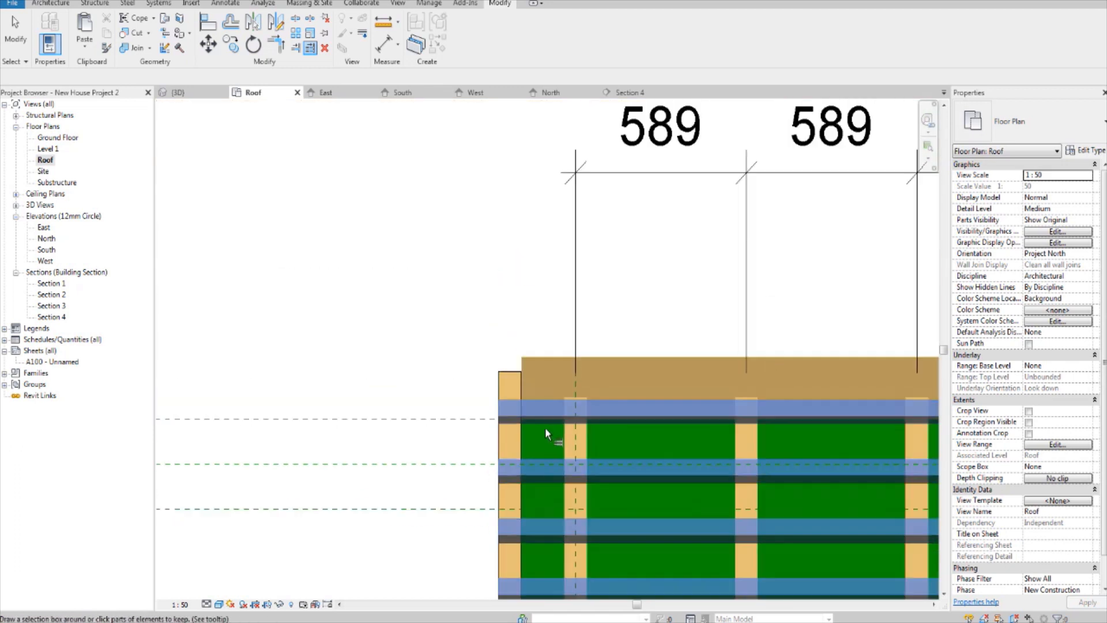
pyautogui.scroll(-8, 545, 428)
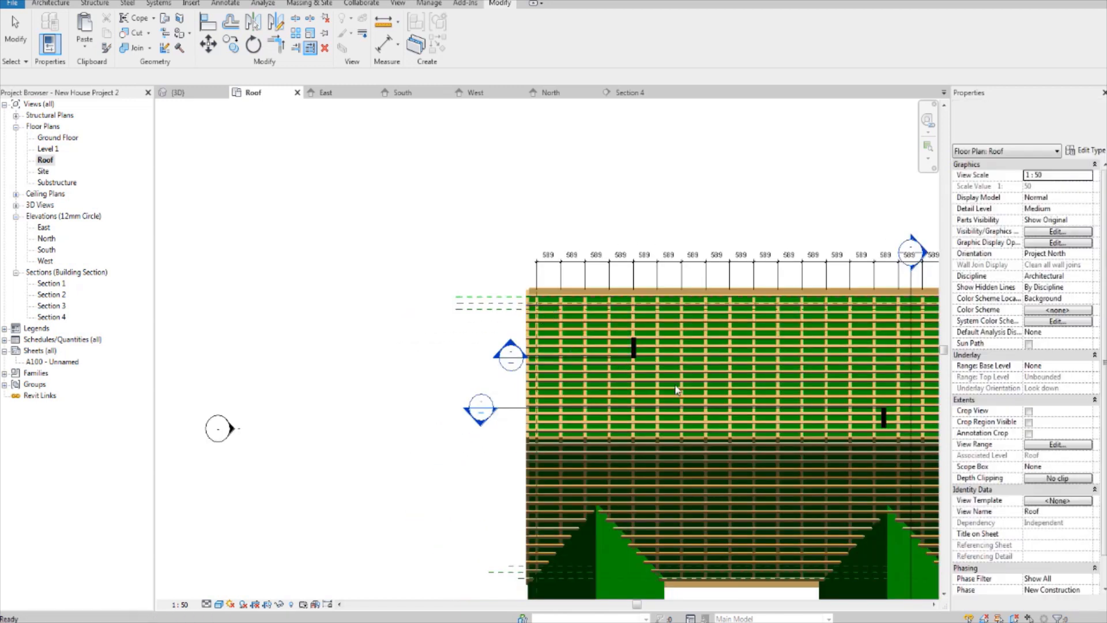
pyautogui.moveTo(684, 414); pyautogui.dragTo(543, 315, button='middle')
pyautogui.scroll(1, 542, 315)
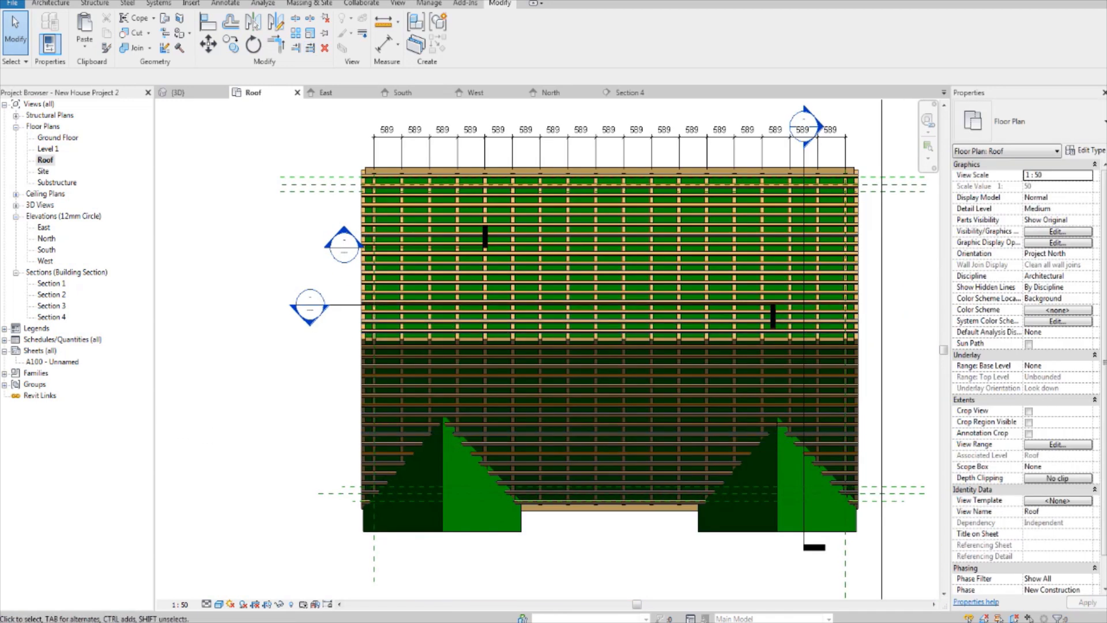
# Step: Examine the trimmed 70 x 40 members on both roof slopes in the 3D view and the Roof floor plan
pyautogui.click(180, 92)
pyautogui.moveTo(686, 441); pyautogui.dragTo(624, 452, button='middle')
pyautogui.scroll(-1, 611, 331)
pyautogui.keyDown('shift'); pyautogui.moveTo(345, 450); pyautogui.dragTo(551, 410, button='middle'); pyautogui.keyUp('shift')
pyautogui.keyDown('shift'); pyautogui.moveTo(352, 423); pyautogui.dragTo(481, 439, button='middle'); pyautogui.keyUp('shift')
pyautogui.scroll(2, 481, 439)
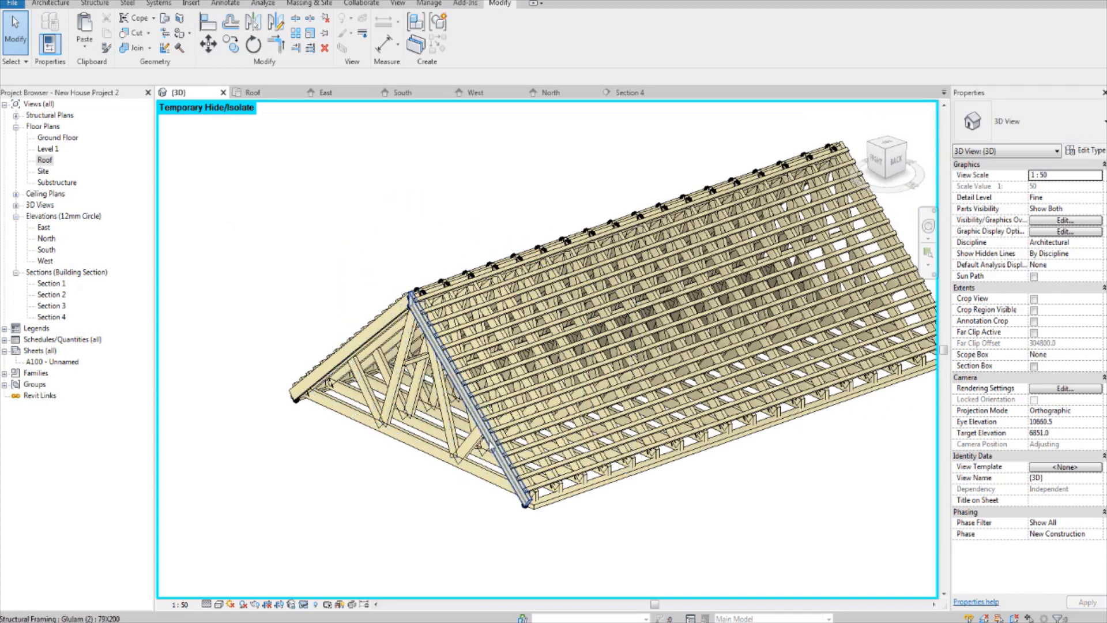
pyautogui.scroll(-2, 491, 446)
pyautogui.keyDown('shift'); pyautogui.moveTo(657, 455); pyautogui.dragTo(706, 441, button='middle'); pyautogui.keyUp('shift')
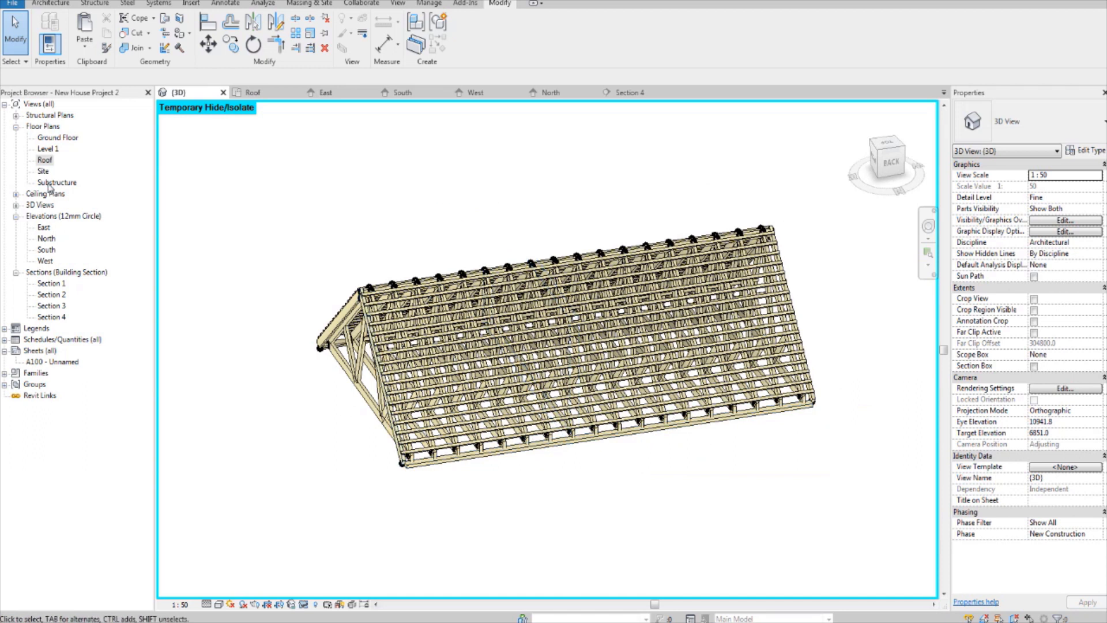
pyautogui.doubleClick(48, 159)
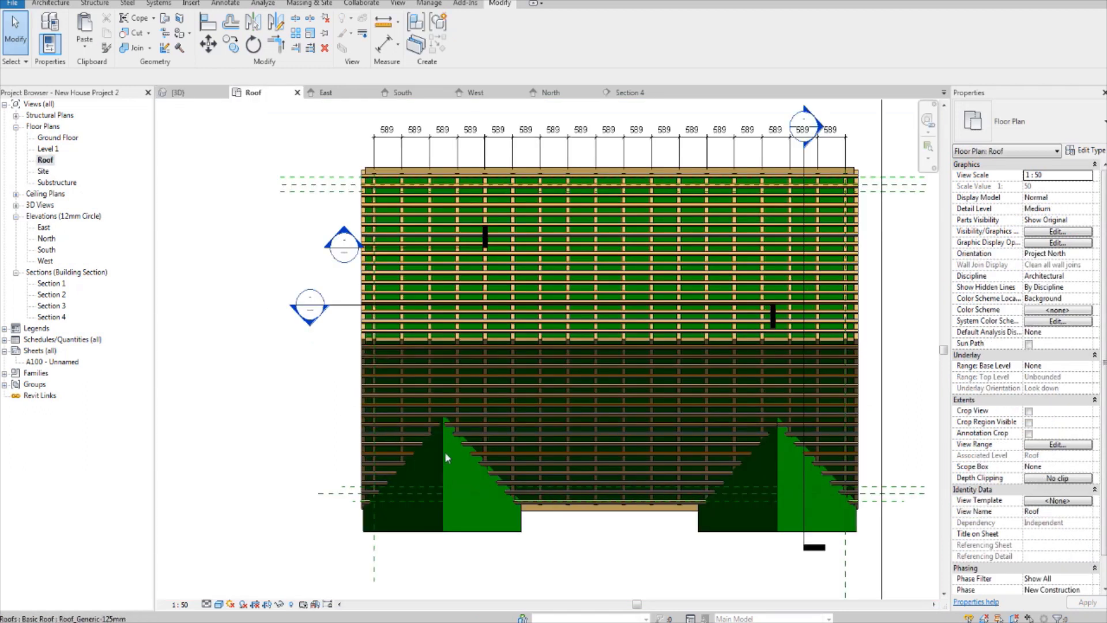
pyautogui.scroll(-3, 468, 461)
pyautogui.moveTo(707, 569); pyautogui.dragTo(669, 474, button='middle')
pyautogui.scroll(2, 435, 458)
pyautogui.moveTo(421, 456); pyautogui.dragTo(362, 491, button='middle')
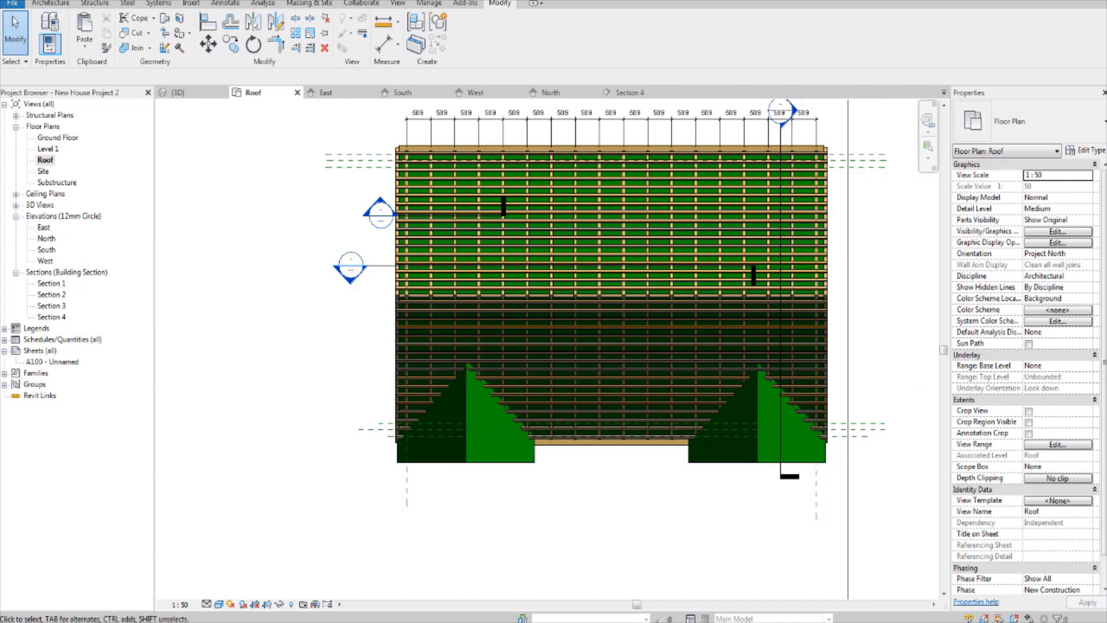
# Step: Reset the temporary hide/isolate in the 3D view to show the whole house again
pyautogui.click(176, 92)
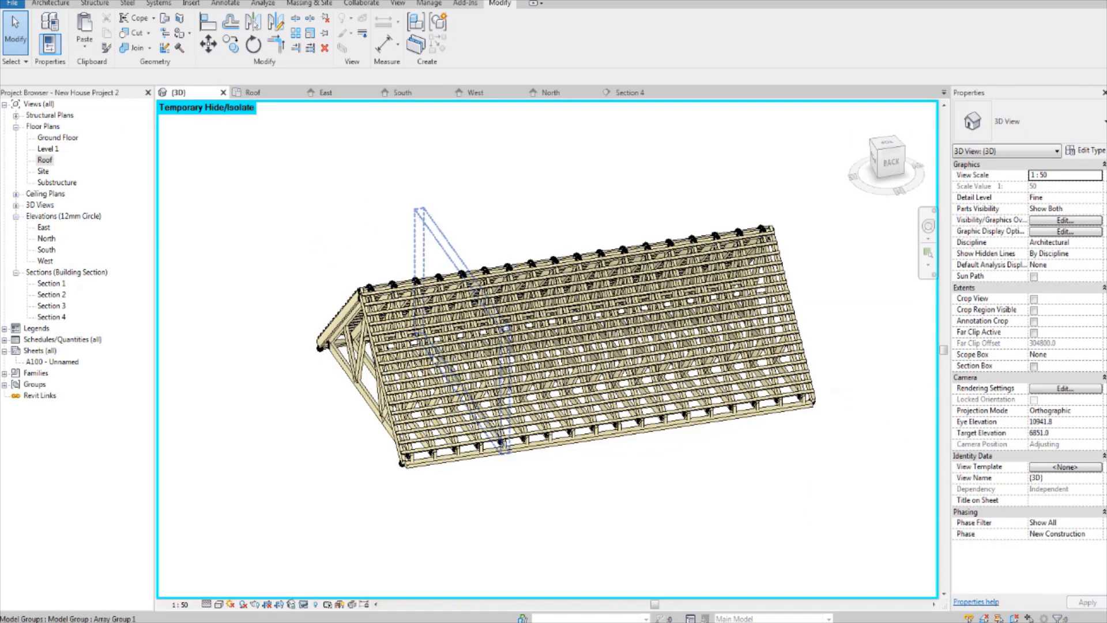
pyautogui.click(304, 603)
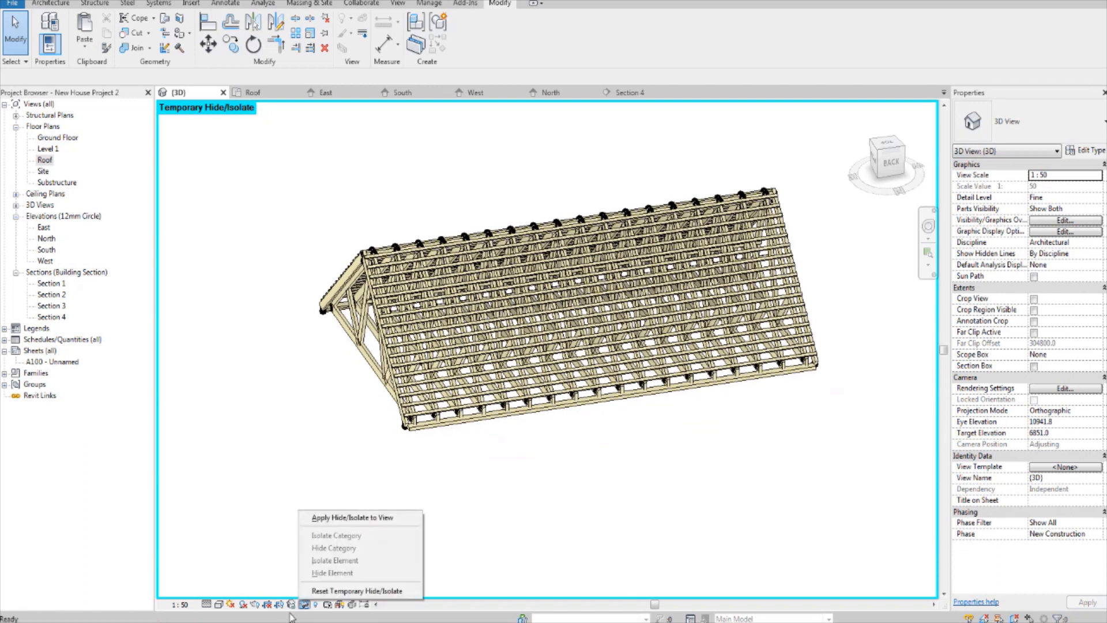
pyautogui.click(321, 591)
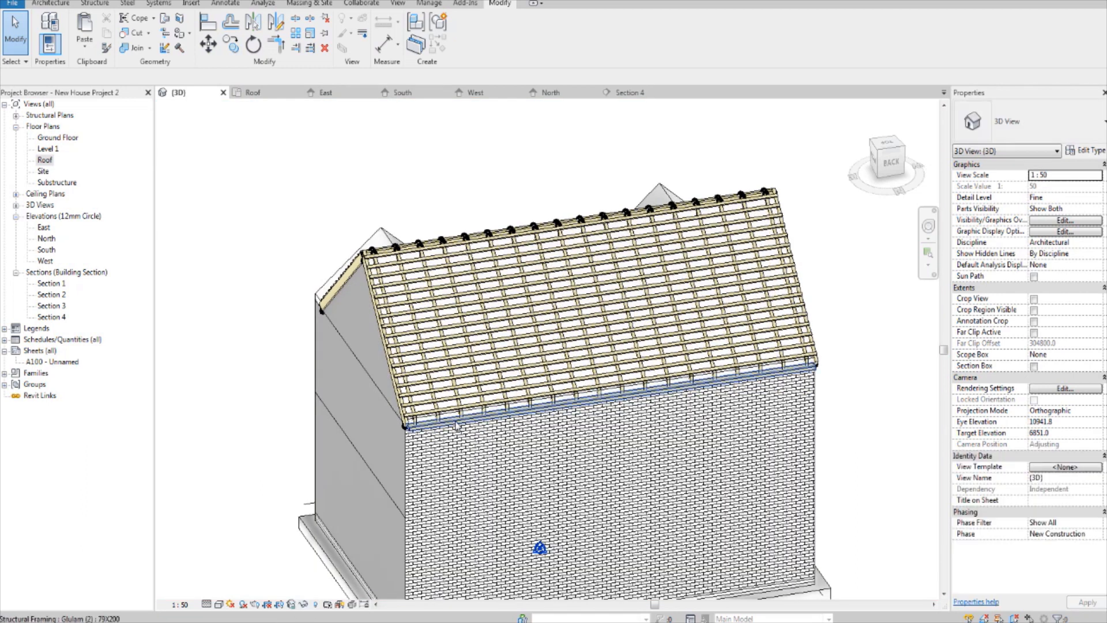
pyautogui.moveTo(553, 432)
pyautogui.keyDown('shift'); pyautogui.mouseDown(button='middle')
pyautogui.moveTo(623, 430)
pyautogui.moveTo(502, 422)
pyautogui.moveTo(579, 419)
pyautogui.moveTo(568, 412)
pyautogui.mouseUp(button='middle'); pyautogui.keyUp('shift')
pyautogui.scroll(2, 494, 396)
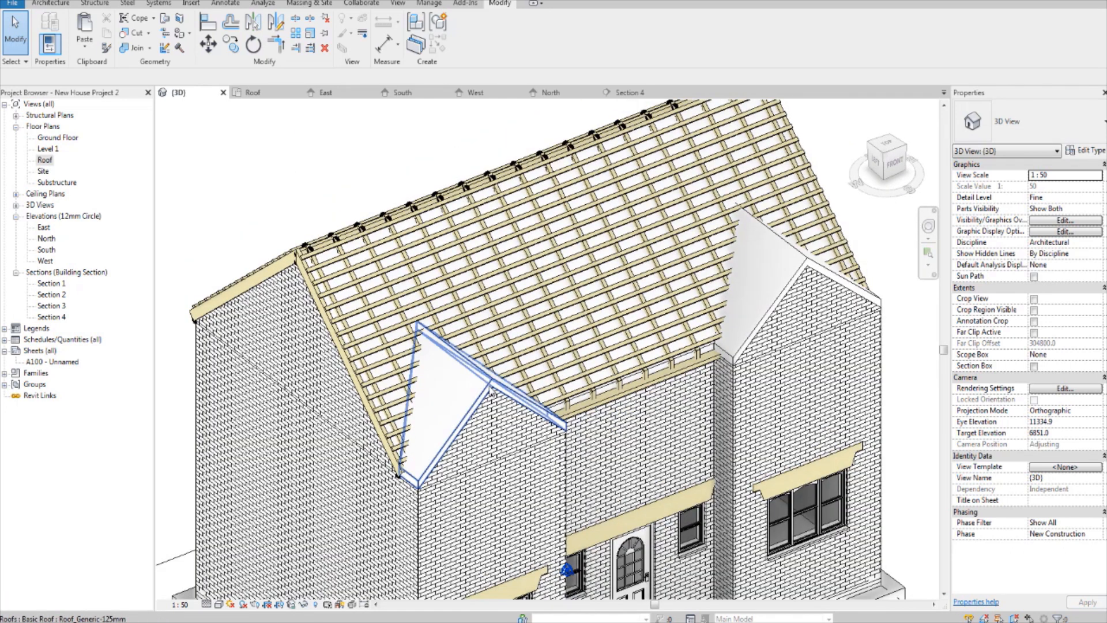
# Step: Try temporarily hiding the two front gable roofs as elements in the 3D view, and undo the hiding
pyautogui.click(488, 391)
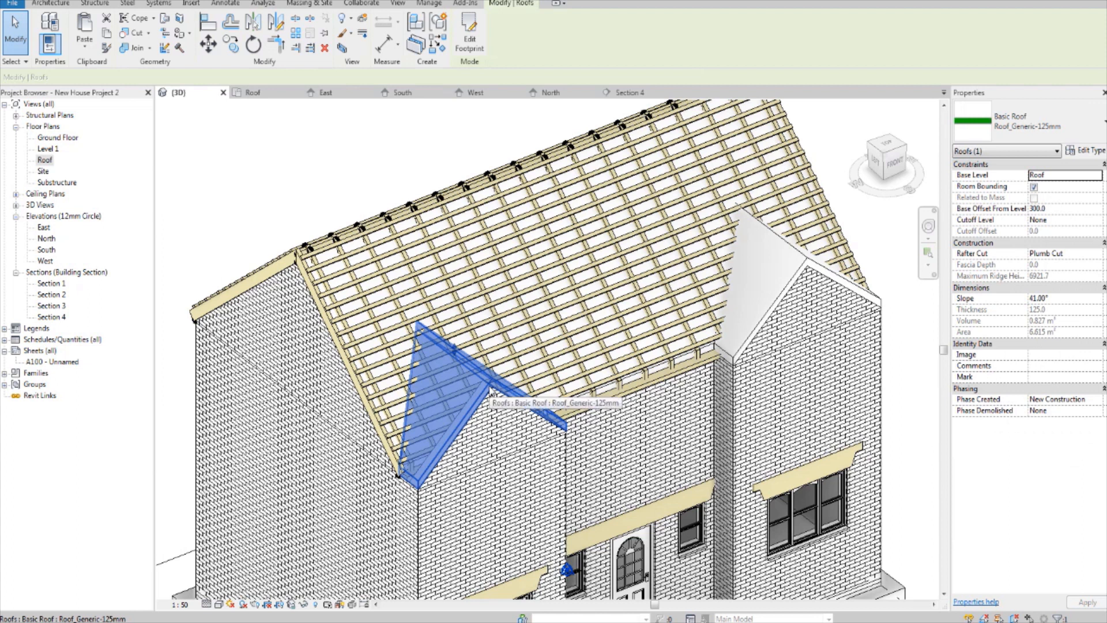
pyautogui.keyDown('ctrl'); pyautogui.click(811, 254); pyautogui.keyUp('ctrl')
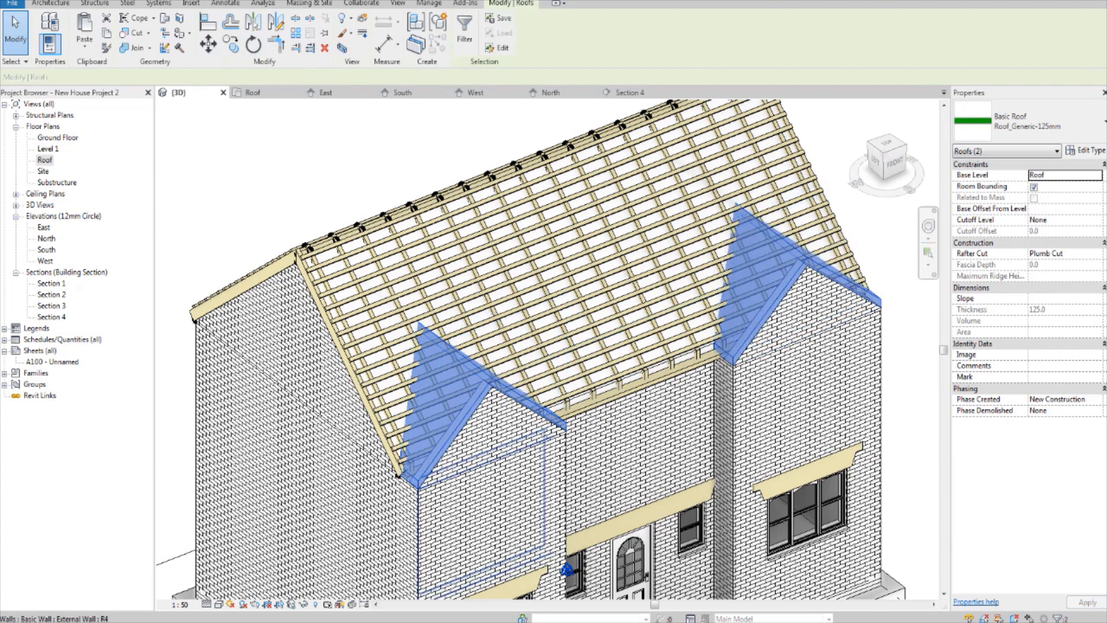
pyautogui.click(302, 607)
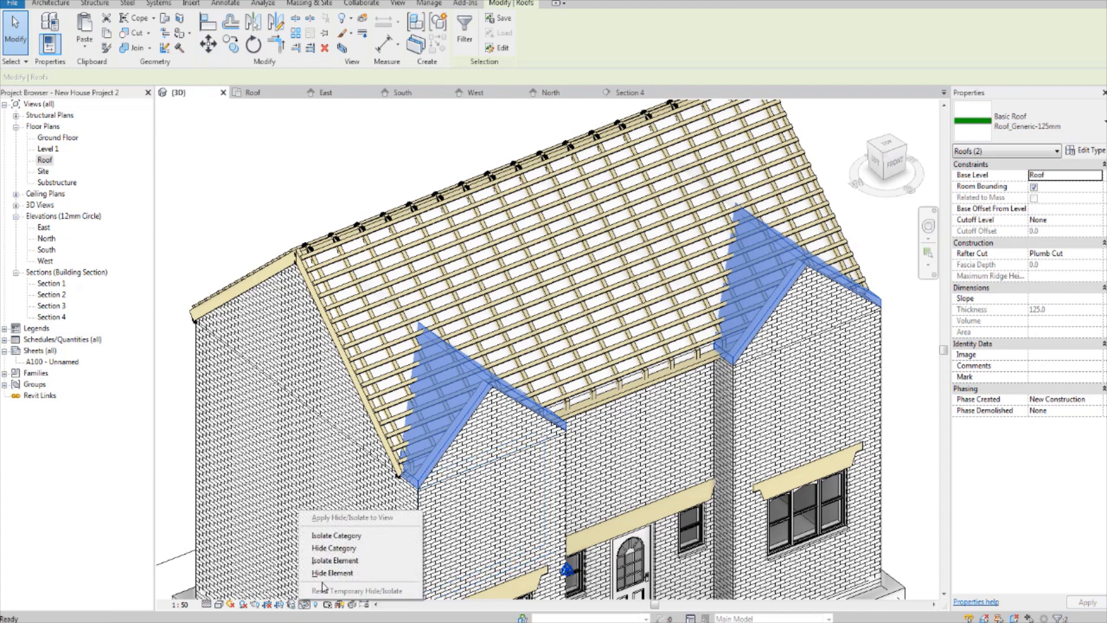
pyautogui.click(335, 577)
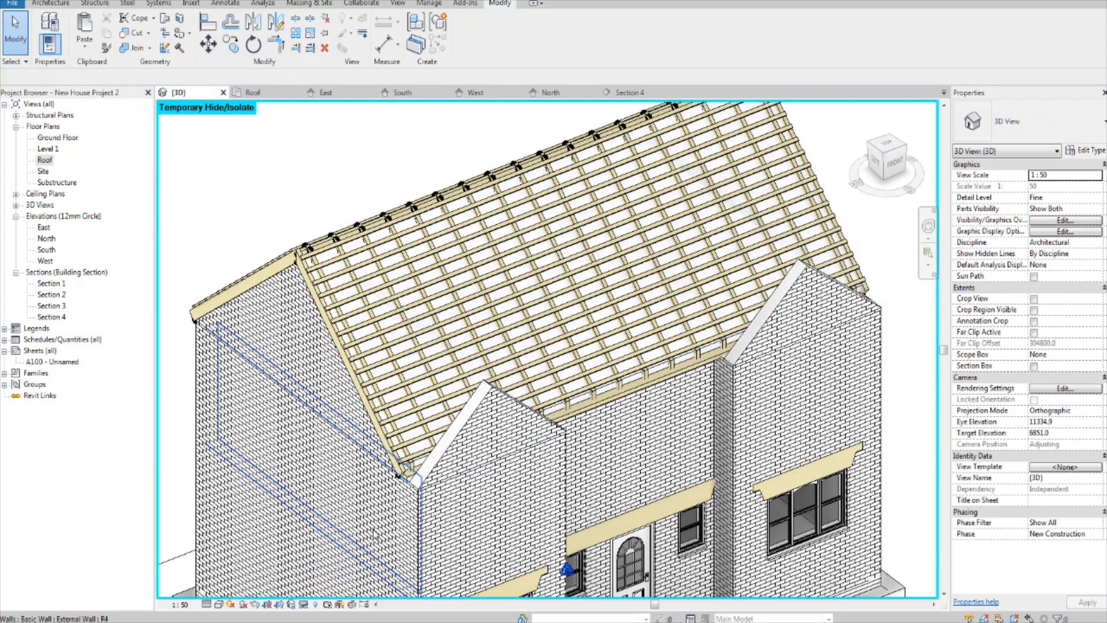
pyautogui.hotkey('ctrl', 'z')
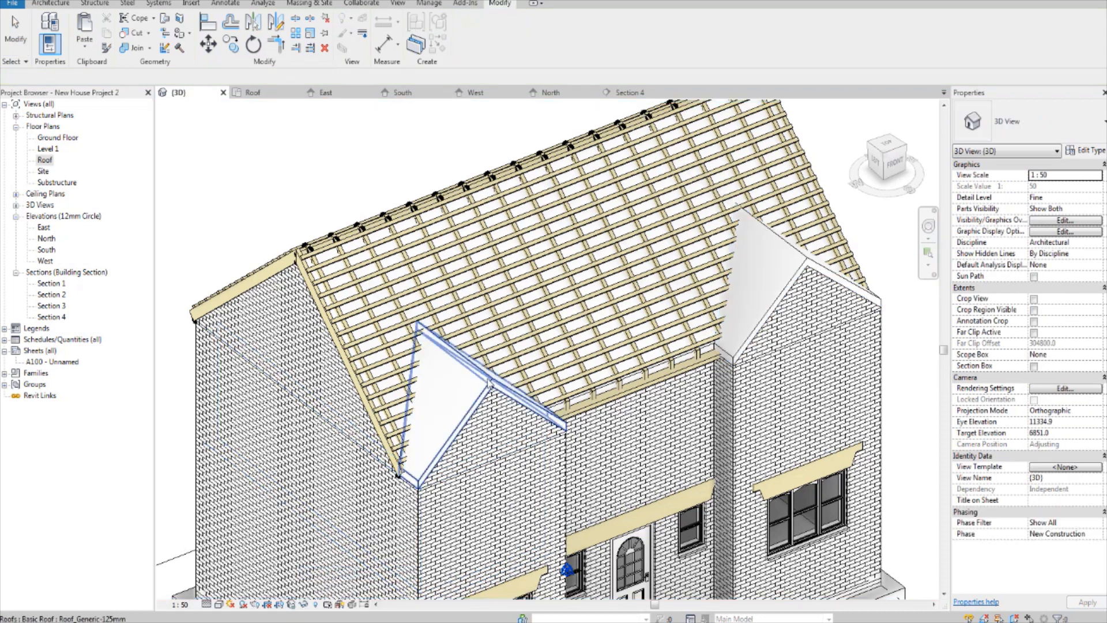
# Step: Temporarily isolate the two front gable roofs as elements in the 3D view
pyautogui.click(494, 387)
pyautogui.keyDown('ctrl'); pyautogui.click(818, 269); pyautogui.keyUp('ctrl')
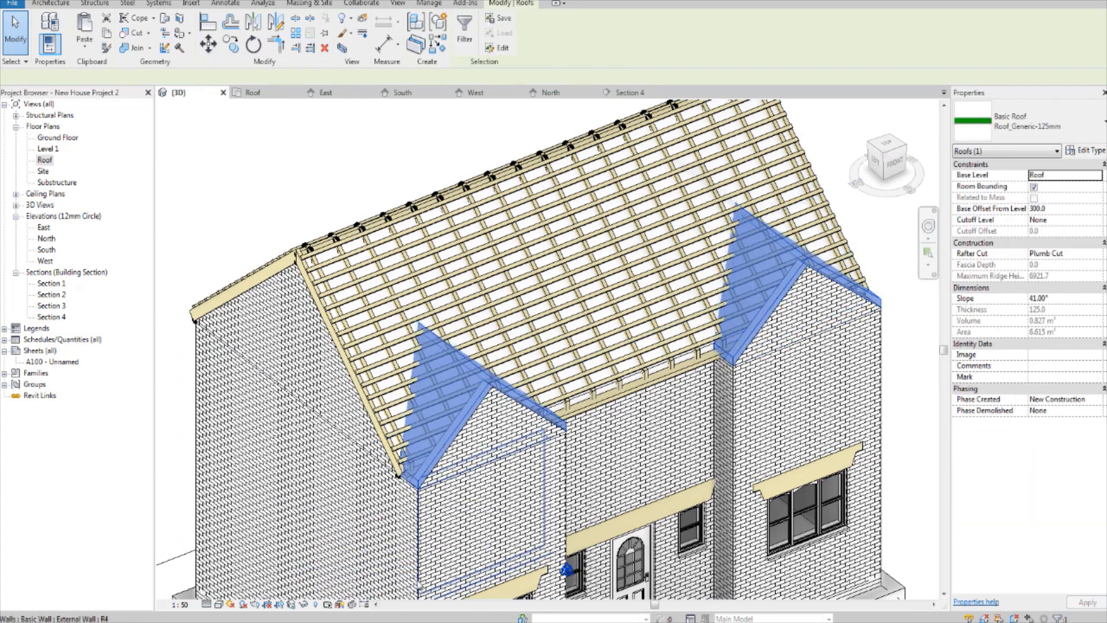
pyautogui.click(304, 604)
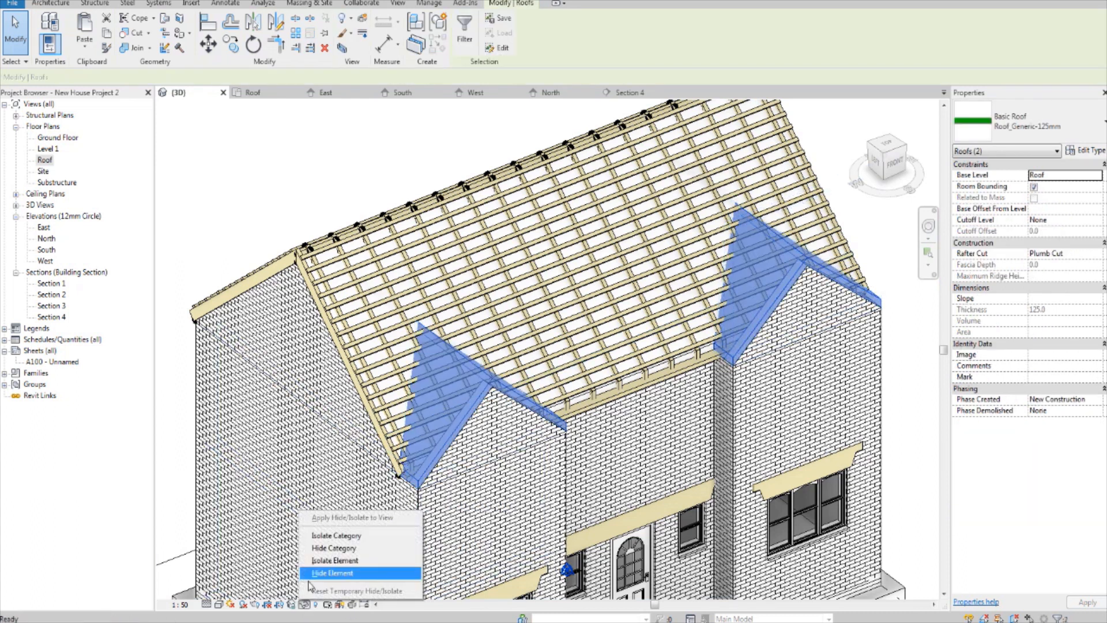
pyautogui.click(345, 561)
pyautogui.click(521, 465)
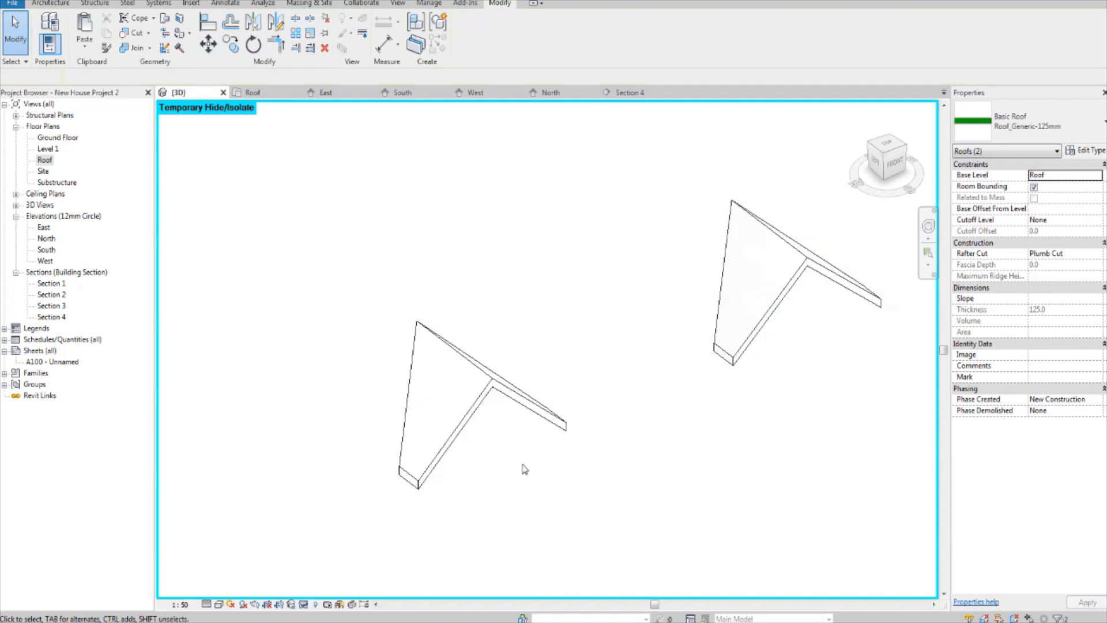
# Step: Try the Wireframe visual style on the isolated gable roofs, and switch back to Hidden Line
pyautogui.scroll(1, 459, 461)
pyautogui.click(219, 604)
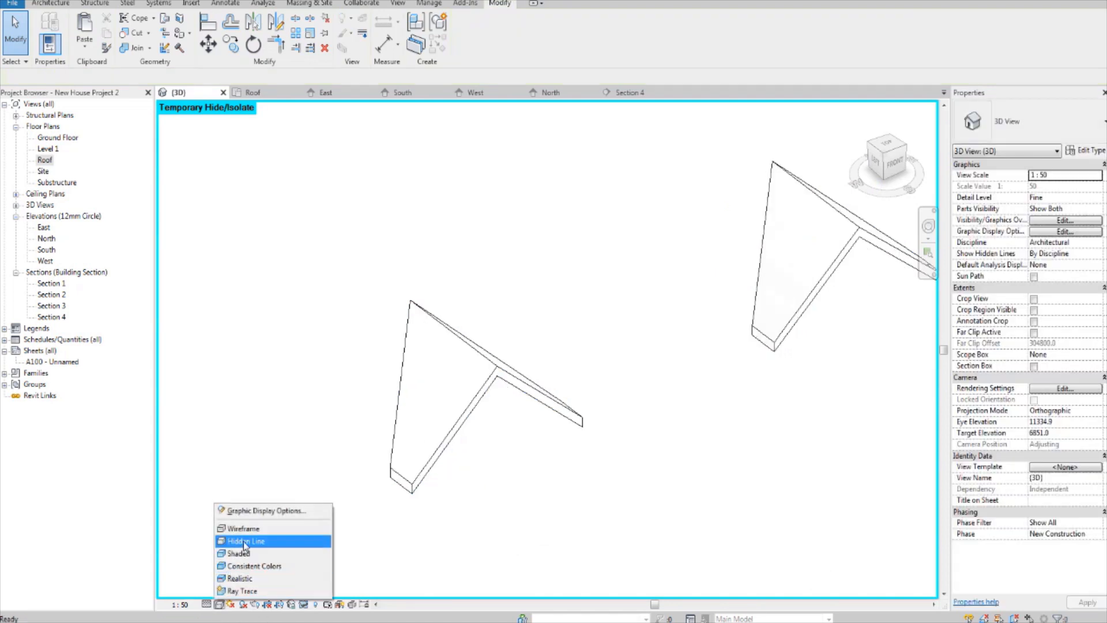
pyautogui.click(266, 523)
pyautogui.click(218, 604)
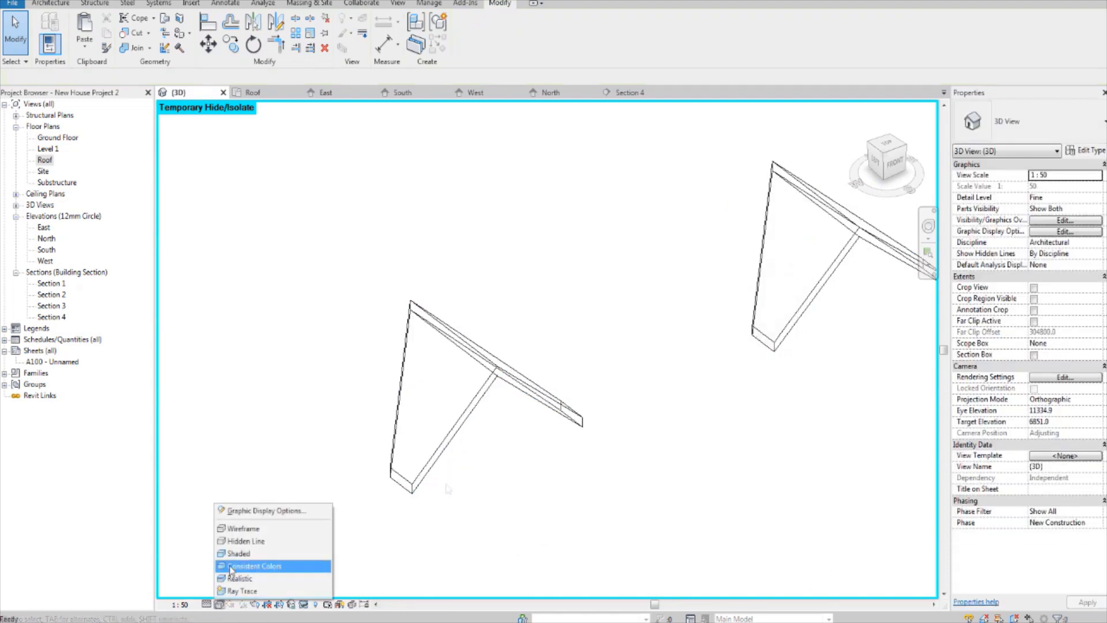
pyautogui.click(248, 541)
# Step: Start structural beam placement with the Glulam (2) 40 x 100 Purlin type and the Pick Lines method at the nearer gable roof
pyautogui.scroll(3, 549, 452)
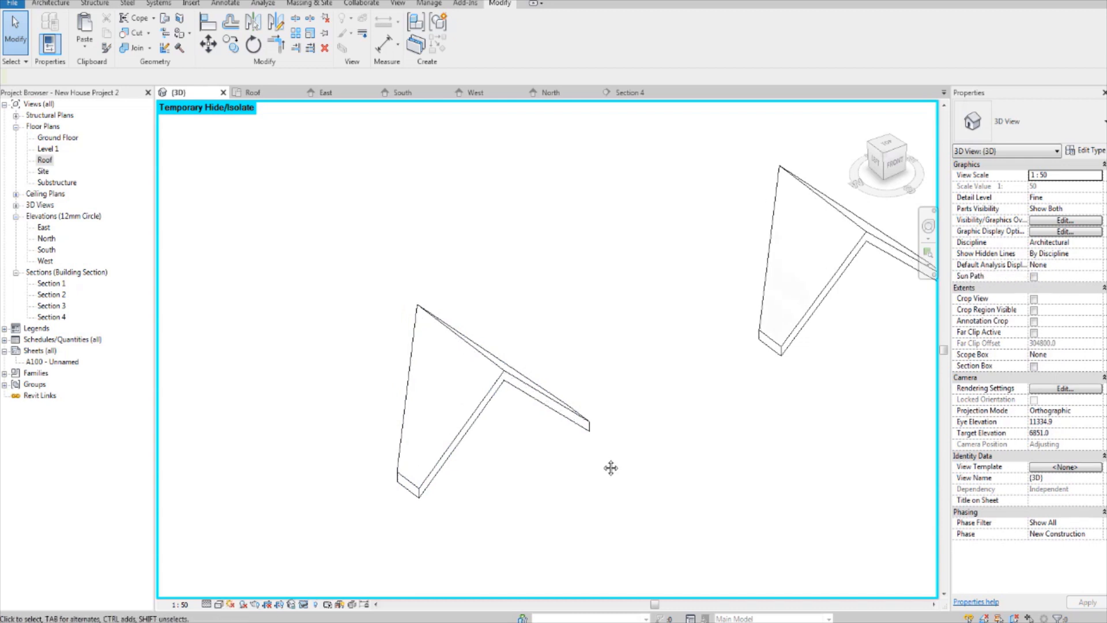
pyautogui.keyDown('shift'); pyautogui.moveTo(503, 434); pyautogui.dragTo(507, 412, button='middle'); pyautogui.keyUp('shift')
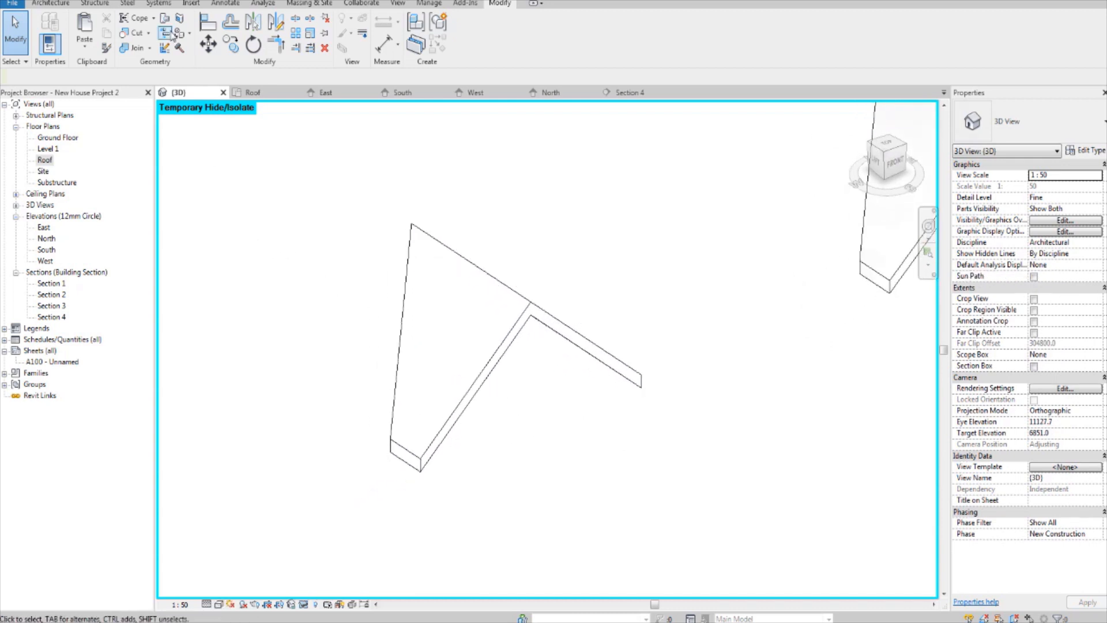
pyautogui.click(108, 5)
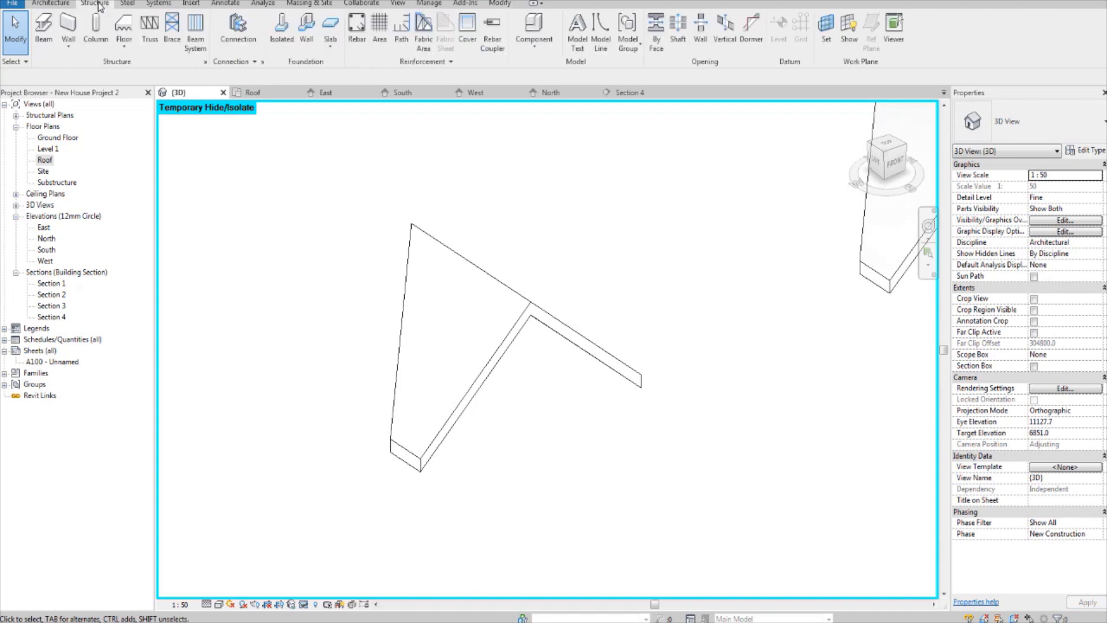
pyautogui.click(43, 26)
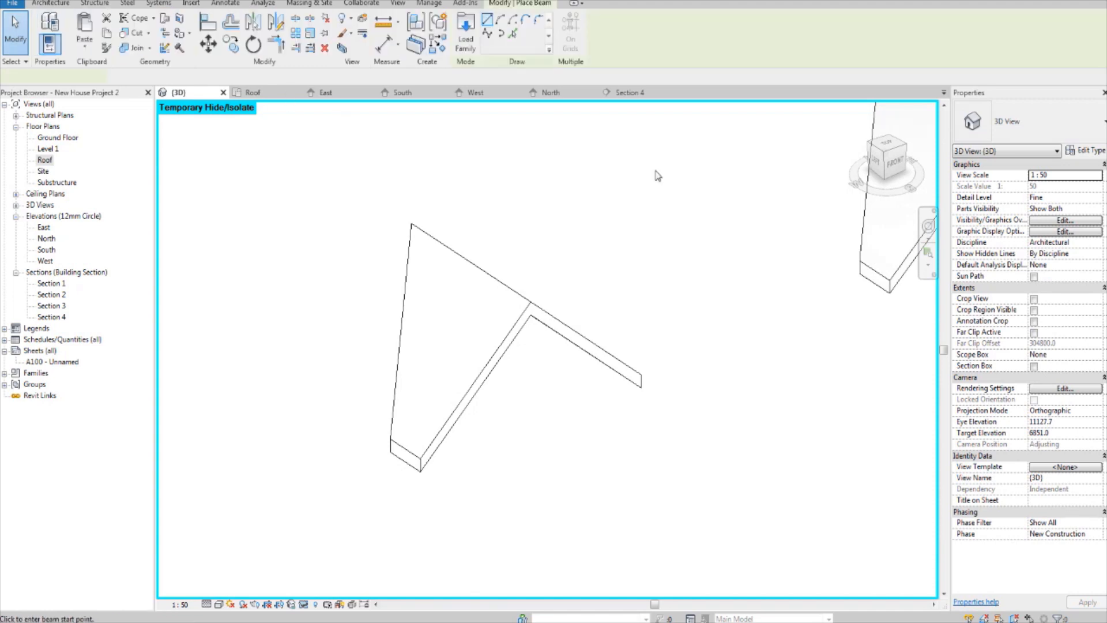
pyautogui.click(1055, 118)
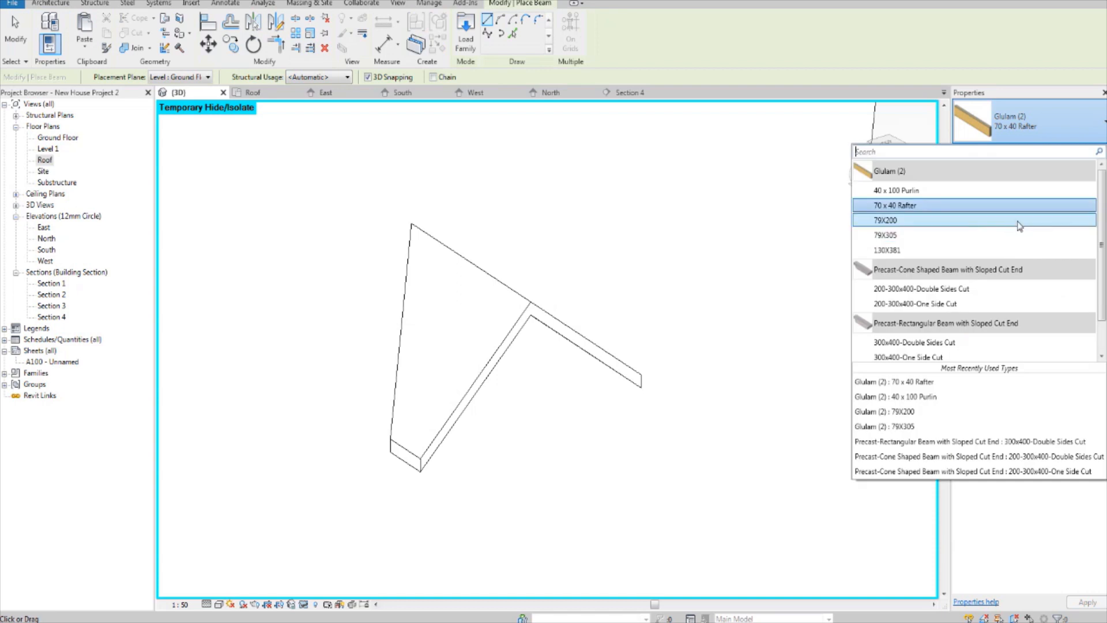
pyautogui.click(977, 189)
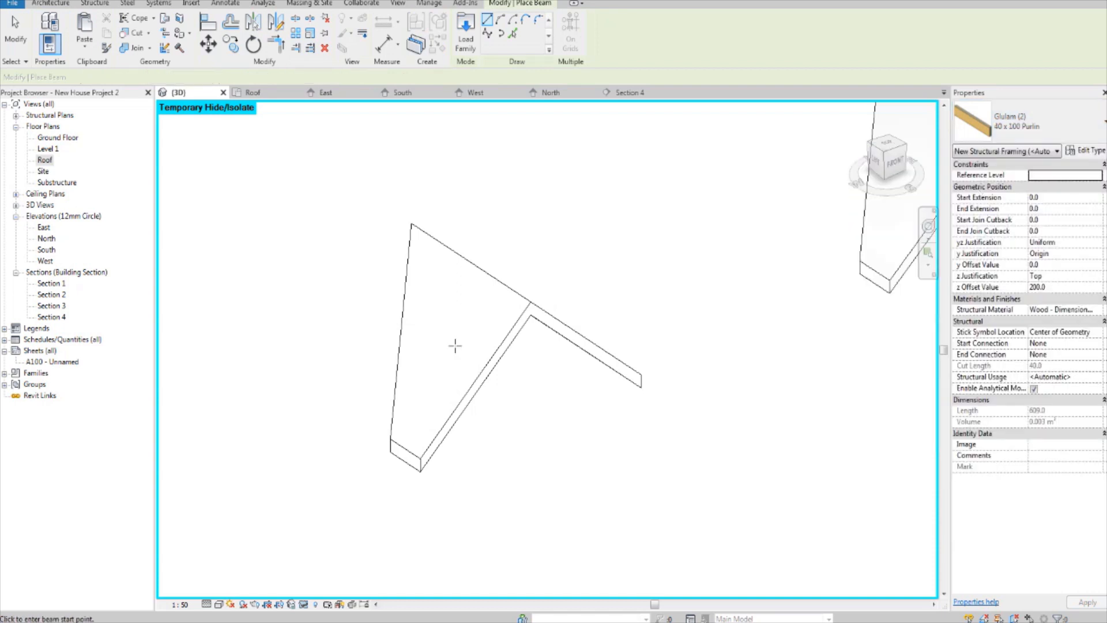
pyautogui.moveTo(447, 346); pyautogui.dragTo(497, 334, button='middle')
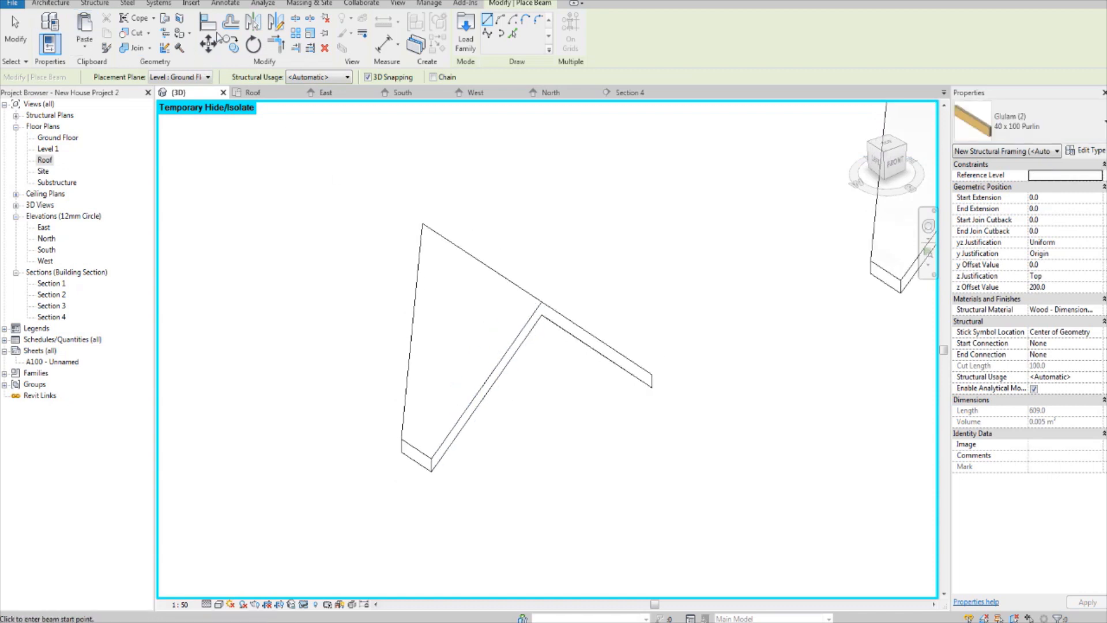
pyautogui.click(512, 33)
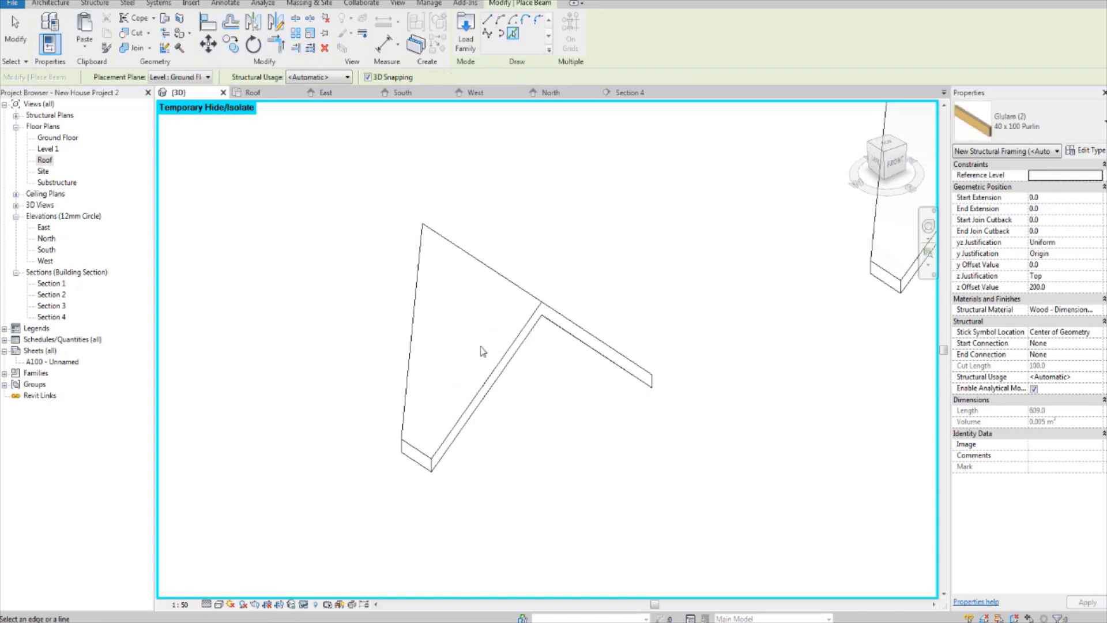
pyautogui.scroll(2, 459, 432)
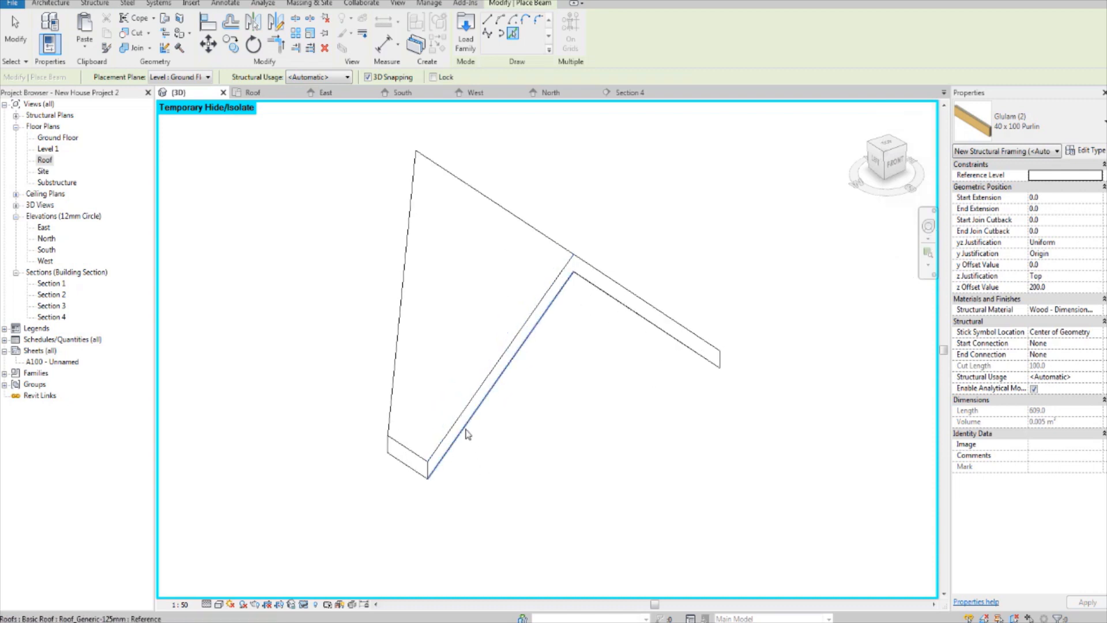
# Step: Place a purlin along one lower front edge of the nearer gable roof, set the z offset to 0, and place another along the other edge
pyautogui.click(468, 434)
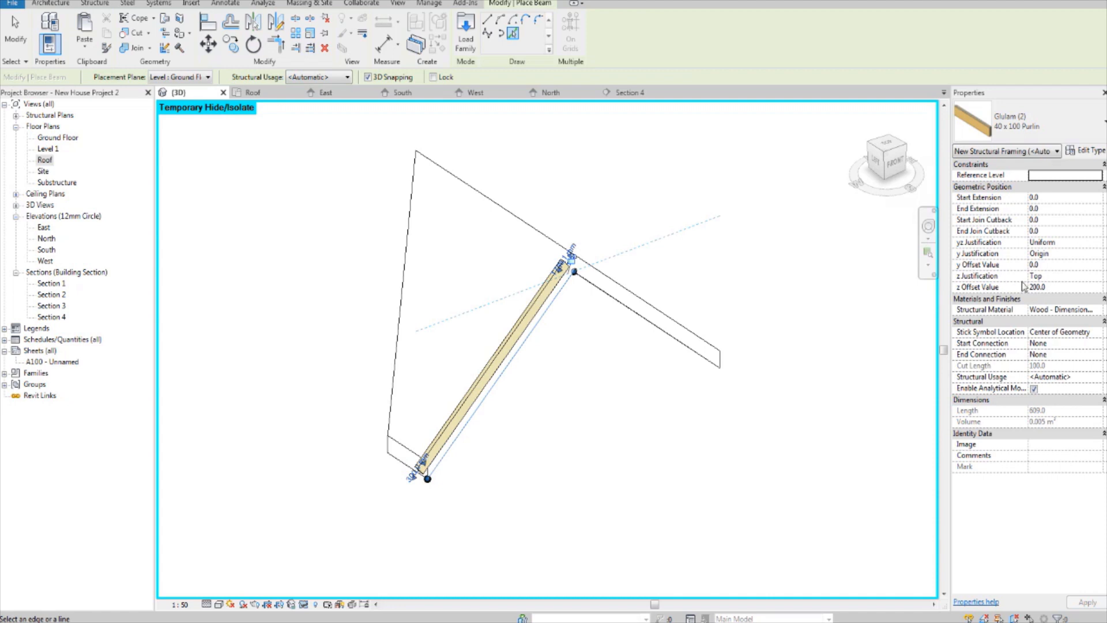
pyautogui.click(1057, 286)
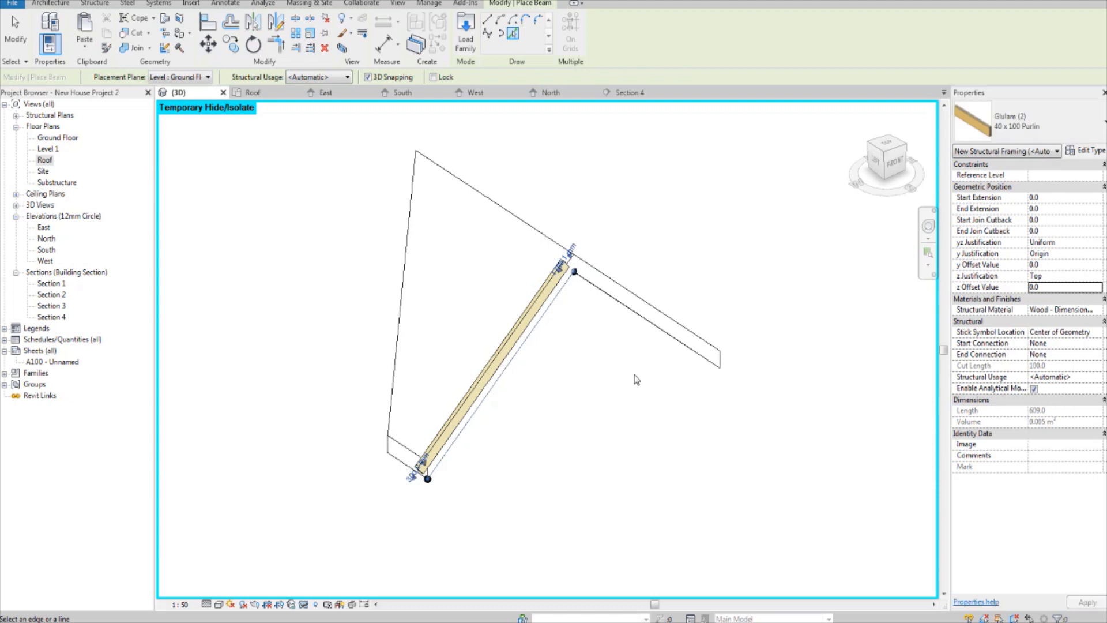
pyautogui.click(648, 323)
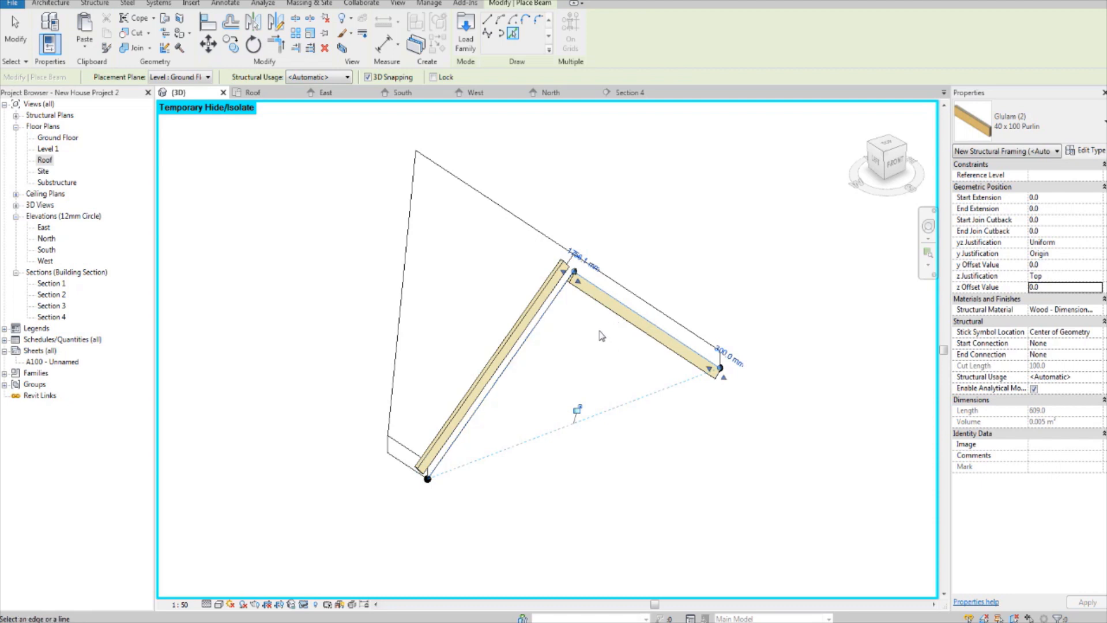
pyautogui.press('Escape')
pyautogui.press('Escape')
# Step: Delete the two purlins just placed on the nearer gable roof's front edges
pyautogui.click(586, 286)
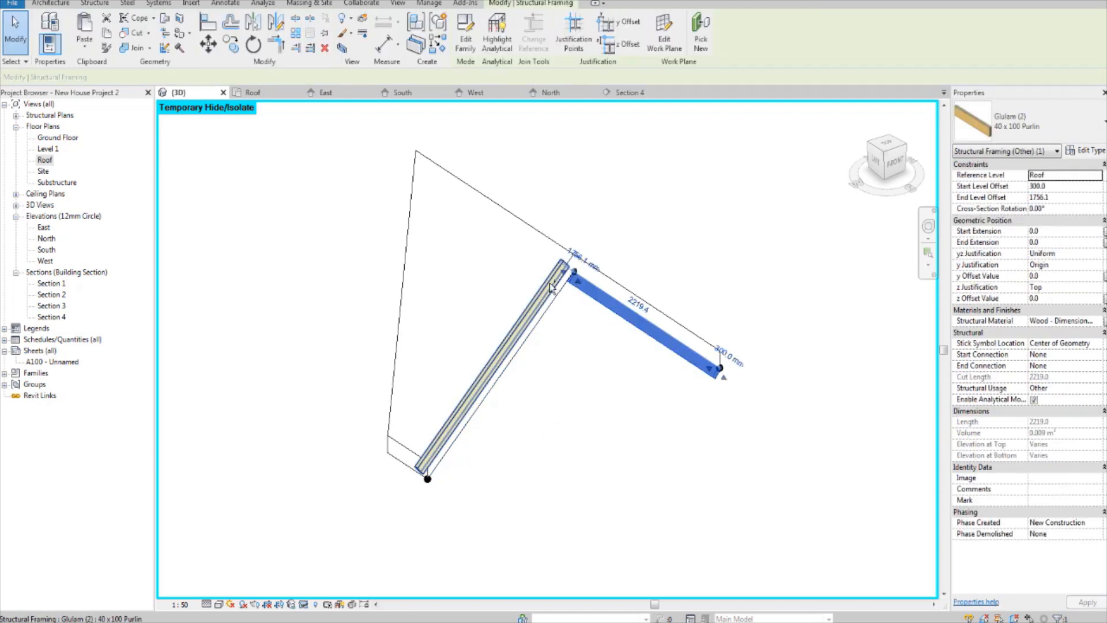
pyautogui.keyDown('ctrl'); pyautogui.click(551, 286); pyautogui.keyUp('ctrl')
pyautogui.press('Delete')
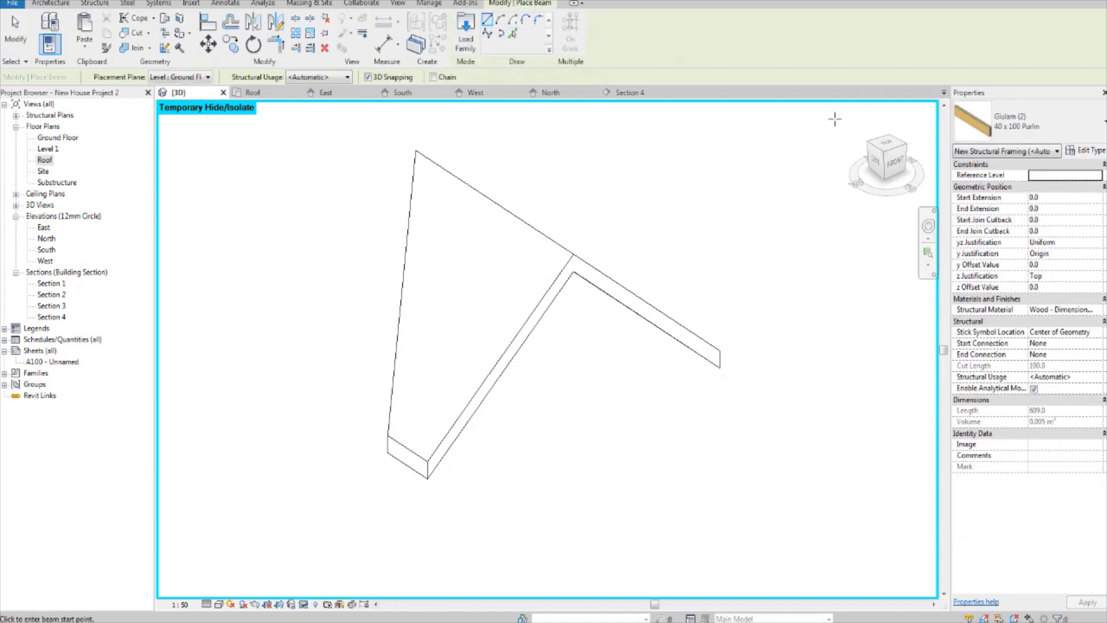
# Step: Place 40 x 100 purlins by picking both front edges of the nearer gable roof, with the z offset set to 40
pyautogui.click(514, 35)
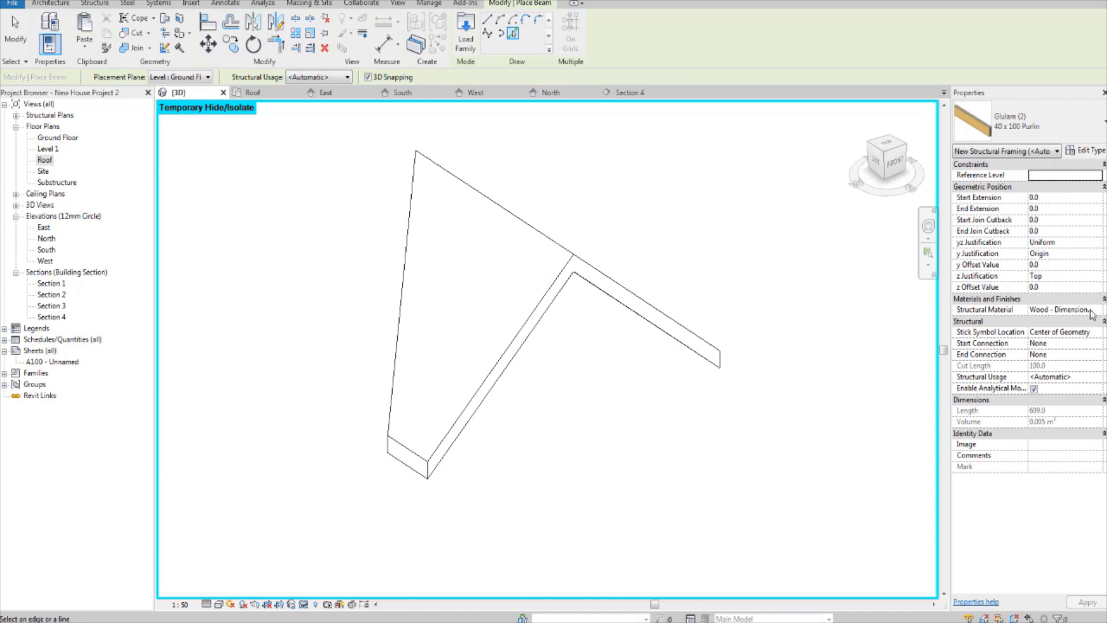
pyautogui.click(1046, 289)
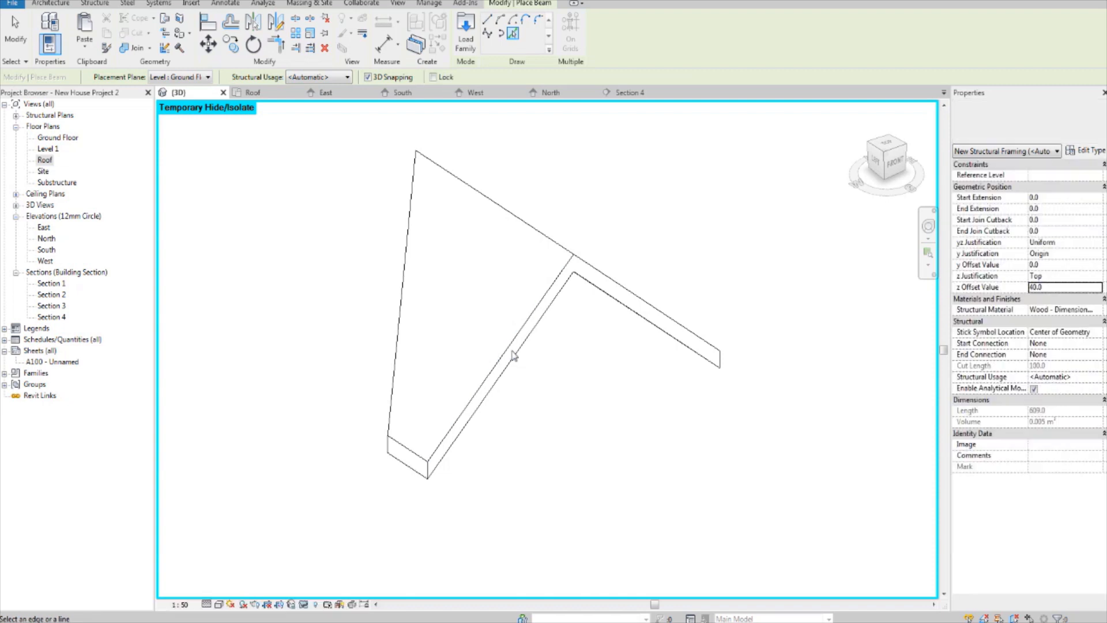
pyautogui.click(514, 357)
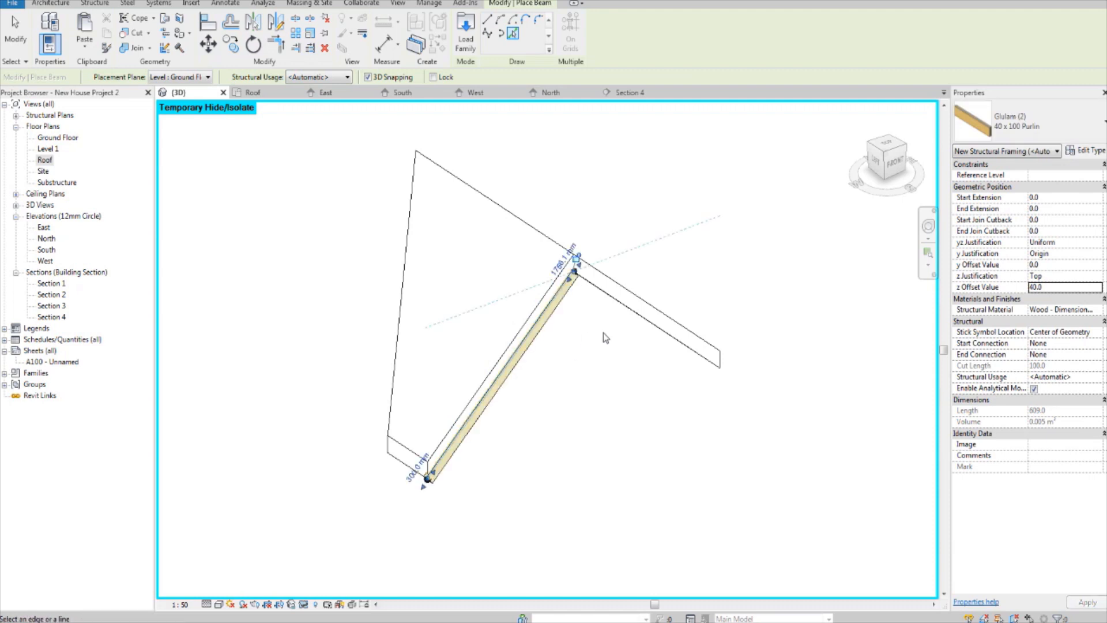
pyautogui.click(619, 300)
pyautogui.scroll(1, 586, 321)
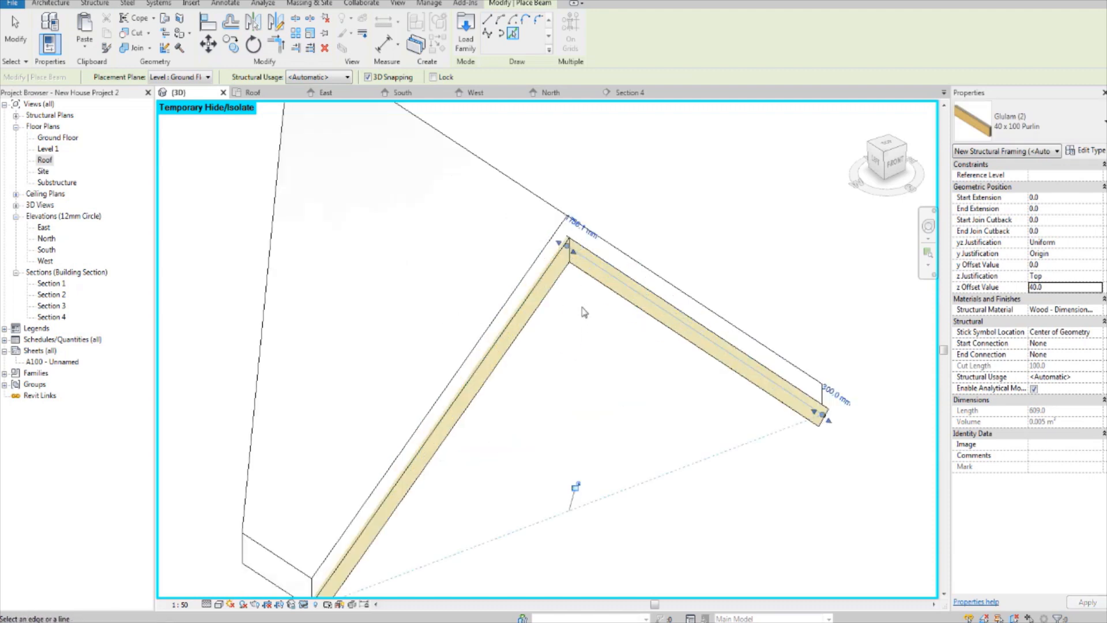
# Step: Set the z offset value for new purlins to 100
pyautogui.scroll(1, 576, 323)
pyautogui.moveTo(574, 303); pyautogui.dragTo(568, 409, button='middle')
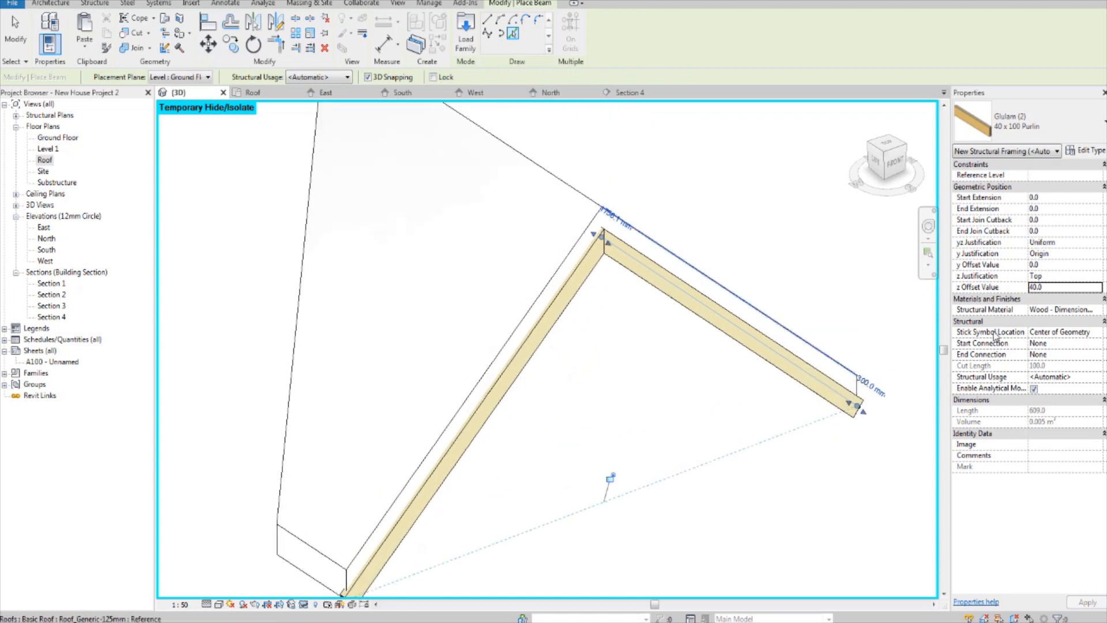
pyautogui.moveTo(419, 546); pyautogui.dragTo(489, 449, button='middle')
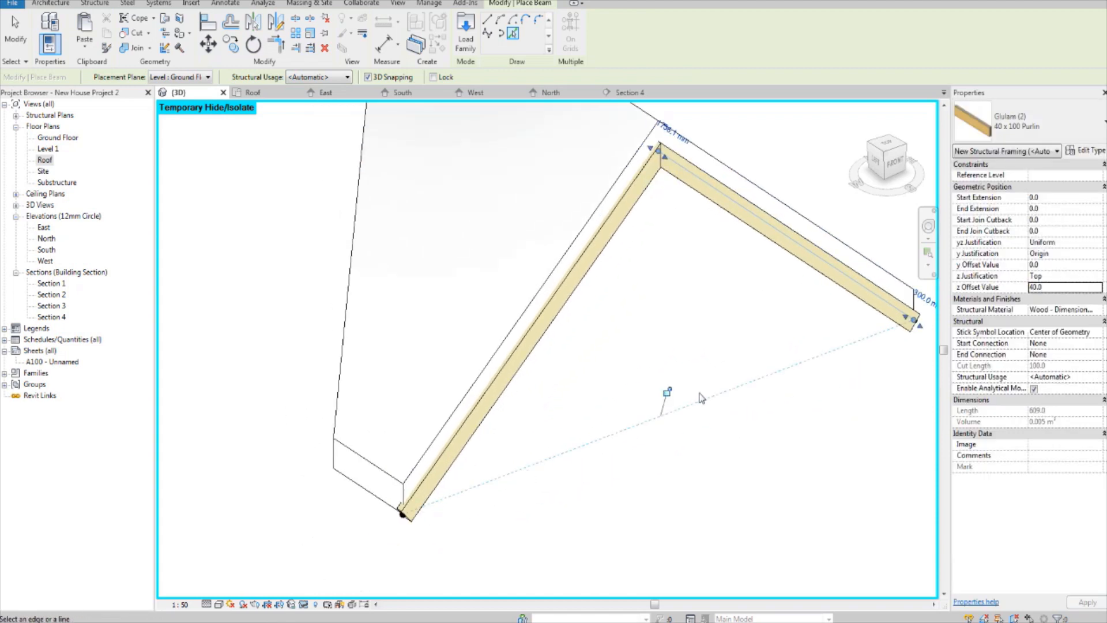
pyautogui.press('Return')
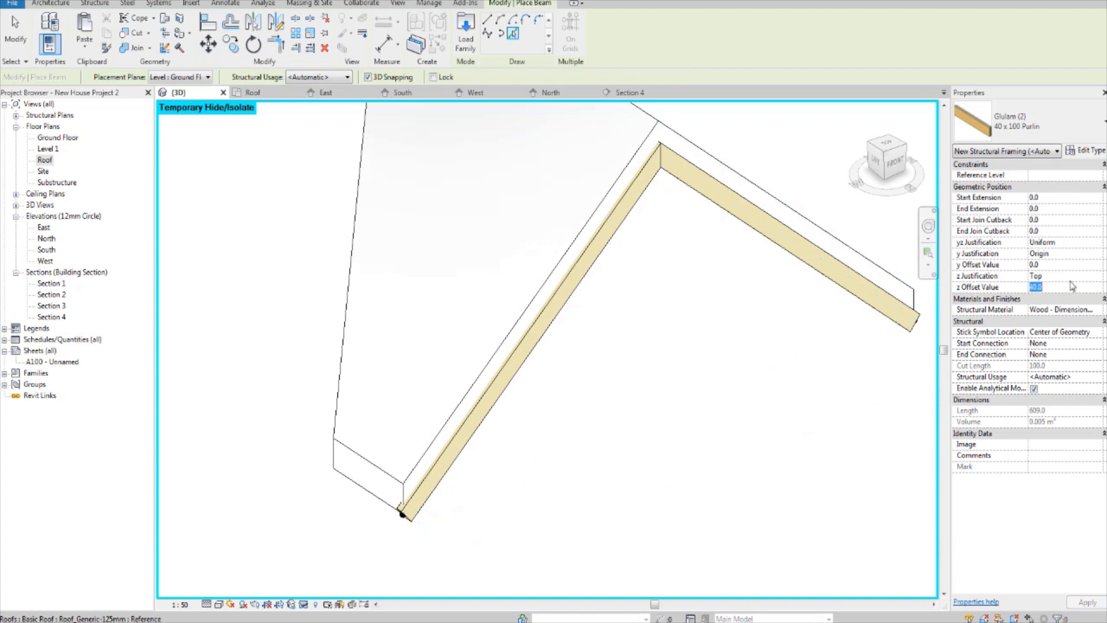
pyautogui.write('100')
pyautogui.press('Return')
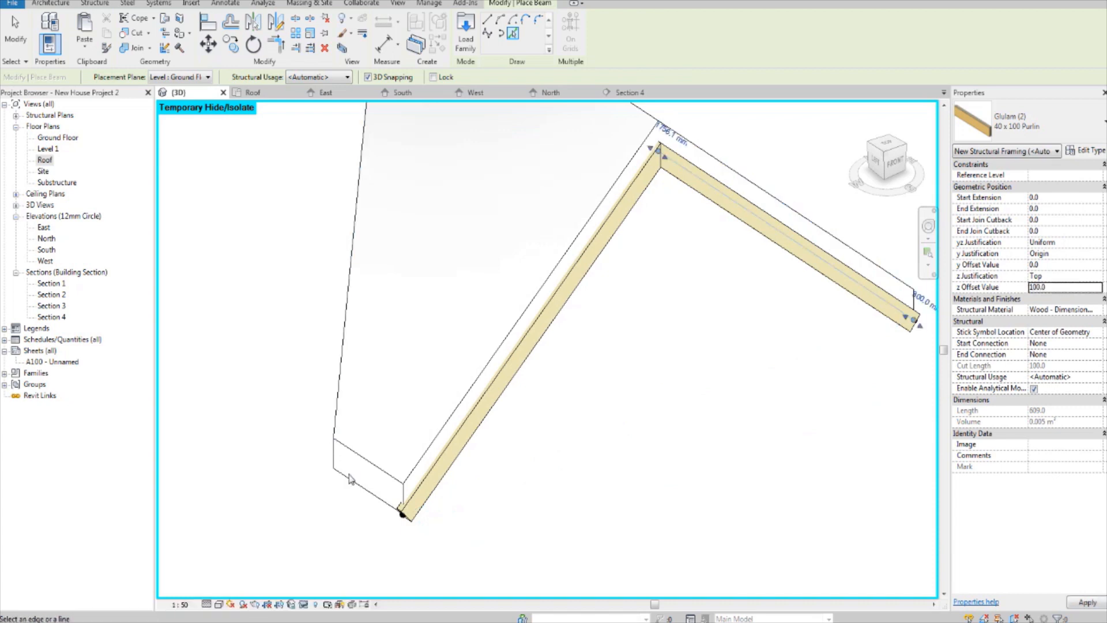
# Step: Place a 40 x 100 purlin along the lower eave edge of the nearer gable roof
pyautogui.click(365, 490)
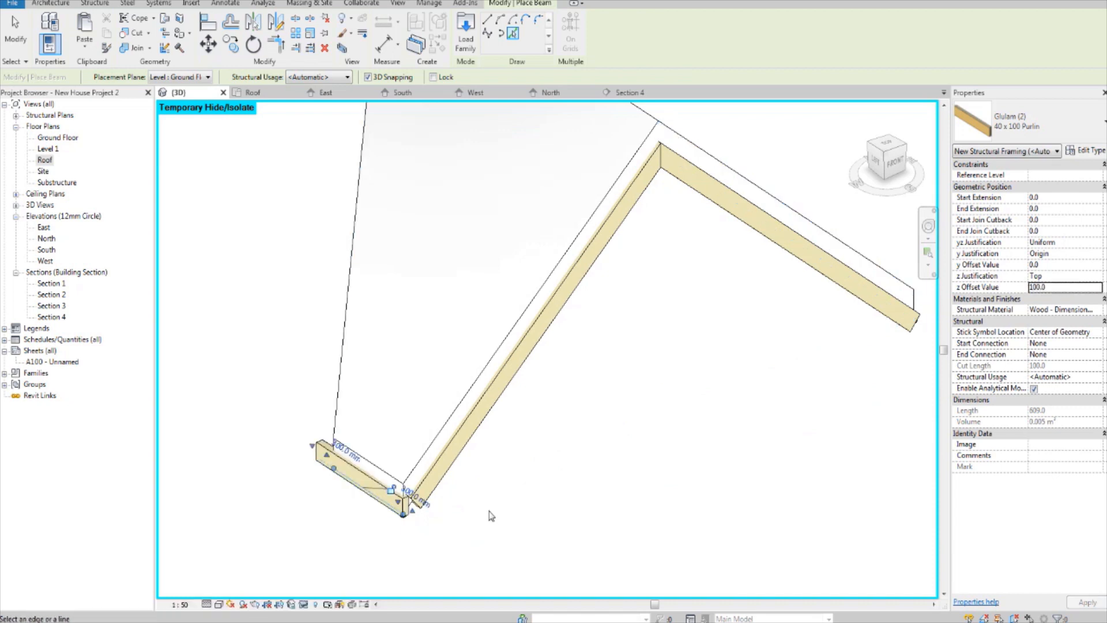
pyautogui.press('Escape')
pyautogui.press('Escape')
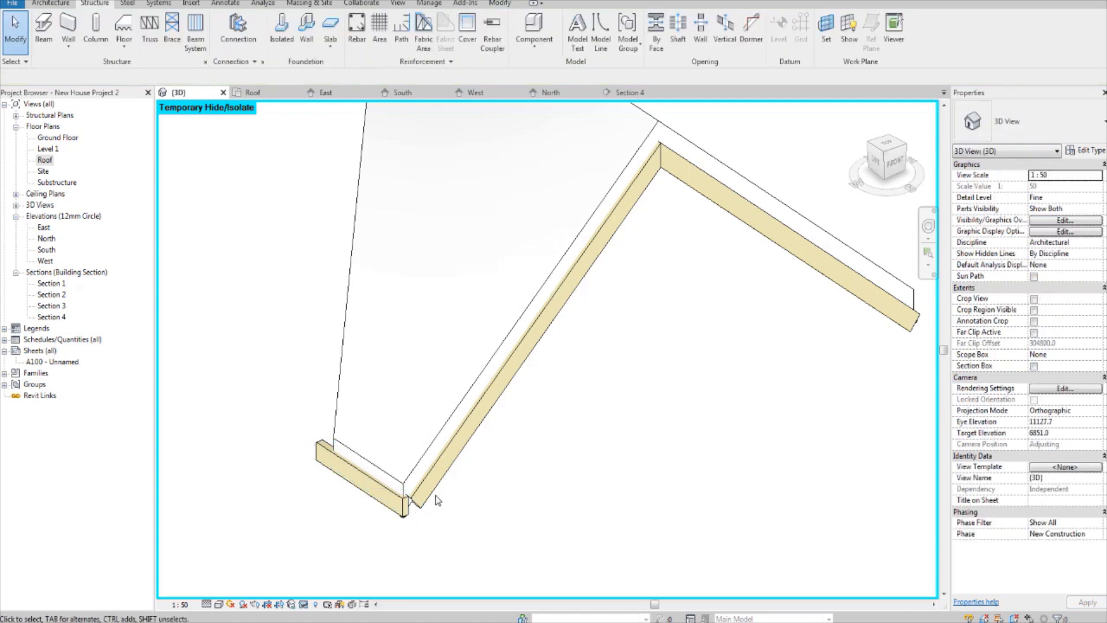
# Step: Delete all three purlins from the nearer gable roof's front and eave edges
pyautogui.click(437, 496)
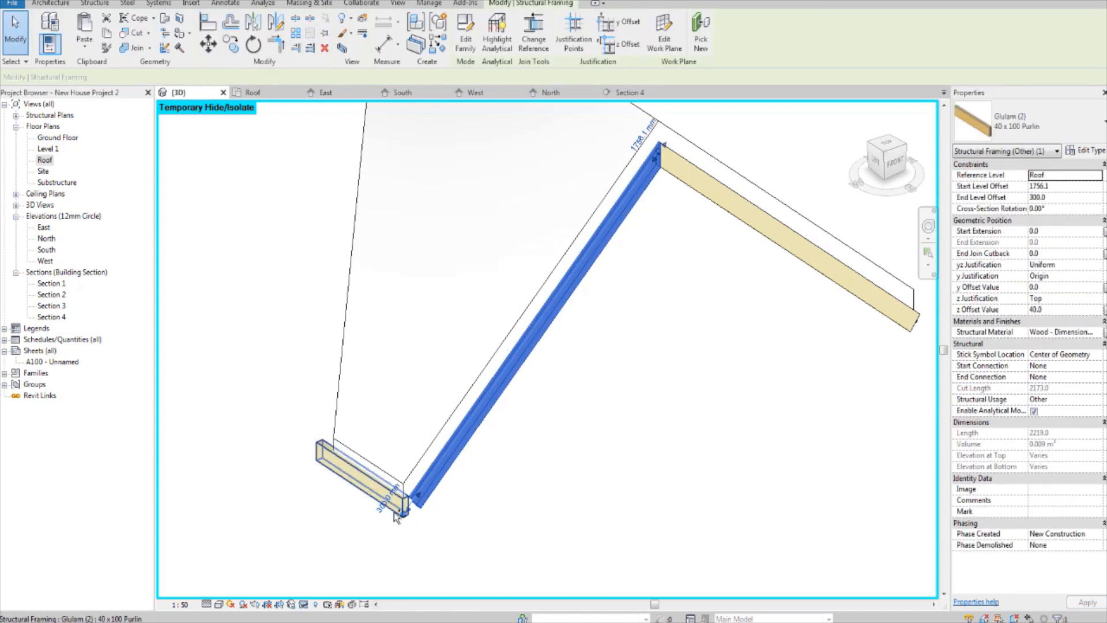
pyautogui.keyDown('ctrl'); pyautogui.click(726, 250); pyautogui.keyUp('ctrl')
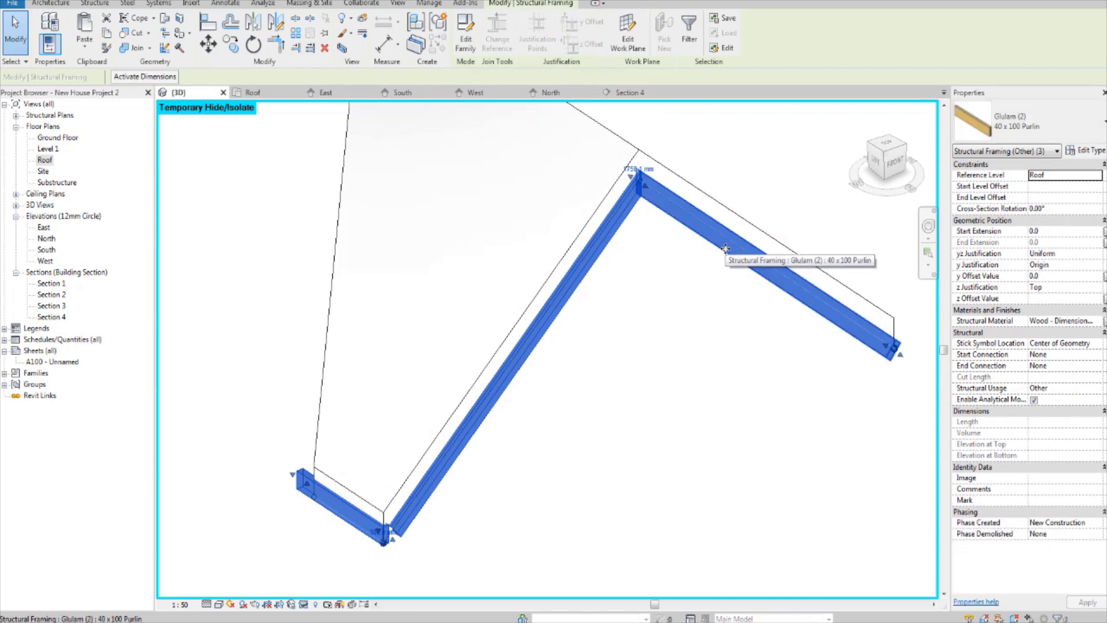
pyautogui.press('Escape')
pyautogui.scroll(-1, 293, 276)
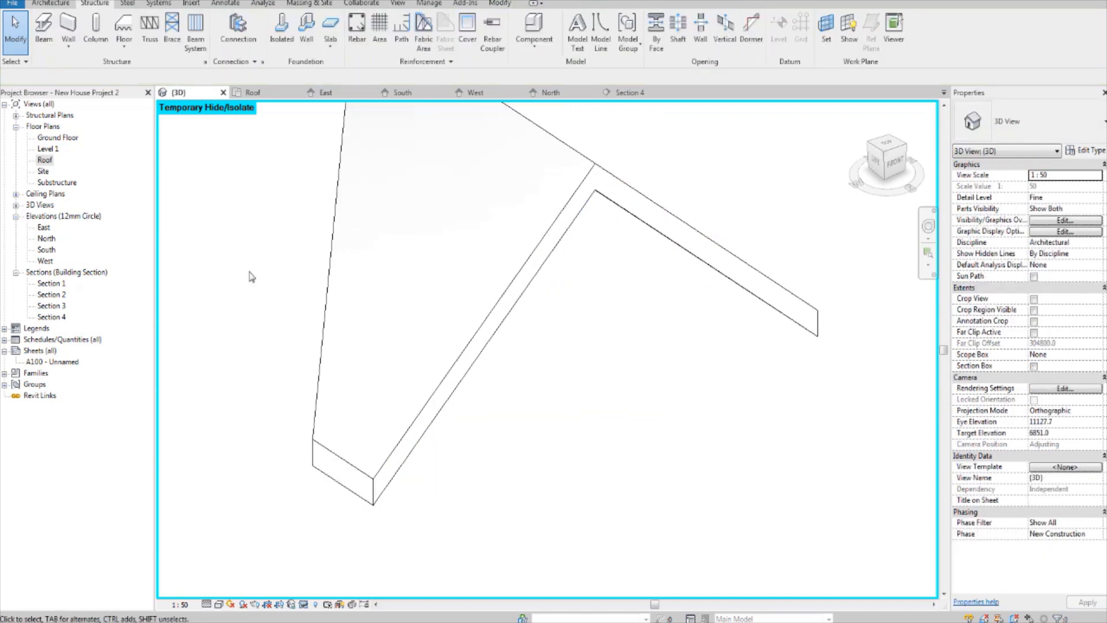
# Step: Place 40 x 100 purlins along both lower front edges of the nearer gable roof with a z offset of 100
pyautogui.click(43, 29)
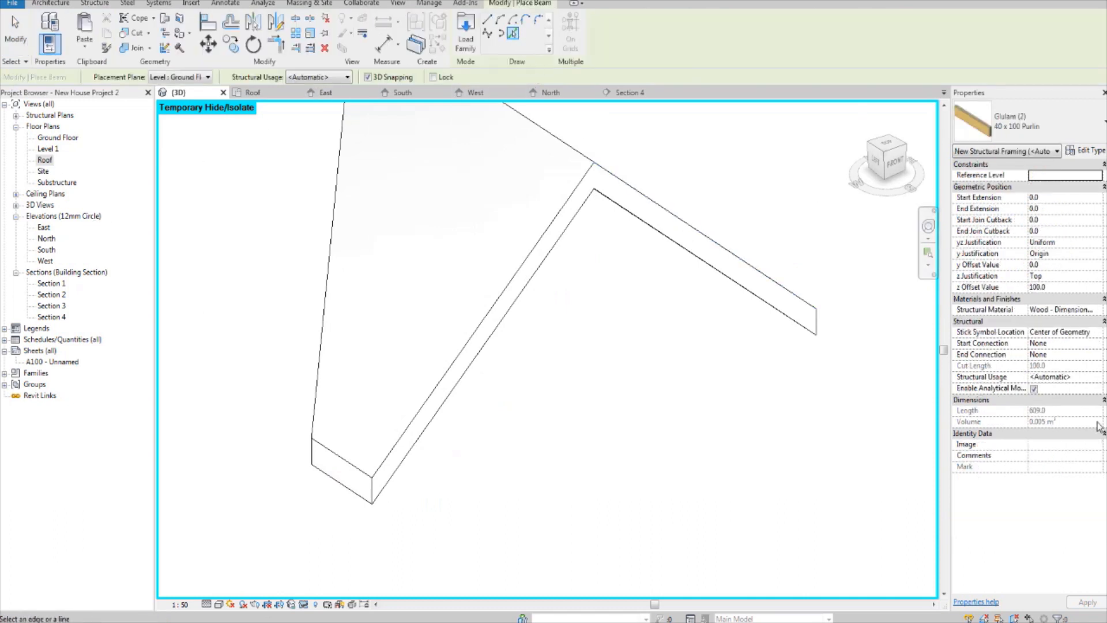
pyautogui.click(735, 286)
pyautogui.click(554, 256)
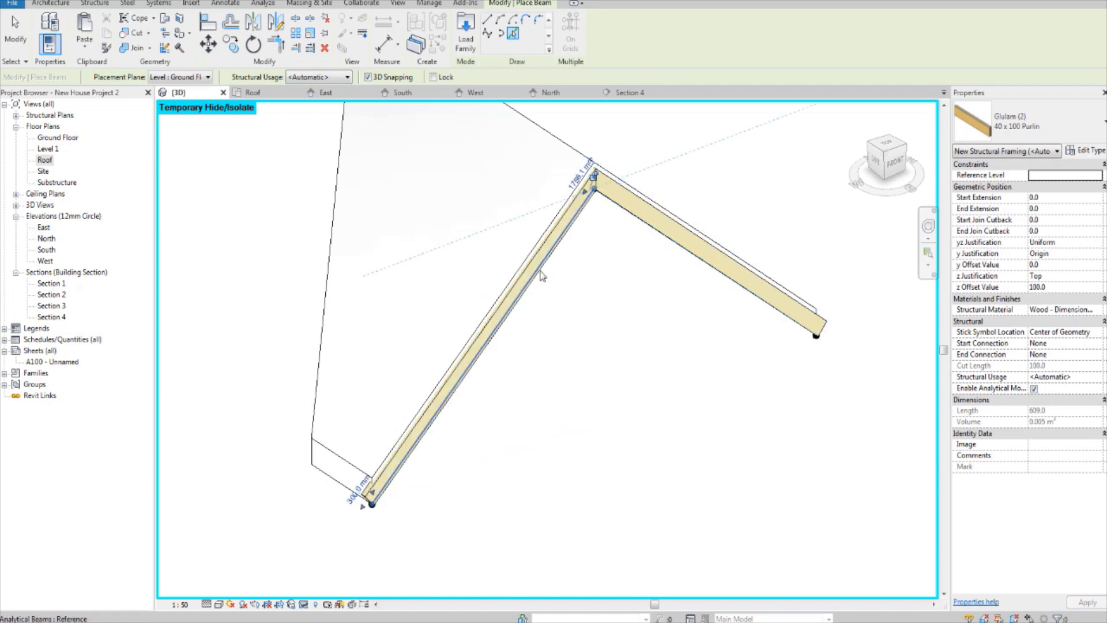
pyautogui.moveTo(552, 273); pyautogui.dragTo(666, 254, button='middle')
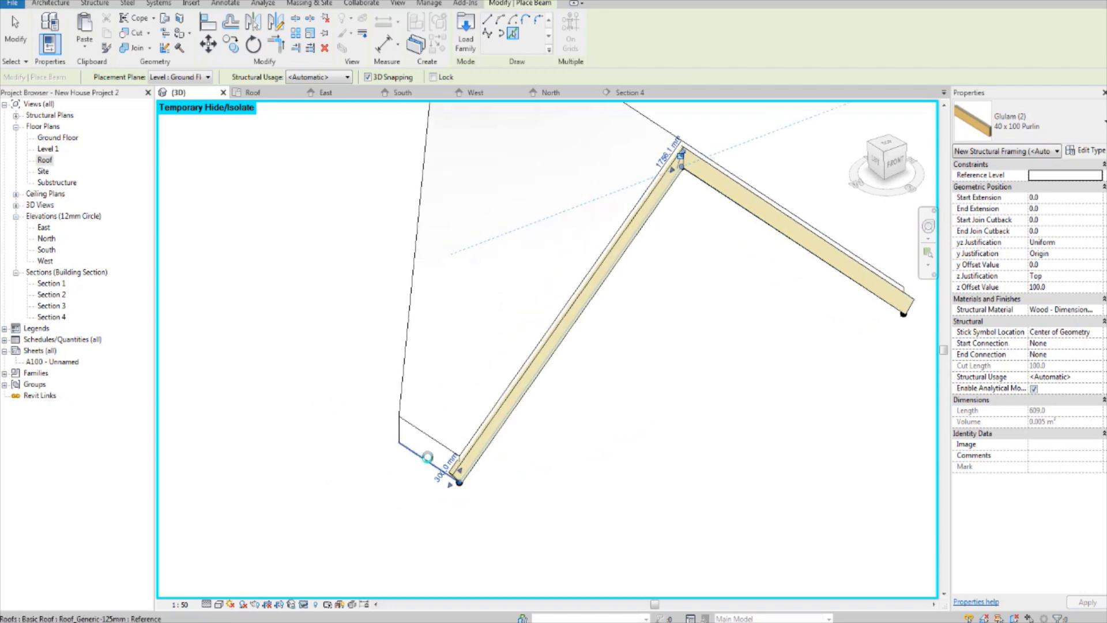
# Step: Place 40 x 100 purlins along both short eave edges of the nearer gable roof
pyautogui.click(427, 457)
pyautogui.moveTo(476, 418); pyautogui.dragTo(500, 485, button='middle')
pyautogui.scroll(-1, 478, 443)
pyautogui.moveTo(685, 440); pyautogui.dragTo(635, 478, button='middle')
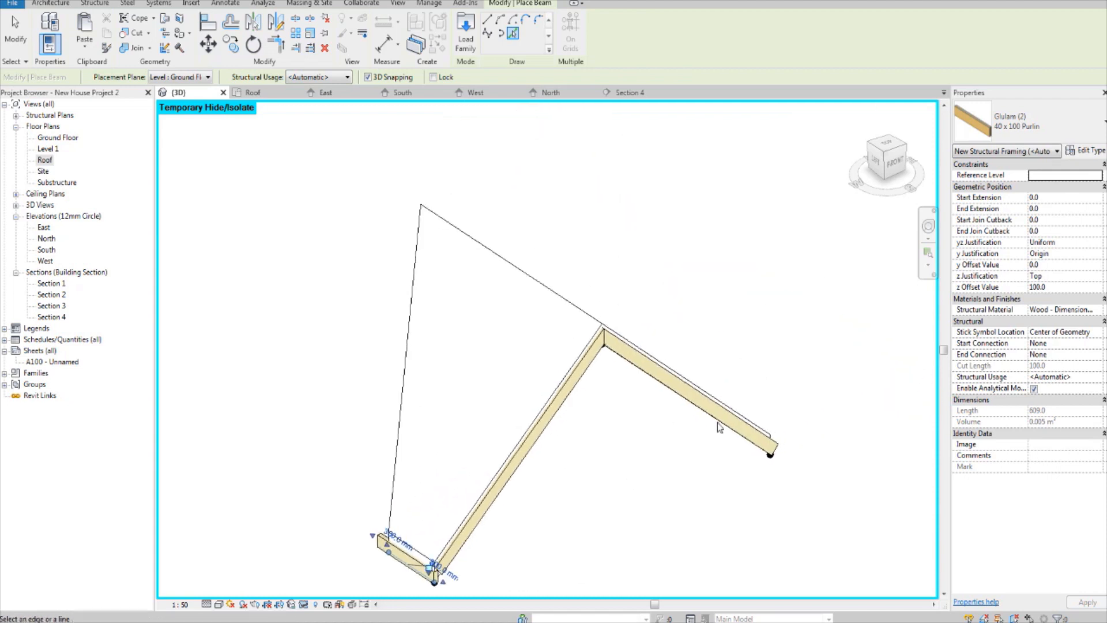
pyautogui.keyDown('shift'); pyautogui.moveTo(759, 479); pyautogui.dragTo(568, 398, button='middle'); pyautogui.keyUp('shift')
pyautogui.moveTo(568, 397); pyautogui.dragTo(575, 198, button='middle')
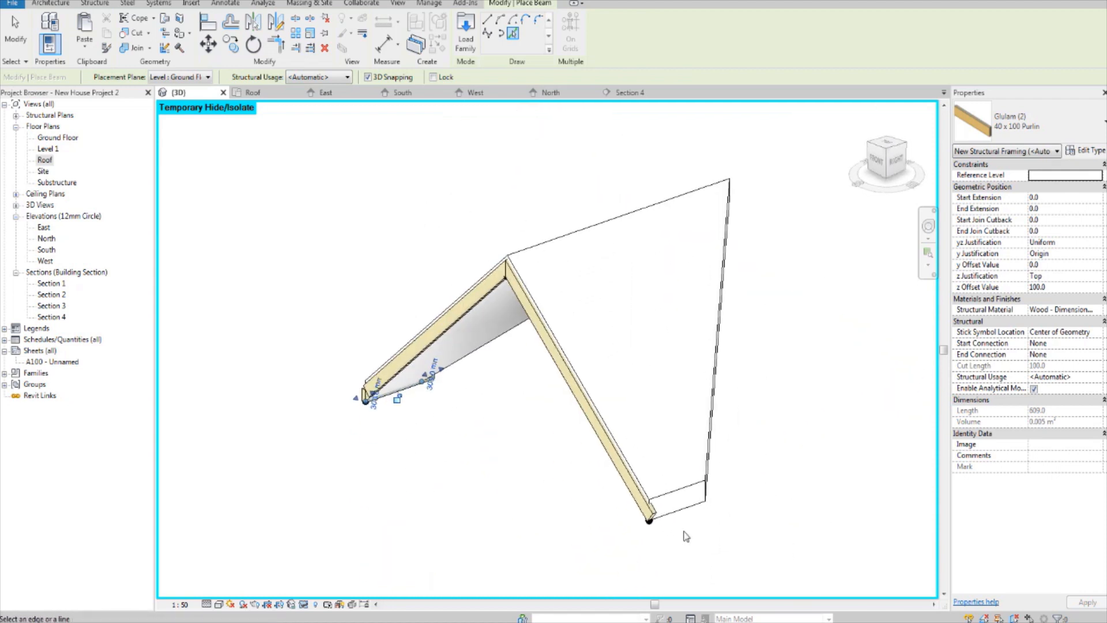
pyautogui.keyDown('shift'); pyautogui.moveTo(808, 447); pyautogui.dragTo(664, 410, button='middle'); pyautogui.keyUp('shift')
pyautogui.keyDown('shift'); pyautogui.moveTo(808, 477); pyautogui.dragTo(749, 489, button='middle'); pyautogui.keyUp('shift')
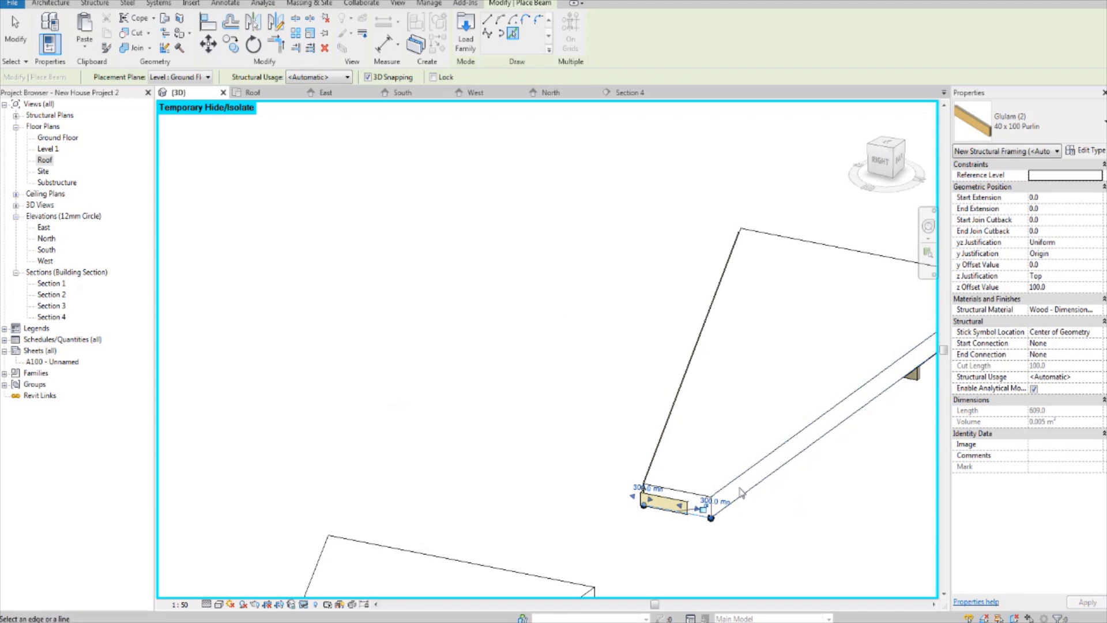
pyautogui.keyDown('shift'); pyautogui.moveTo(831, 522); pyautogui.dragTo(708, 346, button='middle'); pyautogui.keyUp('shift')
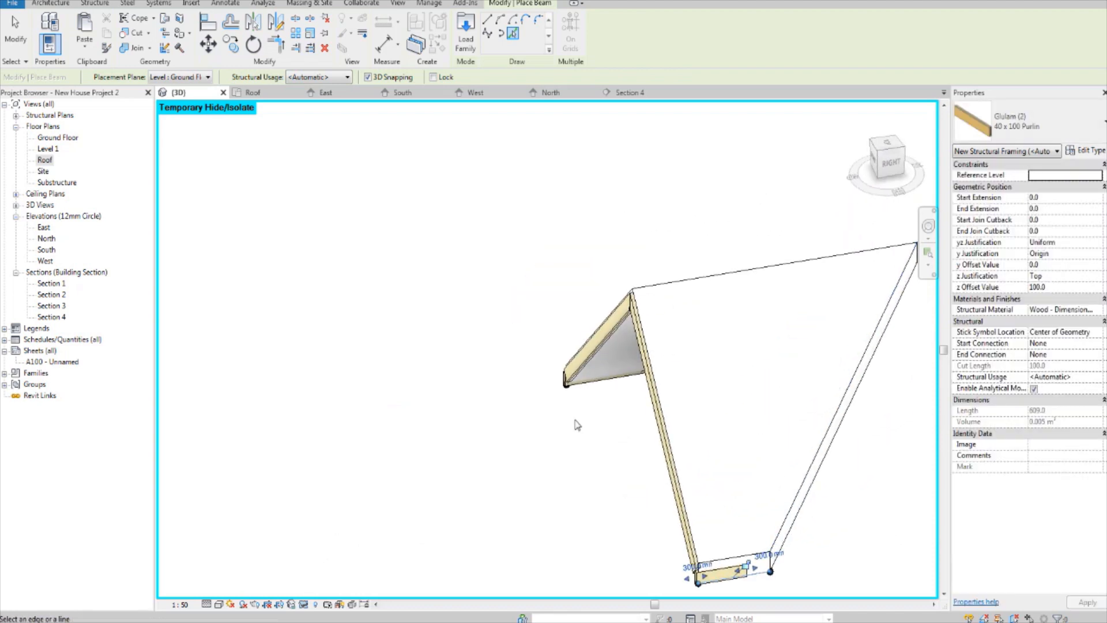
# Step: Place a 40 x 100 purlin along the underside of the nearer gable roof's ridge
pyautogui.keyDown('shift'); pyautogui.moveTo(577, 423); pyautogui.dragTo(715, 369, button='middle'); pyautogui.keyUp('shift')
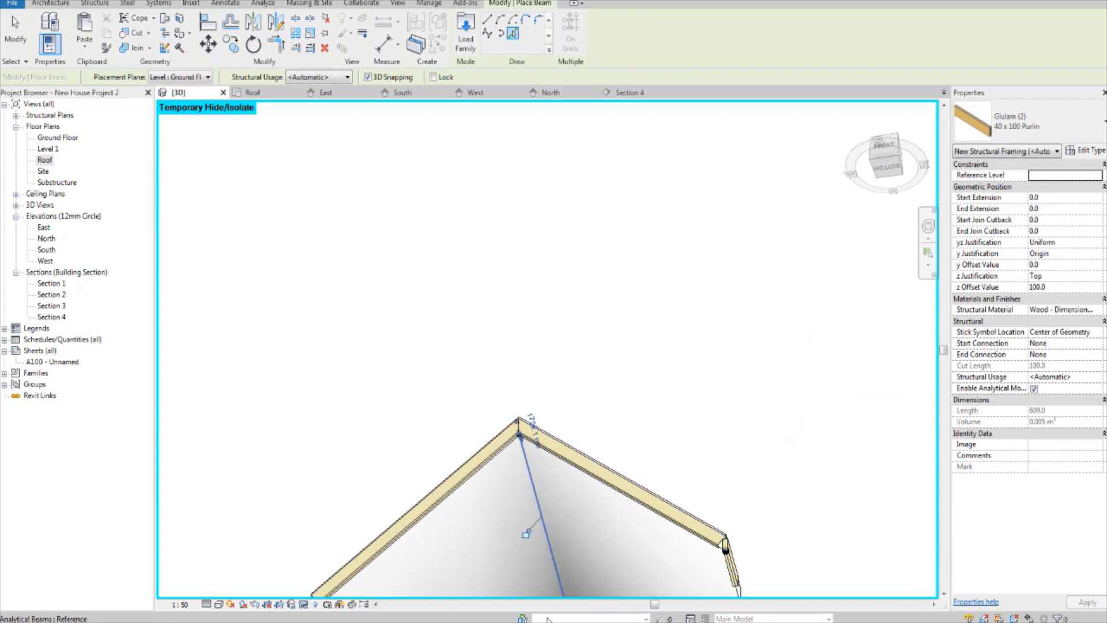
pyautogui.keyDown('shift'); pyautogui.moveTo(539, 478); pyautogui.dragTo(646, 382, button='middle'); pyautogui.keyUp('shift')
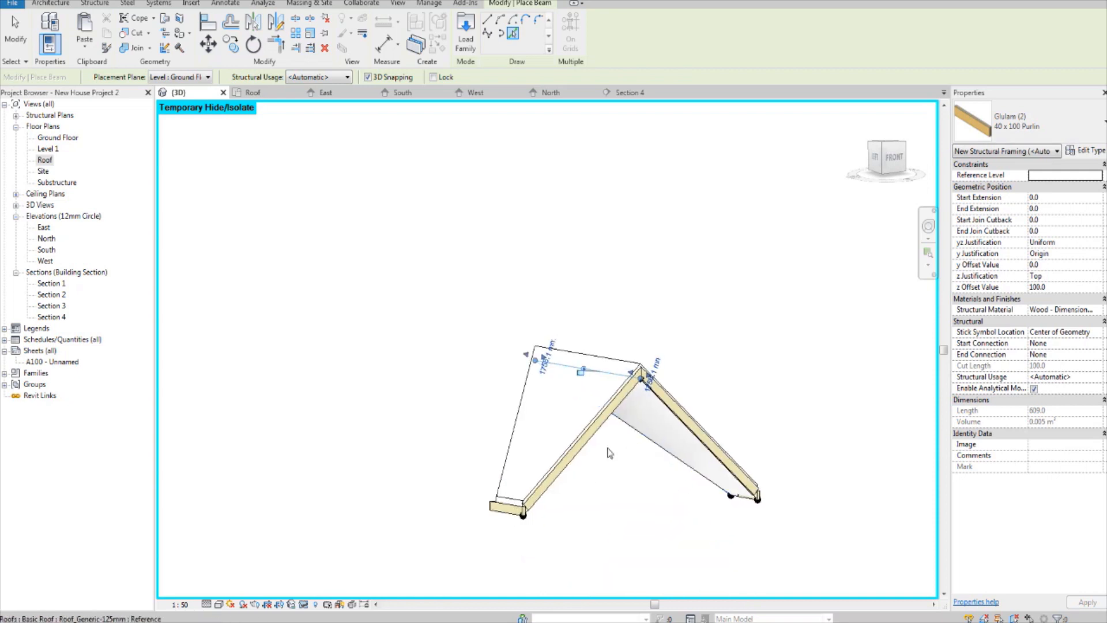
pyautogui.moveTo(596, 472); pyautogui.dragTo(402, 511, button='middle')
pyautogui.moveTo(622, 501); pyautogui.dragTo(604, 498, button='middle')
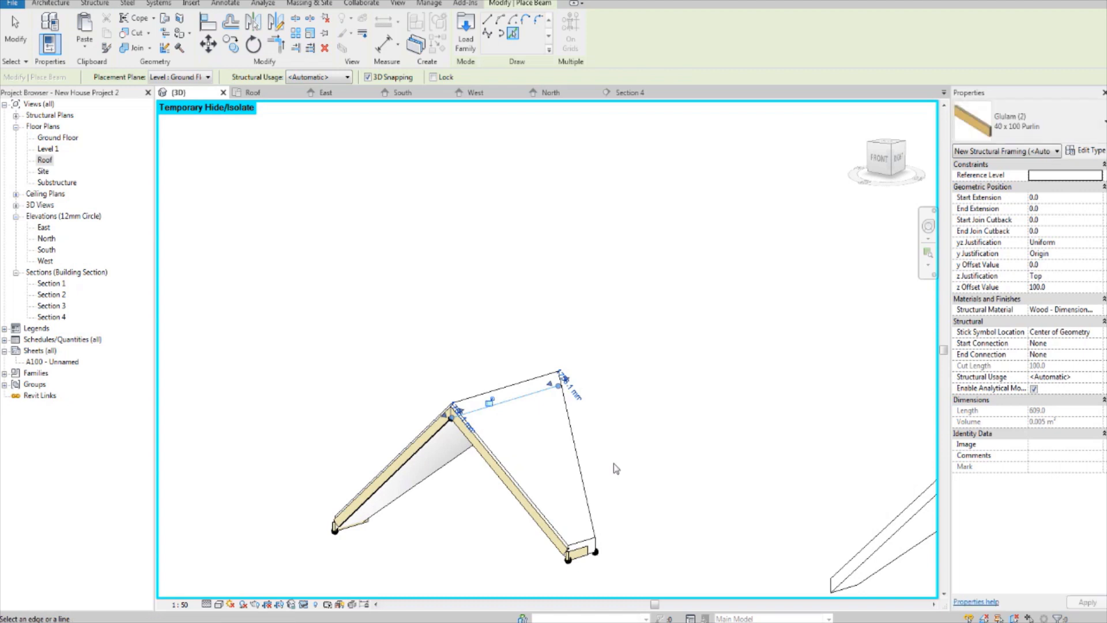
# Step: Place 40 x 100 purlins along the second gable roof's left short eave edge and left sloping front edge
pyautogui.scroll(-2, 726, 457)
pyautogui.moveTo(725, 457); pyautogui.dragTo(596, 375, button='middle')
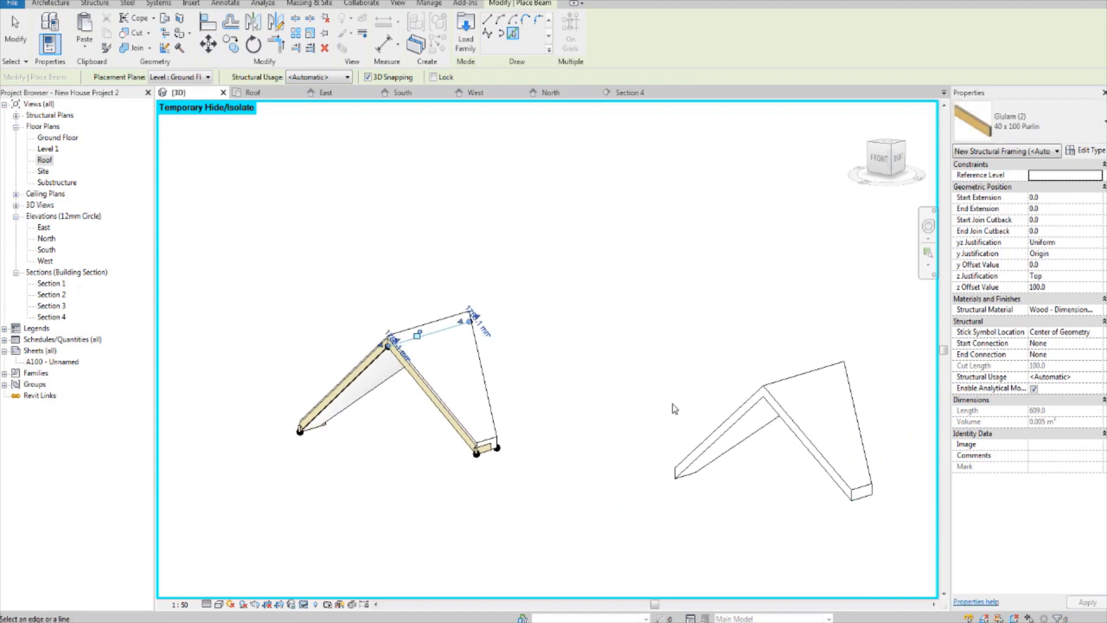
pyautogui.keyDown('shift'); pyautogui.moveTo(672, 403); pyautogui.dragTo(844, 438, button='middle'); pyautogui.keyUp('shift')
pyautogui.moveTo(800, 379); pyautogui.dragTo(531, 483, button='middle')
pyautogui.scroll(2, 690, 414)
pyautogui.scroll(3, 637, 380)
pyautogui.scroll(-2, 618, 462)
pyautogui.scroll(2, 544, 459)
pyautogui.moveTo(447, 488); pyautogui.dragTo(442, 496, button='middle')
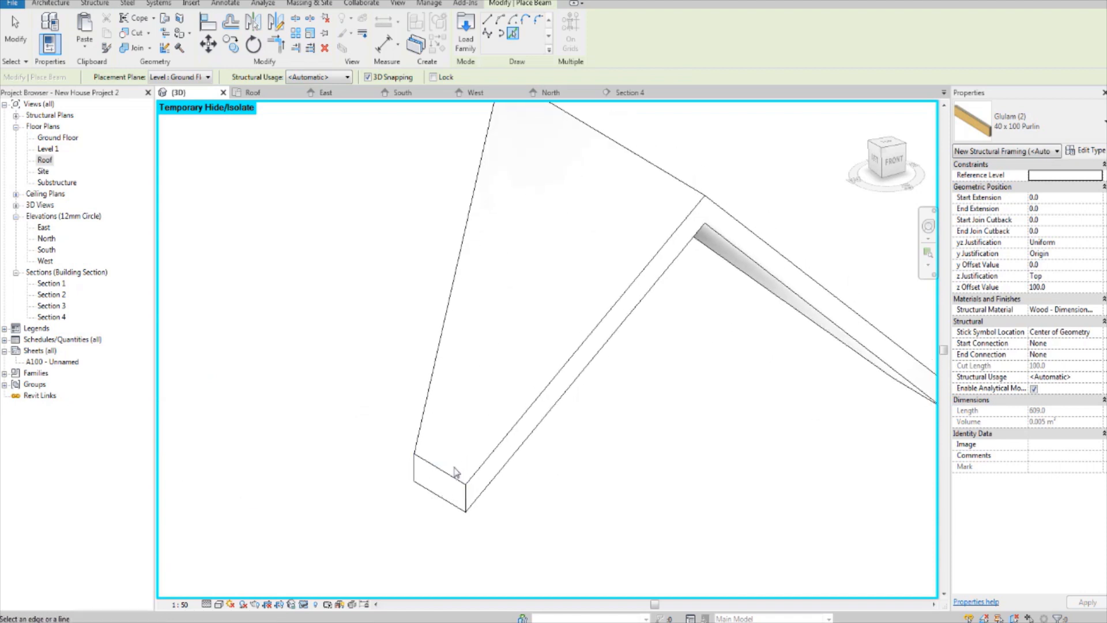
pyautogui.click(435, 498)
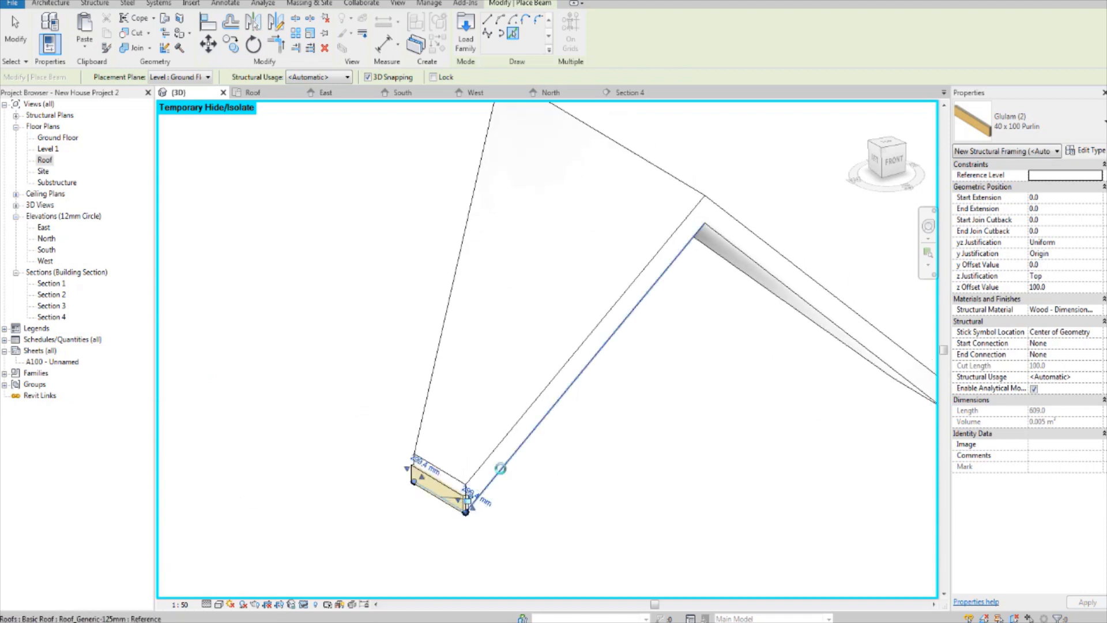
pyautogui.click(496, 468)
# Step: Place 40 x 100 purlins along the second gable roof's right sloping front edge and right short eave edge
pyautogui.moveTo(716, 454); pyautogui.dragTo(656, 462, button='middle')
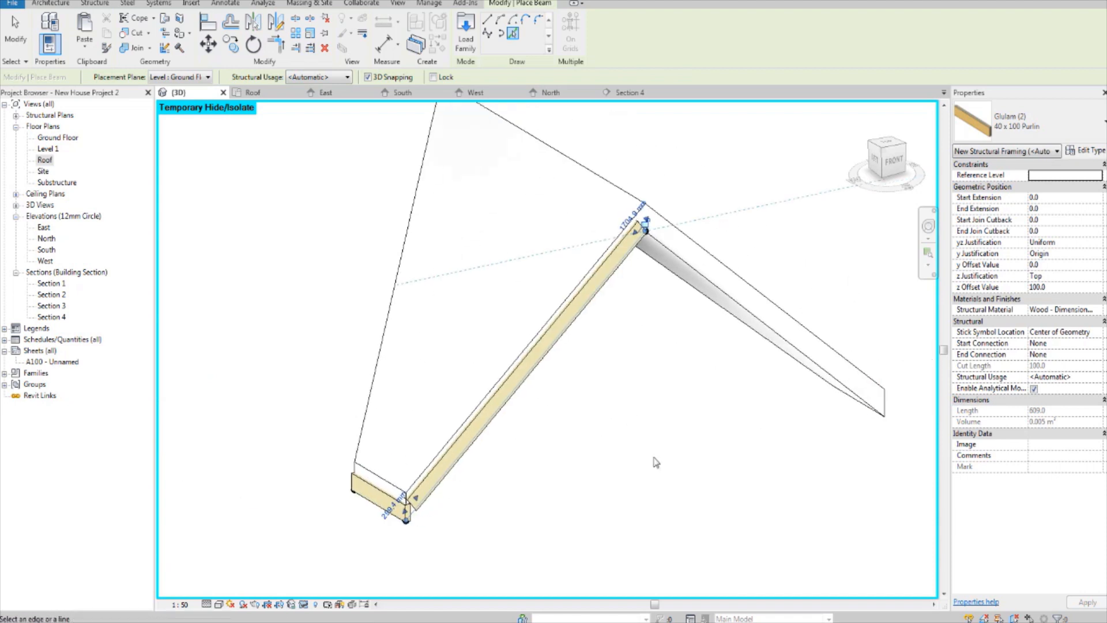
pyautogui.click(764, 310)
pyautogui.keyDown('shift'); pyautogui.moveTo(764, 310); pyautogui.dragTo(599, 328, button='middle'); pyautogui.keyUp('shift')
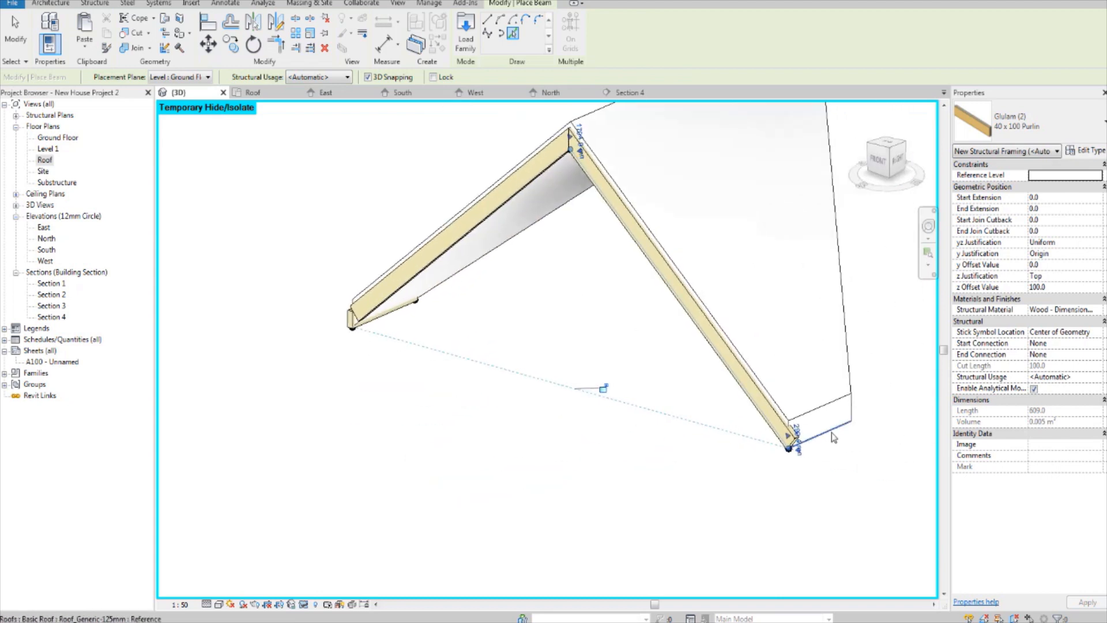
pyautogui.click(835, 428)
# Step: Place a 40 x 100 purlin along the underside of the second gable roof's ridge
pyautogui.moveTo(813, 297); pyautogui.dragTo(814, 432, button='middle')
pyautogui.keyDown('shift'); pyautogui.moveTo(664, 398); pyautogui.dragTo(718, 196, button='middle'); pyautogui.keyUp('shift')
pyautogui.click(553, 403)
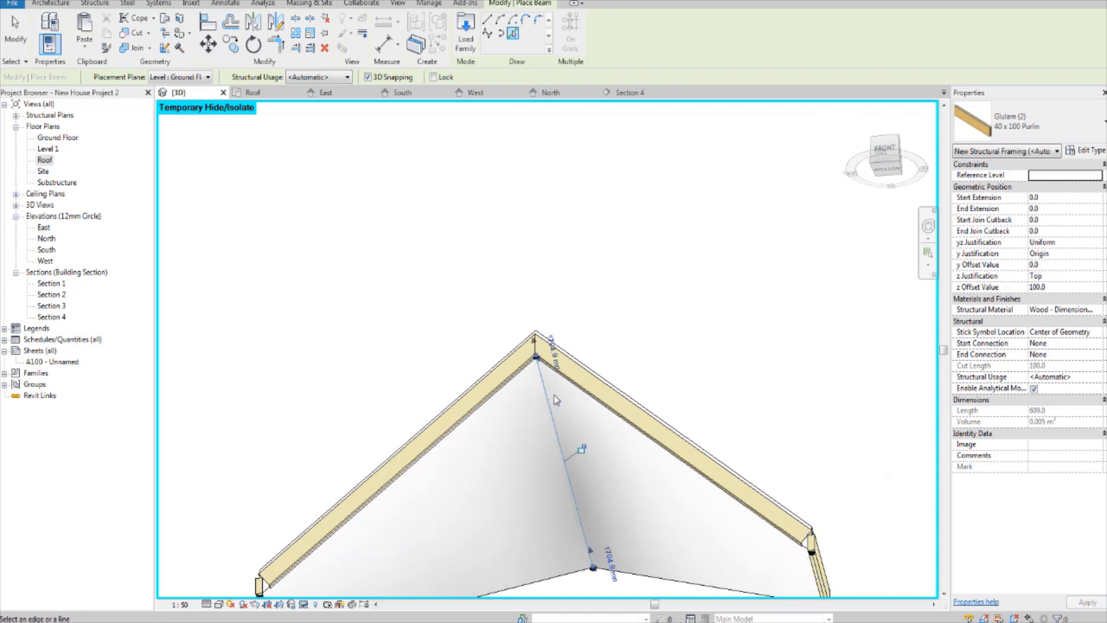
pyautogui.keyDown('shift'); pyautogui.moveTo(552, 403); pyautogui.dragTo(598, 413, button='middle'); pyautogui.keyUp('shift')
# Step: Place 40 x 100 purlins along both lower rear valley edges of the second gable roof
pyautogui.scroll(1, 470, 445)
pyautogui.moveTo(469, 446); pyautogui.dragTo(586, 324, button='middle')
pyautogui.keyDown('shift'); pyautogui.moveTo(471, 399); pyautogui.dragTo(504, 353, button='middle'); pyautogui.keyUp('shift')
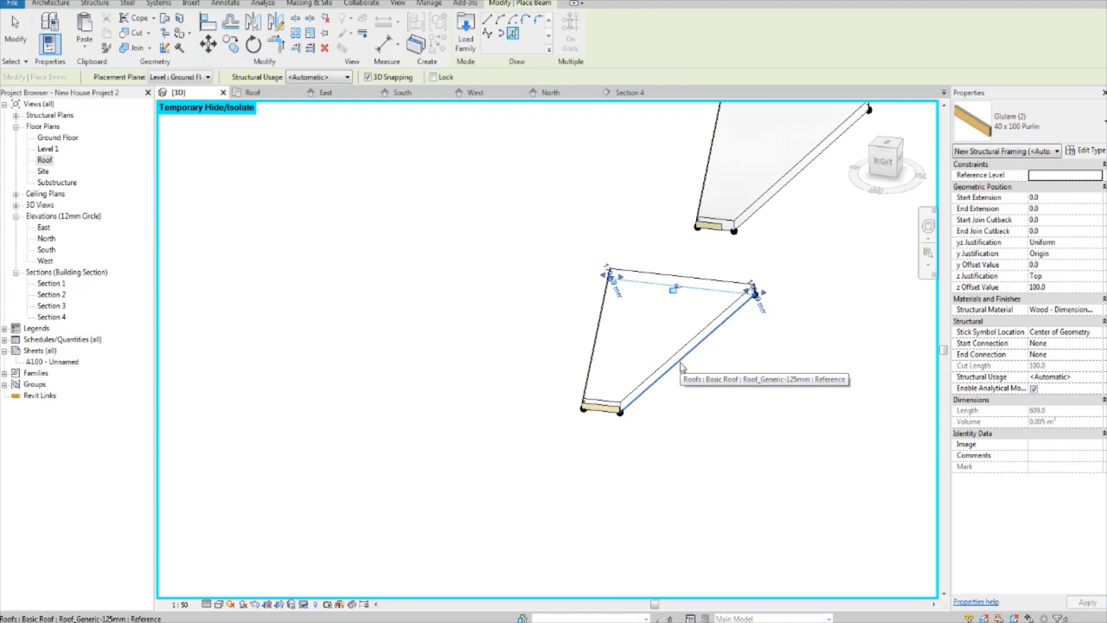
pyautogui.scroll(2, 740, 393)
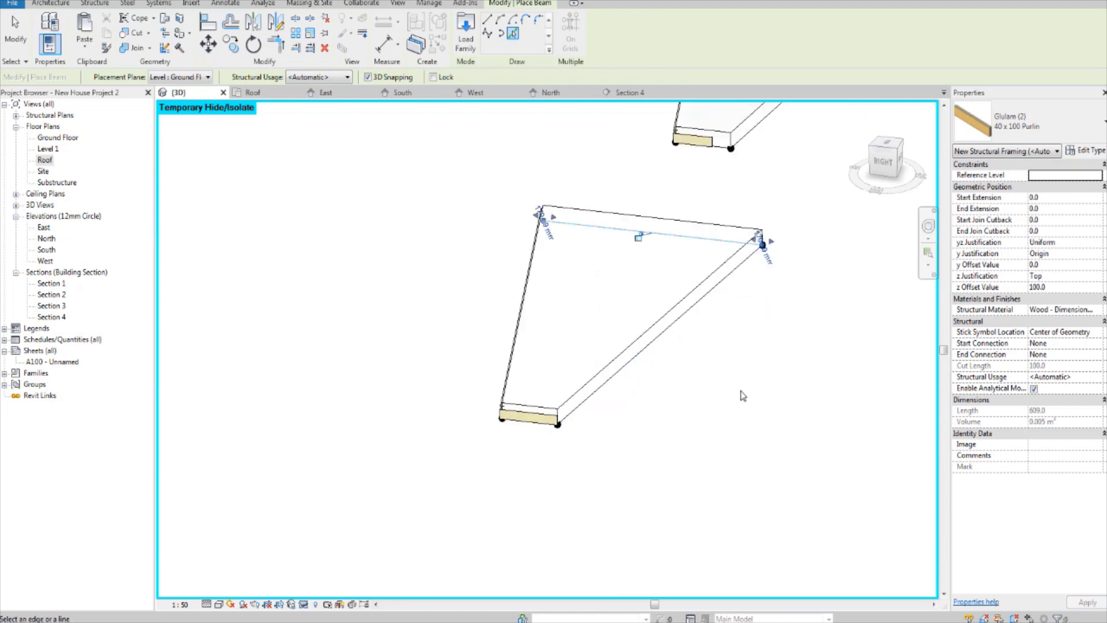
pyautogui.moveTo(740, 392); pyautogui.dragTo(684, 492, button='middle')
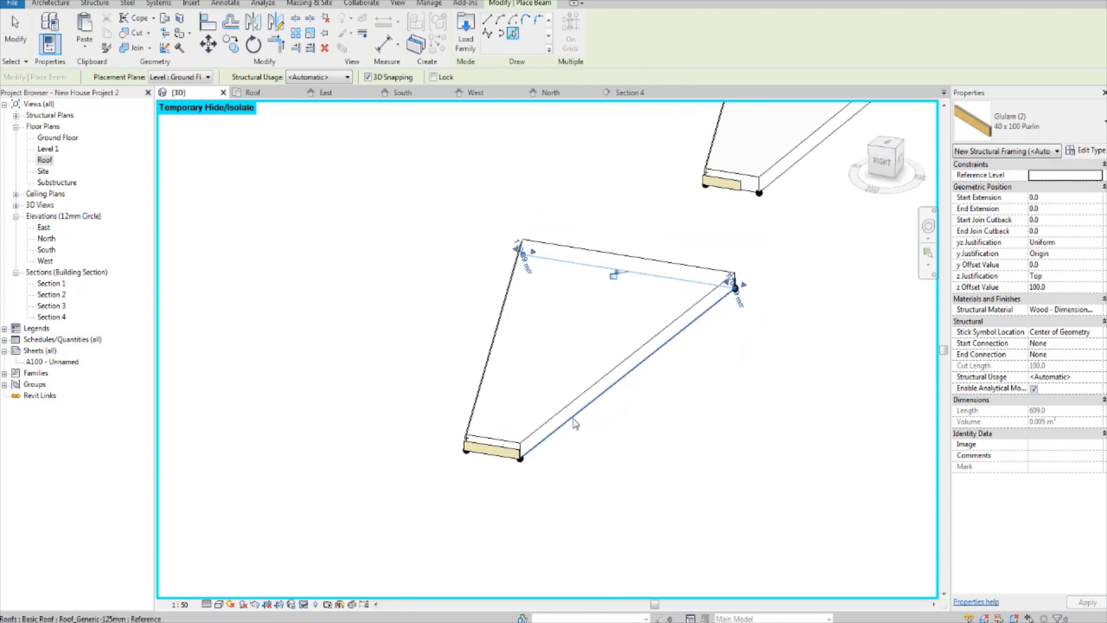
pyautogui.click(597, 421)
pyautogui.keyDown('shift'); pyautogui.moveTo(760, 374); pyautogui.dragTo(634, 462, button='middle'); pyautogui.keyUp('shift')
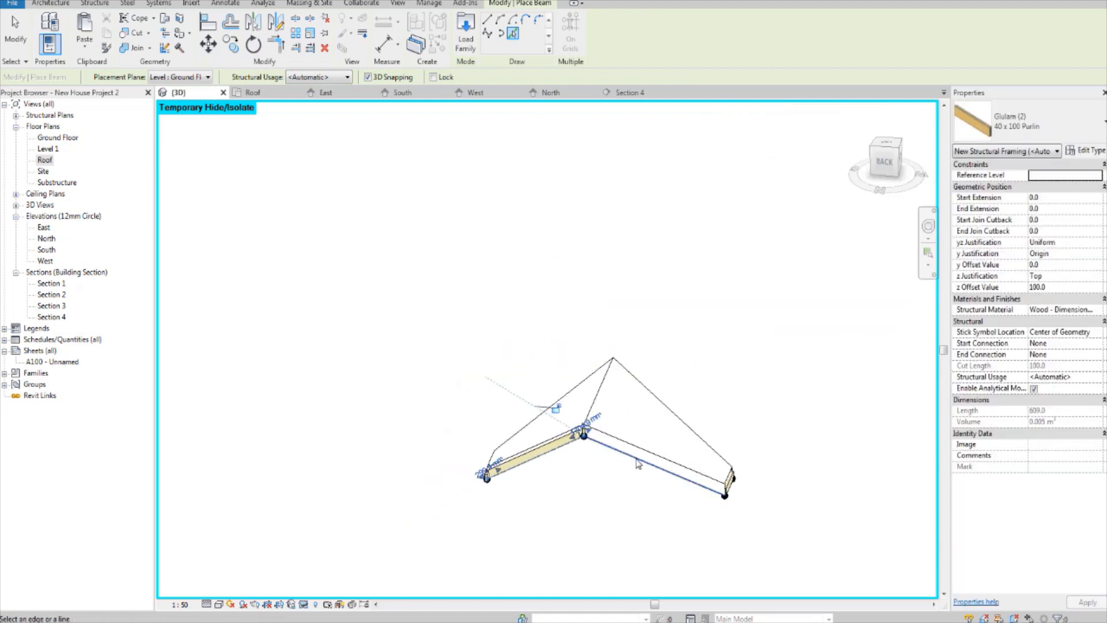
pyautogui.click(636, 458)
# Step: Place 40 x 100 purlins along both rear valley edges of the remaining gable roof and finish placing beams
pyautogui.scroll(-3, 635, 457)
pyautogui.moveTo(745, 450); pyautogui.dragTo(571, 398, button='middle')
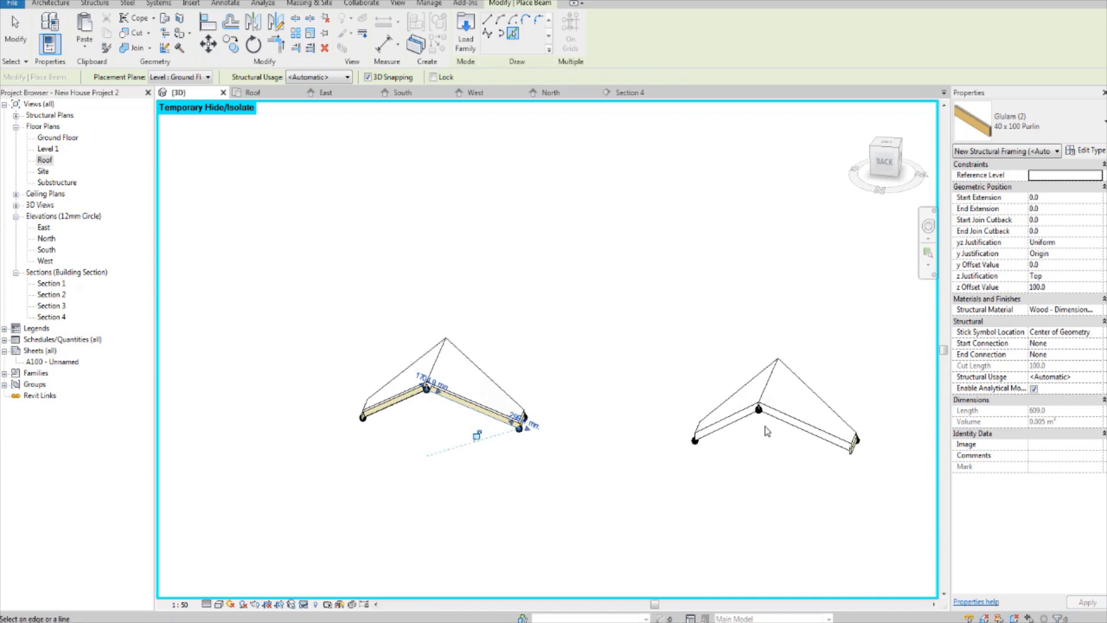
pyautogui.scroll(2, 749, 427)
pyautogui.click(731, 416)
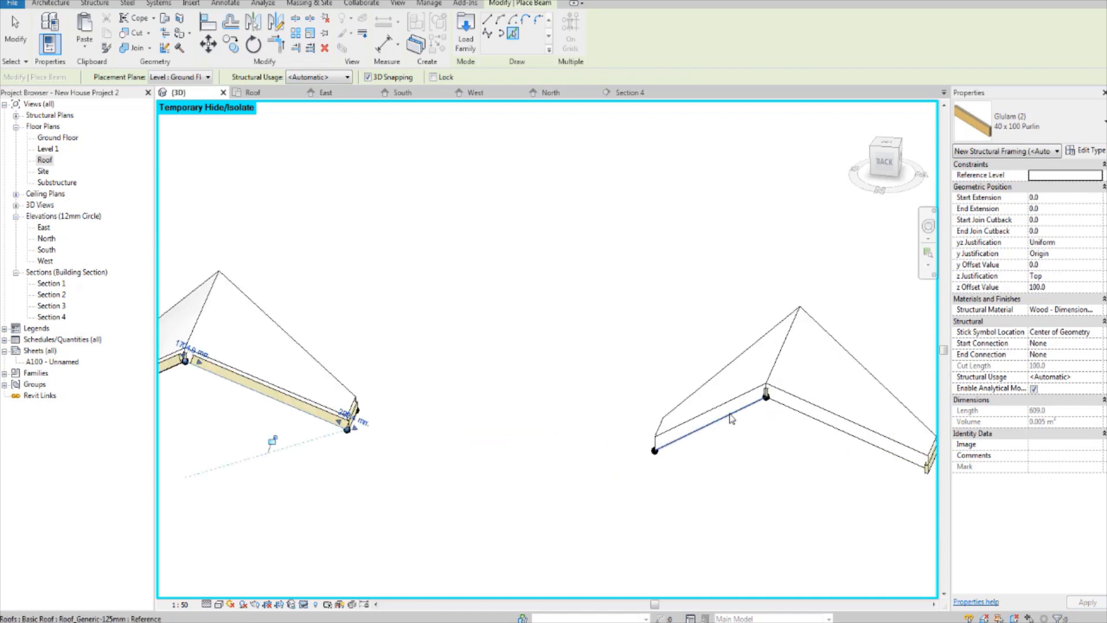
pyautogui.click(806, 416)
pyautogui.scroll(-3, 802, 418)
pyautogui.keyDown('shift'); pyautogui.moveTo(773, 421); pyautogui.dragTo(793, 447, button='middle'); pyautogui.keyUp('shift')
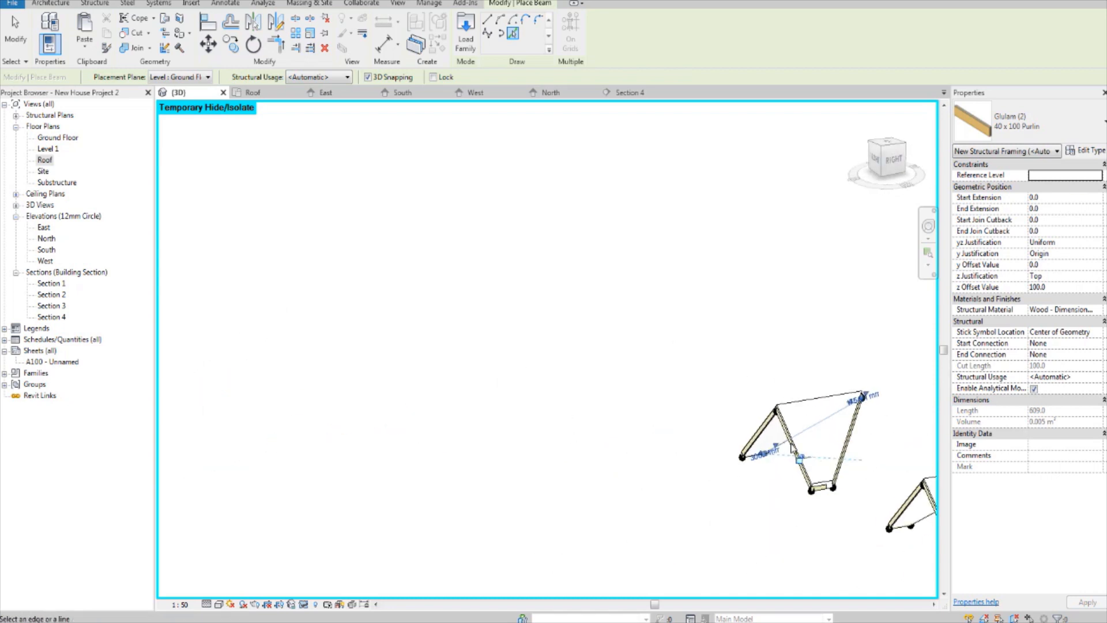
pyautogui.keyDown('shift'); pyautogui.moveTo(652, 431); pyautogui.dragTo(565, 421, button='middle'); pyautogui.keyUp('shift')
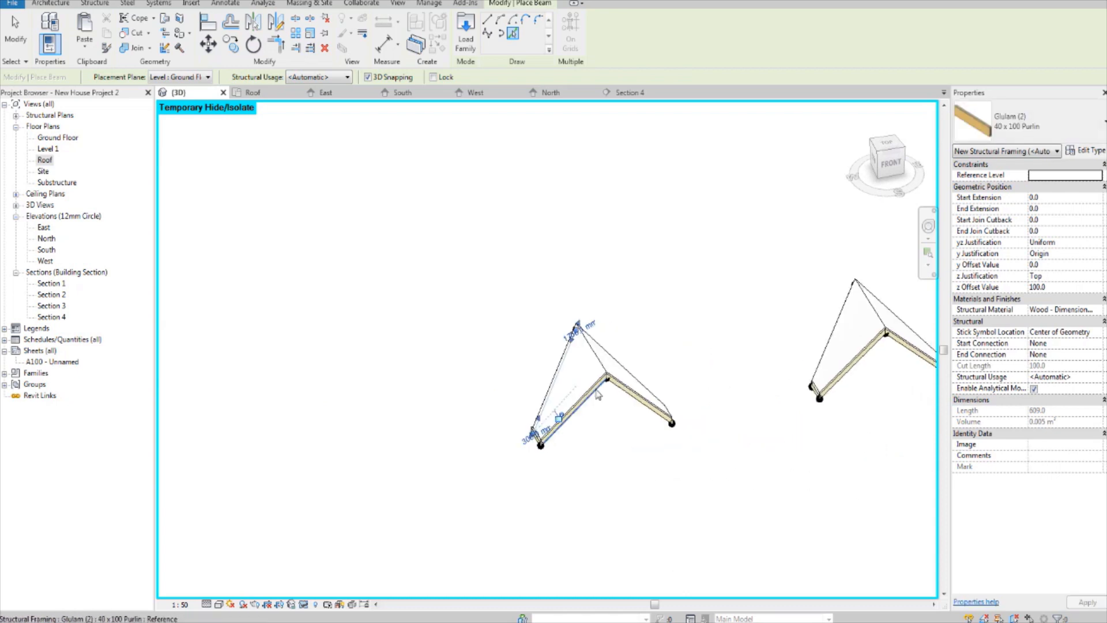
pyautogui.press('Escape')
pyautogui.press('Escape')
# Step: Temporarily hide both gable roof elements so only their purlin frames are displayed
pyautogui.scroll(2, 601, 369)
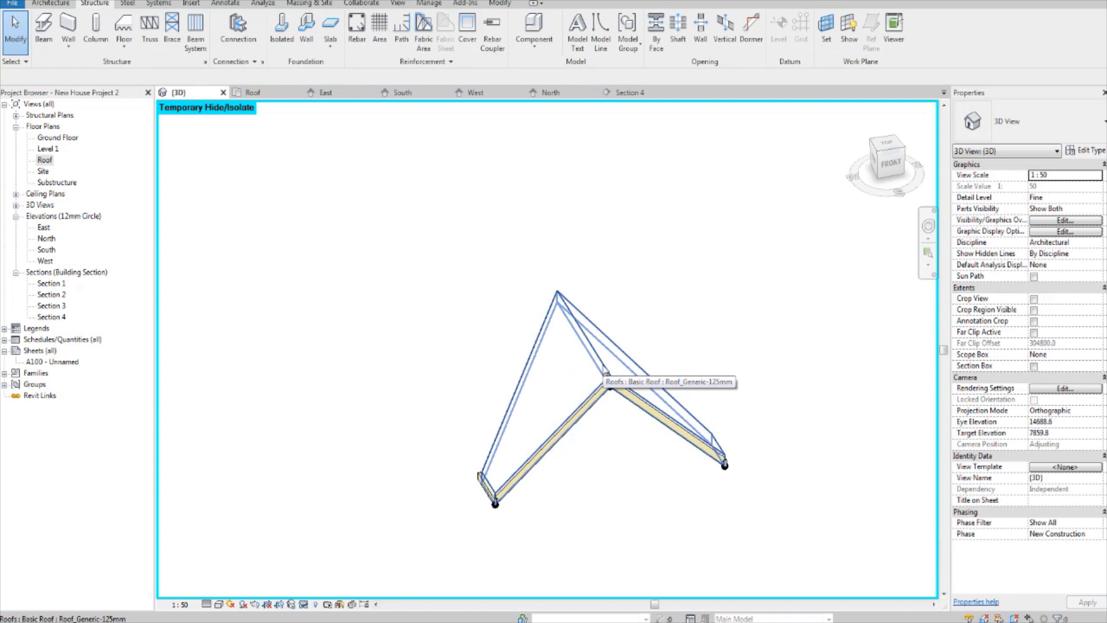
pyautogui.click(604, 372)
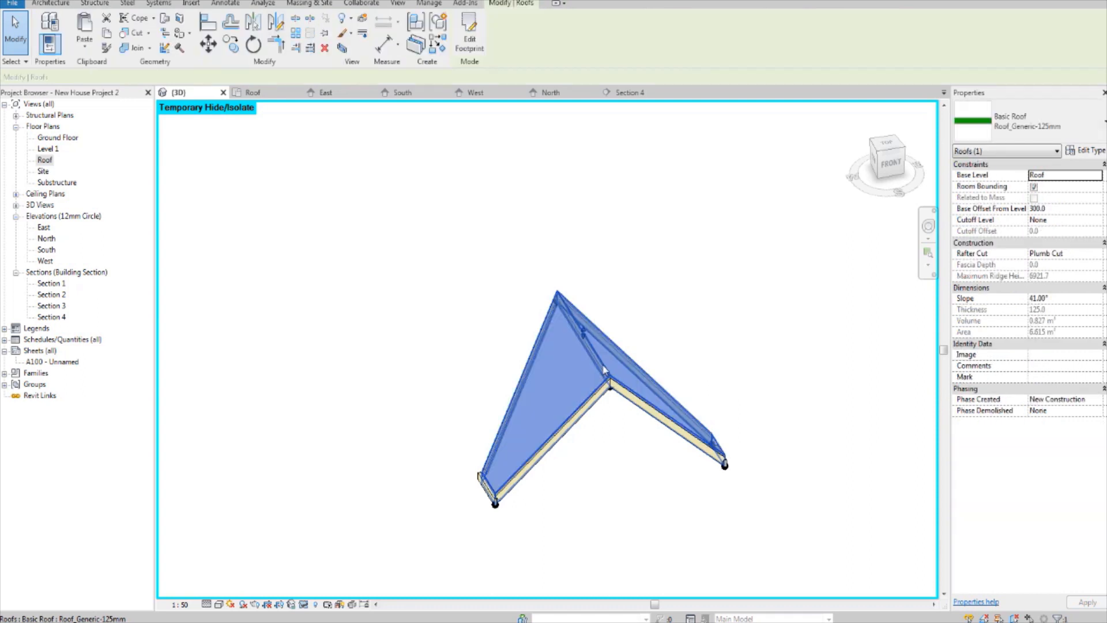
pyautogui.scroll(-2, 570, 342)
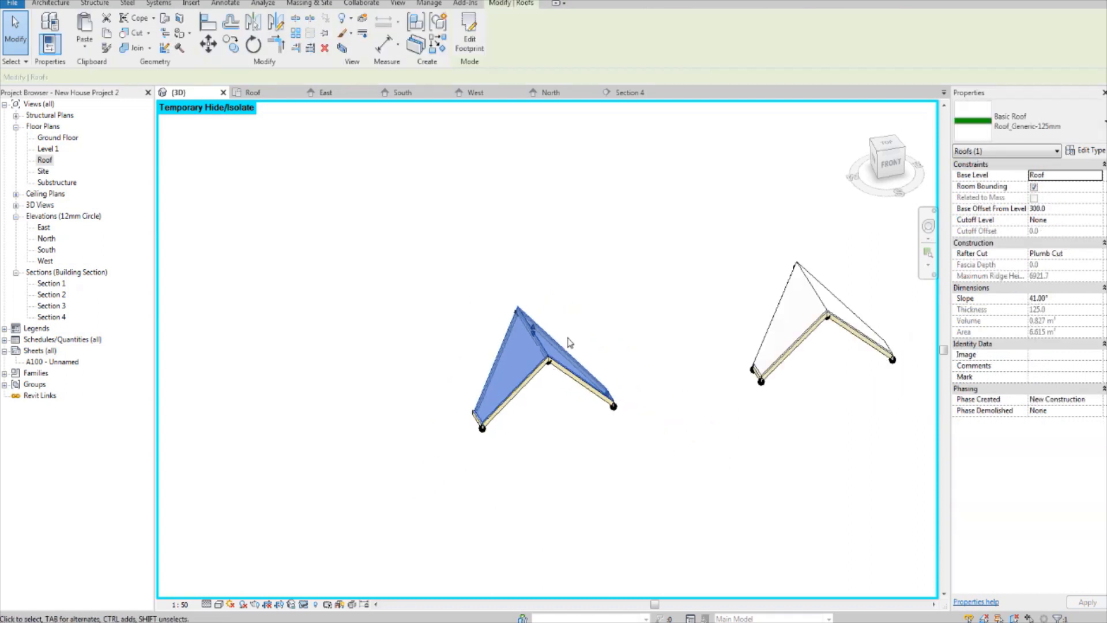
pyautogui.keyDown('ctrl'); pyautogui.click(822, 299); pyautogui.keyUp('ctrl')
pyautogui.moveTo(390, 247); pyautogui.dragTo(357, 252, button='middle')
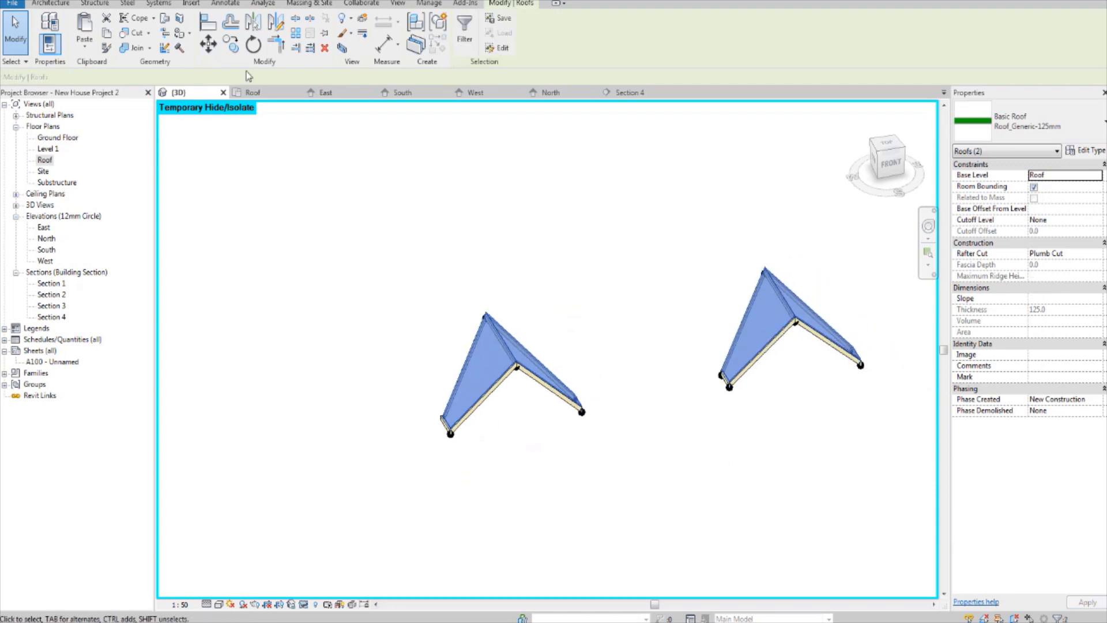
pyautogui.click(304, 603)
pyautogui.click(326, 573)
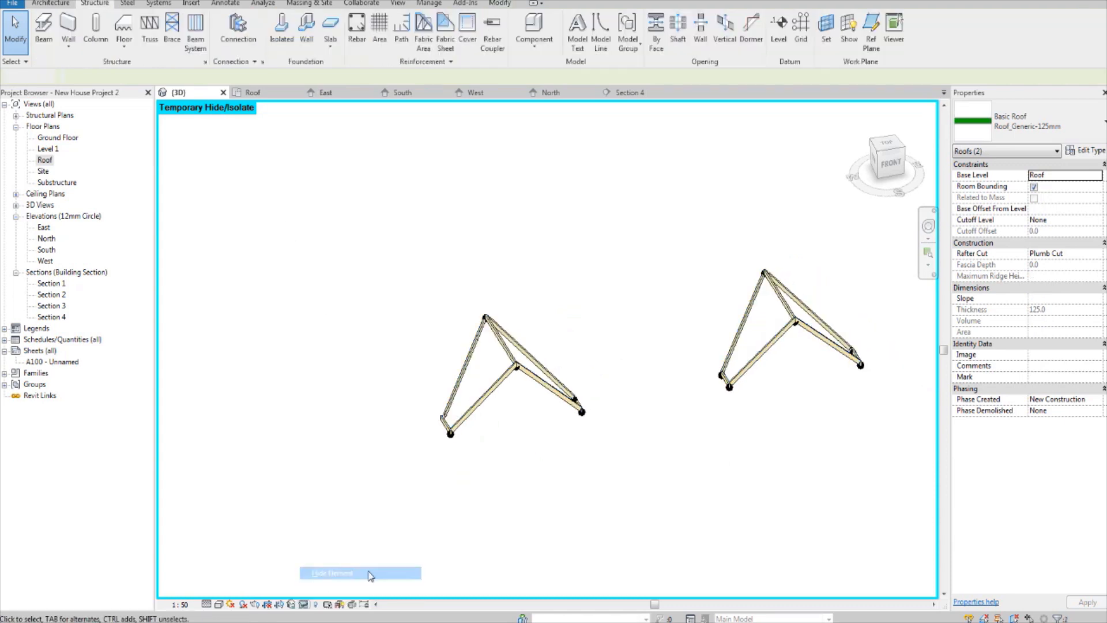
# Step: Disable the analytical model for the four rear valley purlins of both gable frames
pyautogui.keyDown('shift'); pyautogui.moveTo(465, 475); pyautogui.dragTo(467, 406, button='middle'); pyautogui.keyUp('shift')
pyautogui.scroll(-5, 469, 403)
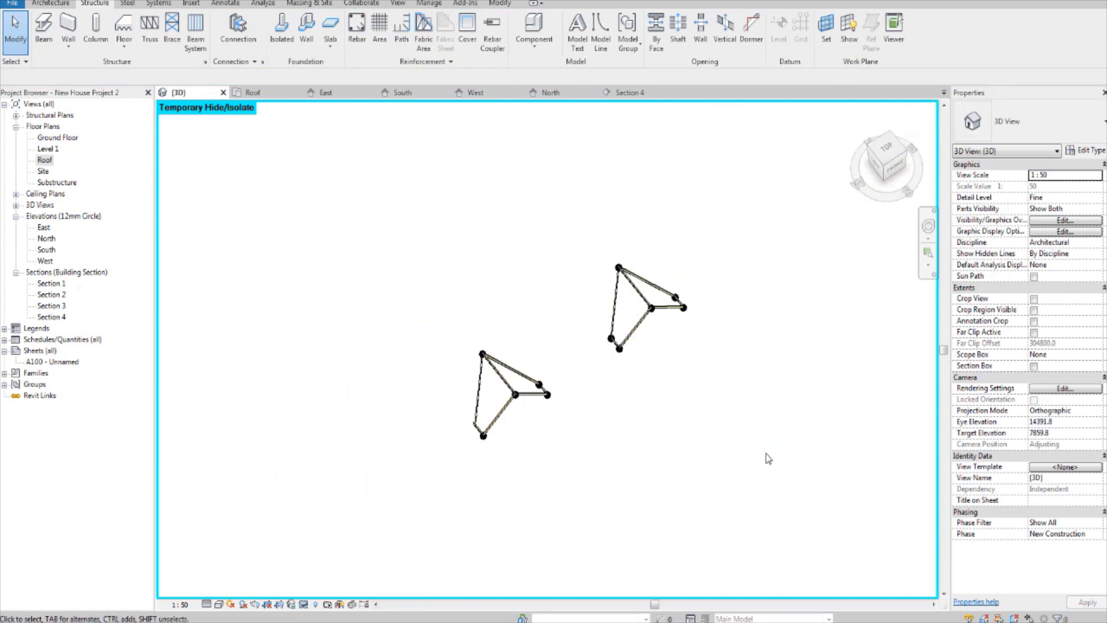
pyautogui.moveTo(776, 494); pyautogui.dragTo(431, 203)
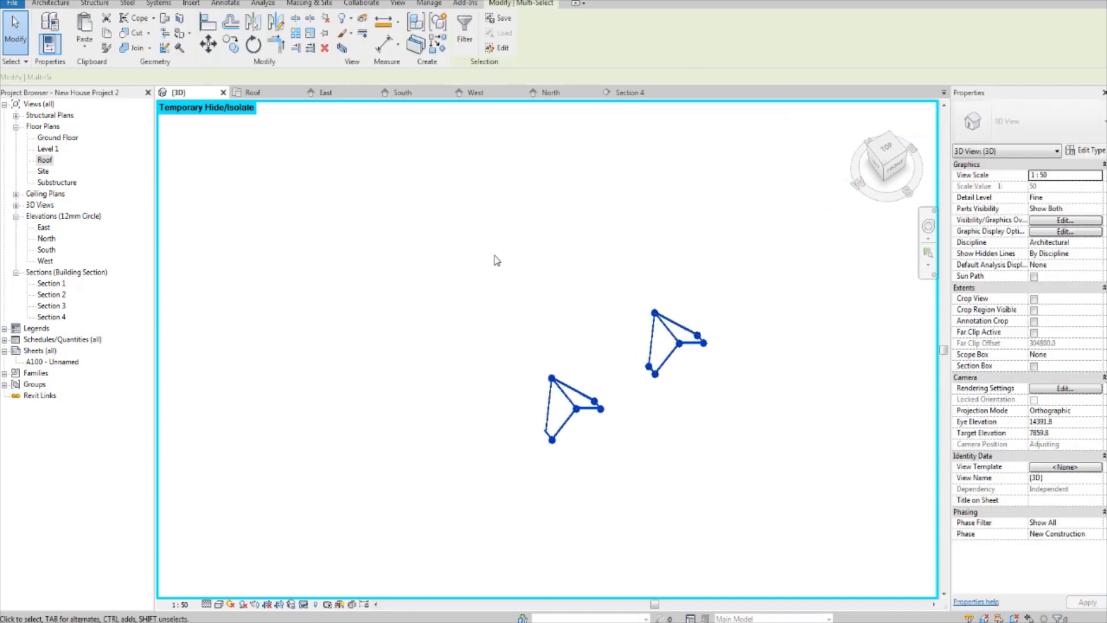
pyautogui.click(751, 383)
pyautogui.scroll(3, 698, 317)
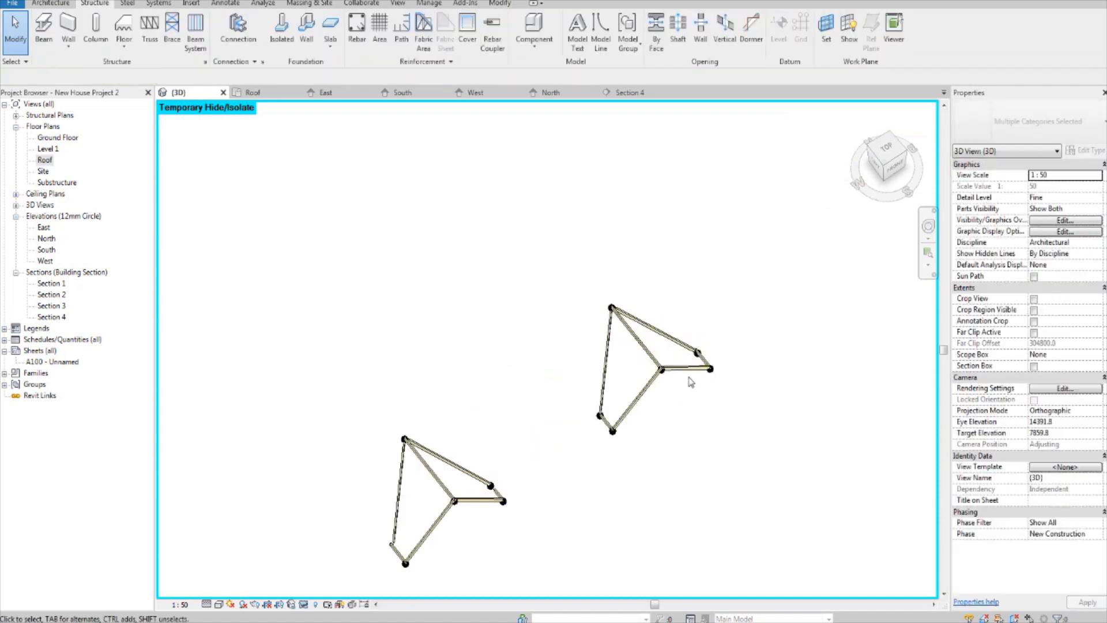
pyautogui.click(665, 336)
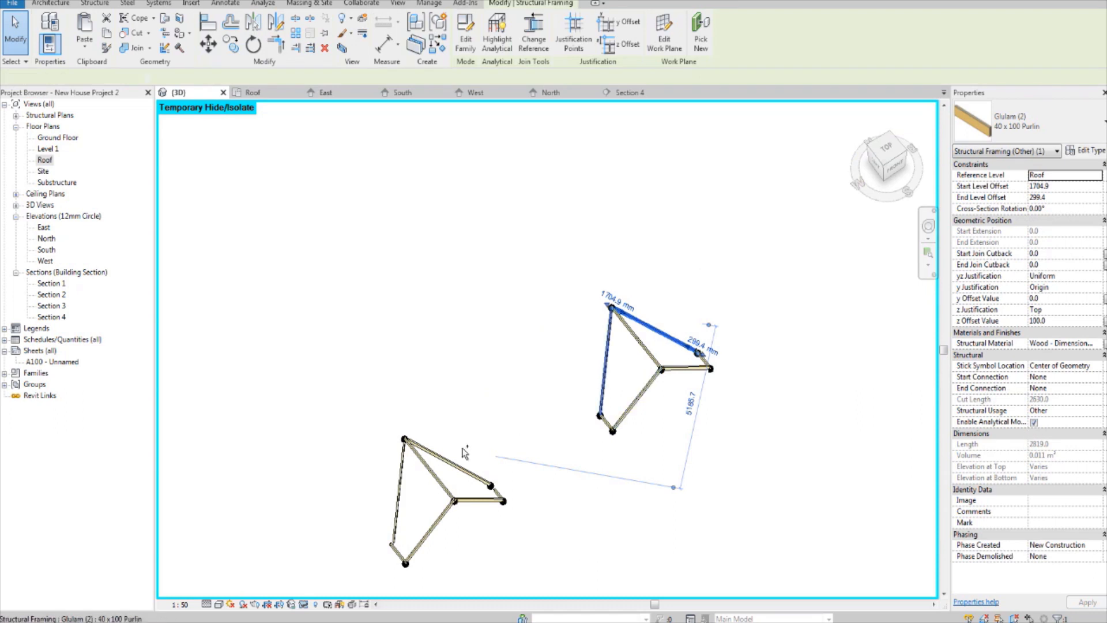
pyautogui.keyDown('ctrl'); pyautogui.click(461, 468); pyautogui.keyUp('ctrl')
pyautogui.keyDown('ctrl'); pyautogui.click(398, 495); pyautogui.keyUp('ctrl')
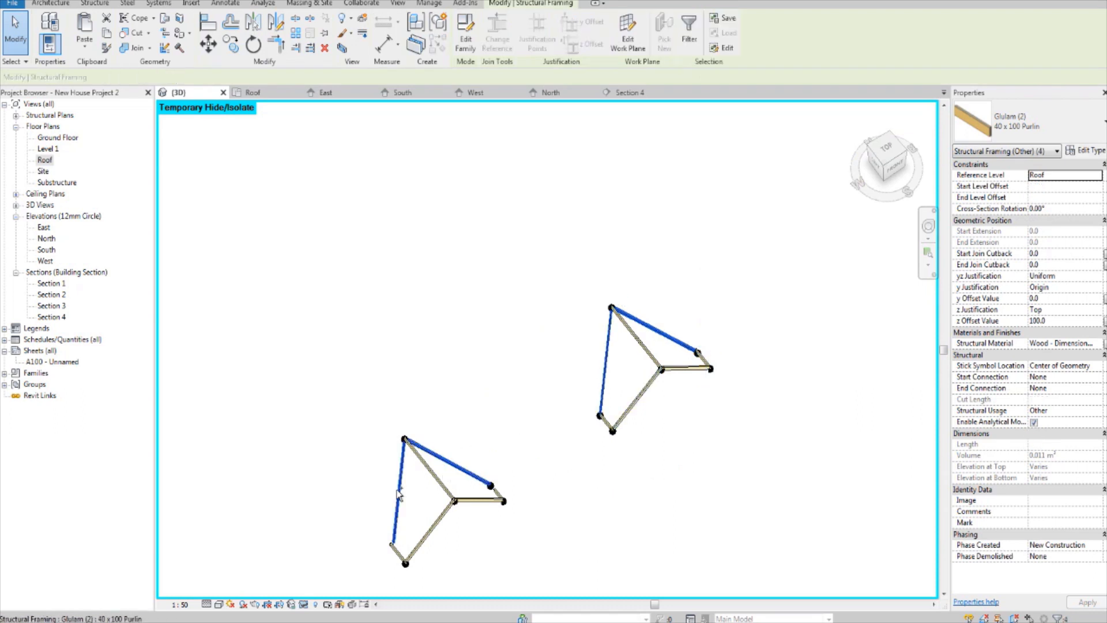
pyautogui.click(1034, 423)
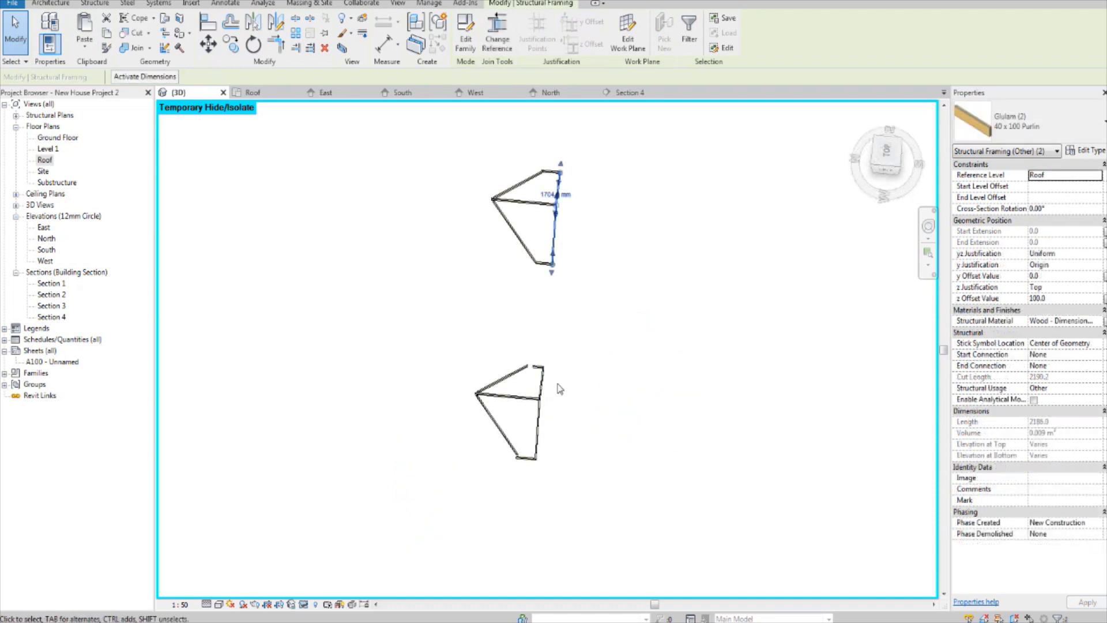
# Step: Array the four front-edge purlins of both gable frames toward the rear, 15 items at 150 mm spacing
pyautogui.keyDown('ctrl'); pyautogui.click(541, 425); pyautogui.keyUp('ctrl')
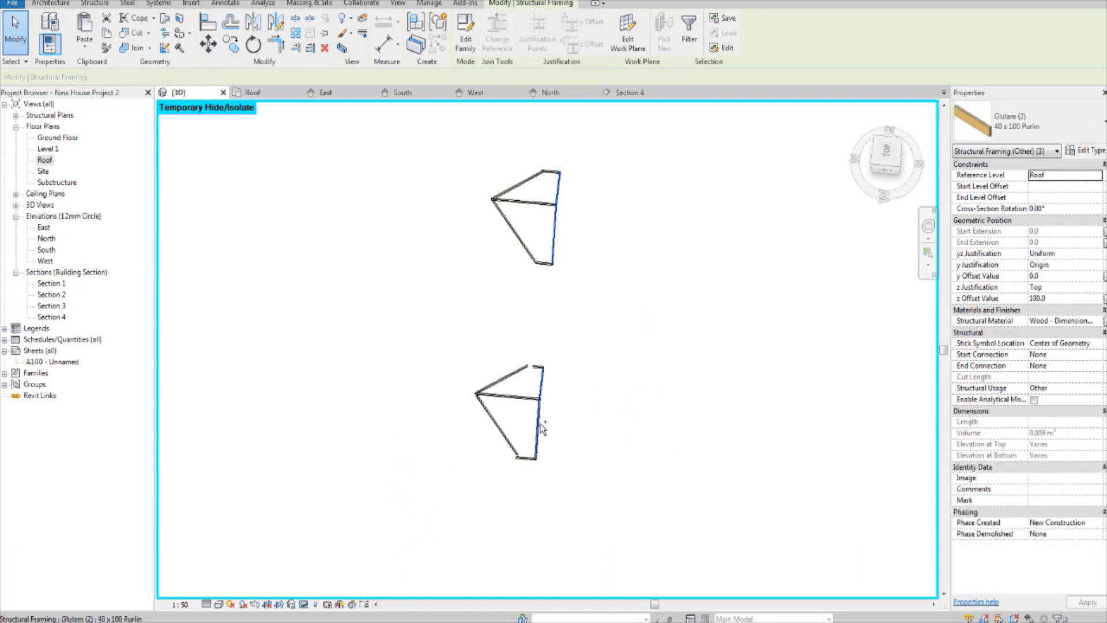
pyautogui.click(887, 155)
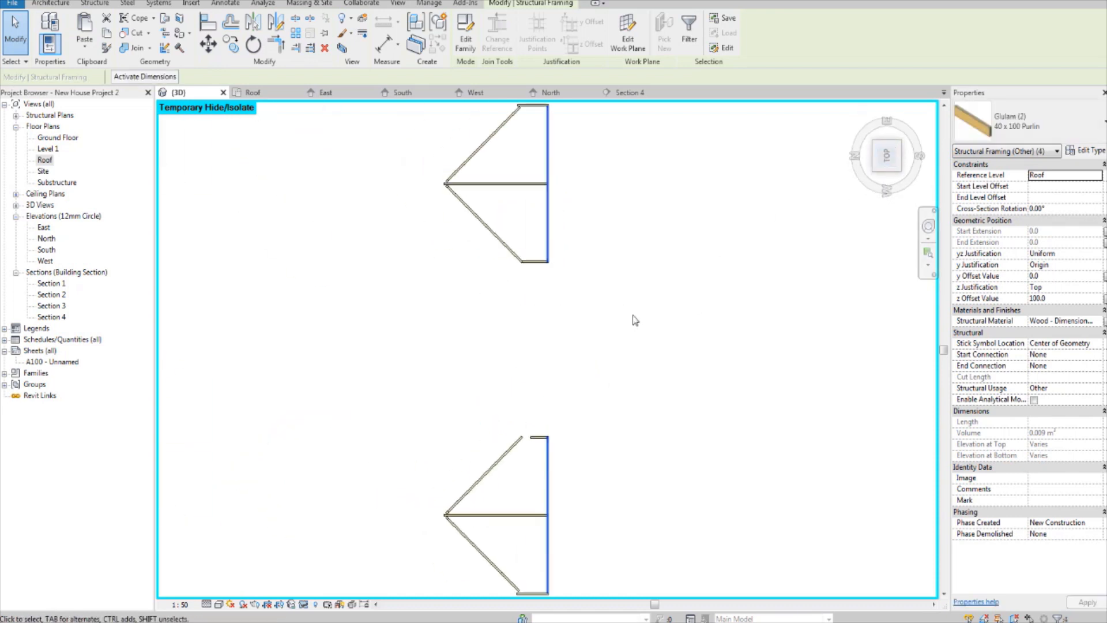
pyautogui.press('a')
pyautogui.press('a')
pyautogui.press('r')
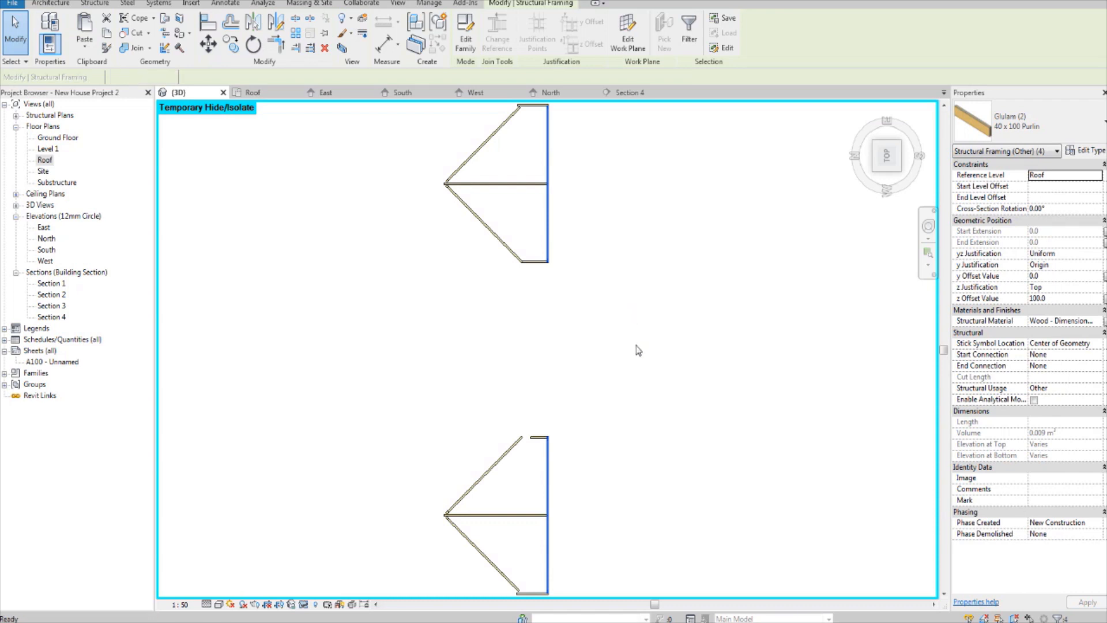
pyautogui.click(686, 326)
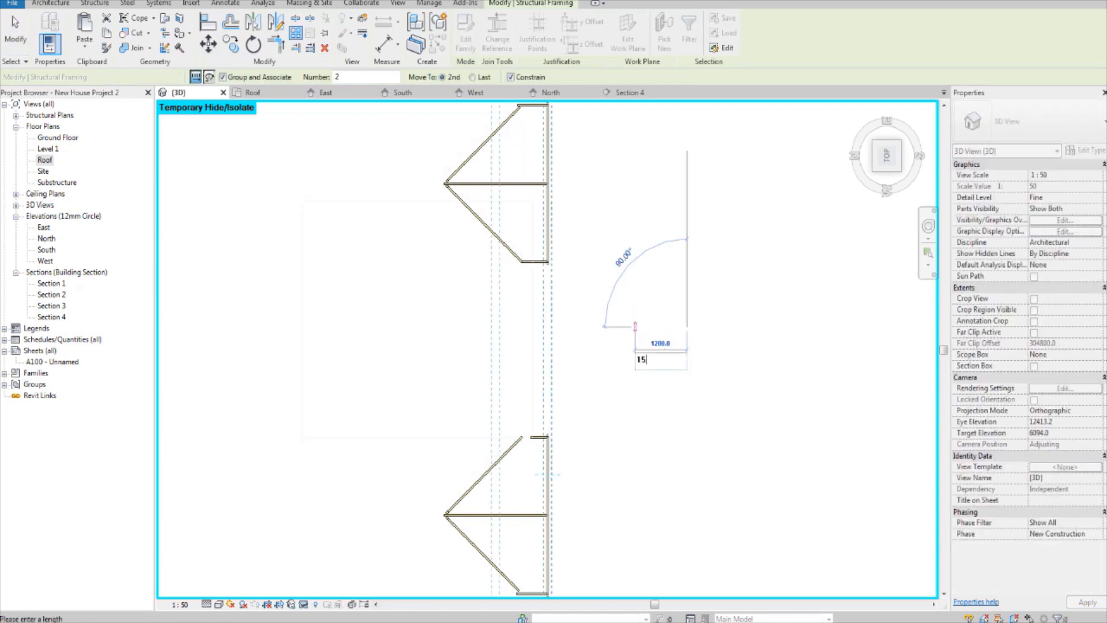
pyautogui.write('150')
pyautogui.press('Return')
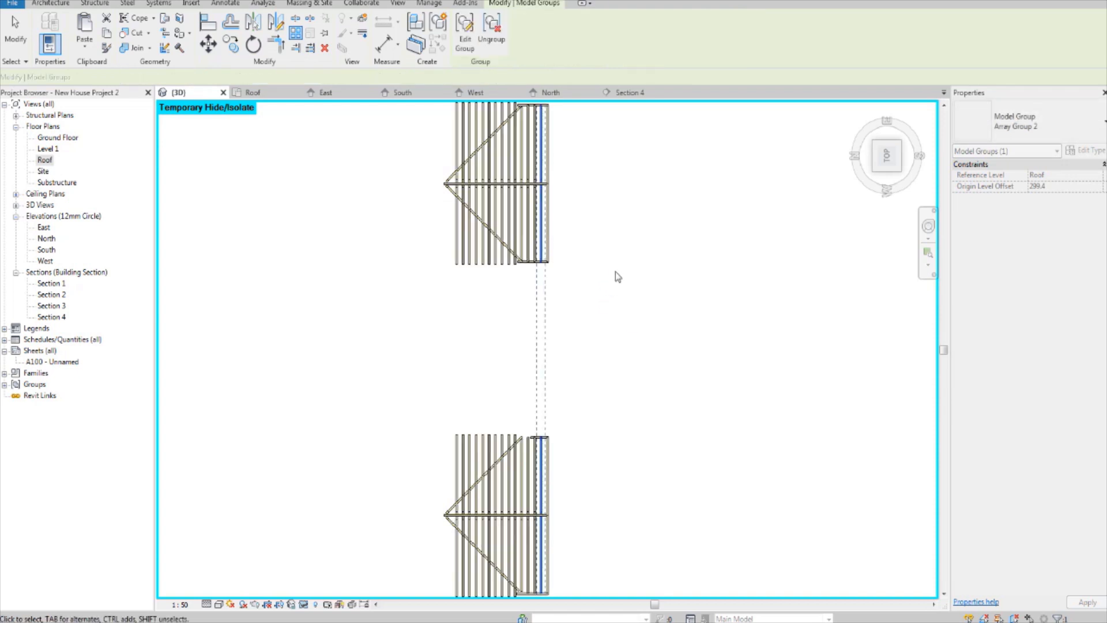
pyautogui.click(613, 225)
# Step: Examine the arrayed purlin groups on both gable frames from above and at an angle
pyautogui.moveTo(633, 282); pyautogui.dragTo(634, 303, button='middle')
pyautogui.scroll(3, 587, 293)
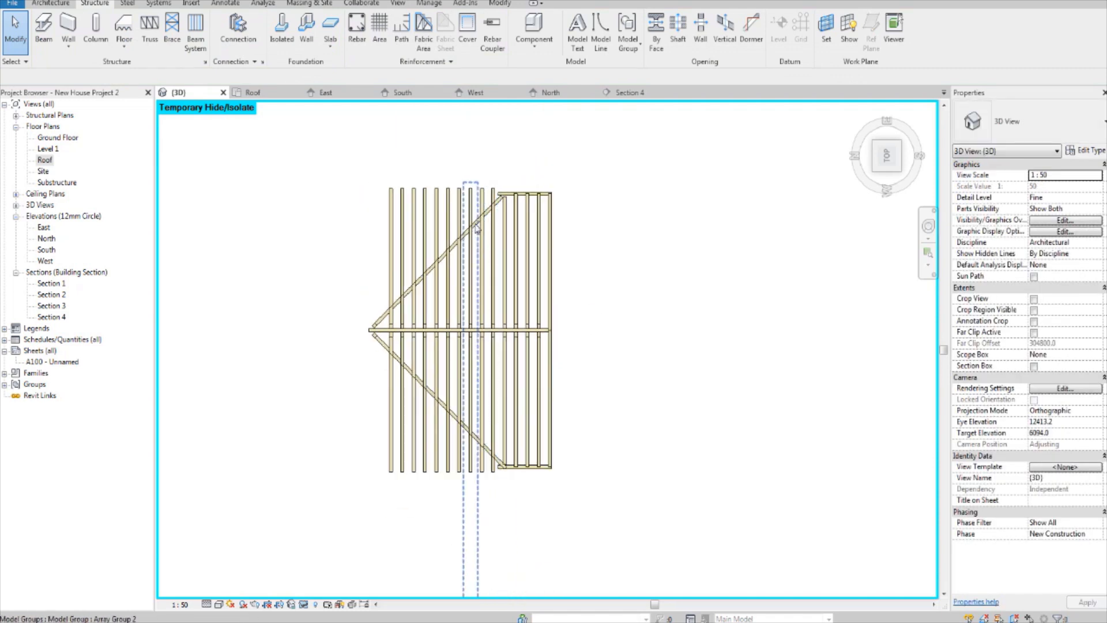
pyautogui.click(477, 229)
pyautogui.click(747, 196)
pyautogui.scroll(1, 532, 240)
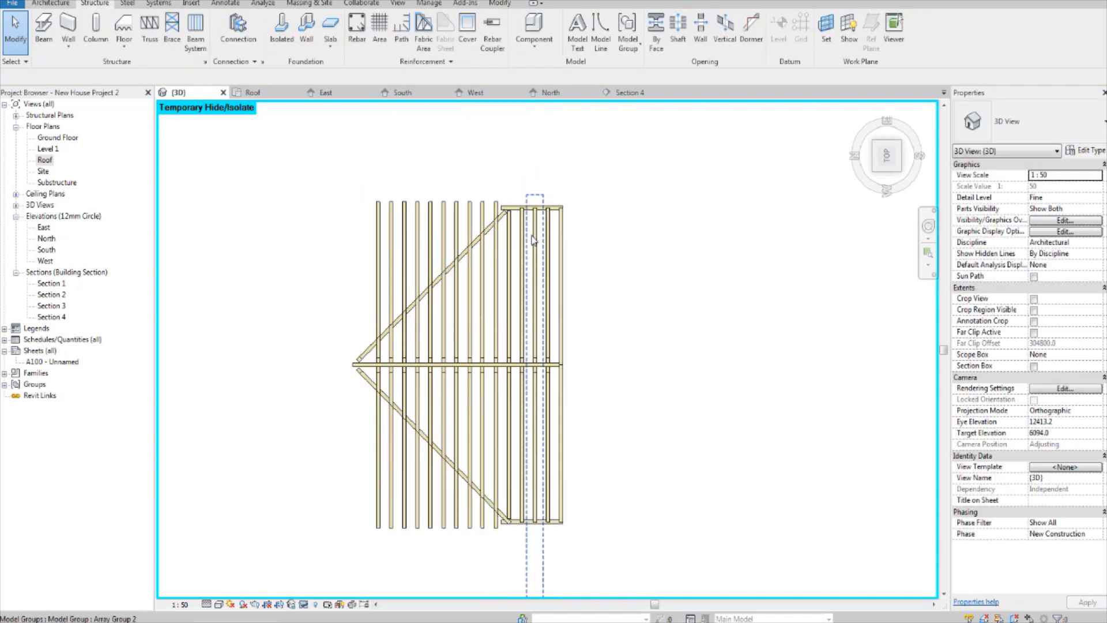
pyautogui.click(488, 234)
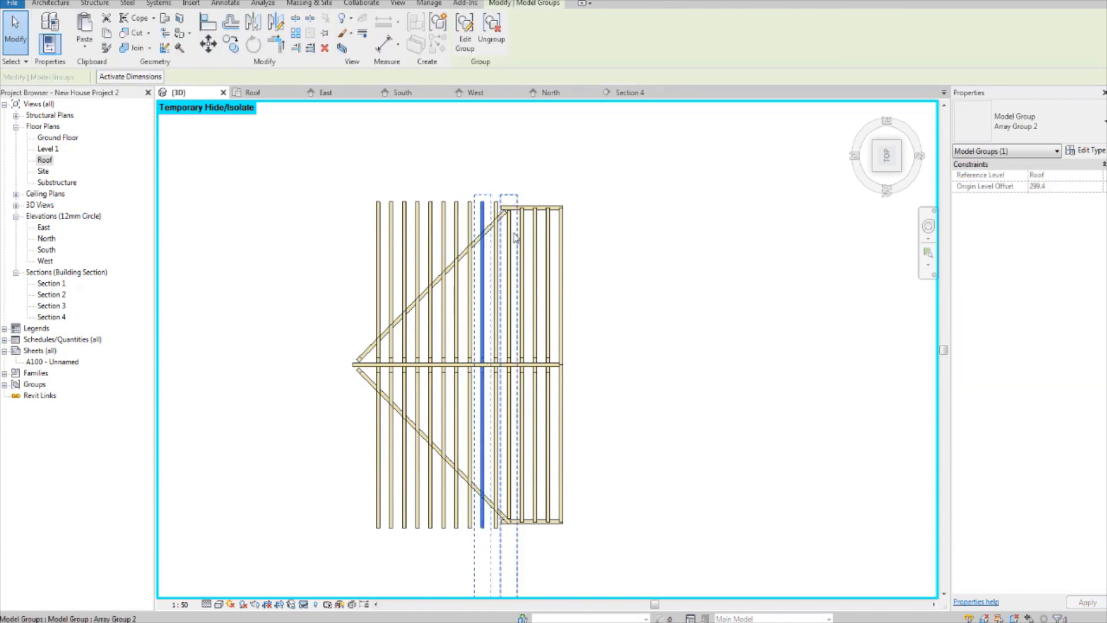
pyautogui.scroll(-3, 540, 235)
pyautogui.keyDown('shift'); pyautogui.moveTo(542, 234); pyautogui.dragTo(647, 383, button='middle'); pyautogui.keyUp('shift')
pyautogui.keyDown('shift'); pyautogui.moveTo(503, 362); pyautogui.dragTo(706, 456, button='middle'); pyautogui.keyUp('shift')
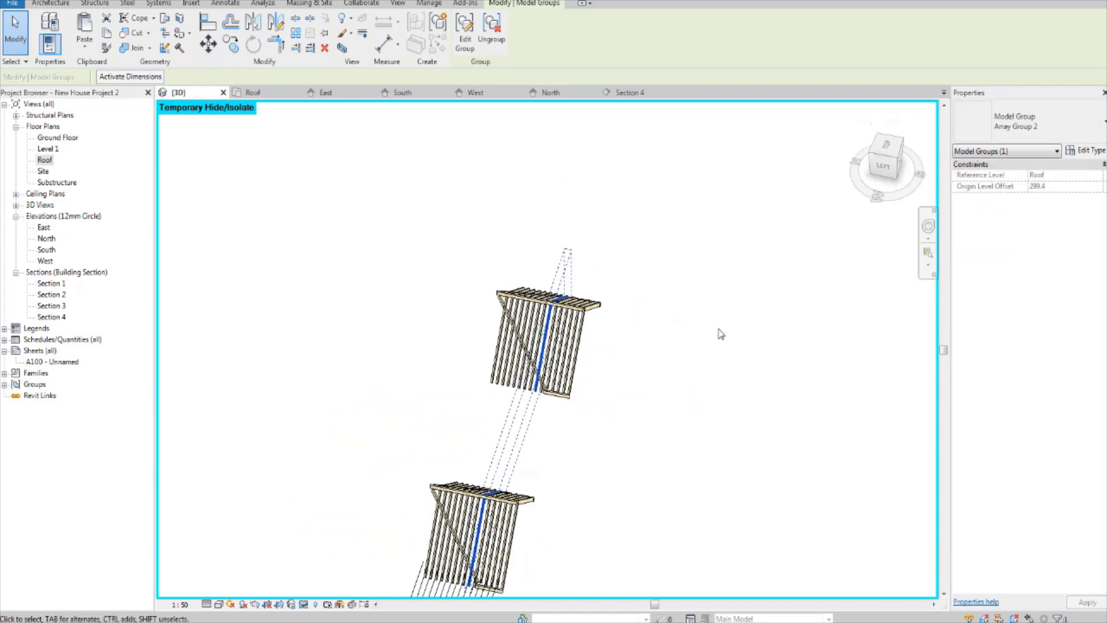
pyautogui.click(719, 329)
pyautogui.moveTo(719, 306); pyautogui.dragTo(741, 341, button='middle')
pyautogui.click(886, 145)
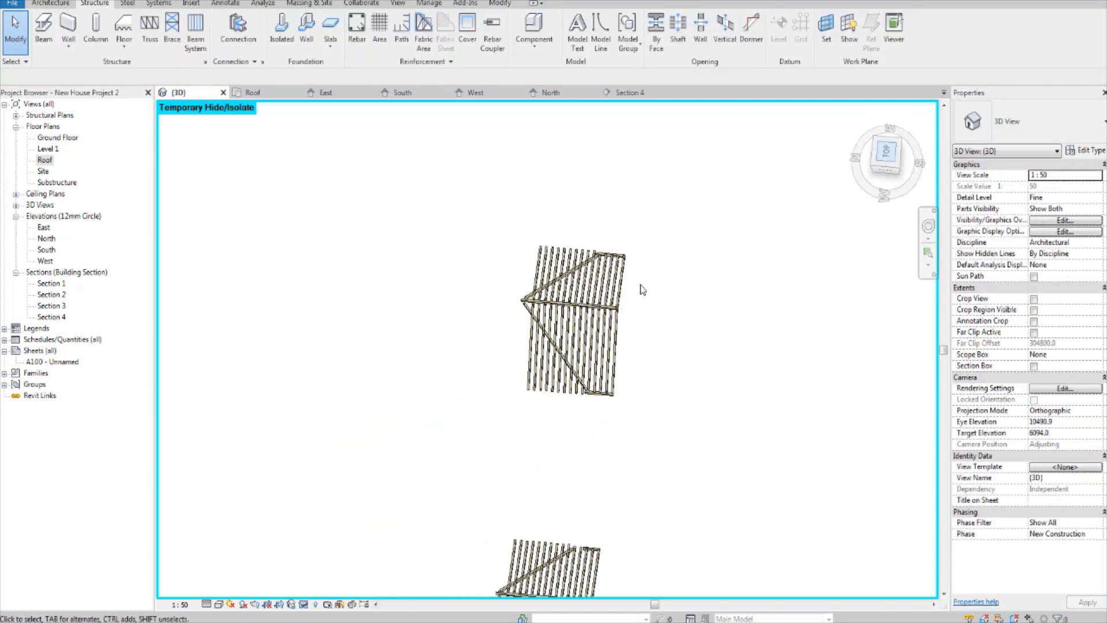
pyautogui.moveTo(573, 252); pyautogui.dragTo(563, 412, button='middle')
pyautogui.scroll(3, 573, 415)
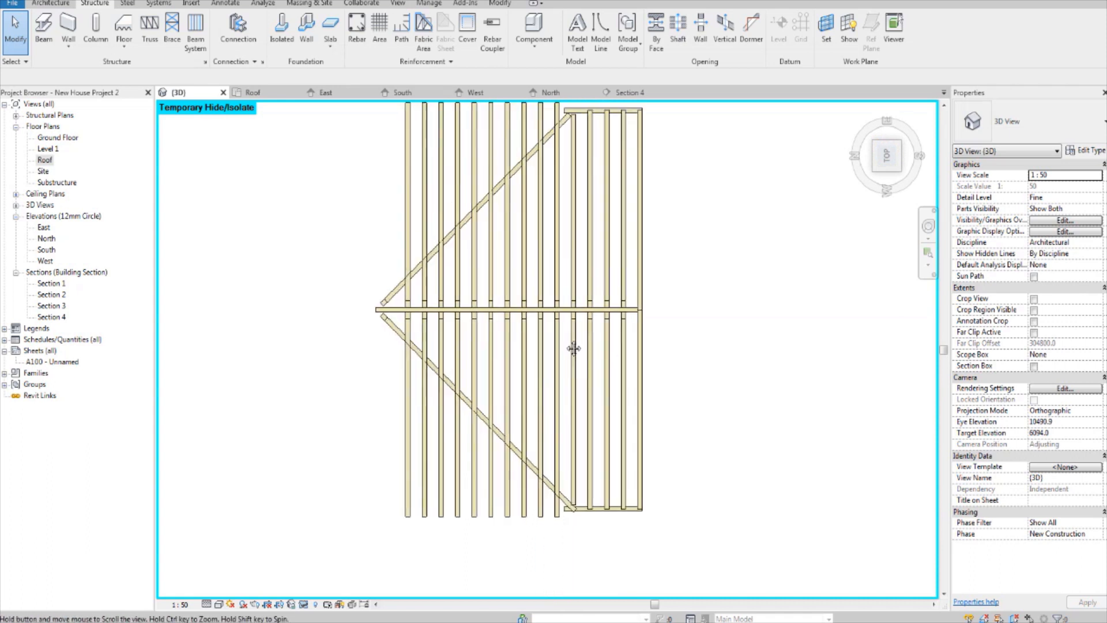
# Step: Select all array group instances visible in the view and ungroup them into individual purlins
pyautogui.rightClick(403, 183)
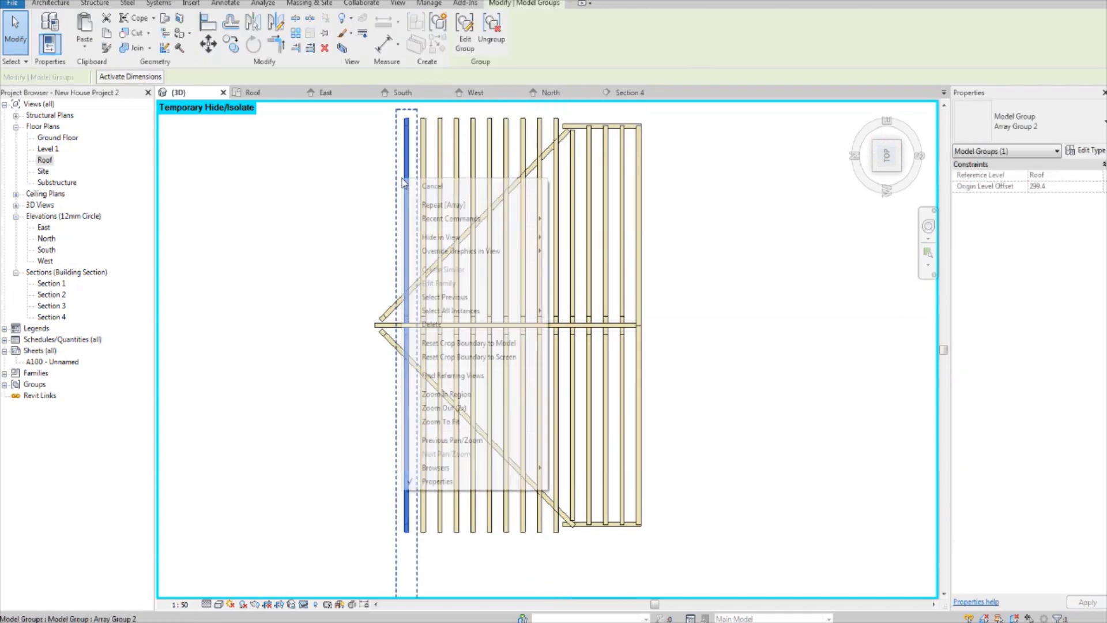
pyautogui.moveTo(479, 313)
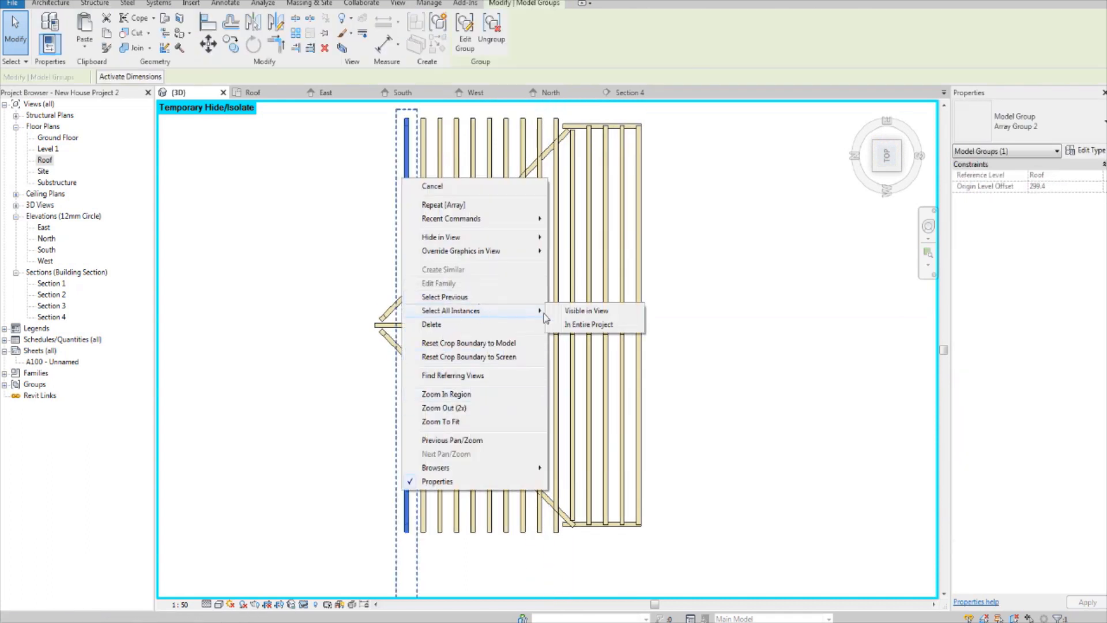
pyautogui.click(571, 310)
pyautogui.click(500, 31)
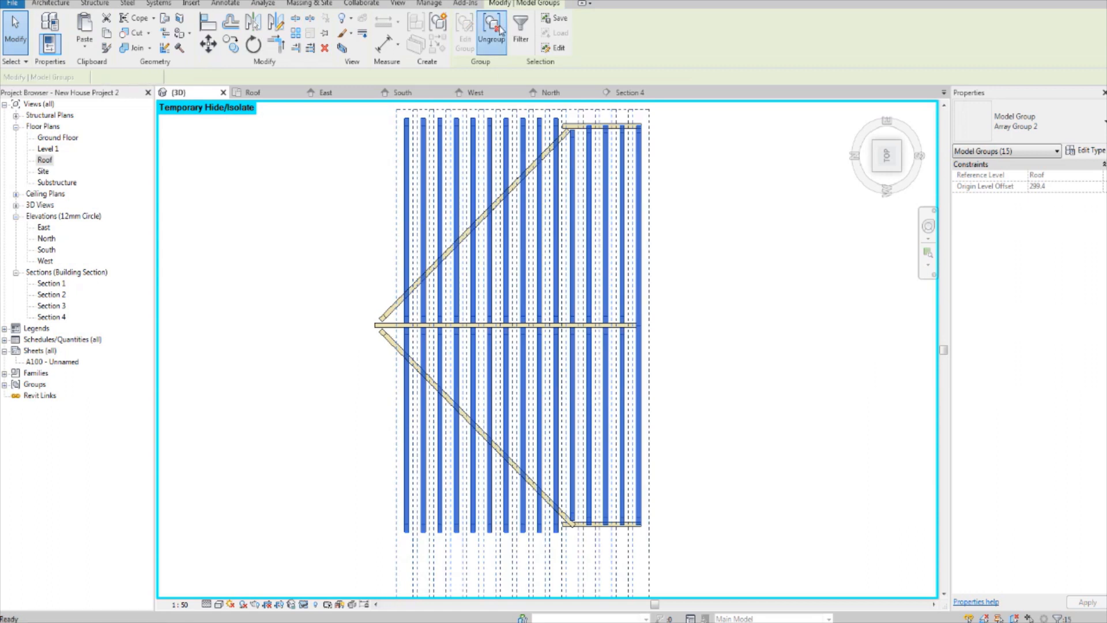
pyautogui.click(672, 245)
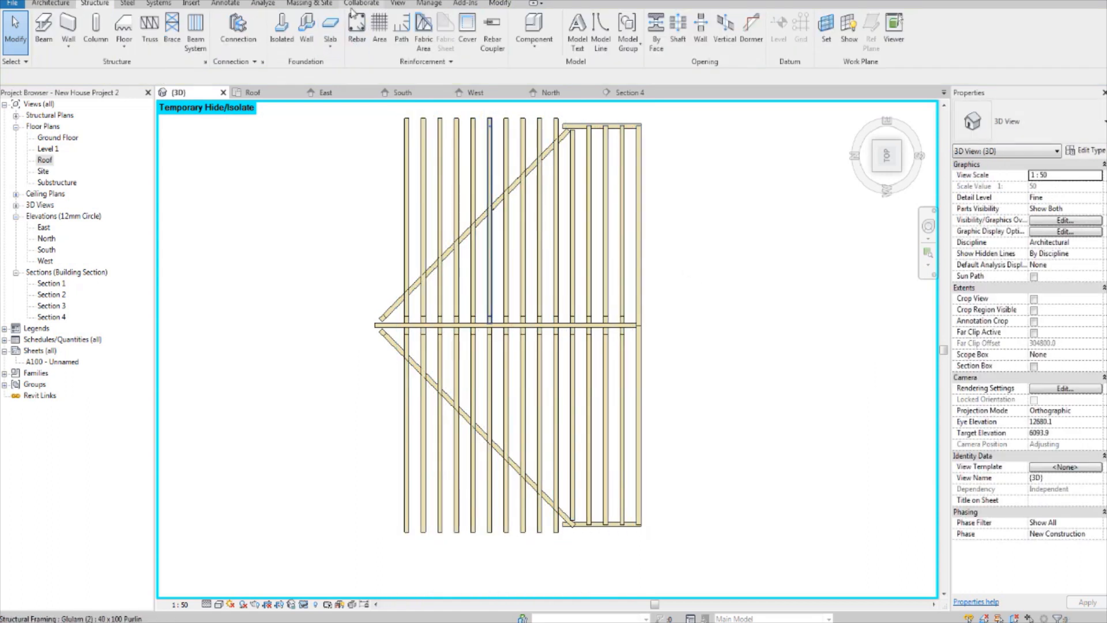
# Step: Trim the overhanging purlins on the upper slope of the first gable frame to its diagonal valley purlin
pyautogui.click(506, 6)
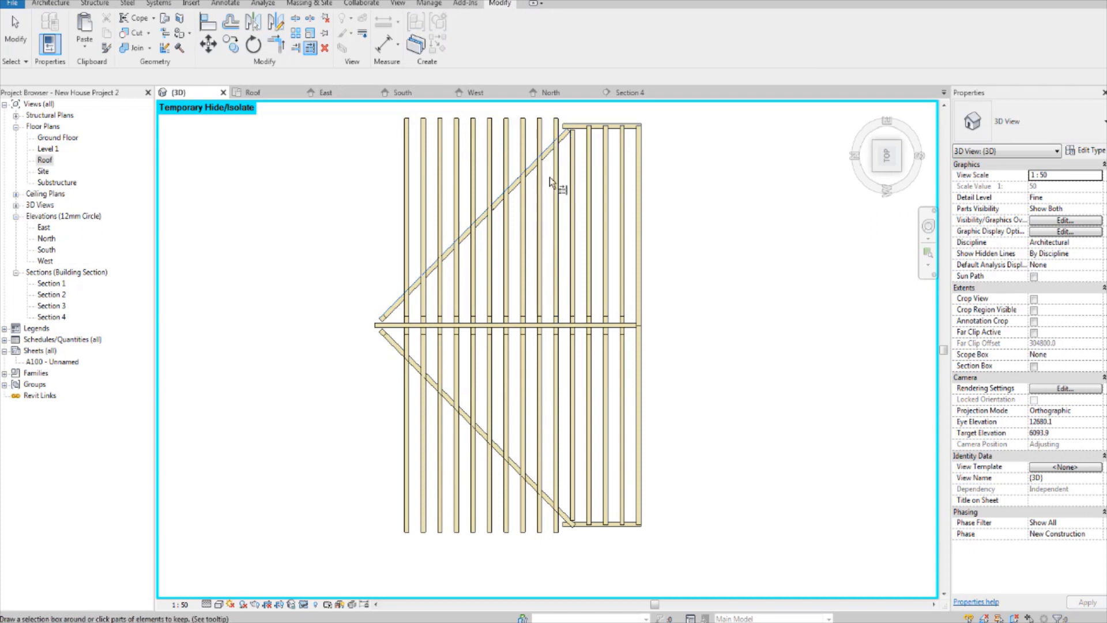
pyautogui.click(556, 191)
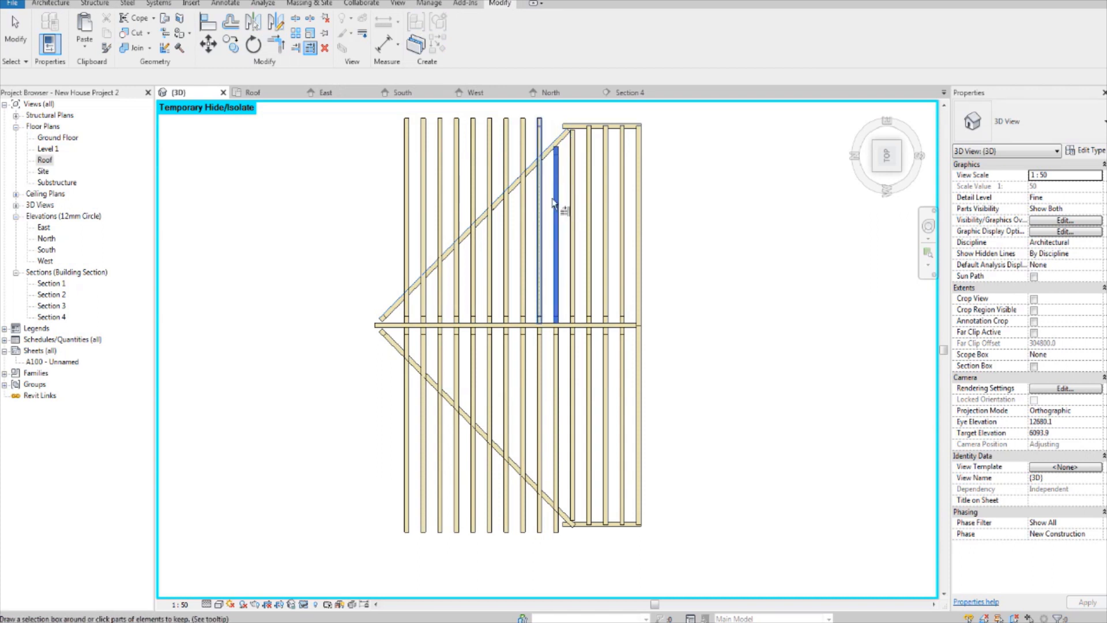
pyautogui.click(539, 199)
pyautogui.click(523, 210)
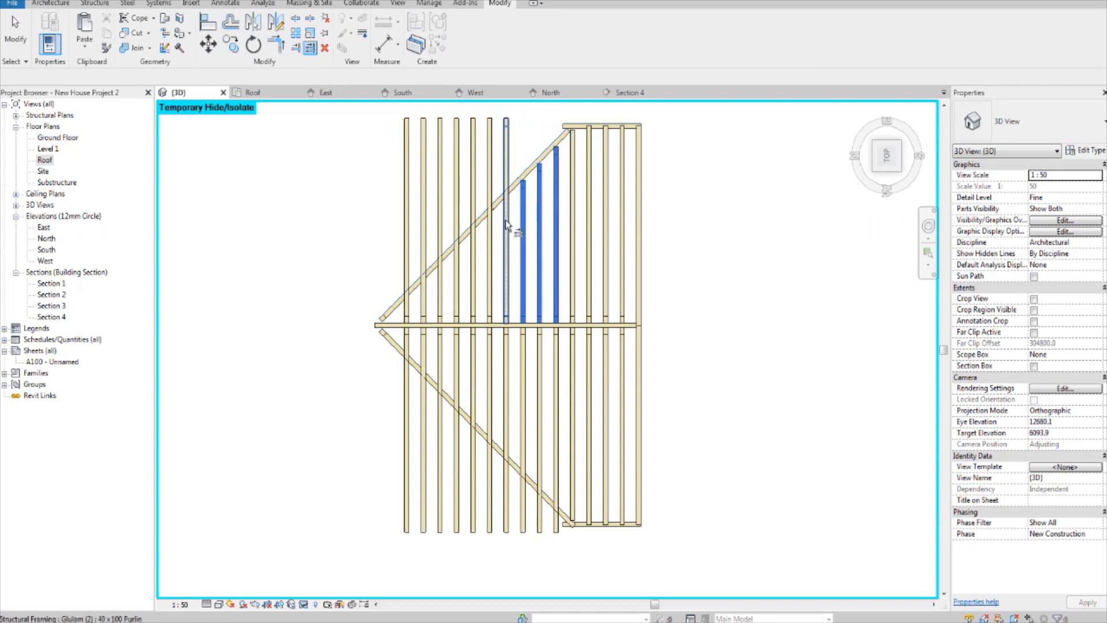
pyautogui.click(506, 229)
pyautogui.click(473, 265)
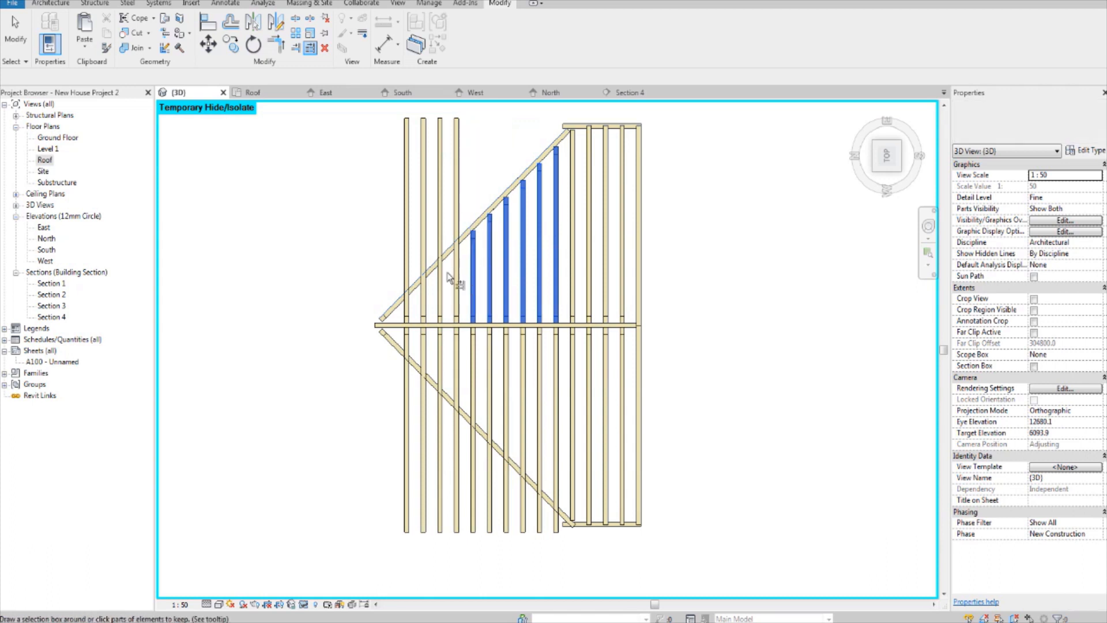
pyautogui.click(456, 278)
pyautogui.click(440, 291)
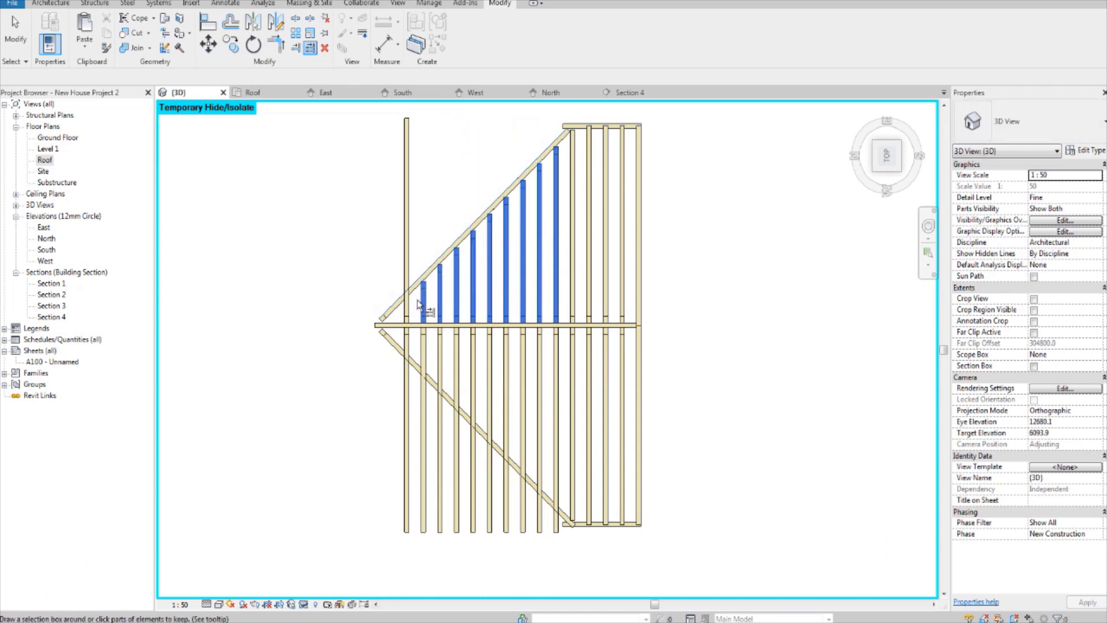
pyautogui.click(410, 303)
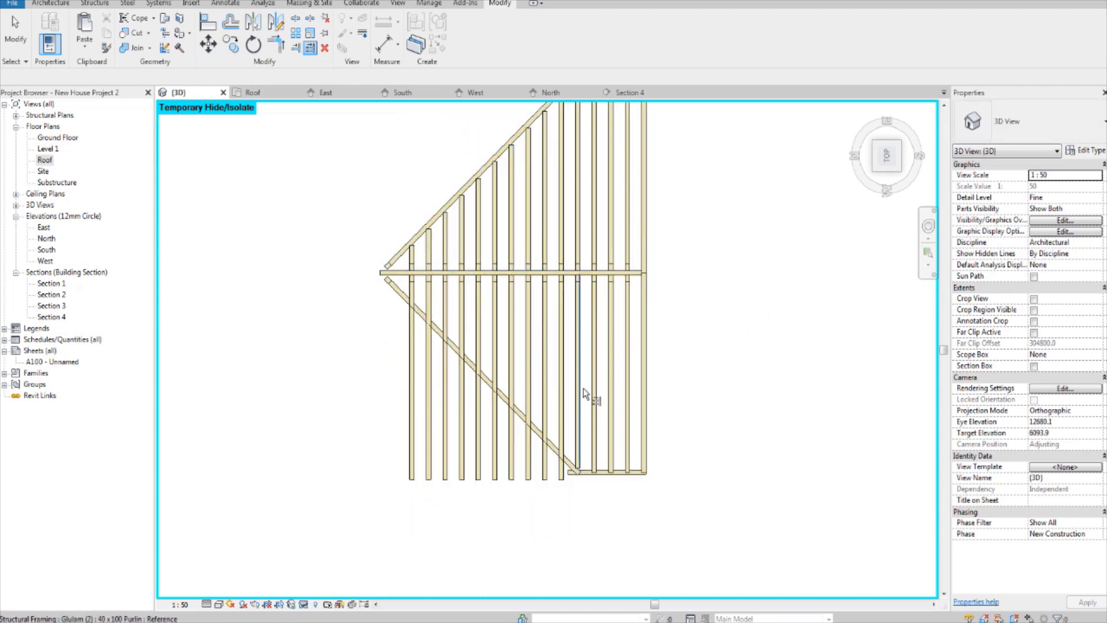
# Step: Trim the purlins on the lower slope of the first gable frame to its diagonal valley purlin
pyautogui.scroll(2, 564, 433)
pyautogui.click(518, 457)
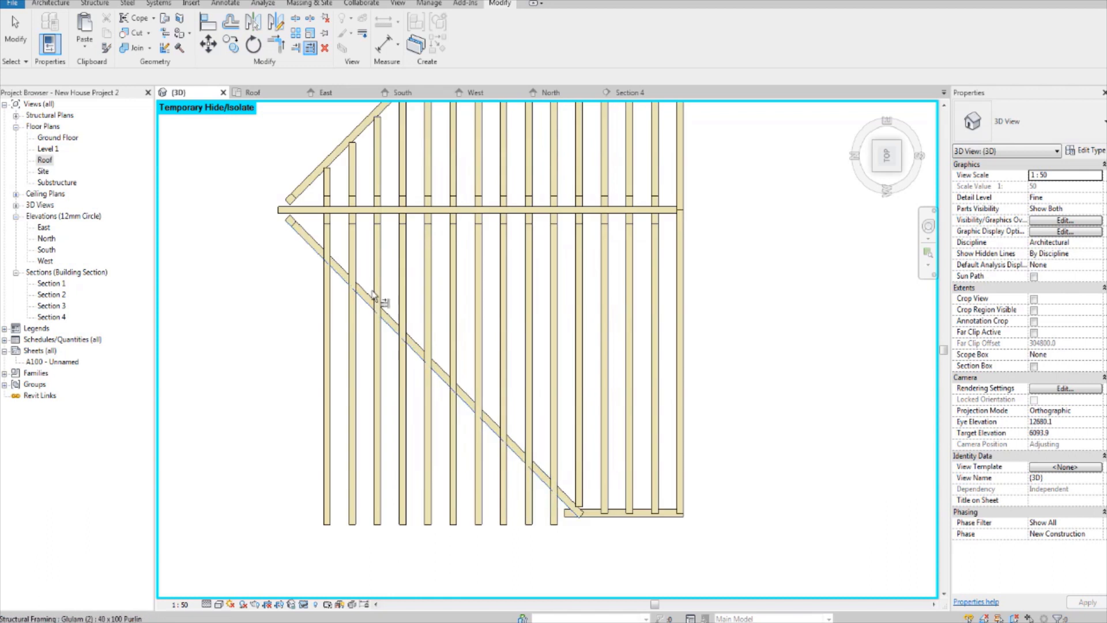
pyautogui.click(326, 248)
pyautogui.click(351, 251)
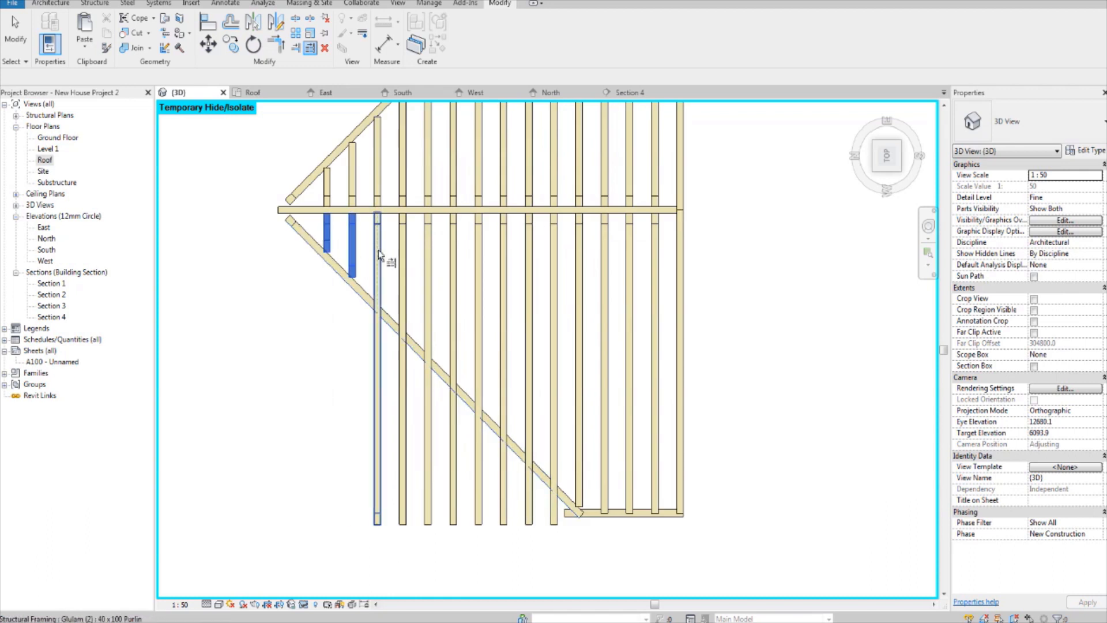
pyautogui.click(379, 250)
pyautogui.click(402, 266)
pyautogui.click(428, 275)
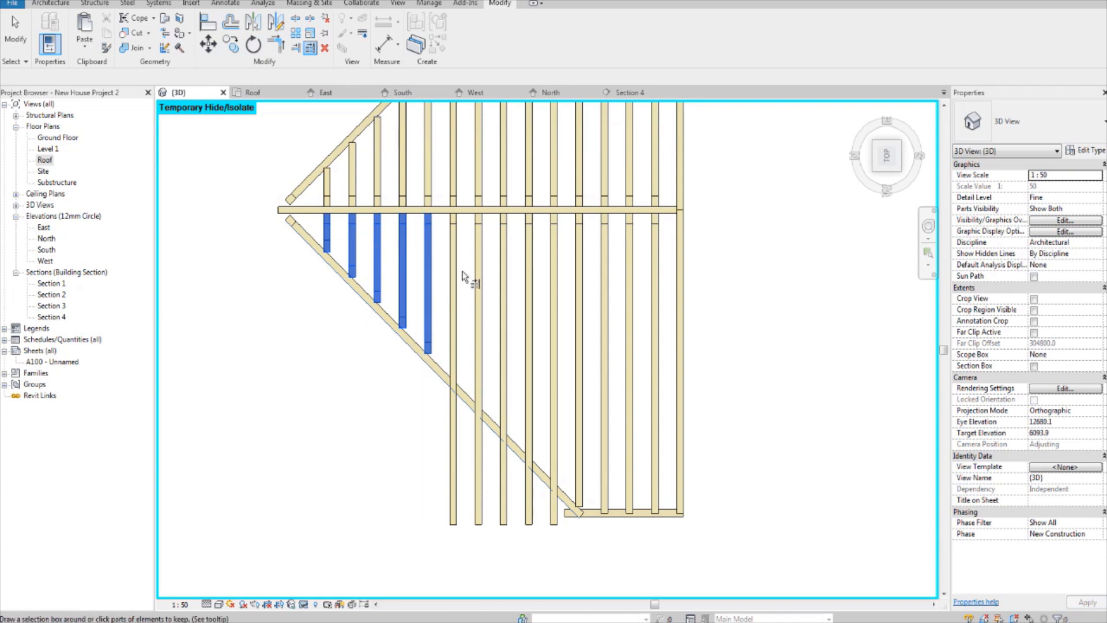
pyautogui.click(453, 280)
pyautogui.click(478, 277)
pyautogui.click(503, 288)
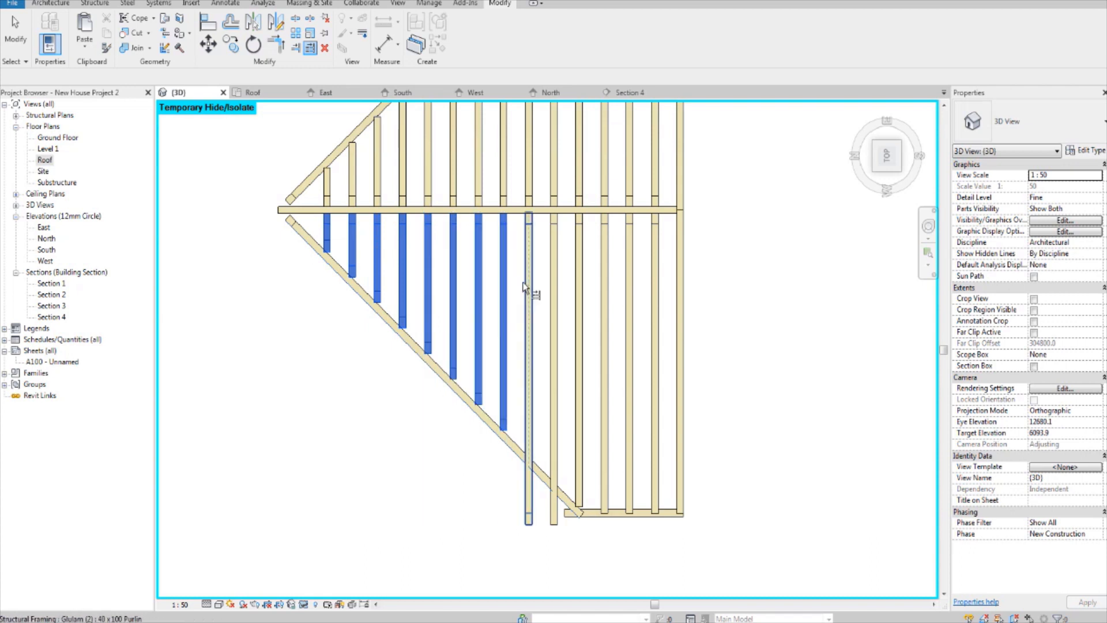
pyautogui.click(529, 297)
pyautogui.click(554, 305)
pyautogui.click(579, 315)
pyautogui.click(604, 327)
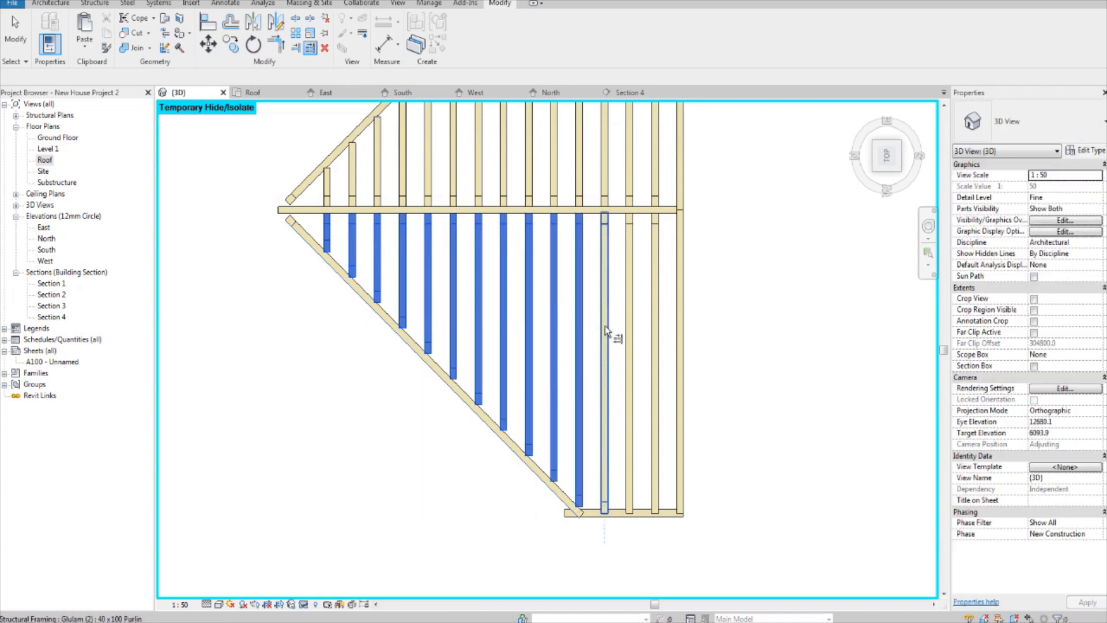
pyautogui.moveTo(646, 355); pyautogui.dragTo(618, 346, button='middle')
pyautogui.press('Escape')
pyautogui.press('Escape')
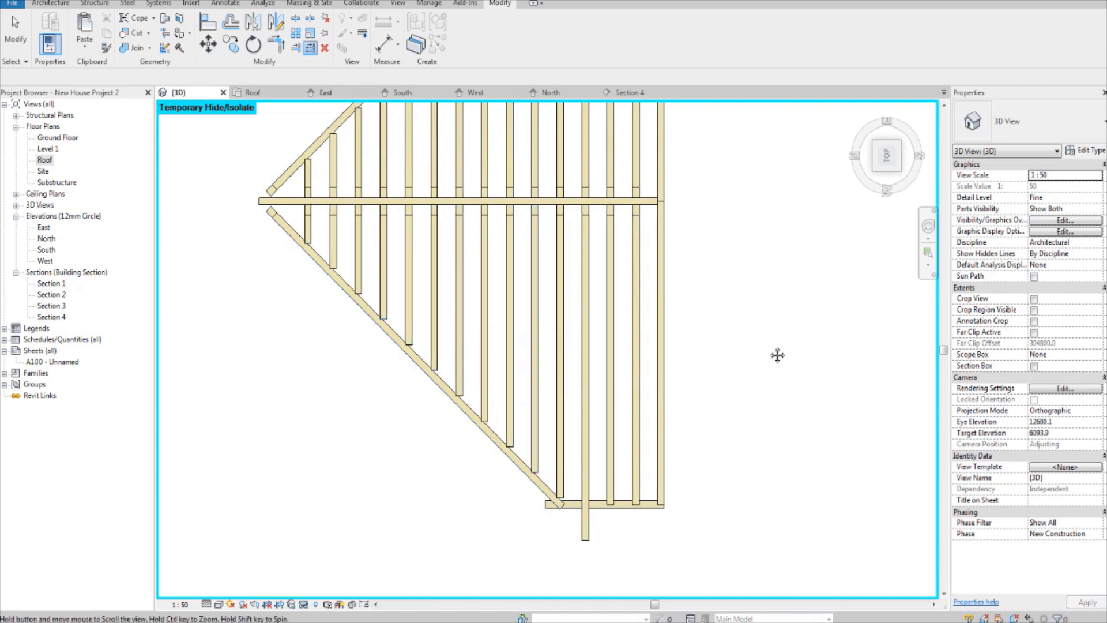
pyautogui.moveTo(779, 355); pyautogui.dragTo(766, 353, button='middle')
pyautogui.moveTo(663, 457); pyautogui.dragTo(596, 427, button='middle')
pyautogui.hotkey('ctrl', 'z')
# Step: Inspect the purlin ends along the valley edges and the lower corner of the trimmed first gable frame
pyautogui.scroll(-3, 677, 441)
pyautogui.scroll(1, 542, 450)
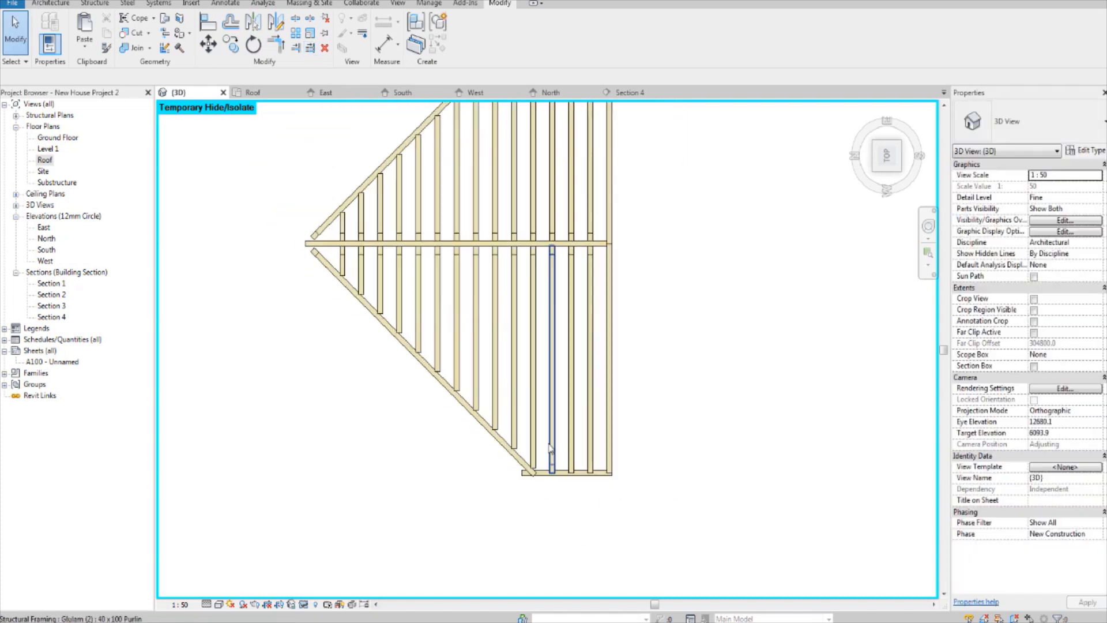
pyautogui.scroll(3, 547, 486)
pyautogui.moveTo(546, 480); pyautogui.dragTo(461, 513, button='middle')
pyautogui.scroll(-5, 430, 499)
pyautogui.scroll(-2, 429, 496)
pyautogui.scroll(3, 428, 327)
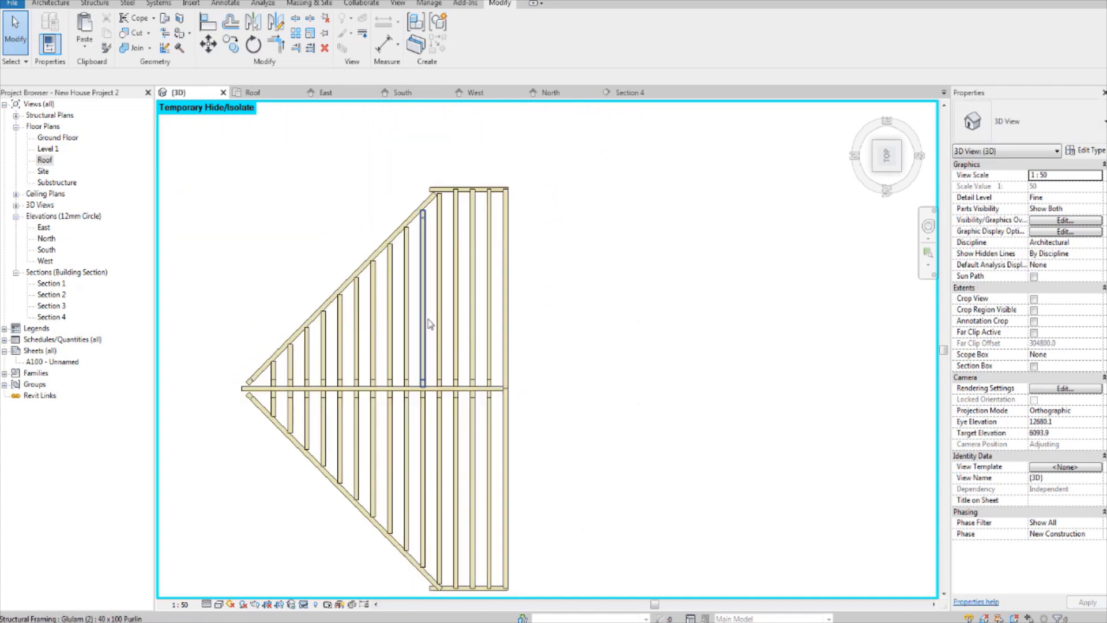
pyautogui.scroll(-8, 433, 314)
# Step: Trim the overhanging purlins on the upper slope of the second gable frame to its diagonal valley purlin
pyautogui.moveTo(435, 470); pyautogui.dragTo(468, 287, button='middle')
pyautogui.scroll(4, 481, 406)
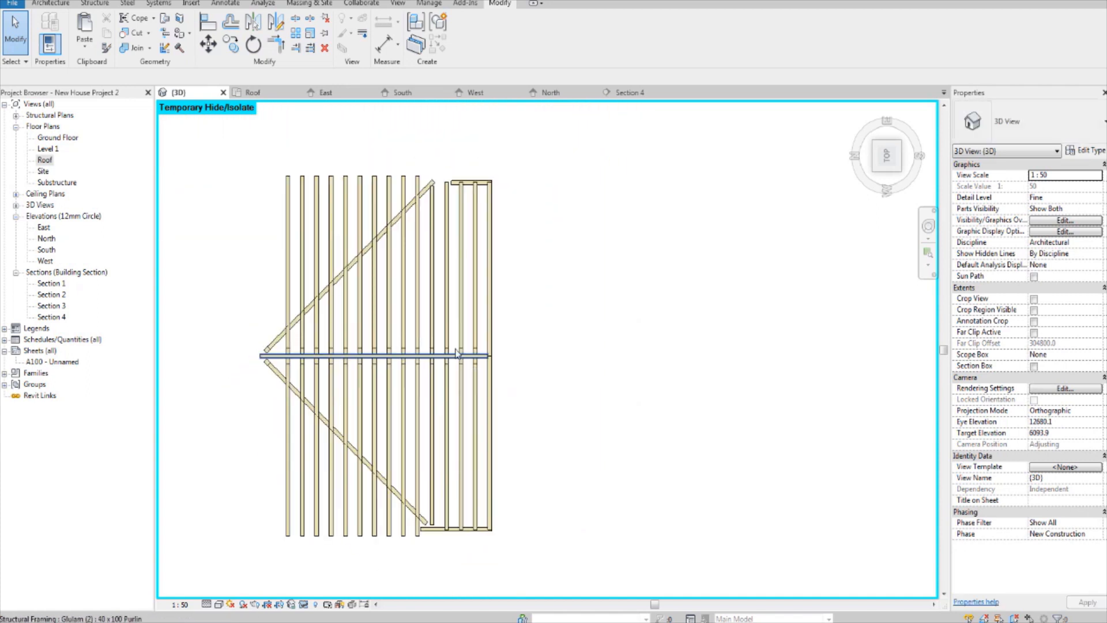
pyautogui.scroll(1, 384, 401)
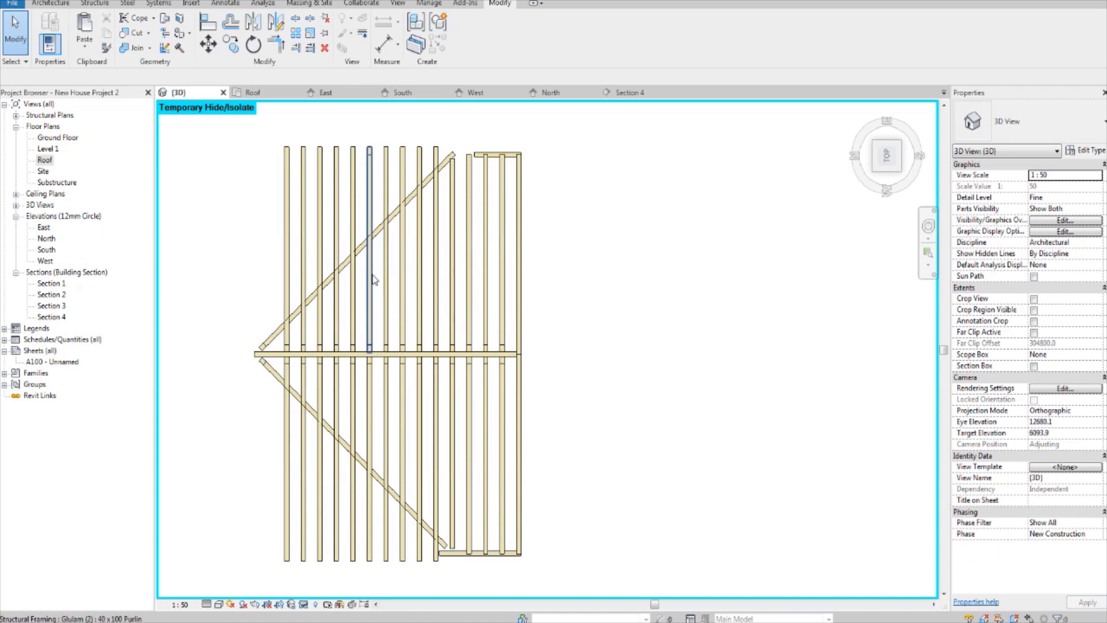
pyautogui.scroll(-1, 462, 148)
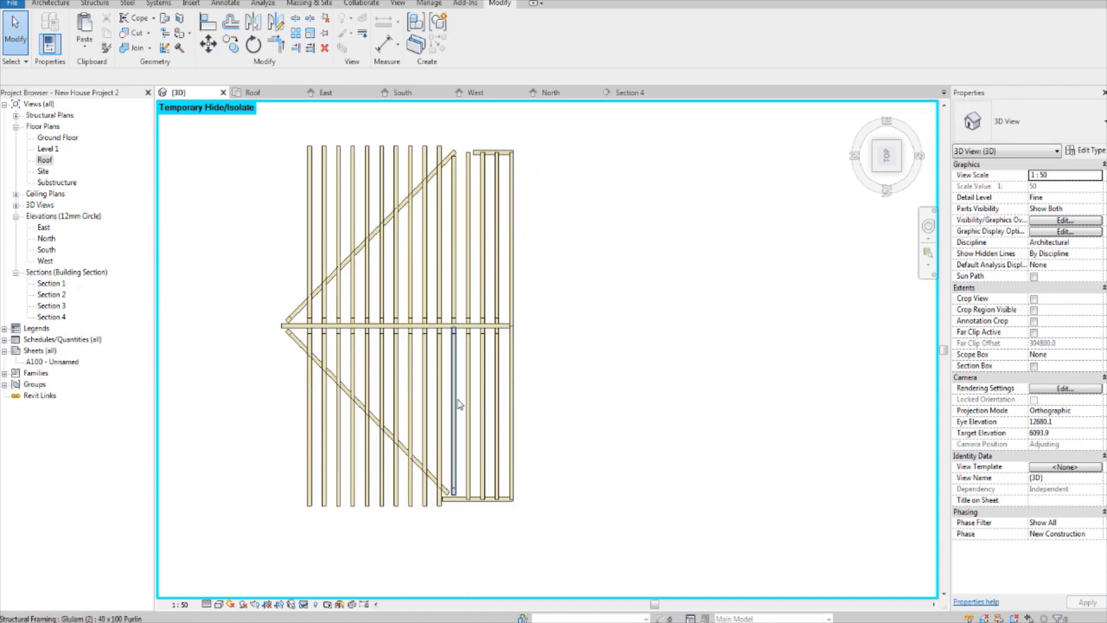
pyautogui.moveTo(461, 375); pyautogui.dragTo(469, 411, button='middle')
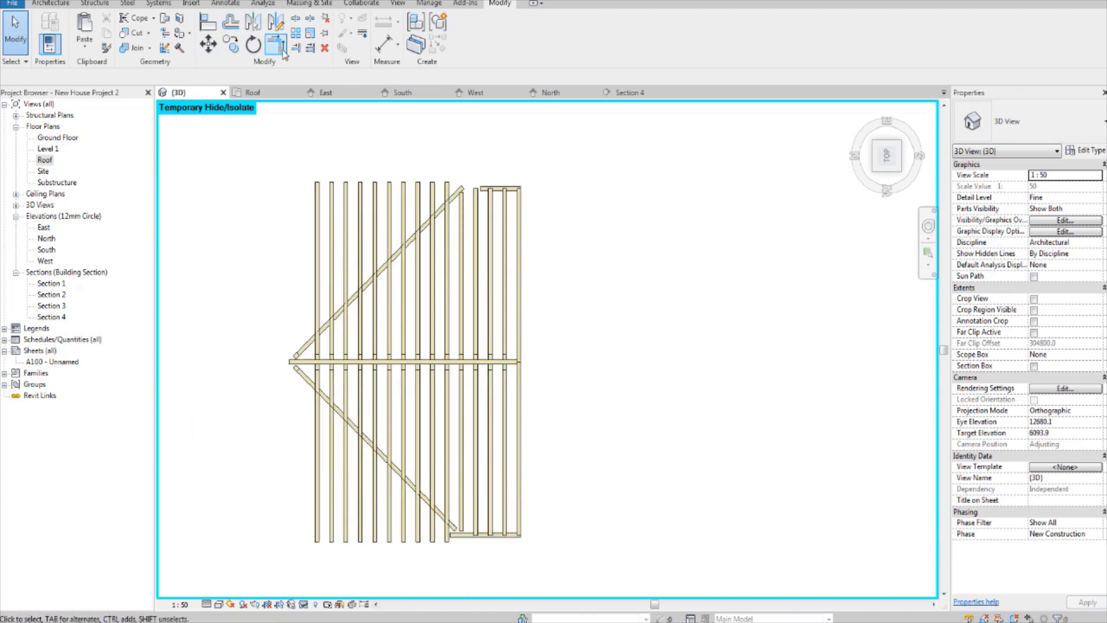
pyautogui.scroll(3, 429, 219)
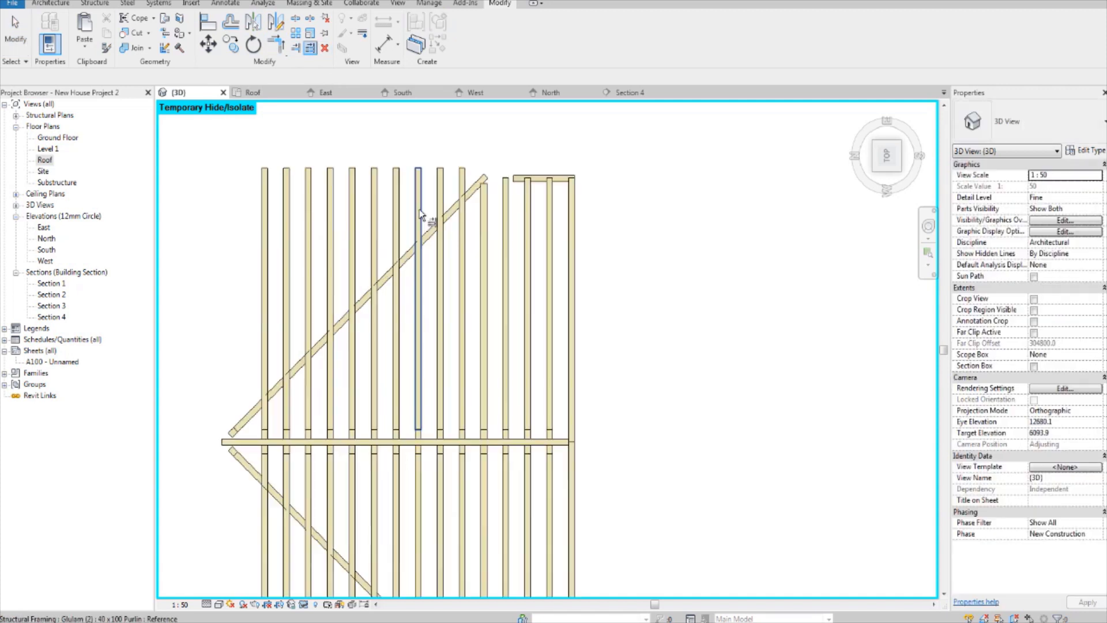
pyautogui.click(473, 256)
pyautogui.click(443, 282)
pyautogui.click(417, 296)
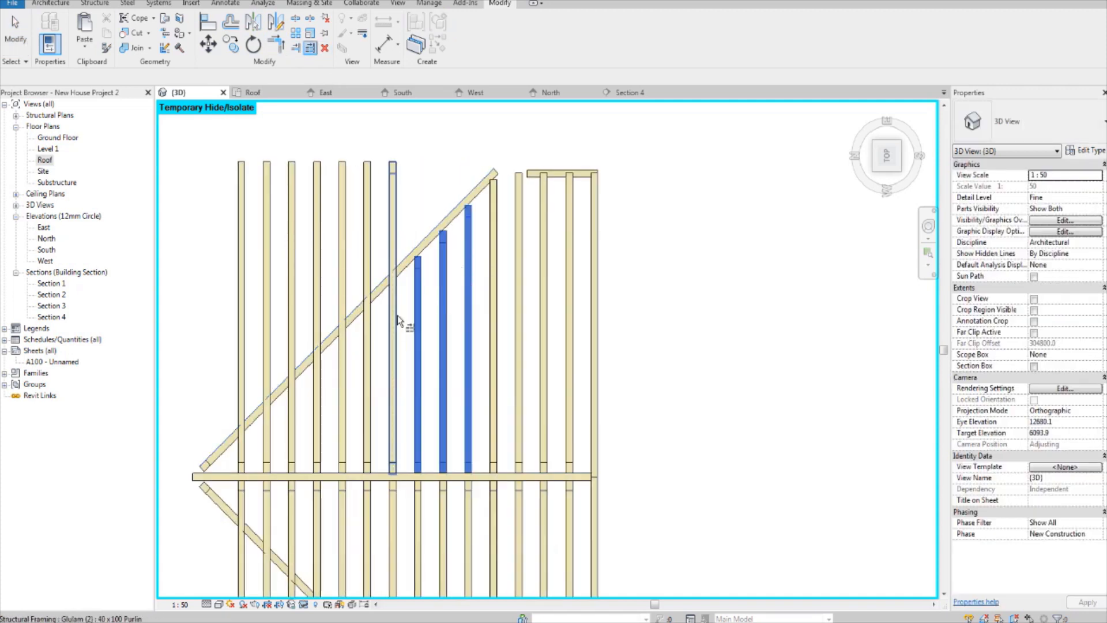
pyautogui.click(395, 321)
pyautogui.click(369, 339)
pyautogui.moveTo(372, 340); pyautogui.dragTo(459, 248, button='middle')
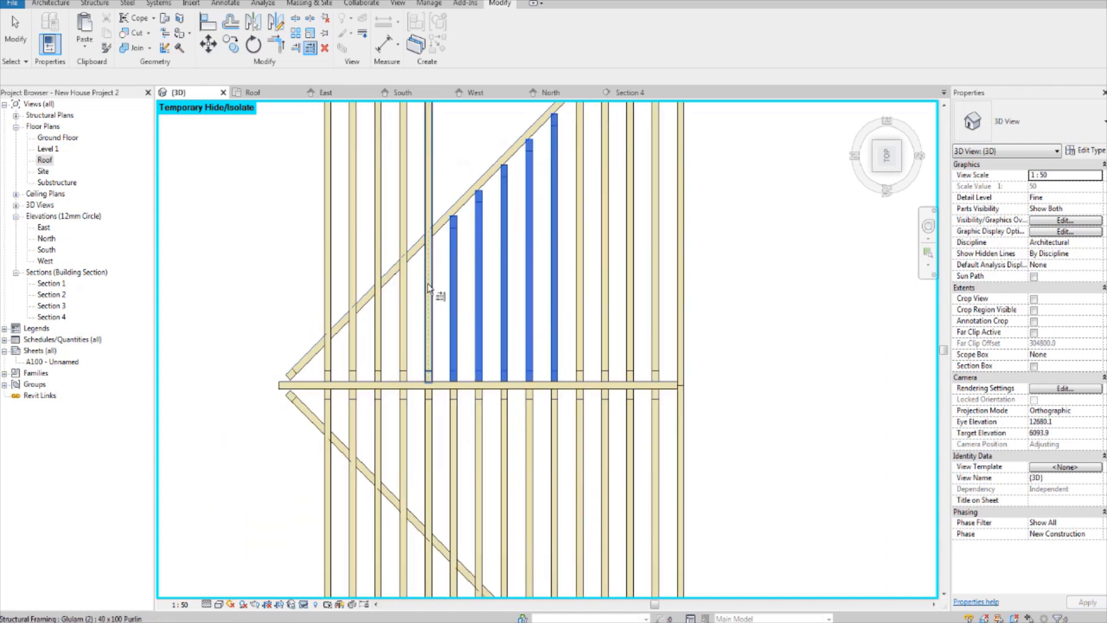
pyautogui.click(429, 291)
pyautogui.click(403, 312)
pyautogui.click(378, 324)
pyautogui.click(352, 342)
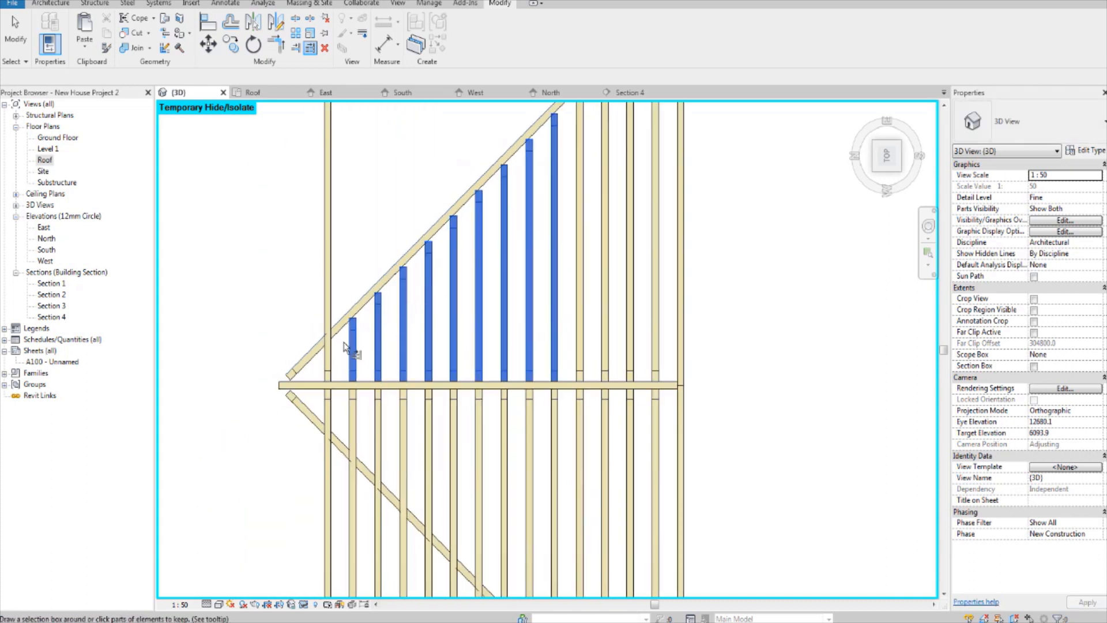
pyautogui.click(329, 355)
pyautogui.moveTo(321, 433); pyautogui.dragTo(353, 321, button='middle')
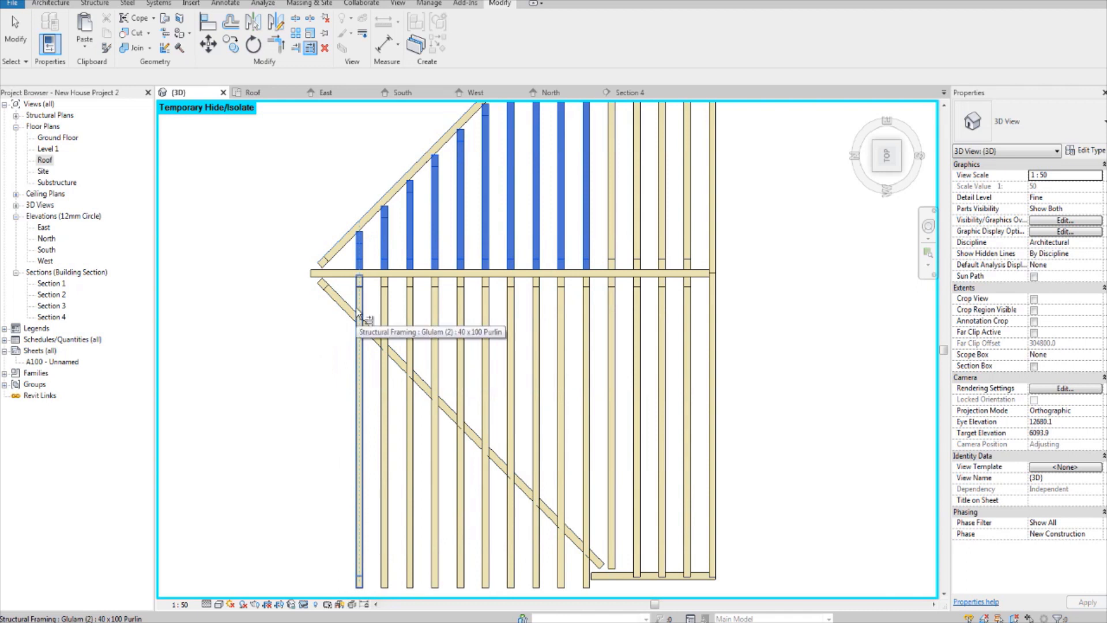
pyautogui.click(359, 316)
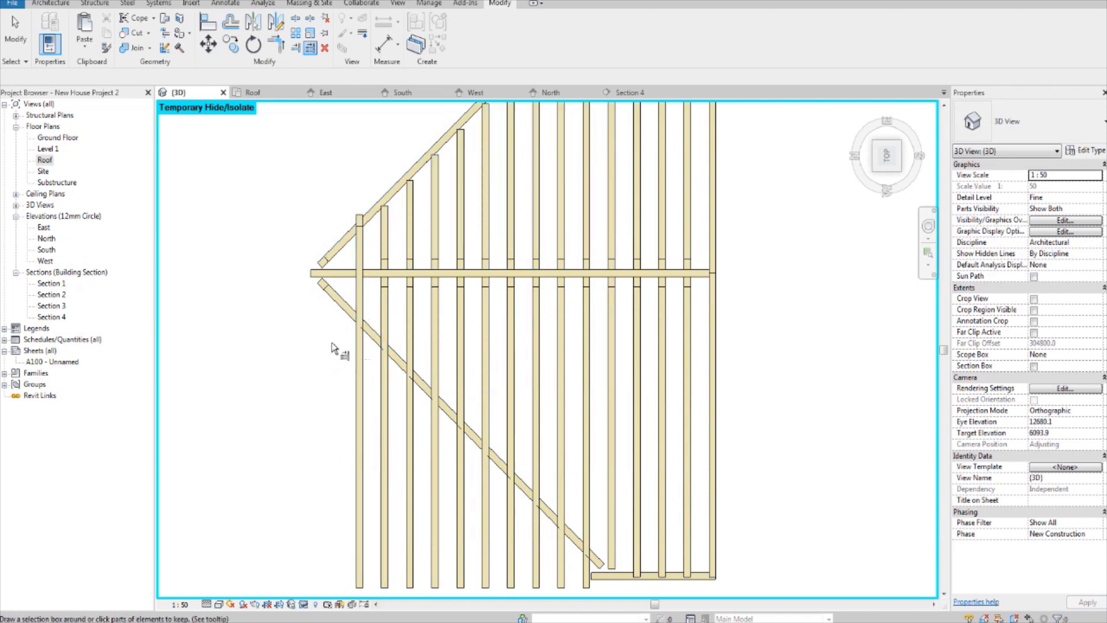
pyautogui.press('Escape')
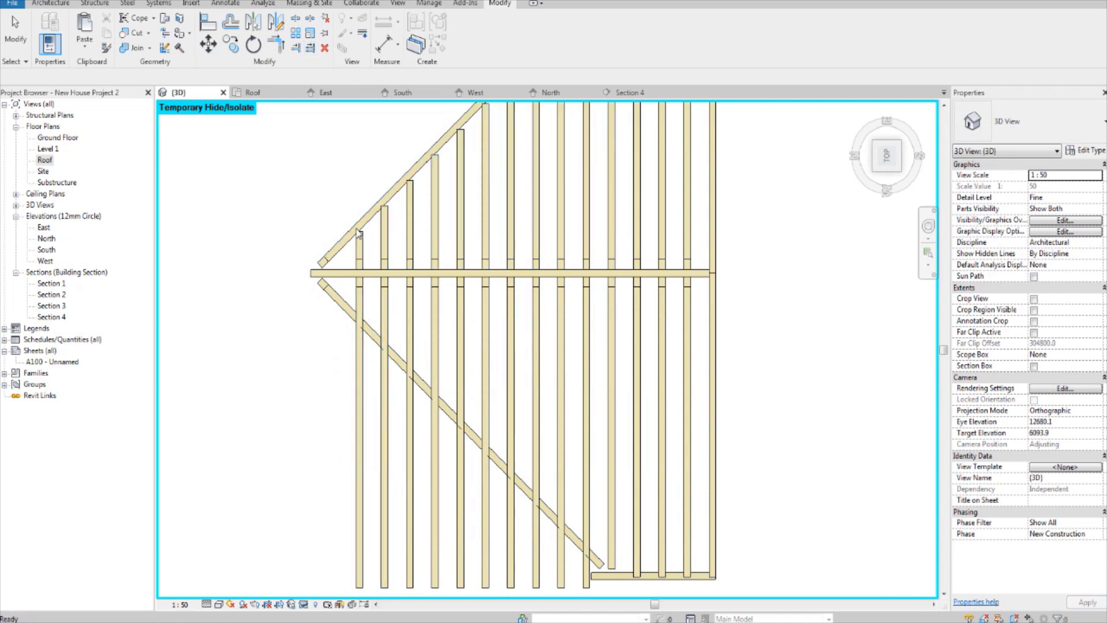
# Step: Trim the overhanging purlins on the lower slope of the second gable frame to its diagonal valley purlin
pyautogui.click(364, 306)
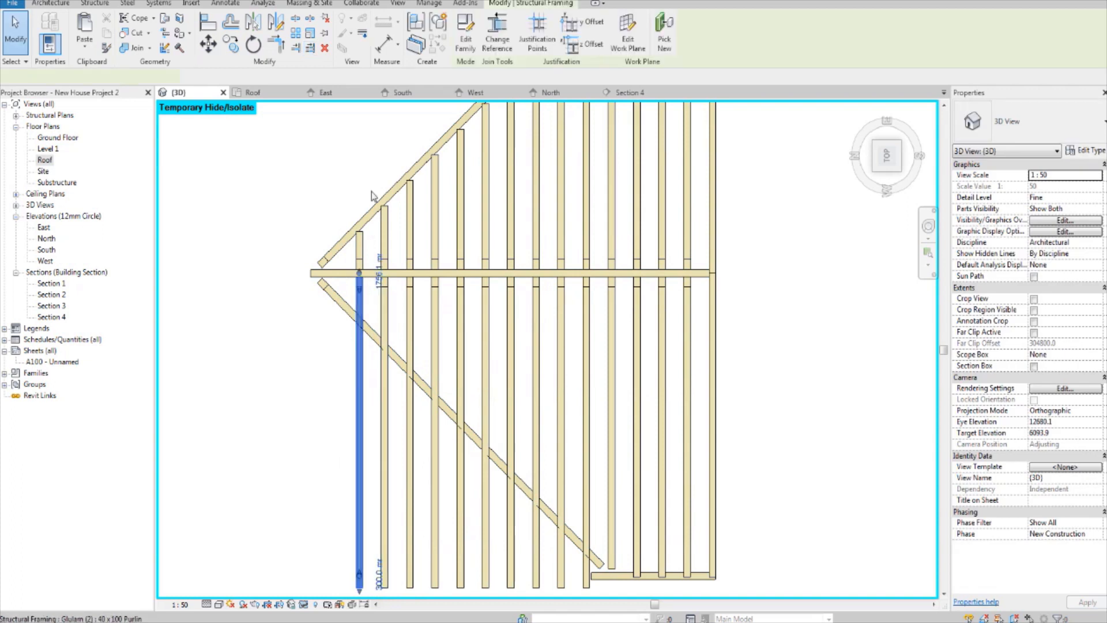
pyautogui.click(310, 51)
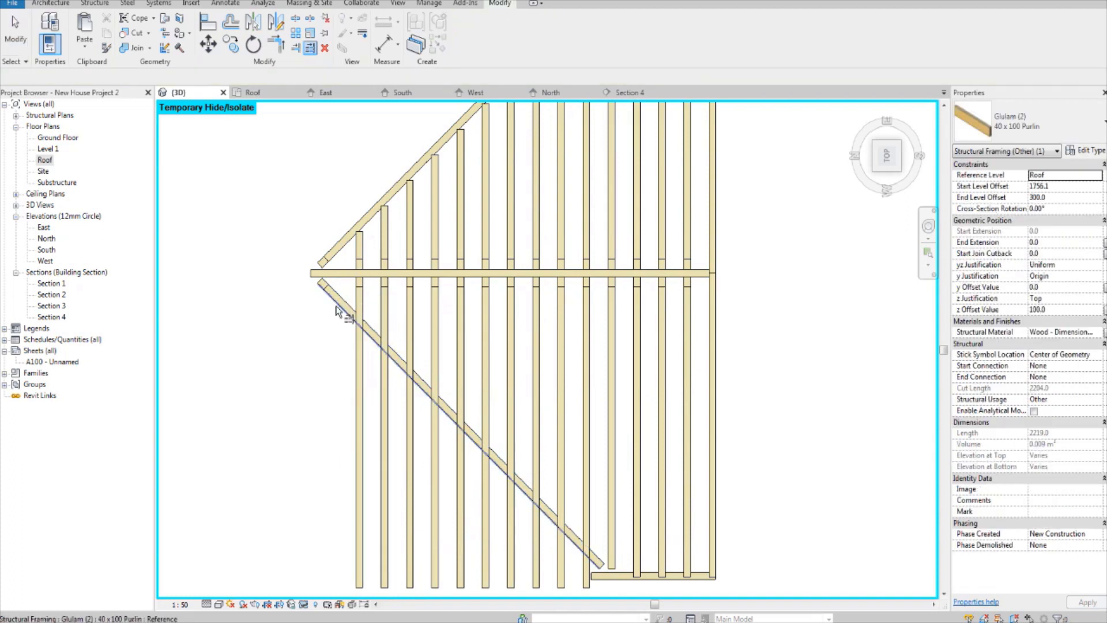
pyautogui.click(359, 306)
pyautogui.click(384, 314)
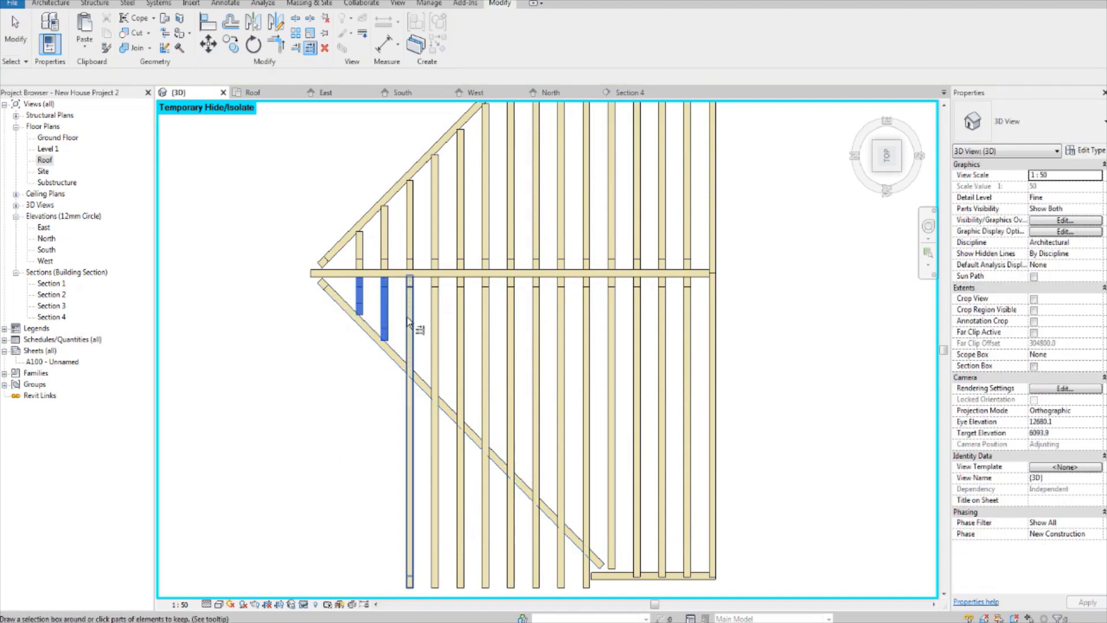
pyautogui.click(409, 323)
pyautogui.click(435, 326)
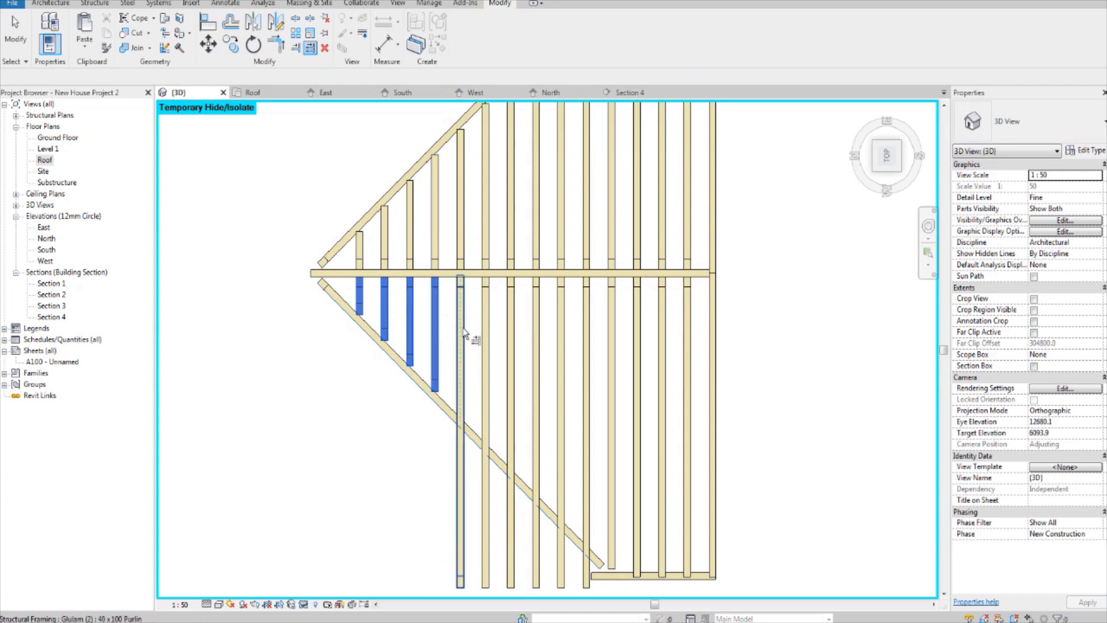
pyautogui.click(460, 326)
pyautogui.moveTo(429, 296); pyautogui.dragTo(332, 217, button='middle')
pyautogui.click(390, 278)
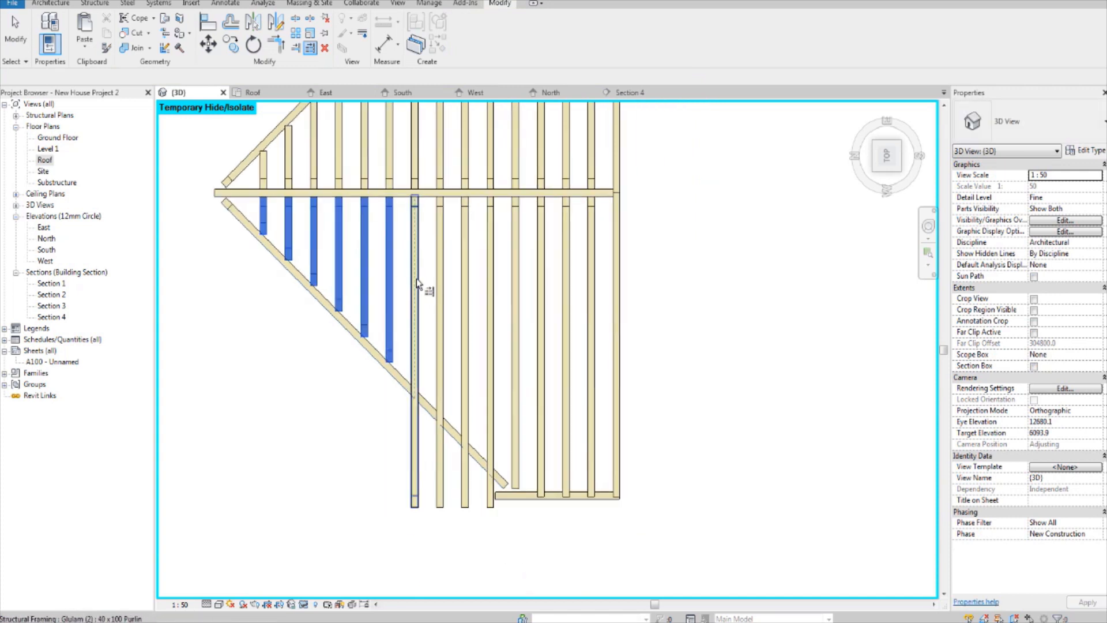
pyautogui.click(415, 278)
pyautogui.click(440, 299)
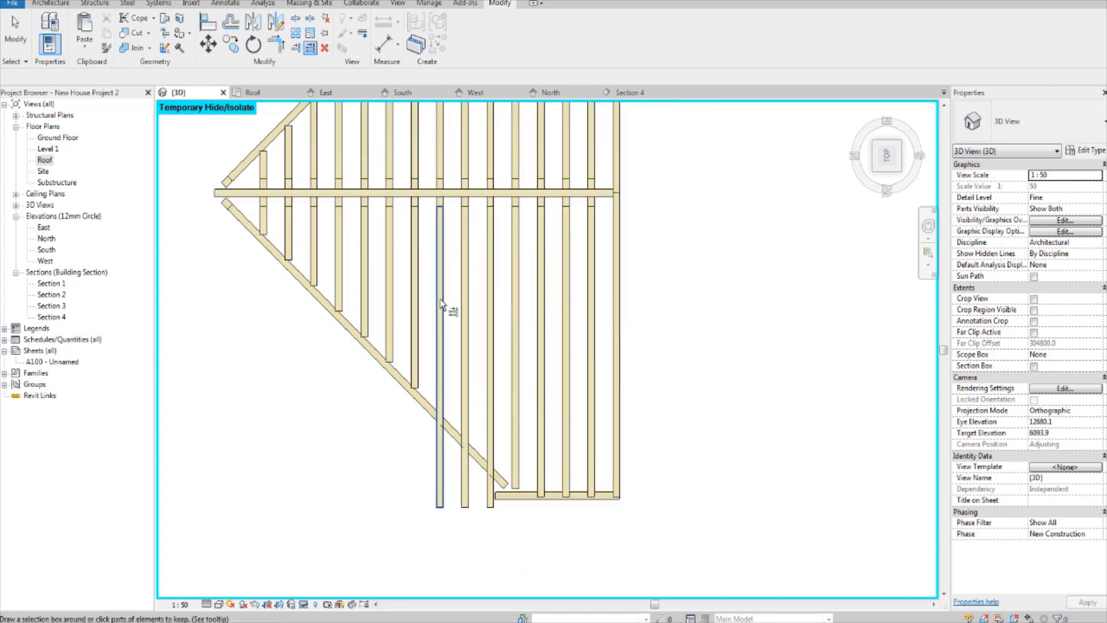
pyautogui.click(440, 366)
pyautogui.click(464, 353)
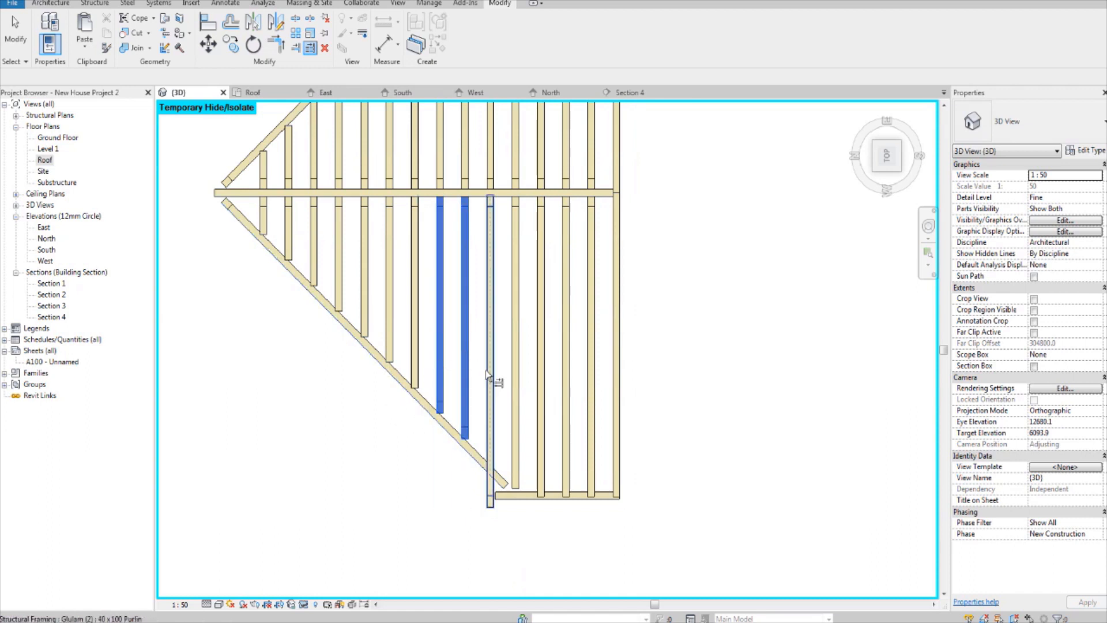
pyautogui.click(487, 377)
pyautogui.press('Escape')
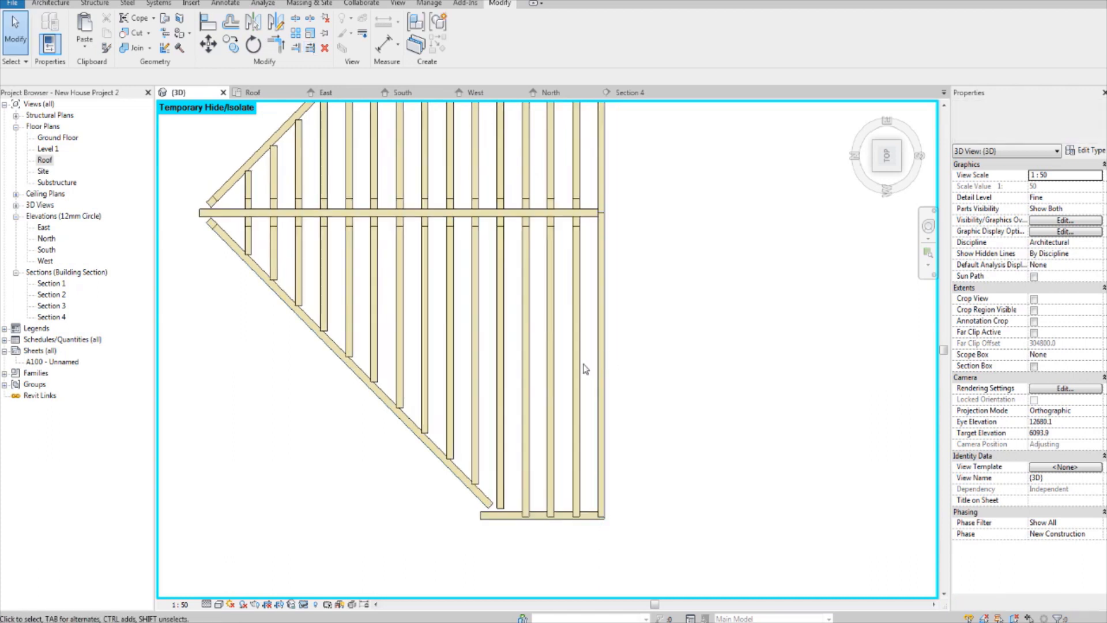
# Step: Extend the short eave purlin at the upper corner of the second gable frame to meet the end of the diagonal valley purlin
pyautogui.scroll(-1, 582, 404)
pyautogui.moveTo(581, 395); pyautogui.dragTo(560, 447, button='middle')
pyautogui.moveTo(563, 347); pyautogui.dragTo(553, 409, button='middle')
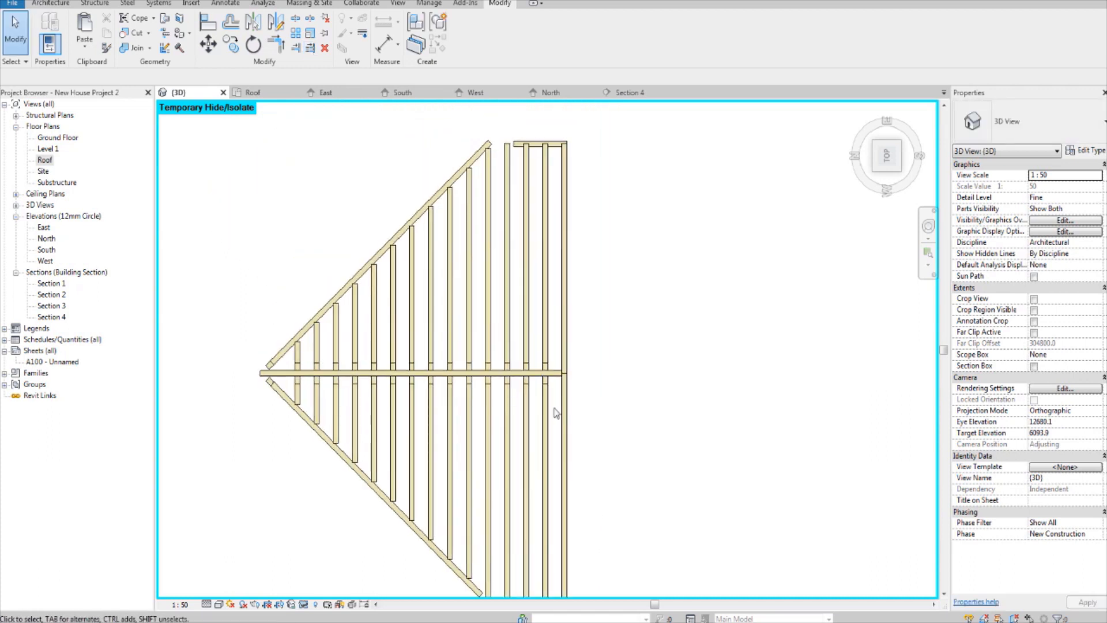
pyautogui.moveTo(519, 127); pyautogui.dragTo(513, 226, button='middle')
pyautogui.scroll(8, 507, 226)
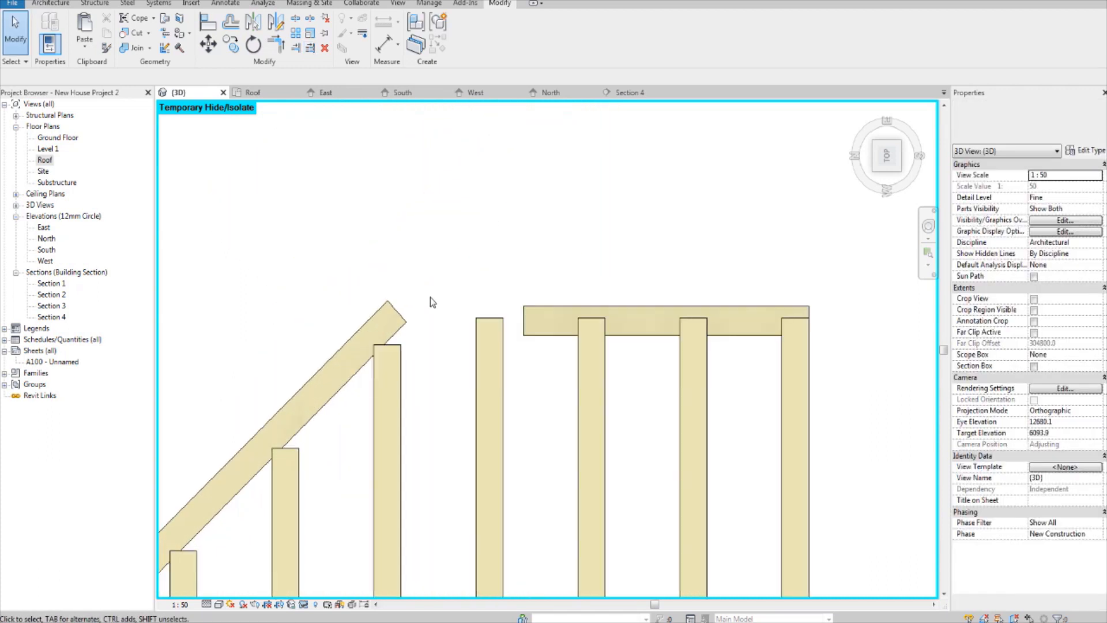
pyautogui.moveTo(483, 330); pyautogui.dragTo(549, 322, button='middle')
pyautogui.scroll(2, 626, 333)
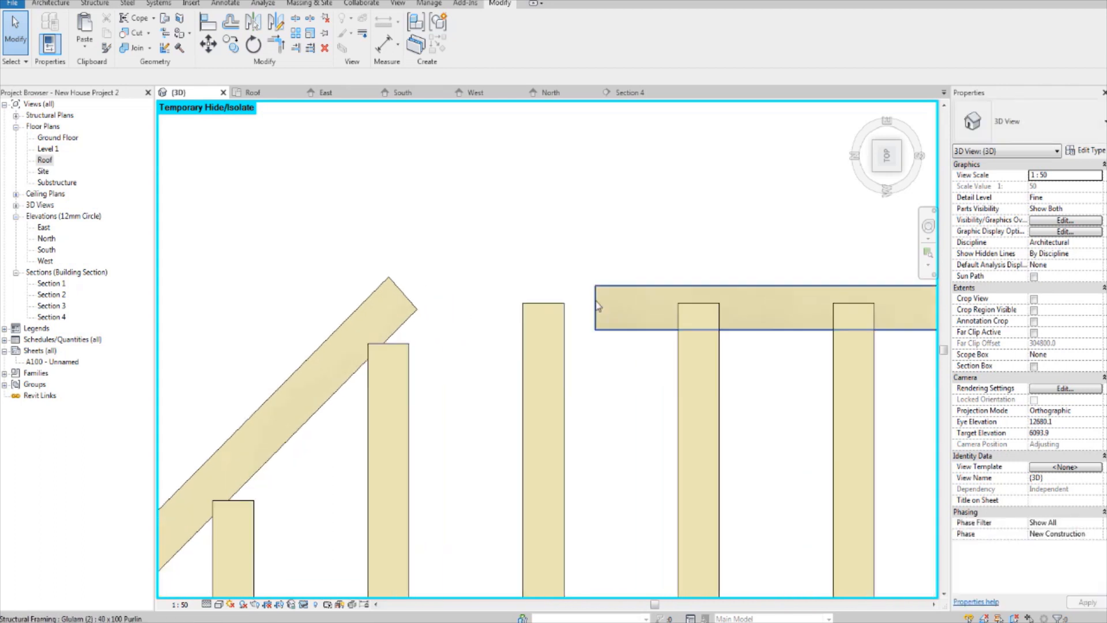
pyautogui.scroll(1, 606, 312)
pyautogui.click(597, 312)
pyautogui.moveTo(590, 310); pyautogui.dragTo(362, 307)
pyautogui.click(447, 224)
pyautogui.scroll(-8, 455, 222)
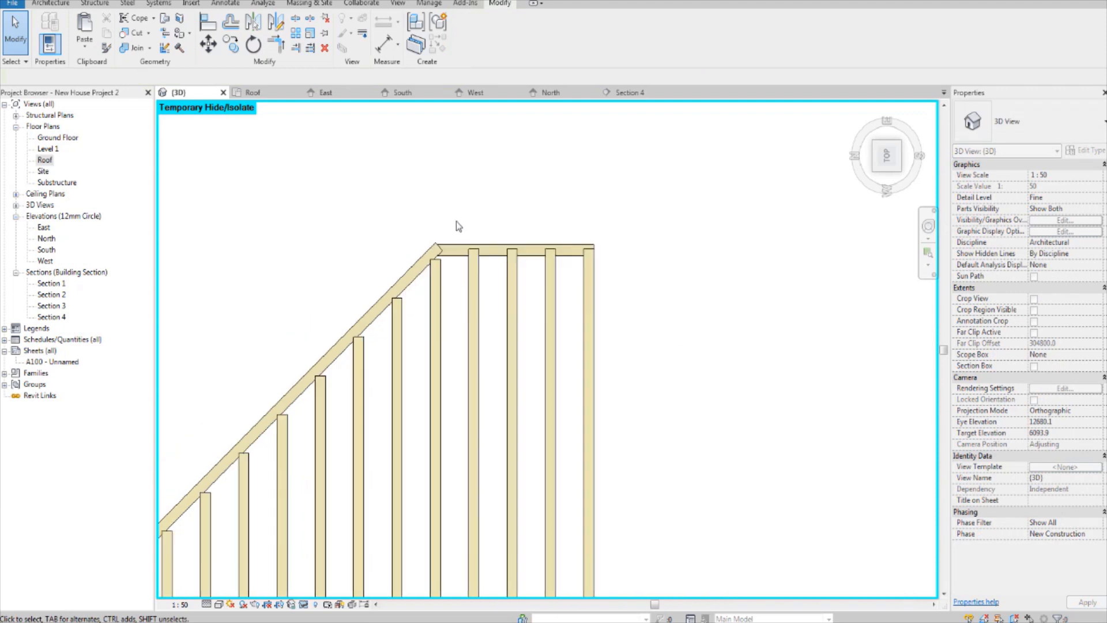
# Step: Shorten the eave purlin at the lower corner of the second gable frame to a cut length of about 661 mm, ending at the valley purlin
pyautogui.moveTo(491, 302); pyautogui.dragTo(549, 137, button='middle')
pyautogui.scroll(1, 532, 530)
pyautogui.moveTo(406, 563); pyautogui.dragTo(382, 482, button='middle')
pyautogui.scroll(3, 387, 475)
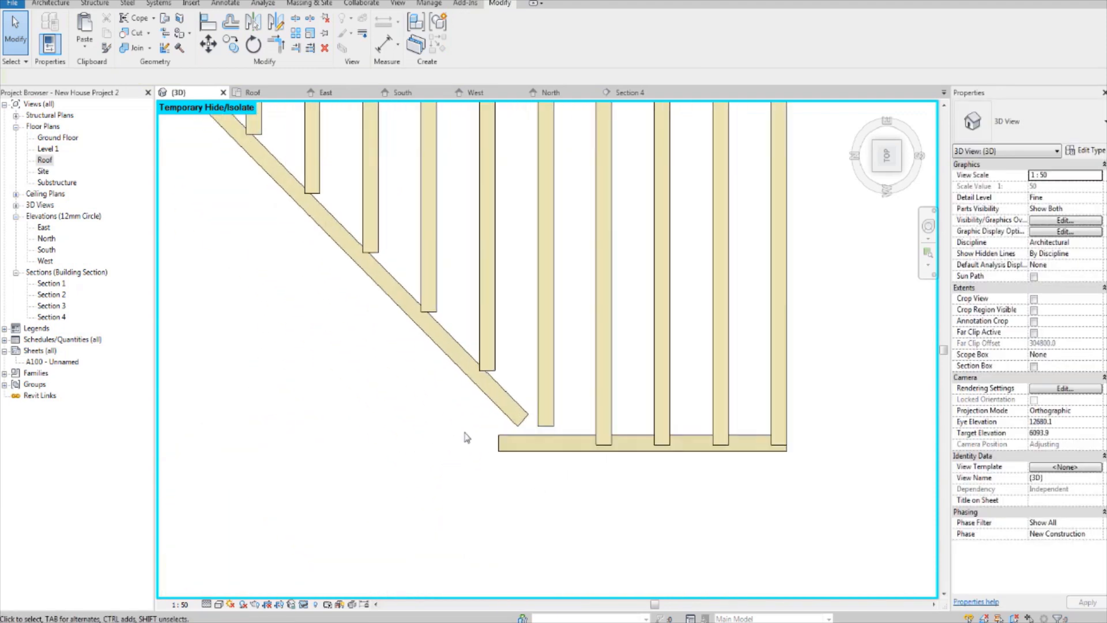
pyautogui.click(571, 444)
pyautogui.scroll(3, 548, 410)
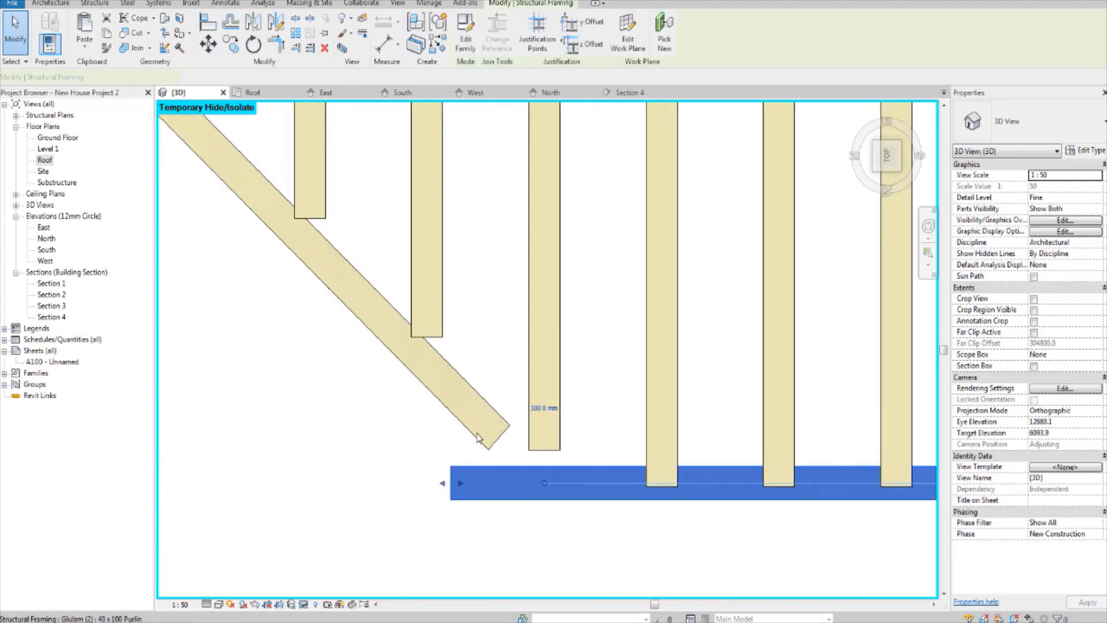
pyautogui.moveTo(459, 483); pyautogui.dragTo(489, 476)
pyautogui.scroll(-8, 490, 479)
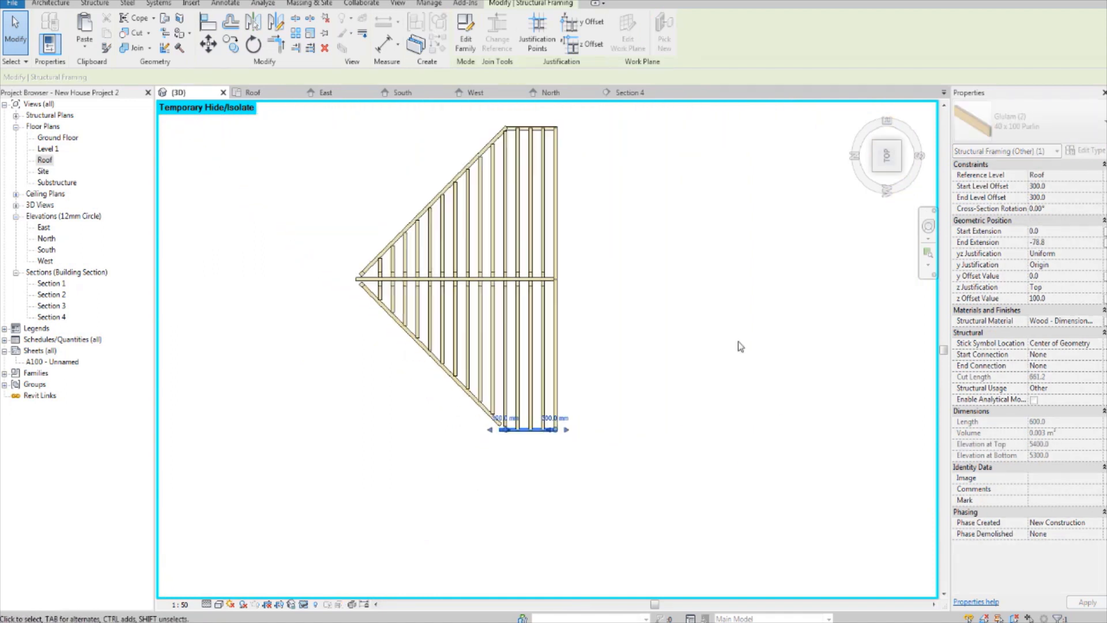
pyautogui.click(698, 424)
# Step: Inspect both trimmed gable frames from above and in an angled 3D view
pyautogui.scroll(3, 584, 400)
pyautogui.scroll(-8, 584, 398)
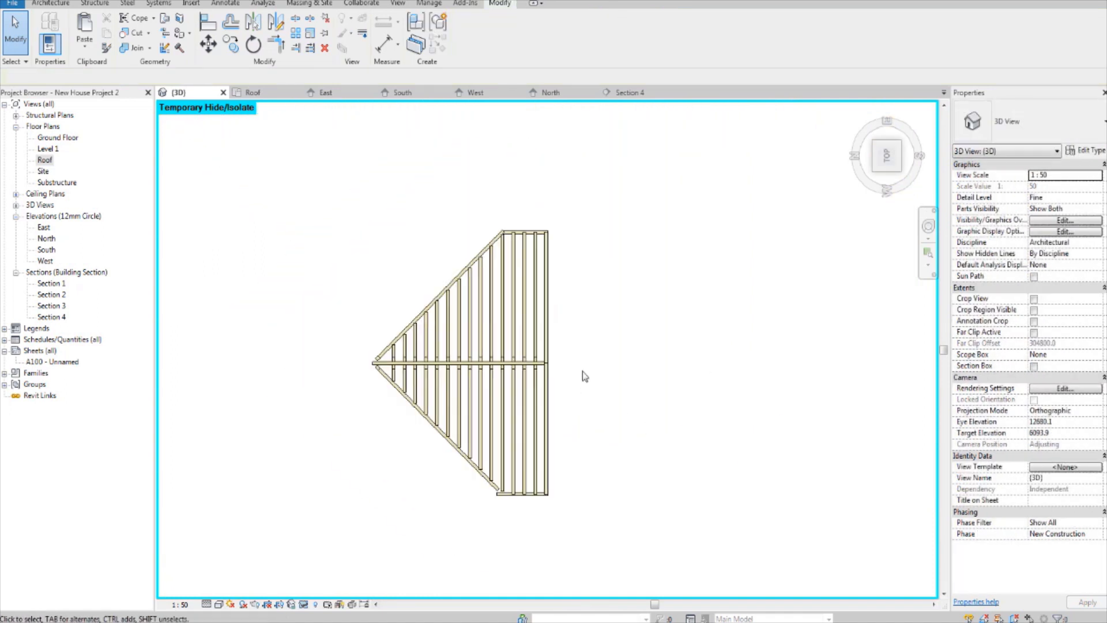
pyautogui.moveTo(595, 300); pyautogui.dragTo(612, 577, button='middle')
pyautogui.scroll(5, 575, 289)
pyautogui.scroll(-5, 547, 337)
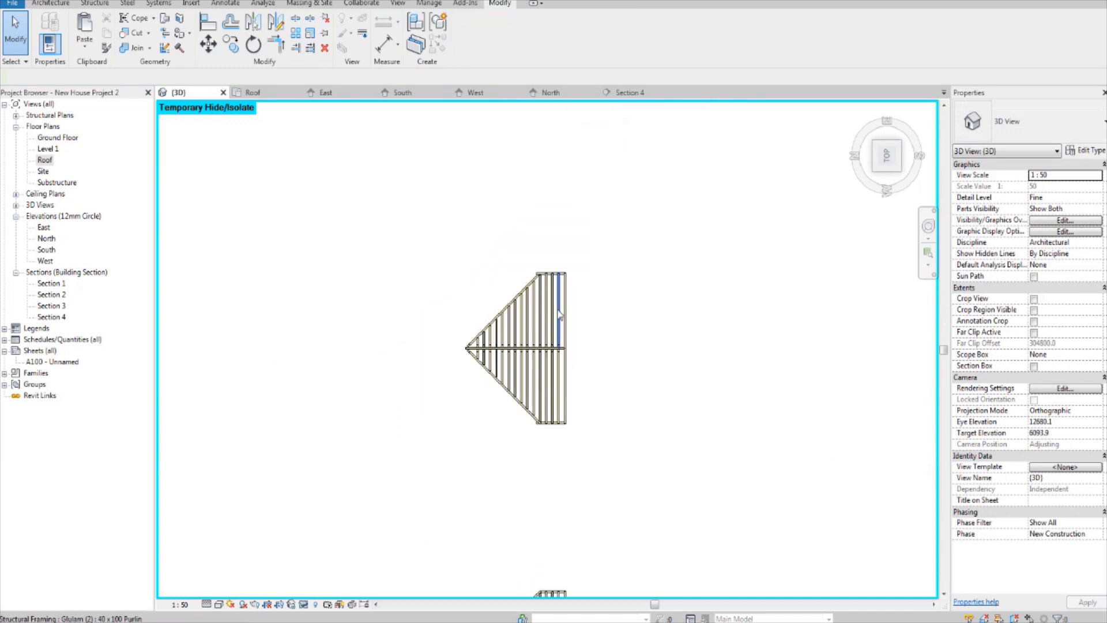
pyautogui.scroll(-3, 558, 315)
pyautogui.moveTo(623, 342); pyautogui.dragTo(634, 264, button='middle')
pyautogui.keyDown('shift'); pyautogui.moveTo(680, 403); pyautogui.dragTo(529, 283, button='middle'); pyautogui.keyUp('shift')
pyautogui.scroll(2, 529, 282)
pyautogui.moveTo(584, 418); pyautogui.dragTo(573, 398, button='middle')
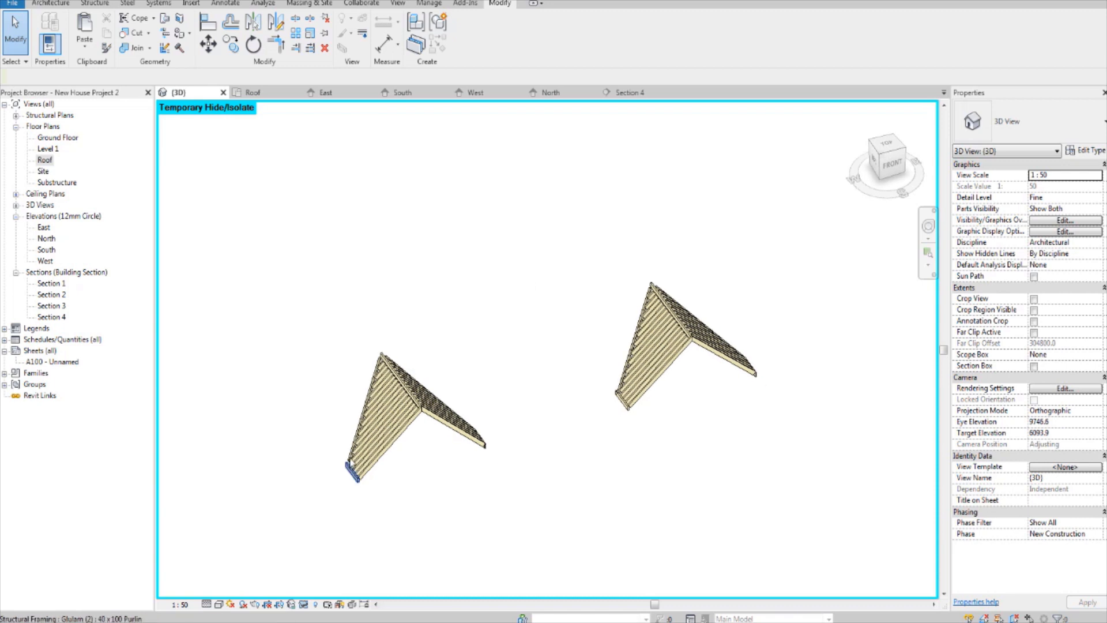
# Step: Reset the temporary hide/isolate to show the whole house model again
pyautogui.click(293, 605)
pyautogui.click(346, 590)
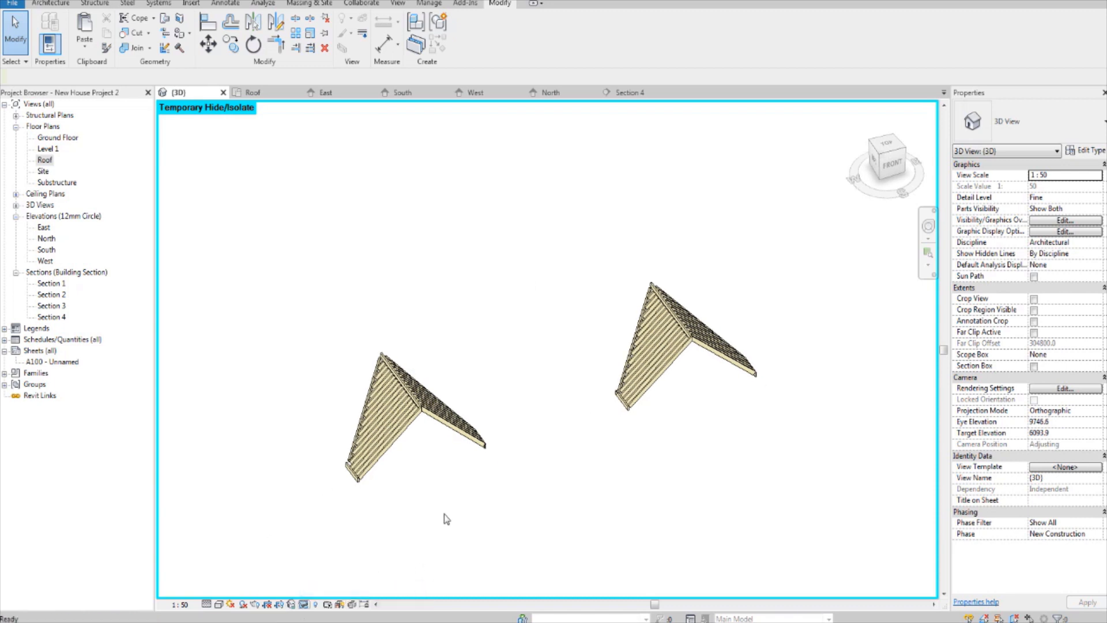
pyautogui.keyDown('shift'); pyautogui.moveTo(538, 430); pyautogui.dragTo(461, 420, button='middle'); pyautogui.keyUp('shift')
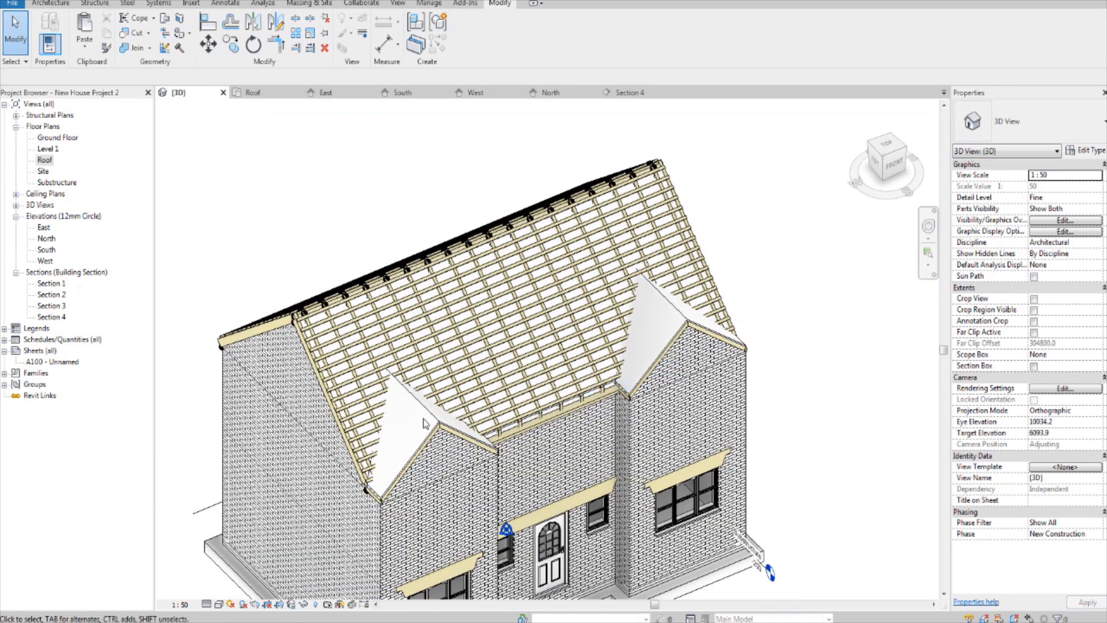
# Step: Select all Roof_Generic-125mm instances visible in the view and temporarily hide them to expose the roof framing
pyautogui.click(433, 415)
pyautogui.rightClick(433, 415)
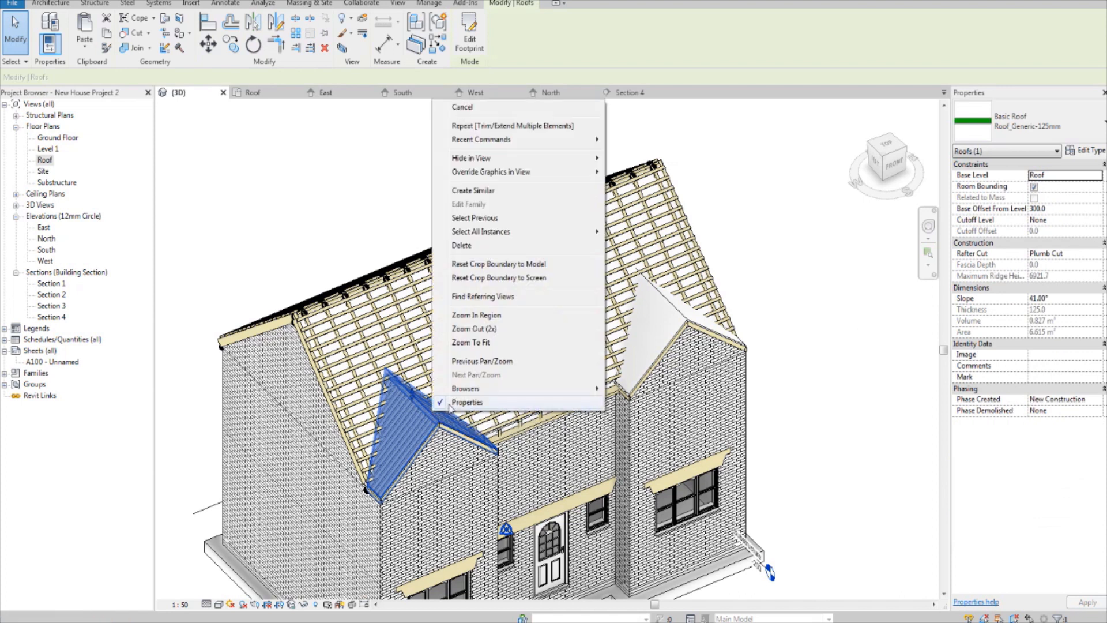
pyautogui.moveTo(561, 239)
pyautogui.click(642, 231)
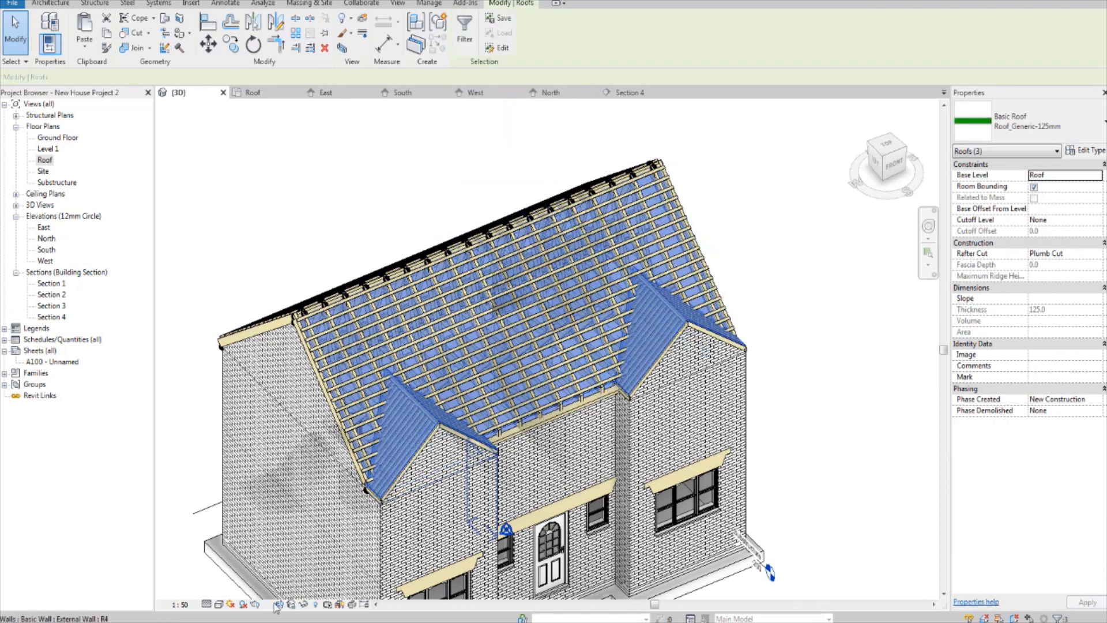
pyautogui.click(303, 606)
pyautogui.click(326, 571)
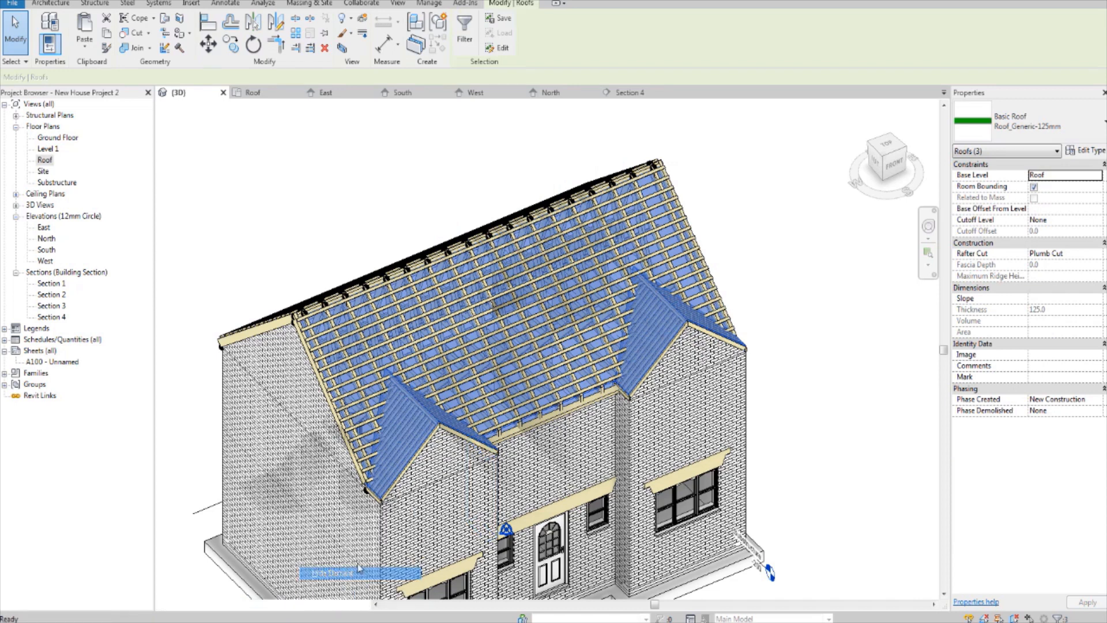
pyautogui.moveTo(503, 478); pyautogui.dragTo(544, 440, button='middle')
pyautogui.moveTo(705, 407)
pyautogui.keyDown('shift'); pyautogui.mouseDown(button='middle')
pyautogui.moveTo(581, 451)
pyautogui.moveTo(480, 385)
pyautogui.moveTo(790, 390)
pyautogui.moveTo(470, 394)
pyautogui.mouseUp(button='middle'); pyautogui.keyUp('shift')
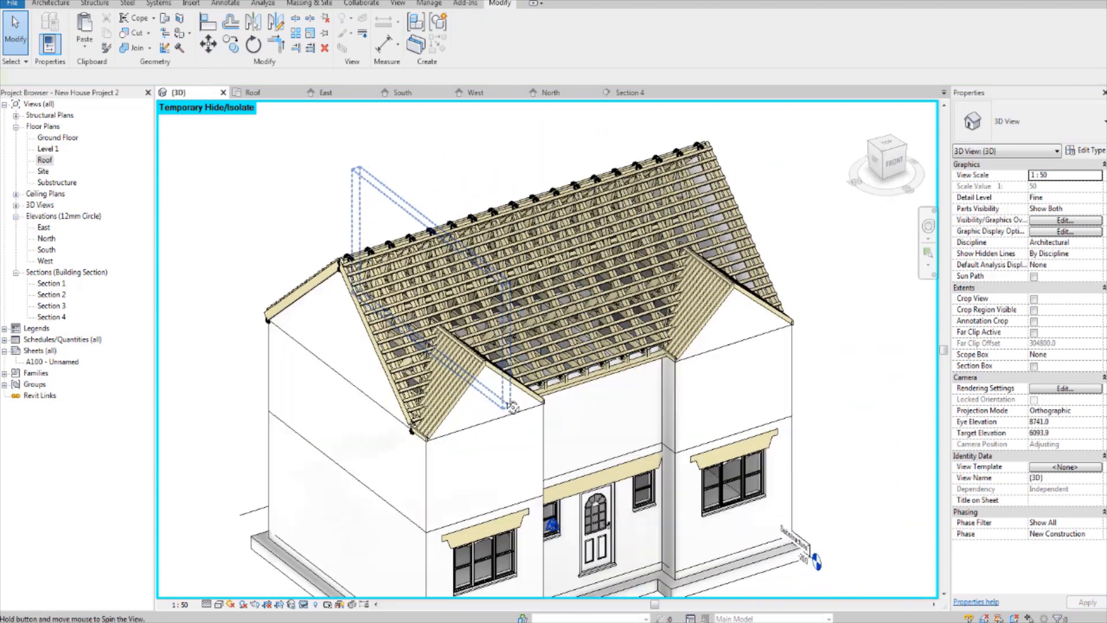
# Step: Examine the exposed purlins and rafters around the front gables from several angles, close up and as a whole
pyautogui.scroll(2, 470, 394)
pyautogui.scroll(1, 485, 427)
pyautogui.keyDown('shift'); pyautogui.moveTo(512, 440); pyautogui.dragTo(564, 353, button='middle'); pyautogui.keyUp('shift')
pyautogui.scroll(3, 553, 338)
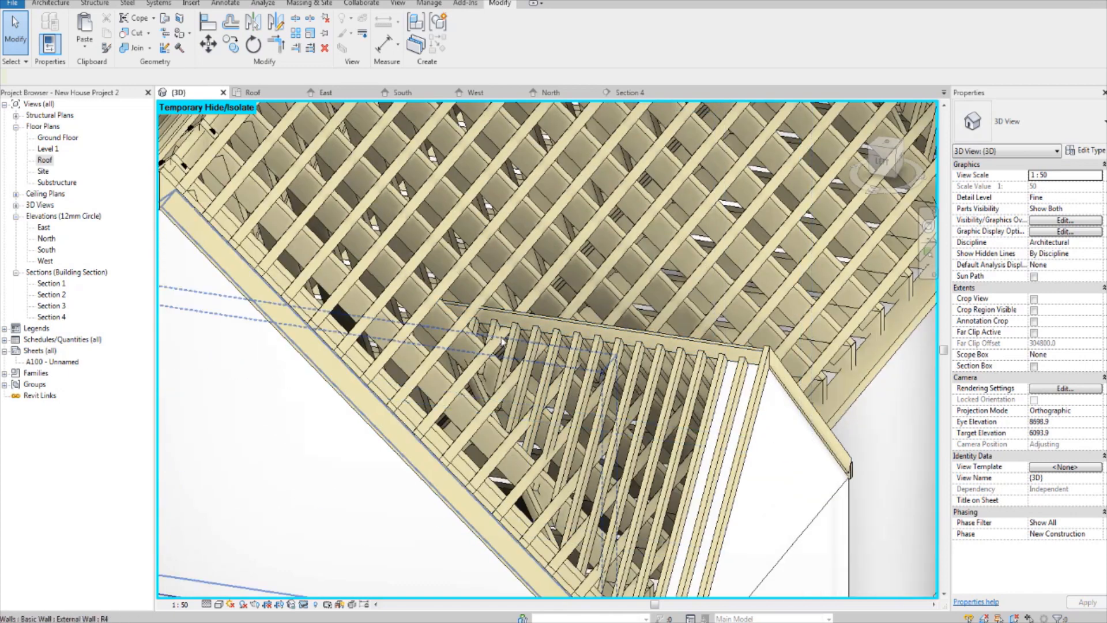
pyautogui.scroll(1, 450, 350)
pyautogui.keyDown('shift'); pyautogui.moveTo(450, 350); pyautogui.dragTo(582, 406, button='middle'); pyautogui.keyUp('shift')
pyautogui.scroll(2, 477, 328)
pyautogui.scroll(-4, 478, 327)
pyautogui.keyDown('shift'); pyautogui.moveTo(349, 324); pyautogui.dragTo(416, 376, button='middle'); pyautogui.keyUp('shift')
pyautogui.scroll(2, 404, 344)
pyautogui.scroll(-2, 450, 352)
pyautogui.scroll(-2, 480, 354)
pyautogui.moveTo(819, 178); pyautogui.dragTo(658, 289, button='middle')
pyautogui.scroll(2, 677, 265)
pyautogui.scroll(1, 676, 266)
pyautogui.scroll(-3, 538, 320)
pyautogui.scroll(-1, 540, 317)
pyautogui.scroll(4, 565, 349)
pyautogui.scroll(3, 695, 388)
pyautogui.scroll(-4, 672, 299)
pyautogui.moveTo(590, 322)
pyautogui.keyDown('shift'); pyautogui.mouseDown(button='middle')
pyautogui.moveTo(549, 287)
pyautogui.moveTo(550, 378)
pyautogui.mouseUp(button='middle'); pyautogui.keyUp('shift')
pyautogui.scroll(1, 542, 363)
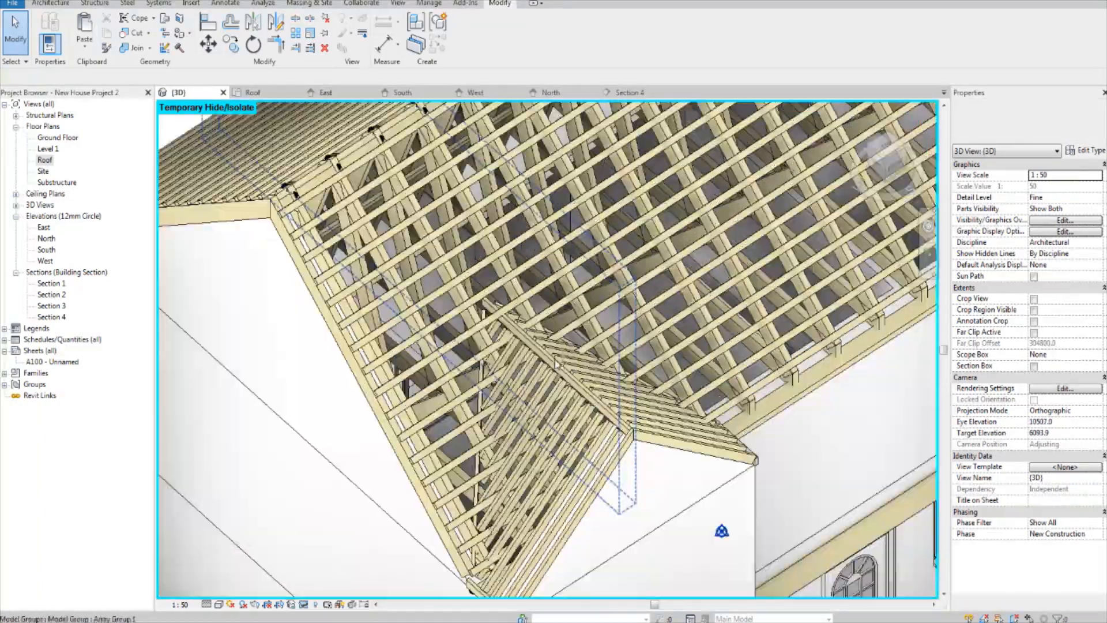
pyautogui.scroll(-3, 564, 351)
pyautogui.moveTo(620, 356); pyautogui.dragTo(610, 327, button='middle')
pyautogui.keyDown('shift'); pyautogui.moveTo(846, 482); pyautogui.dragTo(877, 279, button='middle'); pyautogui.keyUp('shift')
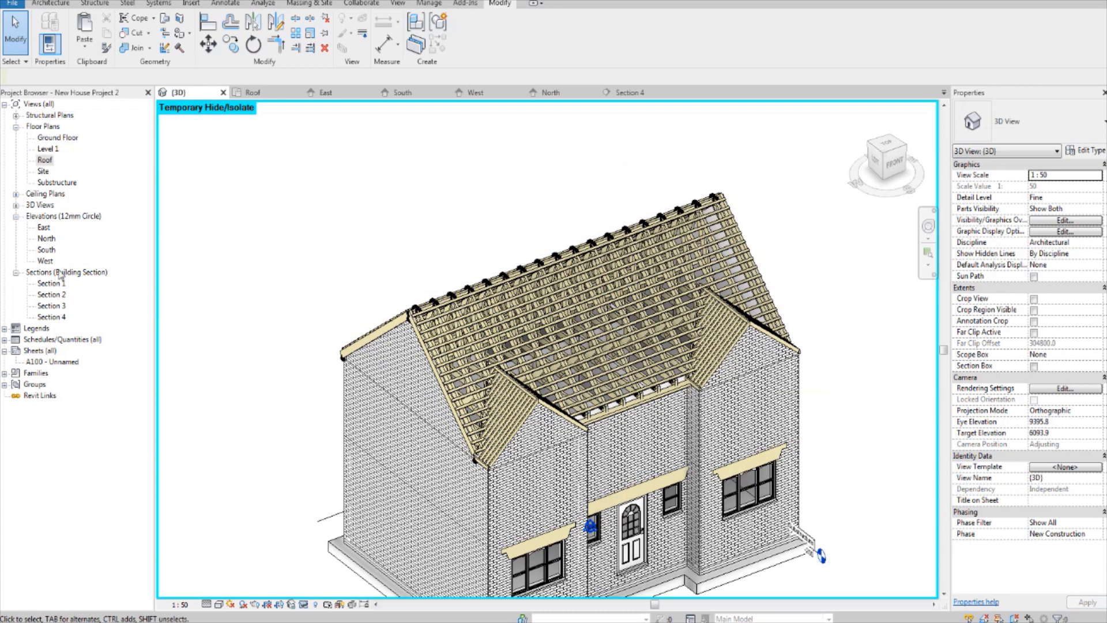
# Step: Reset the temporary hide/isolate to bring the roof surfaces back into the 3D view
pyautogui.click(304, 604)
pyautogui.click(320, 589)
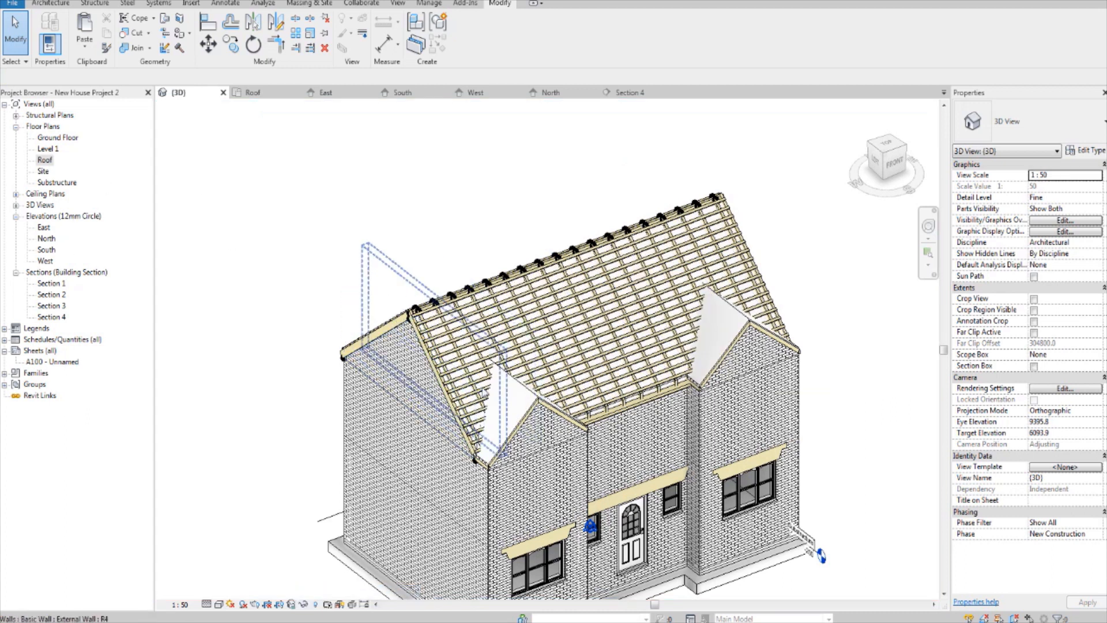
pyautogui.scroll(4, 513, 395)
pyautogui.scroll(-4, 326, 502)
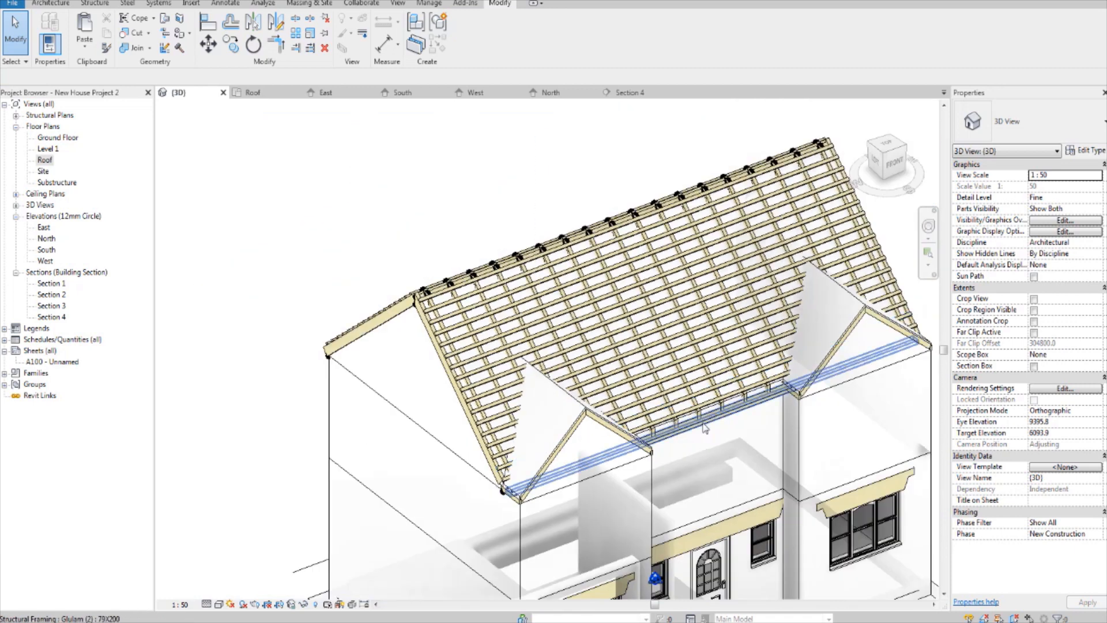
# Step: Select the main Roof_Generic-125mm roof and, looking from the left side, set its base offset from level to 600
pyautogui.scroll(5, 632, 435)
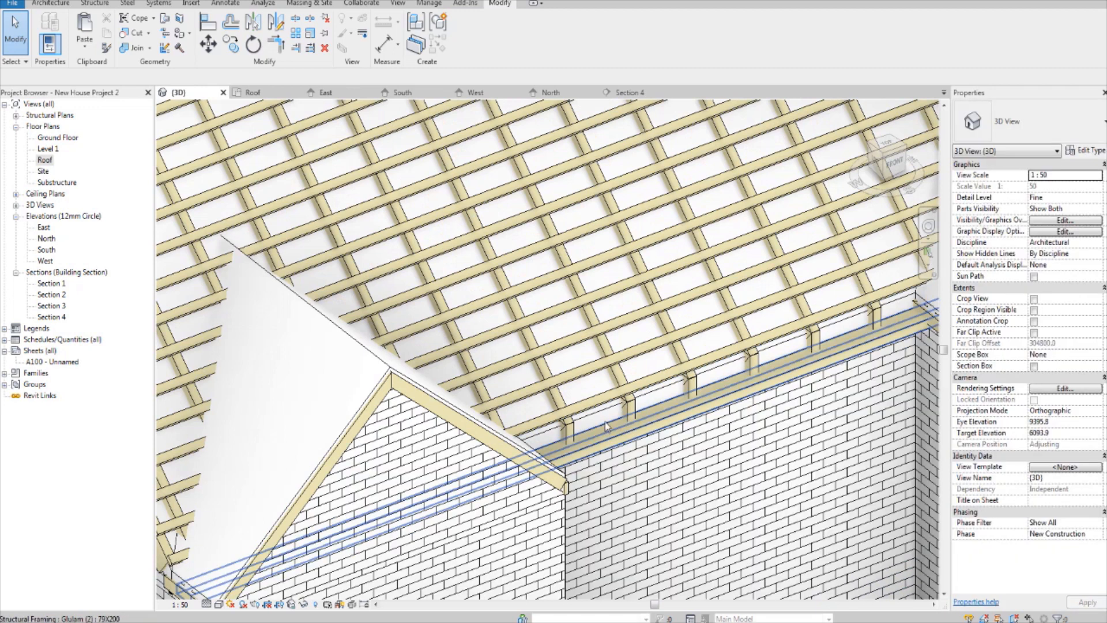
pyautogui.click(605, 414)
pyautogui.scroll(-6, 605, 414)
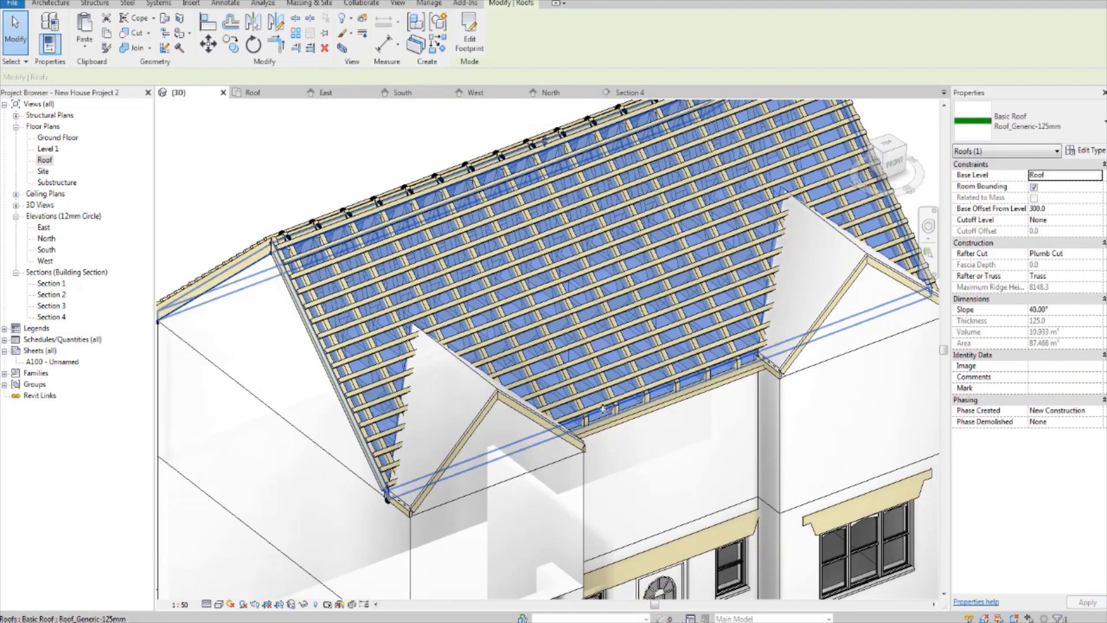
pyautogui.scroll(2, 590, 424)
pyautogui.keyDown('shift'); pyautogui.moveTo(434, 448); pyautogui.dragTo(555, 318, button='middle'); pyautogui.keyUp('shift')
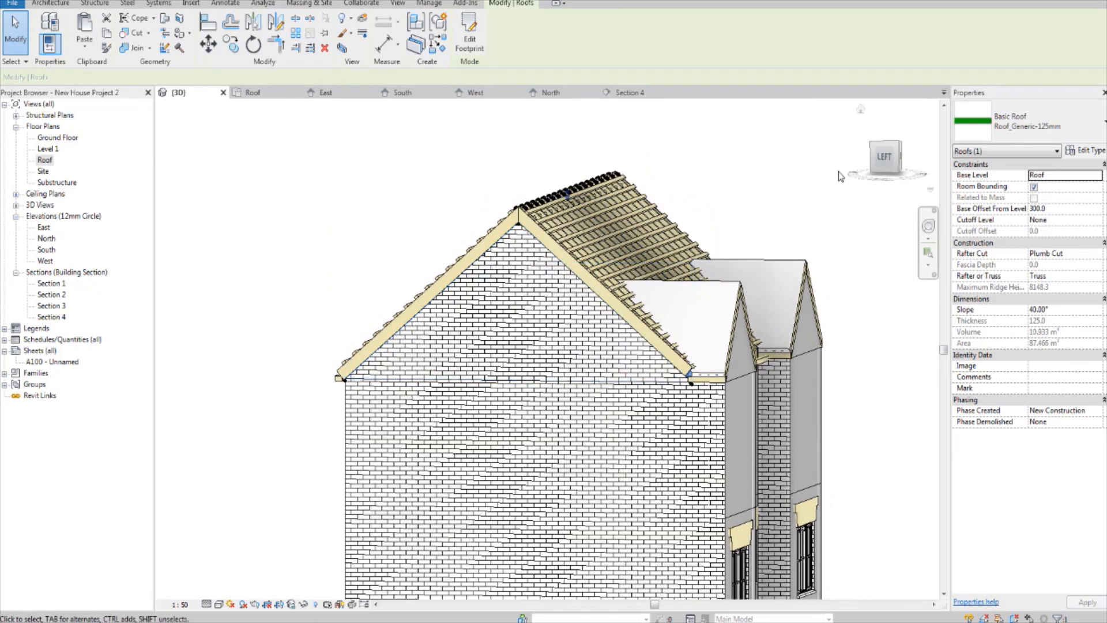
pyautogui.click(885, 157)
pyautogui.scroll(5, 563, 323)
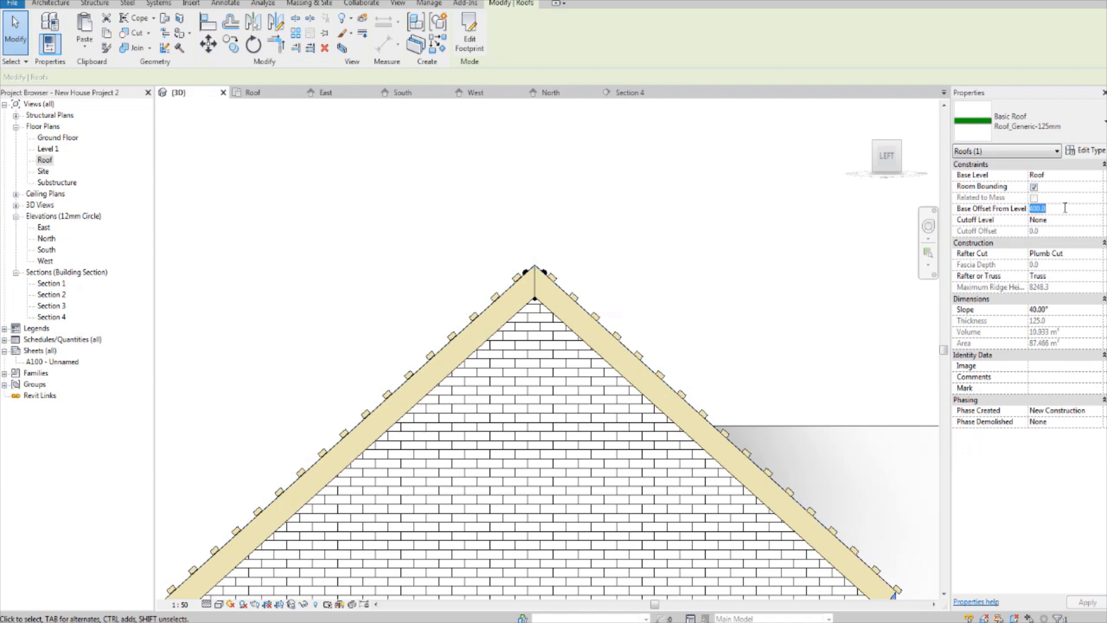
pyautogui.press('Return')
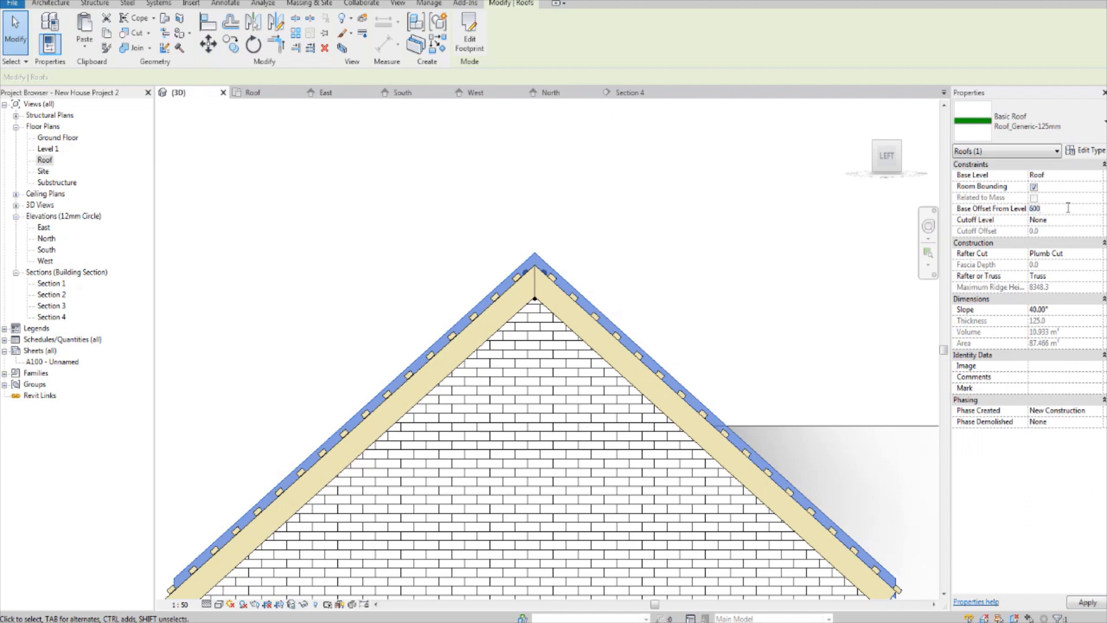
pyautogui.press('Return')
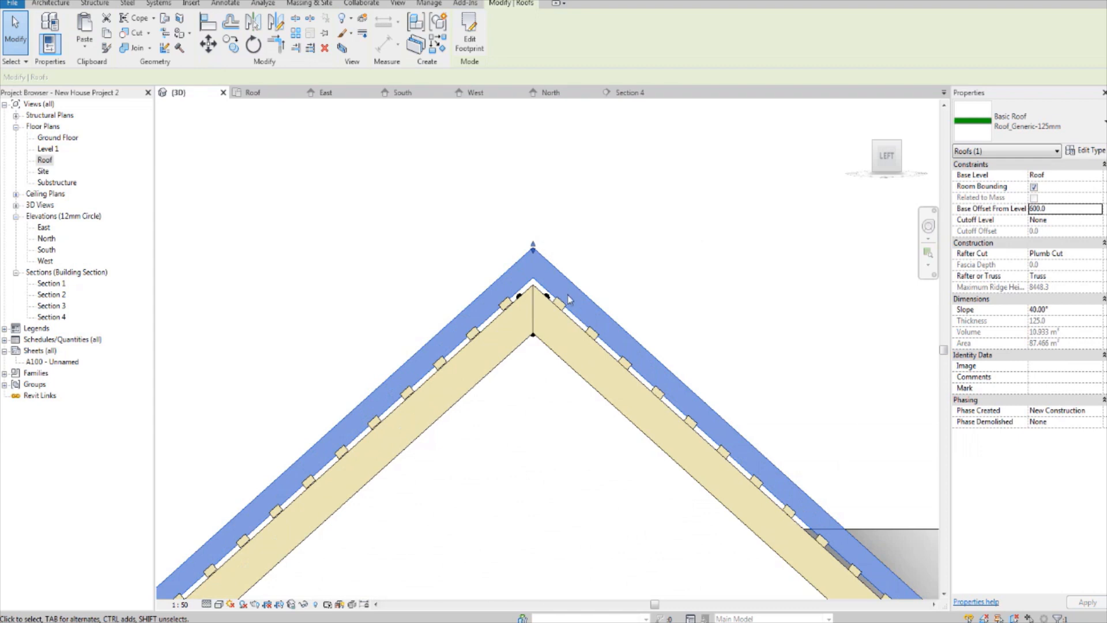
# Step: Move the main roof down about 39 mm so the underside of its ridge meets the apex of the rafters
pyautogui.scroll(5, 566, 317)
pyautogui.scroll(-3, 557, 331)
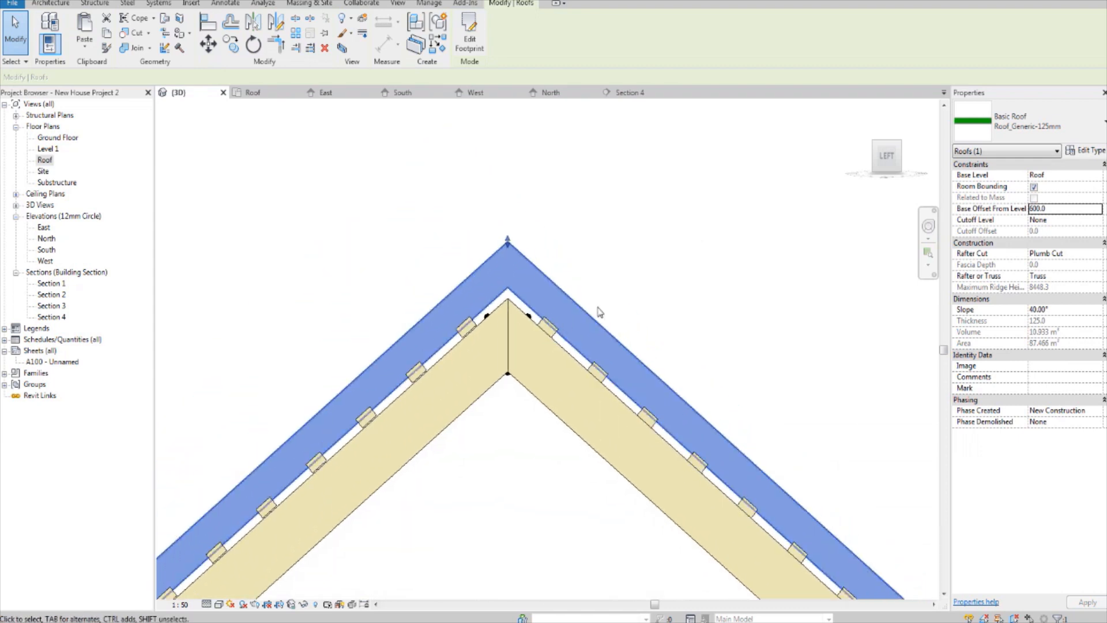
pyautogui.scroll(3, 631, 292)
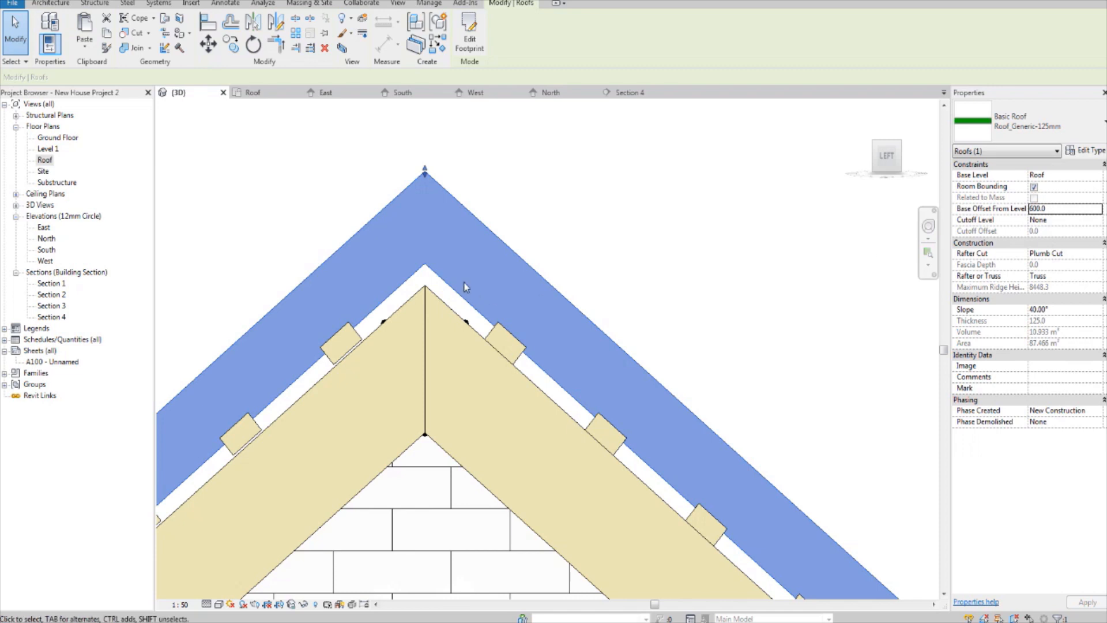
pyautogui.scroll(3, 466, 287)
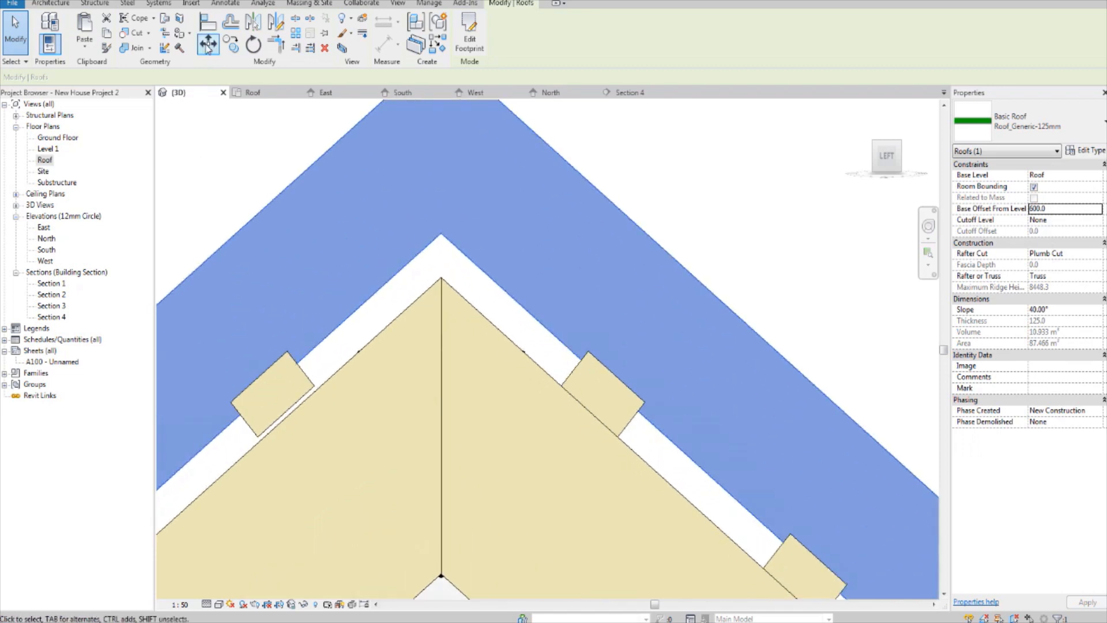
pyautogui.click(208, 45)
pyautogui.click(440, 231)
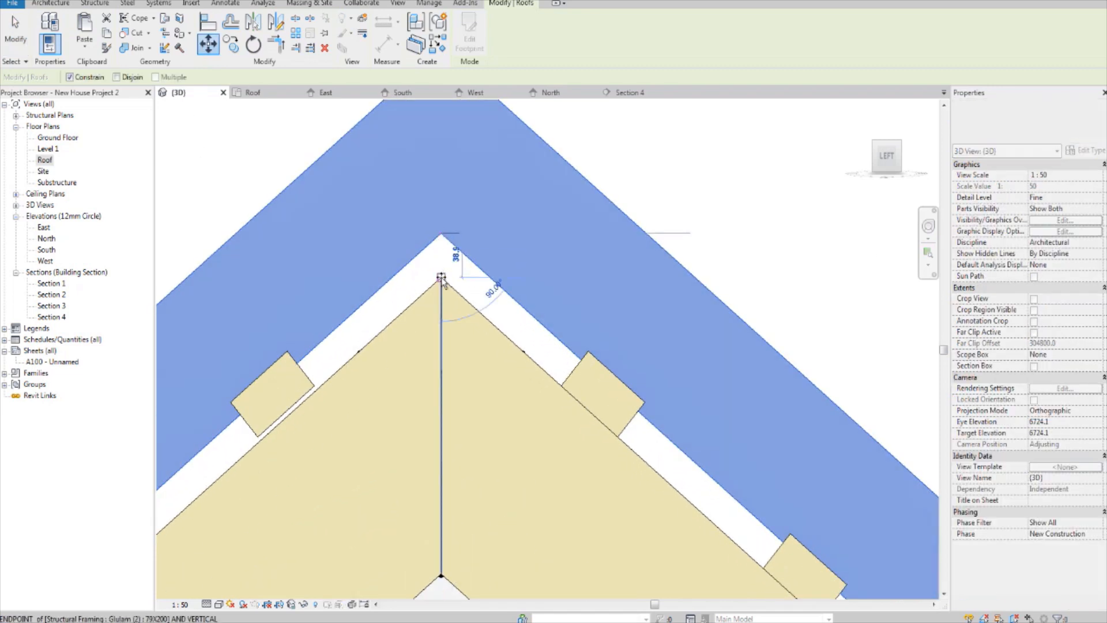
pyautogui.click(441, 278)
pyautogui.click(704, 175)
# Step: Examine how the lowered roof sits over the rafters and purlins along the slope, and view the house from the front
pyautogui.scroll(-2, 704, 176)
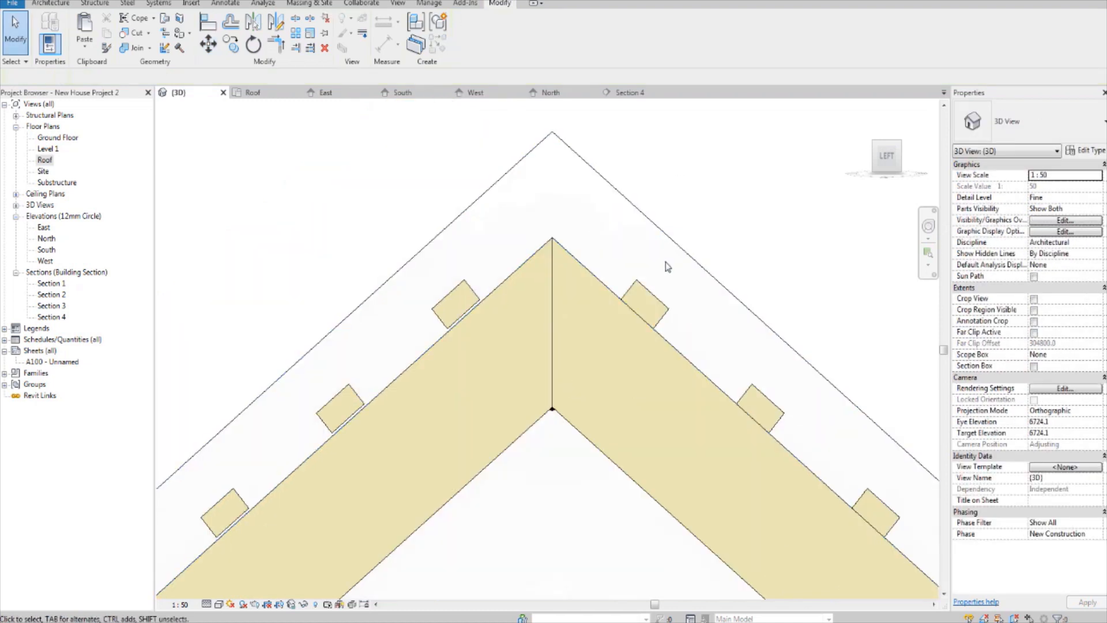
pyautogui.scroll(2, 640, 312)
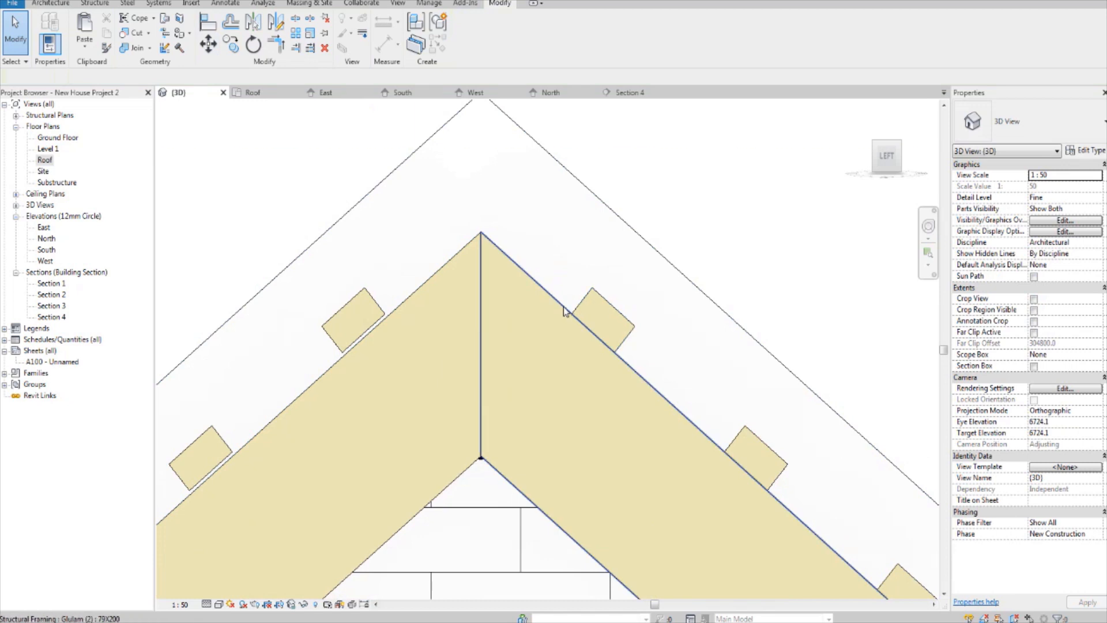
pyautogui.moveTo(720, 424); pyautogui.dragTo(621, 296, button='middle')
pyautogui.moveTo(731, 434); pyautogui.dragTo(528, 233, button='middle')
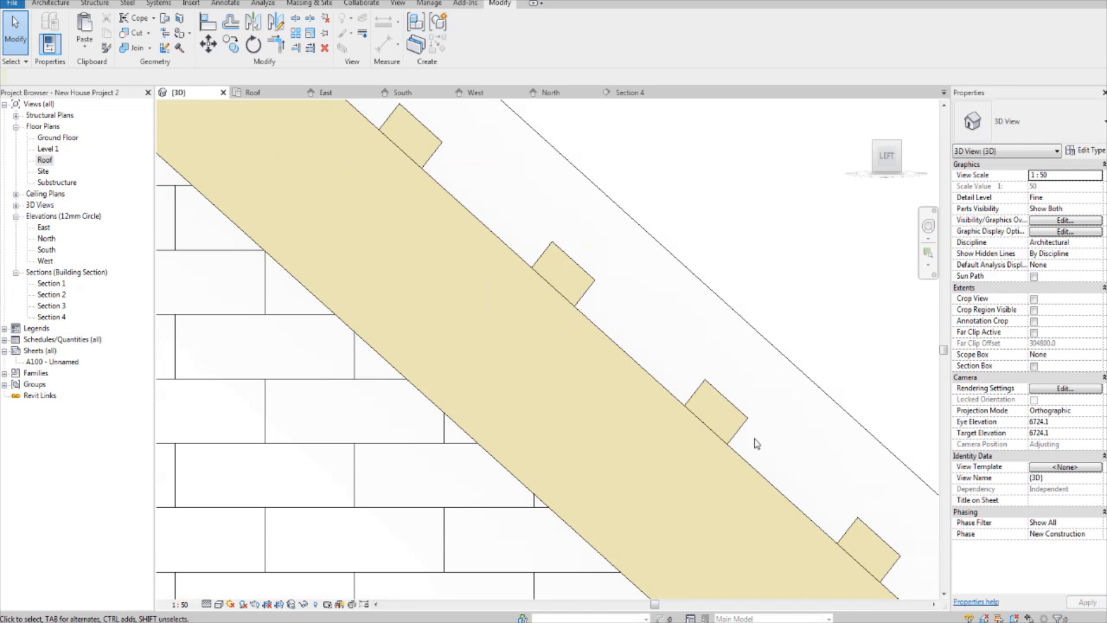
pyautogui.scroll(-8, 643, 281)
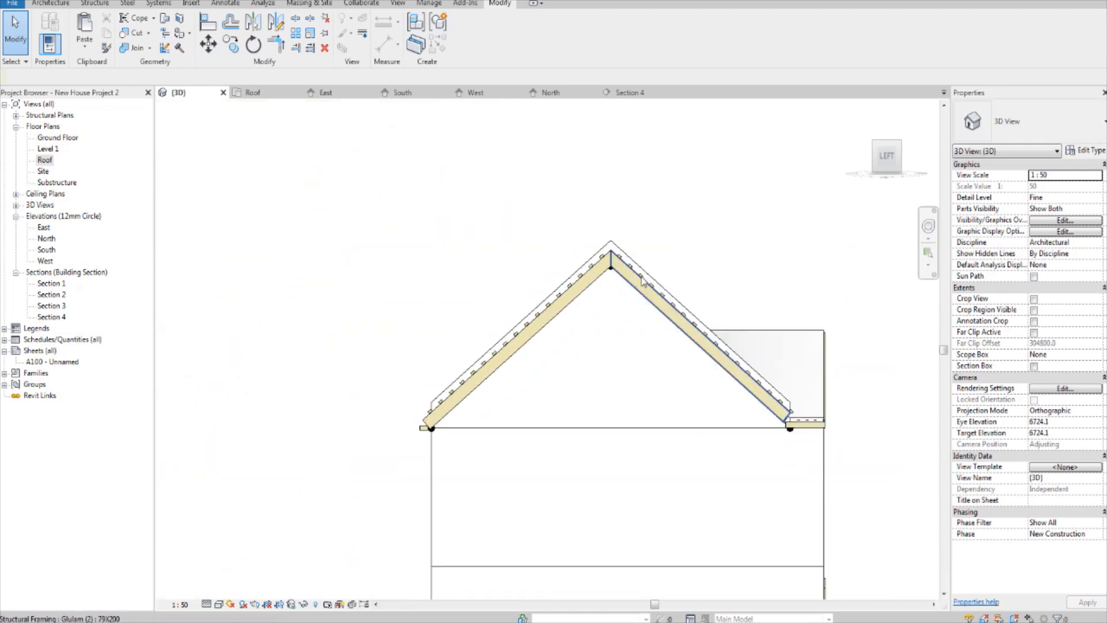
pyautogui.scroll(-2, 643, 280)
pyautogui.moveTo(643, 281); pyautogui.dragTo(550, 276, button='middle')
pyautogui.moveTo(791, 235)
pyautogui.keyDown('shift'); pyautogui.mouseDown(button='middle')
pyautogui.moveTo(608, 346)
pyautogui.moveTo(456, 370)
pyautogui.mouseUp(button='middle'); pyautogui.keyUp('shift')
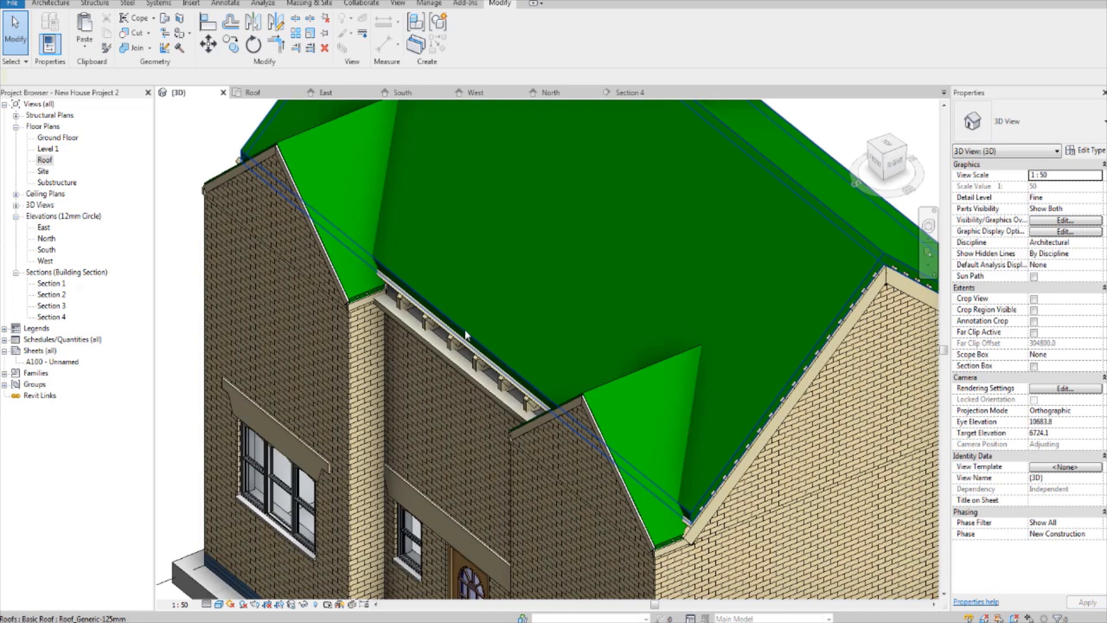
# Step: Select the main roof and open its footprint sketch for editing in the top view
pyautogui.click(466, 335)
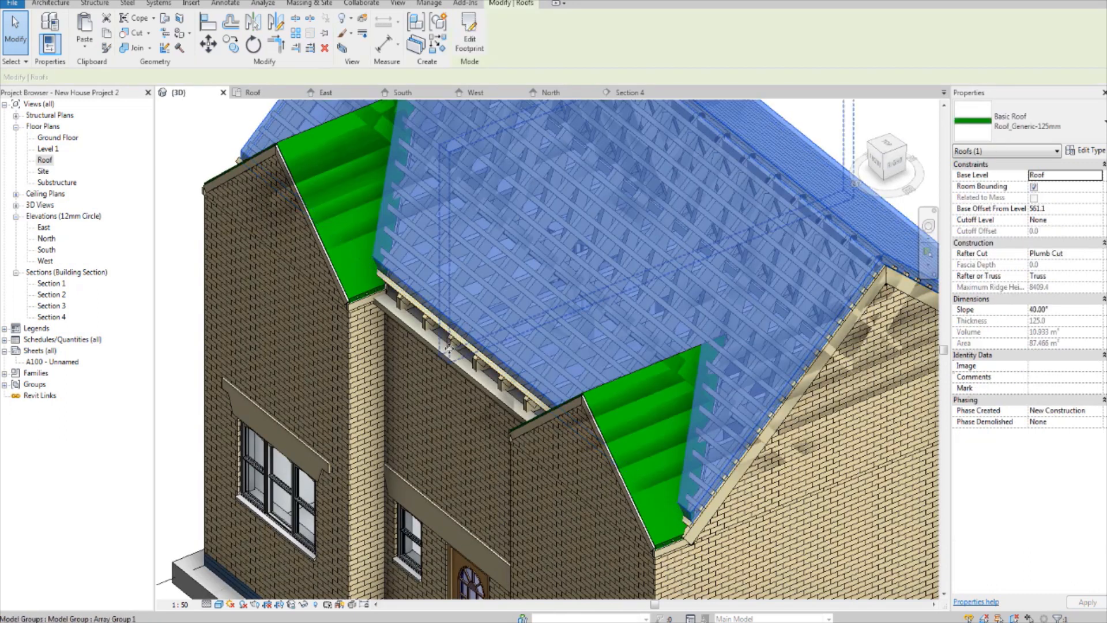
pyautogui.keyDown('shift'); pyautogui.moveTo(453, 385); pyautogui.dragTo(540, 329, button='middle'); pyautogui.keyUp('shift')
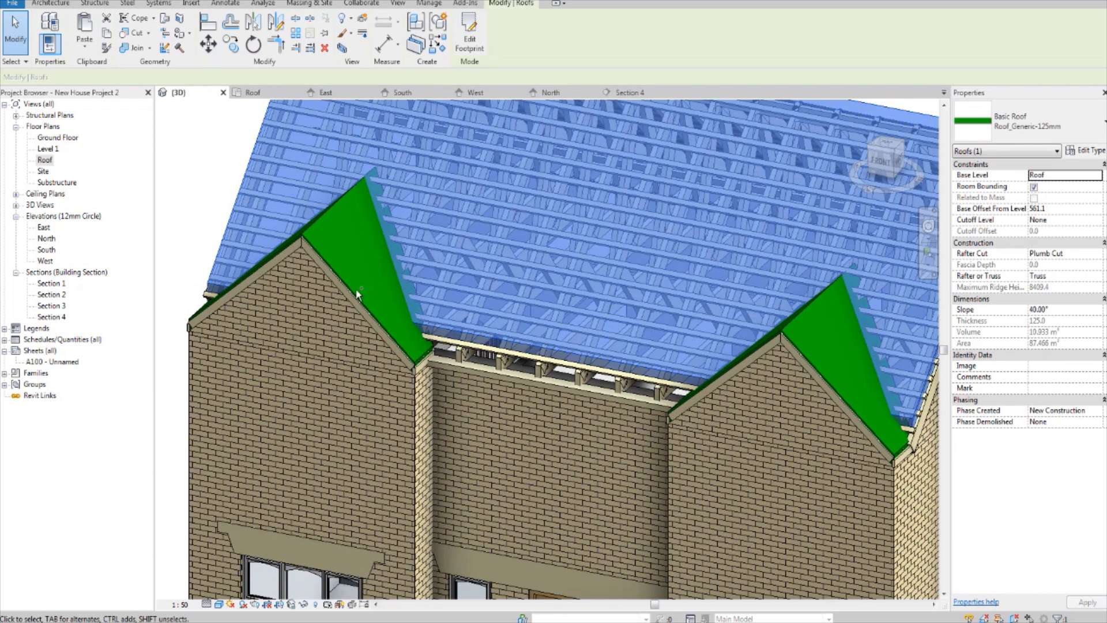
pyautogui.moveTo(541, 387); pyautogui.dragTo(529, 448, button='middle')
pyautogui.moveTo(888, 145); pyautogui.dragTo(856, 169)
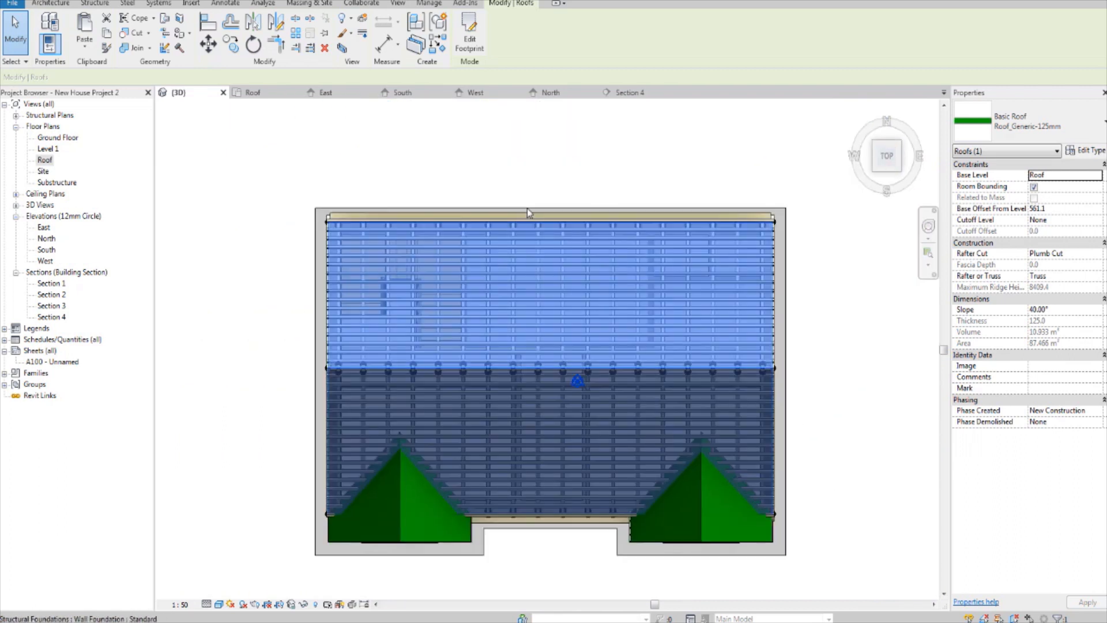
pyautogui.click(470, 41)
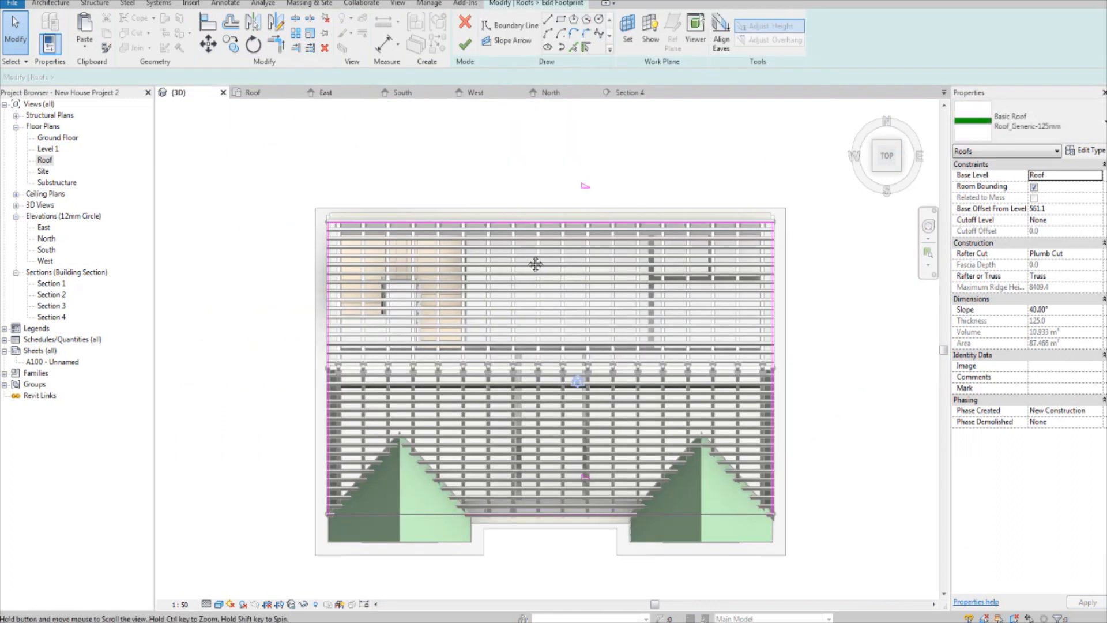
# Step: Offset all four boundary lines of the main roof footprint outward by 250 mm, without copying them
pyautogui.click(536, 205)
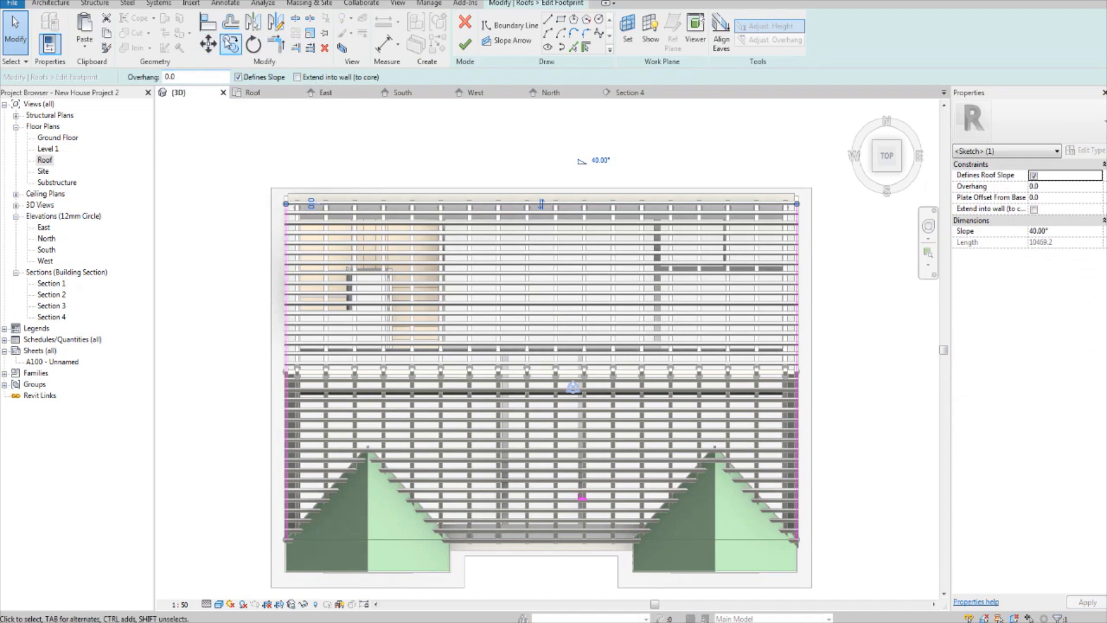
pyautogui.click(230, 23)
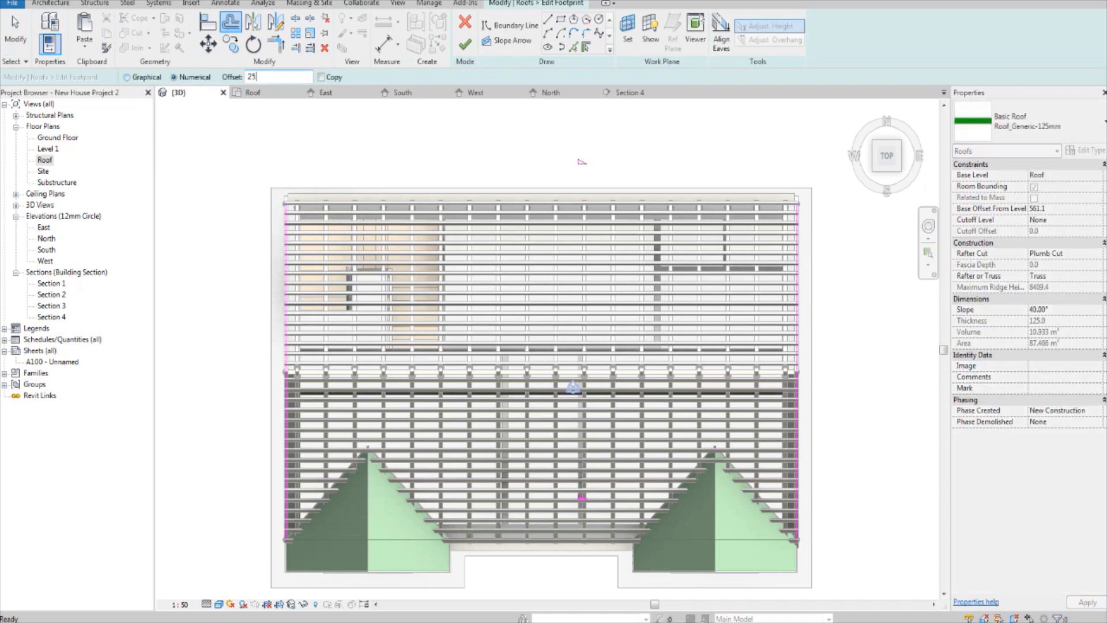
pyautogui.press('Return')
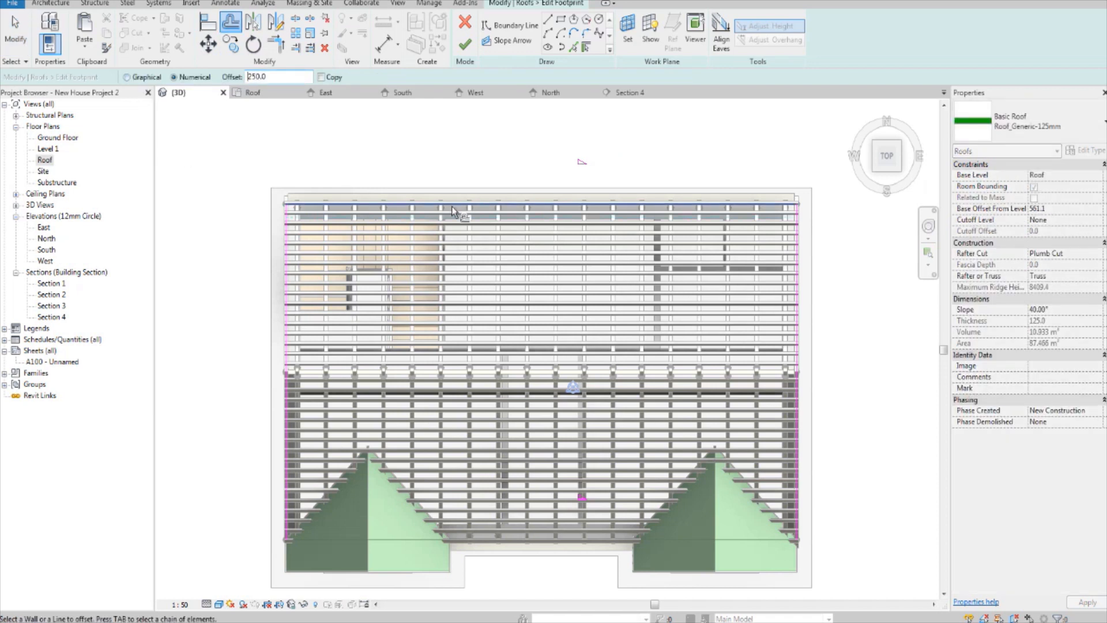
pyautogui.click(501, 205)
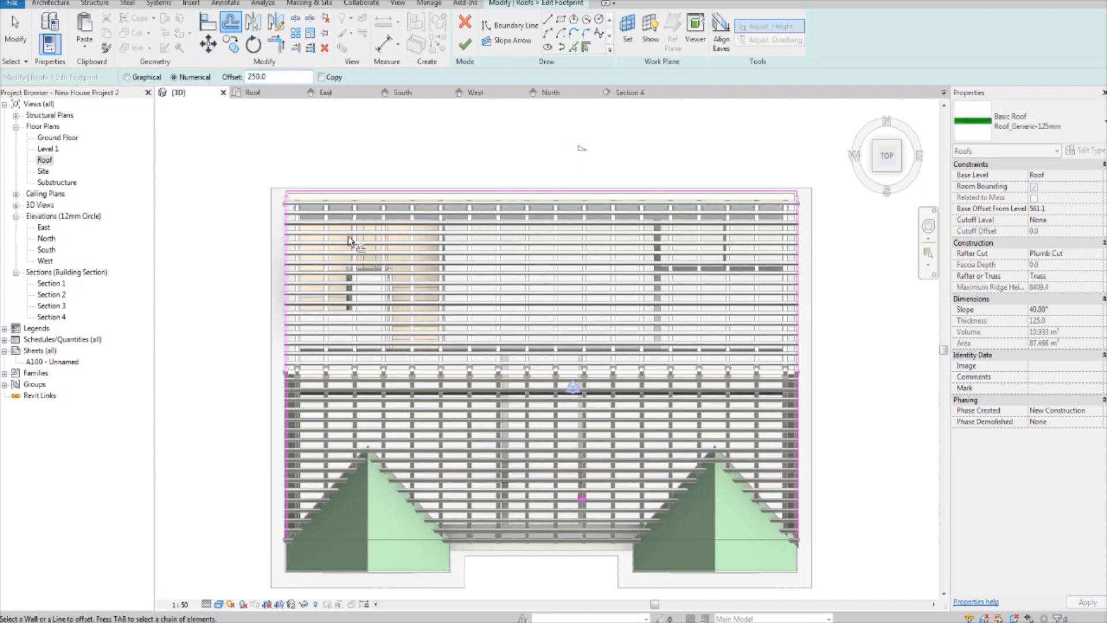
pyautogui.click(285, 250)
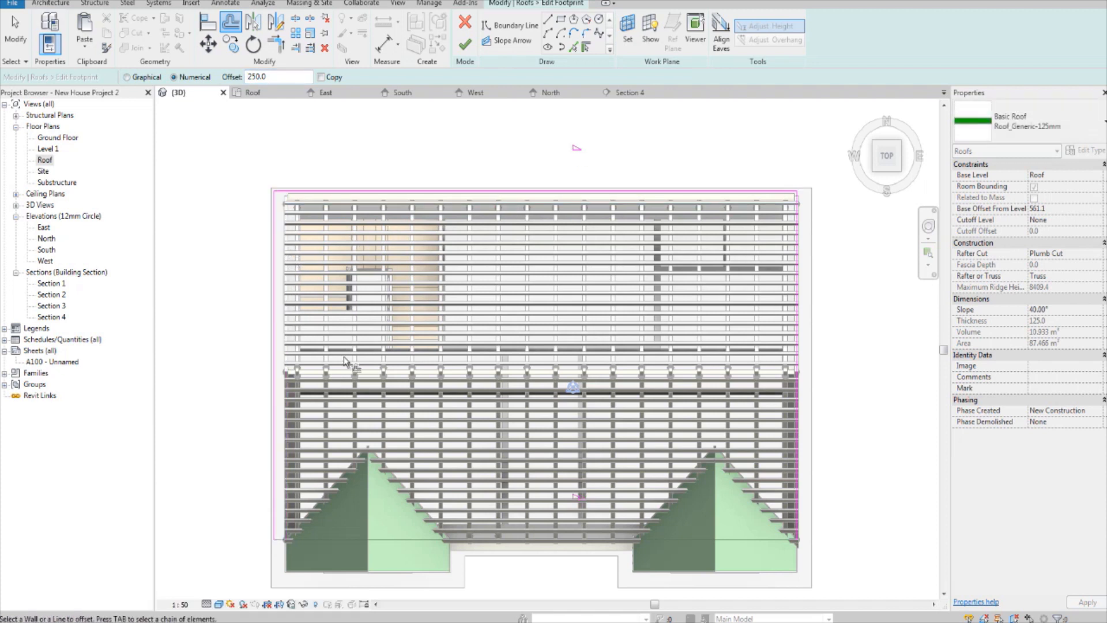
pyautogui.click(515, 545)
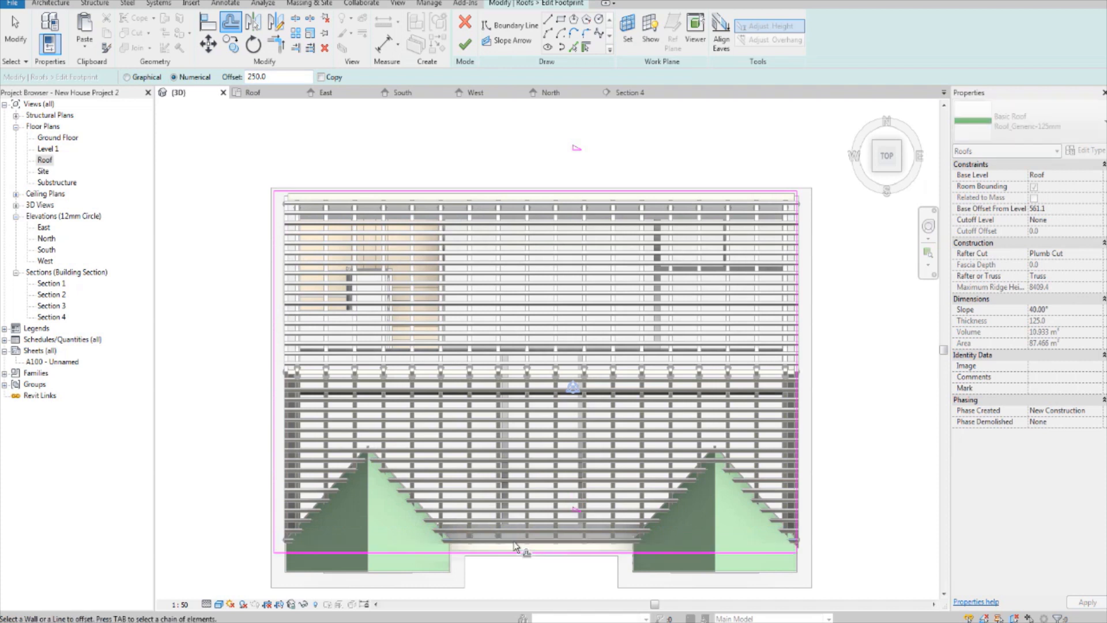
pyautogui.moveTo(580, 538); pyautogui.dragTo(444, 521, button='middle')
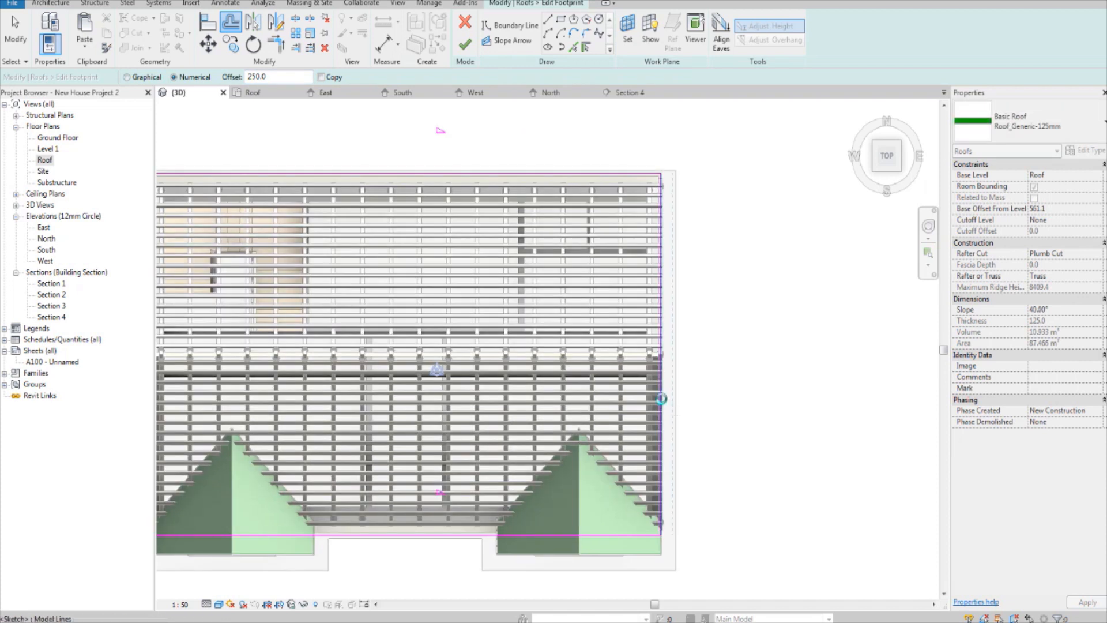
pyautogui.click(661, 398)
# Step: Finish editing the main roof footprint and view the extended roof at an angle from the front
pyautogui.moveTo(494, 110); pyautogui.dragTo(529, 85, button='middle')
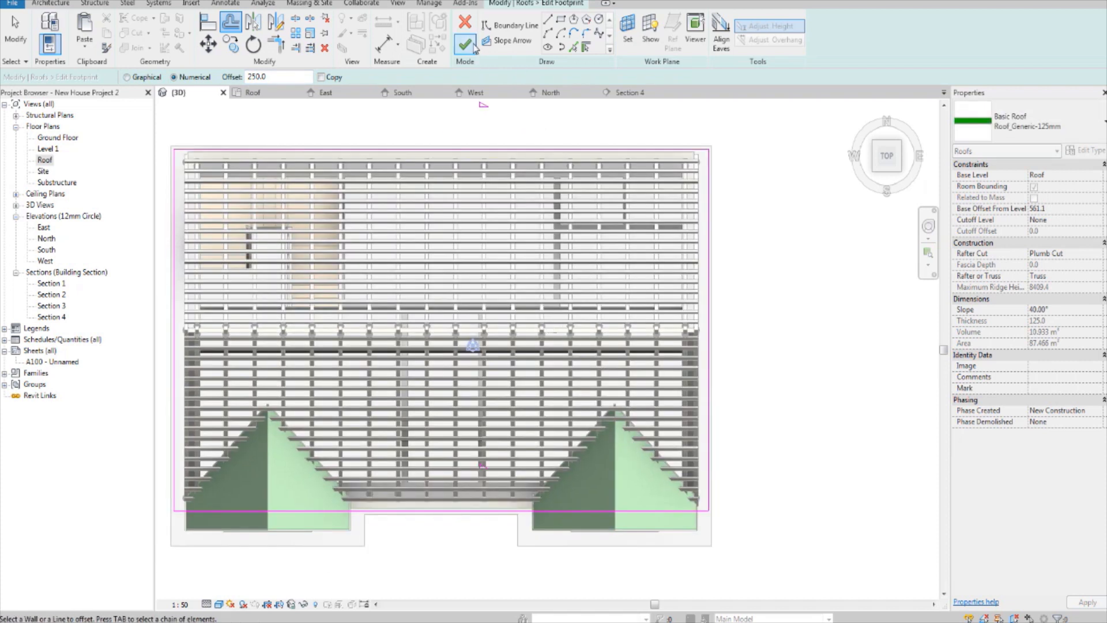
pyautogui.scroll(-1, 391, 192)
pyautogui.scroll(1, 386, 187)
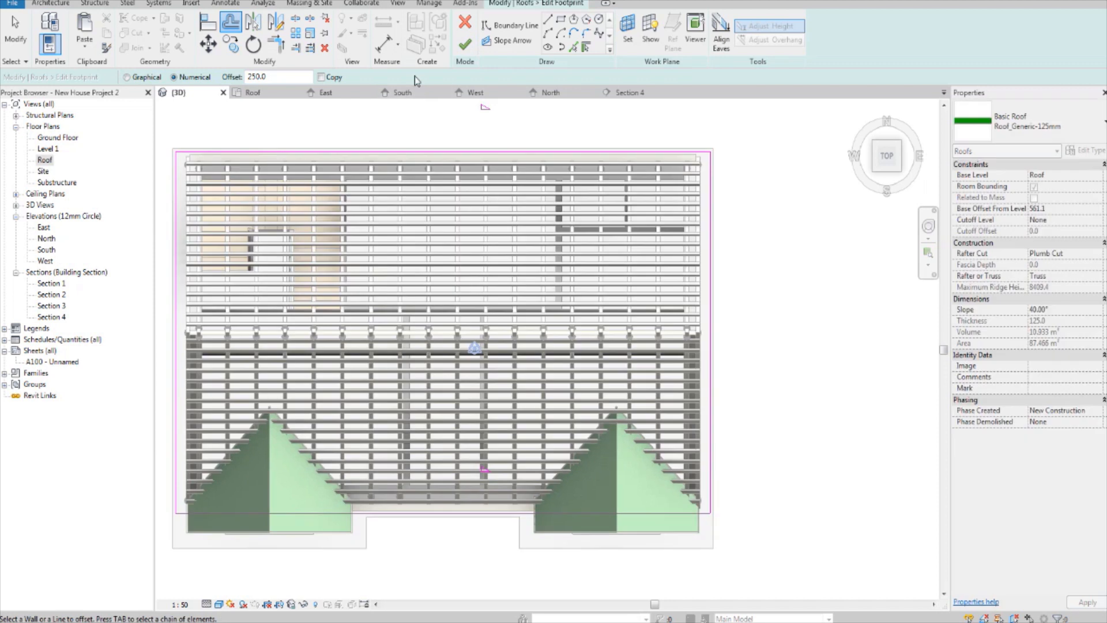
pyautogui.click(464, 46)
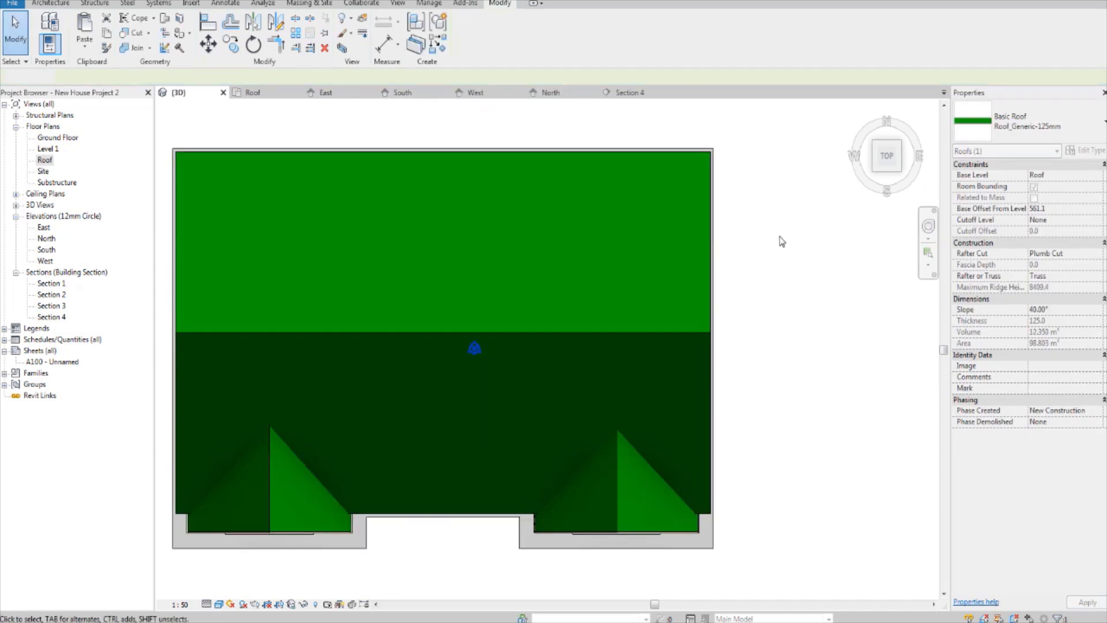
pyautogui.keyDown('shift'); pyautogui.moveTo(771, 272); pyautogui.dragTo(661, 133, button='middle'); pyautogui.keyUp('shift')
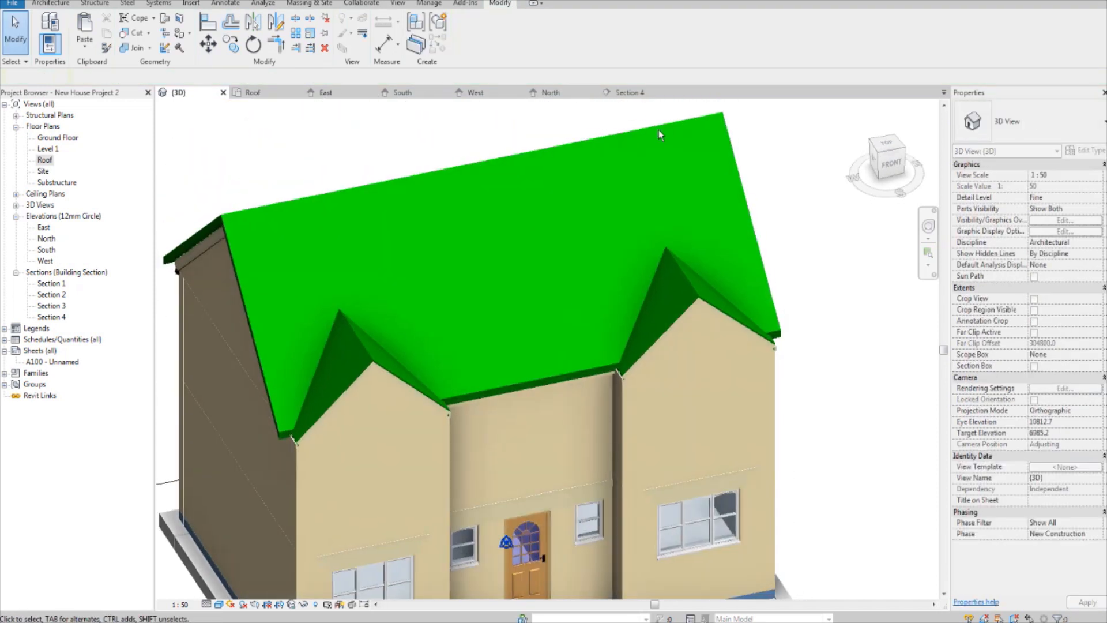
# Step: Select the left front gable roof in the top view and open its footprint sketch for editing
pyautogui.keyDown('shift'); pyautogui.moveTo(512, 400); pyautogui.dragTo(387, 364, button='middle'); pyautogui.keyUp('shift')
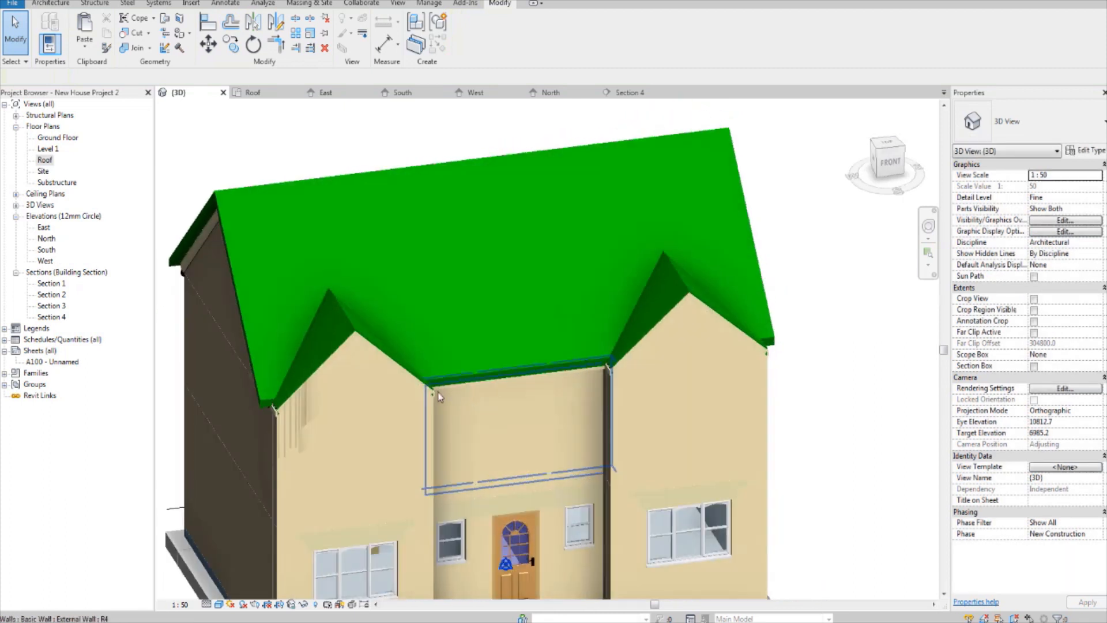
pyautogui.click(387, 364)
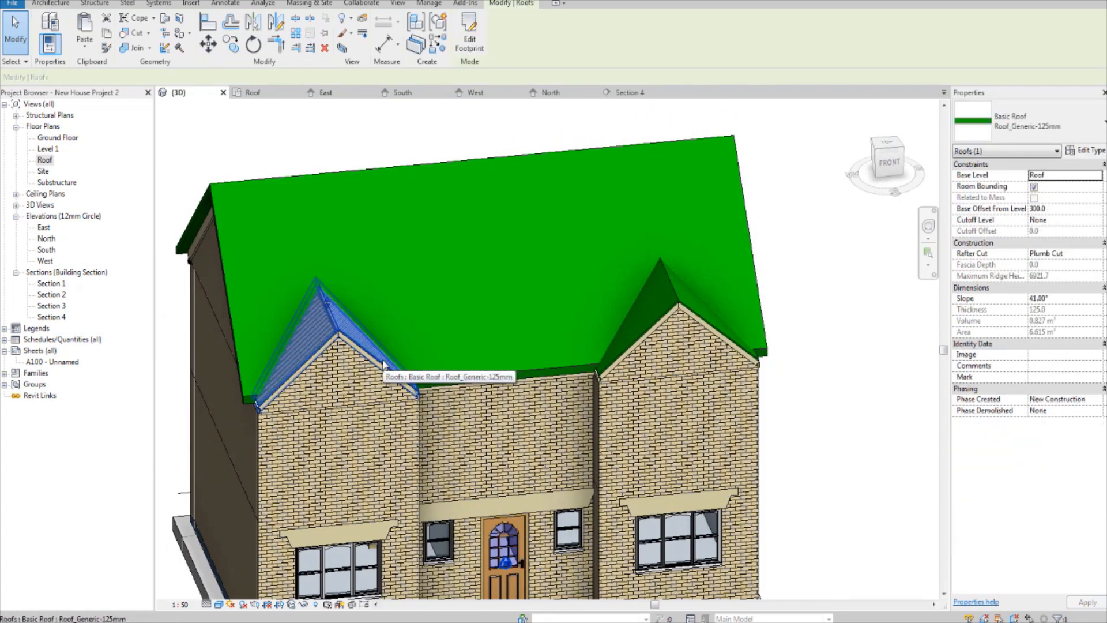
pyautogui.keyDown('ctrl'); pyautogui.click(686, 306); pyautogui.keyUp('ctrl')
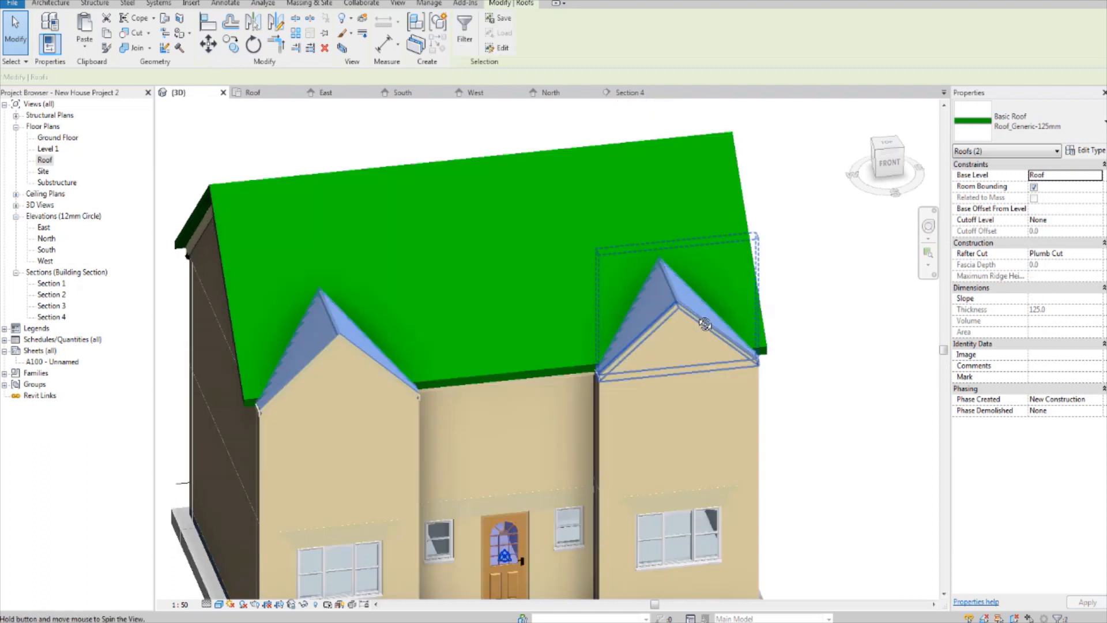
pyautogui.click(886, 146)
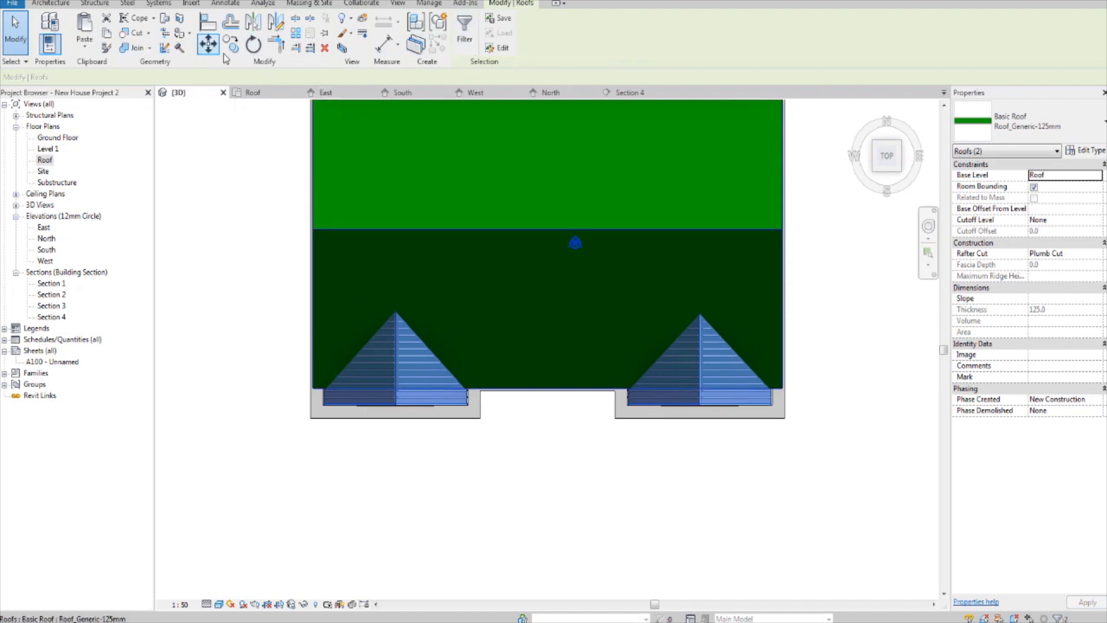
pyautogui.click(167, 285)
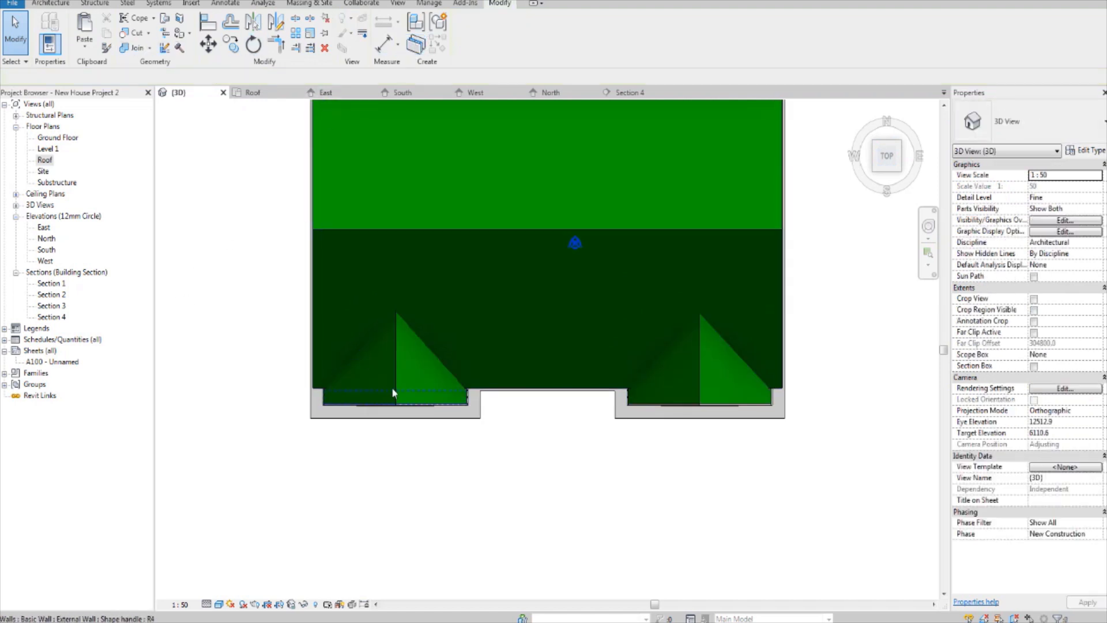
pyautogui.click(394, 381)
pyautogui.scroll(1, 404, 358)
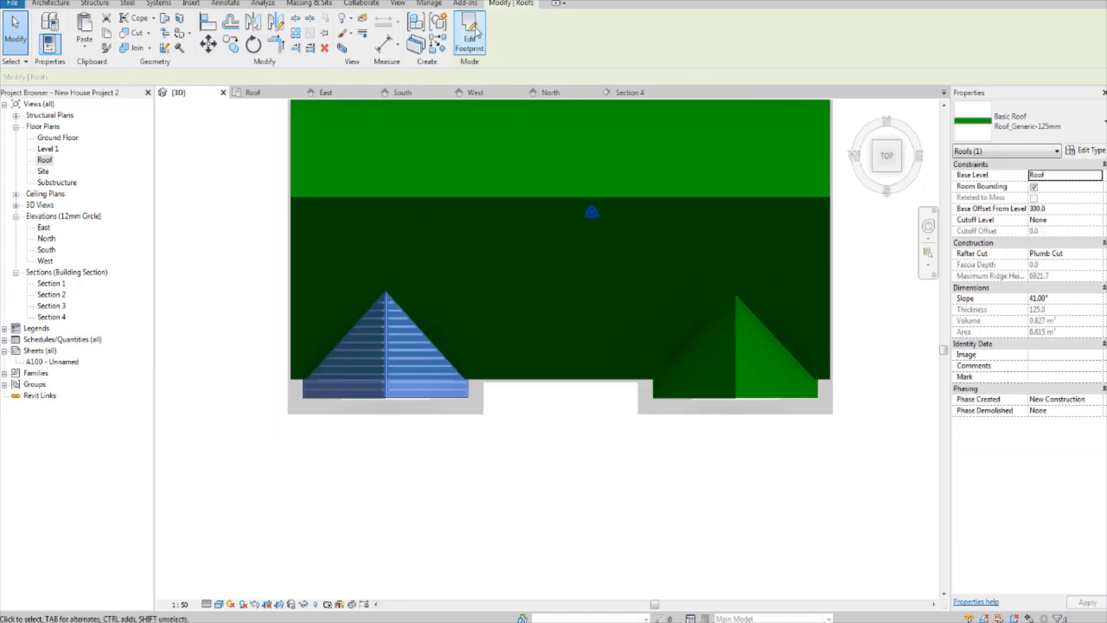
pyautogui.click(469, 35)
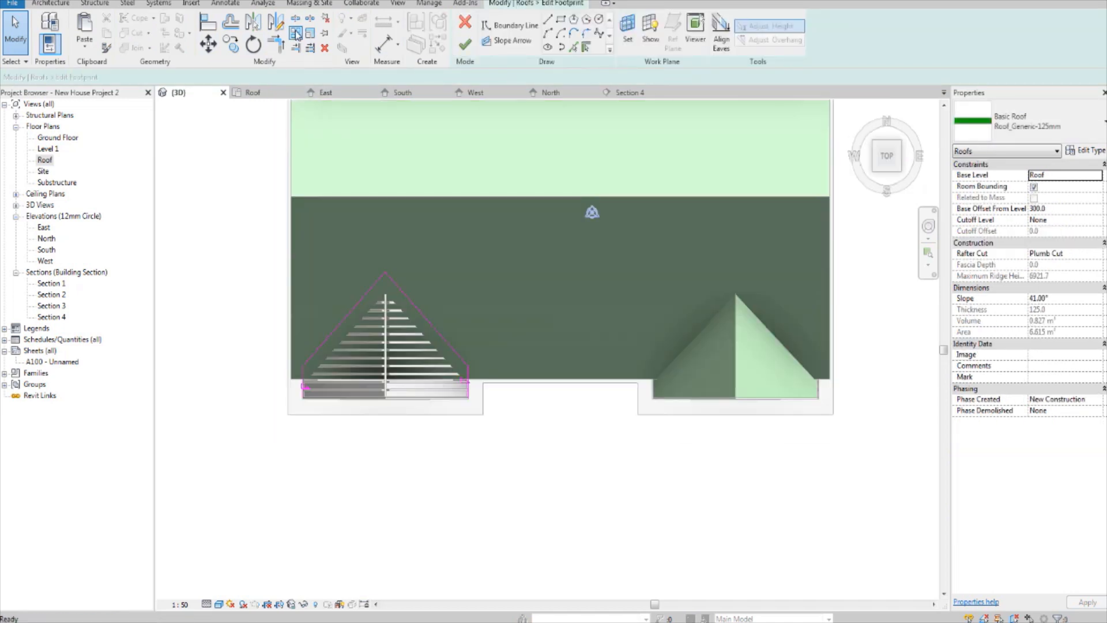
# Step: Offset the front boundary line of the left gable roof outward by 250 mm without copying, and finish the footprint
pyautogui.click(231, 23)
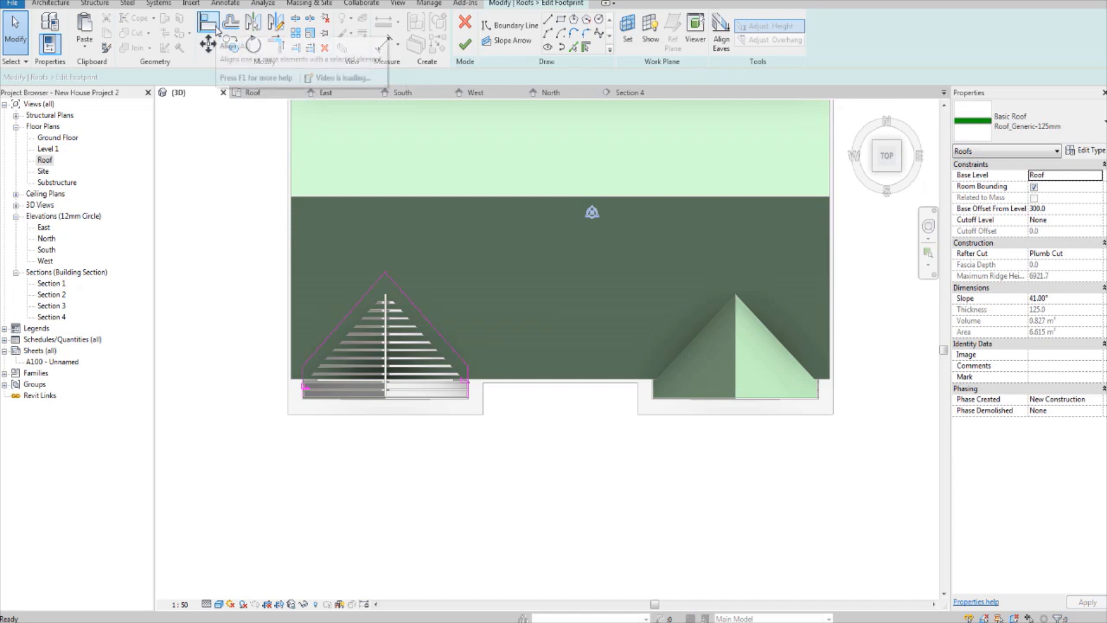
pyautogui.click(433, 404)
pyautogui.moveTo(550, 427); pyautogui.dragTo(454, 442, button='middle')
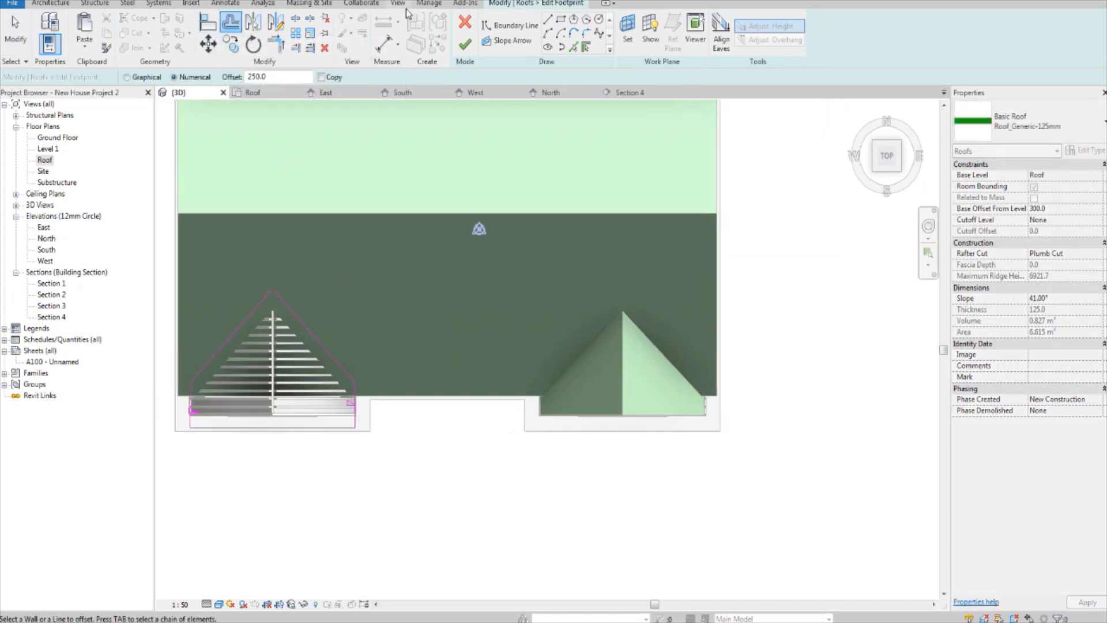
pyautogui.click(466, 44)
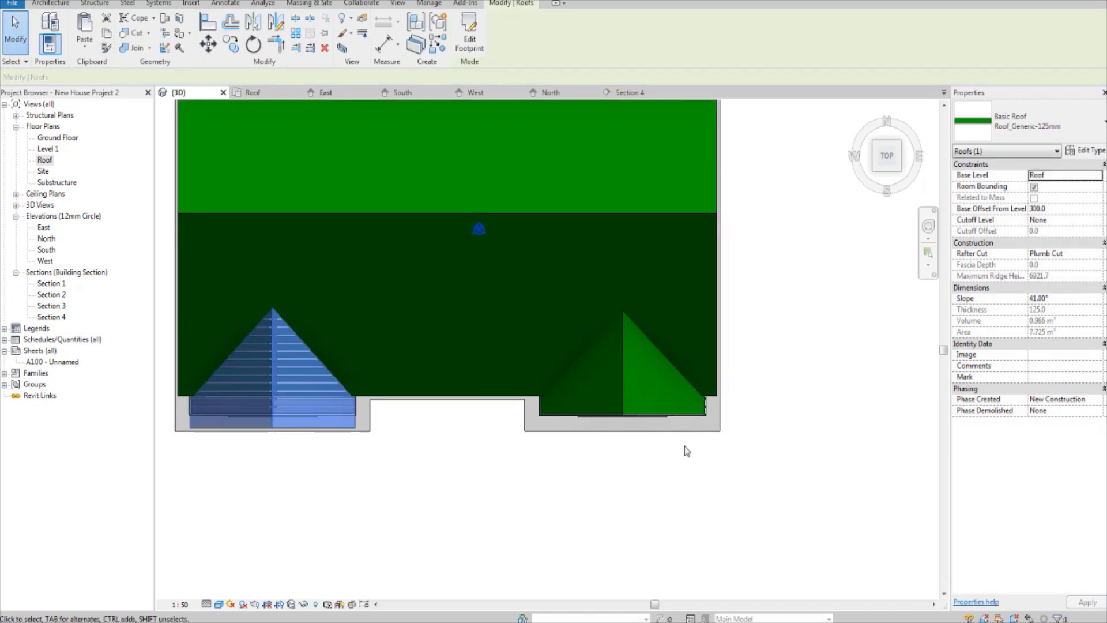
# Step: Edit the right front gable roof's footprint, offsetting its front boundary line outward by 250 mm without copying
pyautogui.click(622, 373)
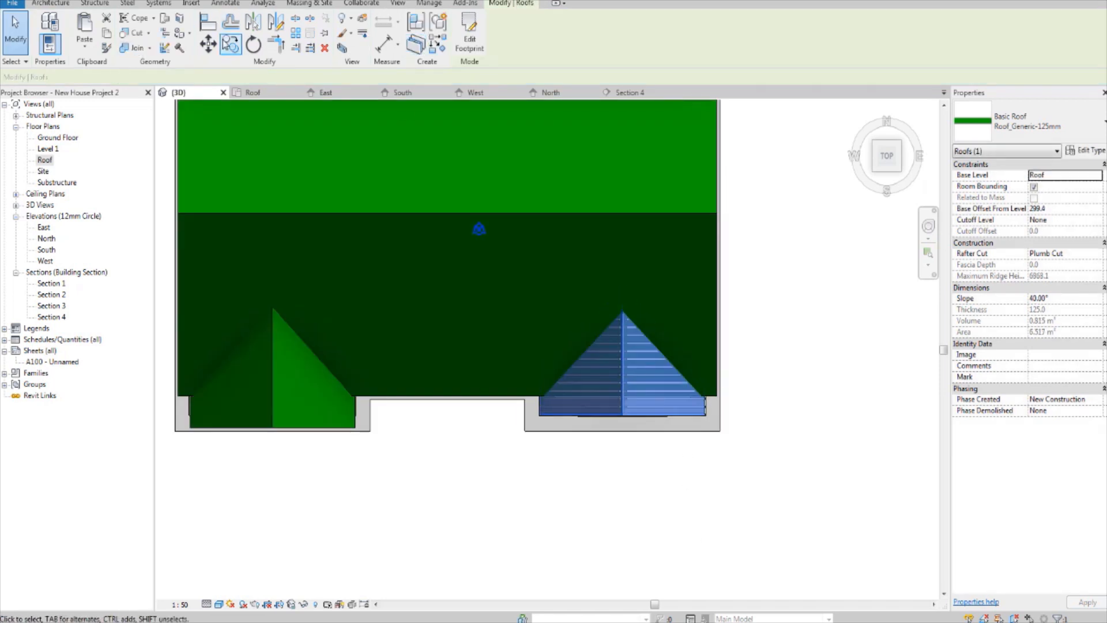
pyautogui.click(470, 40)
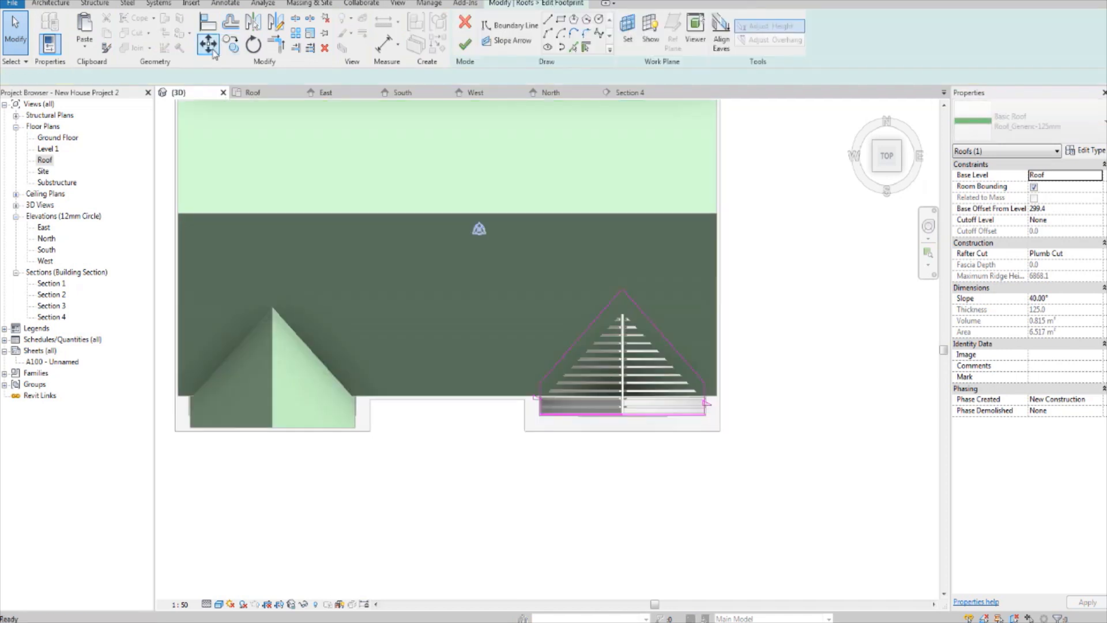
pyautogui.click(232, 22)
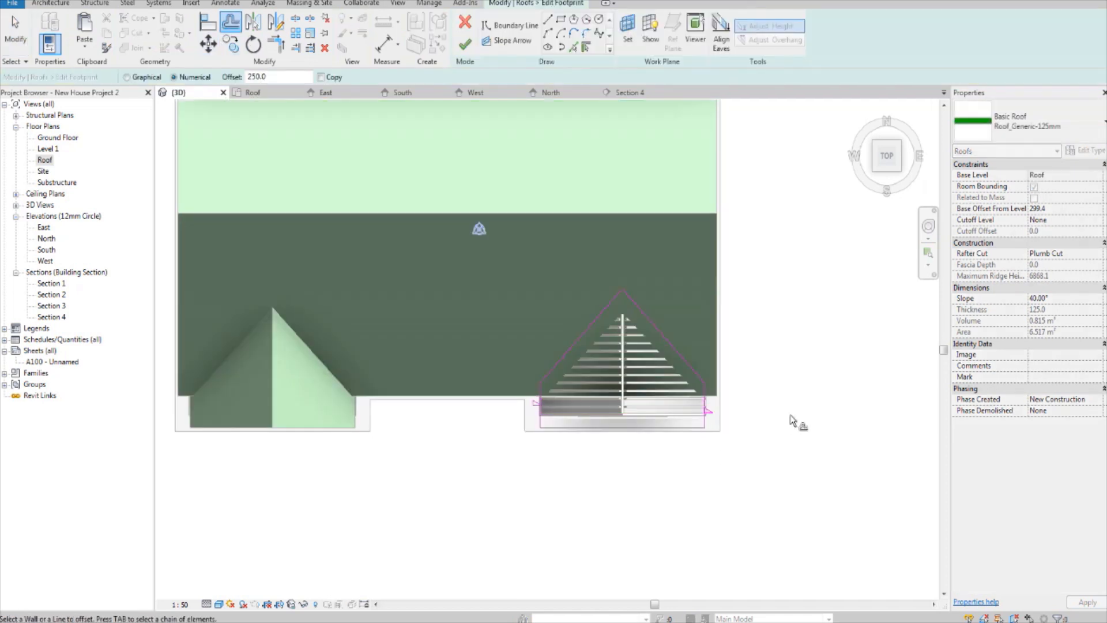
pyautogui.click(463, 49)
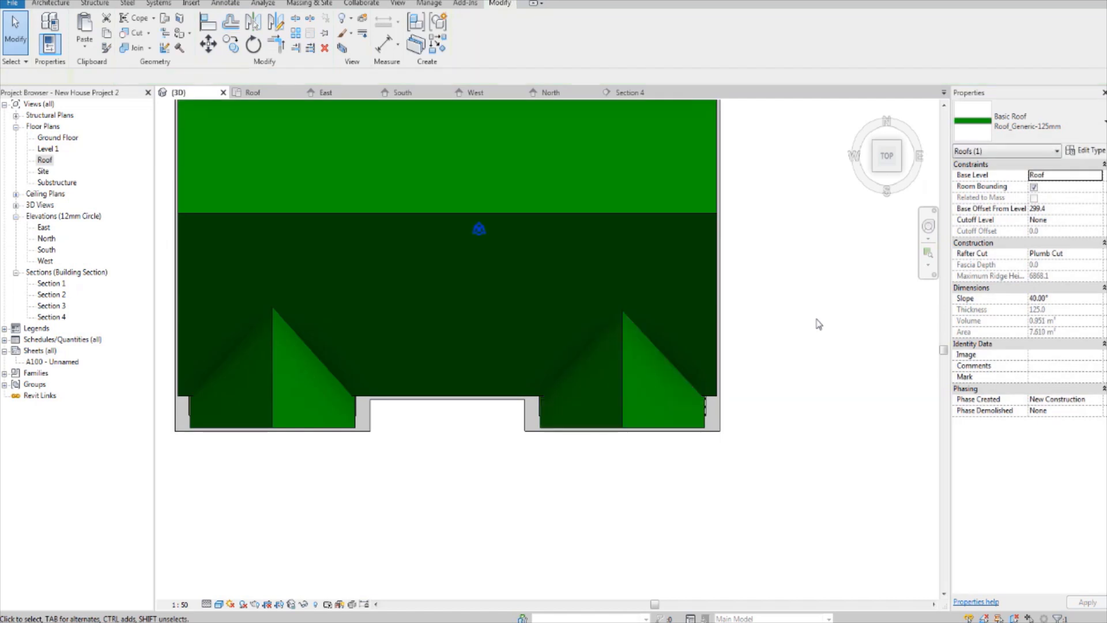
# Step: Select the main roof and both gable roofs in an angled view and open their view graphics override by category
pyautogui.scroll(-2, 808, 329)
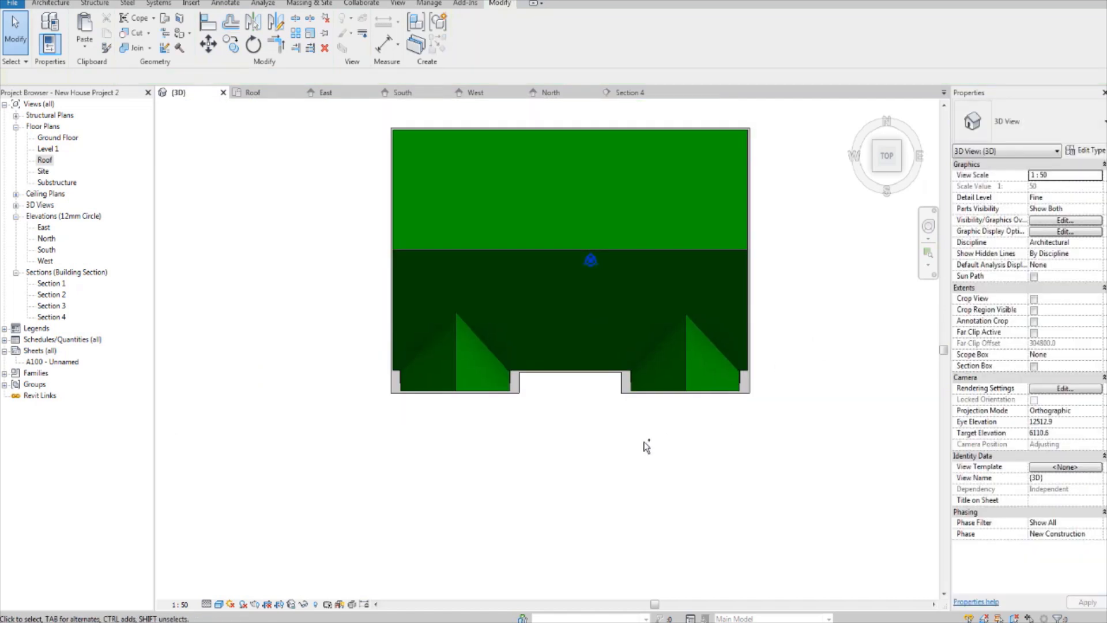
pyautogui.keyDown('shift'); pyautogui.moveTo(626, 442); pyautogui.dragTo(686, 314, button='middle'); pyautogui.keyUp('shift')
pyautogui.scroll(2, 652, 339)
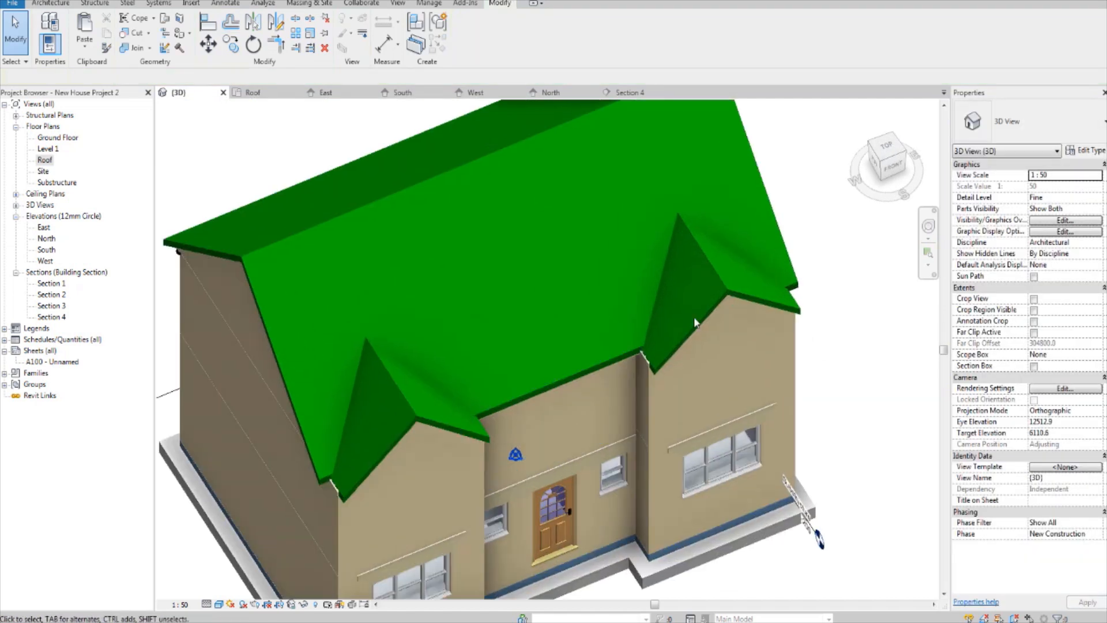
pyautogui.click(733, 295)
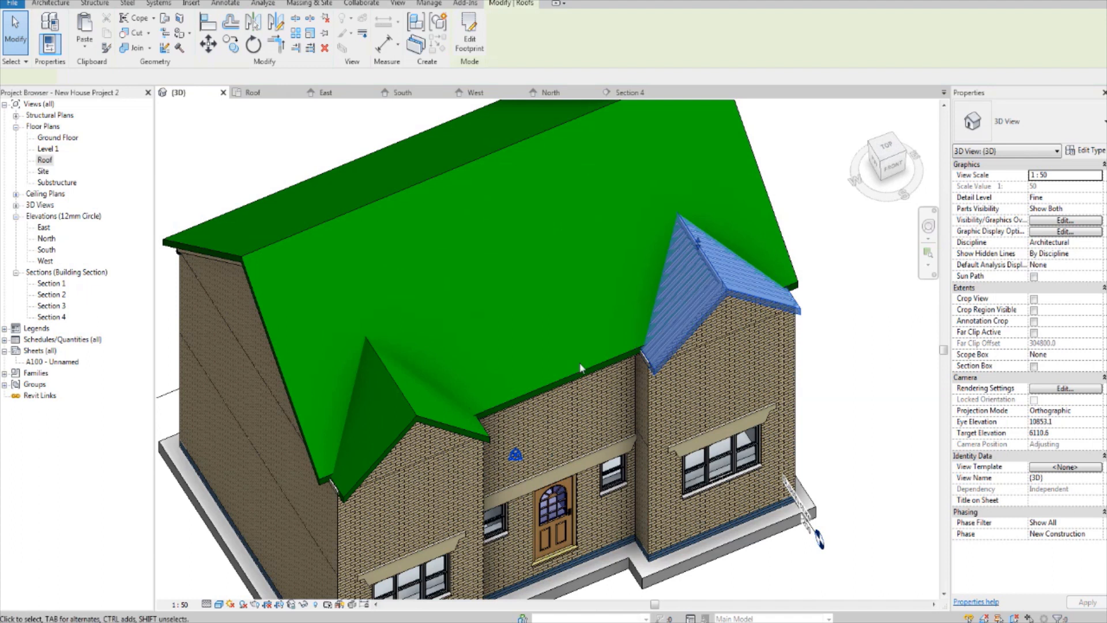
pyautogui.keyDown('ctrl'); pyautogui.click(459, 429); pyautogui.keyUp('ctrl')
pyautogui.keyDown('ctrl'); pyautogui.click(531, 390); pyautogui.keyUp('ctrl')
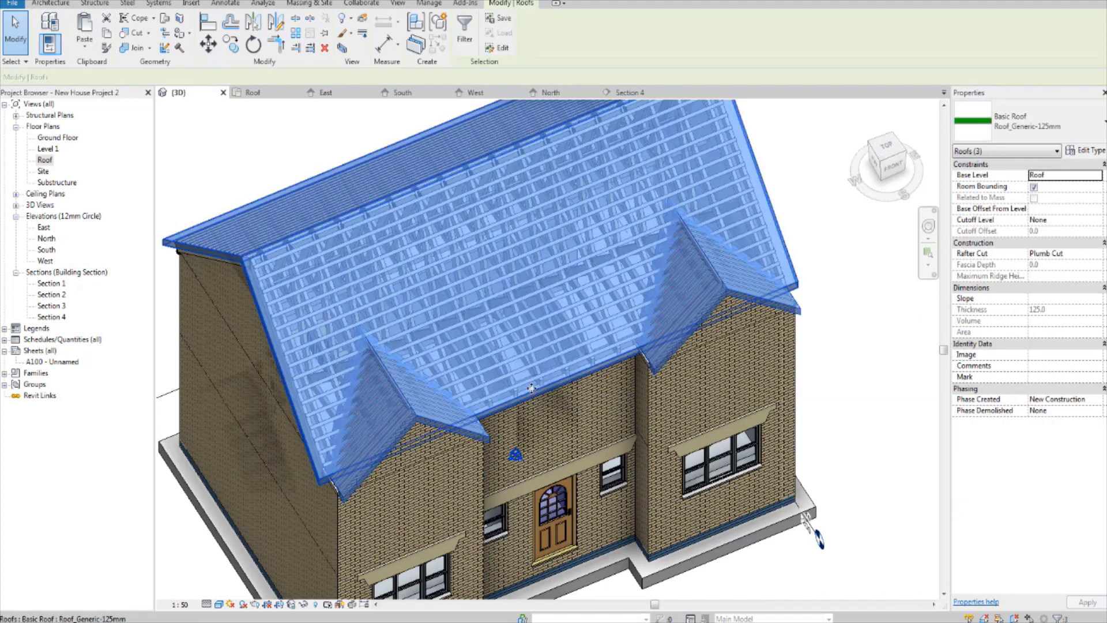
pyautogui.rightClick(532, 390)
pyautogui.moveTo(621, 153)
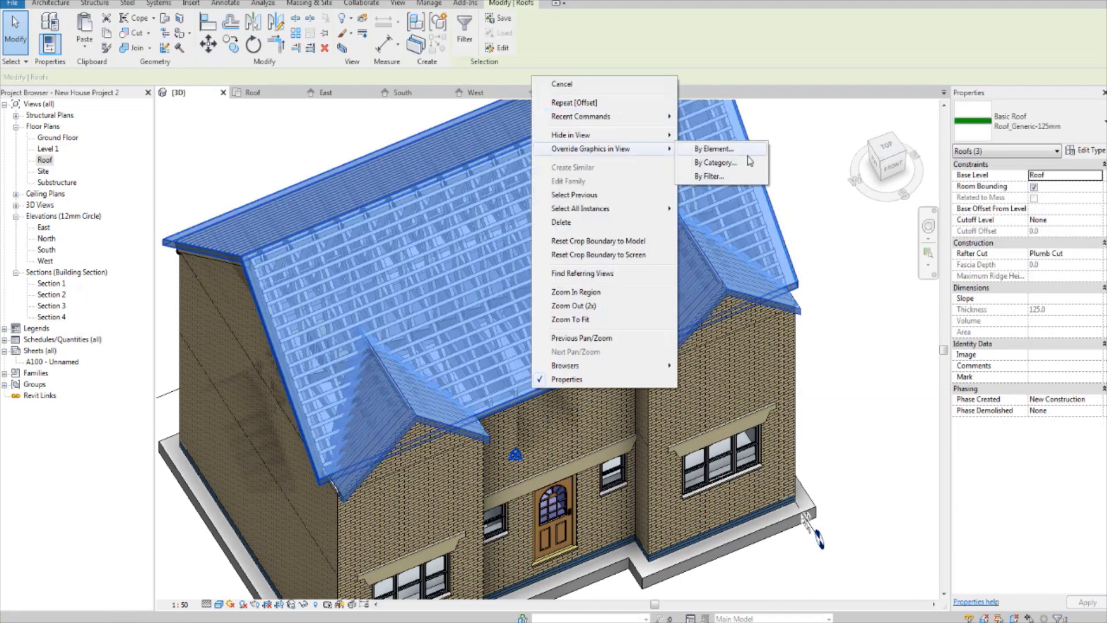
pyautogui.click(715, 162)
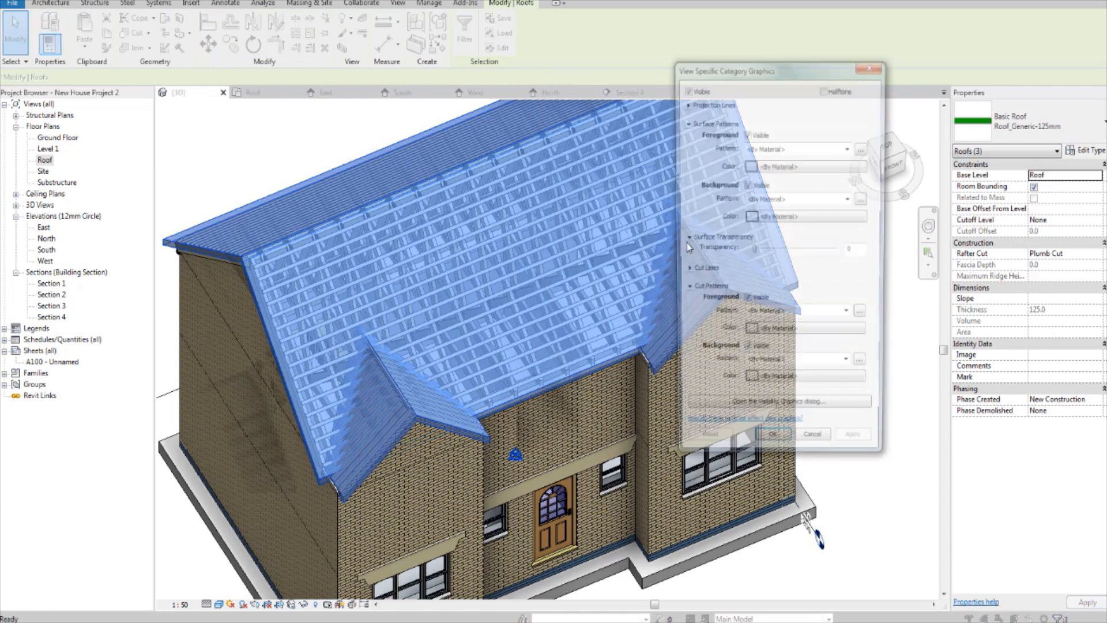
# Step: Override the roofs' foreground surface pattern with a solid fill in dark grey RGB 073-073-073, checking the colour against the reference house photo
pyautogui.click(801, 150)
pyautogui.scroll(1, 799, 168)
pyautogui.click(797, 164)
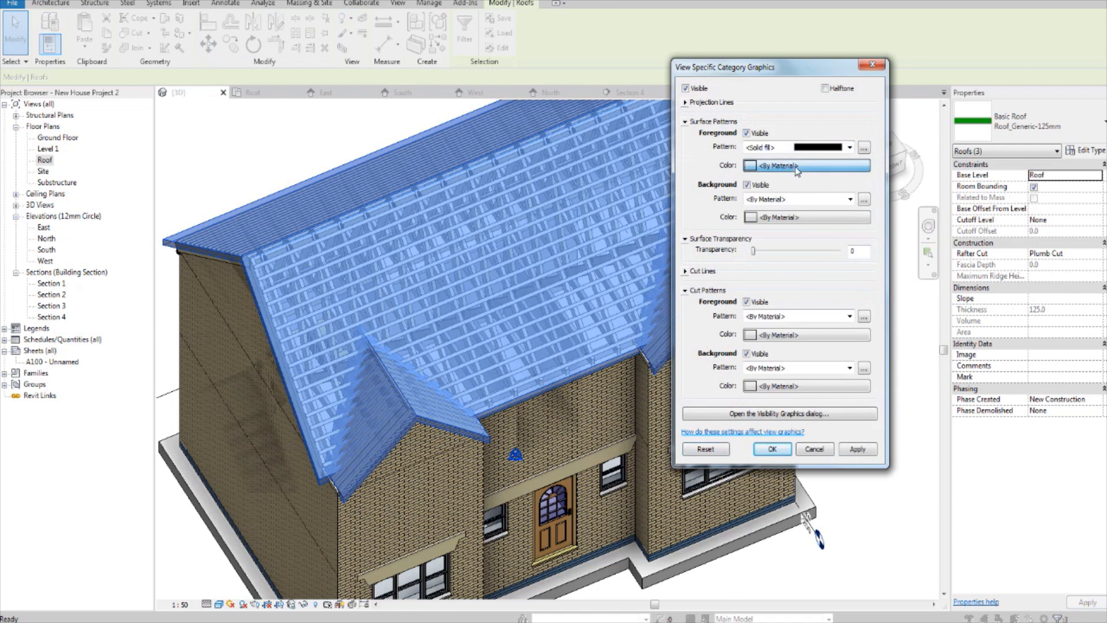
pyautogui.click(797, 168)
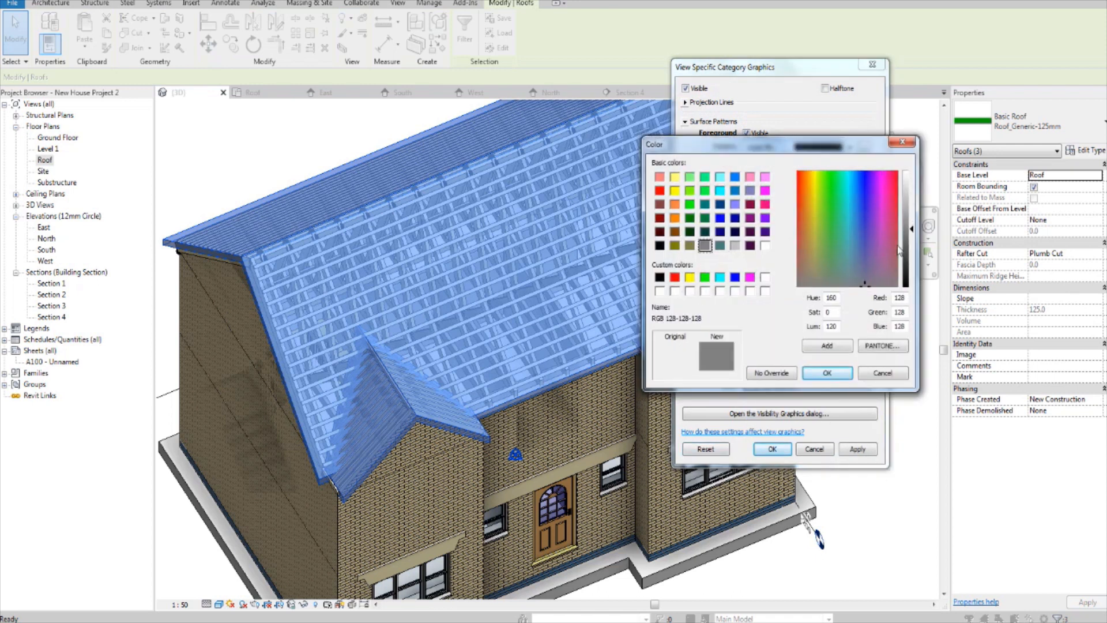
pyautogui.moveTo(913, 250); pyautogui.dragTo(912, 265)
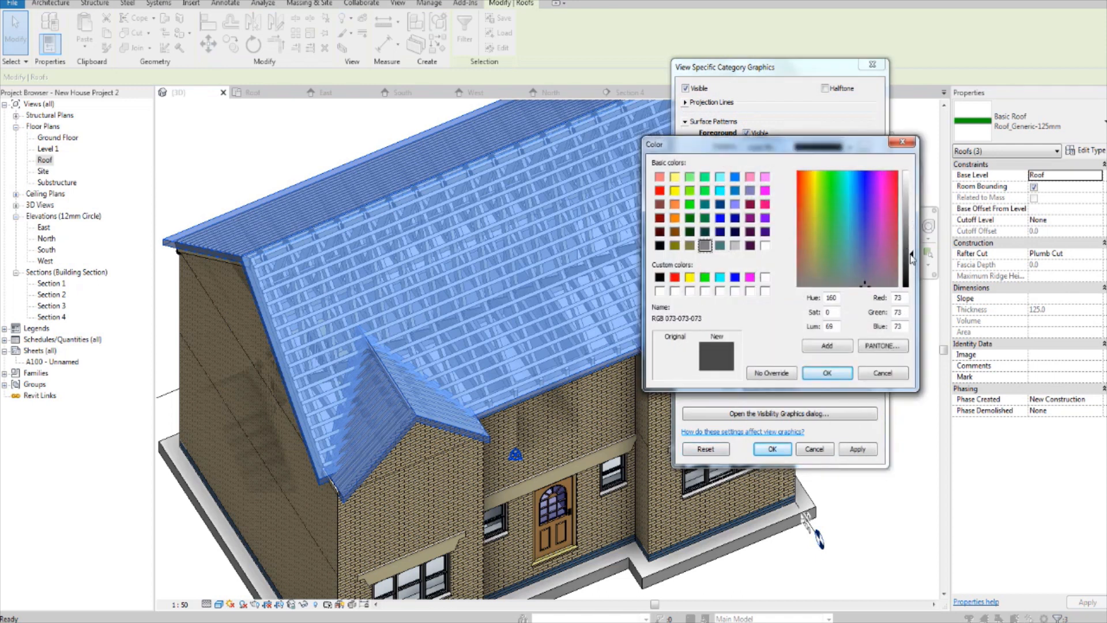
pyautogui.click(833, 373)
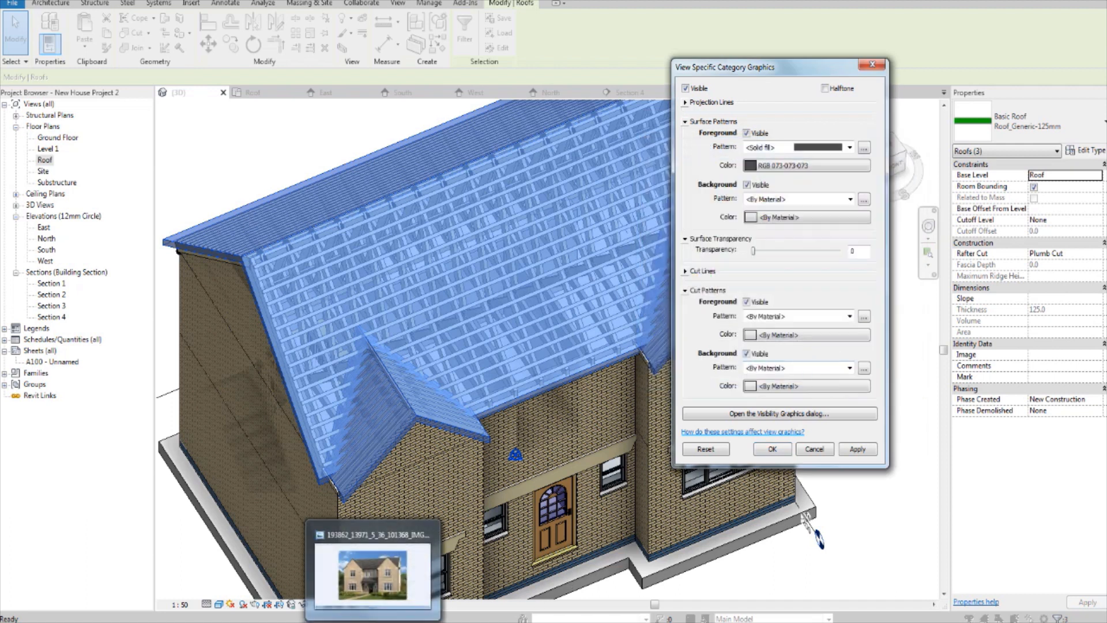
pyautogui.moveTo(388, 571)
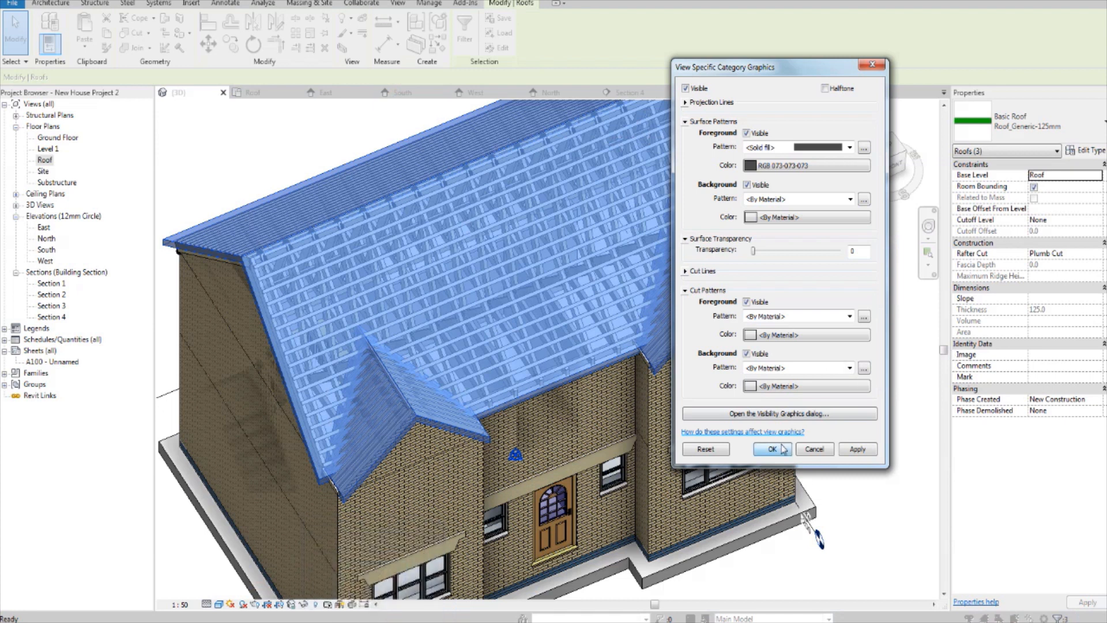
pyautogui.click(772, 448)
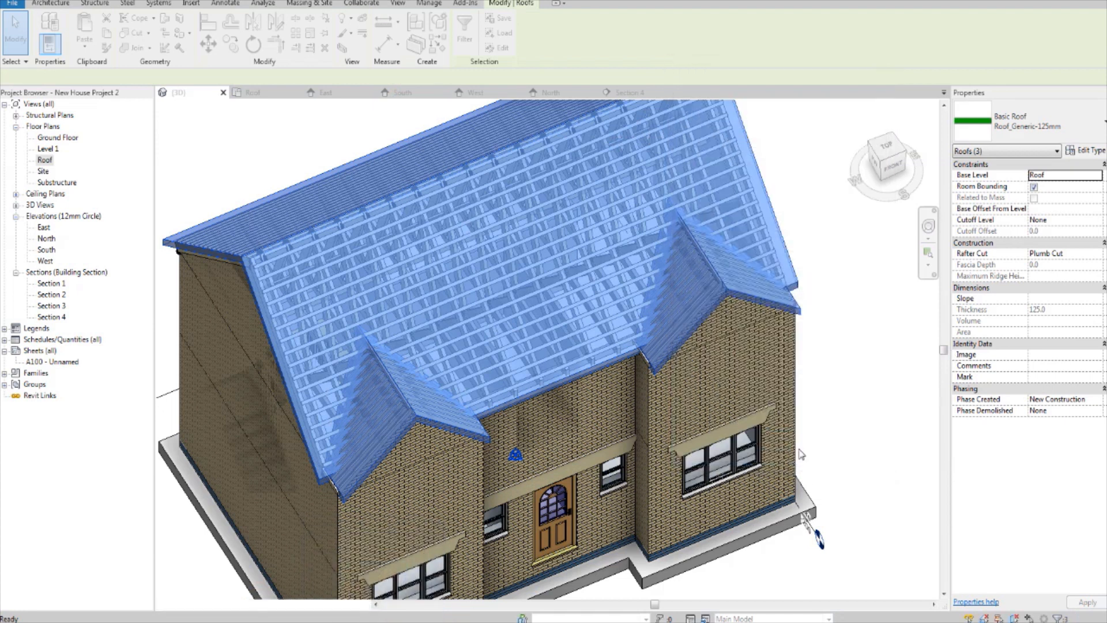
pyautogui.click(870, 344)
# Step: Examine the recoloured roof and its overhangs from the gable ends and the front of the house
pyautogui.scroll(-3, 872, 376)
pyautogui.keyDown('shift'); pyautogui.moveTo(873, 376); pyautogui.dragTo(704, 214, button='middle'); pyautogui.keyUp('shift')
pyautogui.scroll(2, 785, 370)
pyautogui.keyDown('shift'); pyautogui.moveTo(888, 351); pyautogui.dragTo(791, 345, button='middle'); pyautogui.keyUp('shift')
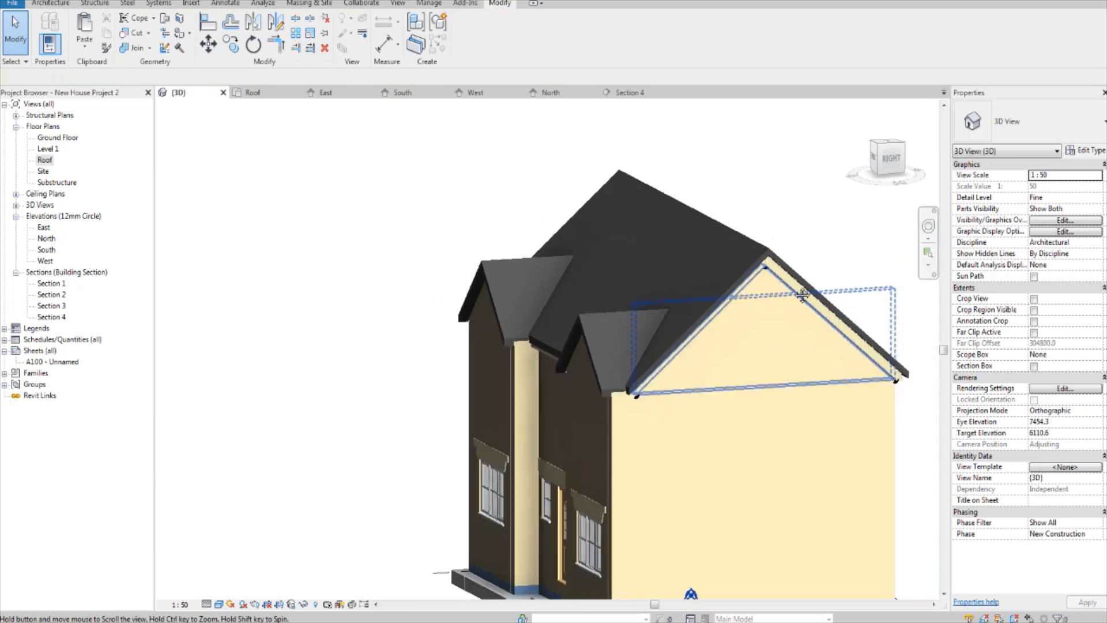
pyautogui.scroll(4, 810, 291)
pyautogui.scroll(-3, 720, 389)
pyautogui.moveTo(720, 391)
pyautogui.keyDown('shift'); pyautogui.mouseDown(button='middle')
pyautogui.moveTo(739, 396)
pyautogui.moveTo(808, 270)
pyautogui.moveTo(822, 371)
pyautogui.moveTo(793, 376)
pyautogui.moveTo(789, 350)
pyautogui.mouseUp(button='middle'); pyautogui.keyUp('shift')
pyautogui.scroll(-3, 793, 375)
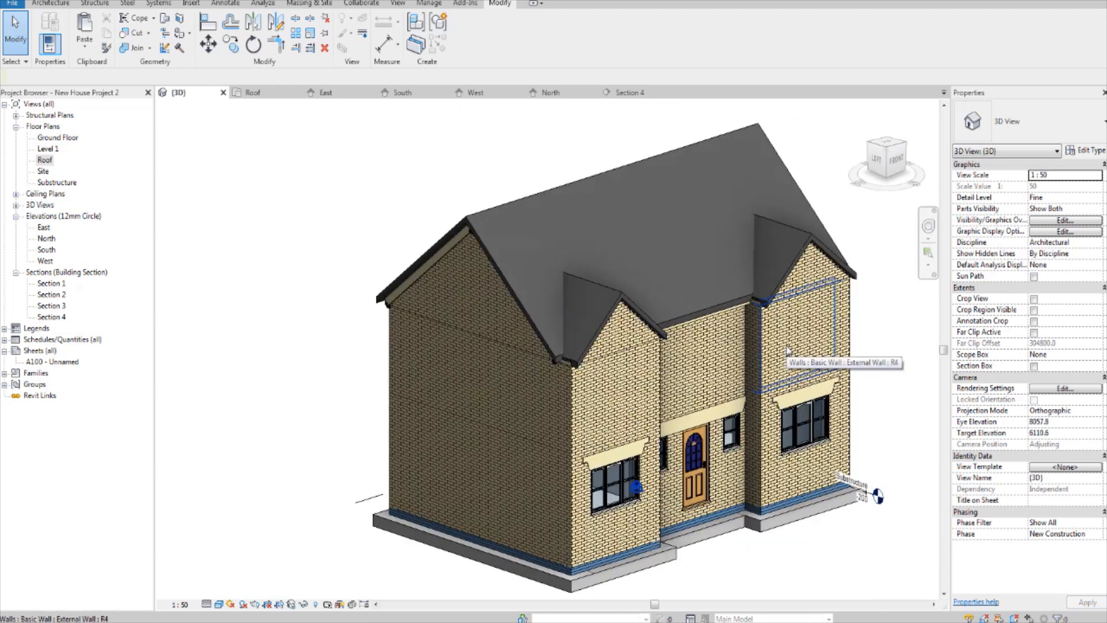
pyautogui.moveTo(733, 371); pyautogui.dragTo(711, 385, button='middle')
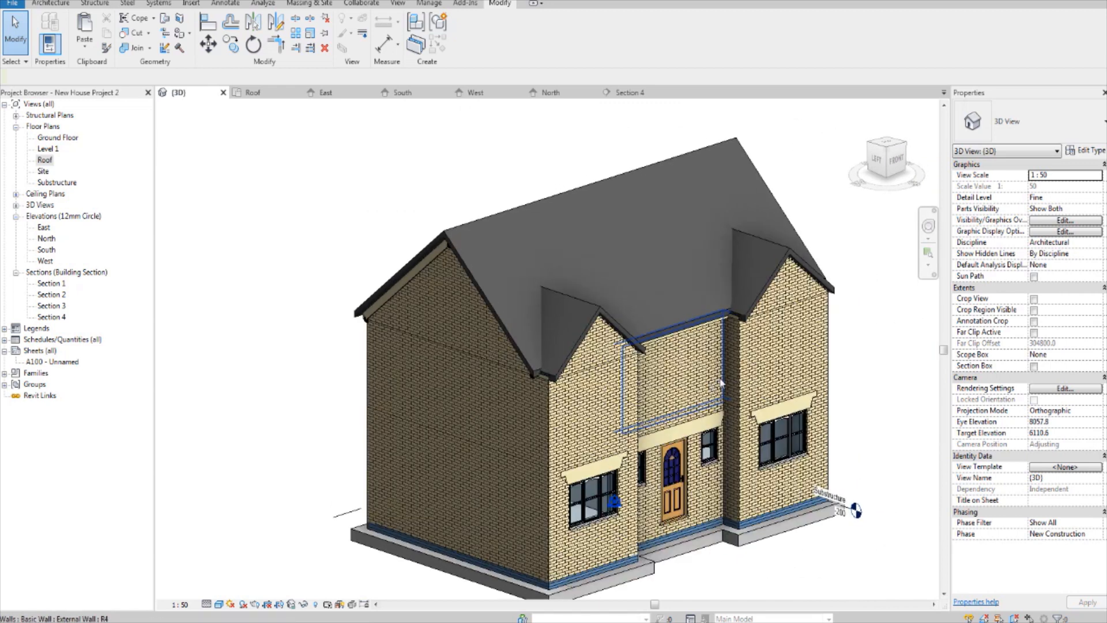
pyautogui.keyDown('shift'); pyautogui.moveTo(807, 389); pyautogui.dragTo(669, 345, button='middle'); pyautogui.keyUp('shift')
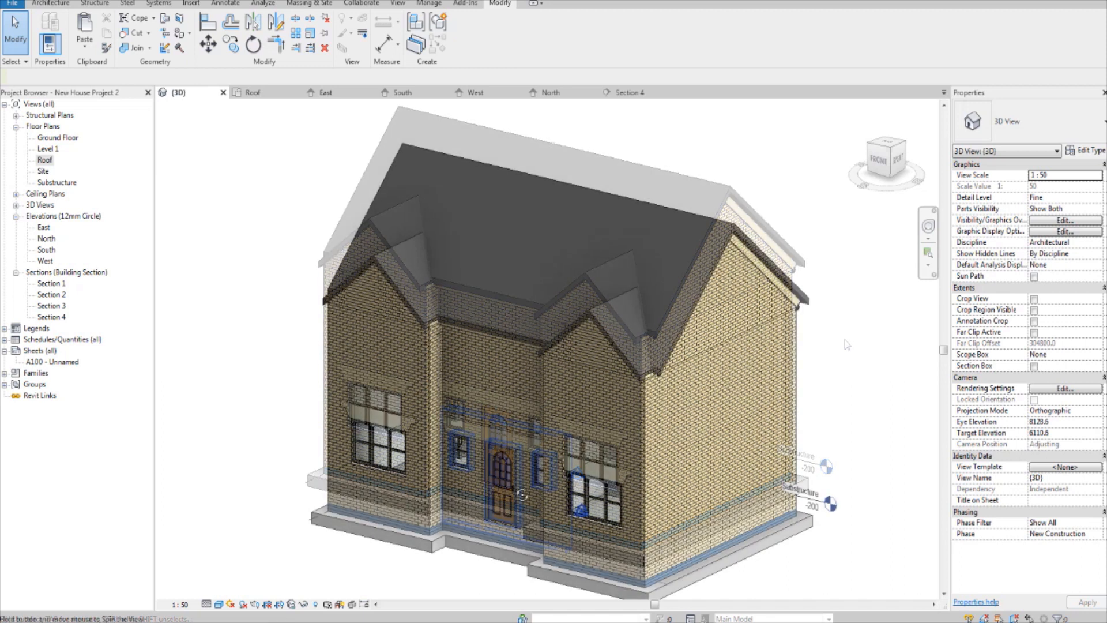
pyautogui.keyDown('shift'); pyautogui.moveTo(467, 458); pyautogui.dragTo(672, 443, button='middle'); pyautogui.keyUp('shift')
pyautogui.moveTo(542, 462); pyautogui.dragTo(715, 459, button='middle')
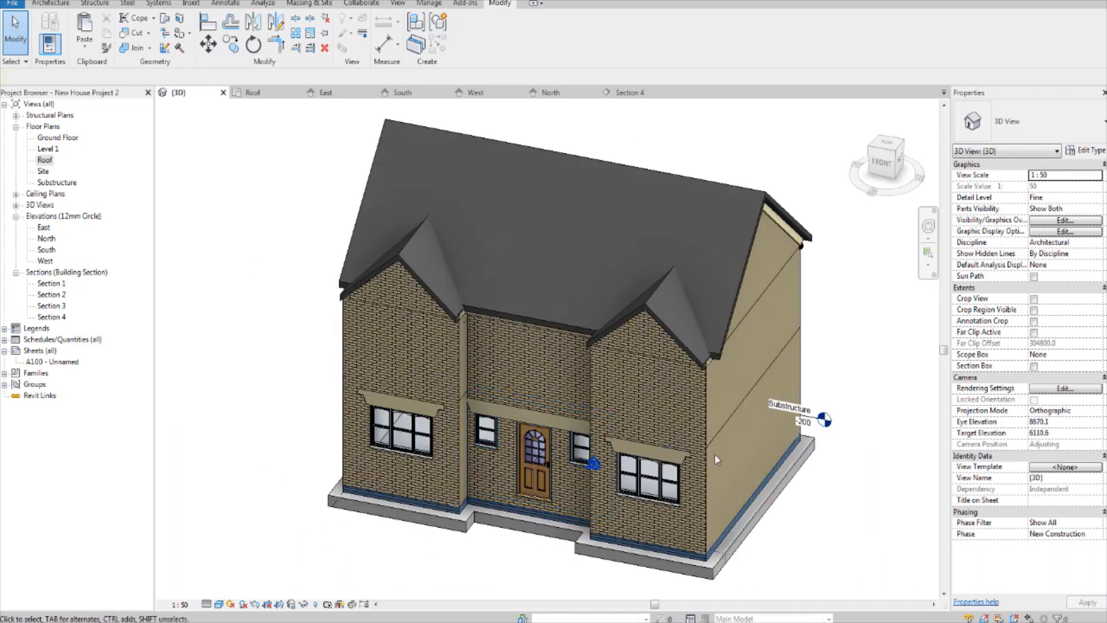
# Step: Inspect the eaves corner where the right gable roof meets the main roof, and view the whole house again
pyautogui.scroll(5, 735, 329)
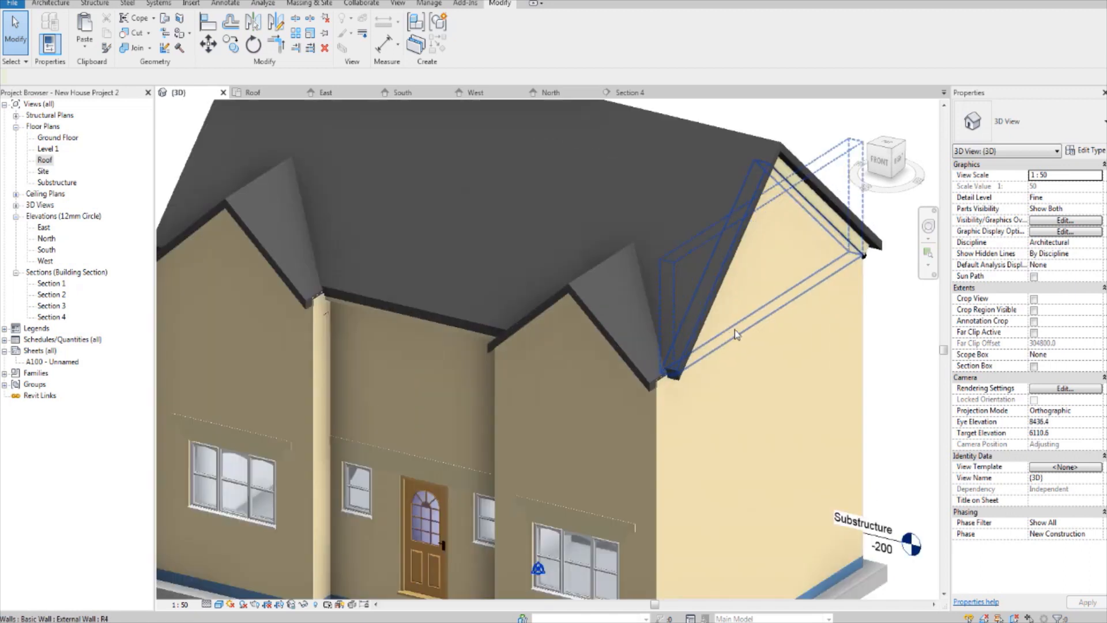
pyautogui.scroll(1, 644, 383)
pyautogui.scroll(-3, 647, 384)
pyautogui.scroll(3, 649, 382)
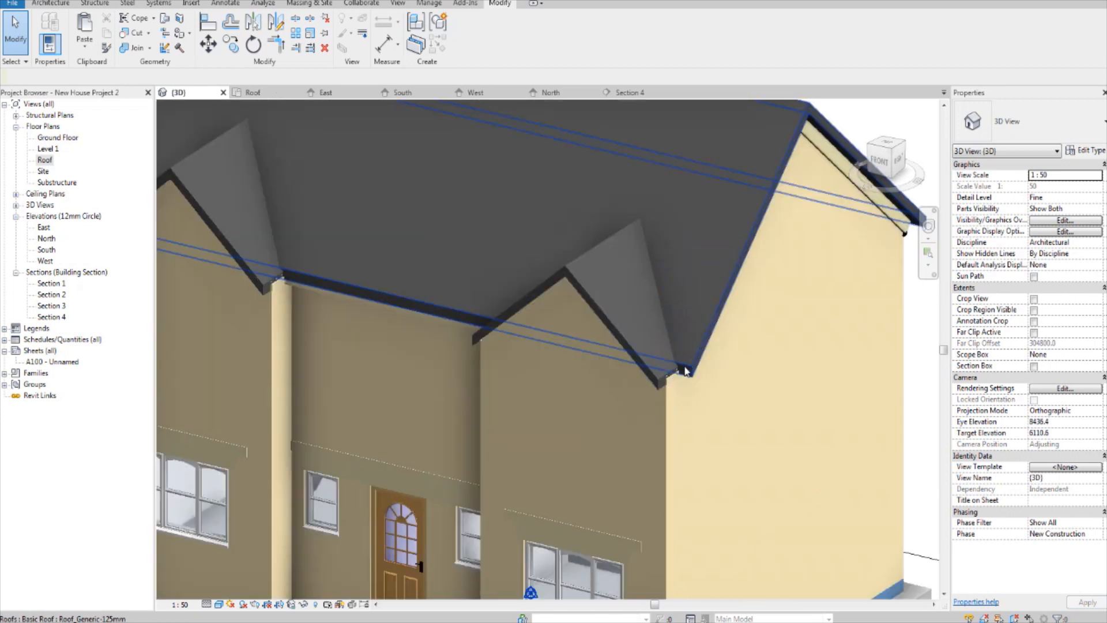
pyautogui.scroll(-5, 686, 371)
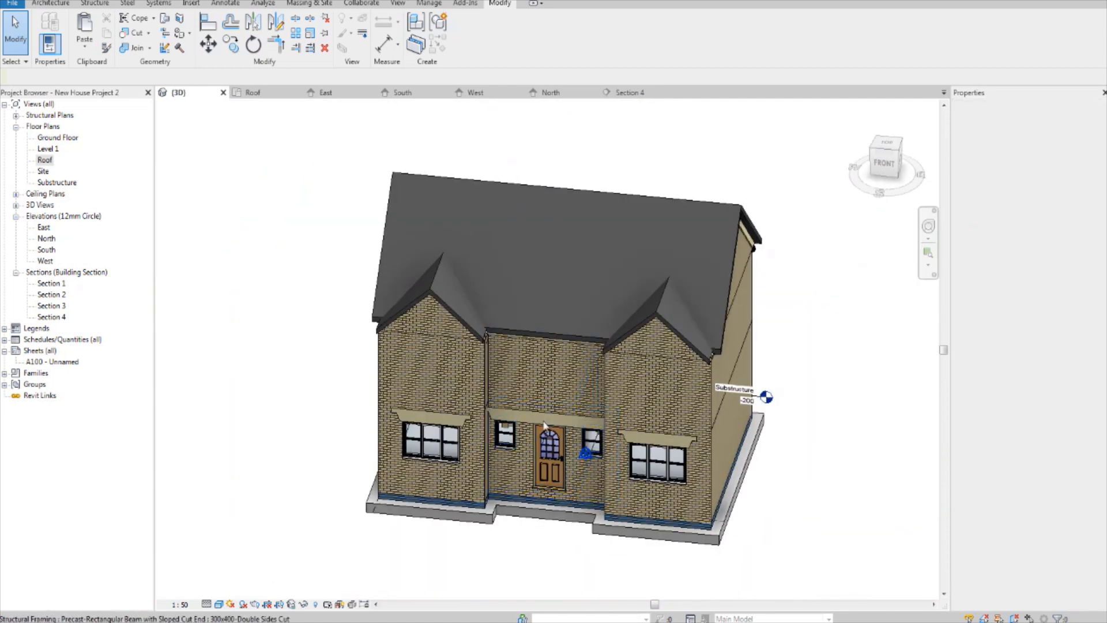
pyautogui.keyDown('shift'); pyautogui.moveTo(545, 426); pyautogui.dragTo(445, 366, button='middle'); pyautogui.keyUp('shift')
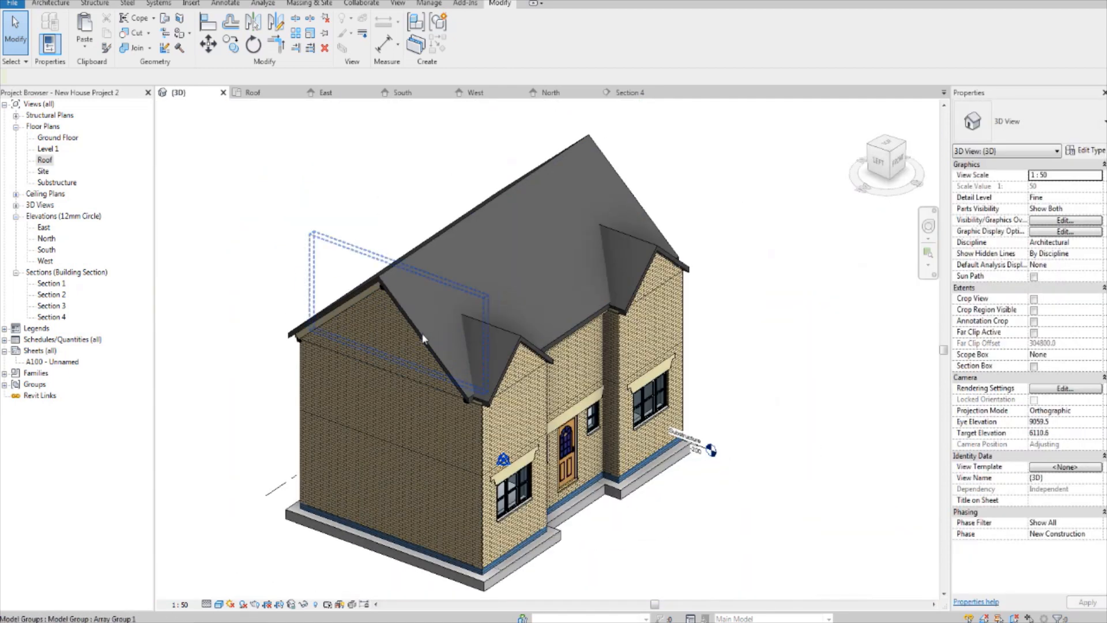
# Step: Select the main roof and both front gable roofs together in the 3D view to show the timber structure beneath them
pyautogui.click(487, 299)
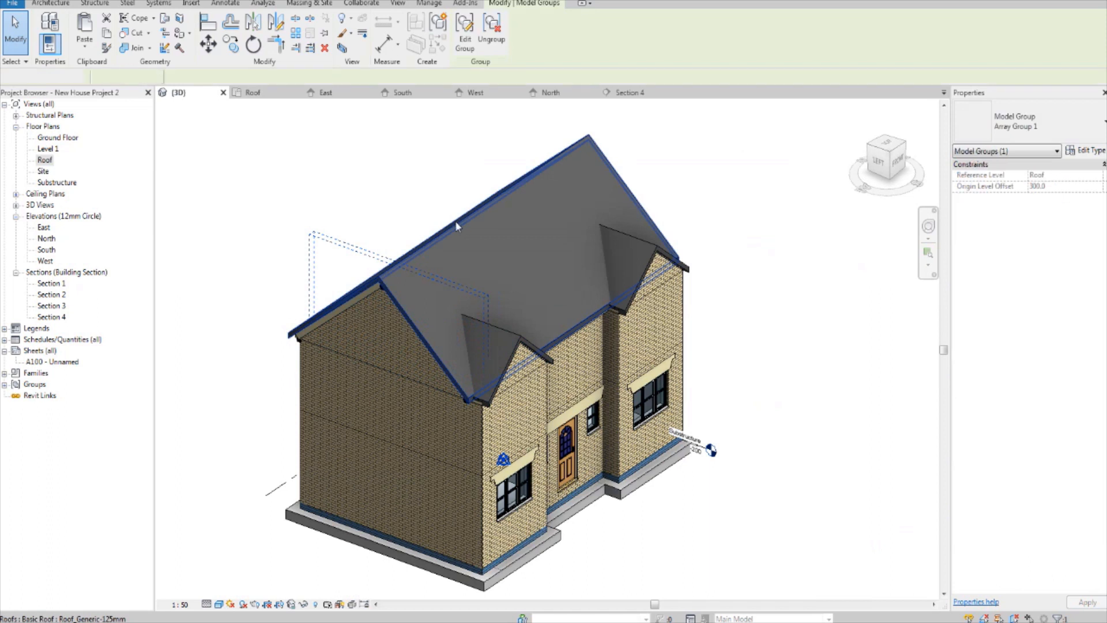
pyautogui.scroll(2, 486, 296)
pyautogui.scroll(3, 486, 296)
pyautogui.keyDown('shift'); pyautogui.moveTo(545, 371); pyautogui.dragTo(489, 437, button='middle'); pyautogui.keyUp('shift')
pyautogui.keyDown('ctrl'); pyautogui.click(517, 424); pyautogui.keyUp('ctrl')
pyautogui.scroll(-2, 519, 424)
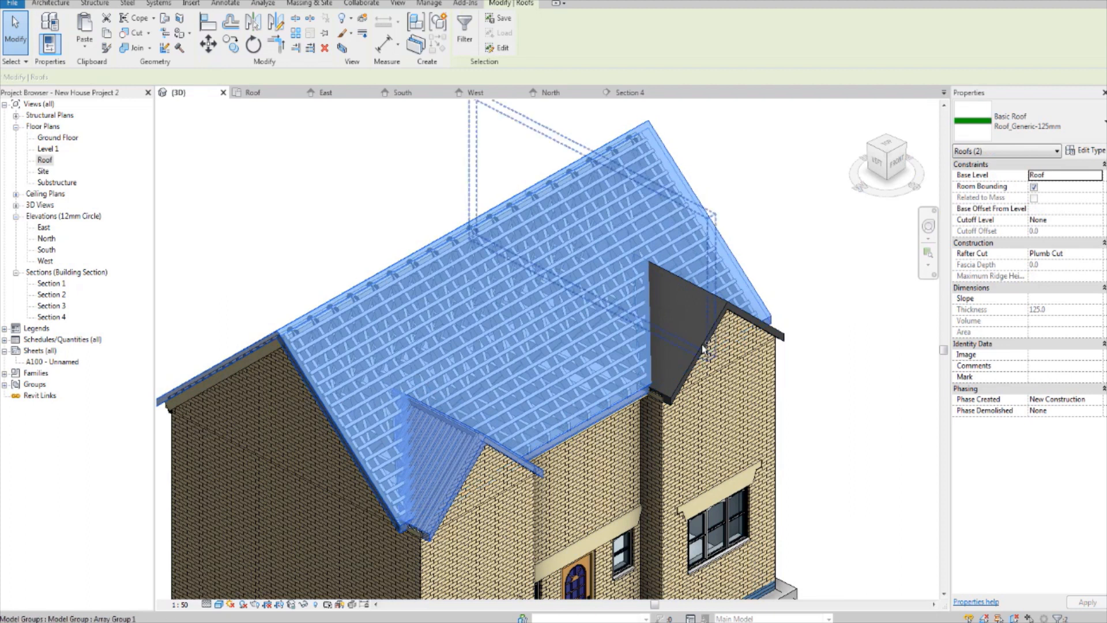
pyautogui.keyDown('shift'); pyautogui.moveTo(701, 347); pyautogui.dragTo(519, 351, button='middle'); pyautogui.keyUp('shift')
pyautogui.keyDown('ctrl'); pyautogui.click(709, 328); pyautogui.keyUp('ctrl')
pyautogui.scroll(-3, 519, 350)
pyautogui.keyDown('shift'); pyautogui.moveTo(710, 438); pyautogui.dragTo(748, 387, button='middle'); pyautogui.keyUp('shift')
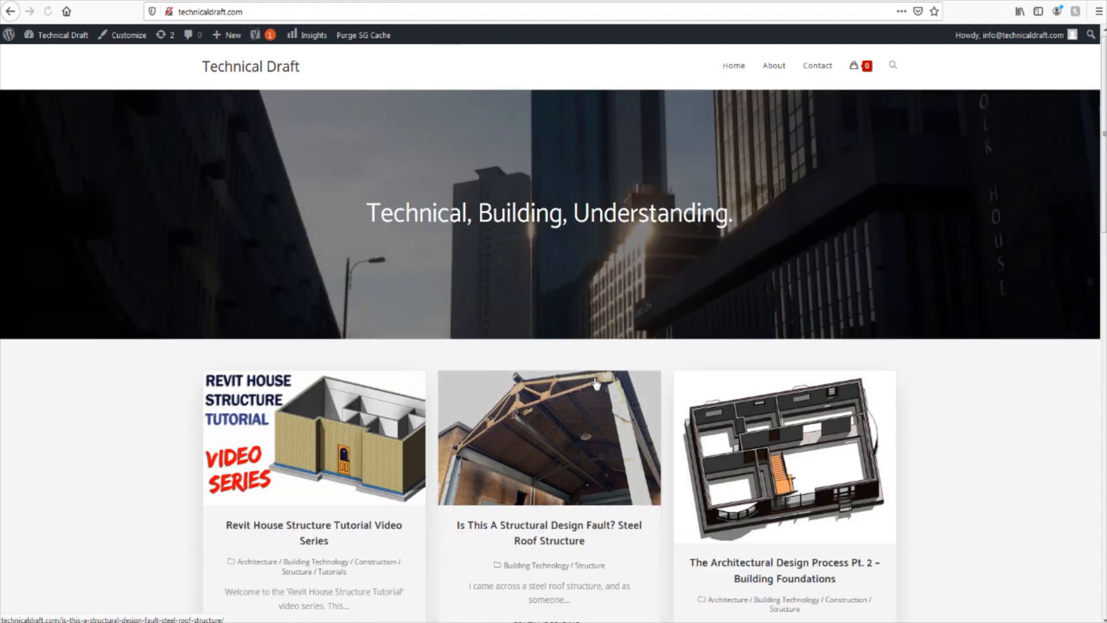
# Step: Switch to the web browser, look through the technicaldraft.com home page articles, and view the YouTube tutorial REVIT In Depth Tutorial - Truss Roof [Part 5]
pyautogui.scroll(-3, 598, 384)
pyautogui.scroll(-10, 598, 384)
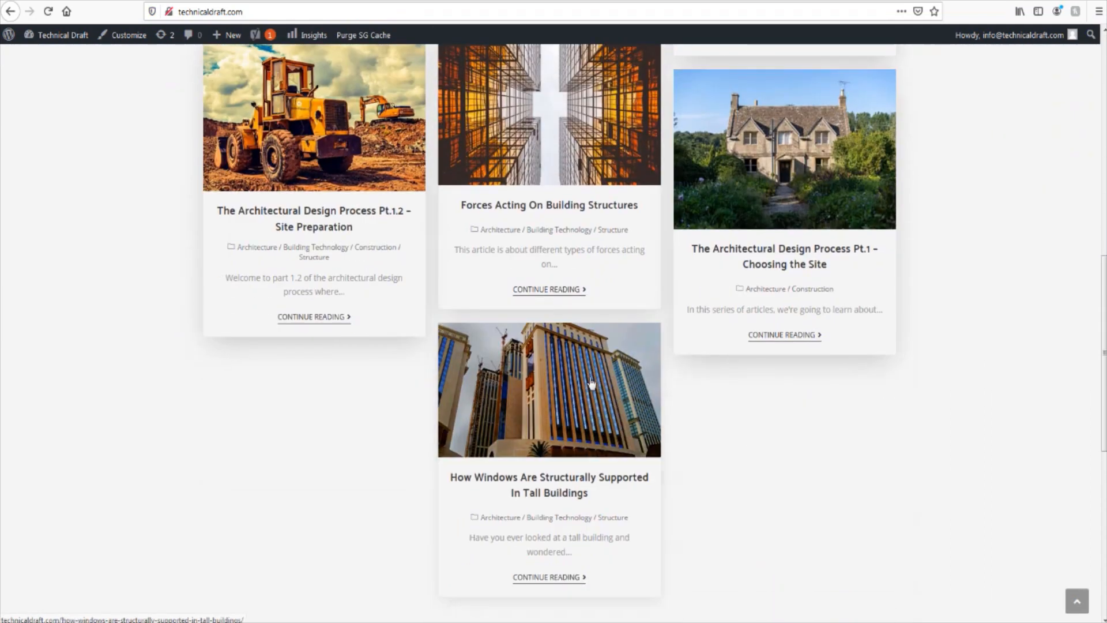
pyautogui.scroll(7, 586, 380)
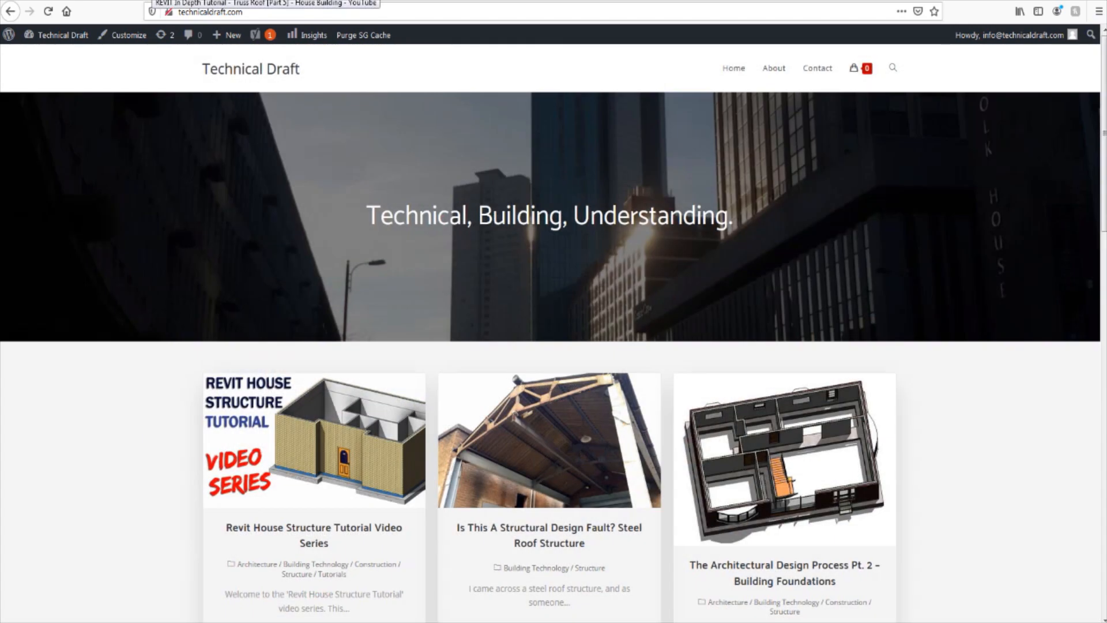
pyautogui.click(152, 1)
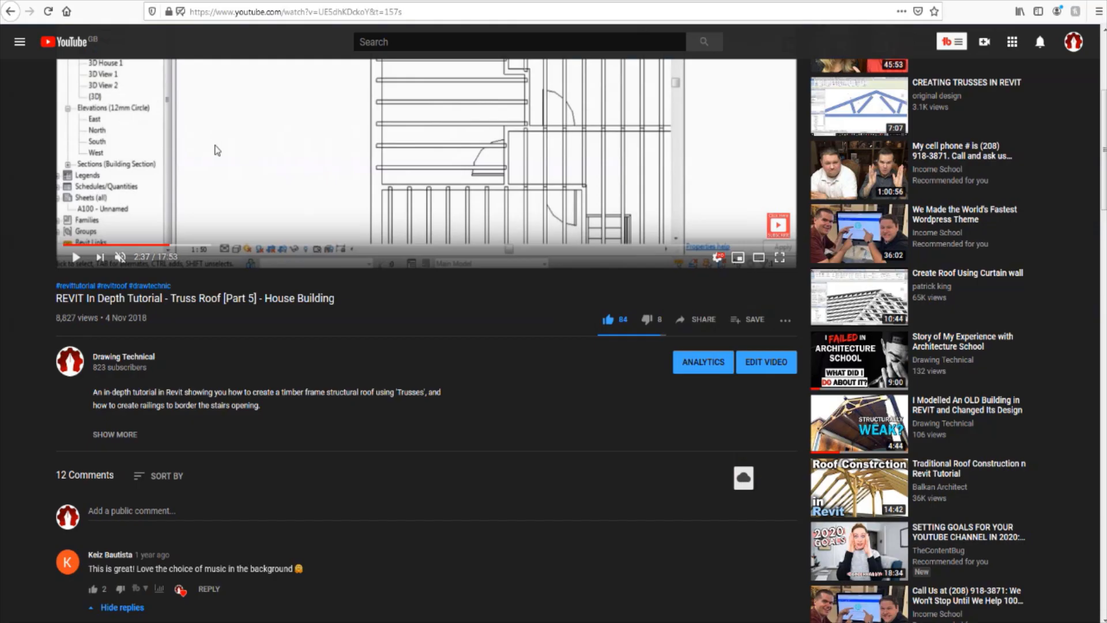
pyautogui.scroll(4, 322, 279)
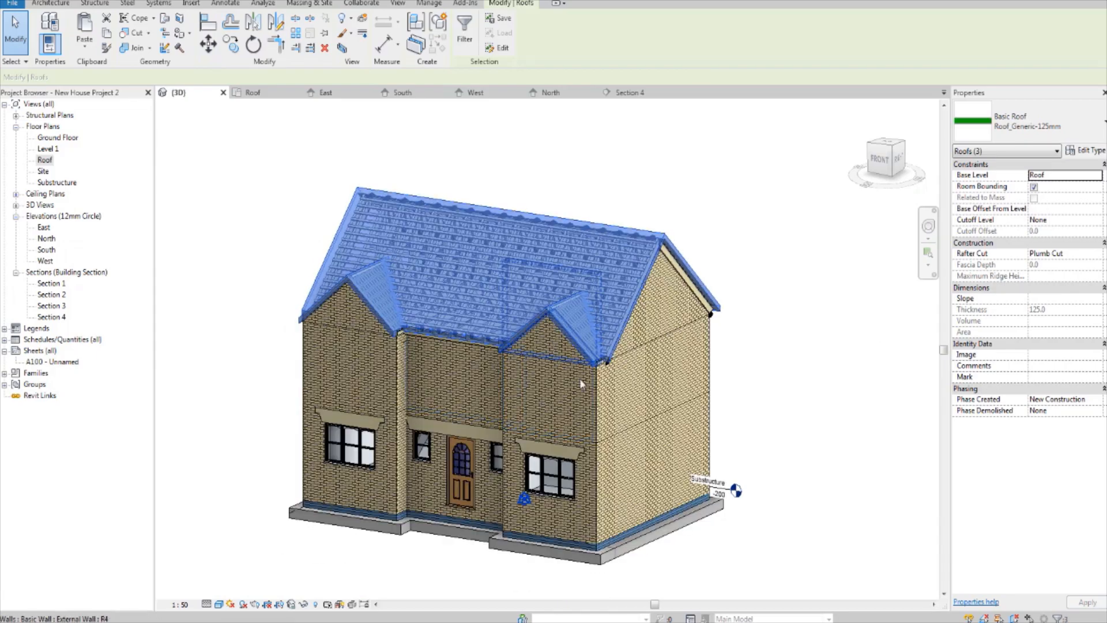
# Step: Switch back to Revit, examine the selected roofs and the front of the house from both sides, and clear the selection
pyautogui.moveTo(587, 399); pyautogui.dragTo(643, 391, button='middle')
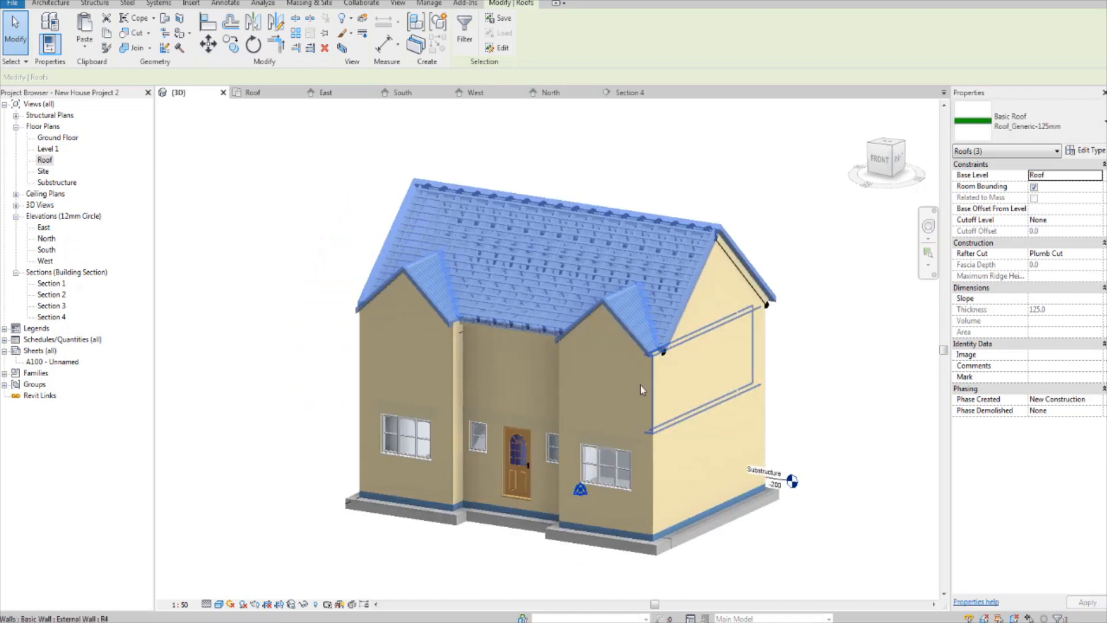
pyautogui.keyDown('shift'); pyautogui.moveTo(529, 386); pyautogui.dragTo(558, 418, button='middle'); pyautogui.keyUp('shift')
pyautogui.scroll(5, 669, 427)
pyautogui.scroll(4, 545, 387)
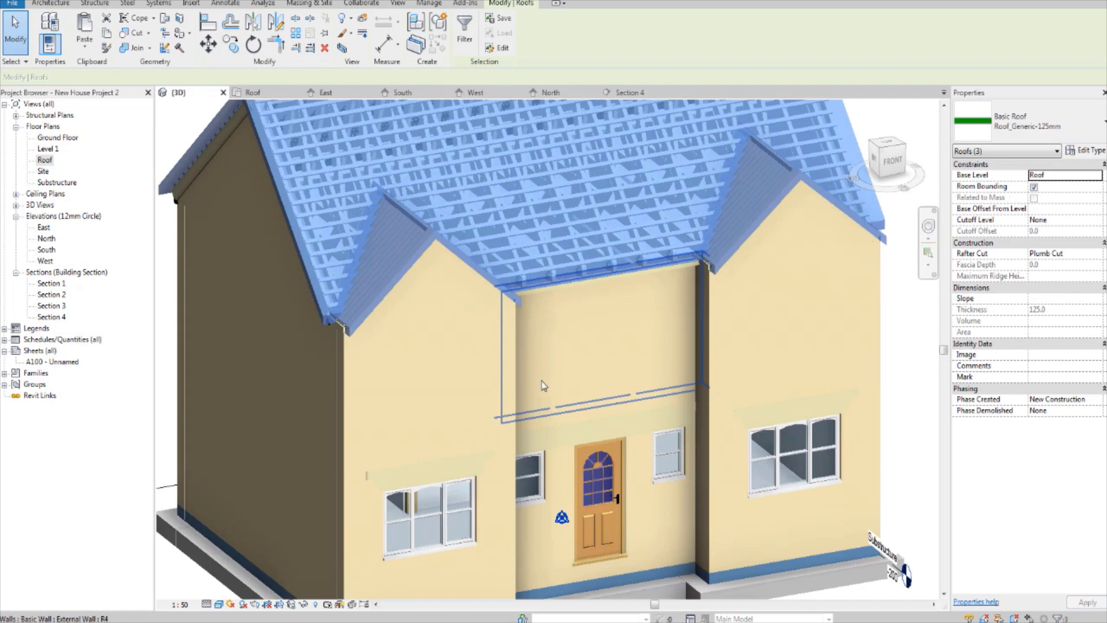
pyautogui.scroll(-4, 542, 385)
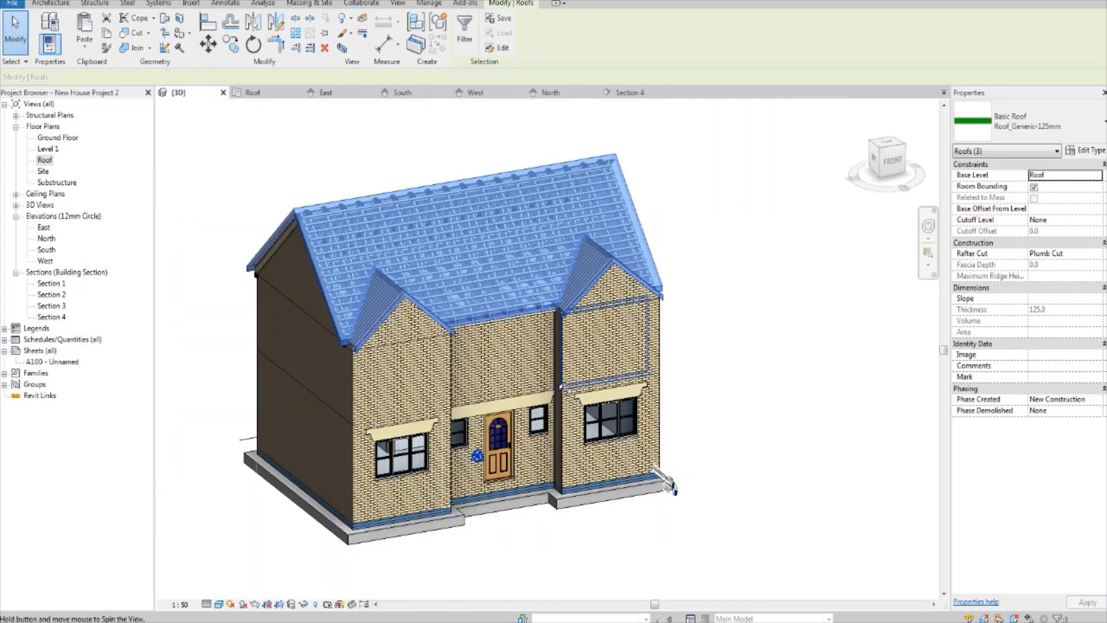
pyautogui.keyDown('shift'); pyautogui.moveTo(669, 486); pyautogui.dragTo(502, 415, button='middle'); pyautogui.keyUp('shift')
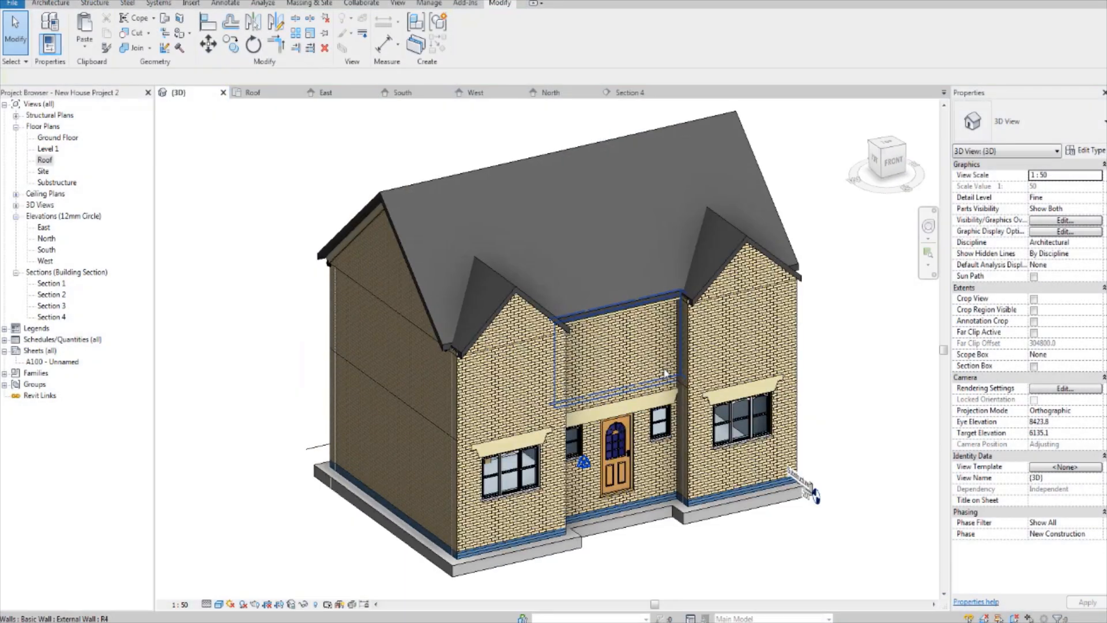
# Step: Inspect the eaves corner where the right gable roof meets the main roof, and return to an angled view of the whole house
pyautogui.keyDown('shift'); pyautogui.moveTo(658, 353); pyautogui.dragTo(531, 359, button='middle'); pyautogui.keyUp('shift')
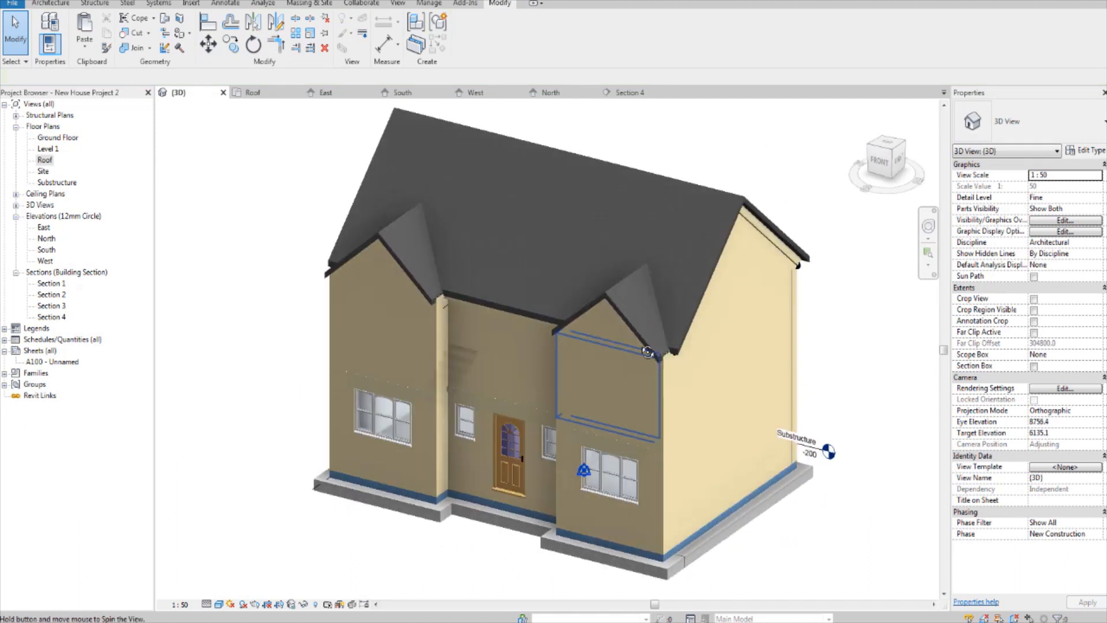
pyautogui.scroll(6, 636, 340)
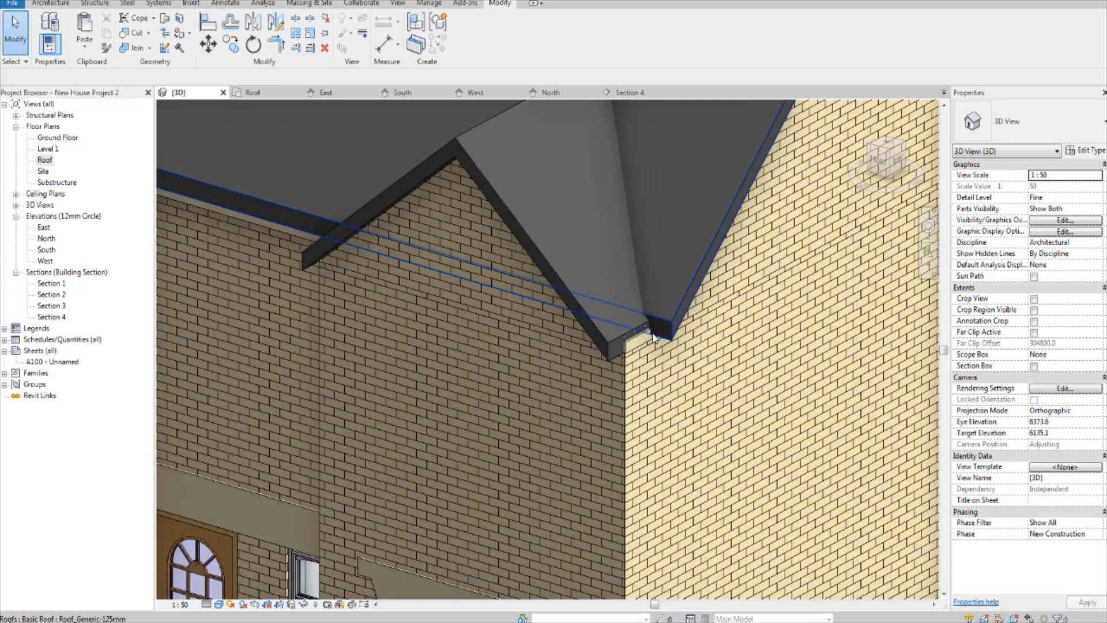
pyautogui.scroll(-7, 654, 338)
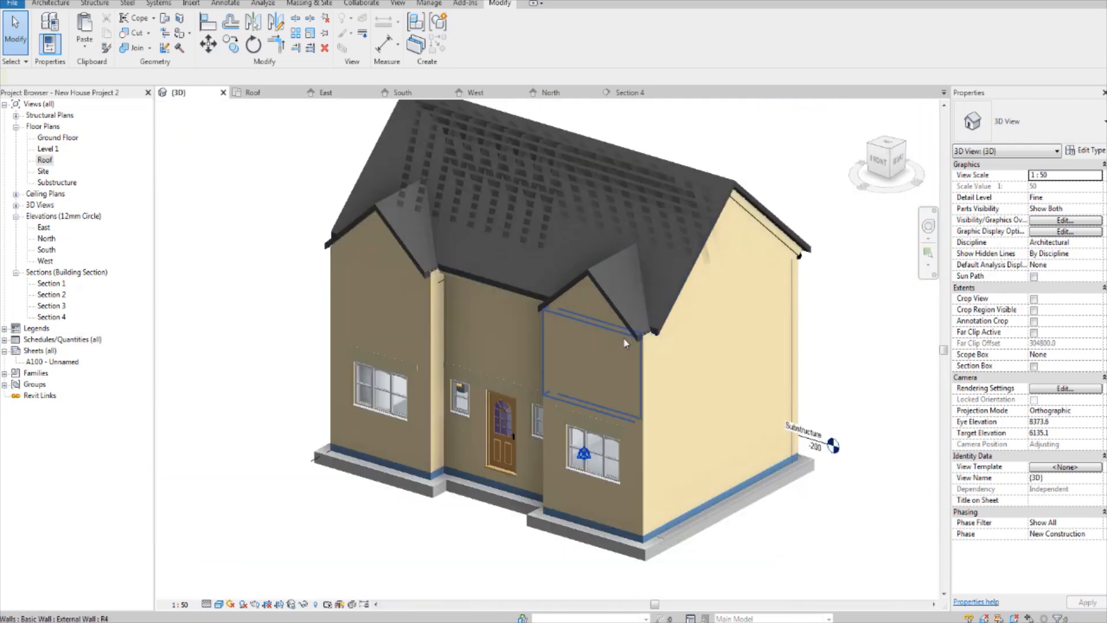
pyautogui.keyDown('shift'); pyautogui.moveTo(602, 356); pyautogui.dragTo(613, 365, button='middle'); pyautogui.keyUp('shift')
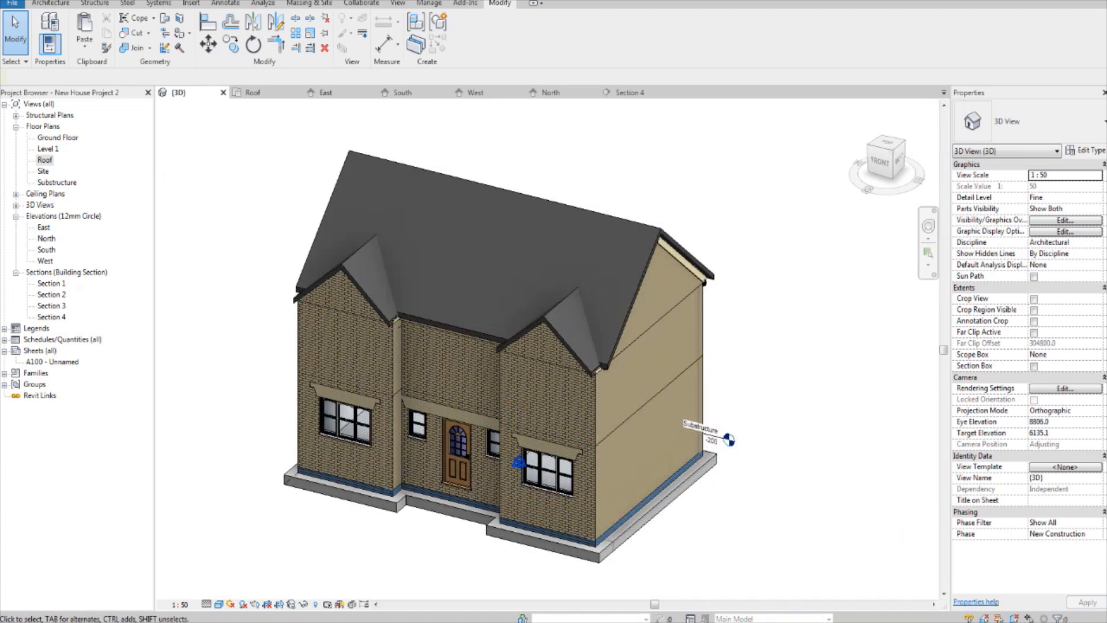
pyautogui.moveTo(480, 622)
pyautogui.moveTo(445, 620)
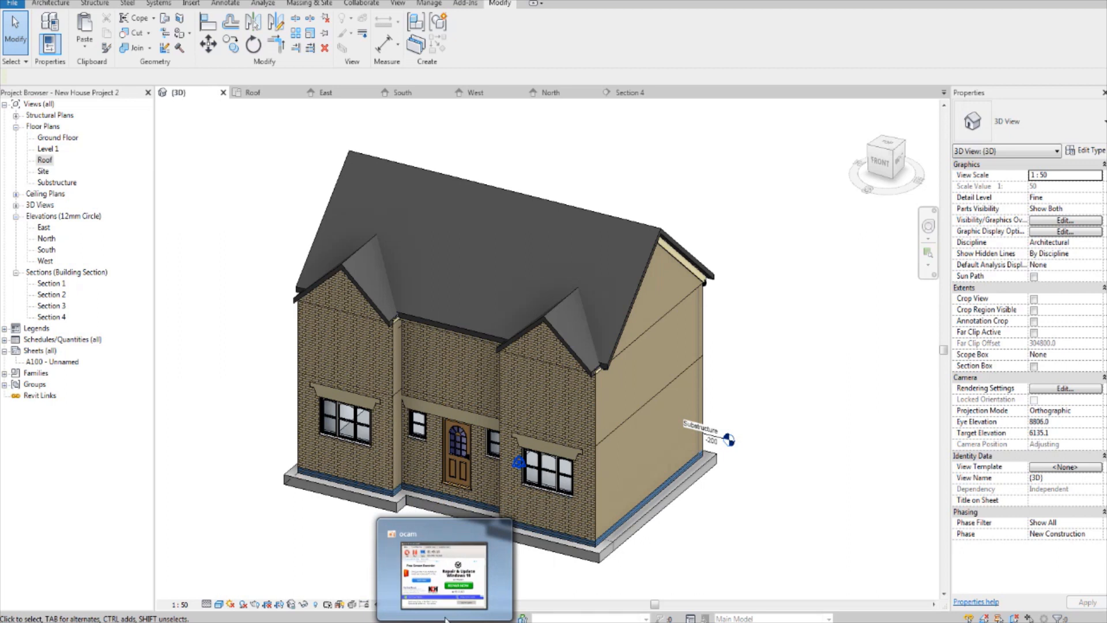
pyautogui.click(438, 544)
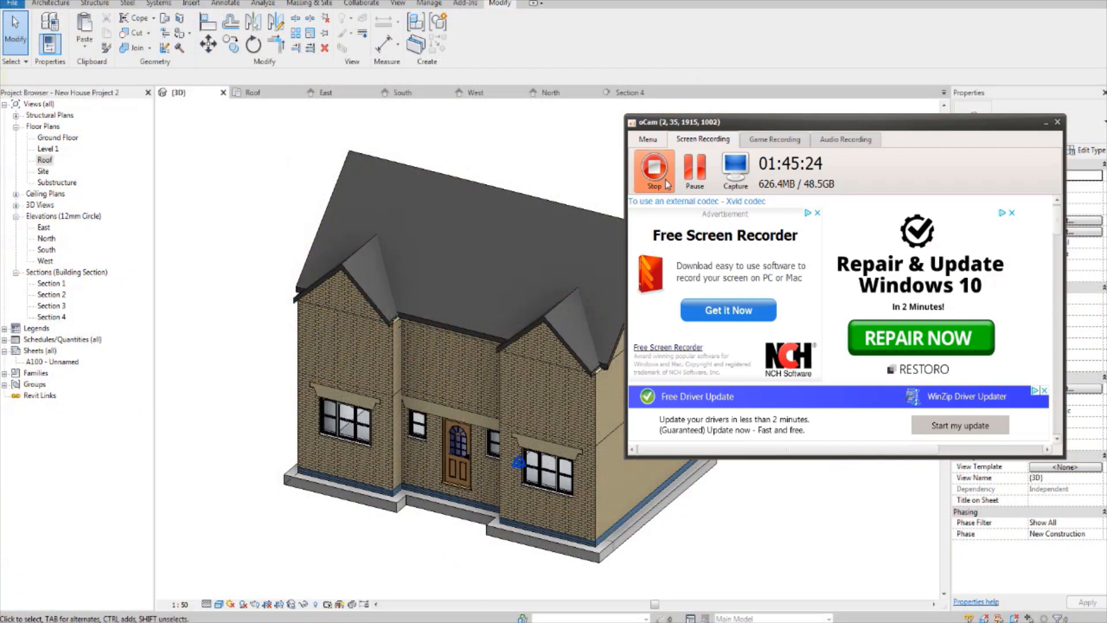